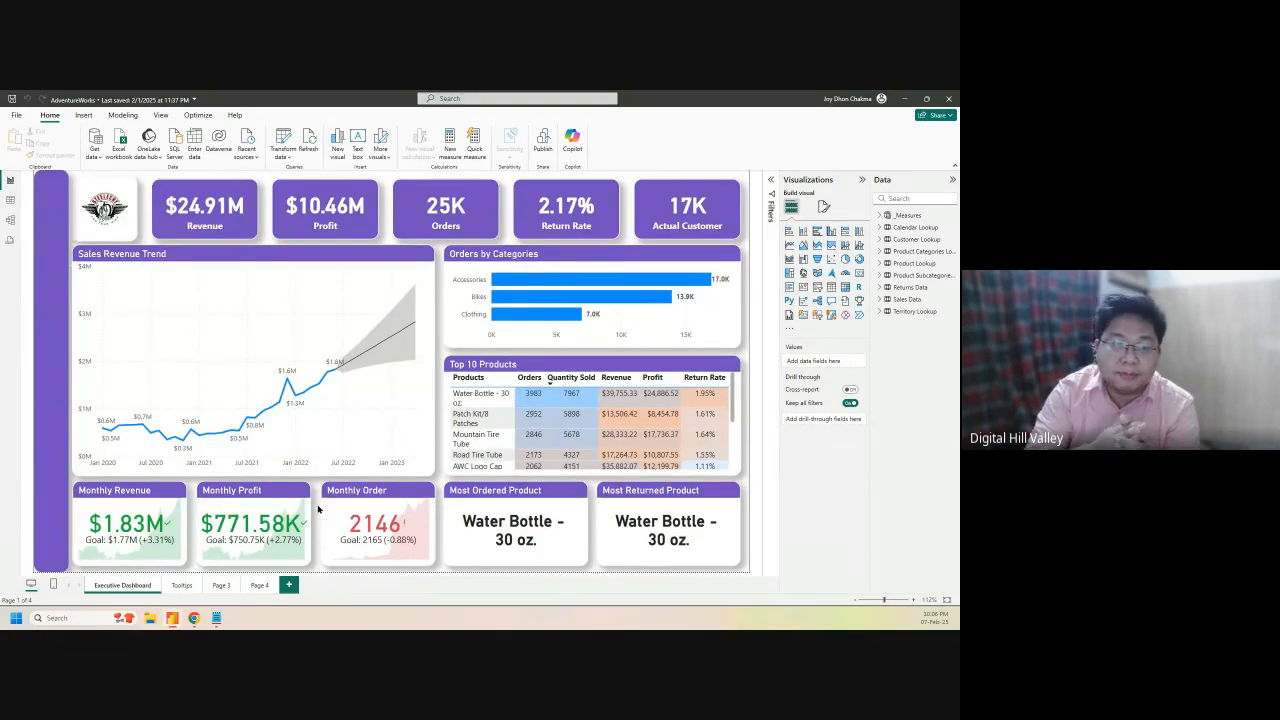
Rename the Page 3 report page to "Product Dashboard"
{"action": "double_click", "coordinate": [218, 586]}
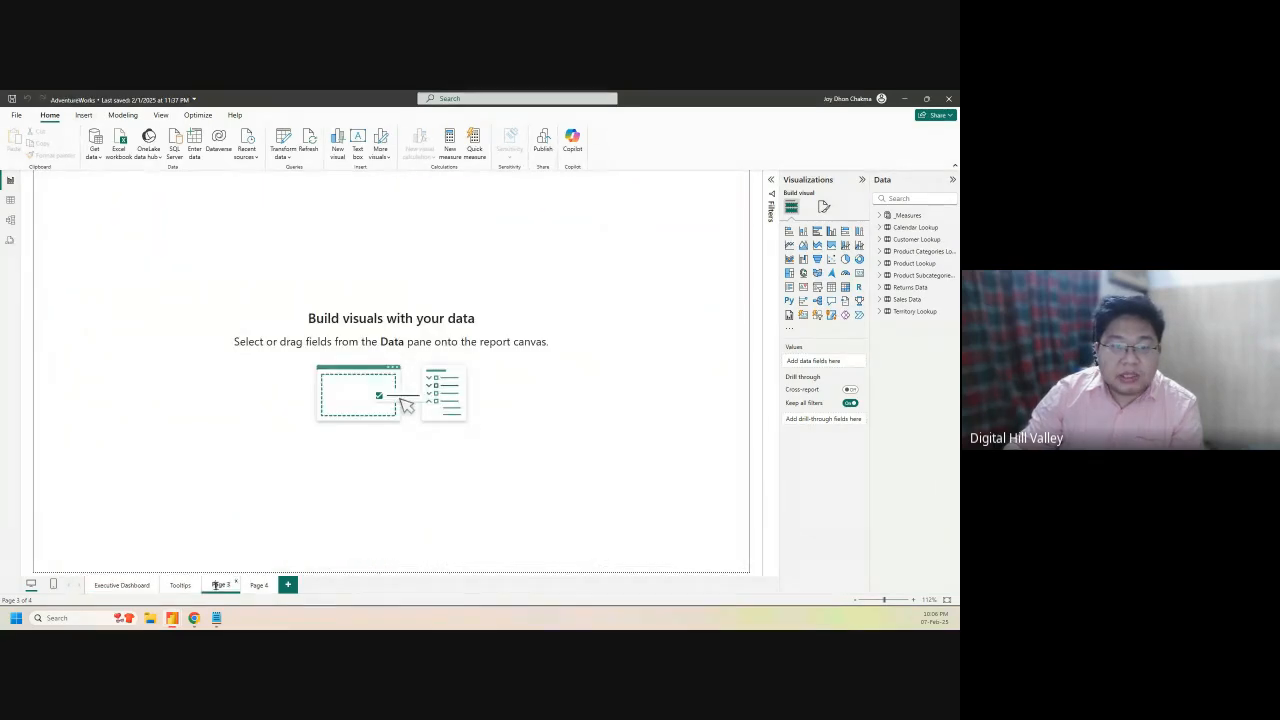
{"action": "type", "text": "Product"}
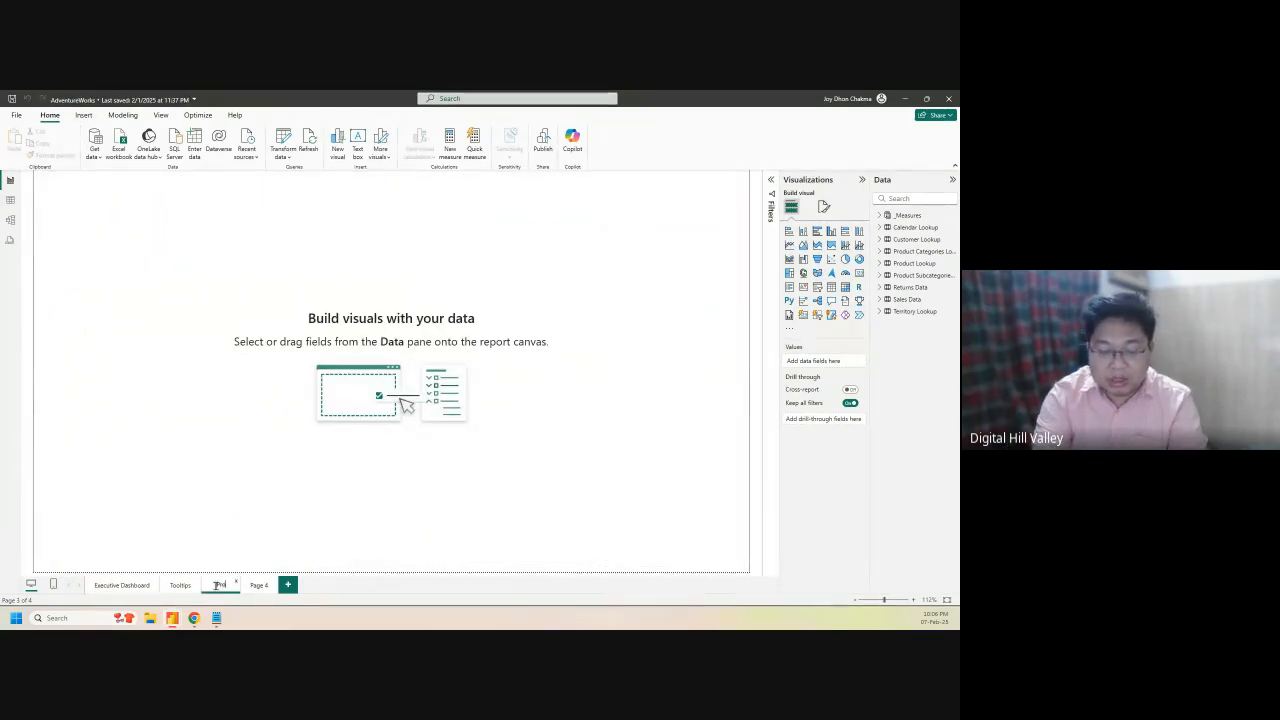
{"action": "type", "text": " Dashboard"}
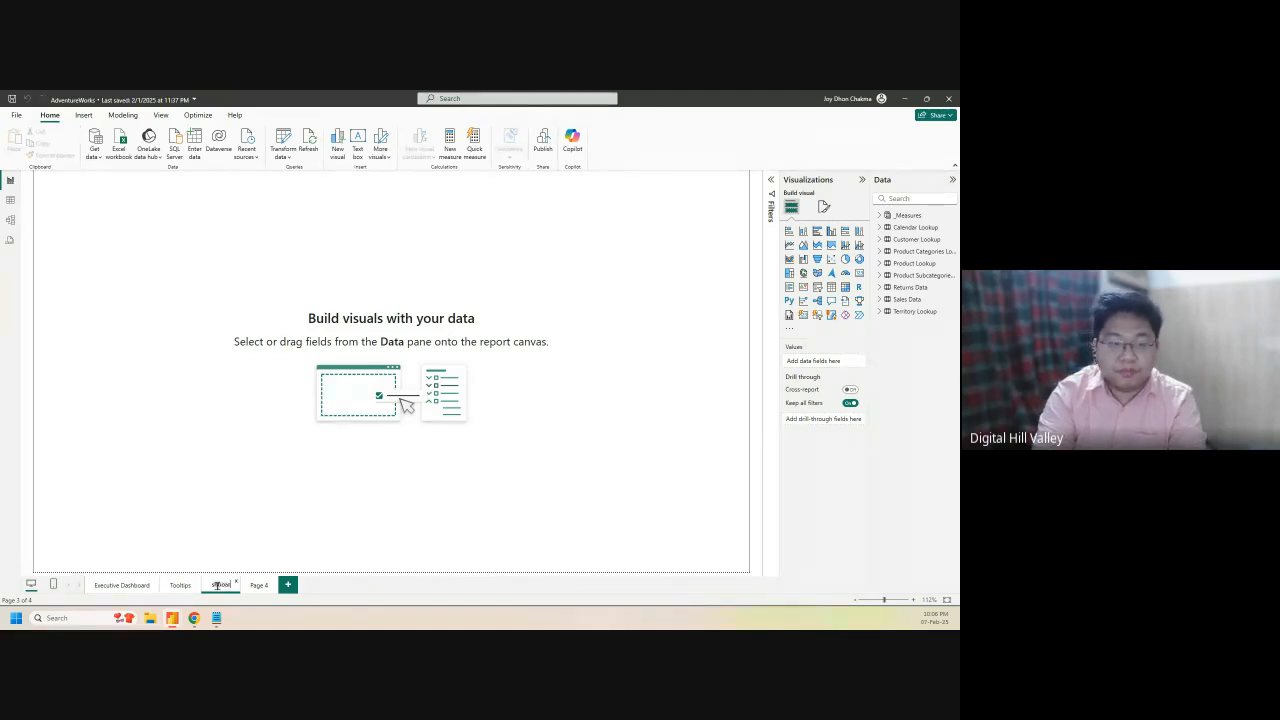
{"action": "key", "text": "Return"}
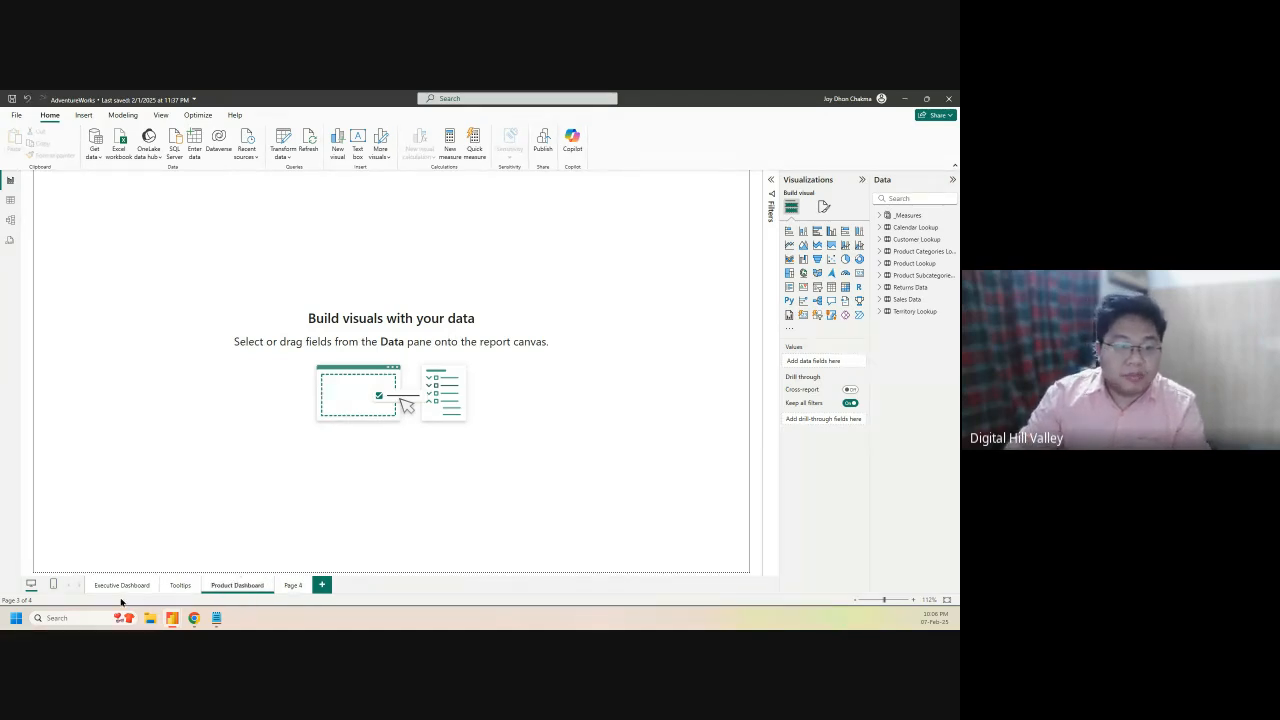
Copy the purple vertical sidebar shape from the Executive Dashboard page onto the Product Dashboard page
{"action": "left_click", "coordinate": [123, 587]}
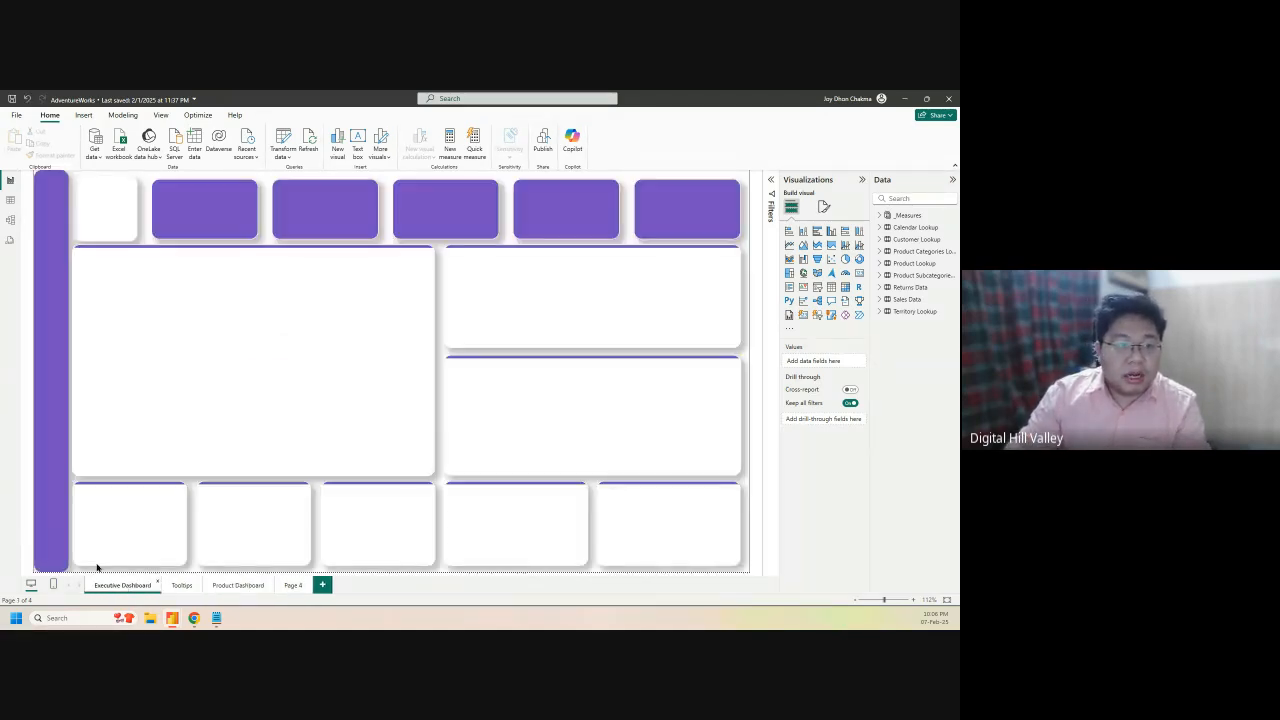
{"action": "left_click", "coordinate": [45, 349]}
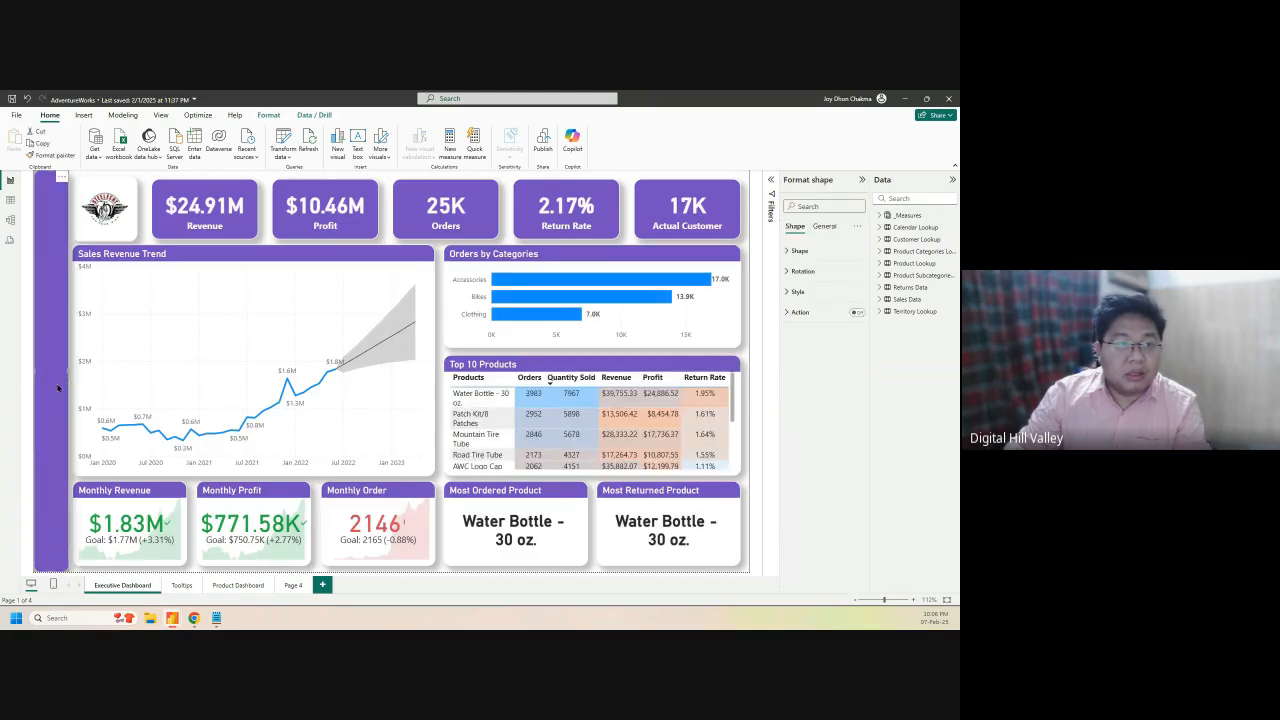
{"action": "key", "text": "ctrl+c"}
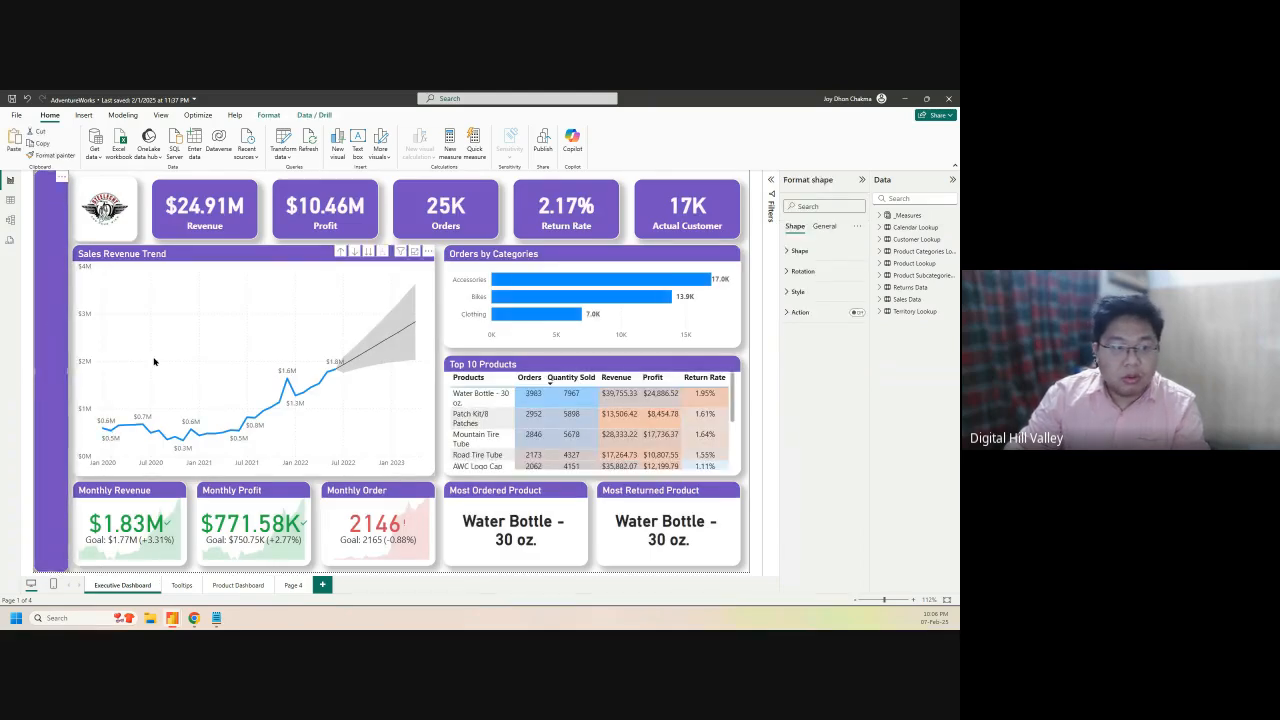
{"action": "left_click", "coordinate": [238, 586]}
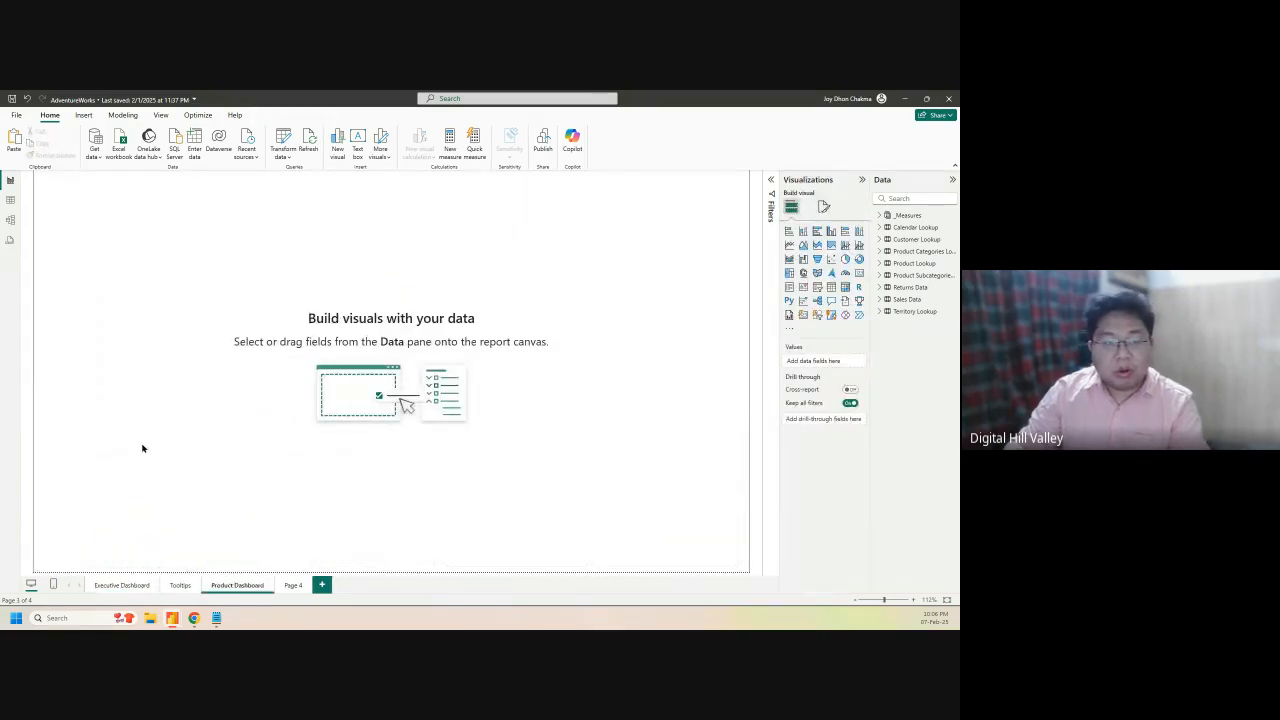
{"action": "key", "text": "ctrl+v"}
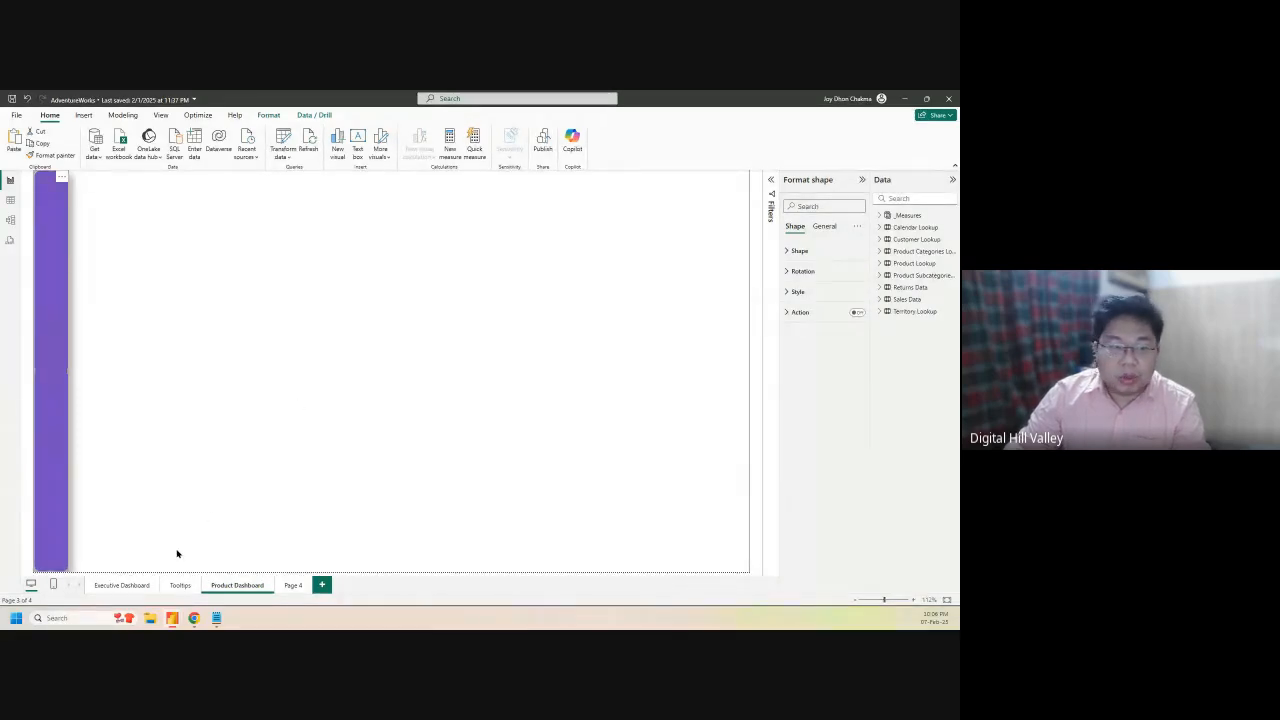
Copy the company logo image from the Executive Dashboard page onto the Product Dashboard page
{"action": "left_click", "coordinate": [110, 586]}
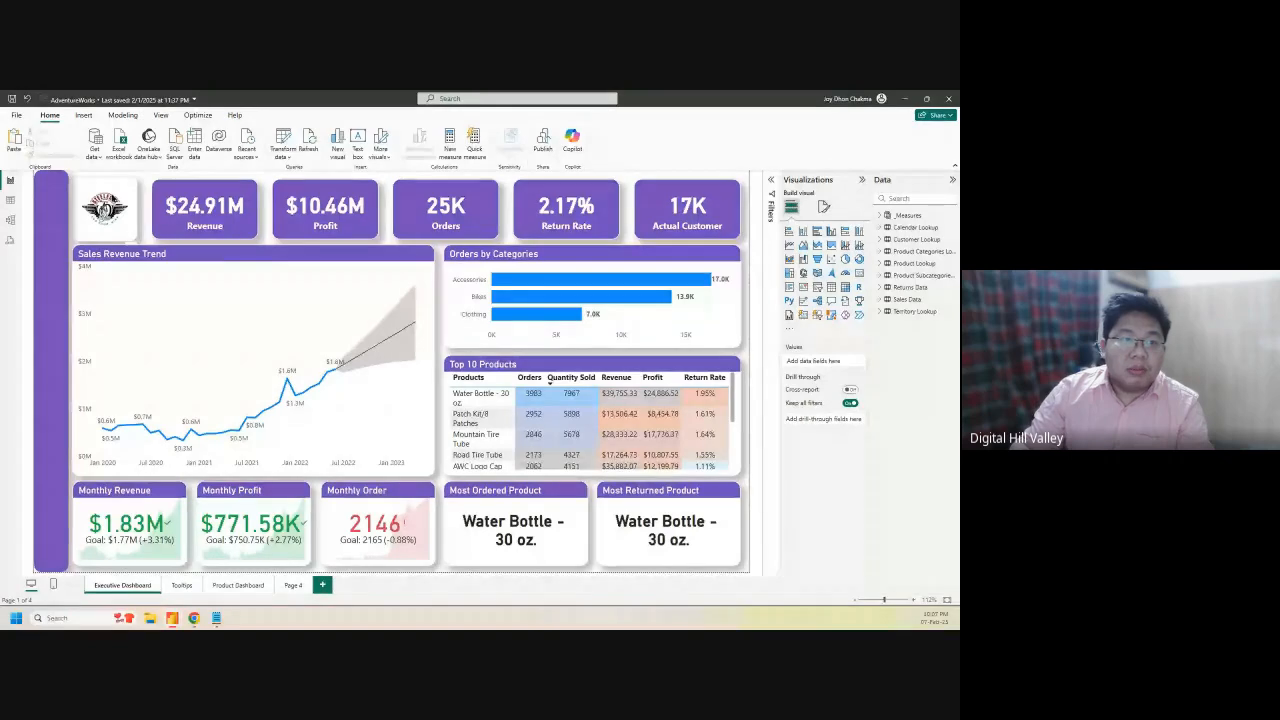
{"action": "left_click", "coordinate": [115, 203]}
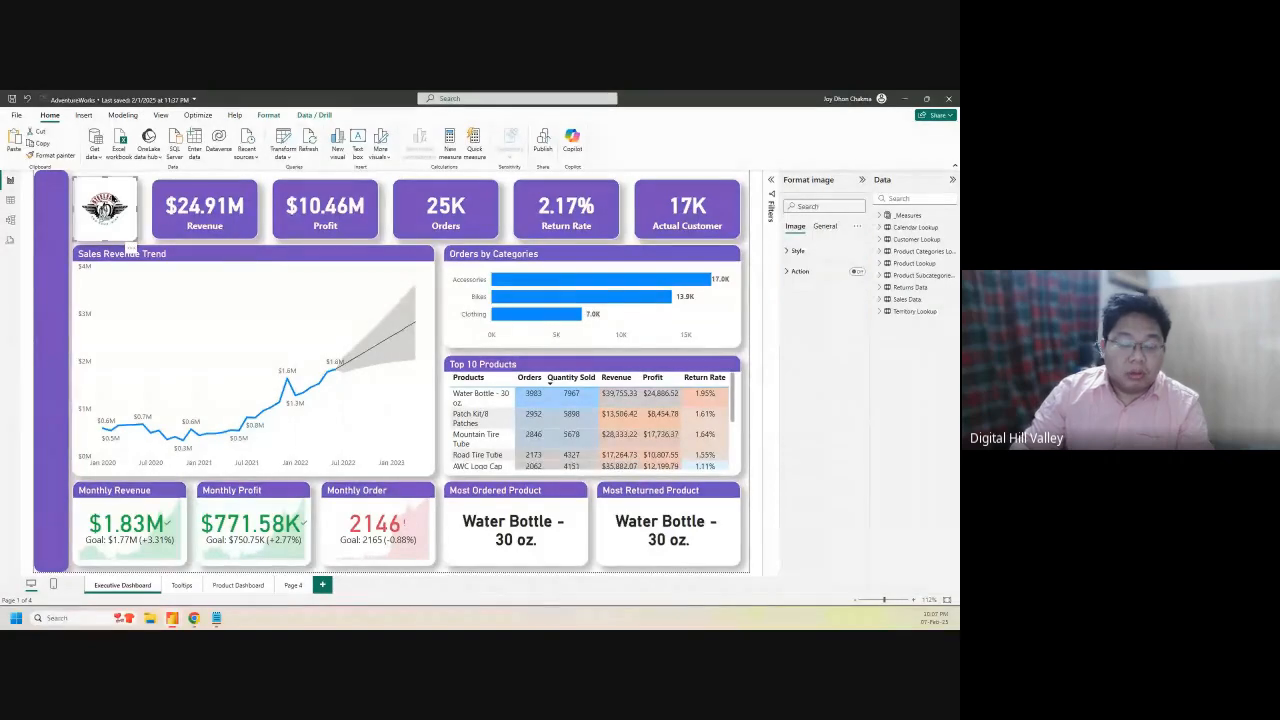
{"action": "left_click", "coordinate": [224, 593]}
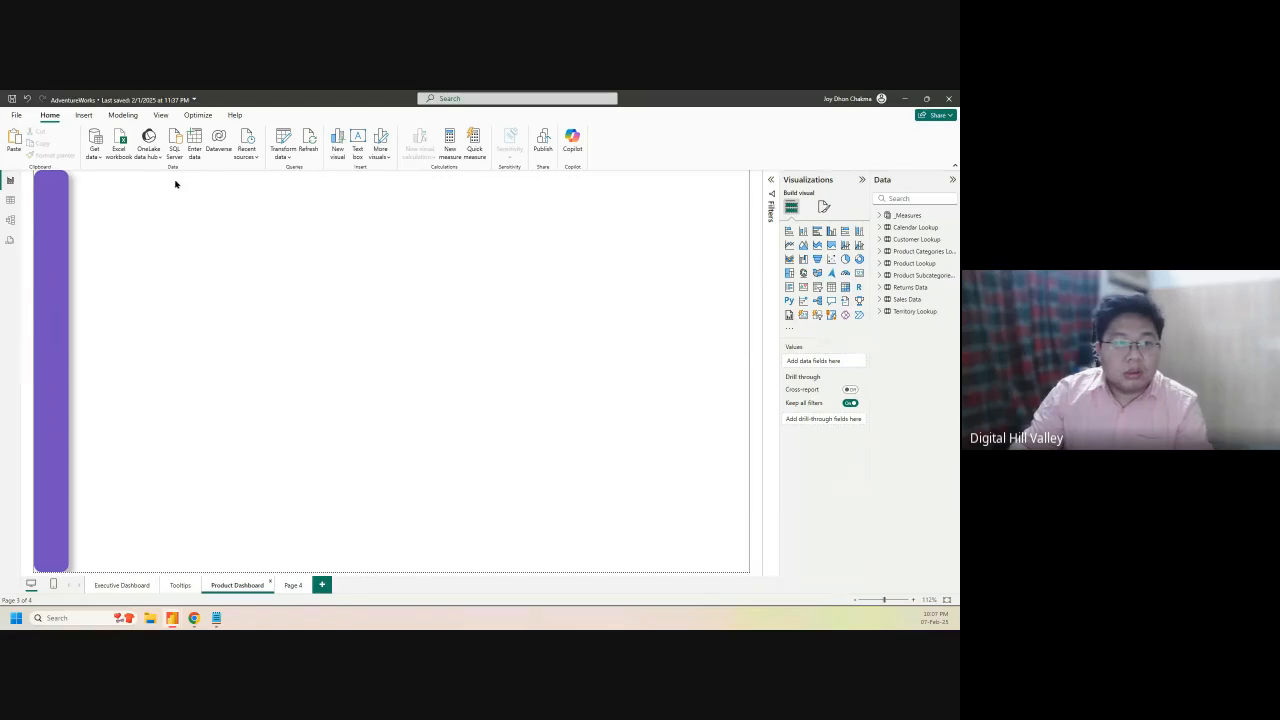
{"action": "key", "text": "ctrl+v"}
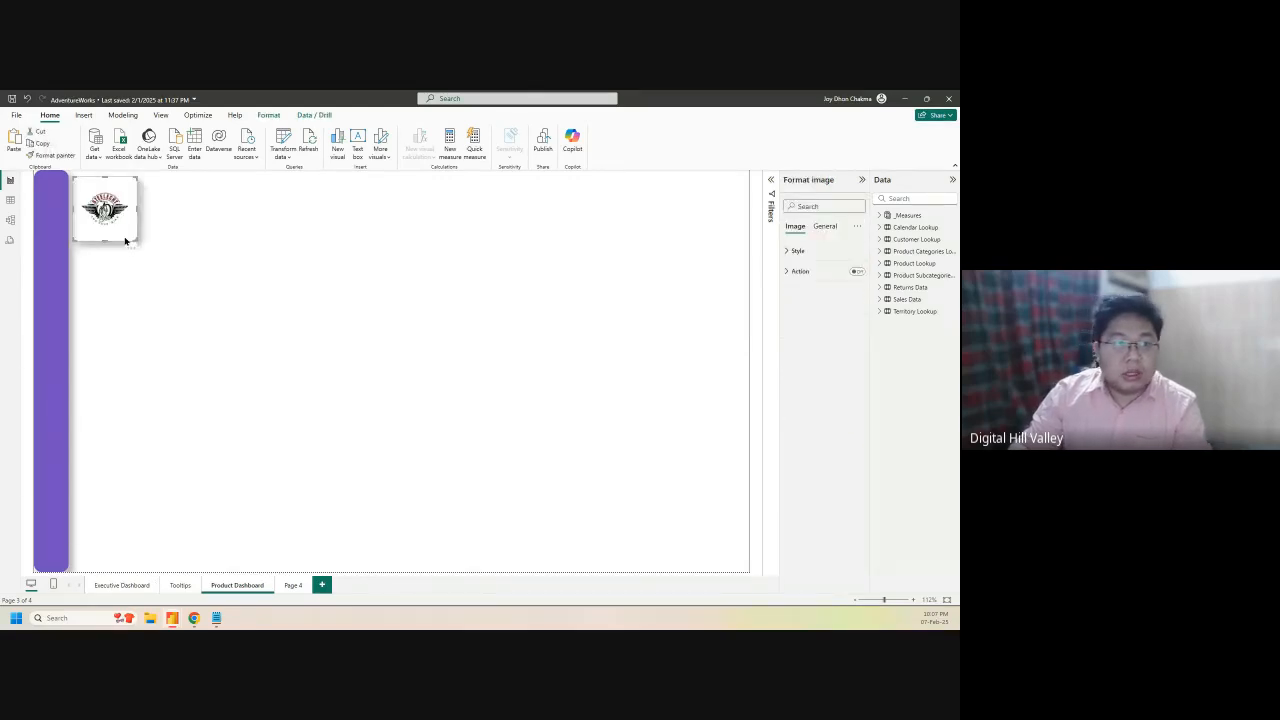
{"action": "left_click", "coordinate": [256, 305]}
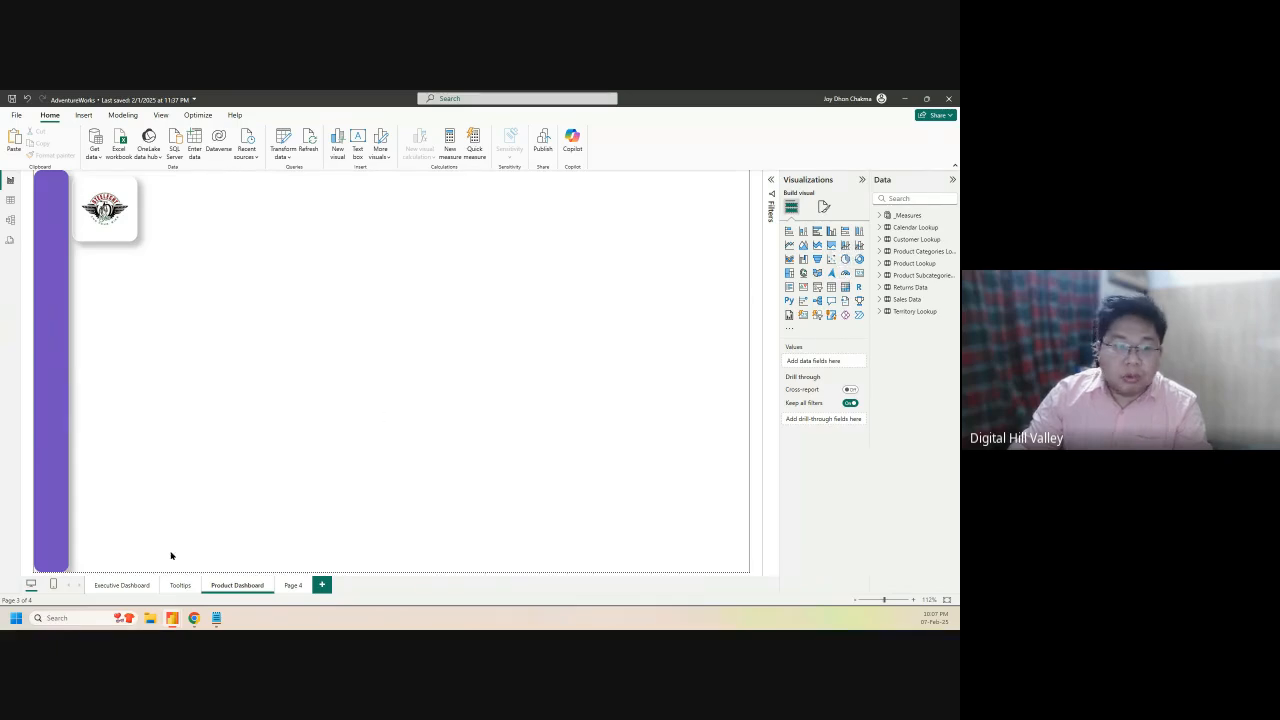
Copy the Monthly Revenue KPI from Executive Dashboard to Product Dashboard, and place it beside the logo, shrunk to the logo's height
{"action": "left_click", "coordinate": [115, 587]}
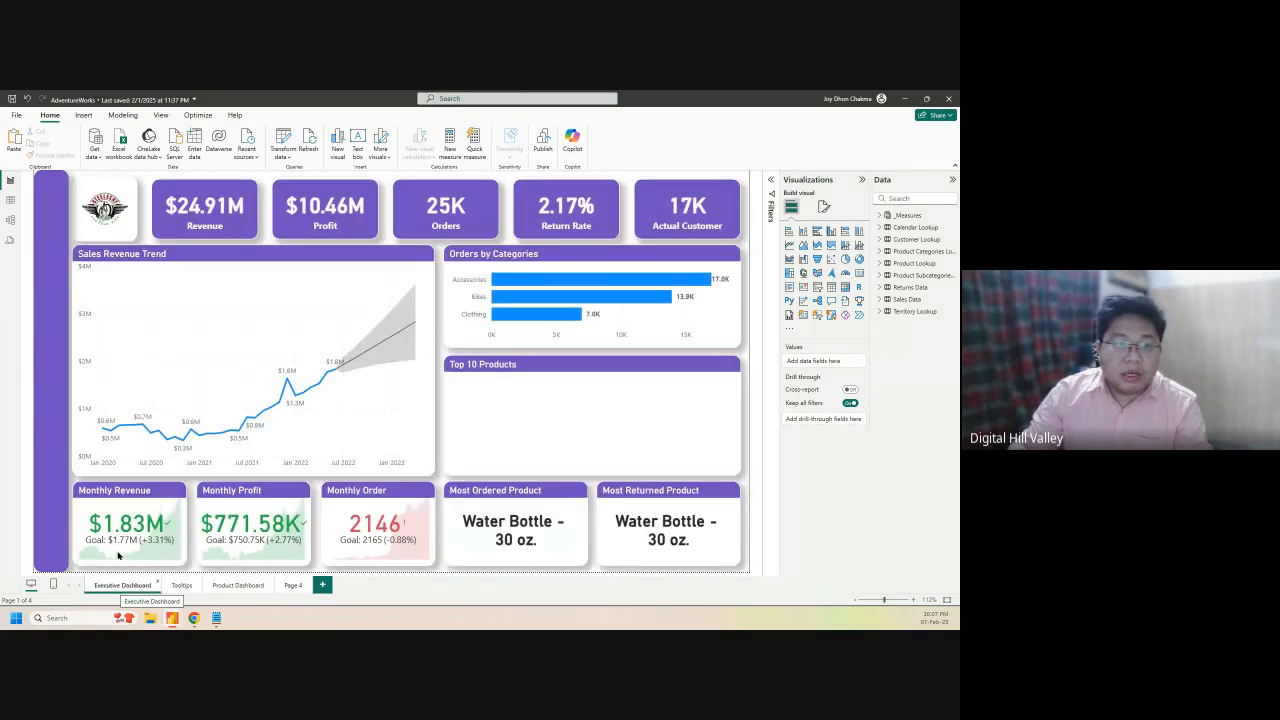
{"action": "left_click", "coordinate": [175, 196]}
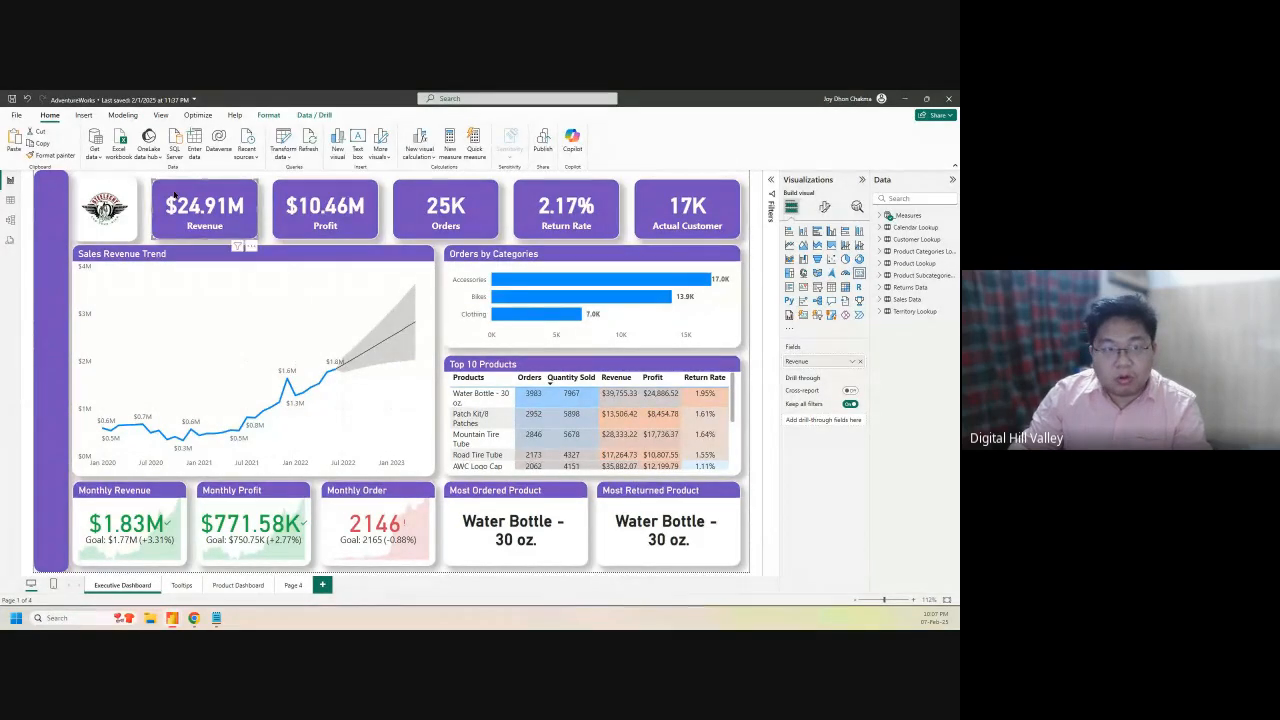
{"action": "mouse_move", "coordinate": [215, 371]}
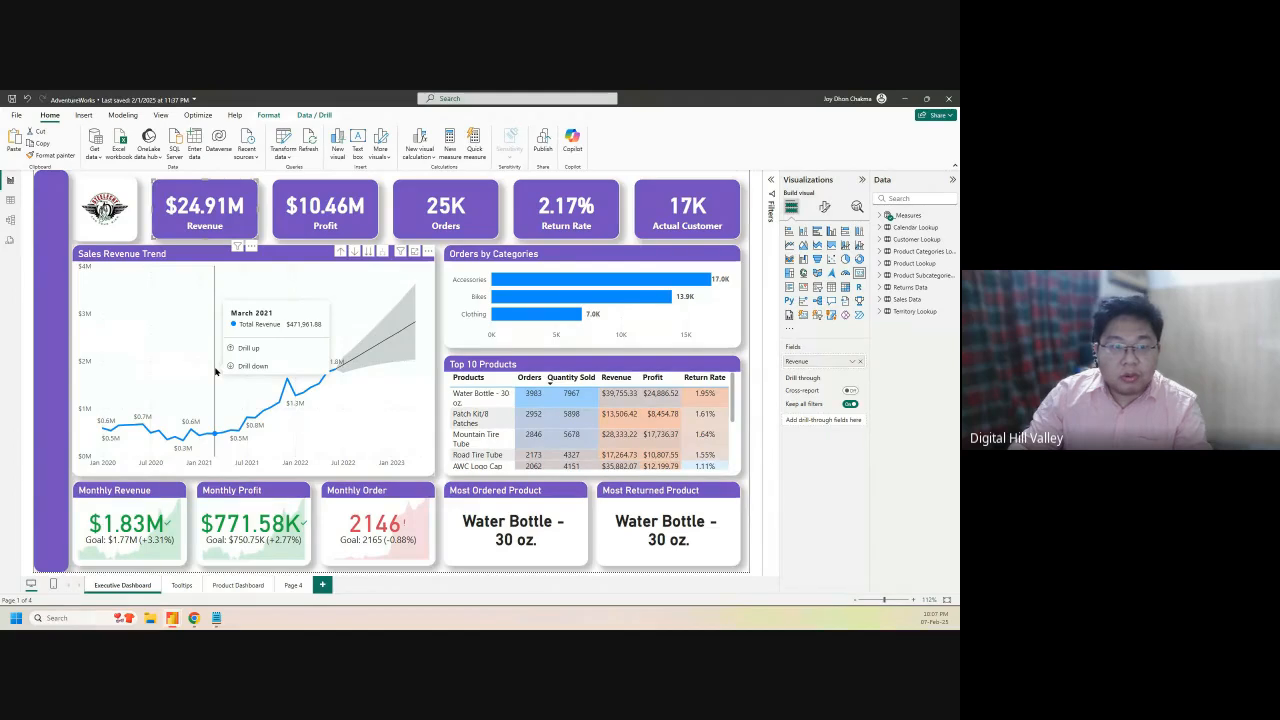
{"action": "left_click", "coordinate": [104, 490]}
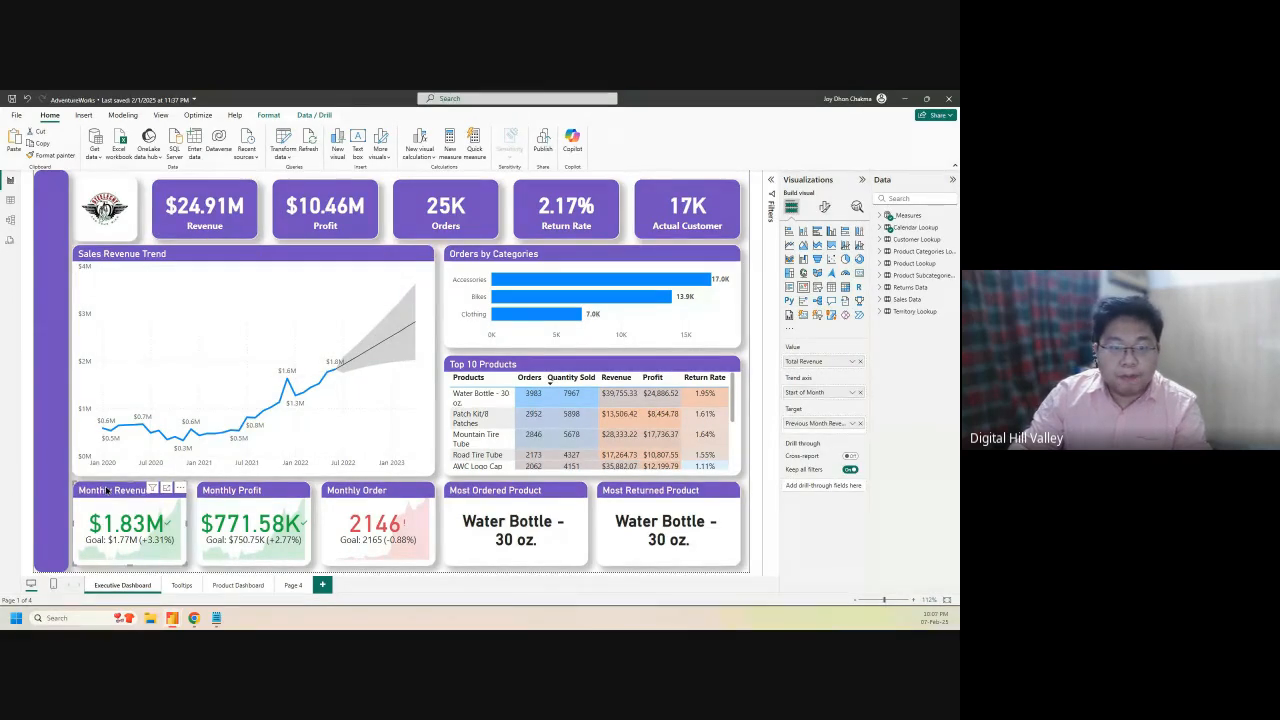
{"action": "left_click", "coordinate": [223, 586]}
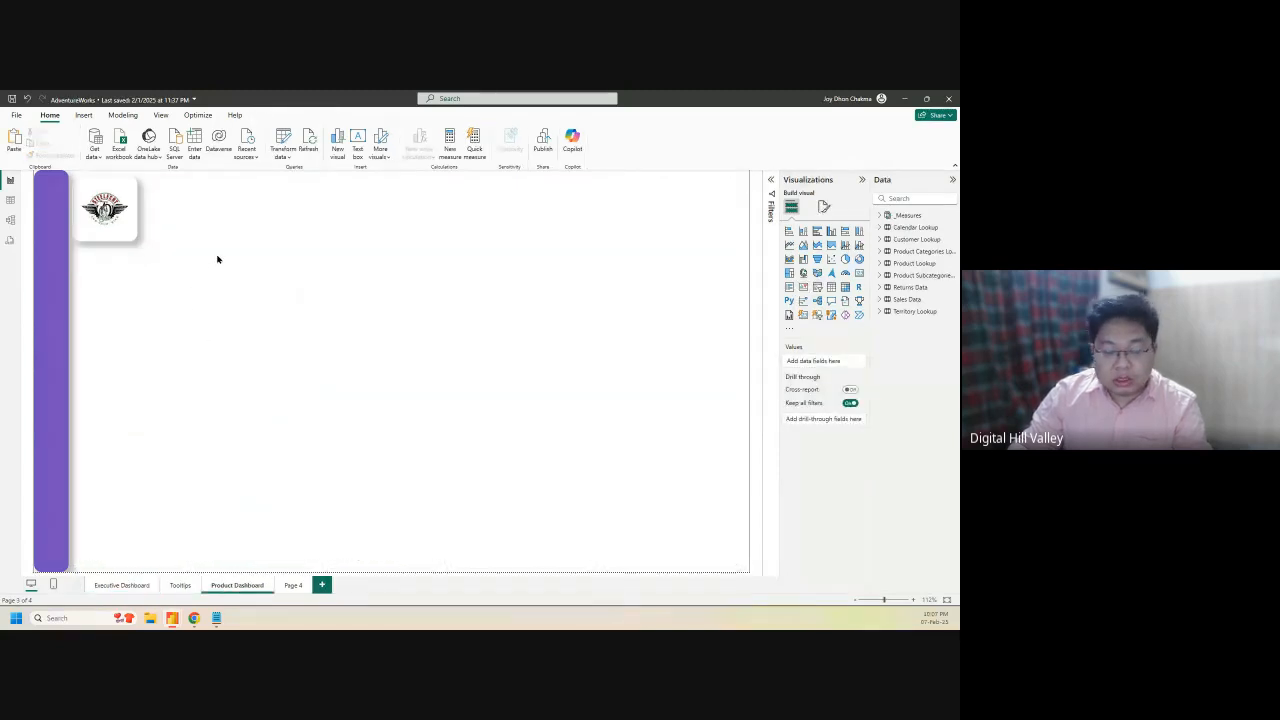
{"action": "key", "text": "ctrl+v"}
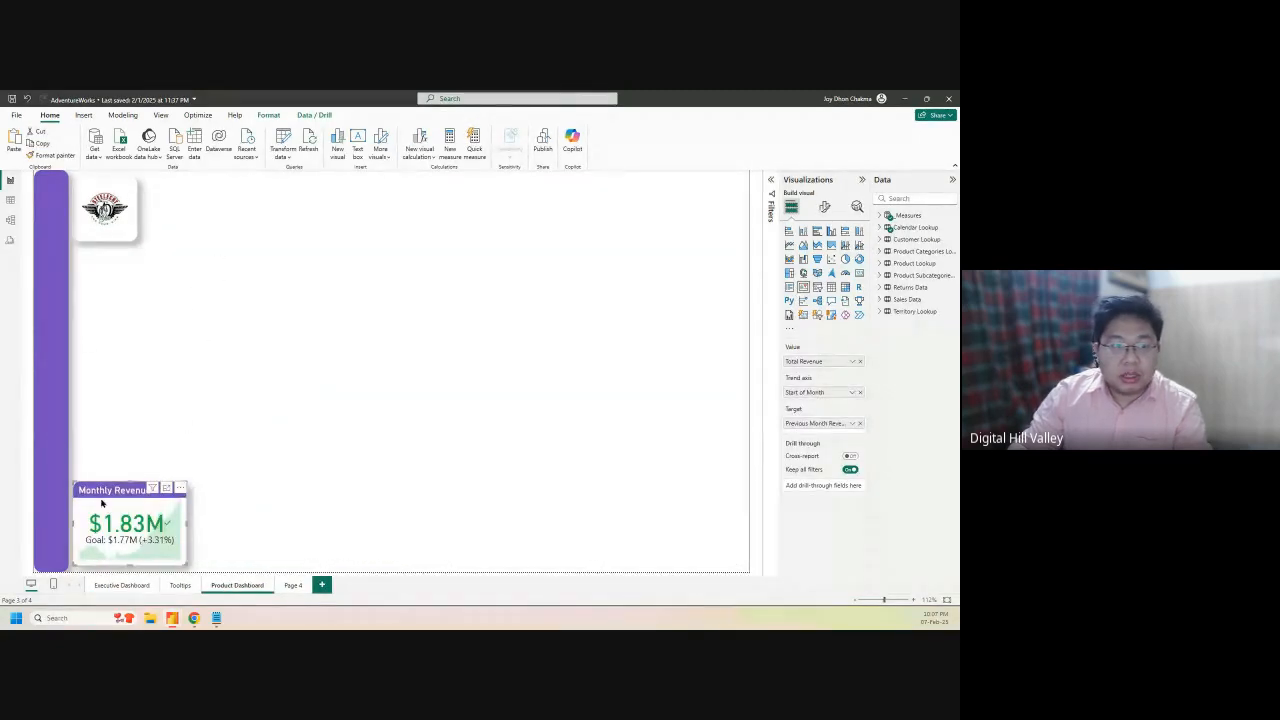
{"action": "left_click_drag", "start_coordinate": [106, 497], "coordinate": [183, 195]}
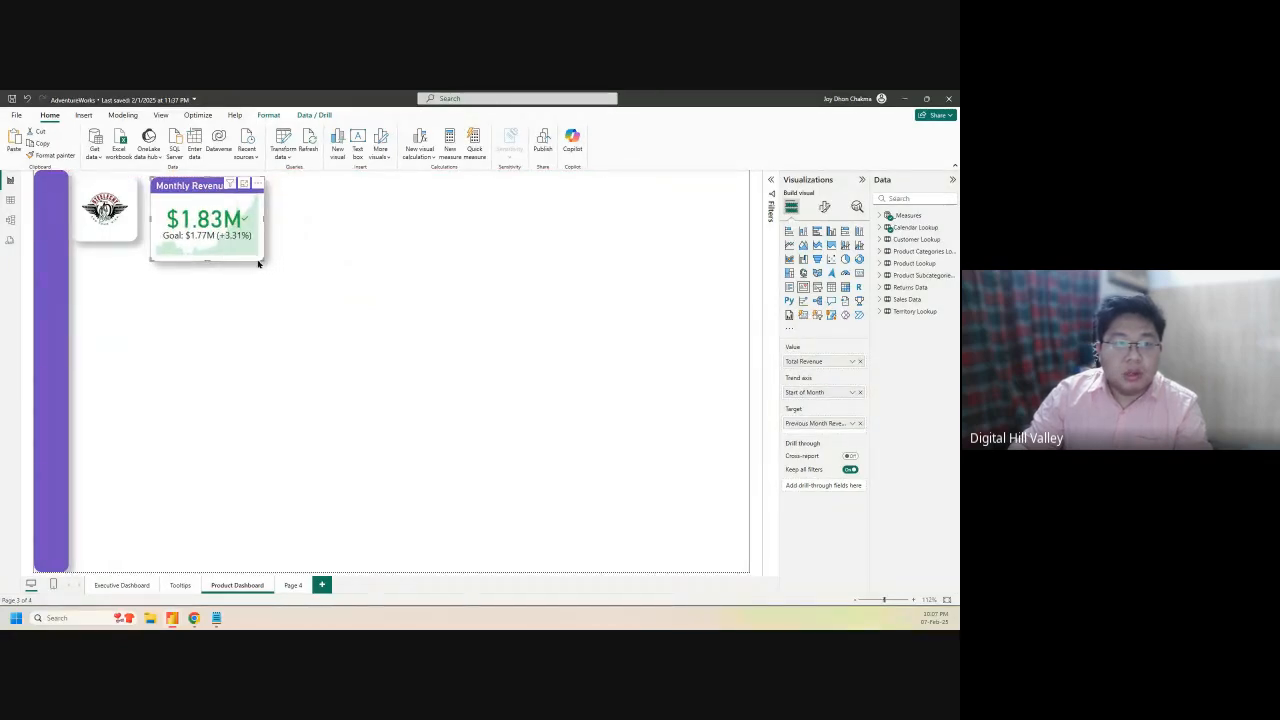
{"action": "left_click_drag", "start_coordinate": [263, 260], "coordinate": [251, 245]}
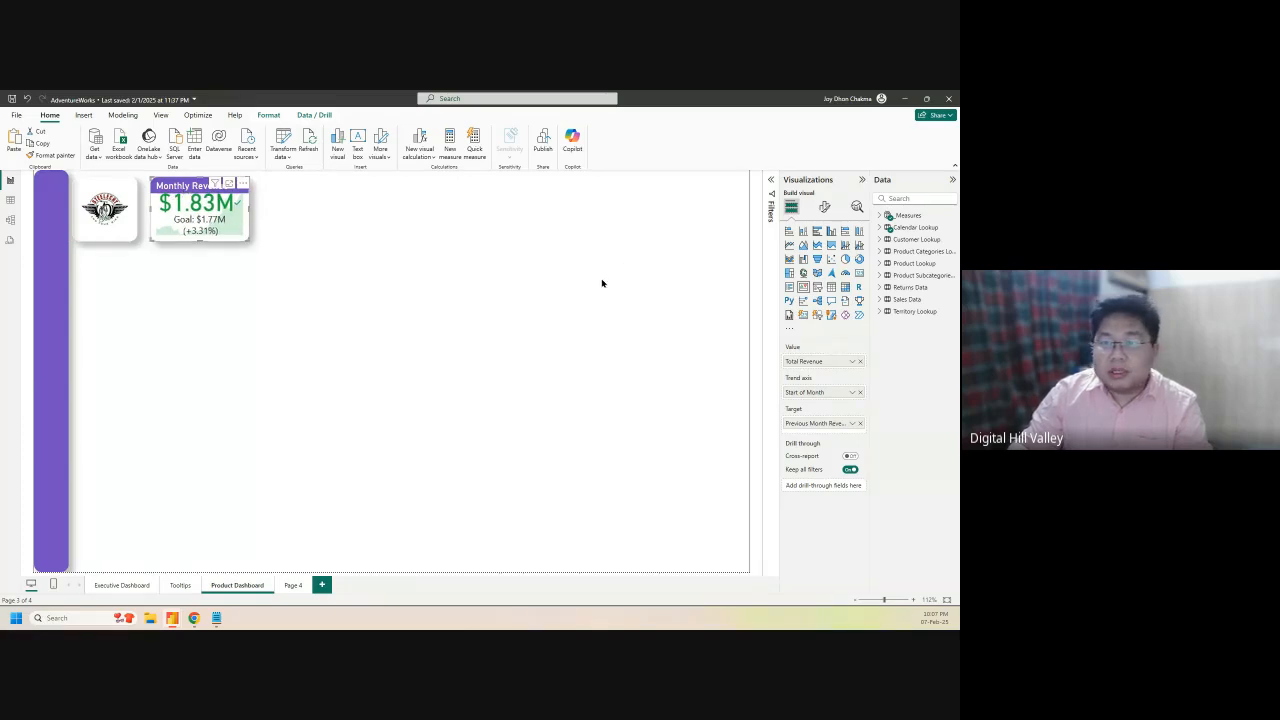
Convert the pasted Monthly Revenue KPI into a gauge and remove its Total Revenue and Previous Month Revenue fields
{"action": "left_click", "coordinate": [844, 273]}
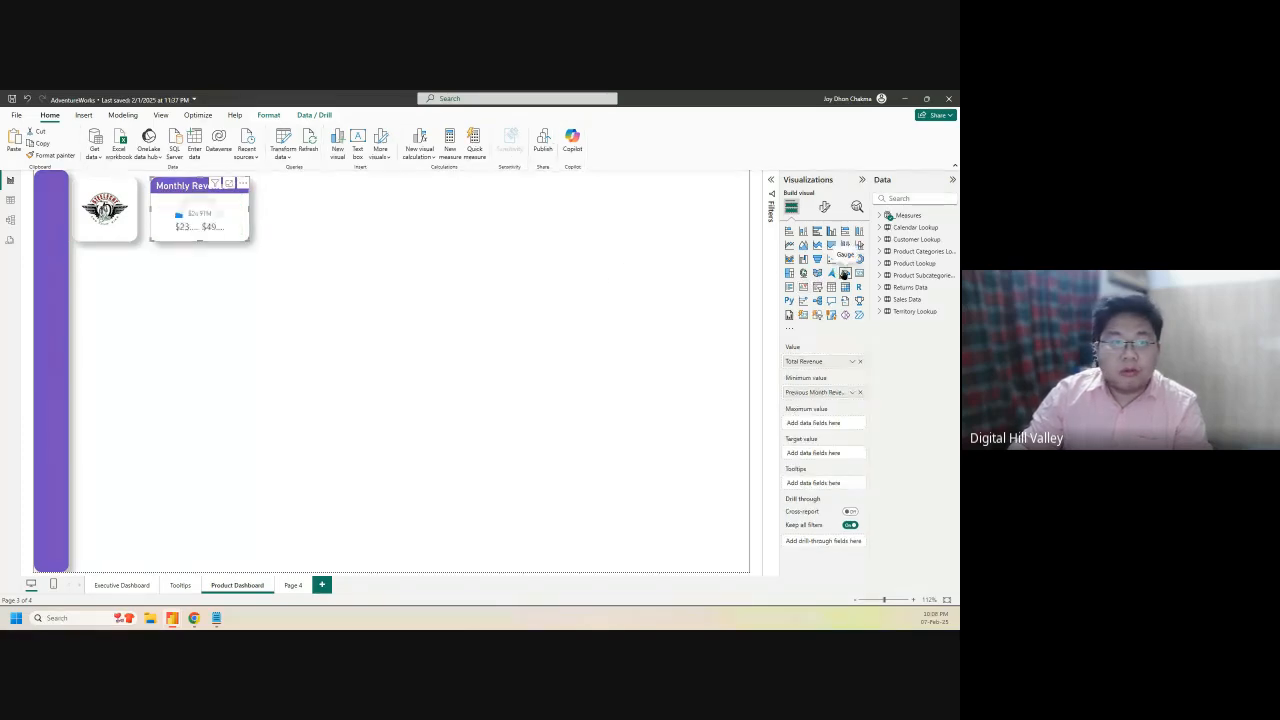
{"action": "left_click", "coordinate": [860, 362]}
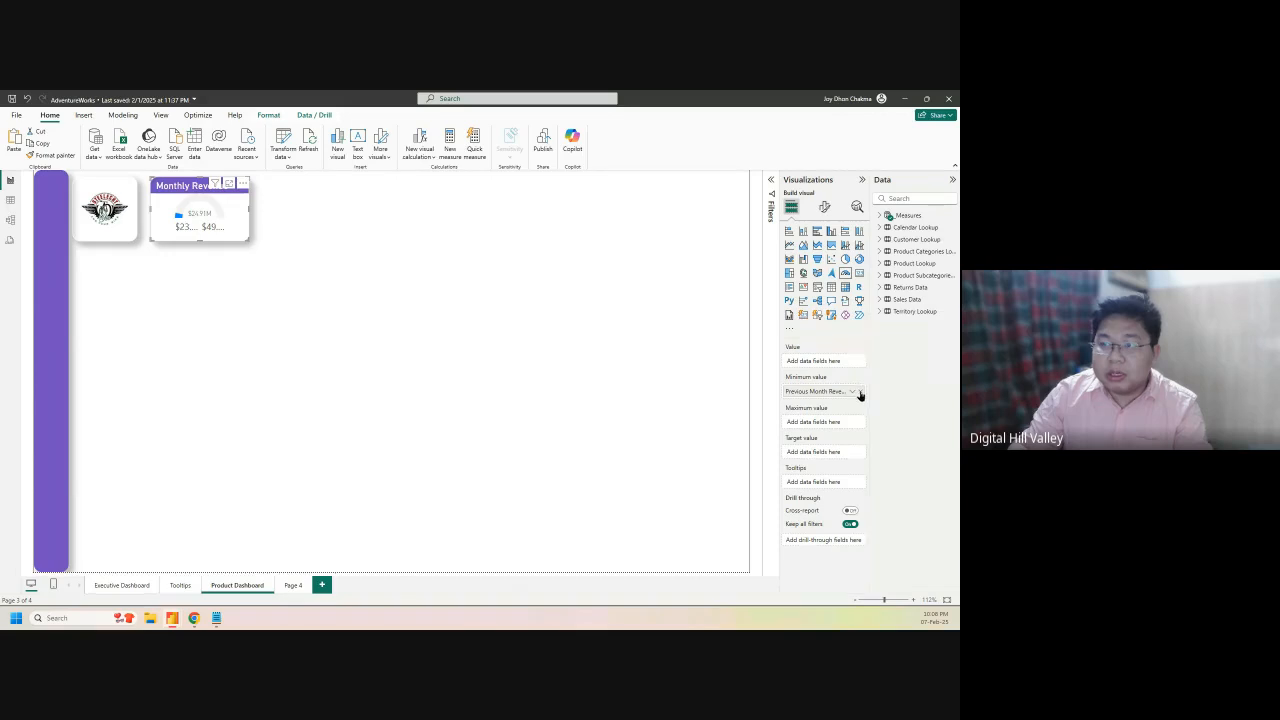
{"action": "left_click", "coordinate": [859, 392]}
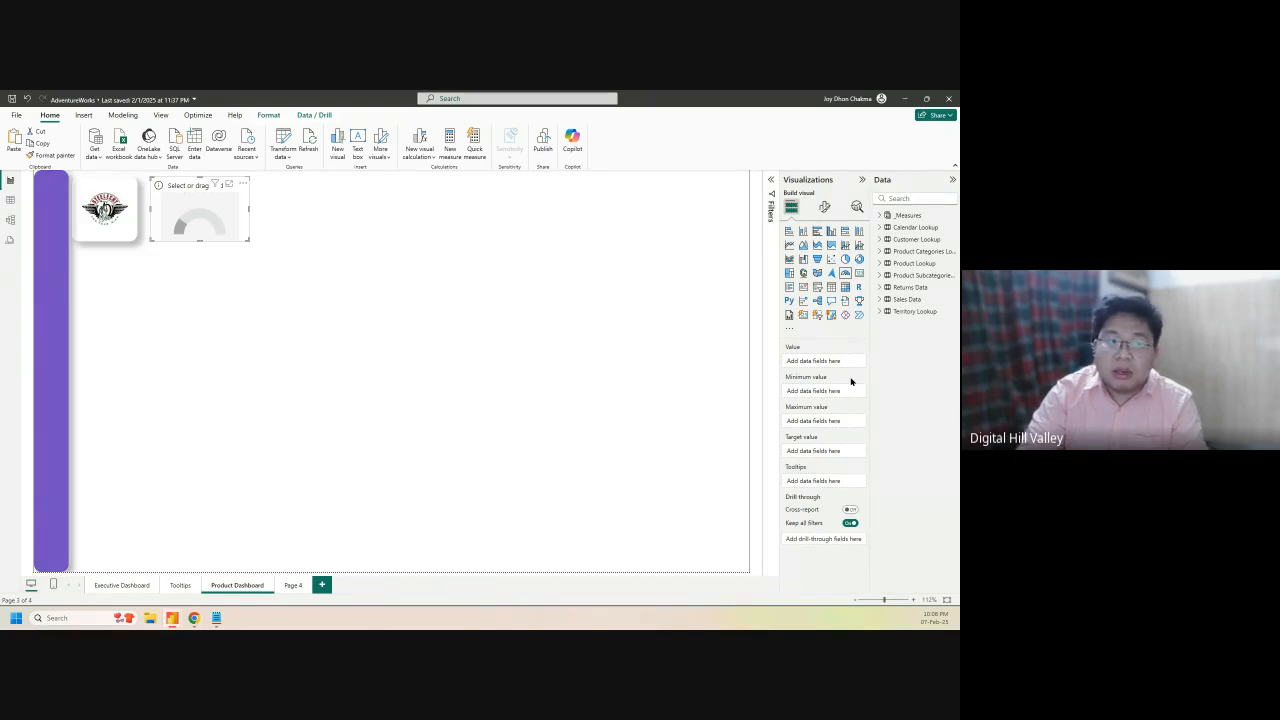
{"action": "left_click", "coordinate": [107, 586]}
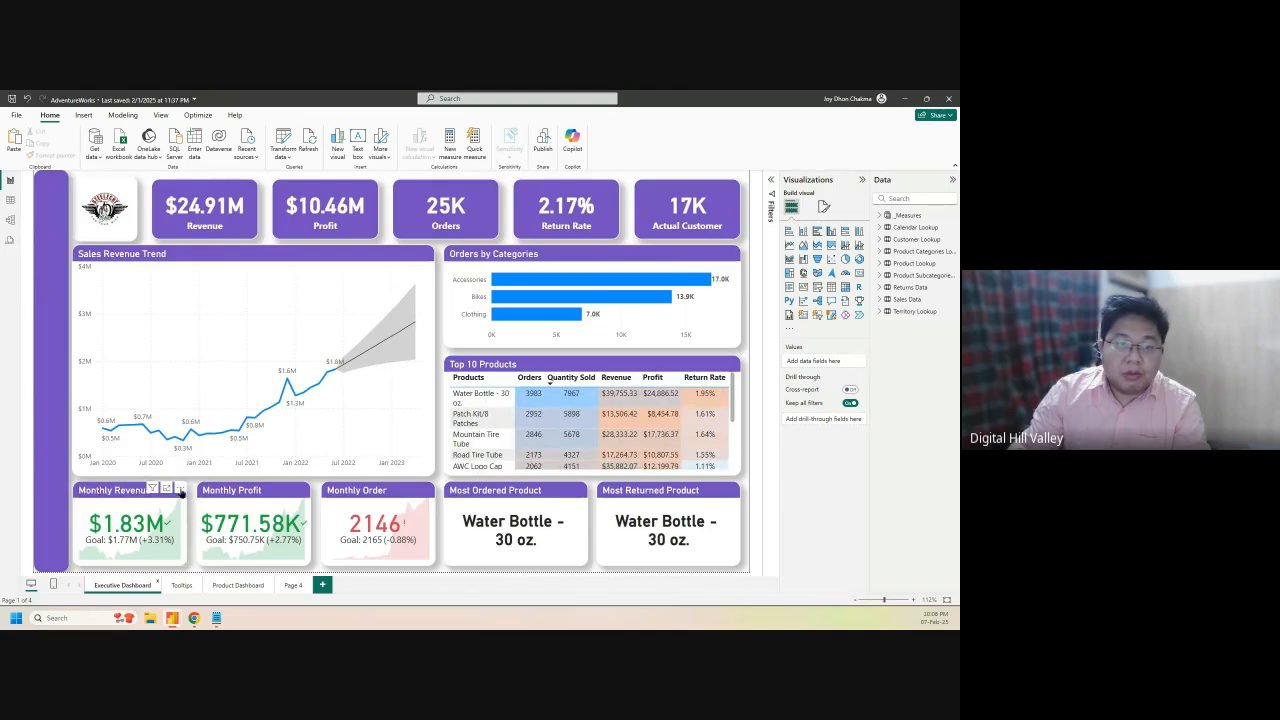
{"action": "left_click", "coordinate": [241, 586]}
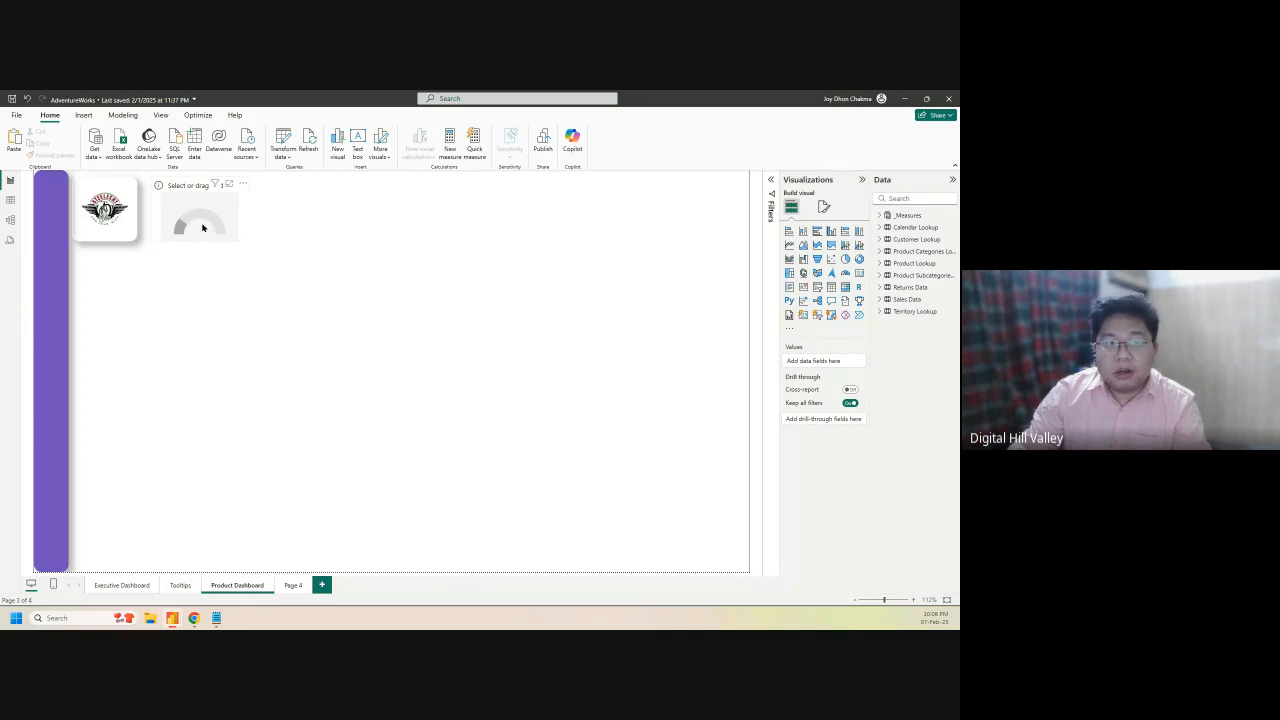
Assign the Total Orders measure as the empty gauge's value and Previous Month Order as its target value
{"action": "left_click", "coordinate": [202, 228]}
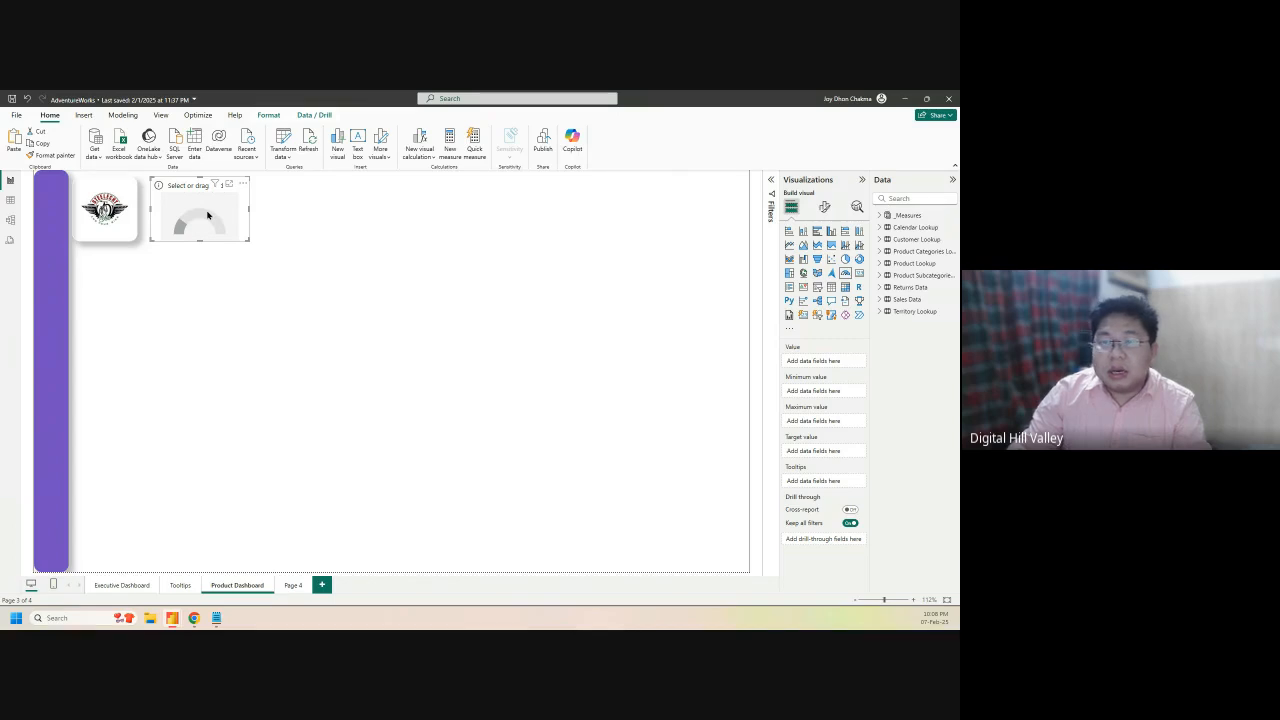
{"action": "left_click", "coordinate": [880, 216]}
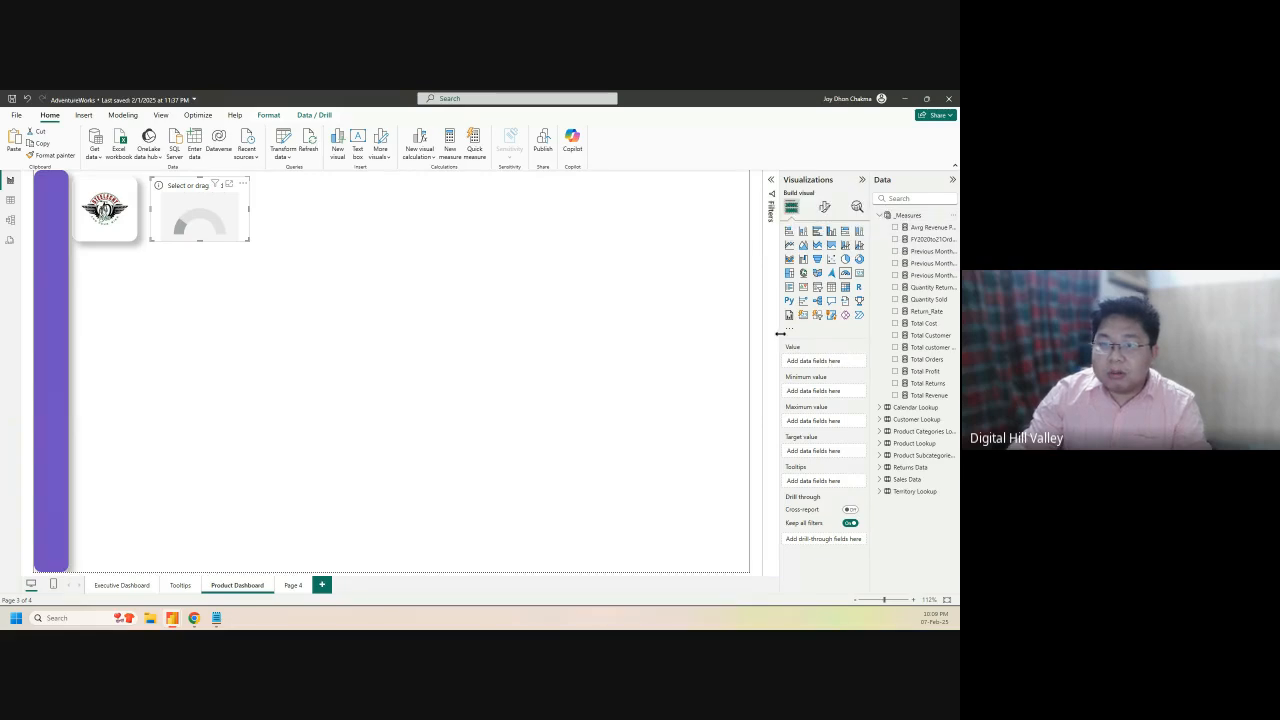
{"action": "left_click_drag", "start_coordinate": [779, 333], "coordinate": [694, 333]}
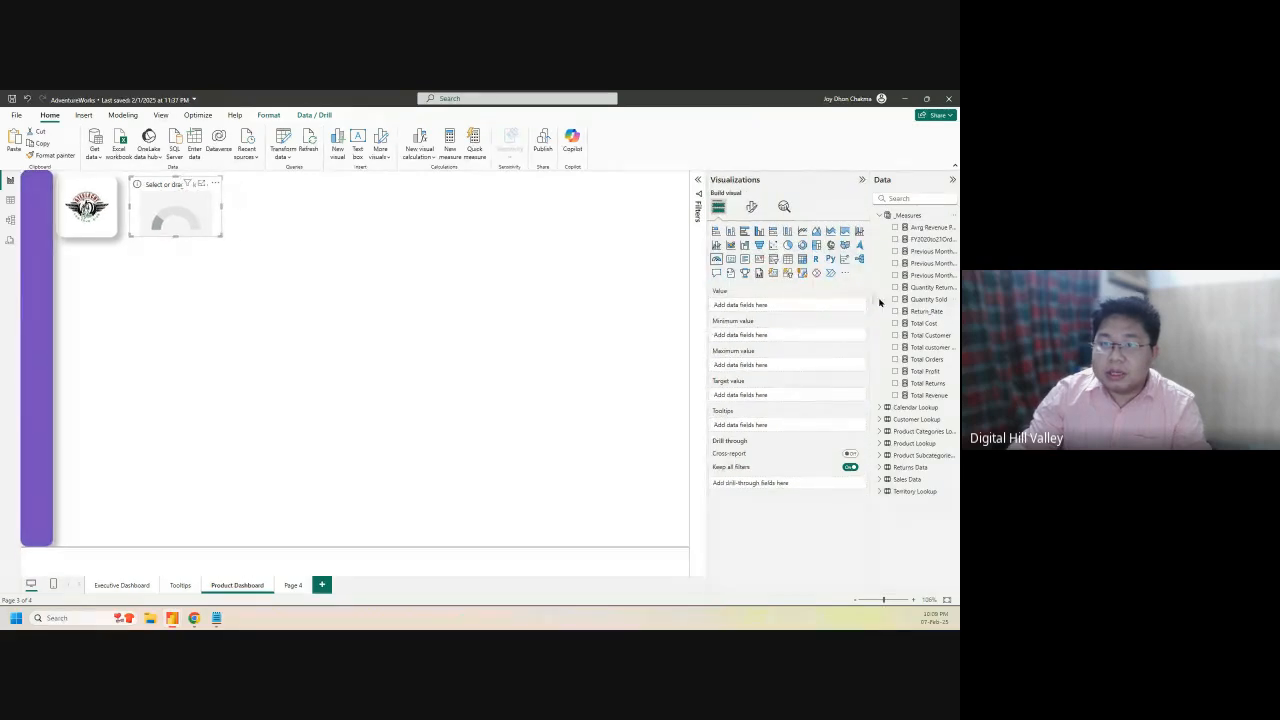
{"action": "left_click_drag", "start_coordinate": [866, 296], "coordinate": [818, 296]}
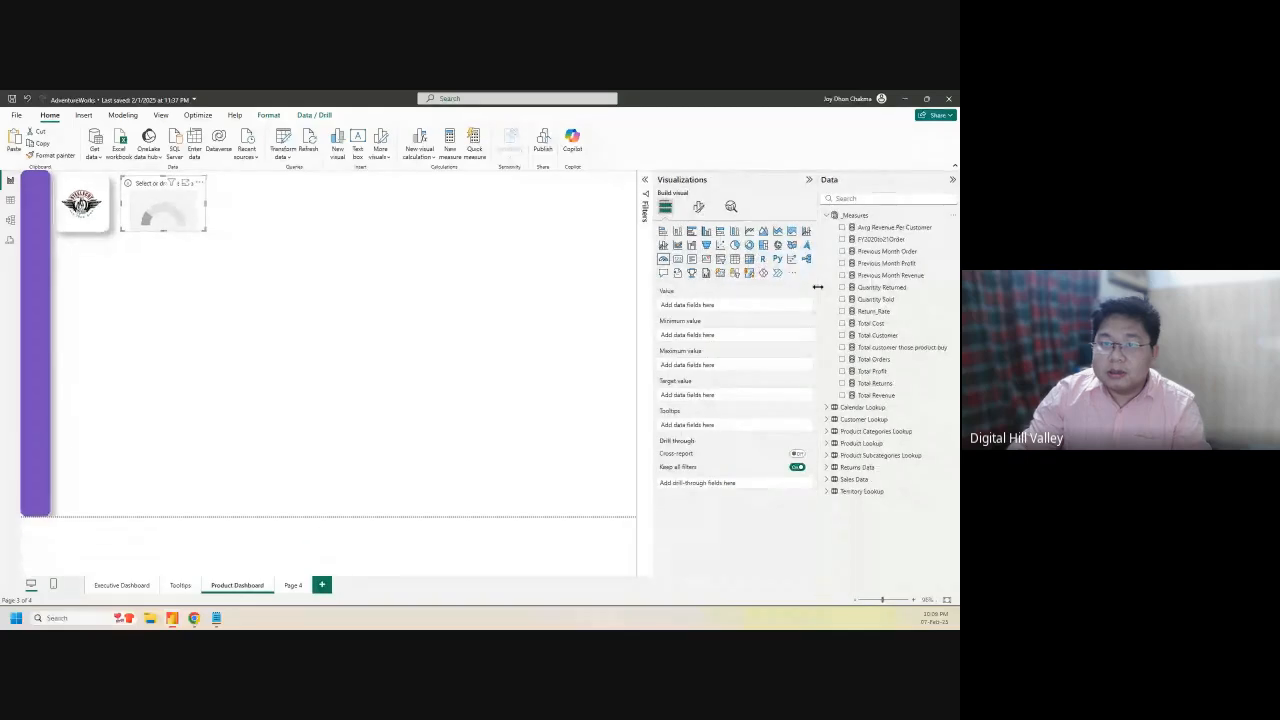
{"action": "left_click_drag", "start_coordinate": [653, 295], "coordinate": [709, 288]}
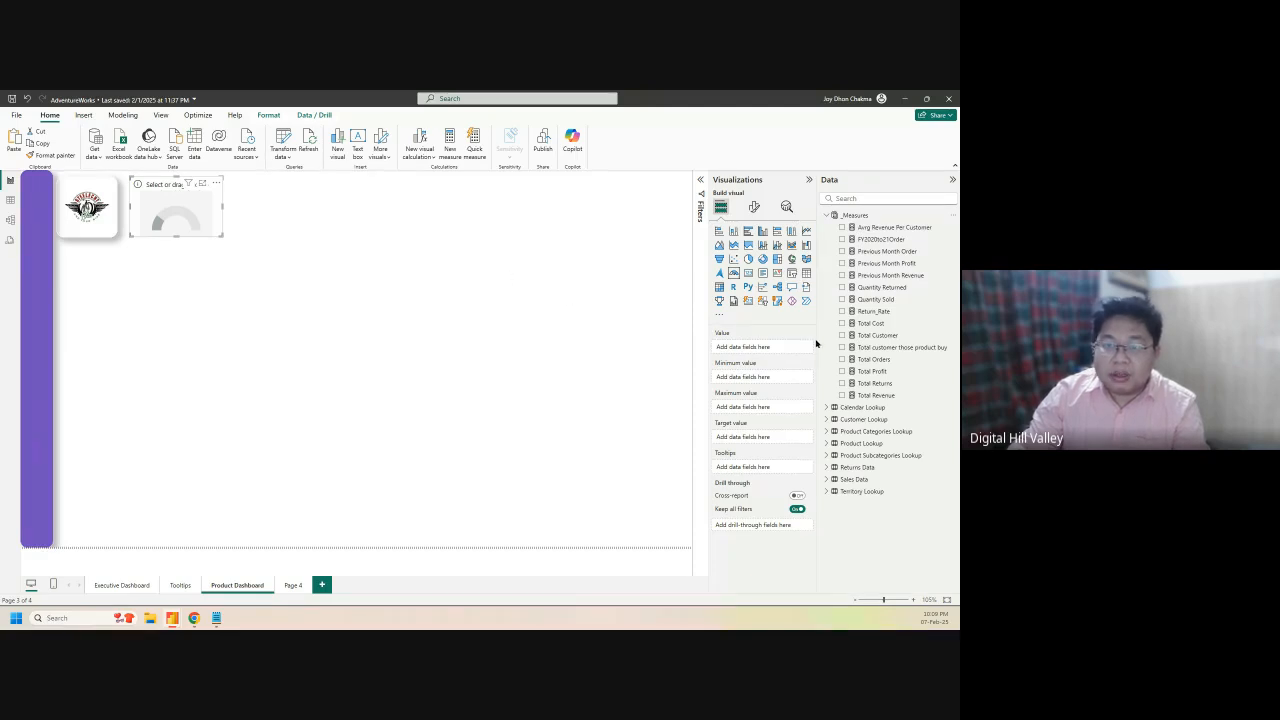
{"action": "left_click_drag", "start_coordinate": [876, 362], "coordinate": [771, 348]}
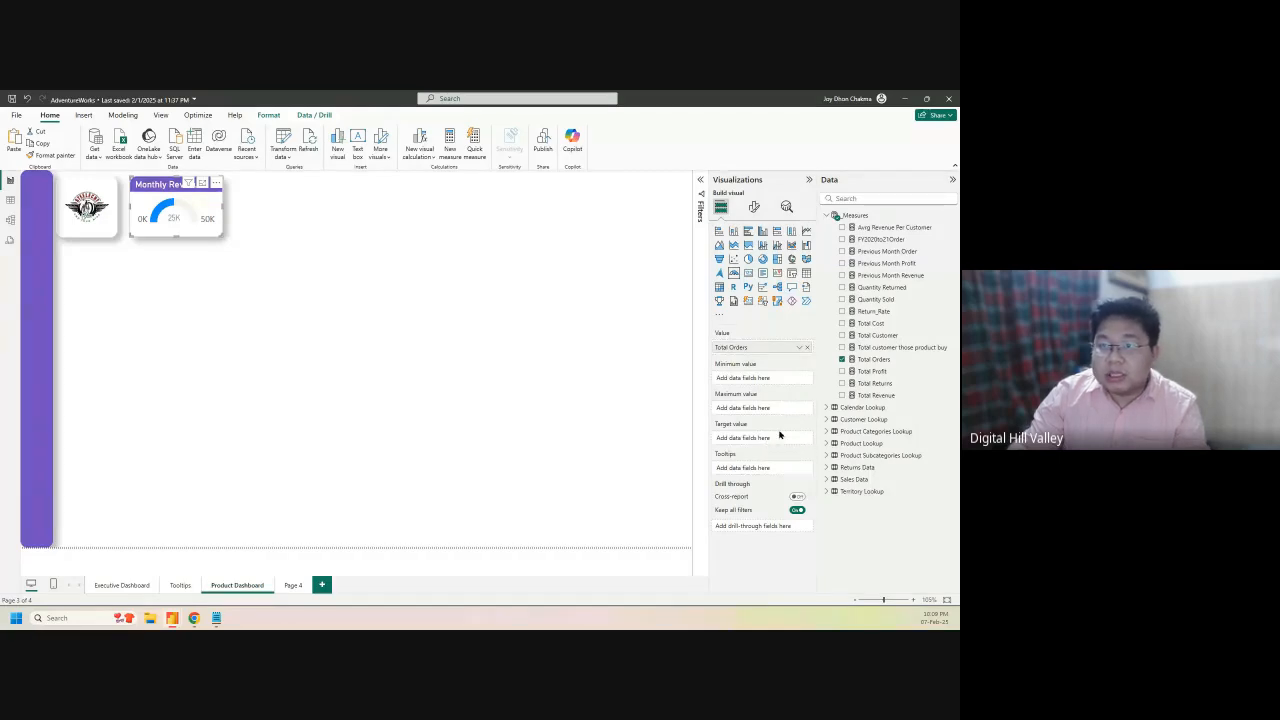
{"action": "left_click_drag", "start_coordinate": [895, 253], "coordinate": [782, 443]}
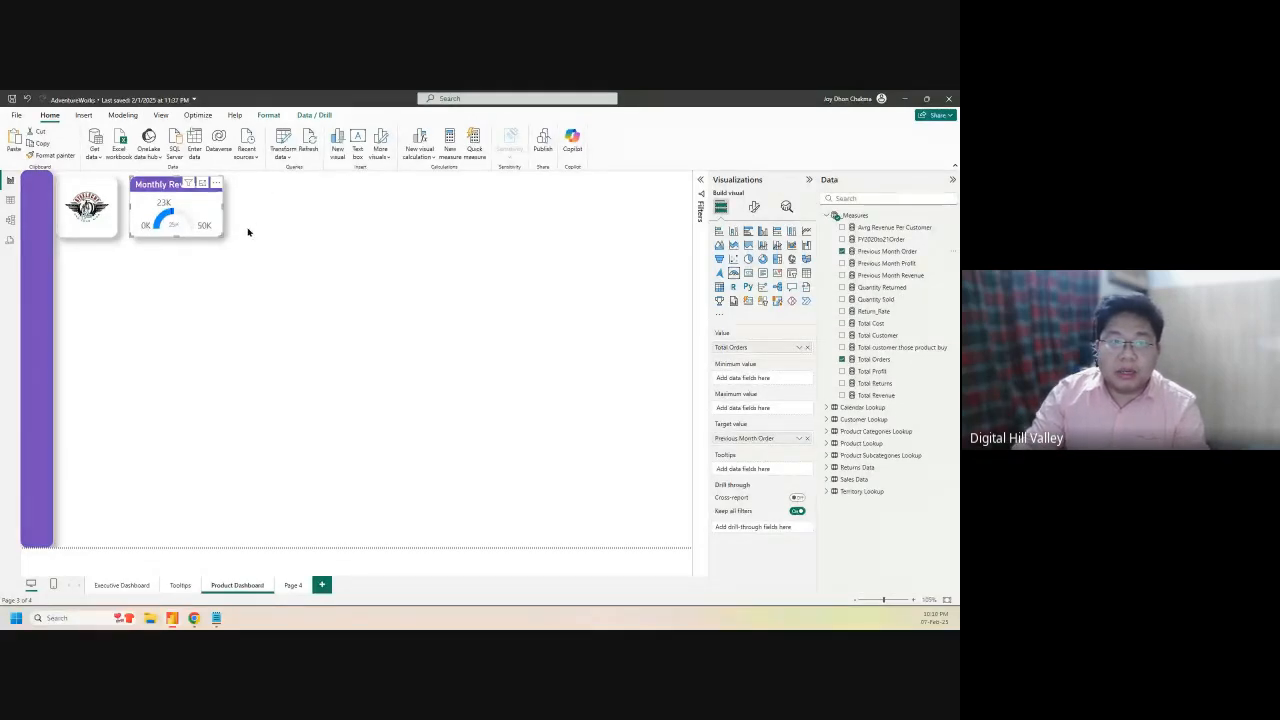
{"action": "left_click", "coordinate": [276, 258]}
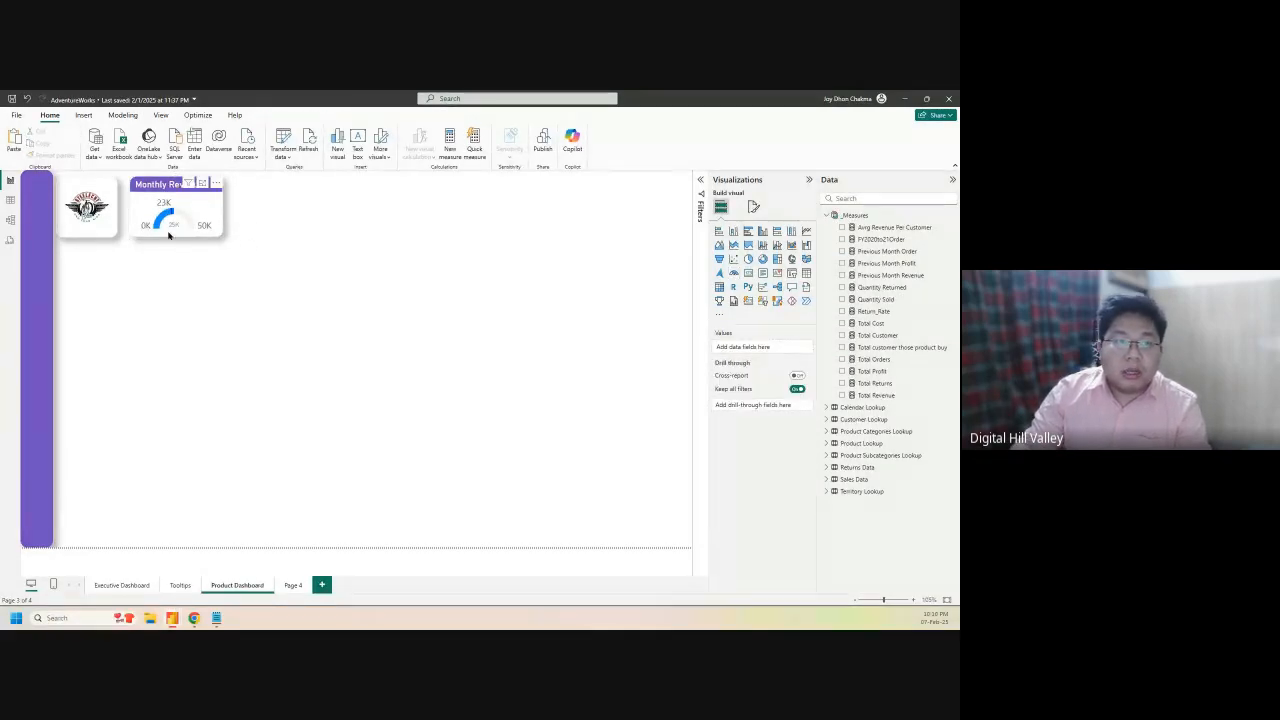
Compare the order gauge with the Monthly Order KPI on the Executive Dashboard page, and return to the Product Dashboard page
{"action": "mouse_move", "coordinate": [172, 230]}
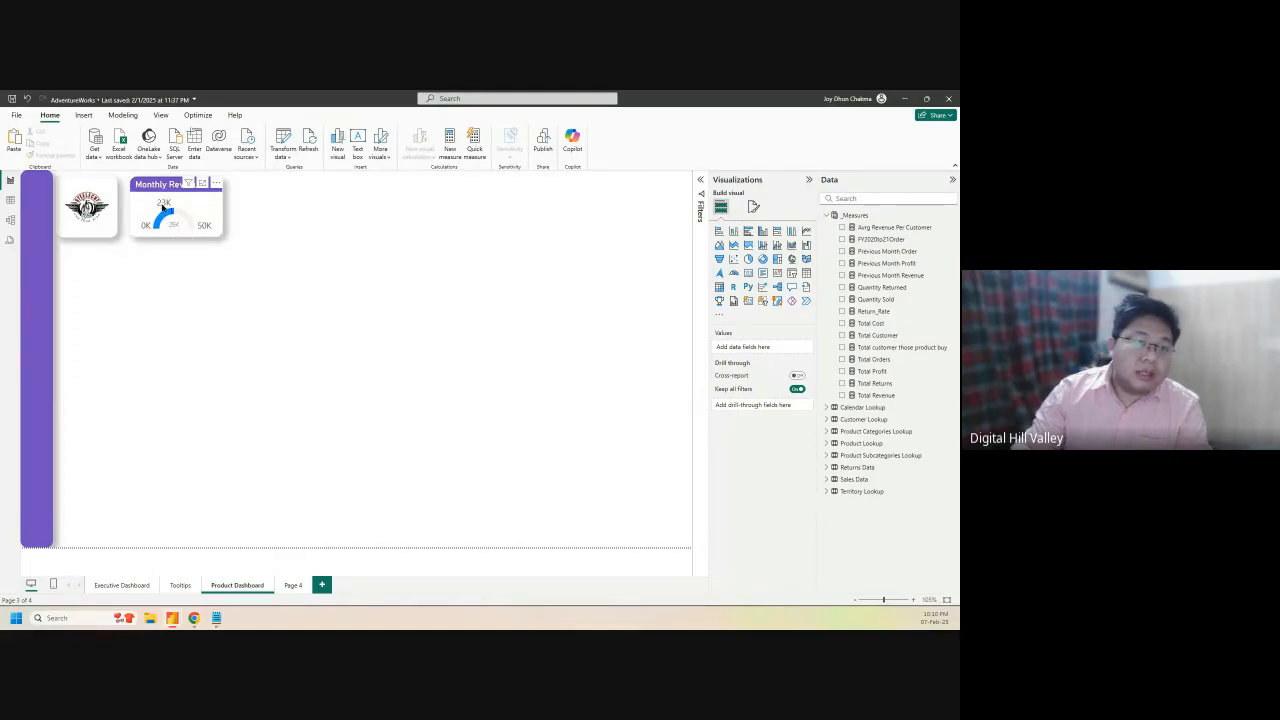
{"action": "mouse_move", "coordinate": [166, 203]}
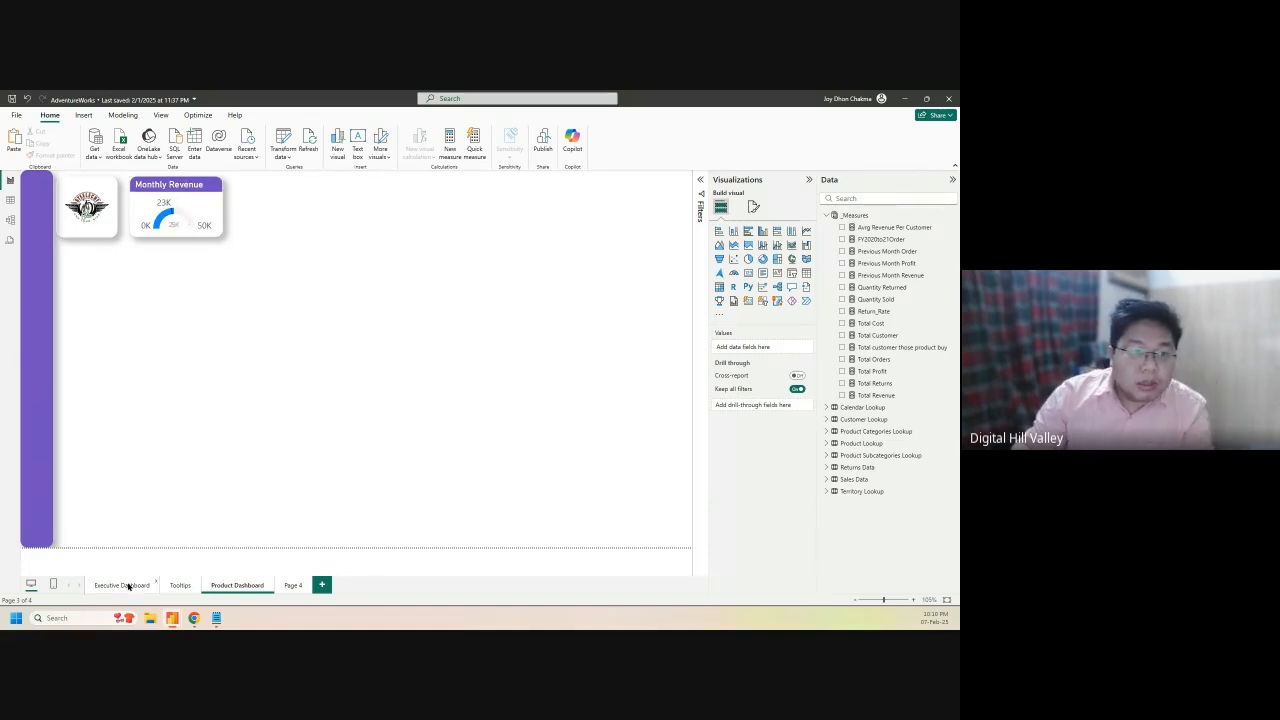
{"action": "left_click", "coordinate": [122, 585]}
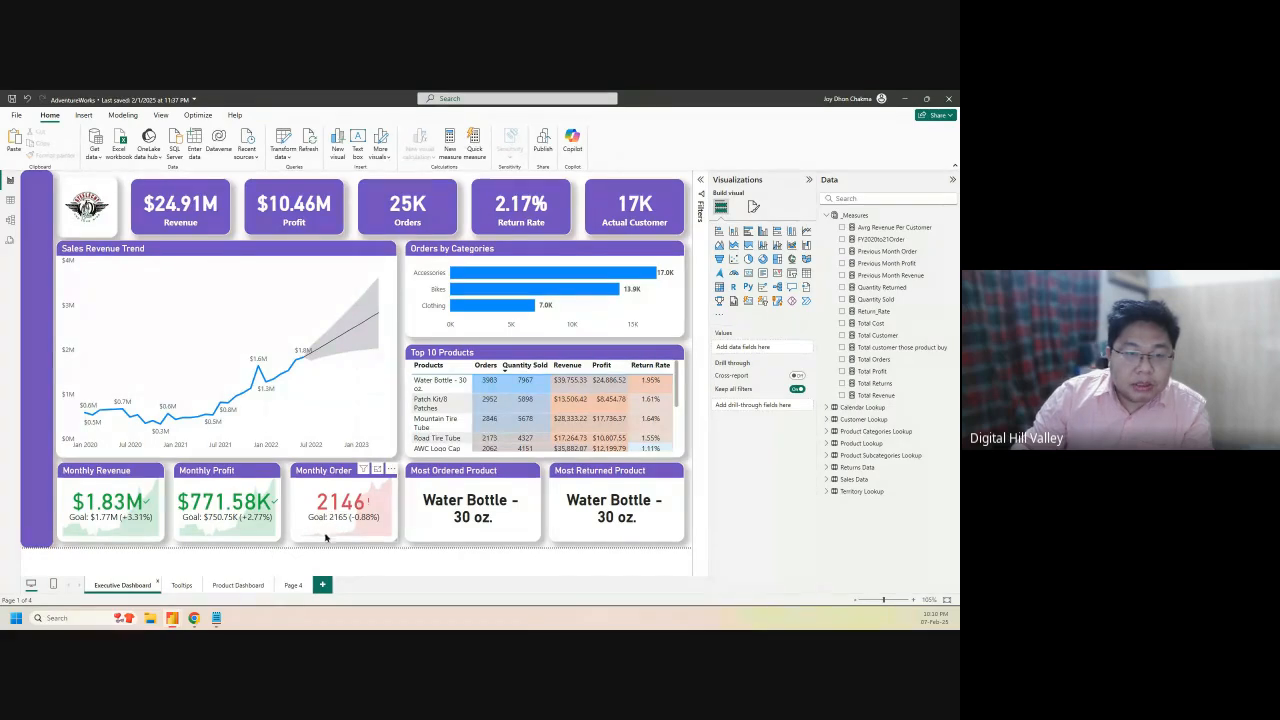
{"action": "left_click", "coordinate": [240, 586]}
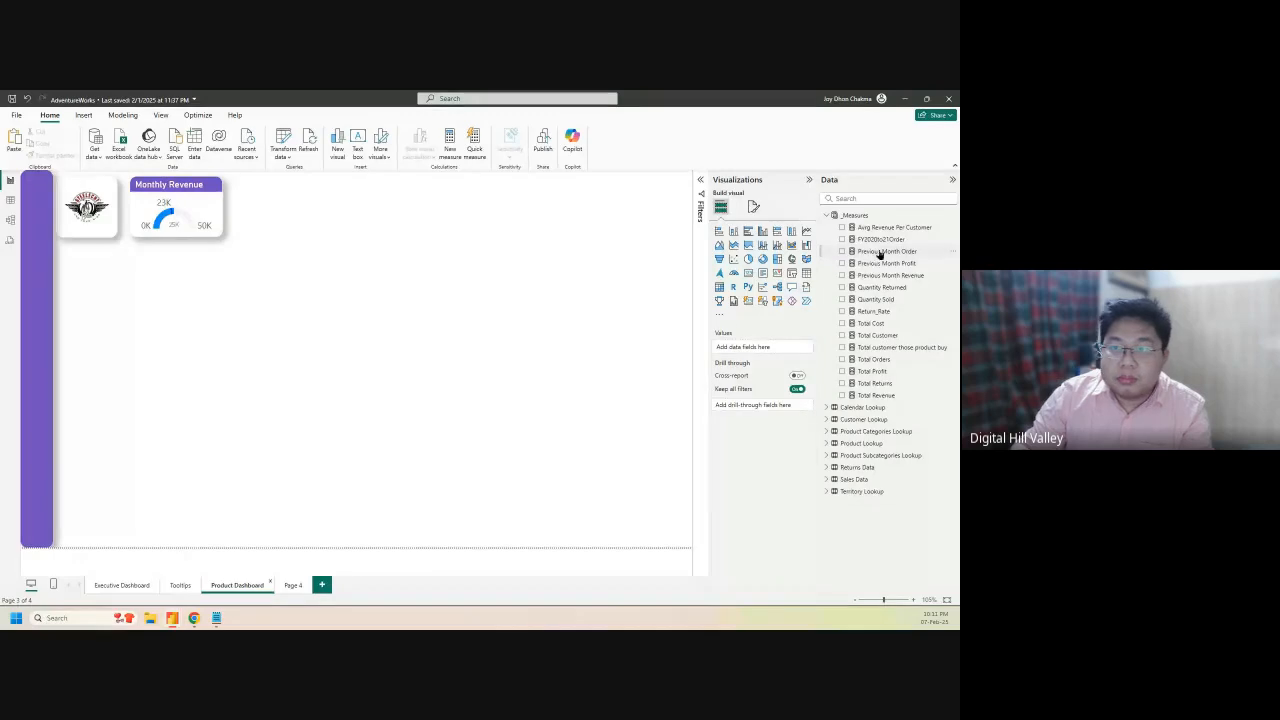
Check the Previous Month Order measure in a temporary card visual, and delete that card
{"action": "left_click_drag", "start_coordinate": [903, 251], "coordinate": [408, 231]}
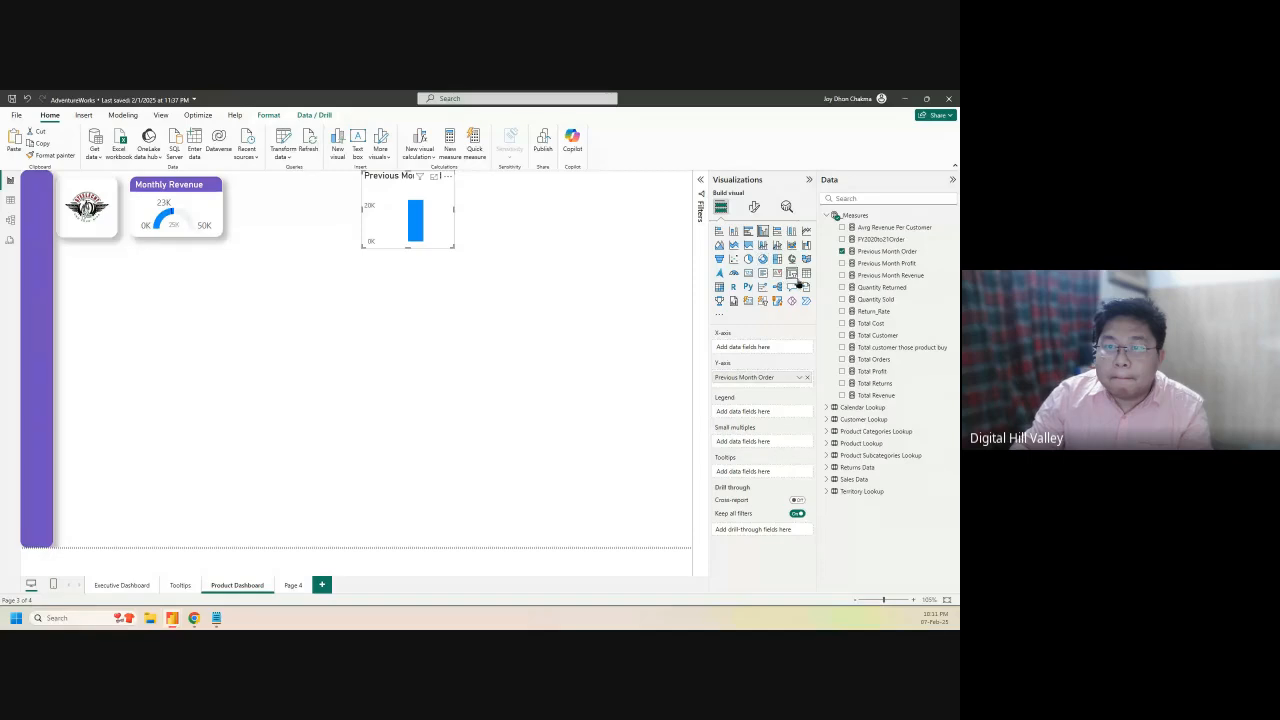
{"action": "left_click", "coordinate": [748, 273]}
{"action": "left_click_drag", "start_coordinate": [404, 211], "coordinate": [352, 256]}
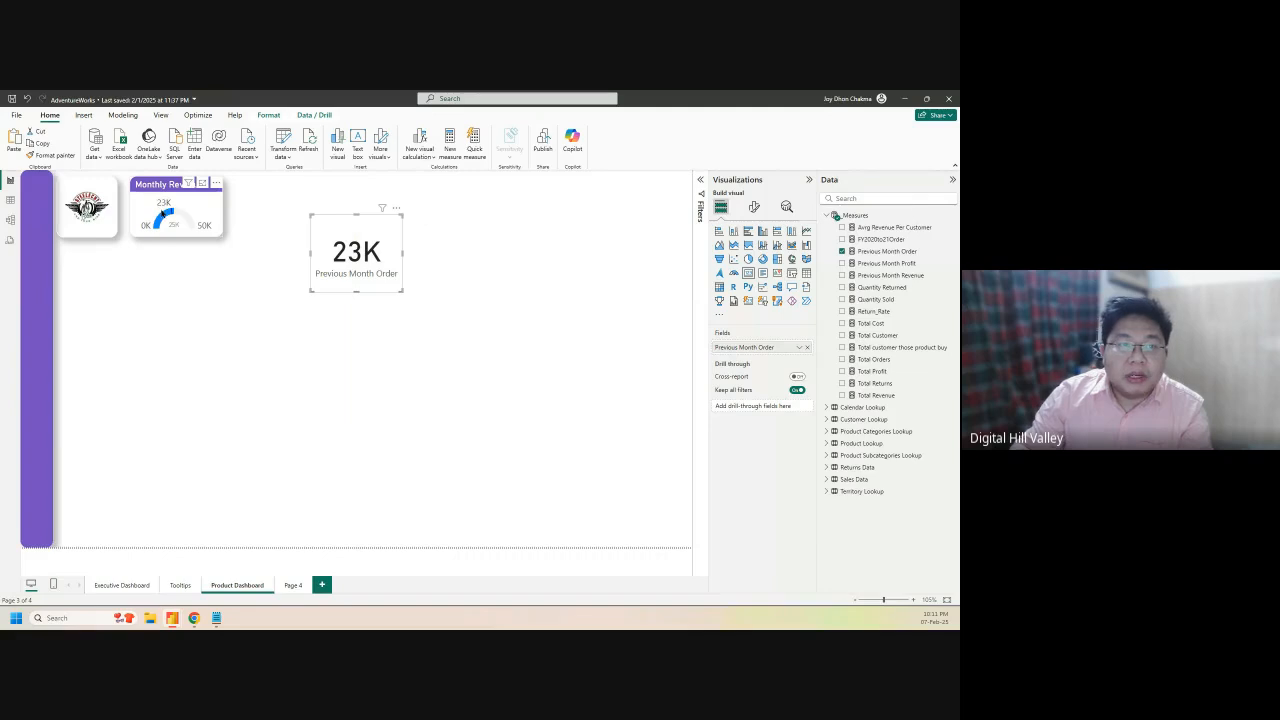
{"action": "mouse_move", "coordinate": [177, 229]}
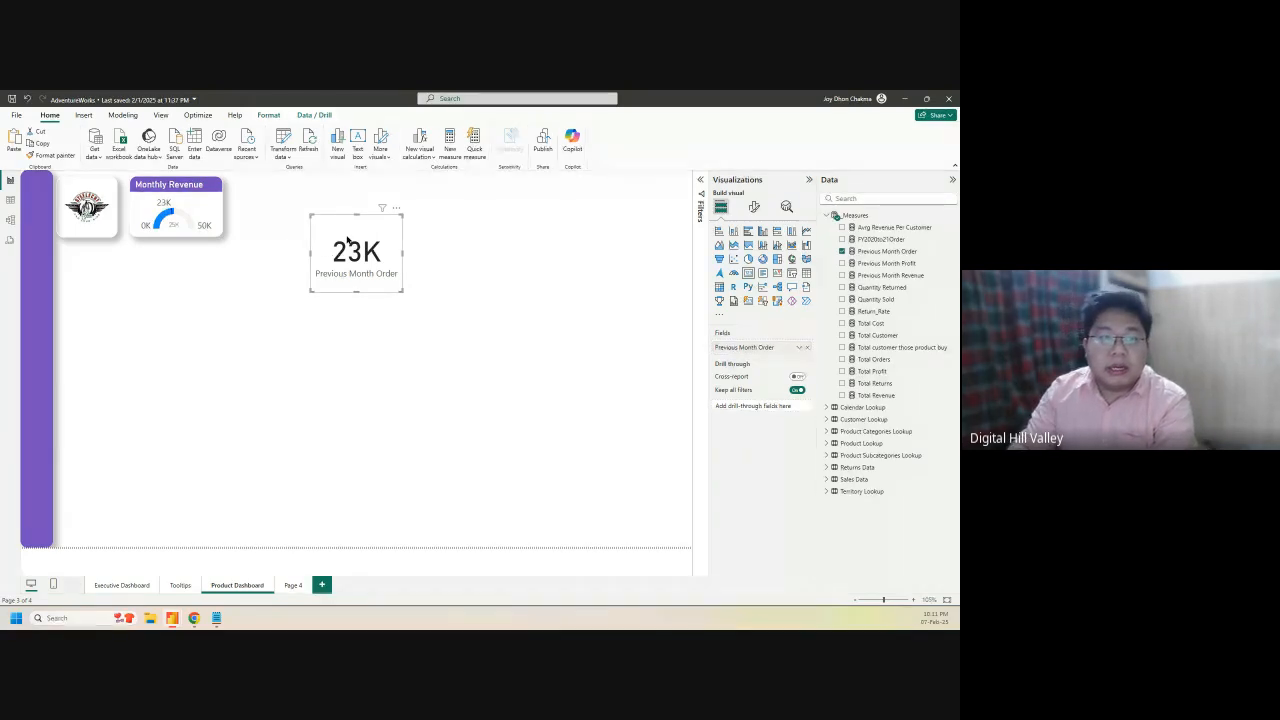
{"action": "key", "text": "Delete"}
Change the gauge's title text from Monthly Revenue to "Monthly Orders vs Target"
{"action": "left_click", "coordinate": [175, 186]}
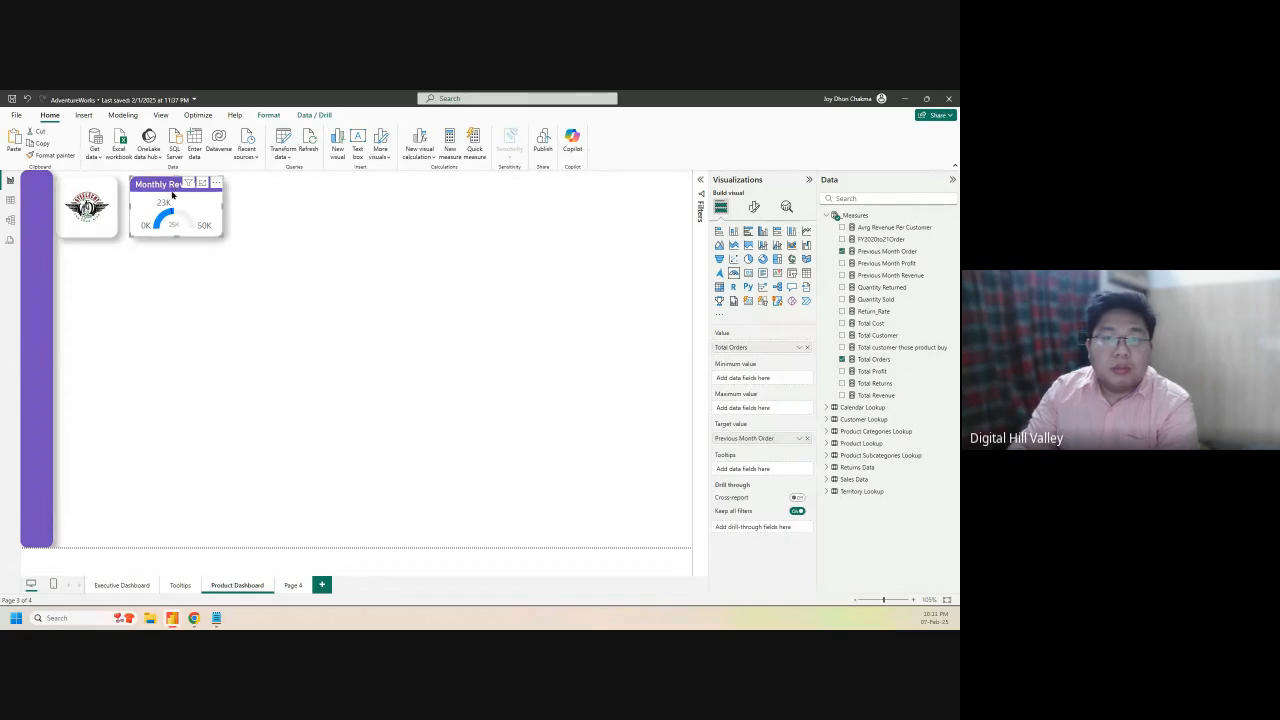
{"action": "left_click", "coordinate": [755, 207]}
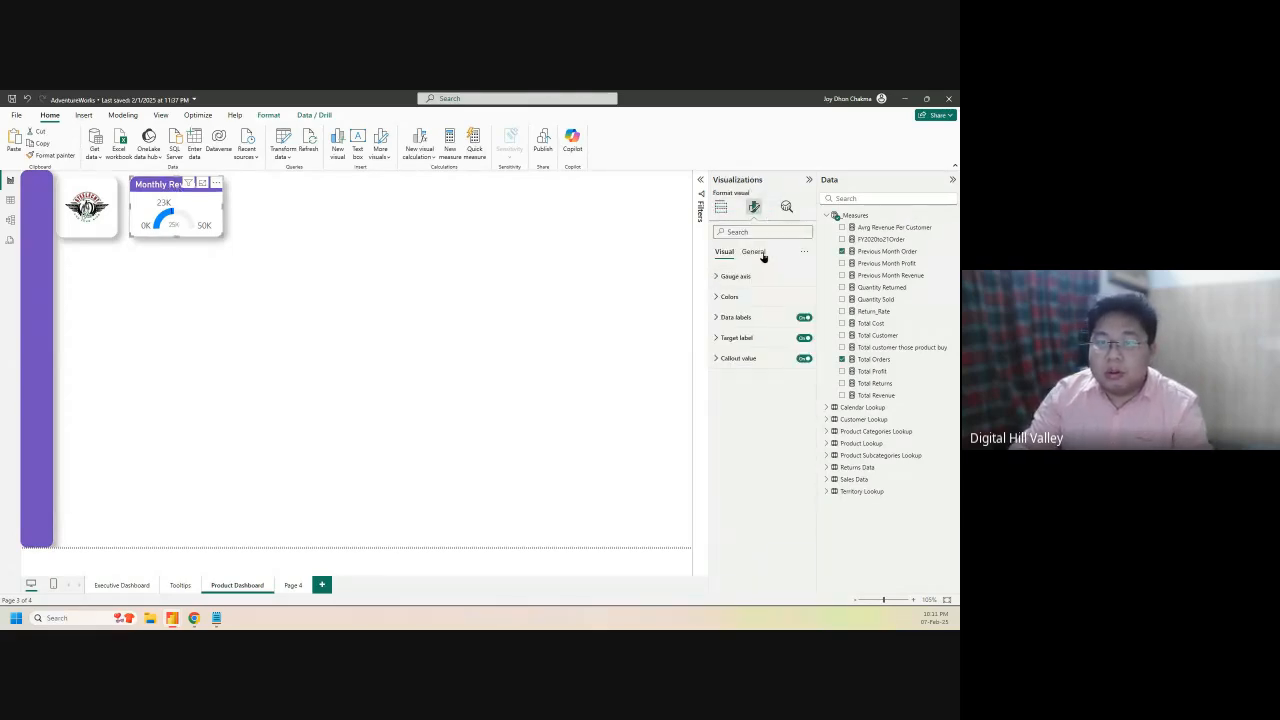
{"action": "left_click", "coordinate": [760, 253]}
{"action": "left_click", "coordinate": [727, 297]}
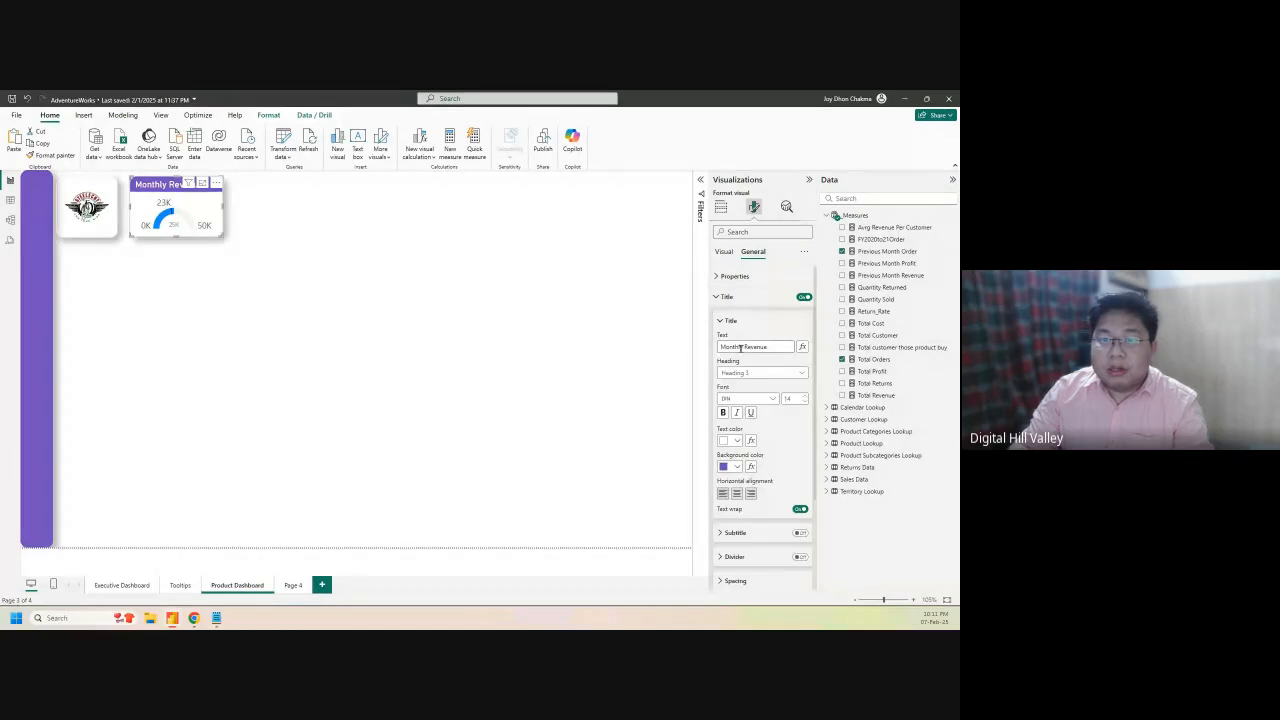
{"action": "left_click", "coordinate": [787, 349]}
{"action": "left_click_drag", "start_coordinate": [787, 349], "coordinate": [746, 347]}
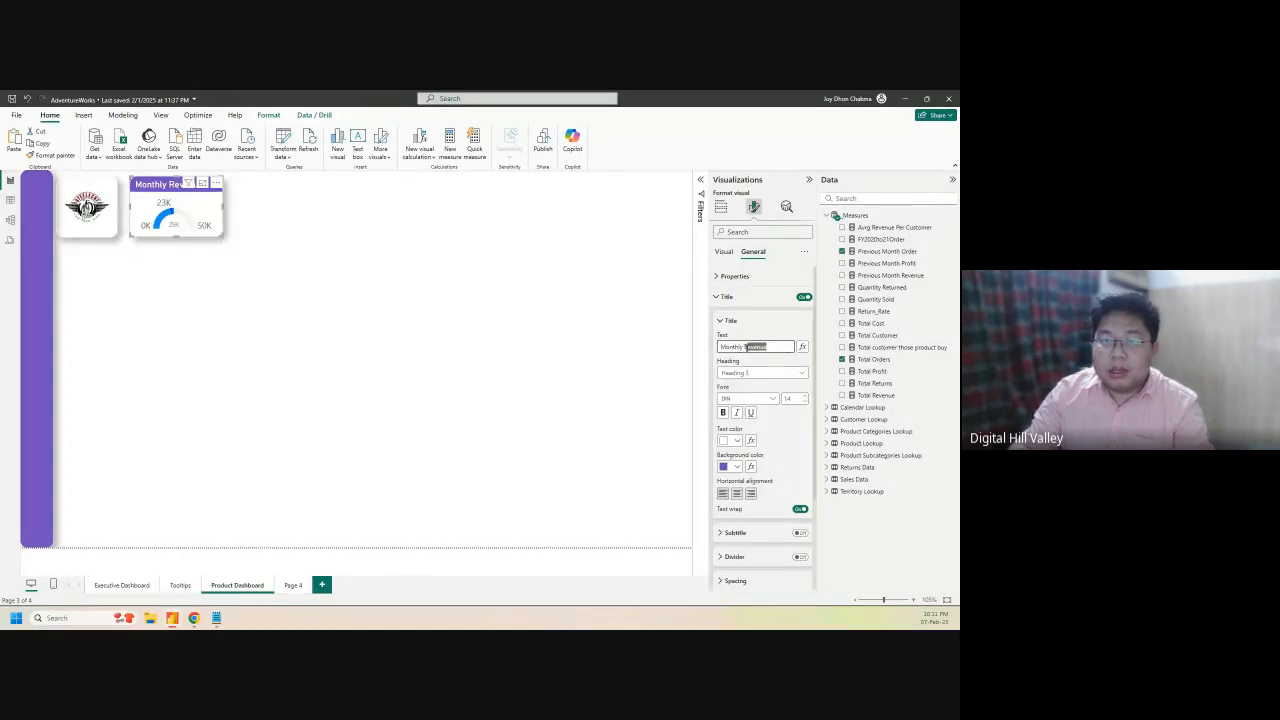
{"action": "type", "text": "Orders vs"}
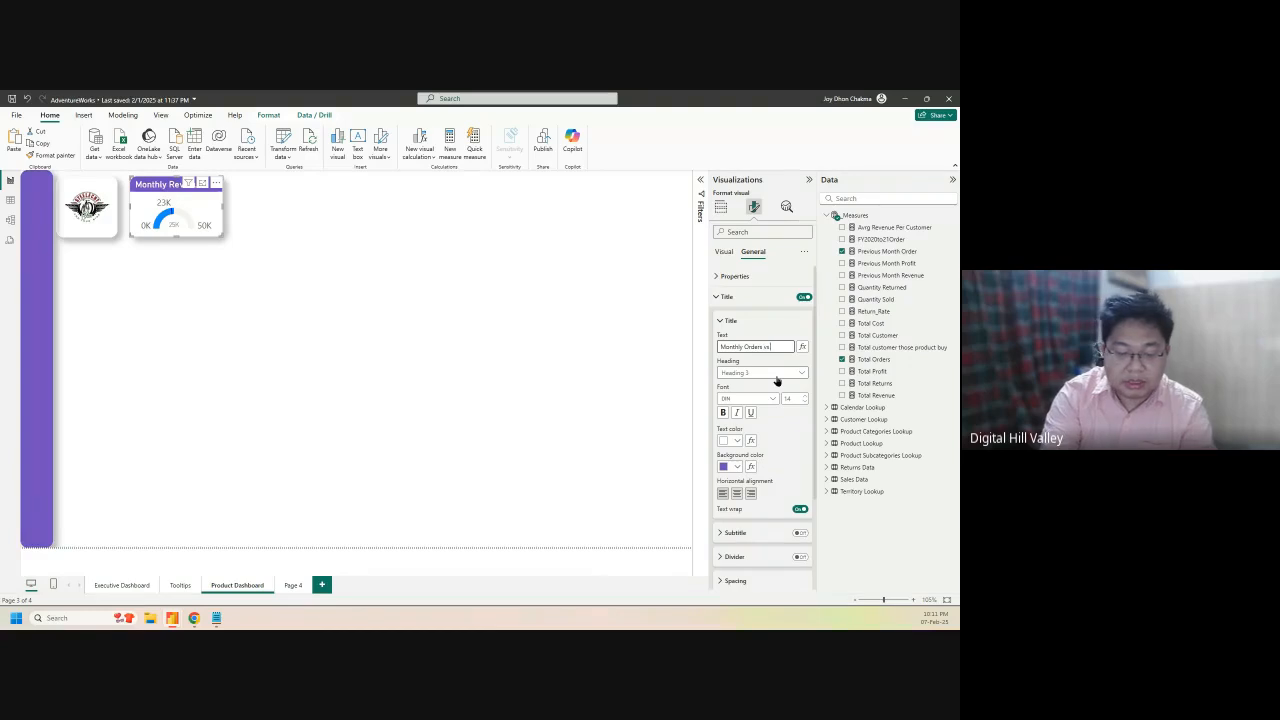
{"action": "type", "text": " Target"}
{"action": "key", "text": "Return"}
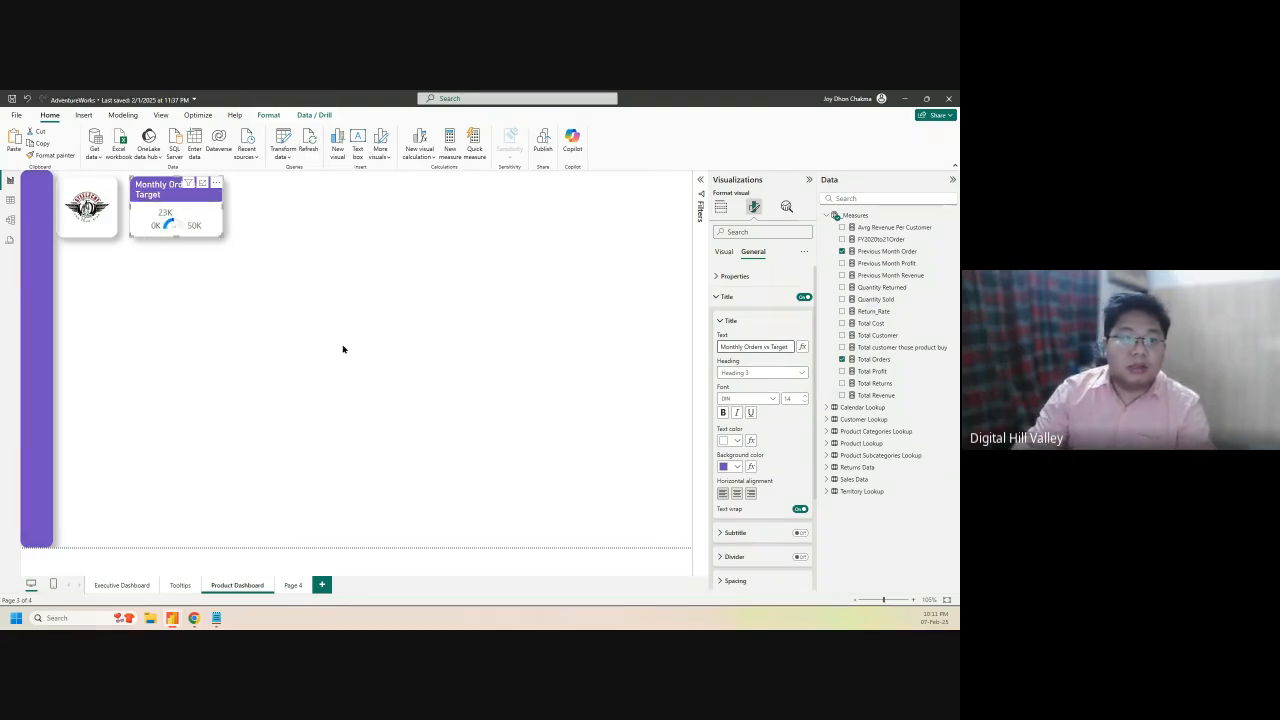
Widen the Monthly Orders vs Target gauge until its title fits on a single line
{"action": "left_click", "coordinate": [300, 313]}
{"action": "left_click", "coordinate": [226, 212]}
{"action": "mouse_move", "coordinate": [226, 212]}
{"action": "left_mouse_down"}
{"action": "mouse_move", "coordinate": [275, 219]}
{"action": "mouse_move", "coordinate": [249, 214]}
{"action": "left_mouse_up"}
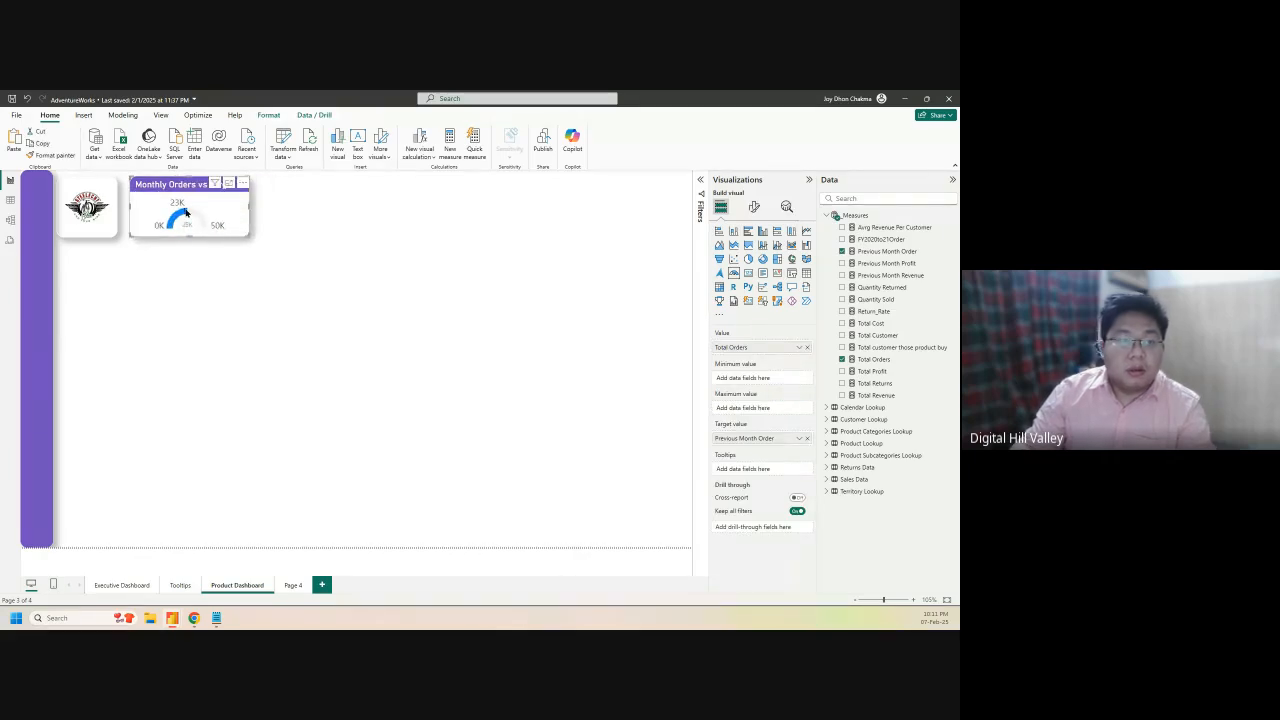
{"action": "left_click_drag", "start_coordinate": [185, 211], "coordinate": [320, 207]}
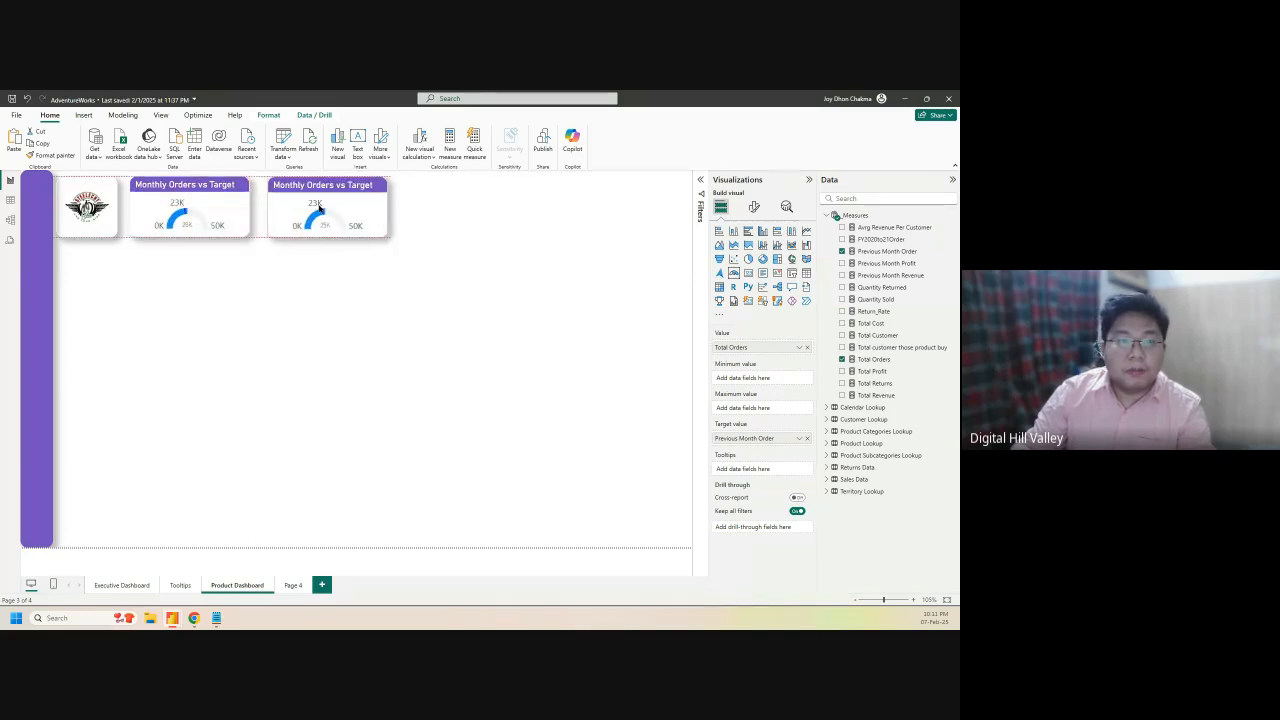
{"action": "left_click", "coordinate": [205, 232]}
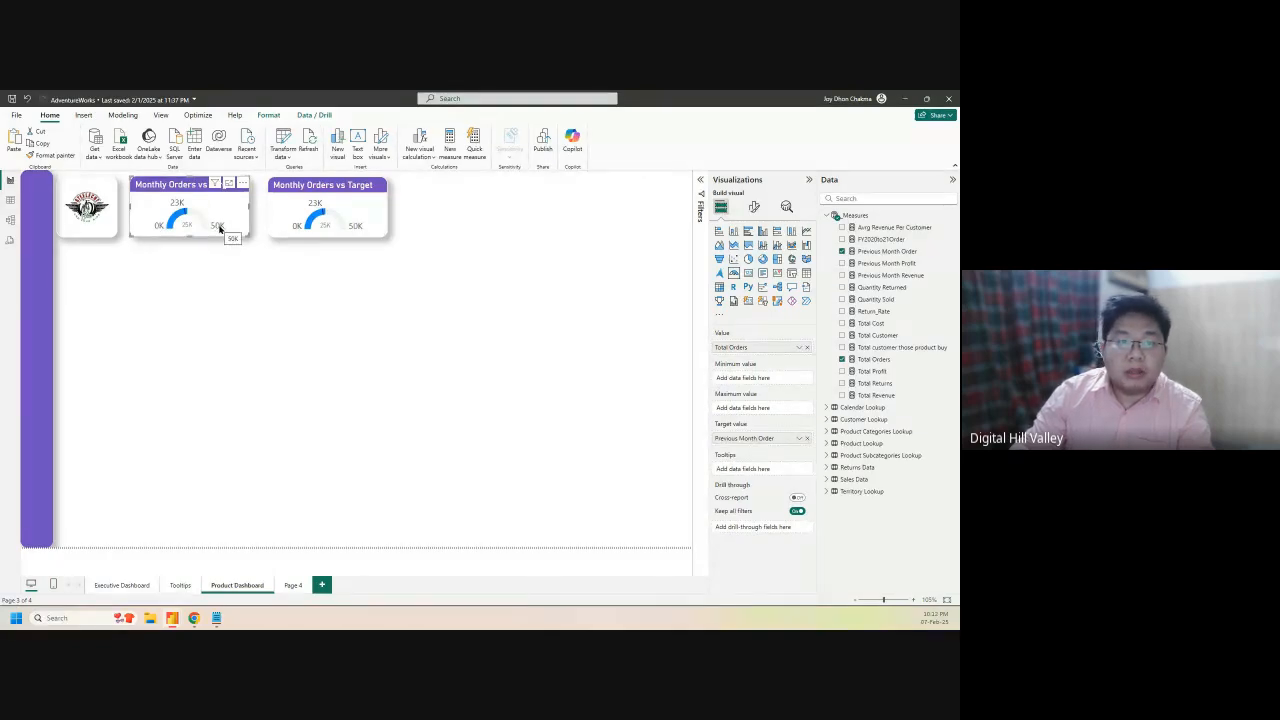
{"action": "left_click", "coordinate": [304, 198]}
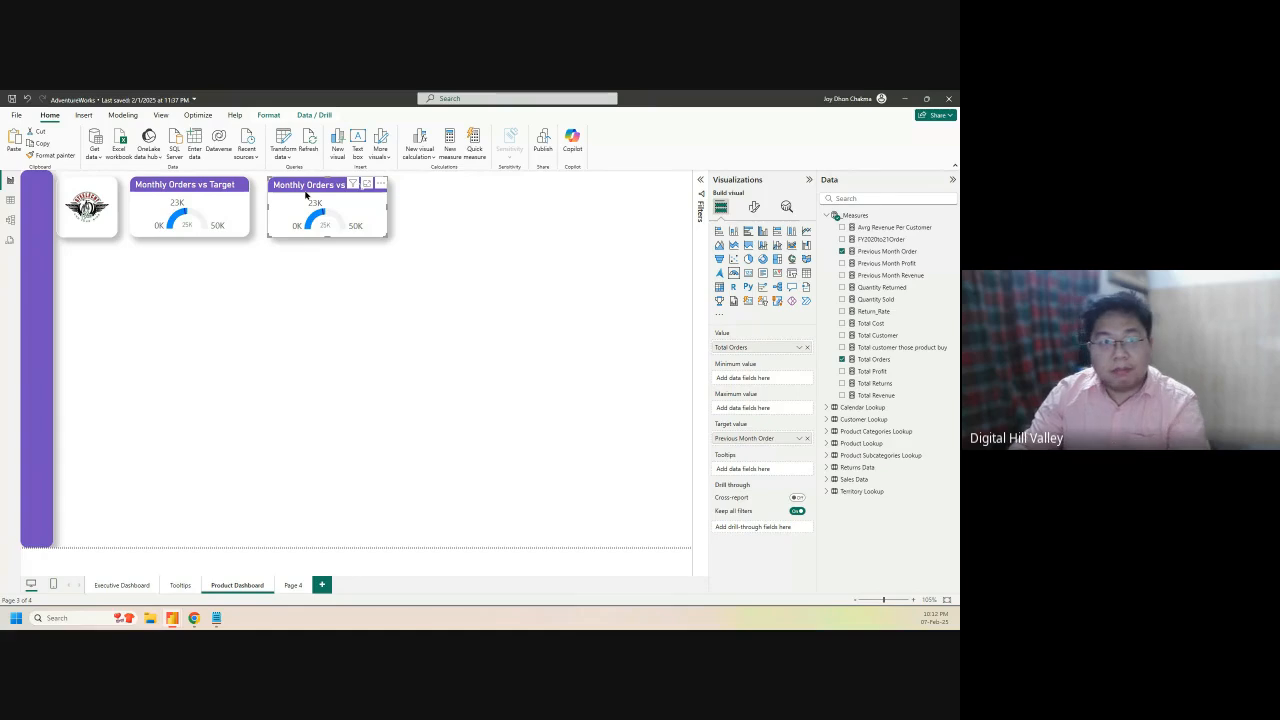
{"action": "key", "text": "Delete"}
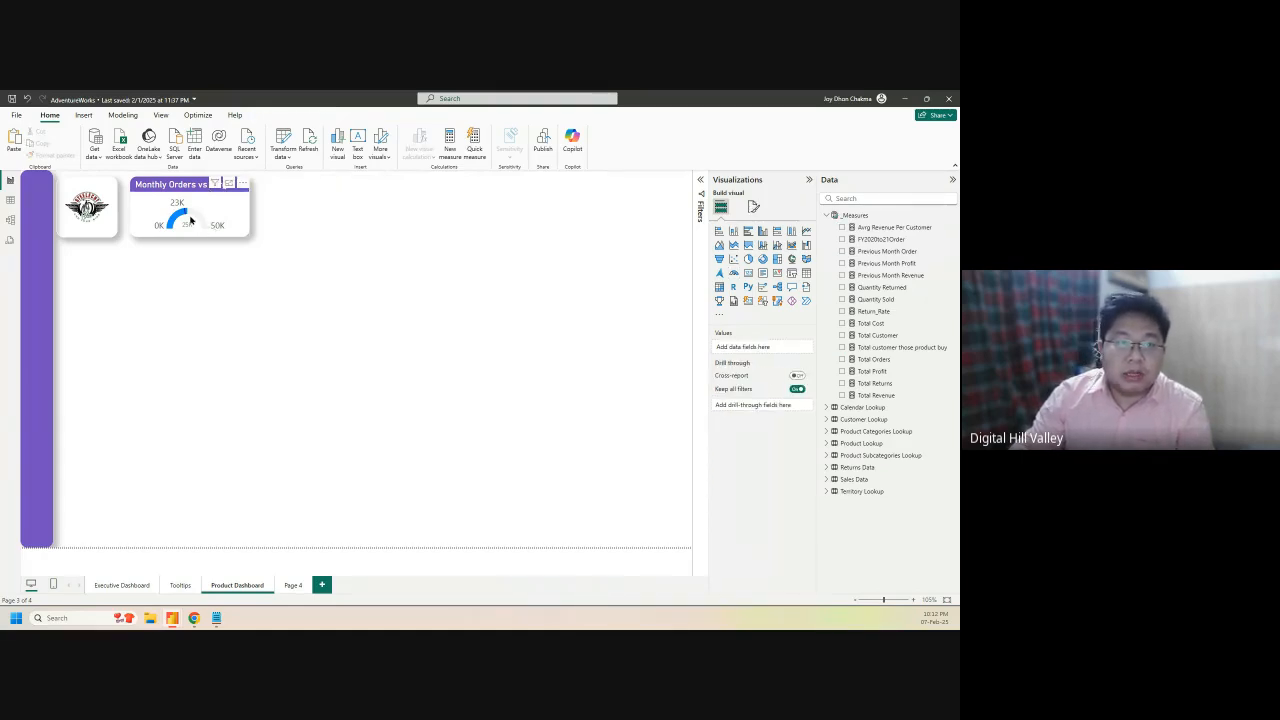
Turn off the data labels of the Monthly Orders vs Target gauge and look over its target label settings
{"action": "left_click", "coordinate": [218, 228]}
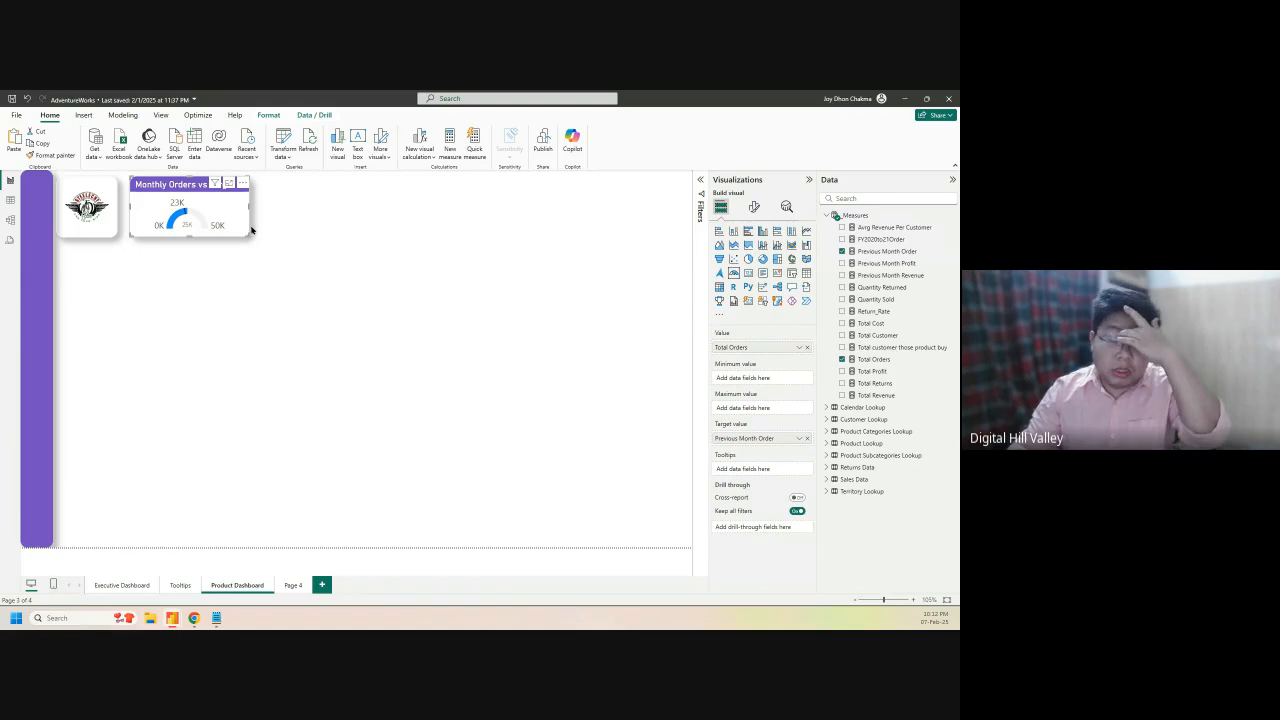
{"action": "left_click", "coordinate": [754, 206]}
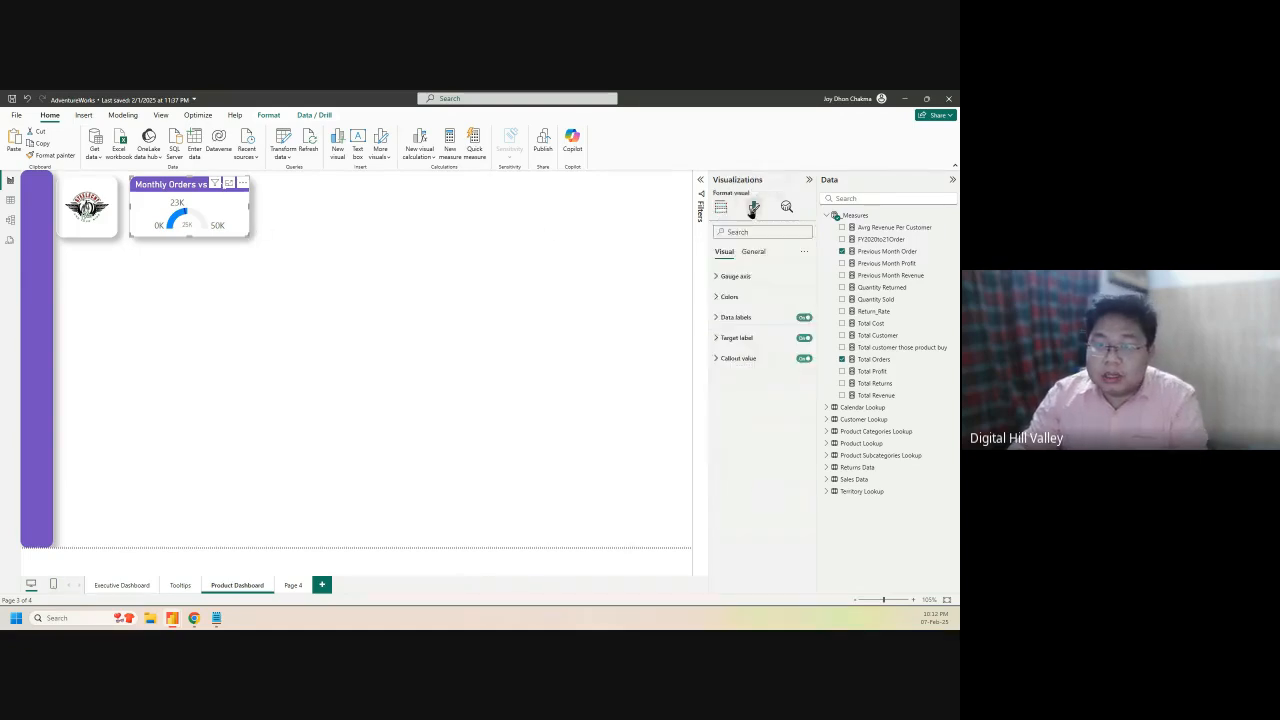
{"action": "left_click", "coordinate": [805, 317]}
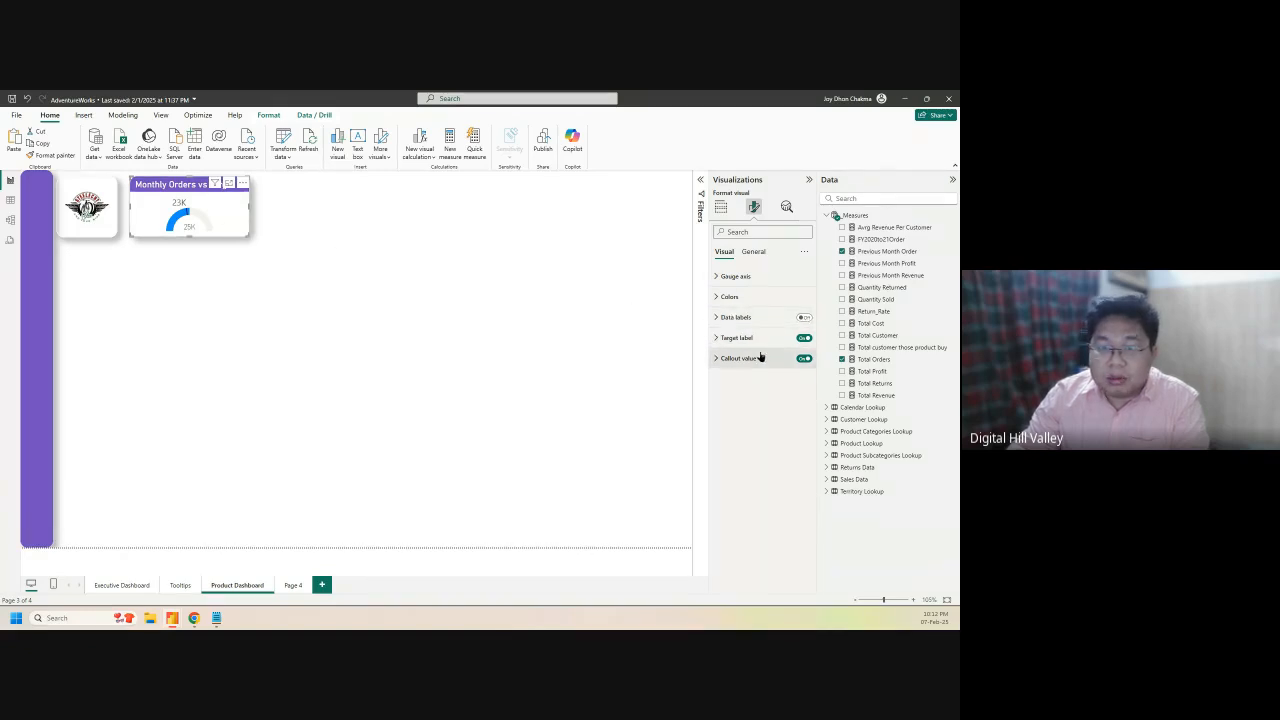
{"action": "left_click", "coordinate": [726, 340]}
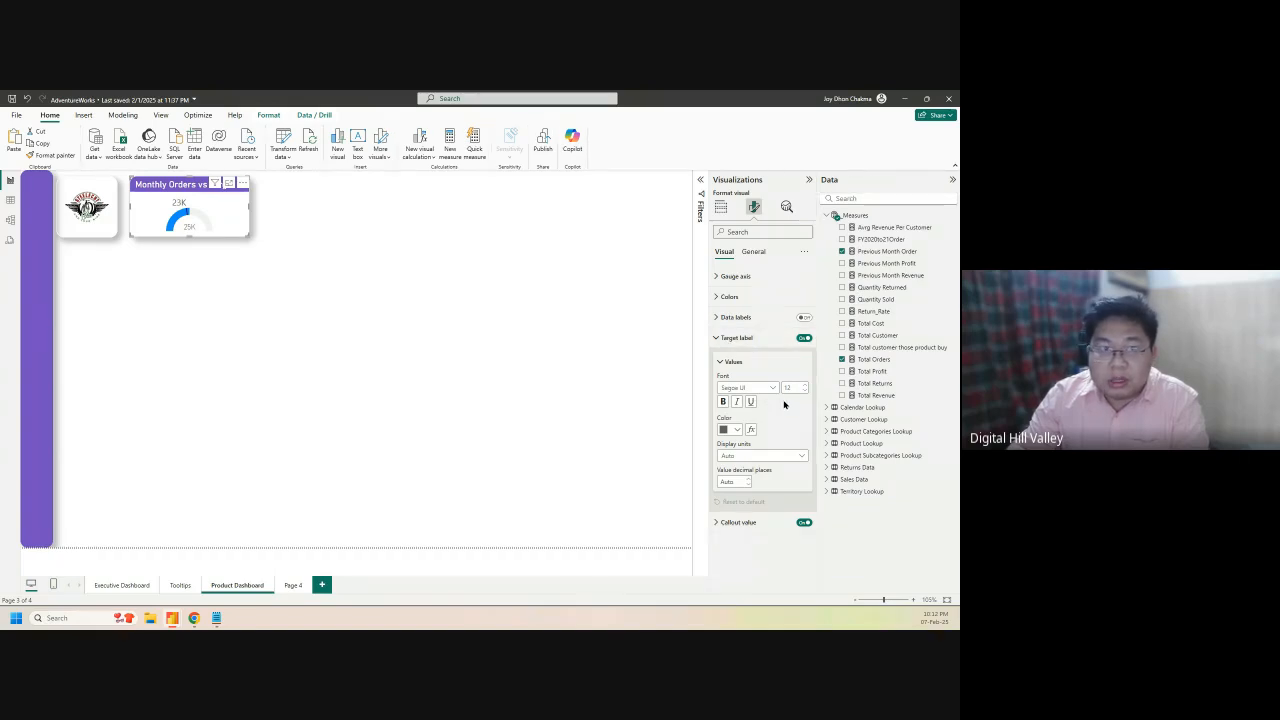
{"action": "left_click", "coordinate": [724, 340]}
Make the callout value of the Monthly Orders vs Target gauge bold, keeping its color
{"action": "left_click", "coordinate": [726, 360]}
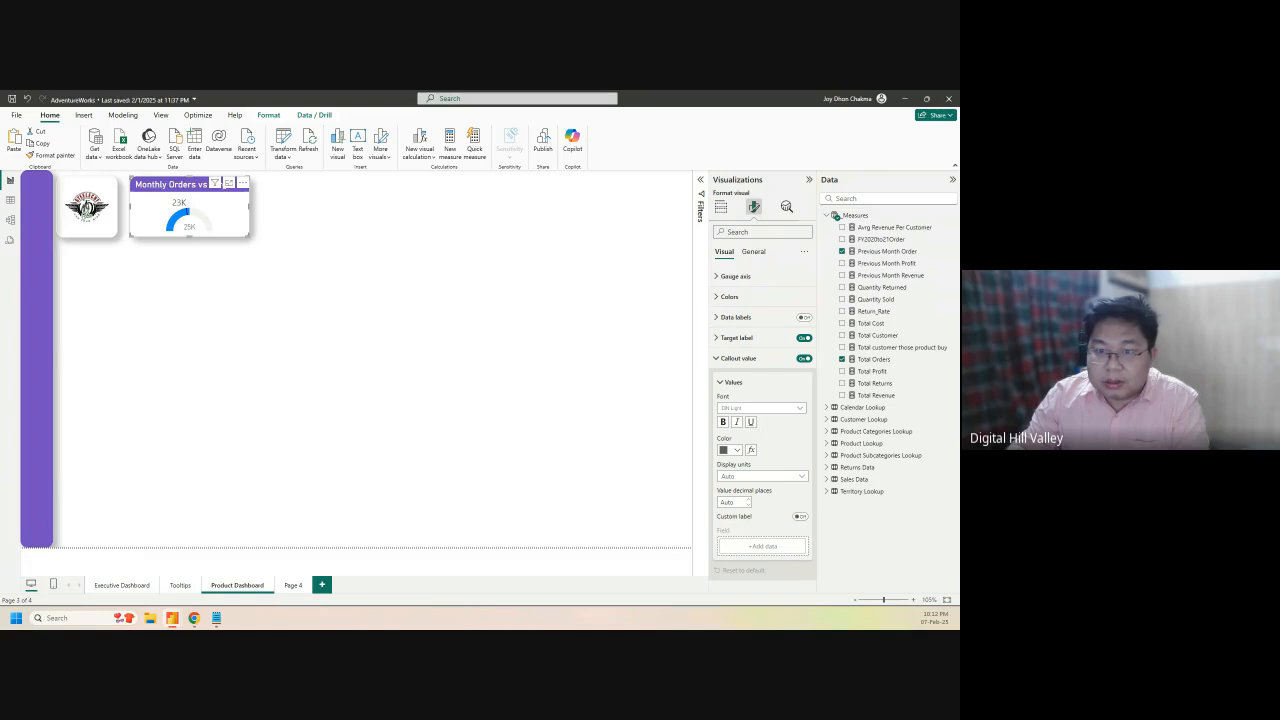
{"action": "left_click", "coordinate": [736, 451]}
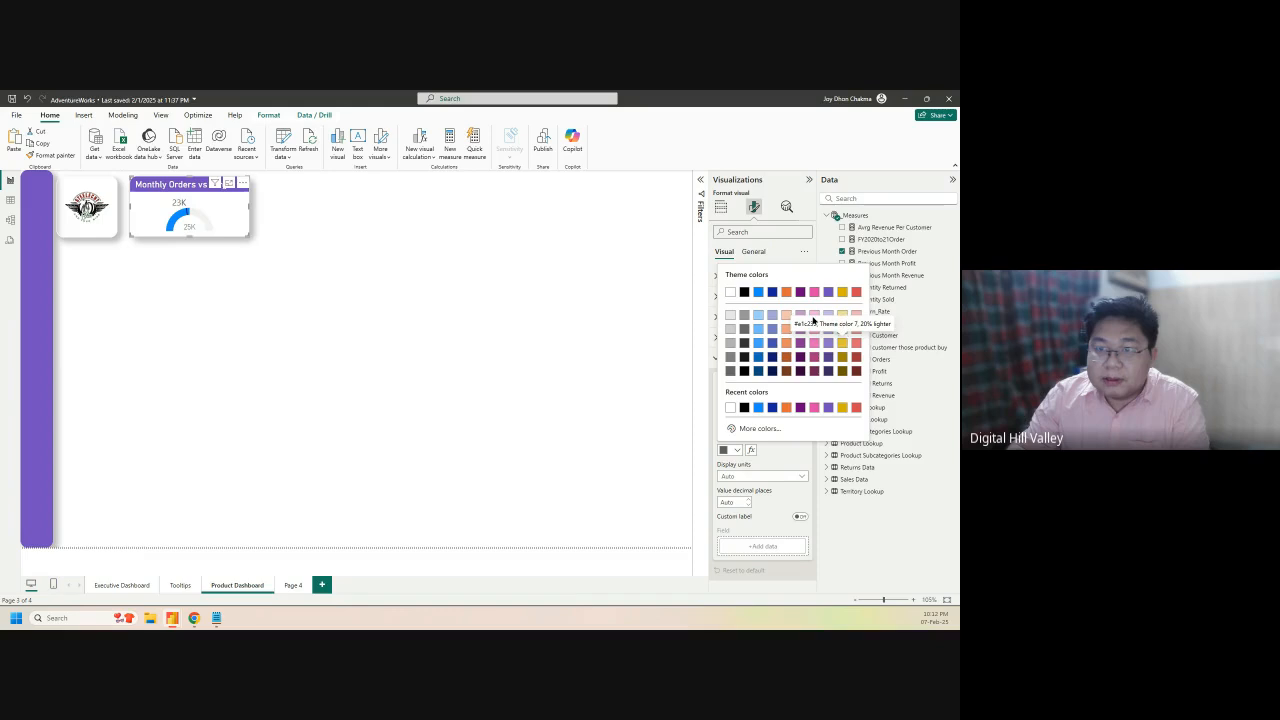
{"action": "left_click", "coordinate": [774, 445]}
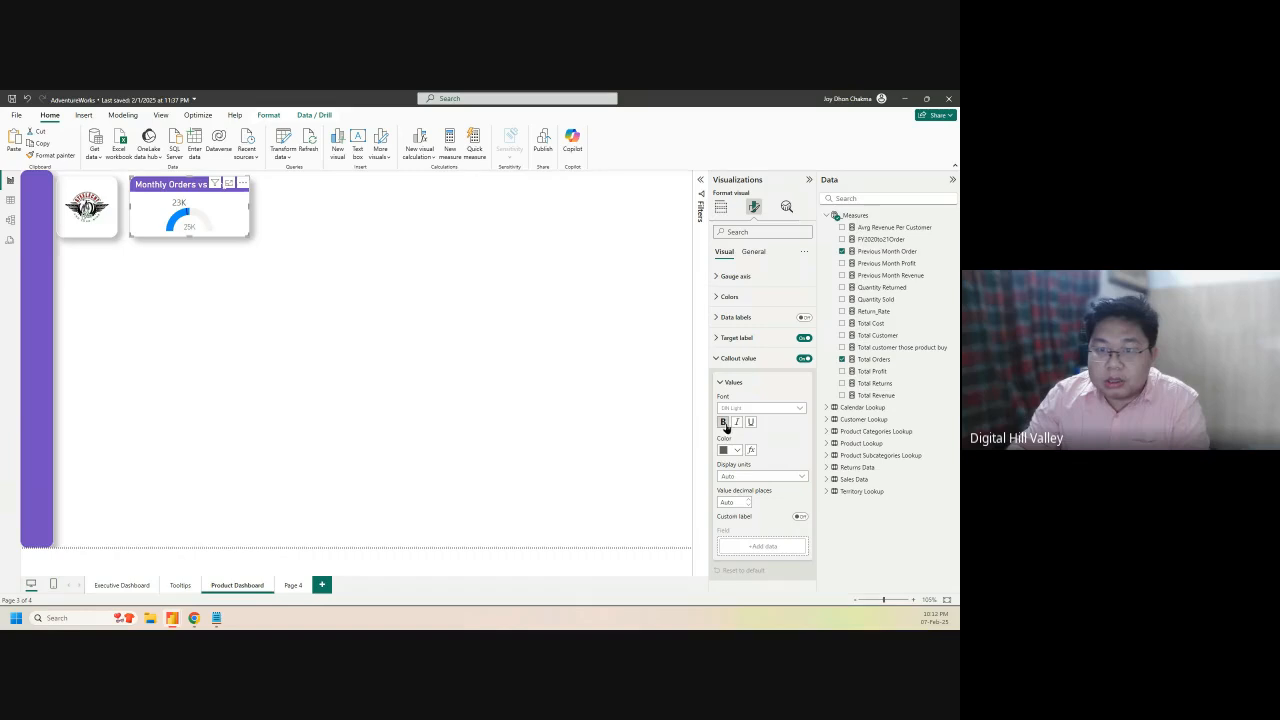
{"action": "left_click", "coordinate": [724, 423]}
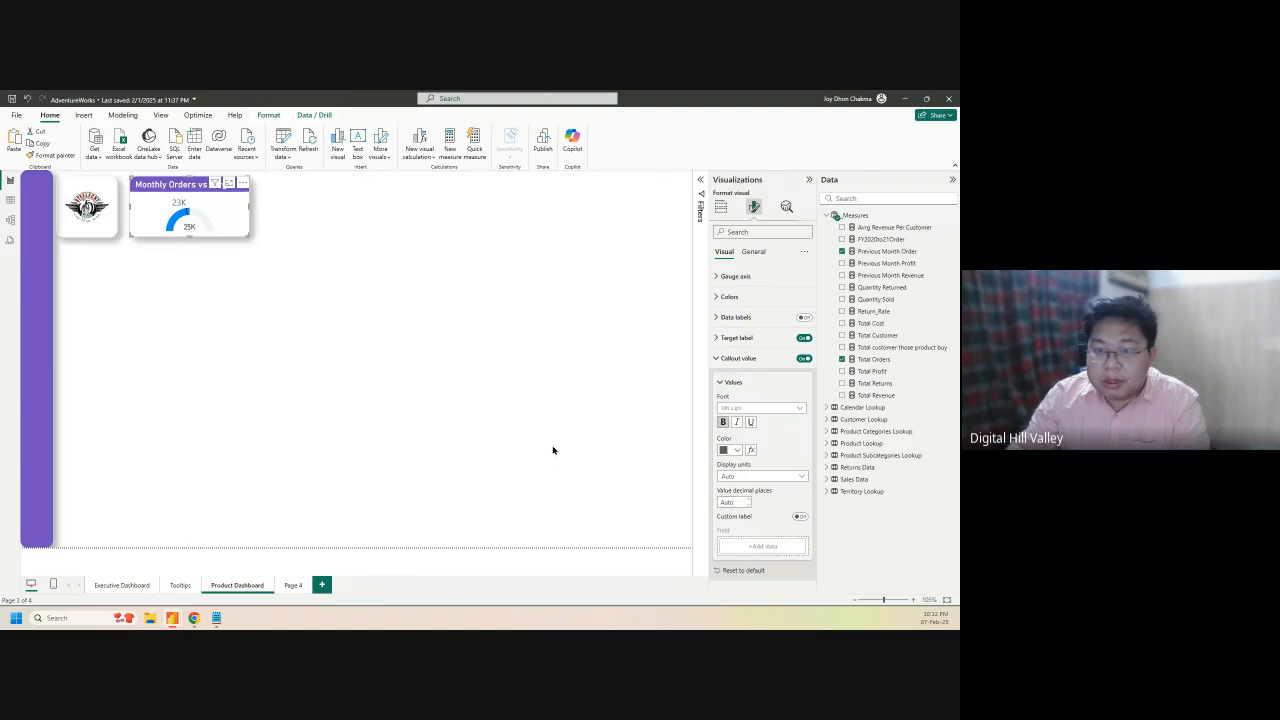
{"action": "left_click", "coordinate": [156, 267]}
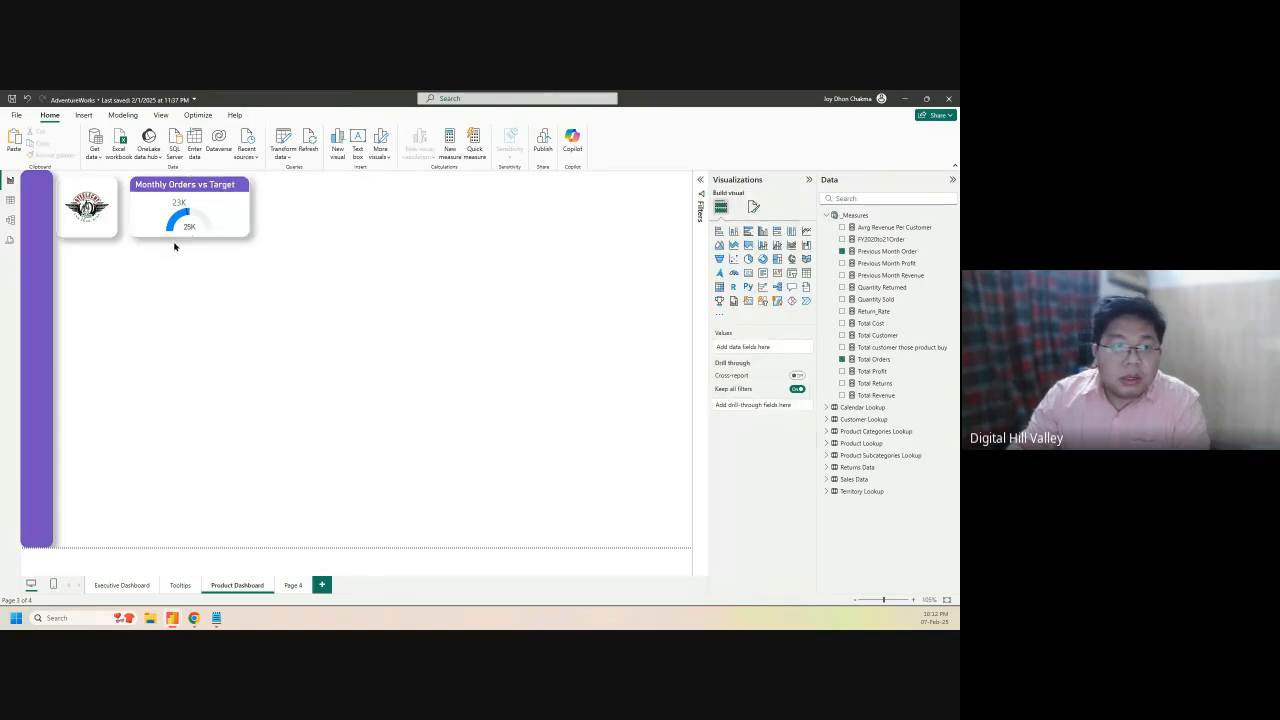
Duplicate the Monthly Orders vs Target gauge twice and line up the copies in a row beside the original
{"action": "left_click", "coordinate": [201, 233]}
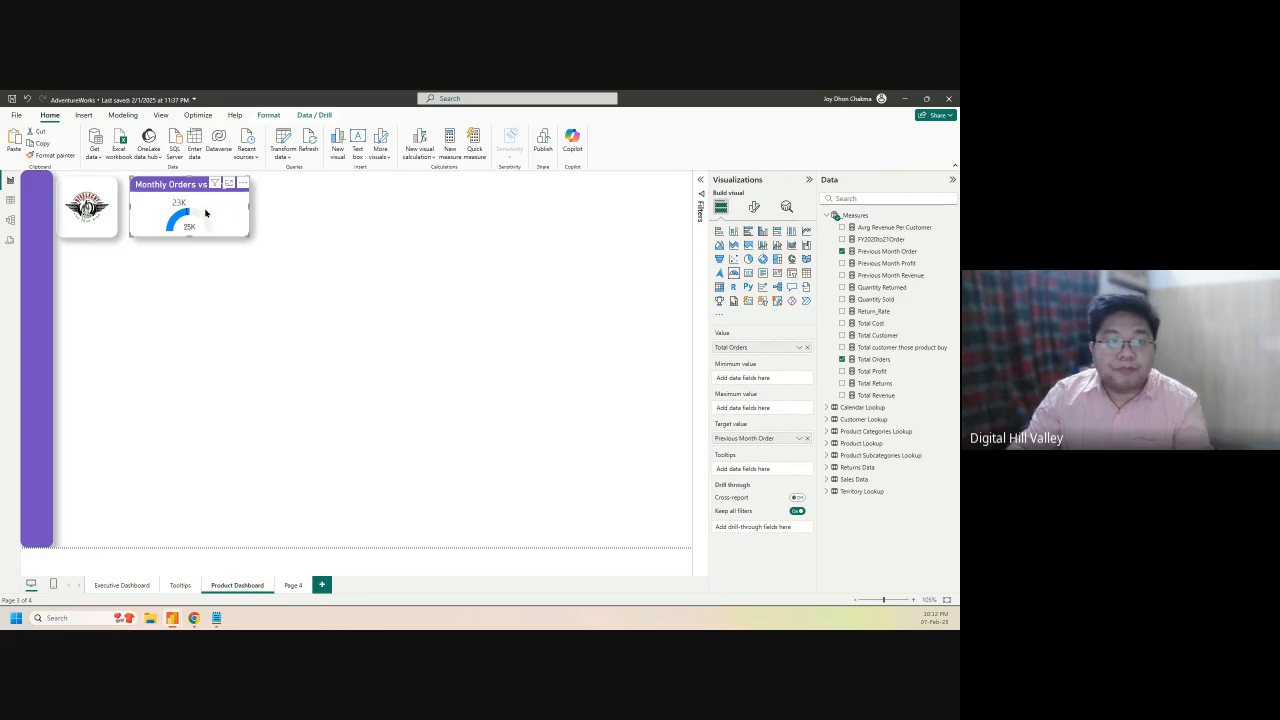
{"action": "key", "text": "ctrl+c"}
{"action": "key", "text": "ctrl+v"}
{"action": "left_click_drag", "start_coordinate": [371, 209], "coordinate": [359, 208]}
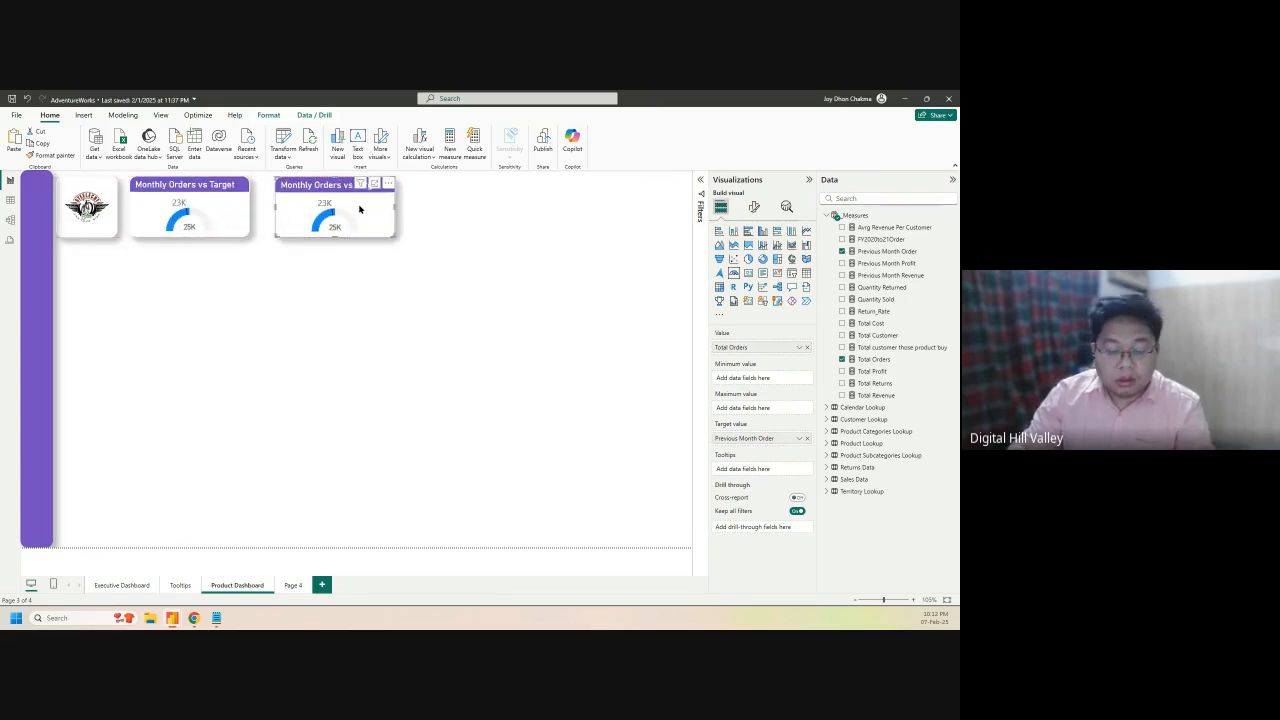
{"action": "key", "text": "ctrl+v"}
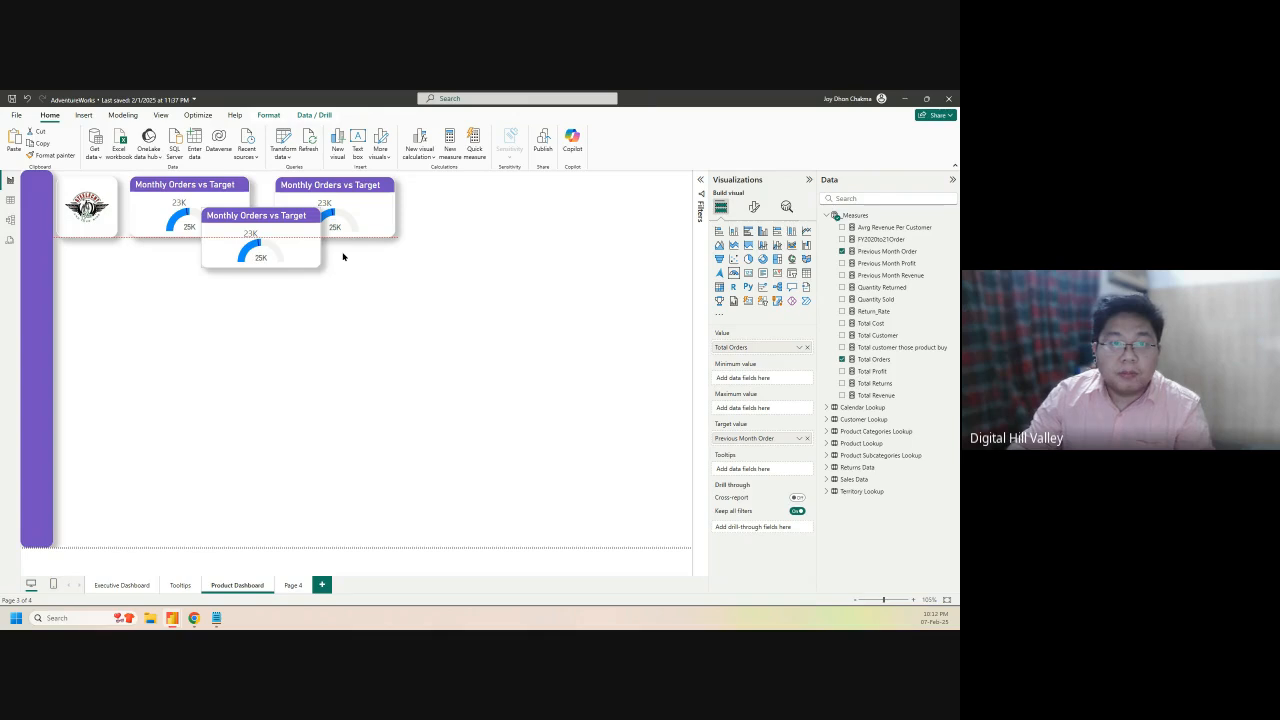
{"action": "left_click_drag", "start_coordinate": [285, 244], "coordinate": [507, 214]}
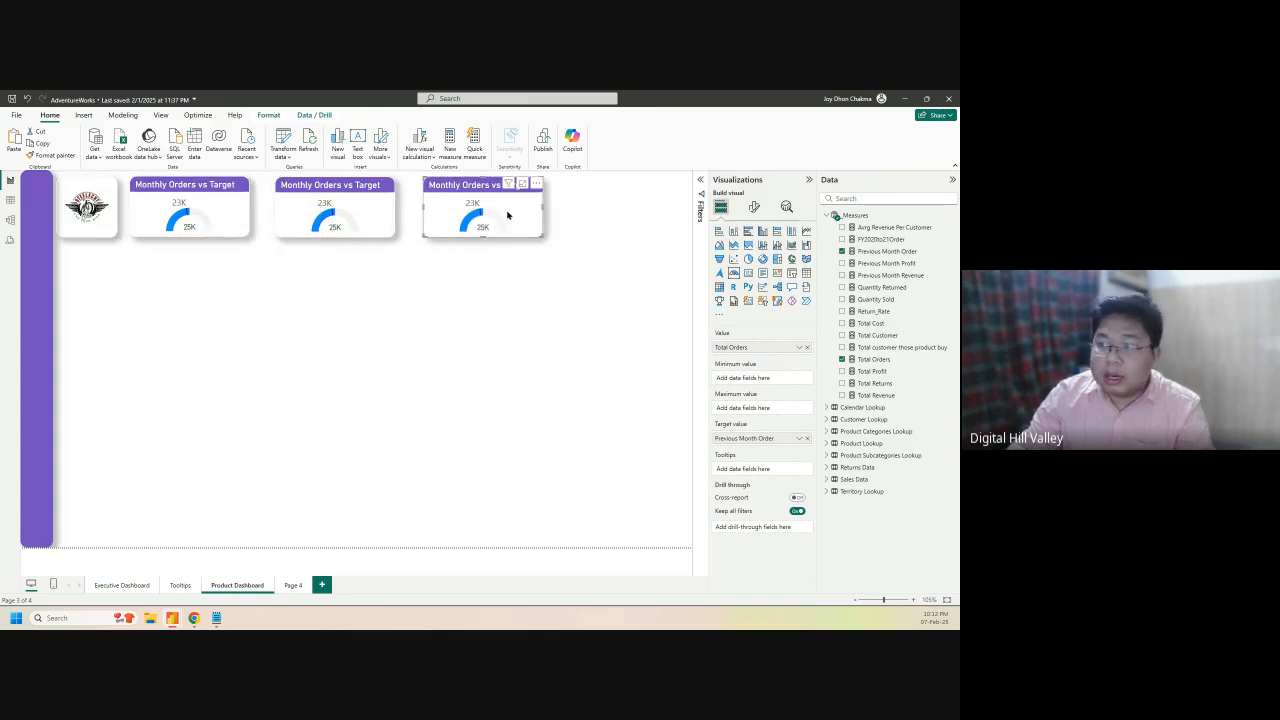
Replace the middle gauge's fields with Total Revenue as the value and Previous Month Revenue as the target value
{"action": "left_click", "coordinate": [314, 196]}
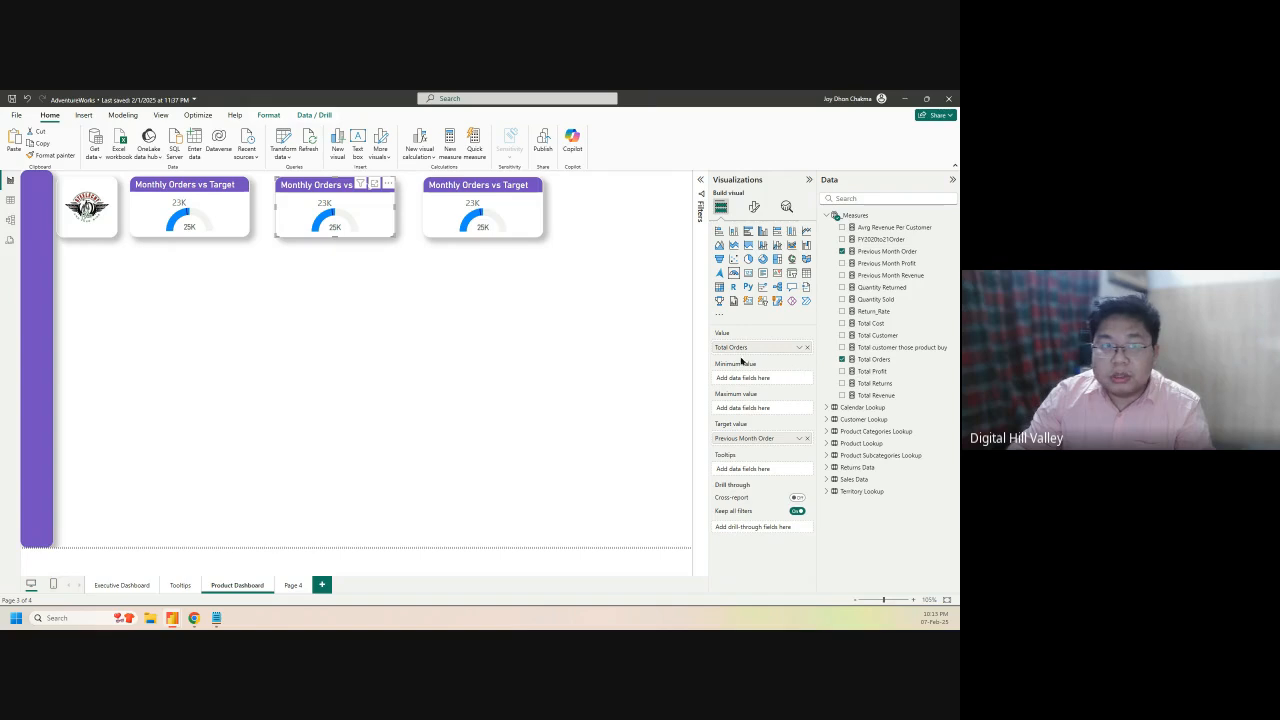
{"action": "left_click", "coordinate": [807, 348]}
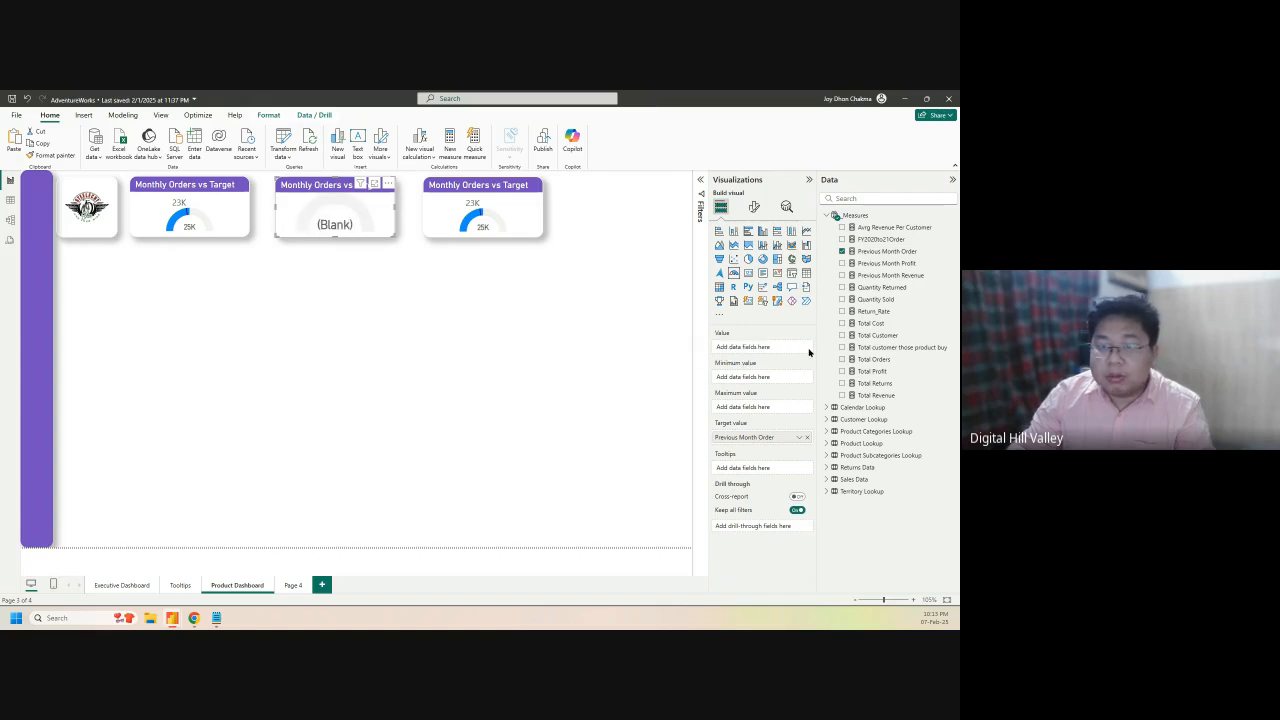
{"action": "left_click", "coordinate": [807, 437]}
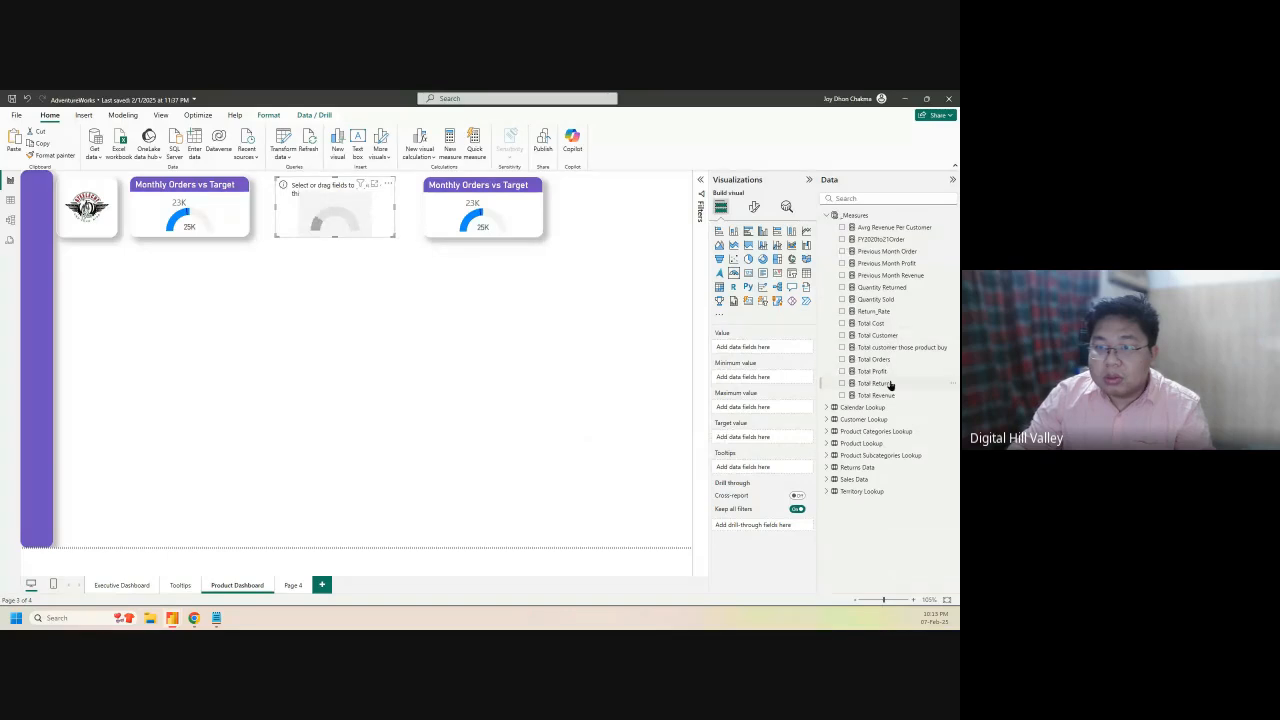
{"action": "left_click_drag", "start_coordinate": [888, 396], "coordinate": [779, 353]}
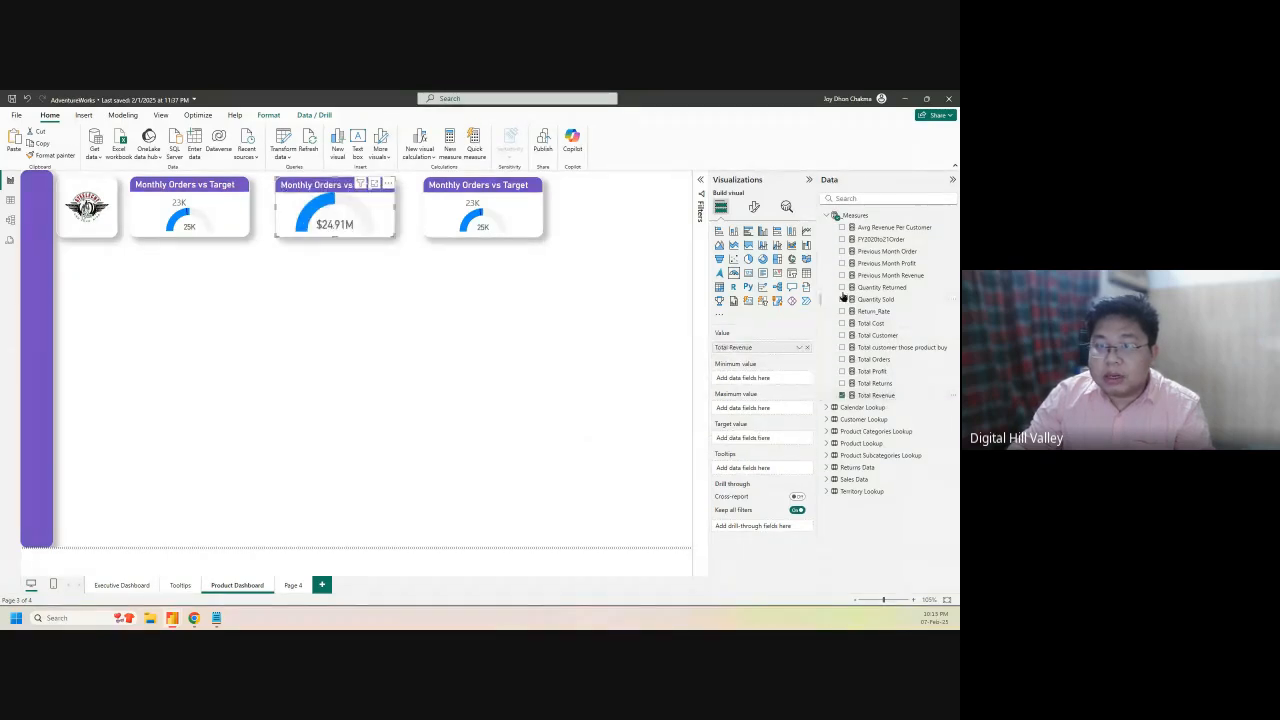
{"action": "left_click_drag", "start_coordinate": [888, 277], "coordinate": [772, 444]}
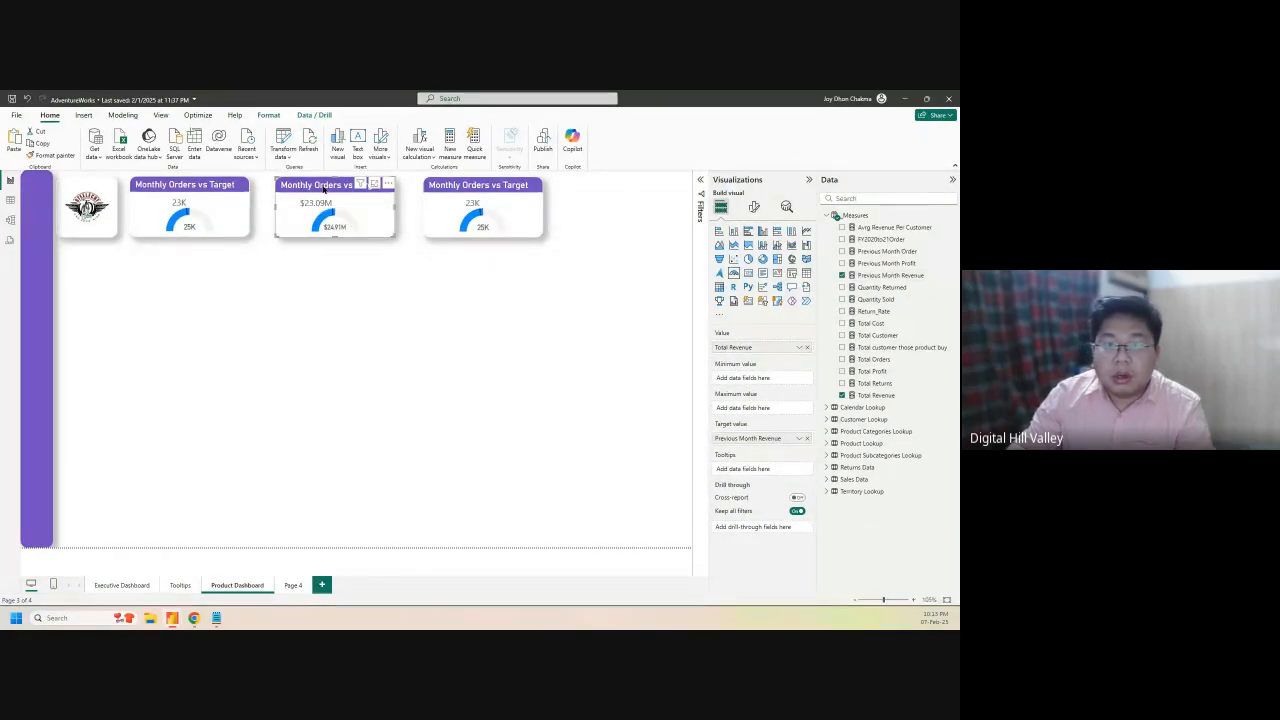
Change the middle gauge's title to "Monthly Revenue vs Target"
{"action": "left_click", "coordinate": [754, 207]}
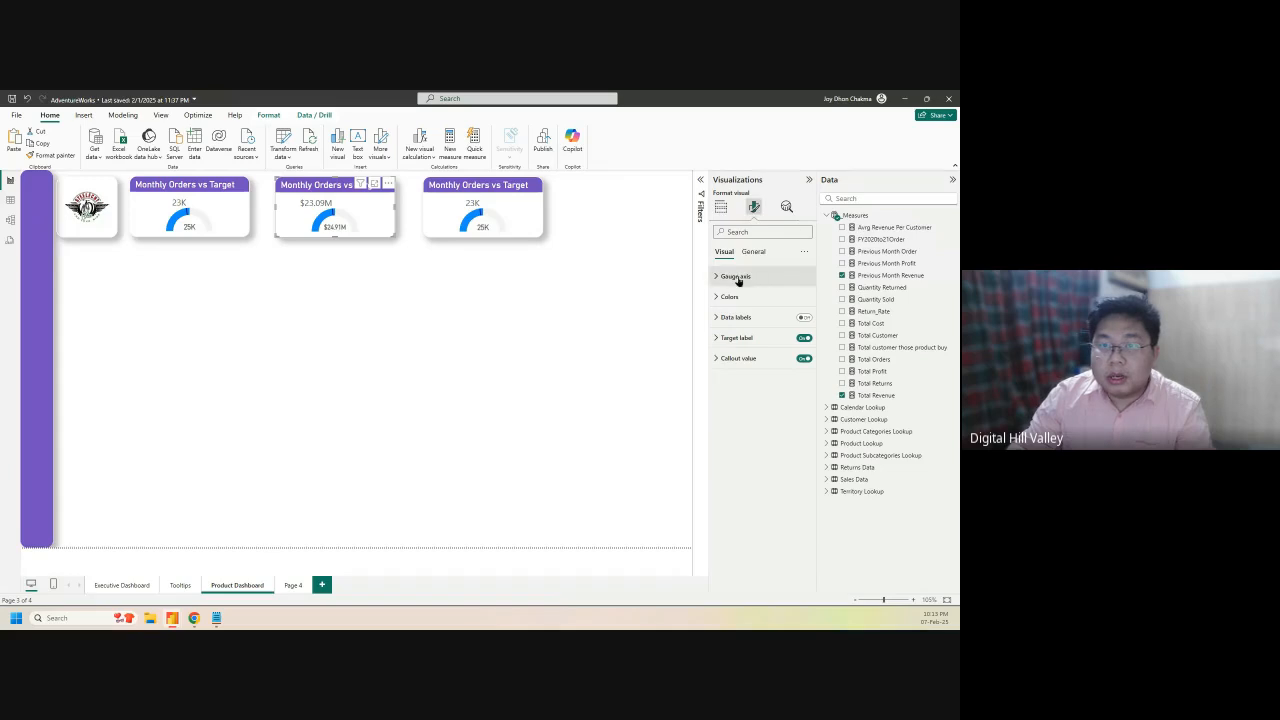
{"action": "left_click", "coordinate": [755, 251]}
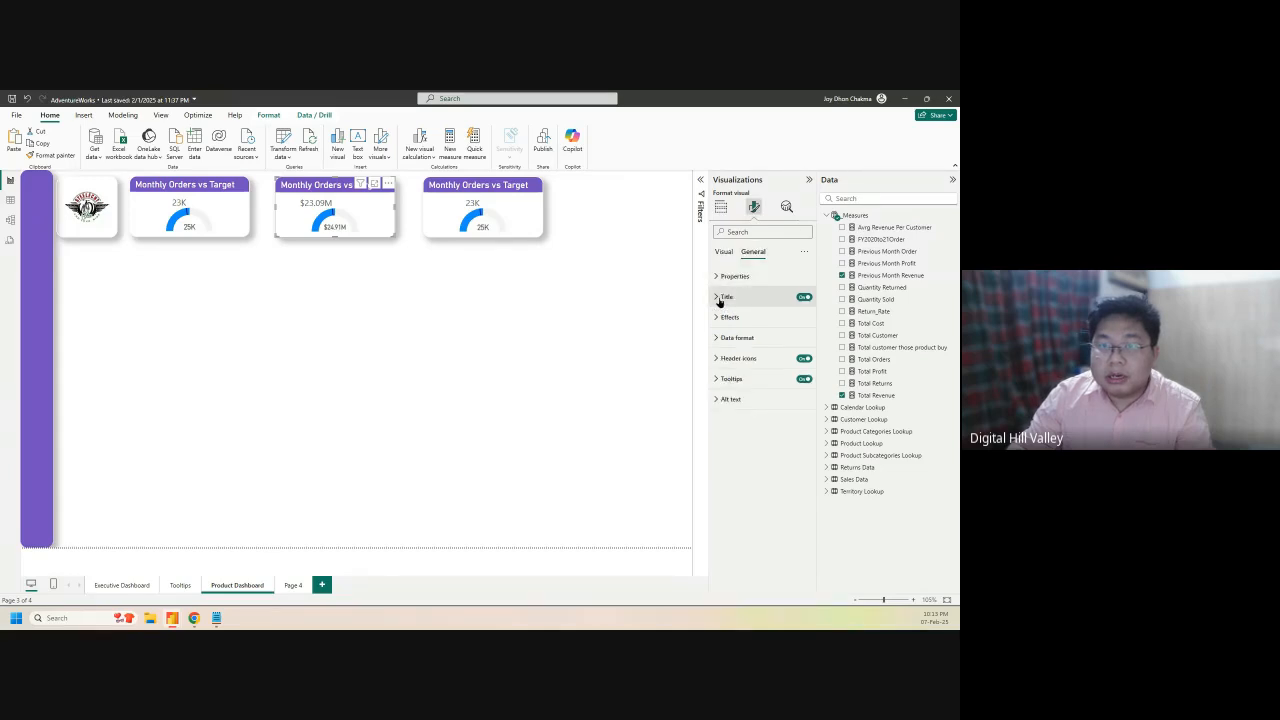
{"action": "left_click", "coordinate": [719, 298]}
{"action": "double_click", "coordinate": [757, 347]}
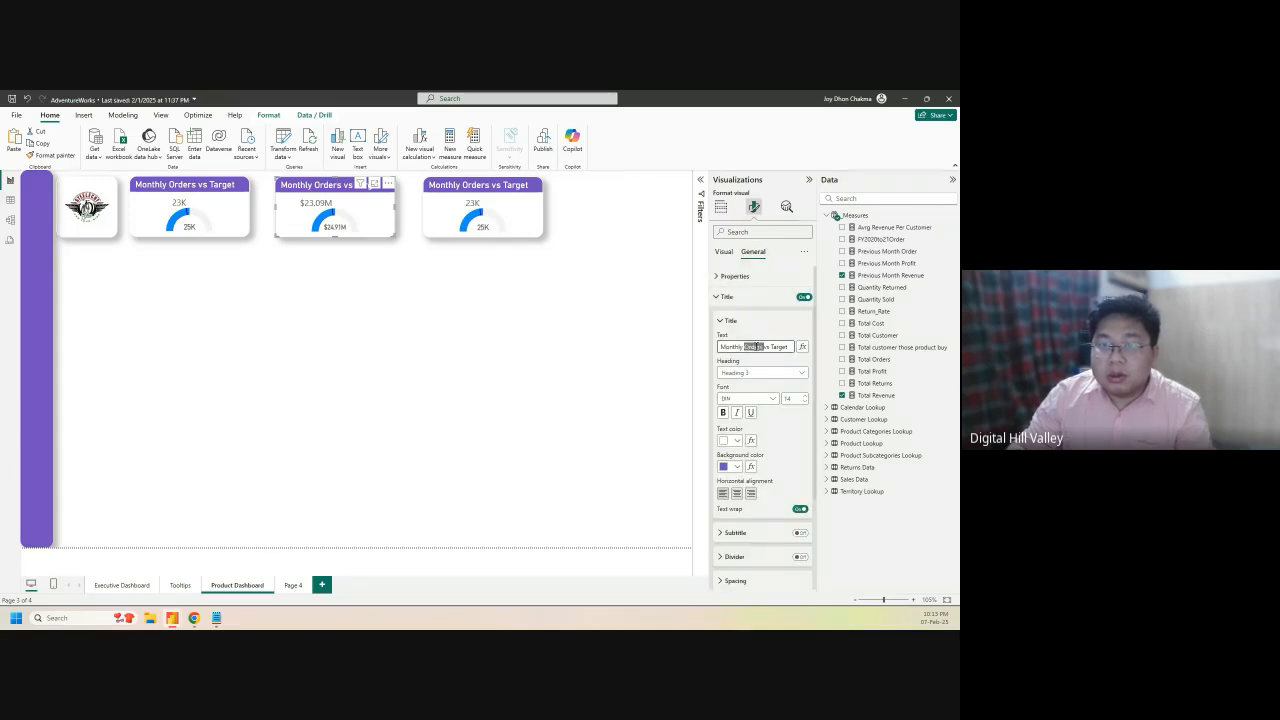
{"action": "type", "text": "Revenue"}
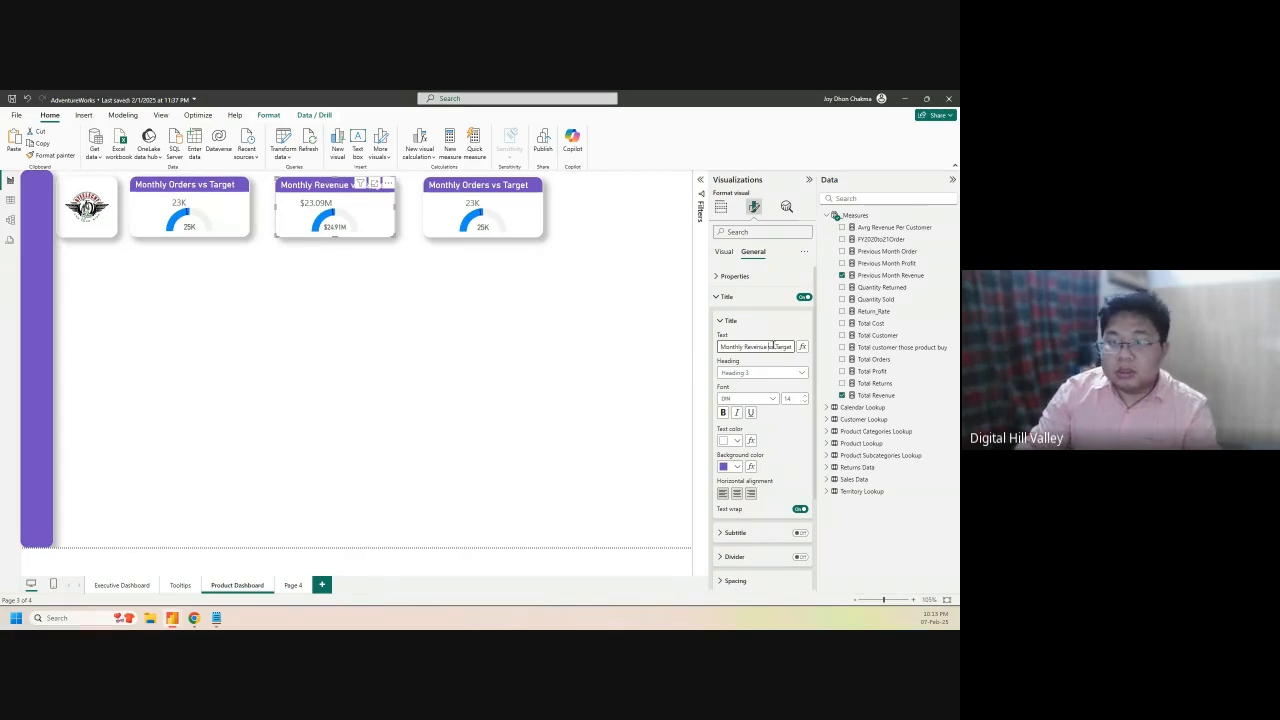
{"action": "double_click", "coordinate": [776, 345]}
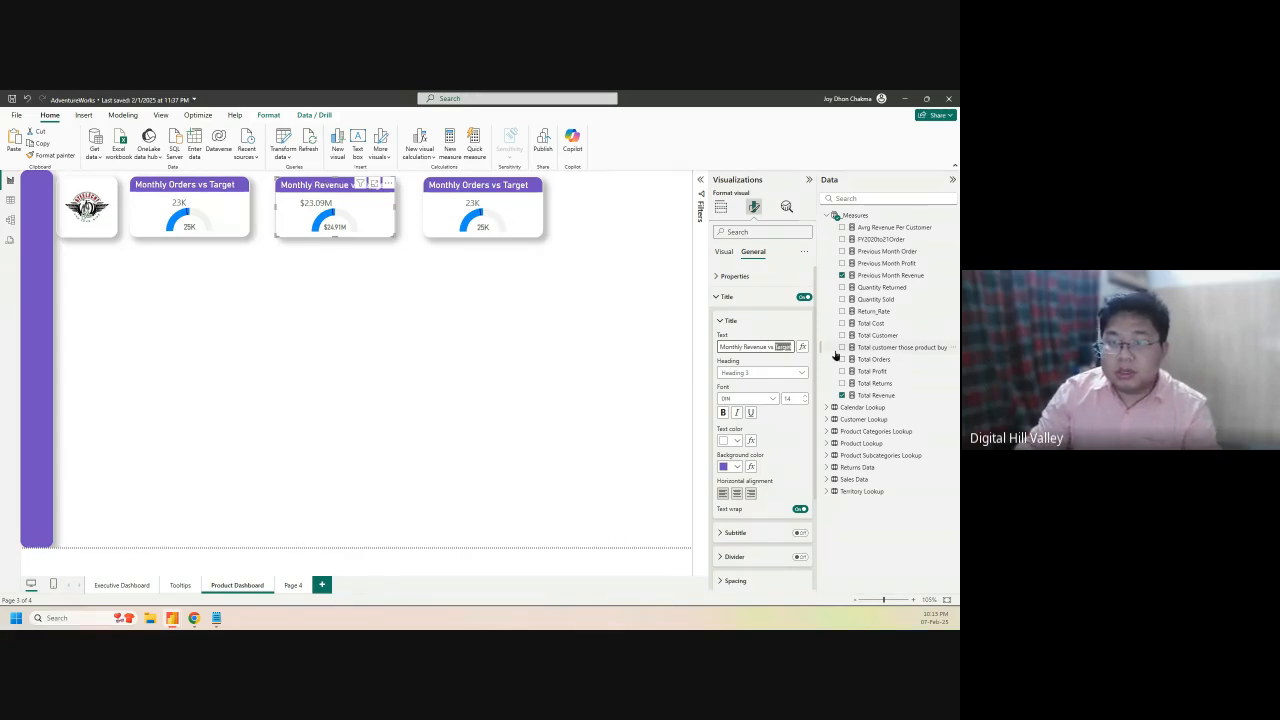
{"action": "left_click", "coordinate": [395, 283]}
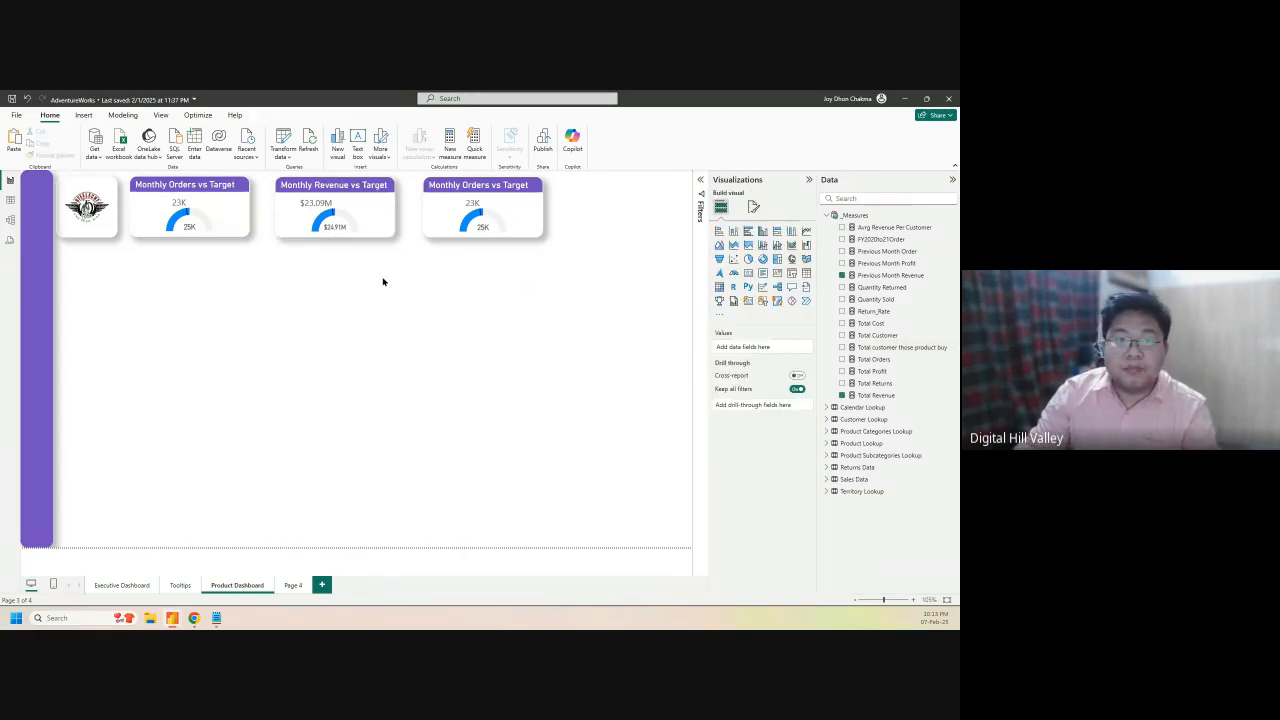
Replace the third gauge's fields with Total Profit as the value and Previous Month Profit as the target value
{"action": "left_click", "coordinate": [471, 190]}
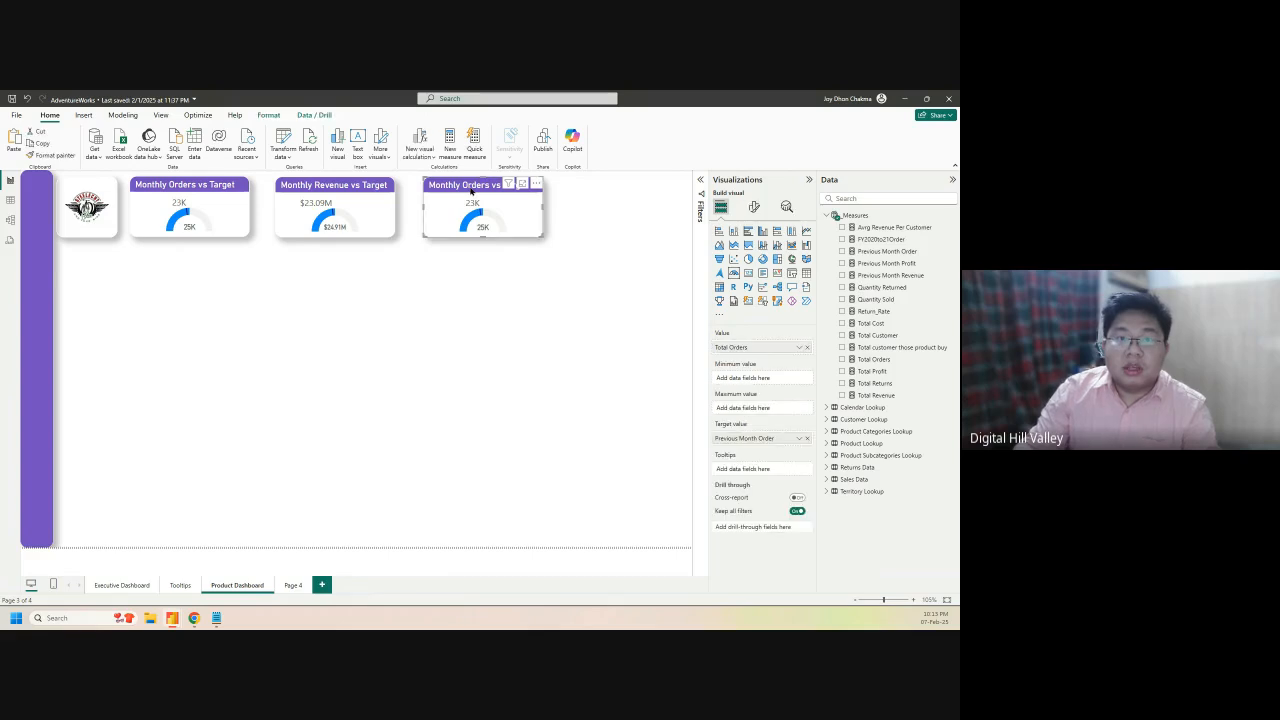
{"action": "left_click", "coordinate": [807, 348]}
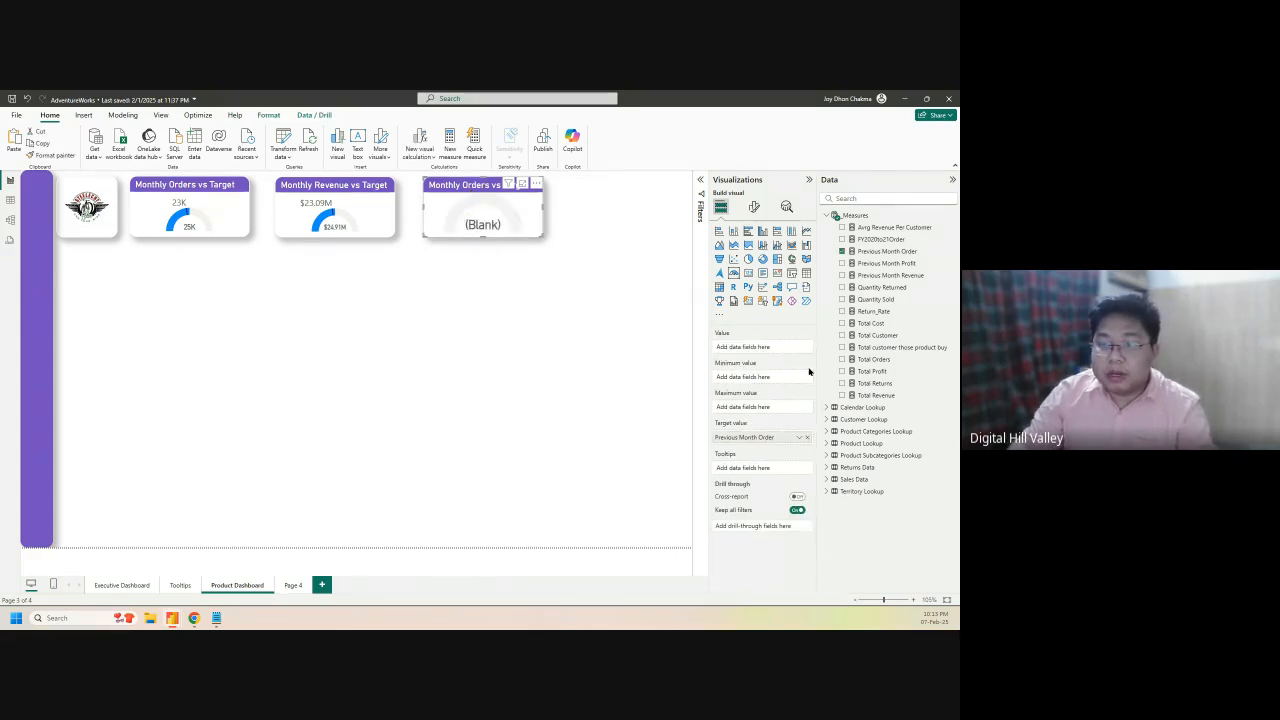
{"action": "left_click", "coordinate": [807, 437]}
{"action": "left_click_drag", "start_coordinate": [872, 371], "coordinate": [762, 347]}
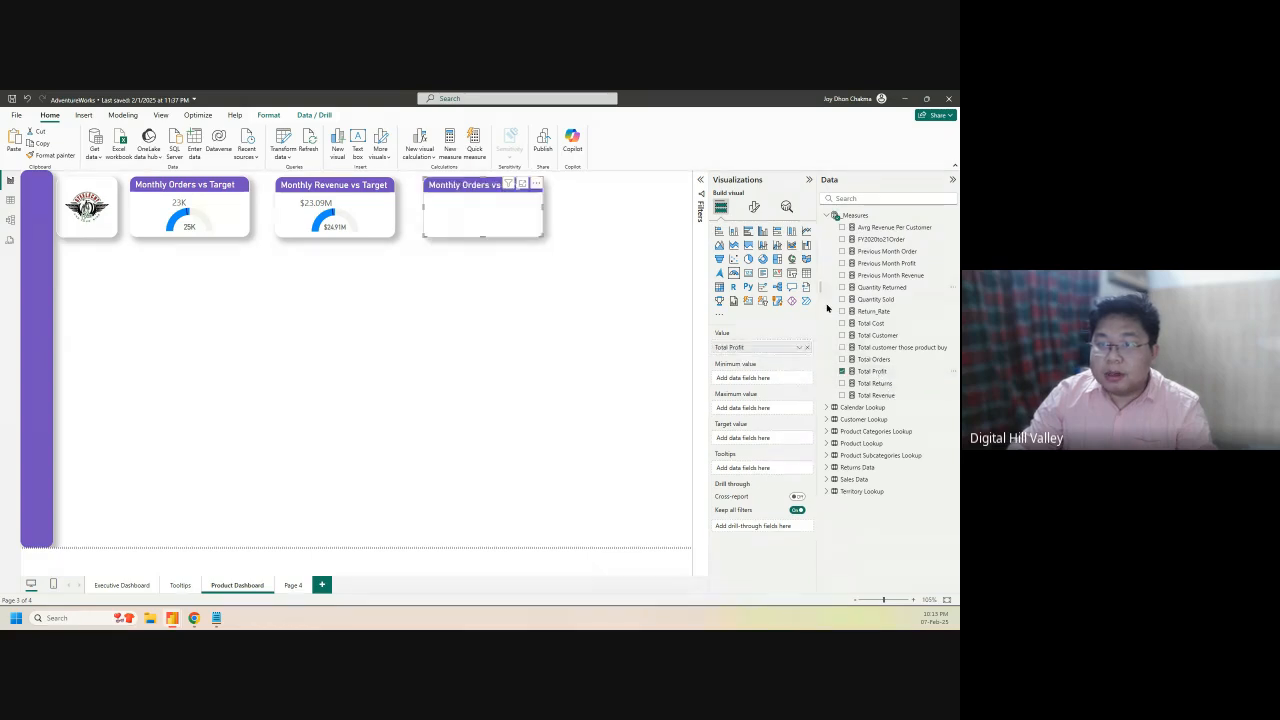
{"action": "left_click_drag", "start_coordinate": [888, 264], "coordinate": [791, 444]}
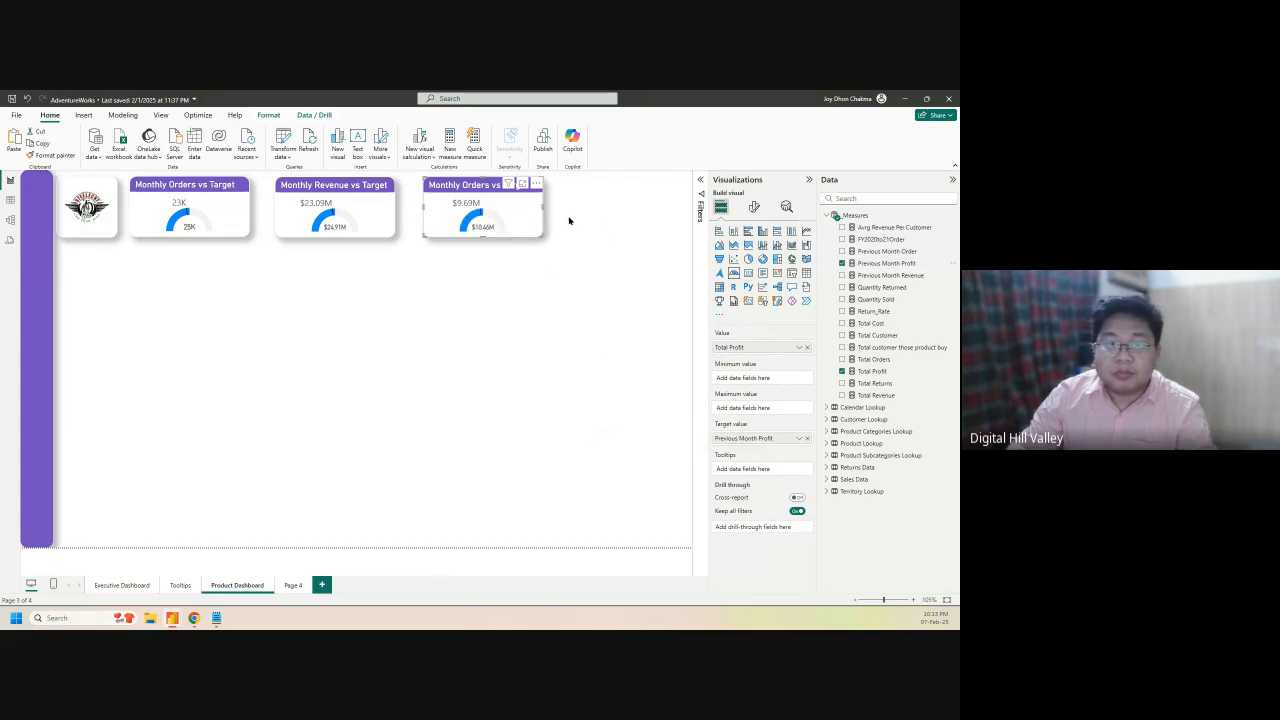
Change the third gauge's title to "Monthly Profit vs Target"
{"action": "left_click", "coordinate": [754, 207]}
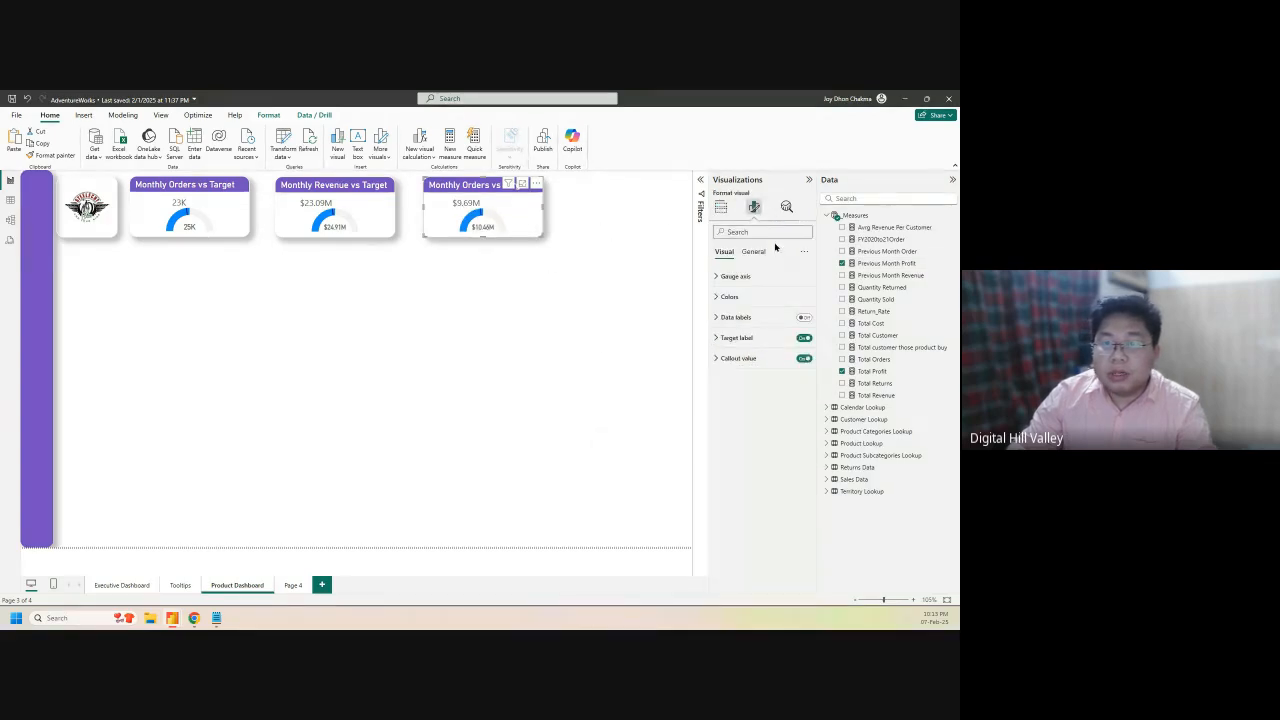
{"action": "left_click", "coordinate": [754, 253]}
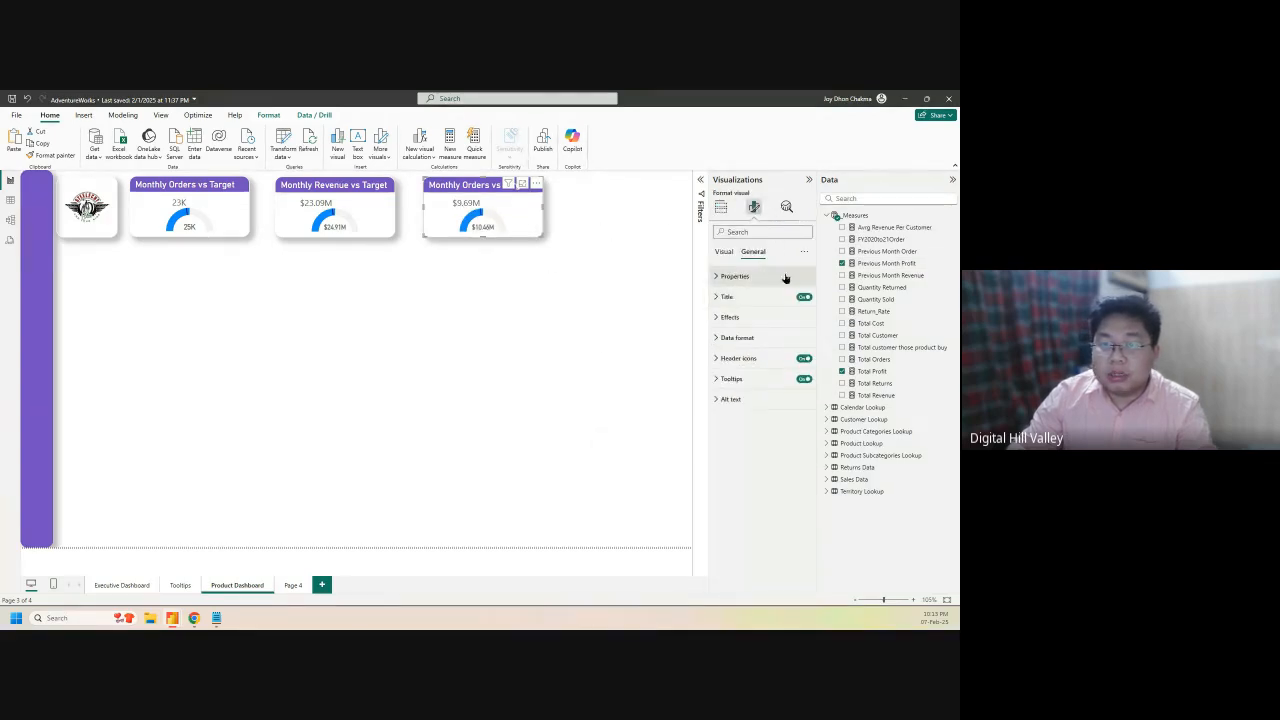
{"action": "left_click", "coordinate": [735, 297]}
{"action": "double_click", "coordinate": [751, 346]}
{"action": "type", "text": "Profit vs Target"}
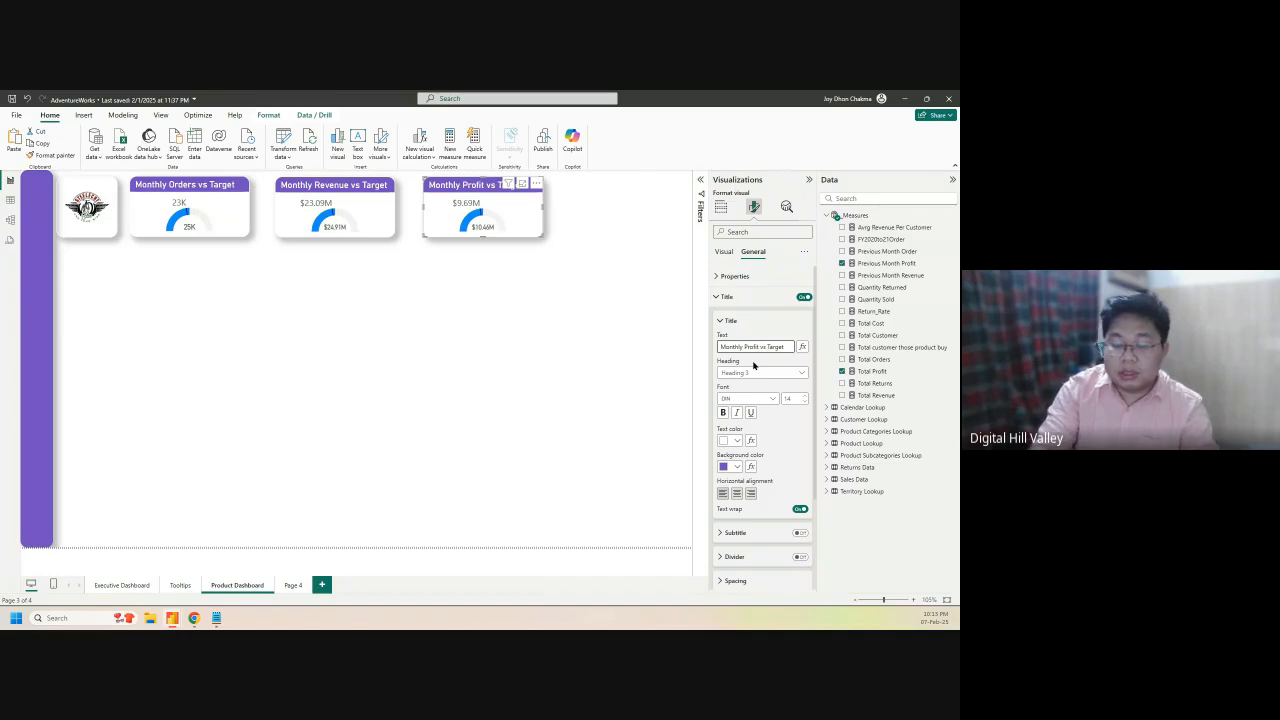
{"action": "left_click", "coordinate": [388, 355]}
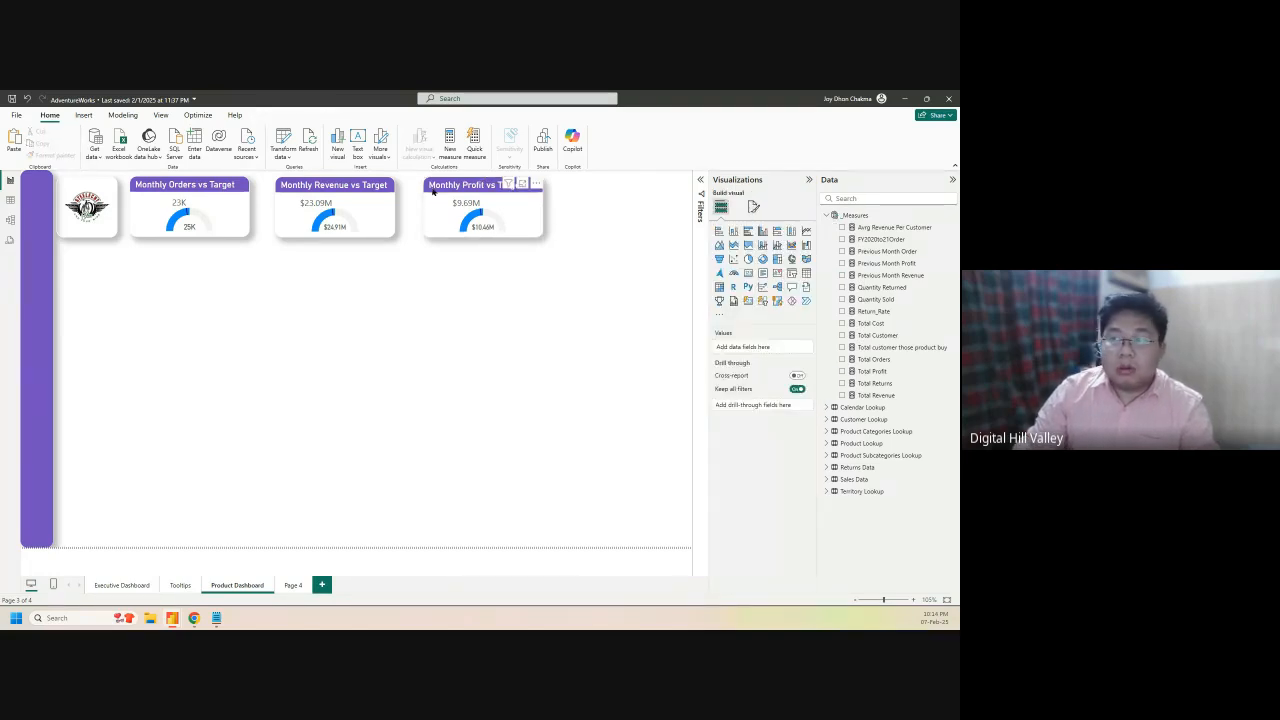
Spread the profit, revenue and orders gauges across the page width, leaving more room beside the logo
{"action": "left_click_drag", "start_coordinate": [456, 190], "coordinate": [588, 190]}
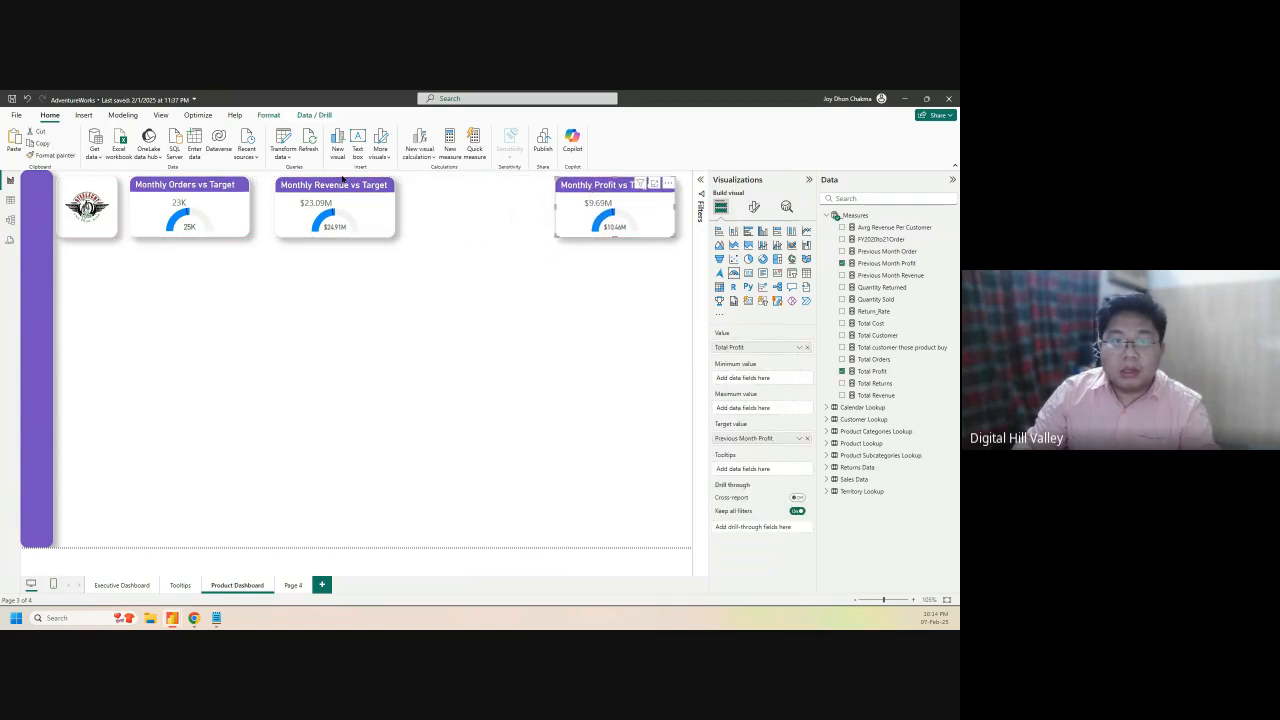
{"action": "left_click_drag", "start_coordinate": [368, 185], "coordinate": [476, 185]}
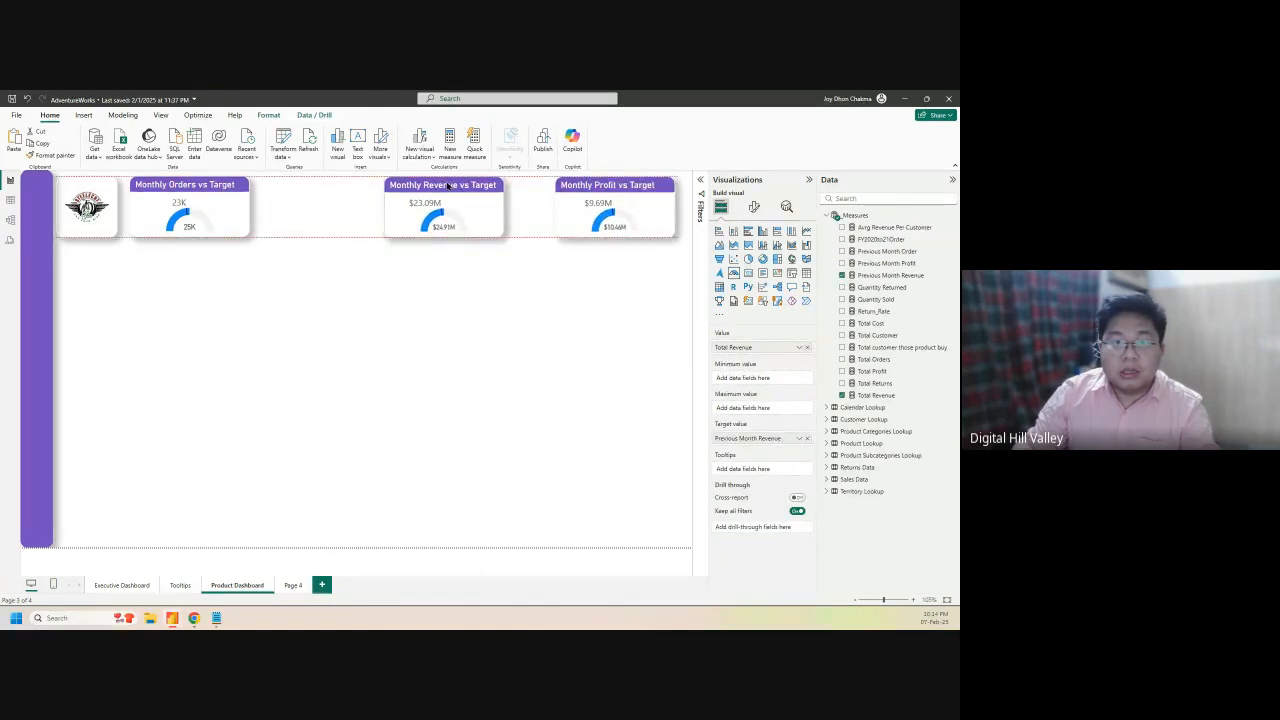
{"action": "left_click_drag", "start_coordinate": [247, 185], "coordinate": [289, 187]}
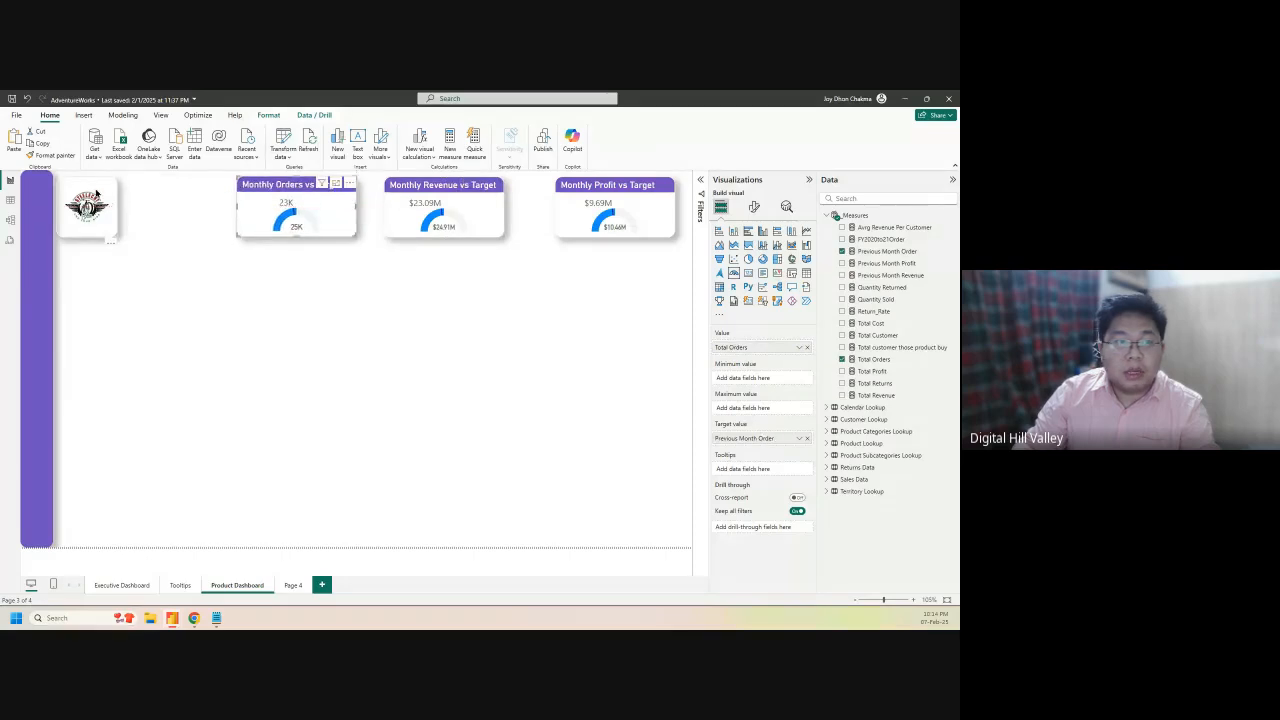
Widen the logo image to match the Monthly Orders gauge's width and place it back beside the purple sidebar
{"action": "left_click", "coordinate": [110, 204]}
{"action": "left_click_drag", "start_coordinate": [119, 209], "coordinate": [300, 208]}
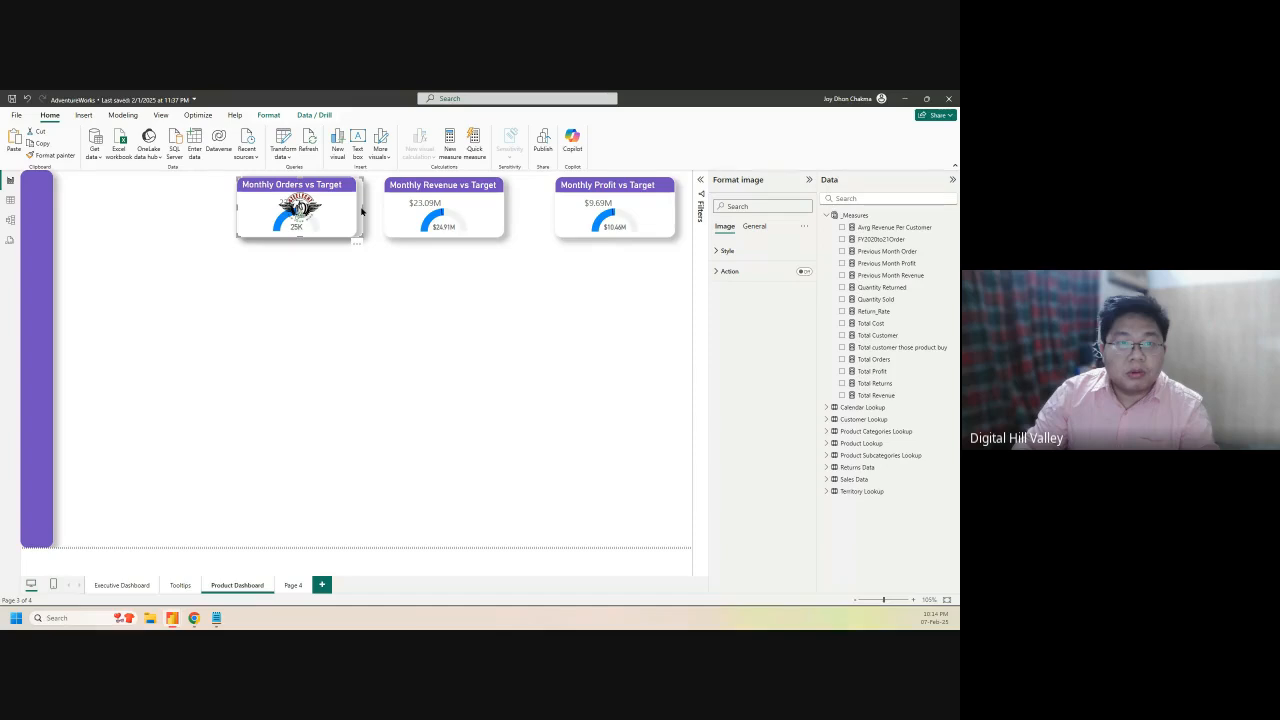
{"action": "left_click_drag", "start_coordinate": [362, 207], "coordinate": [157, 210]}
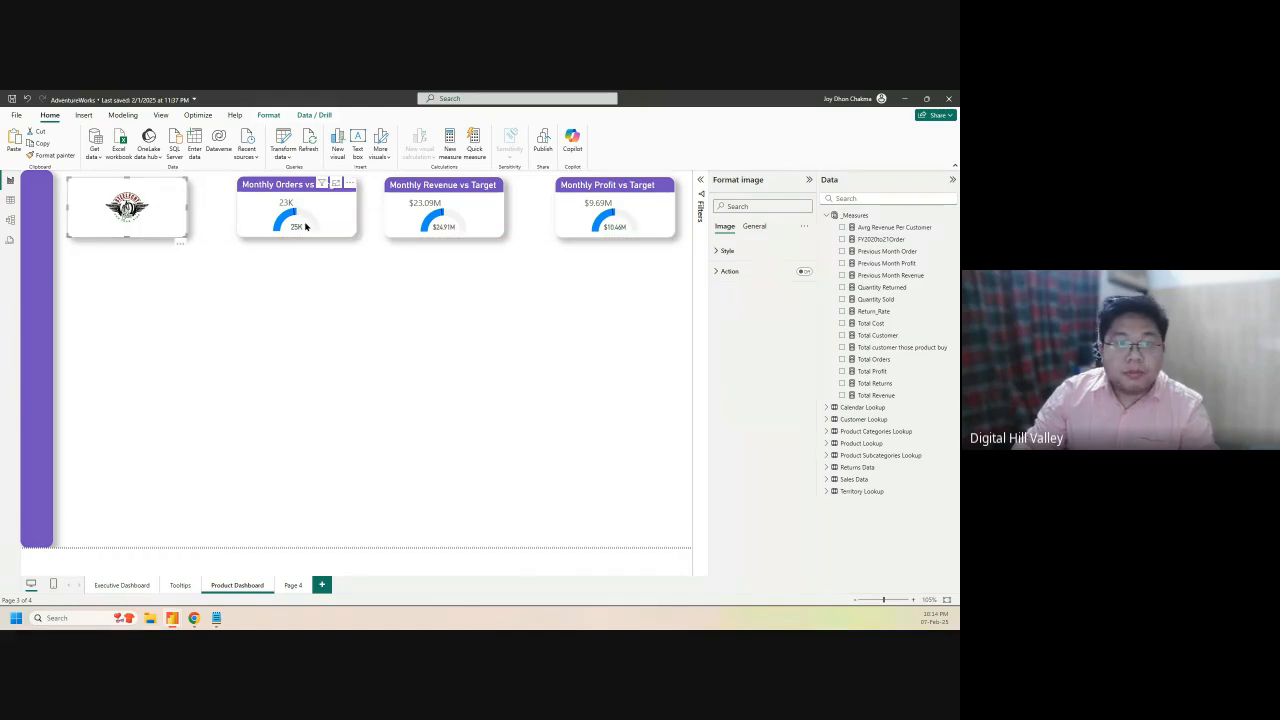
Align the logo and the three gauges to their middles and distribute them horizontally
{"action": "left_click", "coordinate": [370, 250]}
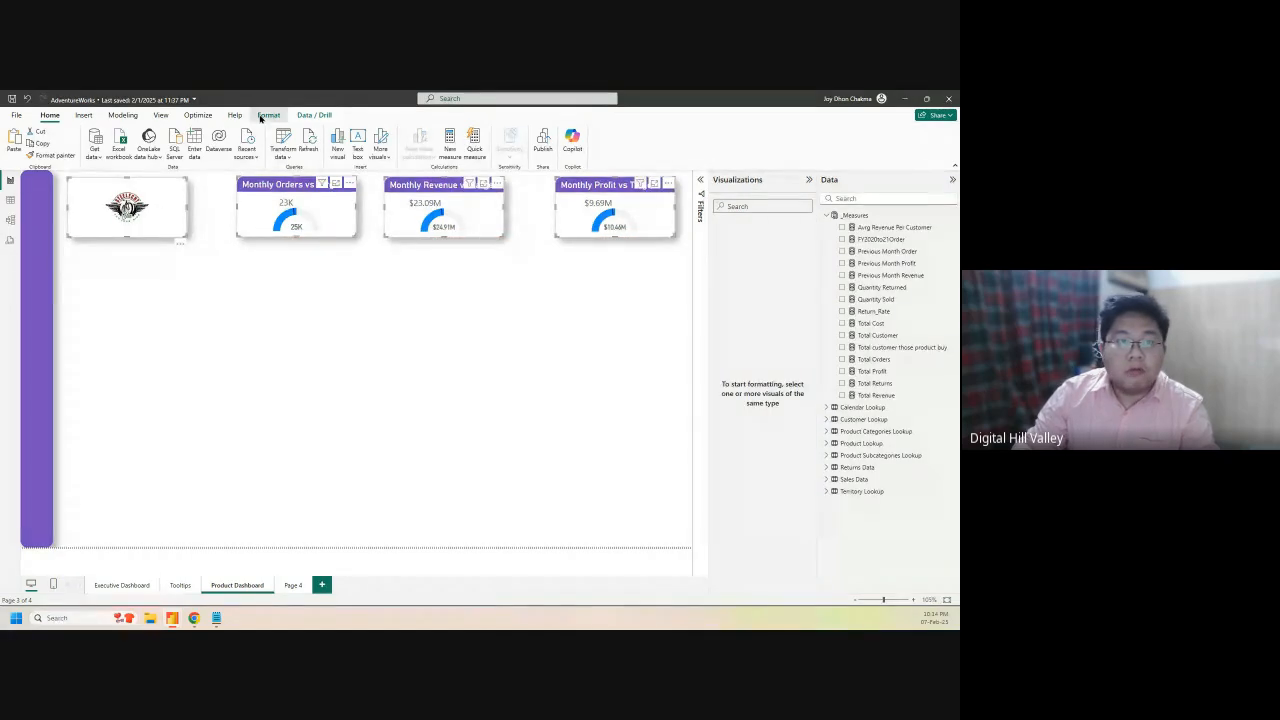
{"action": "left_click", "coordinate": [262, 116]}
{"action": "left_click", "coordinate": [216, 152]}
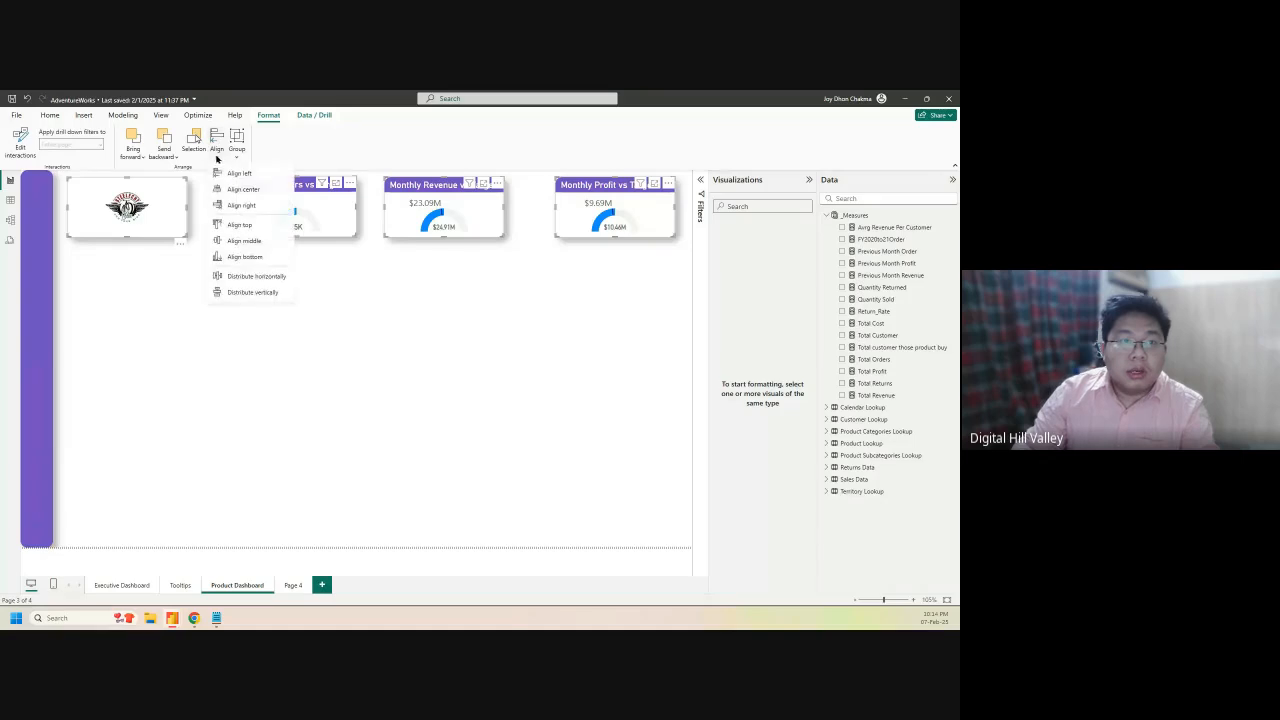
{"action": "left_click", "coordinate": [234, 245]}
{"action": "left_click", "coordinate": [216, 150]}
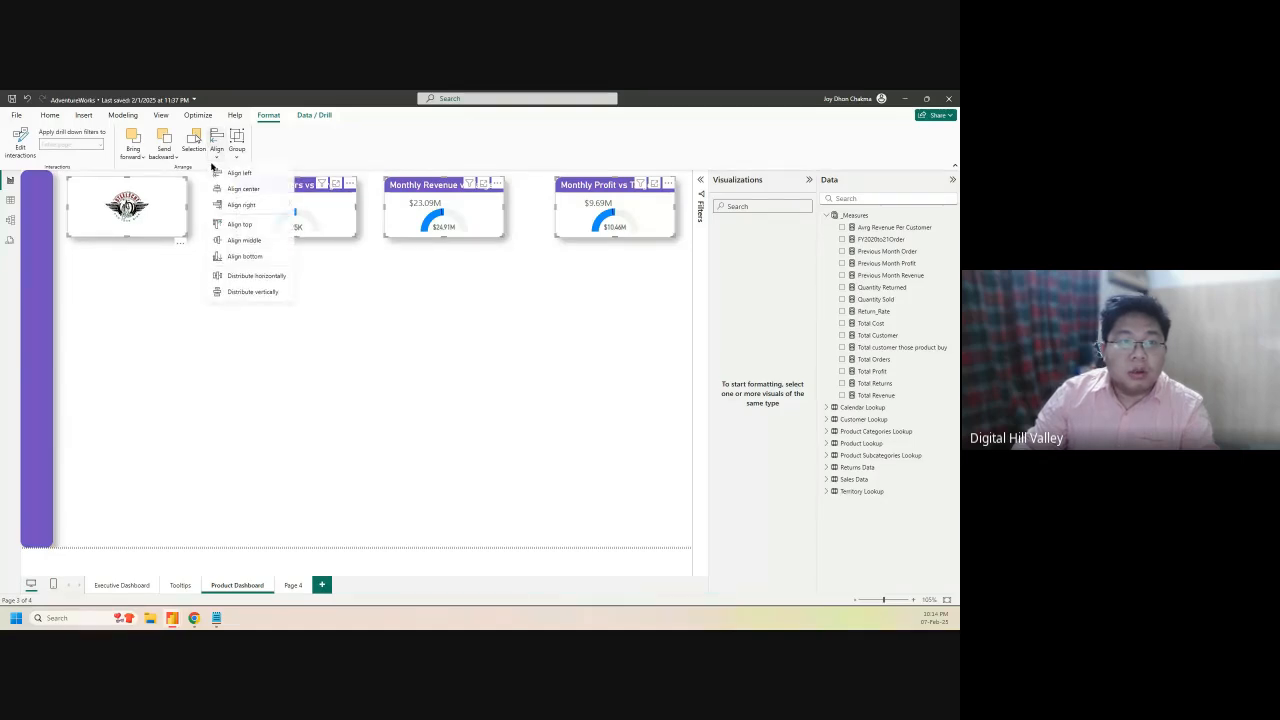
{"action": "left_click", "coordinate": [237, 278]}
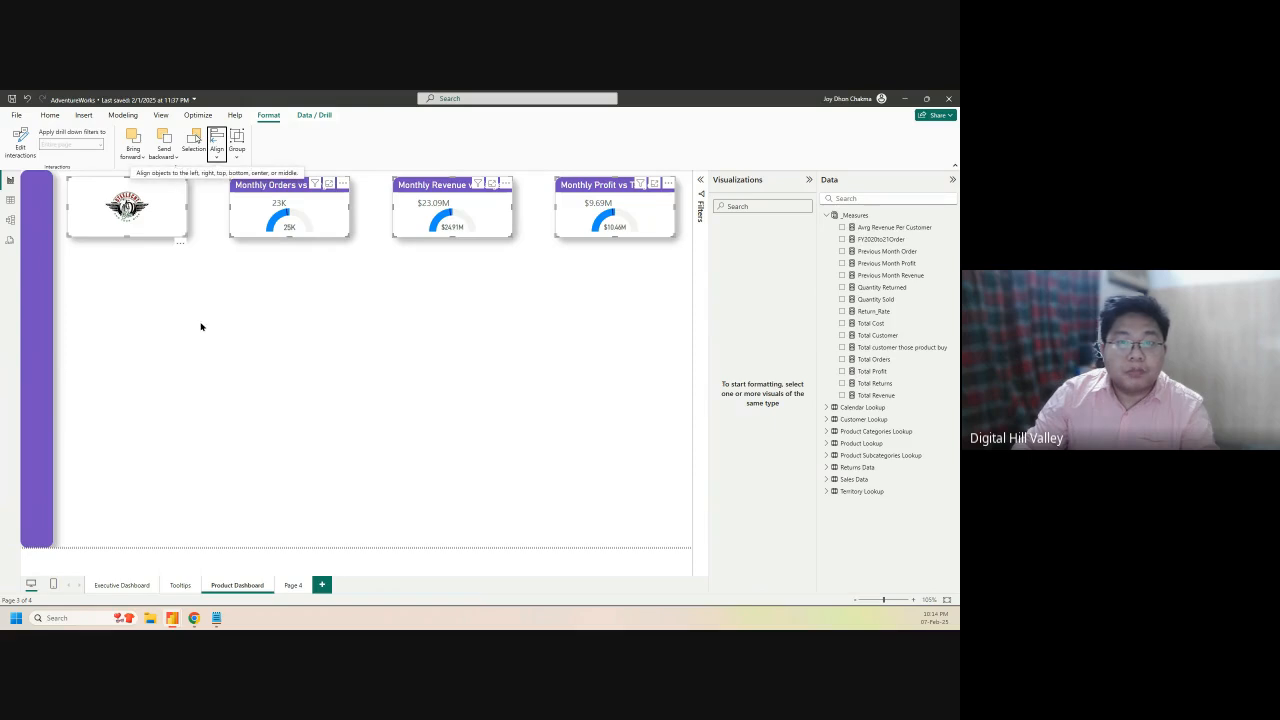
{"action": "left_click", "coordinate": [221, 321]}
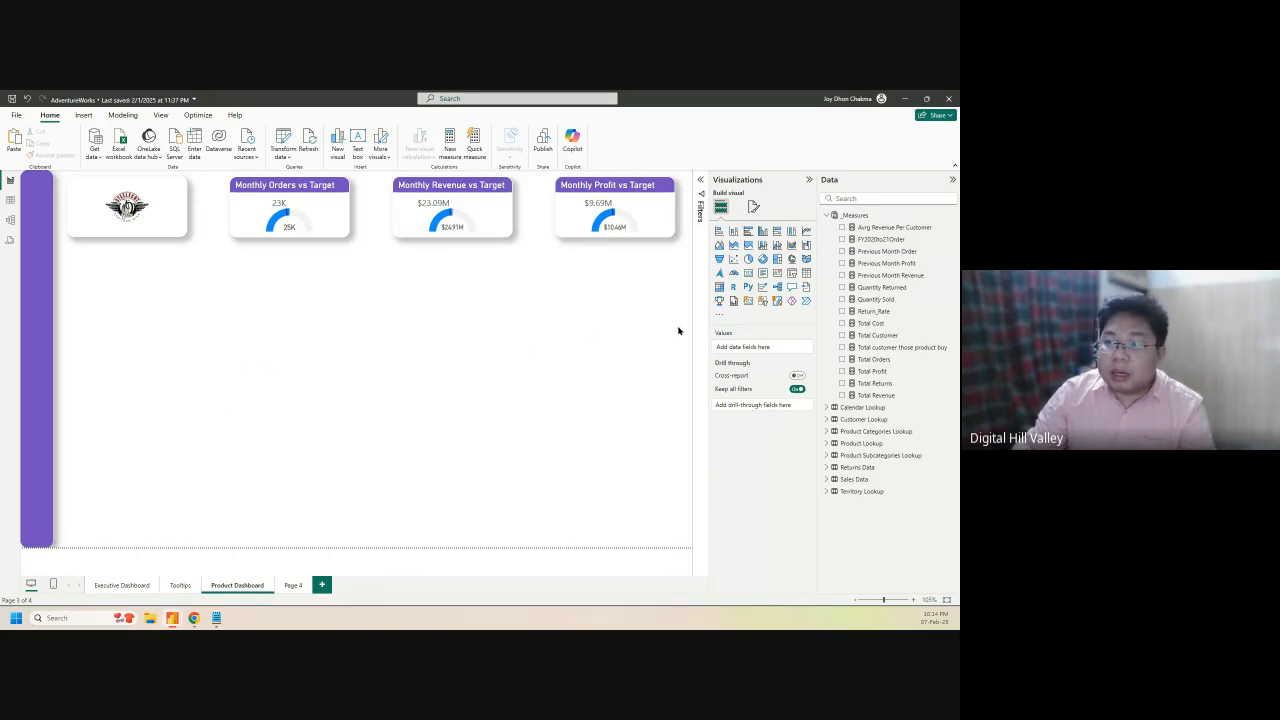
Review the Executive Dashboard page's layout and return to the Product Dashboard page
{"action": "left_click", "coordinate": [118, 585]}
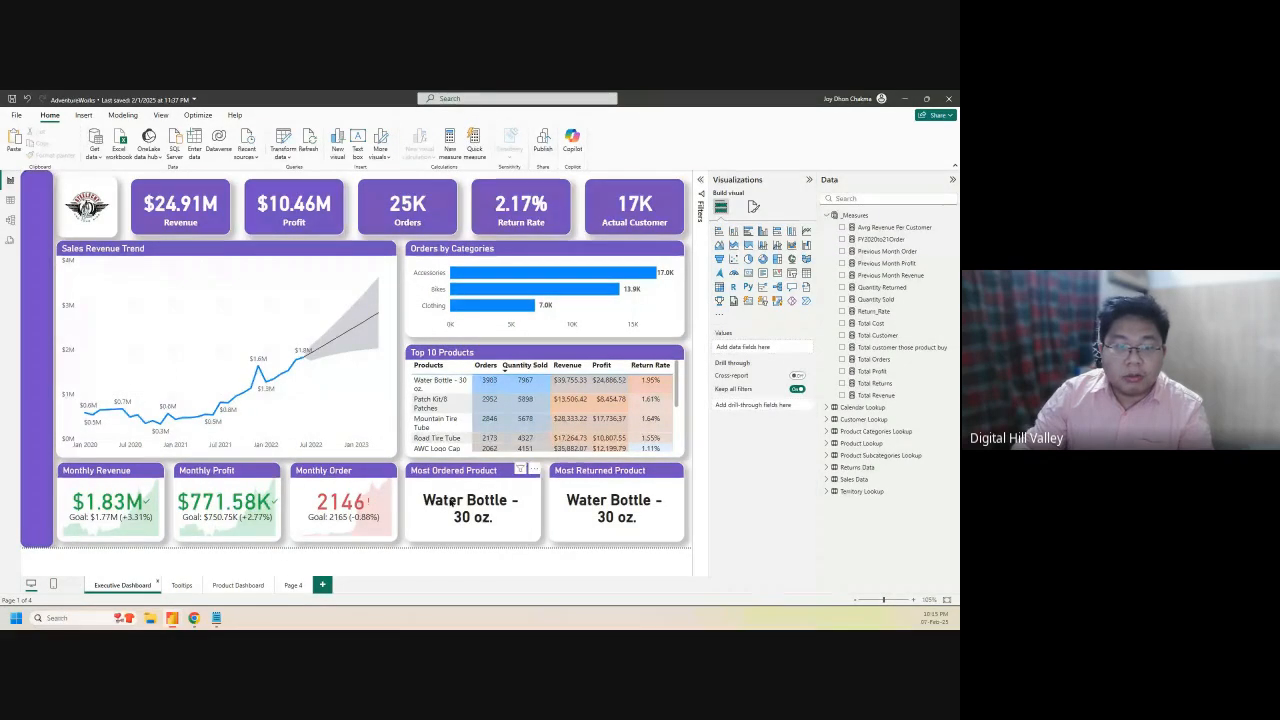
{"action": "left_click", "coordinate": [243, 587]}
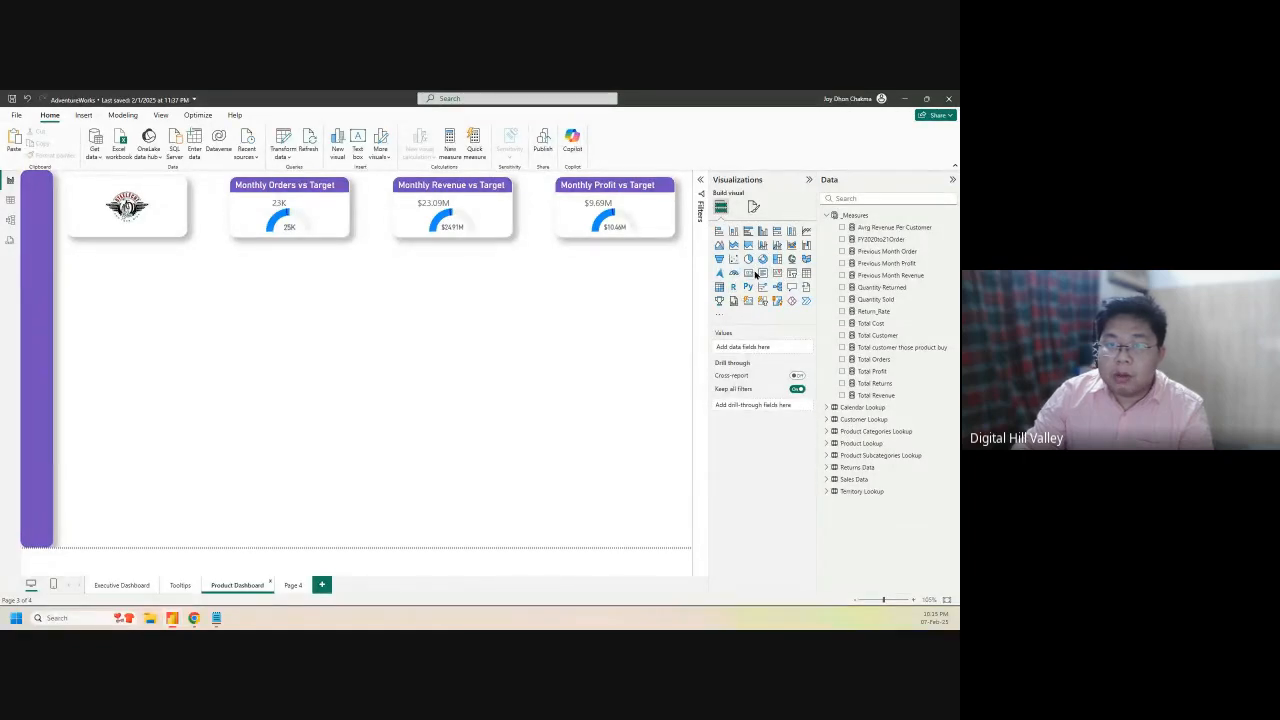
{"action": "left_click", "coordinate": [749, 274]}
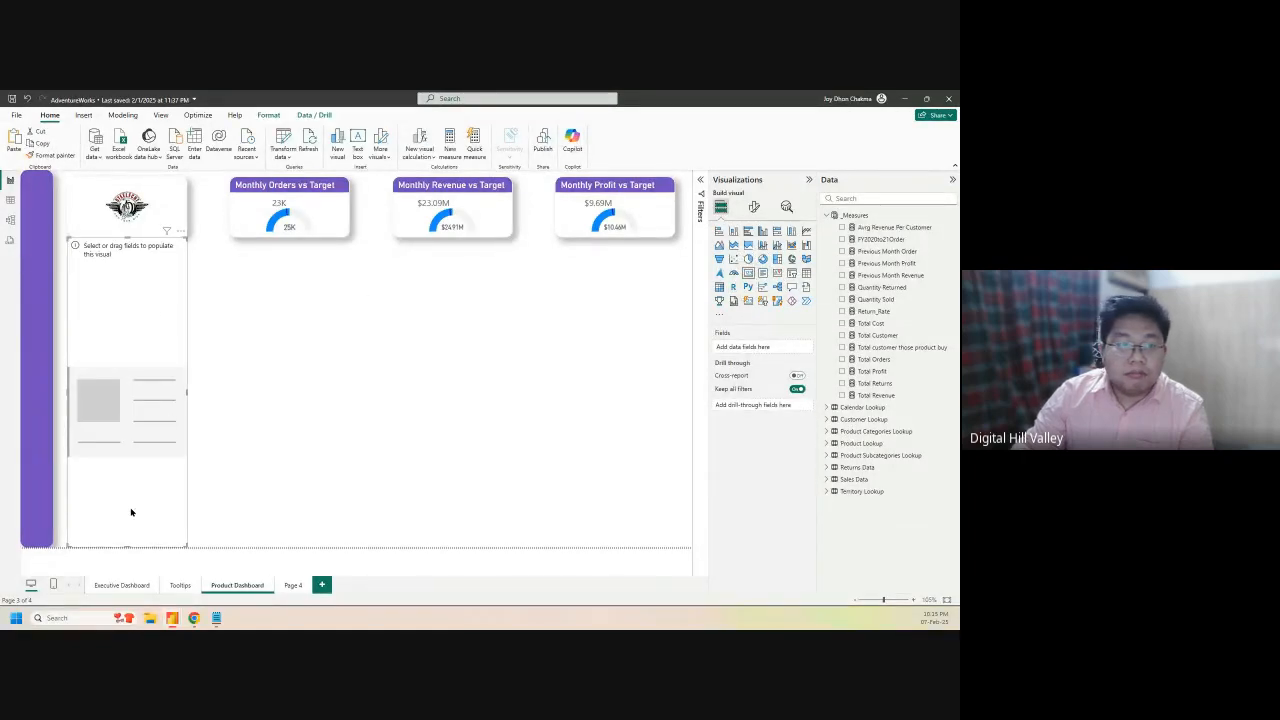
{"action": "left_click_drag", "start_coordinate": [121, 546], "coordinate": [123, 285]}
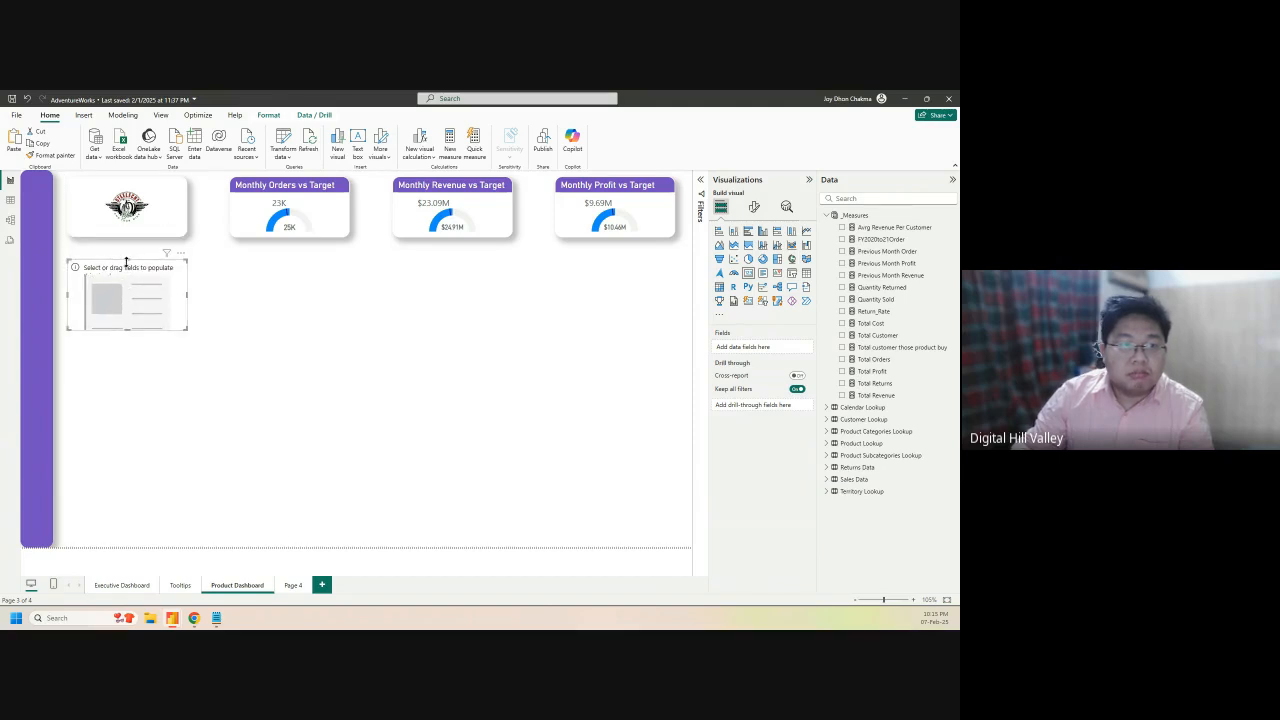
{"action": "left_click_drag", "start_coordinate": [126, 262], "coordinate": [127, 272]}
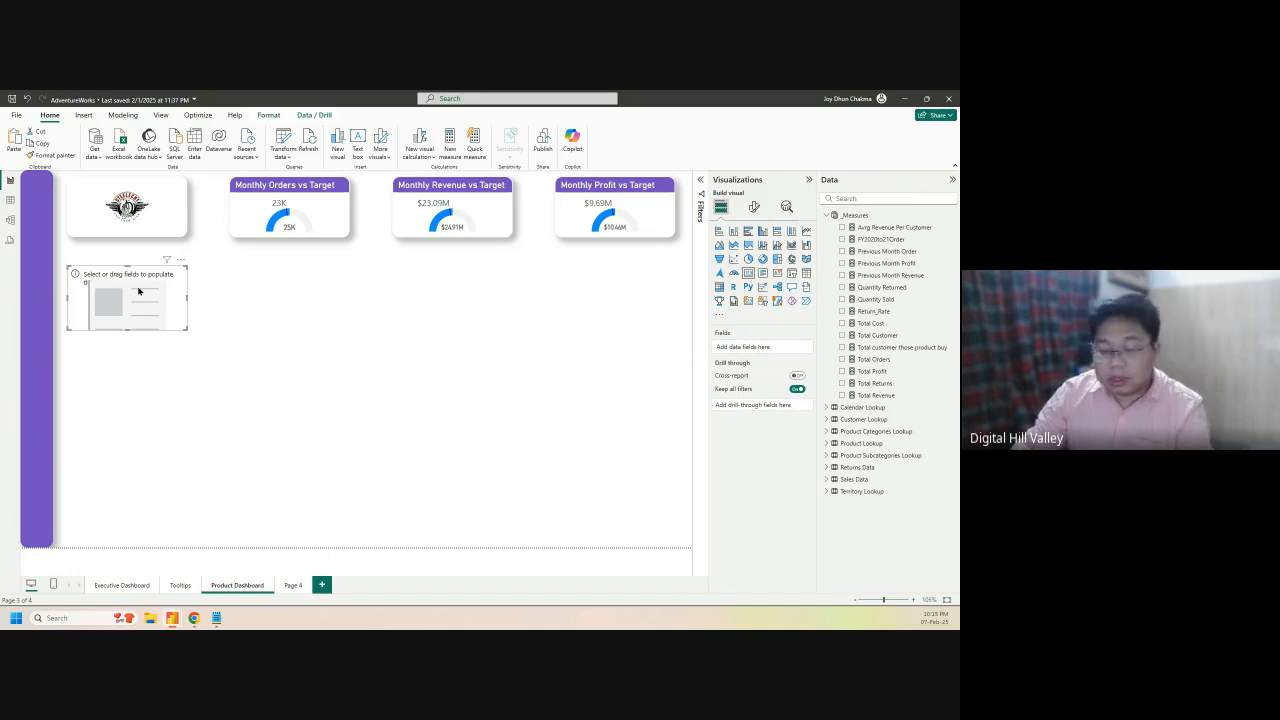
{"action": "key", "text": "Delete"}
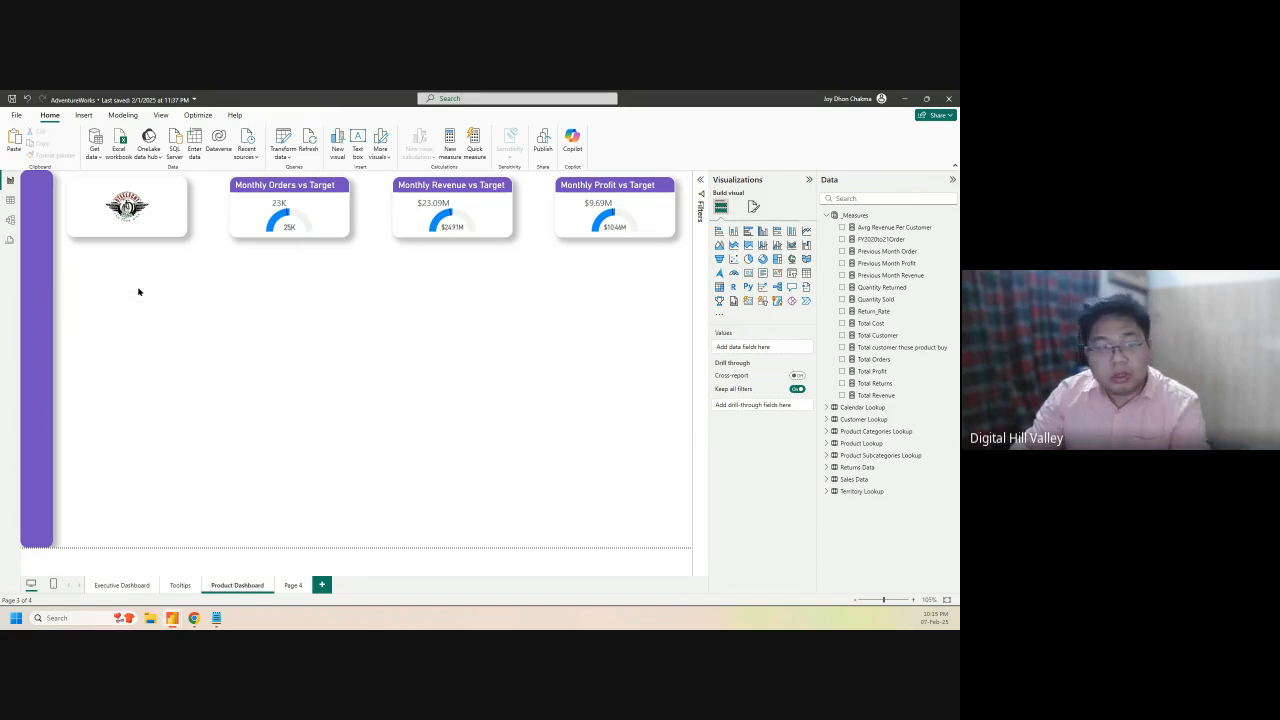
Copy the Most Ordered Product card from the Executive Dashboard page to the Product Dashboard, placing it below the logo at the logo's width
{"action": "left_click", "coordinate": [124, 585]}
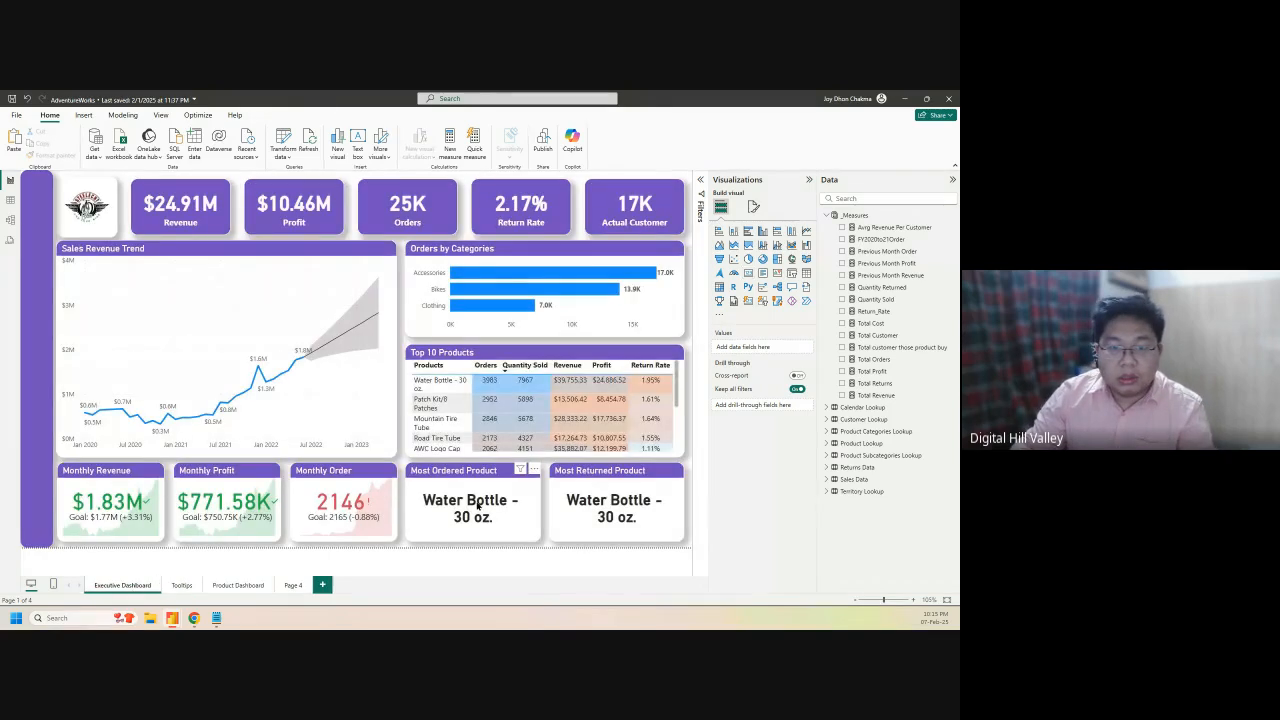
{"action": "left_click", "coordinate": [477, 507]}
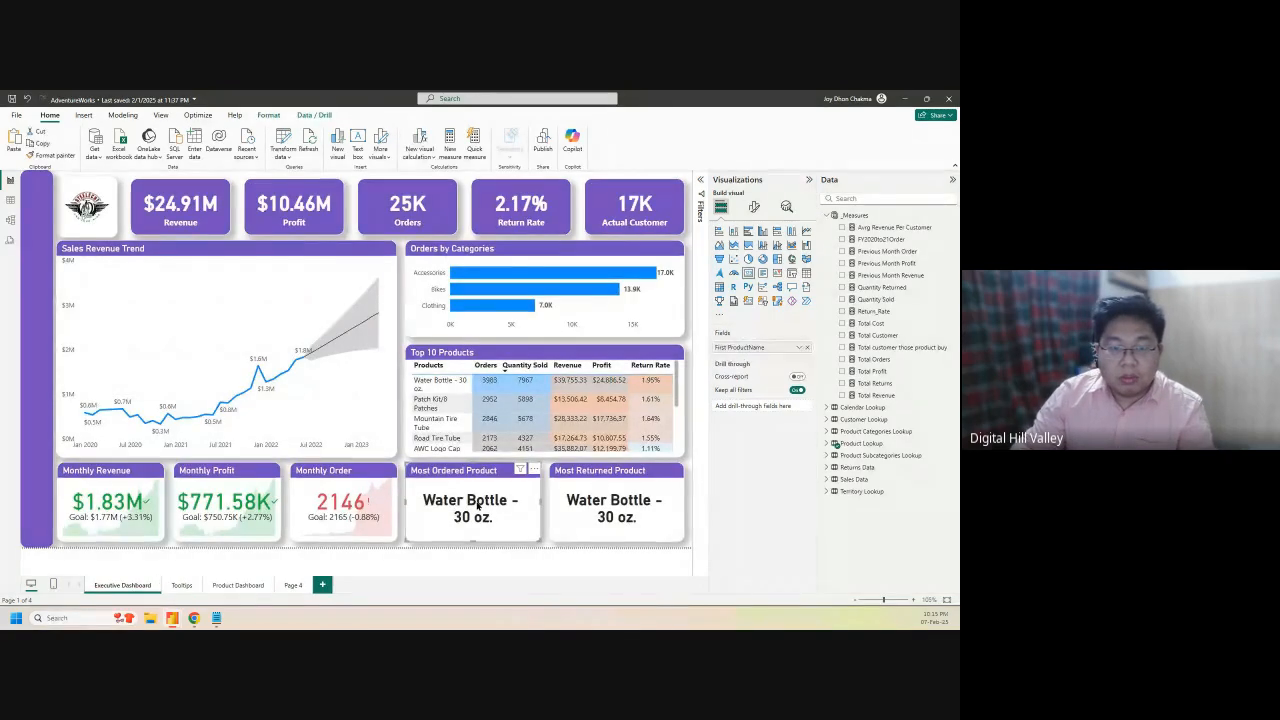
{"action": "left_click", "coordinate": [235, 586]}
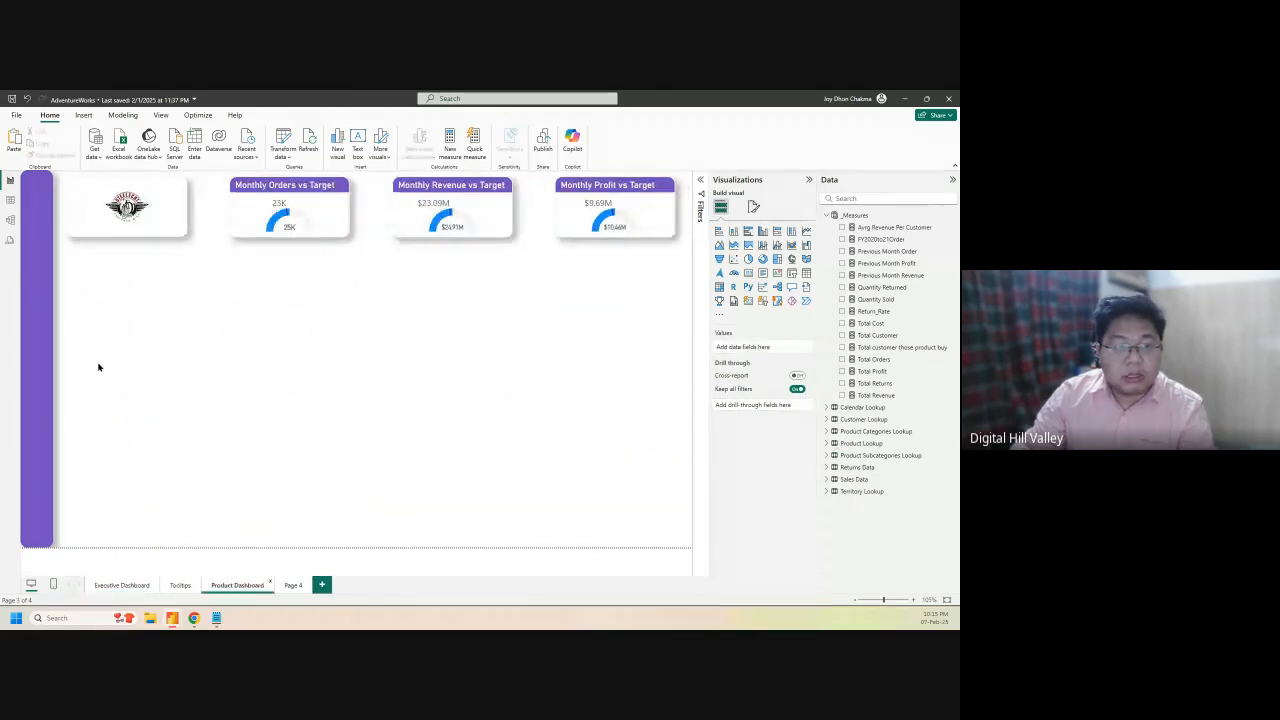
{"action": "key", "text": "ctrl+v"}
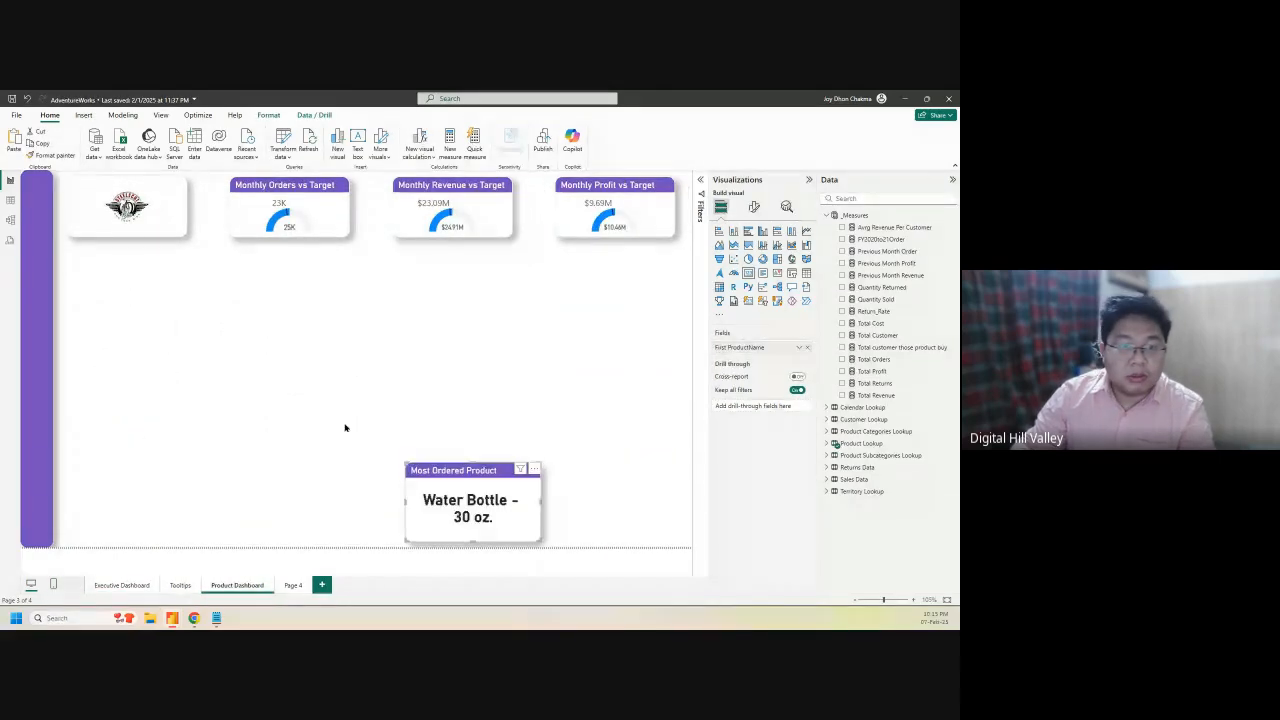
{"action": "left_click_drag", "start_coordinate": [520, 513], "coordinate": [182, 313]}
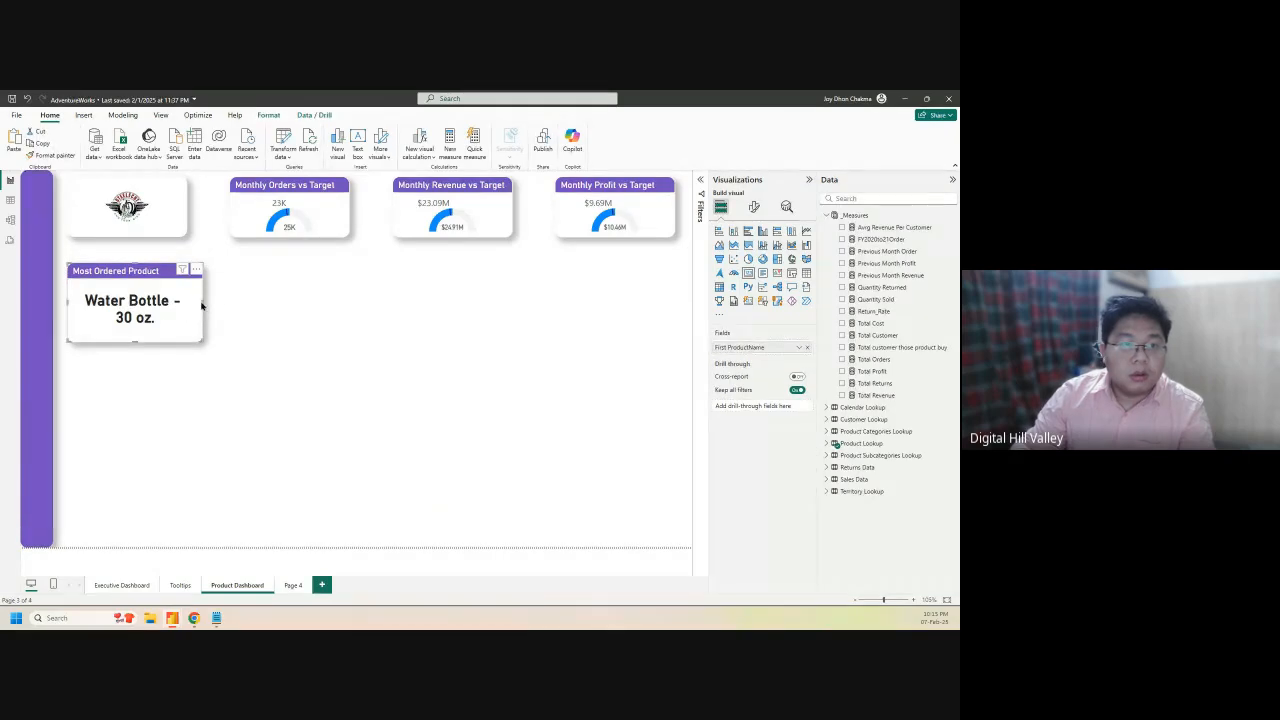
{"action": "left_click_drag", "start_coordinate": [203, 301], "coordinate": [135, 294]}
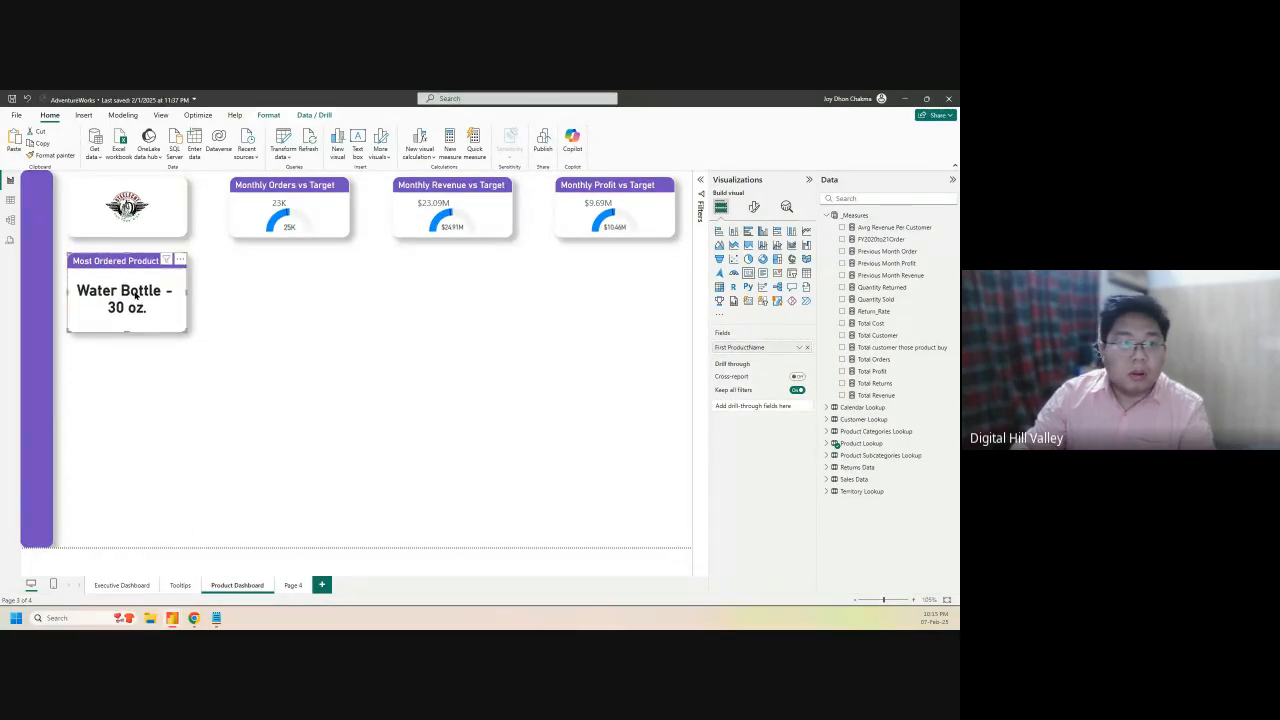
Turn off the title of the copied Most Ordered Product card
{"action": "left_click", "coordinate": [753, 206]}
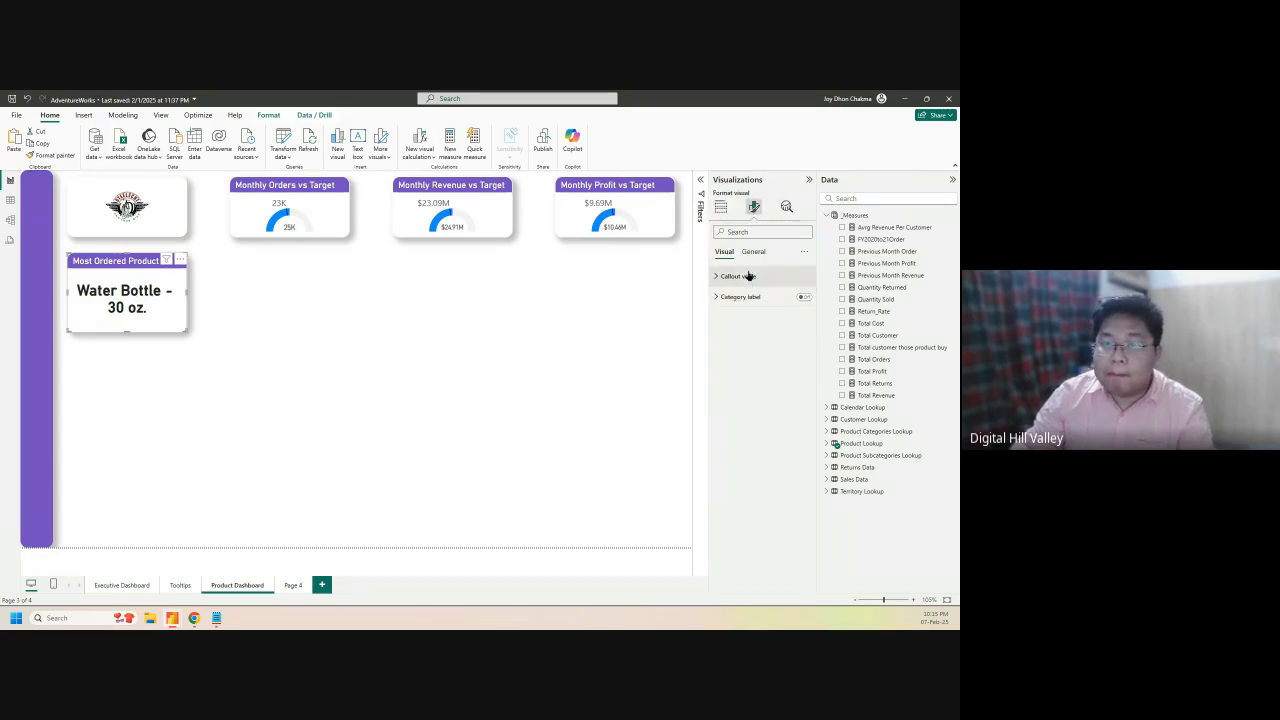
{"action": "left_click", "coordinate": [753, 254]}
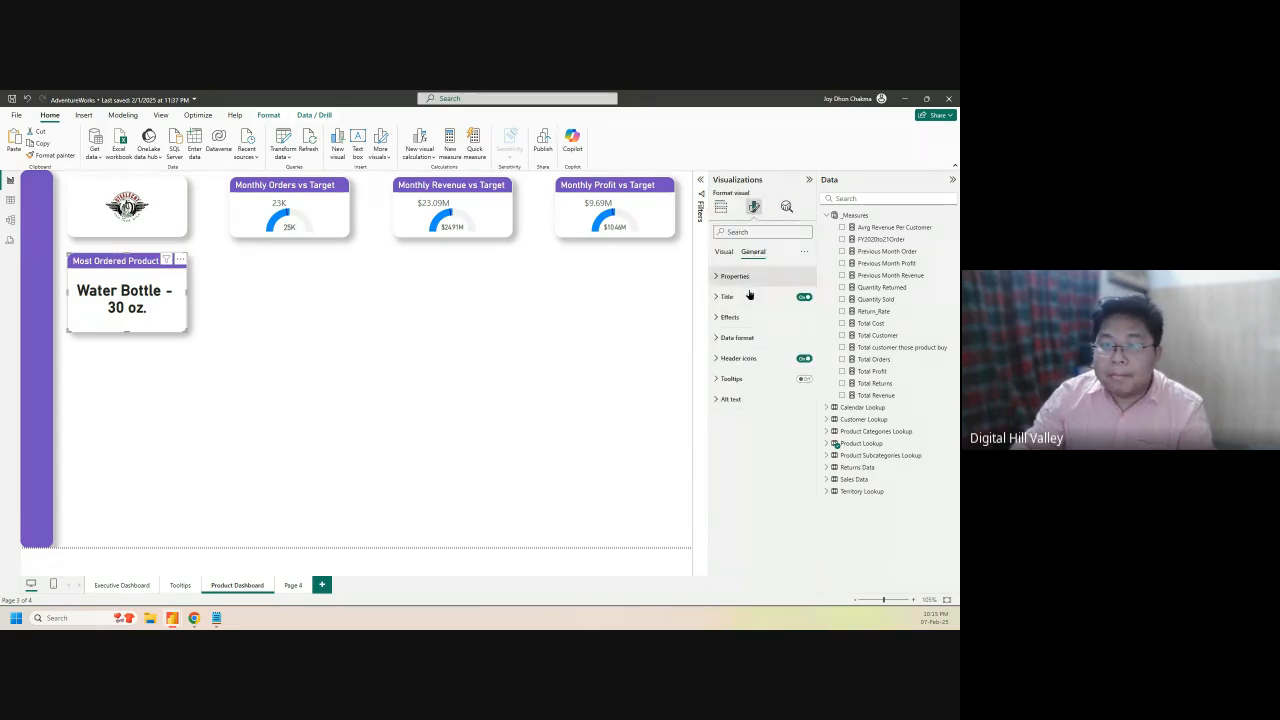
{"action": "left_click", "coordinate": [804, 297]}
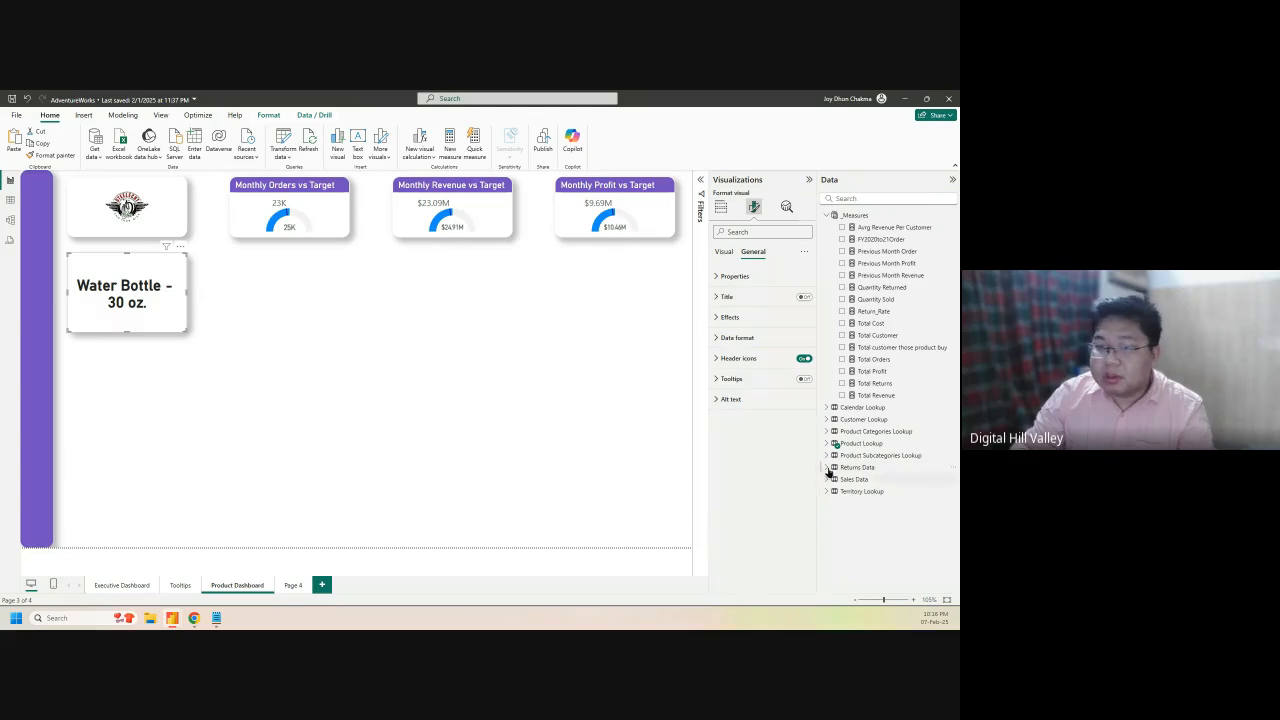
Clear the top 1 by Total Orders filter on ProductName from the product name card
{"action": "left_click", "coordinate": [724, 208]}
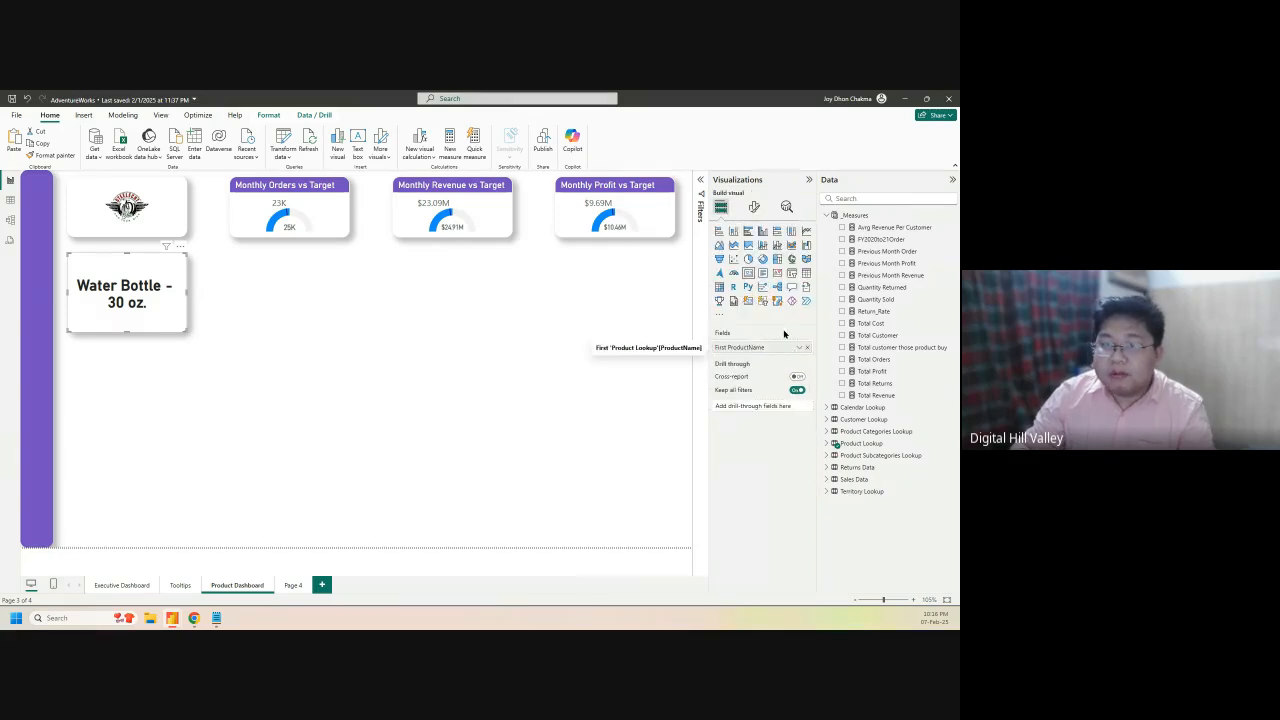
{"action": "left_click", "coordinate": [700, 203]}
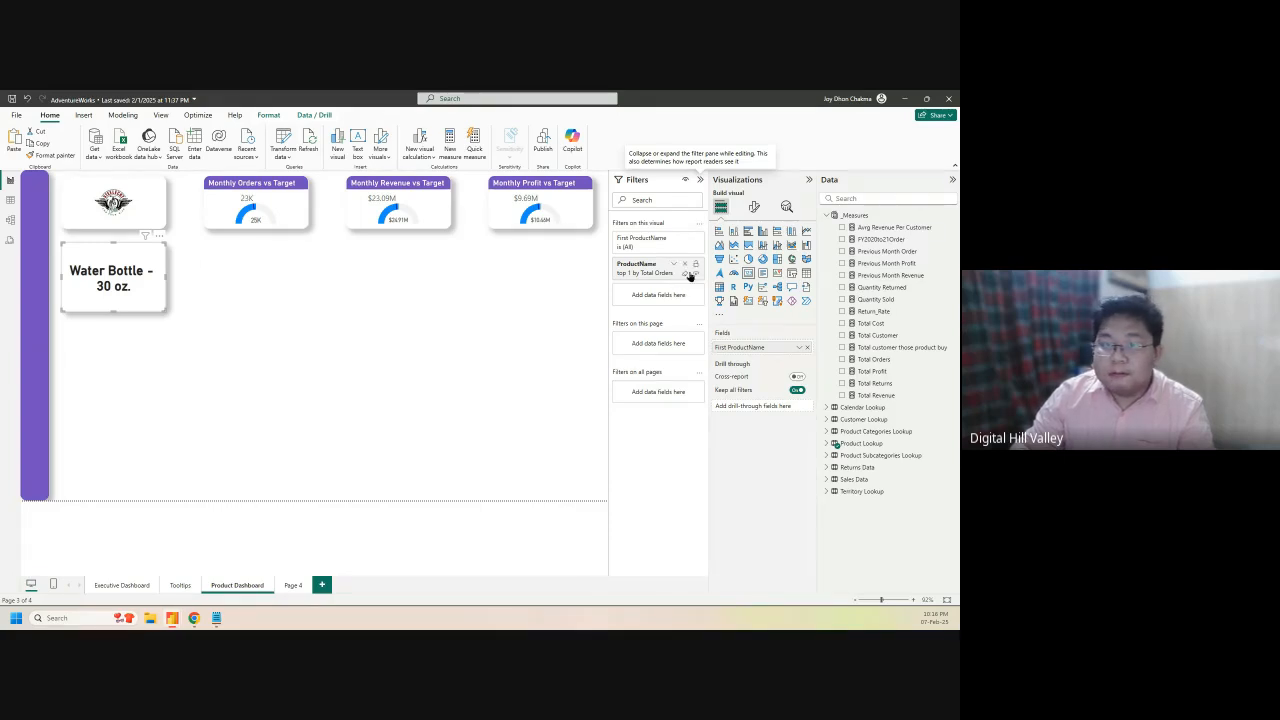
{"action": "left_click", "coordinate": [684, 274]}
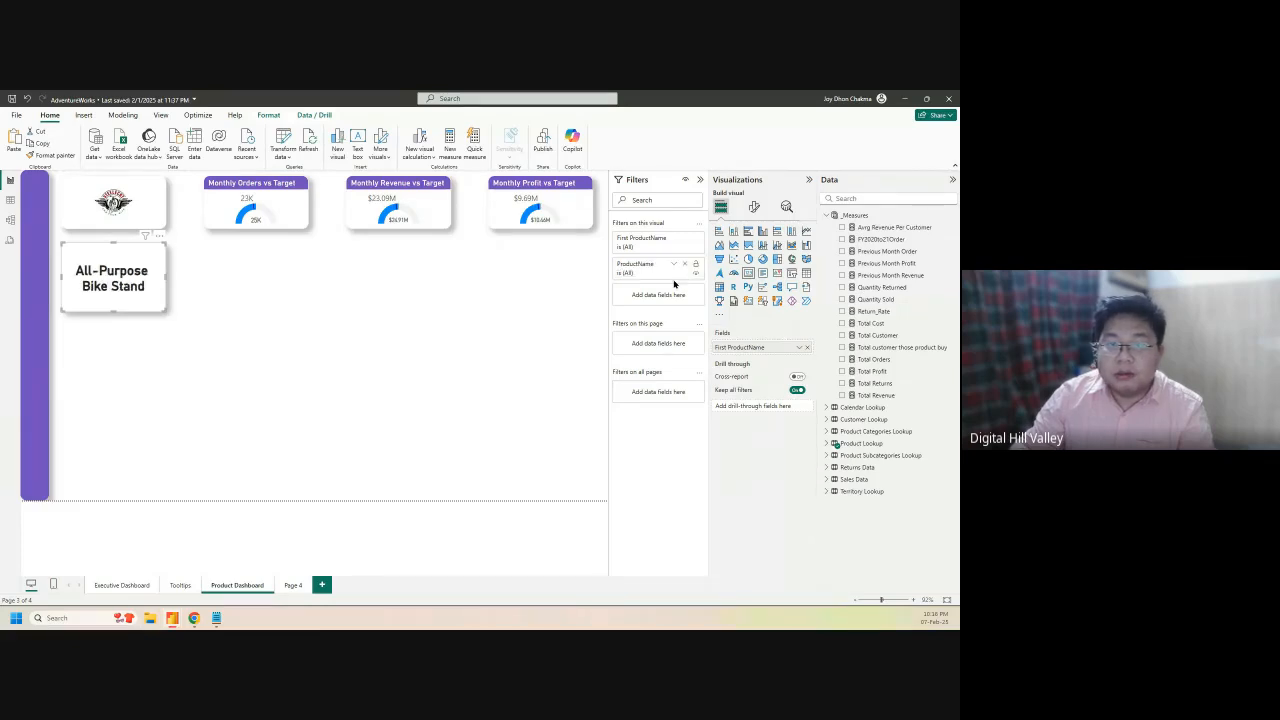
Hide the filters, check the Executive Dashboard page and return to the Product Dashboard page
{"action": "left_click", "coordinate": [357, 305]}
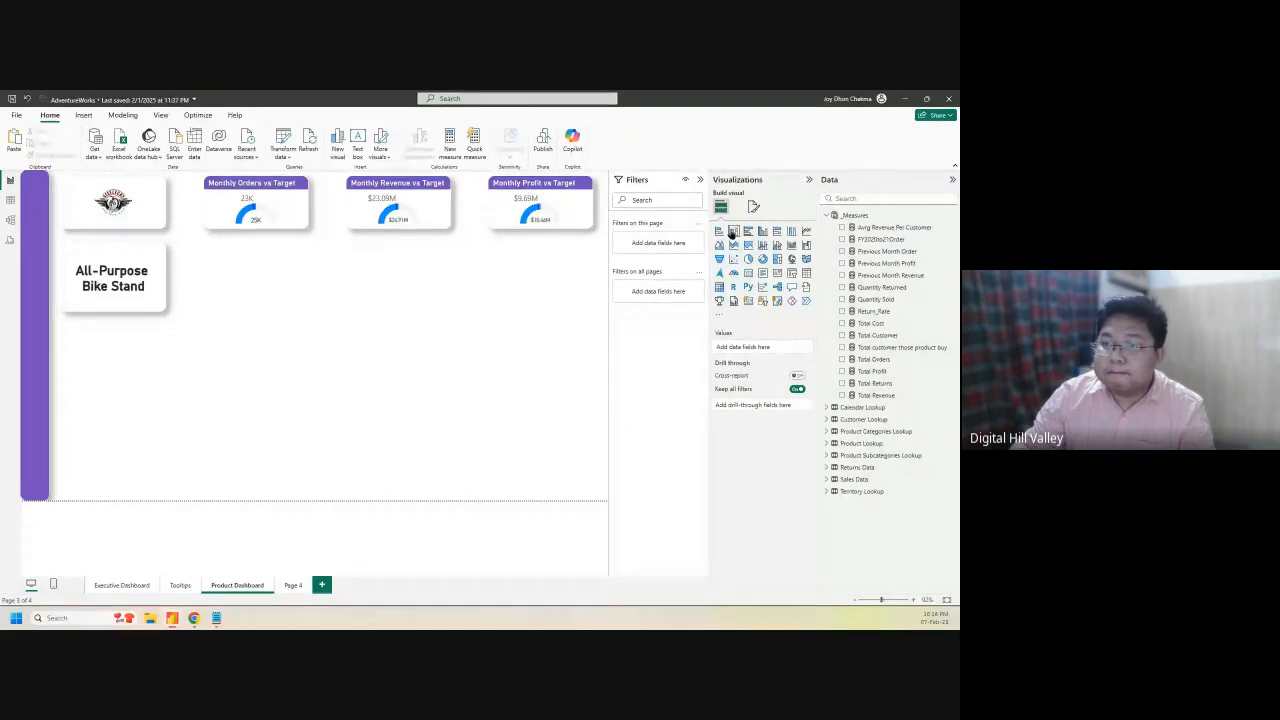
{"action": "left_click", "coordinate": [809, 179]}
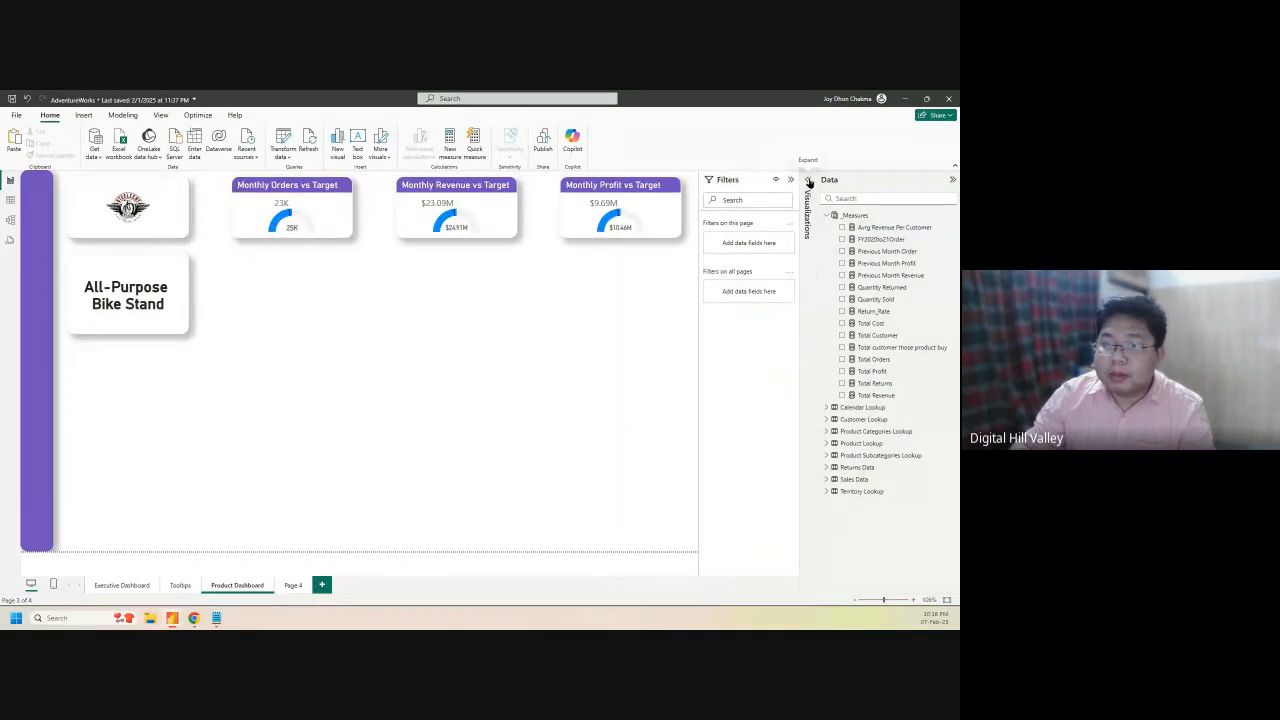
{"action": "left_click", "coordinate": [153, 316]}
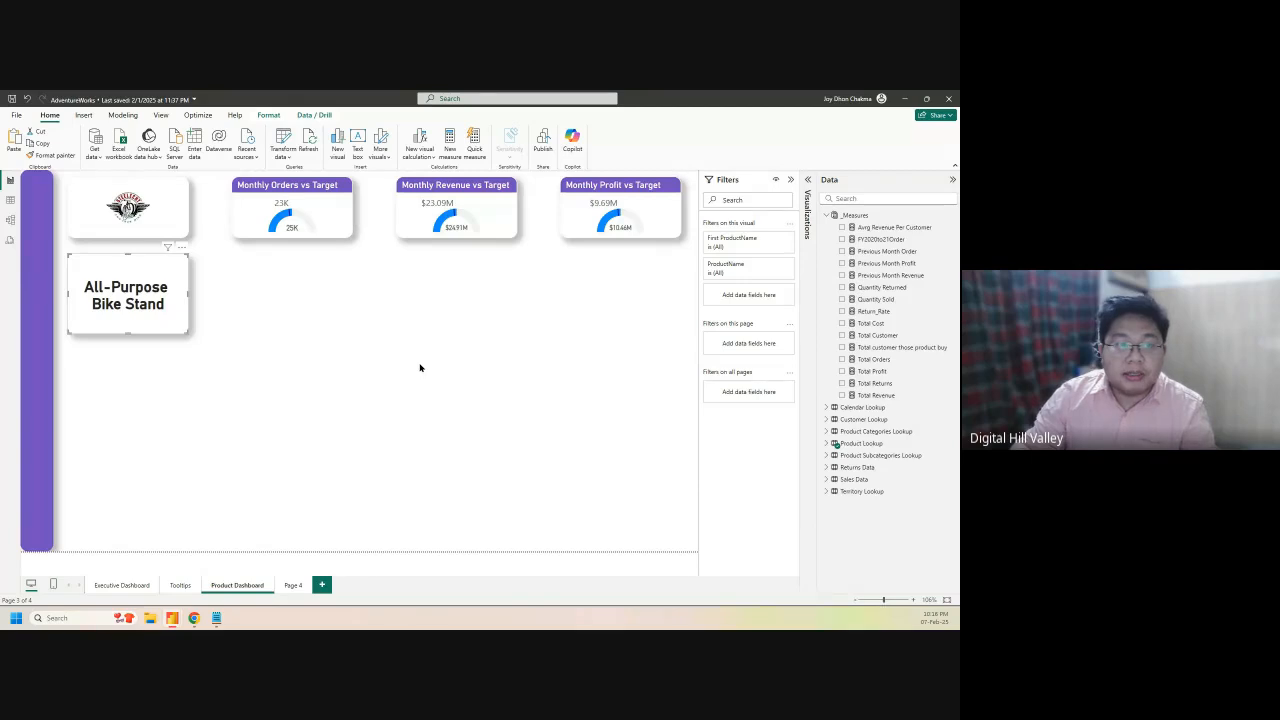
{"action": "left_click", "coordinate": [125, 365]}
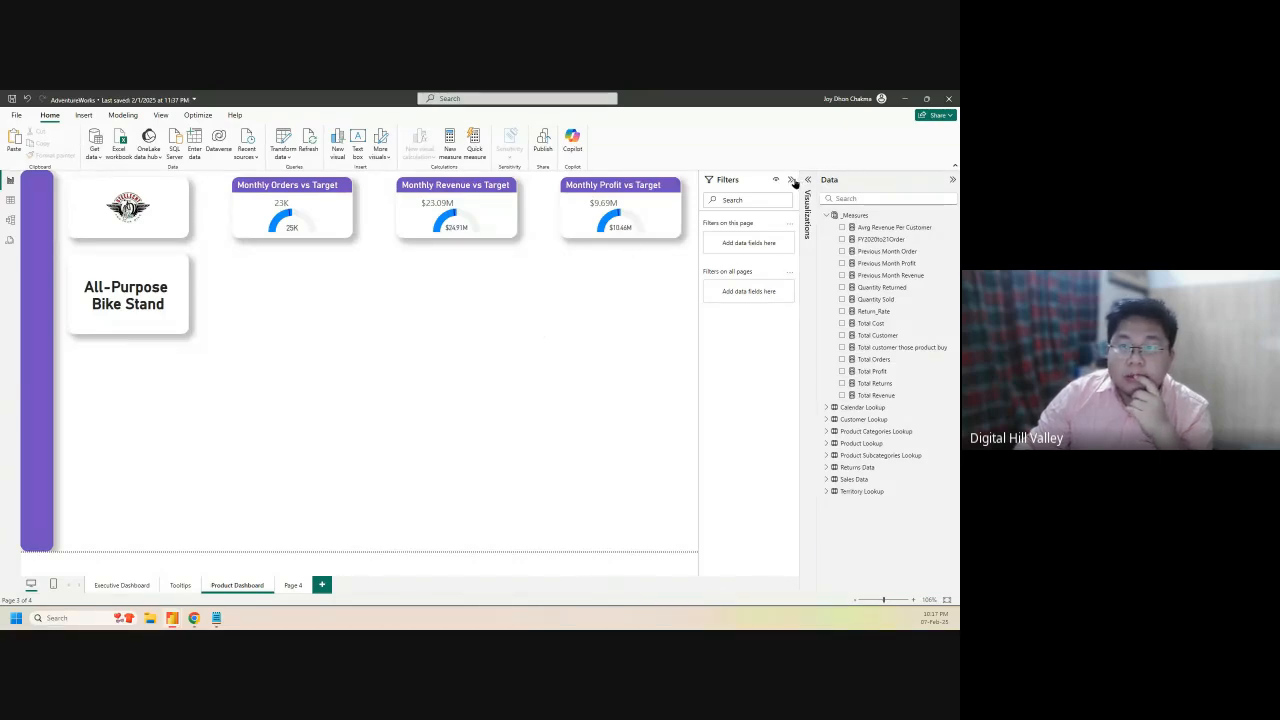
{"action": "left_click", "coordinate": [807, 180]}
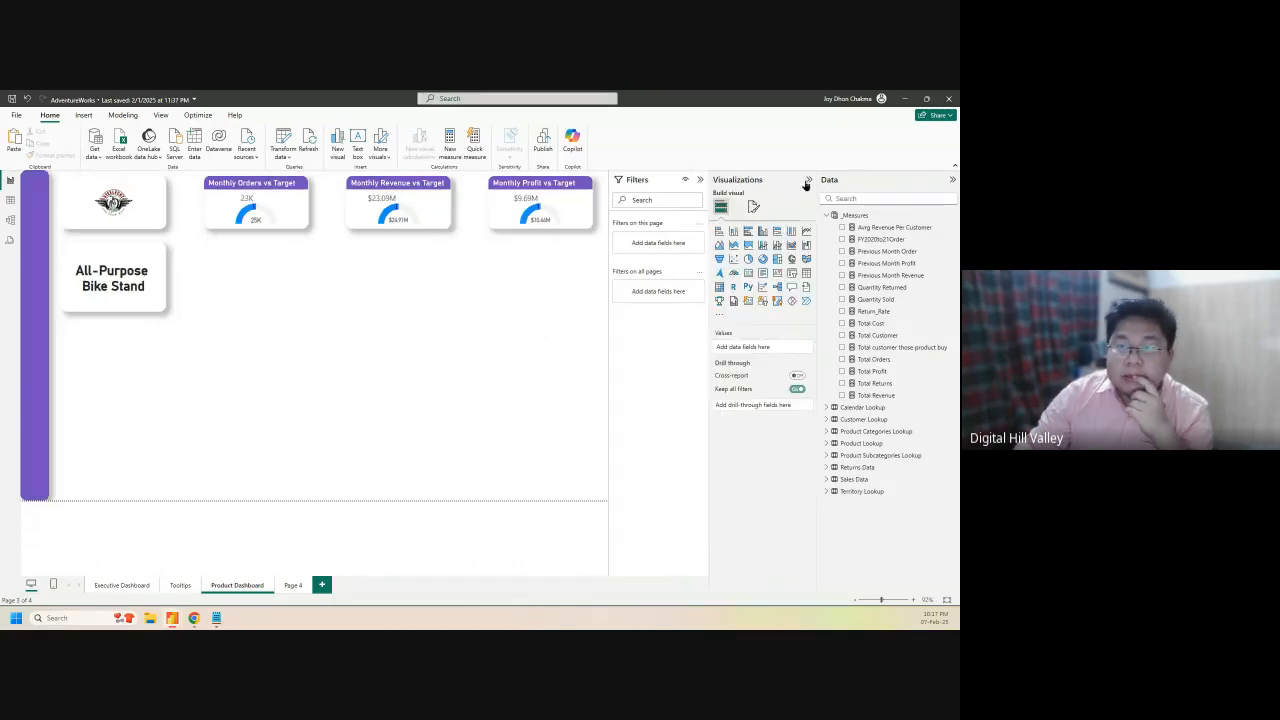
{"action": "left_click", "coordinate": [700, 180]}
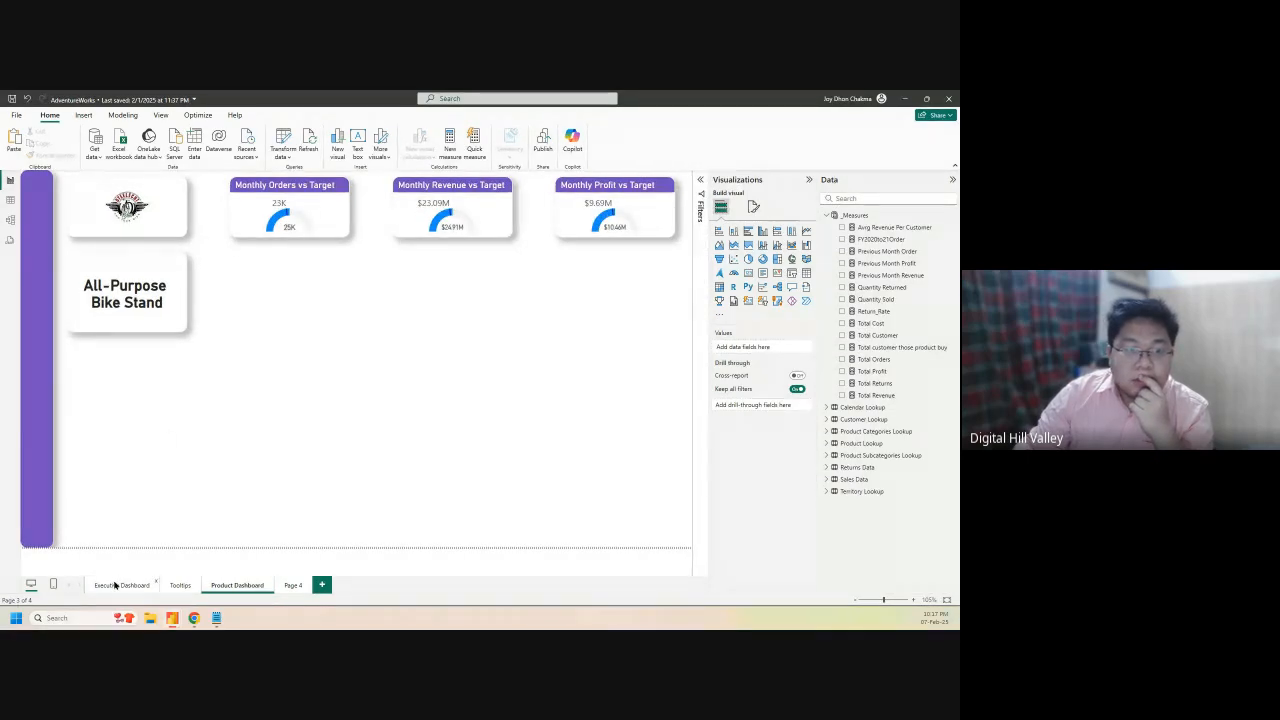
{"action": "left_click", "coordinate": [115, 585]}
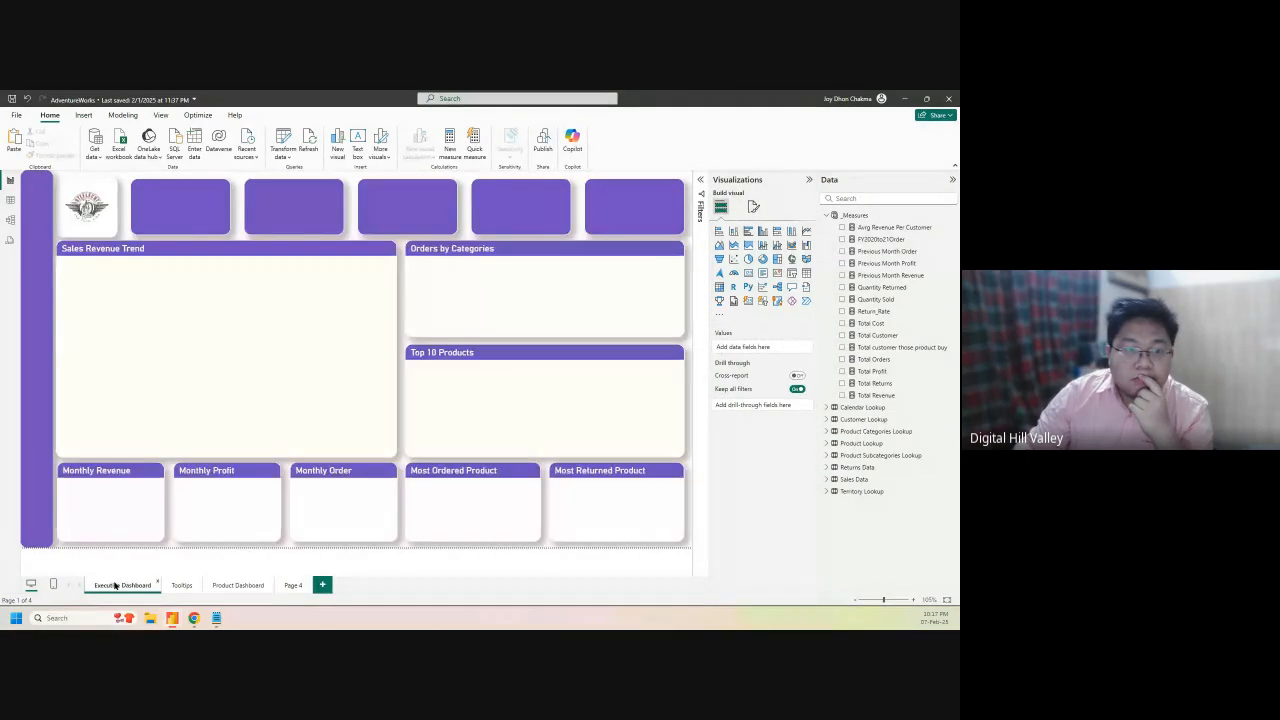
{"action": "left_click", "coordinate": [233, 588]}
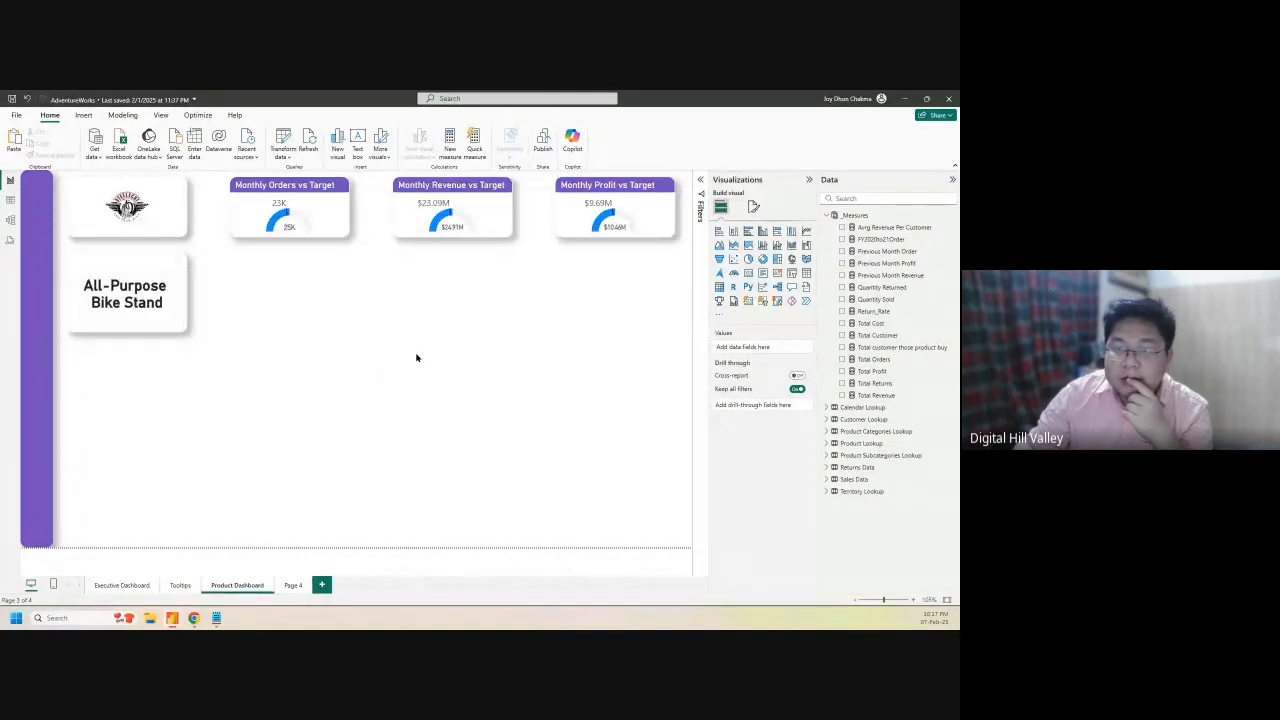
Add an area chart beside the product name card, stretching to the Monthly Profit gauge's outer edge, and reduce its height
{"action": "left_click", "coordinate": [719, 244]}
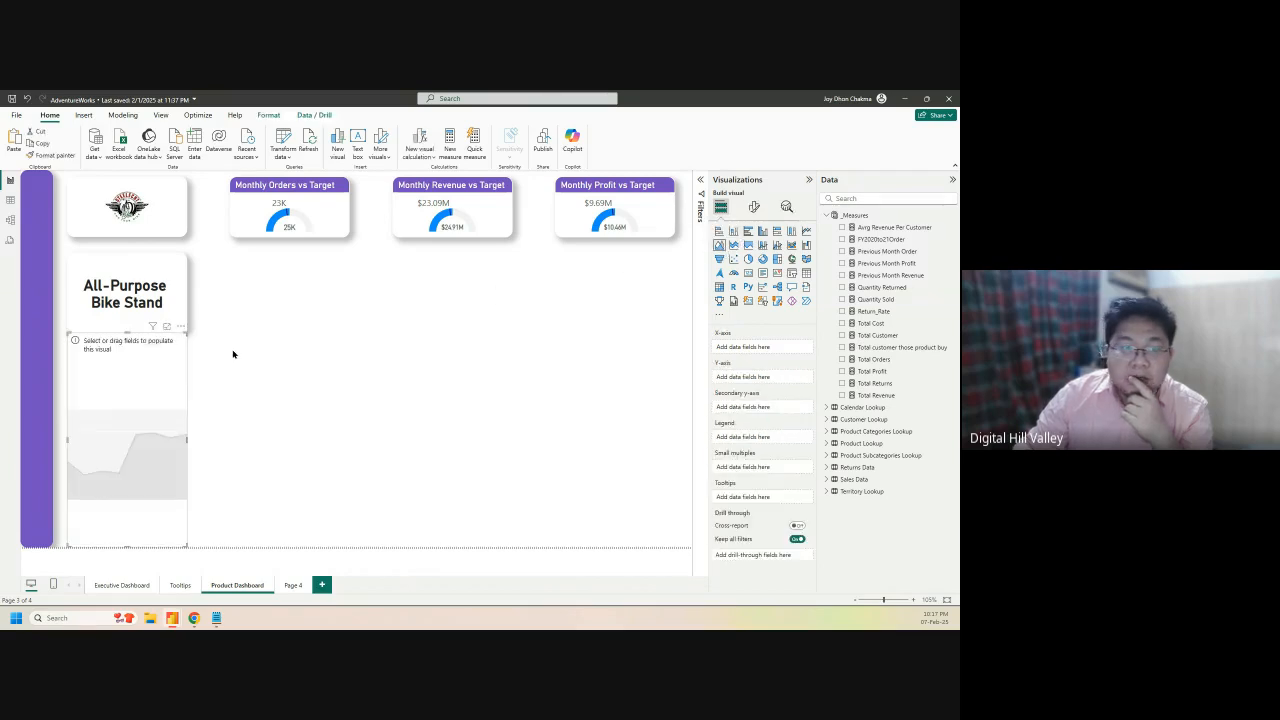
{"action": "left_click_drag", "start_coordinate": [122, 404], "coordinate": [674, 368]}
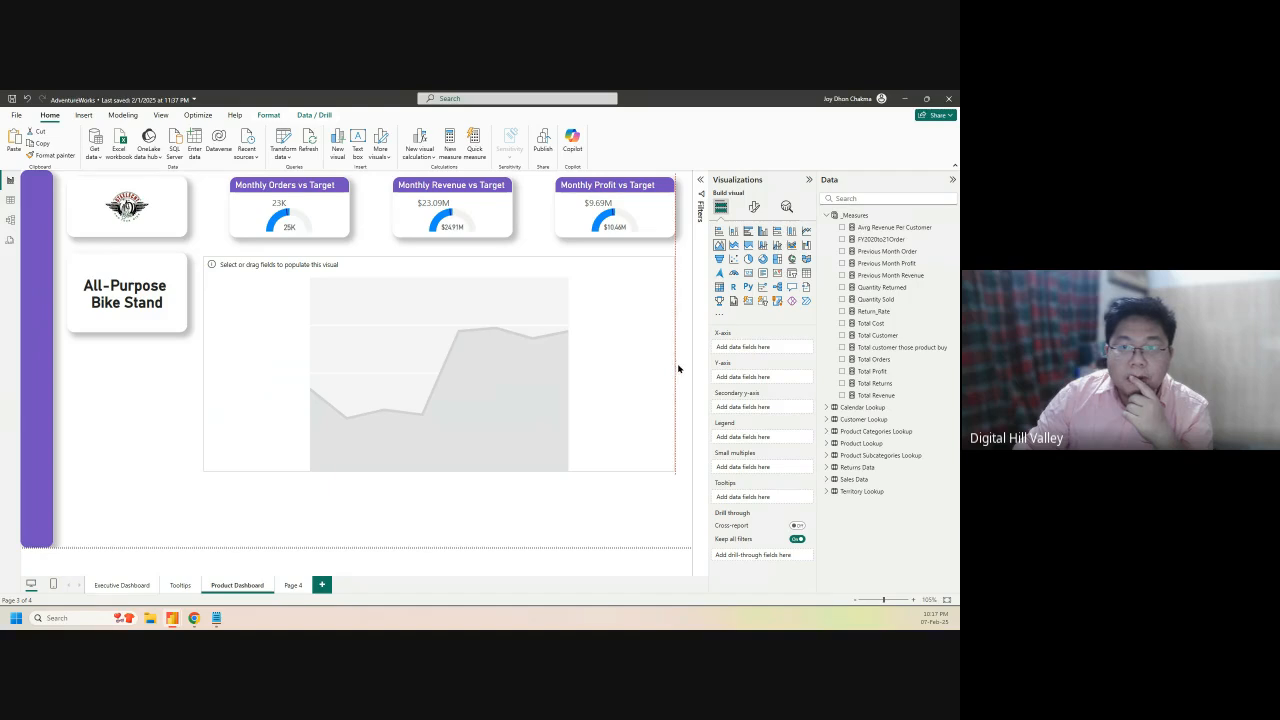
{"action": "left_click_drag", "start_coordinate": [440, 471], "coordinate": [445, 400]}
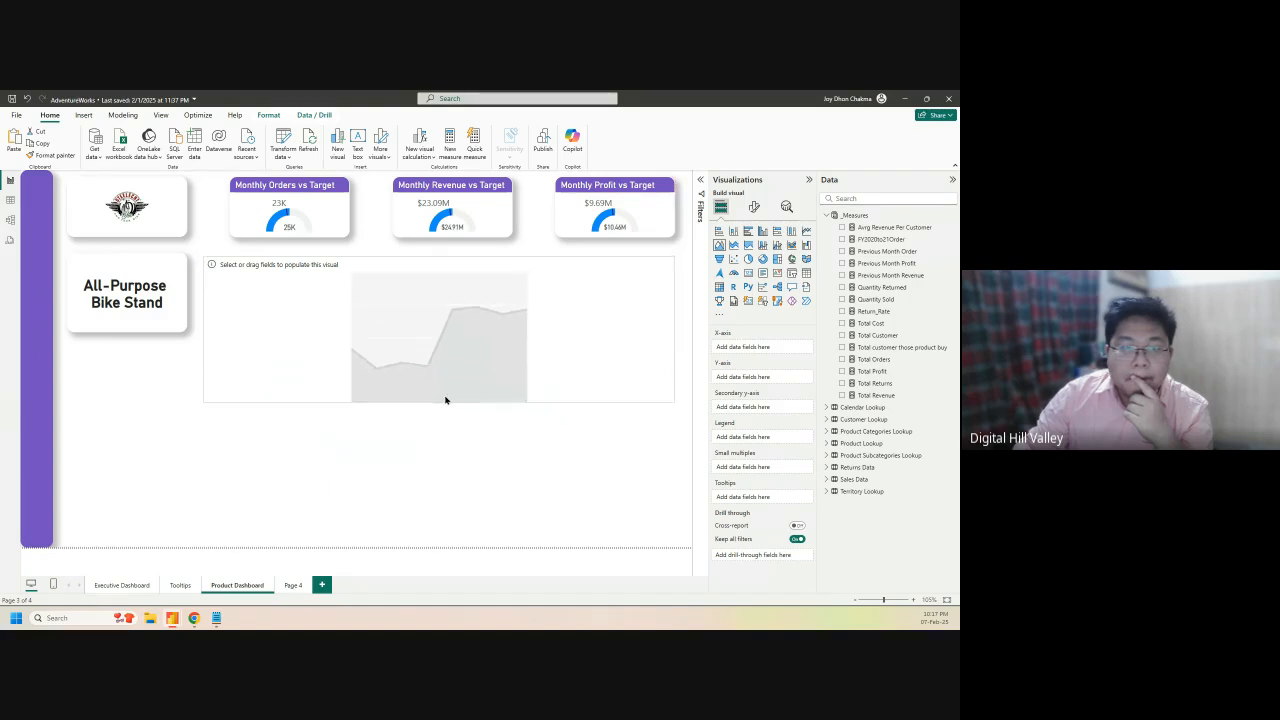
Line up the Monthly Orders gauge with the area chart's left edge and distribute the three gauges horizontally
{"action": "left_click", "coordinate": [285, 190]}
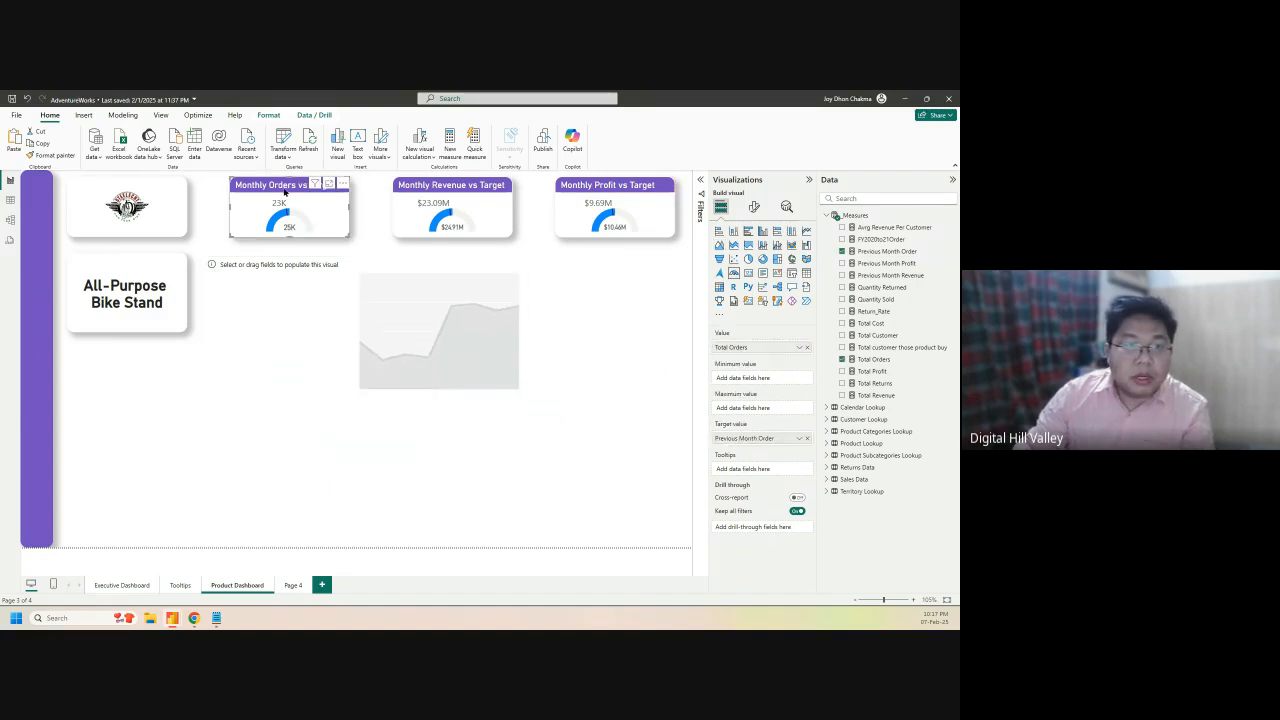
{"action": "left_click_drag", "start_coordinate": [284, 190], "coordinate": [258, 190]}
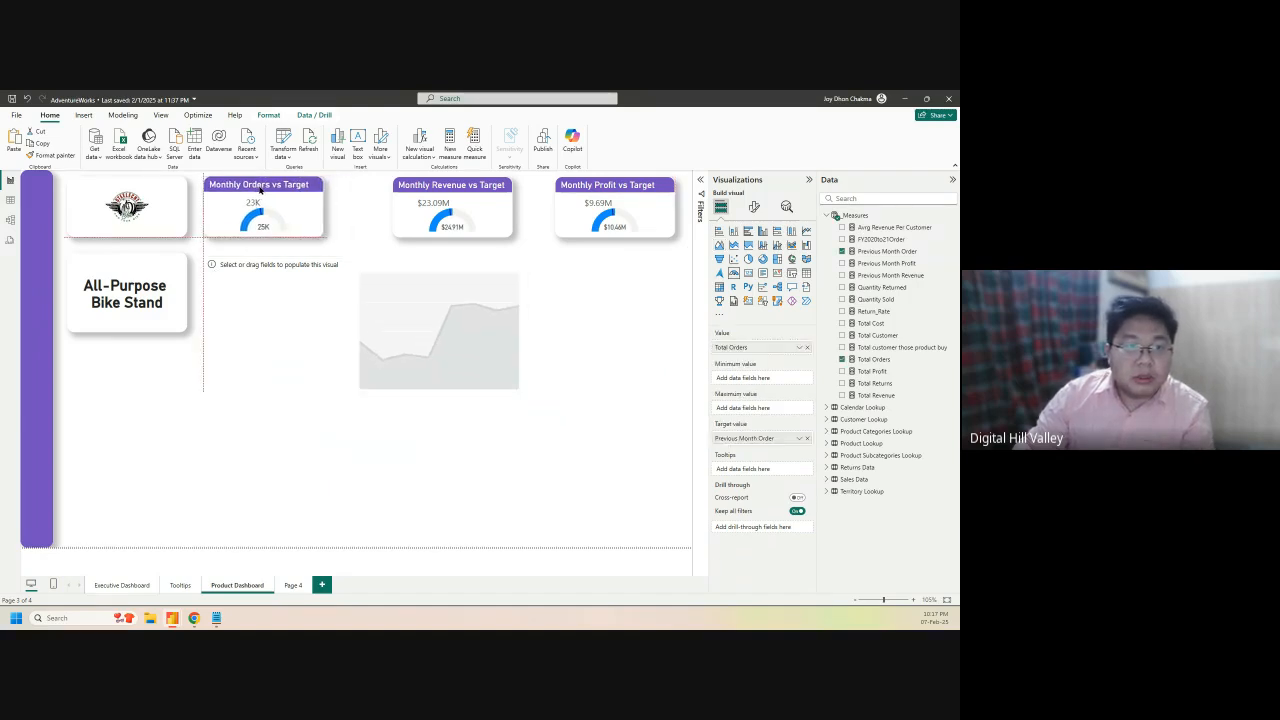
{"action": "left_click", "coordinate": [433, 189], "text": "ctrl"}
{"action": "left_click", "coordinate": [620, 205], "text": "ctrl"}
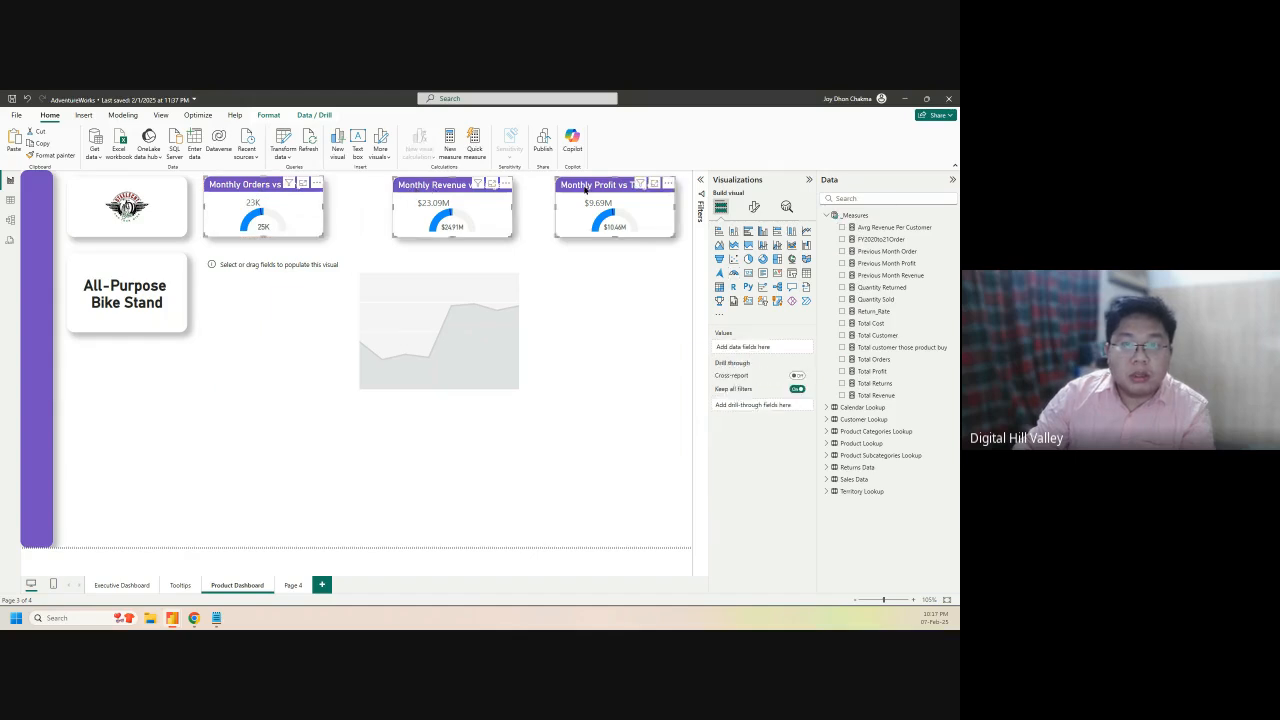
{"action": "left_click", "coordinate": [268, 115]}
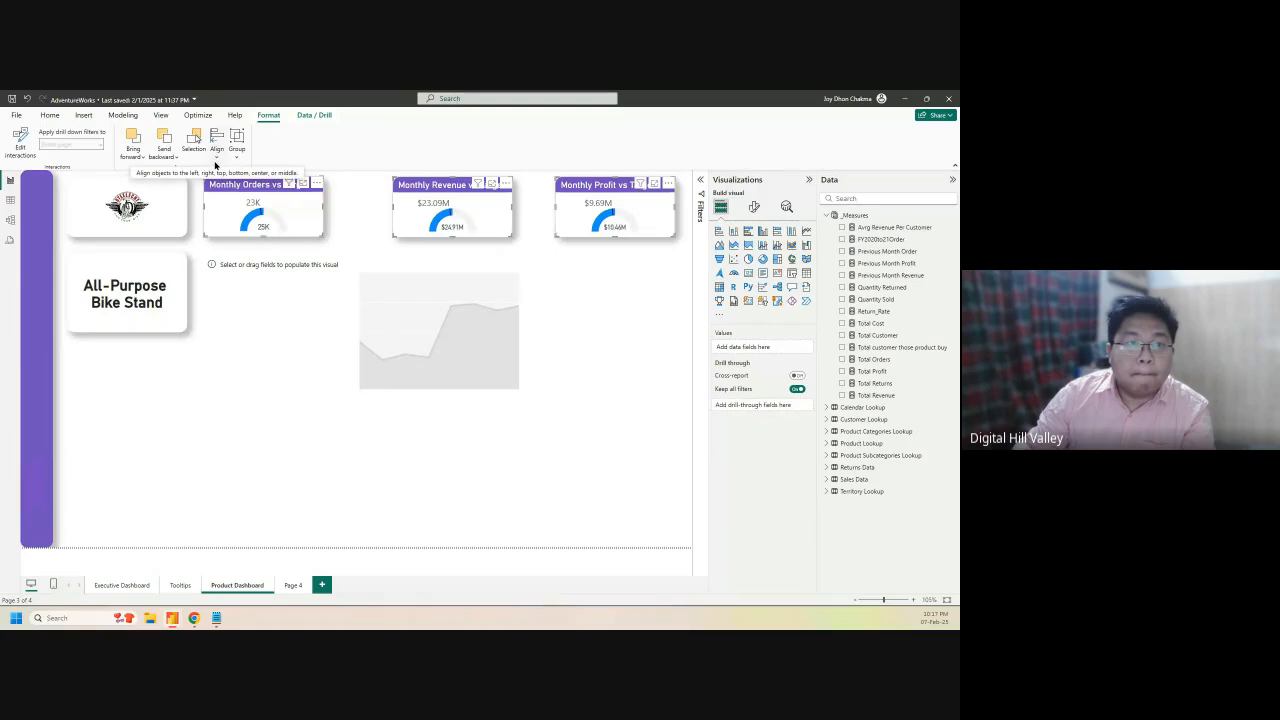
{"action": "left_click", "coordinate": [216, 145]}
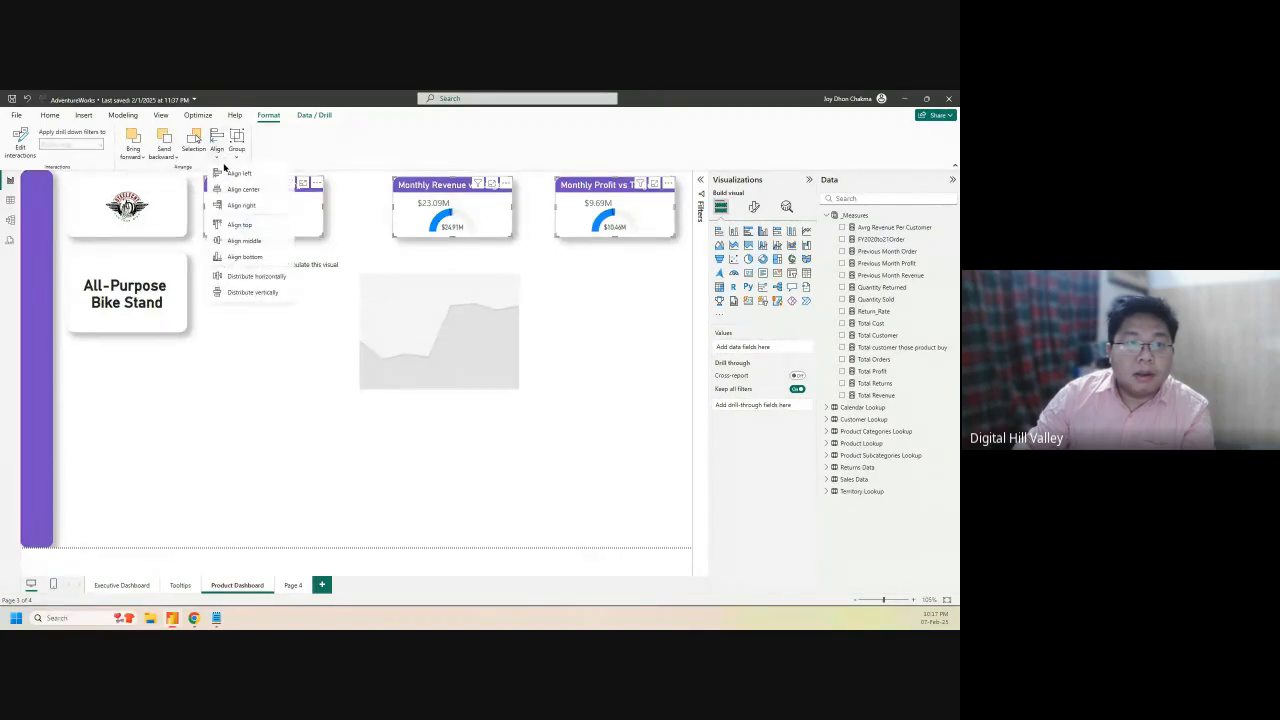
{"action": "left_click", "coordinate": [234, 276]}
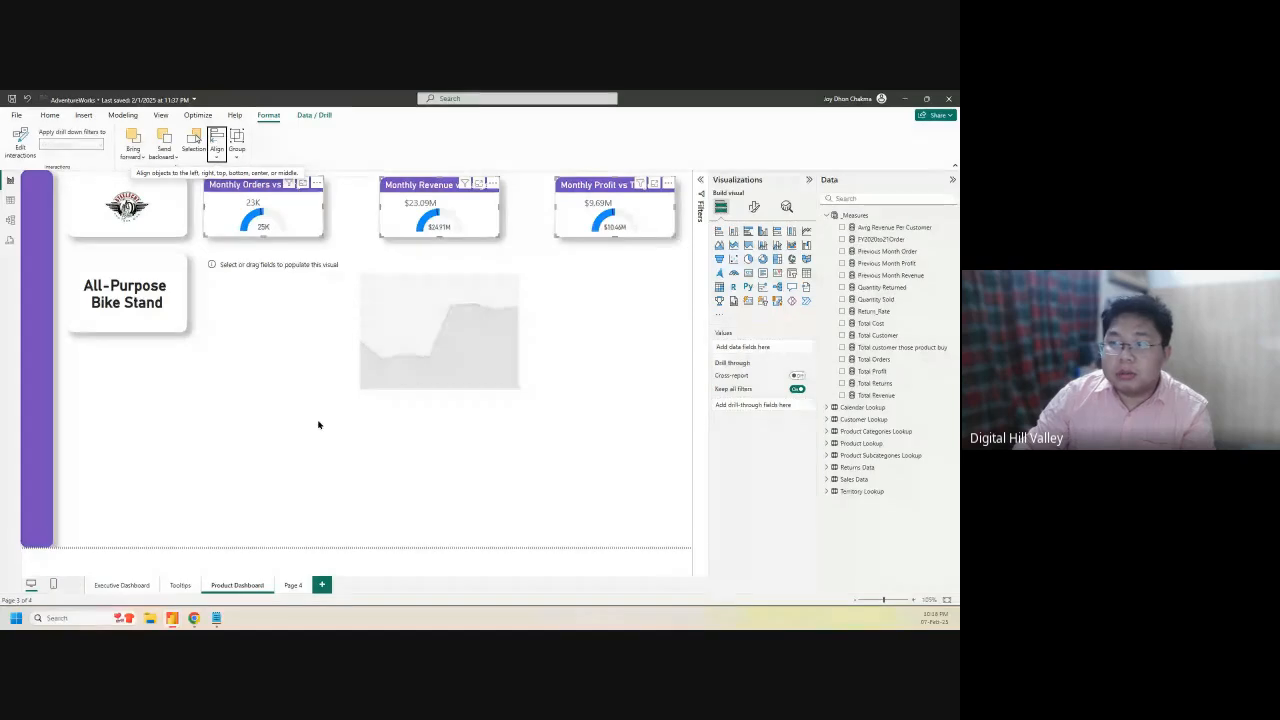
{"action": "left_click", "coordinate": [74, 478]}
Plot Total Profit on the area chart's Y-axis against the Calendar Lookup table's Date Hierarchy on the X-axis
{"action": "left_click", "coordinate": [268, 337]}
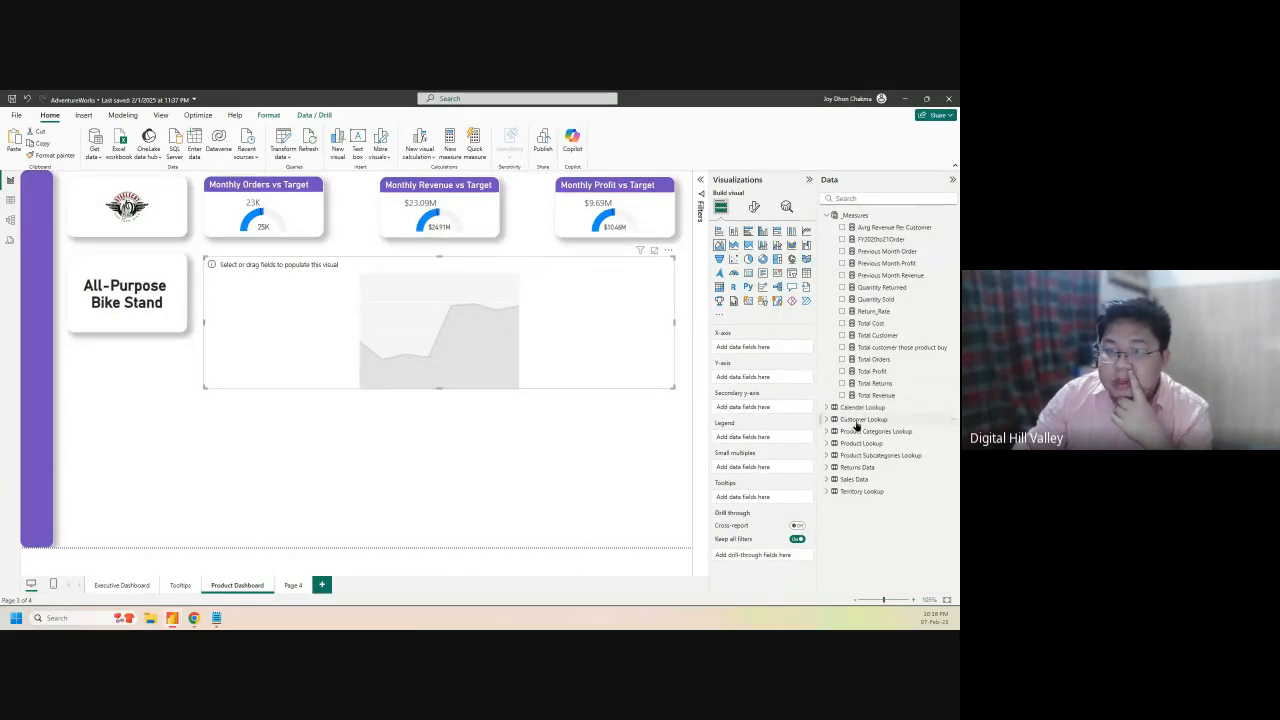
{"action": "left_click", "coordinate": [827, 409]}
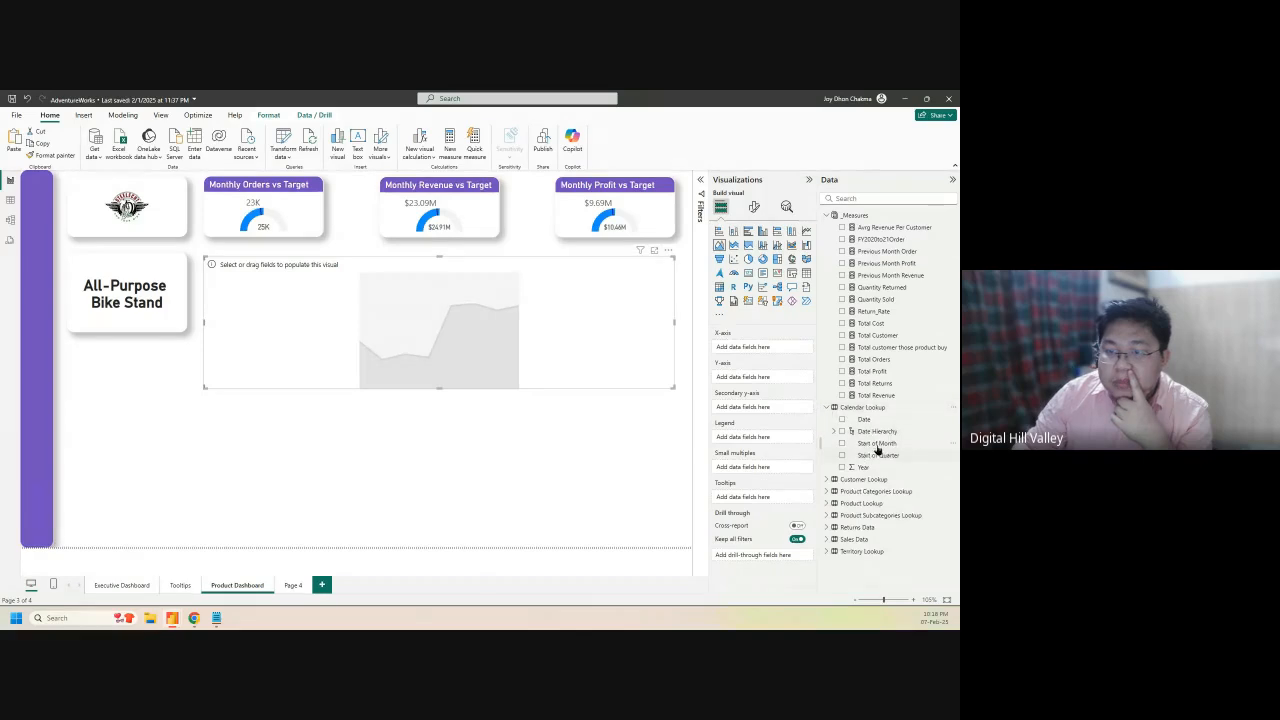
{"action": "left_click_drag", "start_coordinate": [877, 433], "coordinate": [780, 354]}
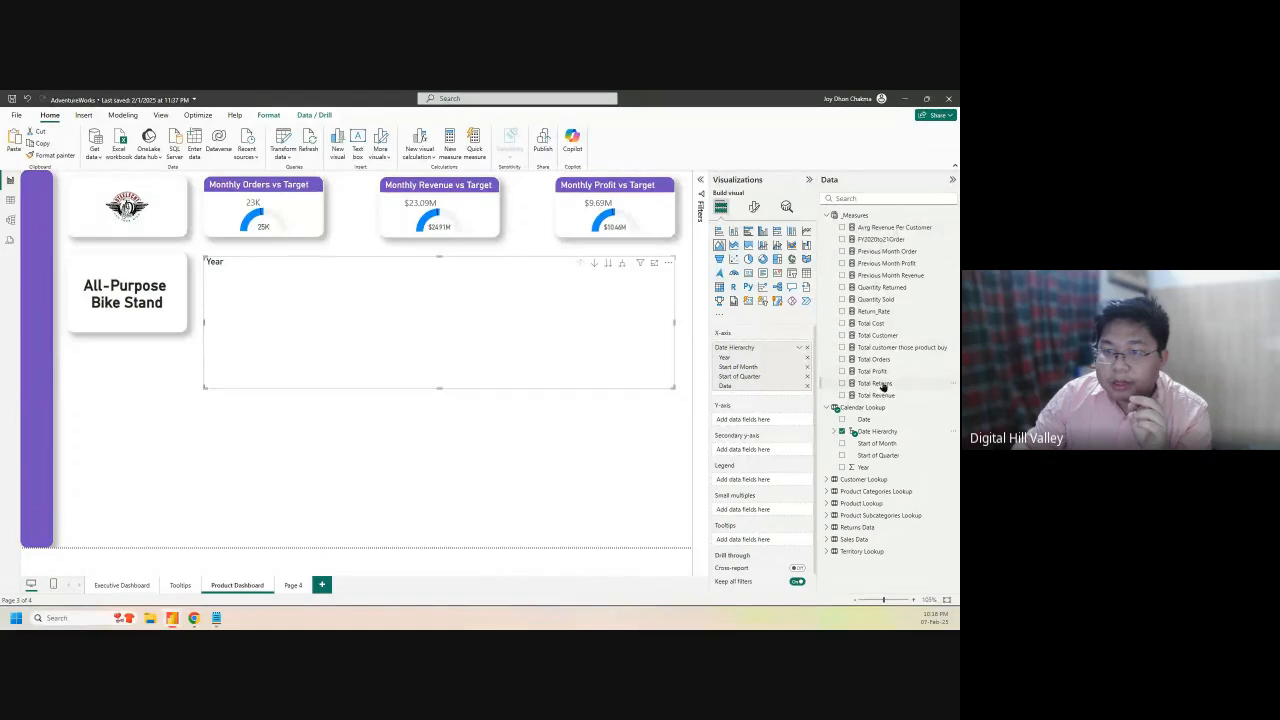
{"action": "left_click_drag", "start_coordinate": [885, 375], "coordinate": [757, 428]}
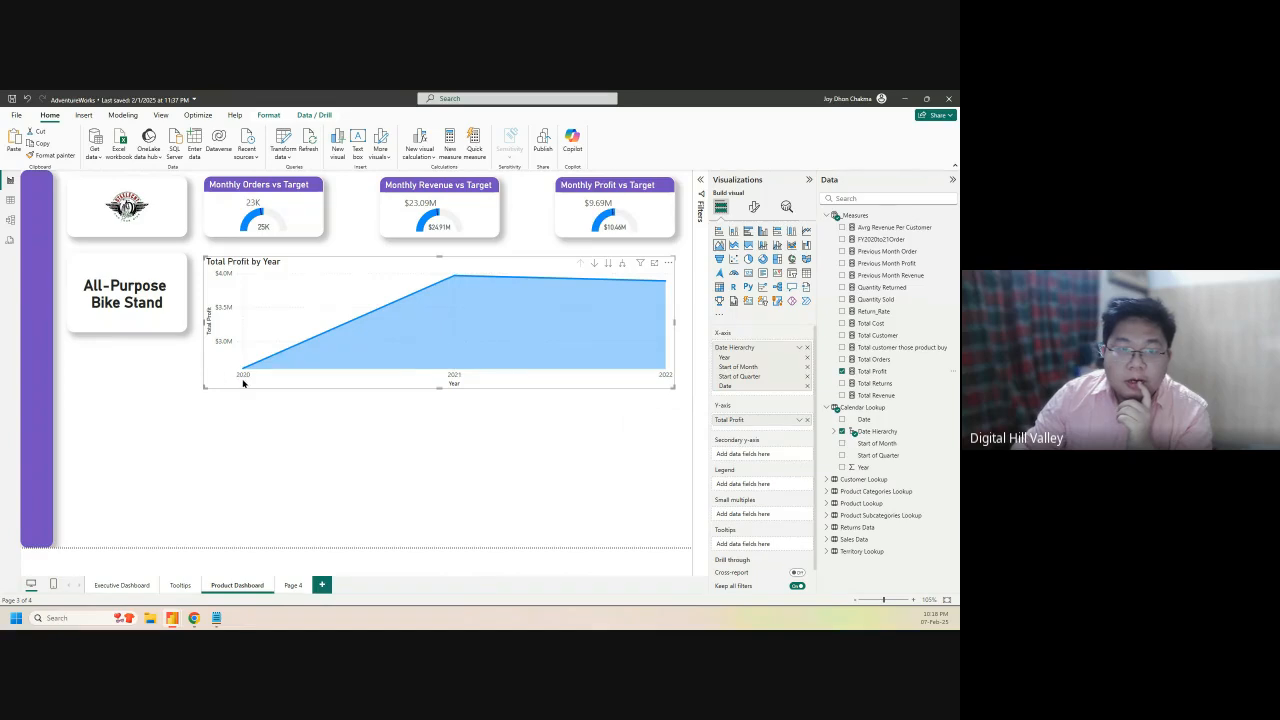
Expand the Total Profit area chart through the month and quarter levels down to the Date level of the hierarchy
{"action": "left_click", "coordinate": [619, 267]}
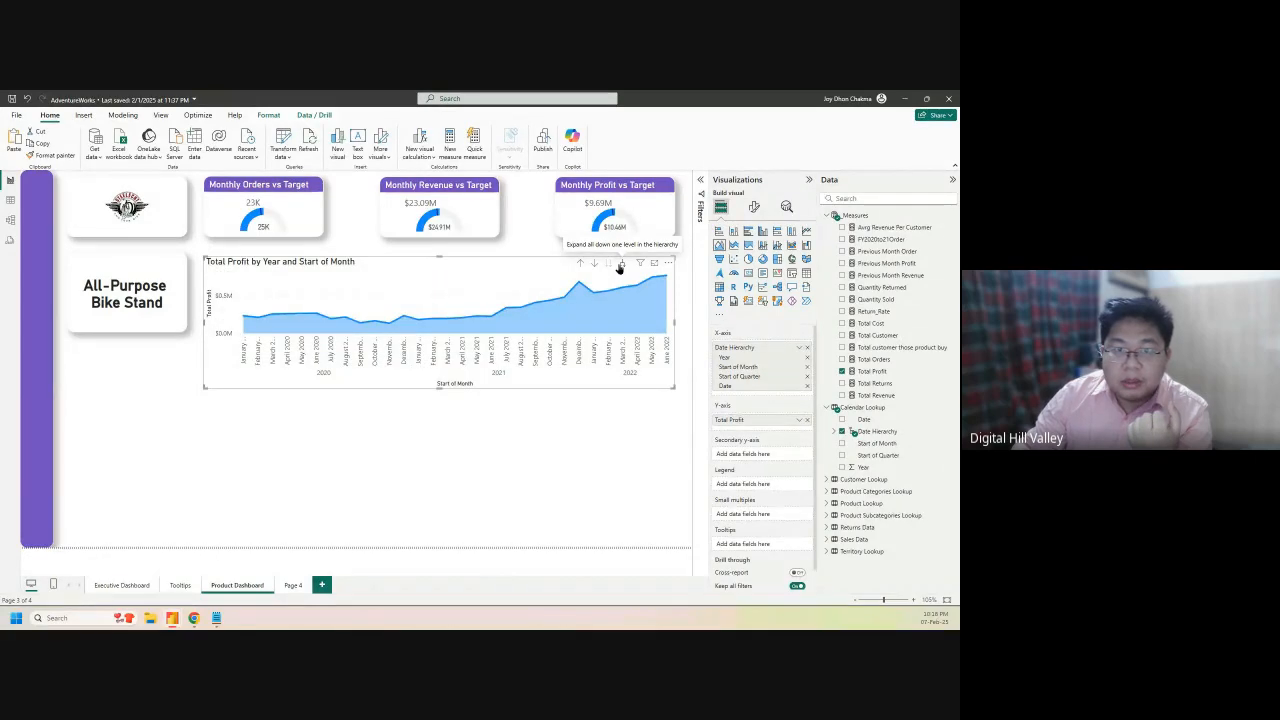
{"action": "left_click", "coordinate": [619, 267]}
{"action": "left_click", "coordinate": [619, 267]}
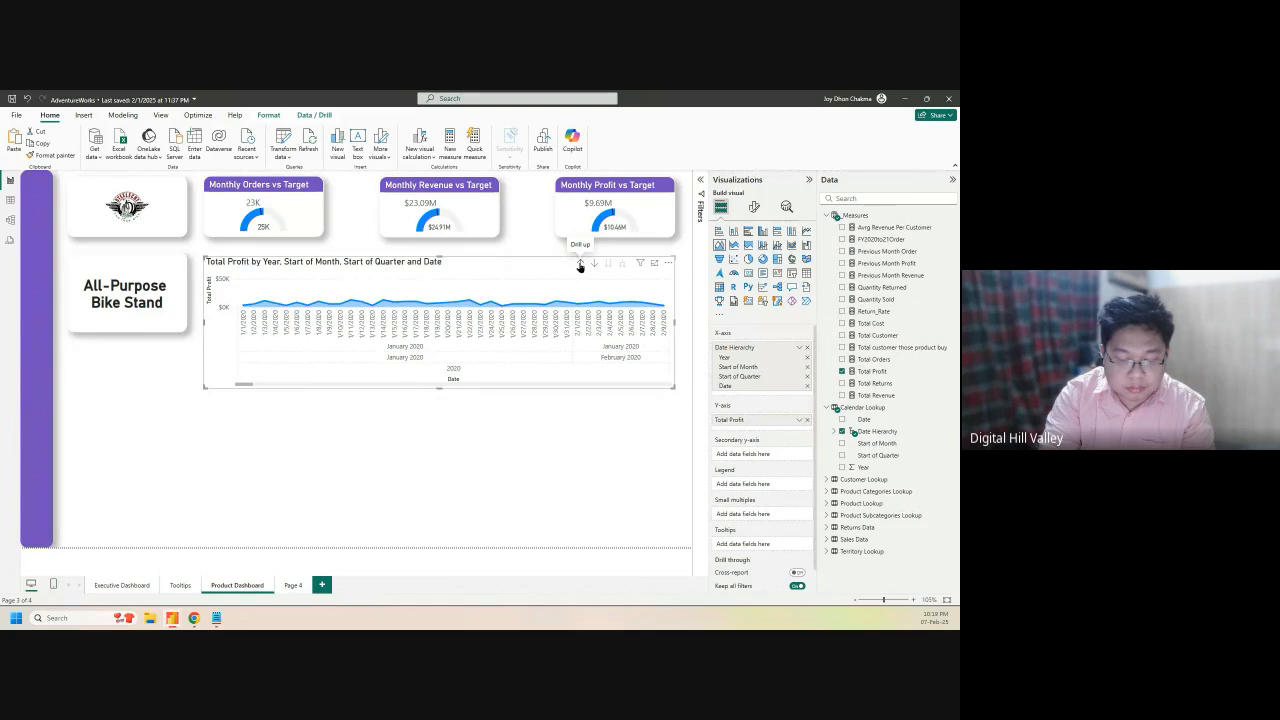
Drill the Total Profit area chart back up to Year, then move it to the Start of Month level of the hierarchy
{"action": "left_click", "coordinate": [580, 263]}
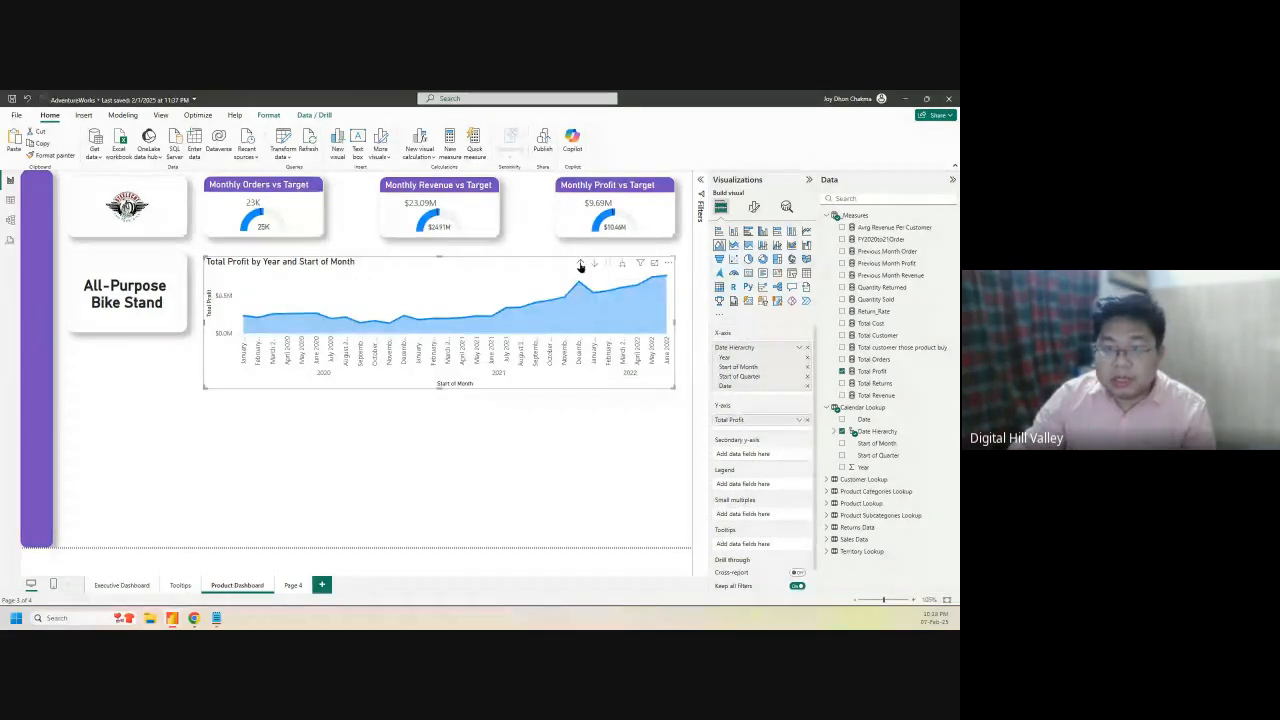
{"action": "left_click", "coordinate": [580, 264]}
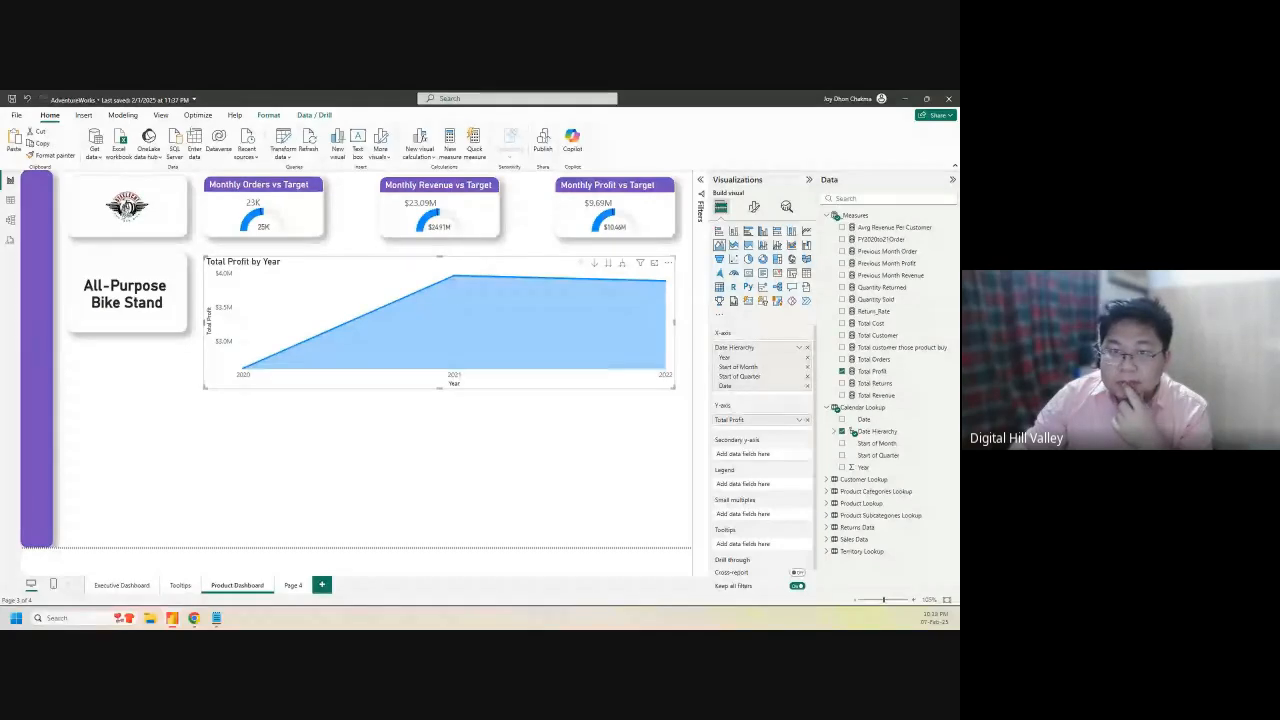
{"action": "left_click", "coordinate": [595, 263]}
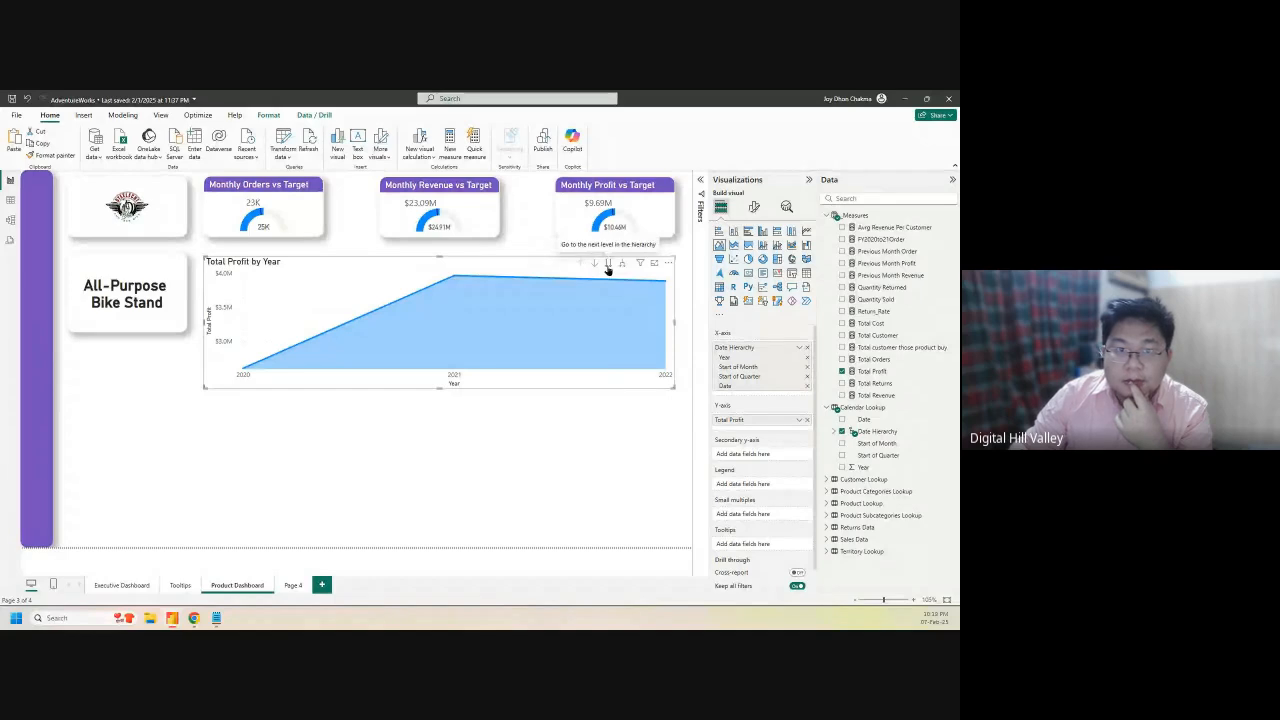
{"action": "left_click", "coordinate": [607, 264]}
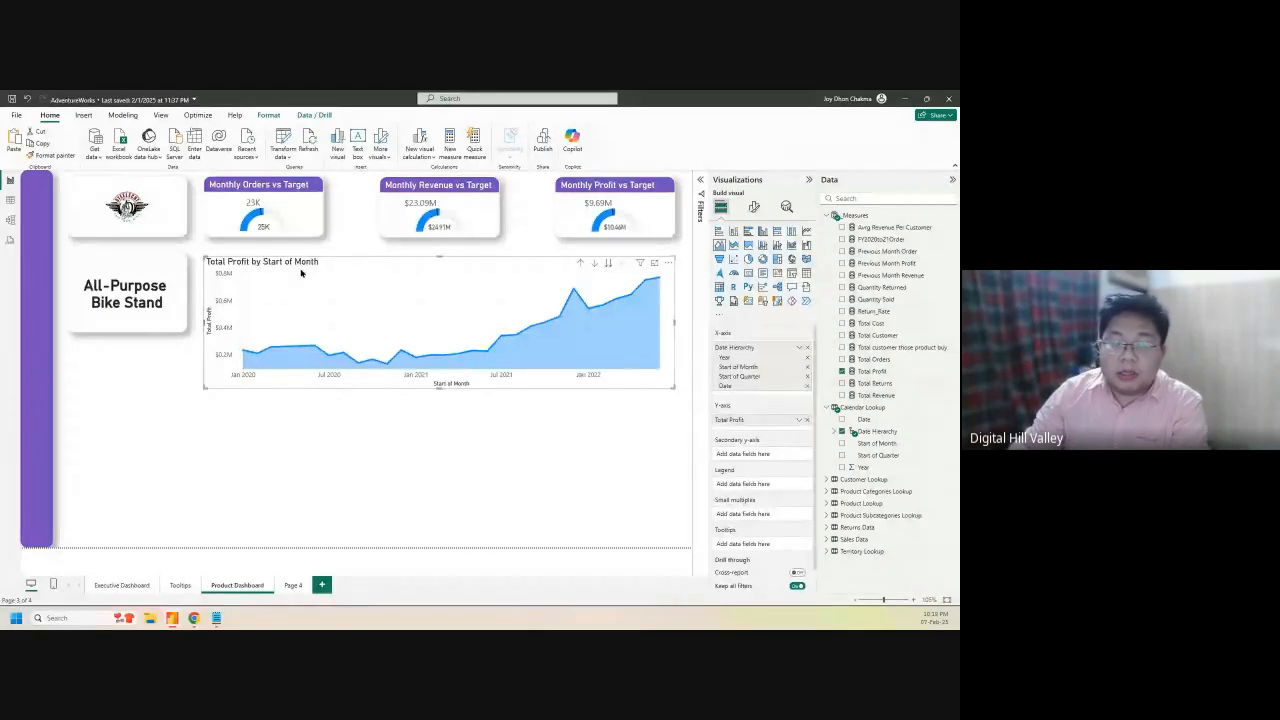
Change the area chart's title text to "Product Profit trends by Months"
{"action": "left_click", "coordinate": [754, 207]}
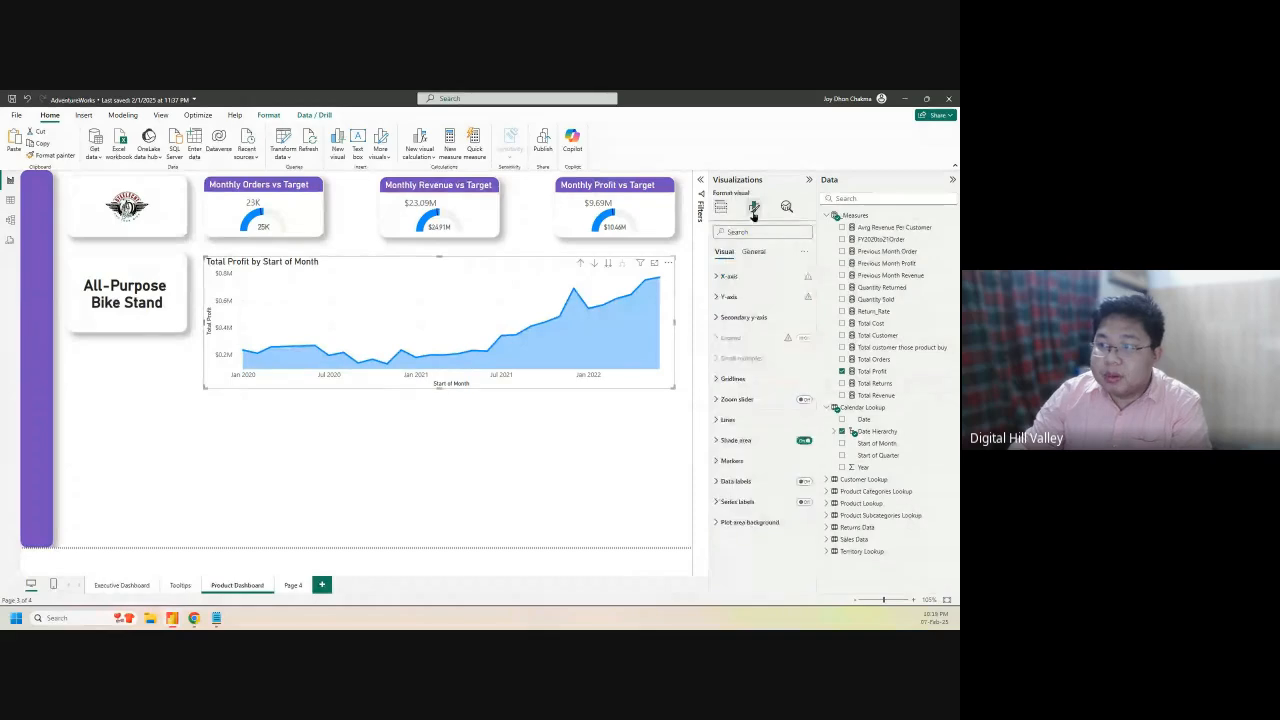
{"action": "left_click", "coordinate": [753, 251]}
{"action": "left_click", "coordinate": [728, 296]}
{"action": "triple_click", "coordinate": [737, 345]}
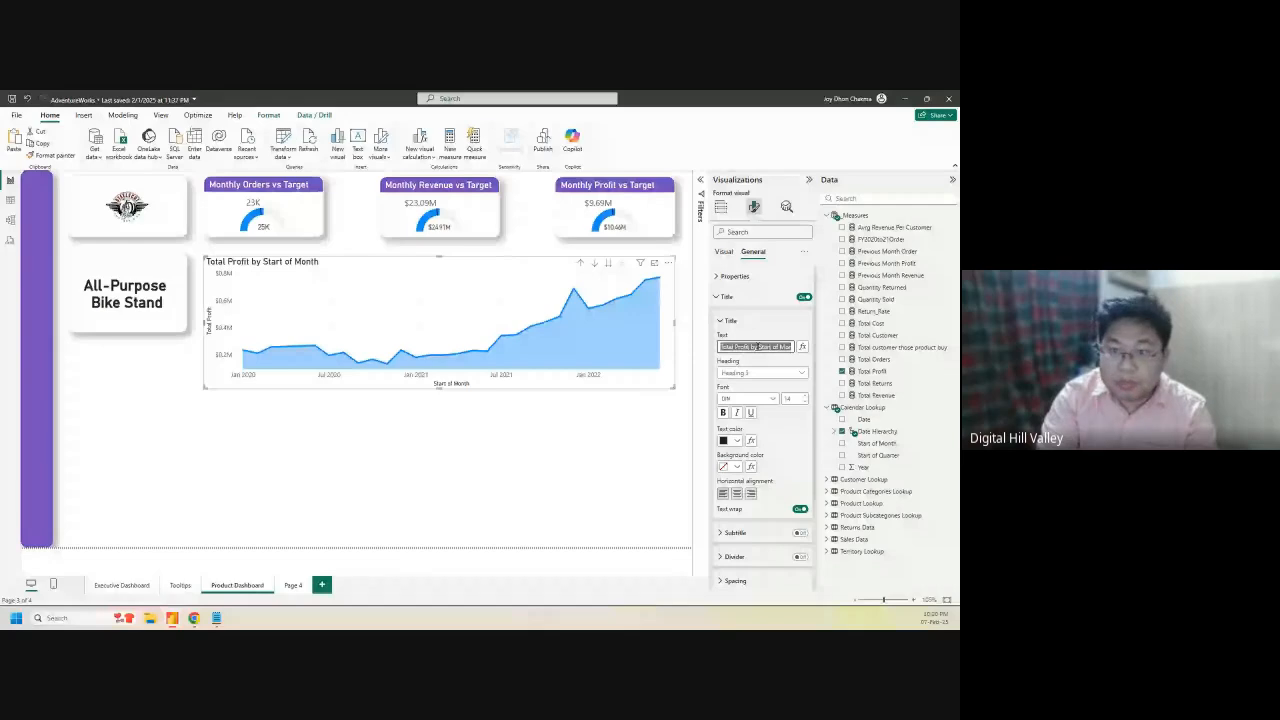
{"action": "type", "text": "Pr"}
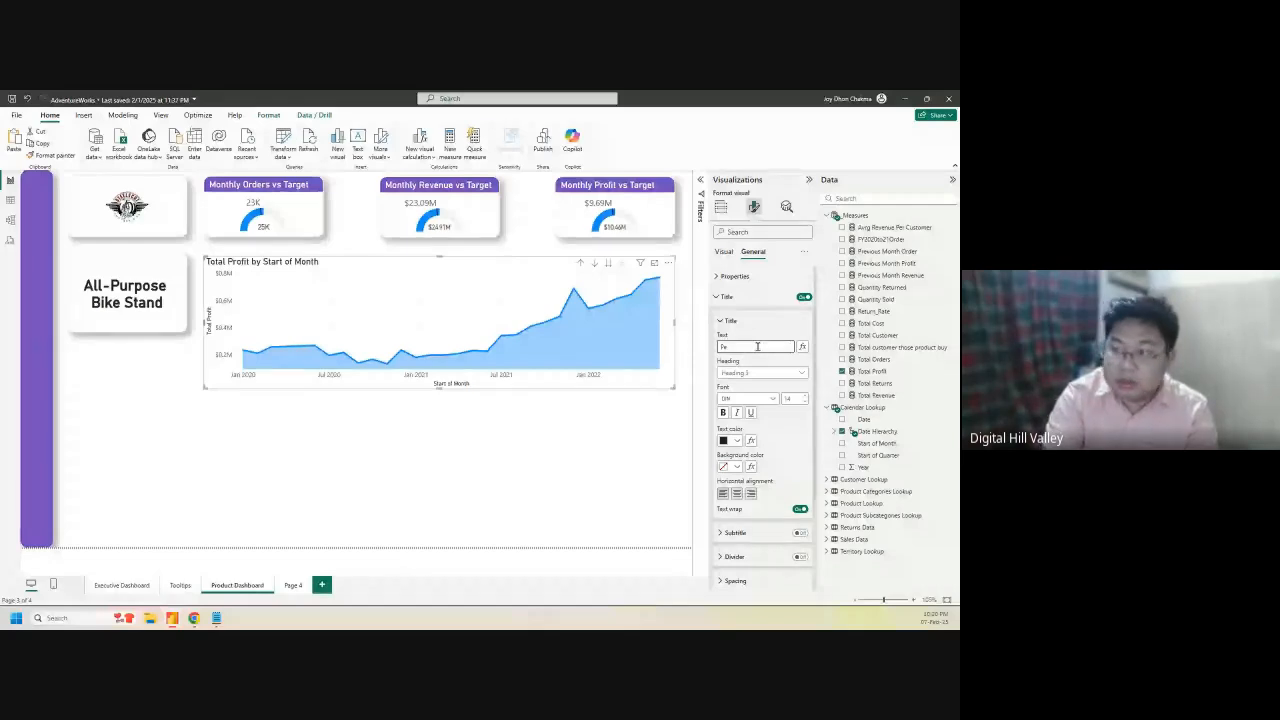
{"action": "type", "text": "oduc"}
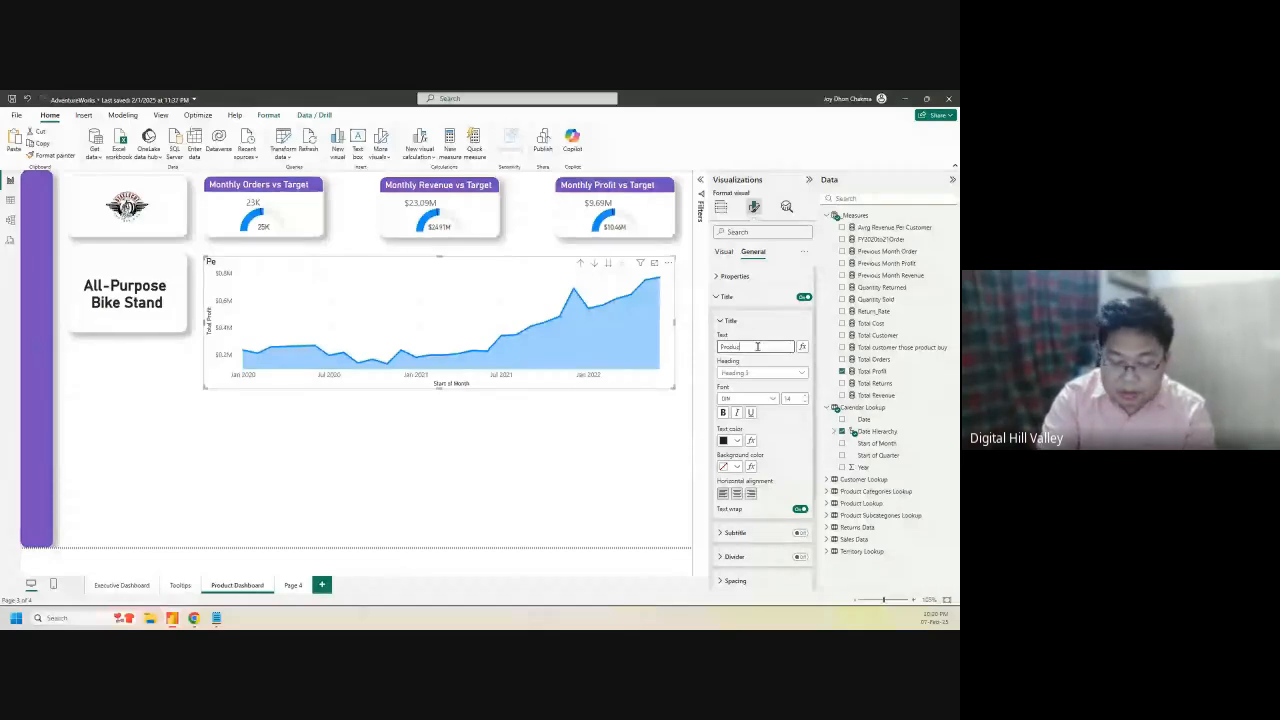
{"action": "type", "text": "t Profit"}
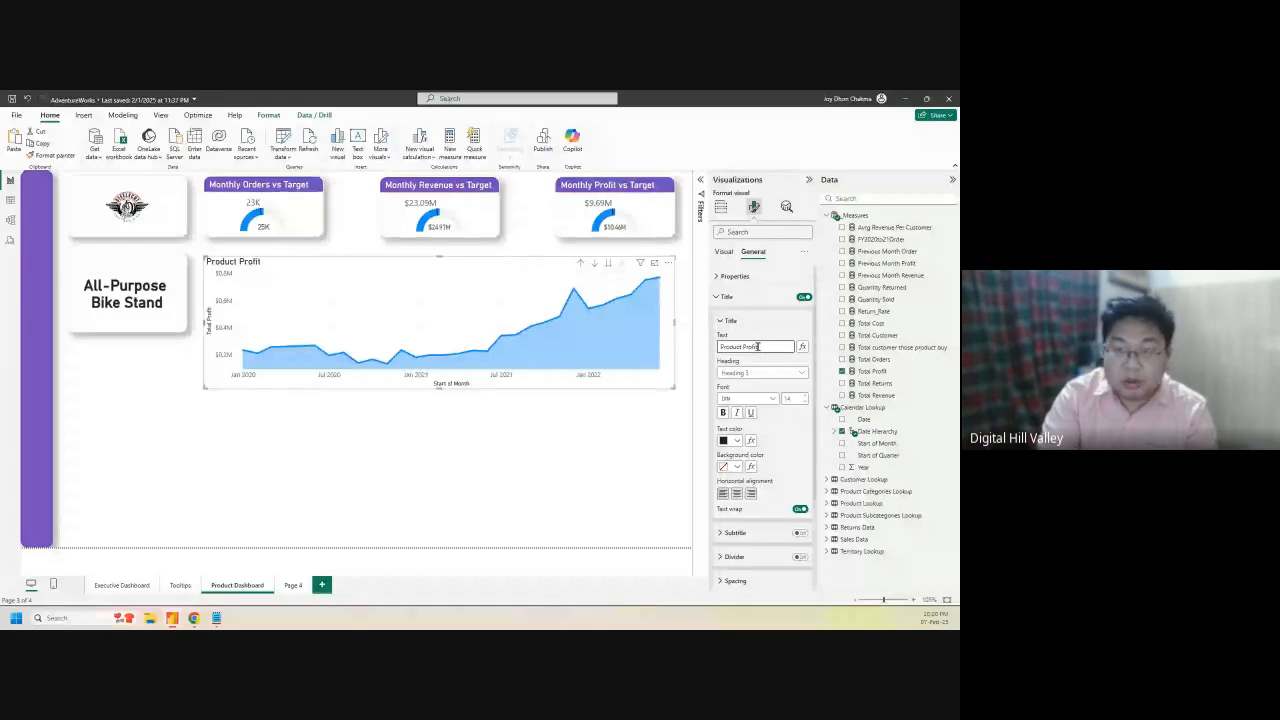
{"action": "type", "text": " trends"}
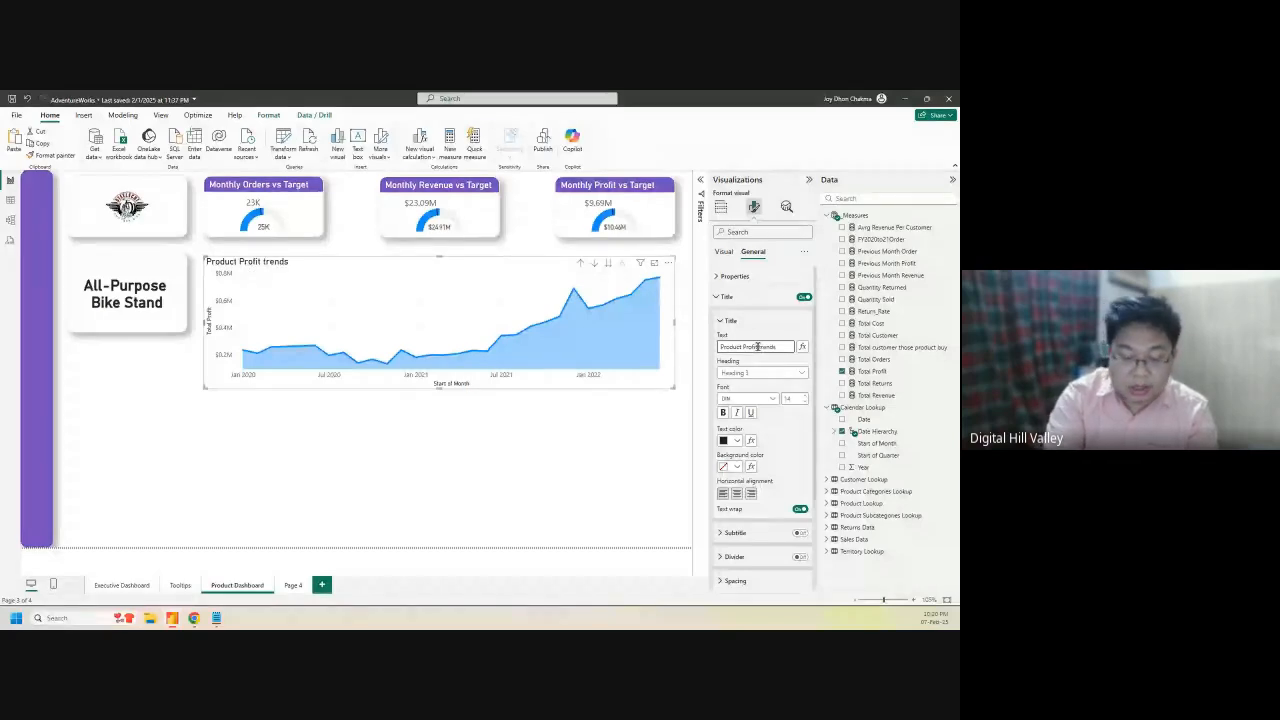
{"action": "type", "text": " by"}
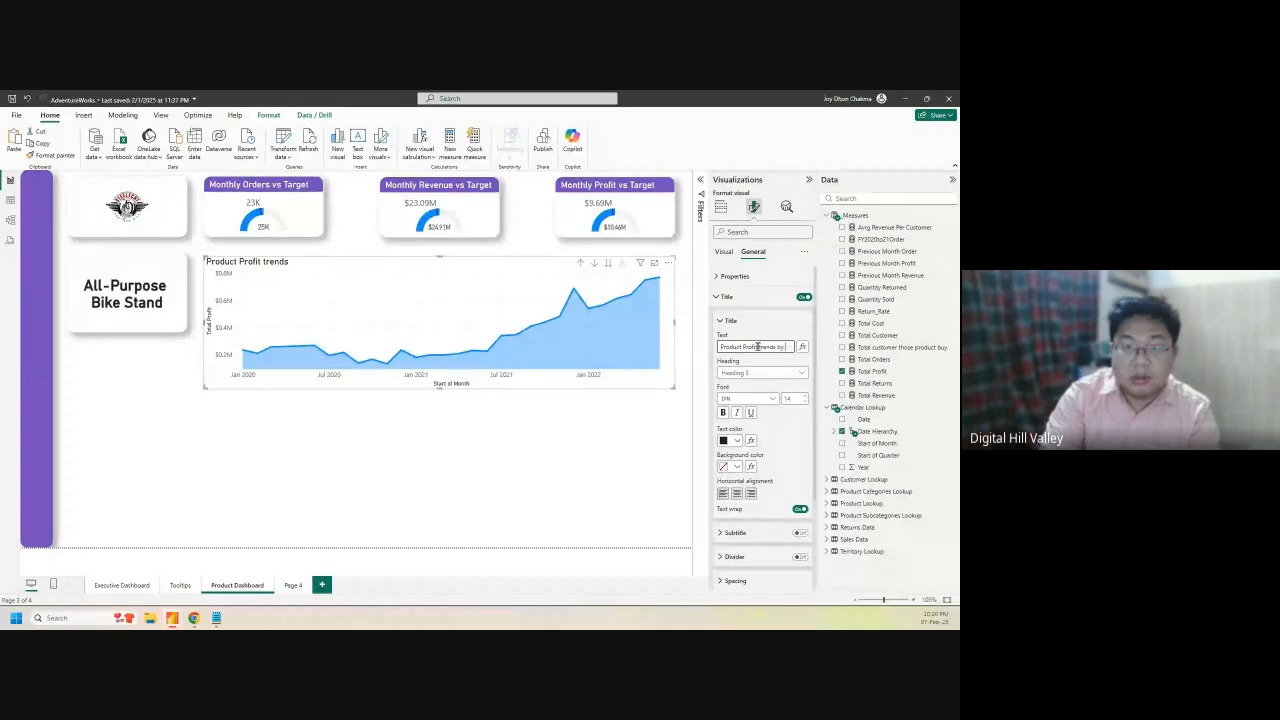
{"action": "type", "text": " Months"}
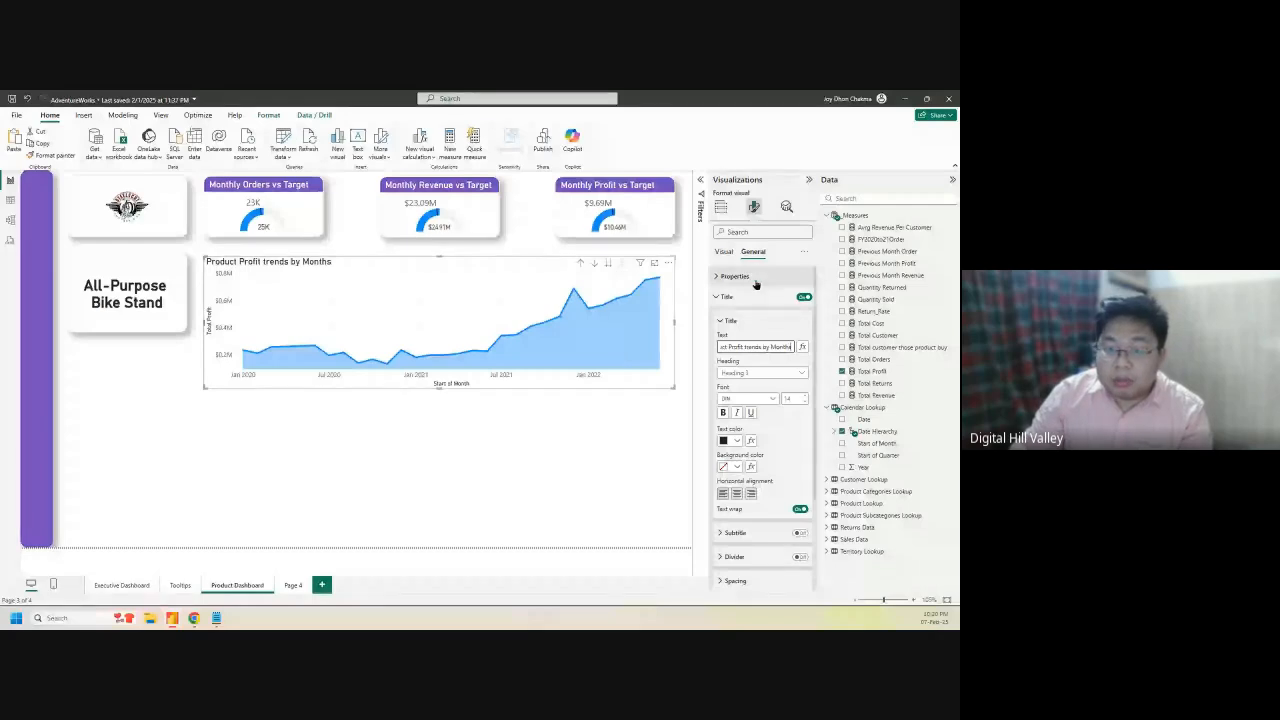
Give the area chart's title a purple #744EC2 background and white text
{"action": "left_click", "coordinate": [736, 466]}
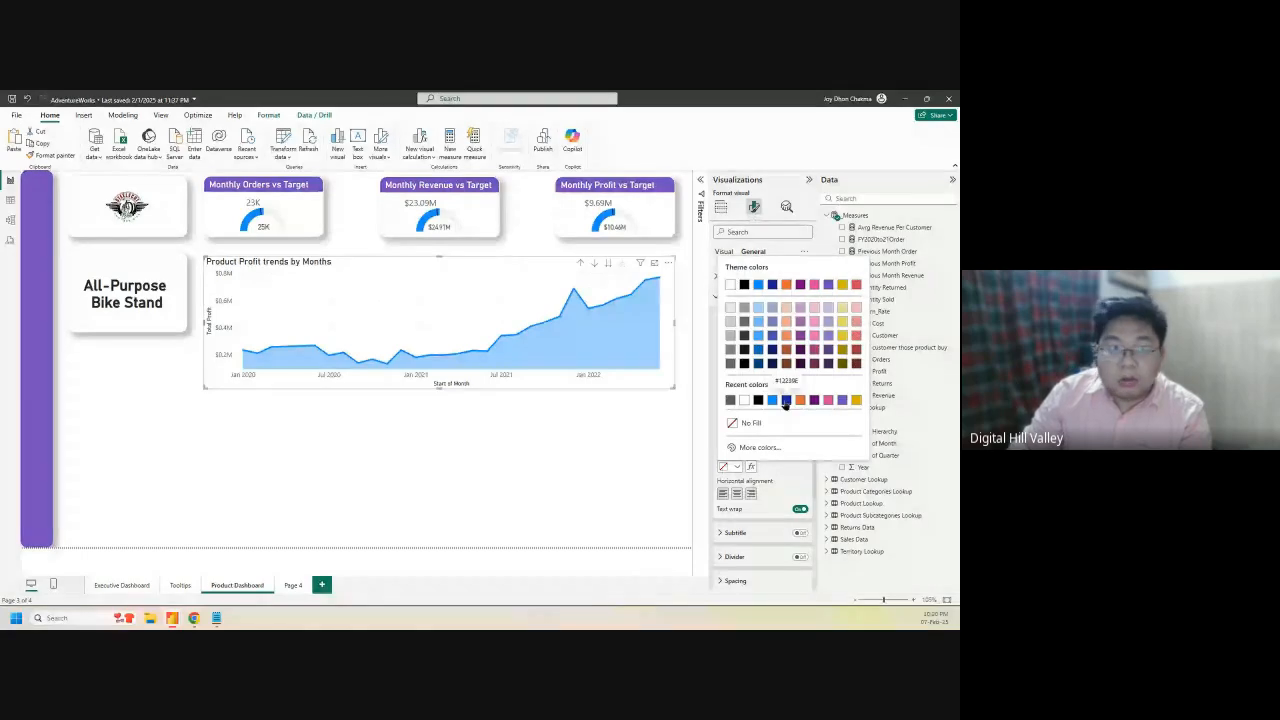
{"action": "left_click", "coordinate": [785, 401]}
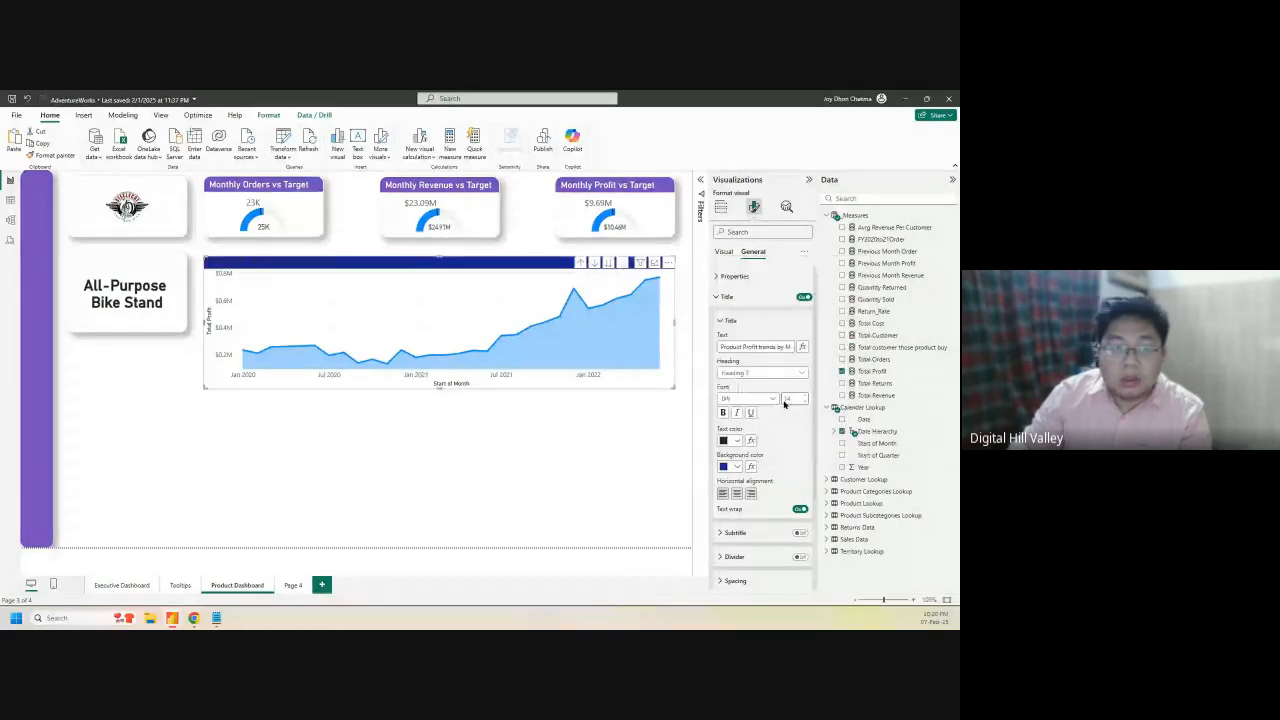
{"action": "left_click", "coordinate": [735, 470]}
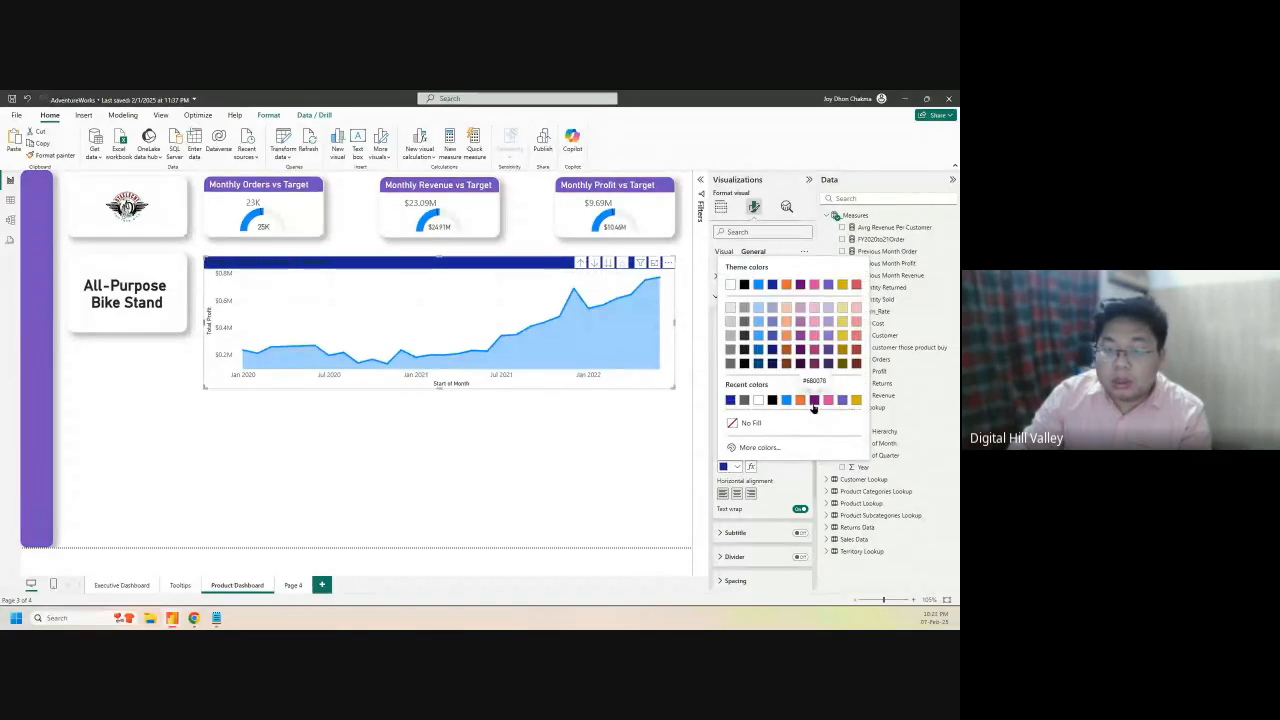
{"action": "left_click", "coordinate": [813, 402]}
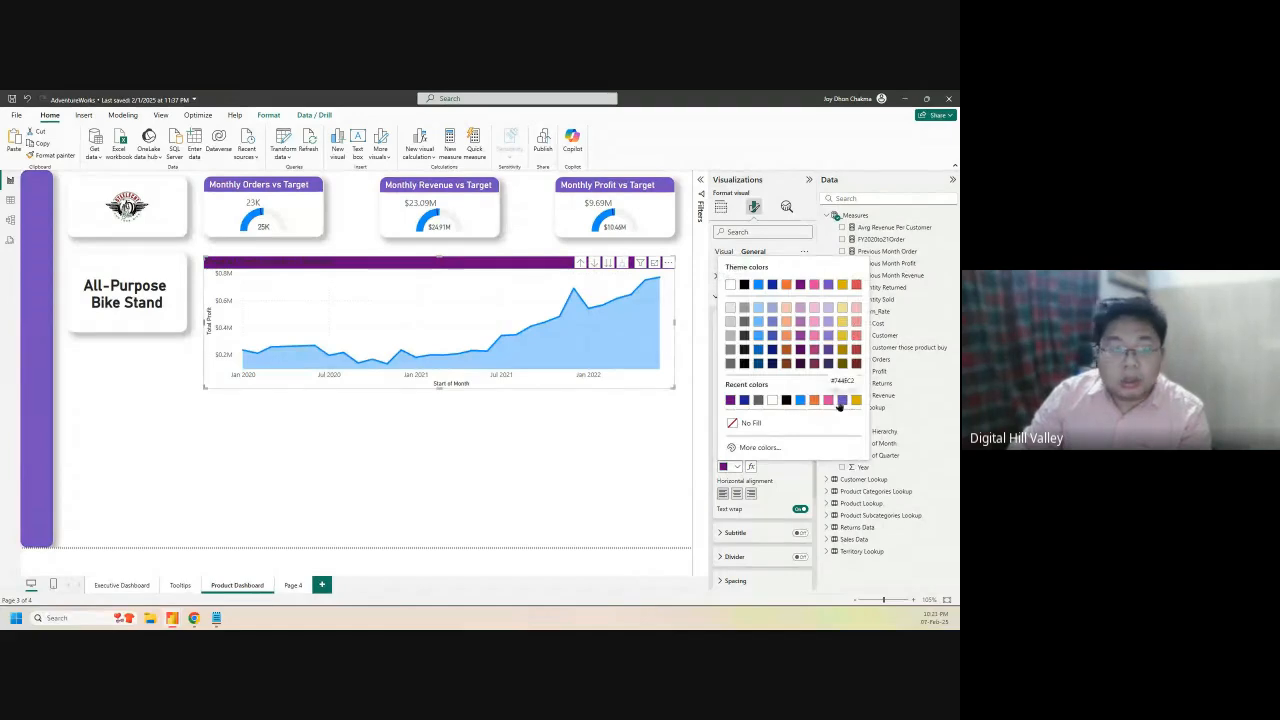
{"action": "left_click", "coordinate": [841, 402]}
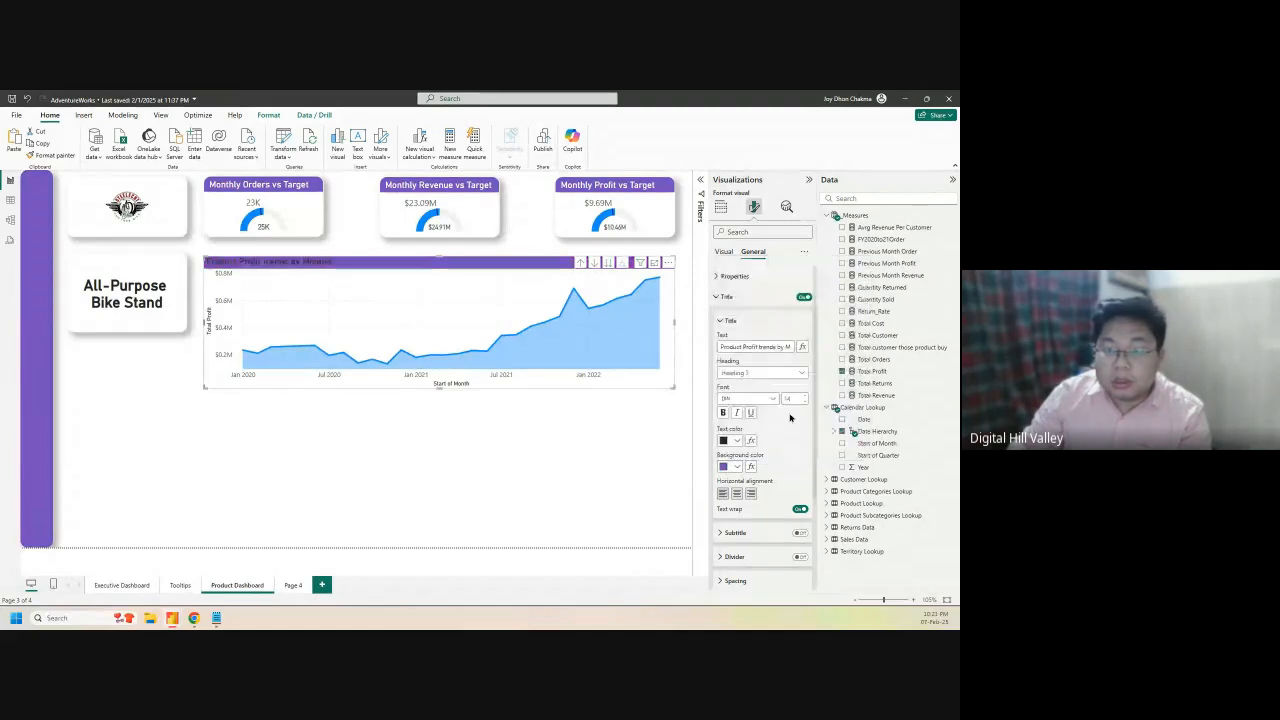
{"action": "left_click", "coordinate": [737, 440]}
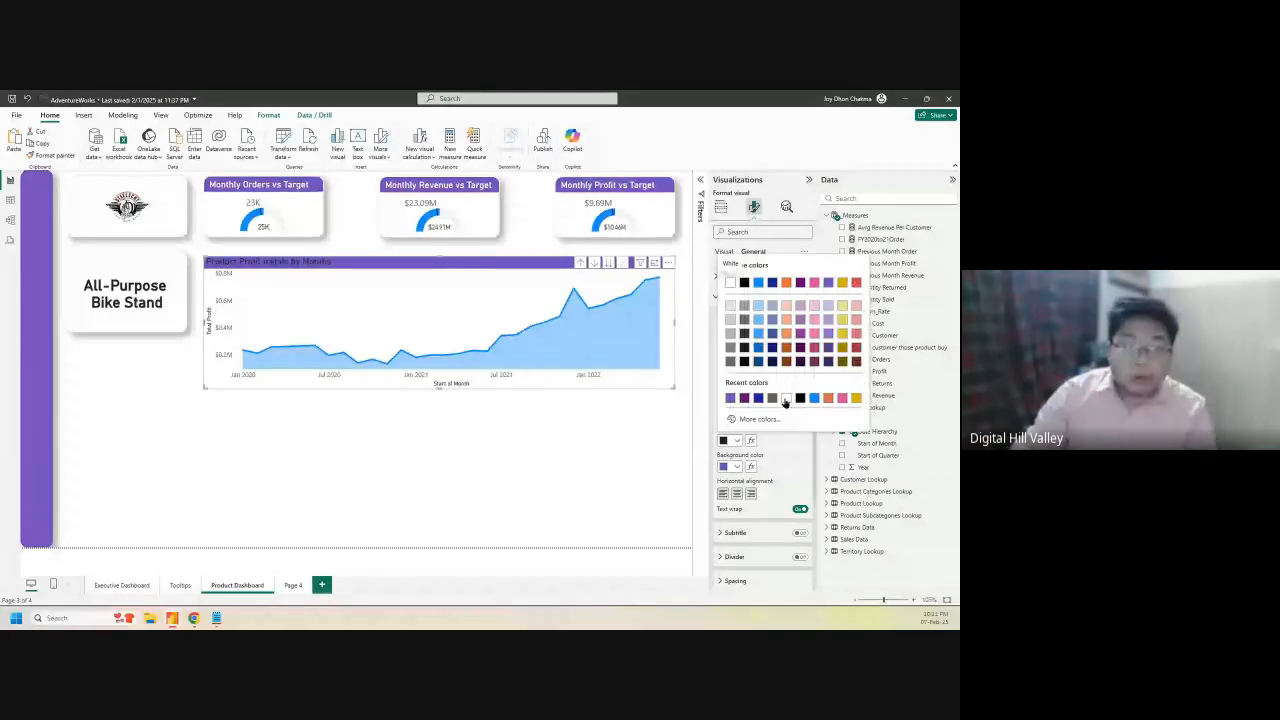
{"action": "left_click", "coordinate": [785, 400]}
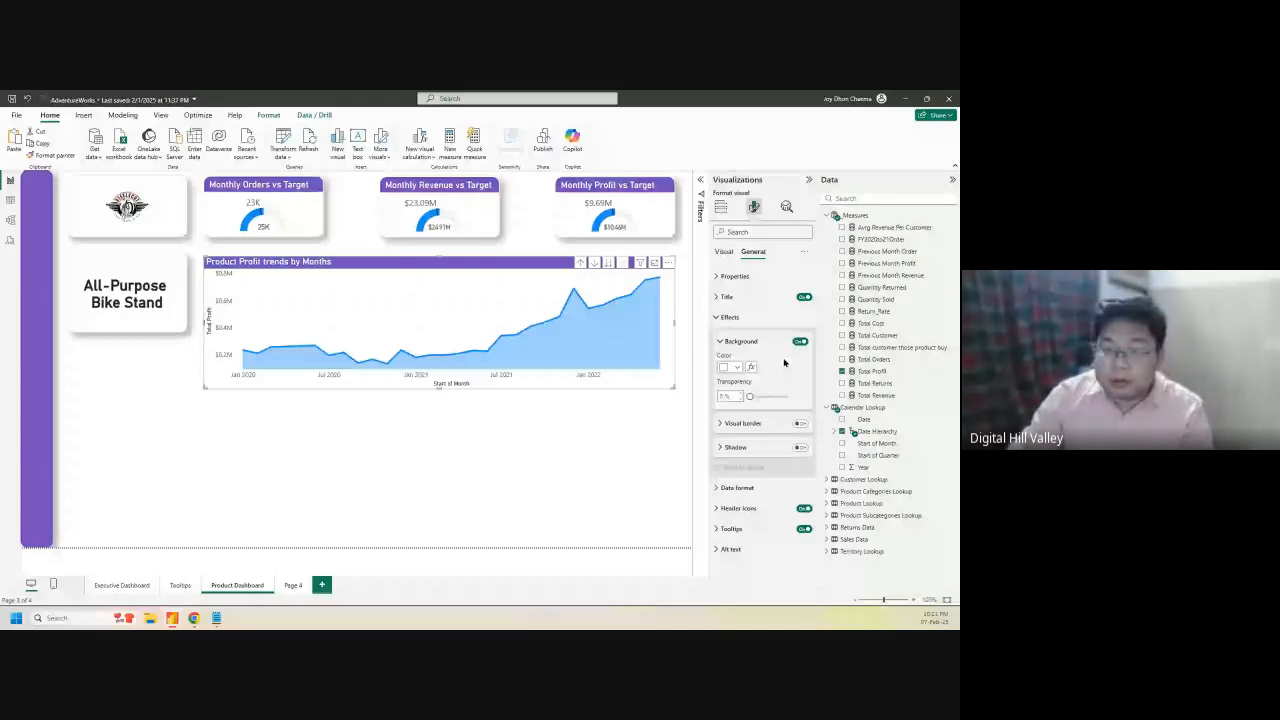
Turn on the area chart's shadow and a white visual border with 14 px rounded corners
{"action": "left_click", "coordinate": [800, 423]}
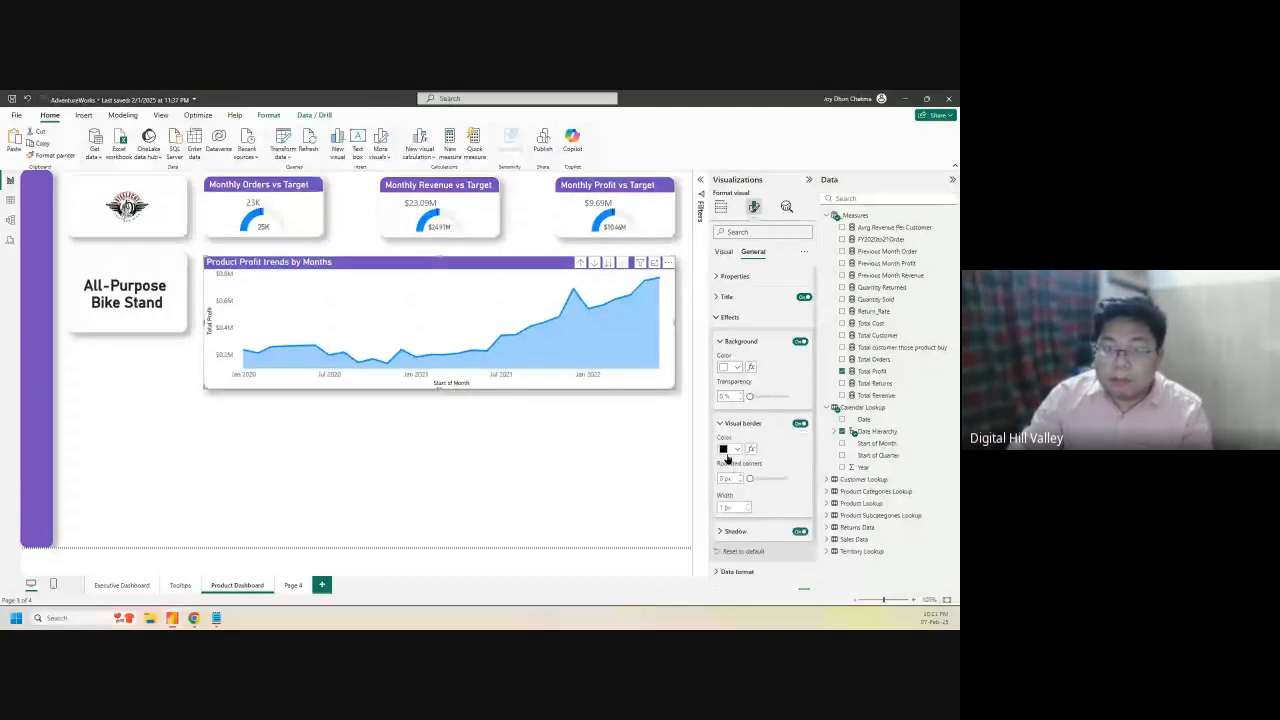
{"action": "left_click", "coordinate": [727, 454]}
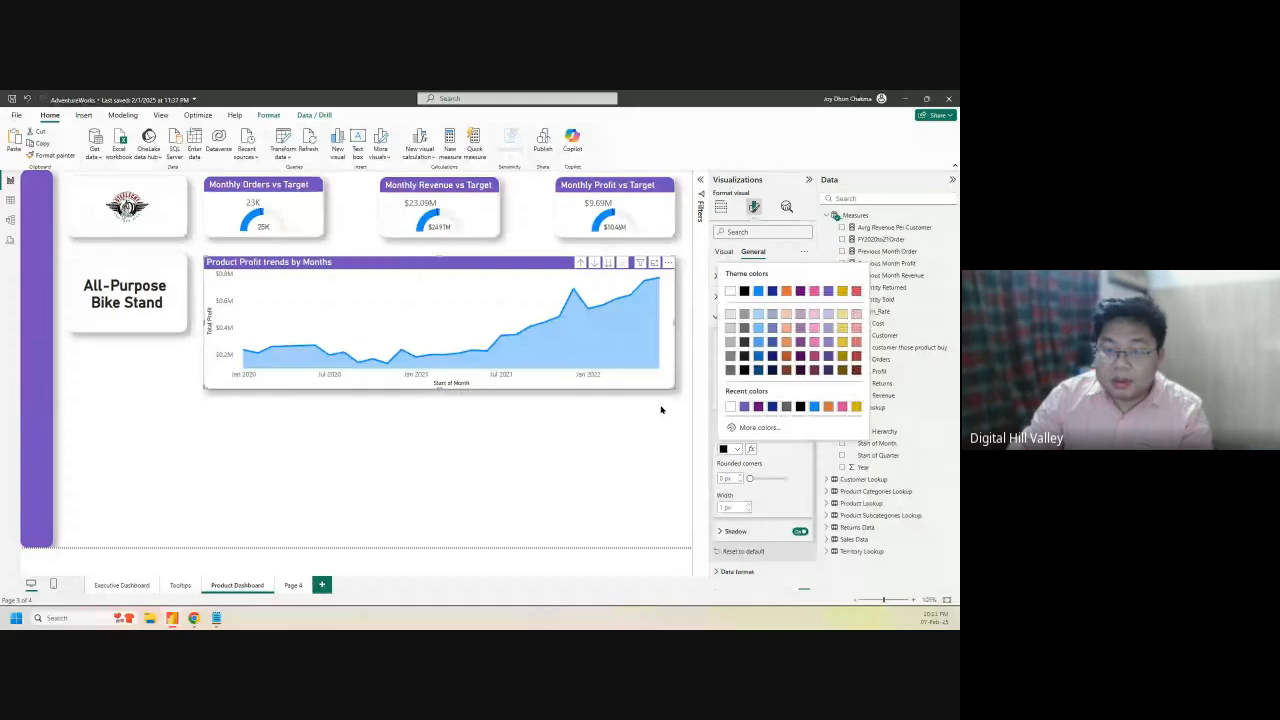
{"action": "left_click", "coordinate": [753, 509]}
{"action": "left_click", "coordinate": [727, 478]}
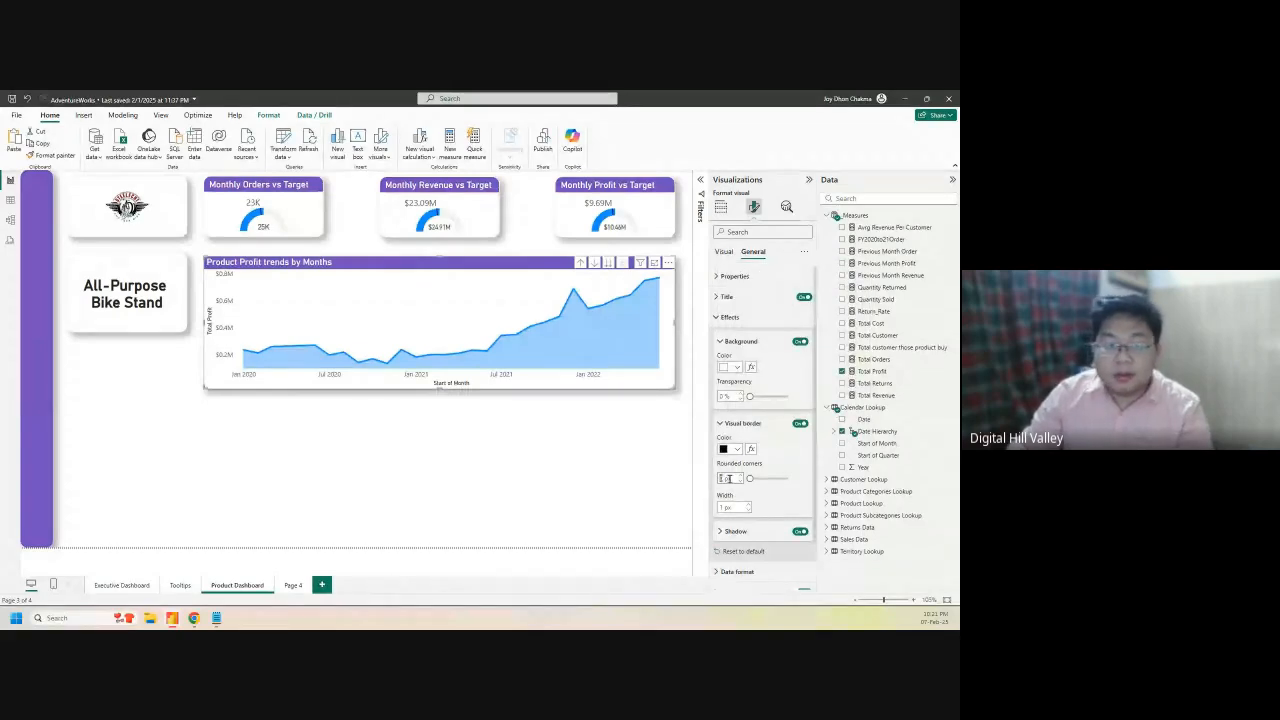
{"action": "type", "text": "14"}
{"action": "key", "text": "Return"}
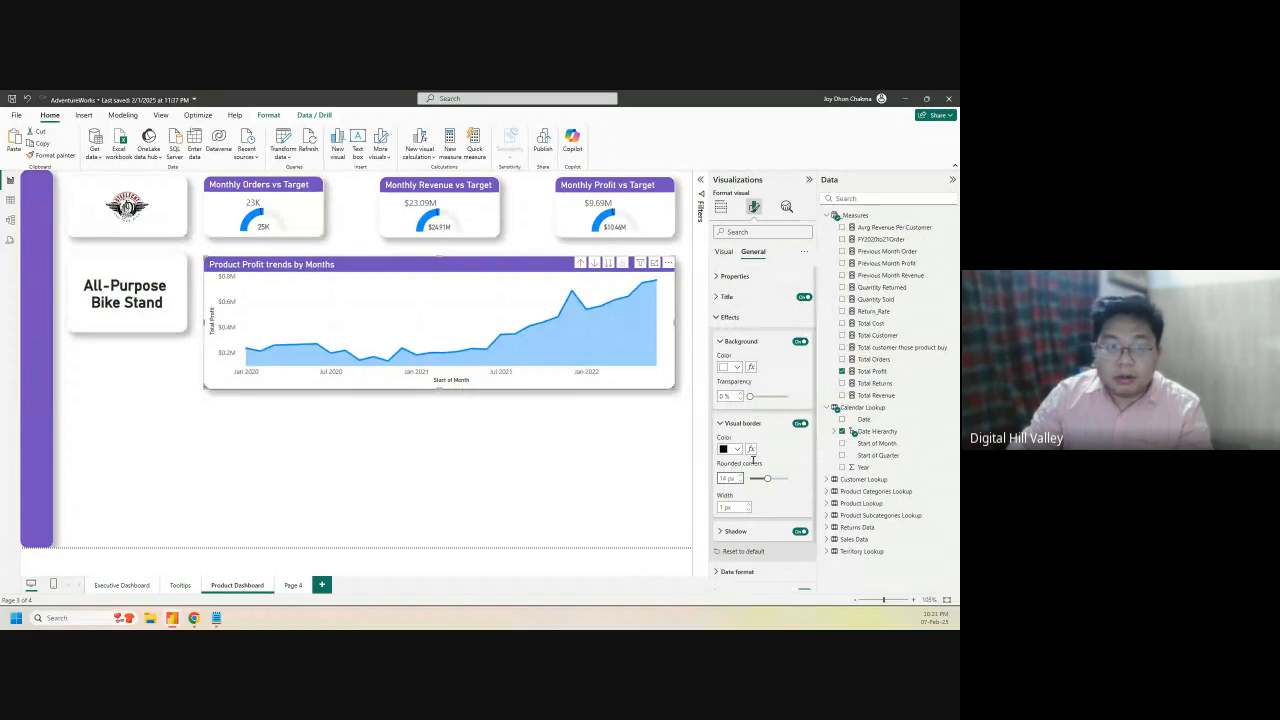
{"action": "left_click", "coordinate": [737, 449]}
{"action": "left_click", "coordinate": [745, 411]}
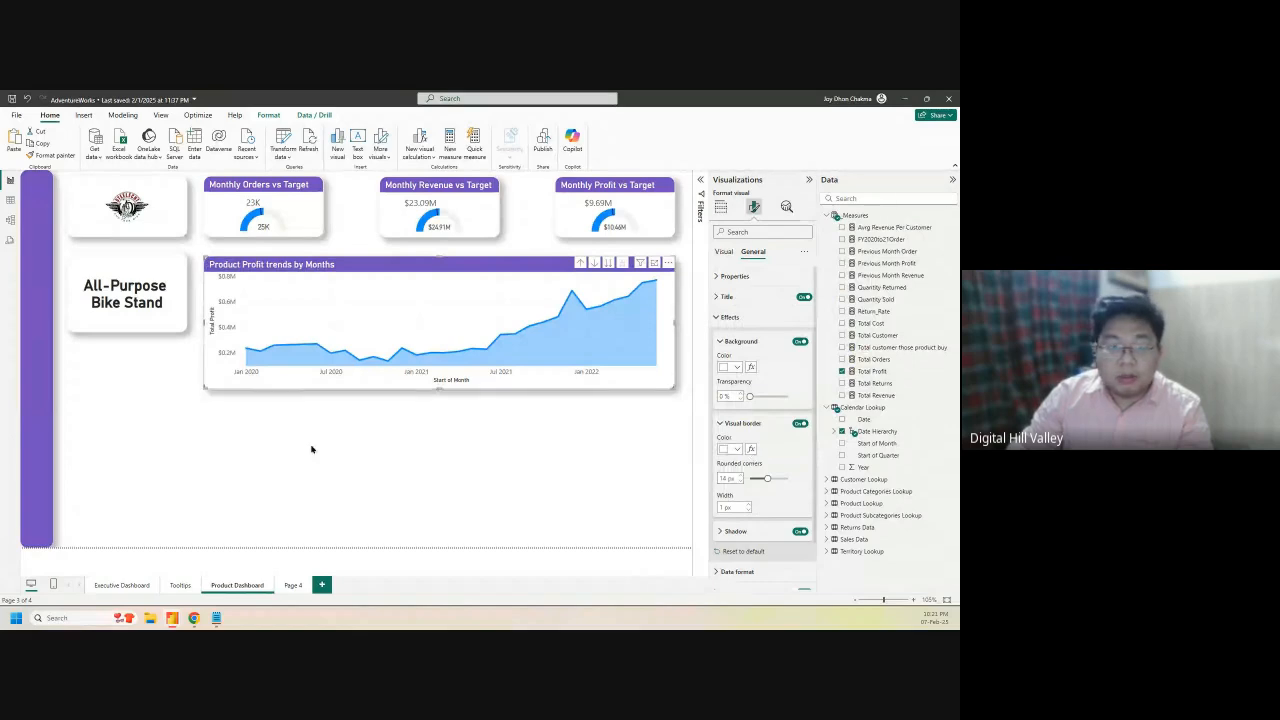
Nudge the area chart up to align its upper edge with the product name card
{"action": "left_click", "coordinate": [423, 457]}
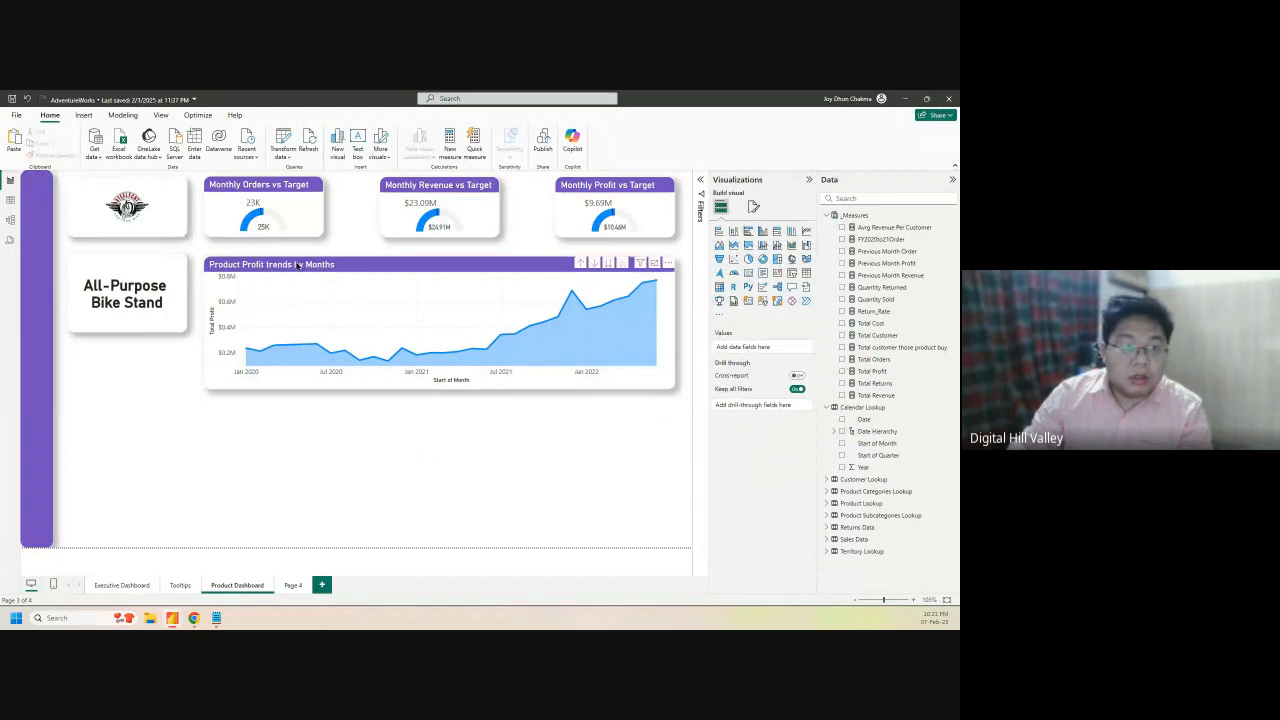
{"action": "left_click_drag", "start_coordinate": [302, 265], "coordinate": [305, 261]}
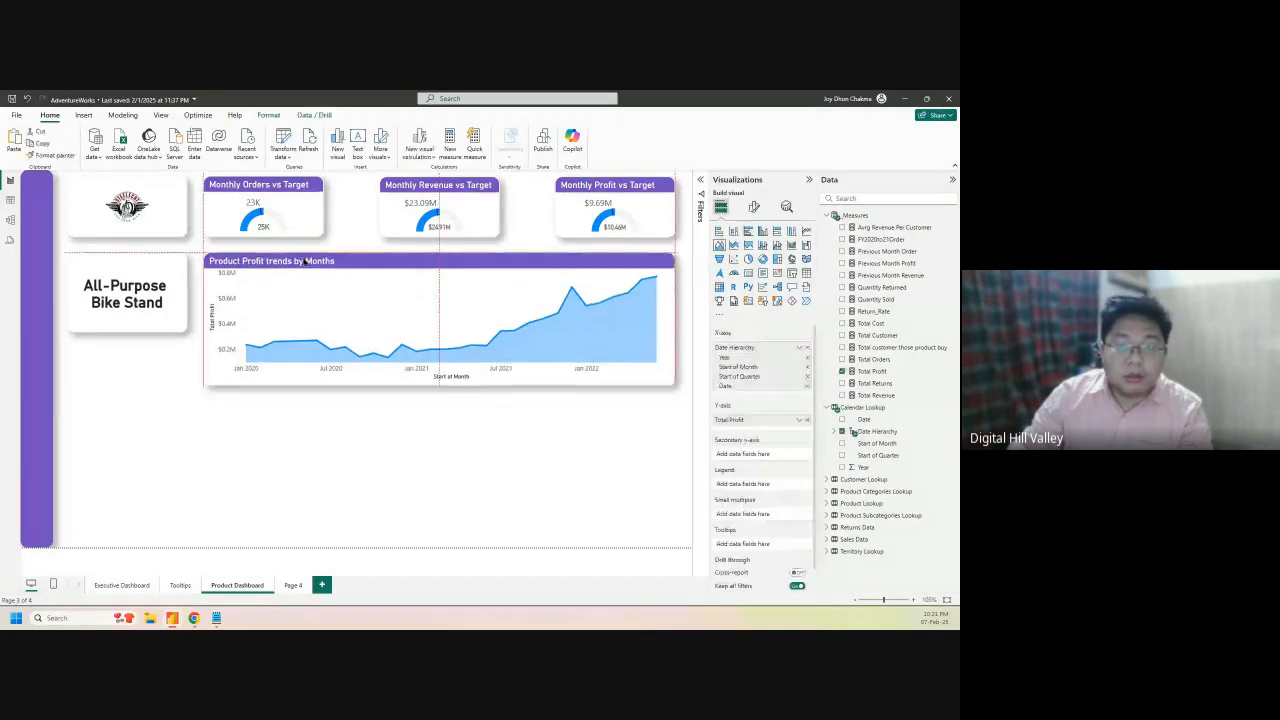
{"action": "key", "text": "Escape"}
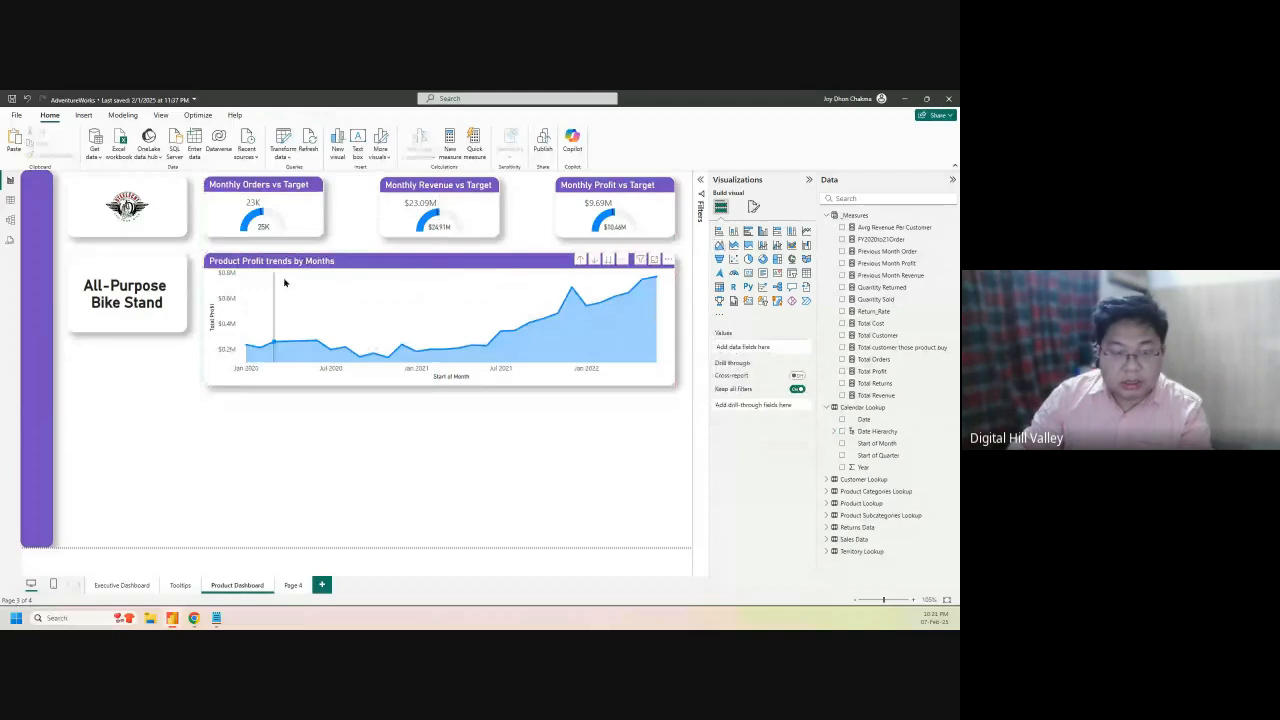
Duplicate the Product Profit trends area chart and place the copy directly below the original, with edges aligned
{"action": "left_click", "coordinate": [306, 261]}
{"action": "key", "text": "ctrl+c"}
{"action": "key", "text": "ctrl+v"}
{"action": "left_click_drag", "start_coordinate": [306, 261], "coordinate": [300, 409]}
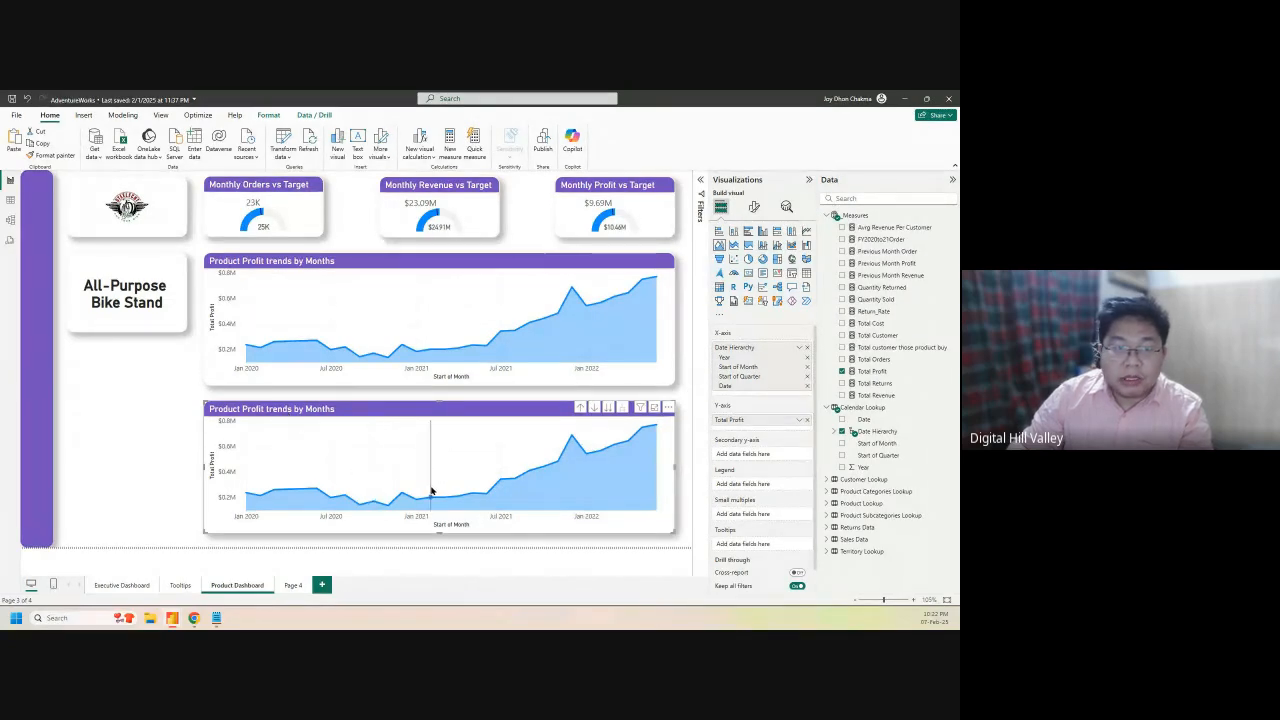
{"action": "left_click", "coordinate": [107, 422]}
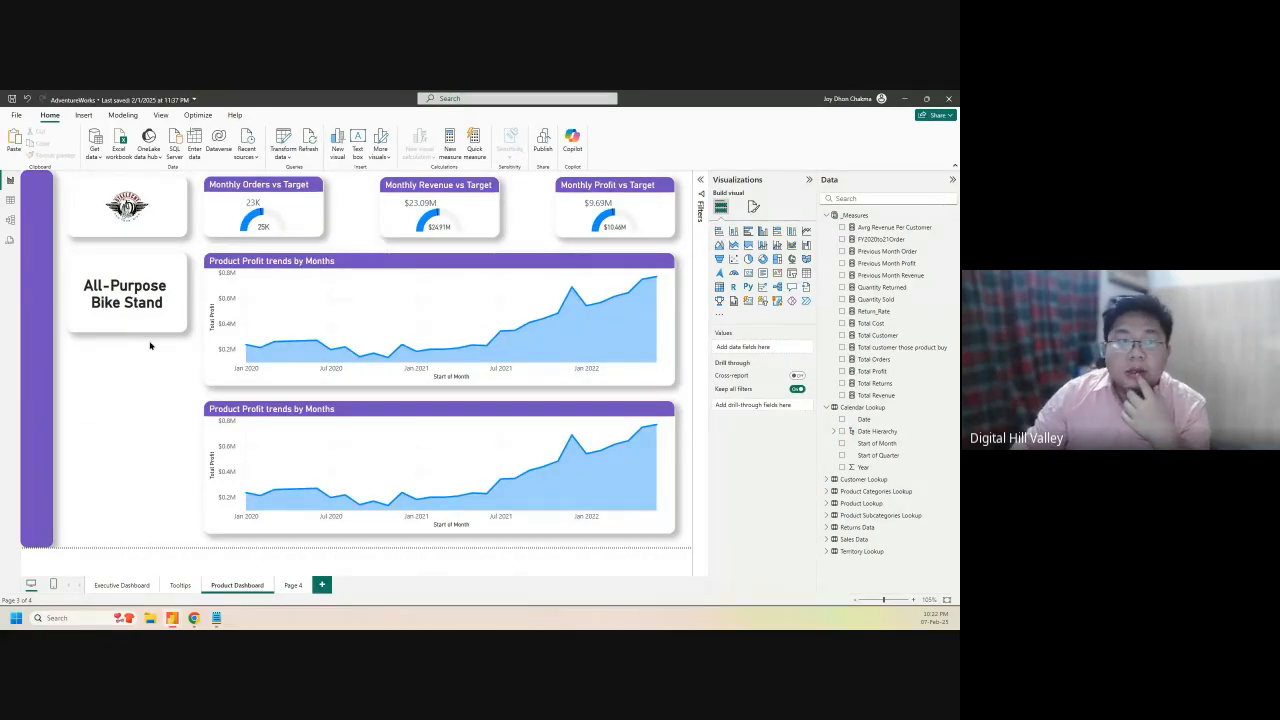
Start a new fields parameter and name it Product Selection Metrics
{"action": "left_click", "coordinate": [83, 115]}
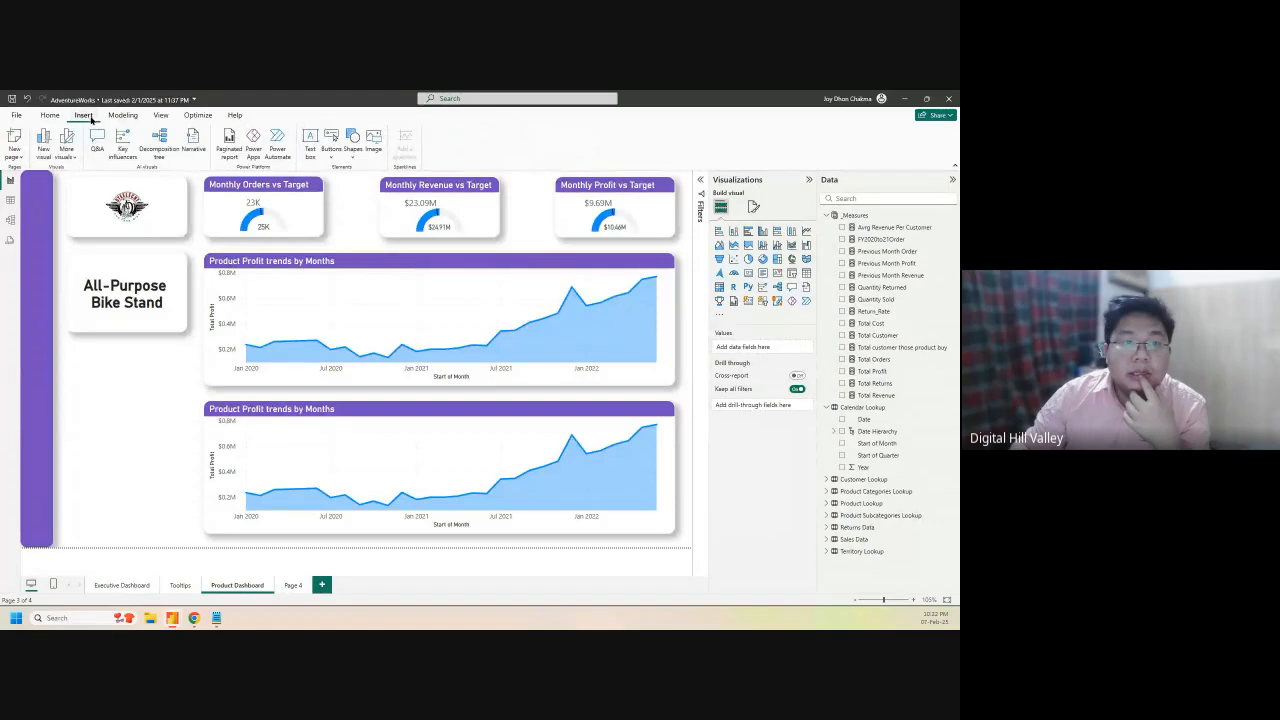
{"action": "left_click", "coordinate": [118, 115]}
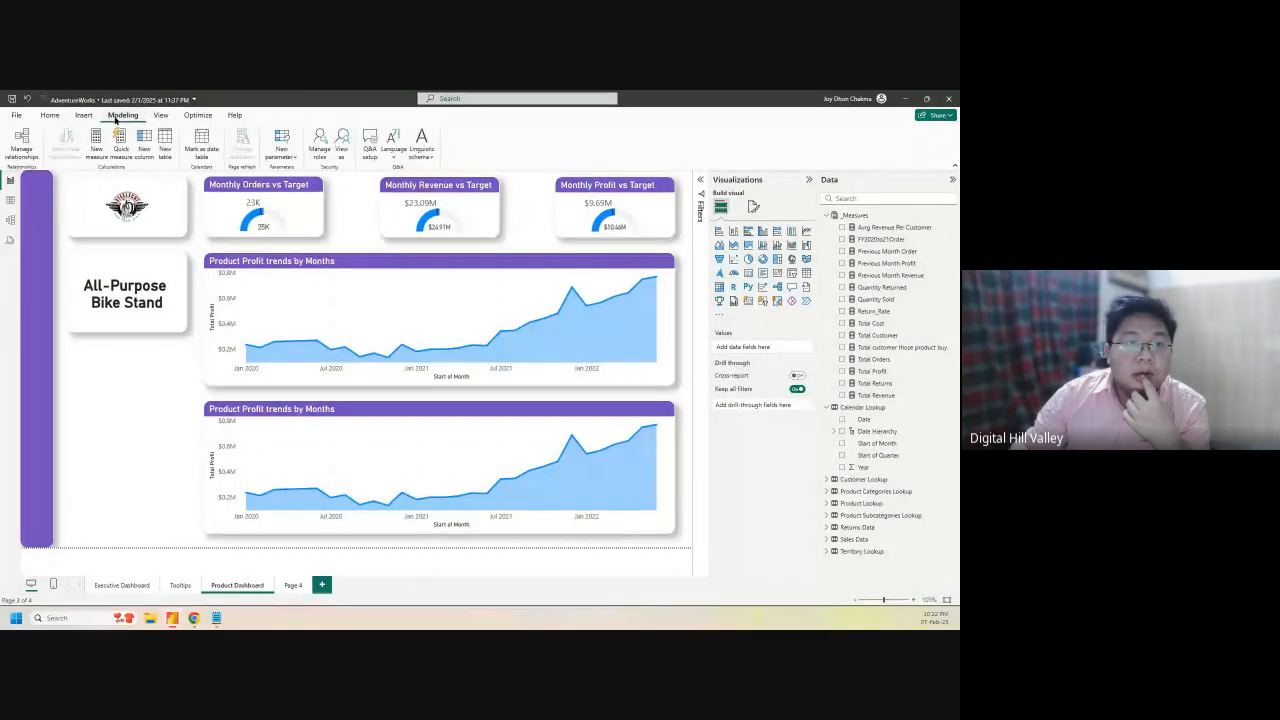
{"action": "left_click", "coordinate": [282, 150]}
{"action": "left_click", "coordinate": [286, 160]}
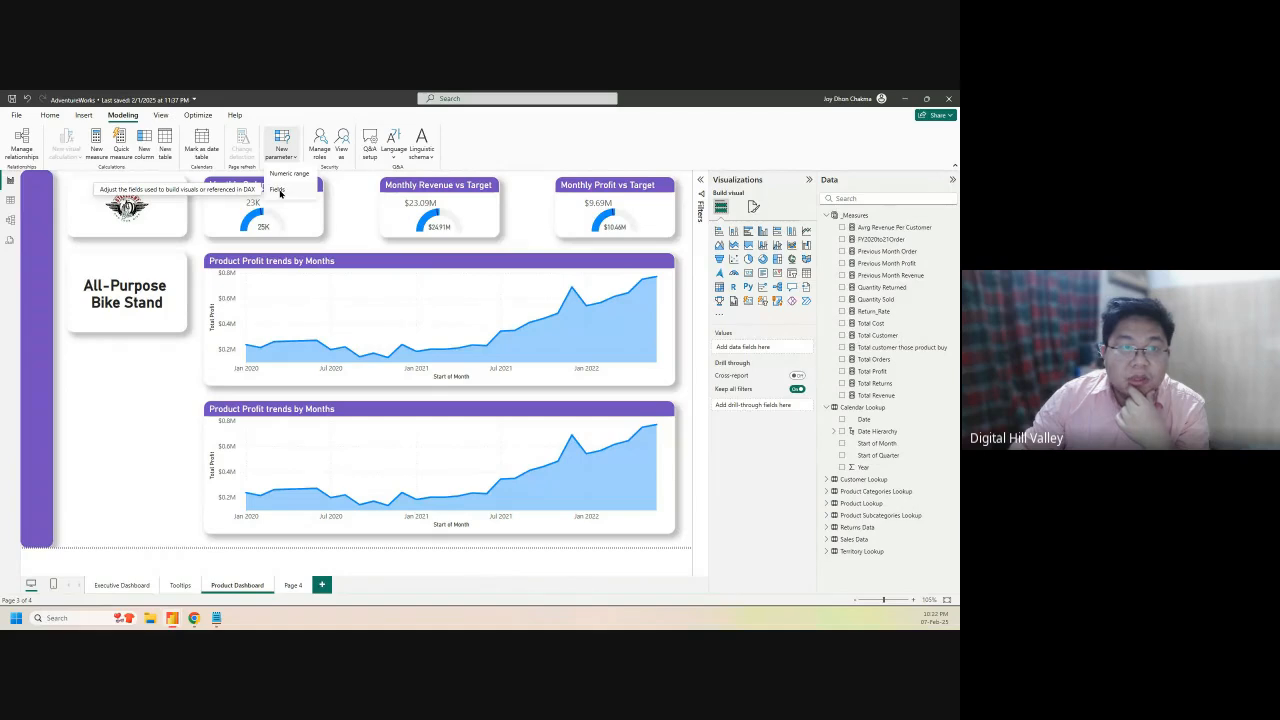
{"action": "left_click", "coordinate": [279, 192]}
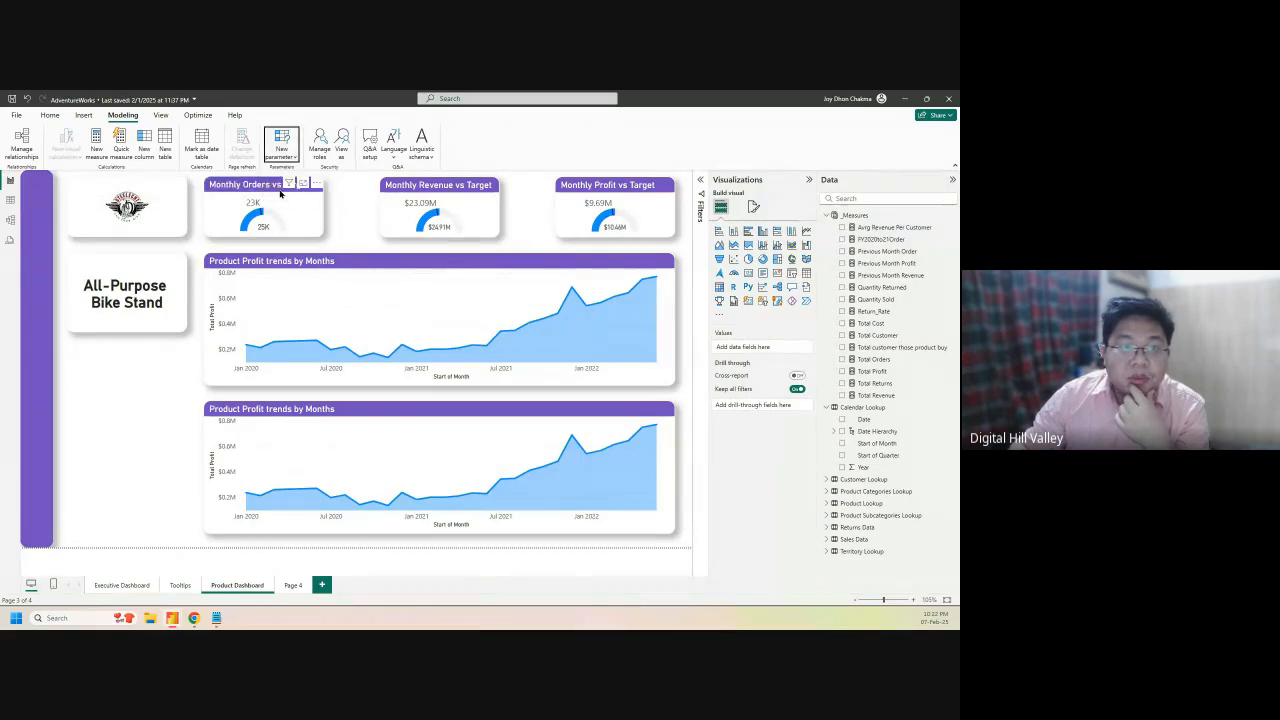
{"action": "left_click_drag", "start_coordinate": [461, 187], "coordinate": [303, 163]}
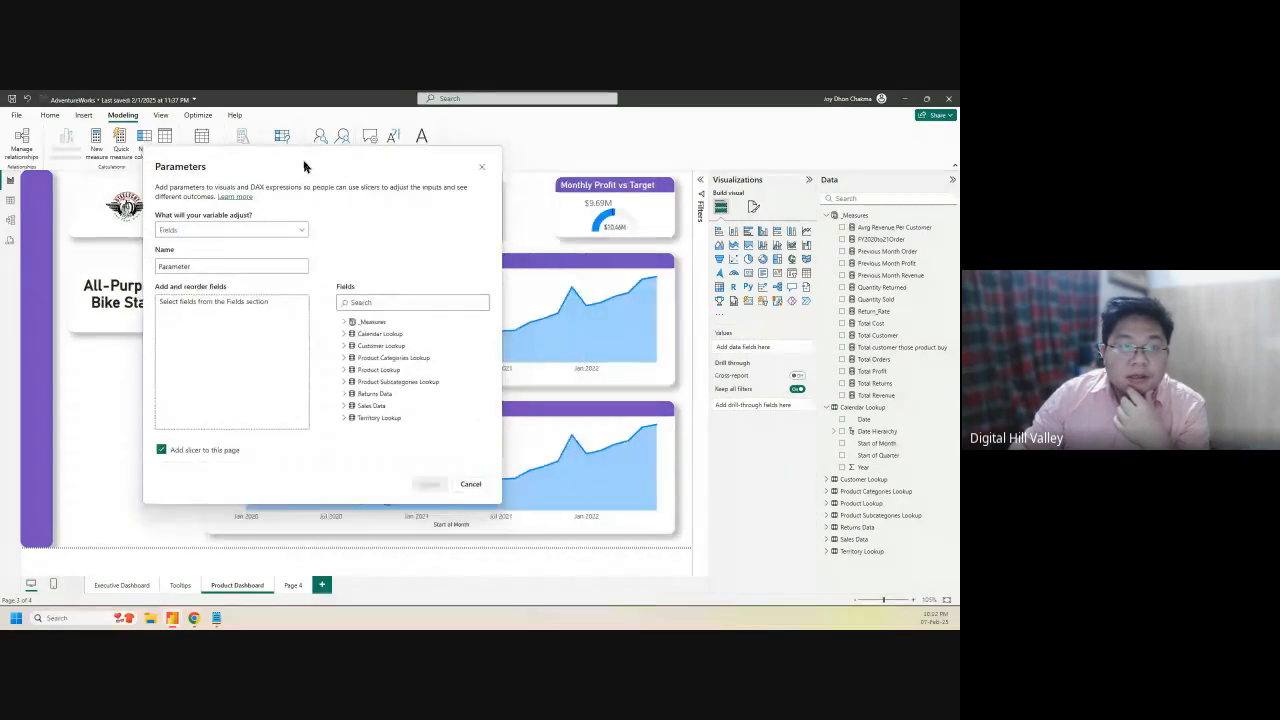
{"action": "left_click", "coordinate": [216, 268]}
{"action": "double_click", "coordinate": [216, 268]}
{"action": "left_click", "coordinate": [217, 267]}
{"action": "double_click", "coordinate": [219, 266]}
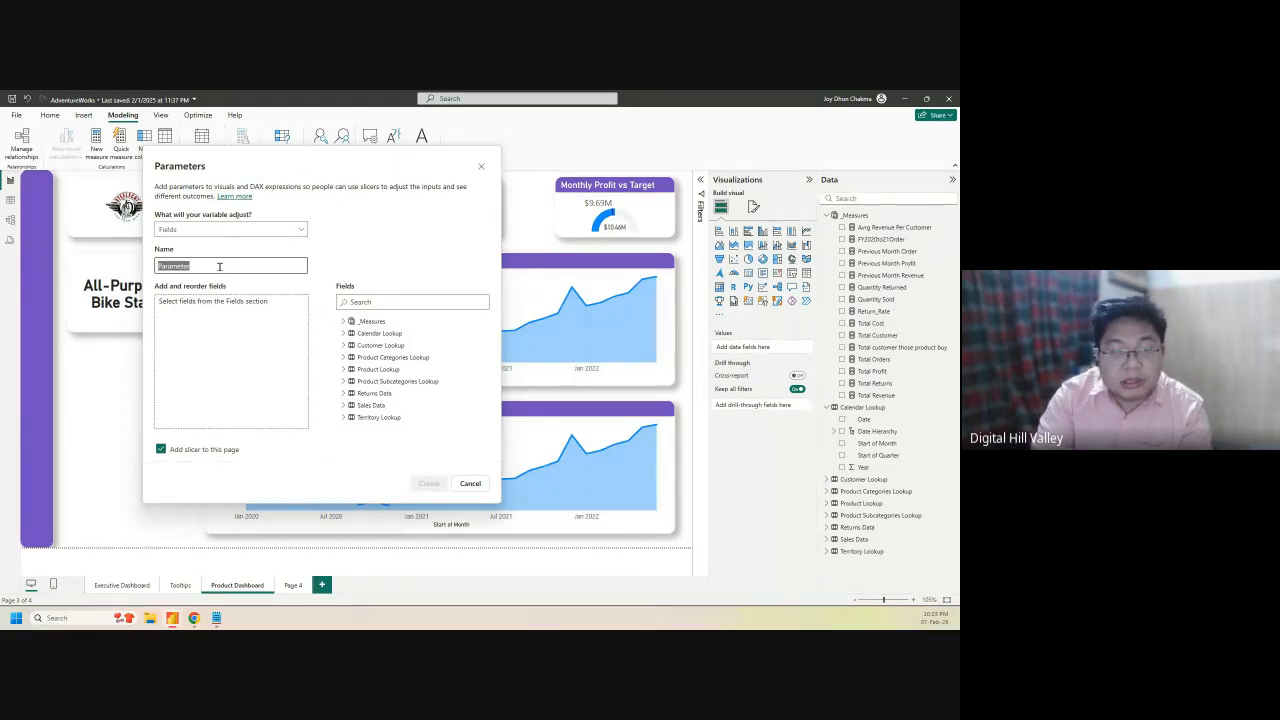
{"action": "type", "text": "F"}
{"action": "type", "text": "rod"}
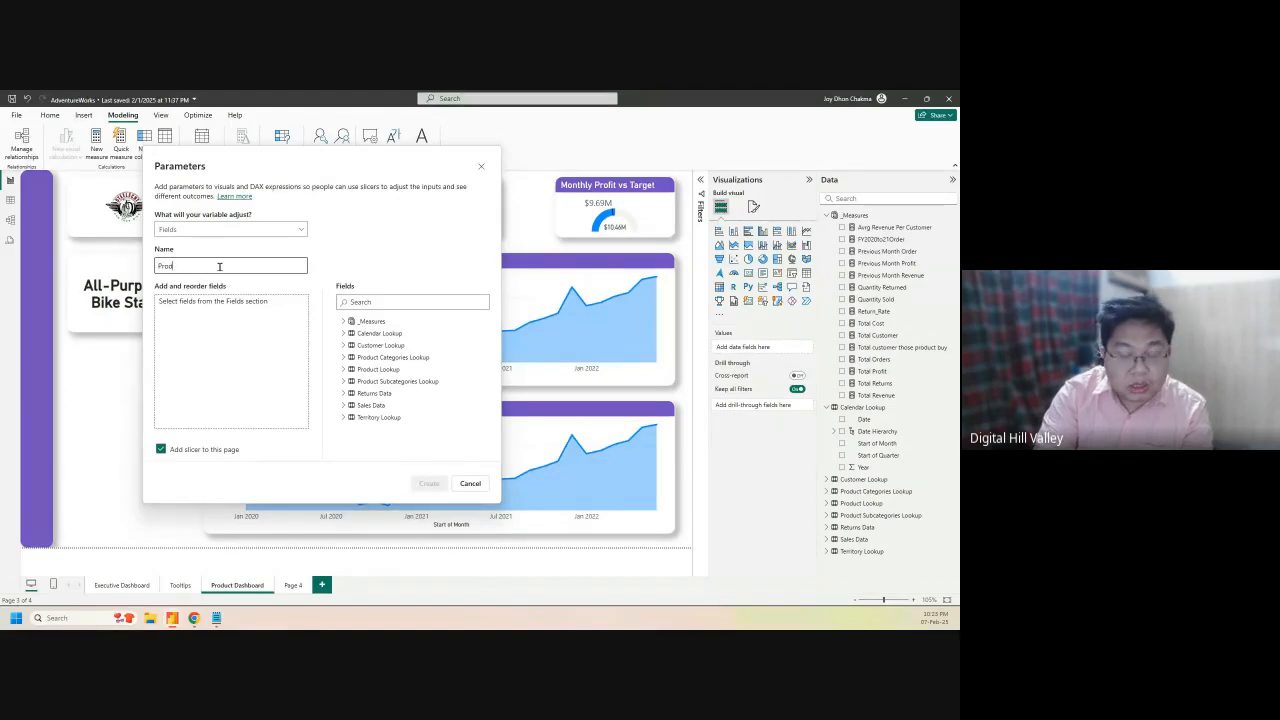
{"action": "type", "text": "uct "}
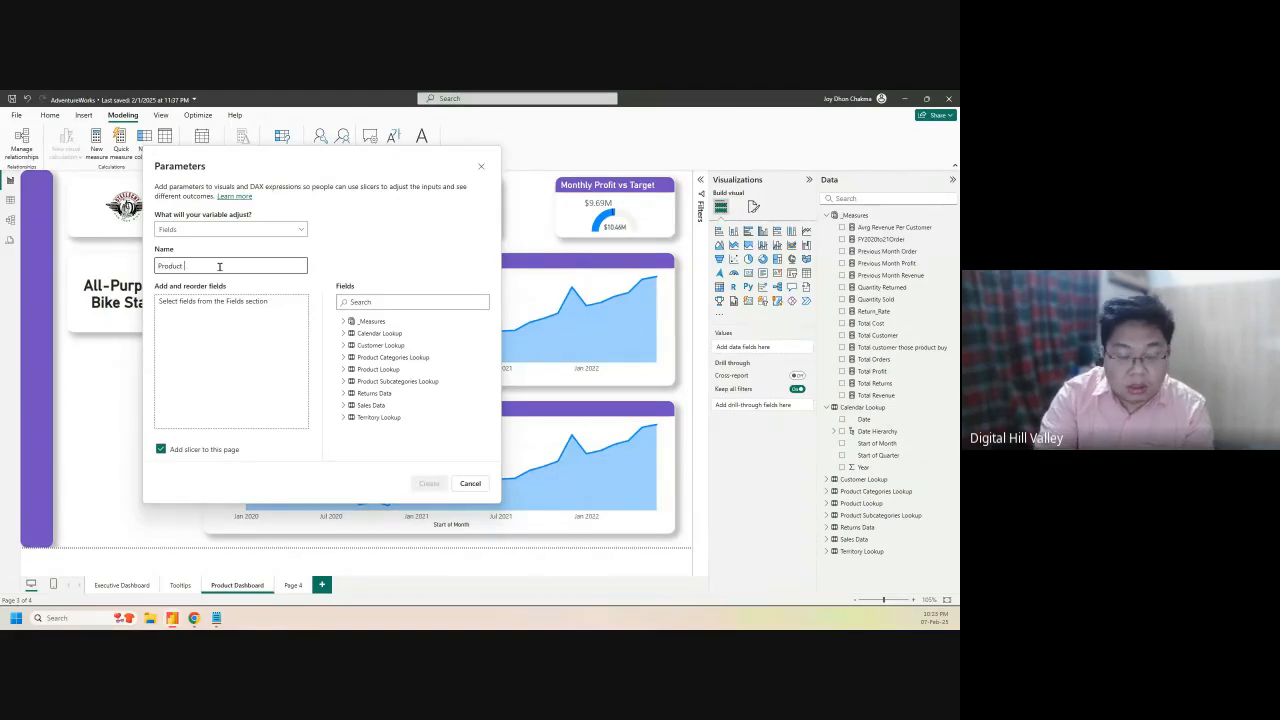
{"action": "type", "text": "Selection Metri"}
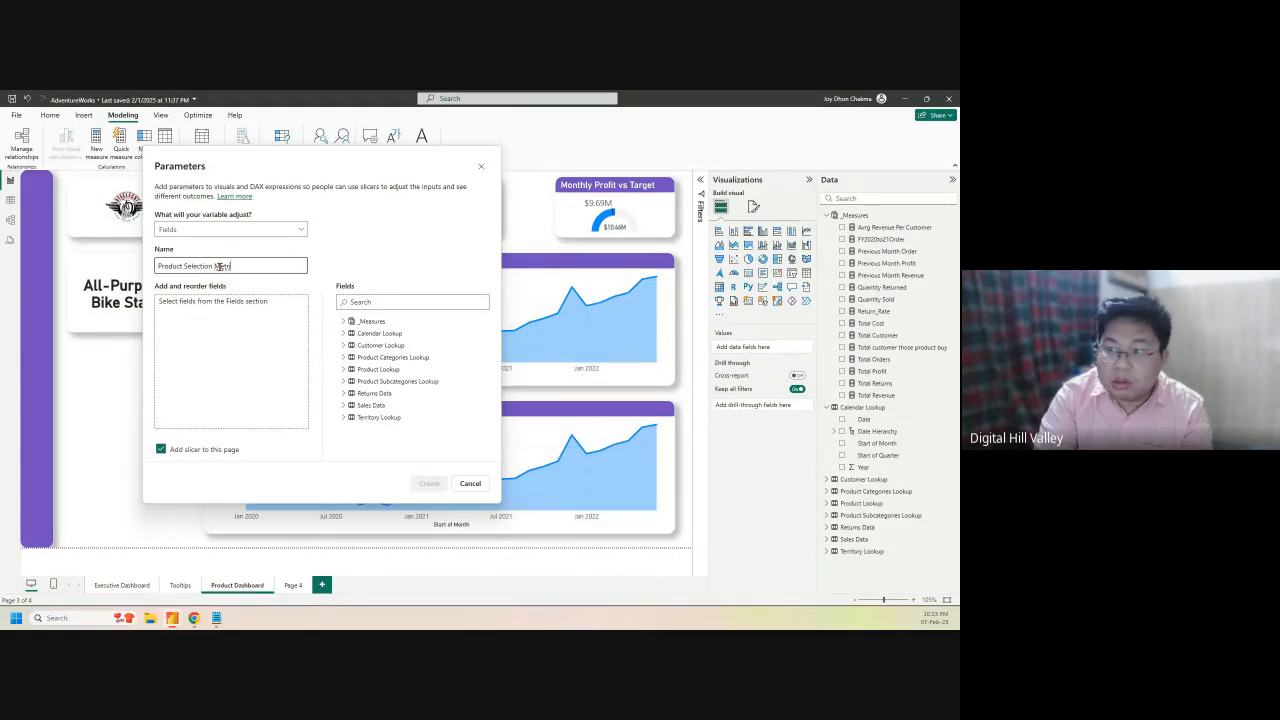
{"action": "type", "text": "cs"}
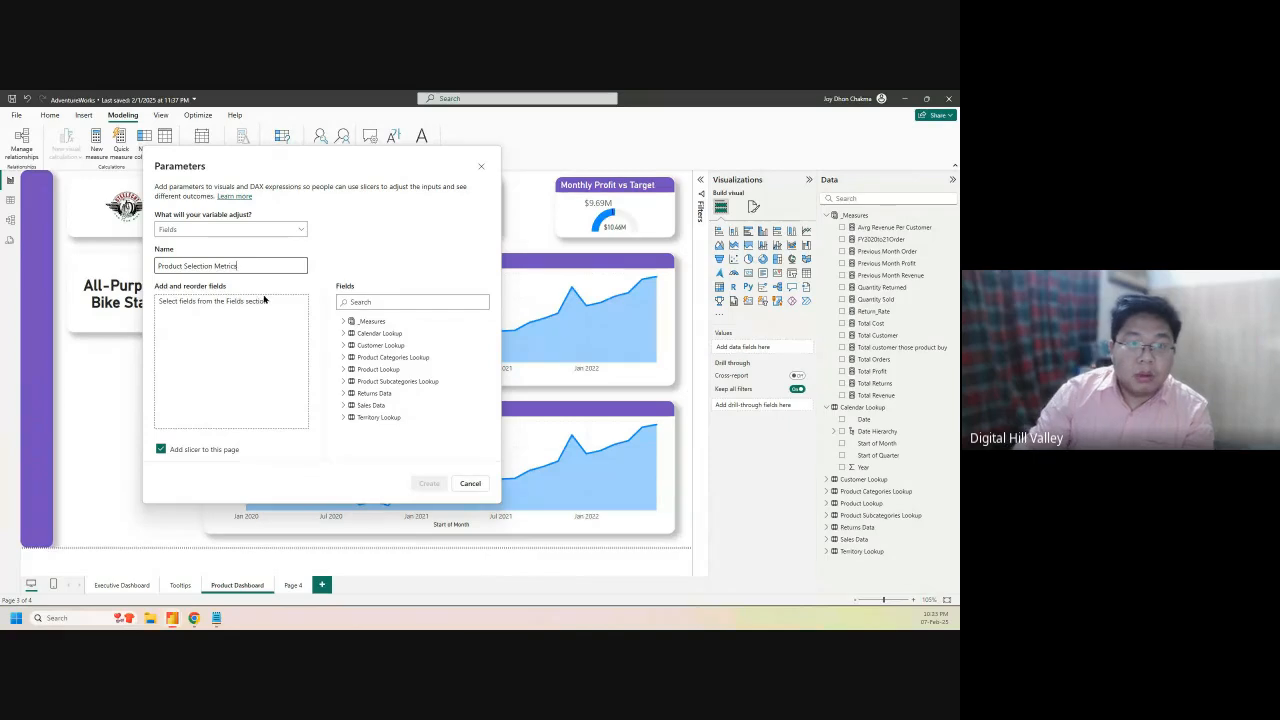
Add the measures Total Orders, Total Revenue, Total Profit and Total Returns to the parameter, in that order
{"action": "left_click", "coordinate": [343, 322]}
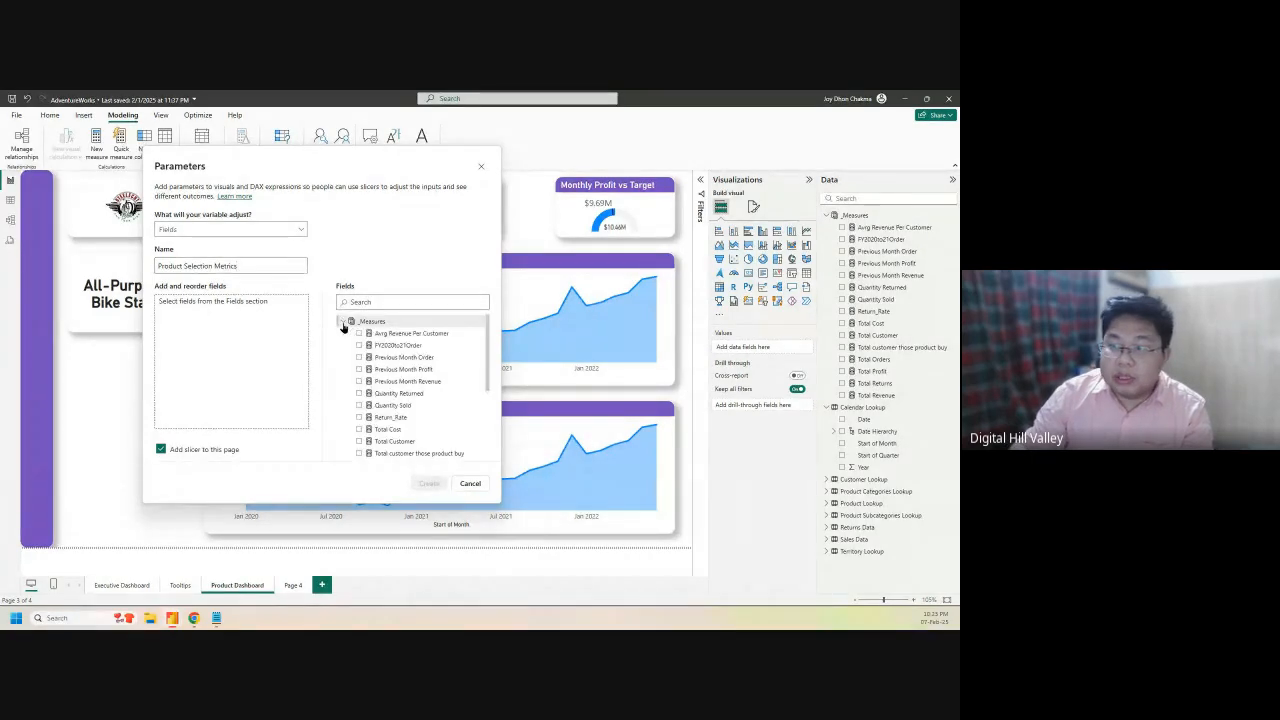
{"action": "left_click_drag", "start_coordinate": [489, 366], "coordinate": [486, 404]}
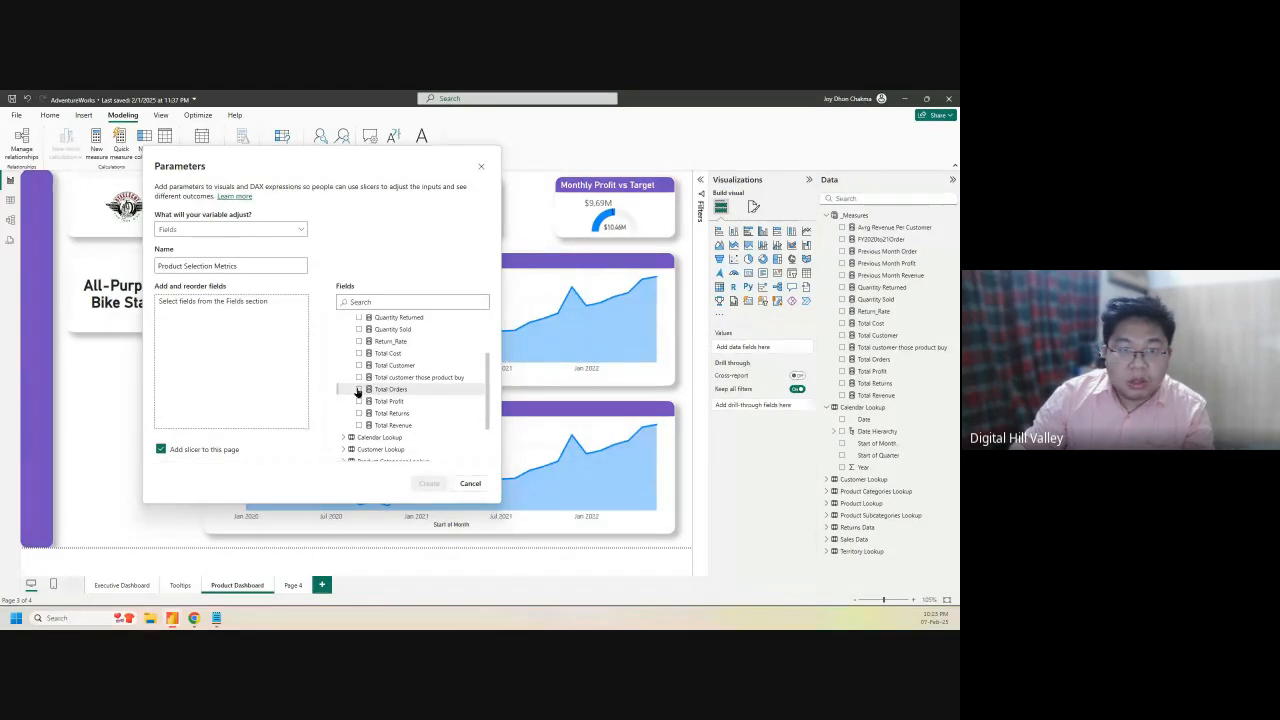
{"action": "left_click_drag", "start_coordinate": [382, 390], "coordinate": [183, 302]}
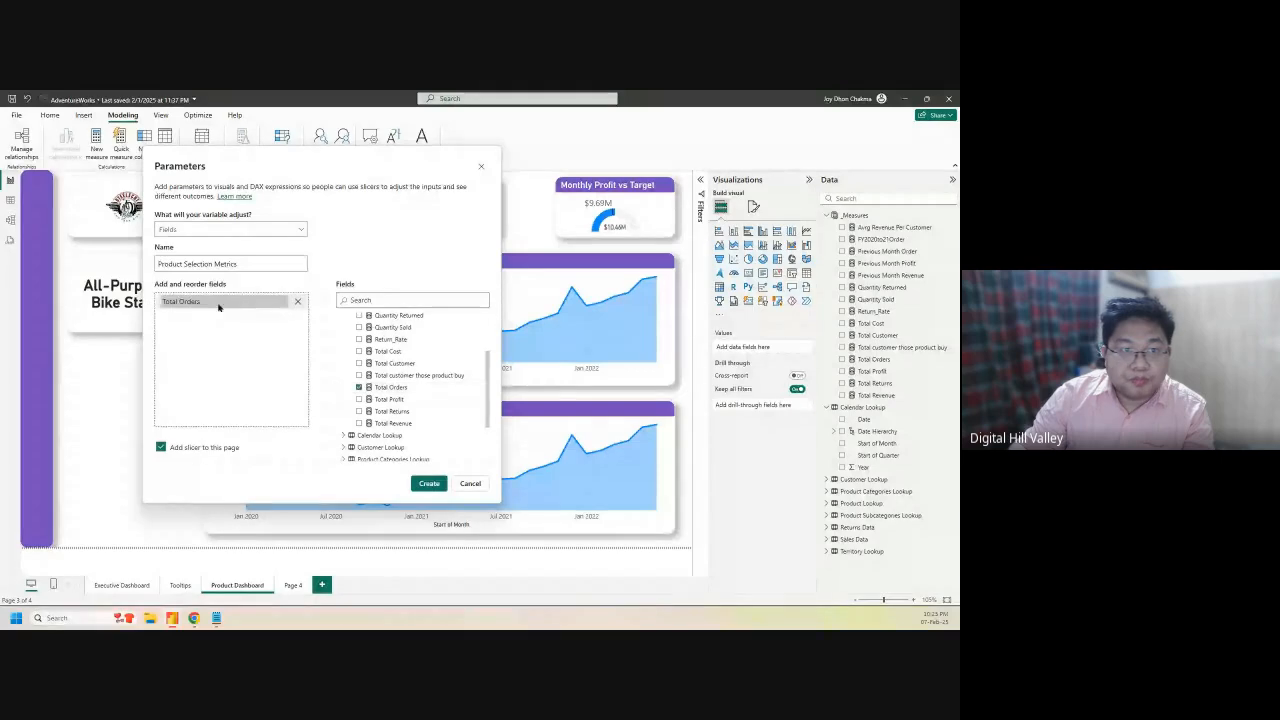
{"action": "left_click_drag", "start_coordinate": [403, 404], "coordinate": [250, 333]}
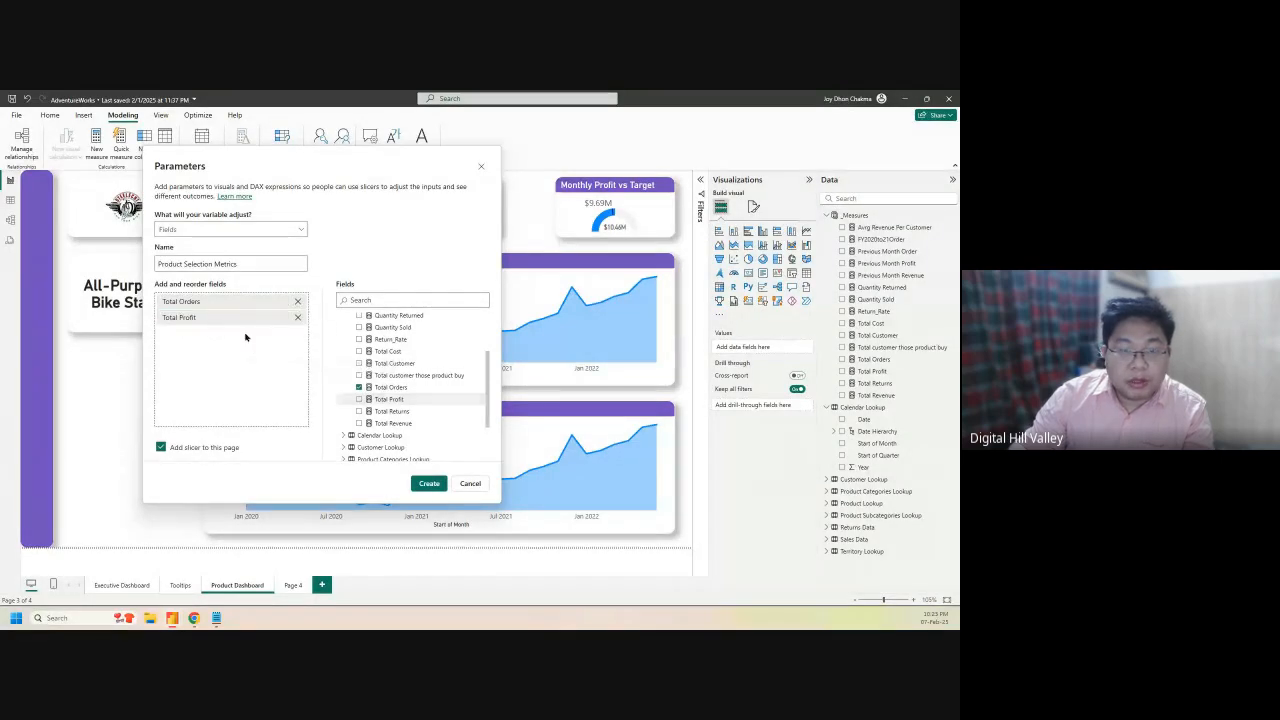
{"action": "left_click_drag", "start_coordinate": [409, 423], "coordinate": [227, 314]}
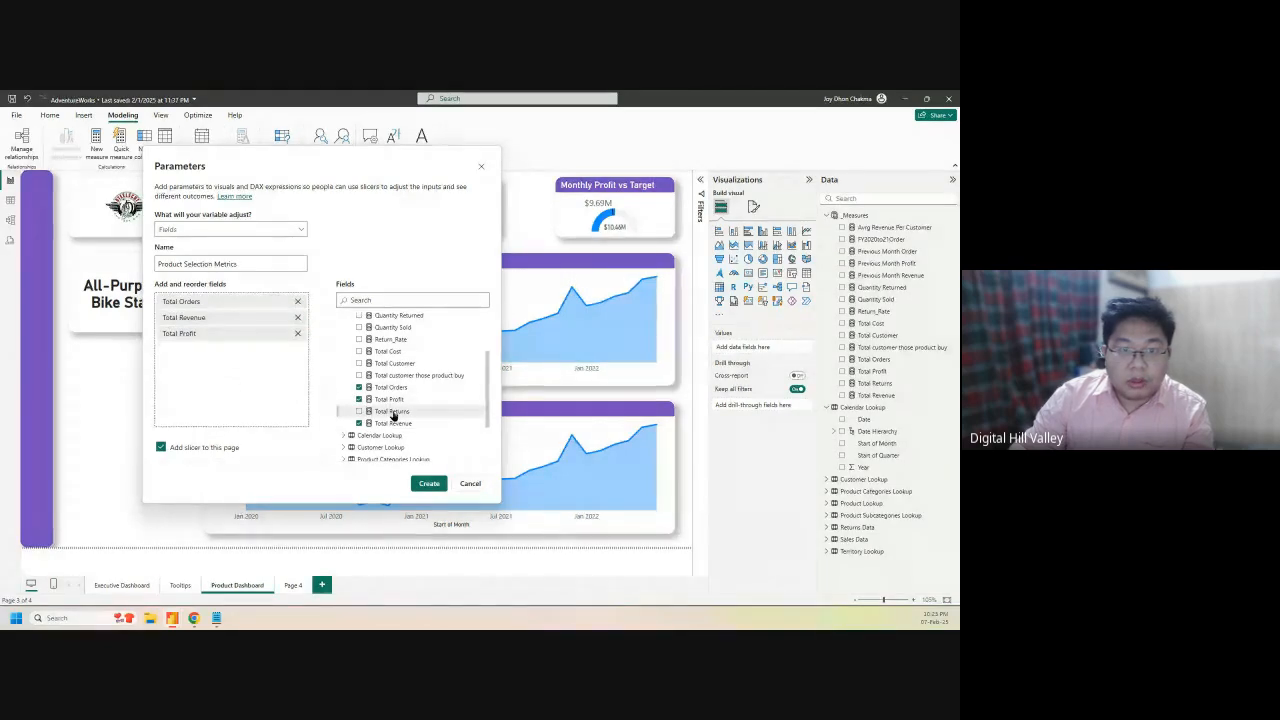
{"action": "left_click_drag", "start_coordinate": [392, 414], "coordinate": [241, 354]}
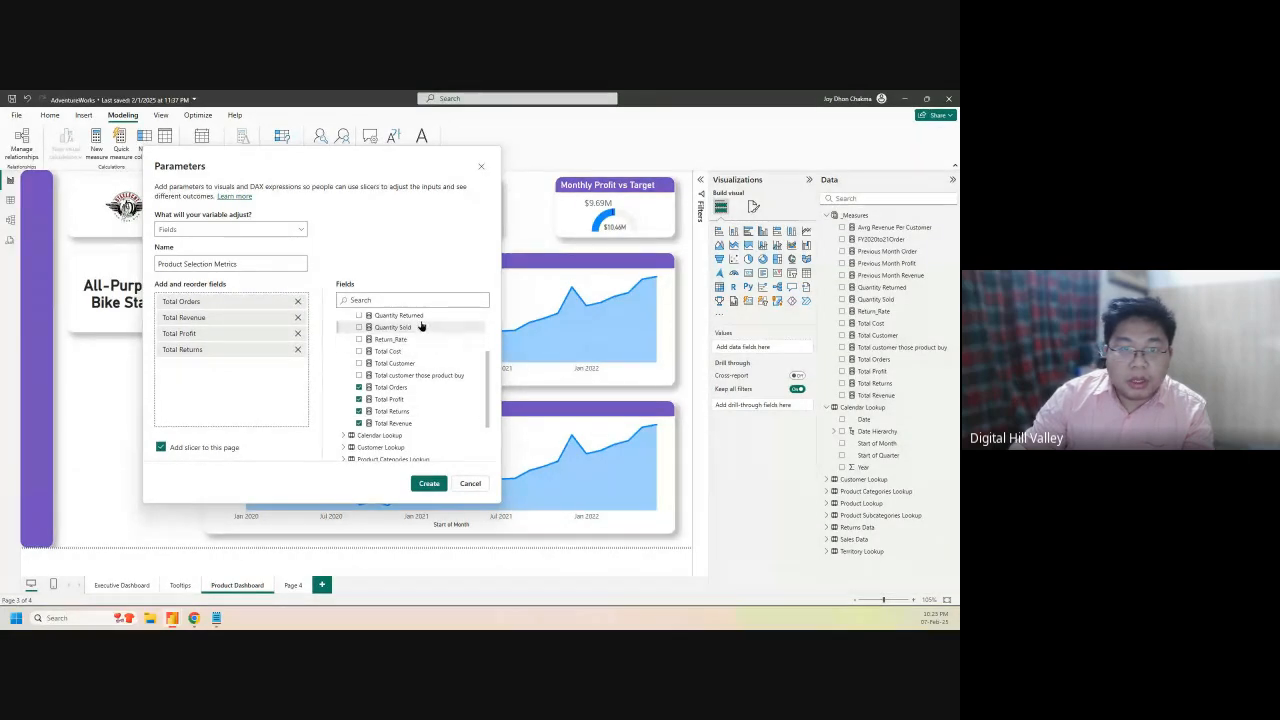
Add Total Cost as the parameter's fifth field and create the parameter with its slicer on this page
{"action": "left_click_drag", "start_coordinate": [418, 318], "coordinate": [374, 326]}
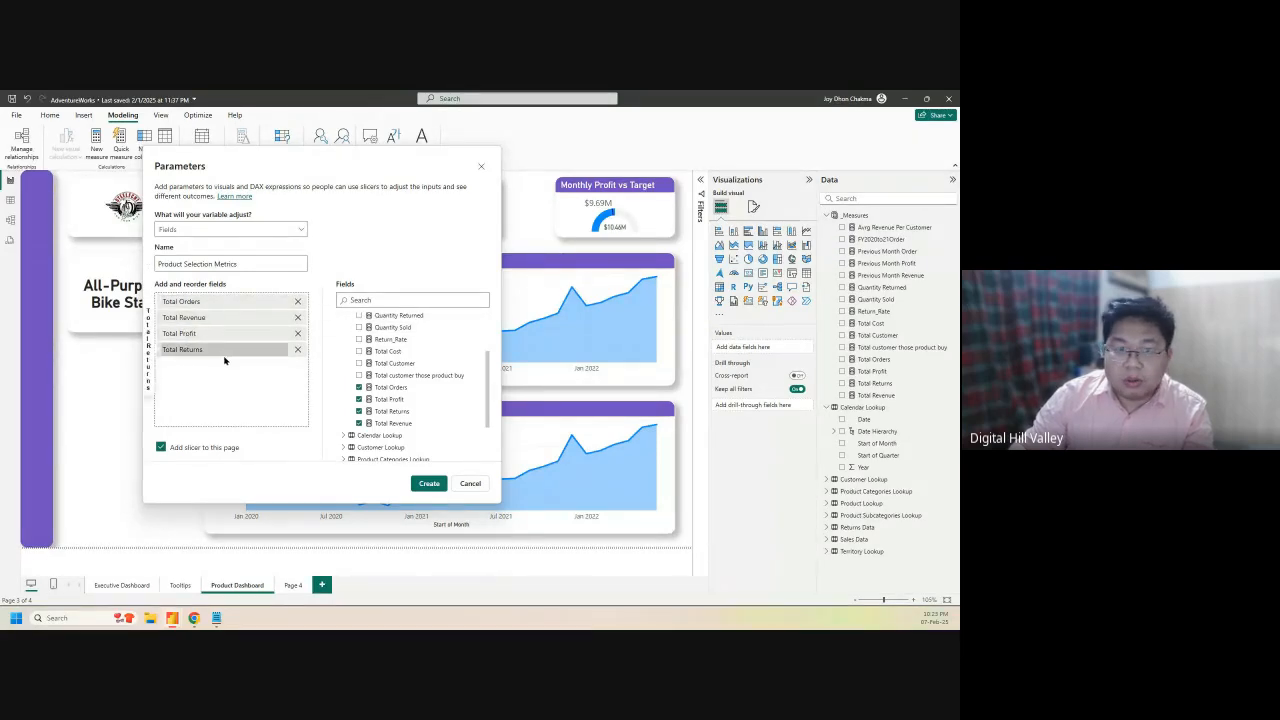
{"action": "scroll", "coordinate": [487, 391], "scroll_direction": "up", "scroll_amount": 3}
{"action": "scroll", "coordinate": [495, 355], "scroll_direction": "up", "scroll_amount": 1}
{"action": "scroll", "coordinate": [494, 380], "scroll_direction": "down", "scroll_amount": 5}
{"action": "scroll", "coordinate": [487, 402], "scroll_direction": "down", "scroll_amount": 1}
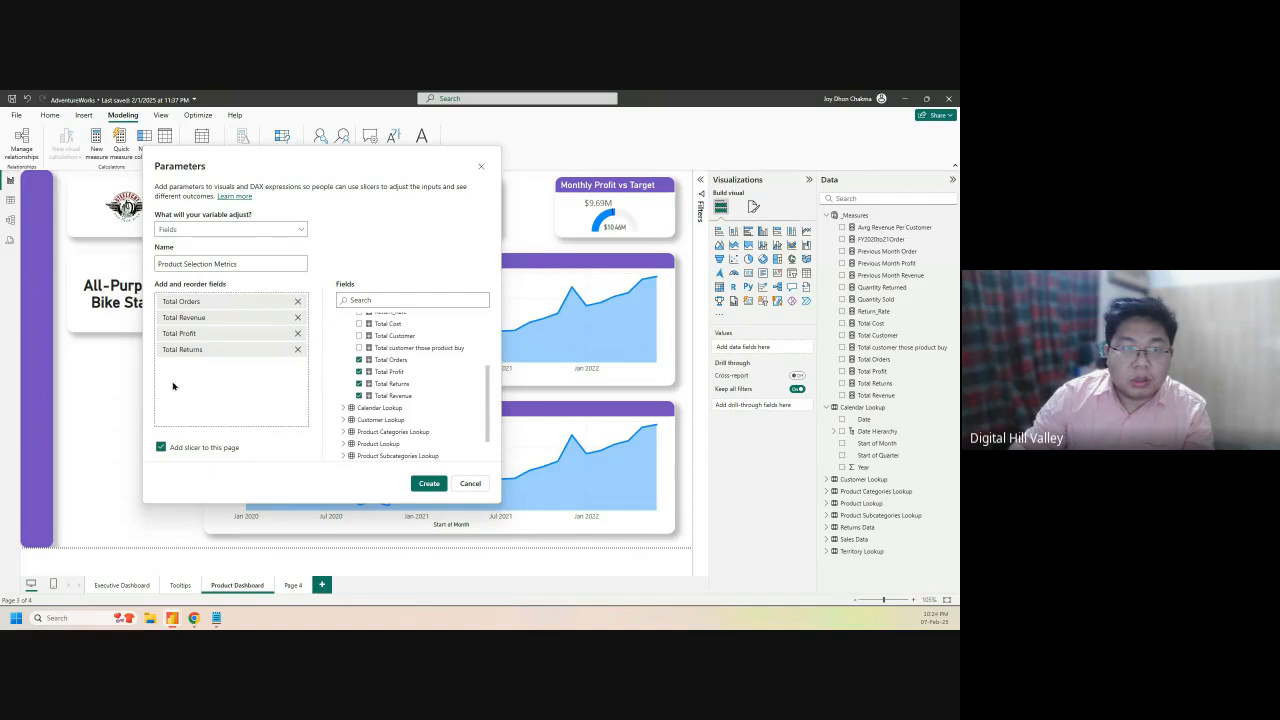
{"action": "left_click_drag", "start_coordinate": [175, 318], "coordinate": [197, 357]}
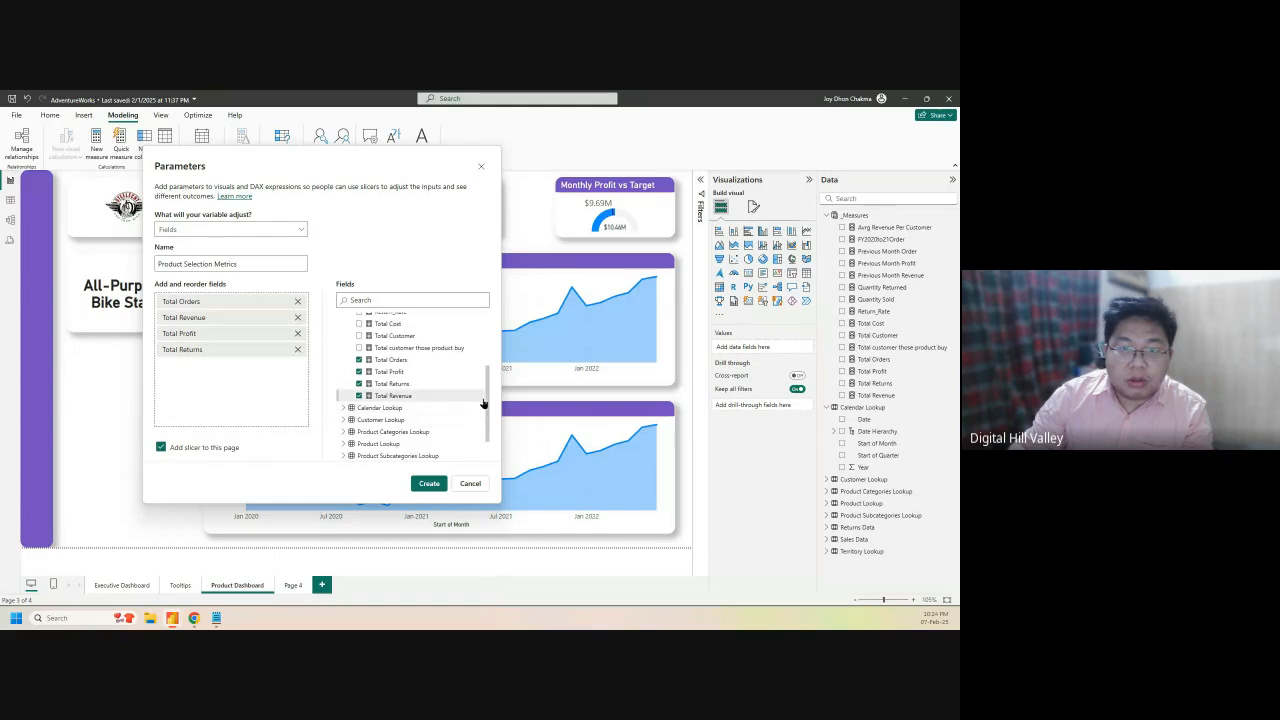
{"action": "scroll", "coordinate": [460, 392], "scroll_direction": "up", "scroll_amount": 1}
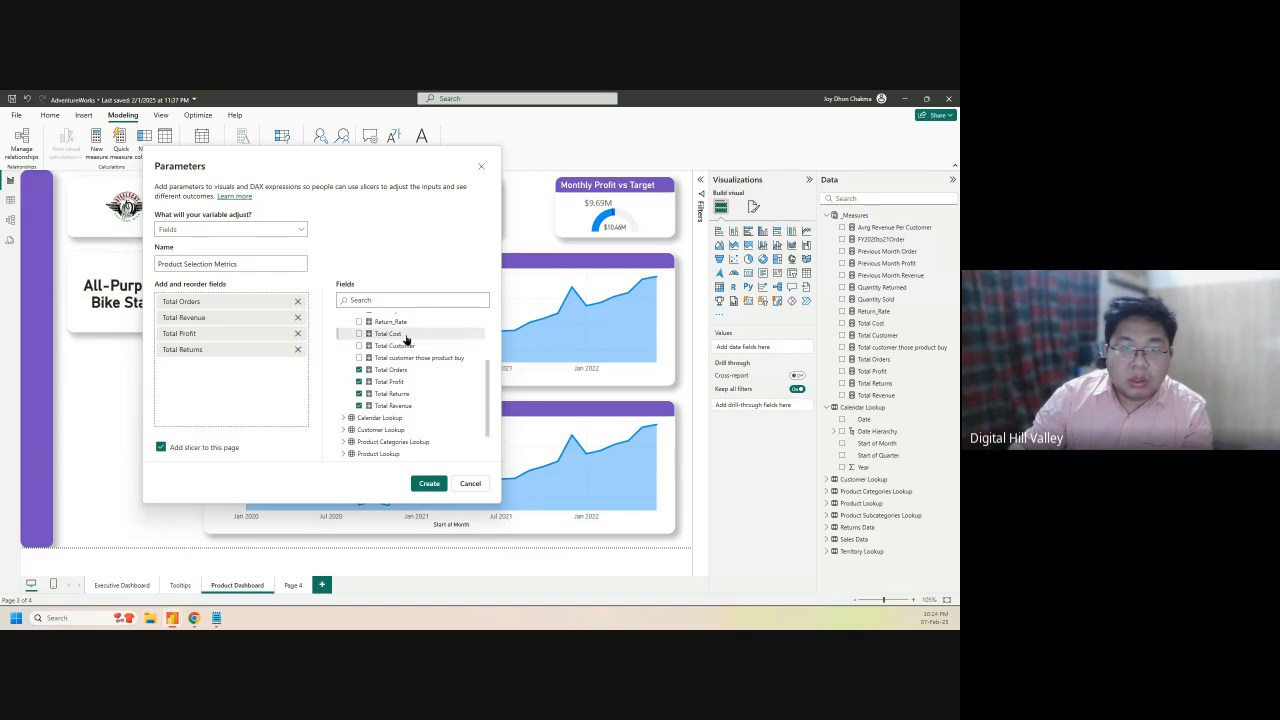
{"action": "left_click_drag", "start_coordinate": [406, 340], "coordinate": [242, 380]}
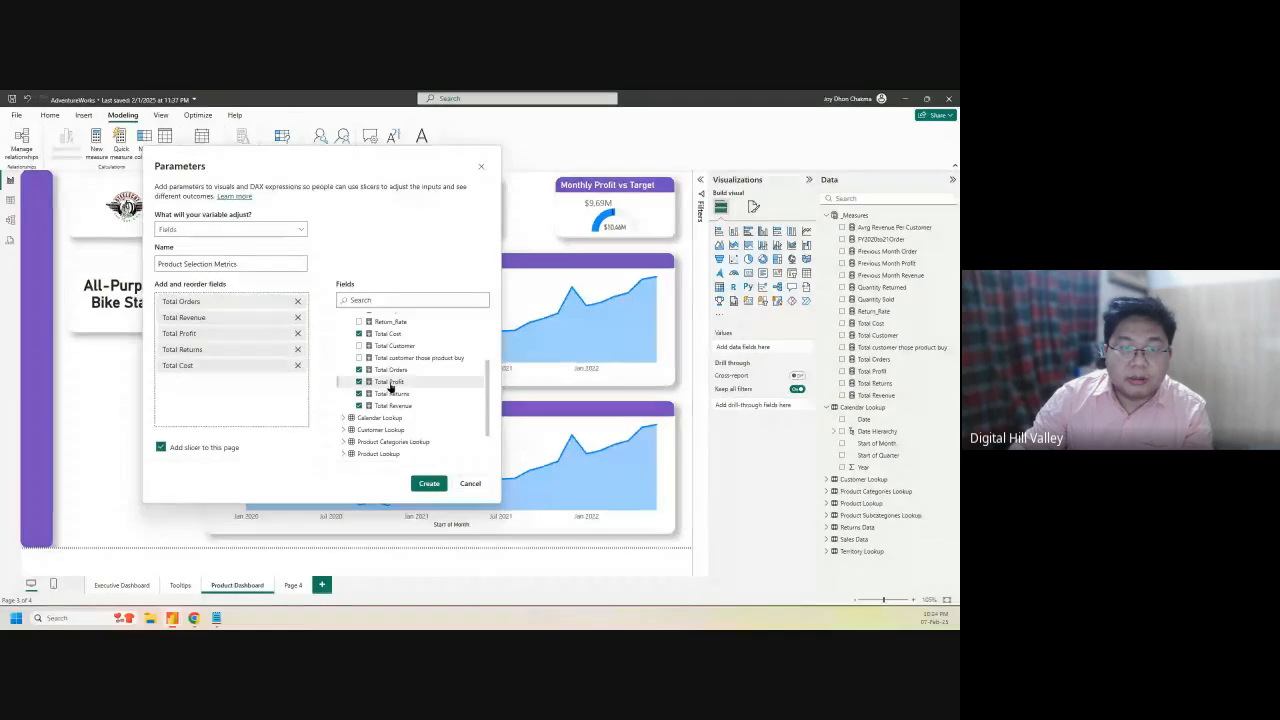
{"action": "scroll", "coordinate": [485, 390], "scroll_direction": "up", "scroll_amount": 1}
{"action": "scroll", "coordinate": [486, 382], "scroll_direction": "up", "scroll_amount": 1}
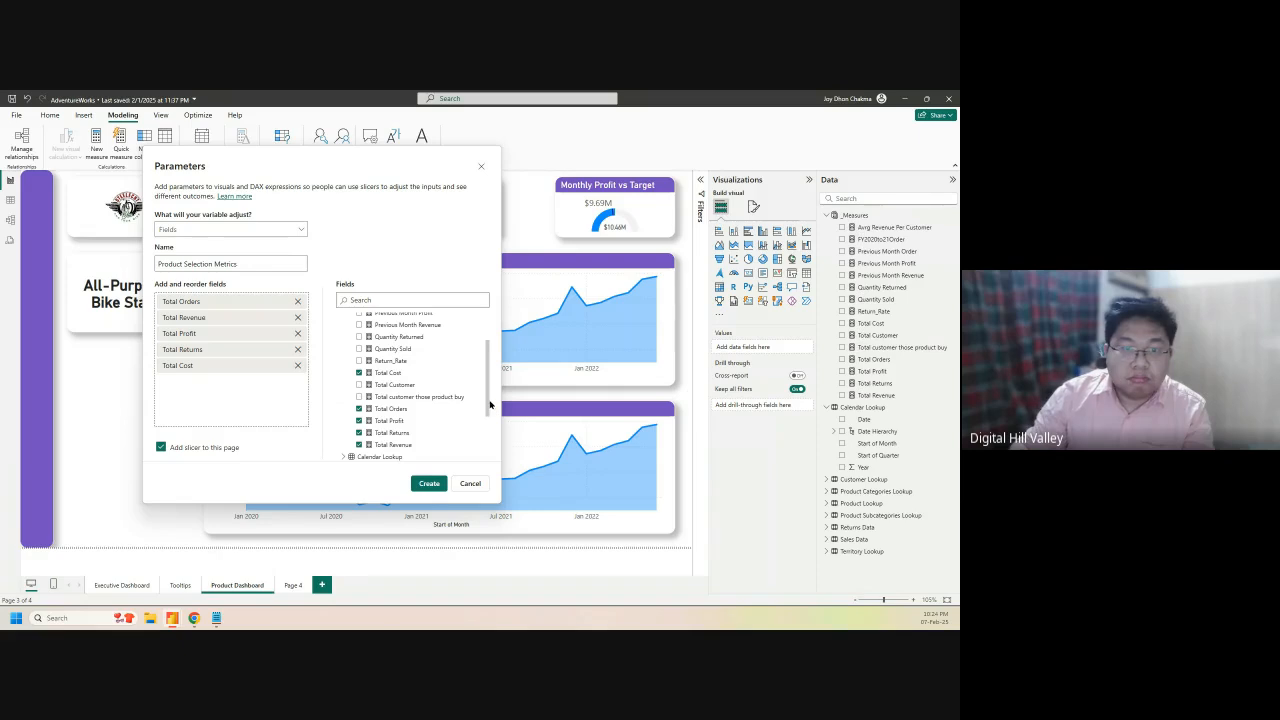
{"action": "left_click", "coordinate": [429, 486]}
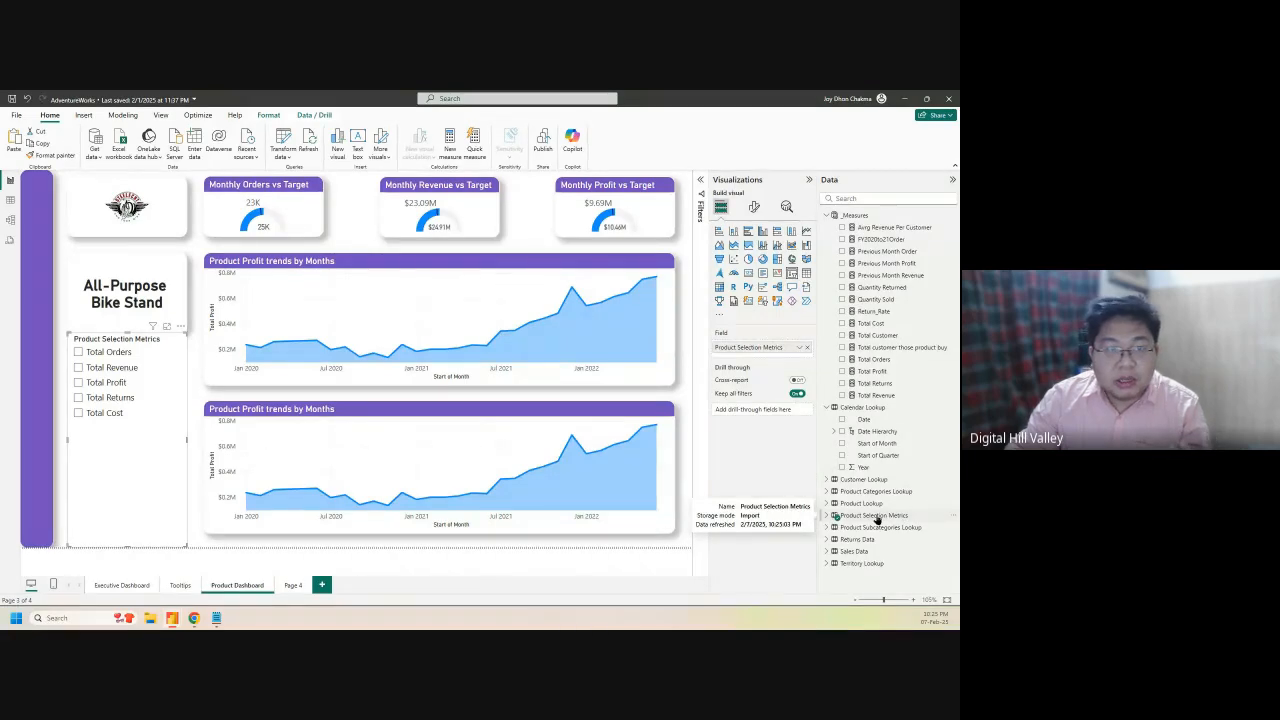
Fit the new slicer between the product name card and the lower chart's bottom edge, and make it single select
{"action": "left_click_drag", "start_coordinate": [126, 543], "coordinate": [130, 535]}
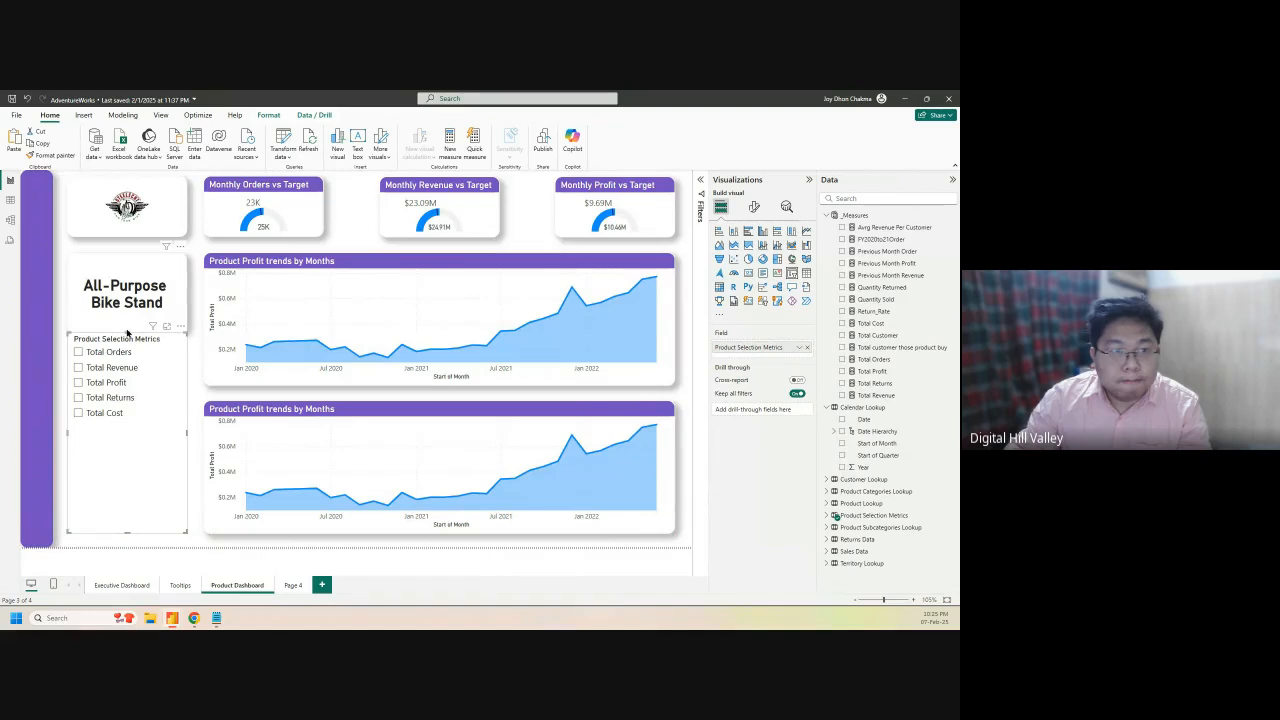
{"action": "left_click_drag", "start_coordinate": [126, 334], "coordinate": [124, 346]}
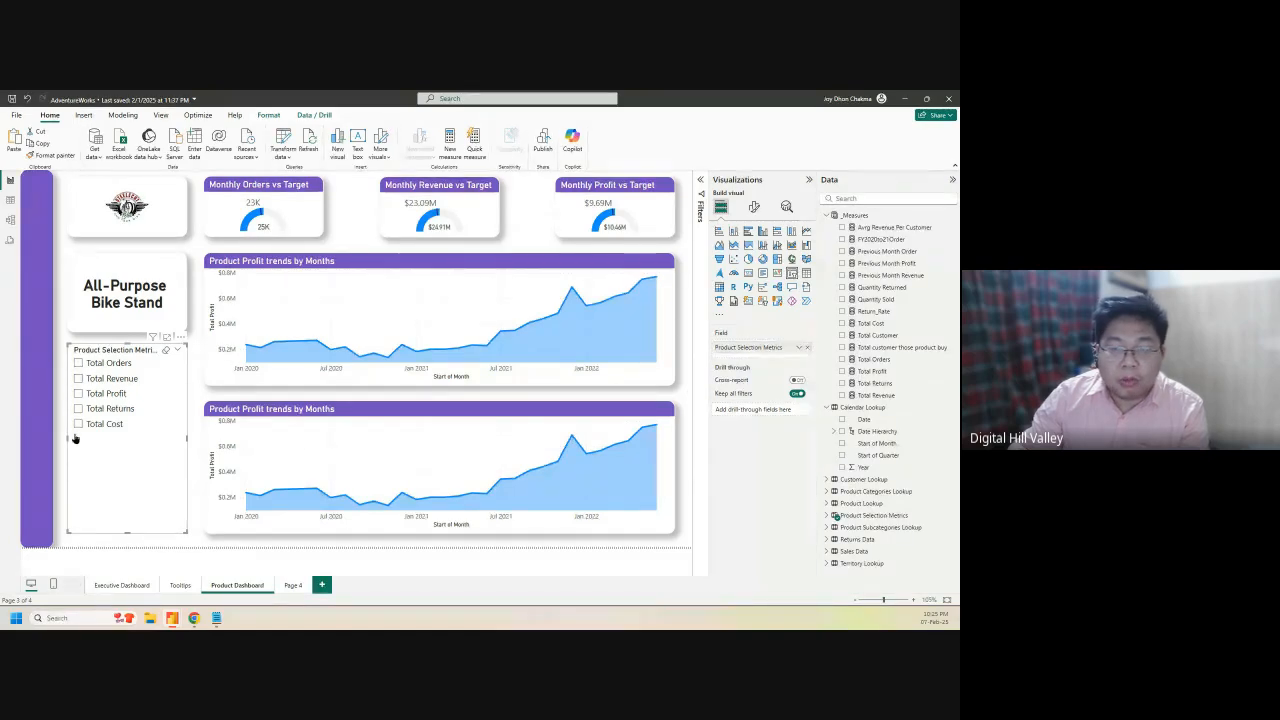
{"action": "left_click", "coordinate": [754, 206]}
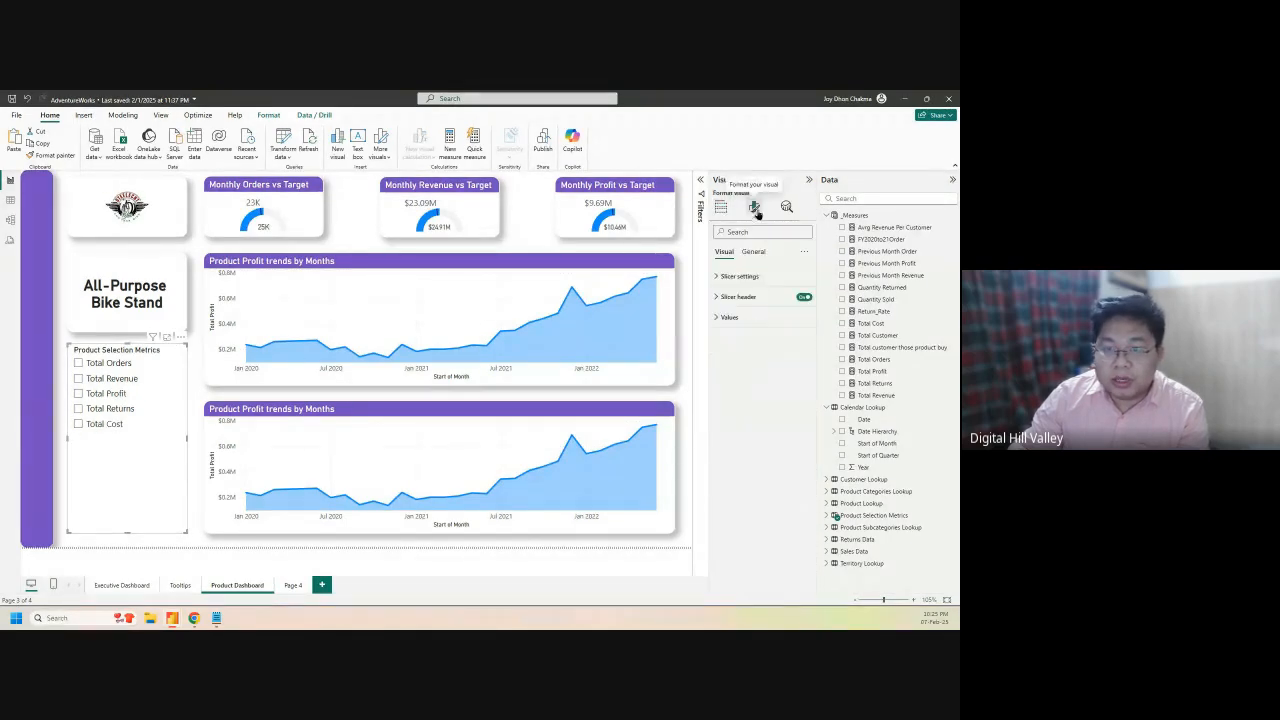
{"action": "left_click", "coordinate": [724, 277]}
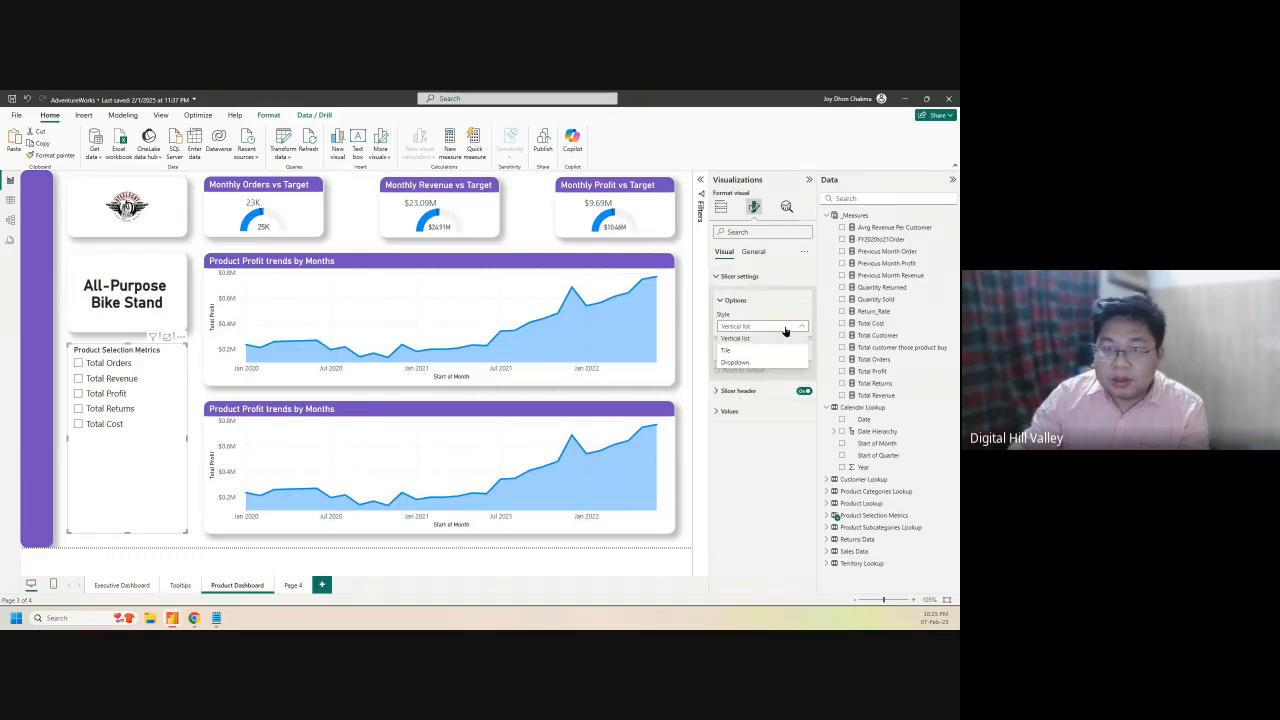
{"action": "left_click", "coordinate": [722, 350]}
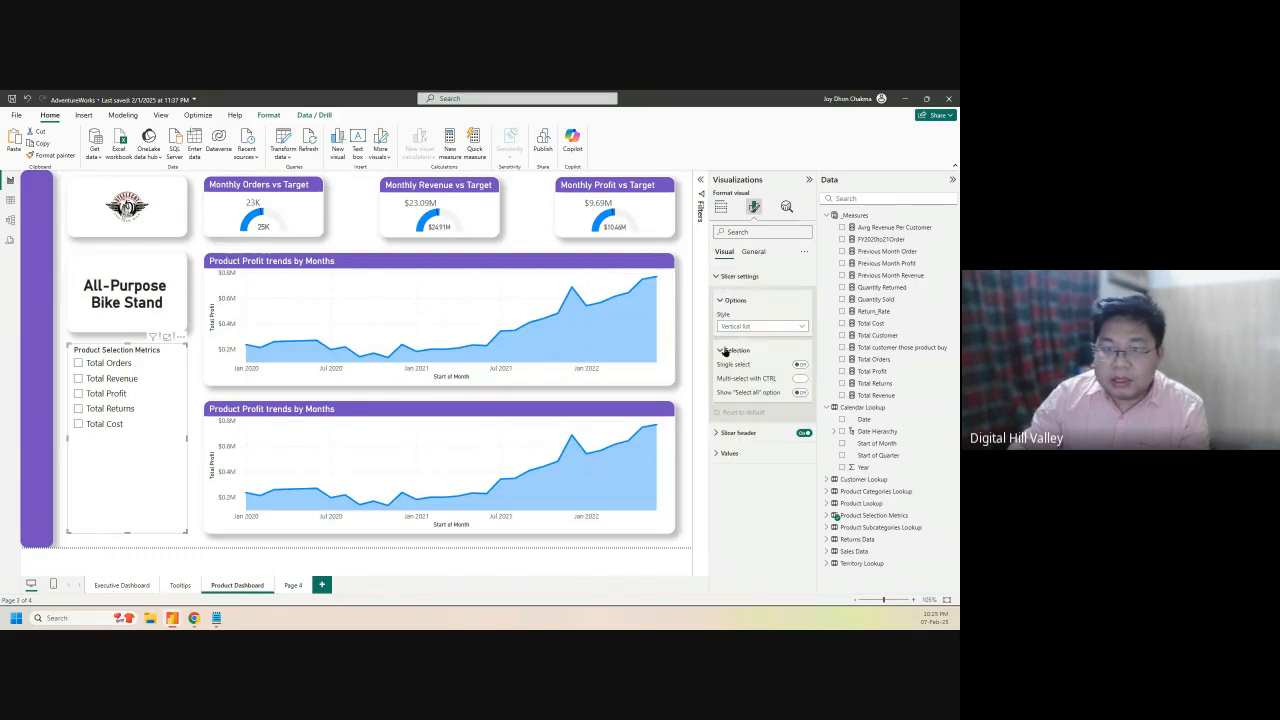
{"action": "left_click", "coordinate": [800, 379]}
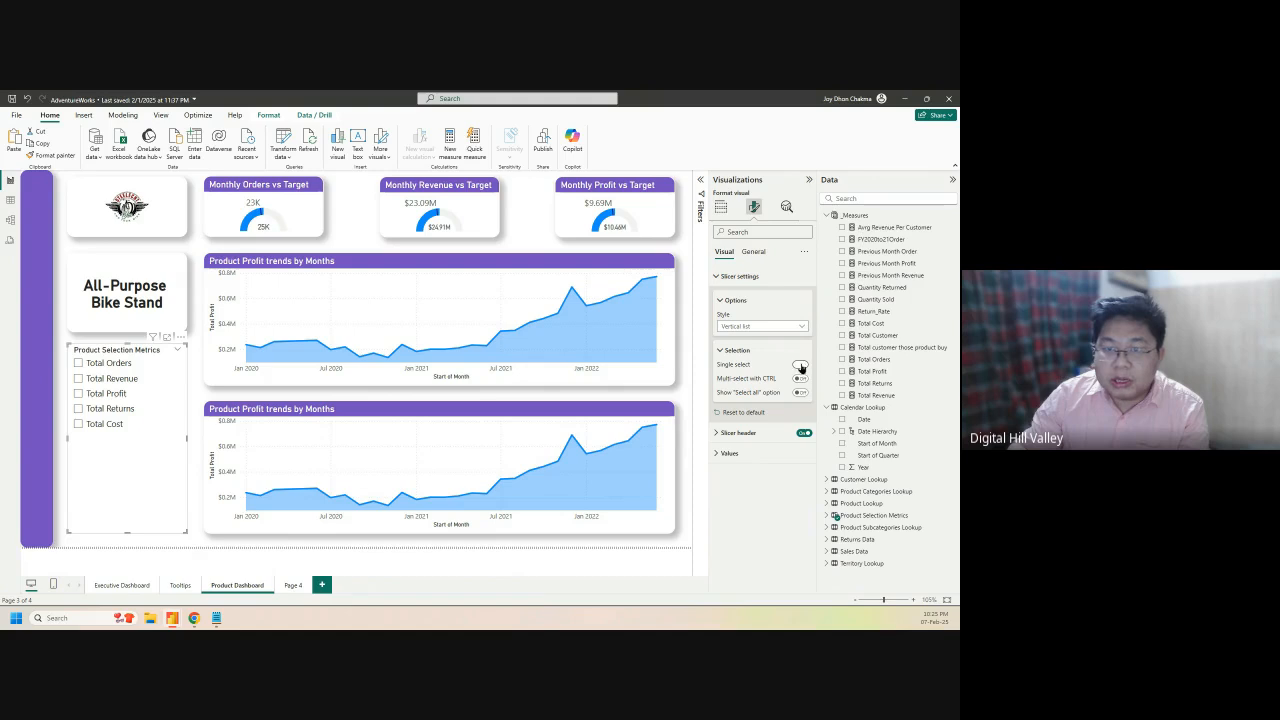
{"action": "left_click", "coordinate": [800, 365]}
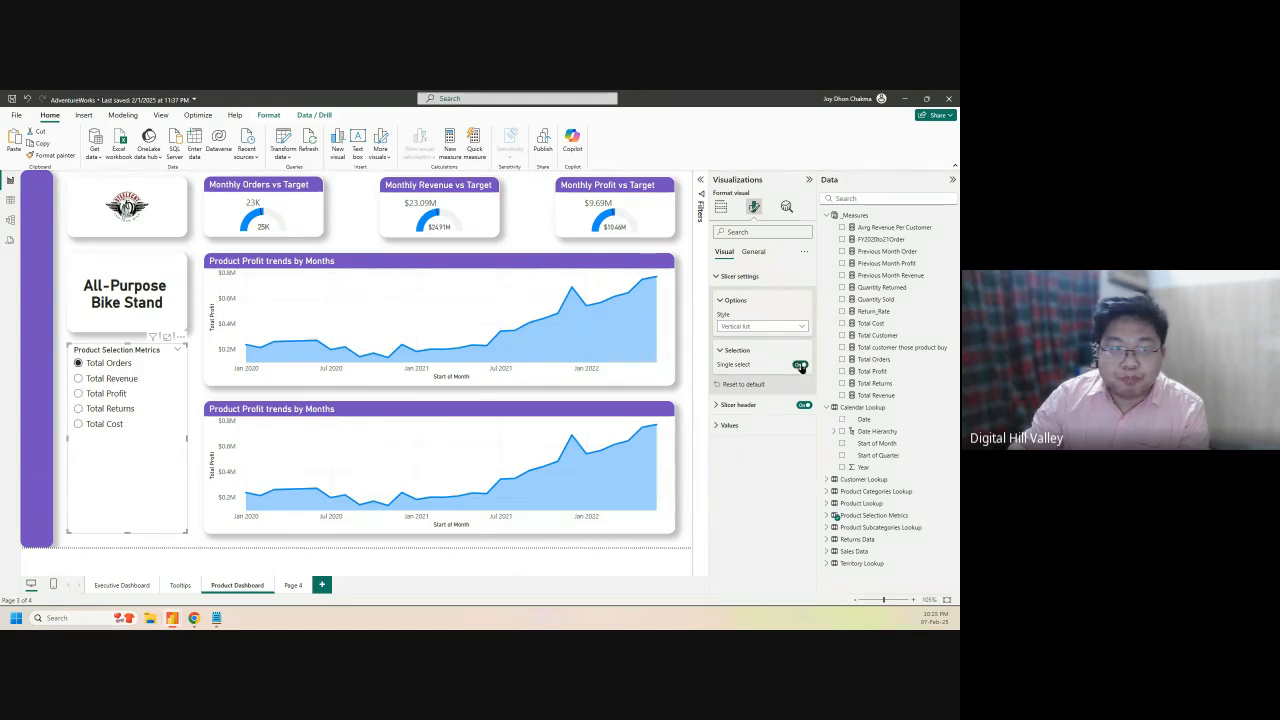
Test the metrics slicer by choosing Total Revenue and switching back to Total Orders
{"action": "left_click", "coordinate": [78, 379]}
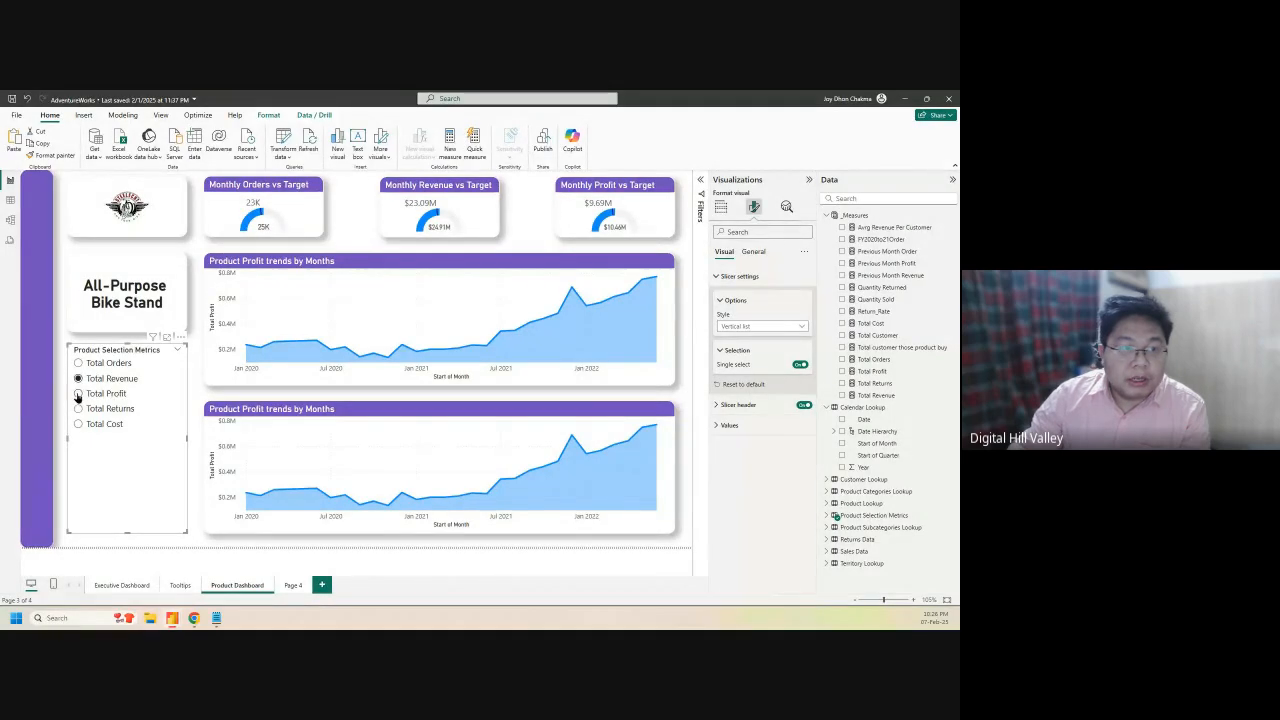
{"action": "left_click", "coordinate": [78, 363]}
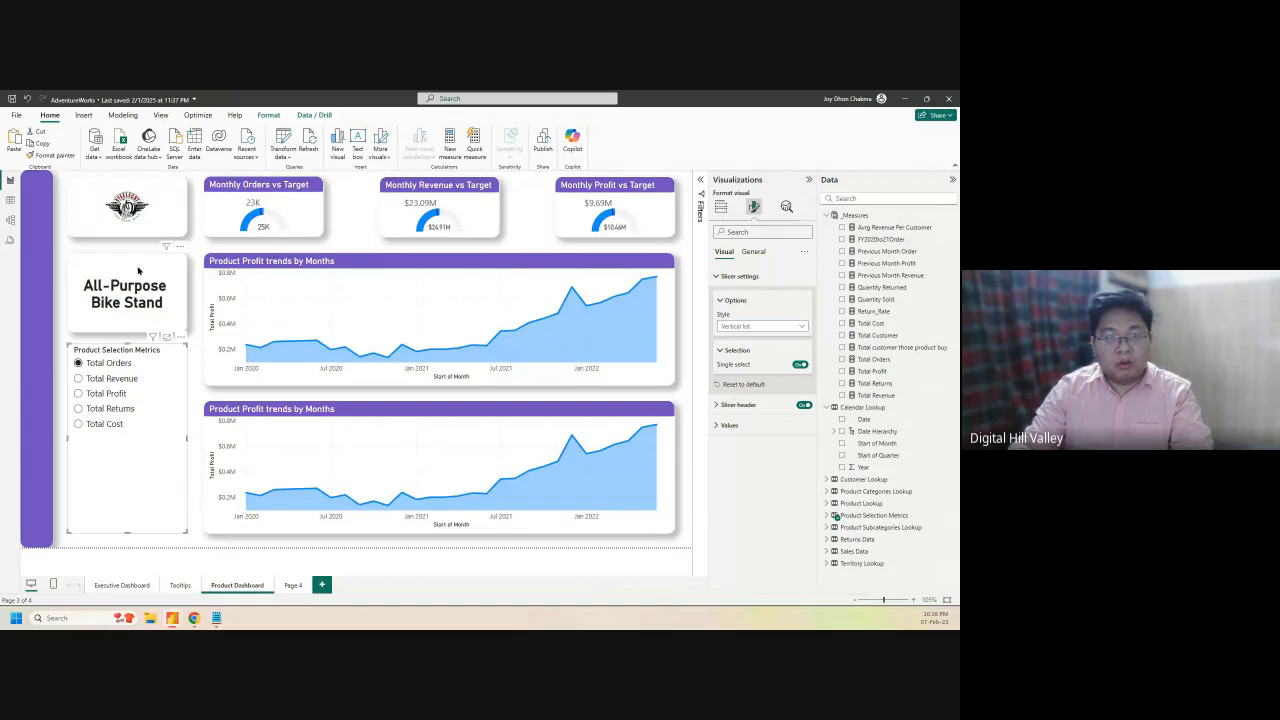
Replace Total Profit on the lower chart's y-axis with the Product Selection Metrics parameter
{"action": "mouse_move", "coordinate": [406, 323]}
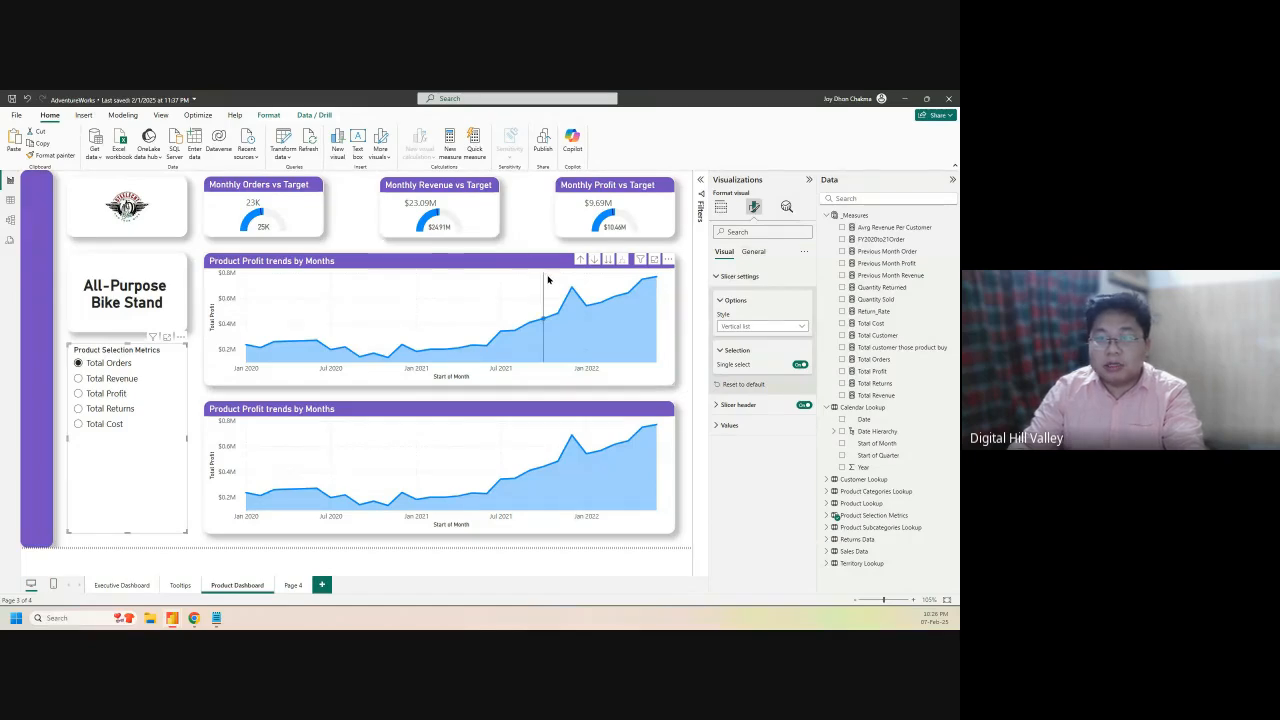
{"action": "left_click", "coordinate": [259, 414]}
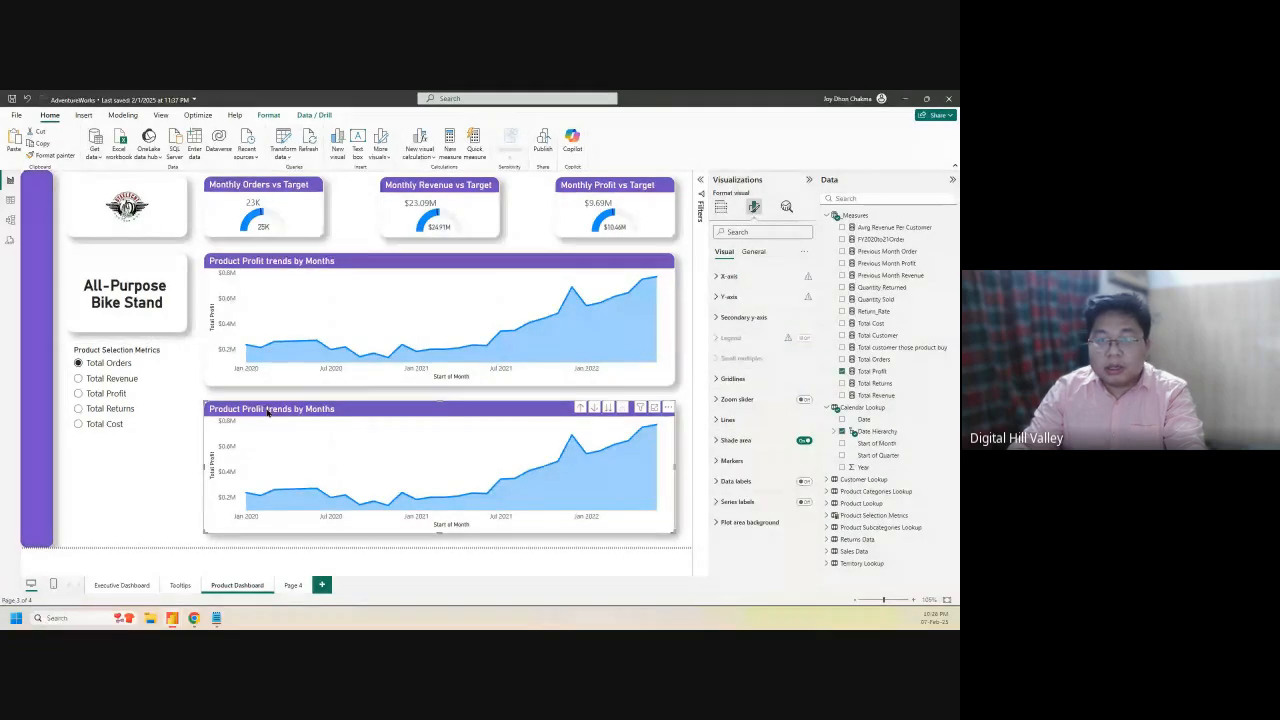
{"action": "left_click", "coordinate": [720, 207]}
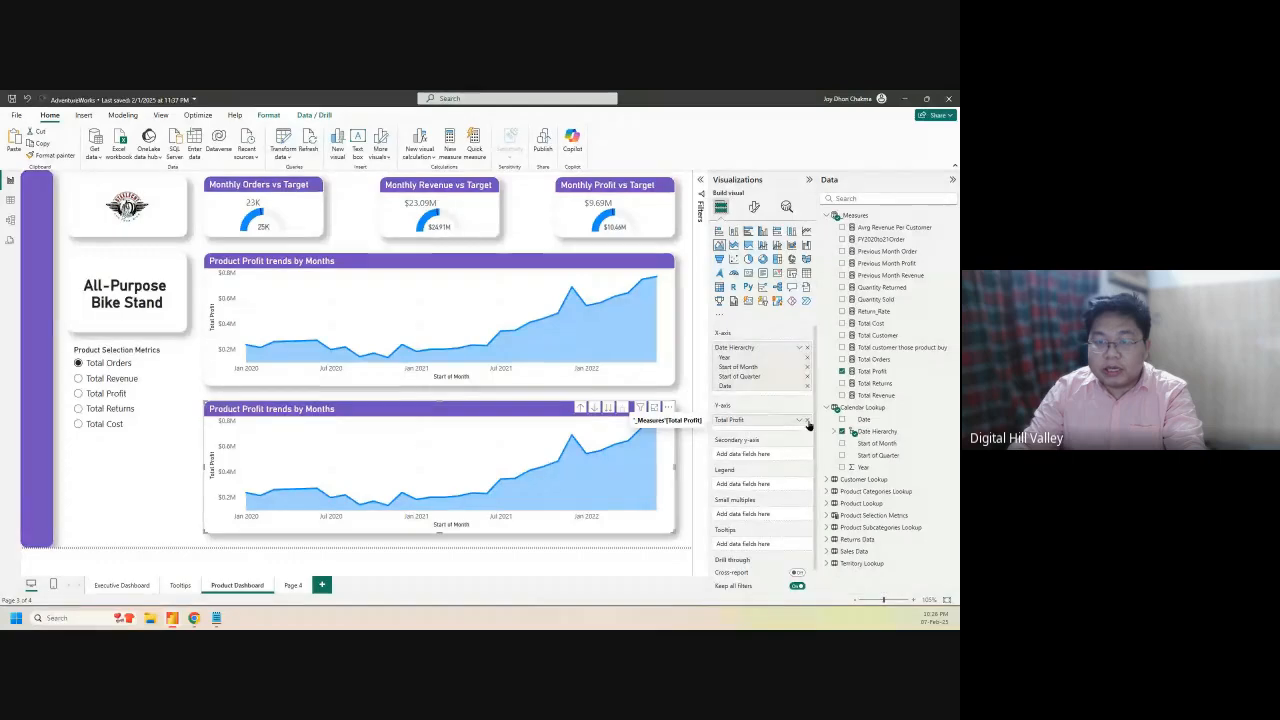
{"action": "left_click", "coordinate": [807, 420]}
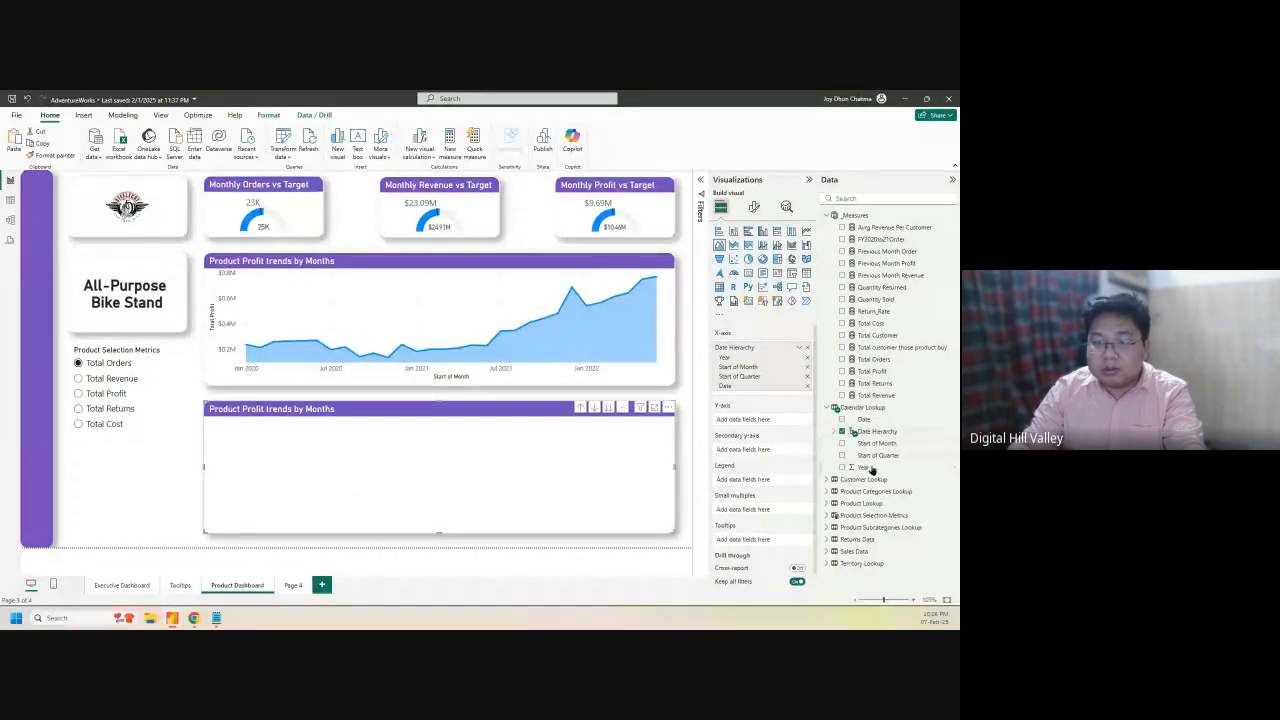
{"action": "left_click", "coordinate": [826, 516]}
{"action": "left_click_drag", "start_coordinate": [878, 535], "coordinate": [771, 426]}
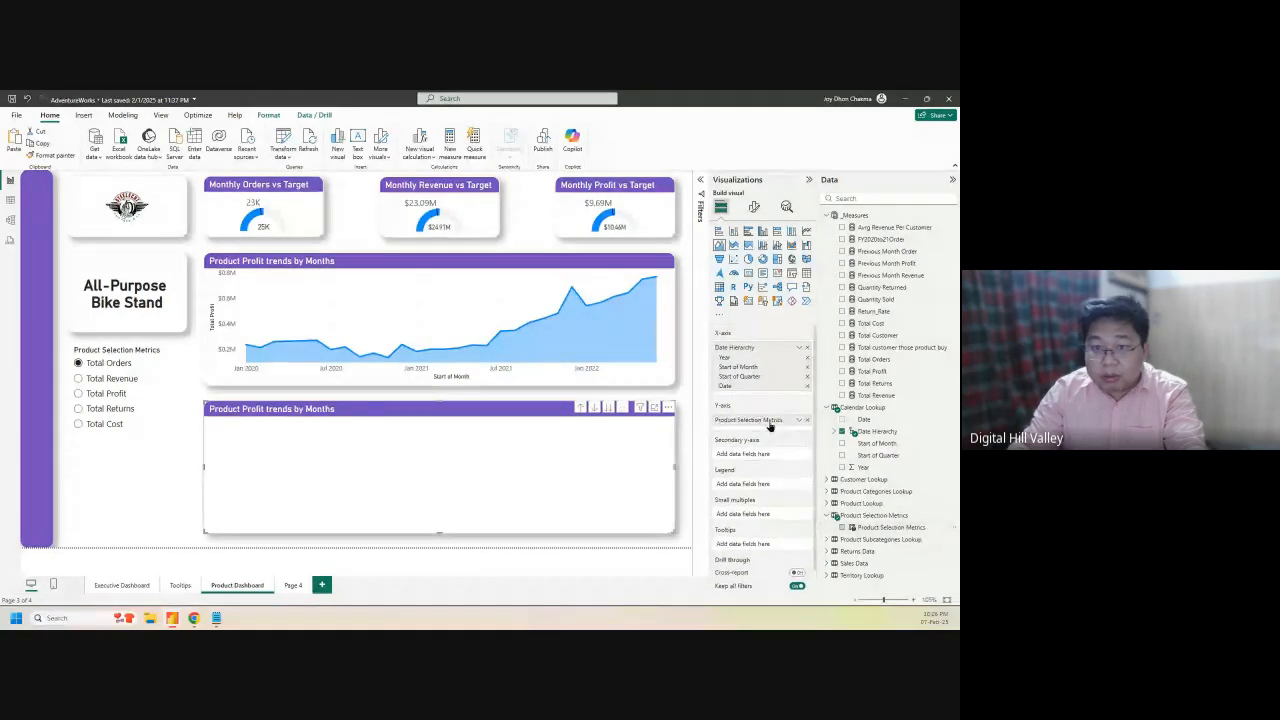
Test the lower chart by switching the metrics slicer through Total Revenue, Total Profit, Total Returns and Total Cost, finishing on Total Orders
{"action": "left_click", "coordinate": [85, 380]}
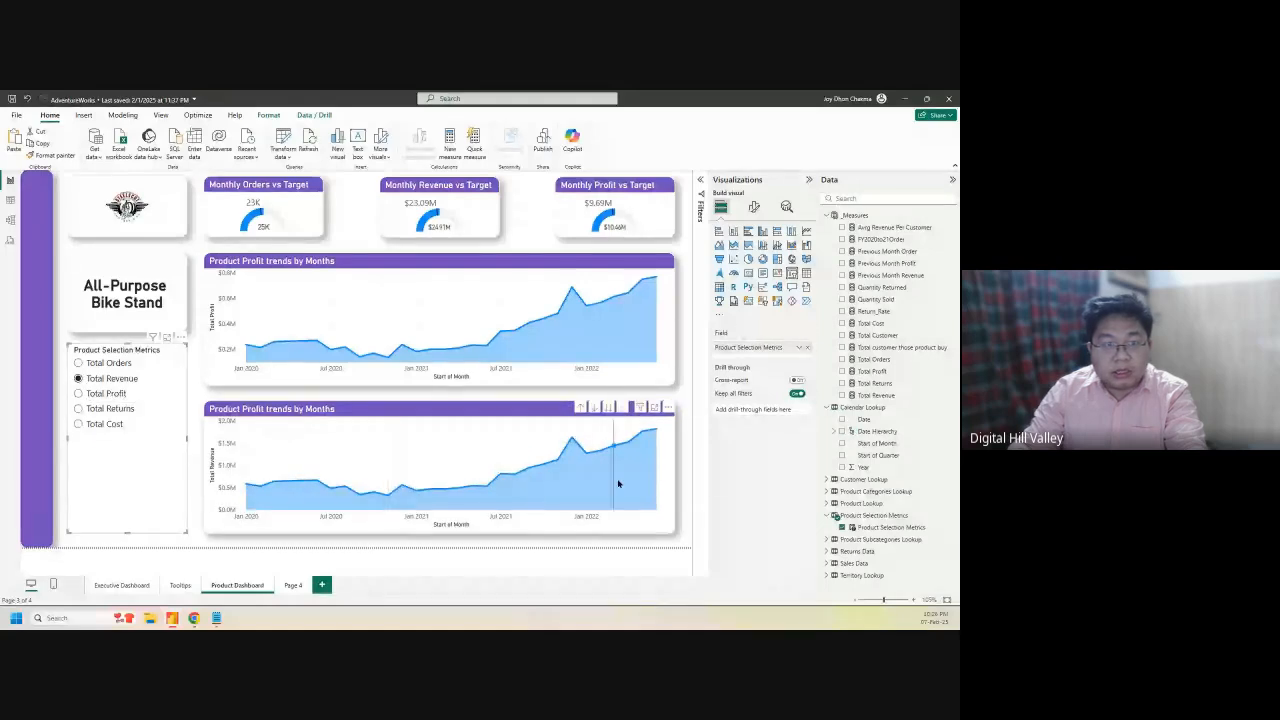
{"action": "left_click", "coordinate": [97, 398]}
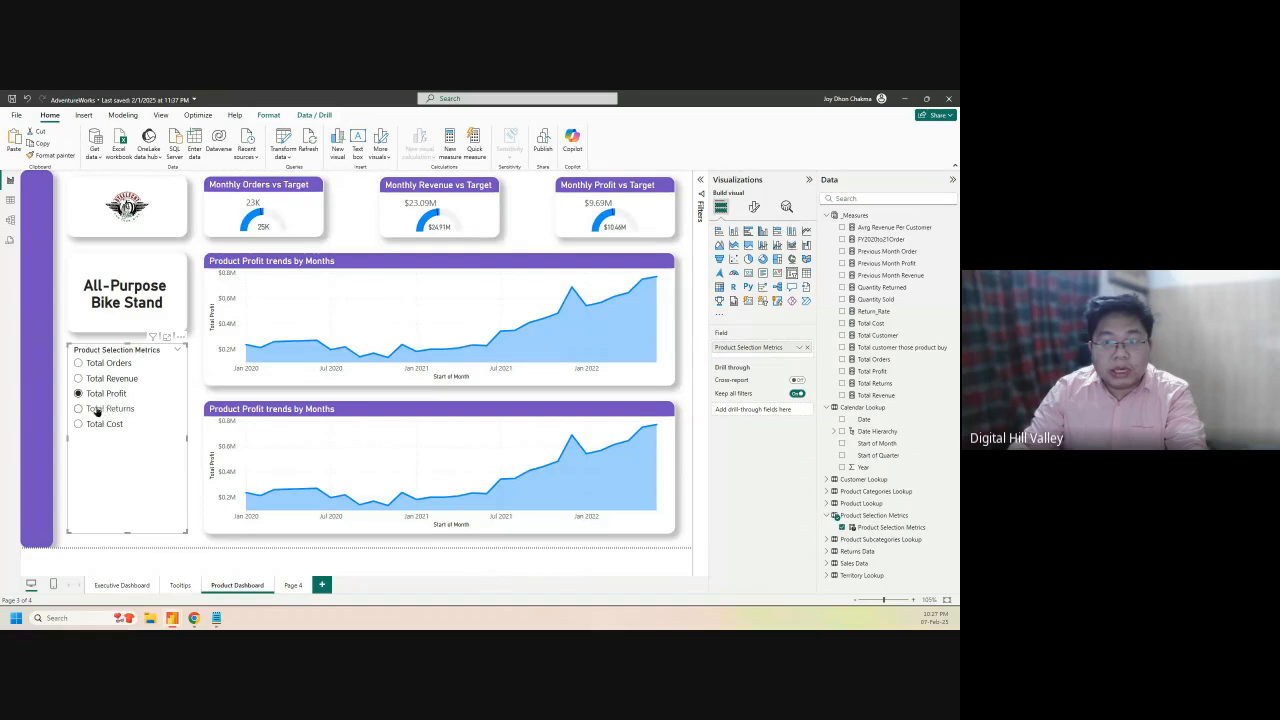
{"action": "left_click", "coordinate": [108, 412]}
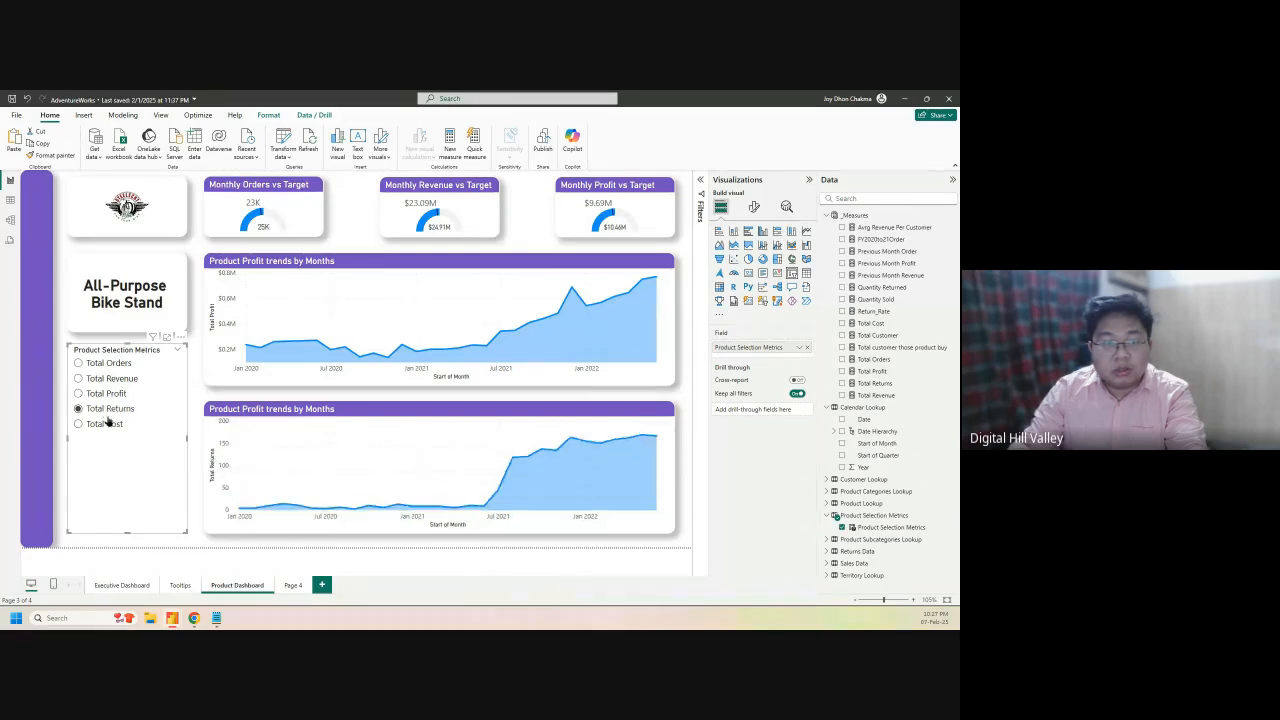
{"action": "left_click", "coordinate": [105, 427]}
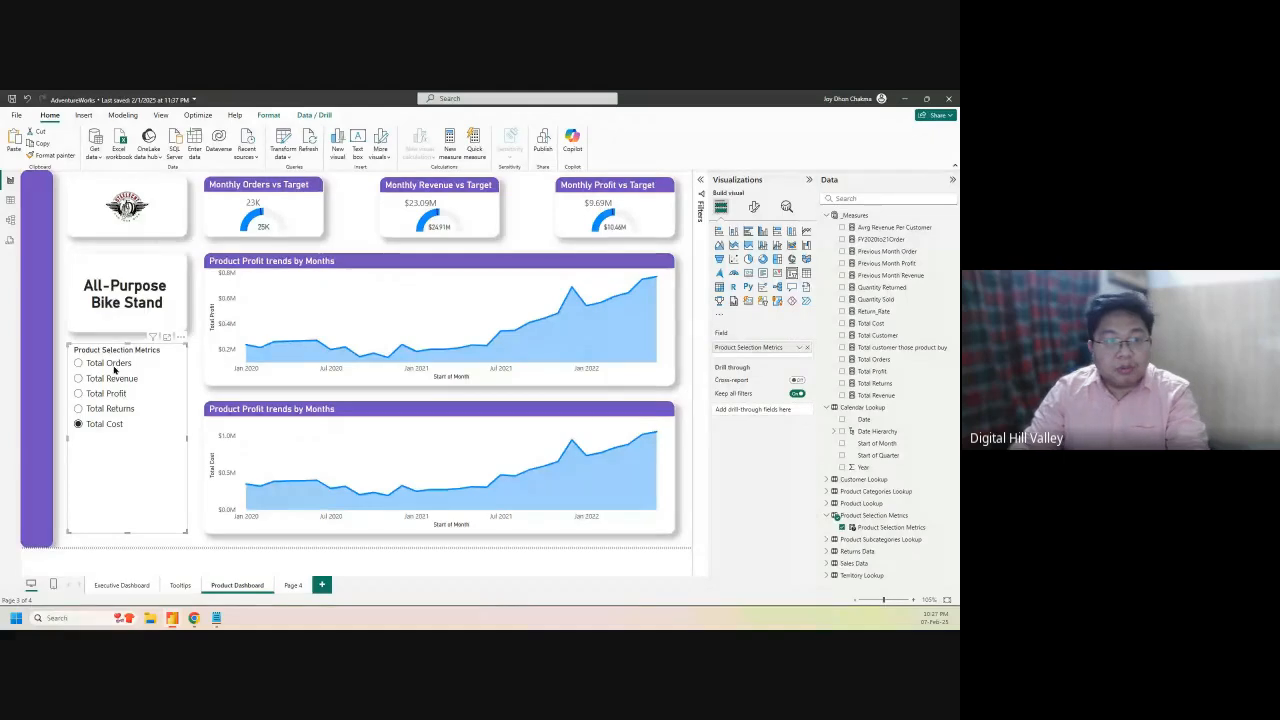
{"action": "left_click", "coordinate": [103, 396]}
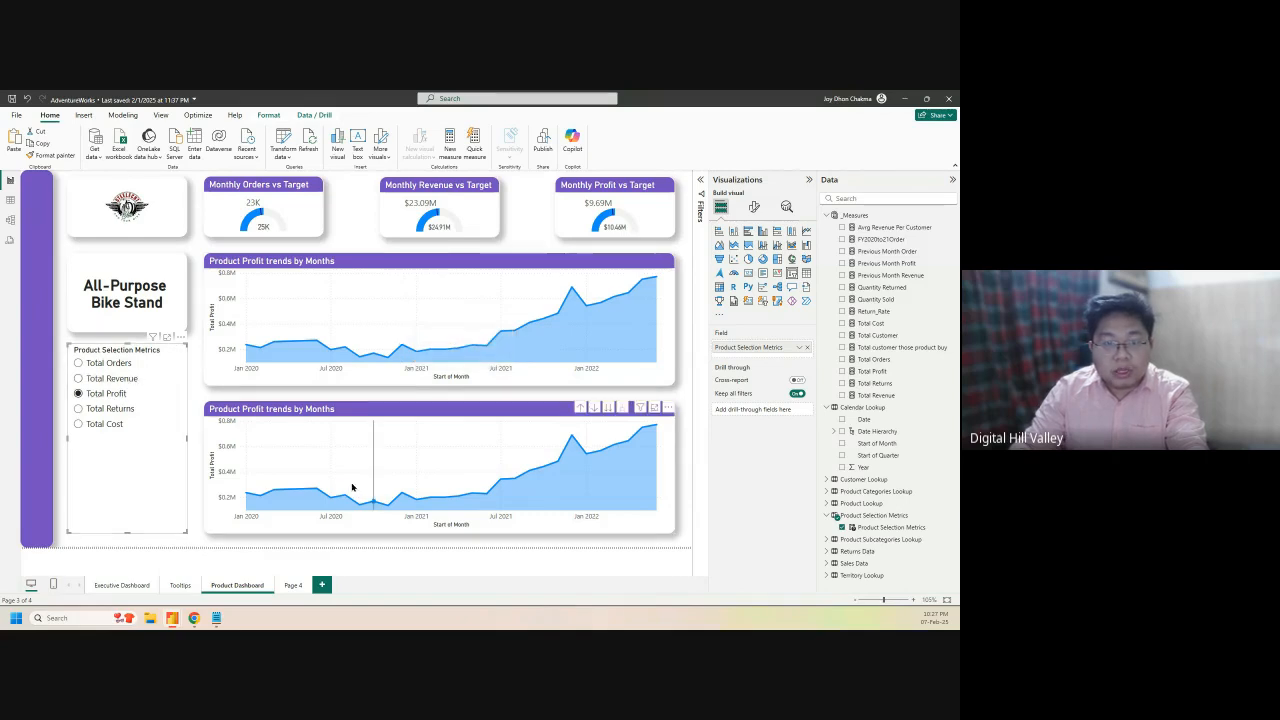
{"action": "left_click", "coordinate": [79, 409]}
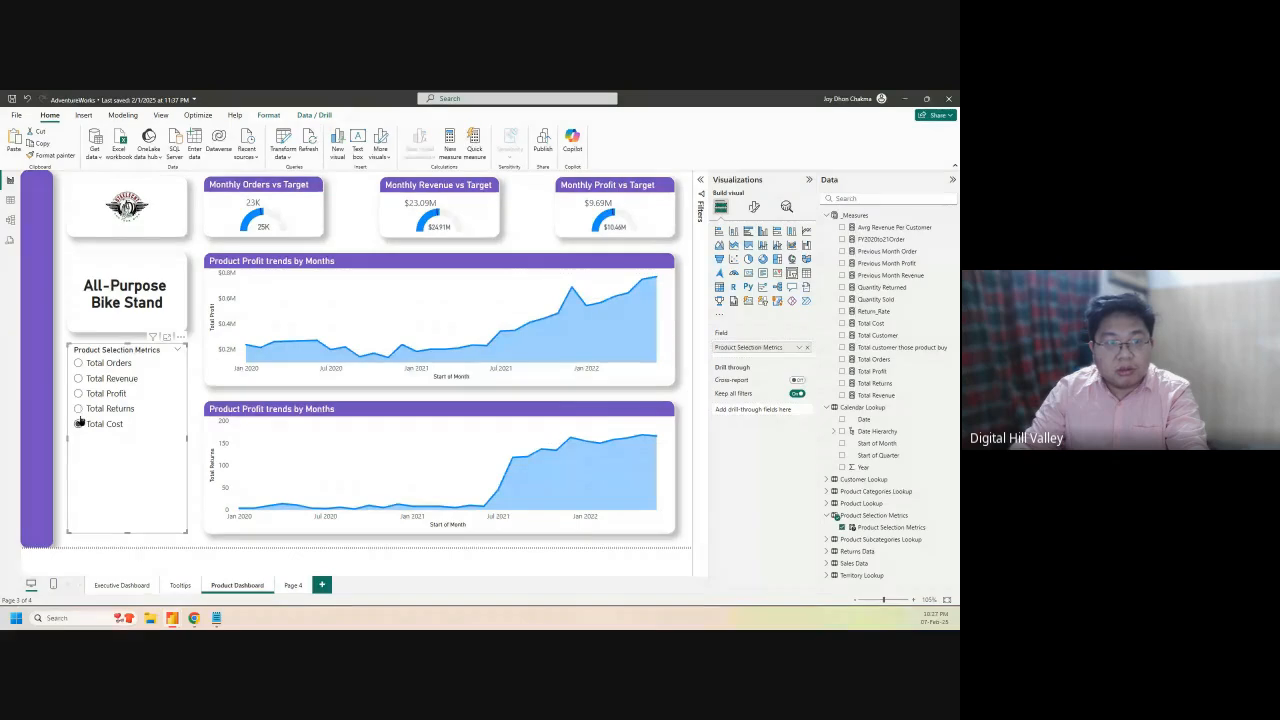
{"action": "left_click", "coordinate": [79, 364]}
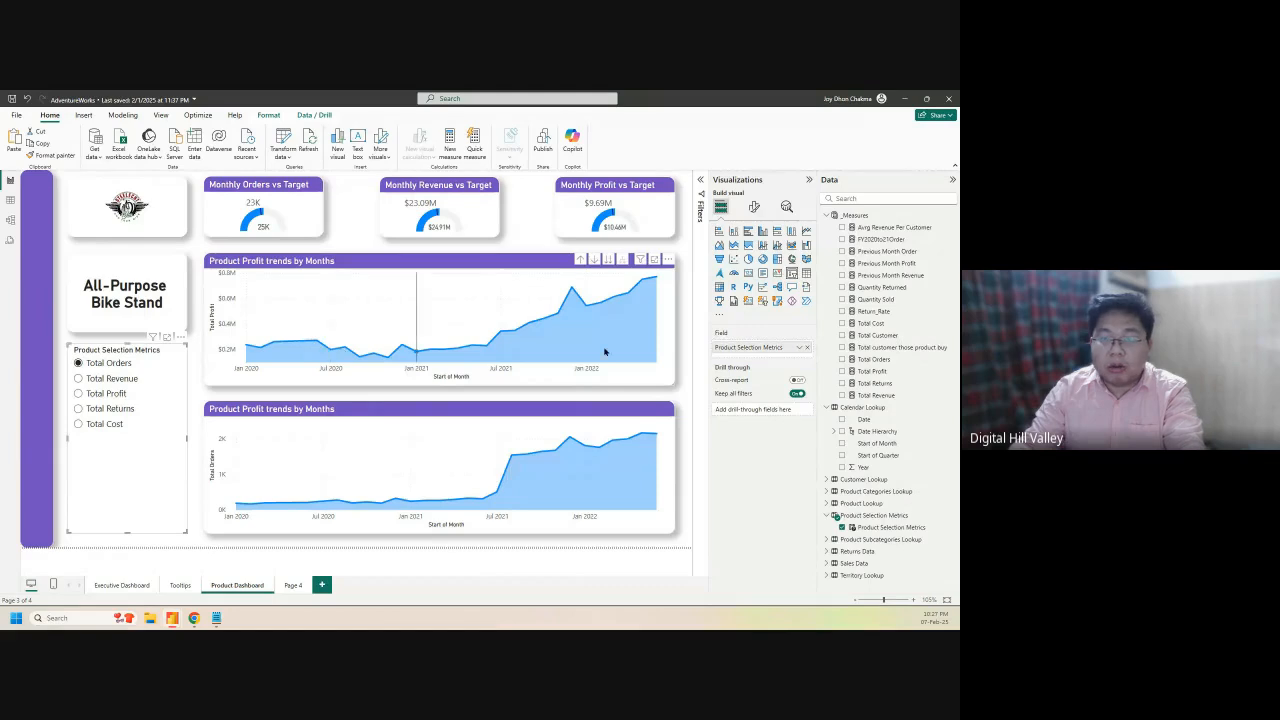
Examine the metrics slicer's formatting options for values, data format, slicer settings and slicer header
{"action": "left_click", "coordinate": [754, 207]}
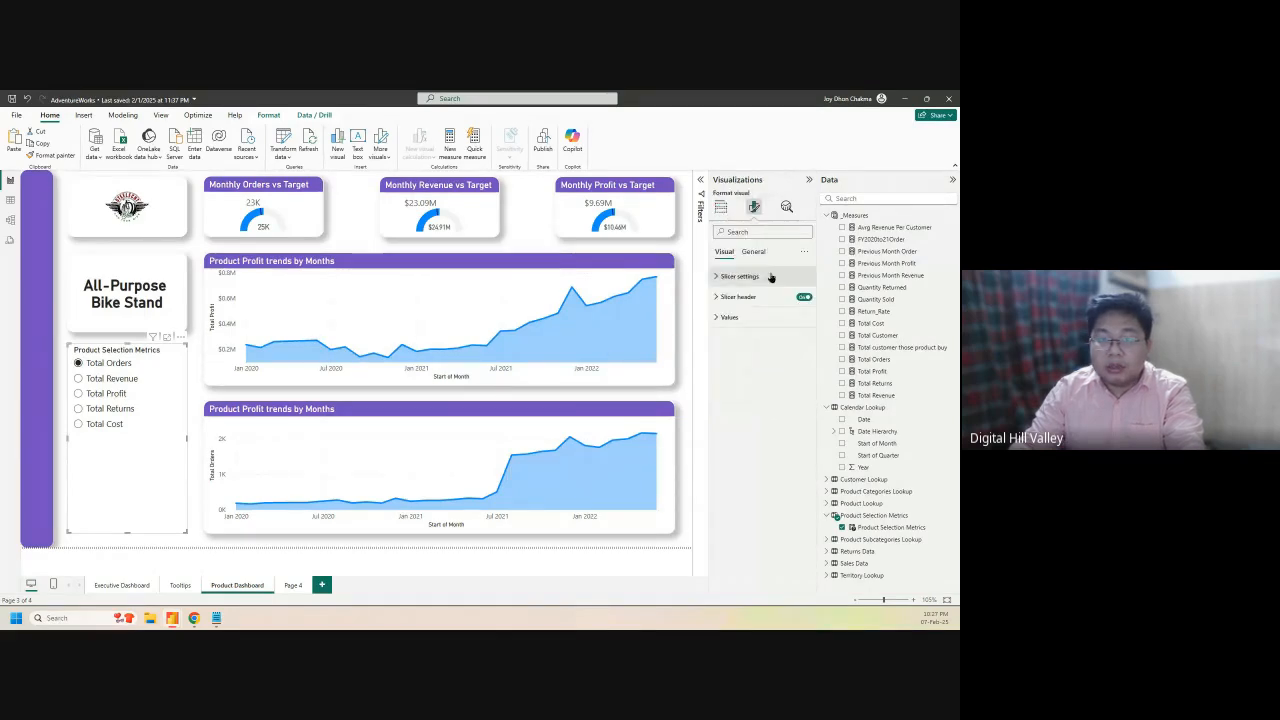
{"action": "left_click", "coordinate": [717, 318]}
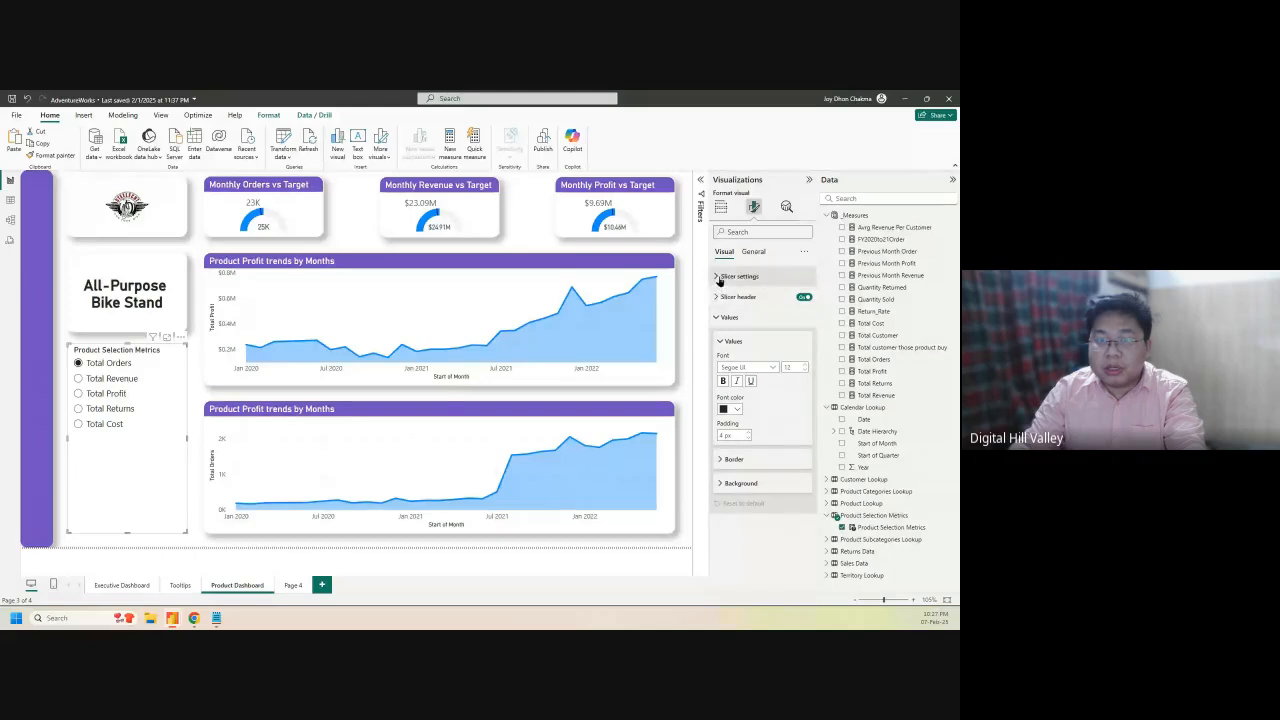
{"action": "left_click", "coordinate": [744, 255]}
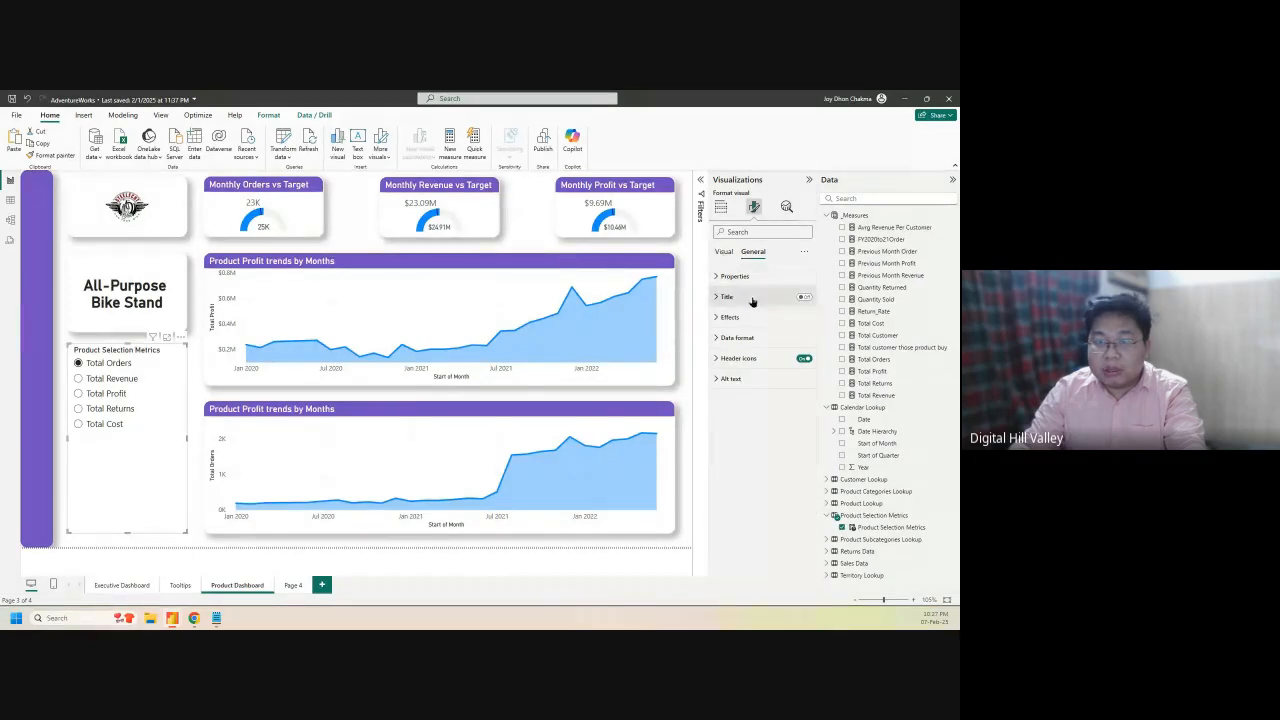
{"action": "left_click", "coordinate": [725, 339]}
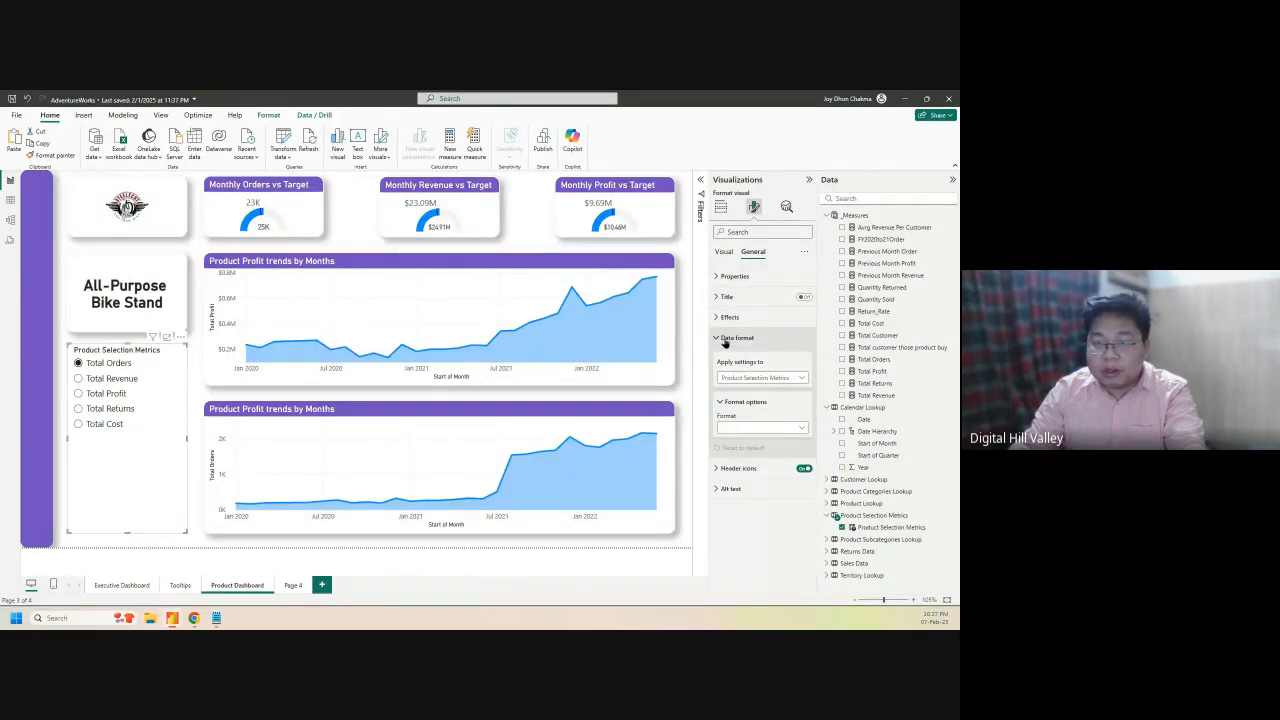
{"action": "left_click", "coordinate": [725, 340]}
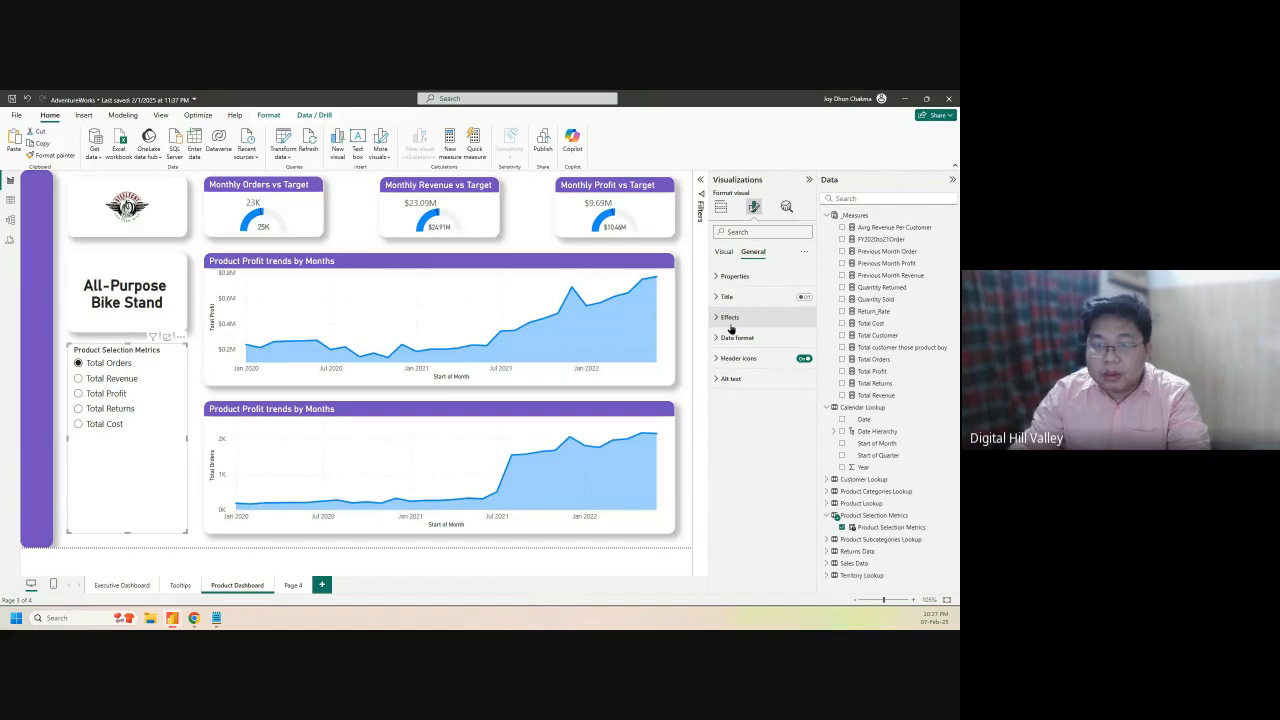
{"action": "left_click", "coordinate": [724, 254]}
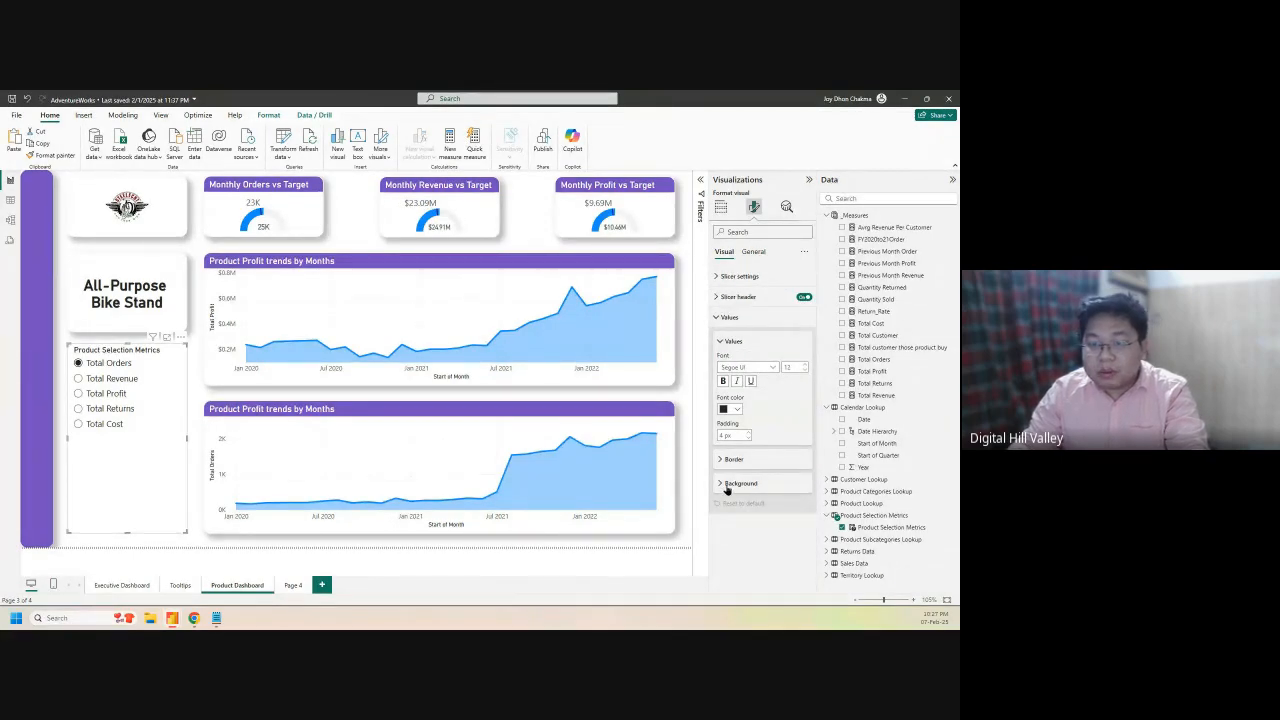
{"action": "left_click", "coordinate": [725, 277]}
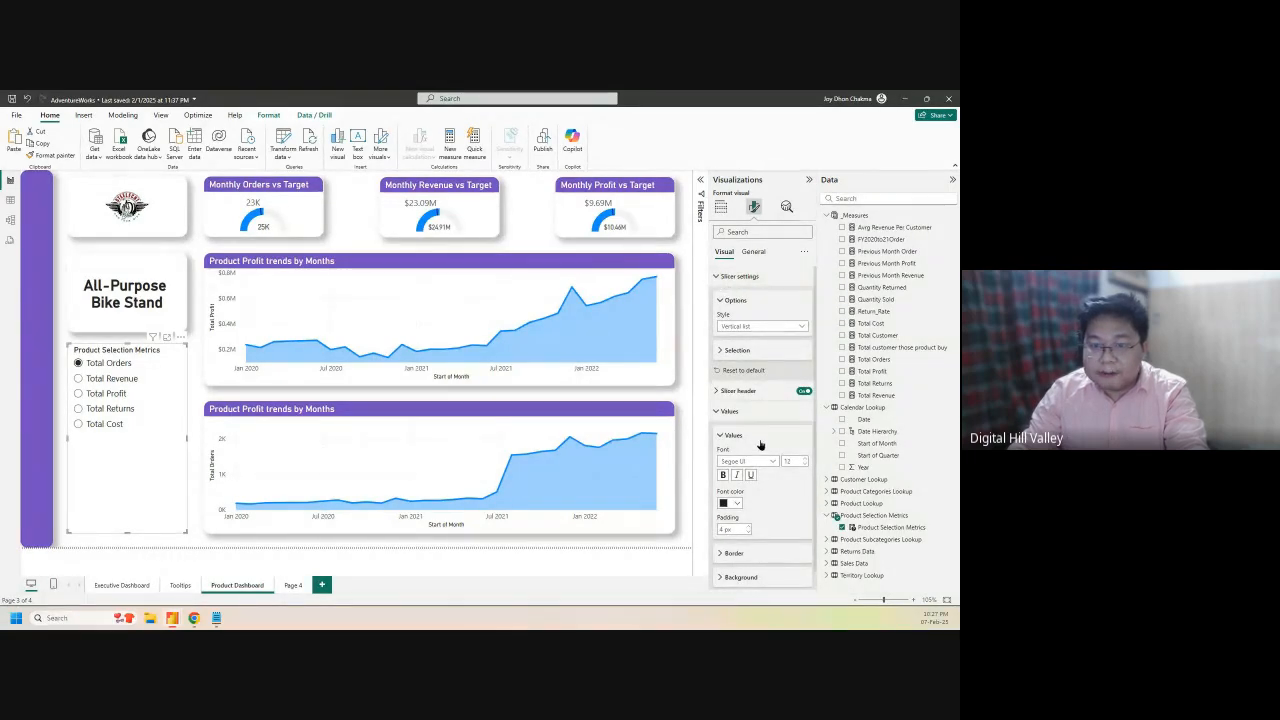
{"action": "left_click", "coordinate": [727, 397]}
{"action": "scroll", "coordinate": [745, 460], "scroll_direction": "down", "scroll_amount": 3}
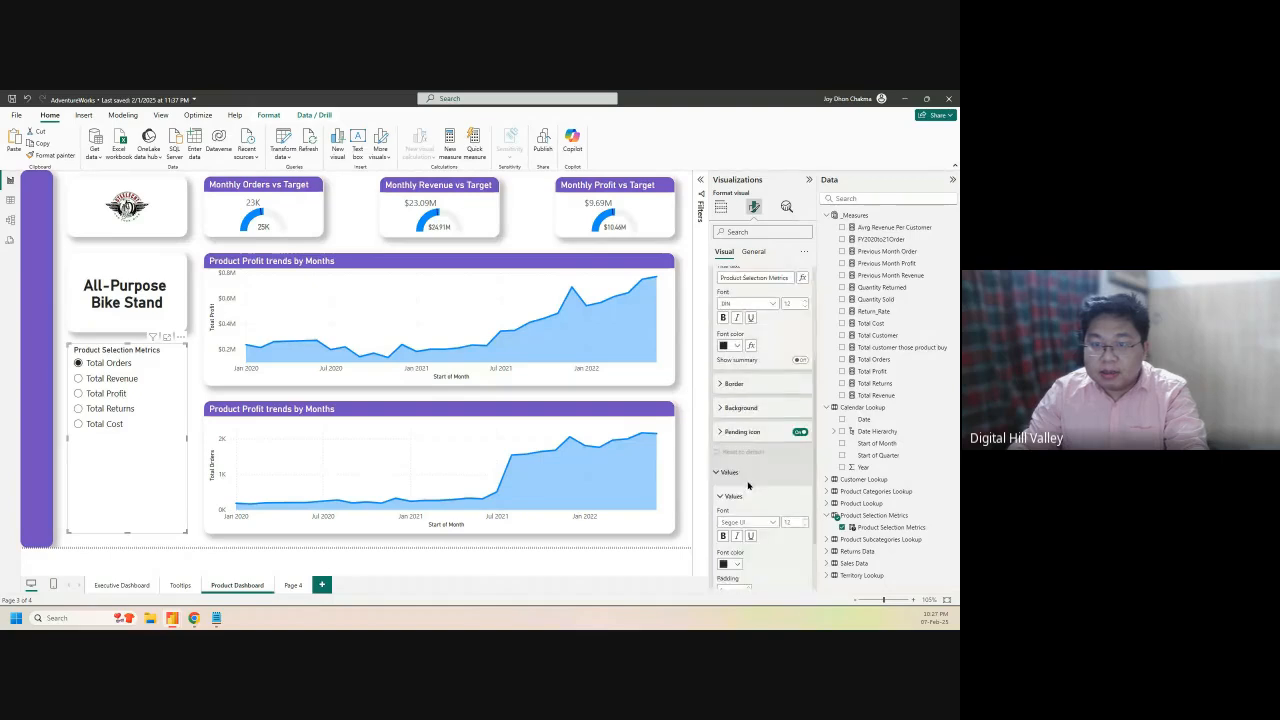
{"action": "scroll", "coordinate": [747, 485], "scroll_direction": "down", "scroll_amount": 2}
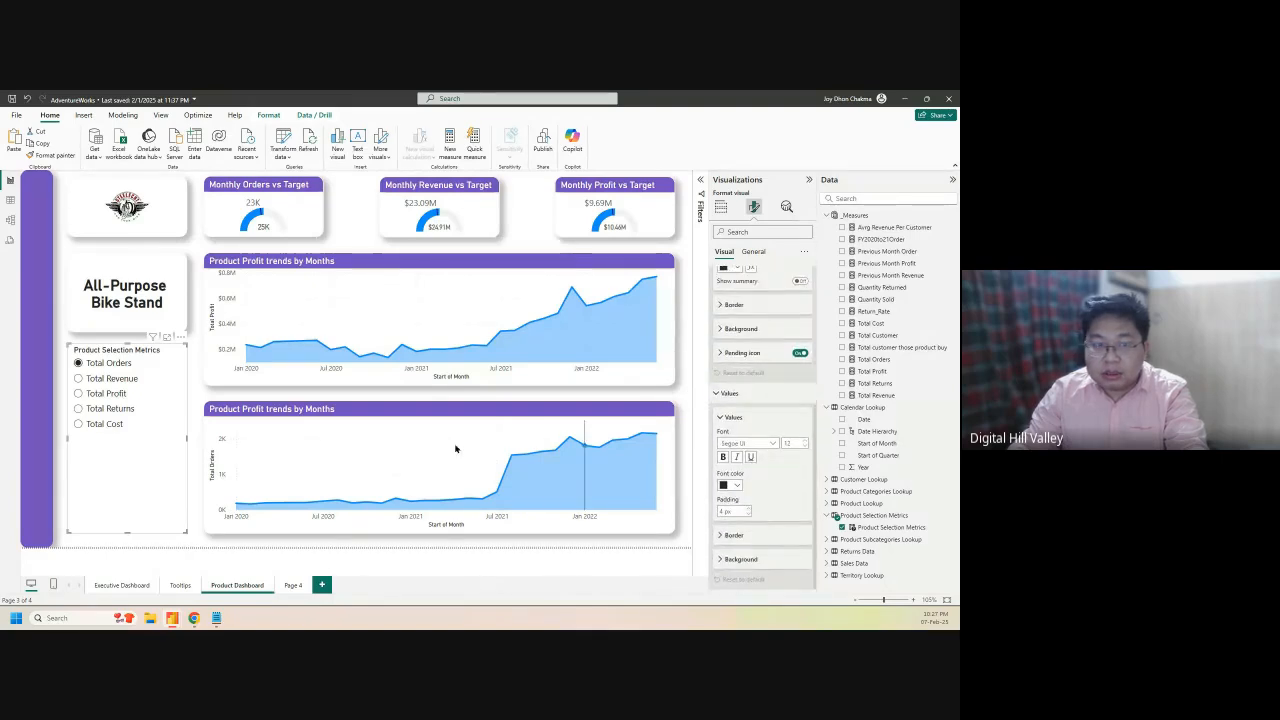
Try data labels on the lower metrics chart and the upper profit trend chart
{"action": "left_click", "coordinate": [352, 412]}
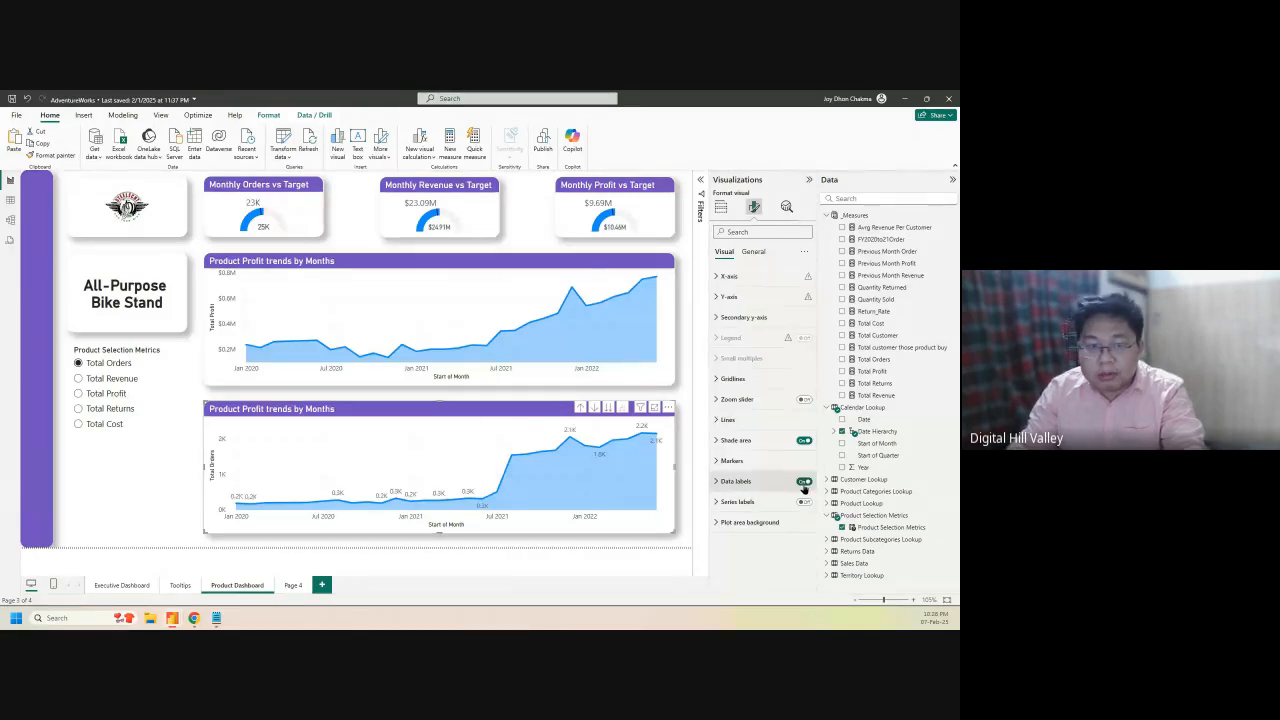
{"action": "left_click", "coordinate": [804, 484]}
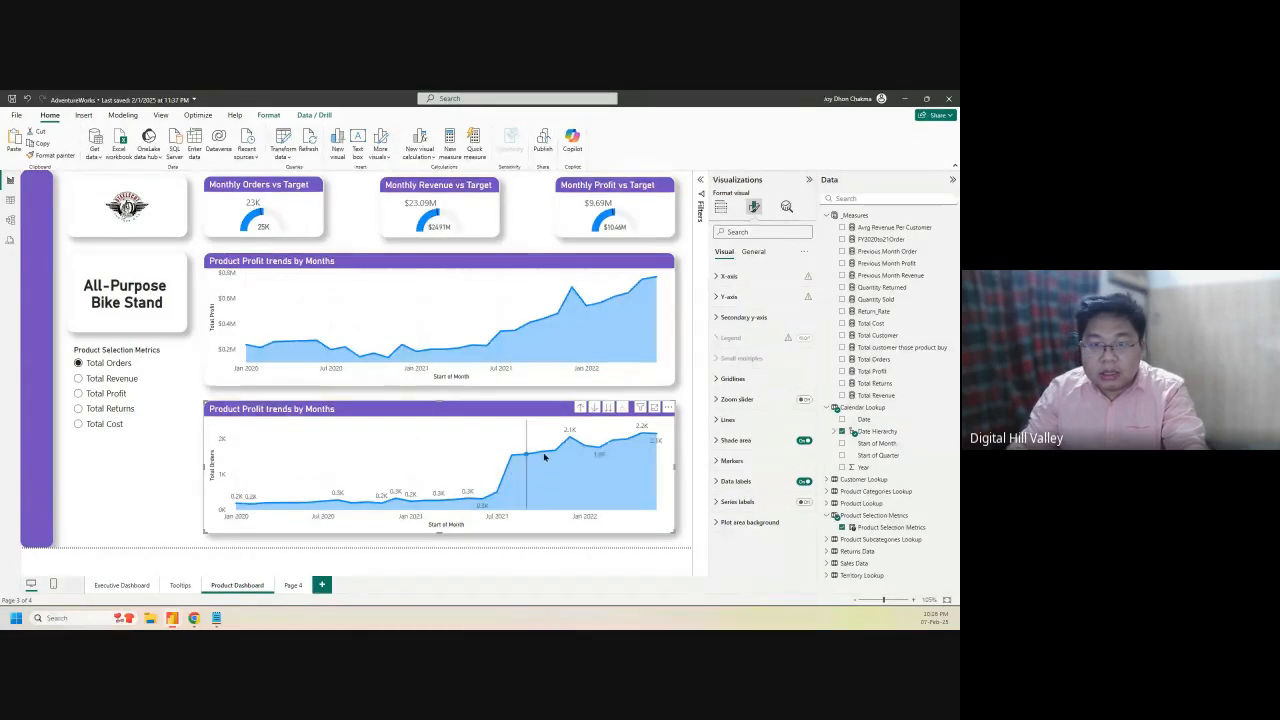
{"action": "left_click", "coordinate": [486, 268]}
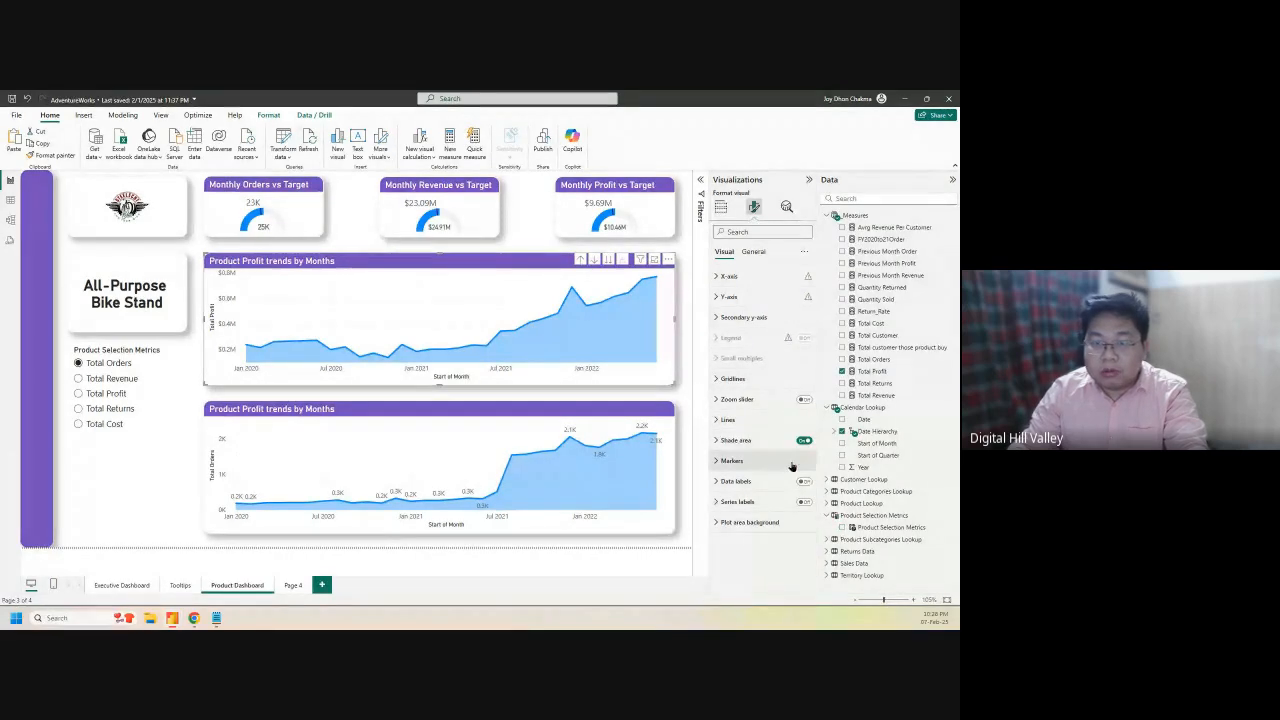
{"action": "left_click", "coordinate": [803, 487]}
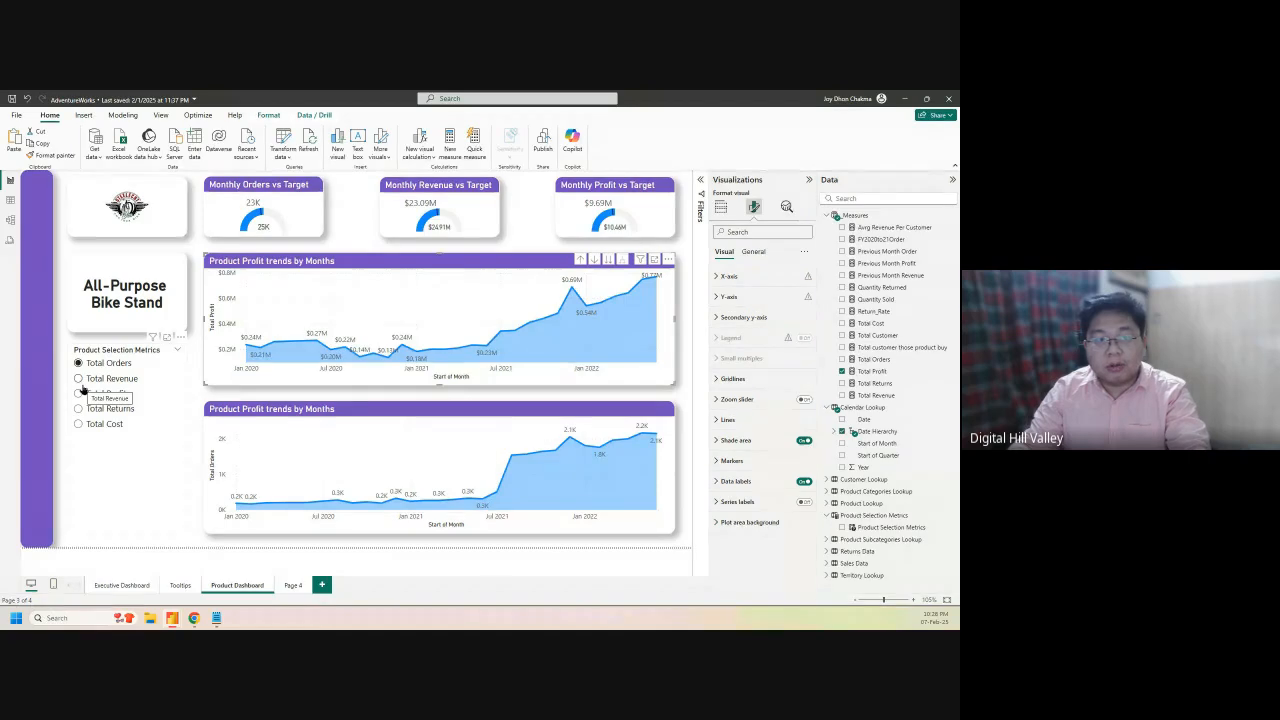
{"action": "left_click", "coordinate": [804, 481]}
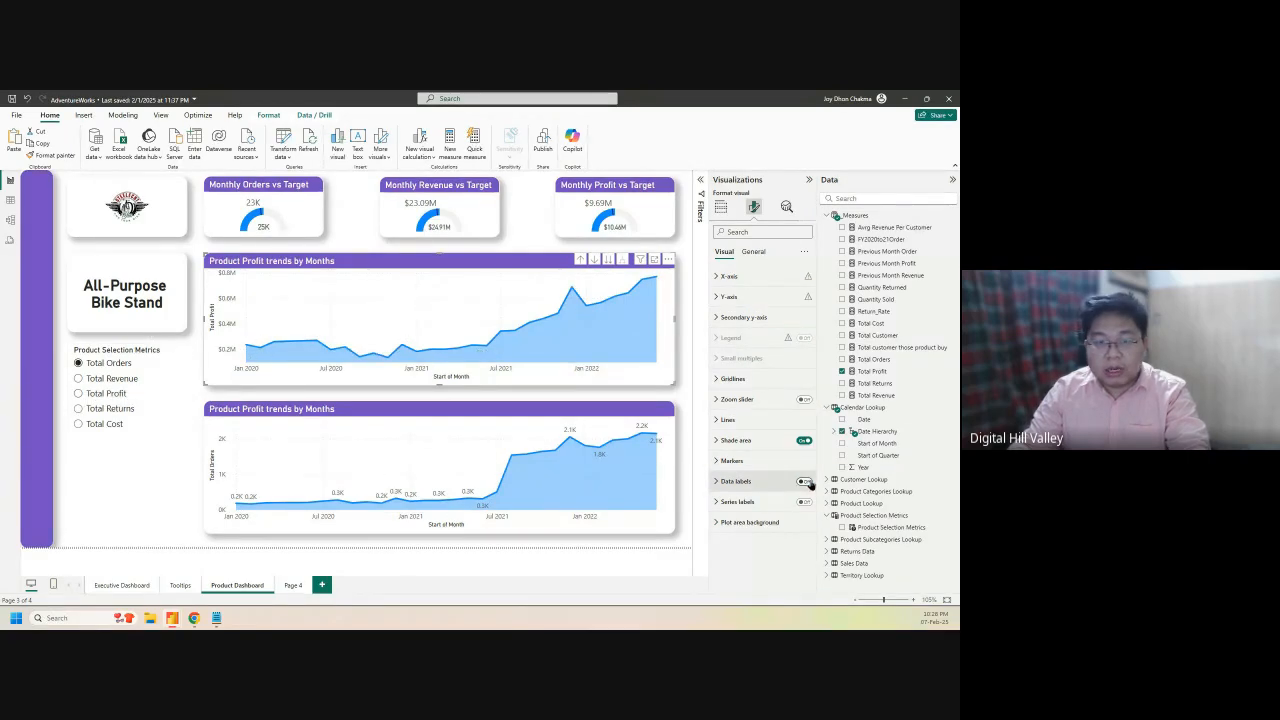
{"action": "left_click", "coordinate": [540, 410]}
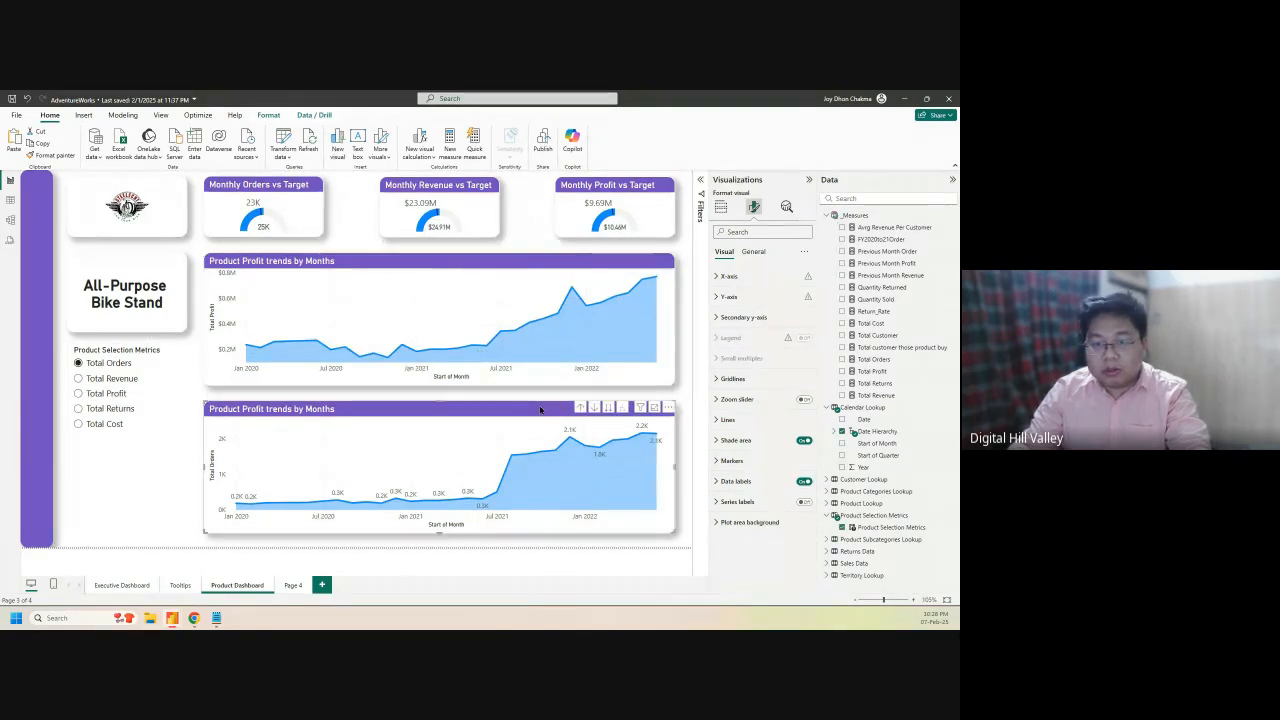
{"action": "left_click", "coordinate": [805, 482]}
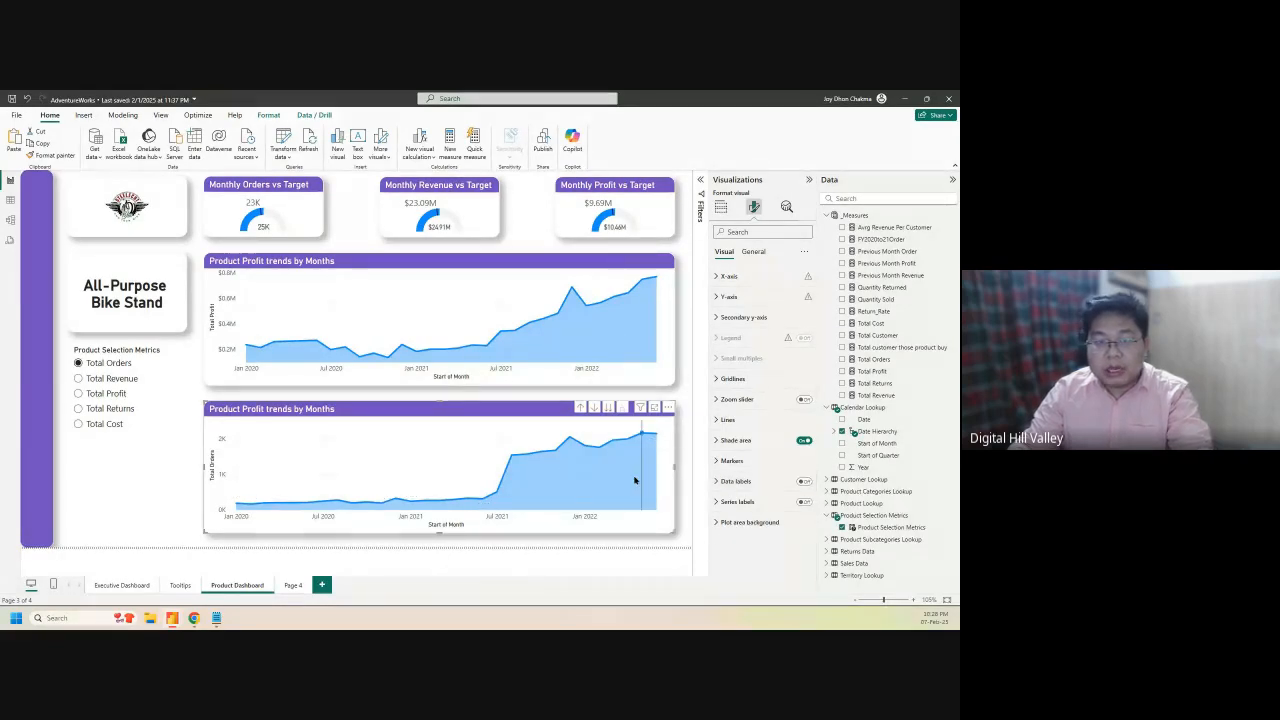
Turn off the x-axis and y-axis titles of the upper profit trend chart
{"action": "mouse_move", "coordinate": [640, 437]}
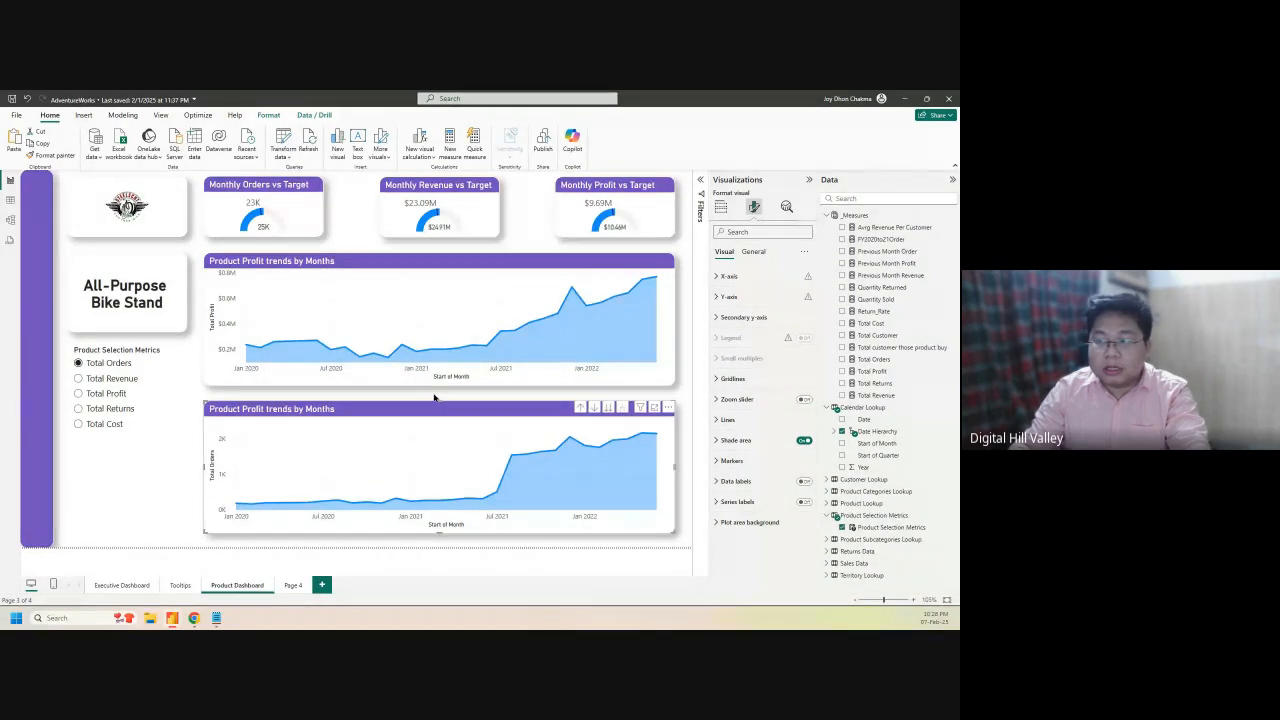
{"action": "left_click", "coordinate": [461, 269]}
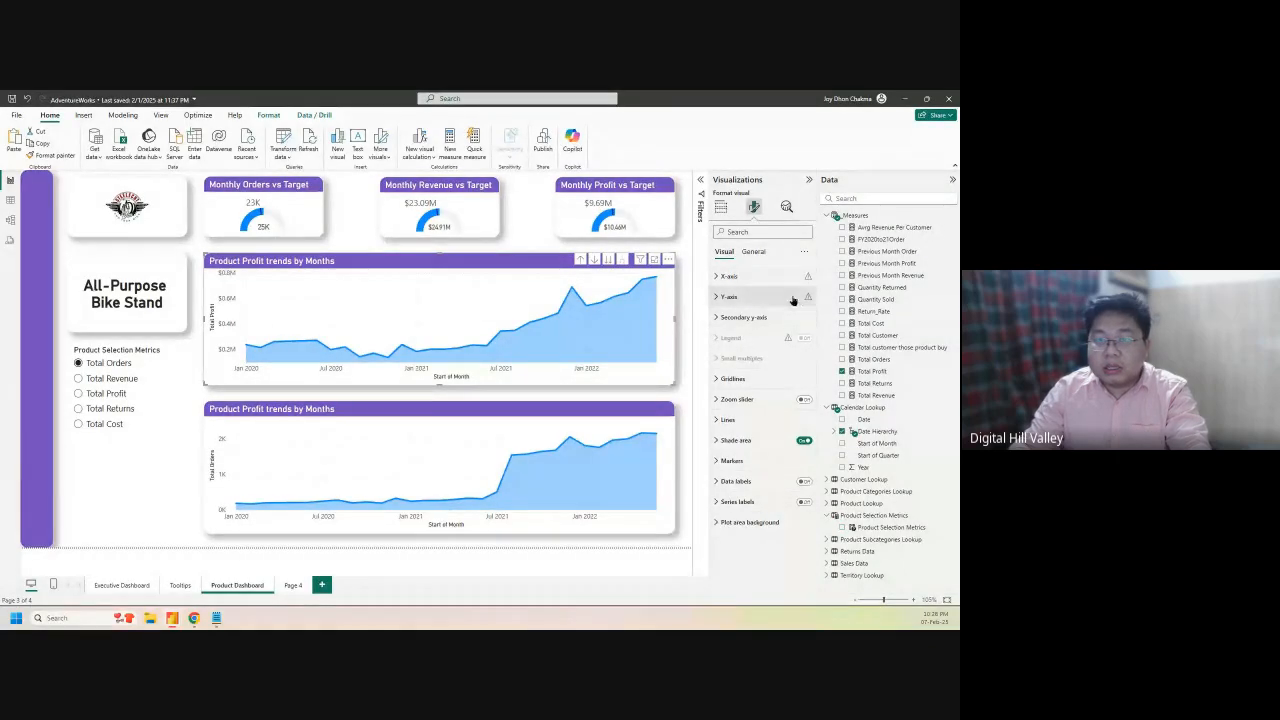
{"action": "left_click", "coordinate": [730, 278]}
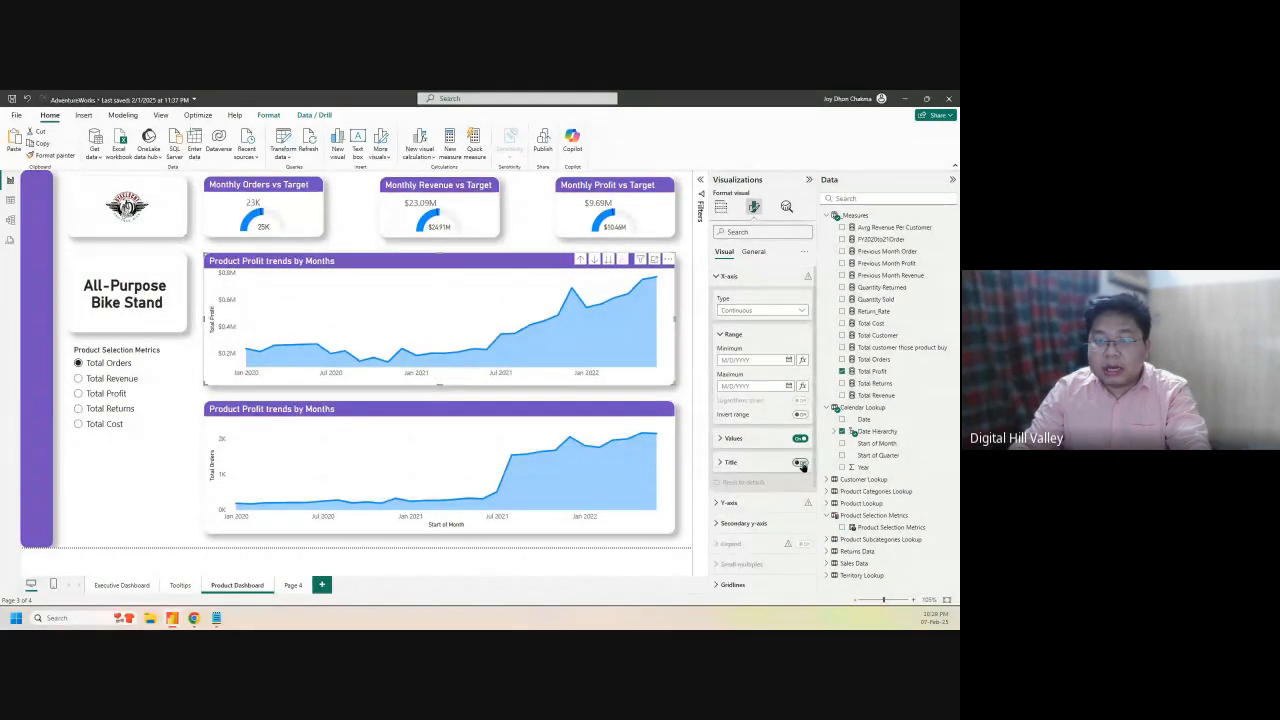
{"action": "left_click", "coordinate": [756, 503]}
{"action": "scroll", "coordinate": [783, 517], "scroll_direction": "down", "scroll_amount": 3}
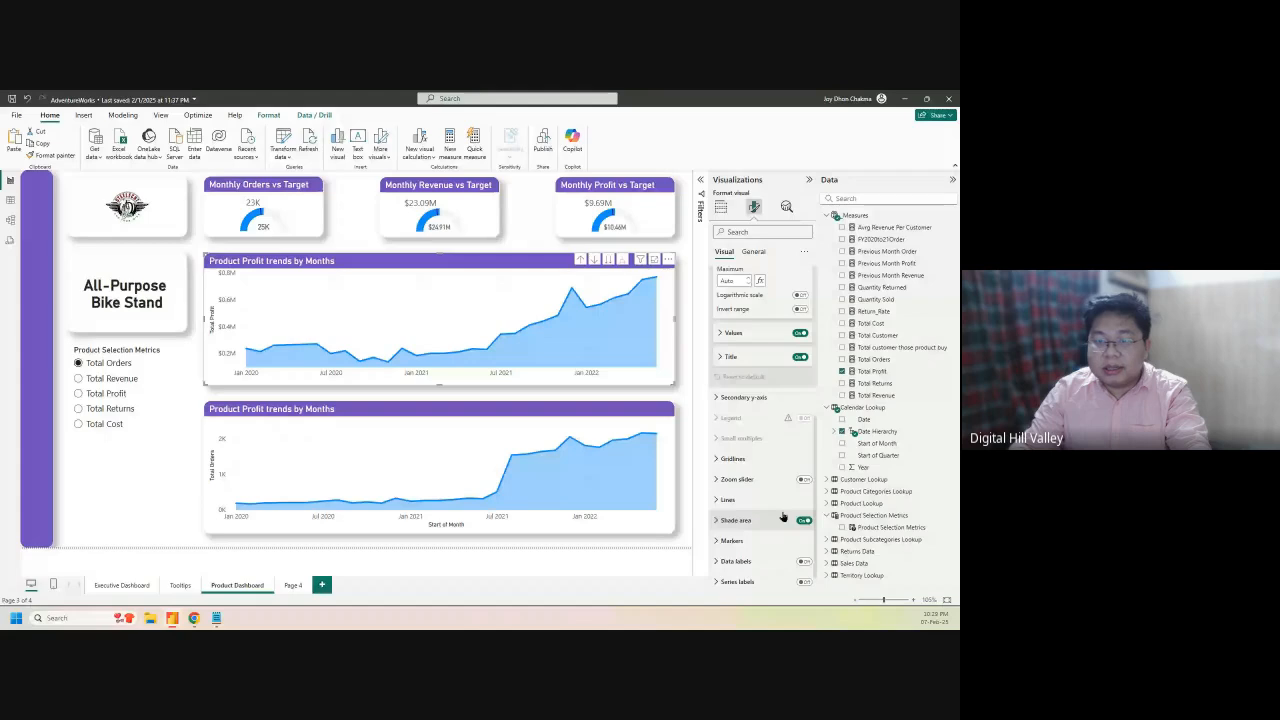
{"action": "scroll", "coordinate": [801, 334], "scroll_direction": "down", "scroll_amount": 1}
{"action": "left_click", "coordinate": [800, 334]}
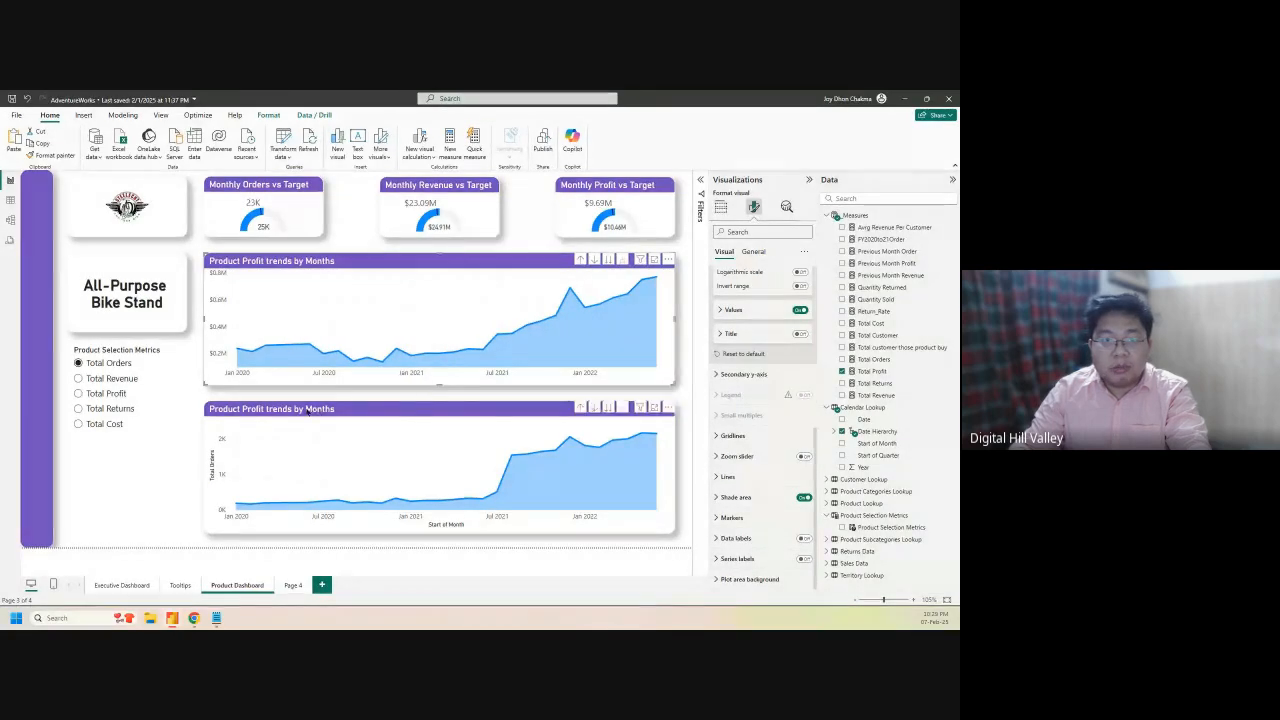
Turn off the y-axis and x-axis titles of the lower metrics chart
{"action": "left_click", "coordinate": [316, 408]}
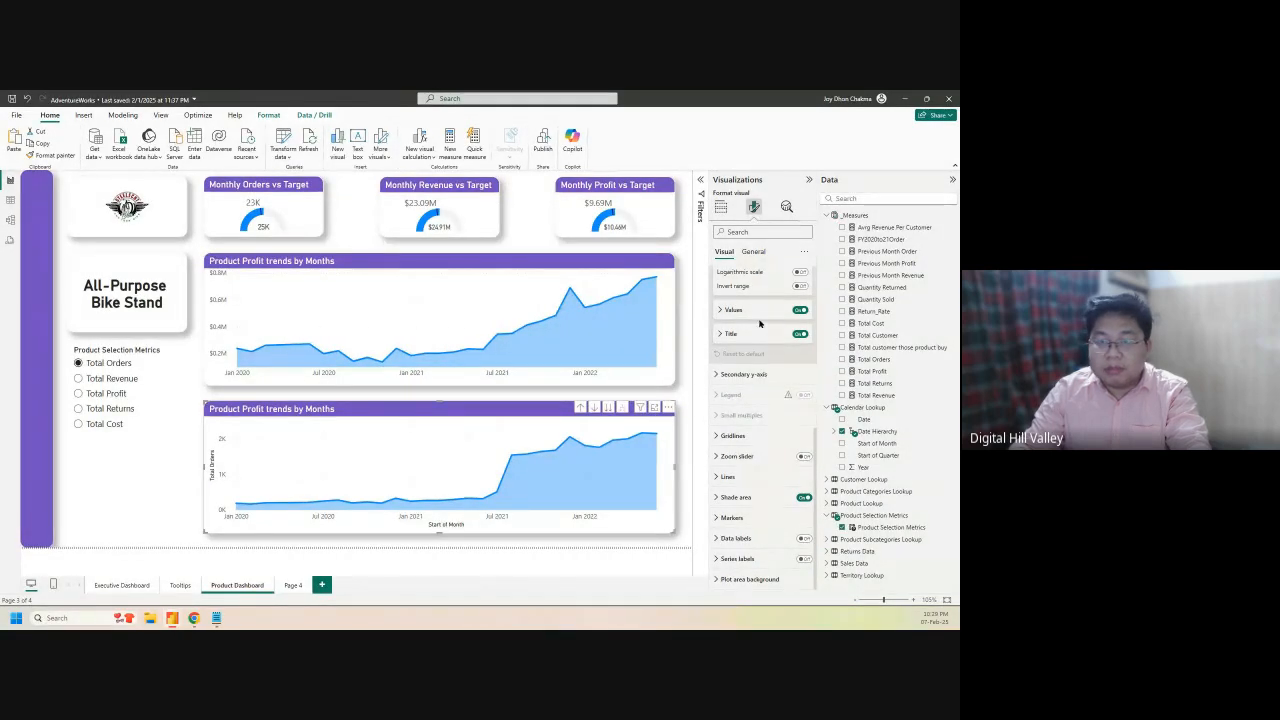
{"action": "left_click", "coordinate": [800, 334]}
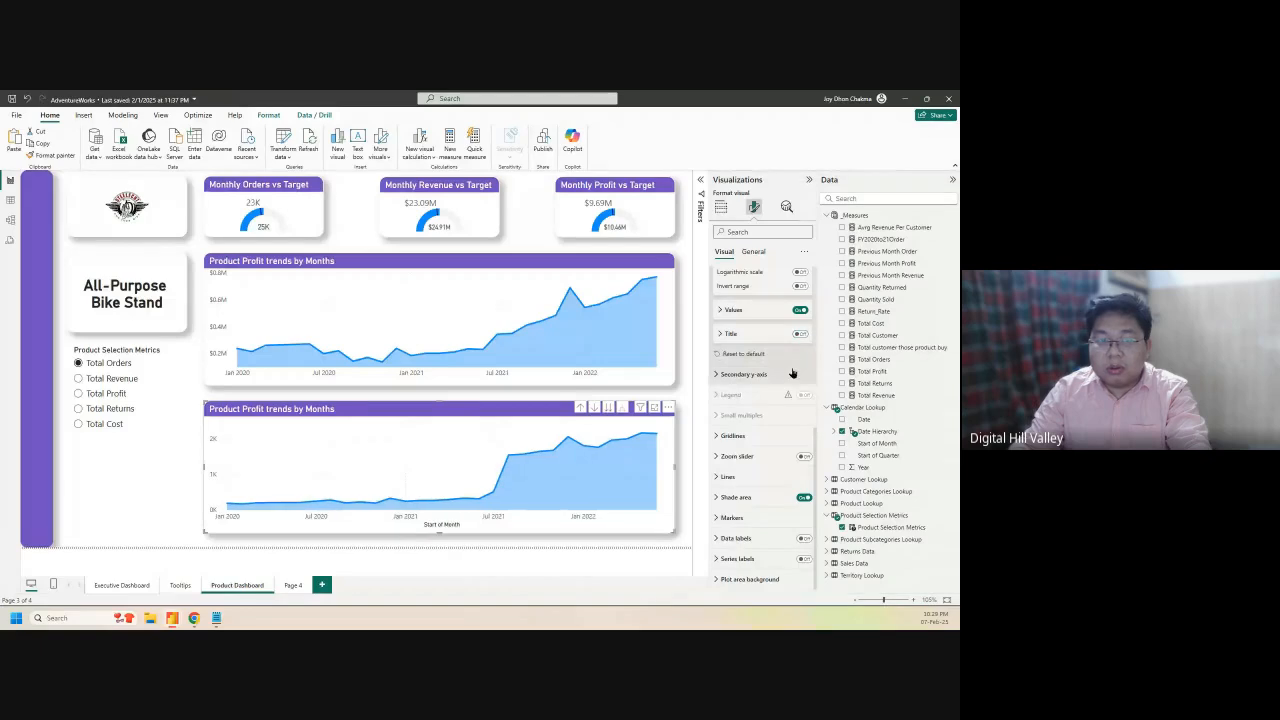
{"action": "left_click", "coordinate": [801, 441]}
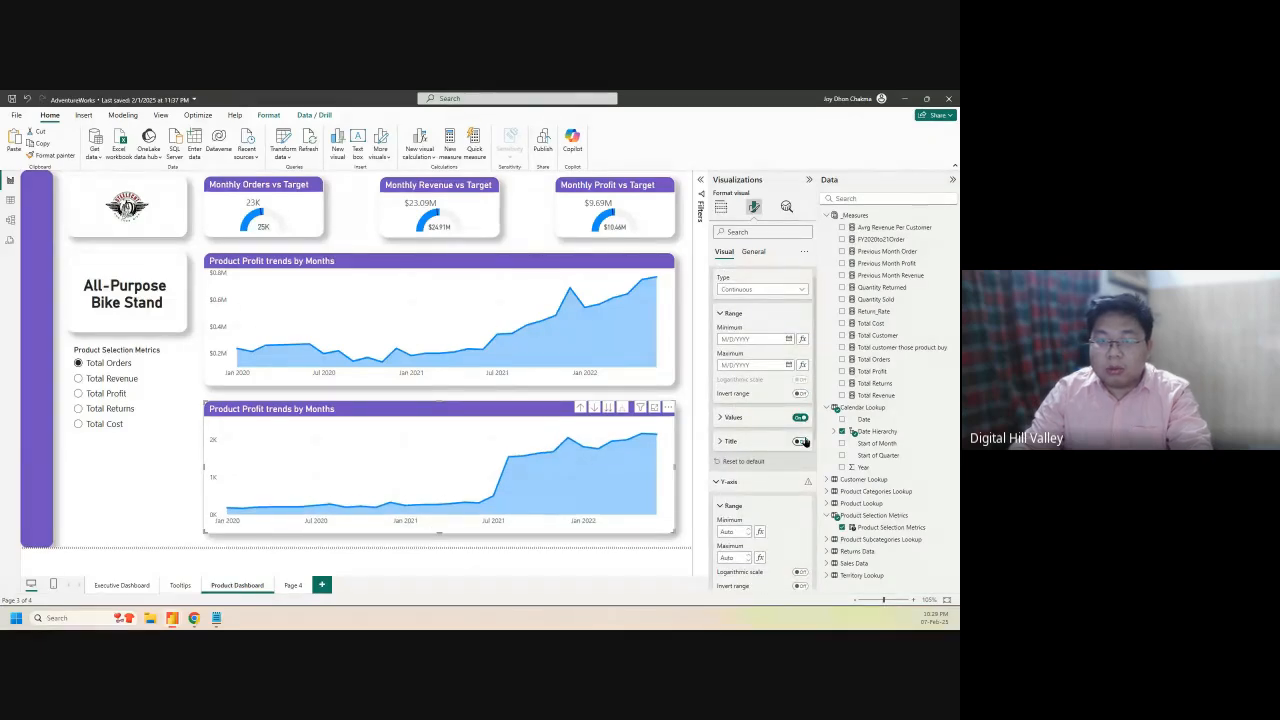
Change the lower chart's title to "Product Selection Metrics trends by Months"
{"action": "left_click", "coordinate": [756, 252]}
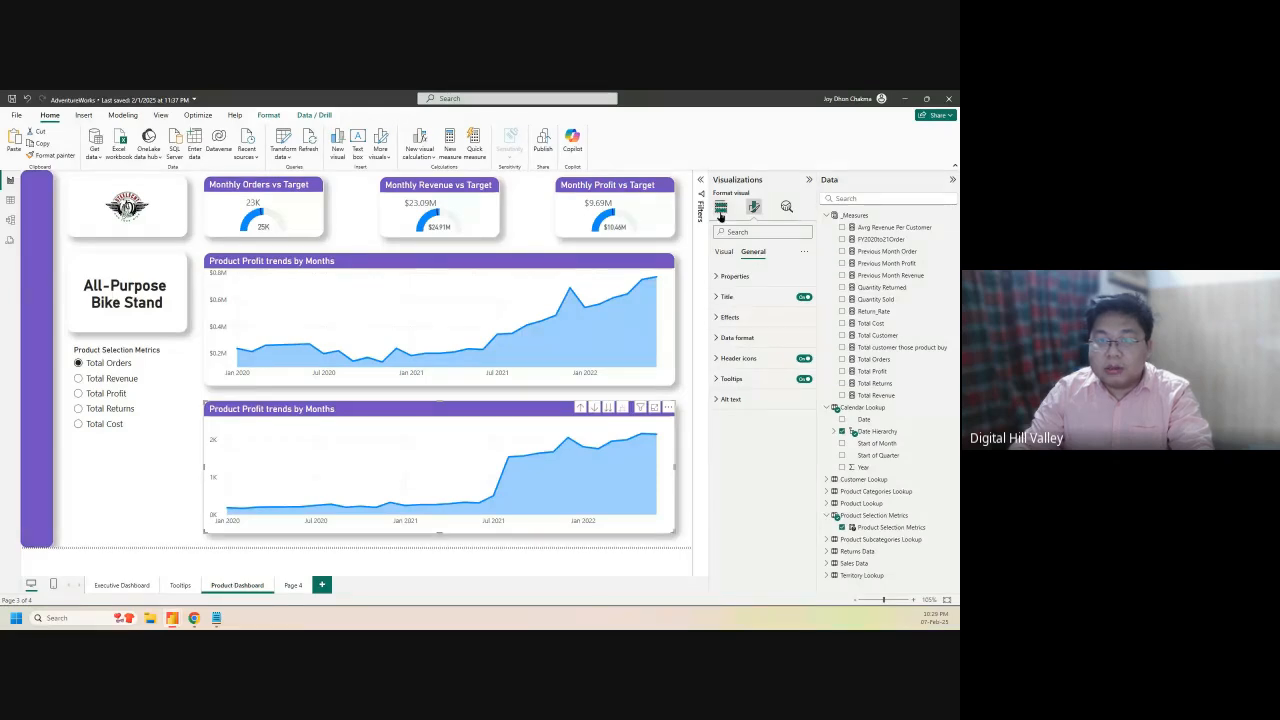
{"action": "left_click", "coordinate": [727, 297]}
{"action": "triple_click", "coordinate": [751, 347]}
{"action": "left_click", "coordinate": [760, 348]}
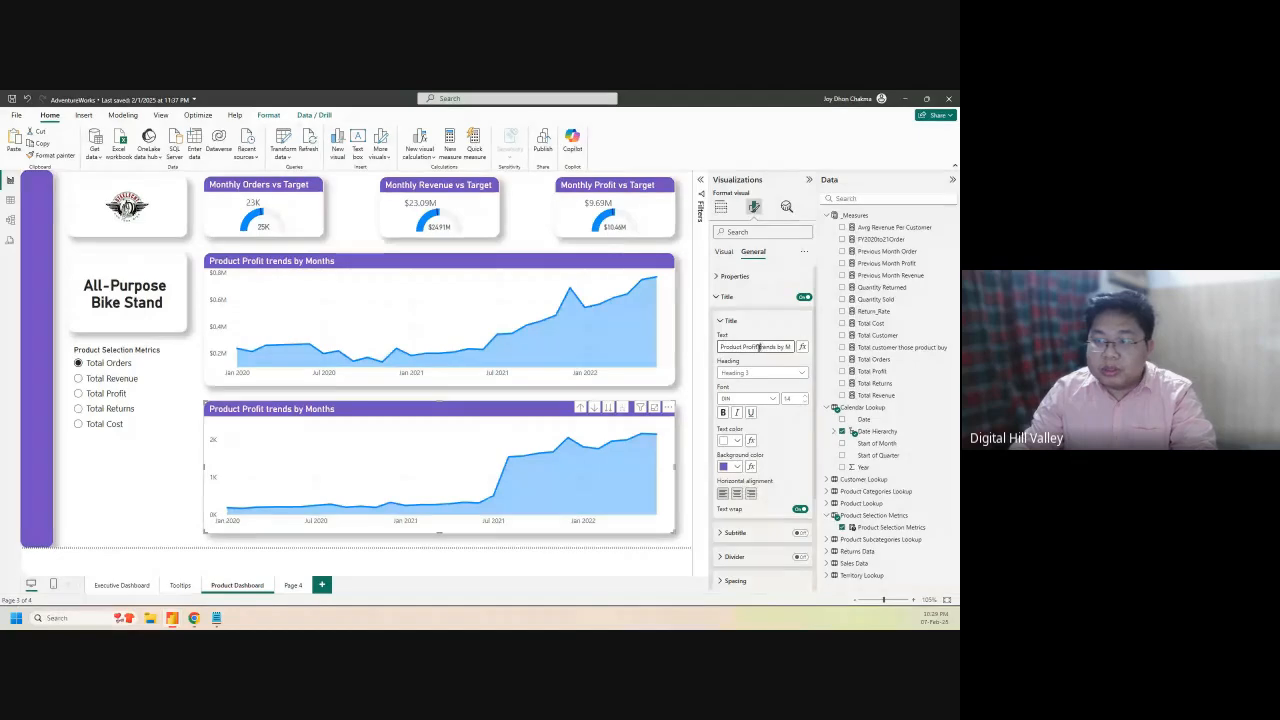
{"action": "left_click_drag", "start_coordinate": [776, 349], "coordinate": [723, 347]}
{"action": "left_click", "coordinate": [758, 349]}
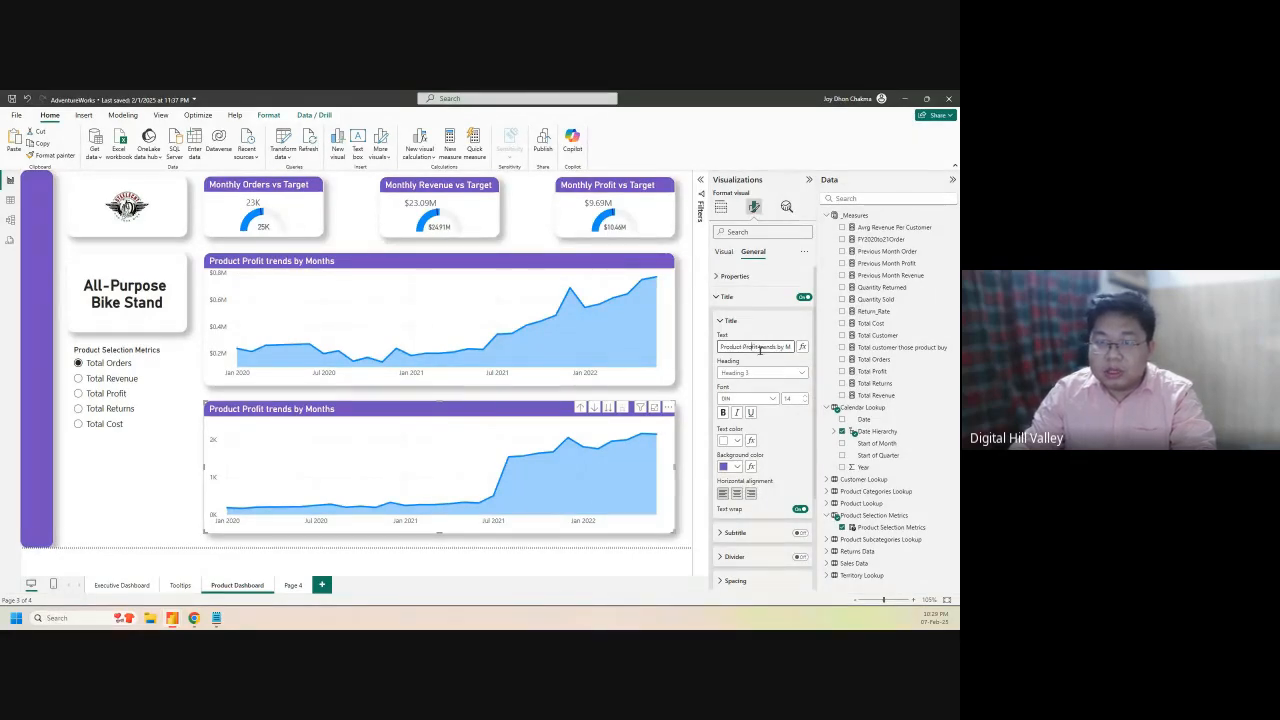
{"action": "double_click", "coordinate": [758, 349]}
{"action": "left_click_drag", "start_coordinate": [758, 347], "coordinate": [701, 351]}
{"action": "type", "text": "N"}
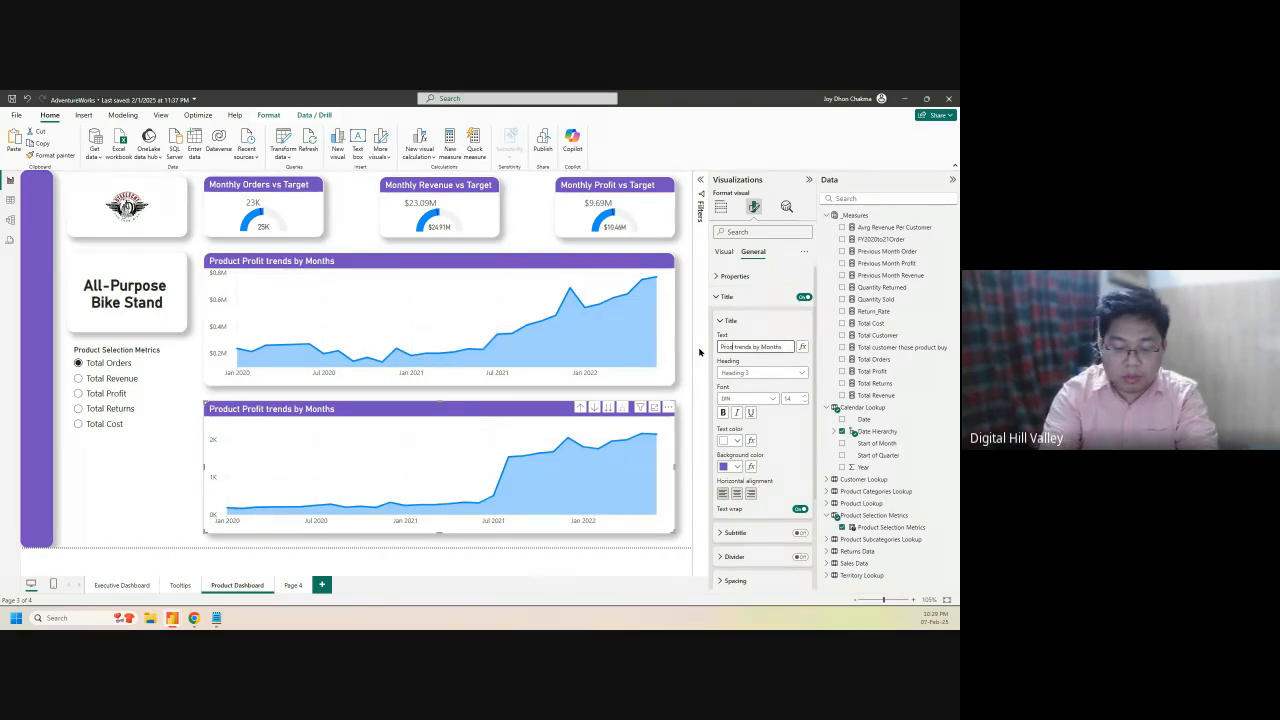
{"action": "type", "text": "roduct Selec"}
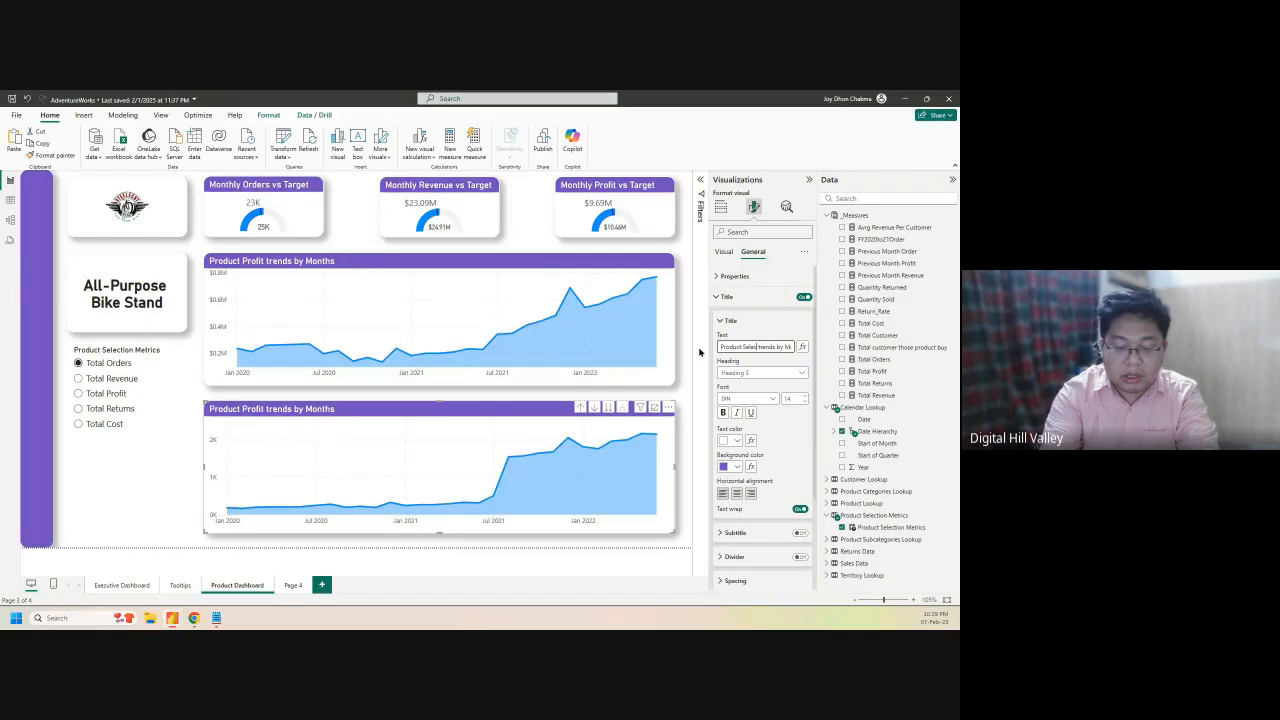
{"action": "type", "text": "tion Metrics"}
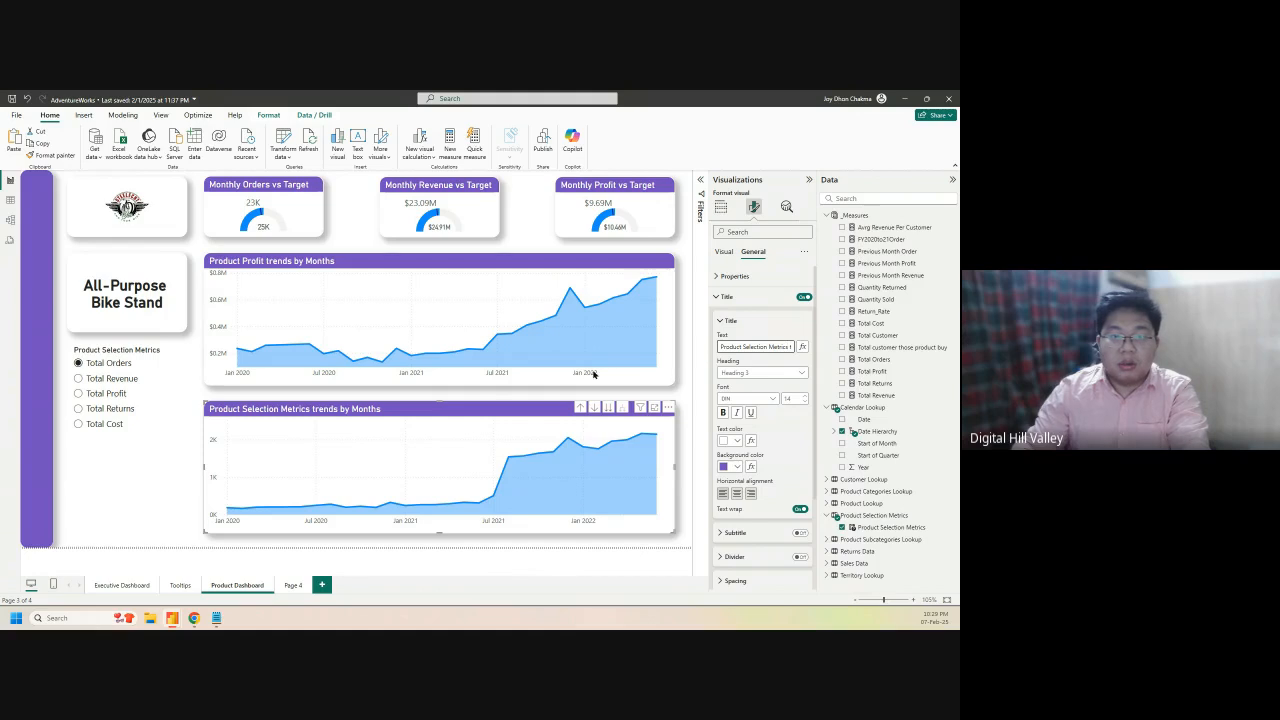
Correct "trends" to "trend" in the lower chart's title
{"action": "left_click_drag", "start_coordinate": [773, 347], "coordinate": [796, 351]}
{"action": "left_click", "coordinate": [761, 349]}
{"action": "key", "text": "BackSpace"}
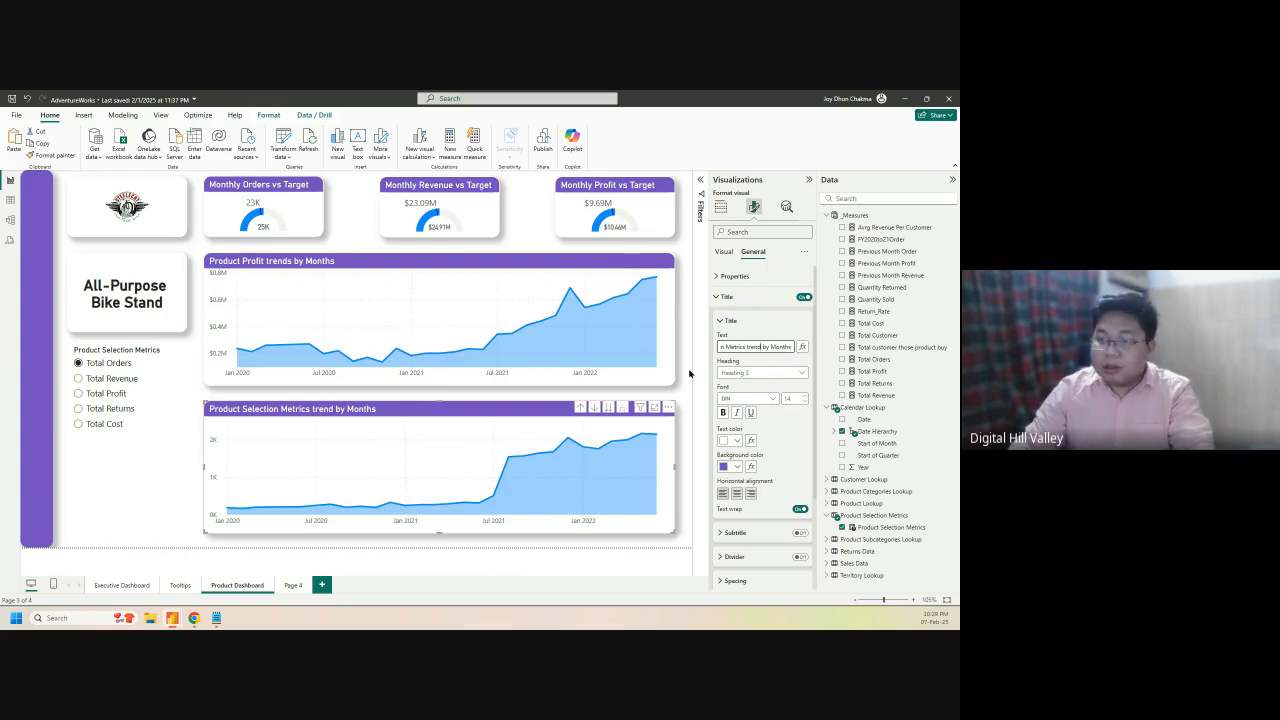
{"action": "left_click", "coordinate": [689, 373]}
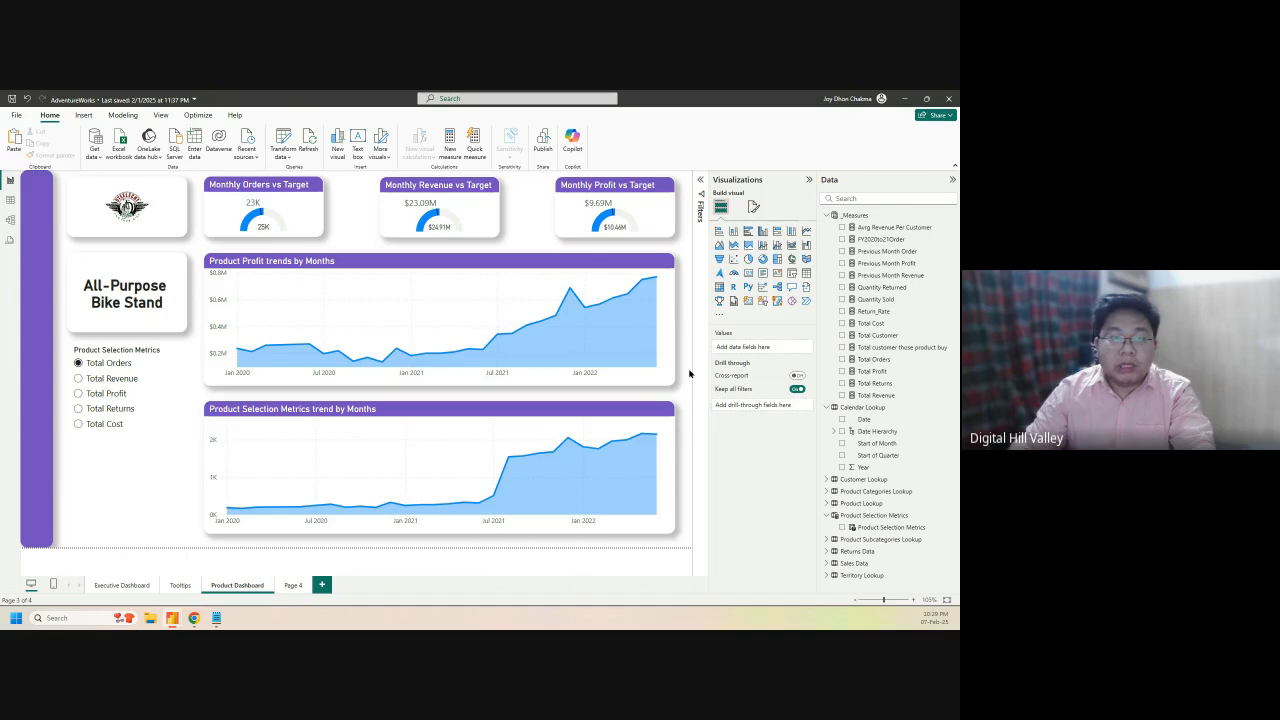
Turn off the slicer header of the metrics slicer
{"action": "left_click", "coordinate": [97, 351]}
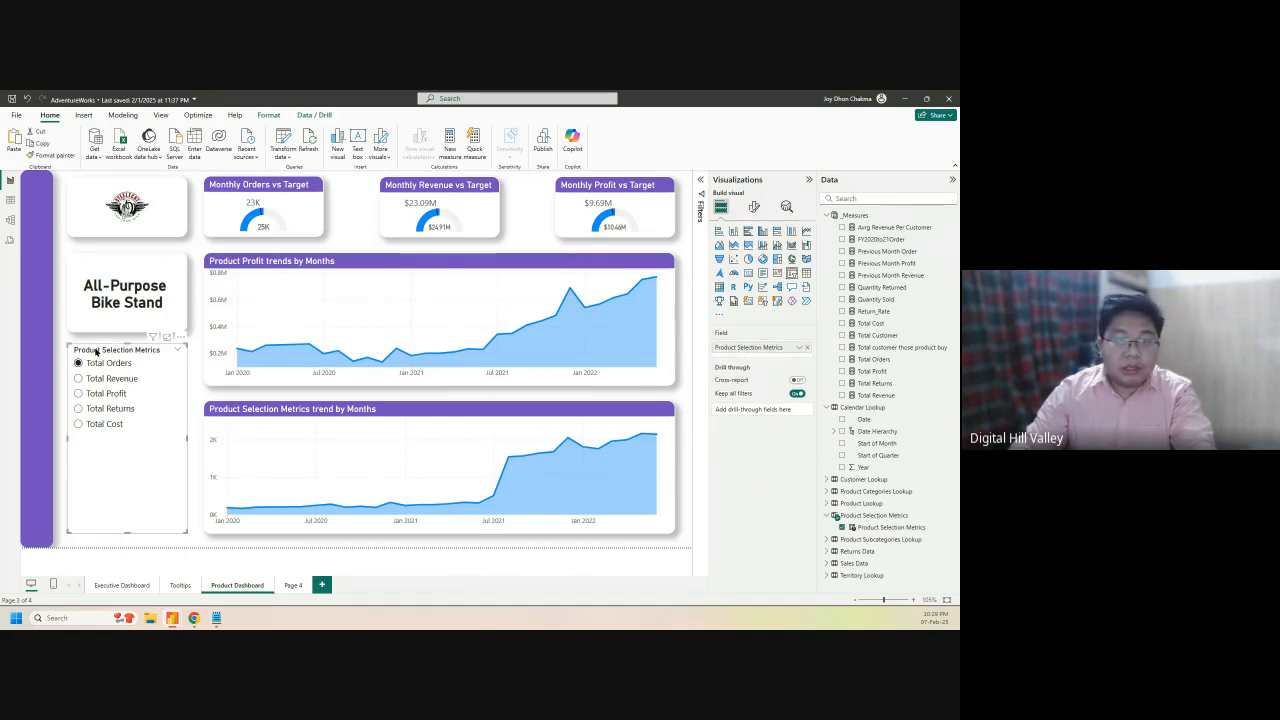
{"action": "left_click", "coordinate": [754, 206]}
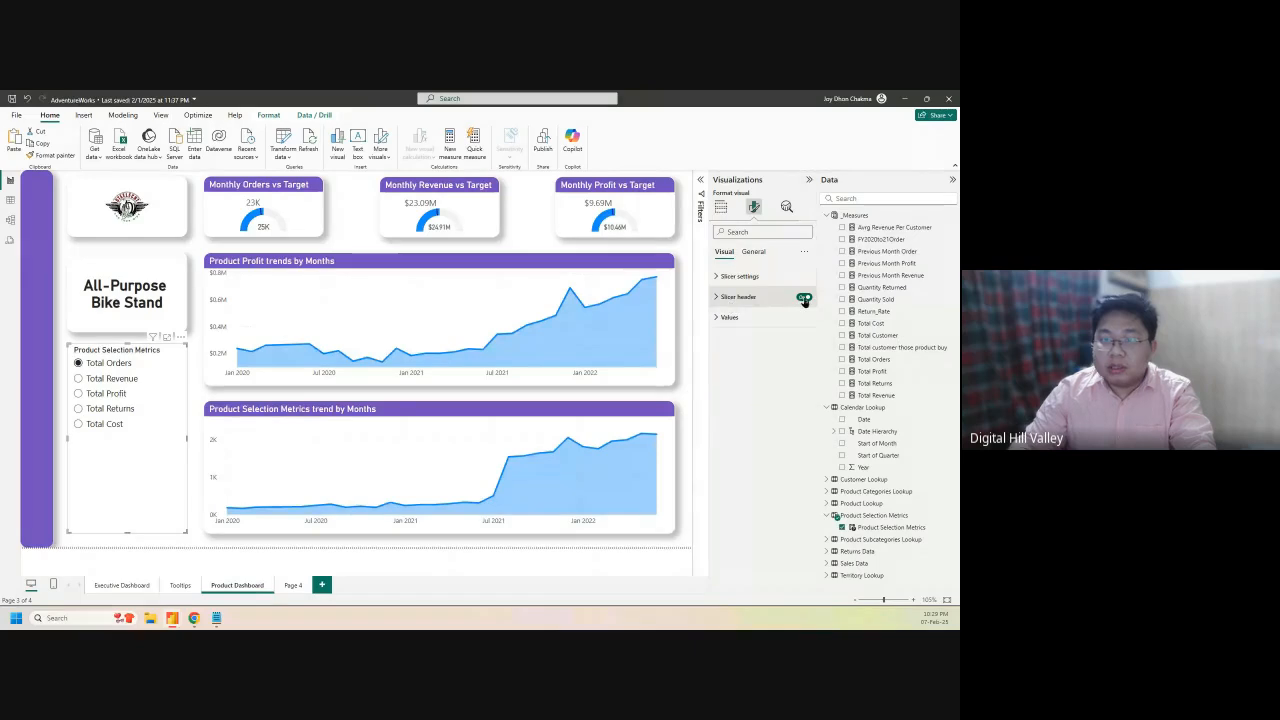
{"action": "left_click", "coordinate": [804, 298]}
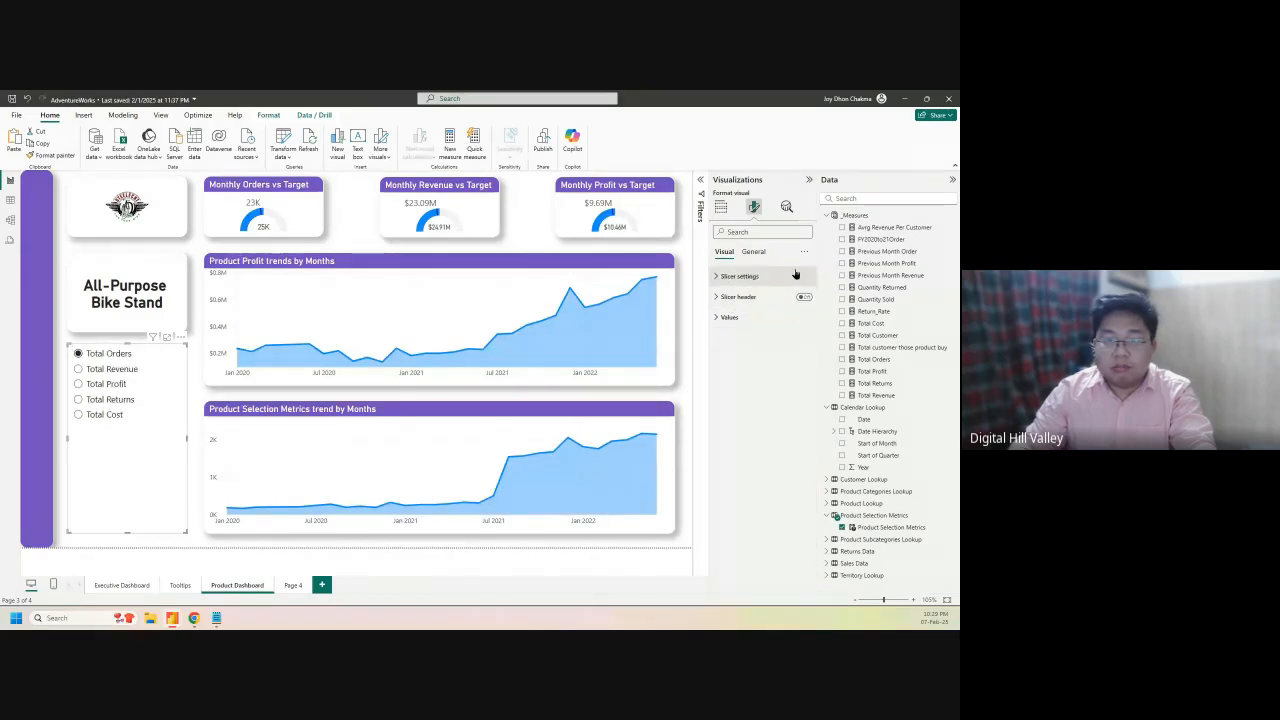
Turn on the metrics slicer's title and set its text to "Product Selection Metrics"
{"action": "left_click", "coordinate": [753, 251]}
{"action": "left_click", "coordinate": [802, 298]}
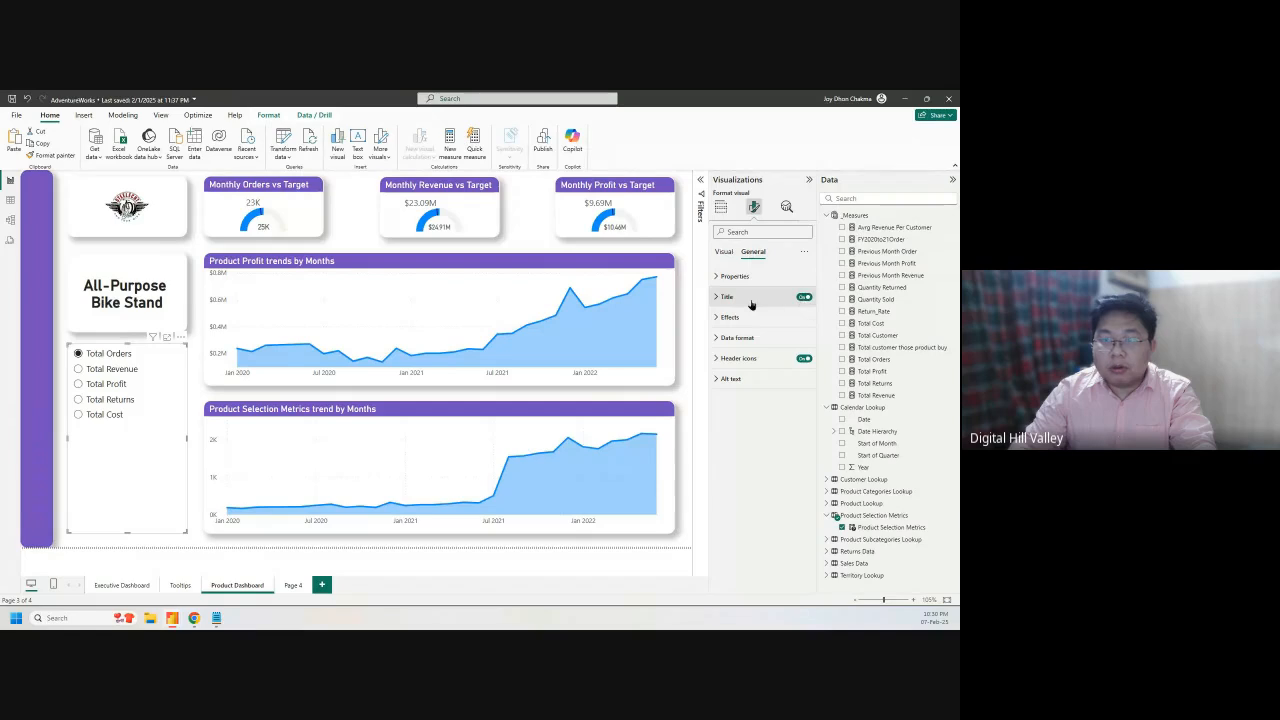
{"action": "left_click", "coordinate": [751, 304]}
{"action": "left_click", "coordinate": [732, 347]}
{"action": "type", "text": "Produc"}
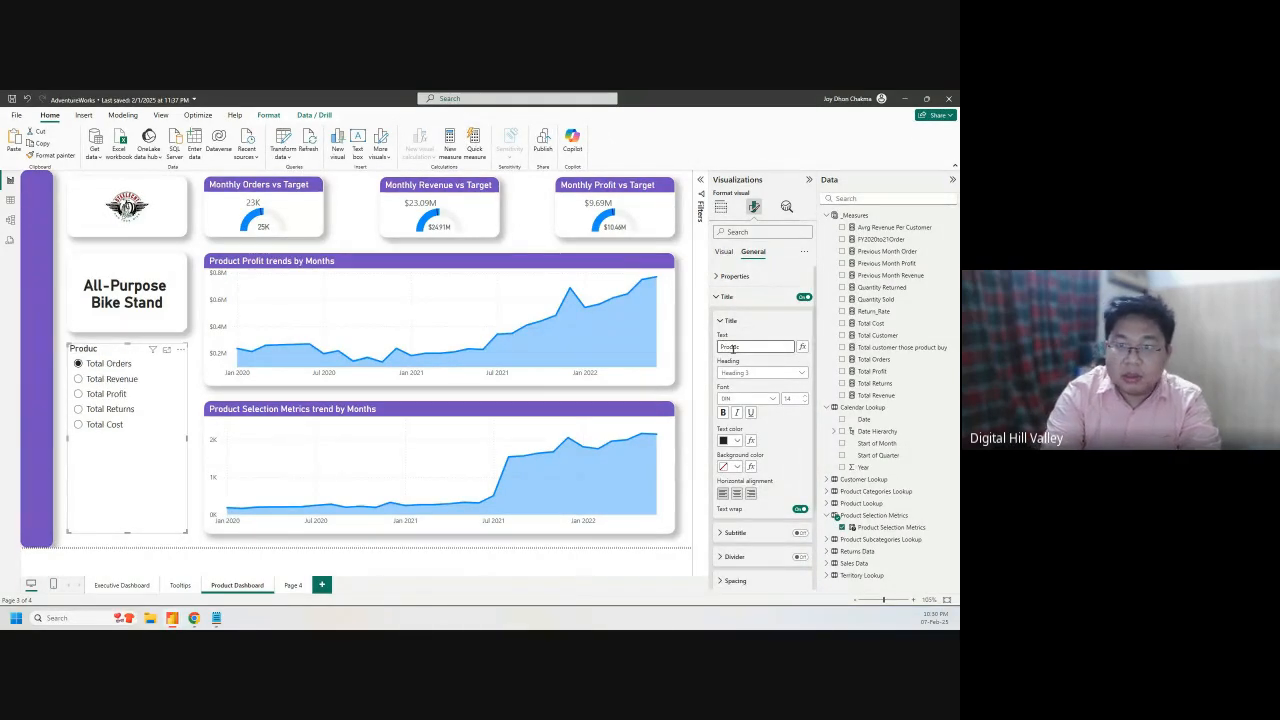
{"action": "key", "text": "BackSpace"}
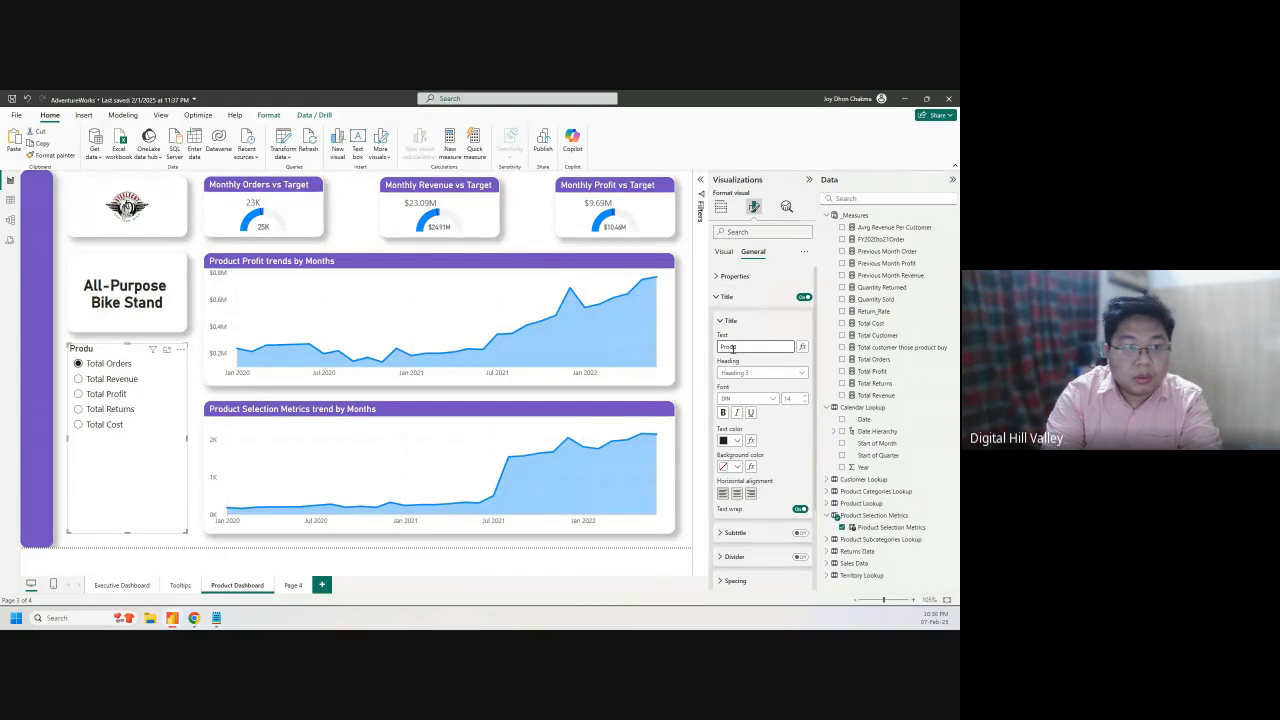
{"action": "type", "text": "ct Selection Metric"}
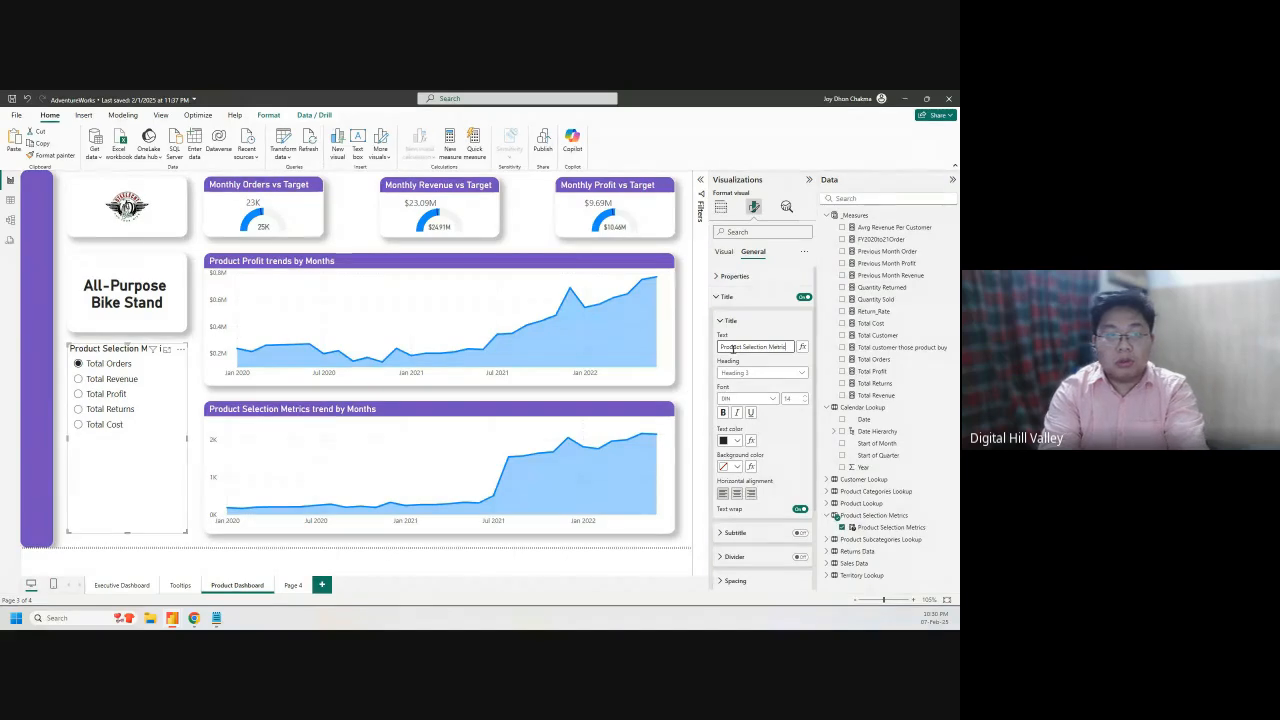
{"action": "type", "text": "s"}
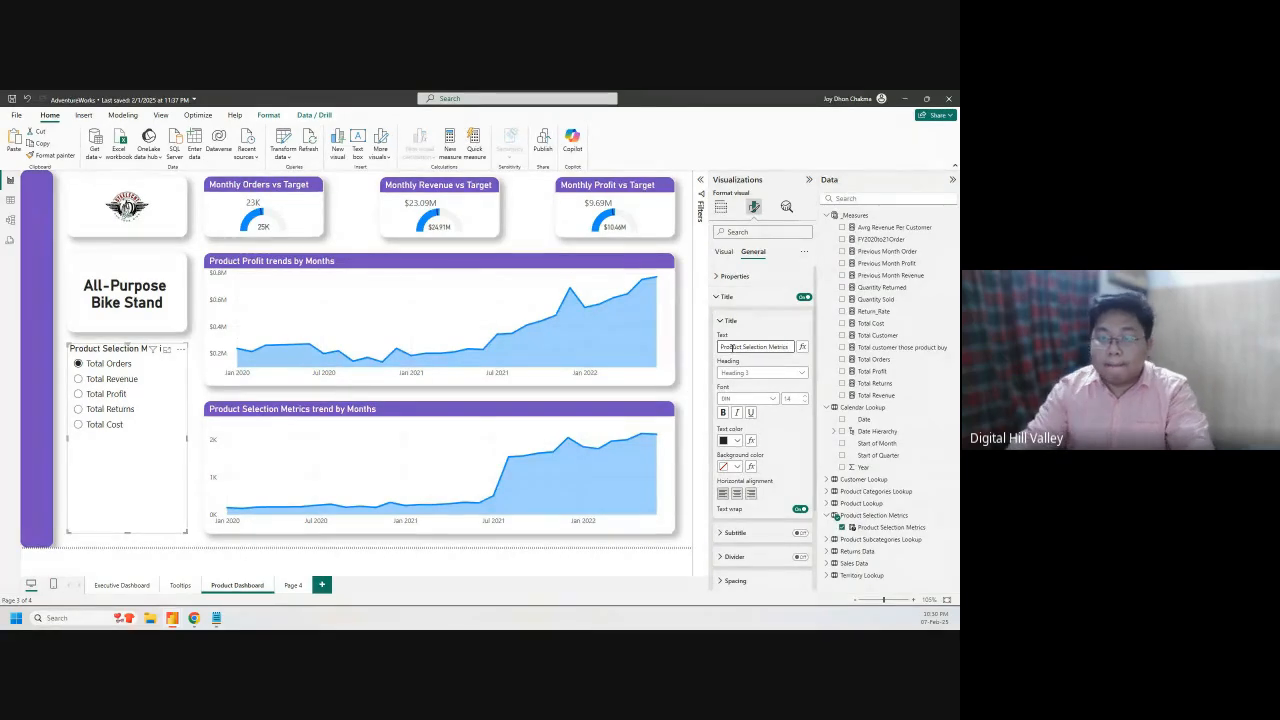
Give the slicer title a purple background and white text
{"action": "left_click", "coordinate": [736, 467]}
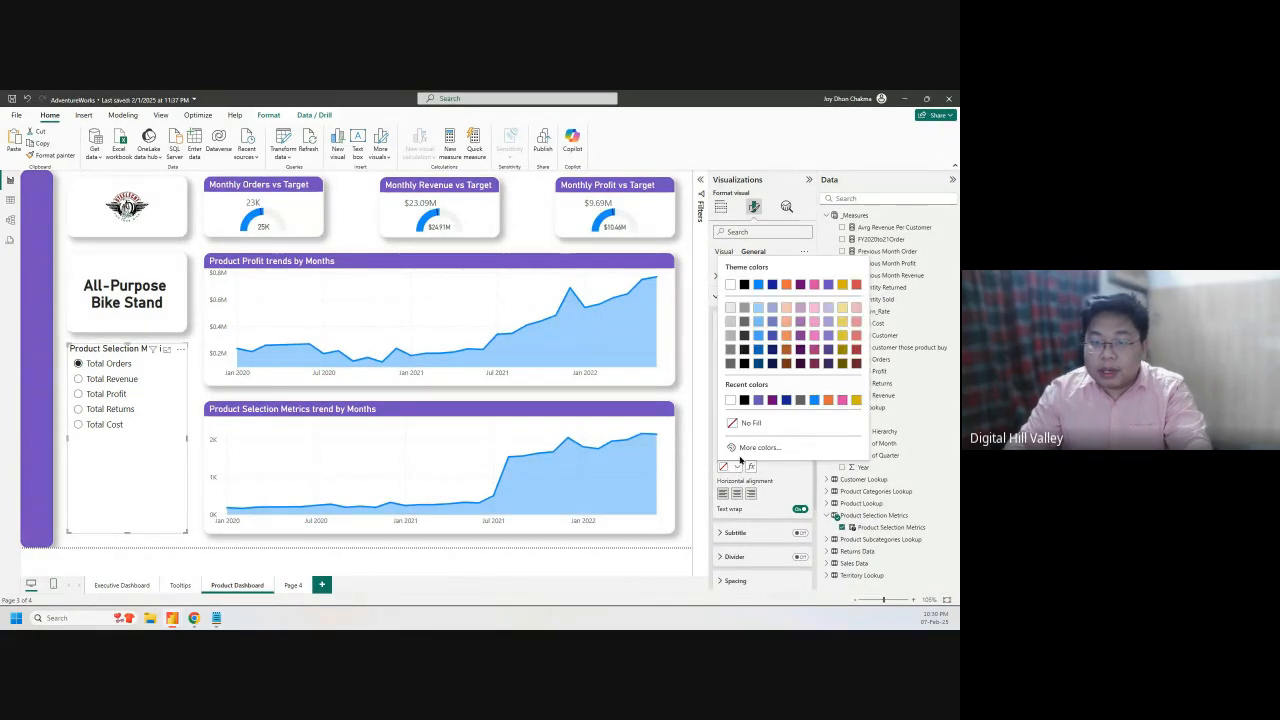
{"action": "left_click", "coordinate": [758, 401]}
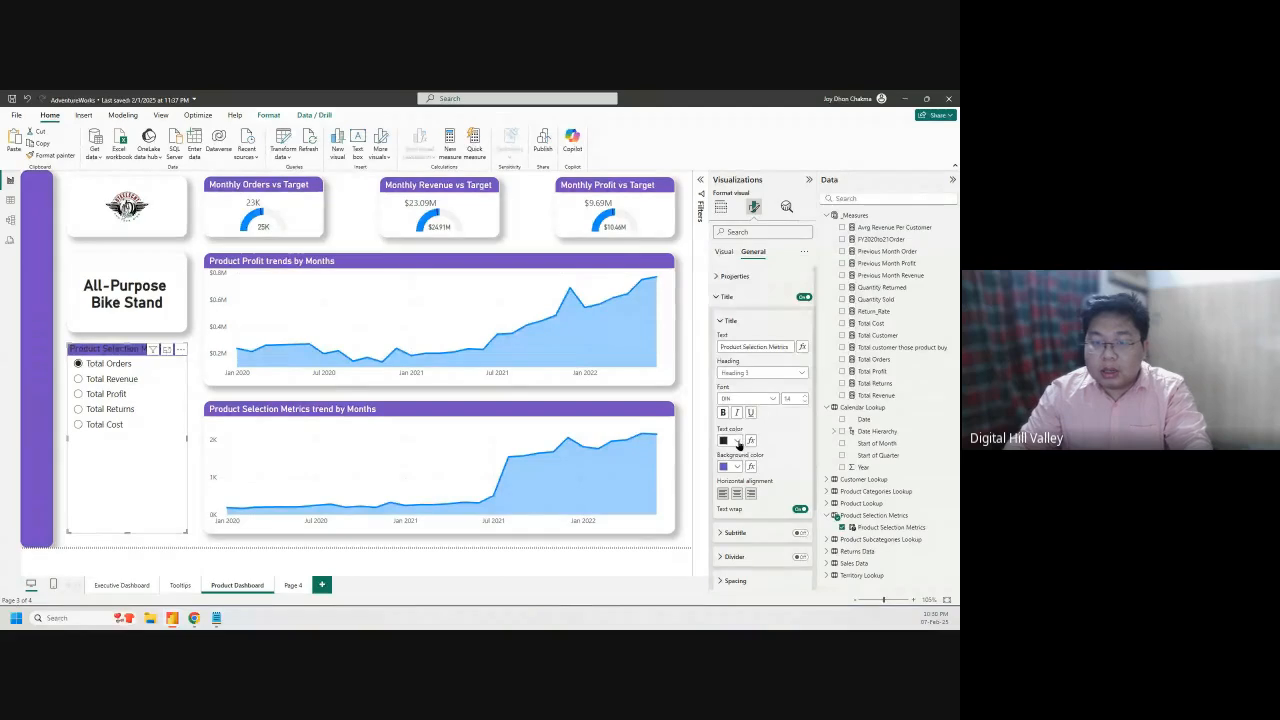
{"action": "left_click", "coordinate": [737, 441]}
{"action": "left_click", "coordinate": [744, 399]}
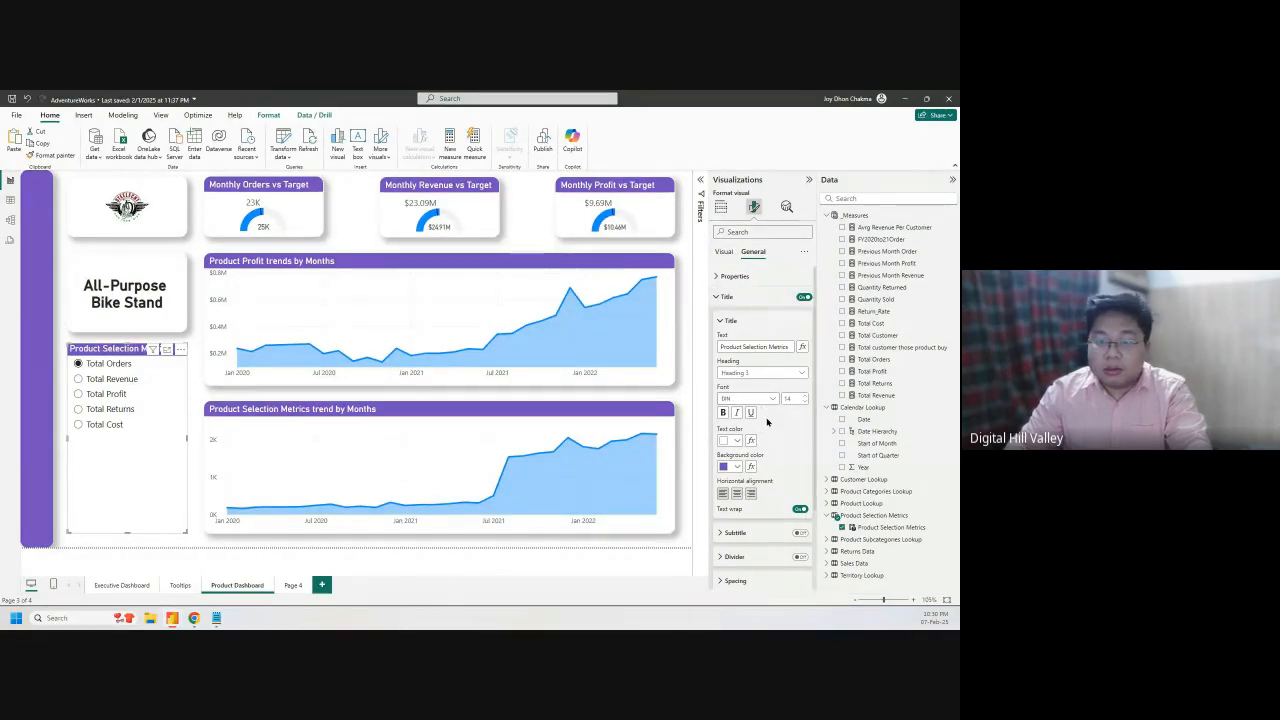
Turn on the visual border and shadow effects for the metrics slicer
{"action": "scroll", "coordinate": [767, 426], "scroll_direction": "down", "scroll_amount": 3}
{"action": "left_click", "coordinate": [738, 512]}
{"action": "scroll", "coordinate": [755, 500], "scroll_direction": "down", "scroll_amount": 4}
{"action": "left_click", "coordinate": [799, 475]}
{"action": "left_click", "coordinate": [800, 498]}
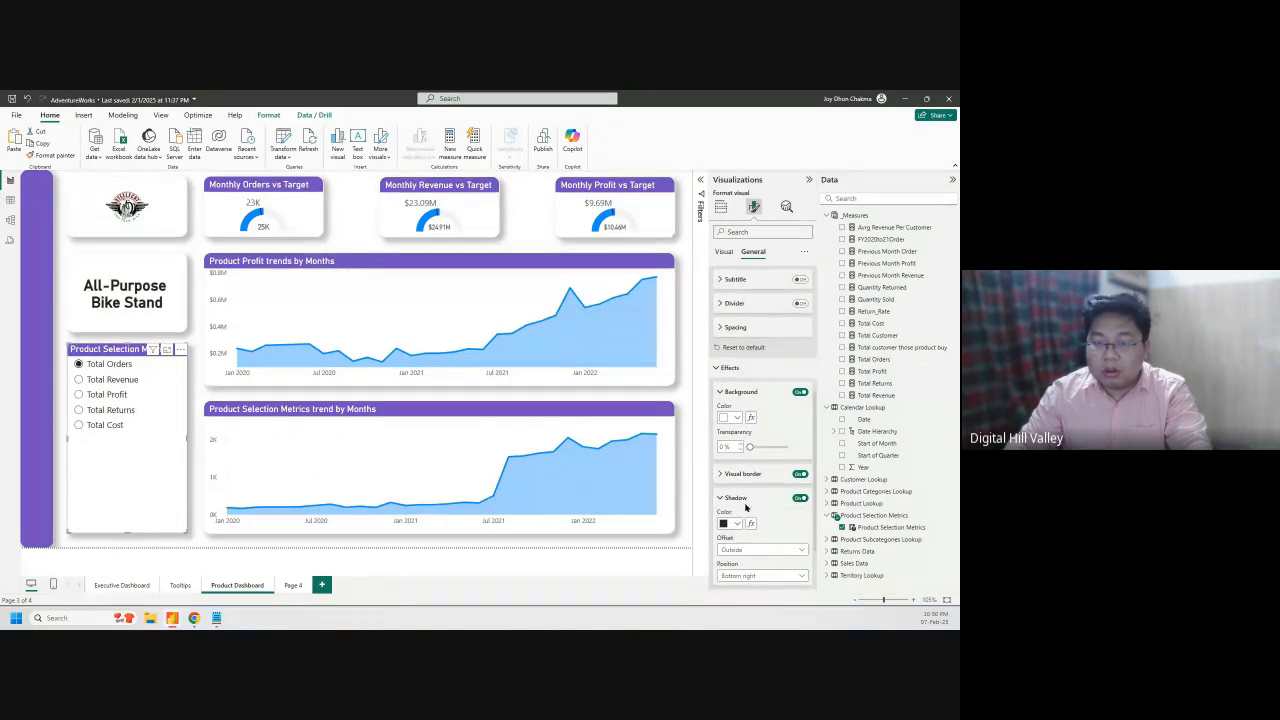
Set the slicer's border color to white and its rounded corners to 14 px
{"action": "left_click", "coordinate": [740, 474]}
{"action": "left_click", "coordinate": [737, 500]}
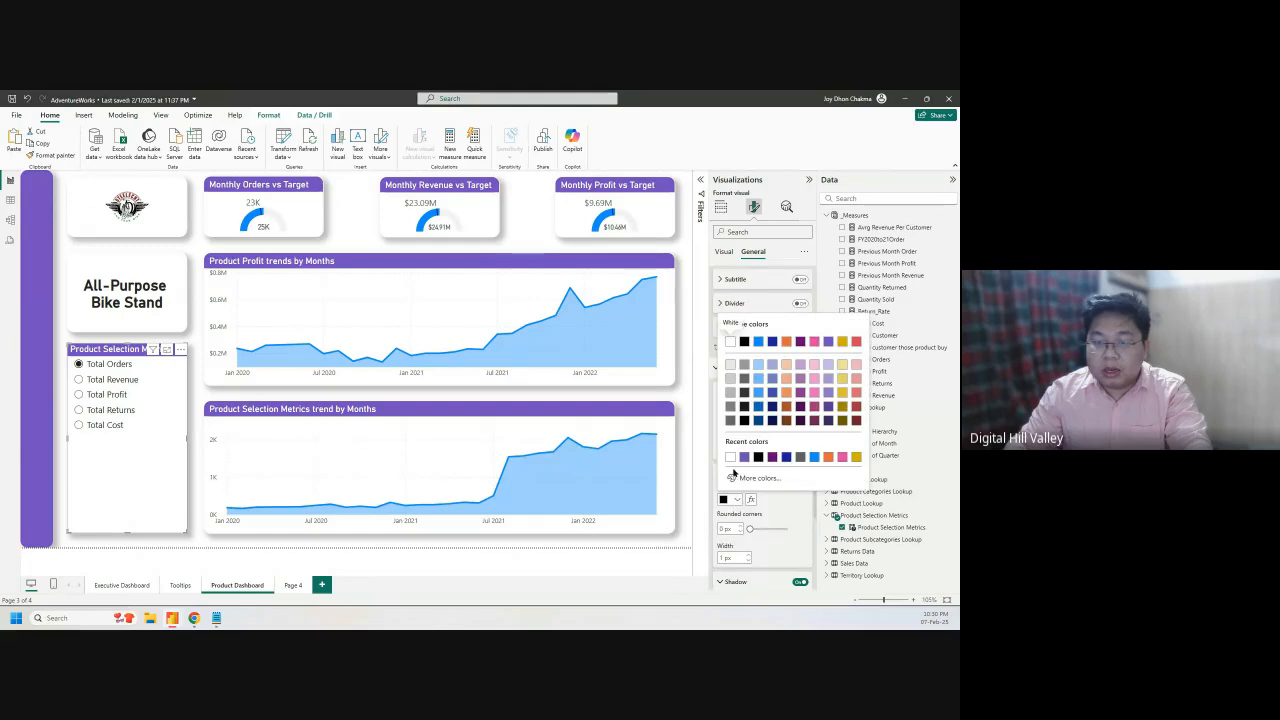
{"action": "left_click", "coordinate": [731, 458]}
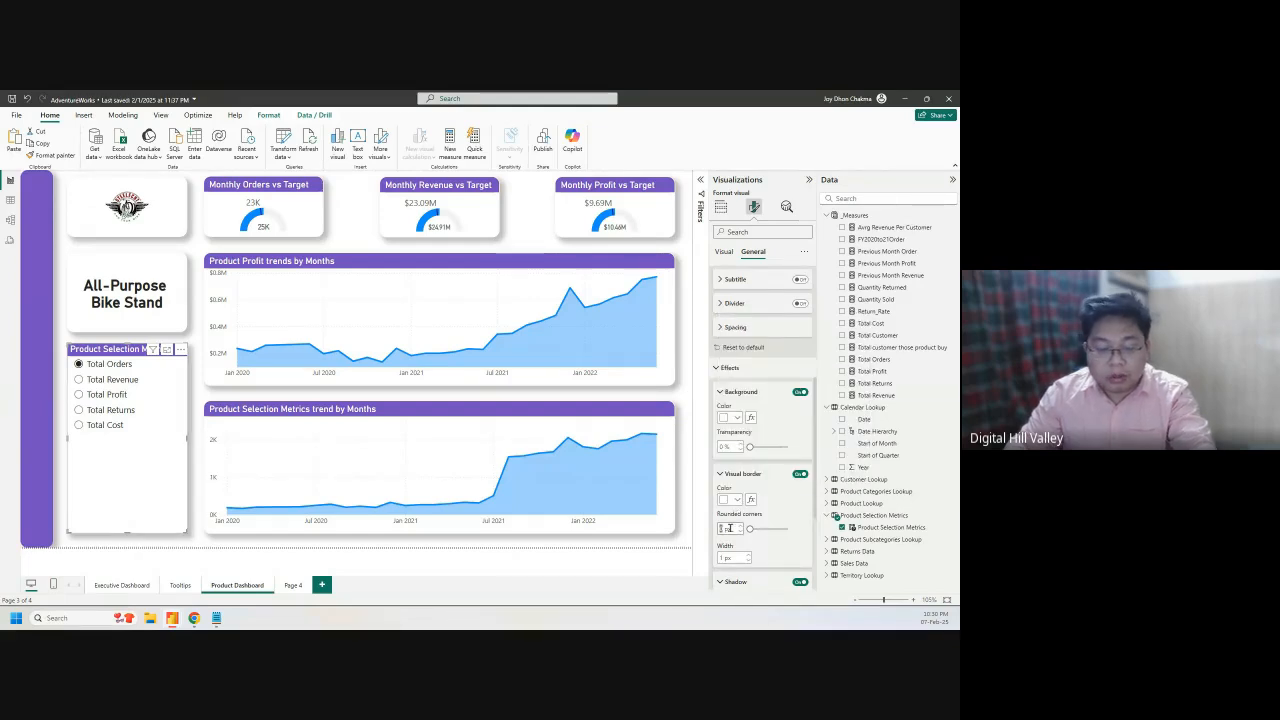
{"action": "type", "text": "14"}
{"action": "key", "text": "Return"}
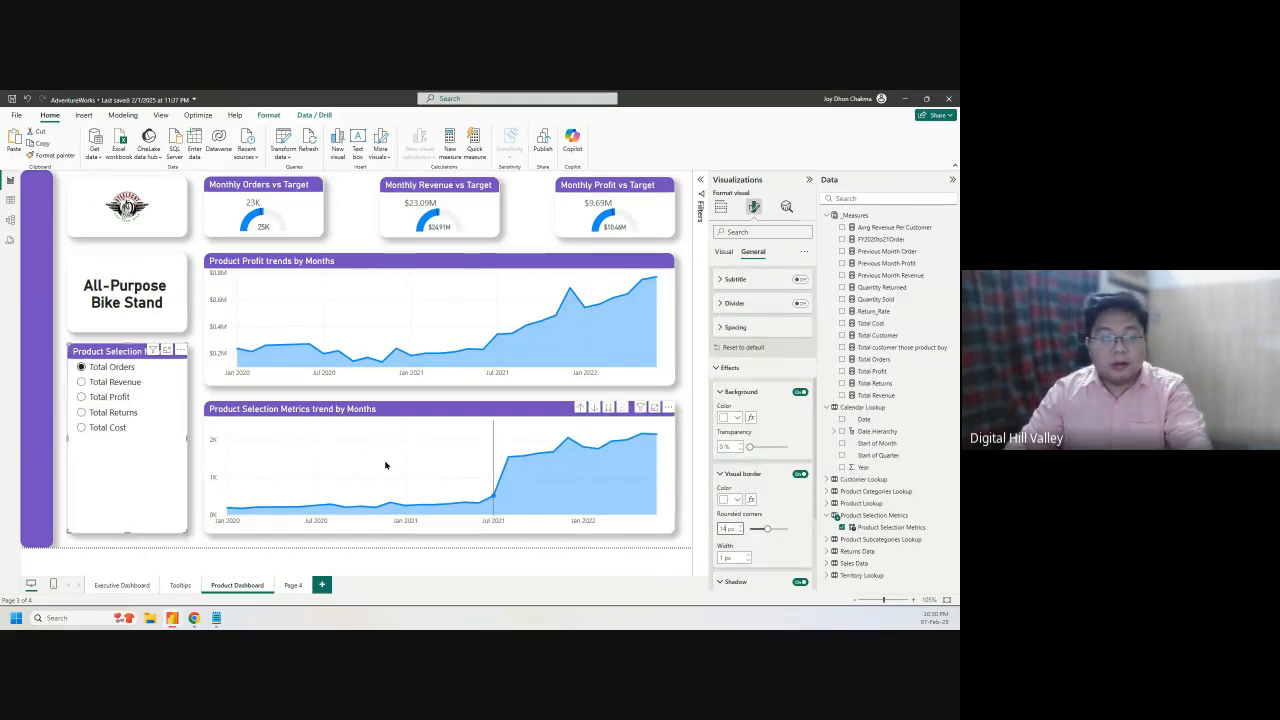
{"action": "left_click", "coordinate": [203, 440]}
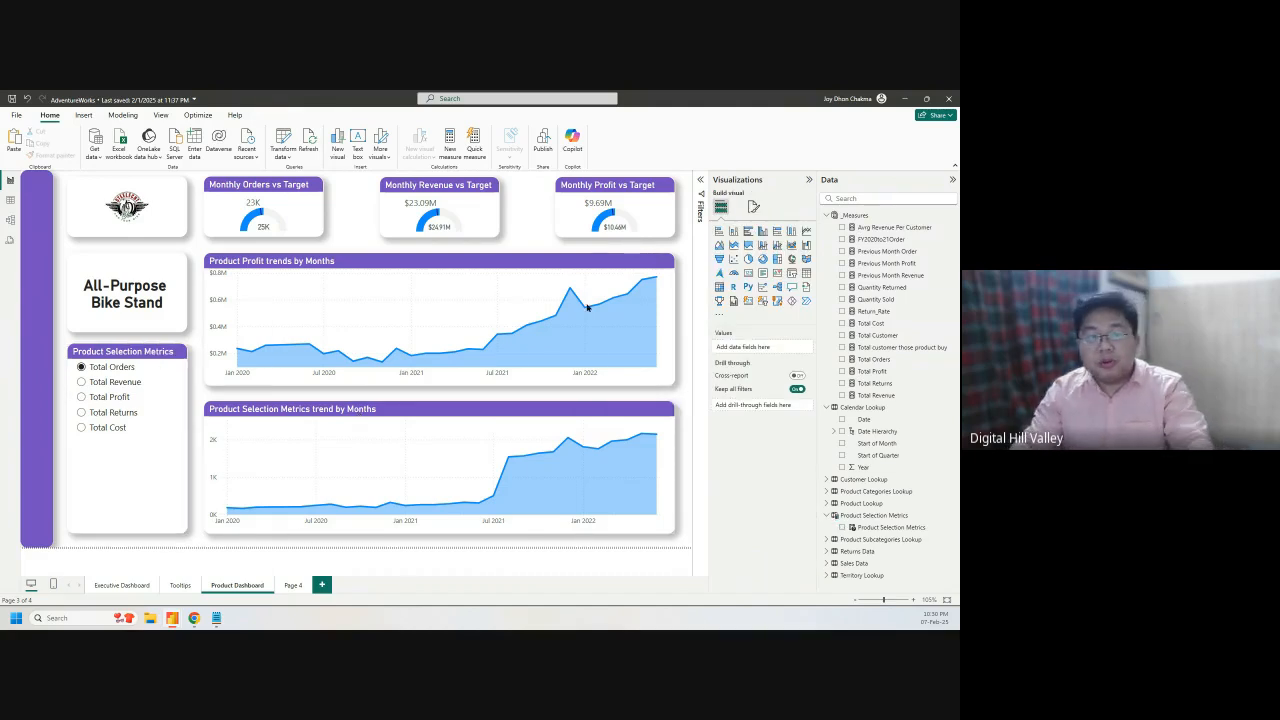
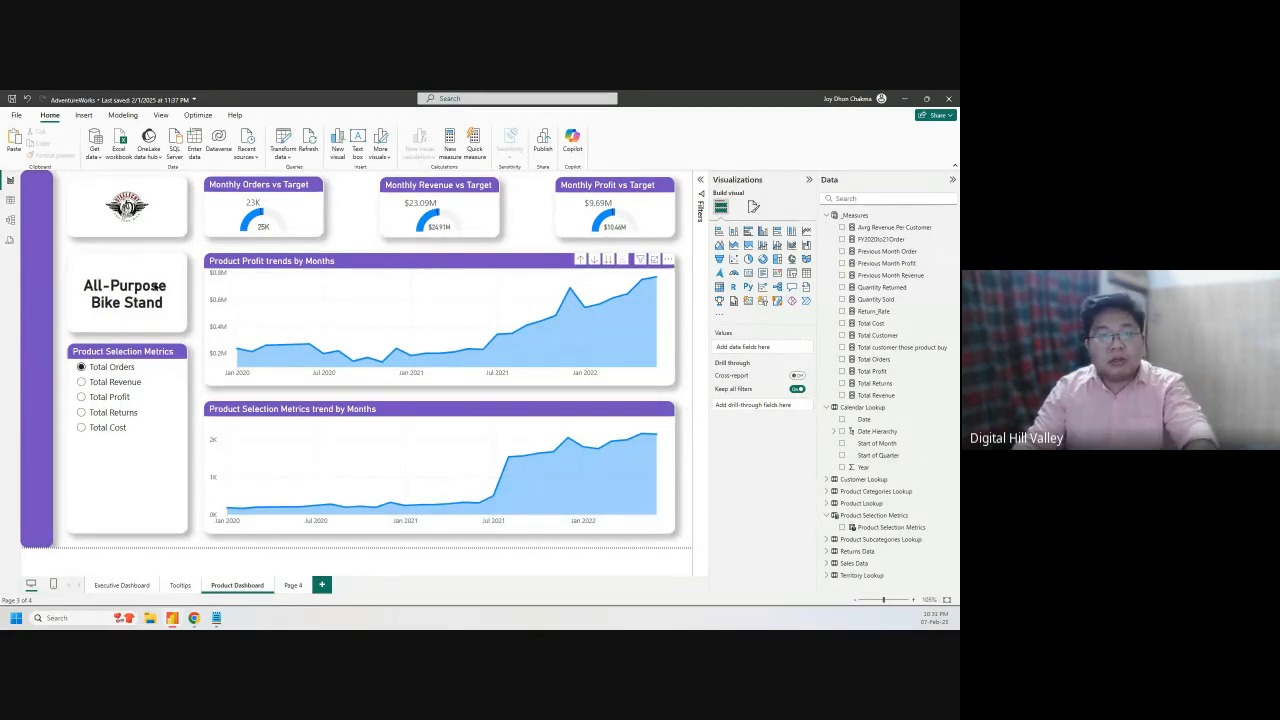
Move the Monthly Revenue and Monthly Orders gauges toward the Monthly Profit gauge, leaving free space beside the logo
{"action": "mouse_move", "coordinate": [401, 321]}
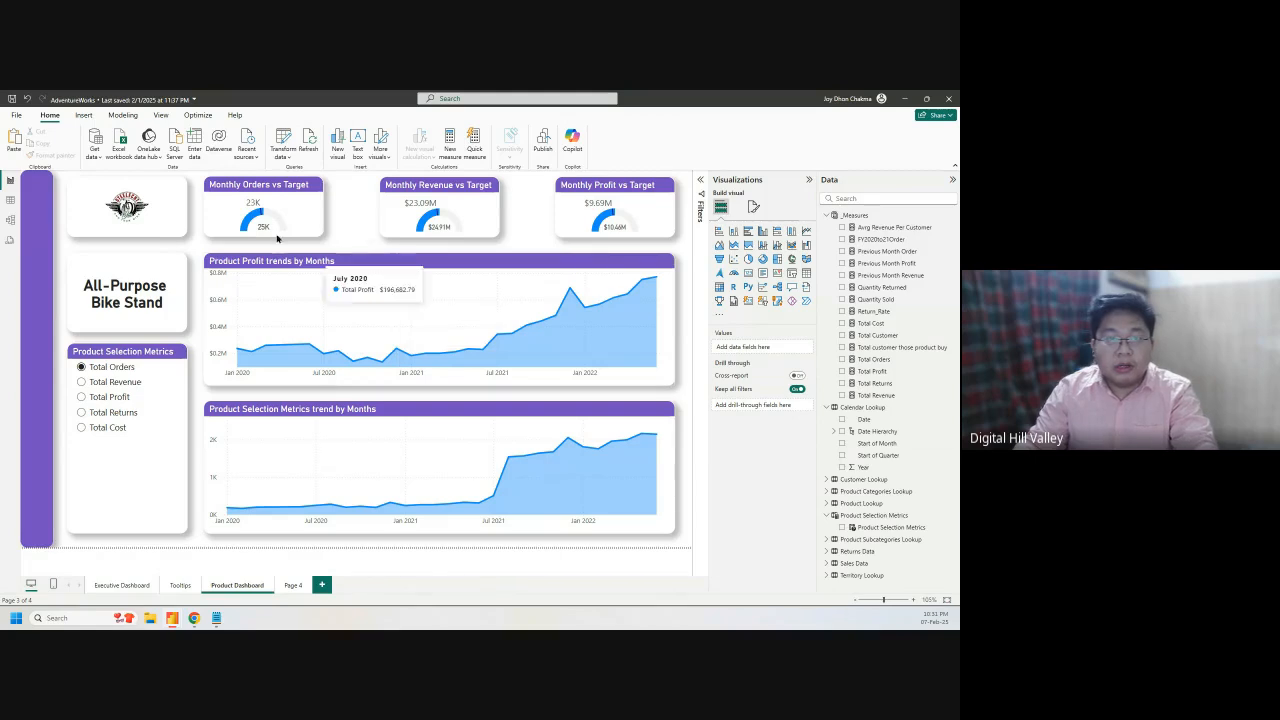
{"action": "left_click", "coordinate": [249, 185]}
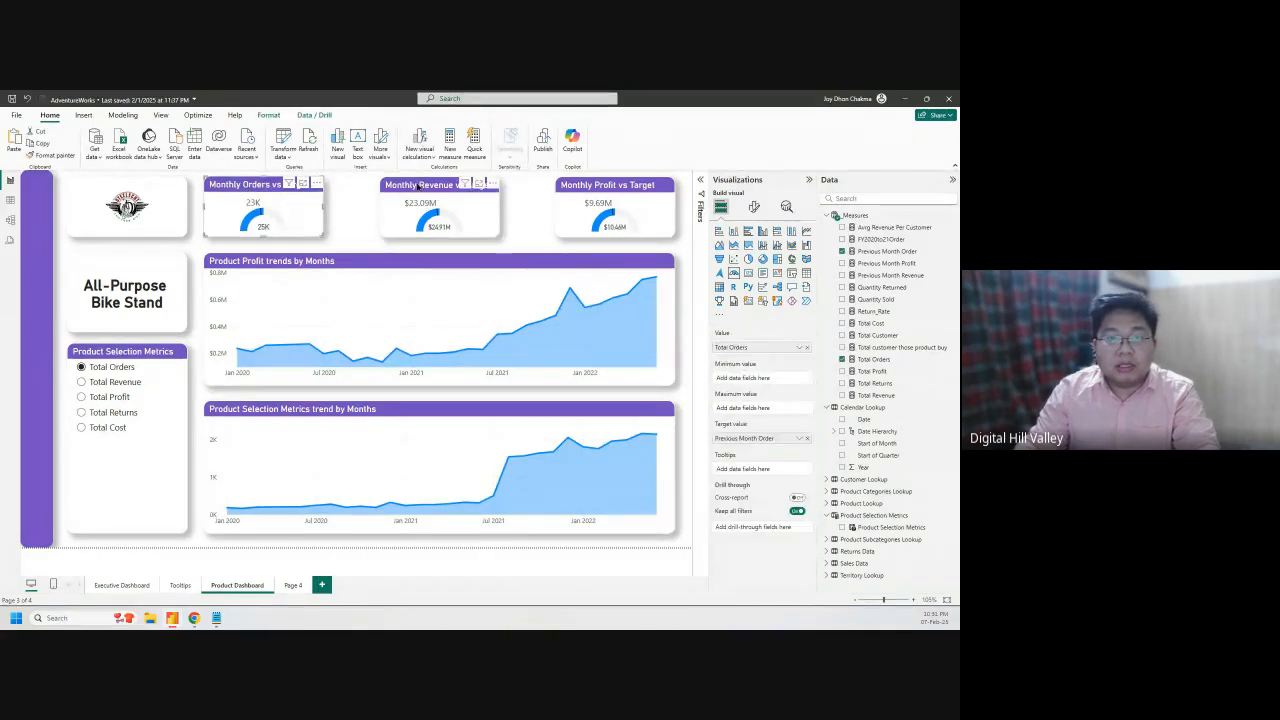
{"action": "left_click", "coordinate": [391, 209]}
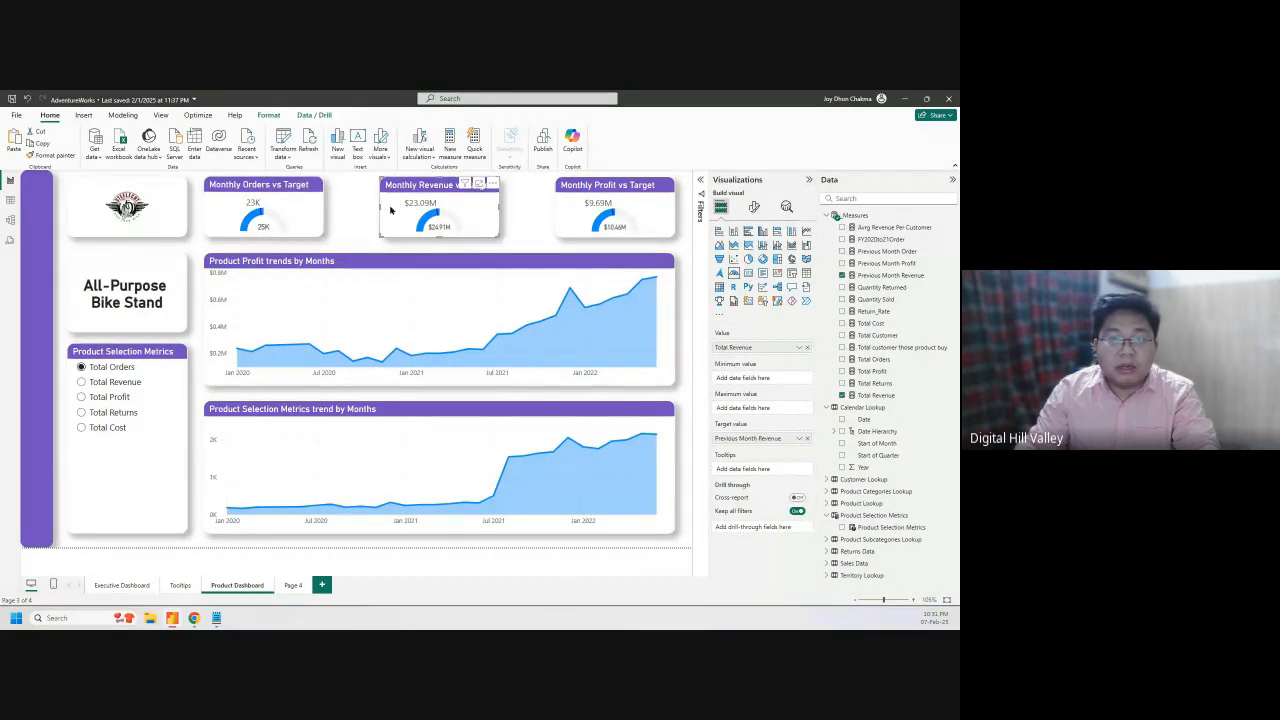
{"action": "left_click_drag", "start_coordinate": [399, 187], "coordinate": [446, 187]}
{"action": "left_click_drag", "start_coordinate": [255, 192], "coordinate": [344, 193]}
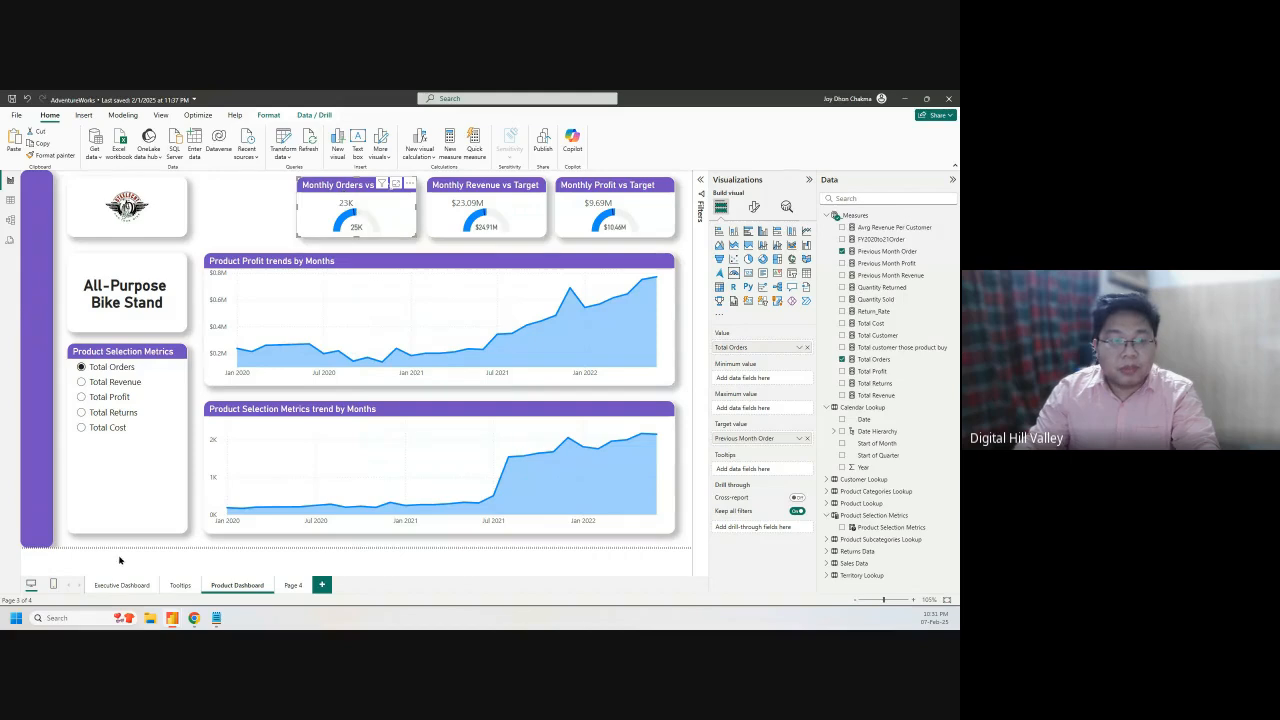
Copy the Orders card from the Executive Dashboard page onto the Product Dashboard page and place it between the logo and the orders gauge
{"action": "left_click", "coordinate": [119, 585]}
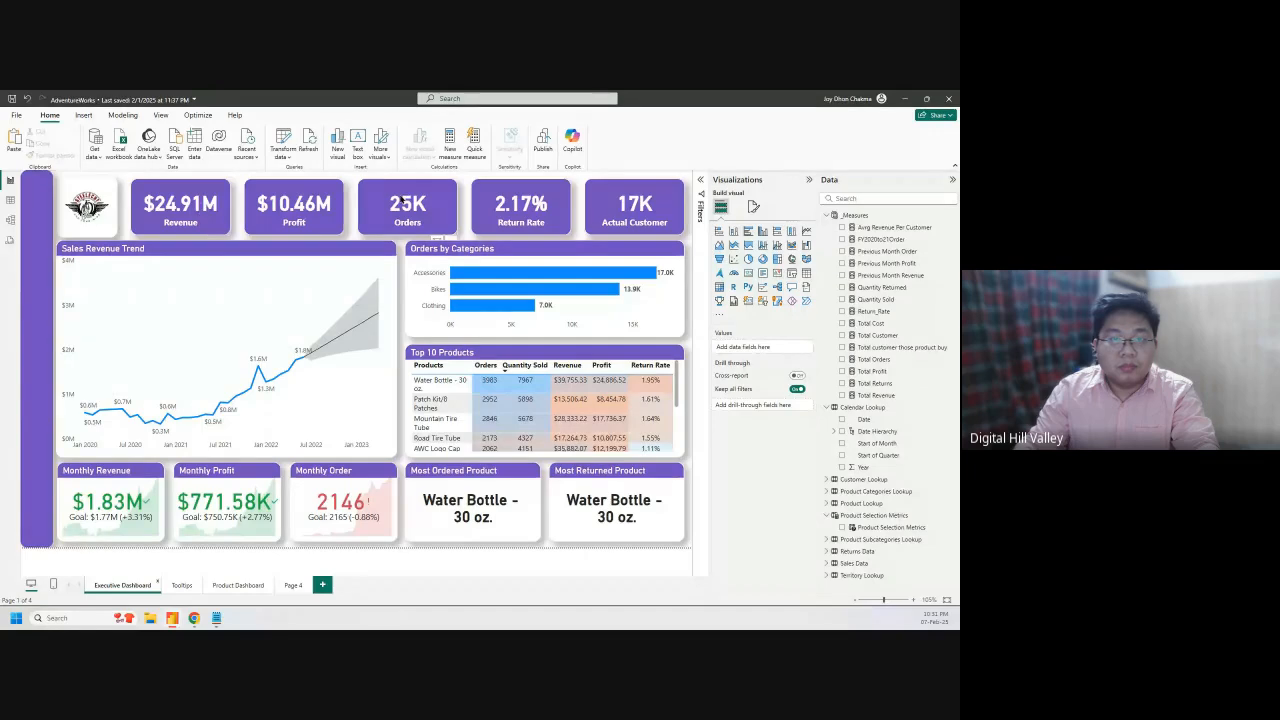
{"action": "left_click", "coordinate": [403, 202]}
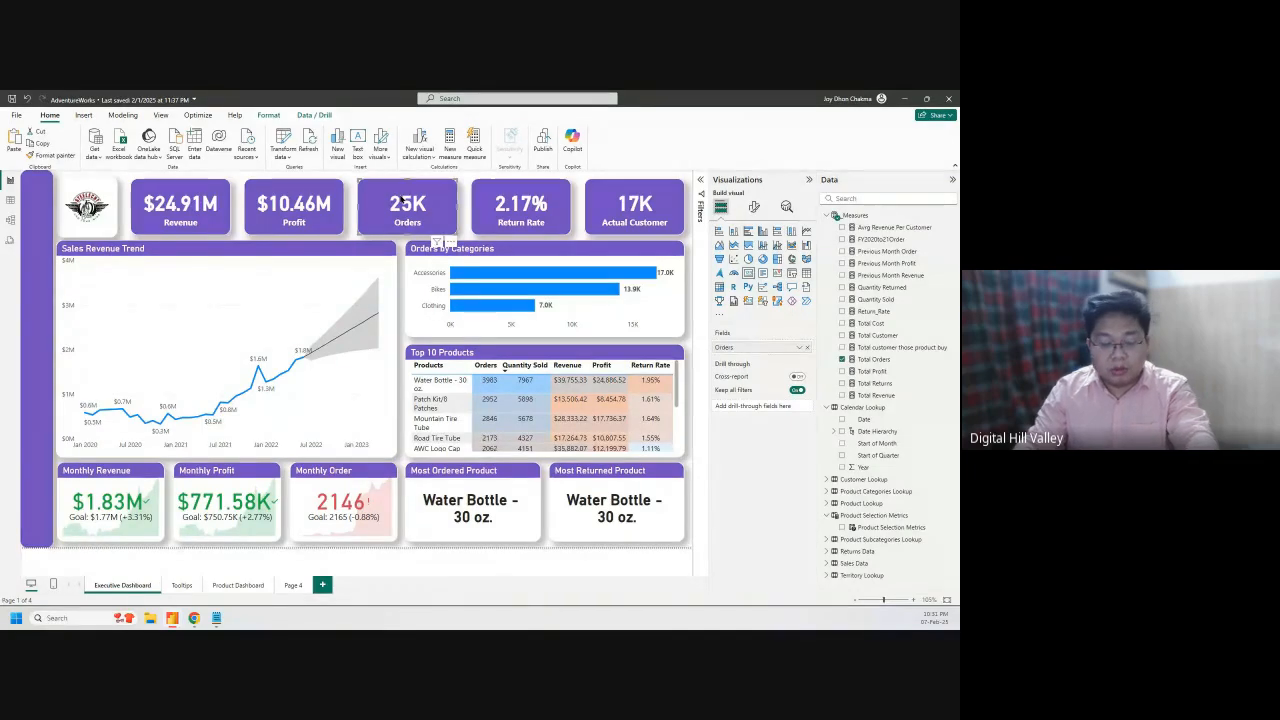
{"action": "left_click", "coordinate": [236, 585]}
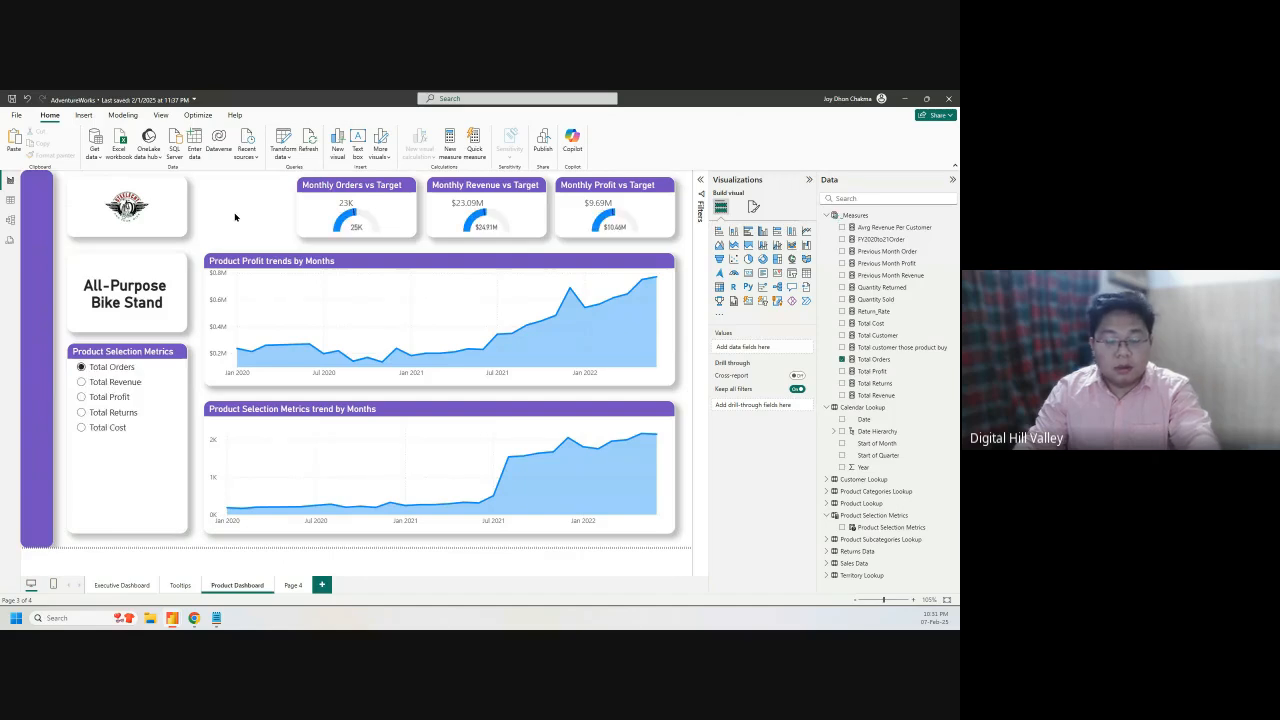
{"action": "key", "text": "ctrl+v"}
{"action": "left_click_drag", "start_coordinate": [384, 201], "coordinate": [218, 200]}
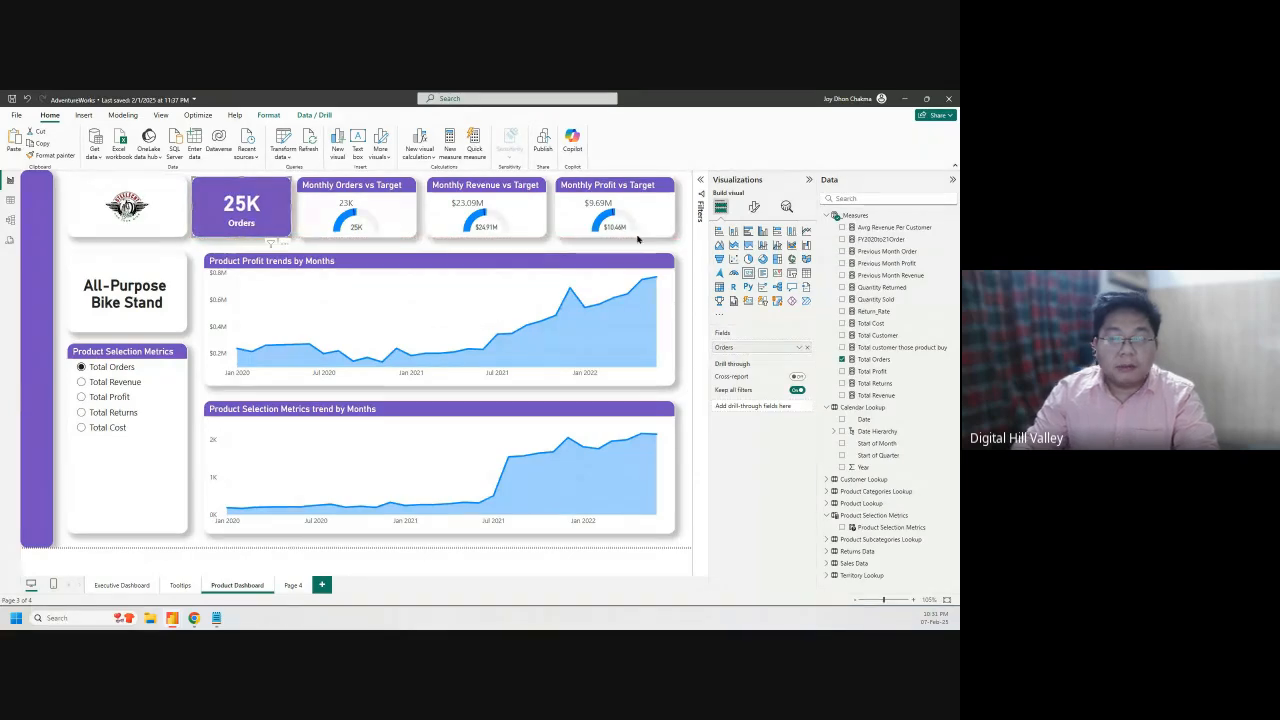
Replace the Orders field of the pasted card with ProductKey from the Product Lookup table
{"action": "left_click", "coordinate": [807, 347]}
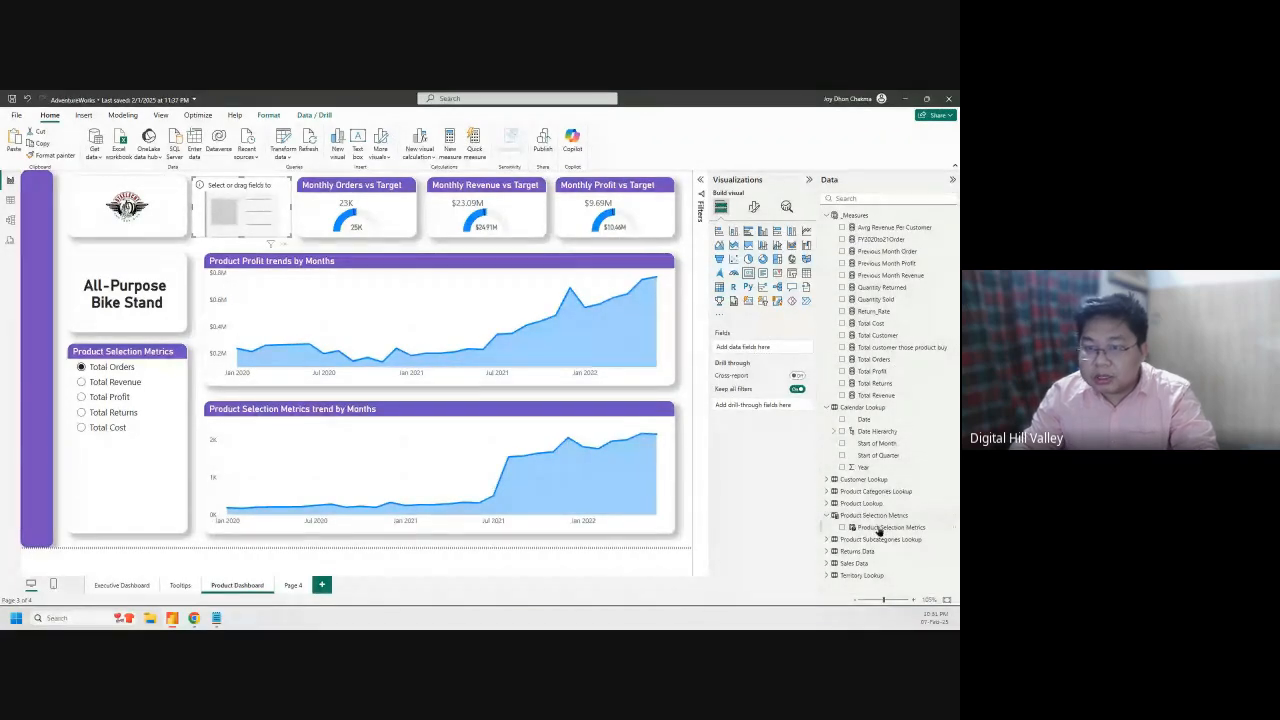
{"action": "left_click", "coordinate": [826, 492]}
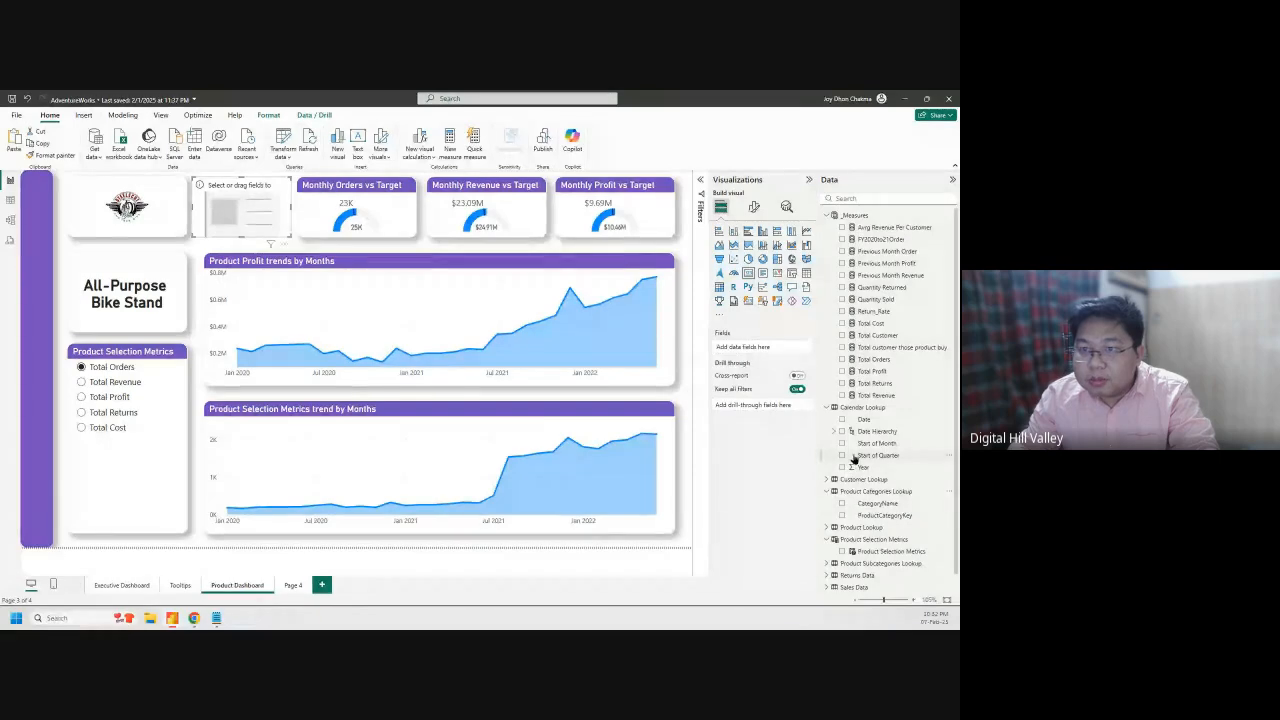
{"action": "scroll", "coordinate": [877, 487], "scroll_direction": "down", "scroll_amount": 1}
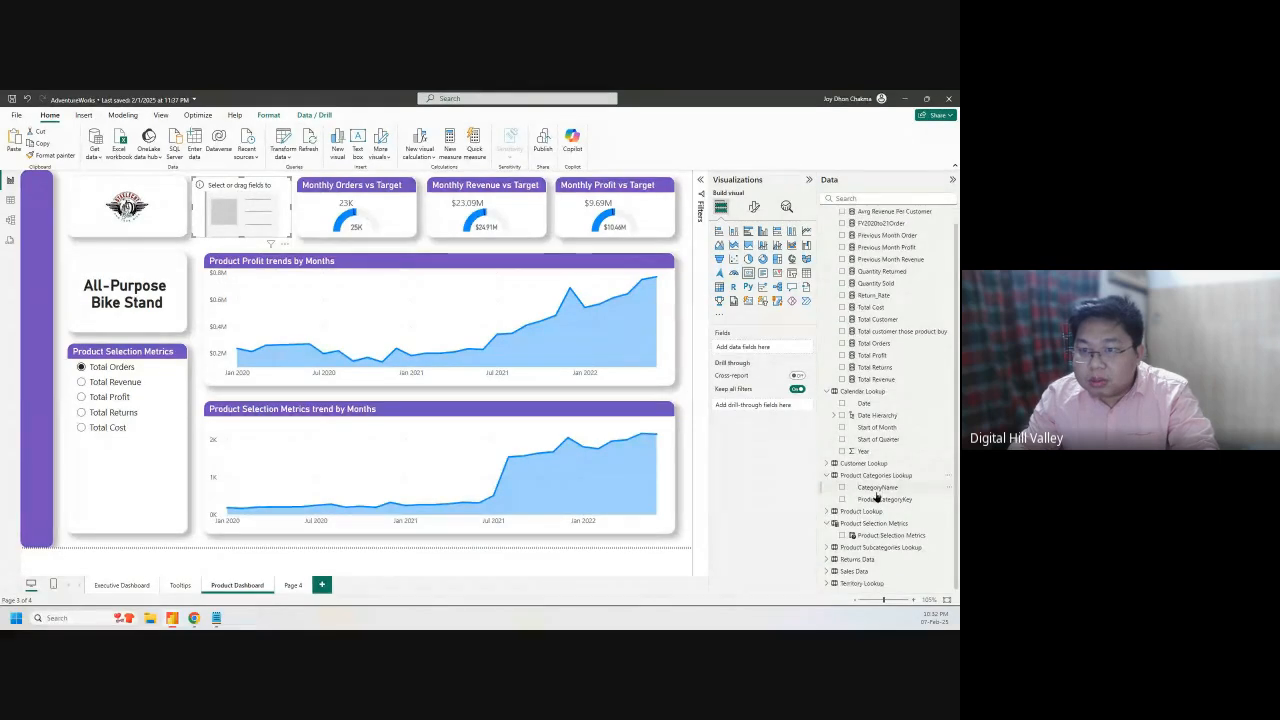
{"action": "left_click", "coordinate": [828, 512]}
{"action": "scroll", "coordinate": [872, 486], "scroll_direction": "down", "scroll_amount": 3}
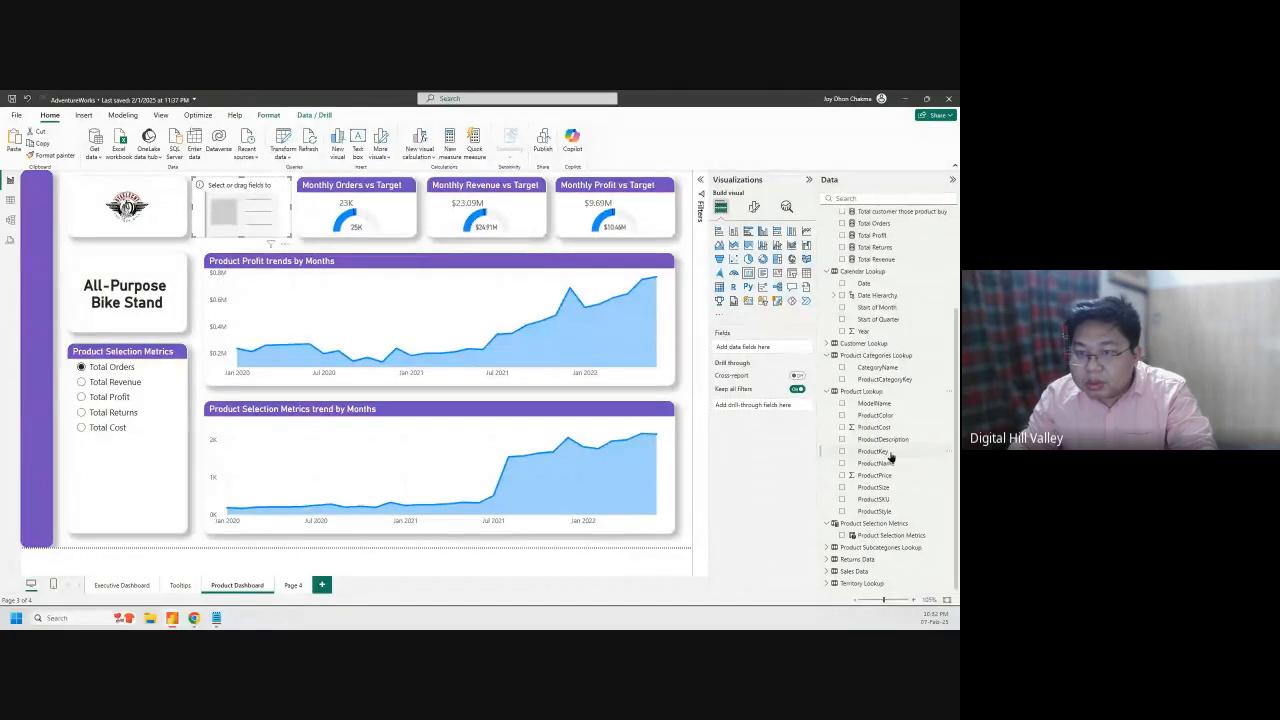
{"action": "left_click_drag", "start_coordinate": [888, 457], "coordinate": [787, 348]}
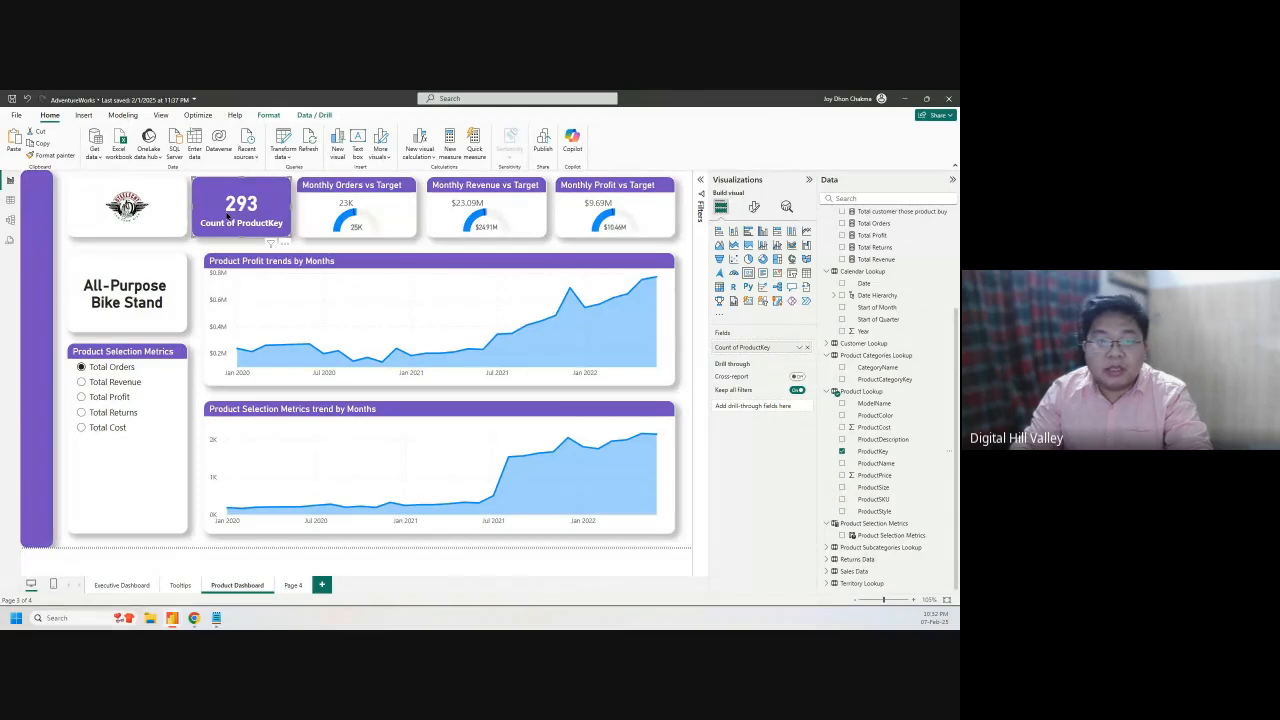
Rename the ProductKey count field of the card as Product SKU
{"action": "double_click", "coordinate": [762, 348]}
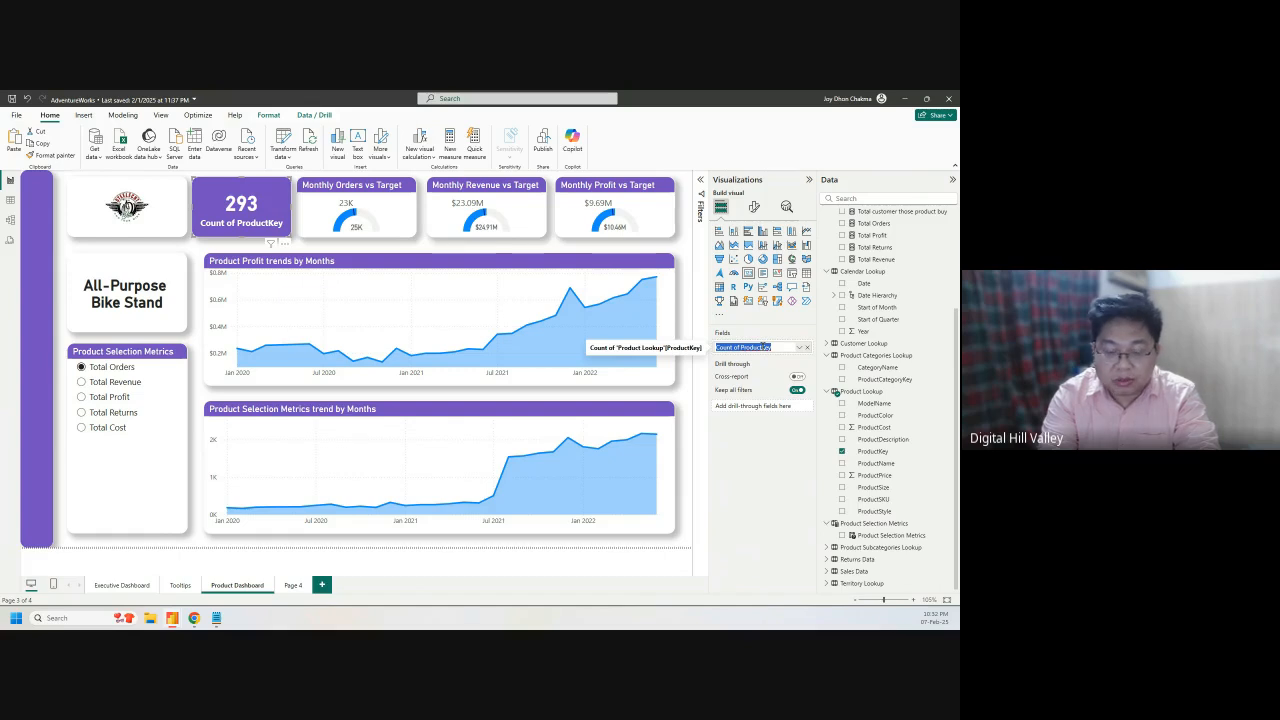
{"action": "type", "text": "Prod"}
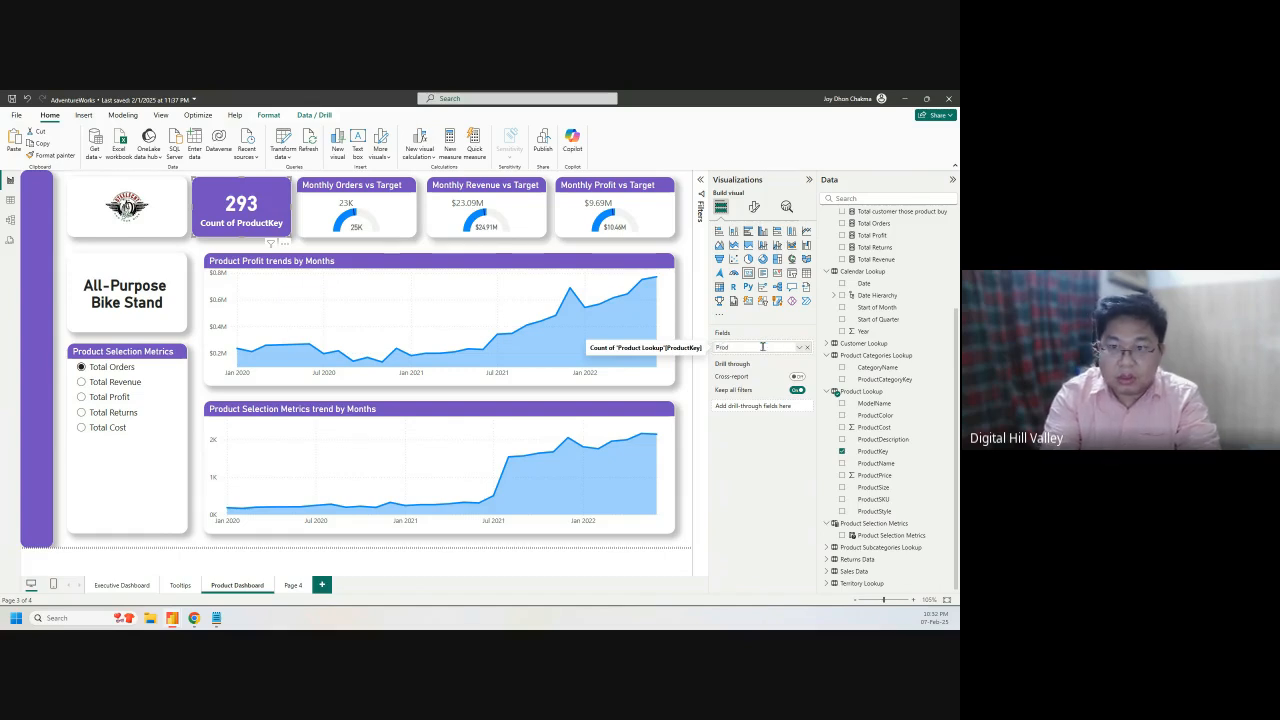
{"action": "type", "text": "uct"}
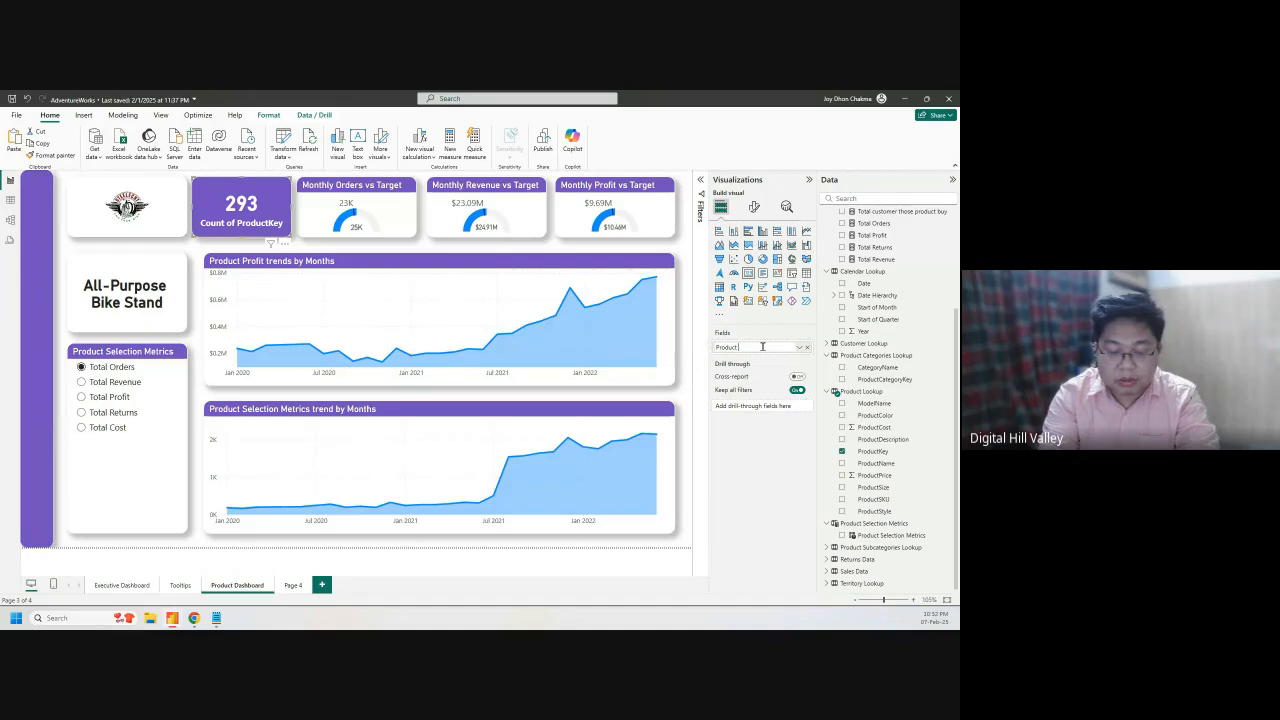
{"action": "type", "text": " SKU"}
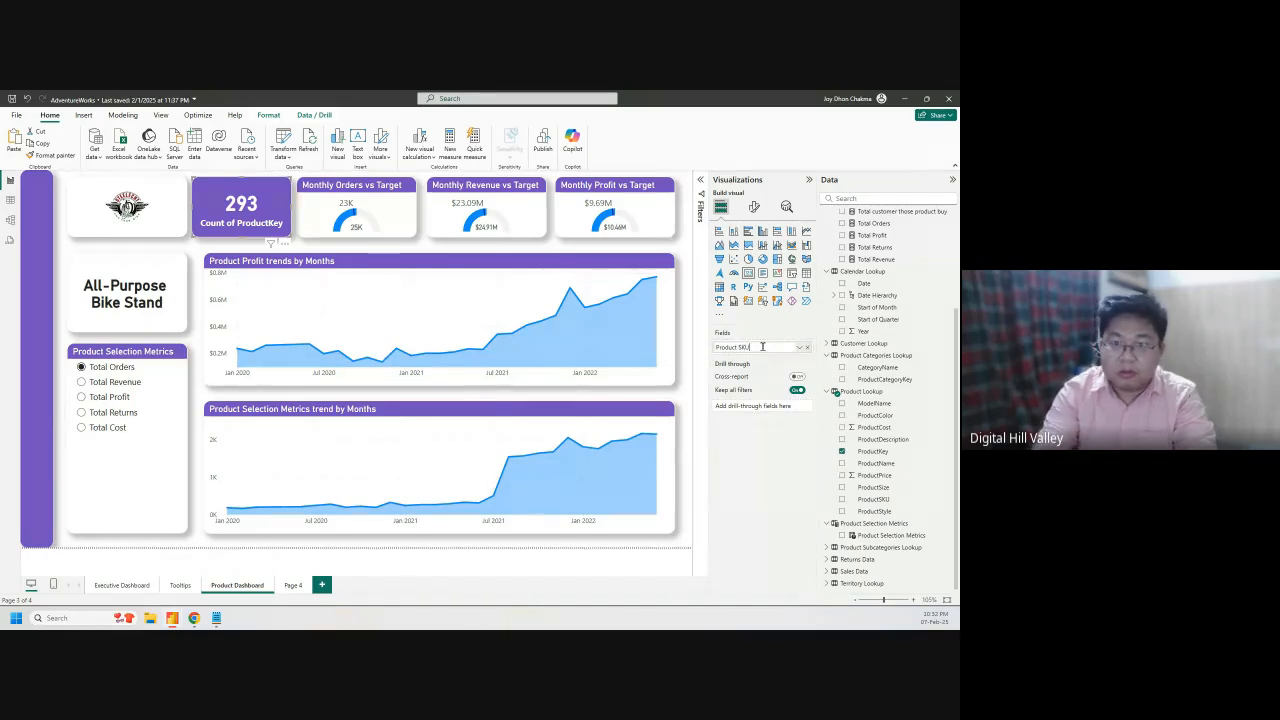
{"action": "key", "text": "Return"}
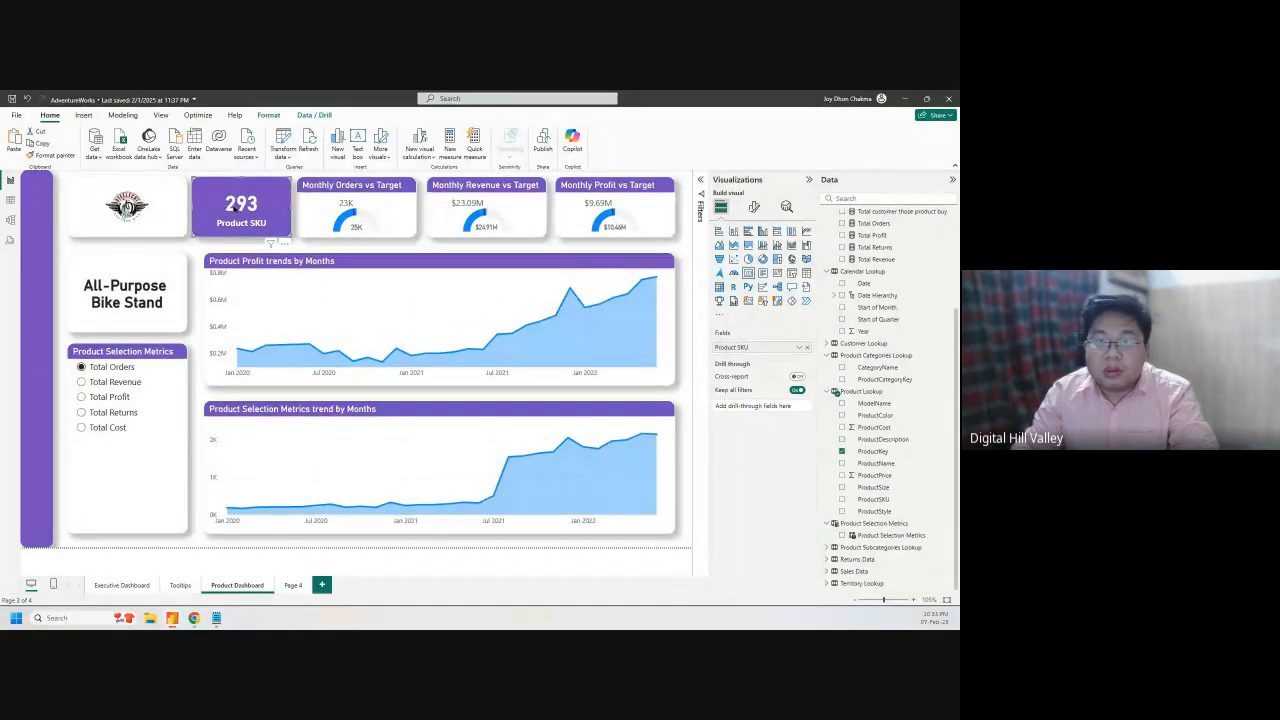
Look through the Product SKU card's formatting options, including header icons, effects, properties and callout value, for a suitable background setting
{"action": "left_click", "coordinate": [754, 206]}
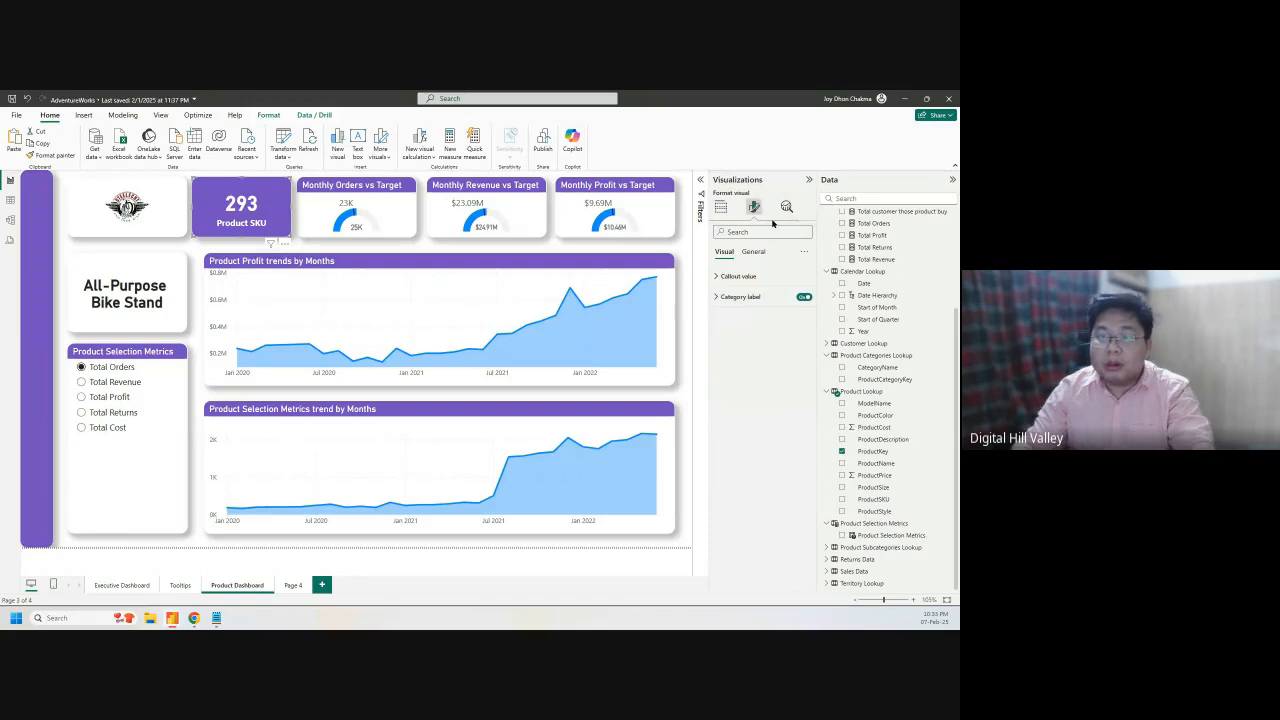
{"action": "left_click", "coordinate": [758, 252]}
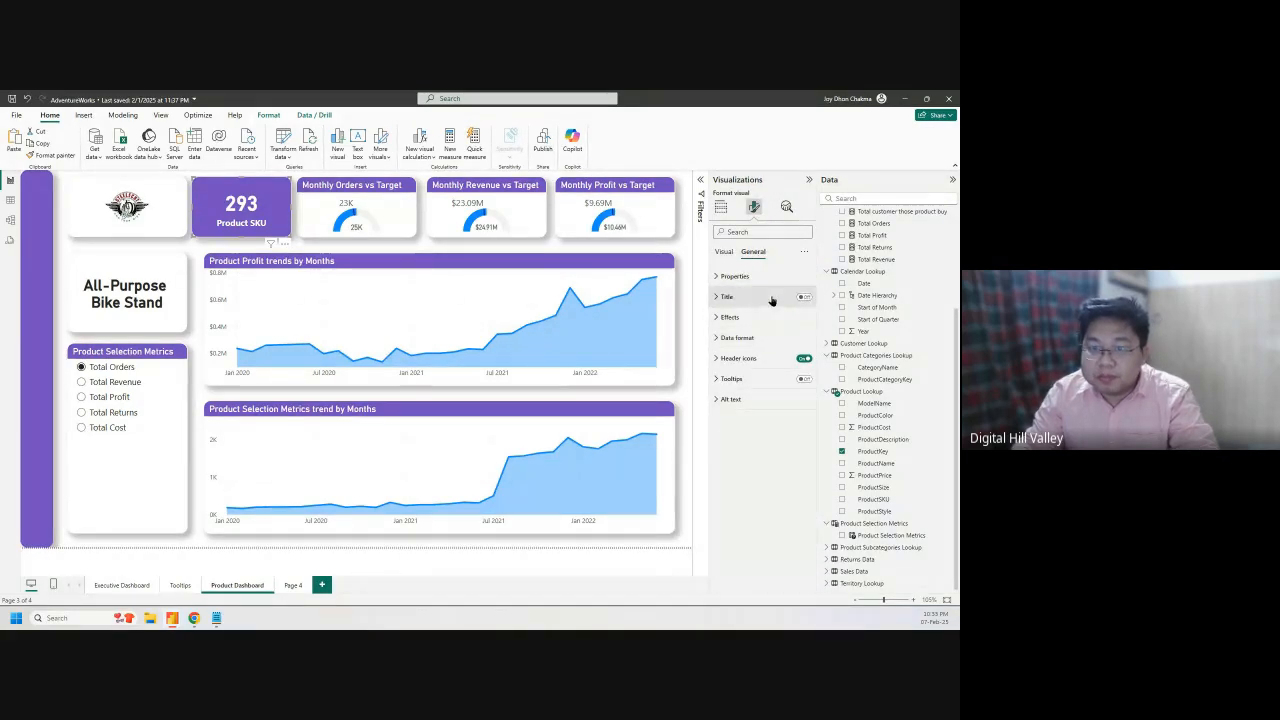
{"action": "left_click", "coordinate": [737, 359]}
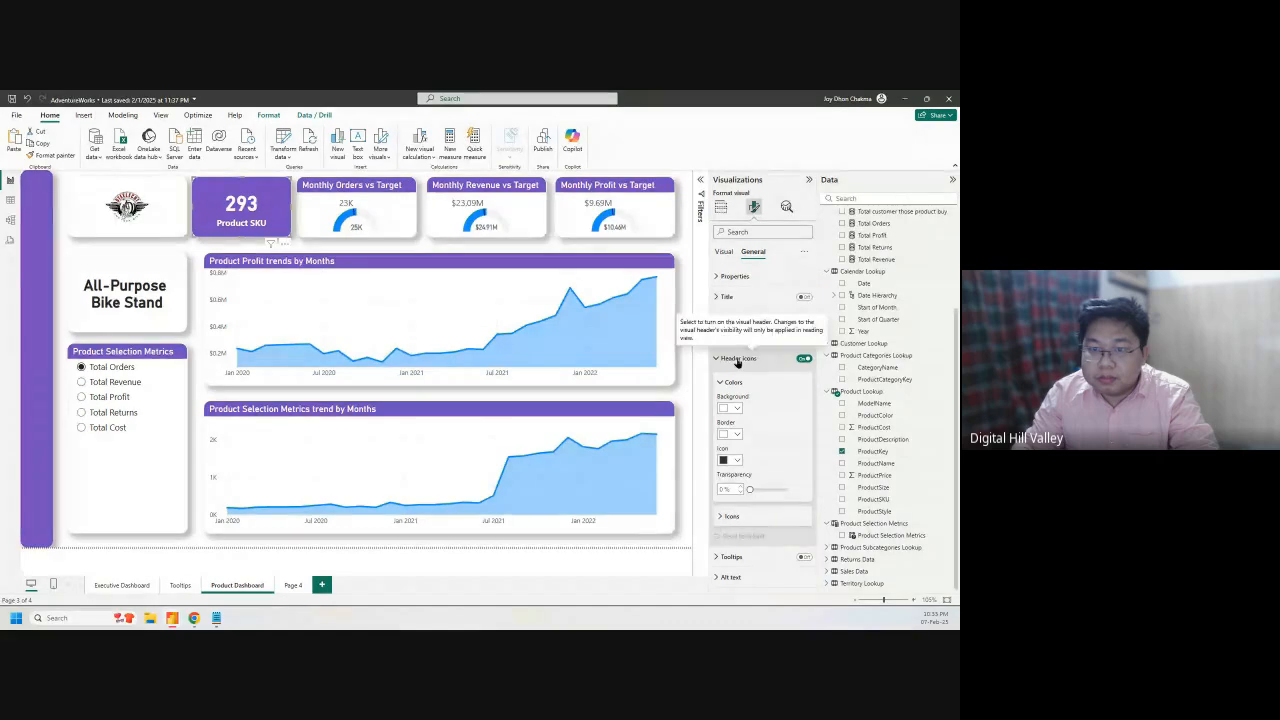
{"action": "left_click", "coordinate": [737, 359]}
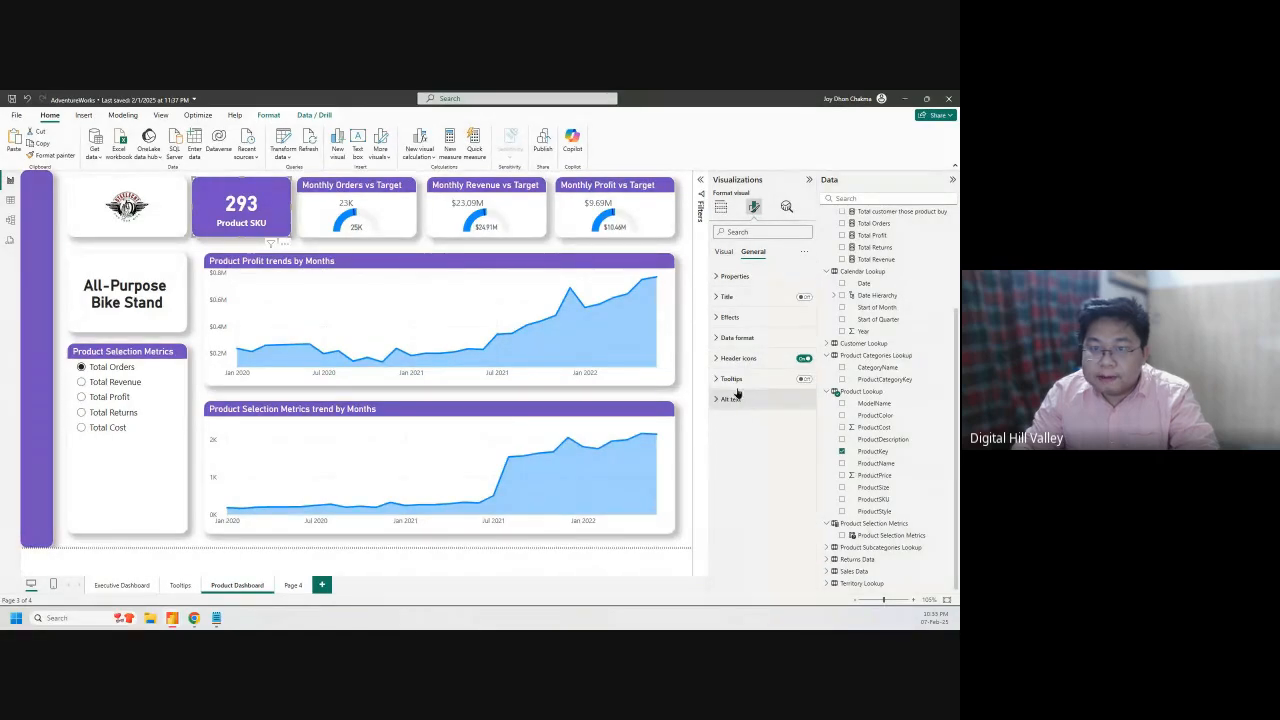
{"action": "left_click", "coordinate": [727, 316]}
{"action": "left_click", "coordinate": [727, 316]}
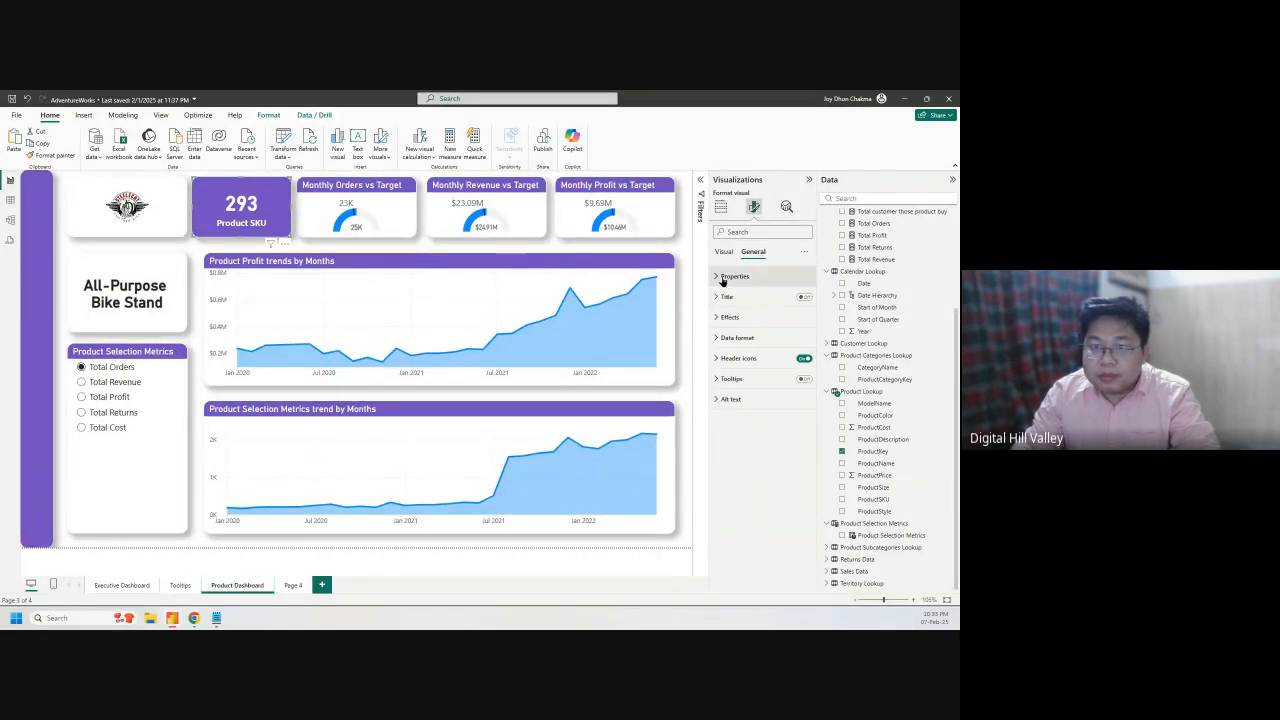
{"action": "left_click", "coordinate": [722, 277]}
{"action": "left_click", "coordinate": [722, 277]}
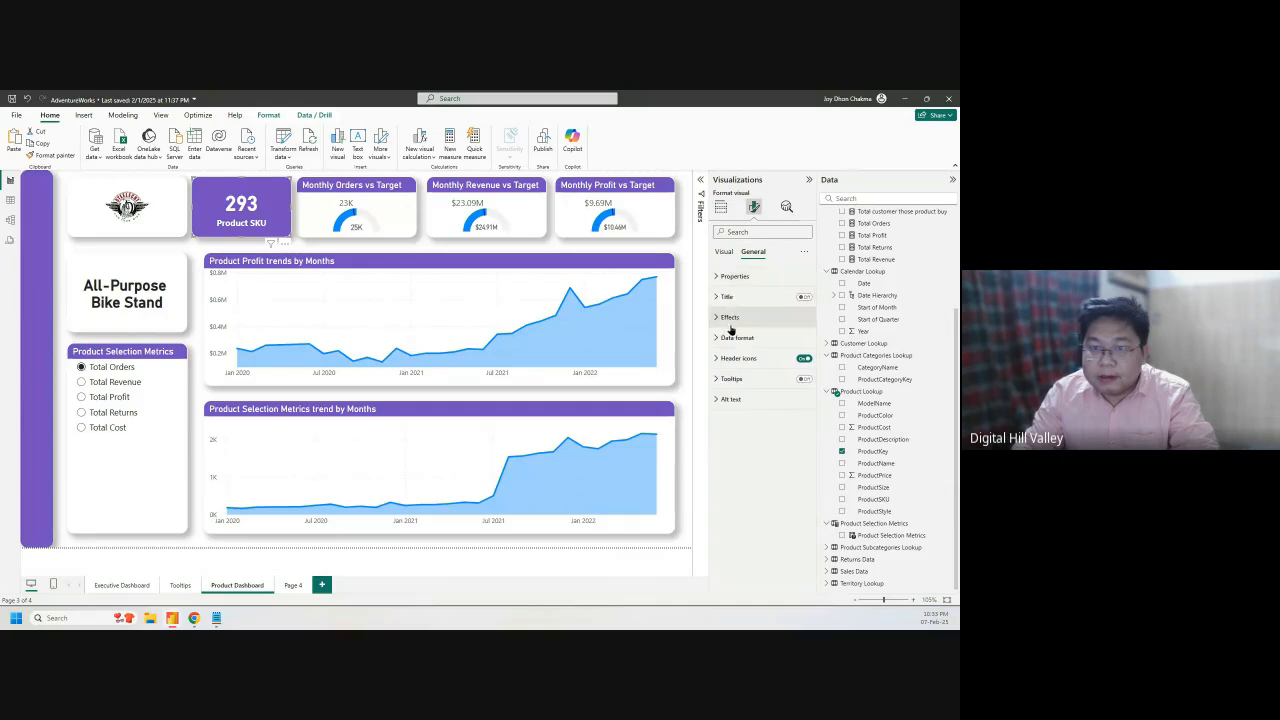
{"action": "left_click", "coordinate": [723, 318]}
{"action": "left_click", "coordinate": [723, 318]}
{"action": "left_click", "coordinate": [723, 318]}
{"action": "left_click", "coordinate": [723, 318]}
{"action": "left_click", "coordinate": [724, 253]}
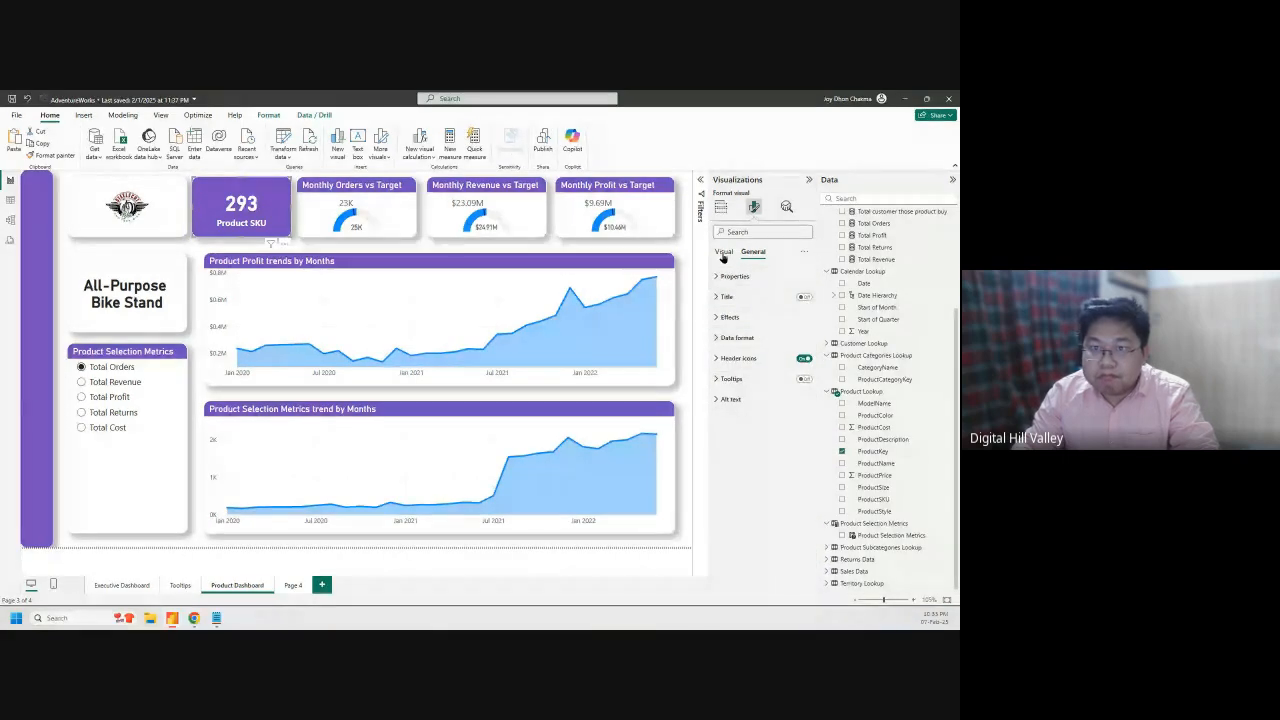
{"action": "left_click", "coordinate": [786, 206]}
{"action": "left_click", "coordinate": [754, 206]}
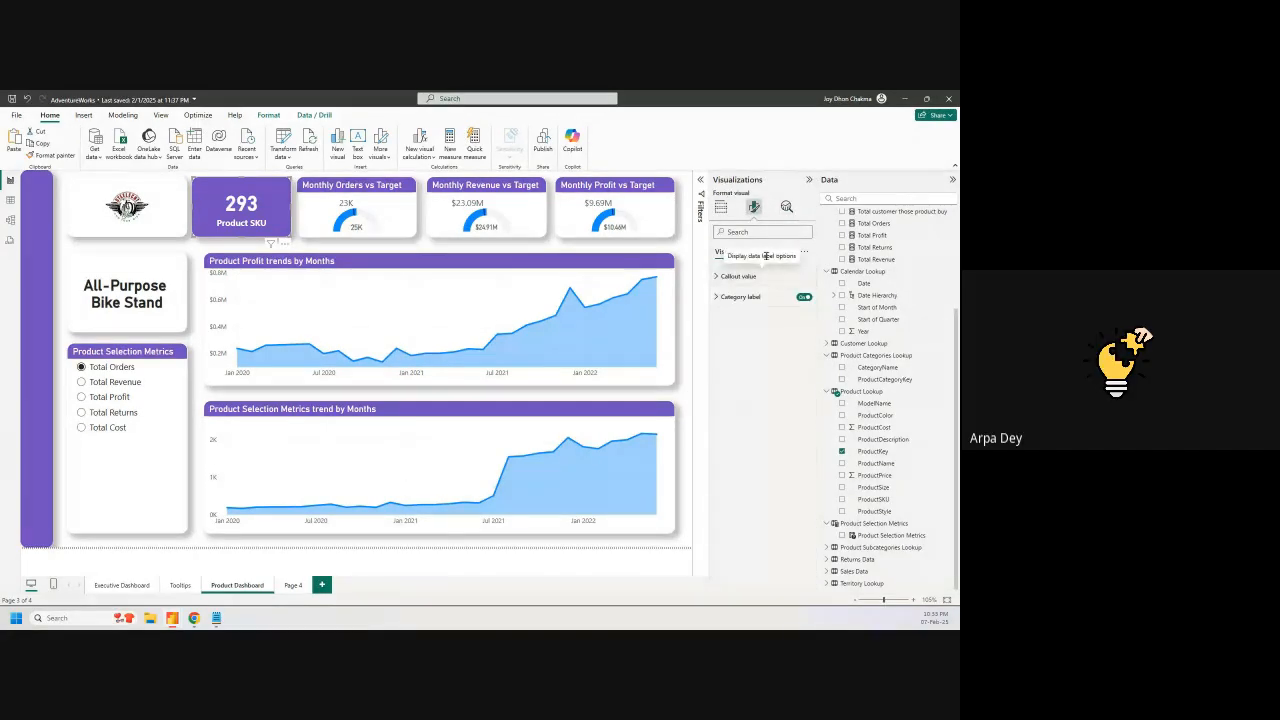
{"action": "left_click", "coordinate": [755, 252]}
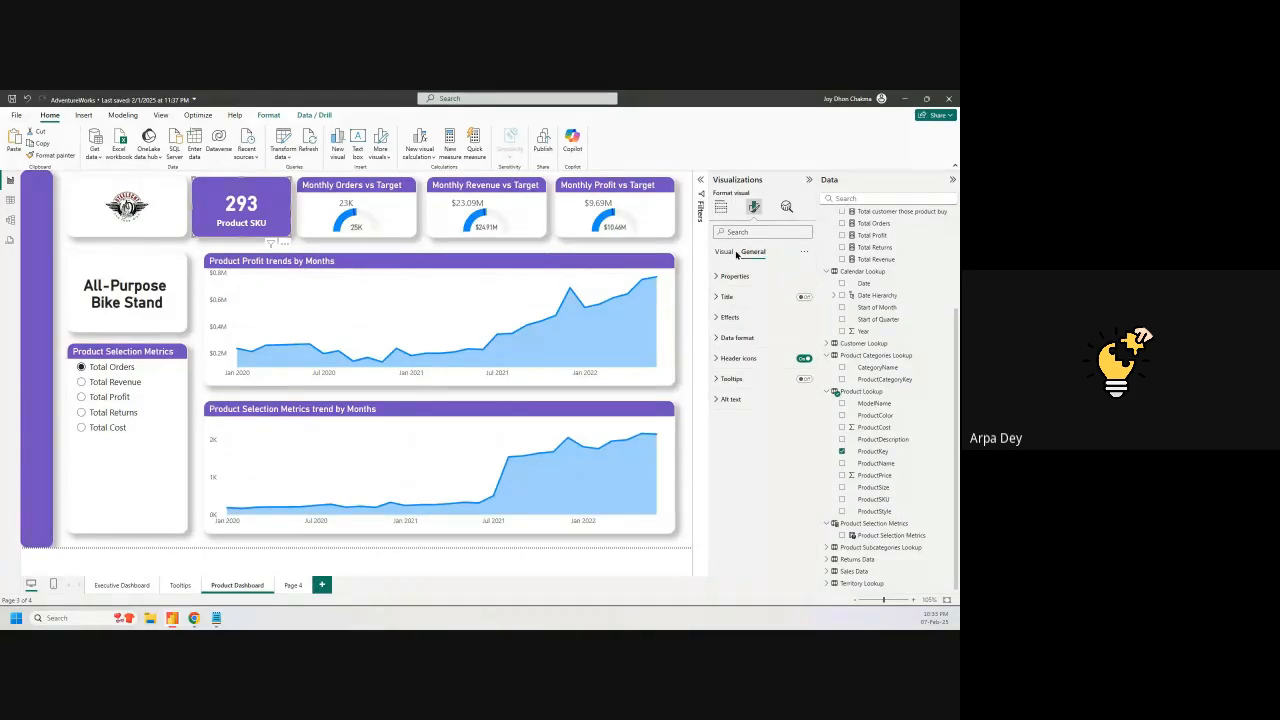
{"action": "left_click", "coordinate": [725, 252]}
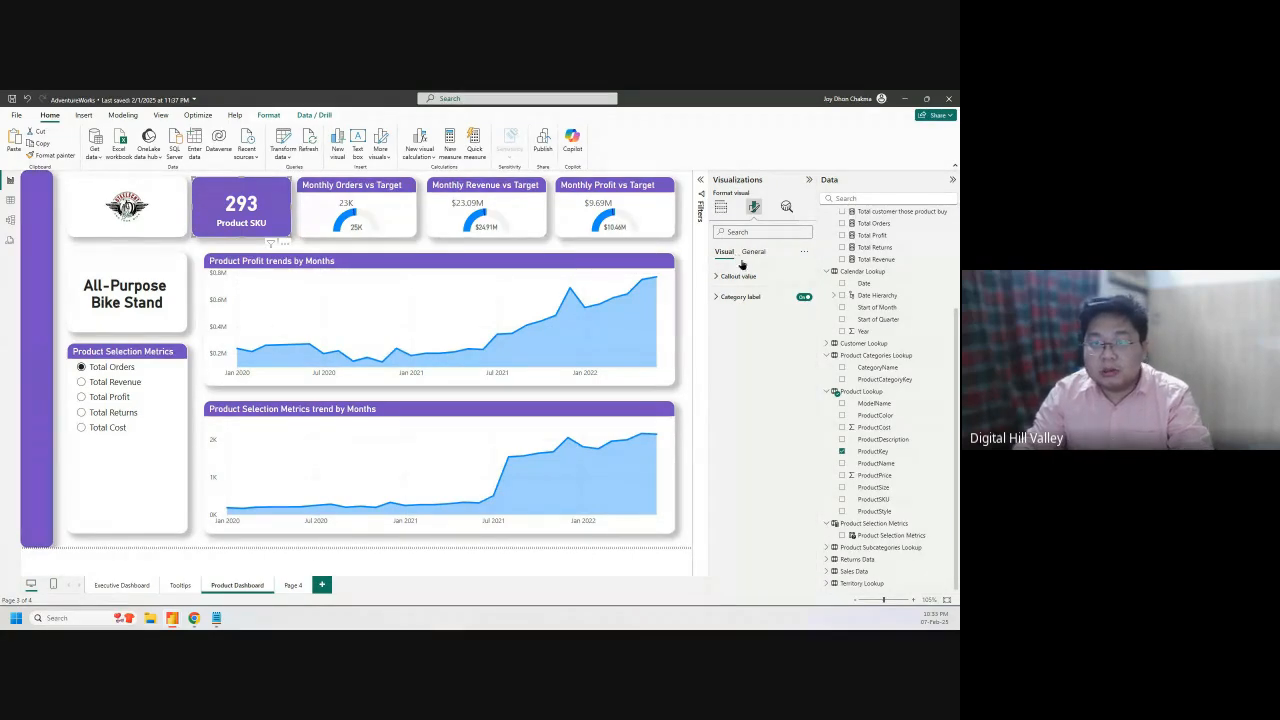
{"action": "left_click", "coordinate": [740, 276]}
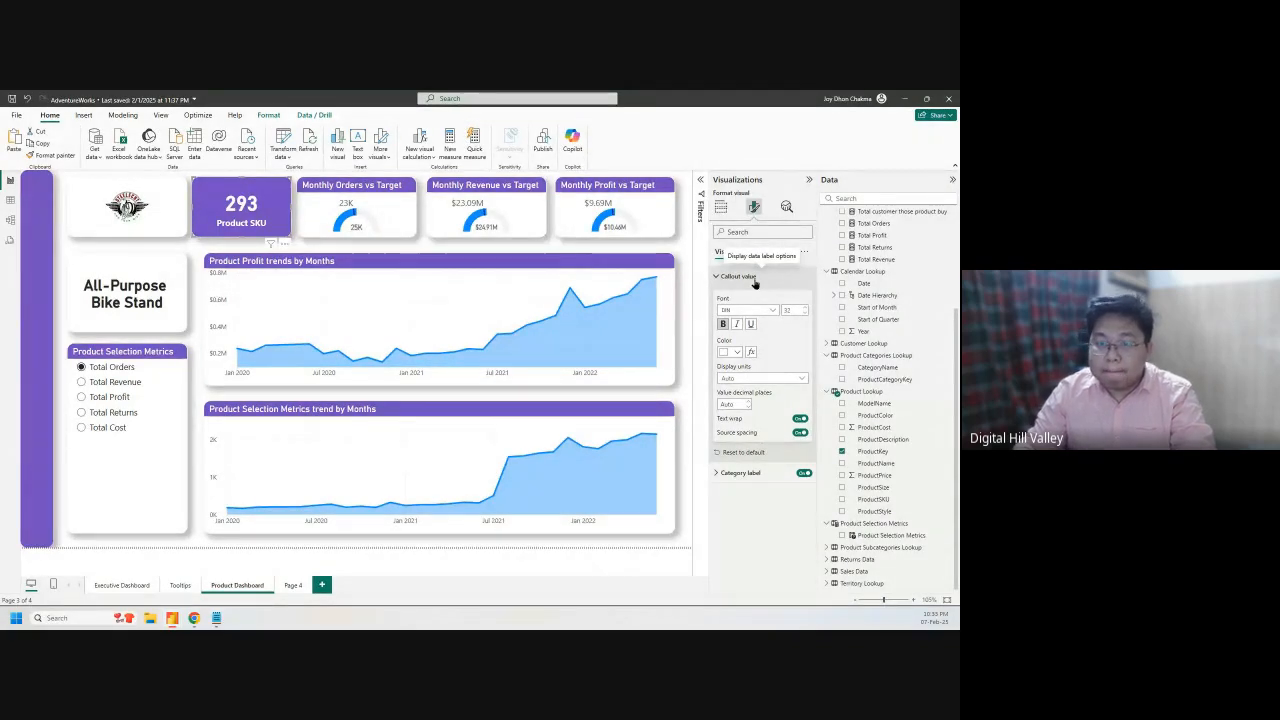
{"action": "left_click", "coordinate": [755, 280]}
Open the background color choices for the Product SKU card's header icons
{"action": "left_click", "coordinate": [756, 252]}
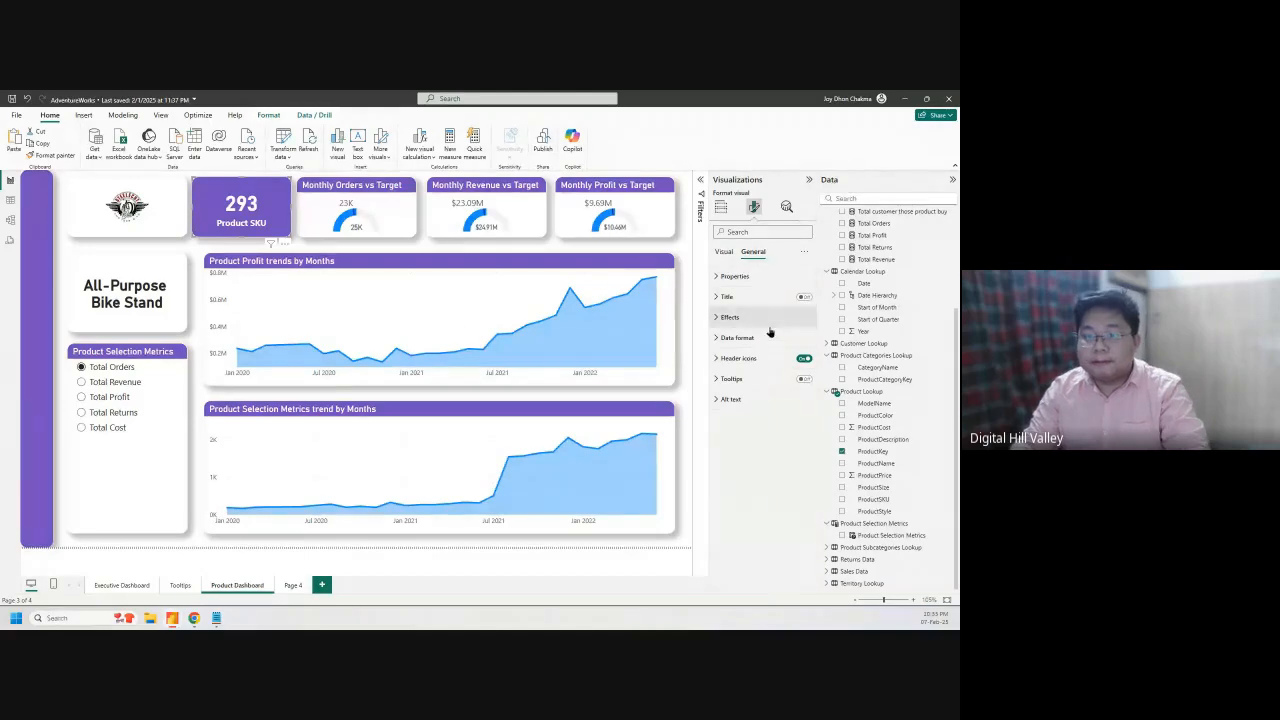
{"action": "left_click", "coordinate": [757, 360]}
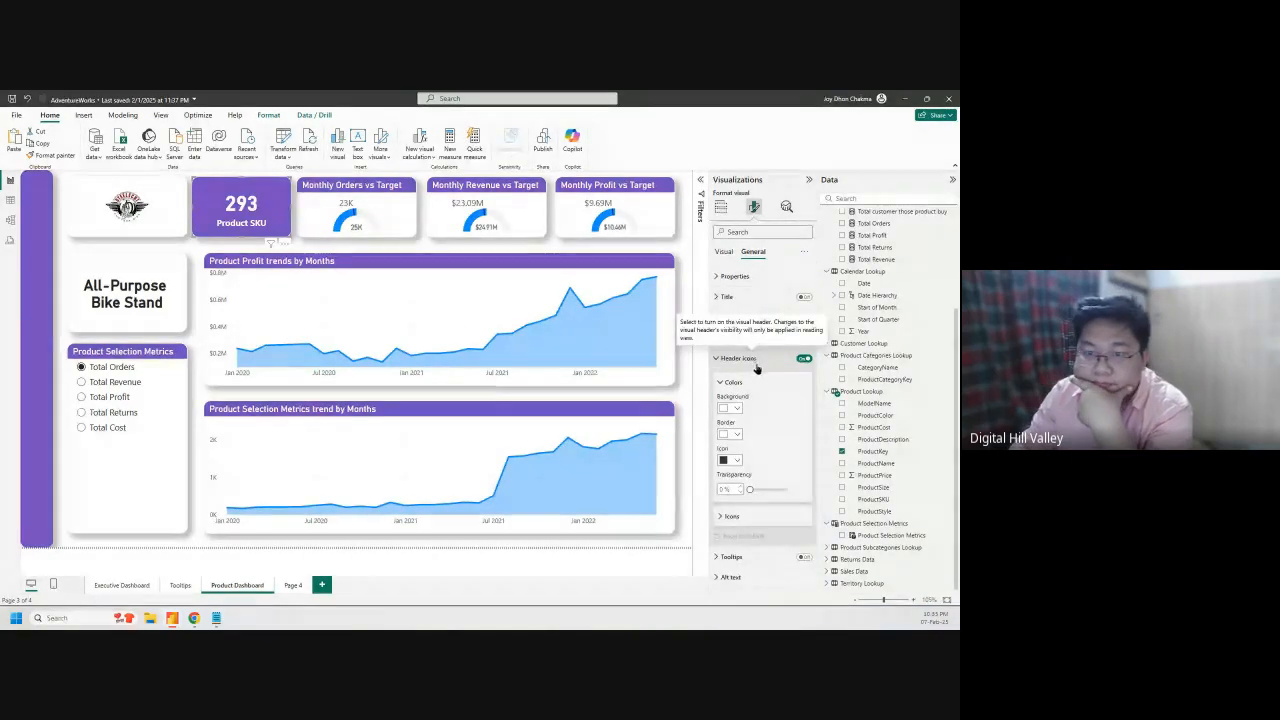
{"action": "left_click", "coordinate": [738, 408]}
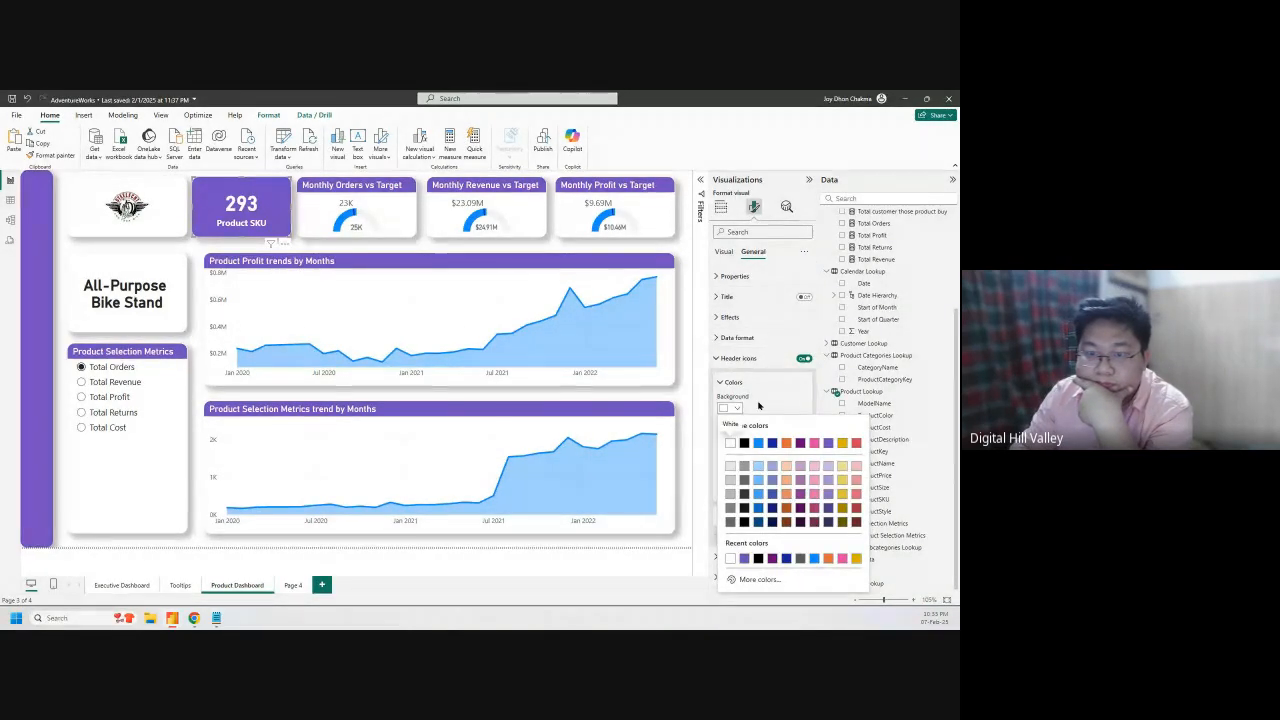
{"action": "left_click", "coordinate": [738, 408]}
{"action": "left_click", "coordinate": [731, 516]}
{"action": "scroll", "coordinate": [770, 480], "scroll_direction": "down", "scroll_amount": 2}
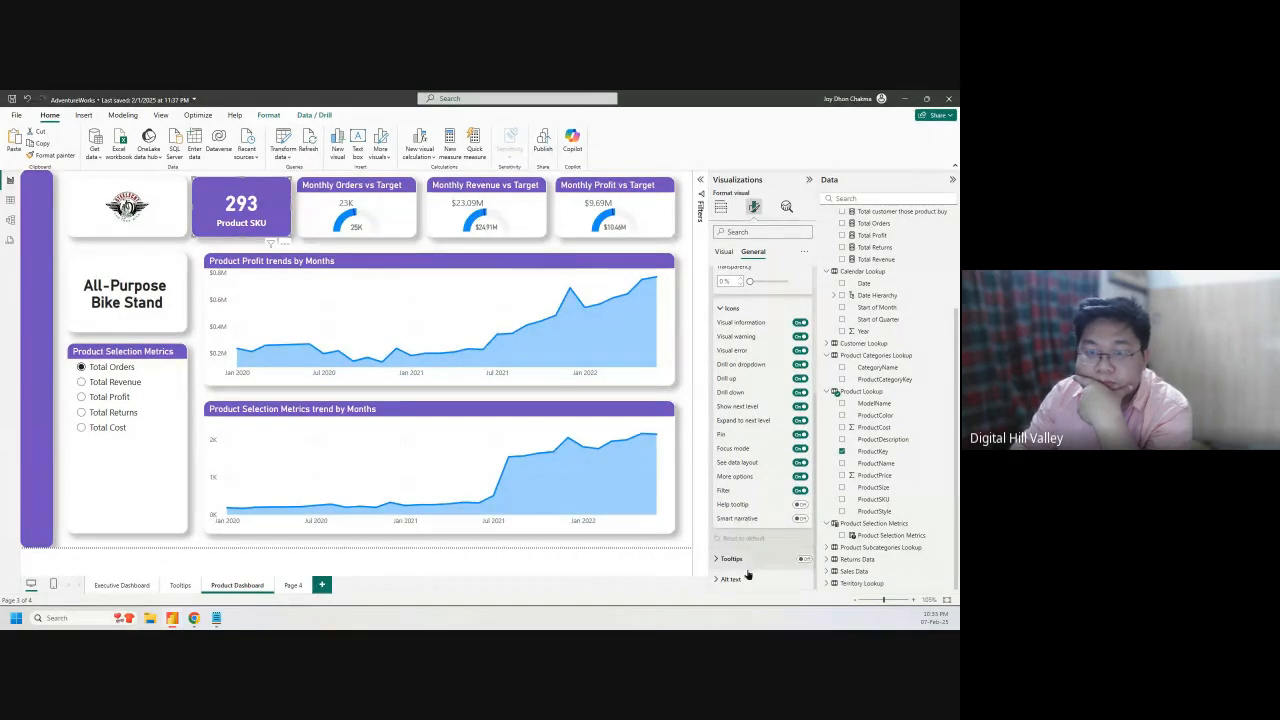
{"action": "scroll", "coordinate": [725, 430], "scroll_direction": "up", "scroll_amount": 3}
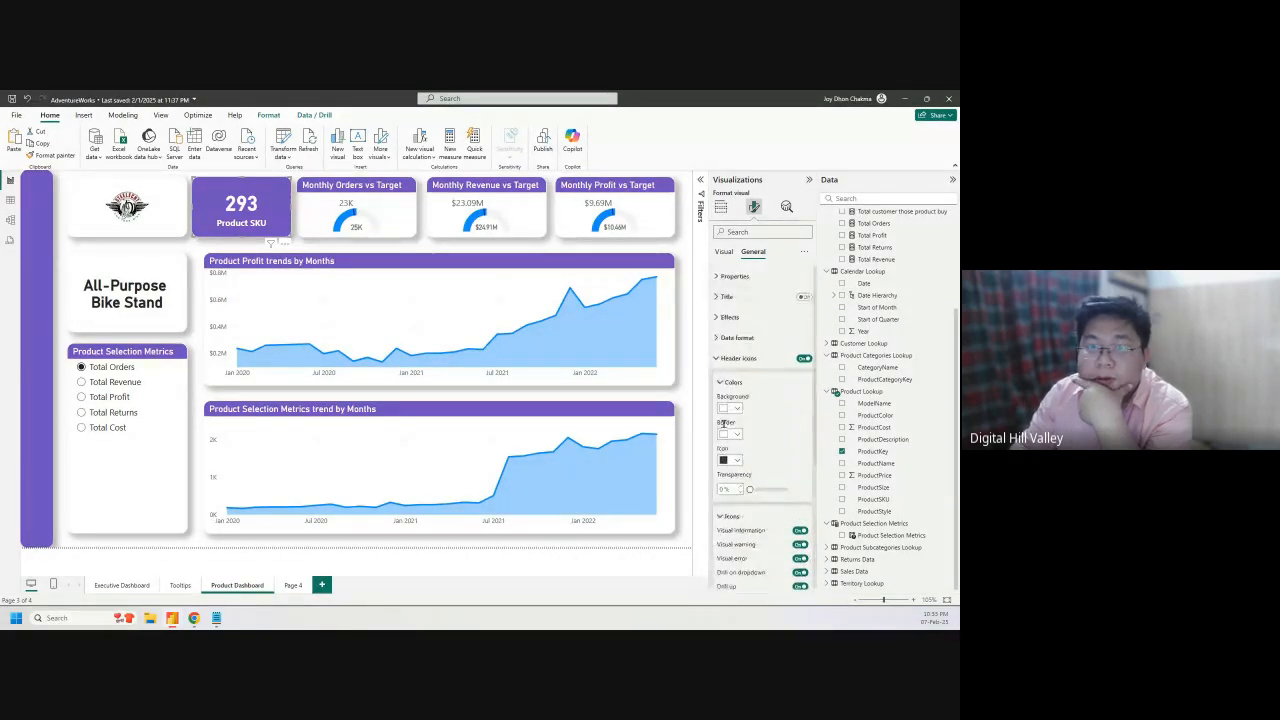
Convert the Product SKU card to the new card visual type and enable its image option
{"action": "left_click", "coordinate": [720, 206]}
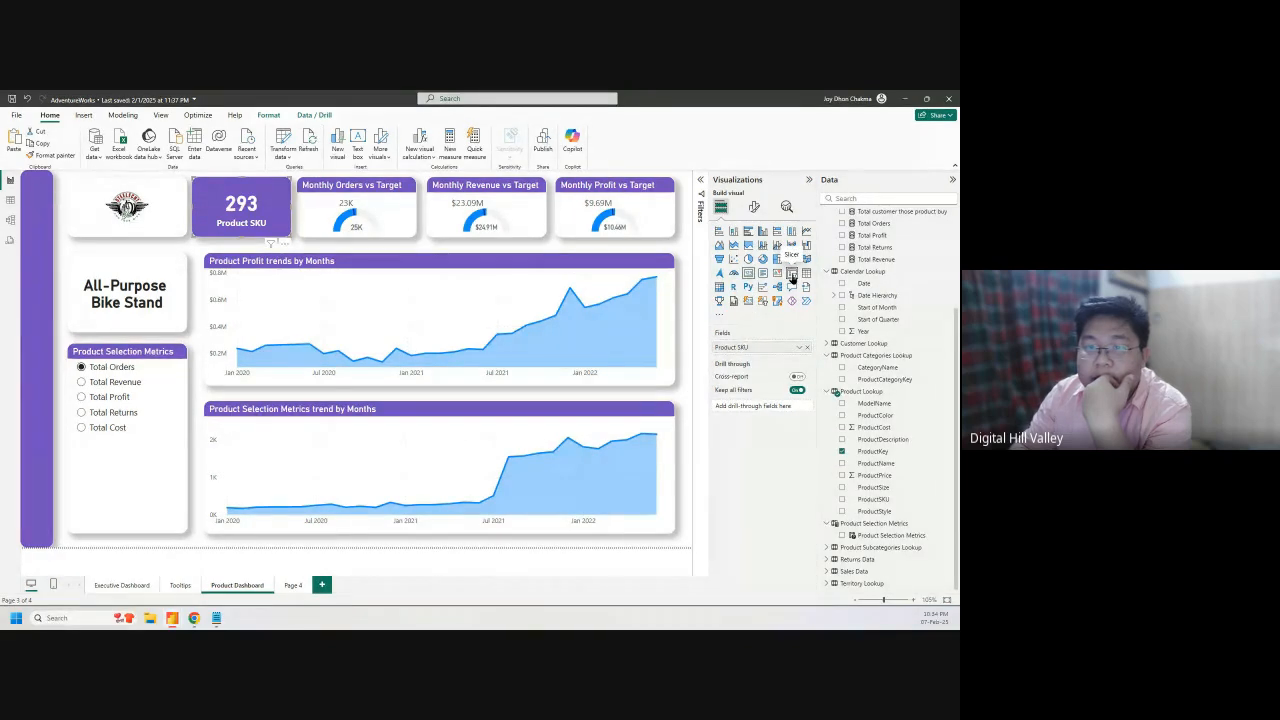
{"action": "left_click", "coordinate": [749, 302]}
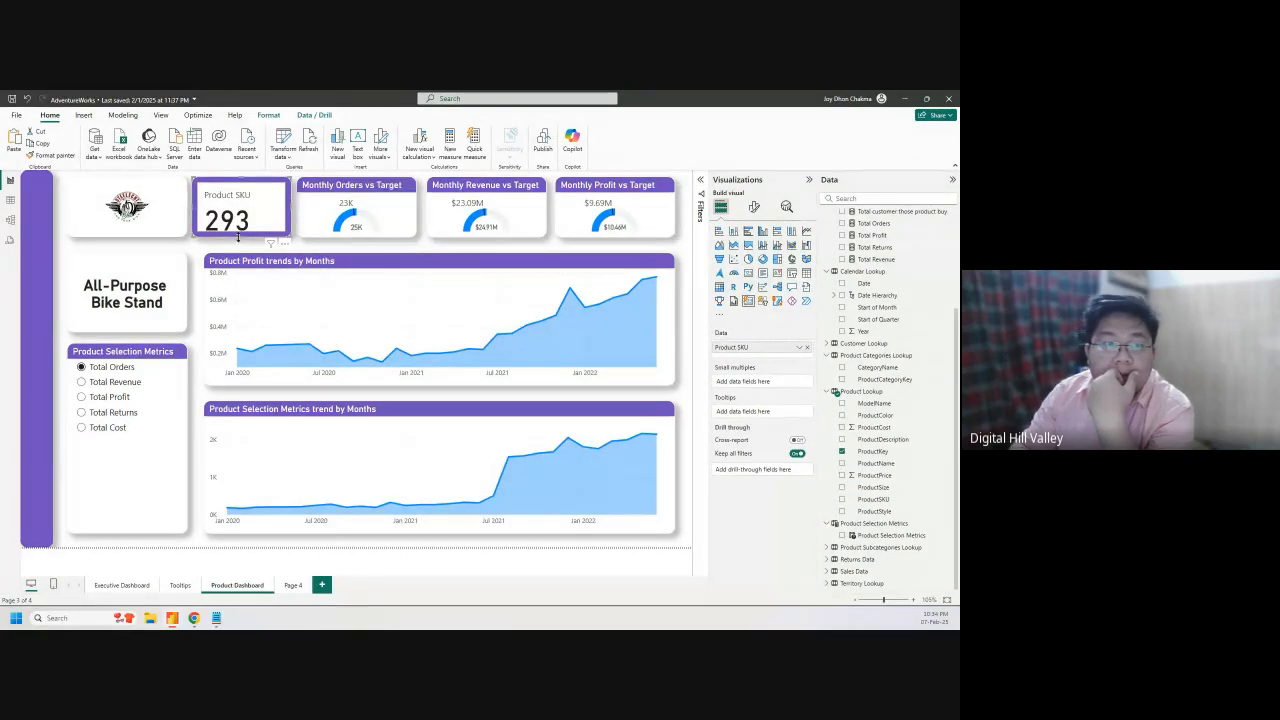
{"action": "left_click", "coordinate": [753, 207]}
{"action": "left_click", "coordinate": [732, 276]}
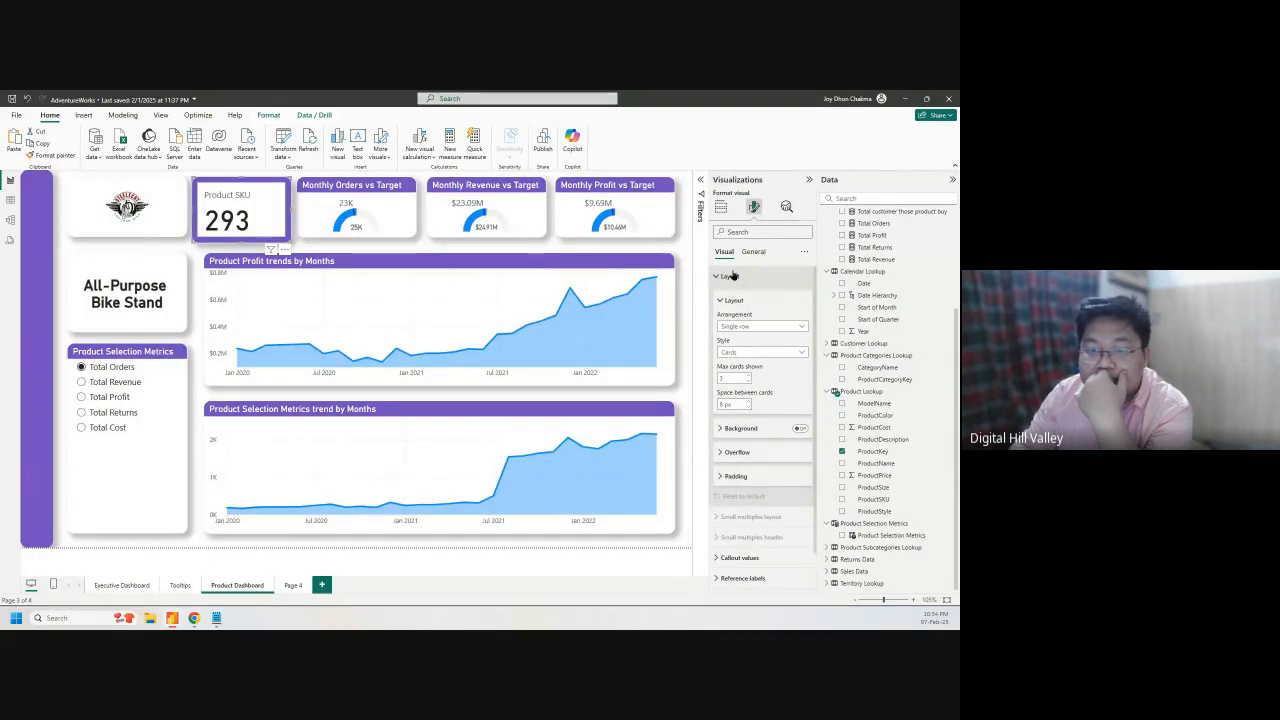
{"action": "left_click", "coordinate": [732, 276]}
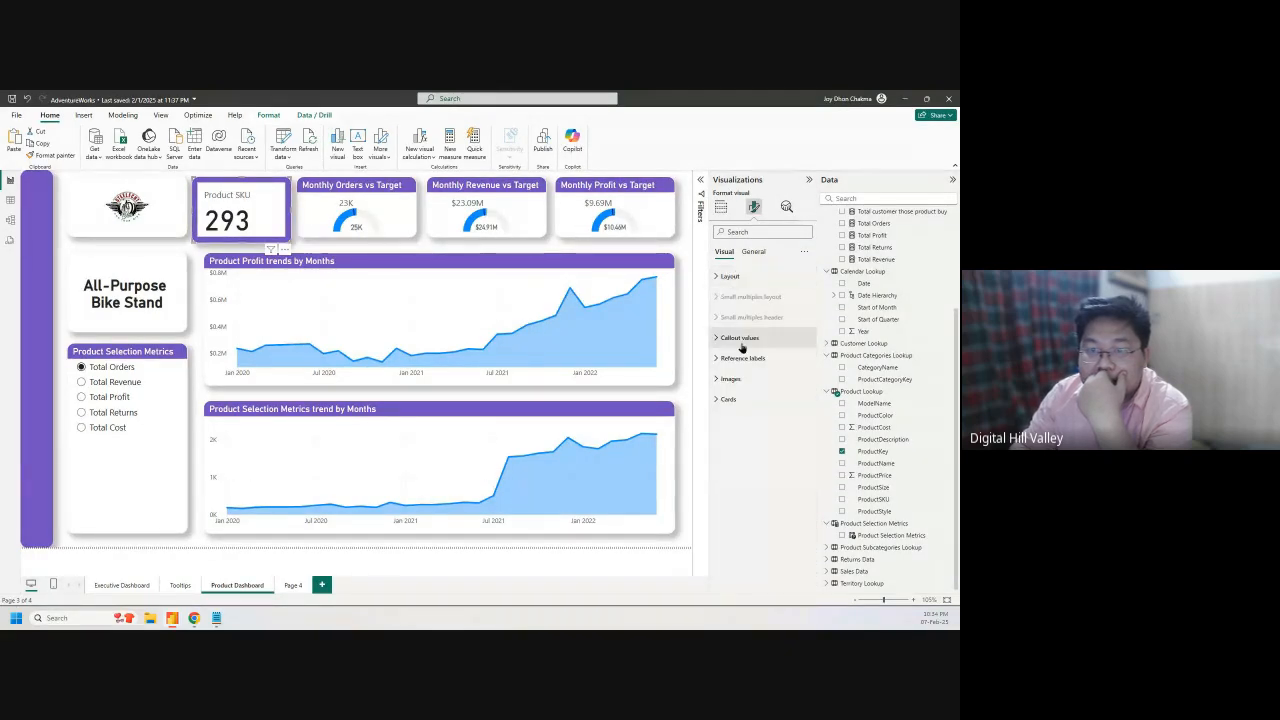
{"action": "left_click", "coordinate": [726, 378]}
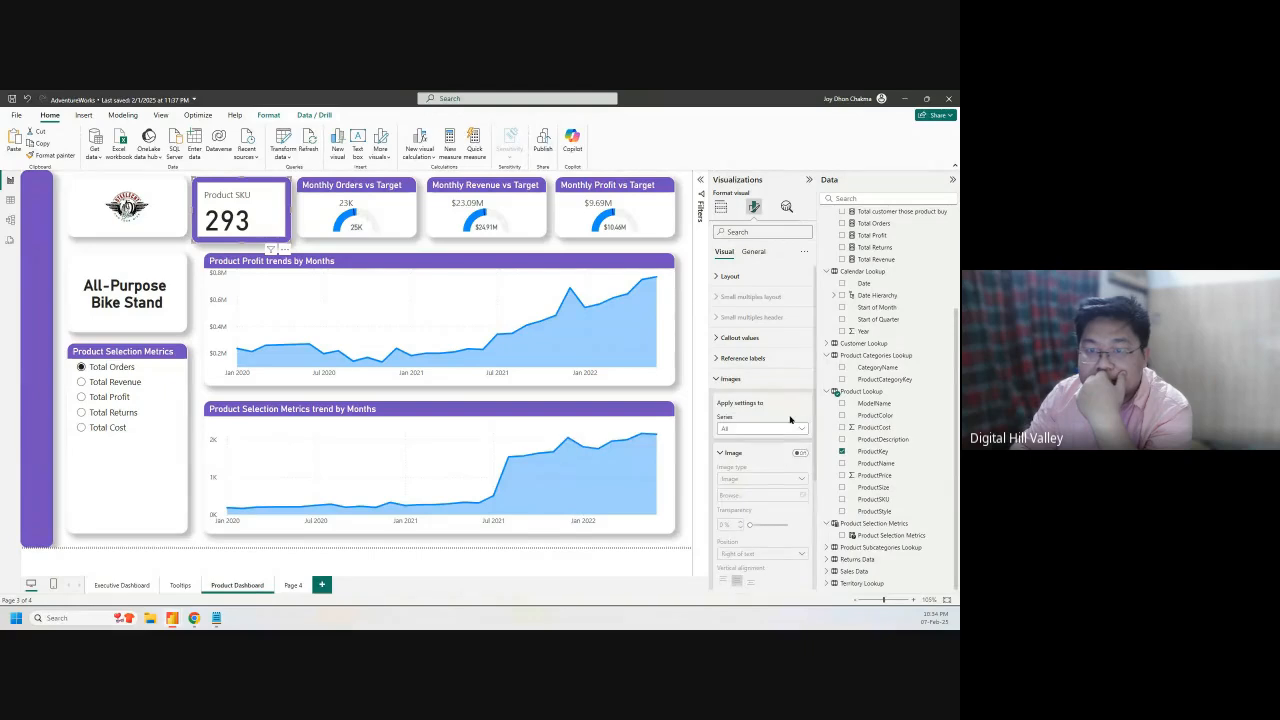
{"action": "scroll", "coordinate": [801, 444], "scroll_direction": "down", "scroll_amount": 2}
{"action": "left_click", "coordinate": [800, 354]}
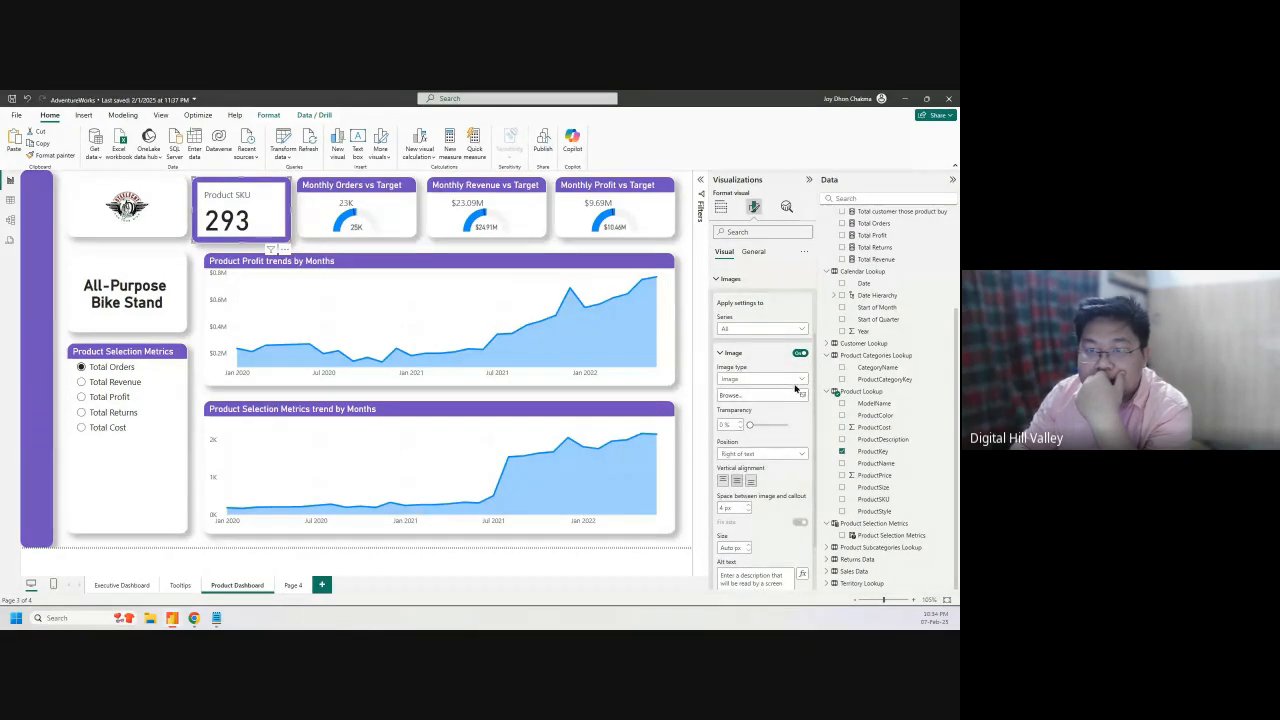
{"action": "left_click", "coordinate": [801, 396]}
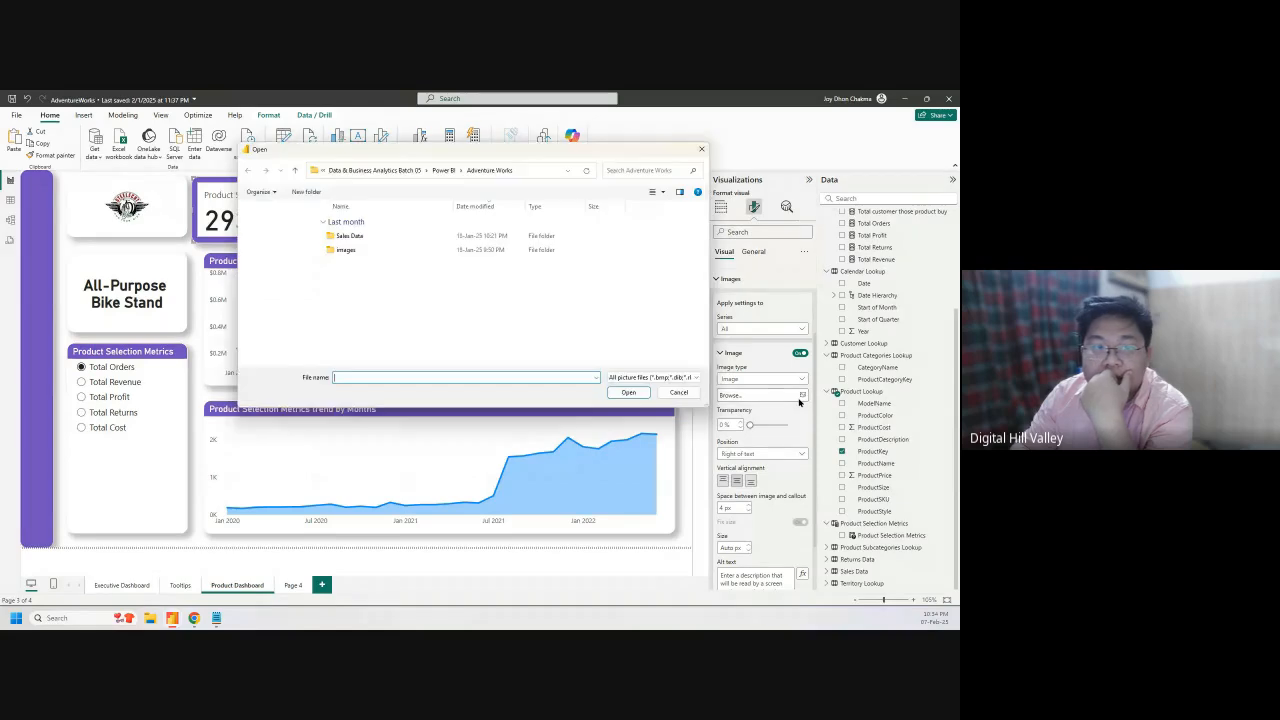
{"action": "left_click", "coordinate": [678, 391]}
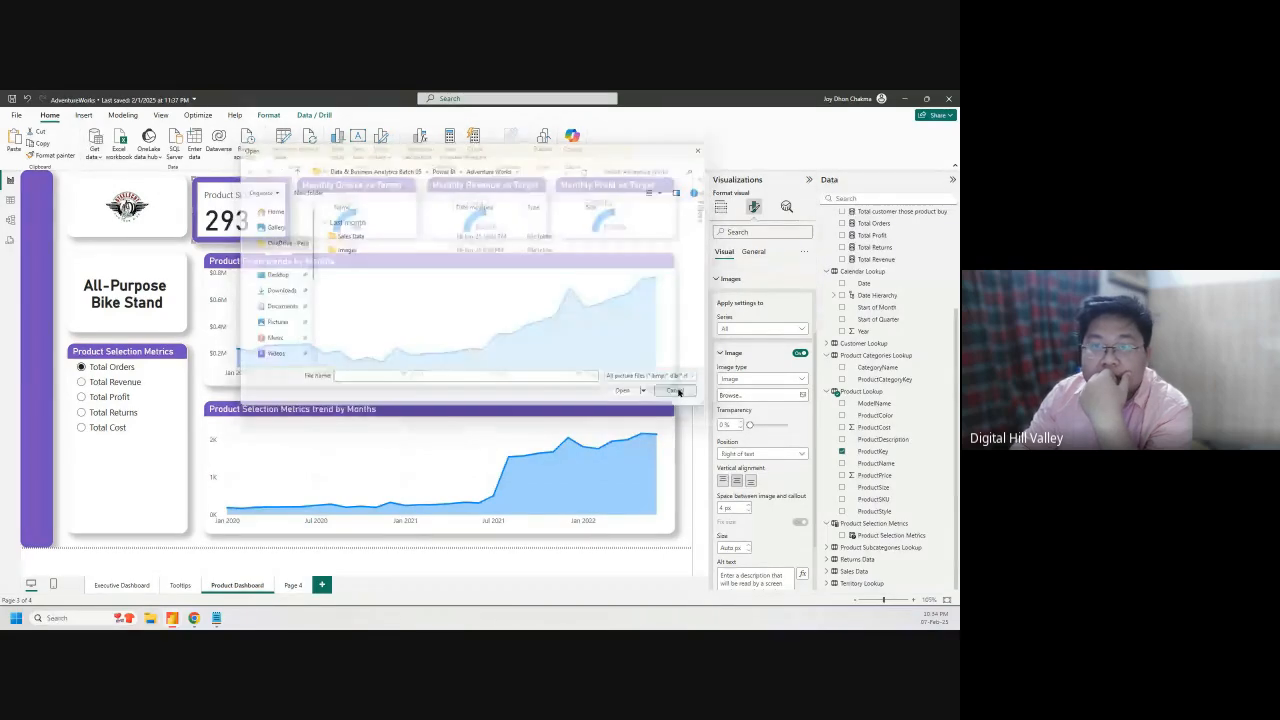
Switch to Chrome and search Google Images for "product icon download"
{"action": "left_click", "coordinate": [904, 99]}
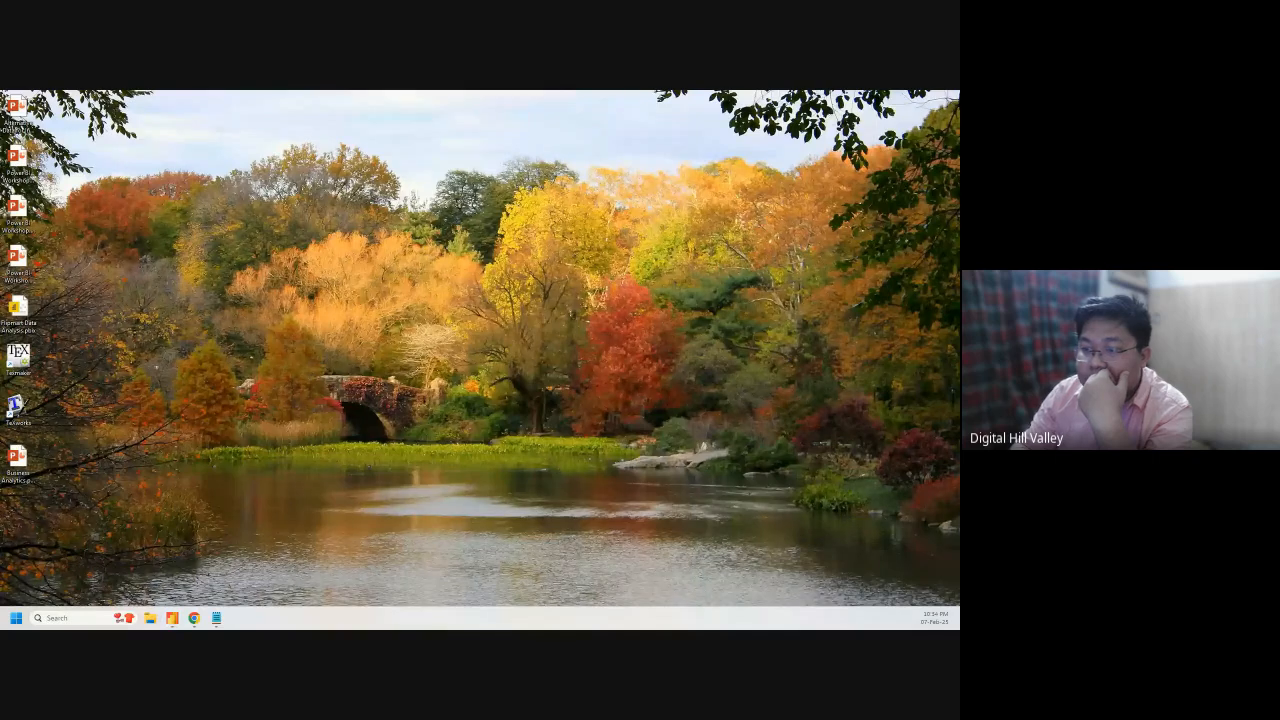
{"action": "left_click", "coordinate": [194, 618]}
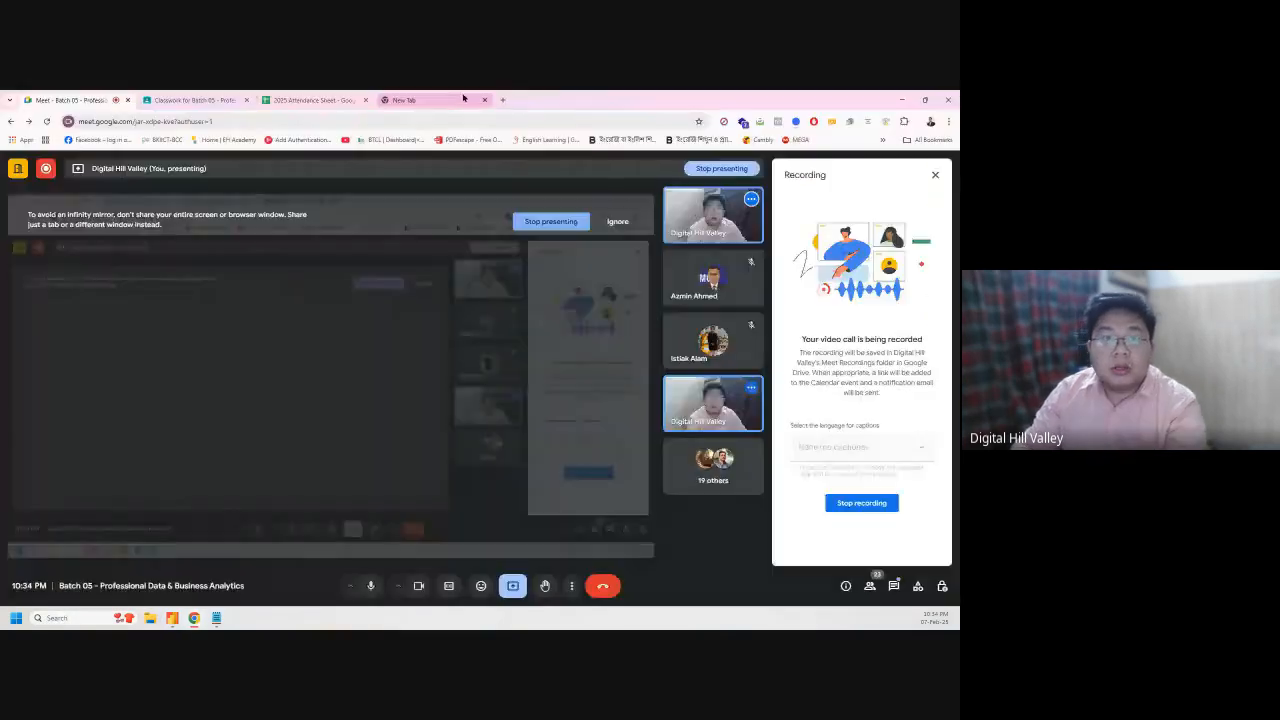
{"action": "left_click", "coordinate": [463, 98]}
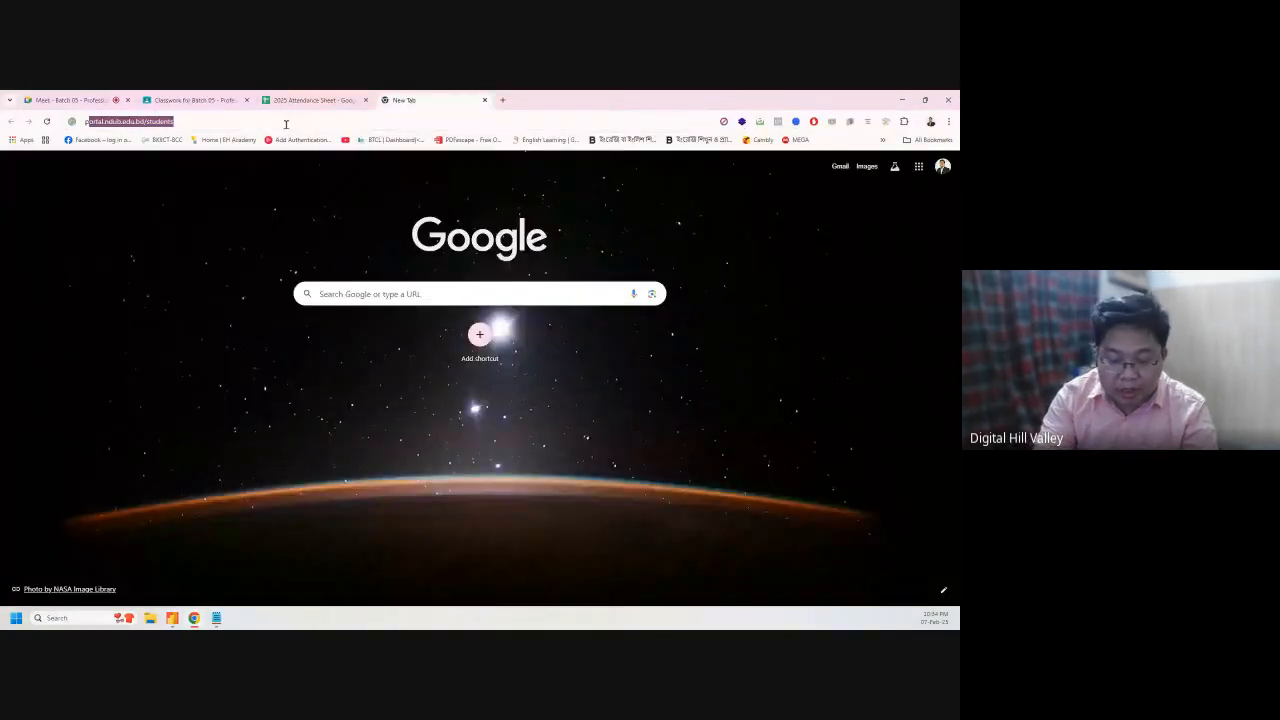
{"action": "type", "text": "product icon download"}
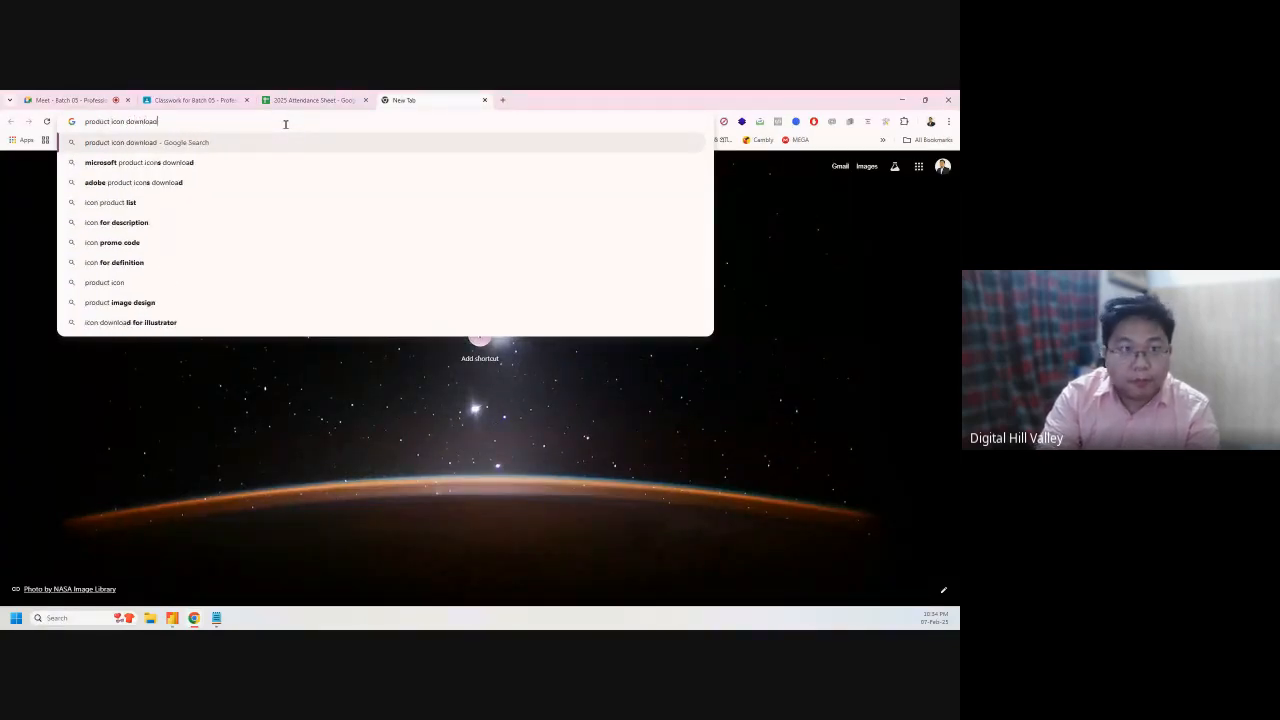
{"action": "key", "text": "Return"}
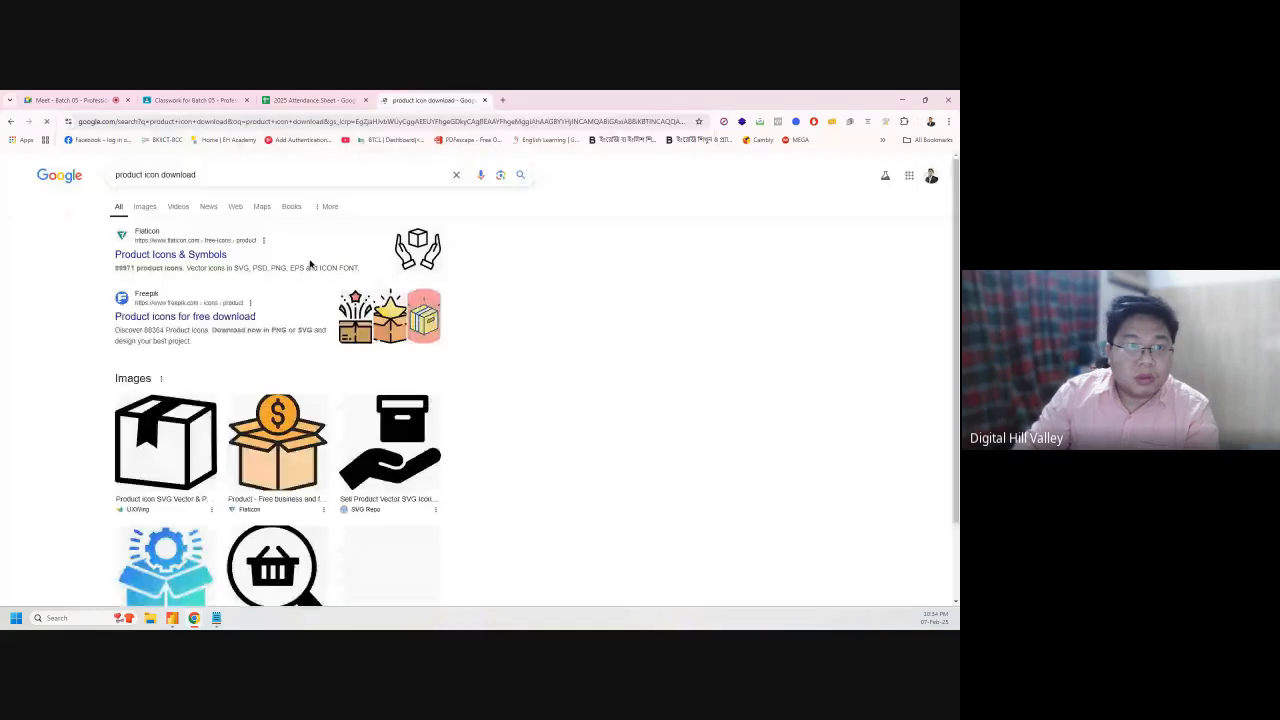
{"action": "left_click", "coordinate": [139, 206]}
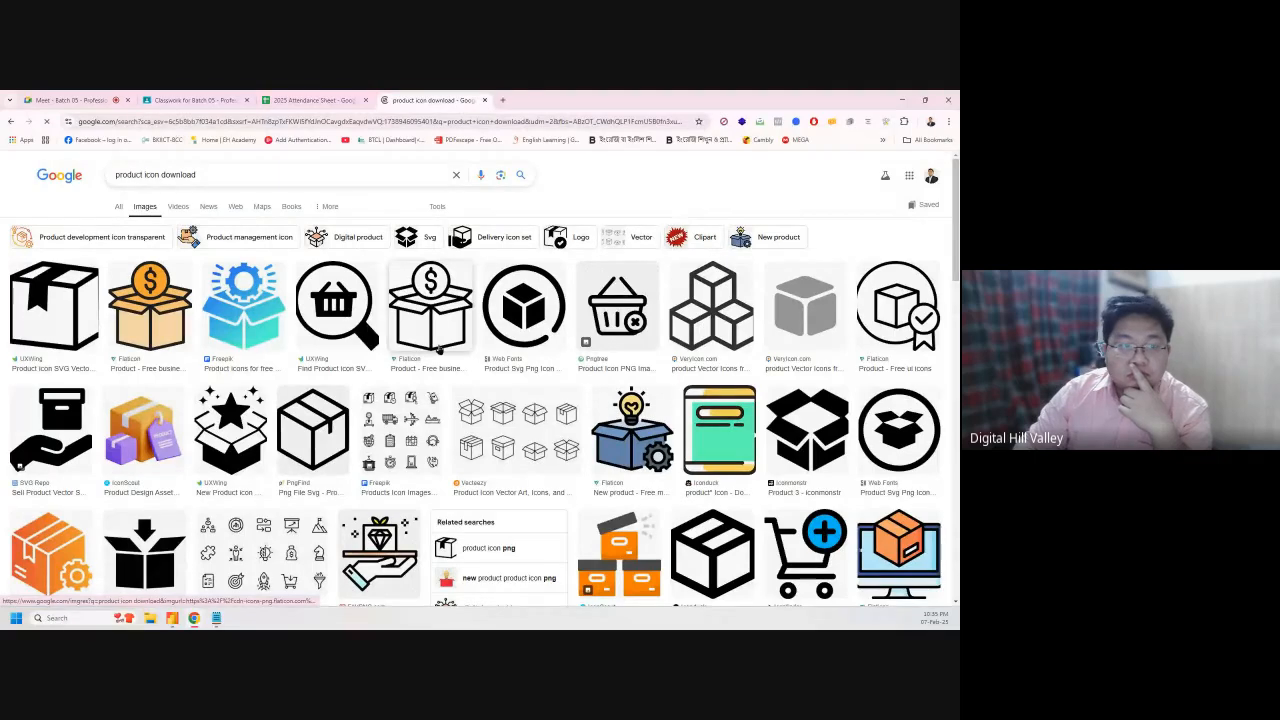
Save the IconScout product box image as a WEBP file in the Power BI > Adventure Works > images folder
{"action": "left_click", "coordinate": [135, 422]}
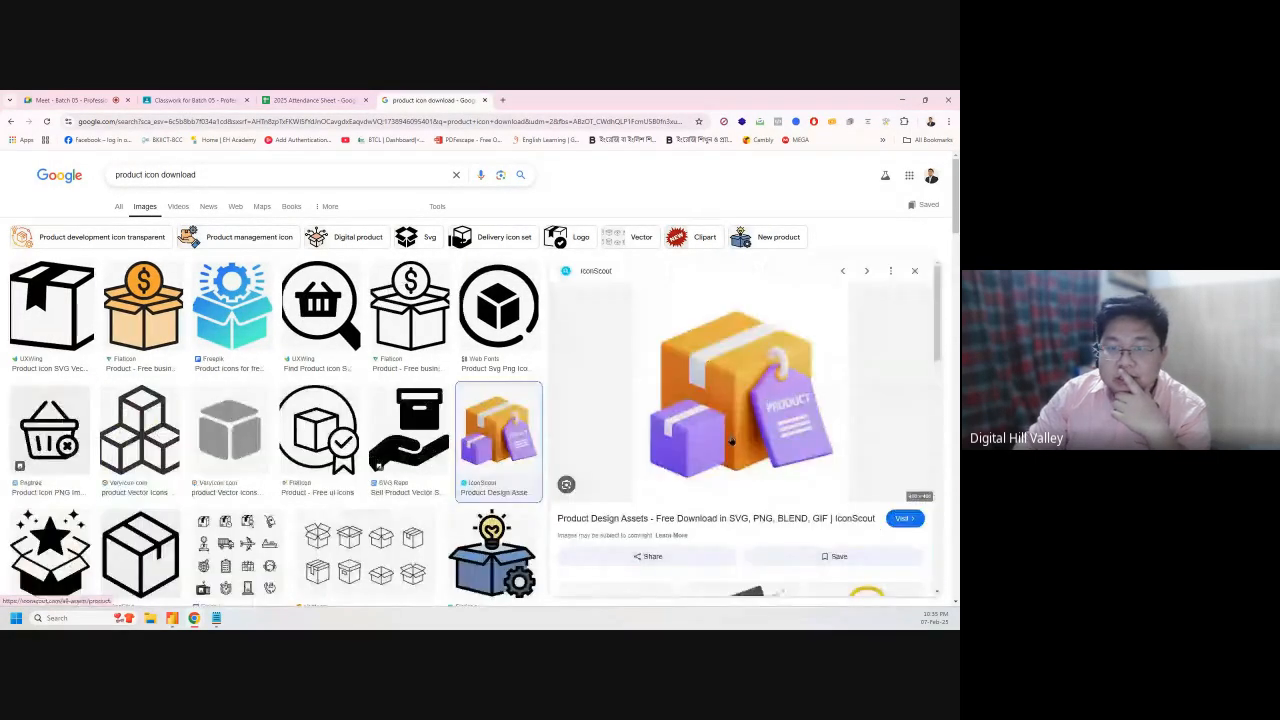
{"action": "right_click", "coordinate": [716, 393]}
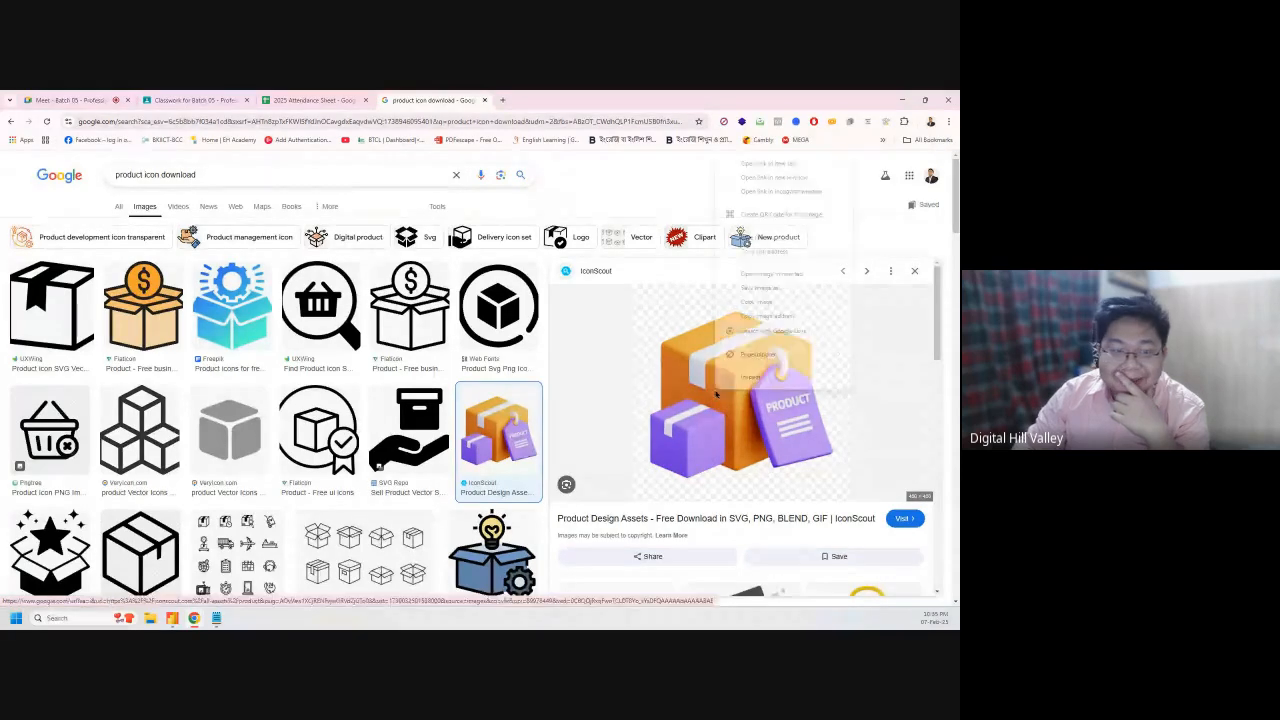
{"action": "left_click", "coordinate": [768, 290]}
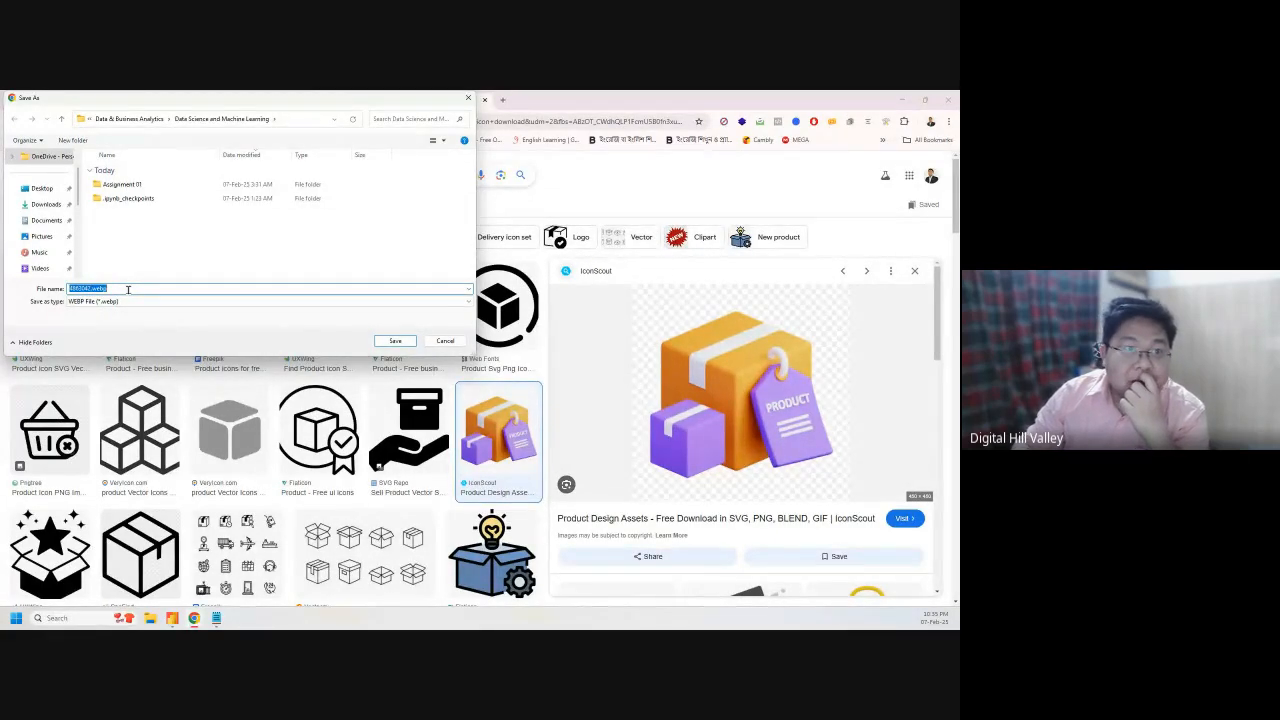
{"action": "left_click", "coordinate": [122, 119]}
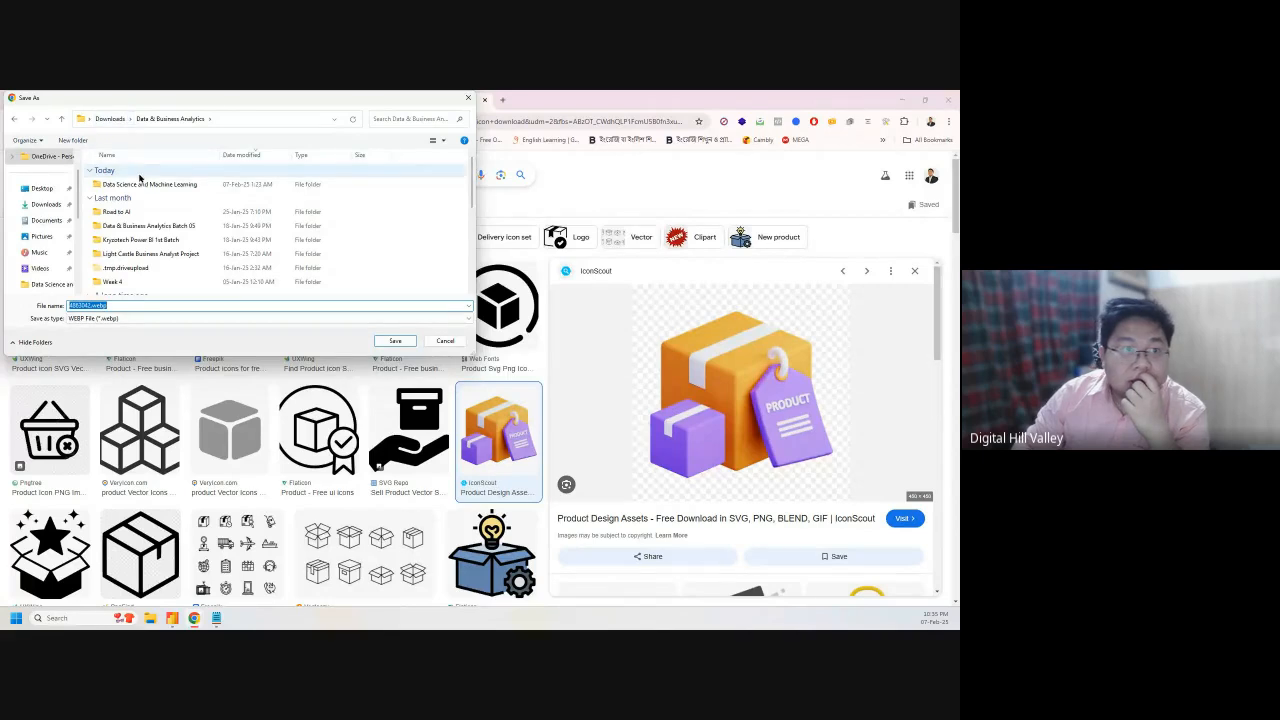
{"action": "double_click", "coordinate": [143, 226]}
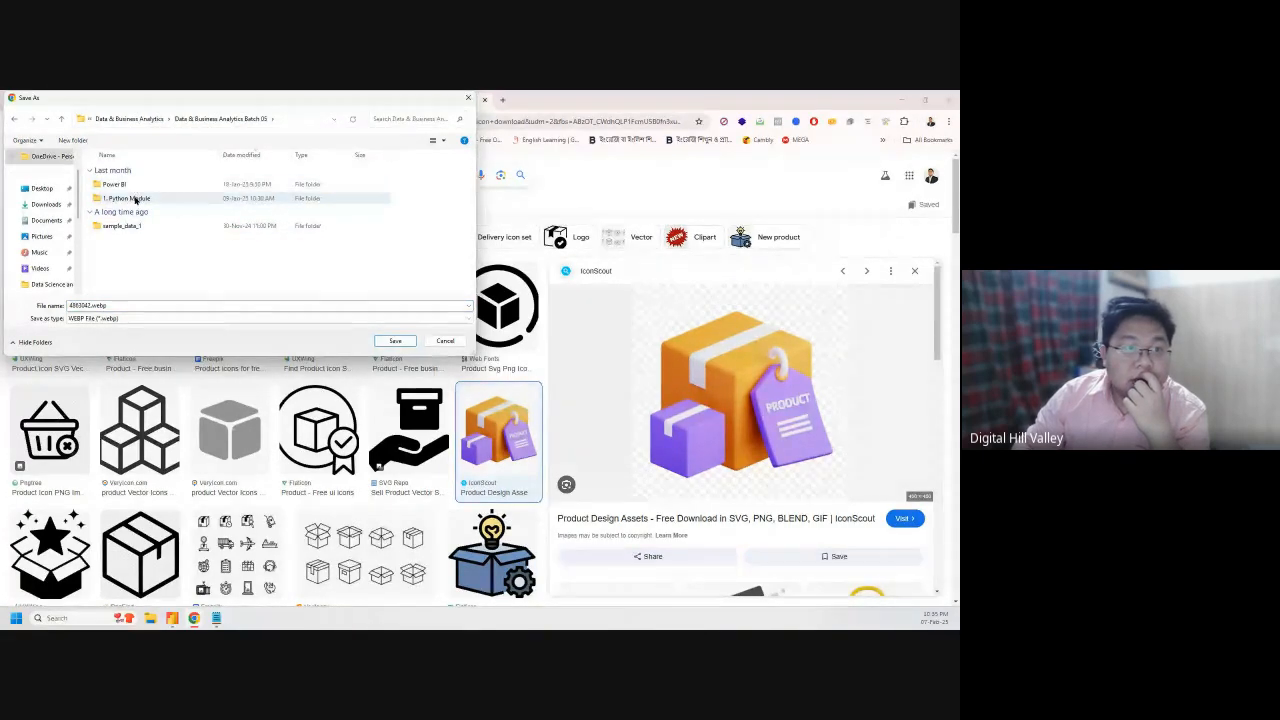
{"action": "left_click", "coordinate": [135, 187]}
{"action": "double_click", "coordinate": [135, 188]}
{"action": "double_click", "coordinate": [135, 188]}
{"action": "left_click", "coordinate": [137, 199]}
{"action": "double_click", "coordinate": [137, 199]}
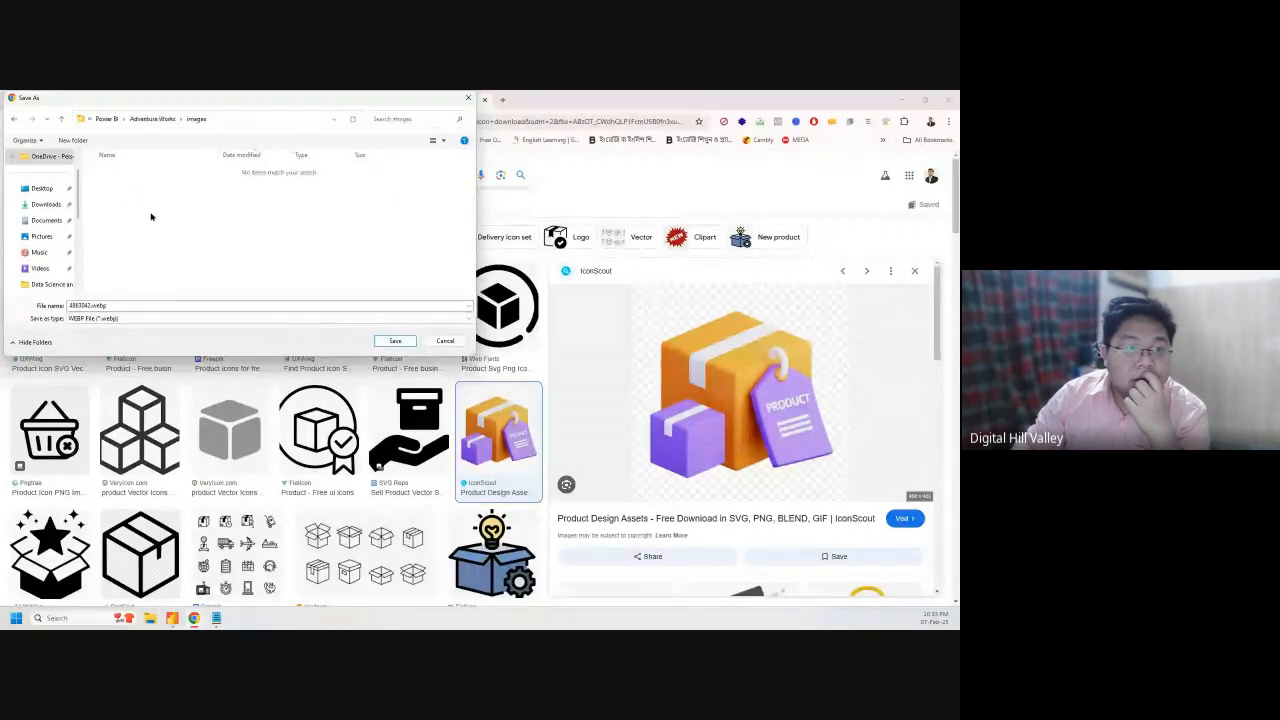
{"action": "left_click", "coordinate": [393, 342]}
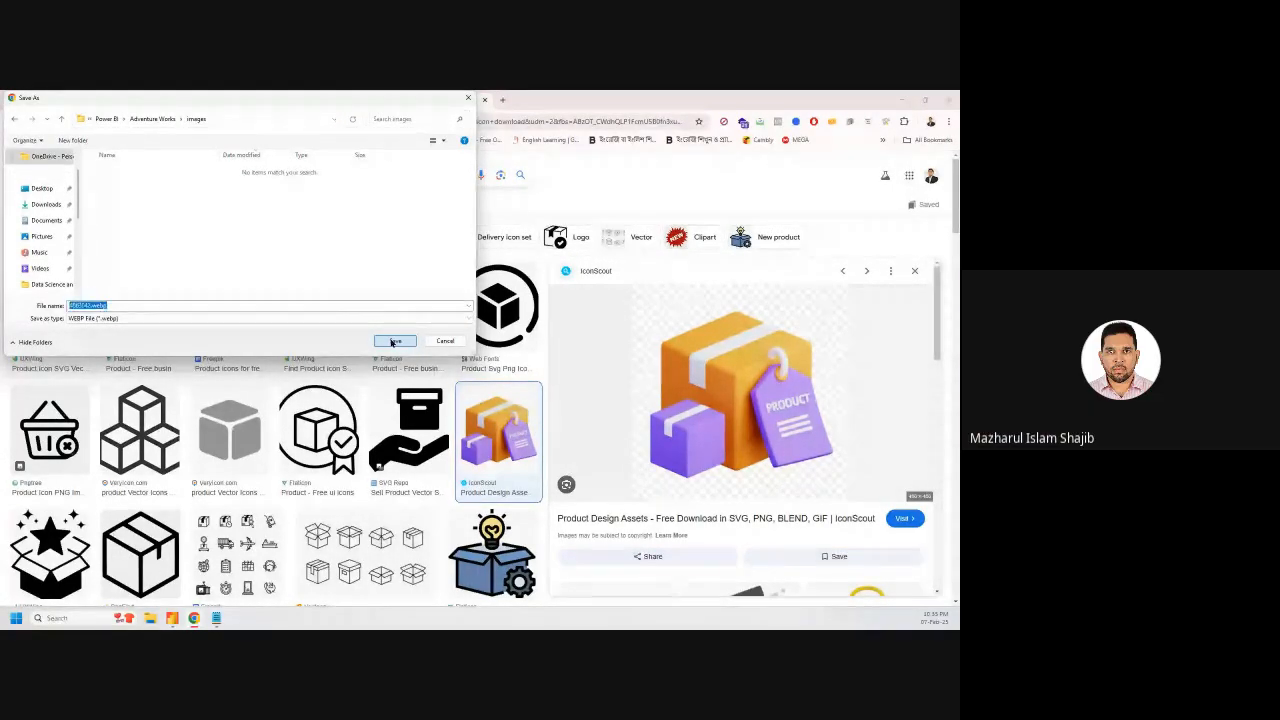
Search for "webp to png" in a new browser tab and open CloudConvert's WEBP to PNG converter
{"action": "left_click", "coordinate": [501, 101]}
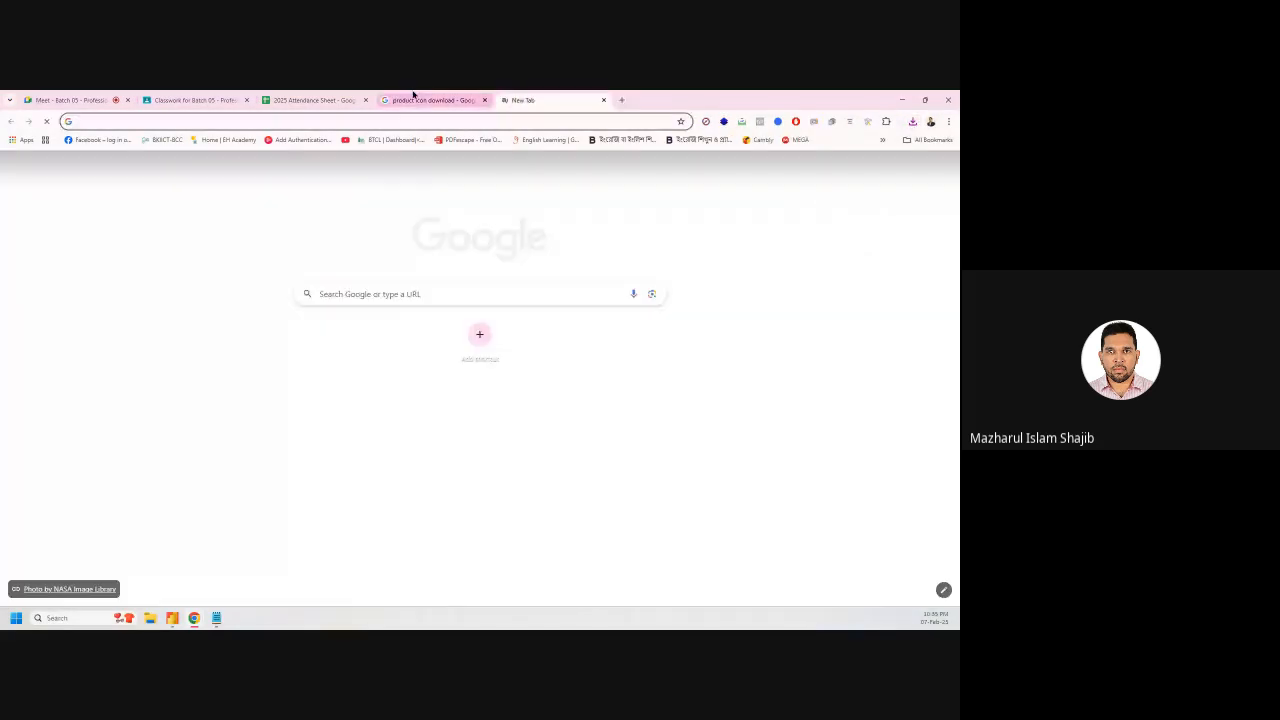
{"action": "left_click", "coordinate": [430, 100]}
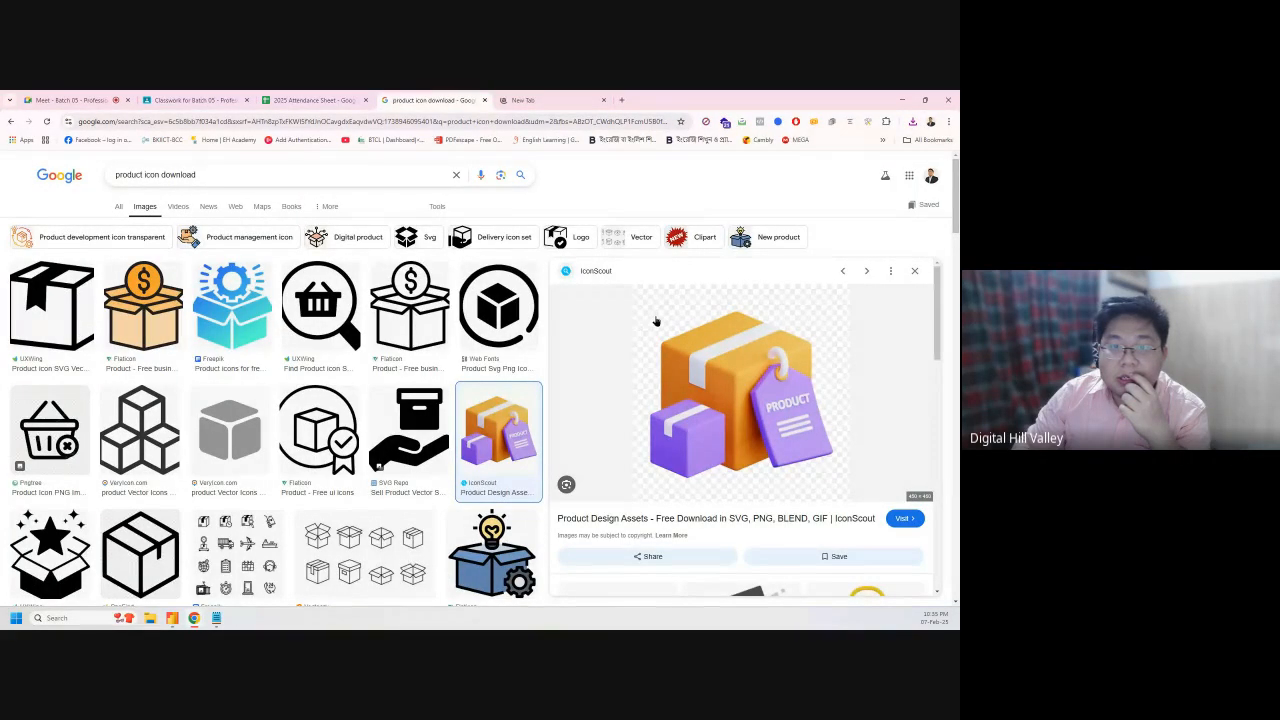
{"action": "left_click", "coordinate": [523, 100]}
{"action": "type", "text": "web"}
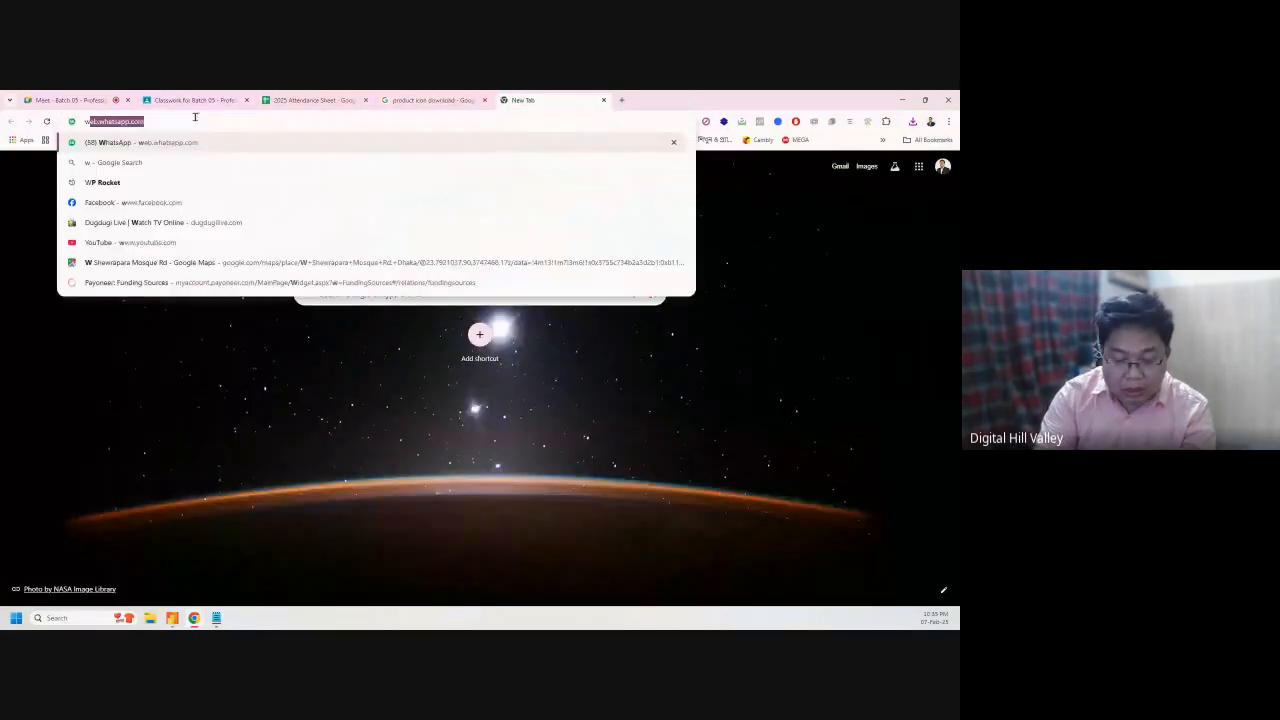
{"action": "type", "text": "p to png"}
{"action": "key", "text": "Return"}
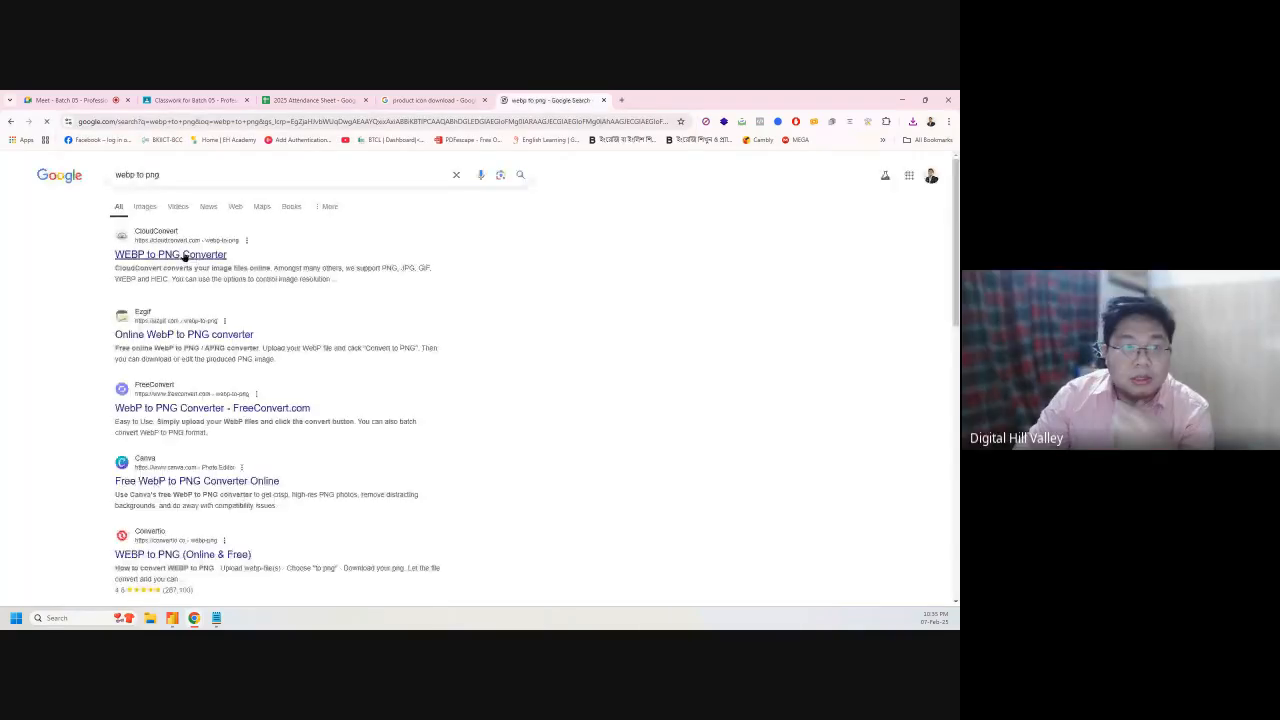
{"action": "left_click", "coordinate": [184, 257]}
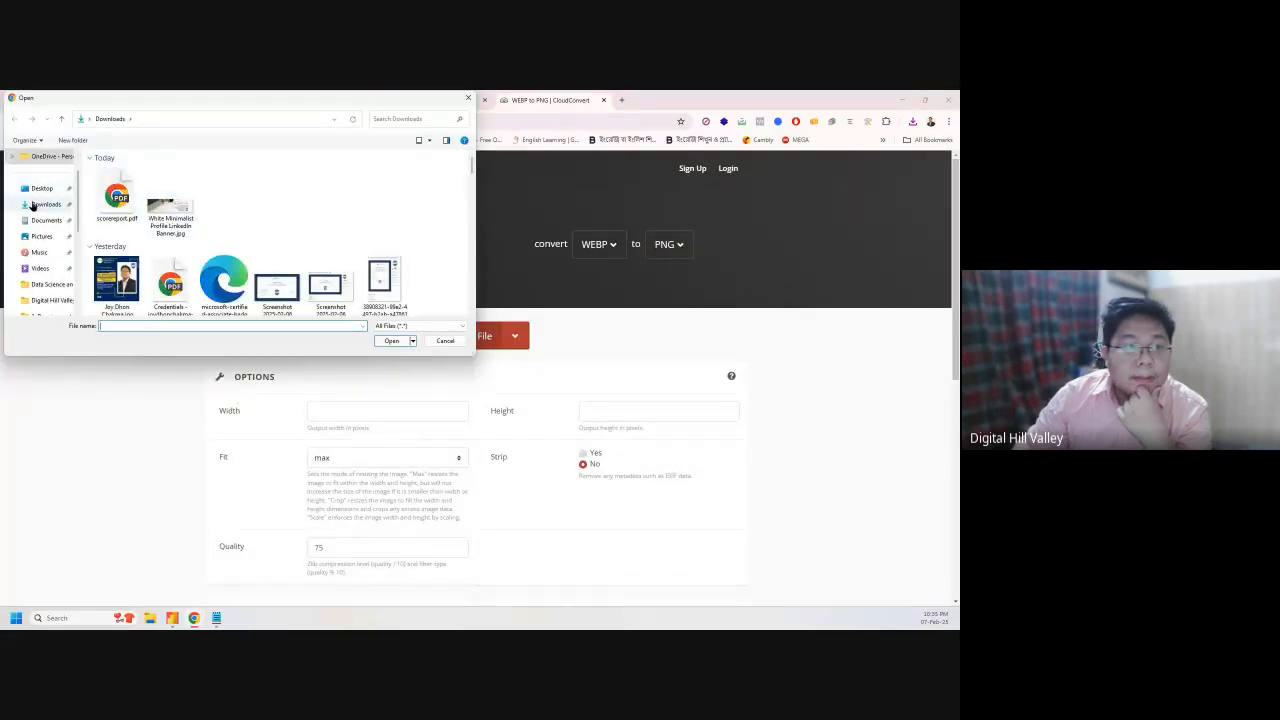
{"action": "left_click", "coordinate": [33, 205]}
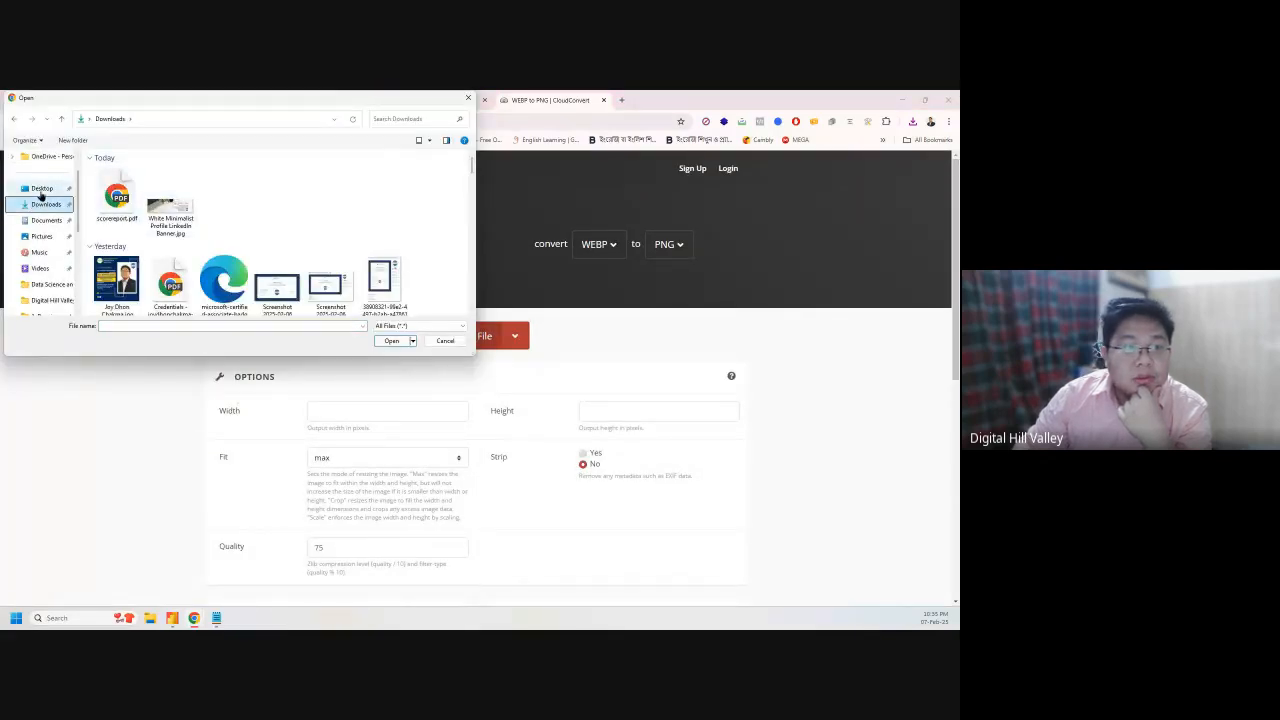
{"action": "scroll", "coordinate": [277, 257], "scroll_direction": "down", "scroll_amount": 2}
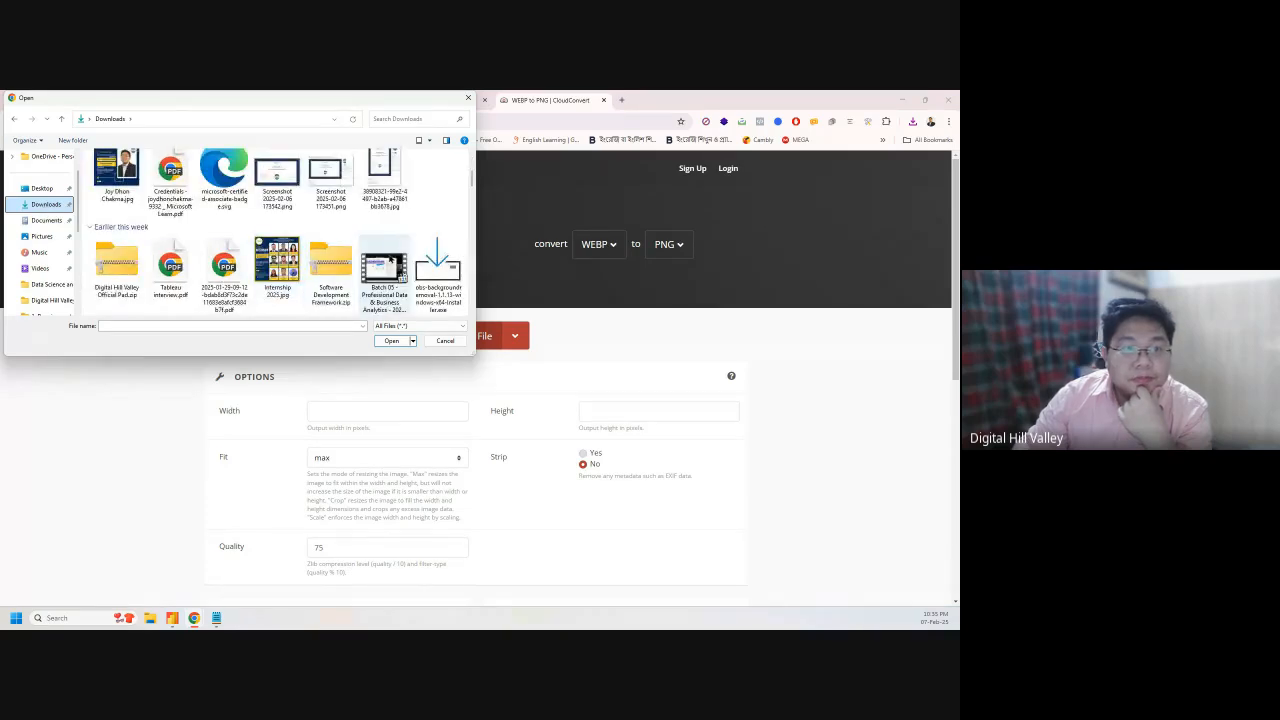
{"action": "scroll", "coordinate": [400, 256], "scroll_direction": "down", "scroll_amount": 2}
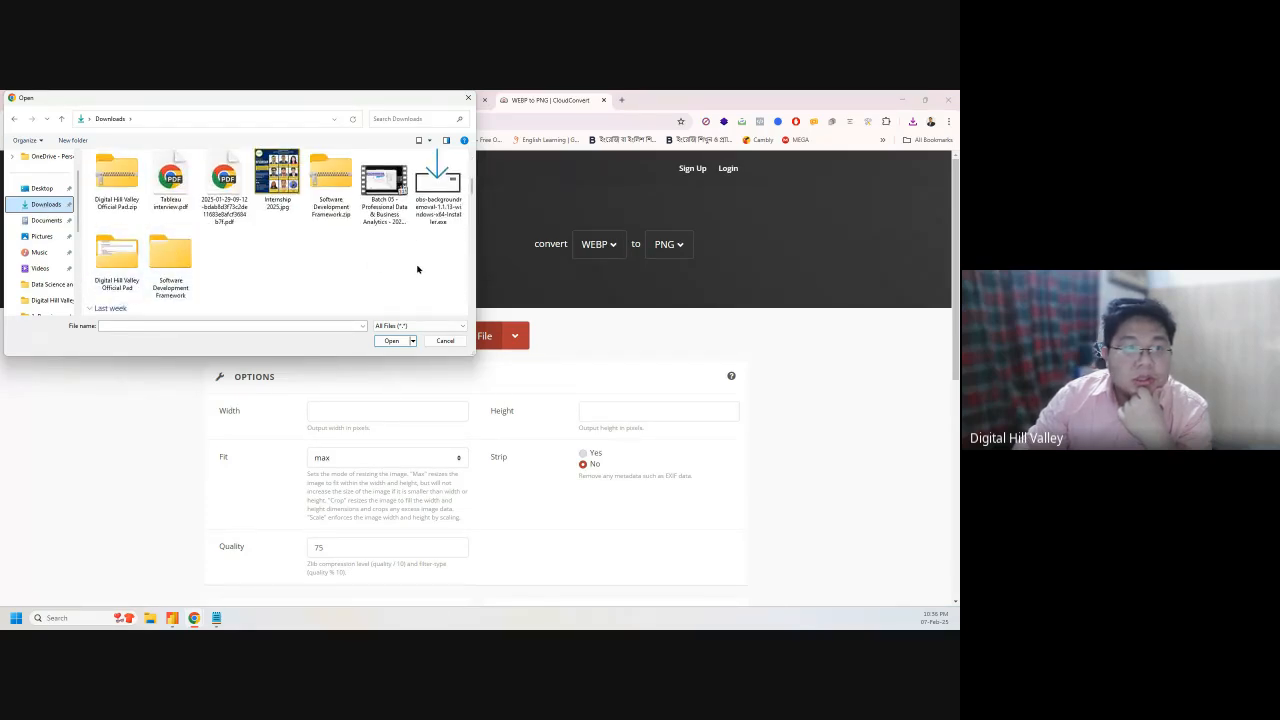
{"action": "scroll", "coordinate": [41, 237], "scroll_direction": "down", "scroll_amount": 3}
{"action": "scroll", "coordinate": [41, 237], "scroll_direction": "up", "scroll_amount": 3}
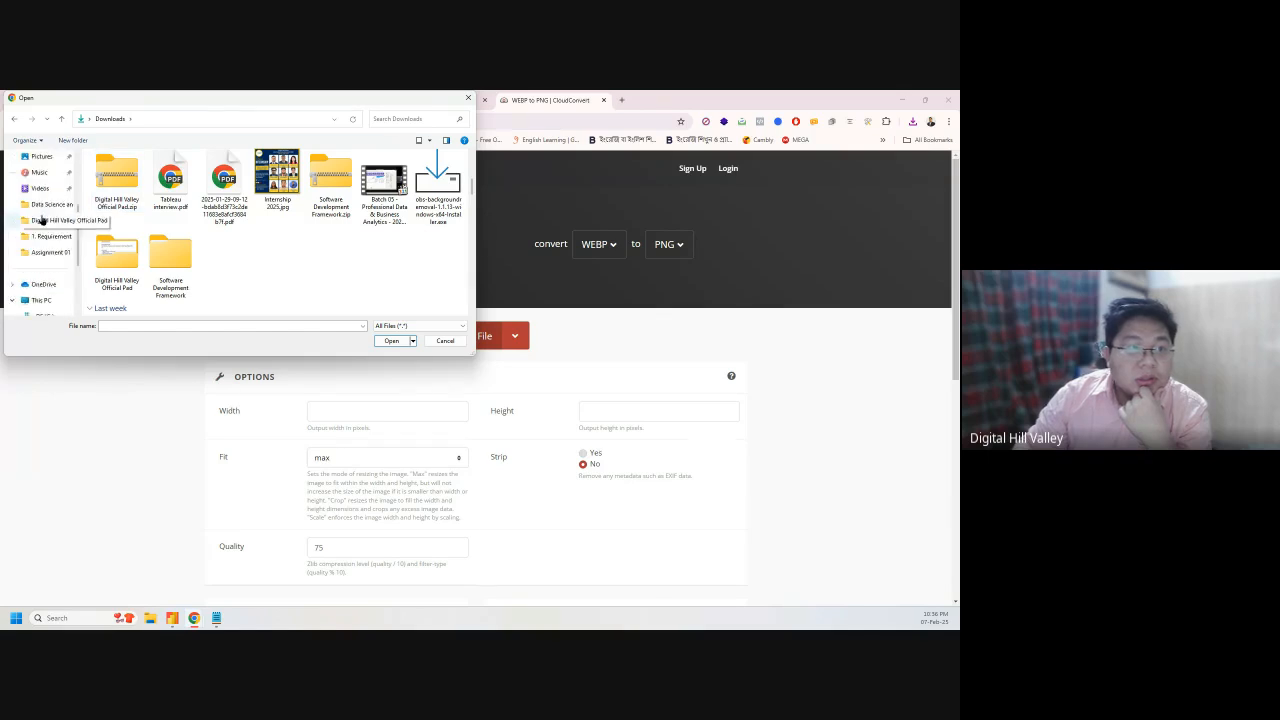
Load 4863042.webp from the Power BI > Adventure Works > images folder into the WEBP to PNG converter
{"action": "left_click", "coordinate": [40, 204]}
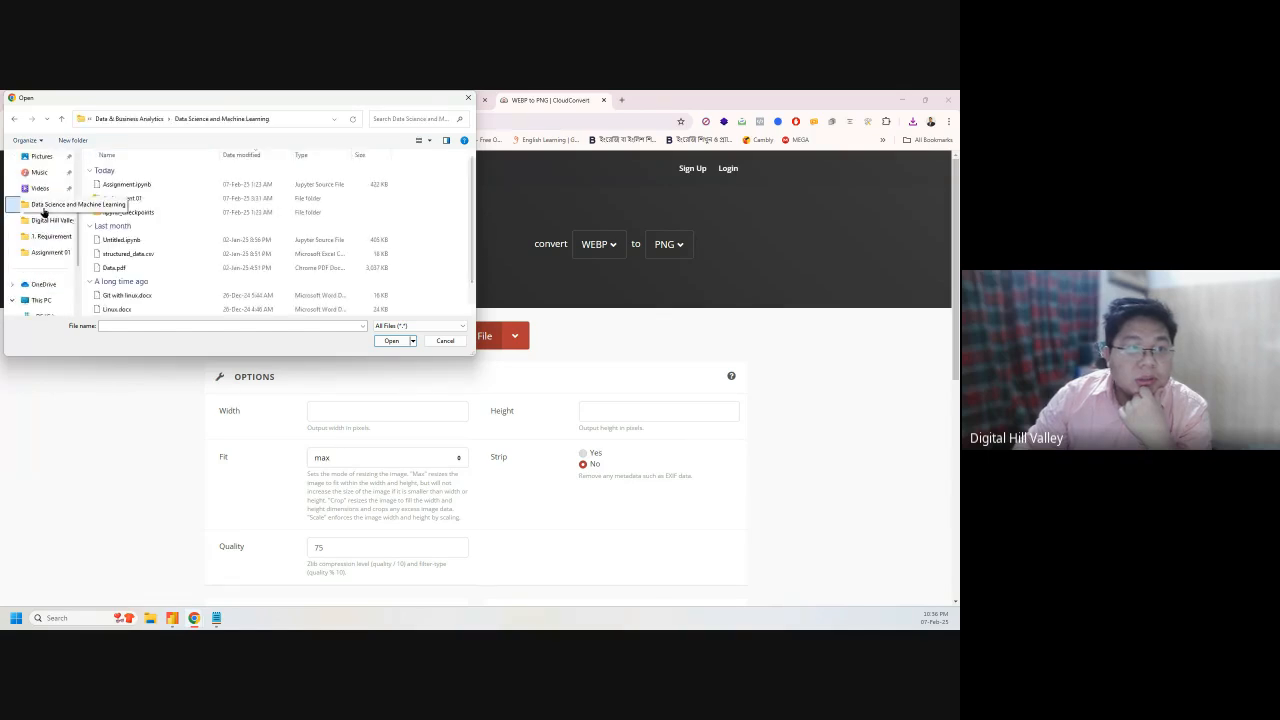
{"action": "left_click", "coordinate": [151, 120]}
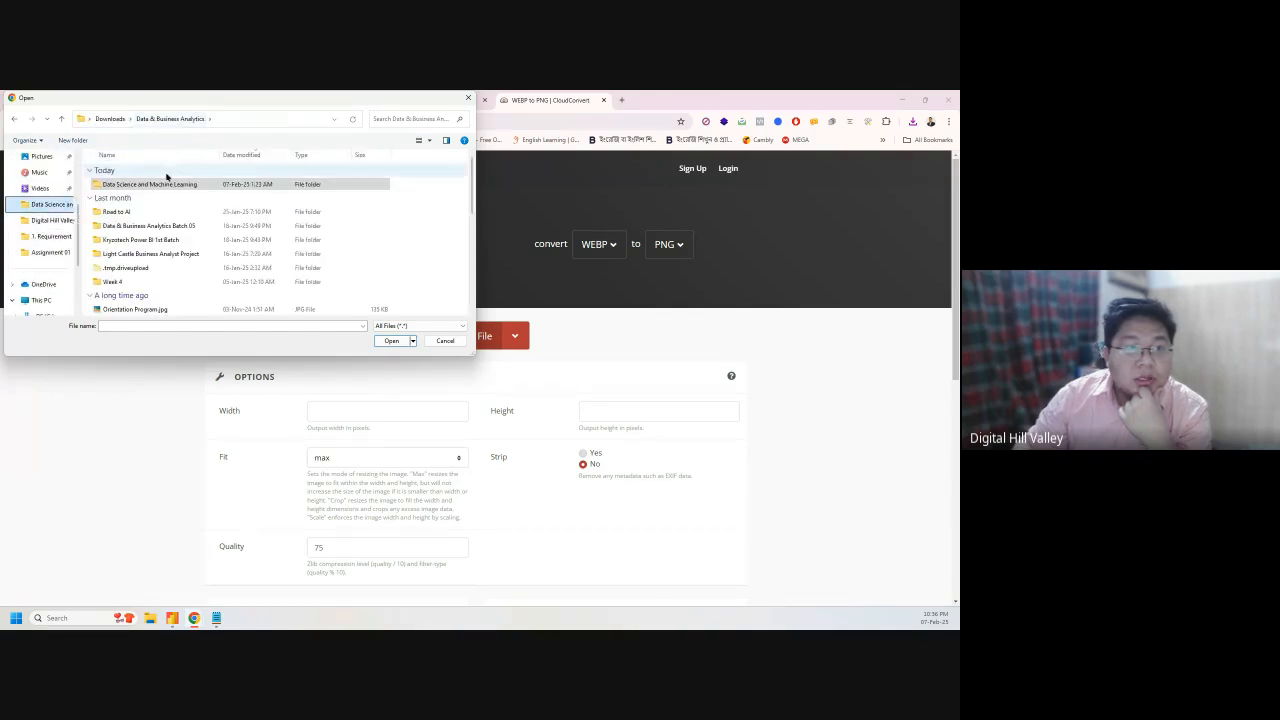
{"action": "double_click", "coordinate": [160, 229]}
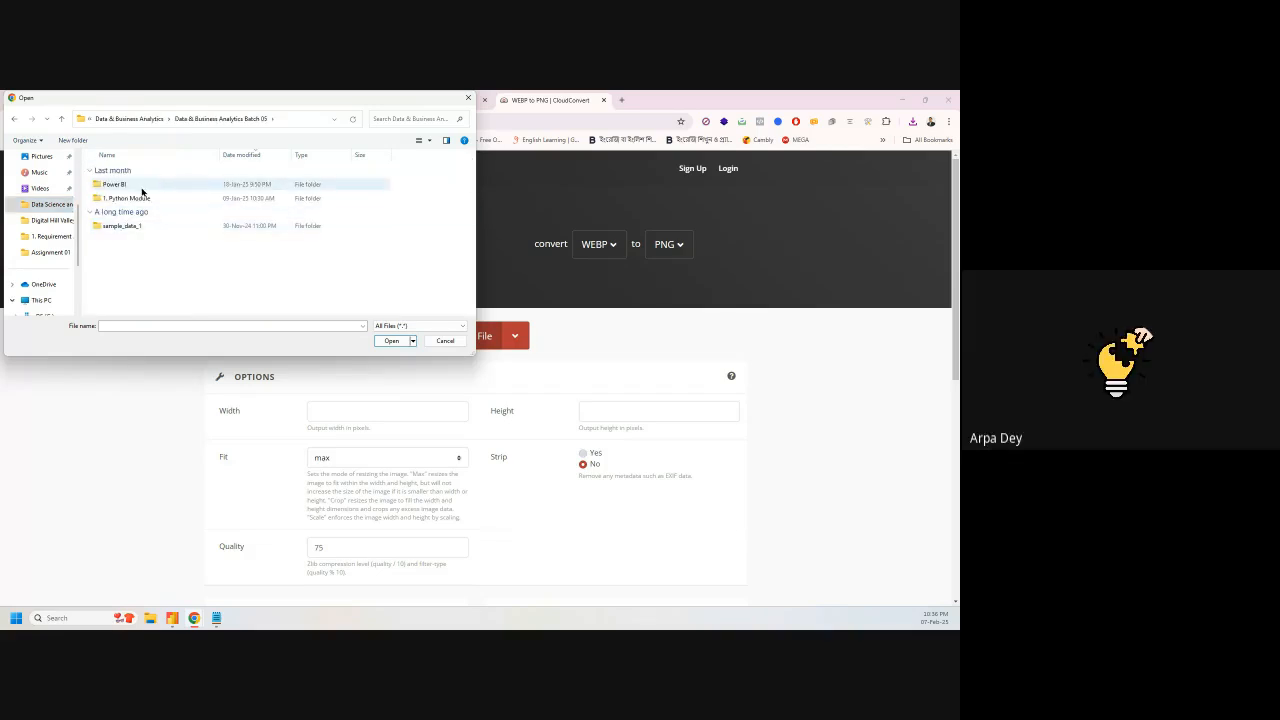
{"action": "double_click", "coordinate": [138, 186]}
{"action": "double_click", "coordinate": [138, 186]}
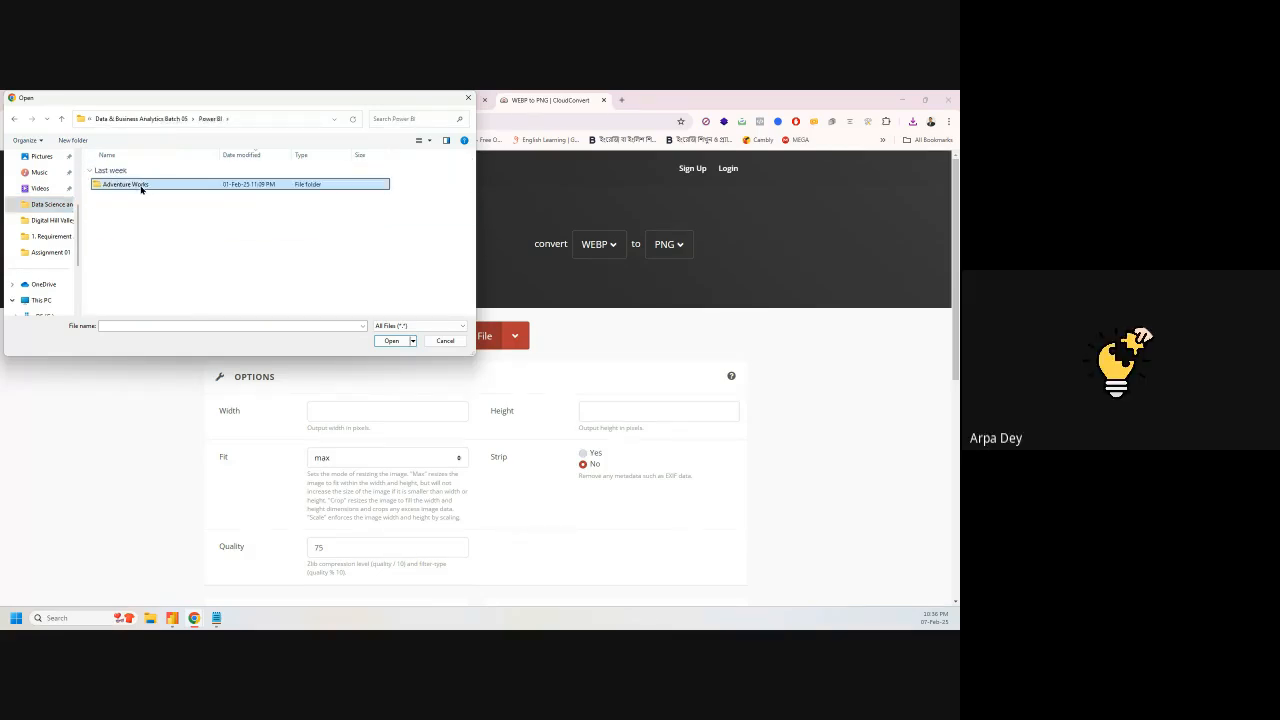
{"action": "double_click", "coordinate": [138, 188]}
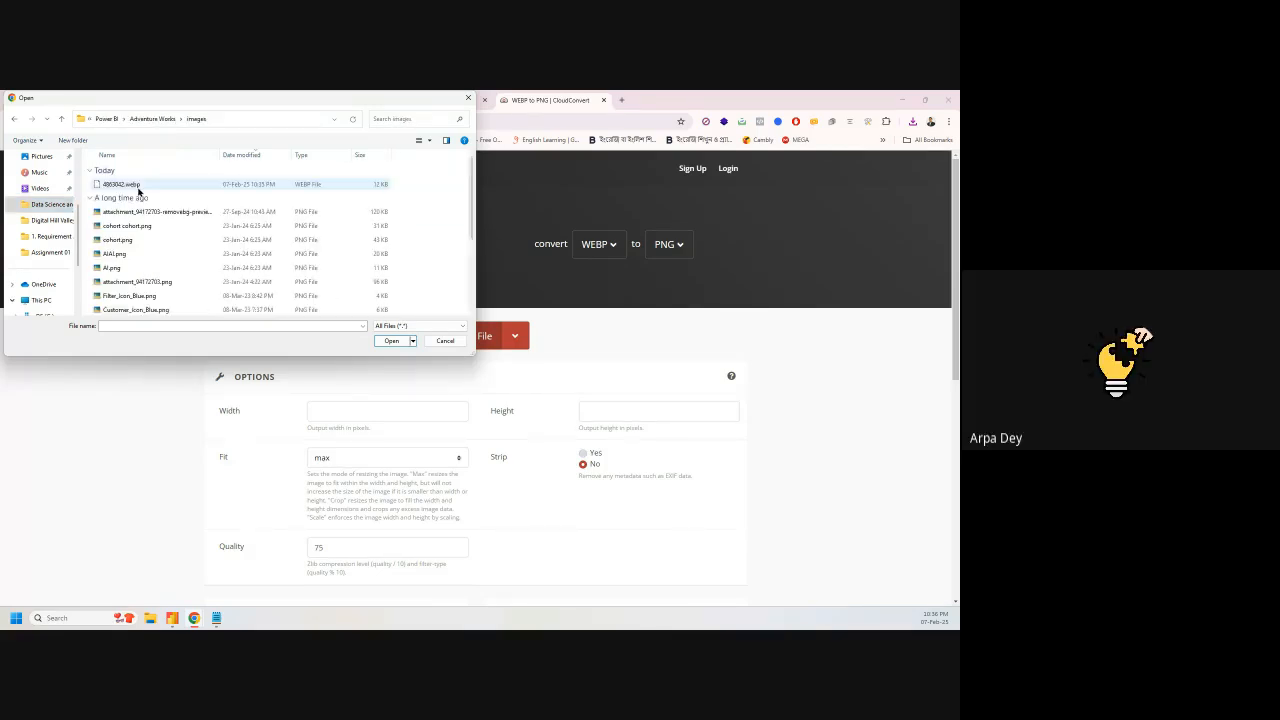
{"action": "left_click", "coordinate": [169, 186]}
{"action": "left_click", "coordinate": [405, 341]}
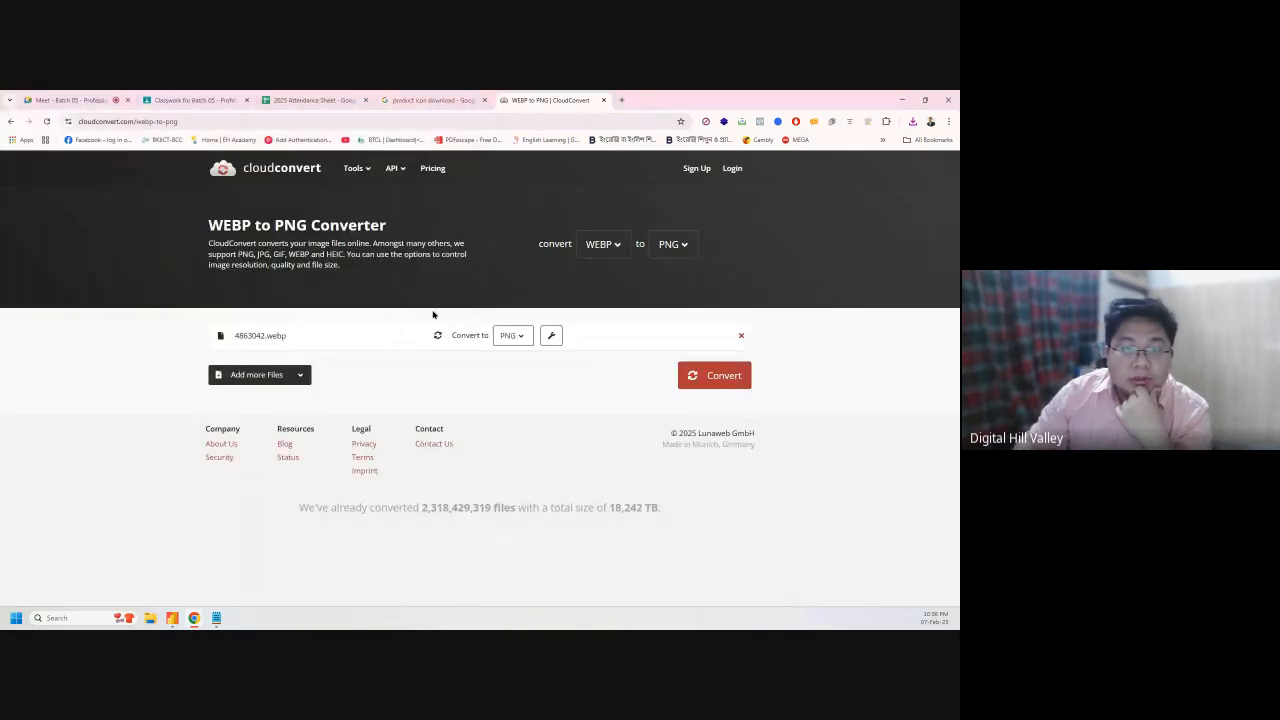
Convert the file to PNG and save it as "Product Icon" in the images folder
{"action": "left_click", "coordinate": [712, 384]}
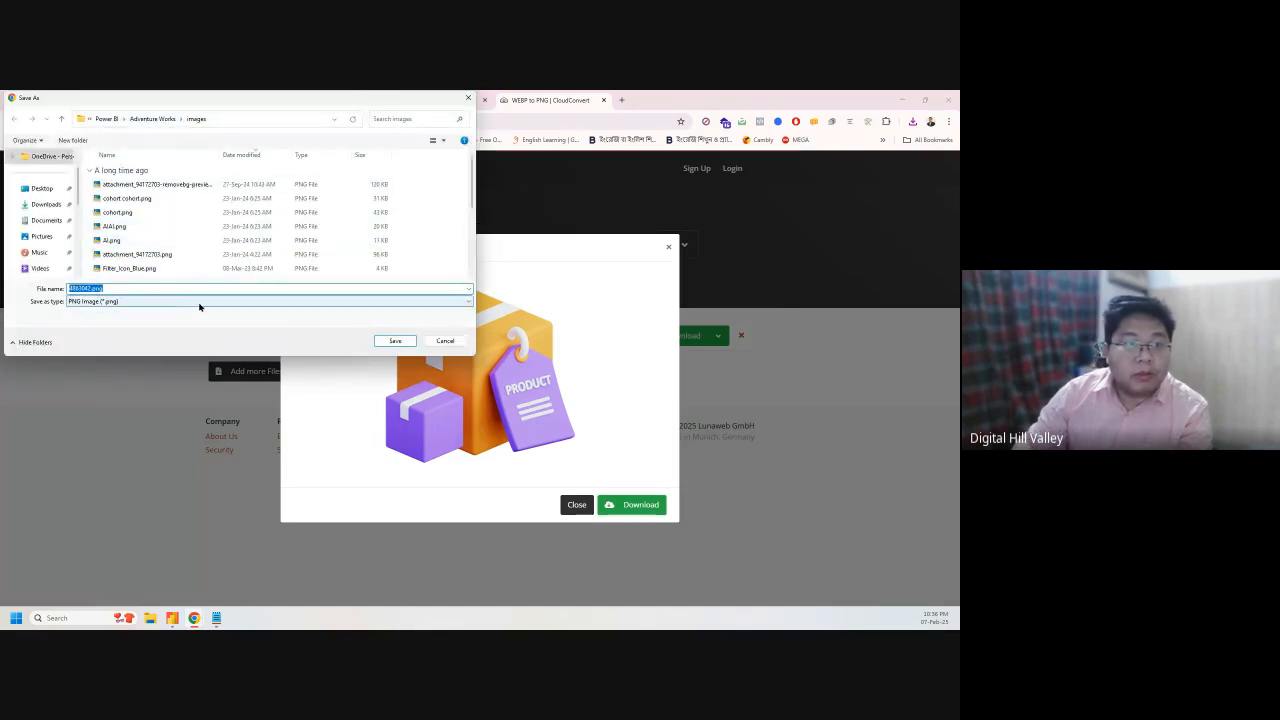
{"action": "type", "text": "Product "}
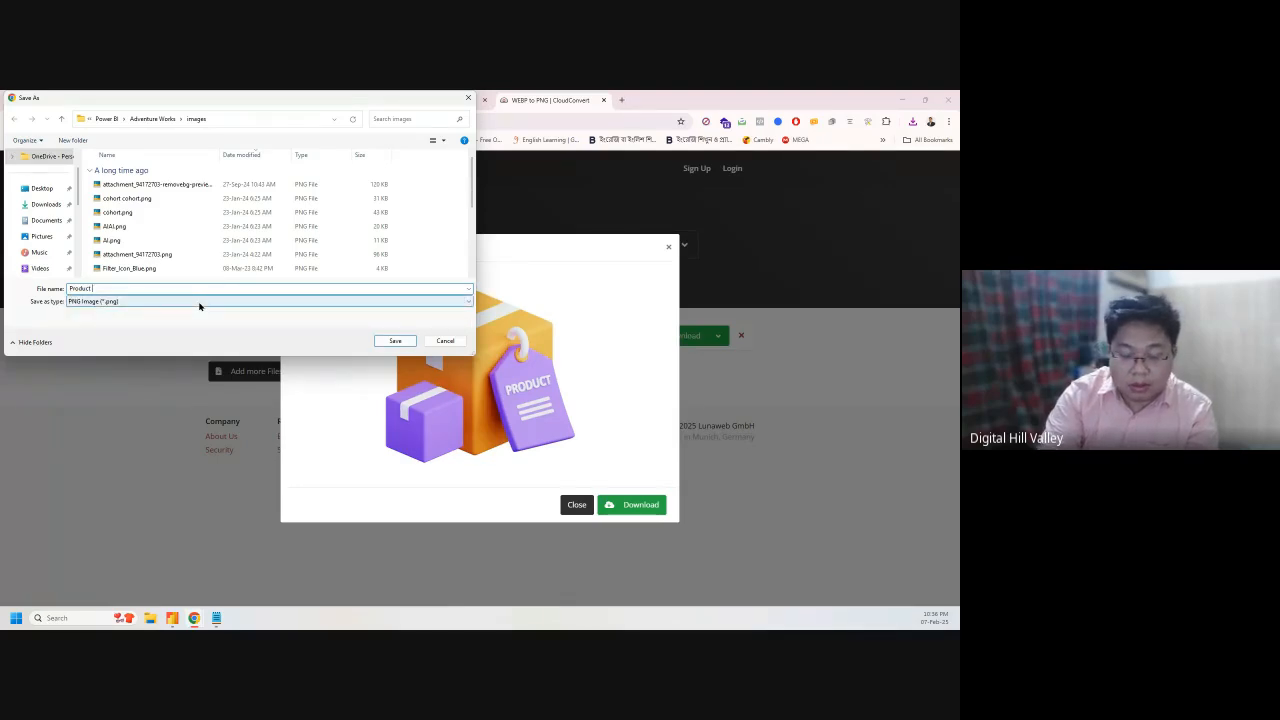
{"action": "type", "text": "Icon"}
{"action": "key", "text": "Return"}
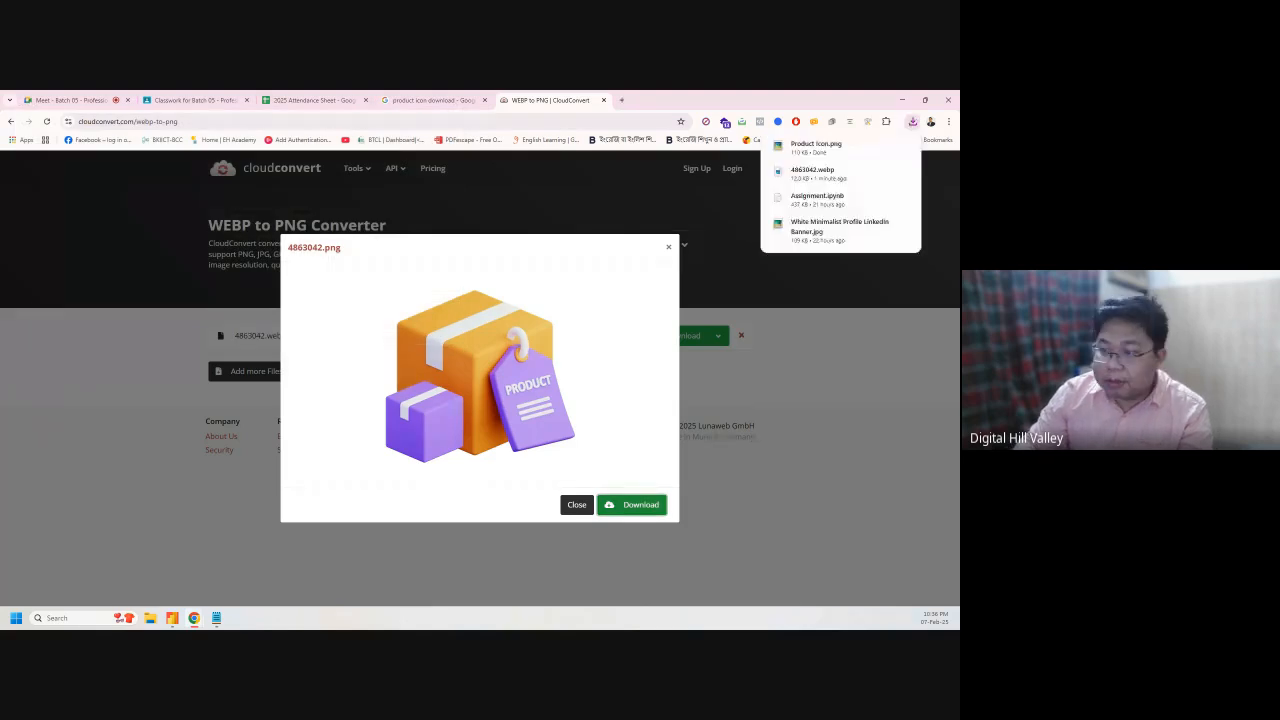
Switch to Power BI Desktop and use 4863042.webp from the images folder as the Product SKU card's image
{"action": "left_click", "coordinate": [902, 100]}
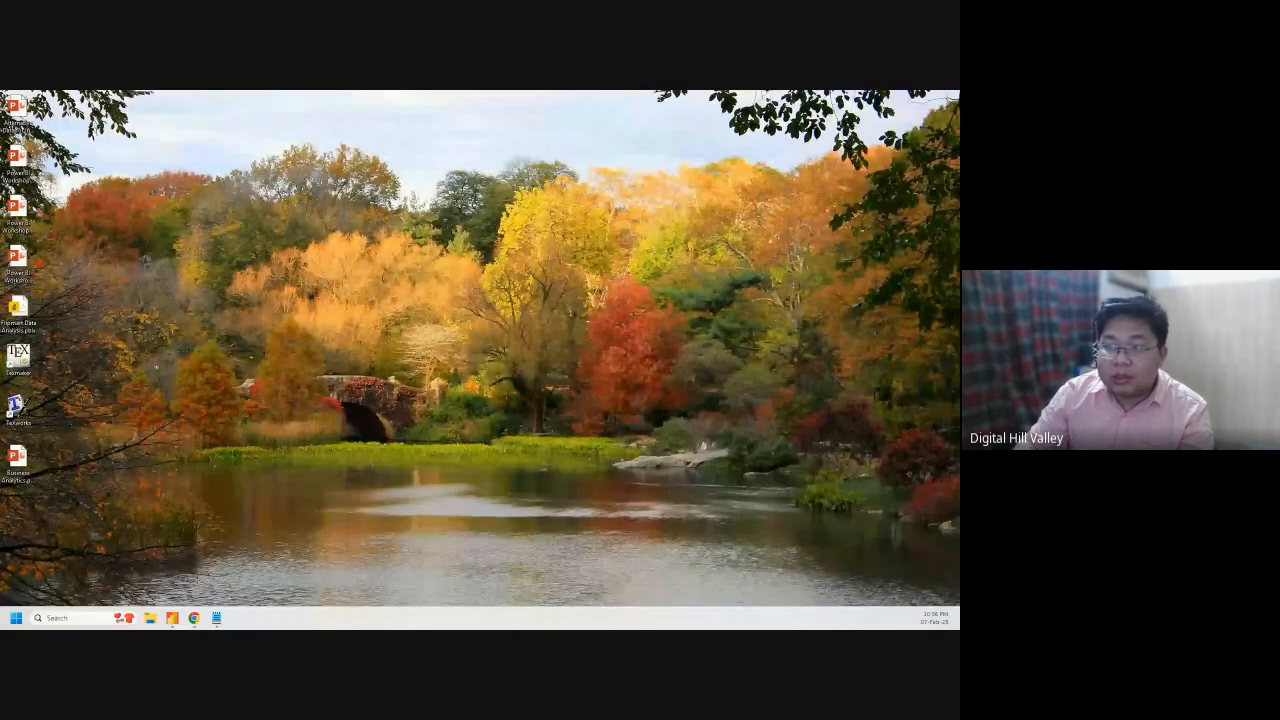
{"action": "left_click", "coordinate": [172, 618]}
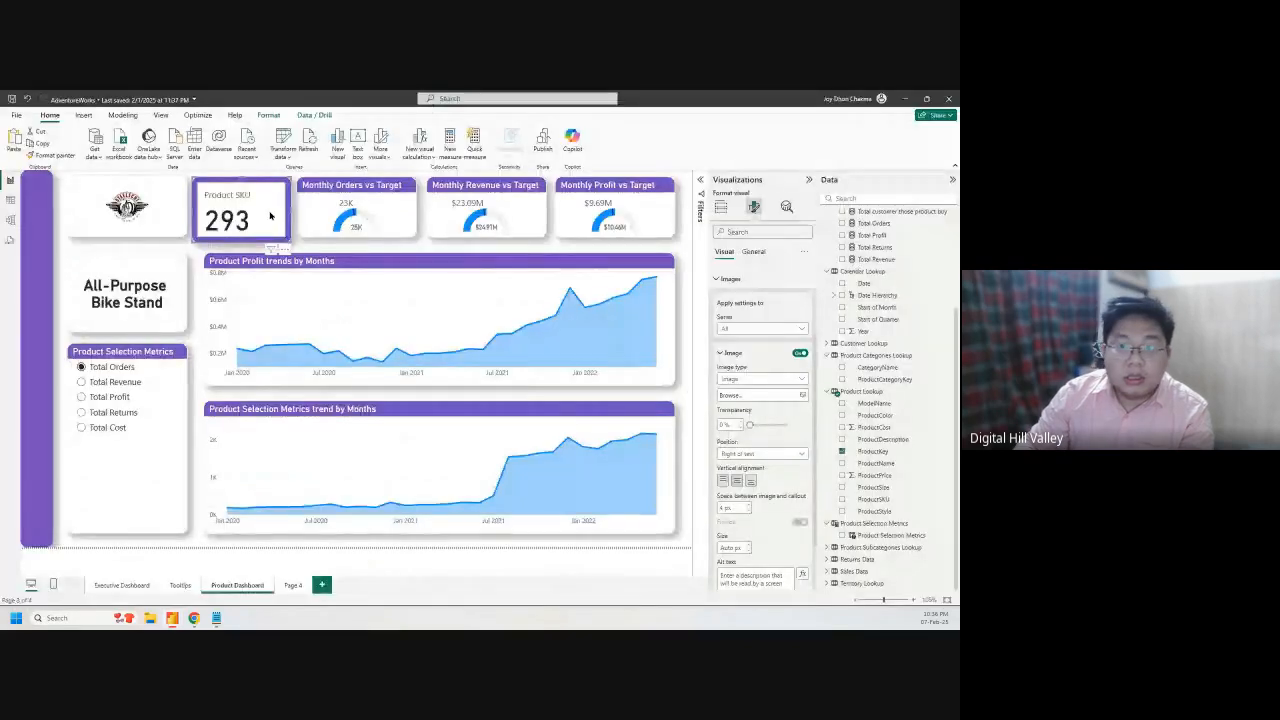
{"action": "left_click", "coordinate": [765, 396]}
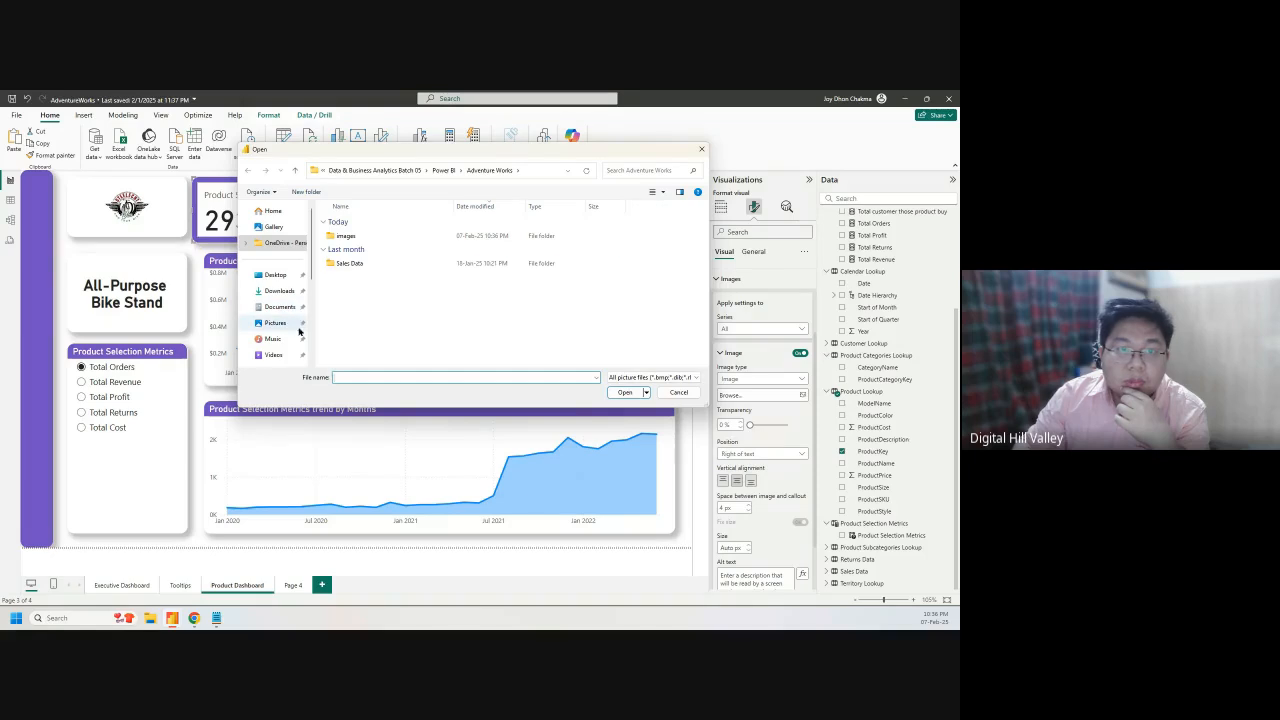
{"action": "double_click", "coordinate": [380, 236]}
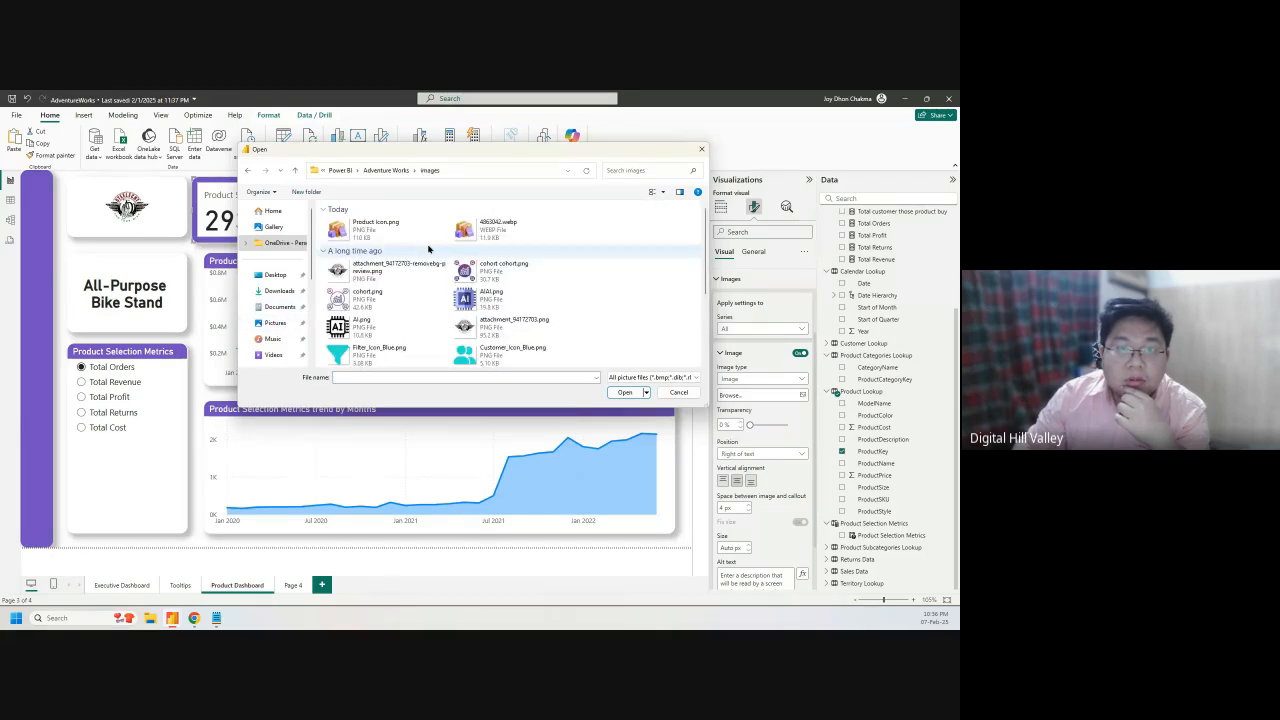
{"action": "left_click", "coordinate": [385, 229]}
{"action": "left_click", "coordinate": [505, 232]}
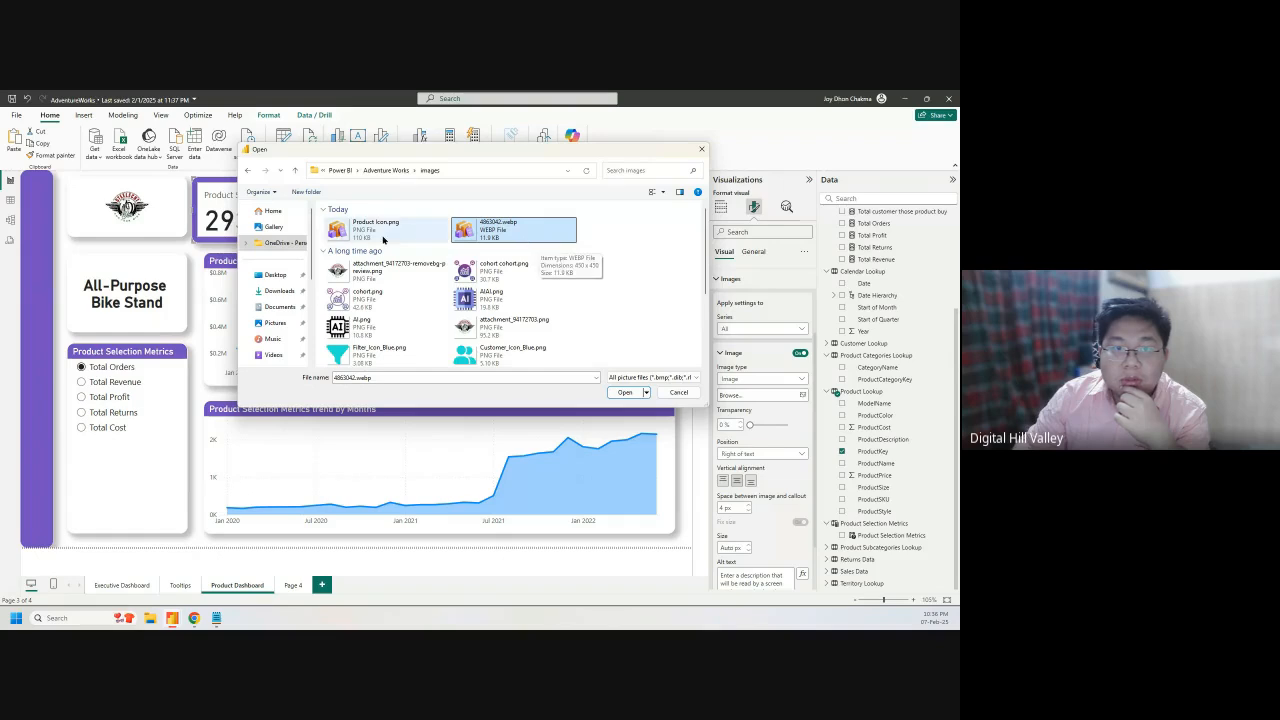
{"action": "left_click", "coordinate": [622, 393]}
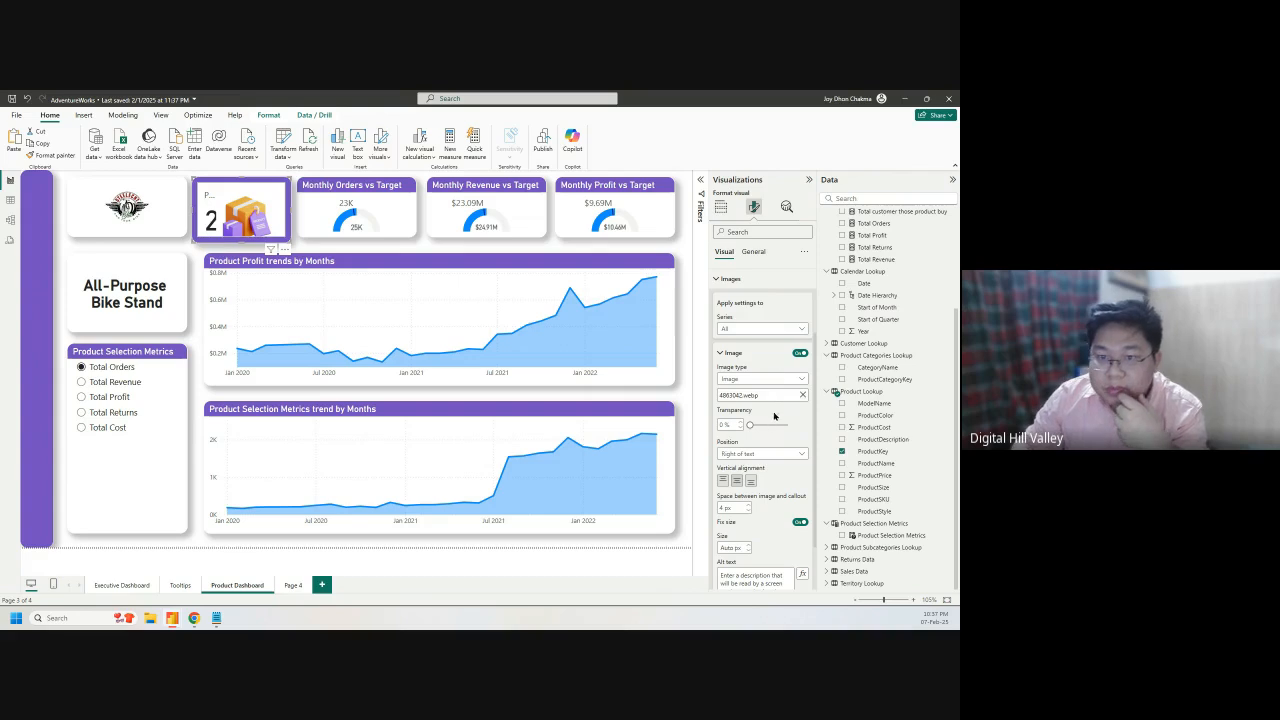
Place the Product SKU card's image above the text and set its size to 24 px
{"action": "left_click", "coordinate": [797, 455]}
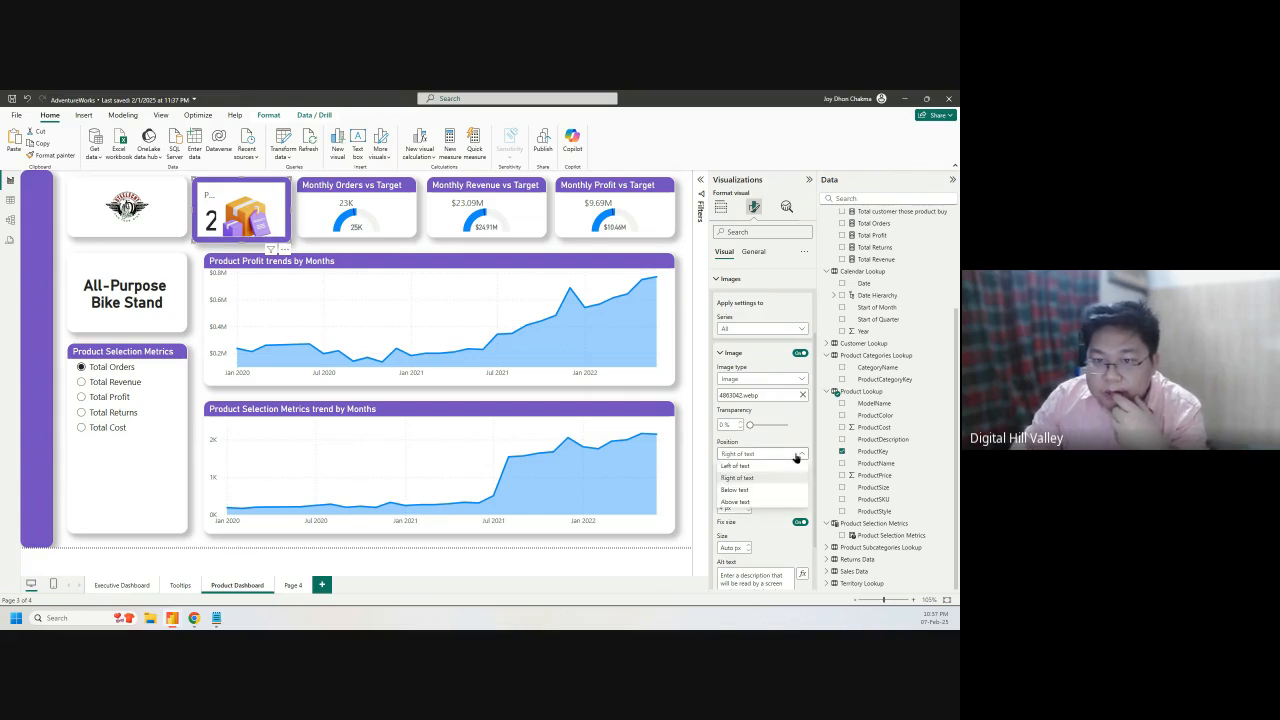
{"action": "left_click", "coordinate": [744, 502]}
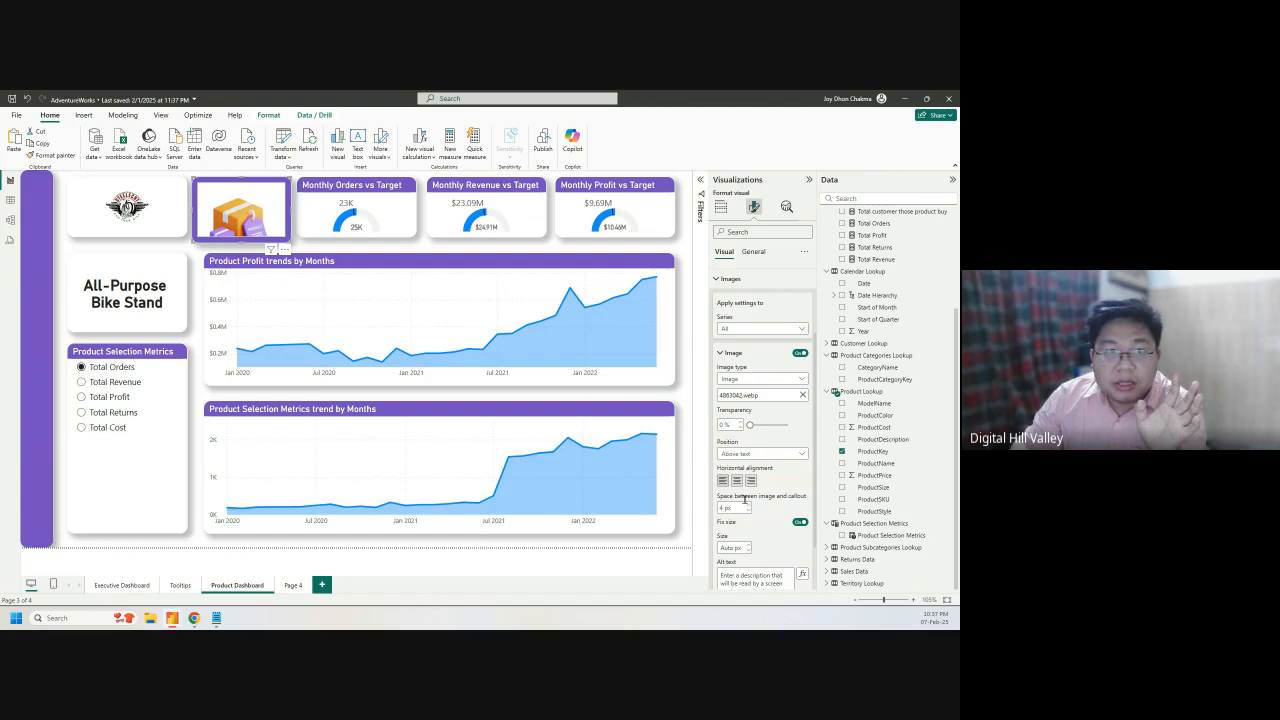
{"action": "scroll", "coordinate": [773, 441], "scroll_direction": "down", "scroll_amount": 3}
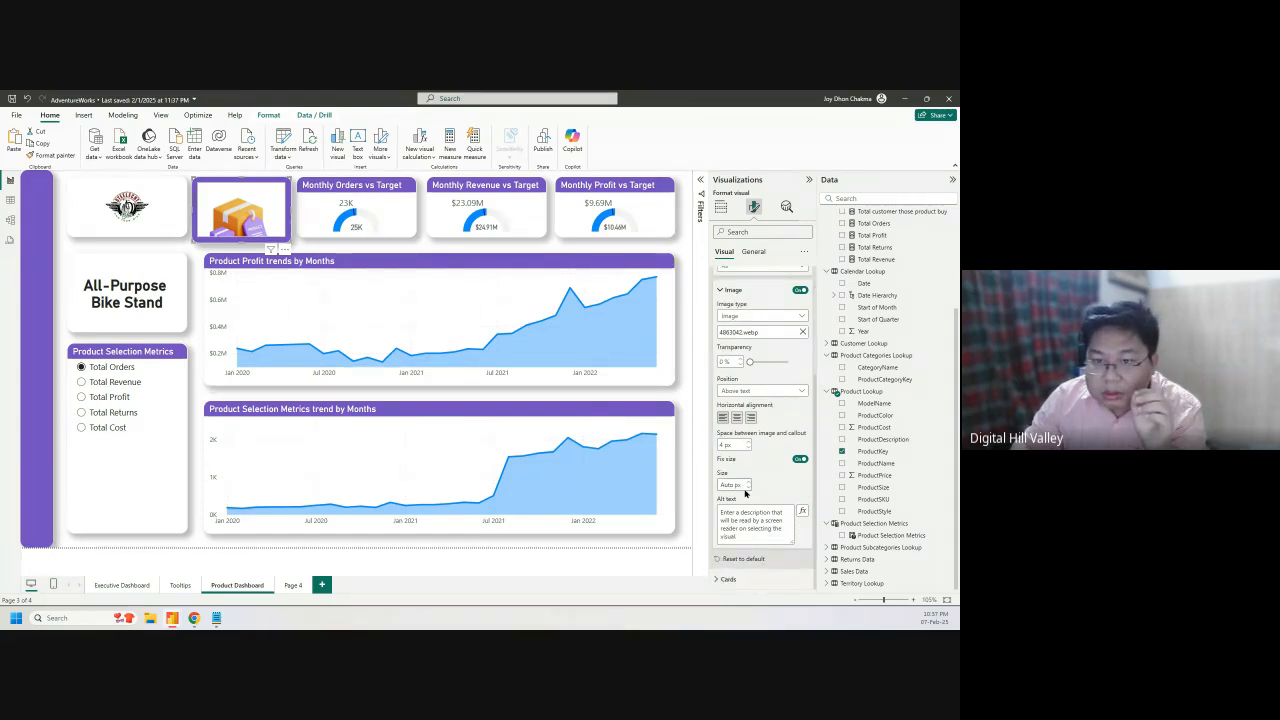
{"action": "left_click", "coordinate": [747, 488]}
{"action": "type", "text": "0"}
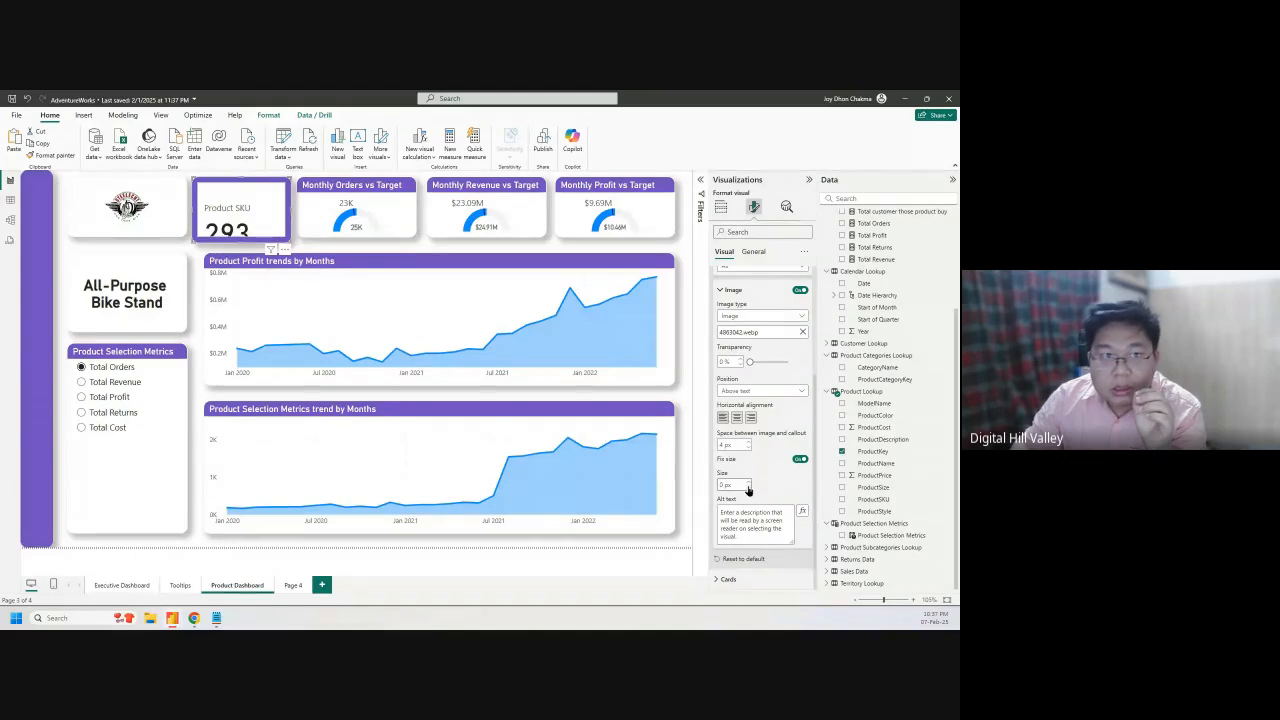
{"action": "key", "text": "BackSpace"}
{"action": "type", "text": "6"}
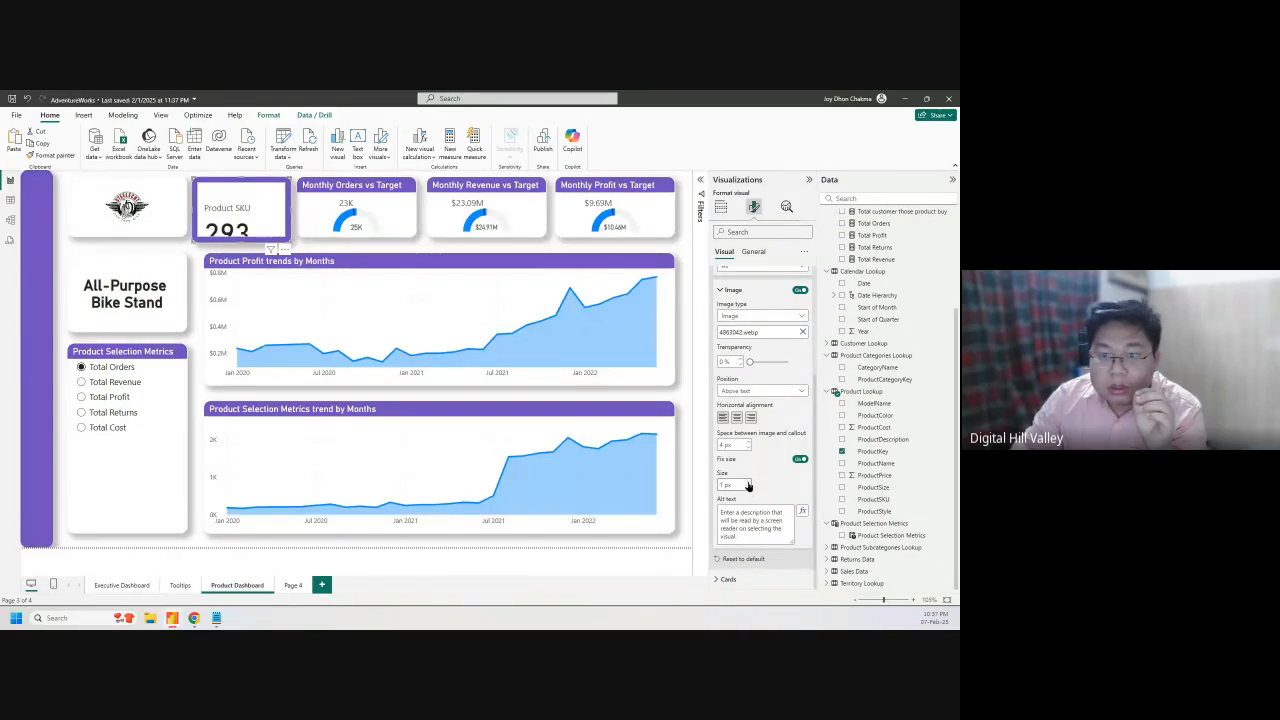
{"action": "key", "text": "BackSpace"}
{"action": "type", "text": "3"}
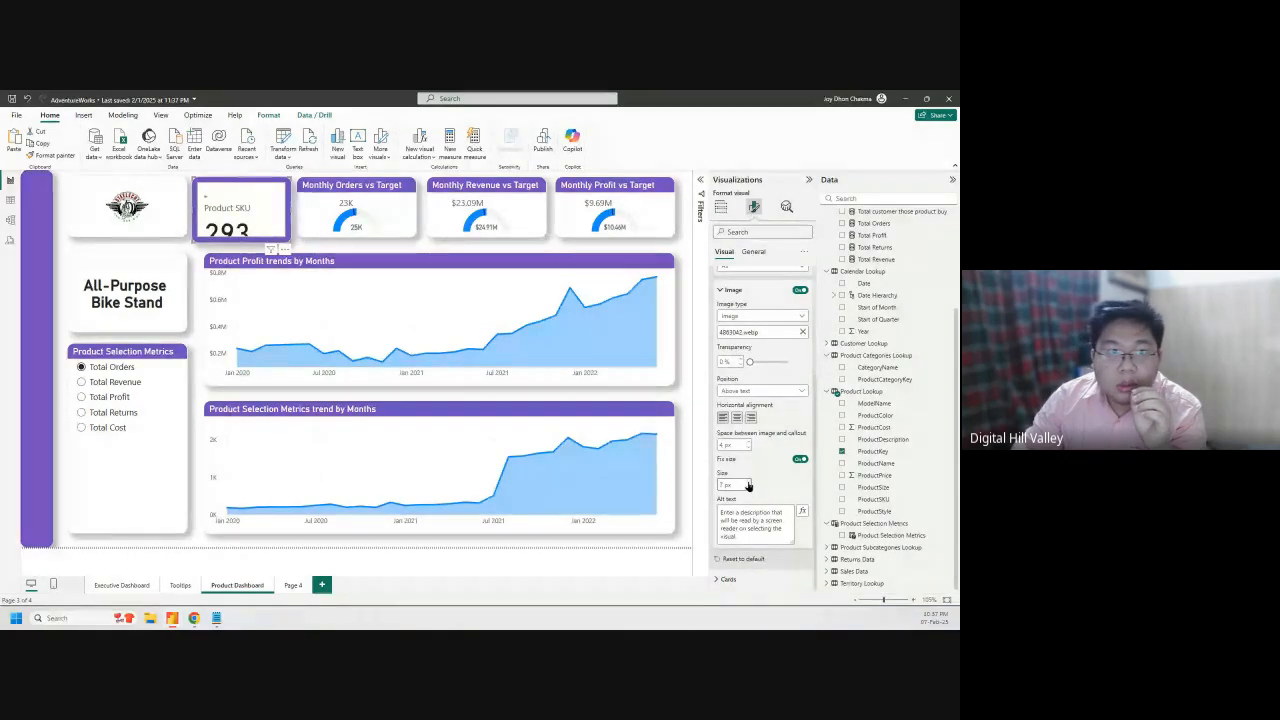
{"action": "key", "text": "BackSpace"}
{"action": "type", "text": "2"}
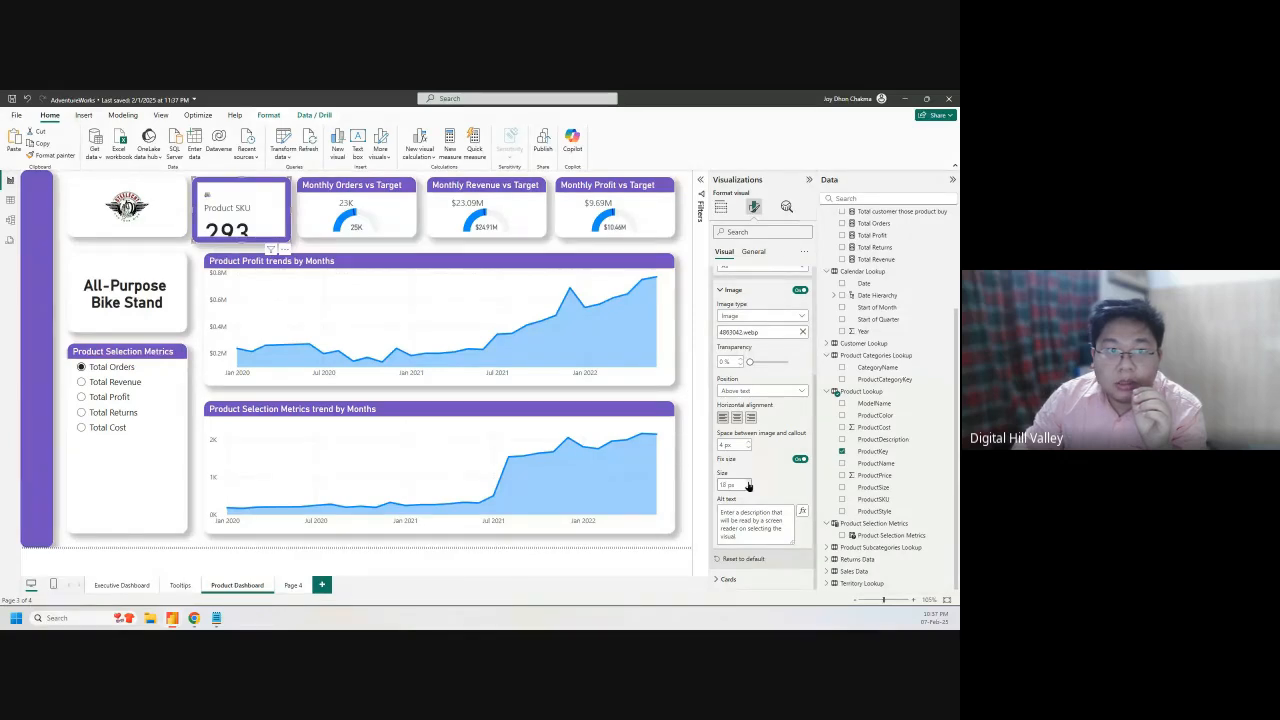
{"action": "key", "text": "BackSpace"}
{"action": "key", "text": "BackSpace"}
{"action": "type", "text": "20"}
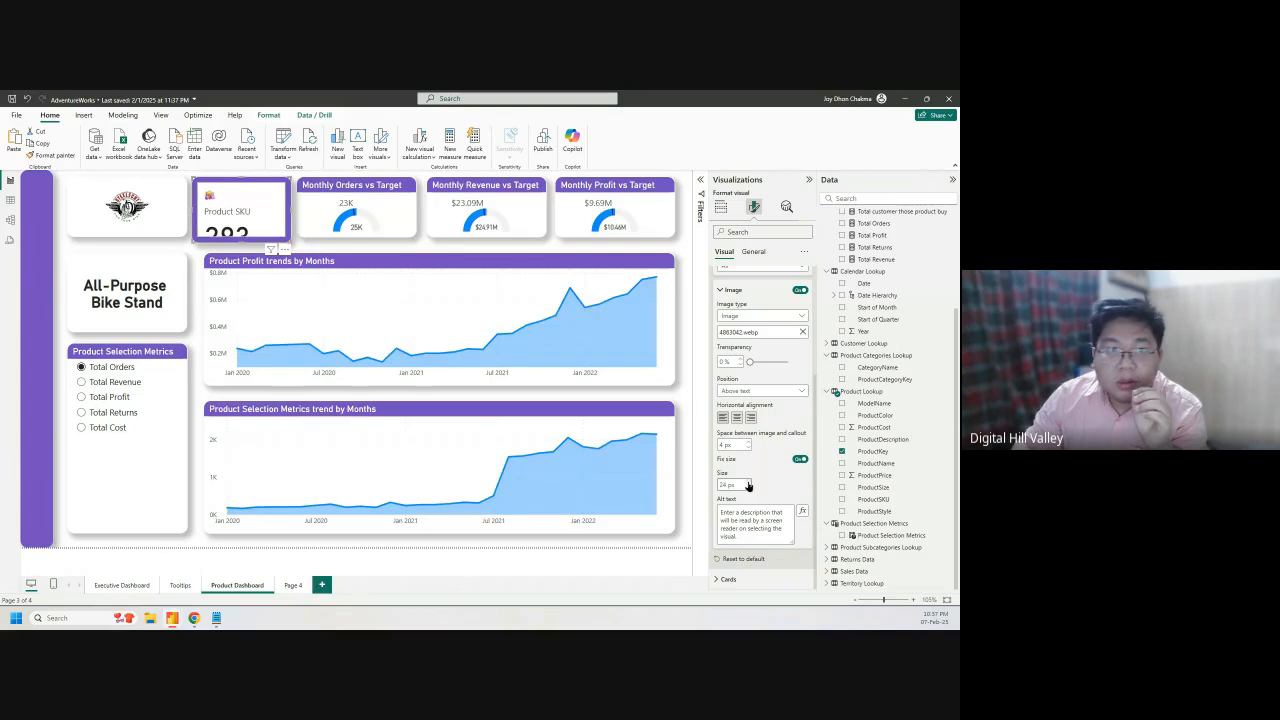
{"action": "left_click", "coordinate": [757, 253]}
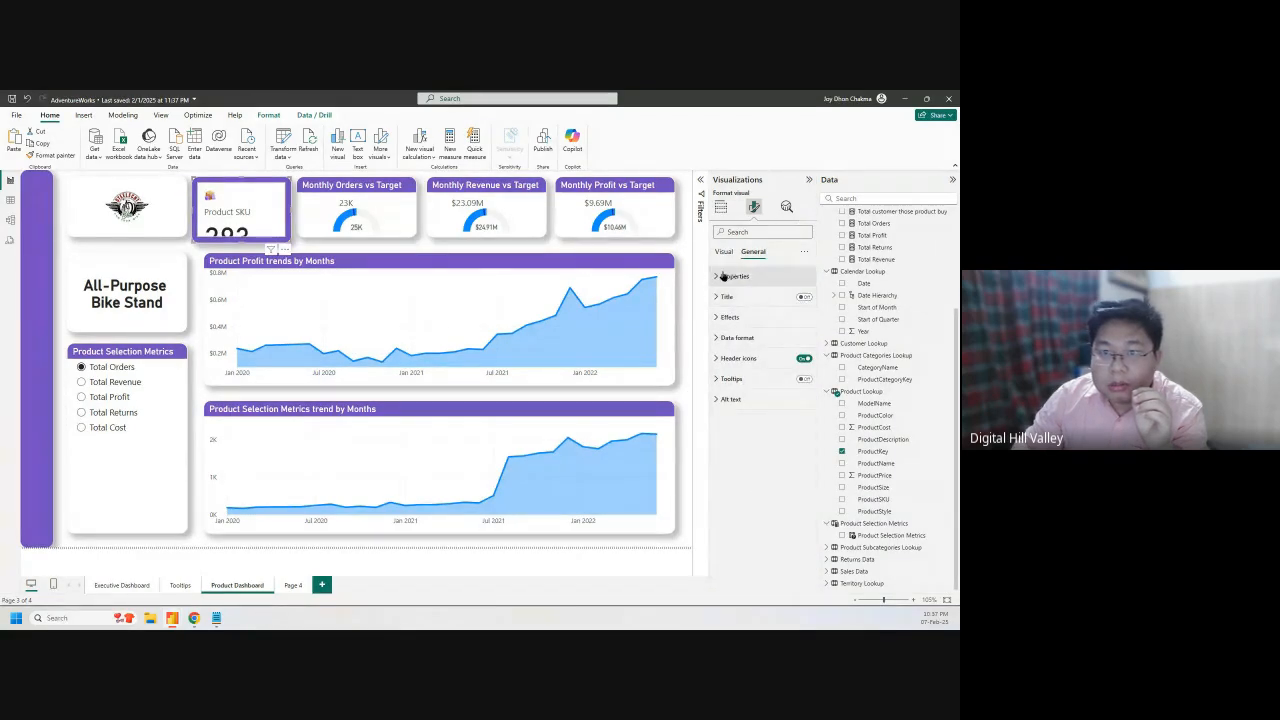
{"action": "left_click", "coordinate": [721, 254]}
{"action": "left_click", "coordinate": [757, 253]}
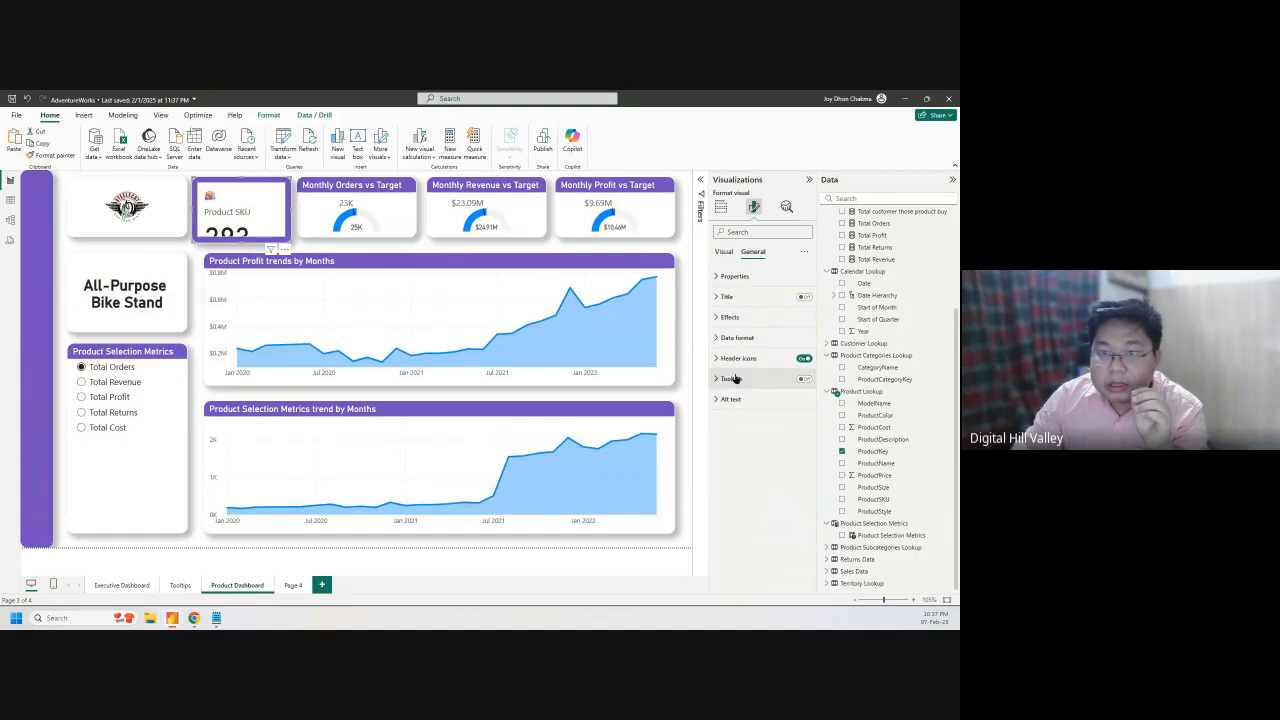
{"action": "left_click", "coordinate": [803, 359]}
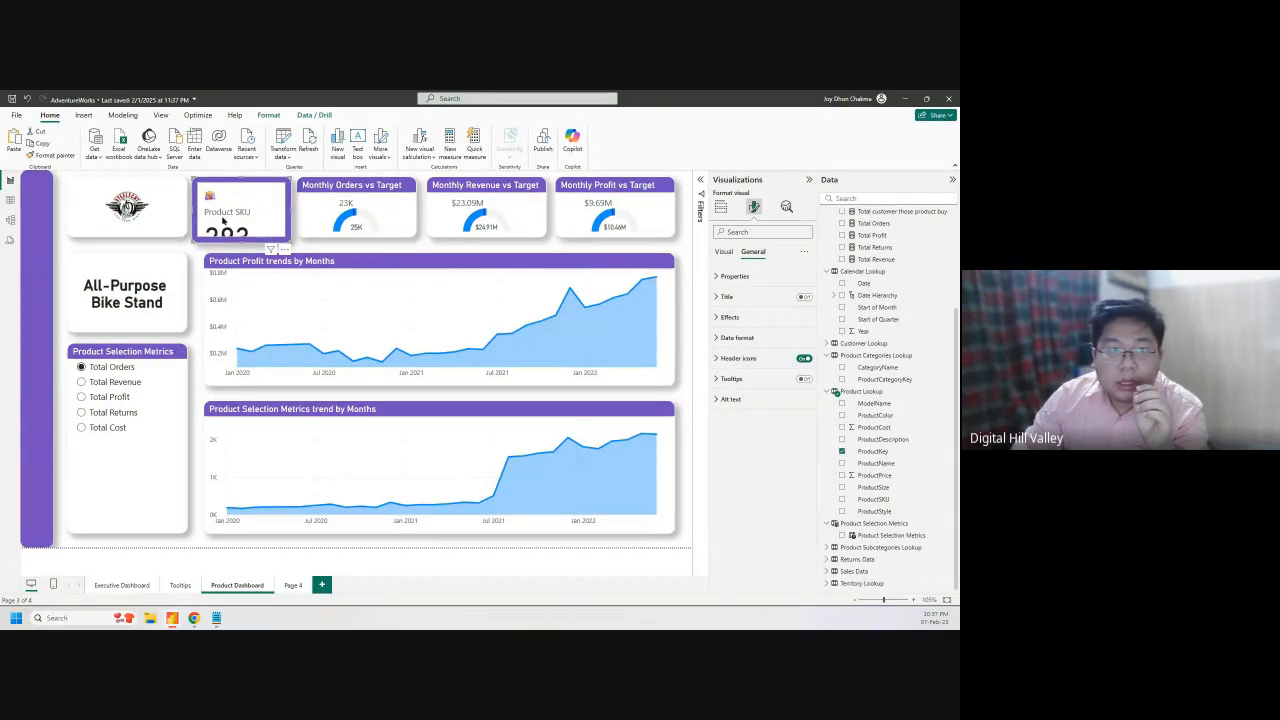
Reduce the space between the Product SKU card's image and its callout to 1 px
{"action": "left_click", "coordinate": [723, 253]}
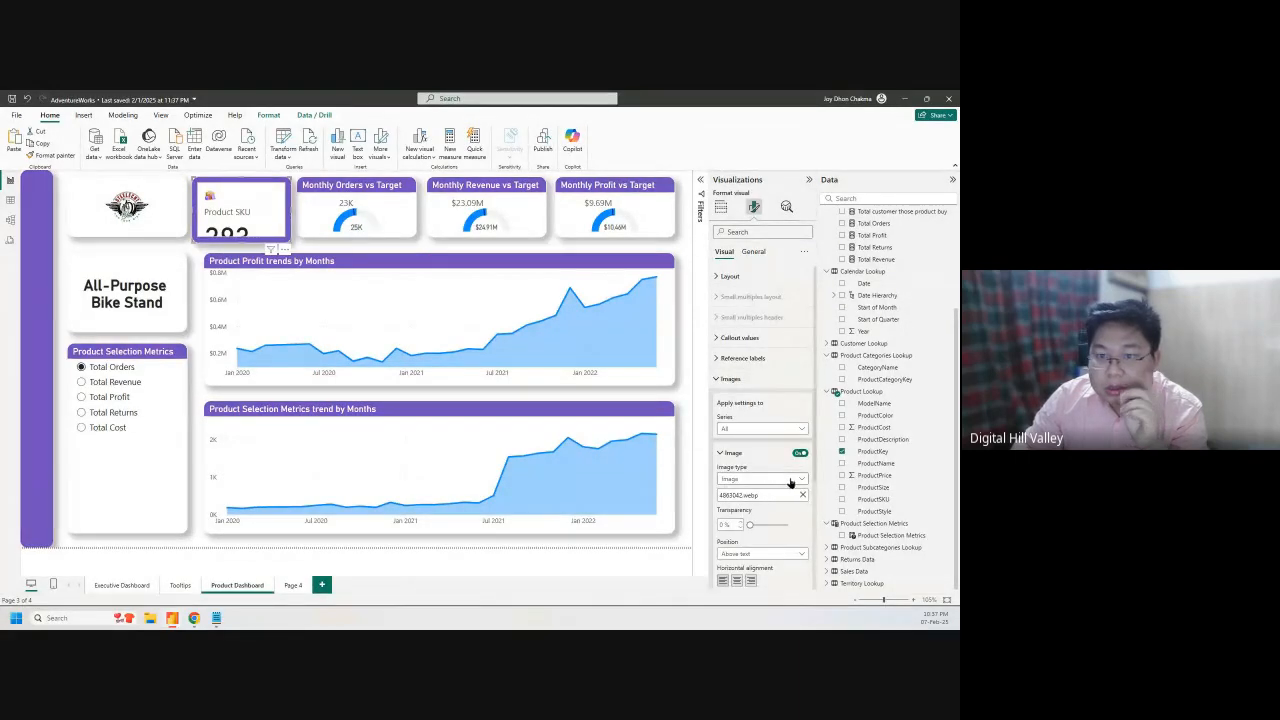
{"action": "scroll", "coordinate": [800, 489], "scroll_direction": "down", "scroll_amount": 3}
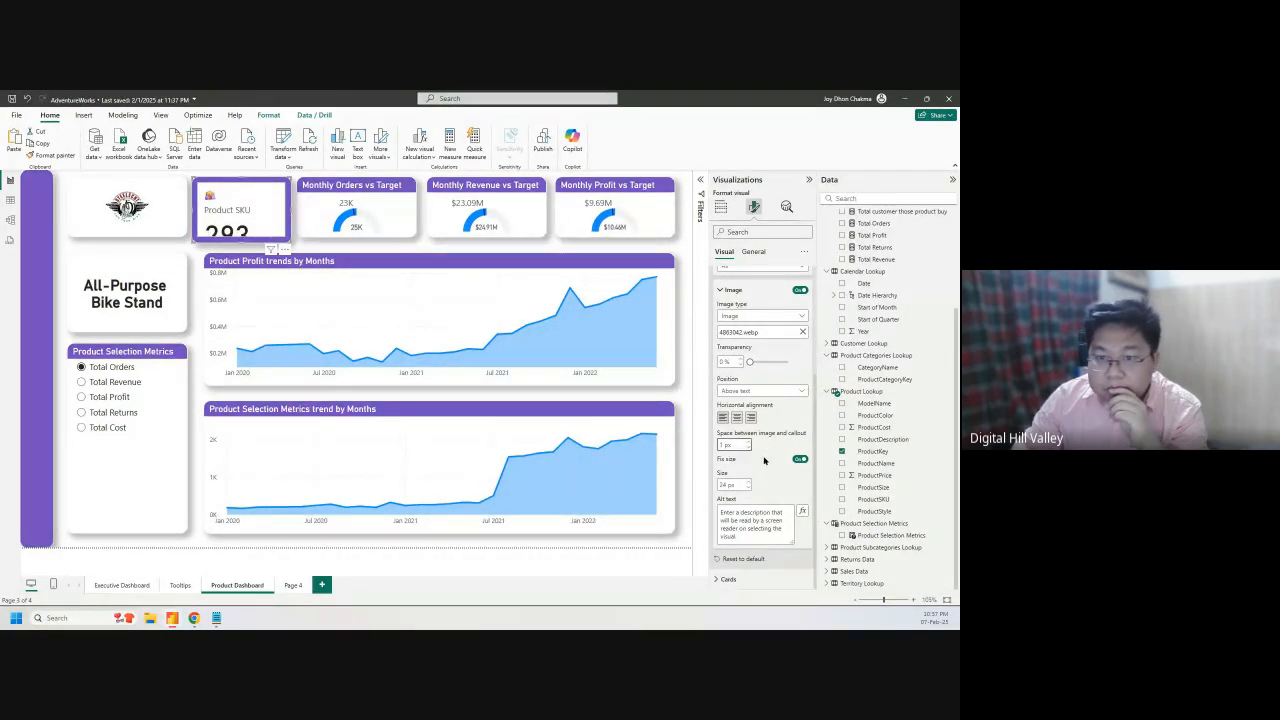
Try the Product SKU card without its border, and restore the border
{"action": "left_click", "coordinate": [728, 579]}
{"action": "scroll", "coordinate": [769, 519], "scroll_direction": "down", "scroll_amount": 5}
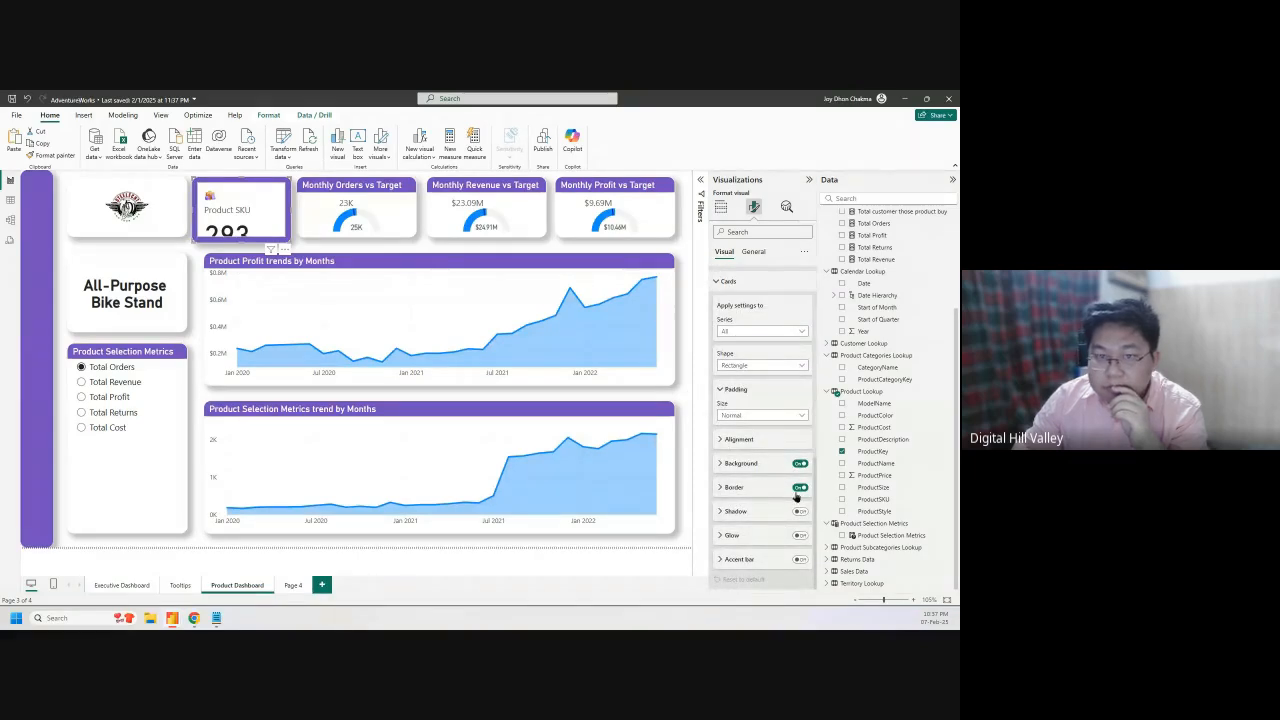
{"action": "left_click", "coordinate": [799, 488]}
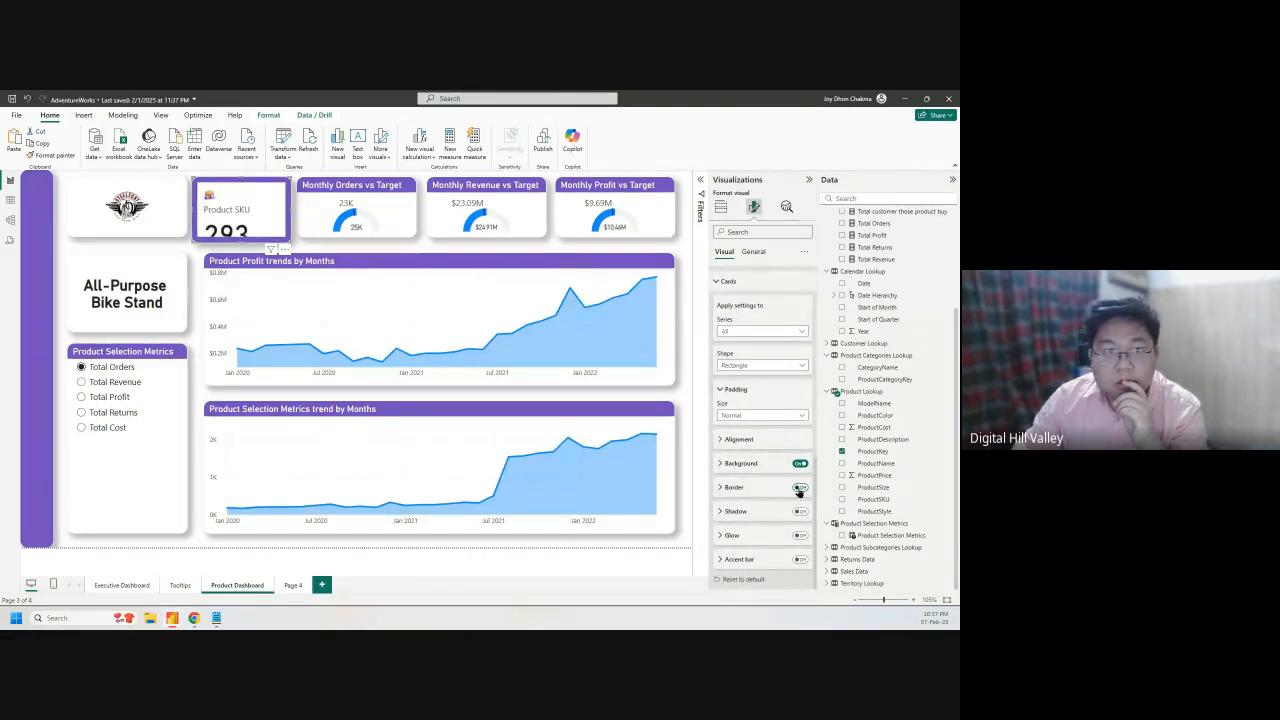
{"action": "left_click", "coordinate": [799, 488]}
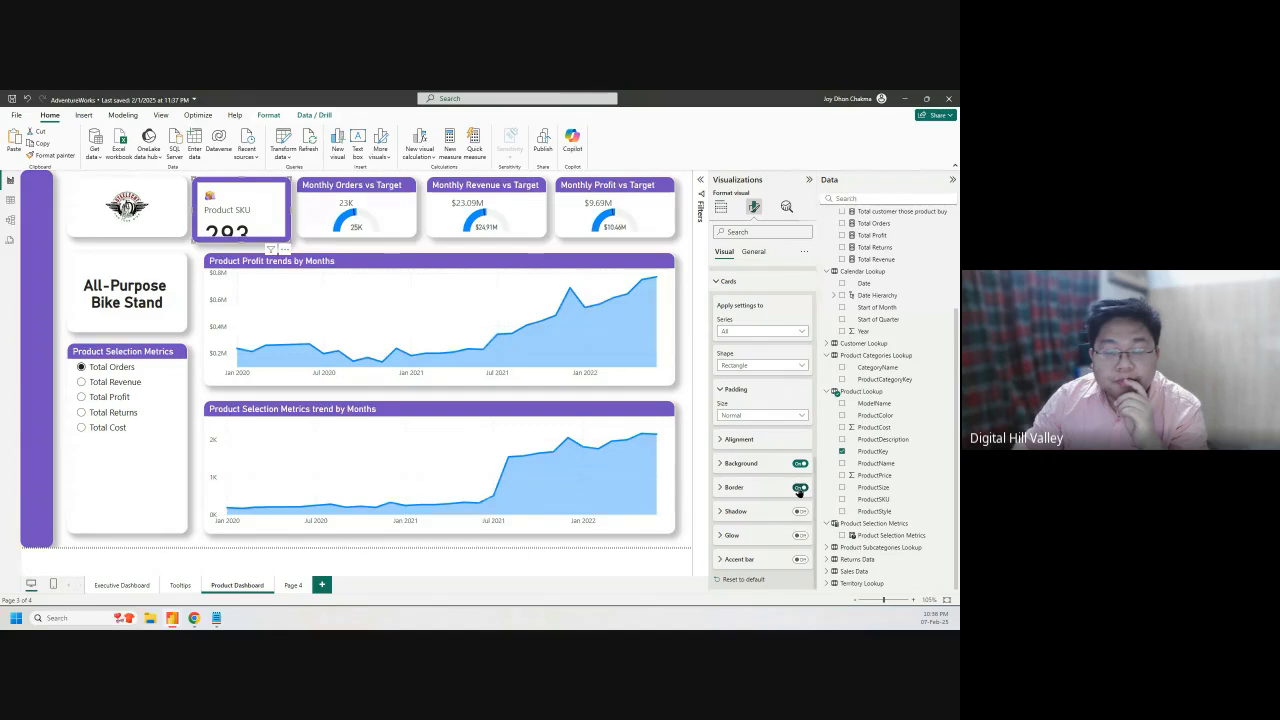
Turn off the Product SKU card's border, then try the card background off and restore it
{"action": "left_click", "coordinate": [799, 488]}
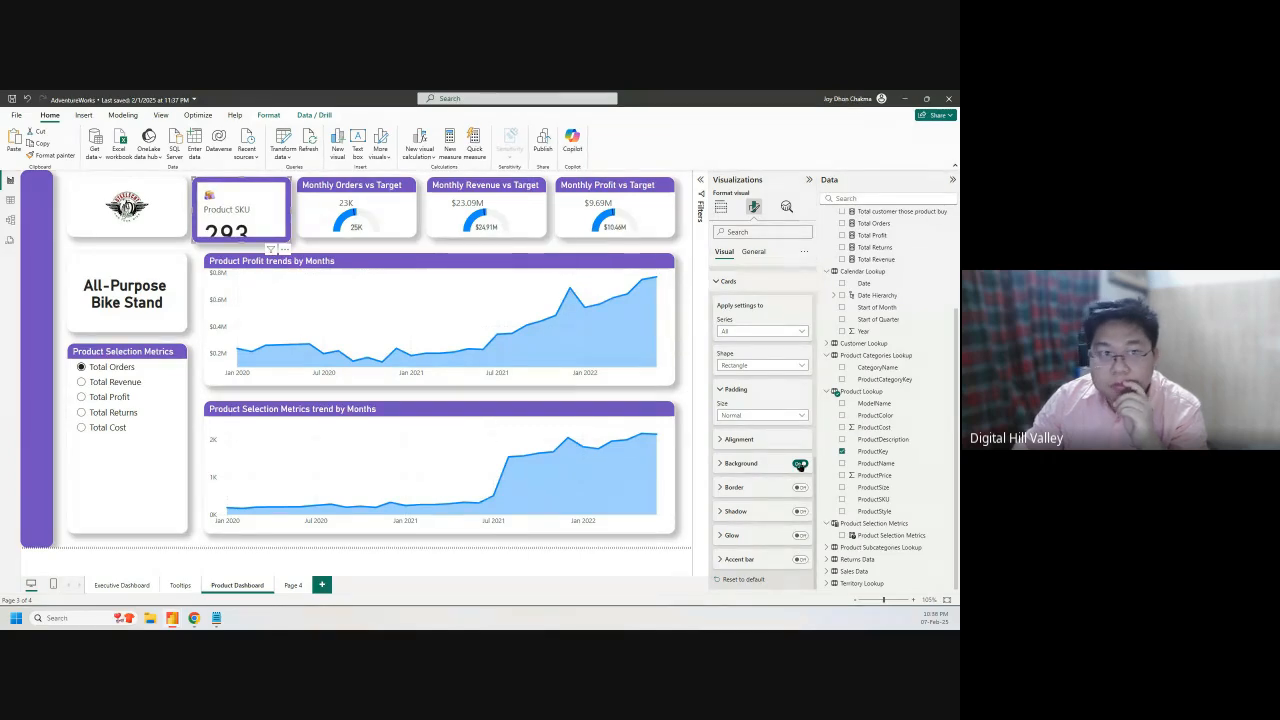
{"action": "left_click", "coordinate": [800, 464]}
{"action": "left_click", "coordinate": [800, 464]}
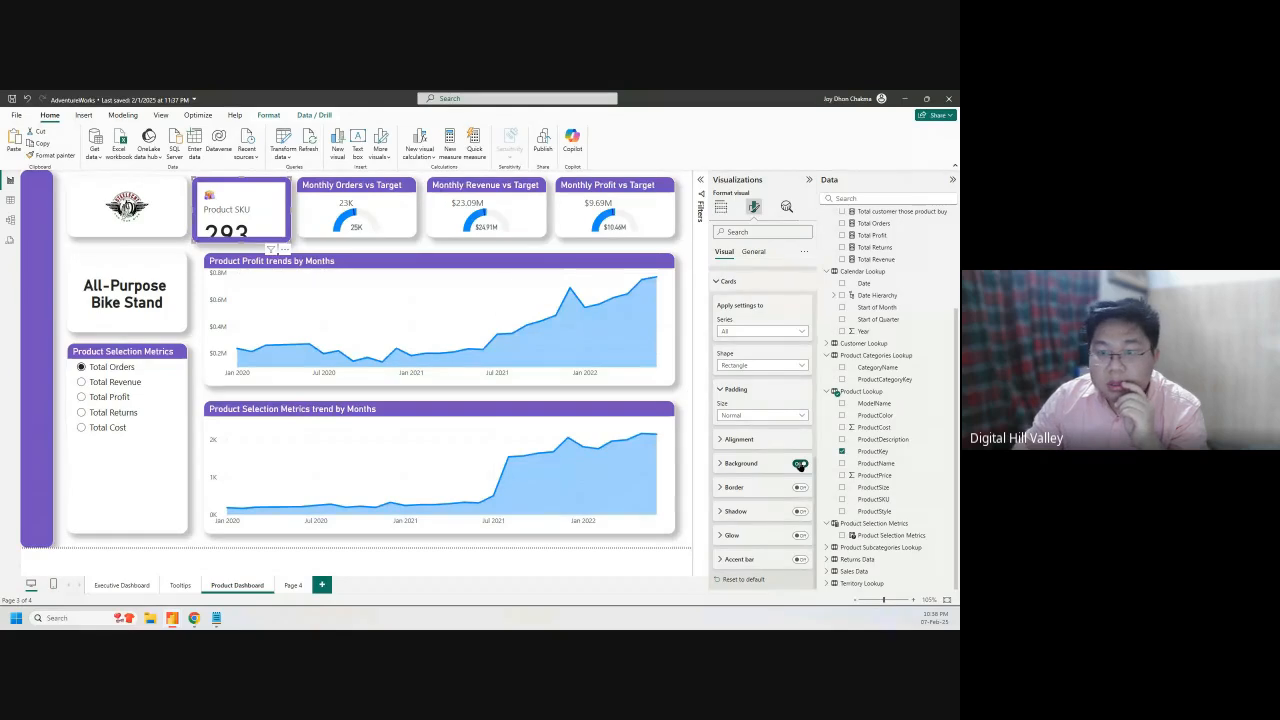
{"action": "left_click", "coordinate": [742, 463]}
{"action": "scroll", "coordinate": [773, 503], "scroll_direction": "down", "scroll_amount": 1}
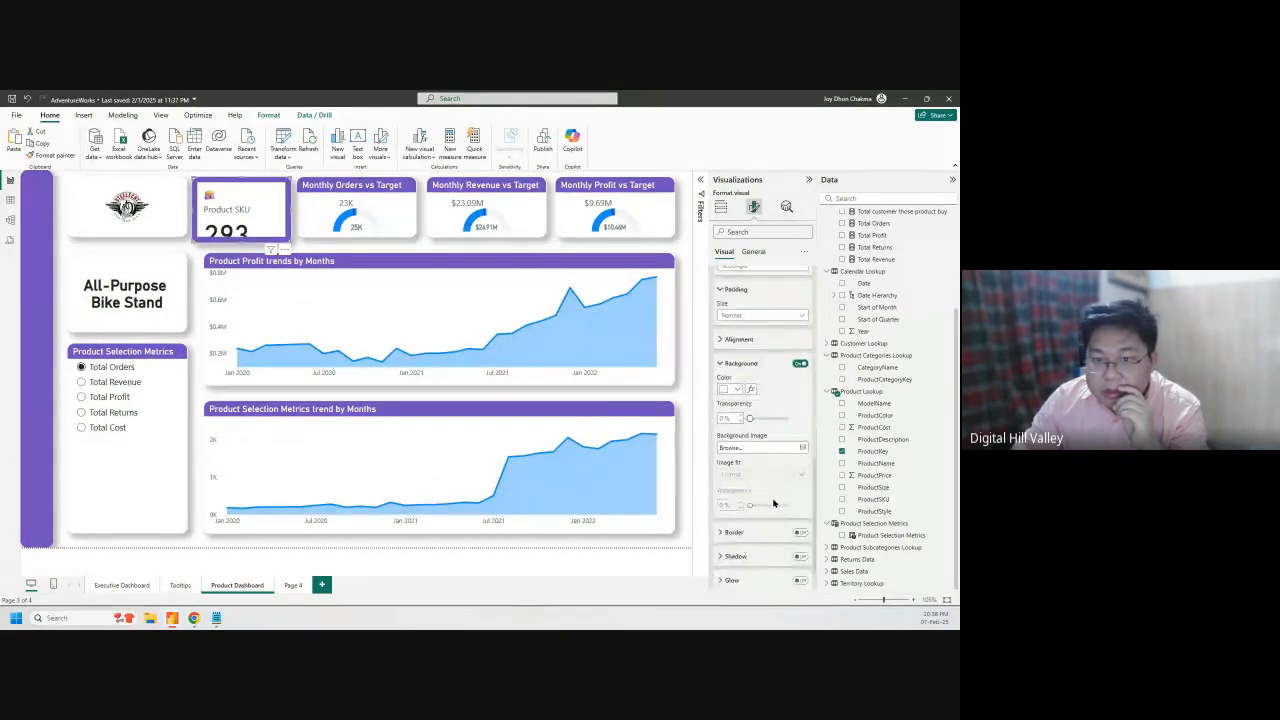
{"action": "left_click", "coordinate": [736, 390]}
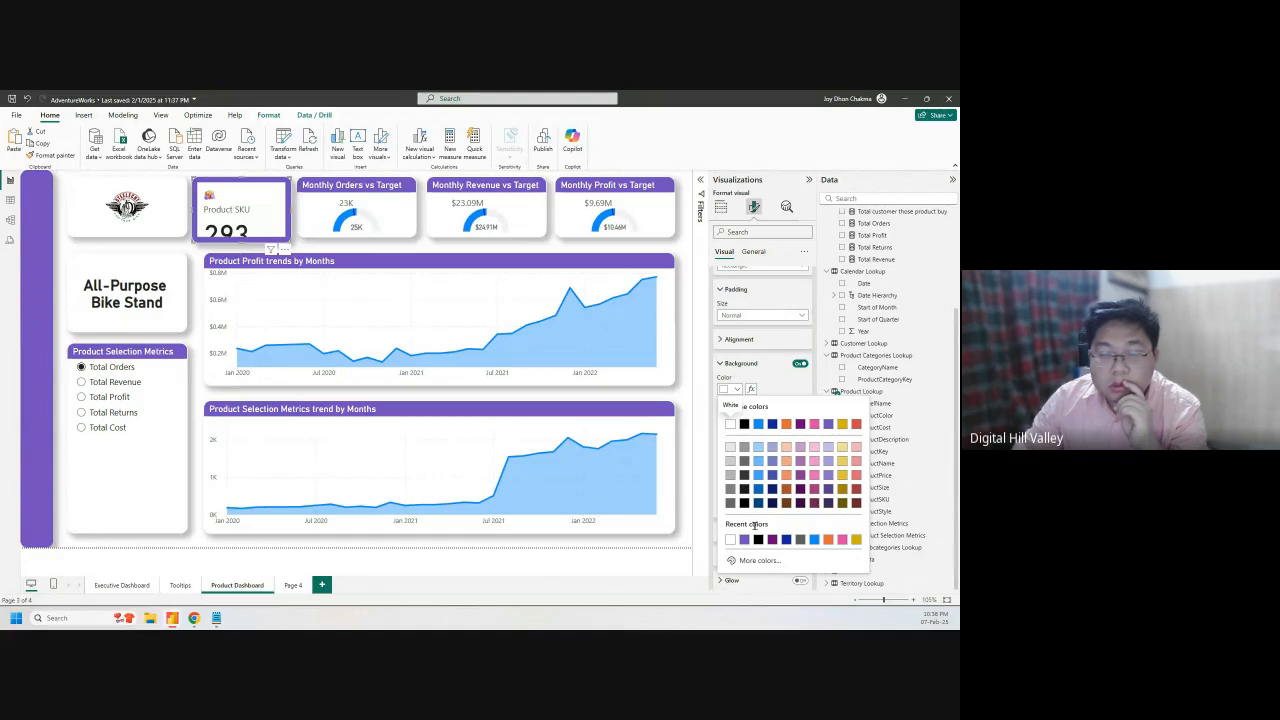
{"action": "left_click", "coordinate": [780, 386]}
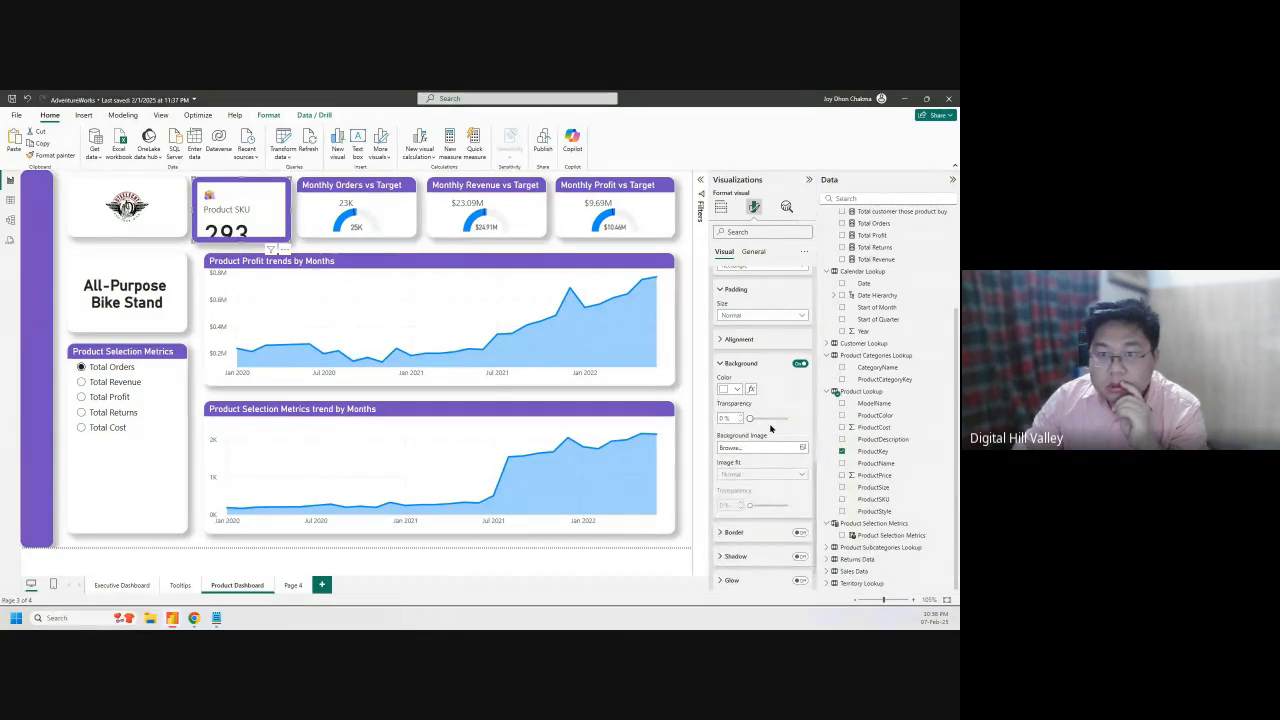
Set the background effect color of the whole Product SKU visual to white
{"action": "left_click", "coordinate": [754, 252]}
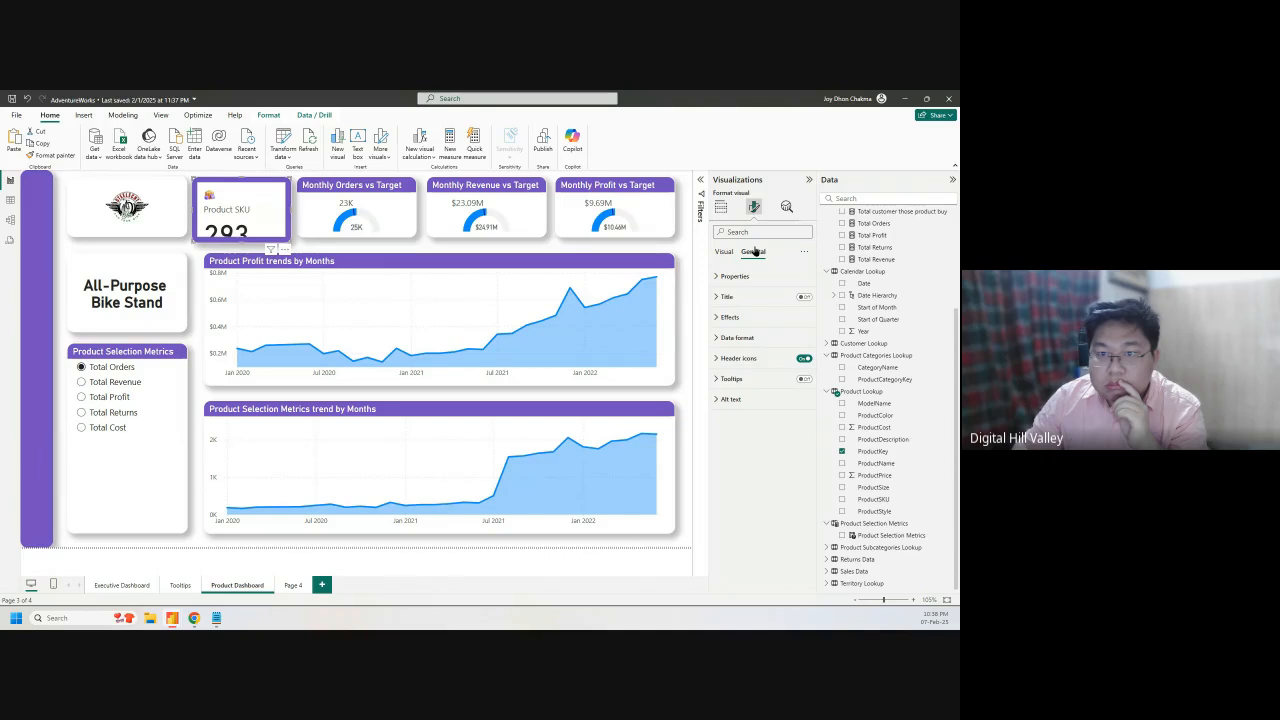
{"action": "left_click", "coordinate": [745, 297]}
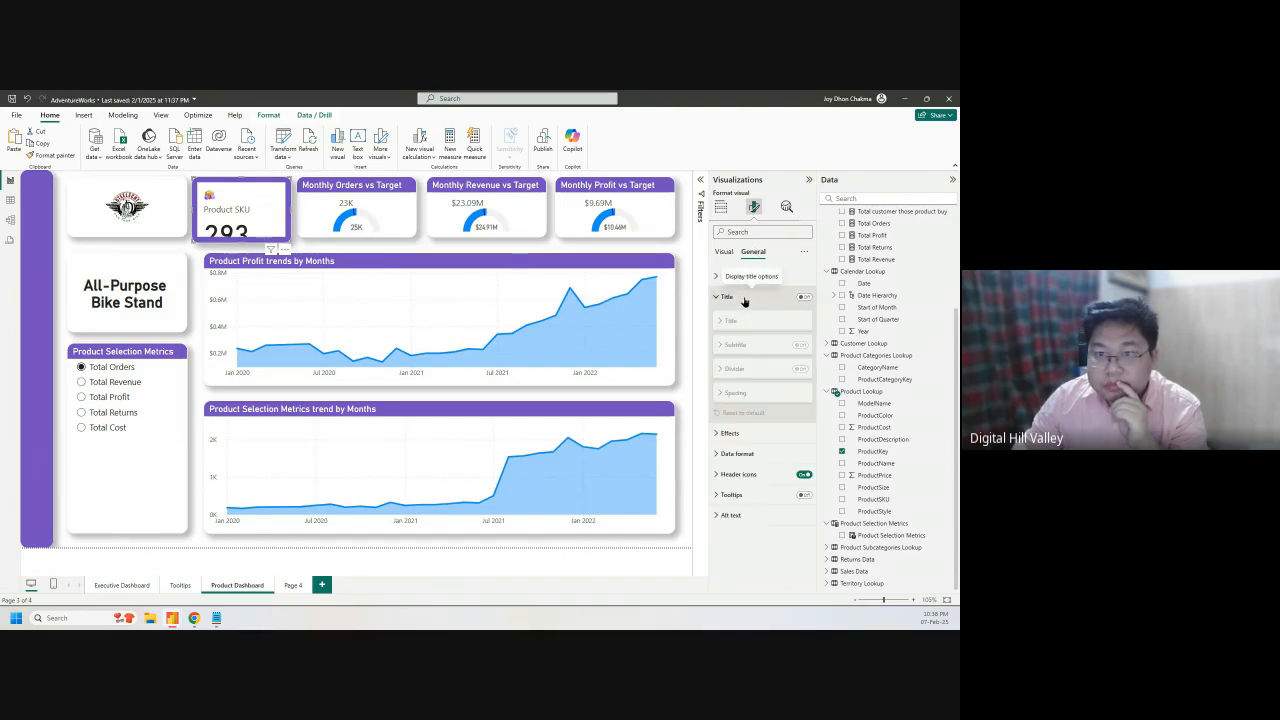
{"action": "left_click", "coordinate": [745, 297]}
{"action": "left_click", "coordinate": [727, 318]}
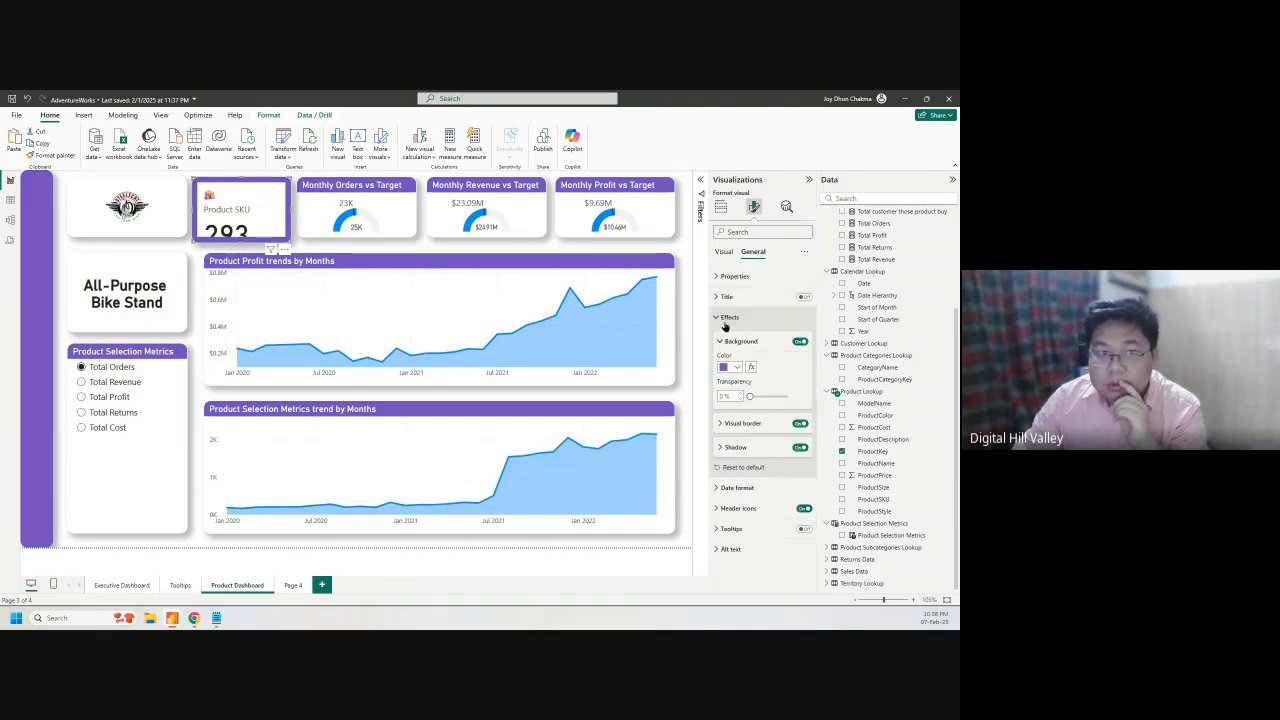
{"action": "left_click", "coordinate": [736, 368]}
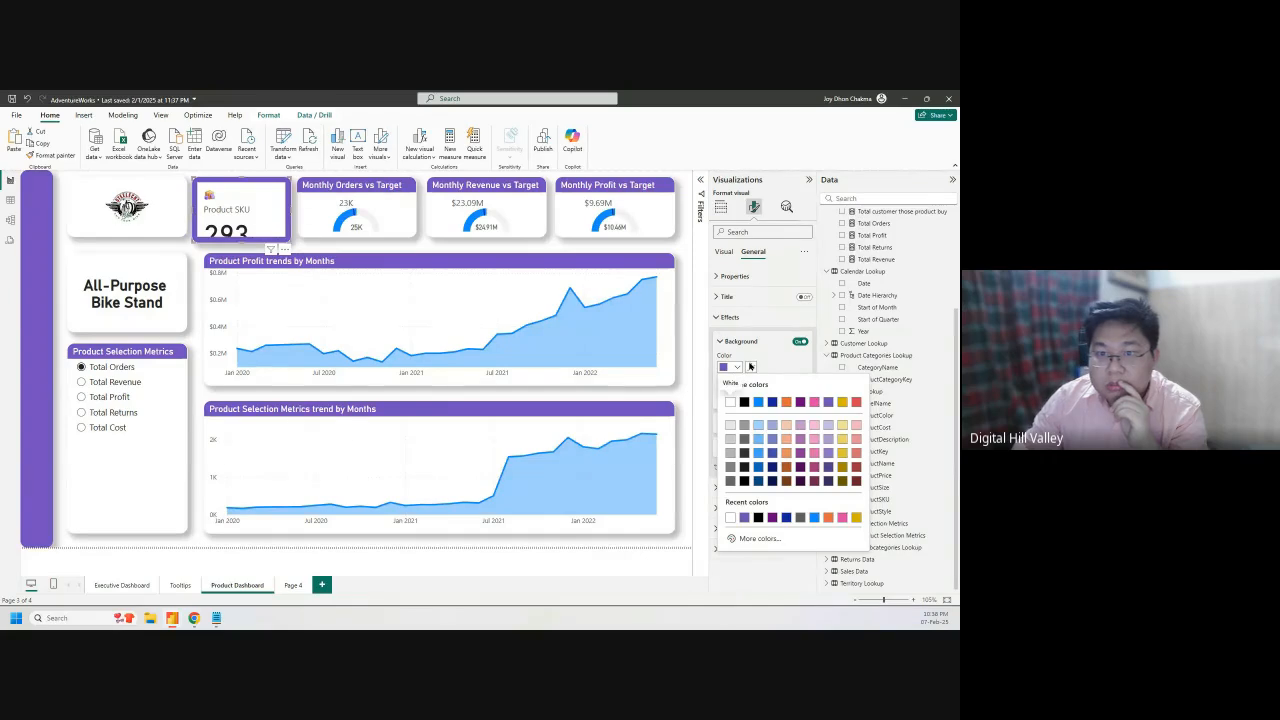
{"action": "left_click", "coordinate": [729, 402]}
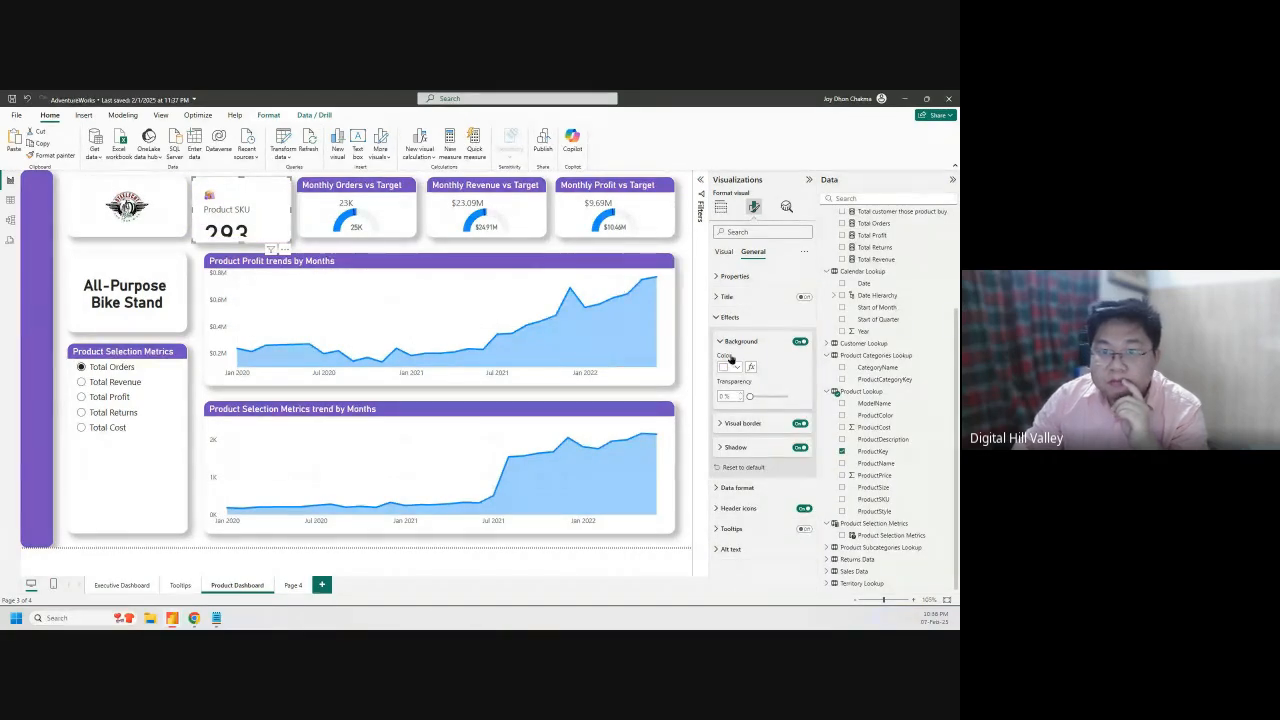
Reduce the space between cards in the Product SKU card's layout to 3 px
{"action": "left_click", "coordinate": [724, 252]}
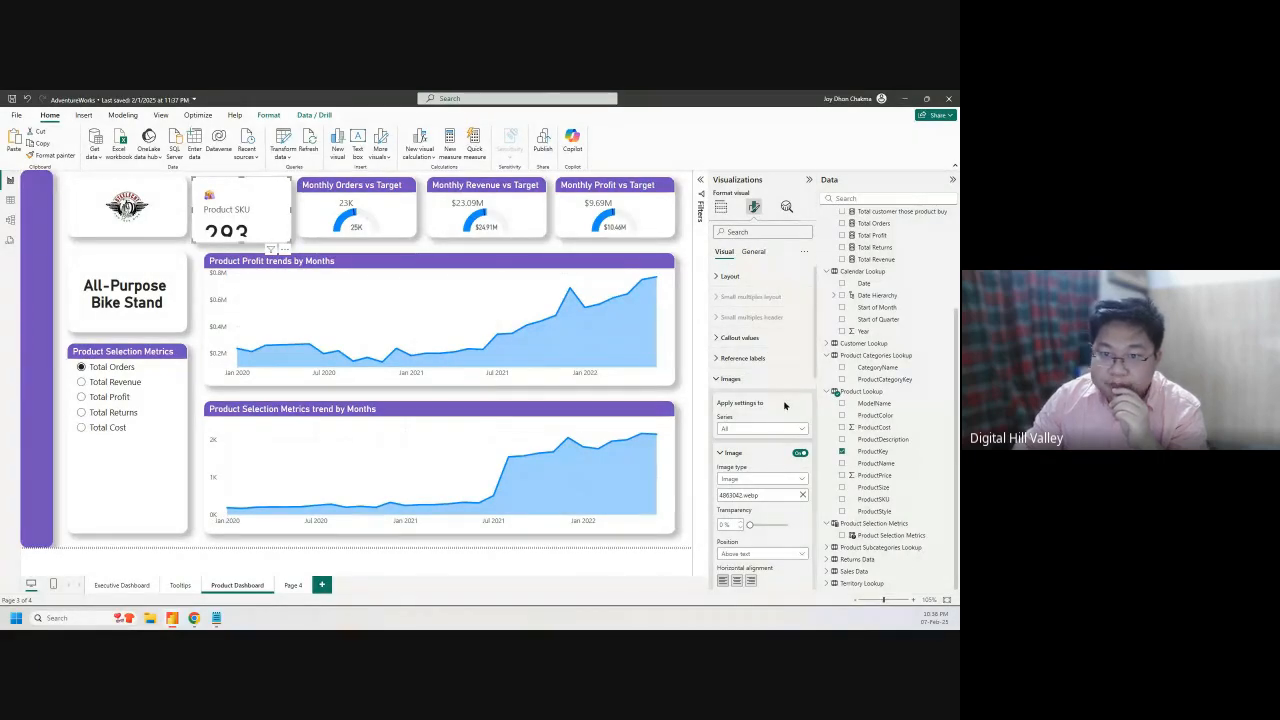
{"action": "scroll", "coordinate": [779, 405], "scroll_direction": "down", "scroll_amount": 4}
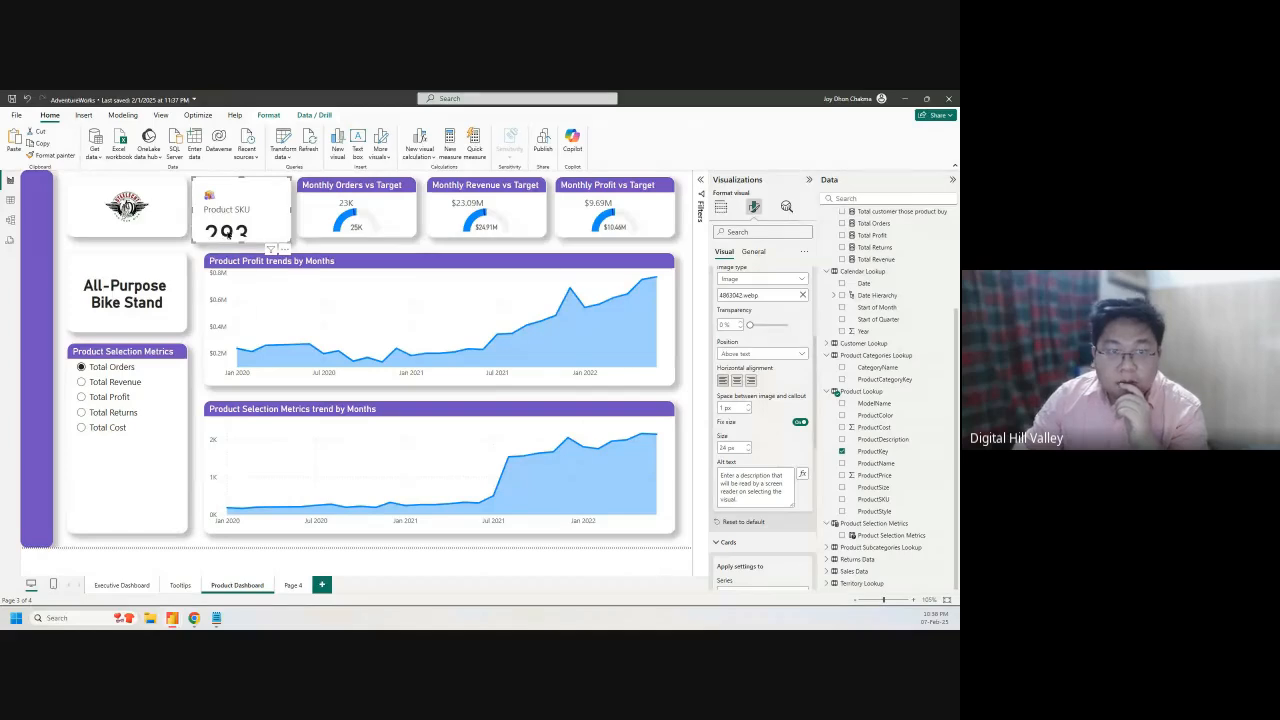
{"action": "scroll", "coordinate": [785, 390], "scroll_direction": "up", "scroll_amount": 4}
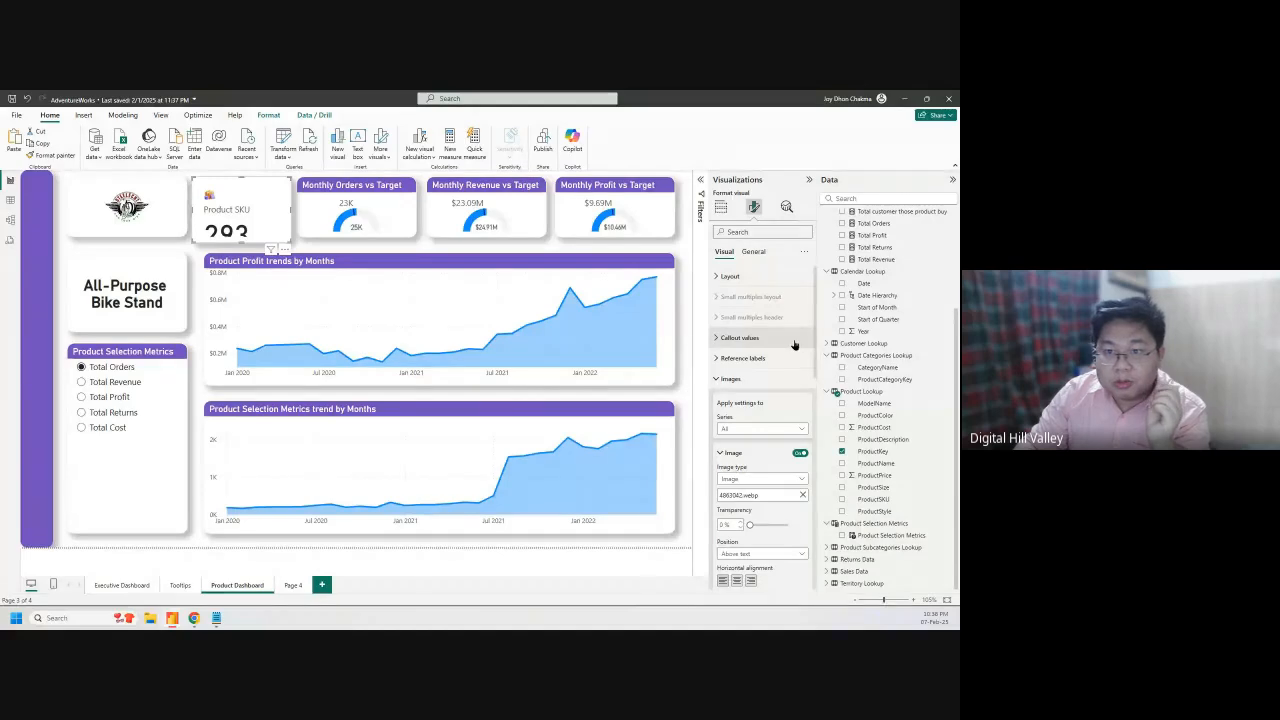
{"action": "left_click", "coordinate": [720, 283]}
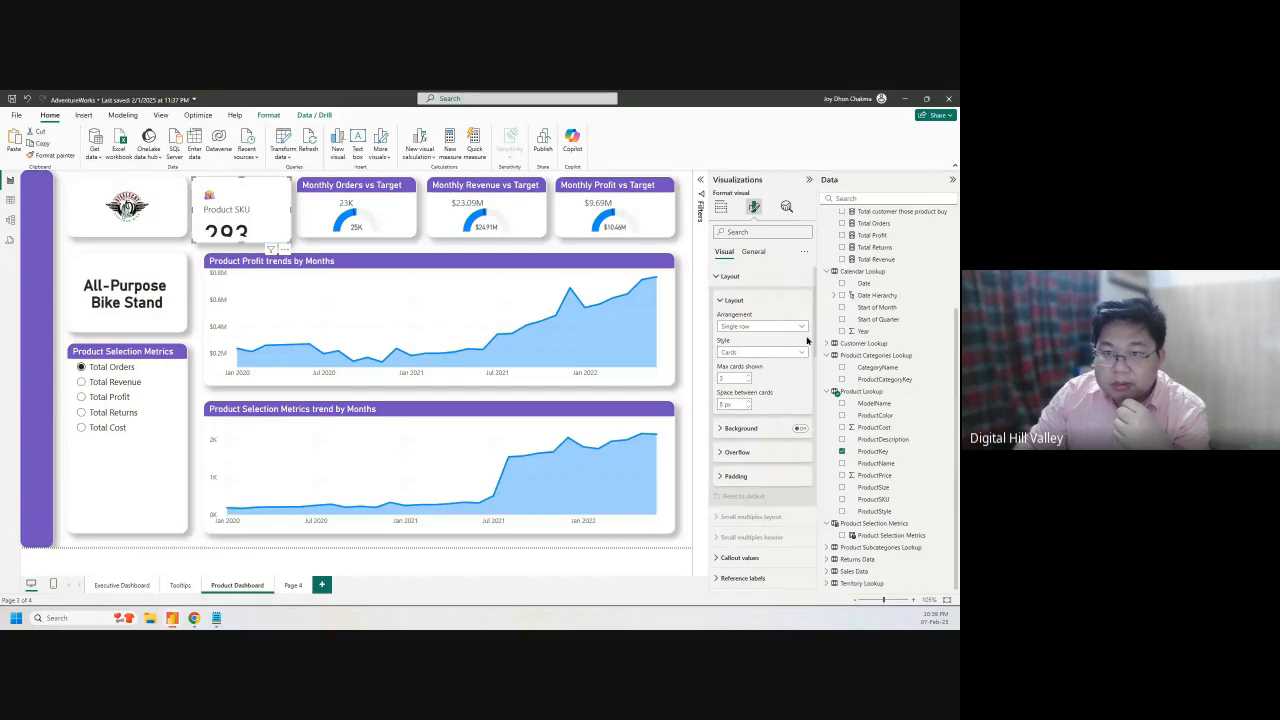
{"action": "double_click", "coordinate": [749, 408]}
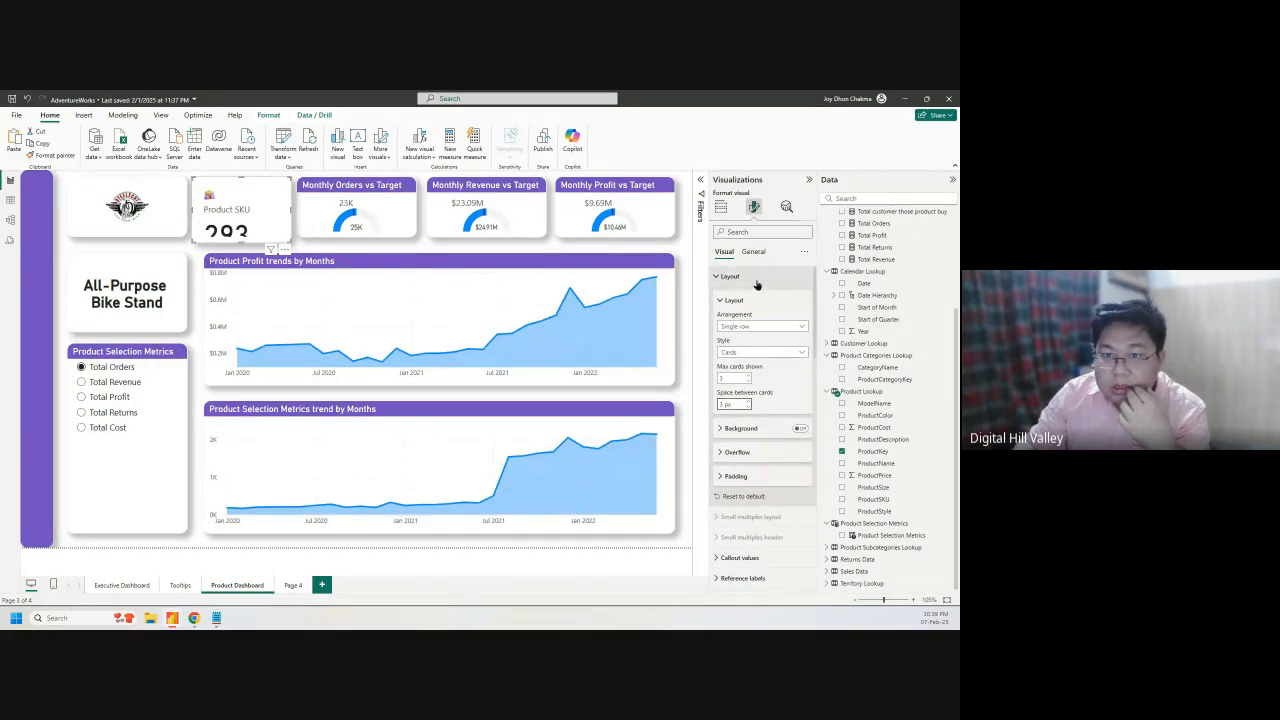
{"action": "scroll", "coordinate": [783, 421], "scroll_direction": "down", "scroll_amount": 2}
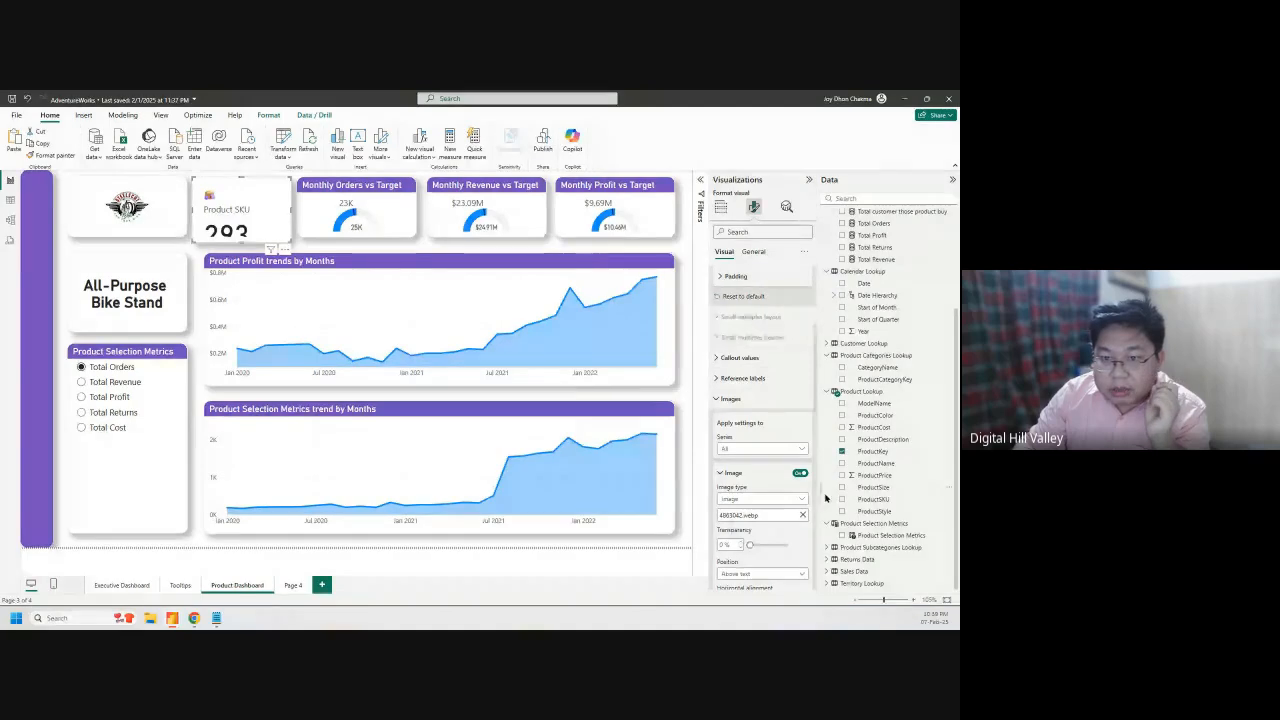
{"action": "left_click", "coordinate": [778, 449]}
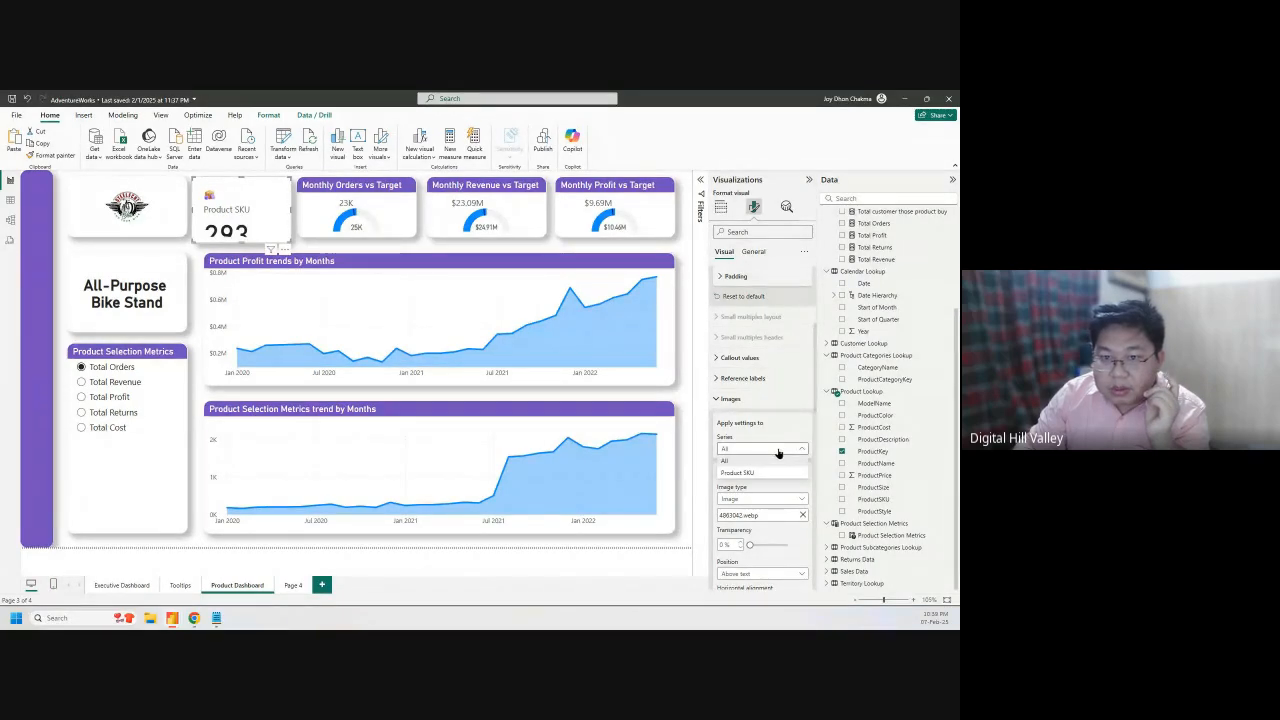
{"action": "left_click", "coordinate": [764, 474]}
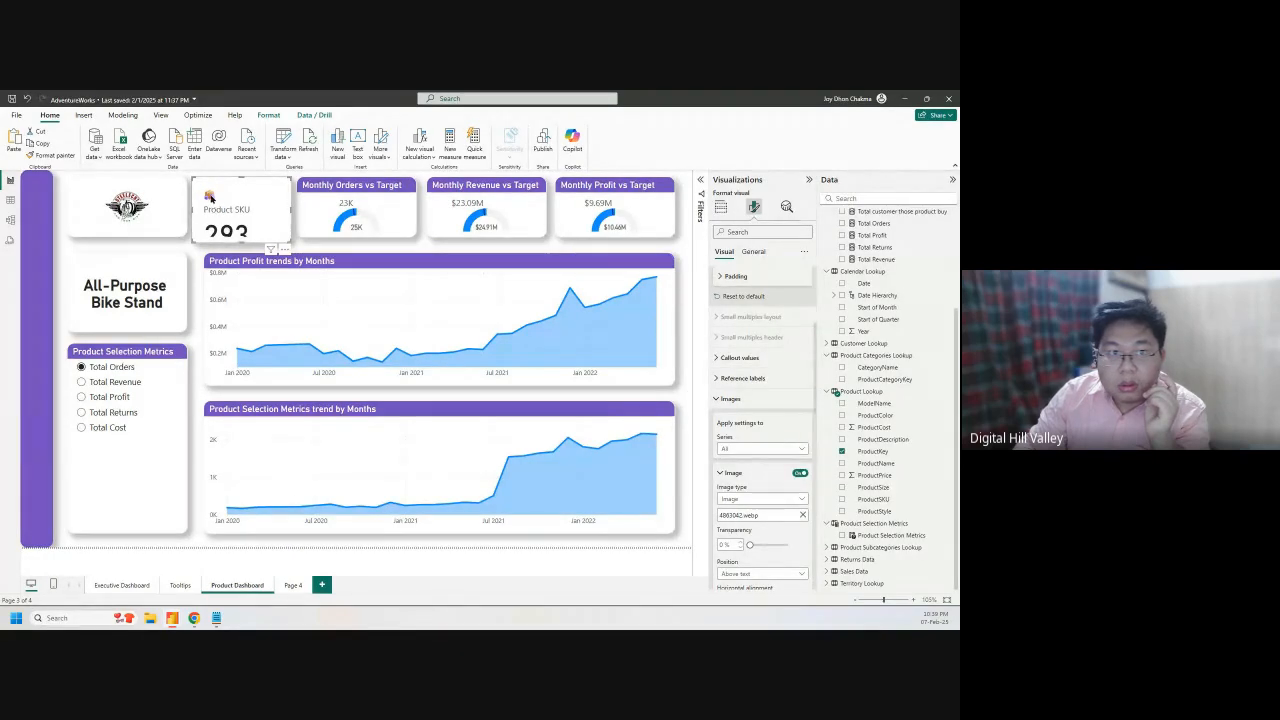
{"action": "scroll", "coordinate": [772, 415], "scroll_direction": "down", "scroll_amount": 3}
{"action": "scroll", "coordinate": [772, 415], "scroll_direction": "down", "scroll_amount": 5}
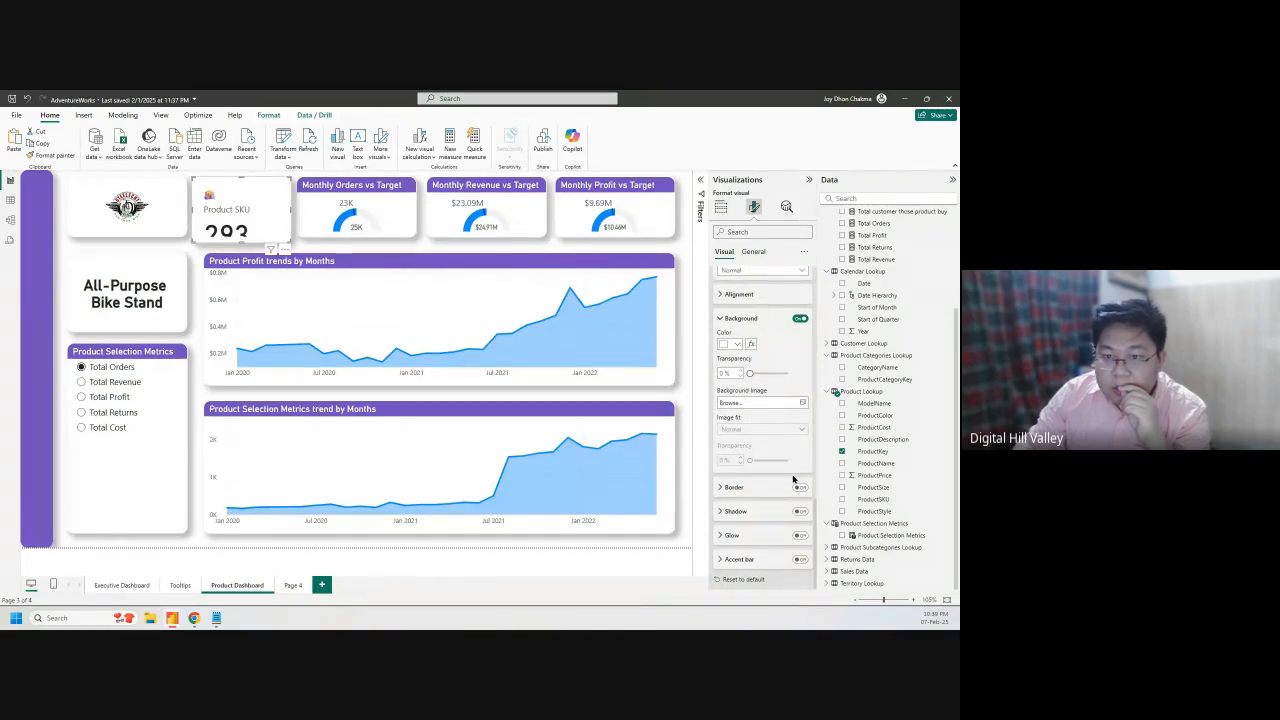
Try the Product SKU card with its header icons turned off, and turn them back on
{"action": "left_click", "coordinate": [755, 253]}
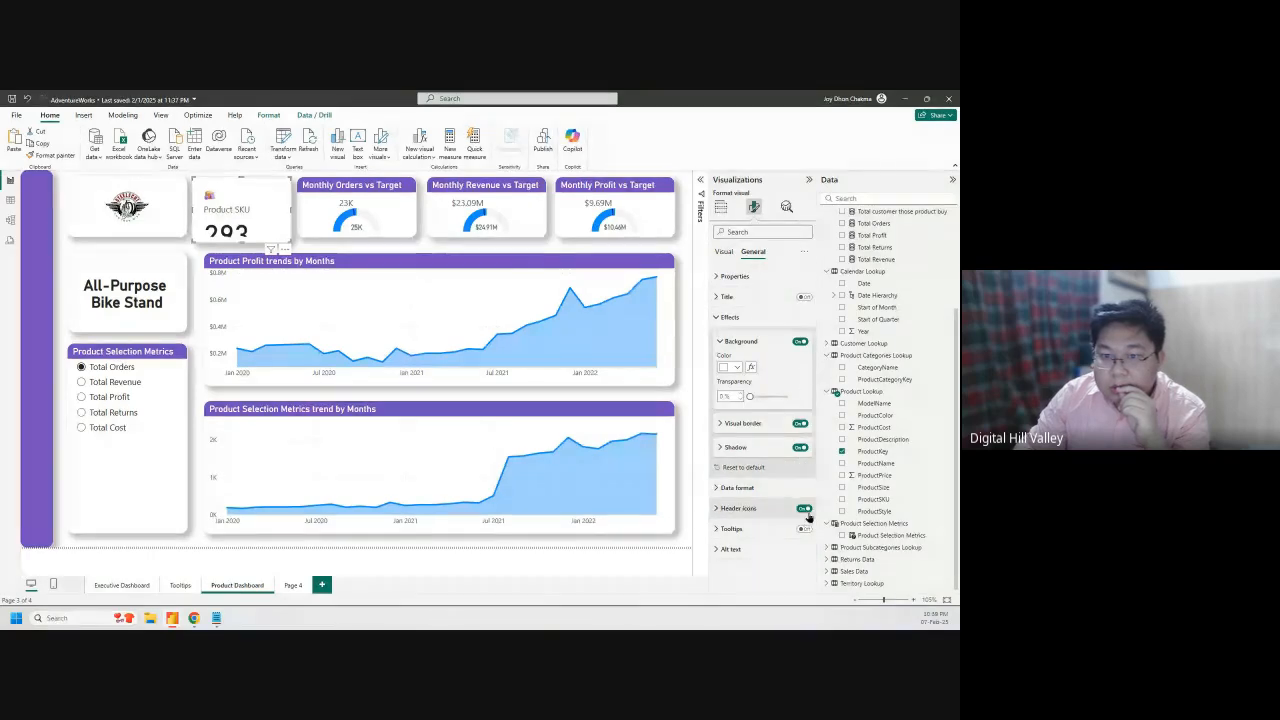
{"action": "left_click", "coordinate": [749, 509]}
{"action": "scroll", "coordinate": [752, 505], "scroll_direction": "down", "scroll_amount": 1}
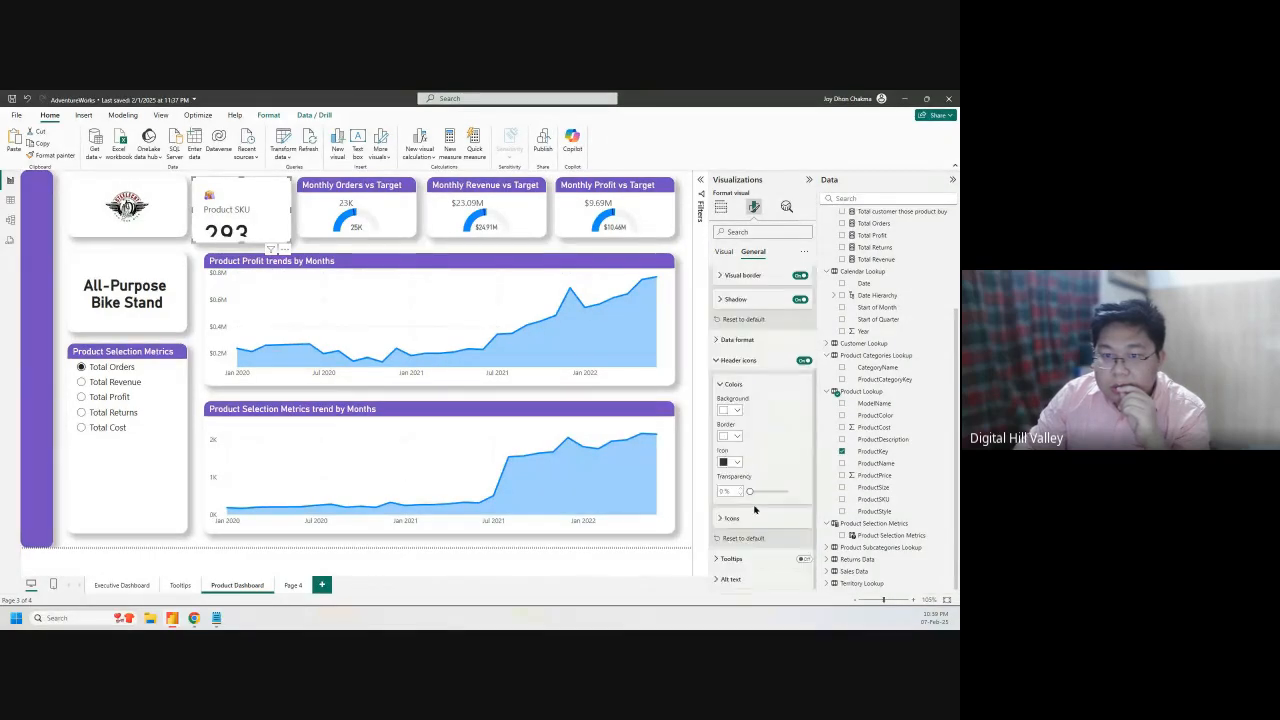
{"action": "scroll", "coordinate": [756, 502], "scroll_direction": "down", "scroll_amount": 1}
{"action": "scroll", "coordinate": [758, 504], "scroll_direction": "up", "scroll_amount": 1}
{"action": "left_click", "coordinate": [803, 510]}
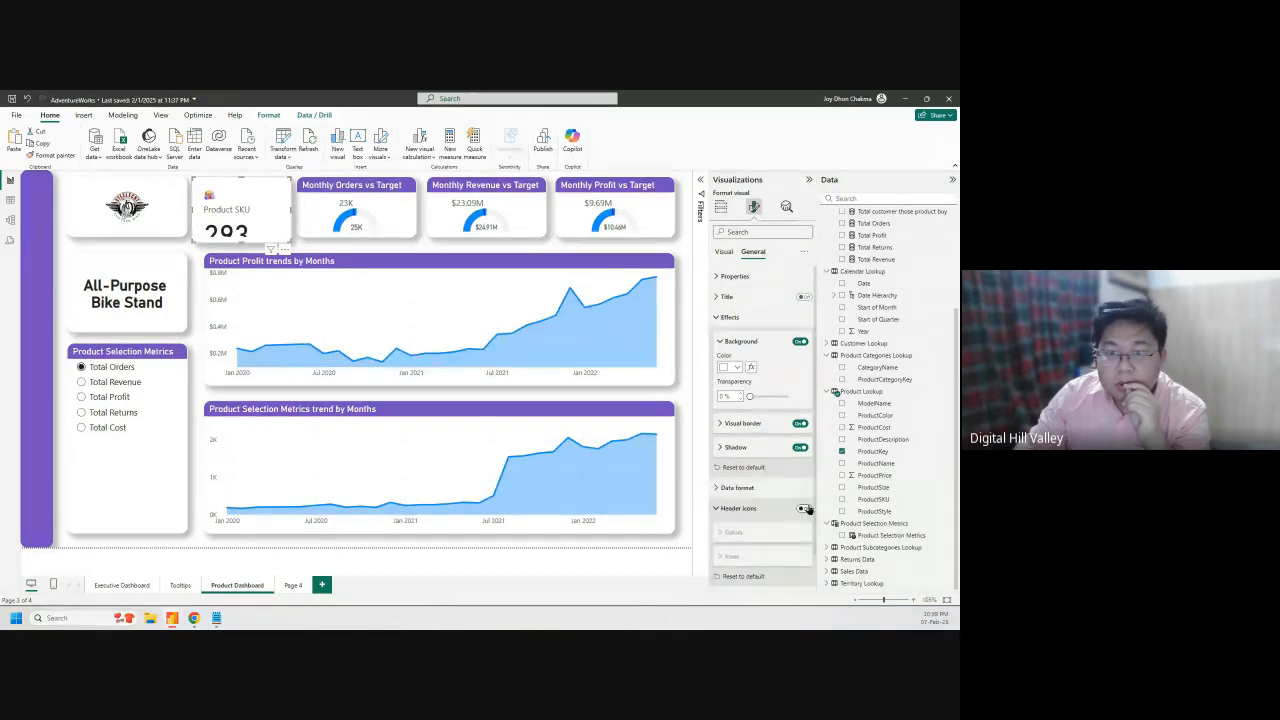
{"action": "left_click", "coordinate": [803, 509]}
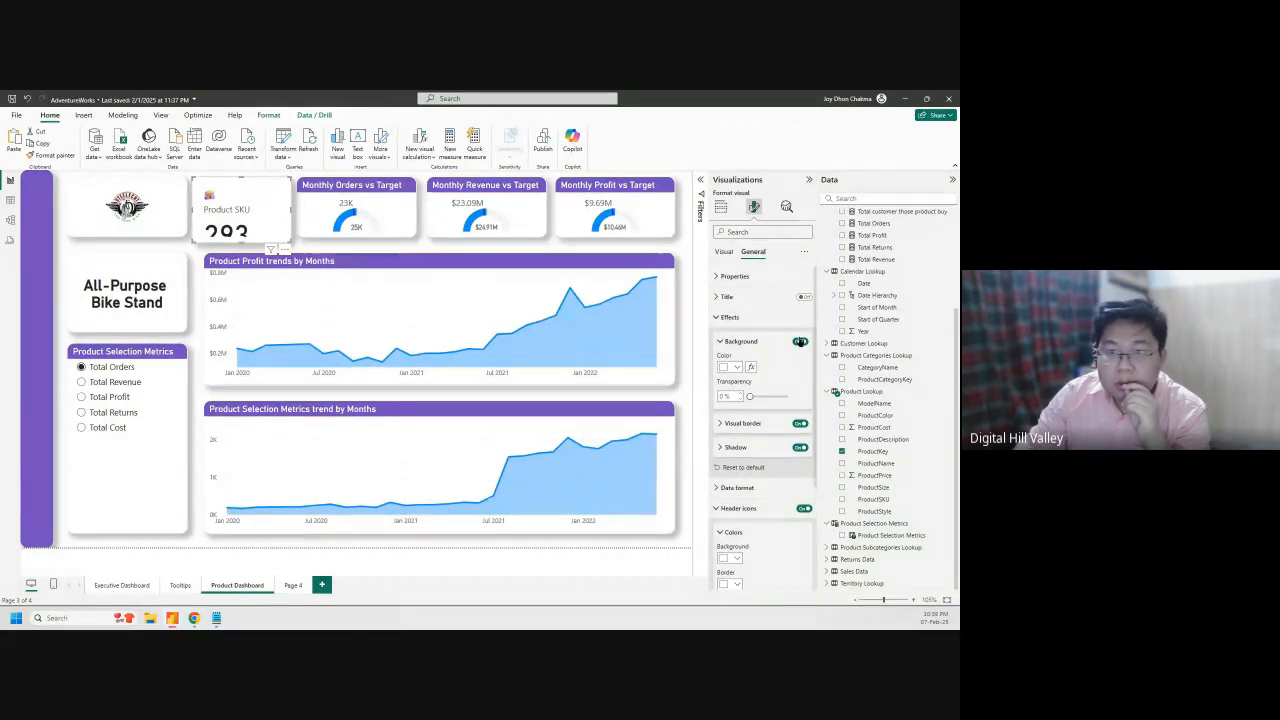
Examine the Product SKU card's title and reference label settings
{"action": "left_click", "coordinate": [731, 297]}
{"action": "left_click", "coordinate": [733, 299]}
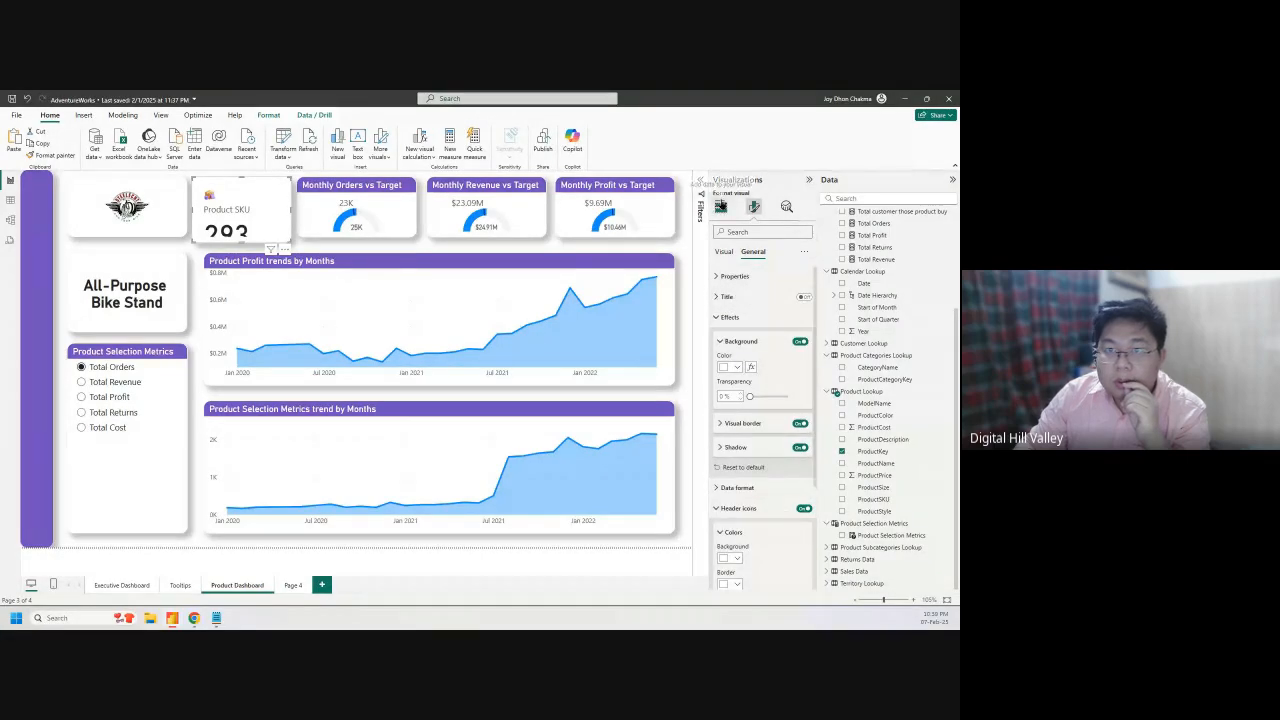
{"action": "left_click", "coordinate": [720, 206]}
{"action": "left_click", "coordinate": [753, 206]}
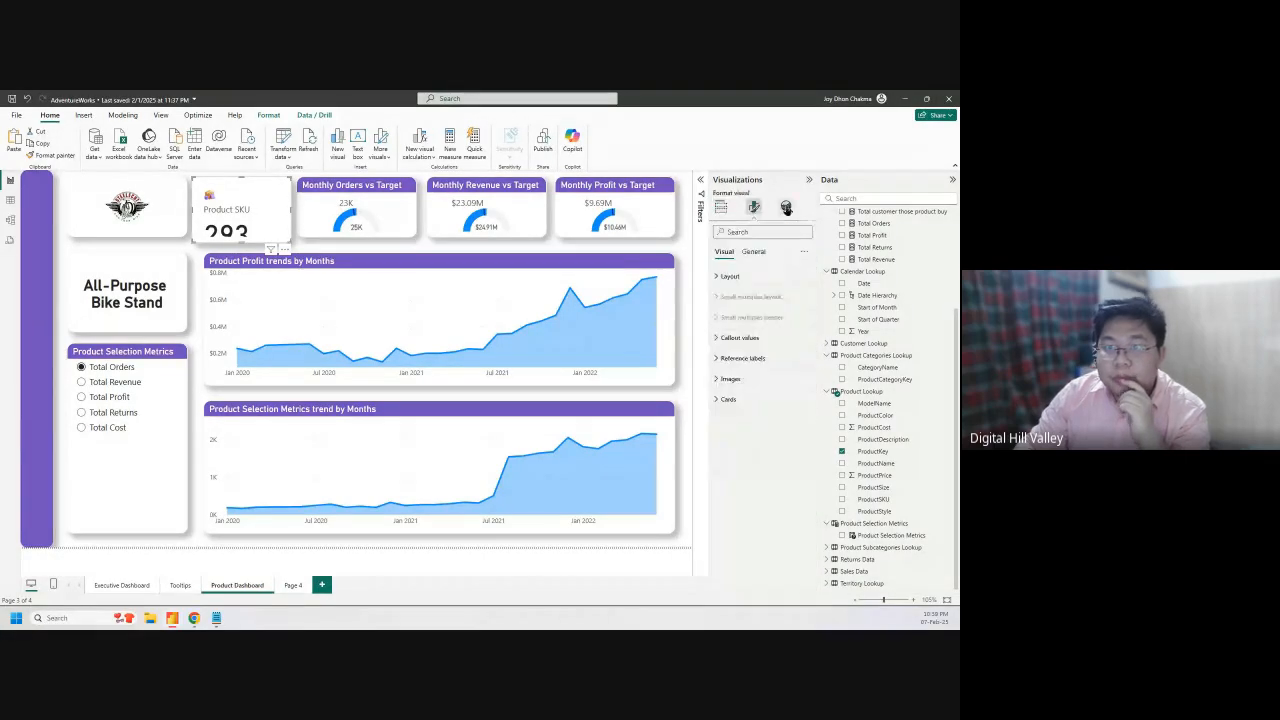
{"action": "left_click", "coordinate": [733, 359]}
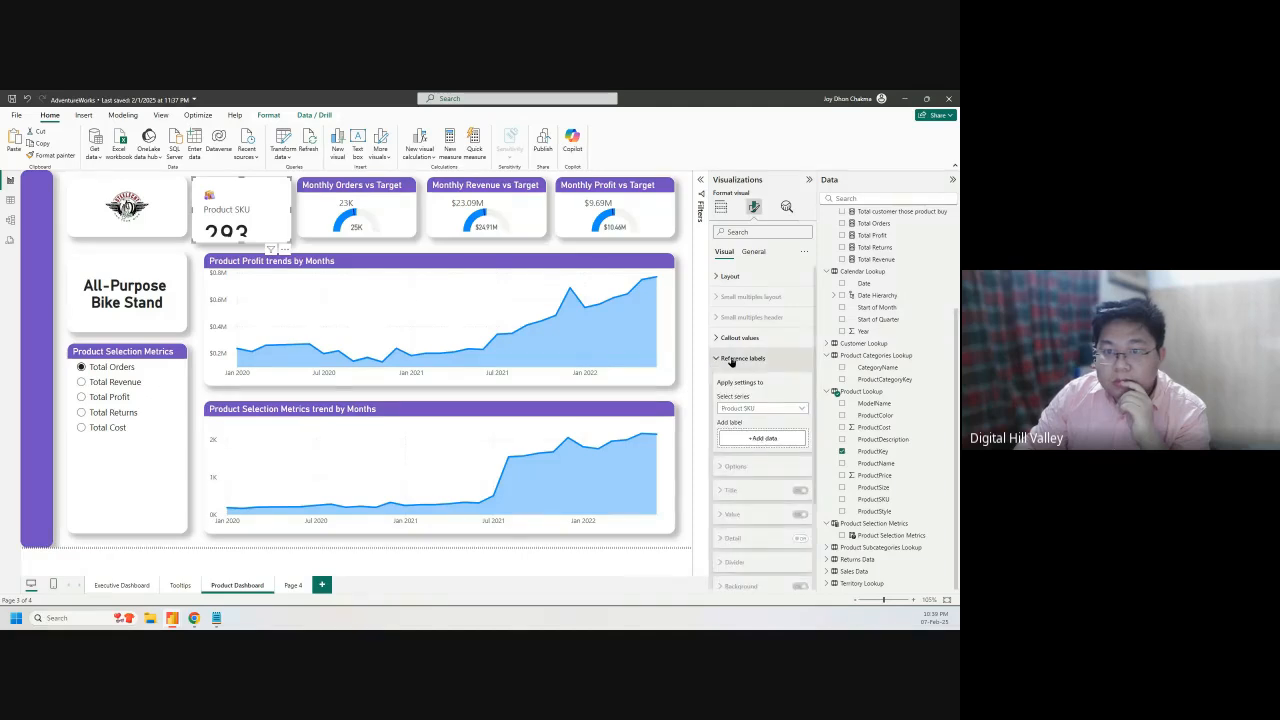
{"action": "left_click", "coordinate": [784, 409]}
{"action": "left_click", "coordinate": [784, 413]}
{"action": "scroll", "coordinate": [778, 461], "scroll_direction": "down", "scroll_amount": 1}
{"action": "scroll", "coordinate": [778, 461], "scroll_direction": "down", "scroll_amount": 1}
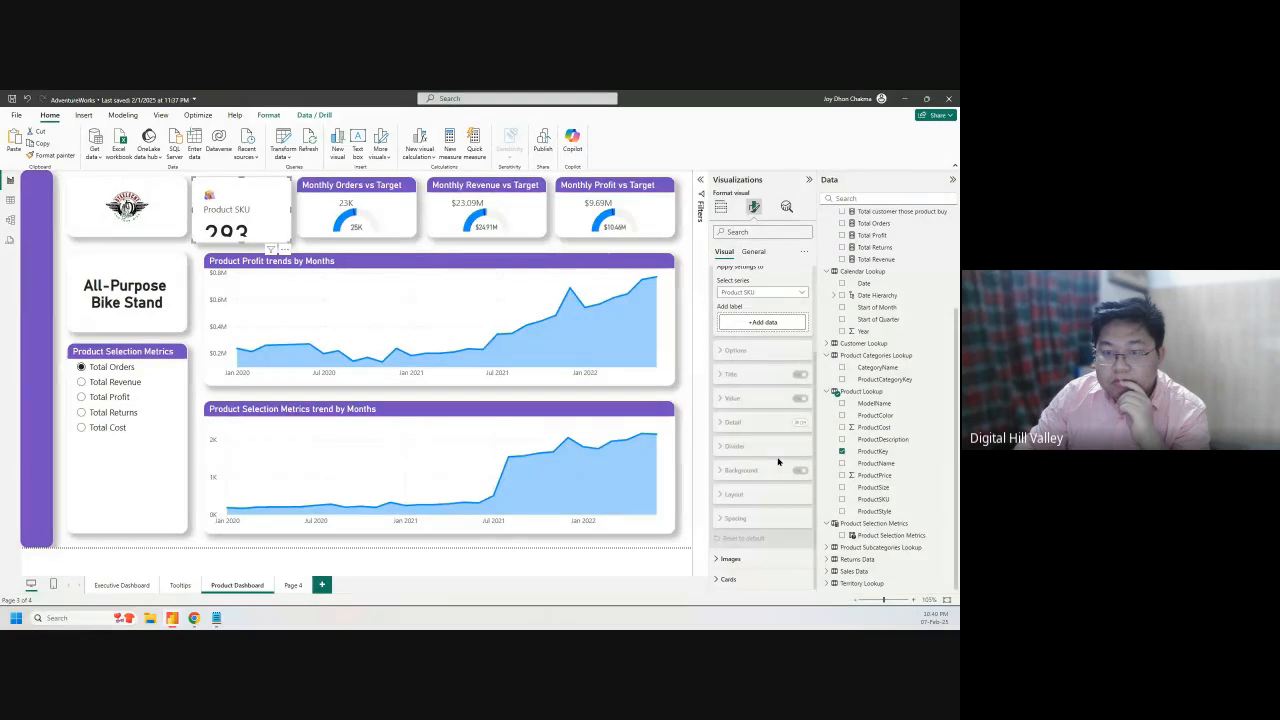
Turn off the label in the Product SKU card's callout values so only the image and number are displayed
{"action": "scroll", "coordinate": [780, 450], "scroll_direction": "up", "scroll_amount": 6}
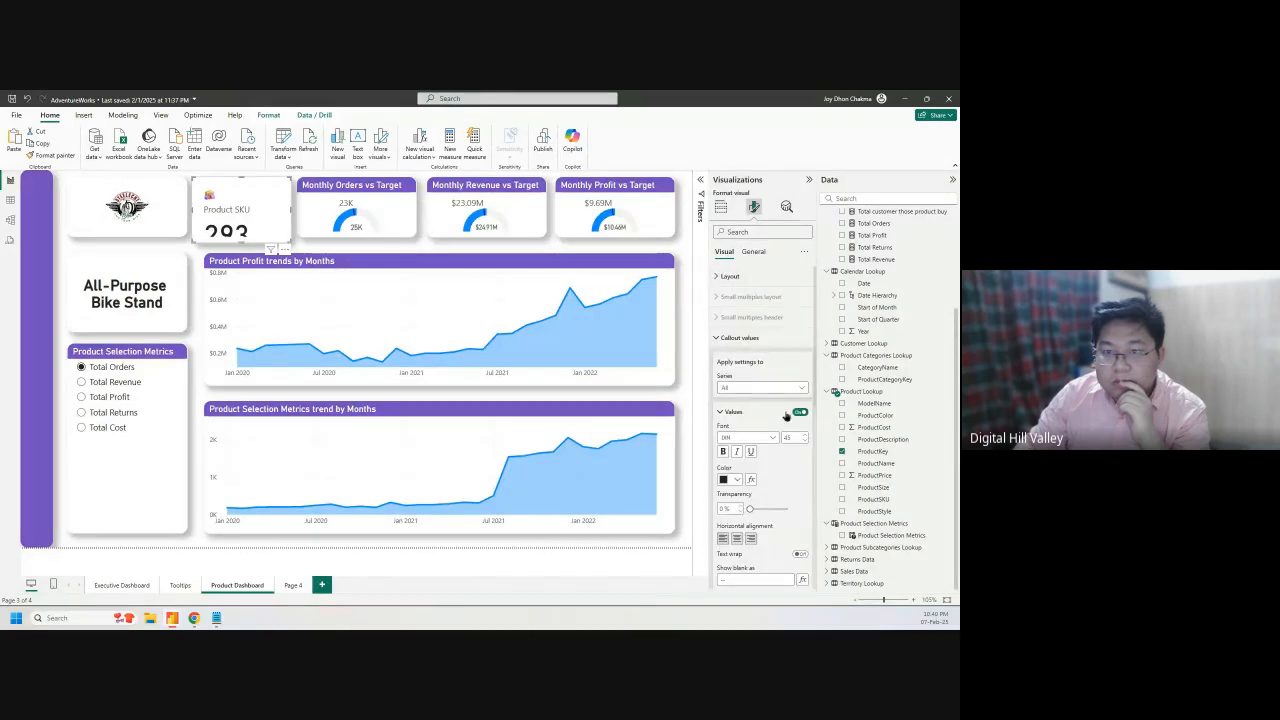
{"action": "scroll", "coordinate": [784, 468], "scroll_direction": "down", "scroll_amount": 5}
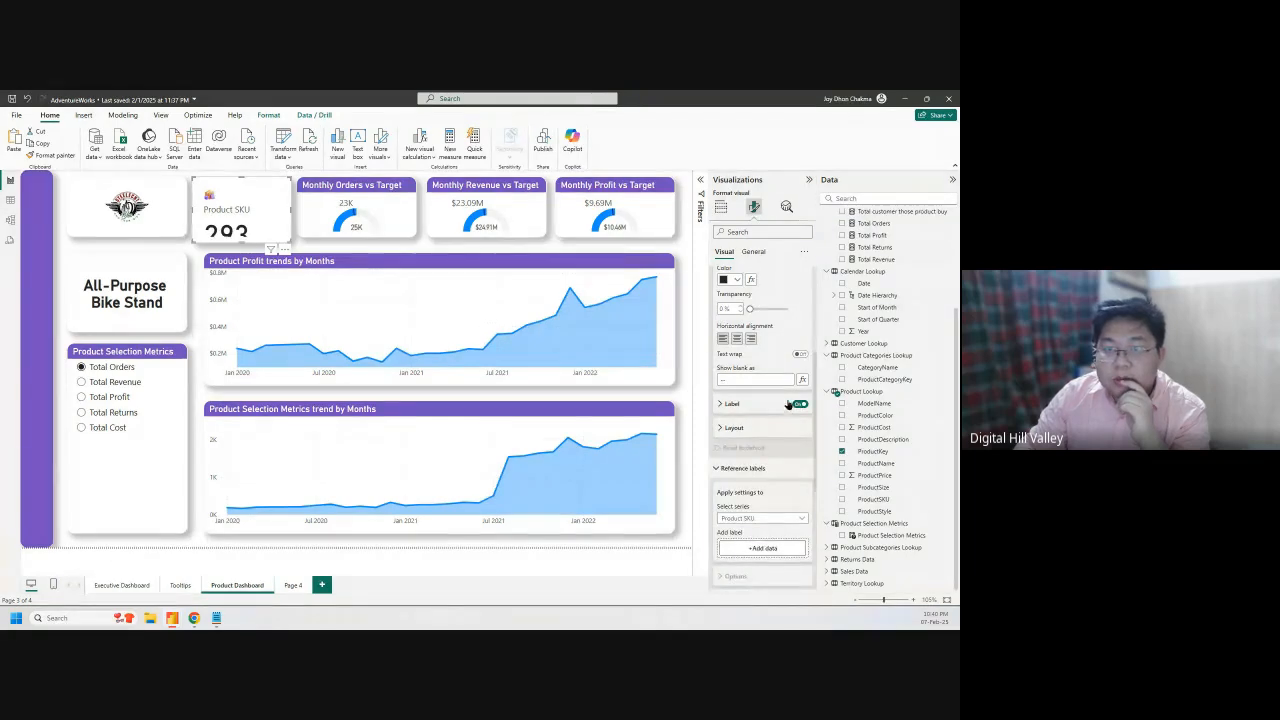
{"action": "scroll", "coordinate": [788, 404], "scroll_direction": "up", "scroll_amount": 3}
{"action": "scroll", "coordinate": [786, 401], "scroll_direction": "up", "scroll_amount": 3}
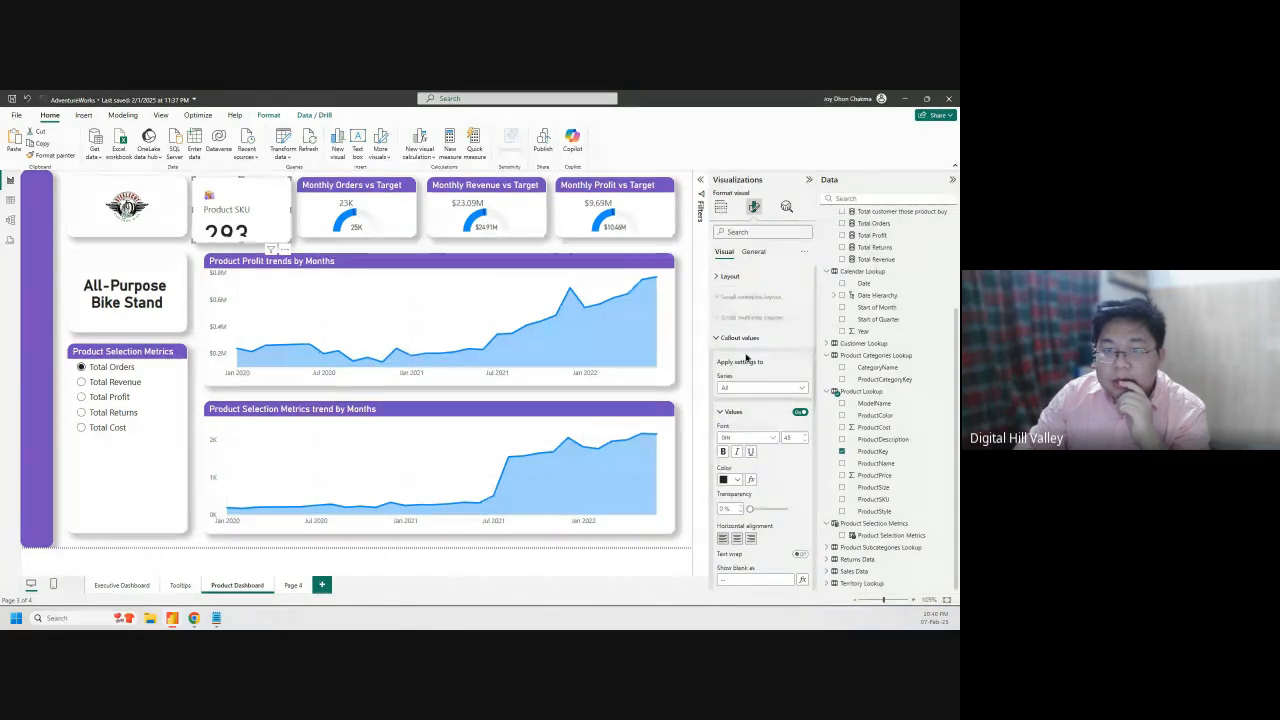
{"action": "scroll", "coordinate": [768, 408], "scroll_direction": "down", "scroll_amount": 6}
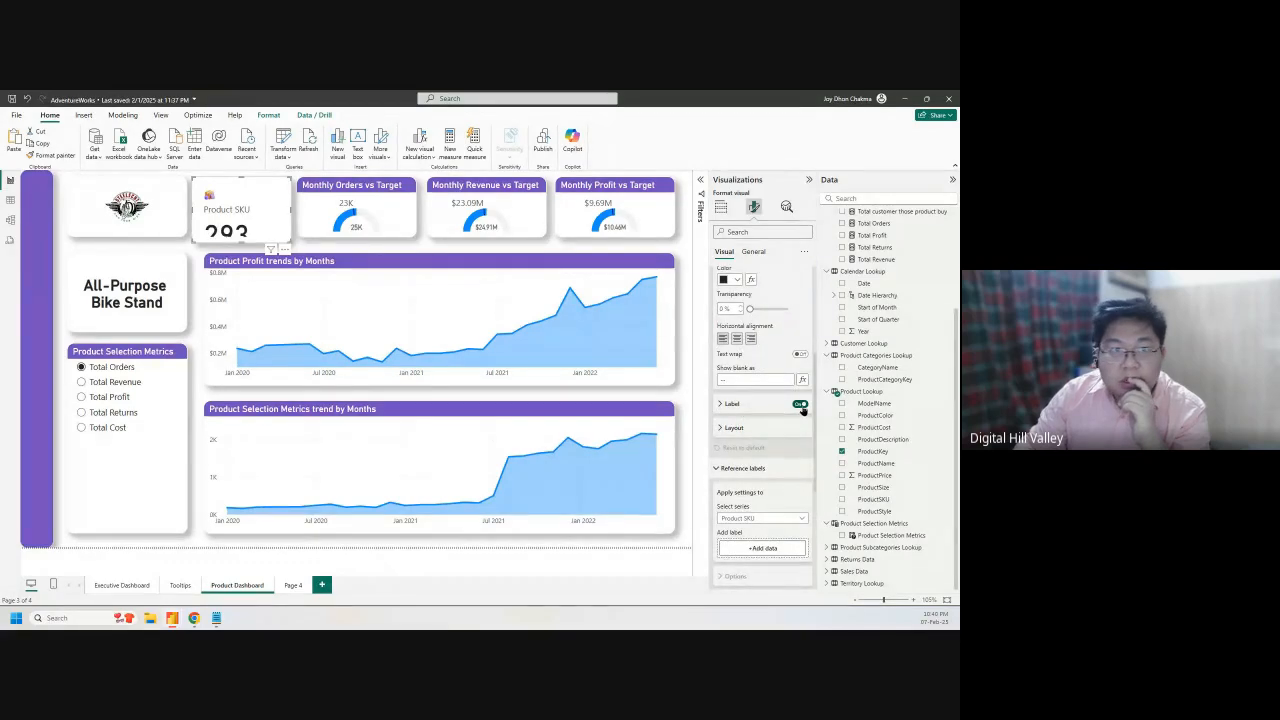
{"action": "left_click", "coordinate": [801, 407]}
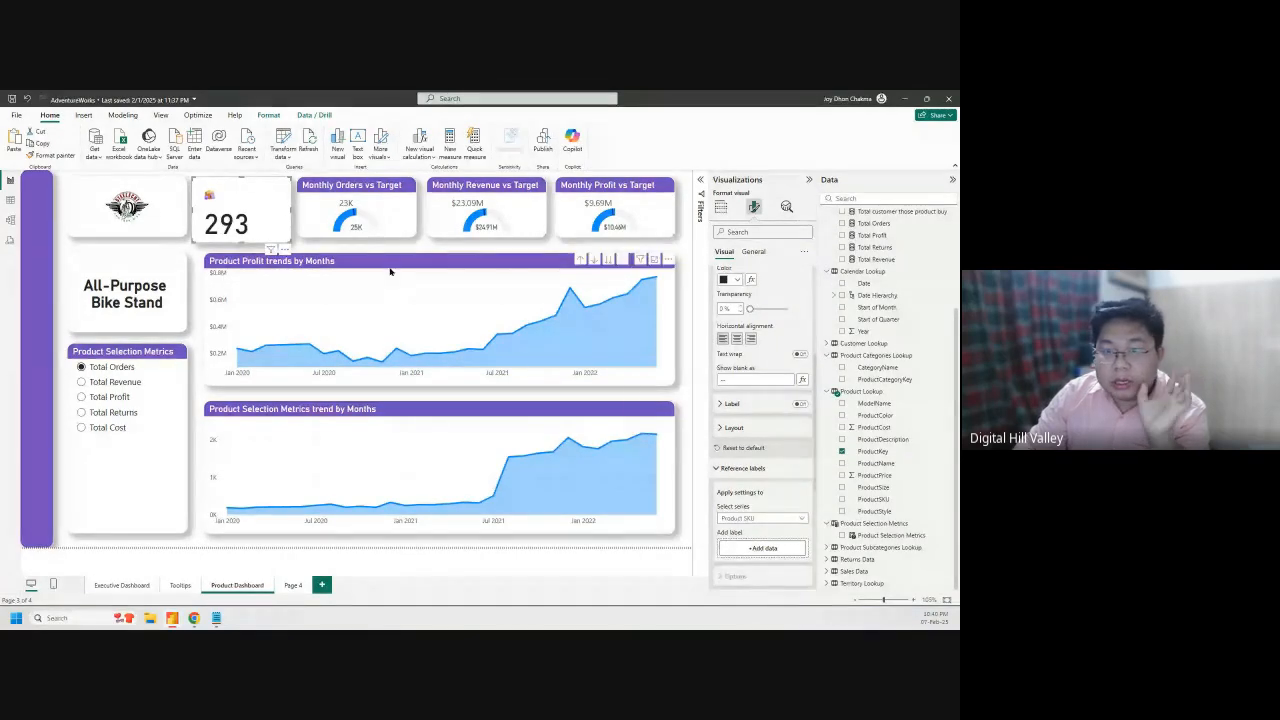
Examine the Product SKU card's image settings and its Cards shape, padding size and vertical alignment options
{"action": "scroll", "coordinate": [780, 445], "scroll_direction": "down", "scroll_amount": 4}
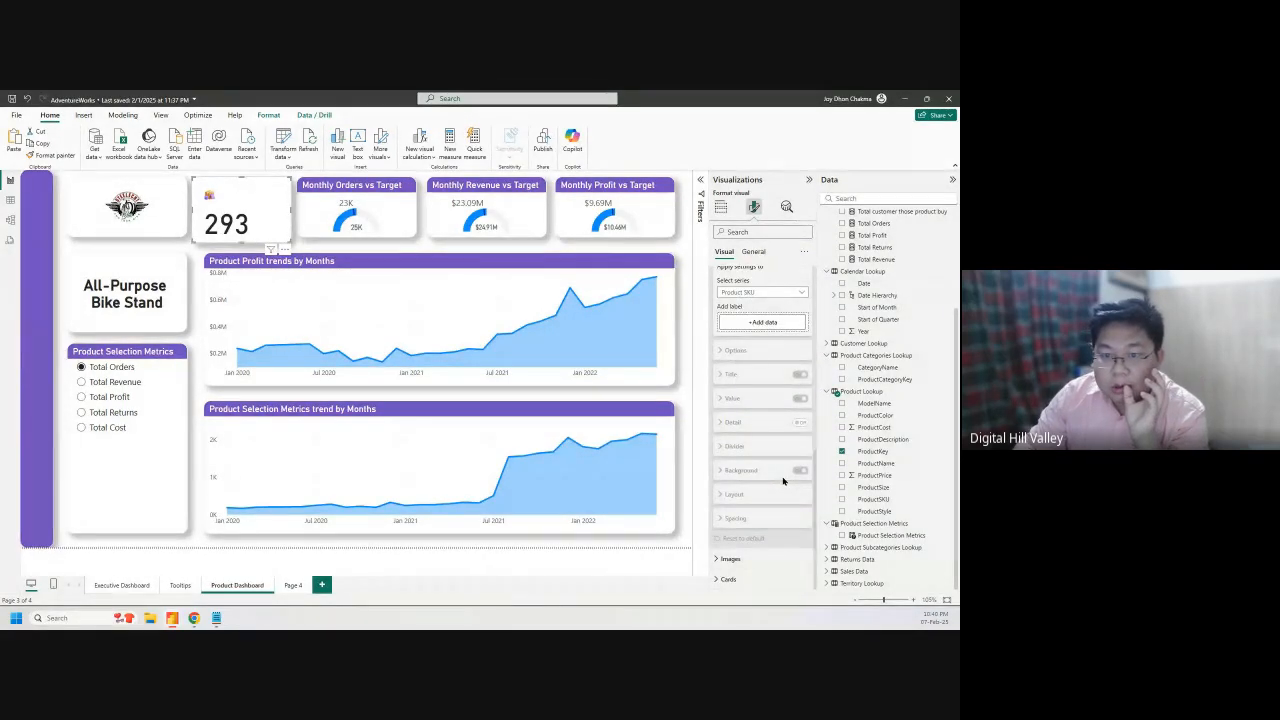
{"action": "left_click", "coordinate": [731, 558]}
{"action": "scroll", "coordinate": [767, 531], "scroll_direction": "down", "scroll_amount": 4}
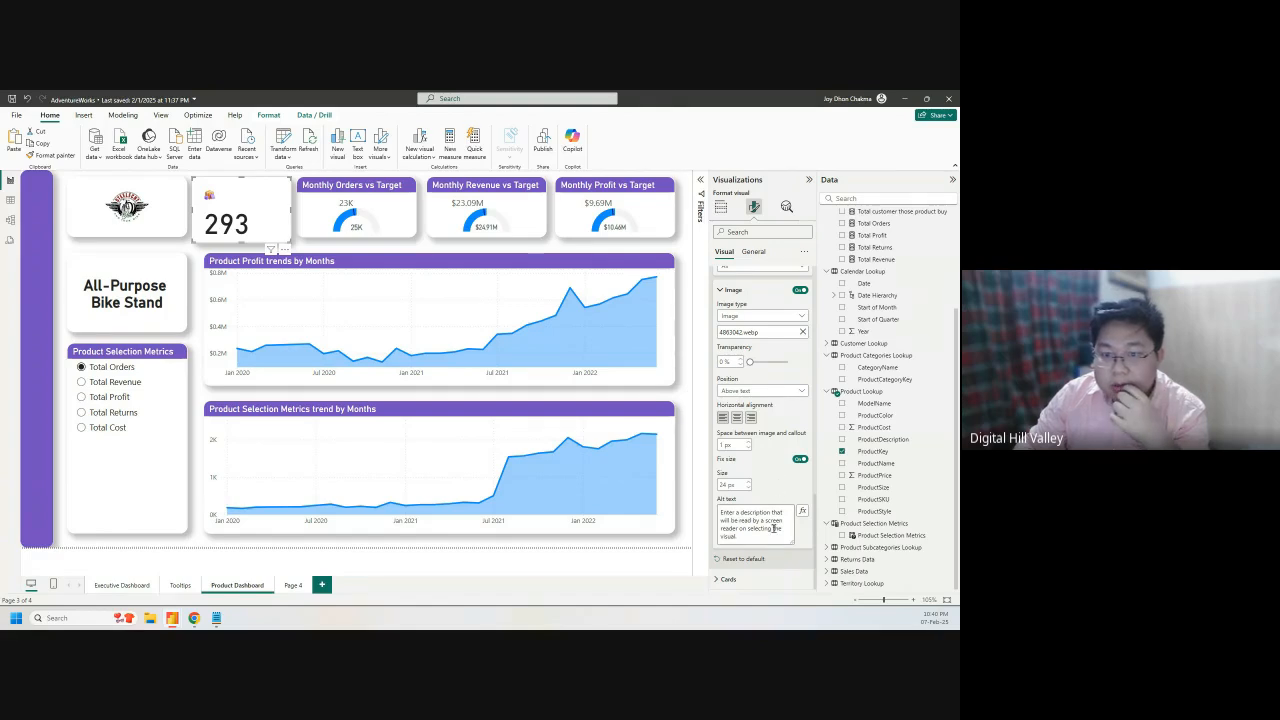
{"action": "left_click", "coordinate": [765, 579]}
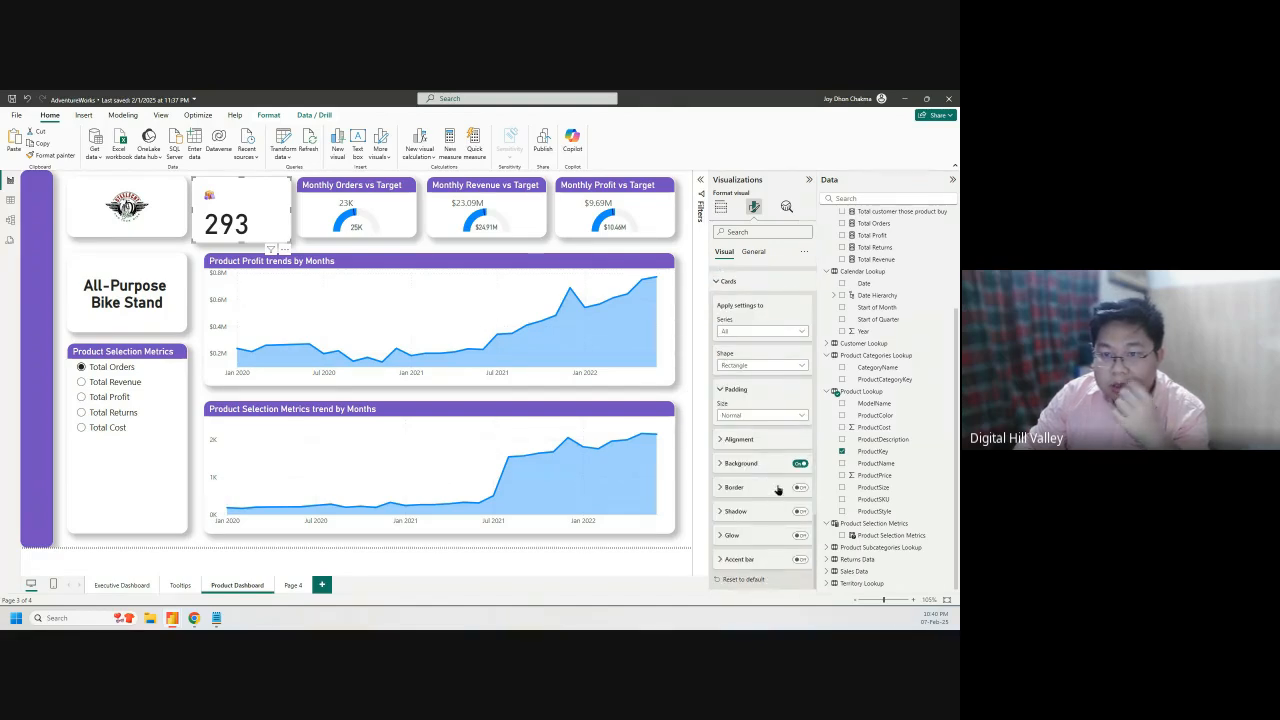
{"action": "left_click", "coordinate": [784, 415]}
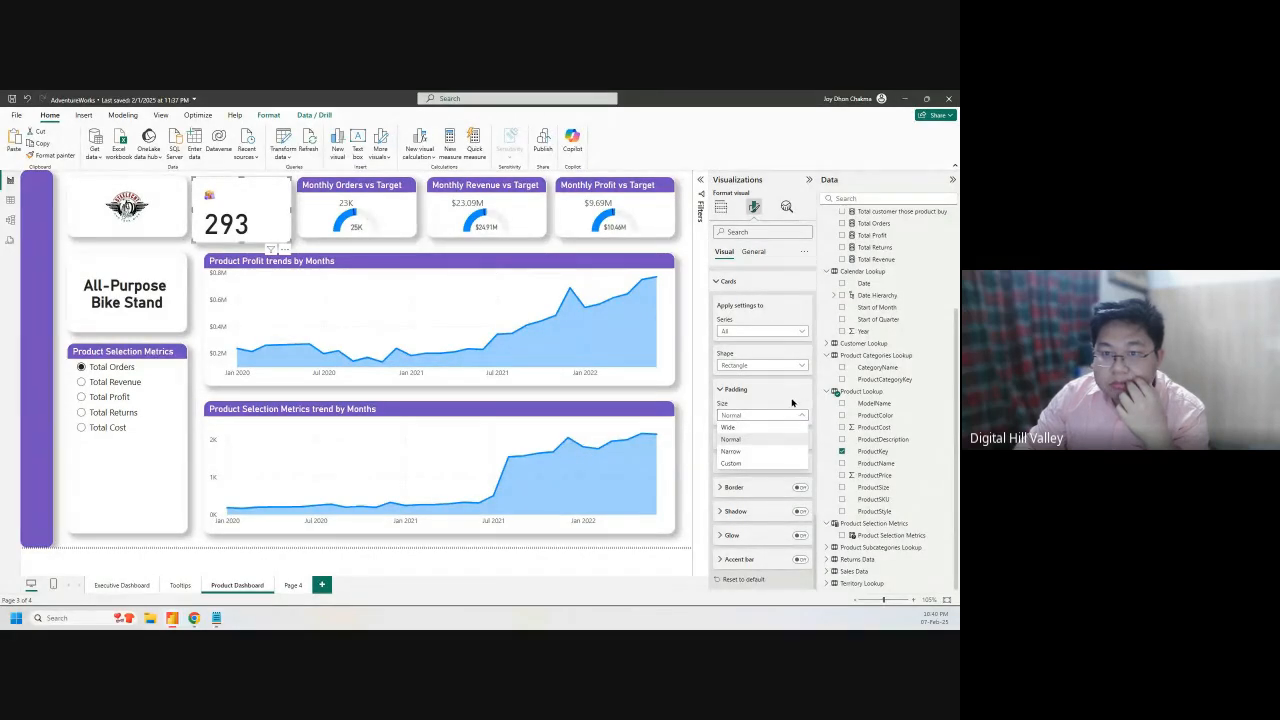
{"action": "left_click", "coordinate": [792, 408]}
{"action": "left_click", "coordinate": [757, 439]}
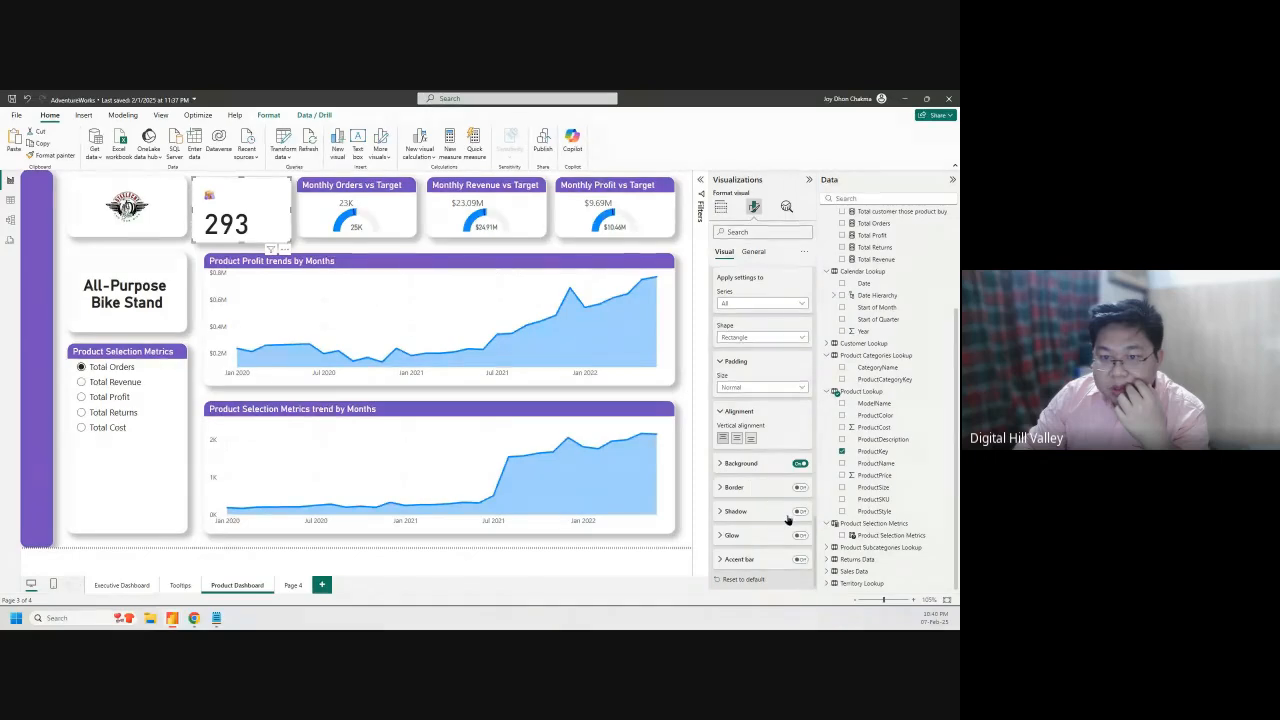
Try the Product SKU card with an accent bar, and turn the bar back off
{"action": "left_click", "coordinate": [755, 558]}
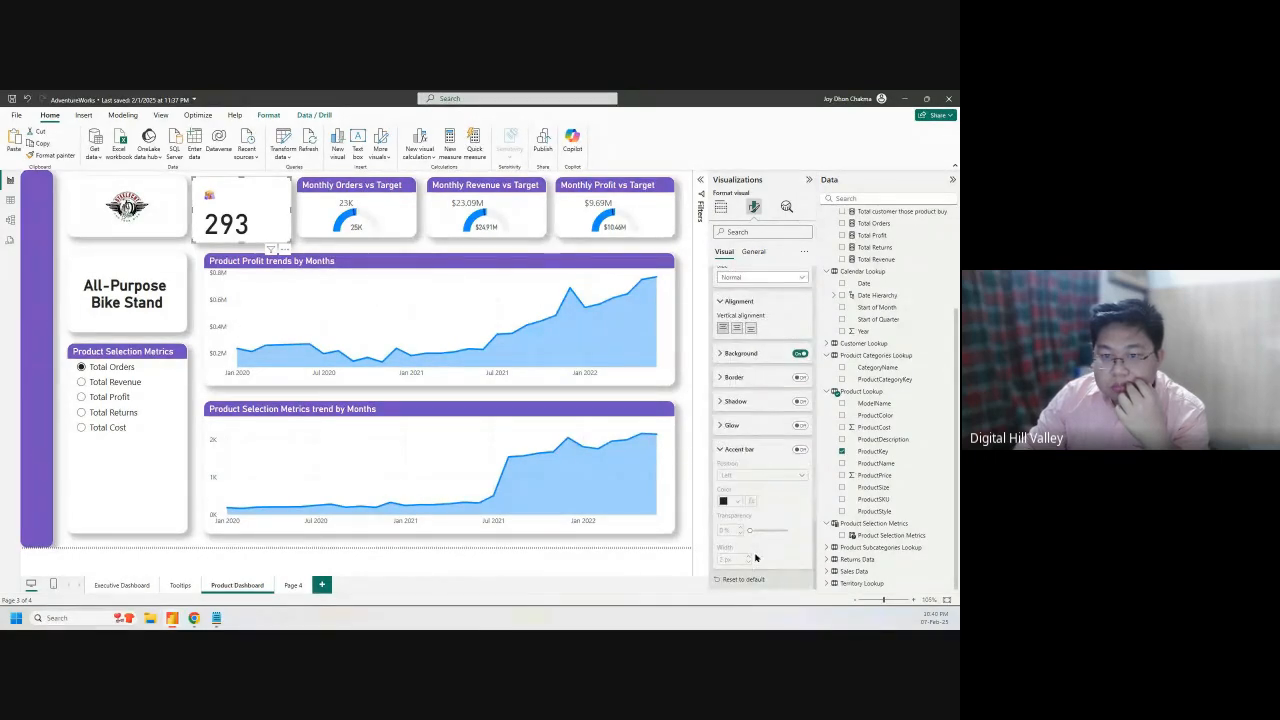
{"action": "left_click", "coordinate": [800, 450]}
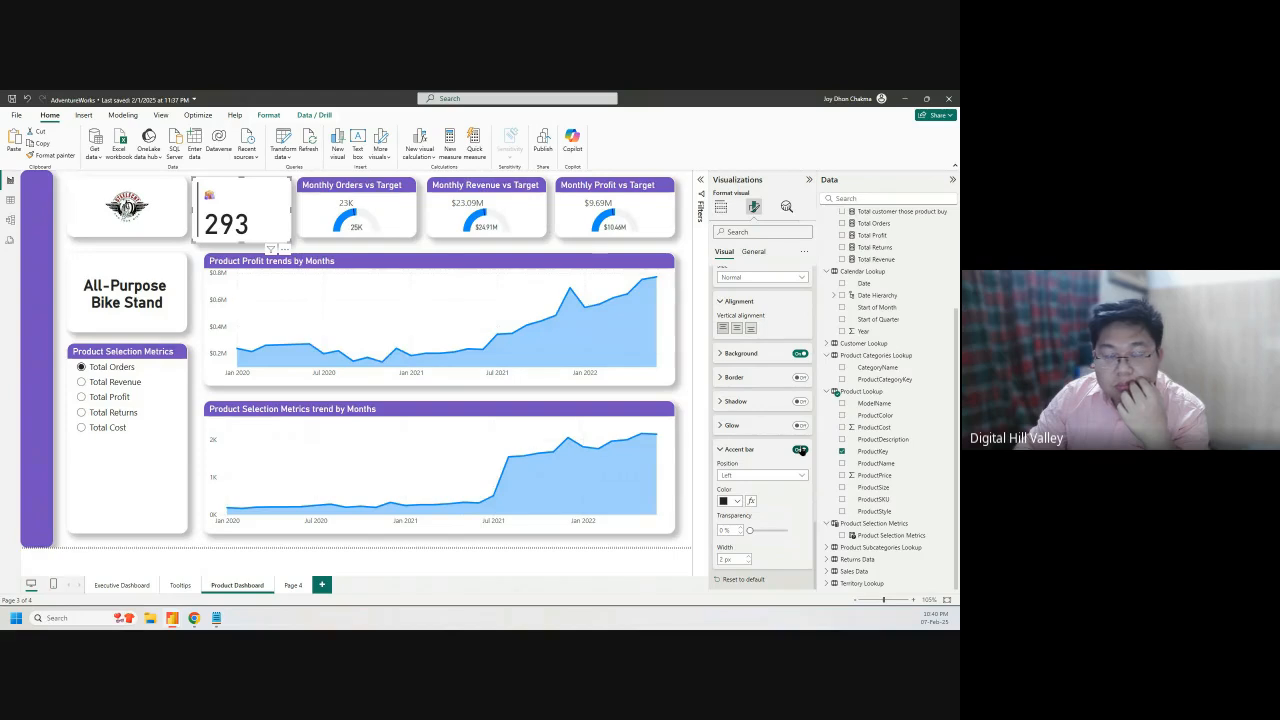
{"action": "left_click", "coordinate": [800, 450]}
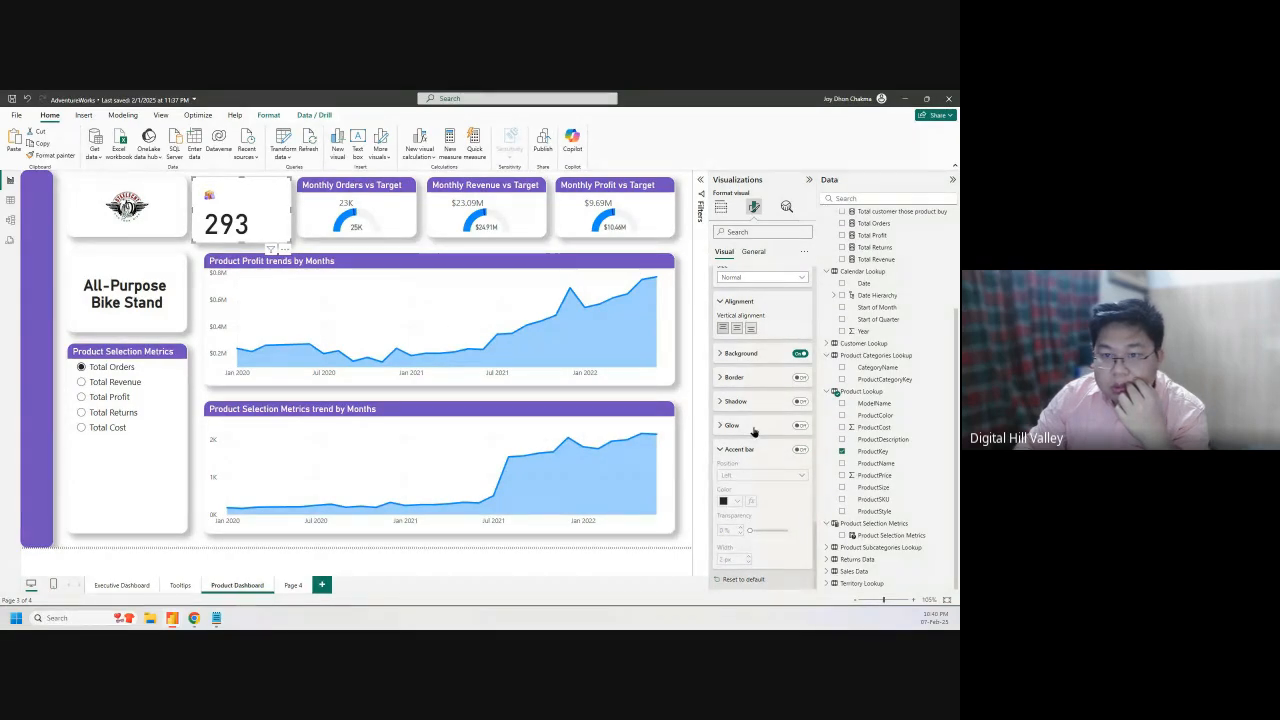
Examine the Product SKU card's glow and shadow options and review the rest of its visual settings
{"action": "left_click", "coordinate": [754, 427]}
{"action": "left_click", "coordinate": [752, 403]}
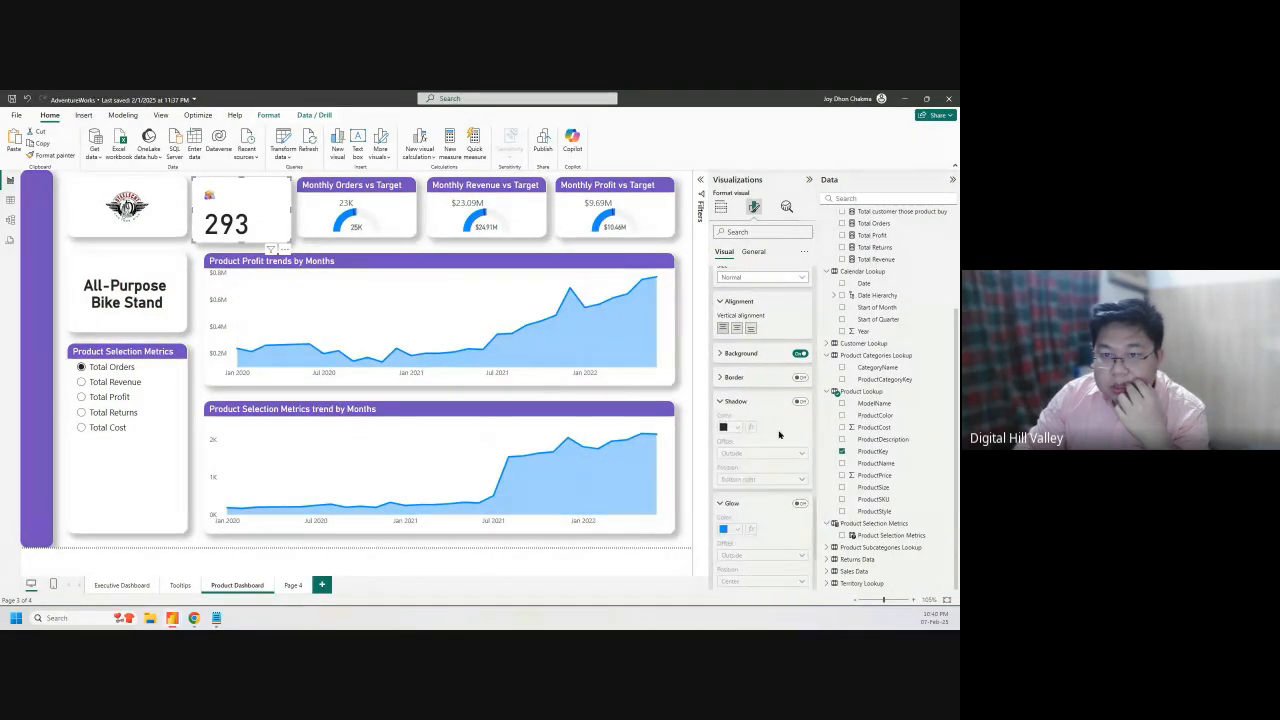
{"action": "scroll", "coordinate": [770, 428], "scroll_direction": "down", "scroll_amount": 8}
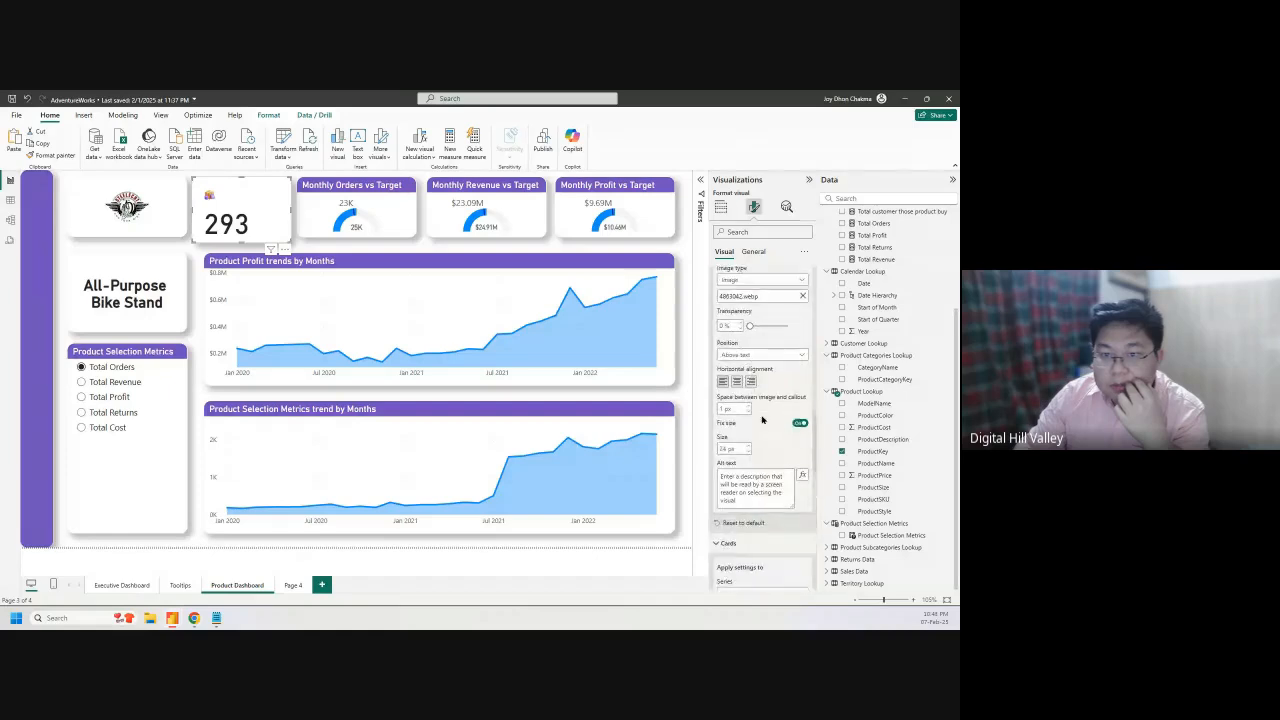
{"action": "scroll", "coordinate": [762, 420], "scroll_direction": "down", "scroll_amount": 5}
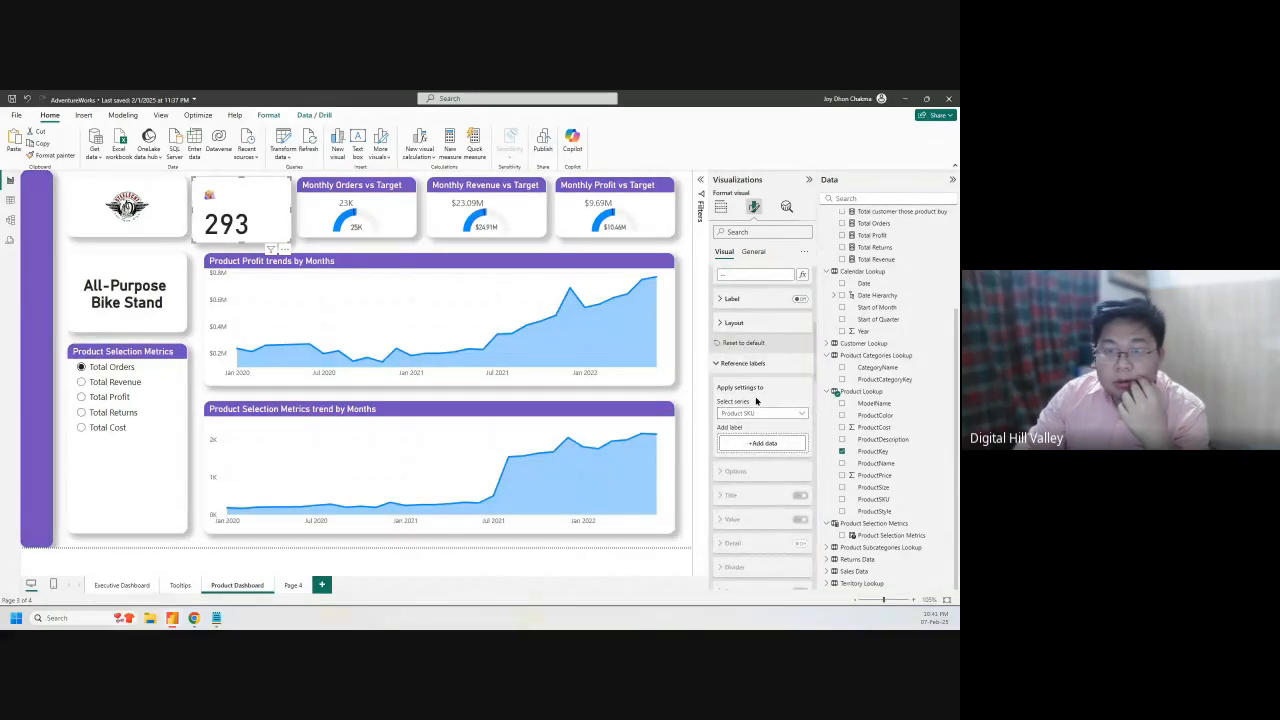
{"action": "scroll", "coordinate": [758, 402], "scroll_direction": "down", "scroll_amount": 5}
{"action": "scroll", "coordinate": [764, 406], "scroll_direction": "up", "scroll_amount": 8}
{"action": "scroll", "coordinate": [767, 410], "scroll_direction": "up", "scroll_amount": 5}
{"action": "scroll", "coordinate": [767, 410], "scroll_direction": "down", "scroll_amount": 10}
{"action": "scroll", "coordinate": [767, 410], "scroll_direction": "up", "scroll_amount": 8}
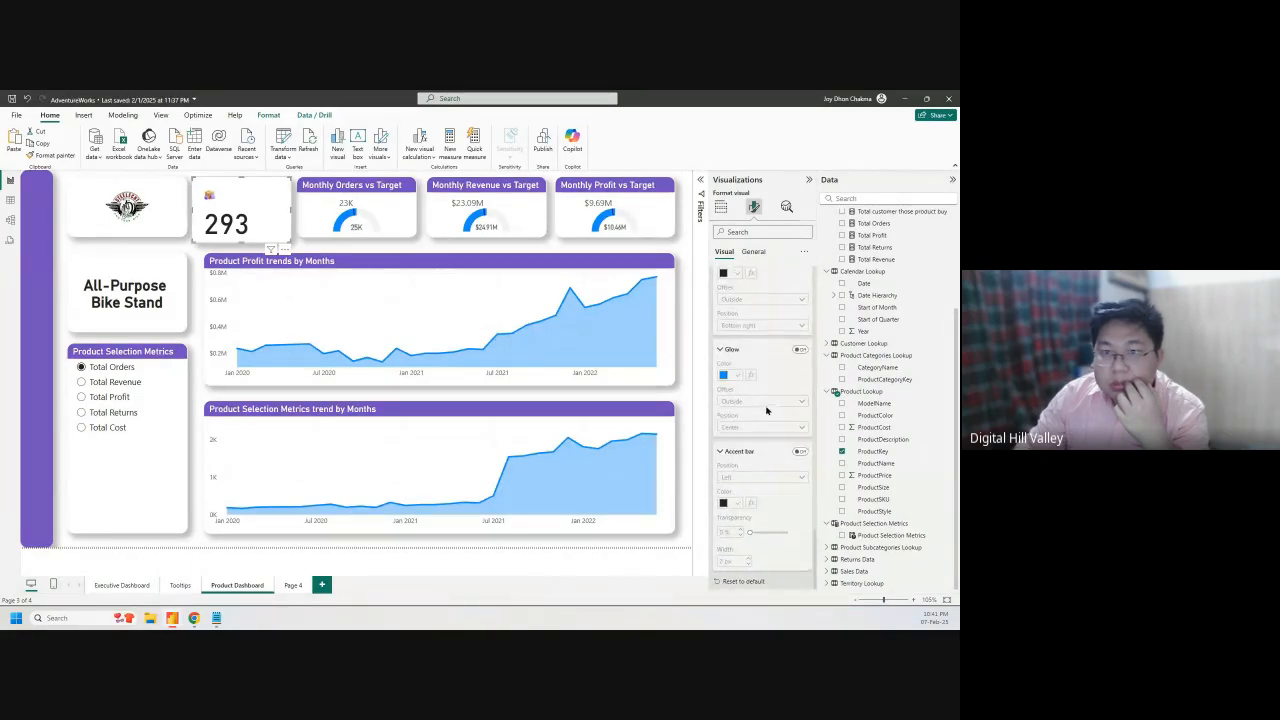
{"action": "scroll", "coordinate": [767, 410], "scroll_direction": "up", "scroll_amount": 3}
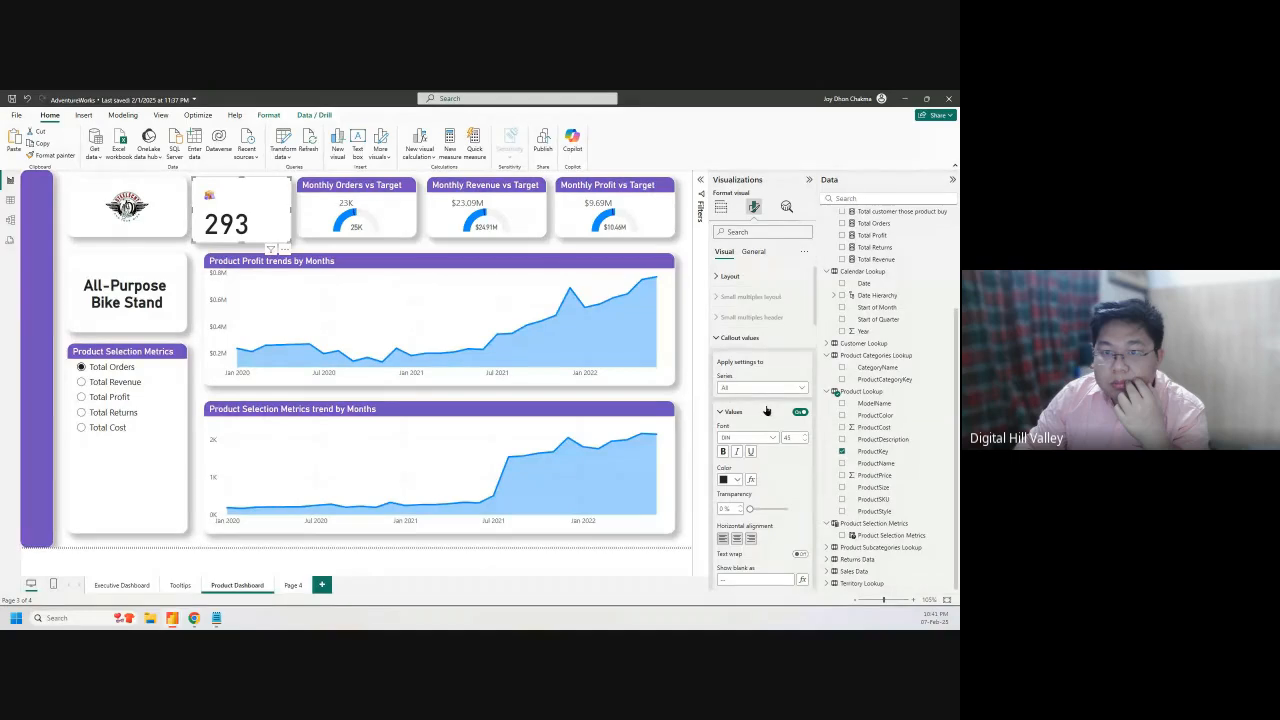
Try the Grid arrangement in the Product SKU card's layout, and return it to Single row
{"action": "left_click", "coordinate": [738, 338]}
{"action": "left_click", "coordinate": [725, 278]}
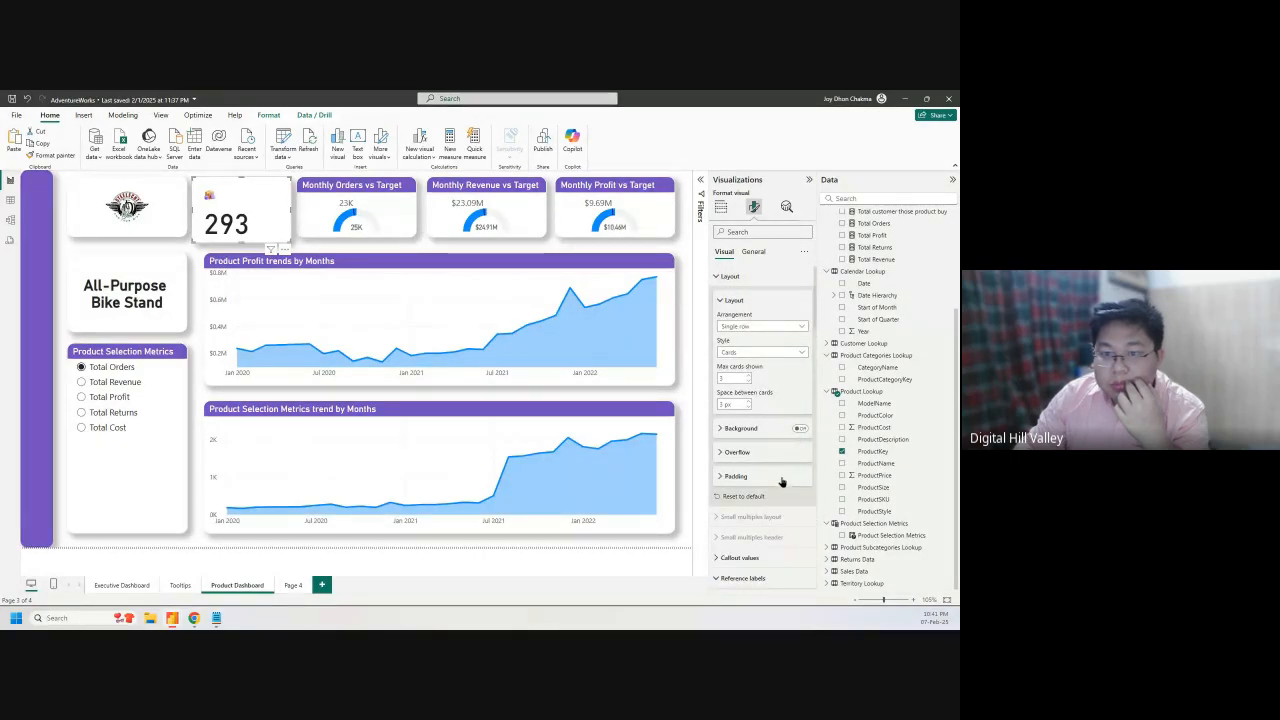
{"action": "scroll", "coordinate": [782, 482], "scroll_direction": "down", "scroll_amount": 3}
{"action": "scroll", "coordinate": [782, 482], "scroll_direction": "up", "scroll_amount": 3}
{"action": "left_click", "coordinate": [775, 327]}
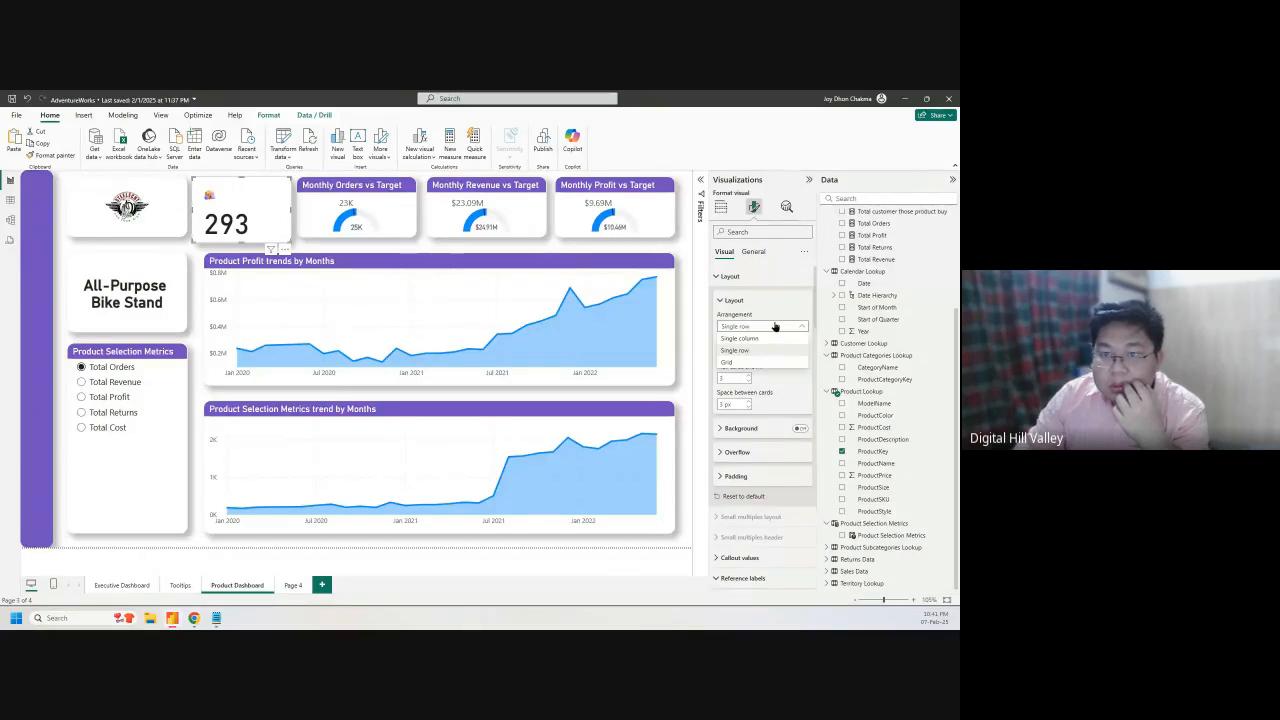
{"action": "left_click", "coordinate": [755, 362]}
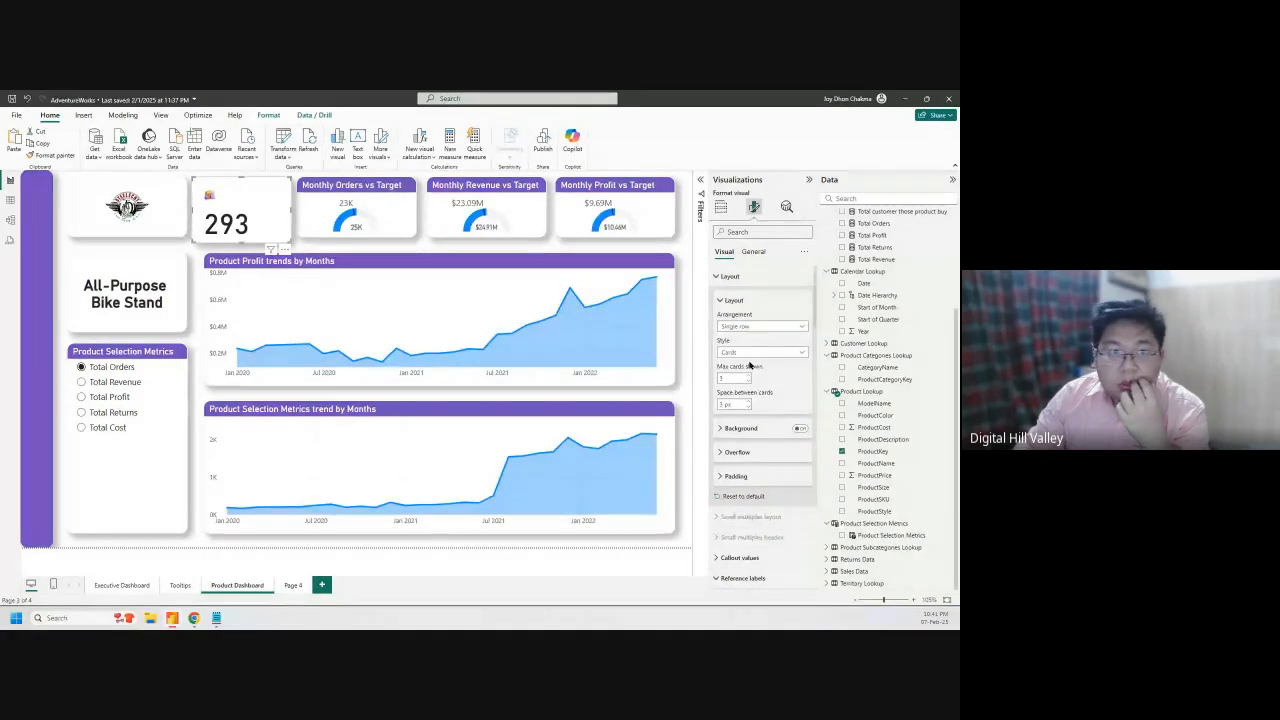
{"action": "left_click", "coordinate": [758, 328]}
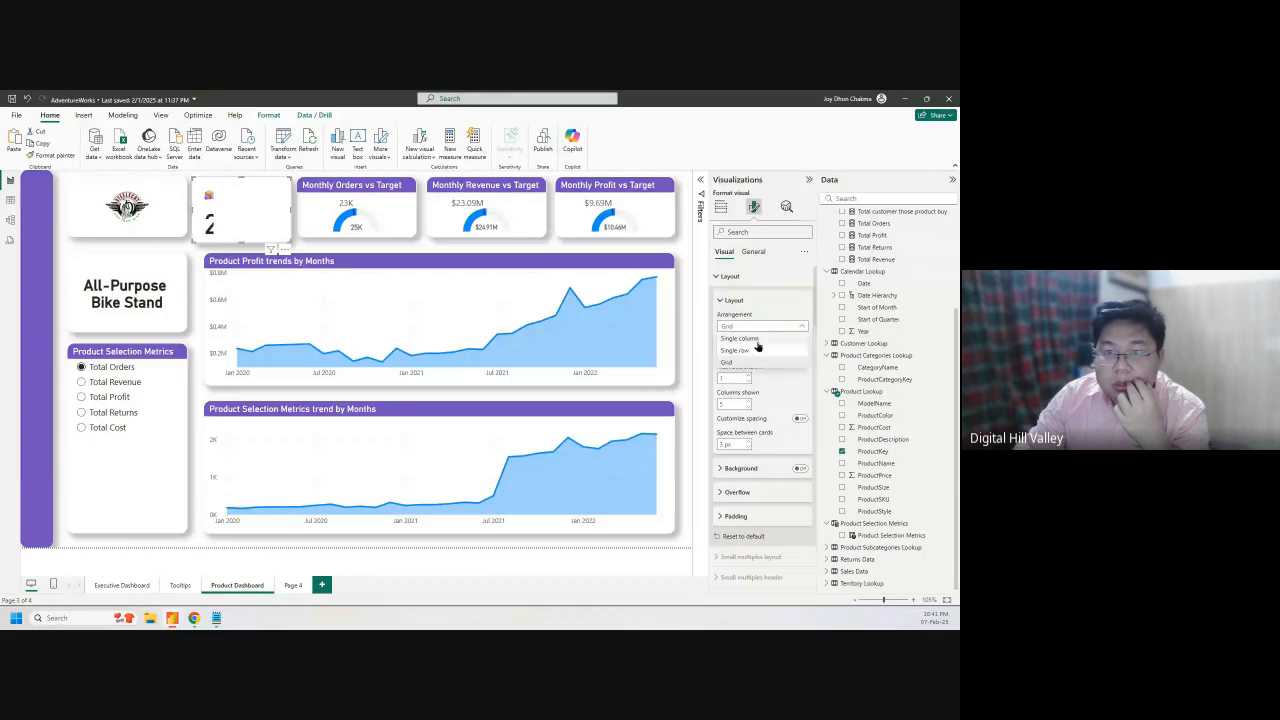
{"action": "left_click", "coordinate": [755, 361]}
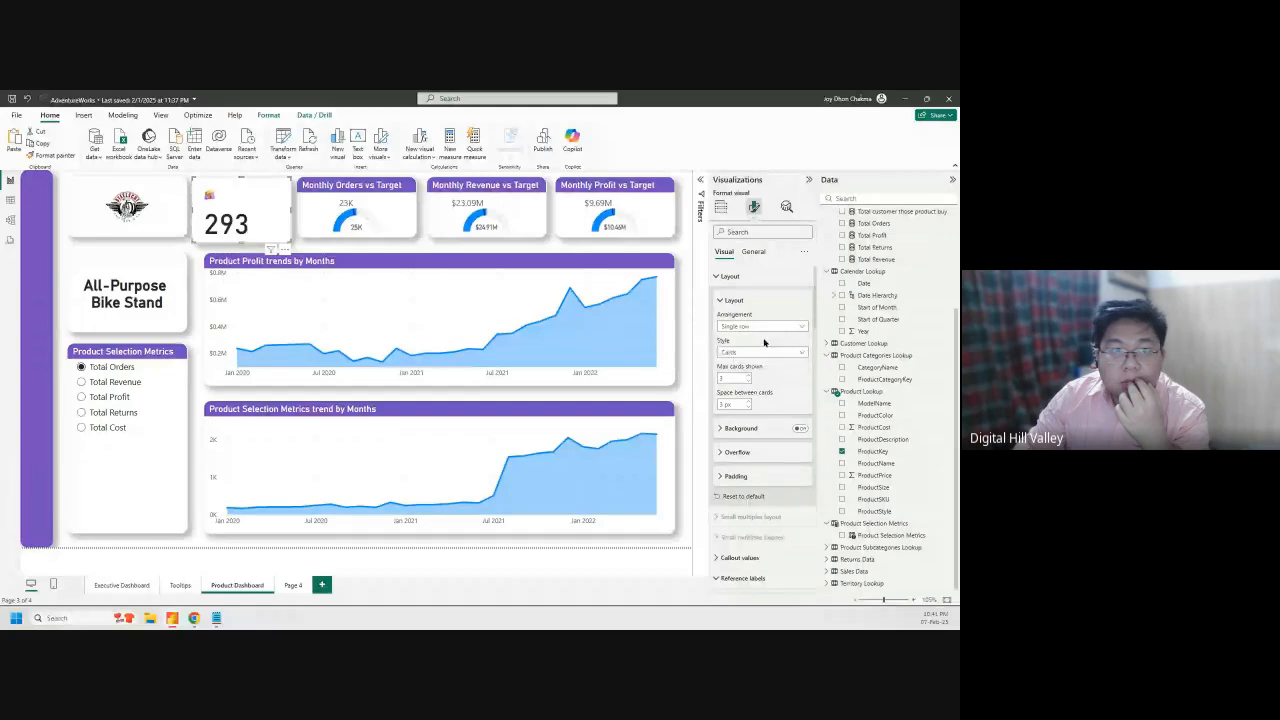
{"action": "left_click", "coordinate": [767, 327]}
{"action": "left_click", "coordinate": [763, 350]}
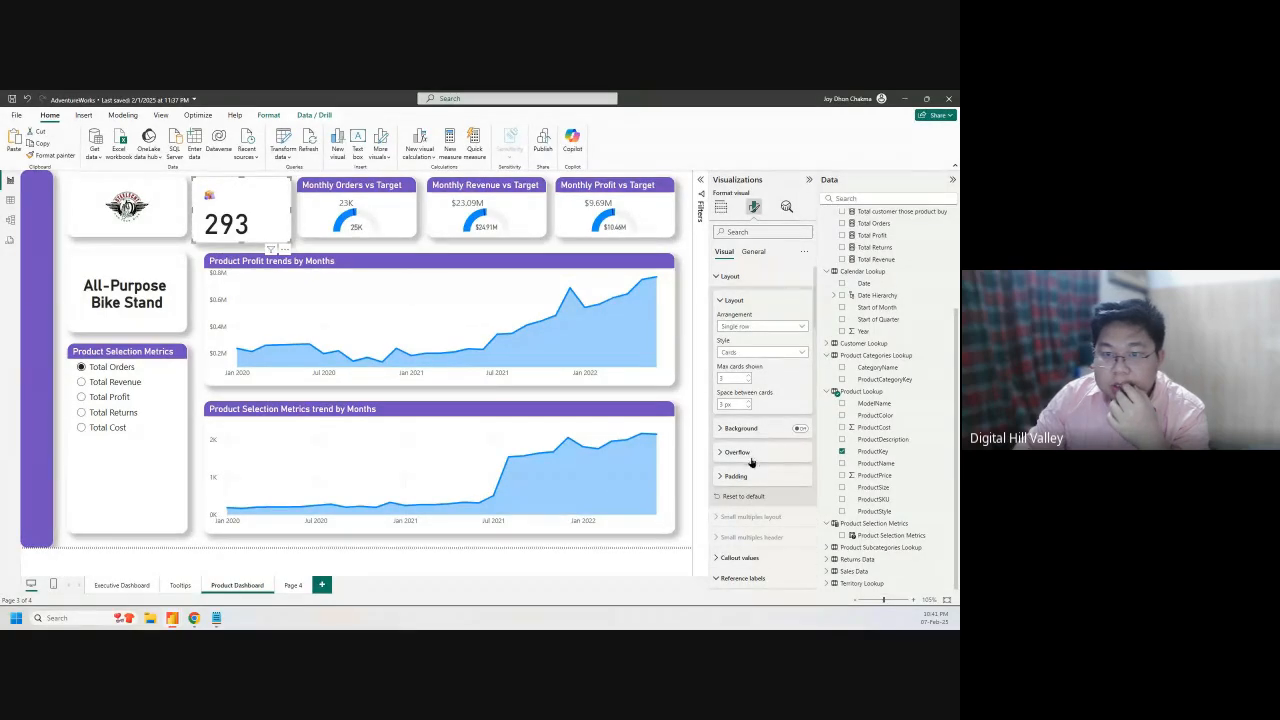
Check the Product SKU card's general settings for header icons and size properties
{"action": "left_click", "coordinate": [752, 253]}
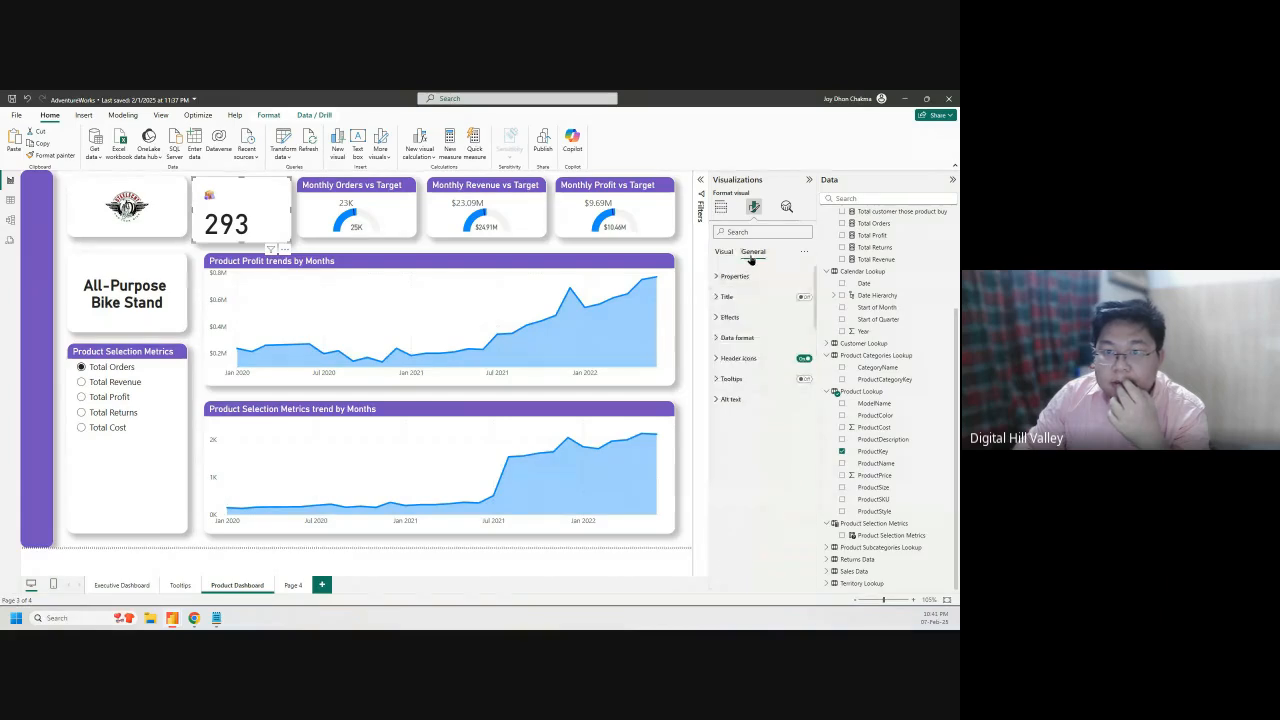
{"action": "left_click", "coordinate": [739, 358]}
{"action": "left_click", "coordinate": [739, 358]}
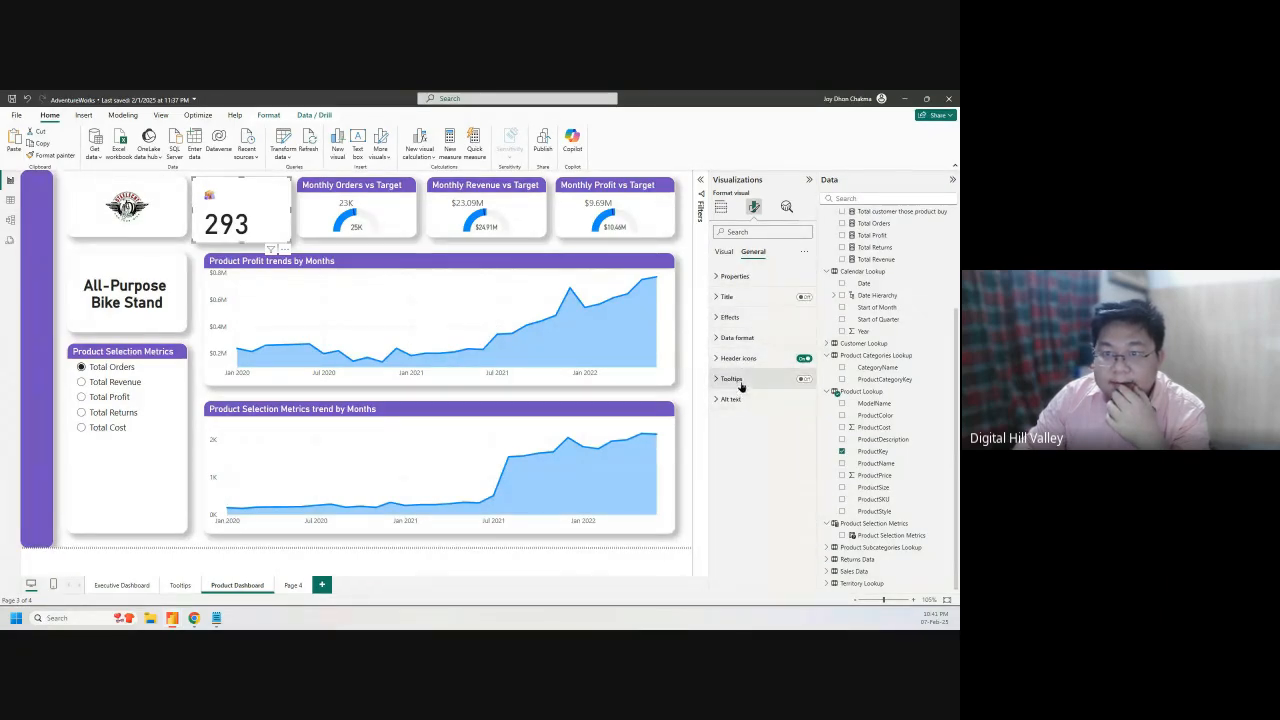
{"action": "left_click", "coordinate": [729, 276]}
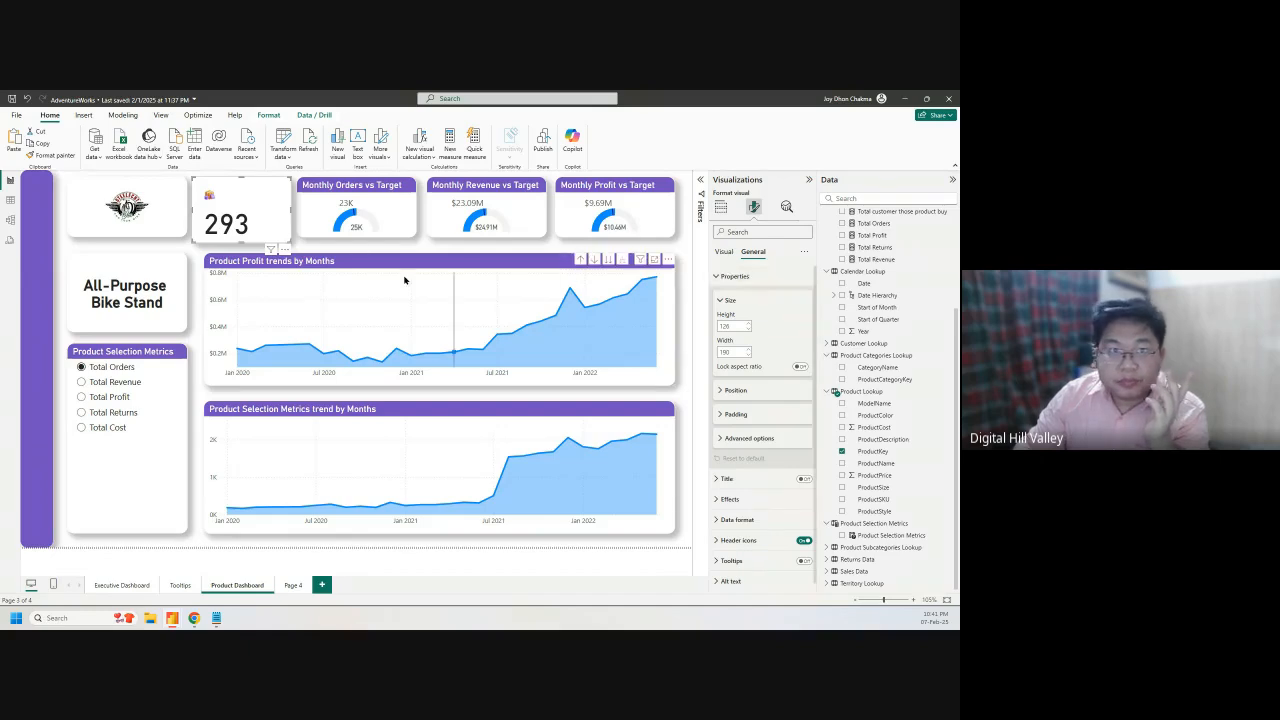
Set the Product SKU card's image size to 60 px and extend the card's height downward to fit the image and number
{"action": "left_click", "coordinate": [724, 251]}
{"action": "scroll", "coordinate": [770, 420], "scroll_direction": "down", "scroll_amount": 5}
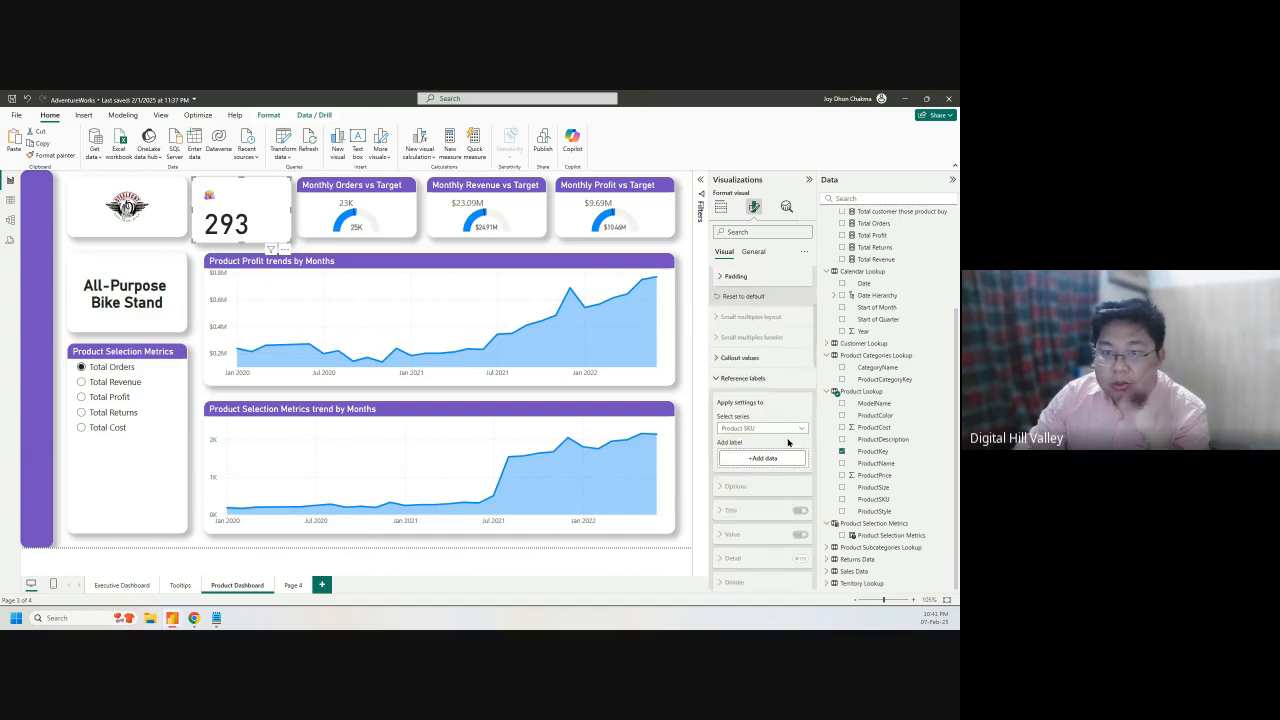
{"action": "scroll", "coordinate": [788, 442], "scroll_direction": "down", "scroll_amount": 10}
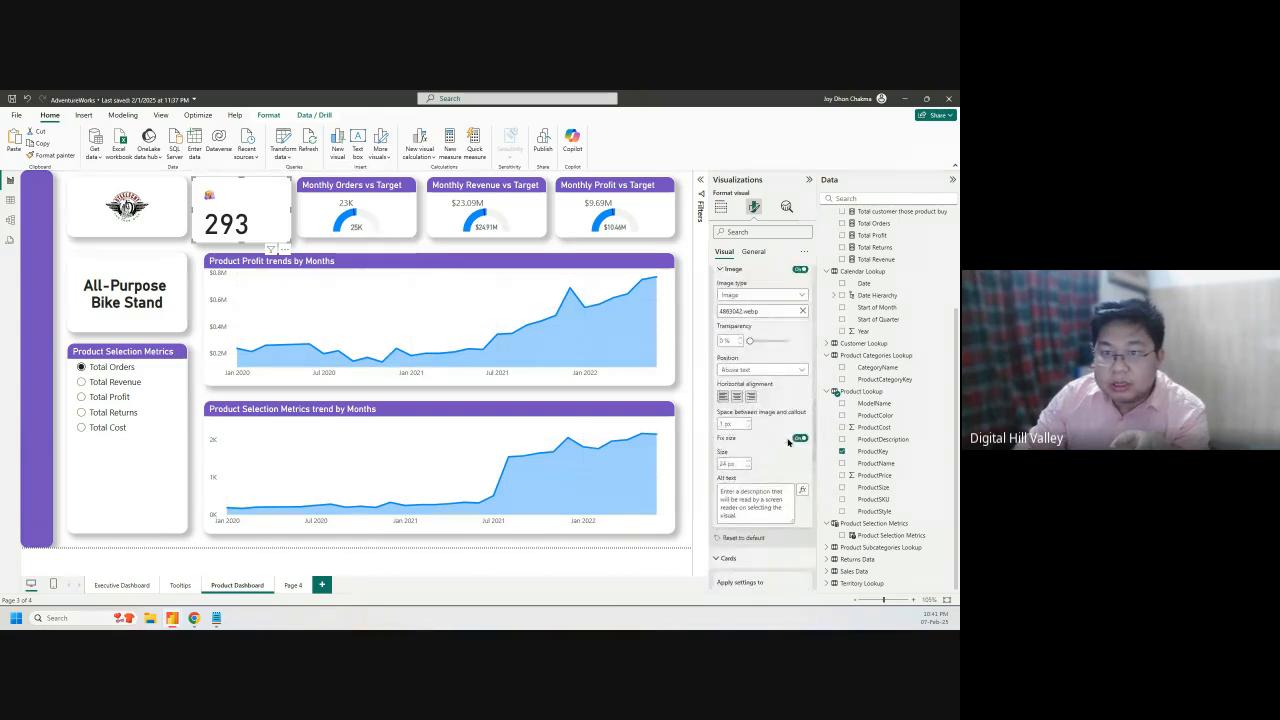
{"action": "scroll", "coordinate": [757, 381], "scroll_direction": "up", "scroll_amount": 3}
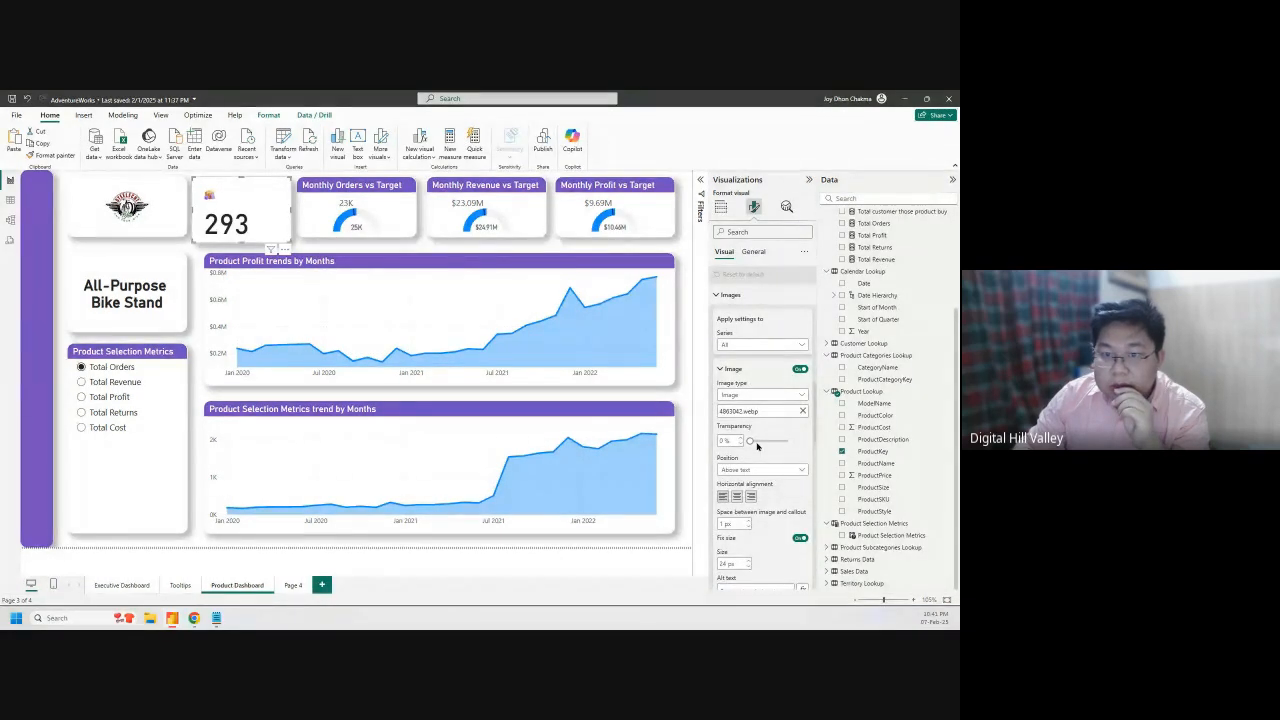
{"action": "scroll", "coordinate": [750, 445], "scroll_direction": "down", "scroll_amount": 3}
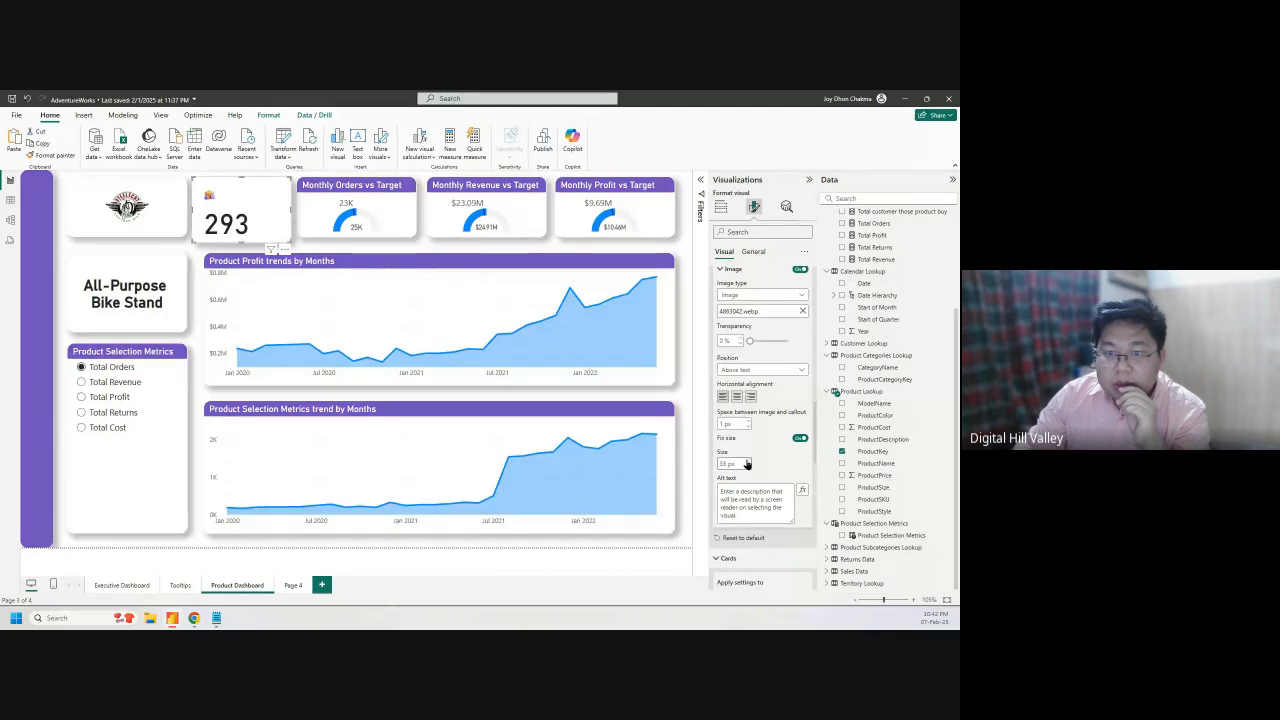
{"action": "left_click", "coordinate": [746, 461]}
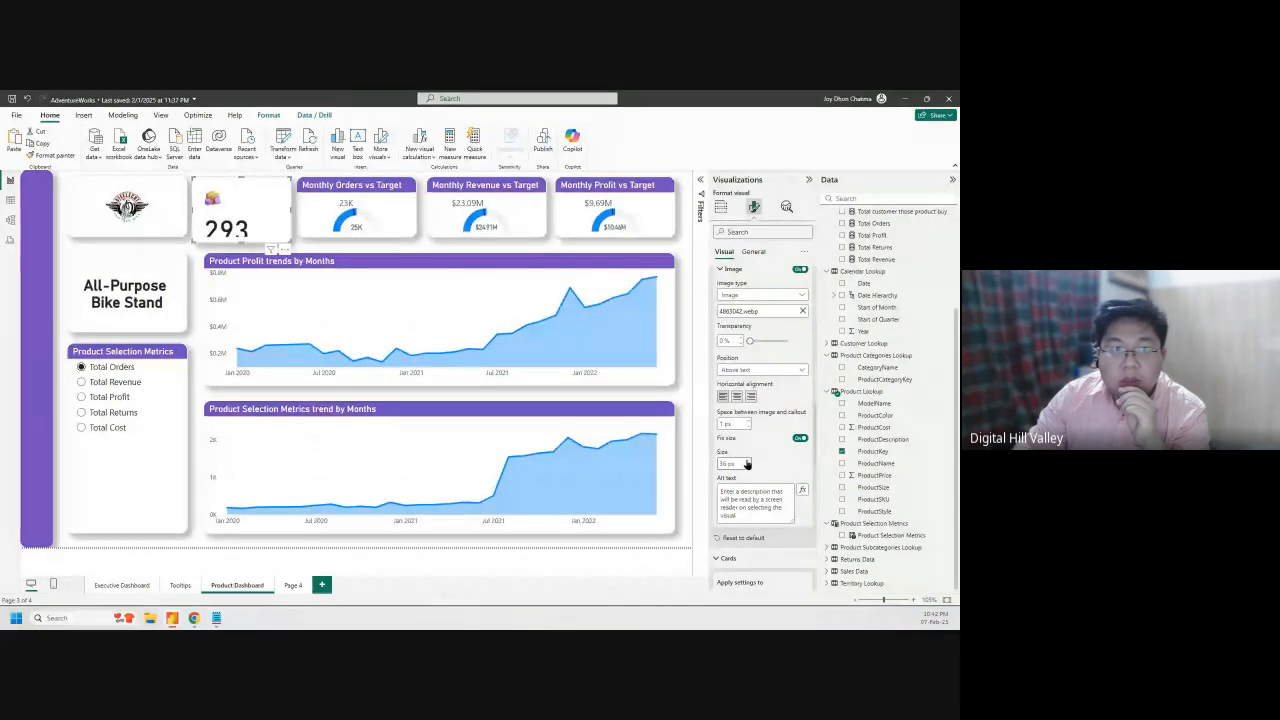
{"action": "left_click", "coordinate": [746, 463]}
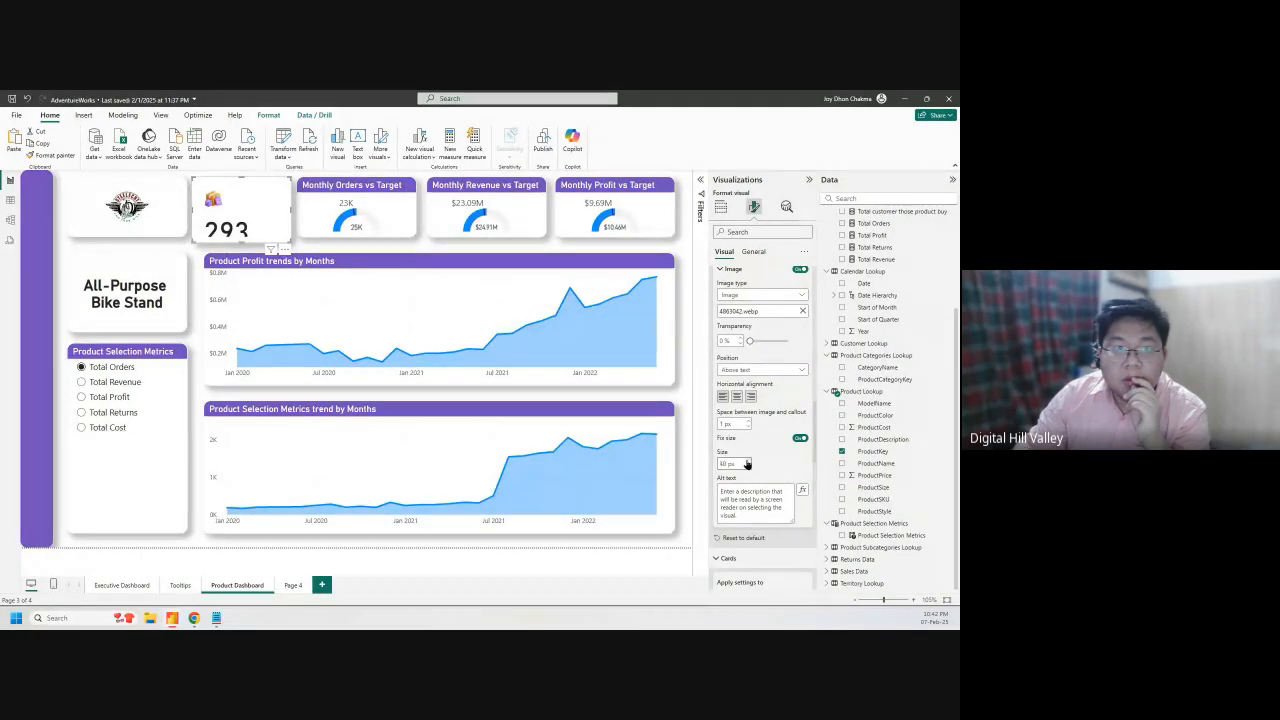
{"action": "left_click", "coordinate": [746, 463]}
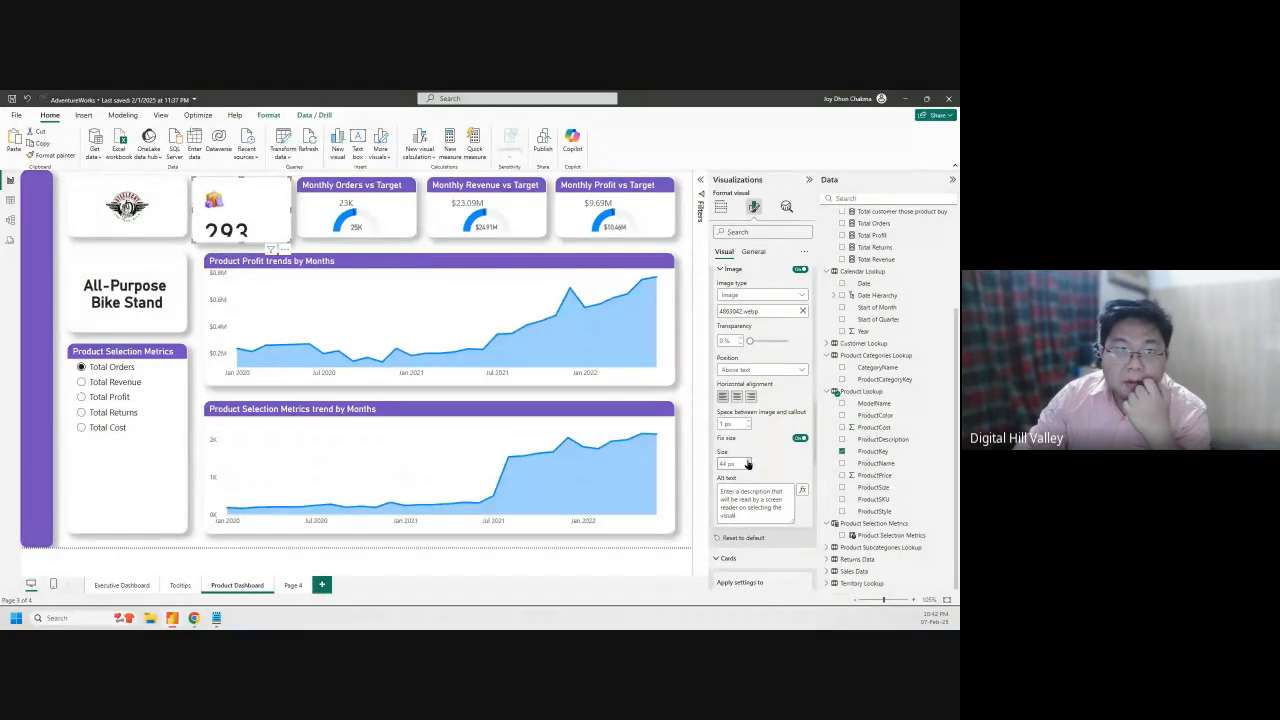
{"action": "left_click", "coordinate": [746, 463]}
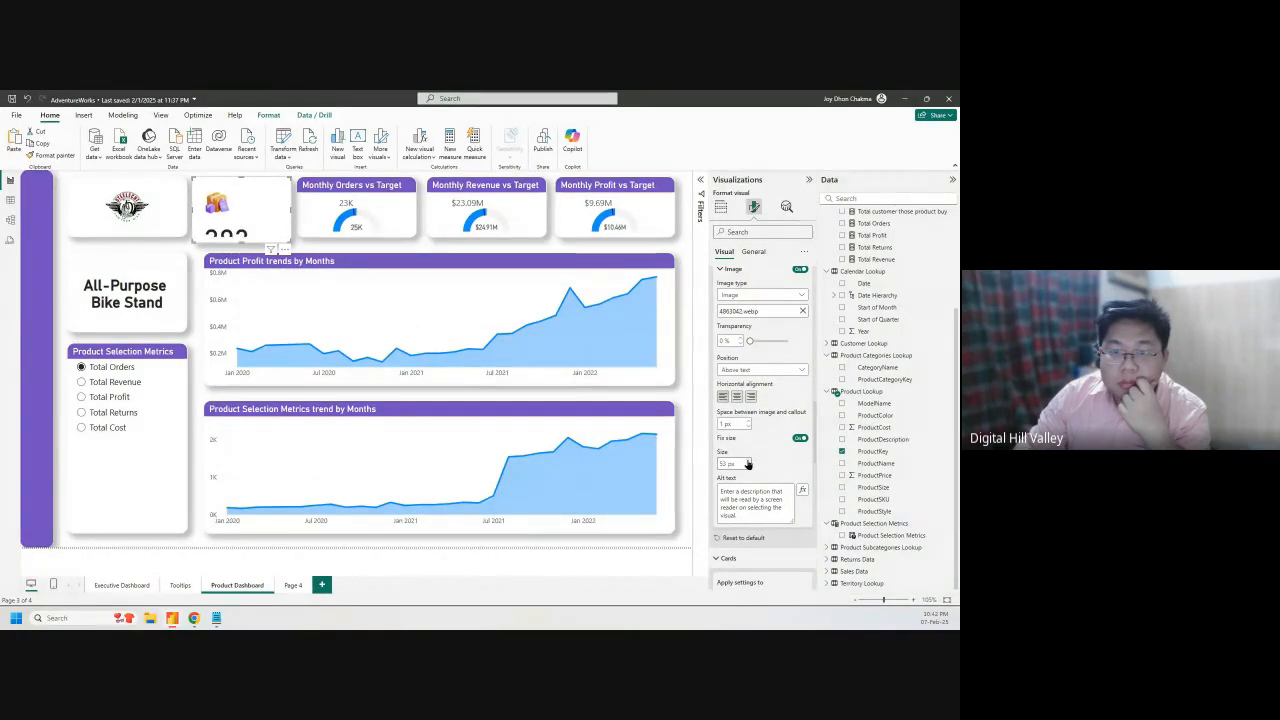
{"action": "left_click", "coordinate": [746, 463]}
{"action": "double_click", "coordinate": [724, 463]}
{"action": "key", "text": "Return"}
{"action": "left_click_drag", "start_coordinate": [242, 242], "coordinate": [252, 270]}
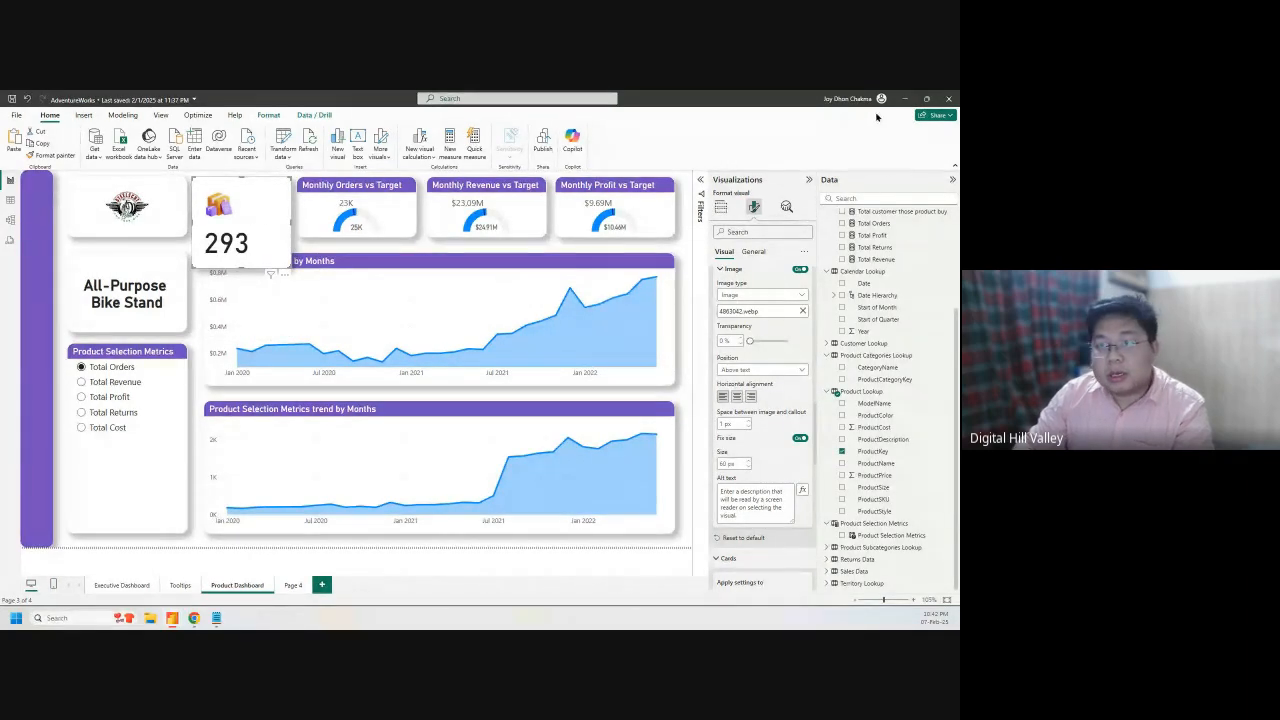
Switch to Chrome, search Google Images for "power bi new card visual", and preview the New Card Visual Tutorial result
{"action": "left_click", "coordinate": [905, 99]}
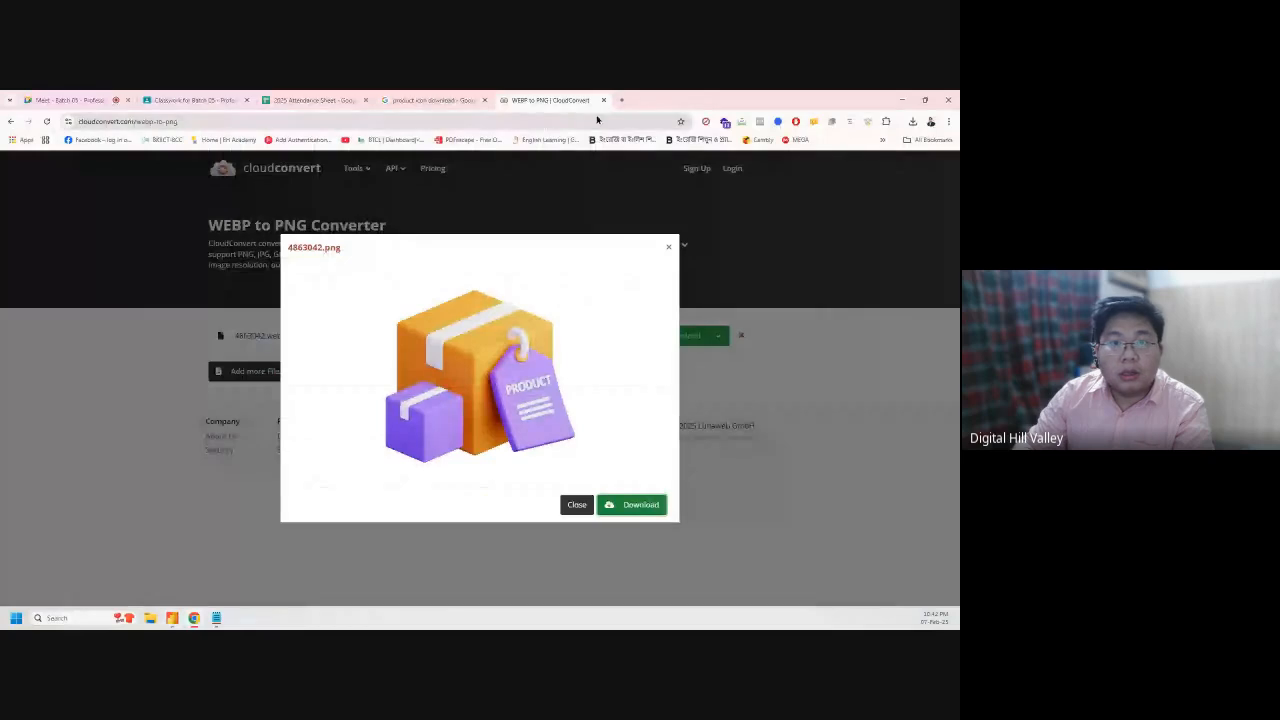
{"action": "left_click", "coordinate": [525, 121]}
{"action": "type", "text": "power bi new"}
{"action": "type", "text": "card"}
{"action": "key", "text": "Return"}
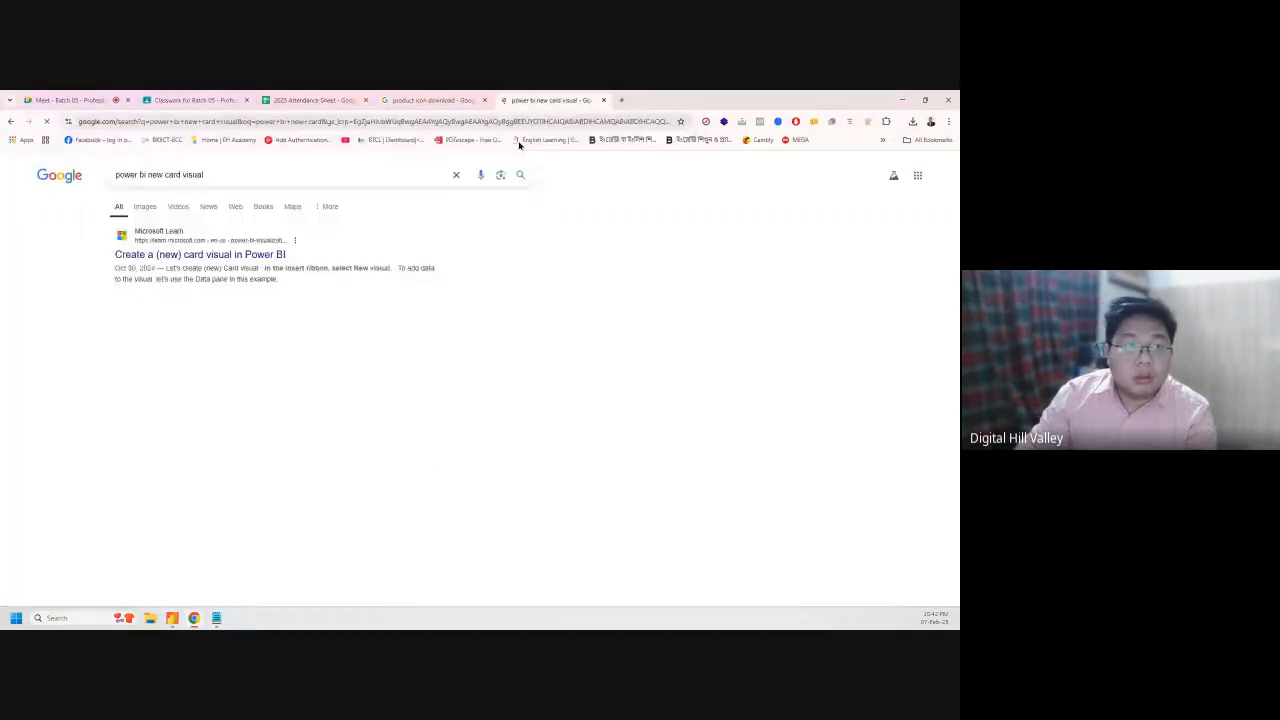
{"action": "left_click", "coordinate": [145, 207]}
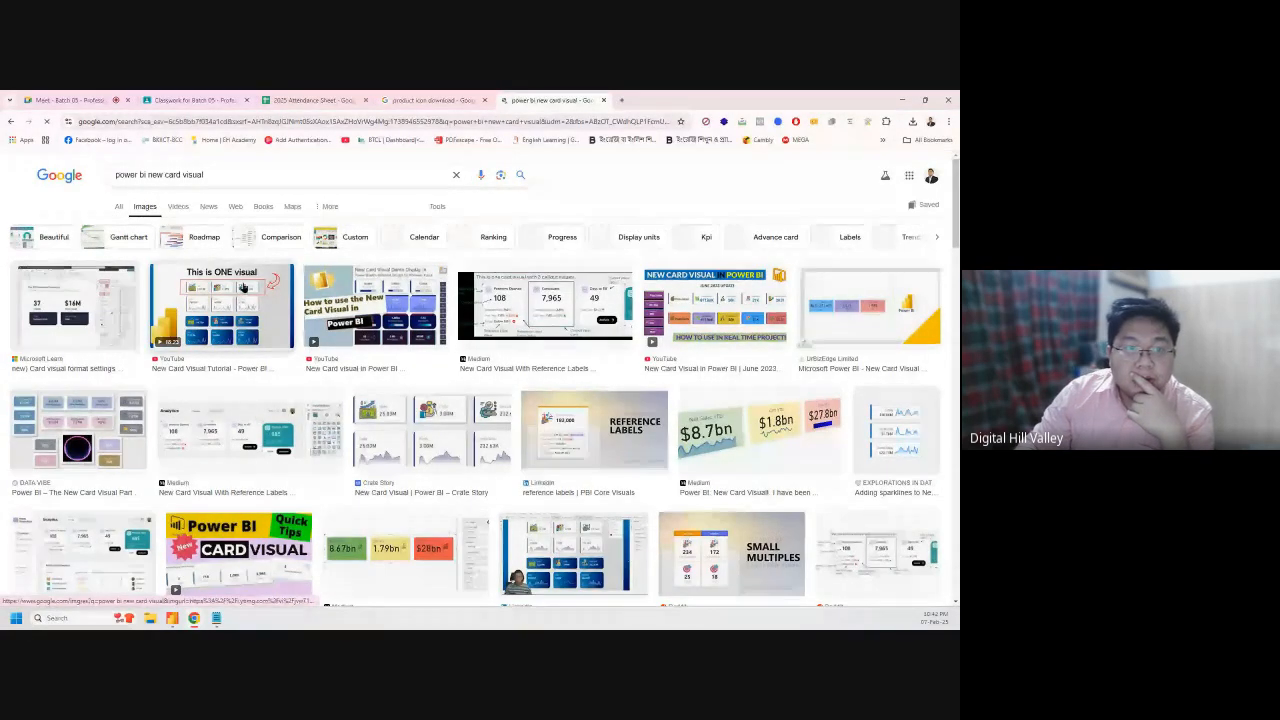
{"action": "left_click", "coordinate": [243, 288]}
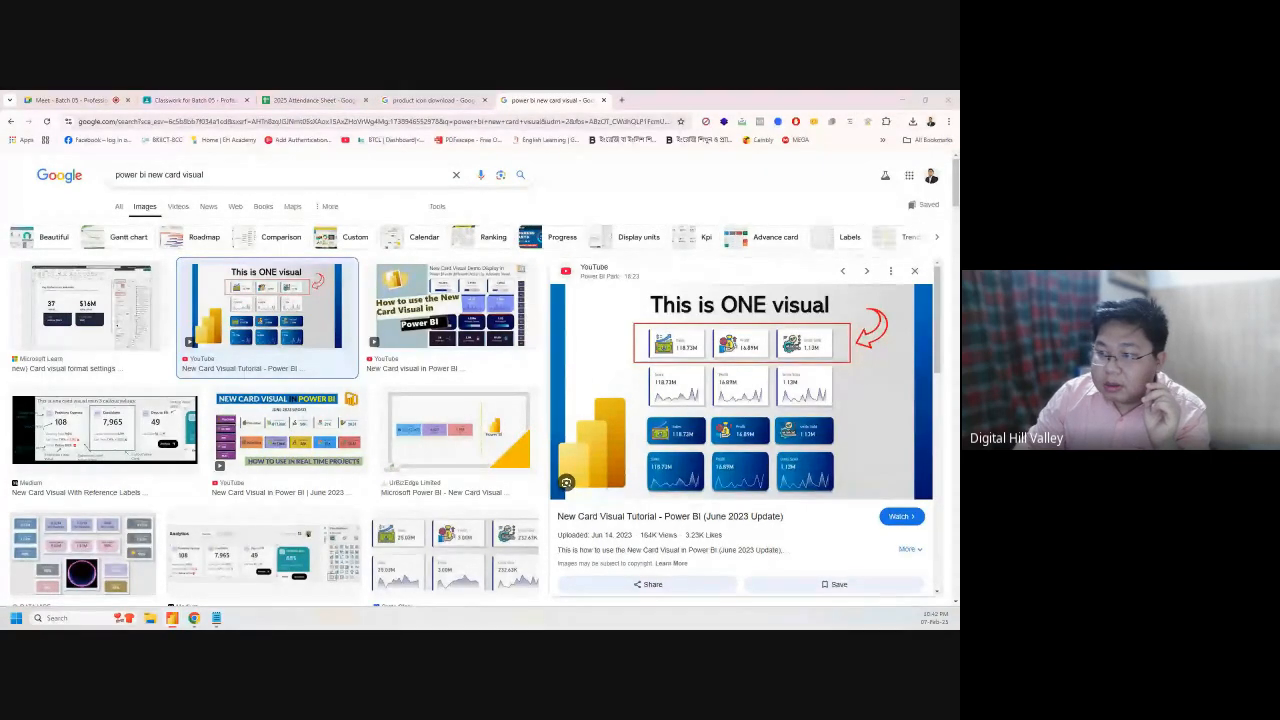
Switch back to Power BI Desktop and set the Product SKU card's overflow direction to Vertical, keeping continuous scroll
{"action": "key", "text": "alt+Tab"}
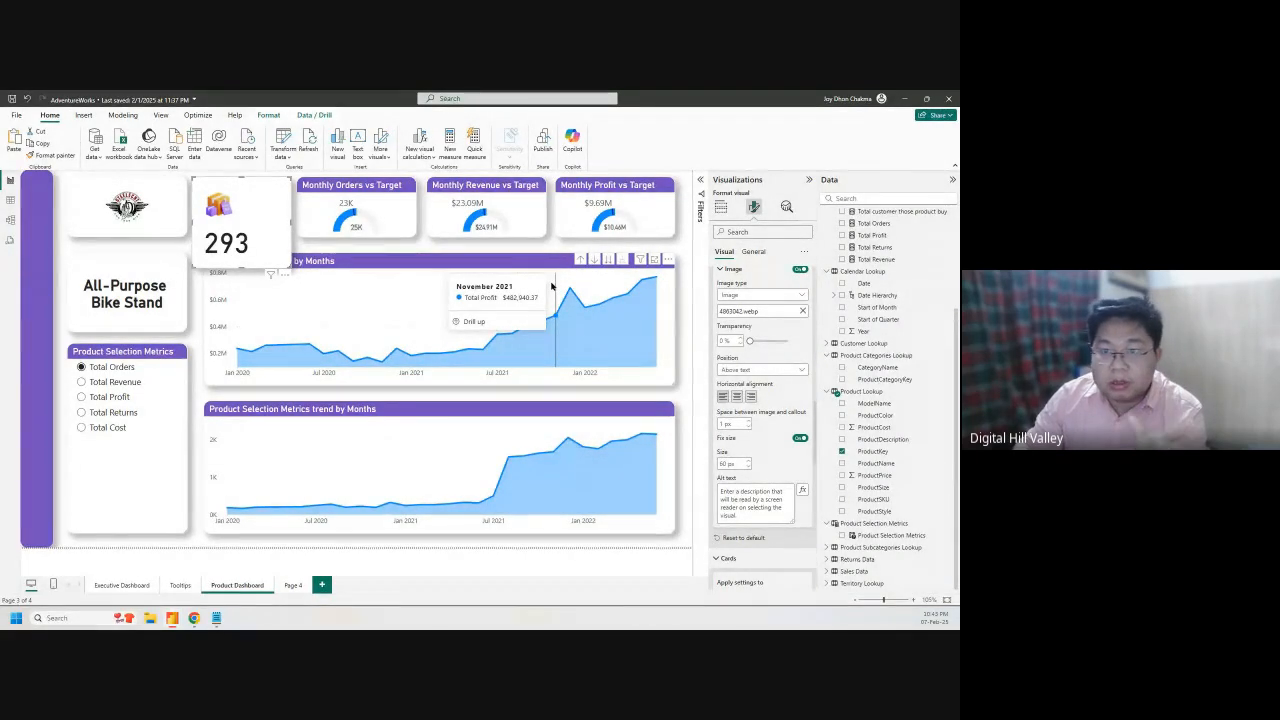
{"action": "scroll", "coordinate": [746, 345], "scroll_direction": "up", "scroll_amount": 3}
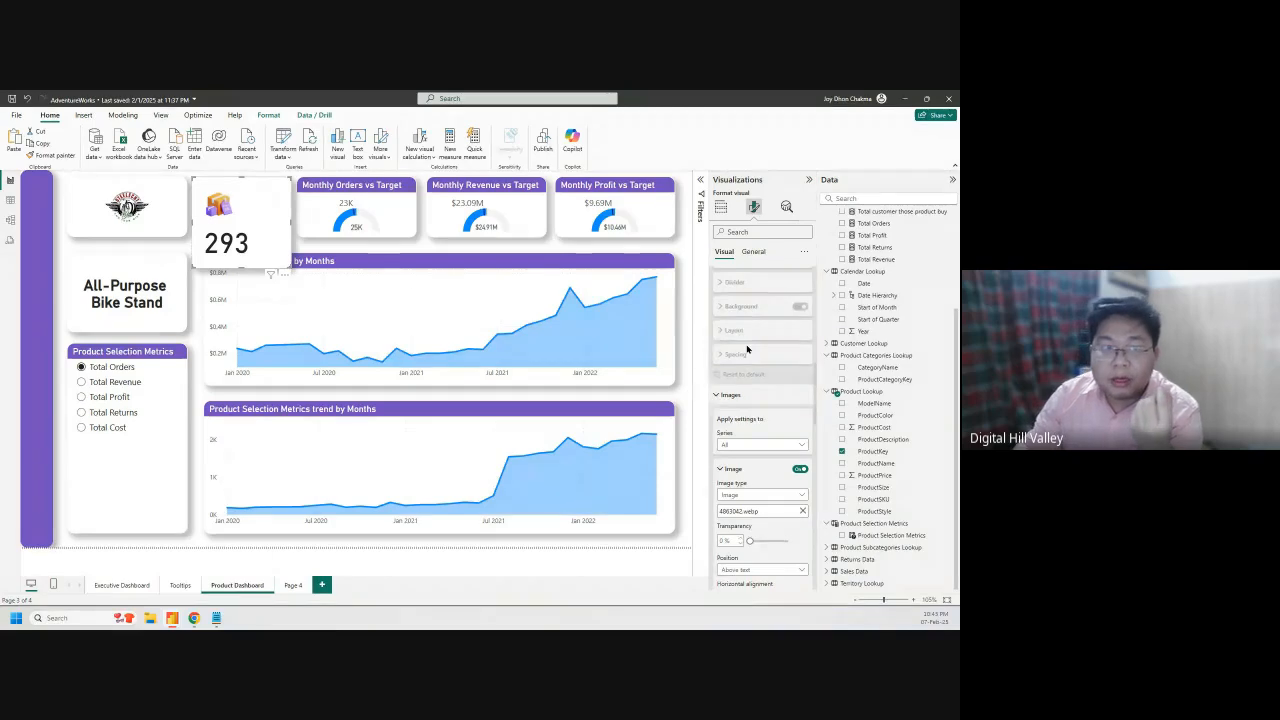
{"action": "scroll", "coordinate": [773, 341], "scroll_direction": "up", "scroll_amount": 2}
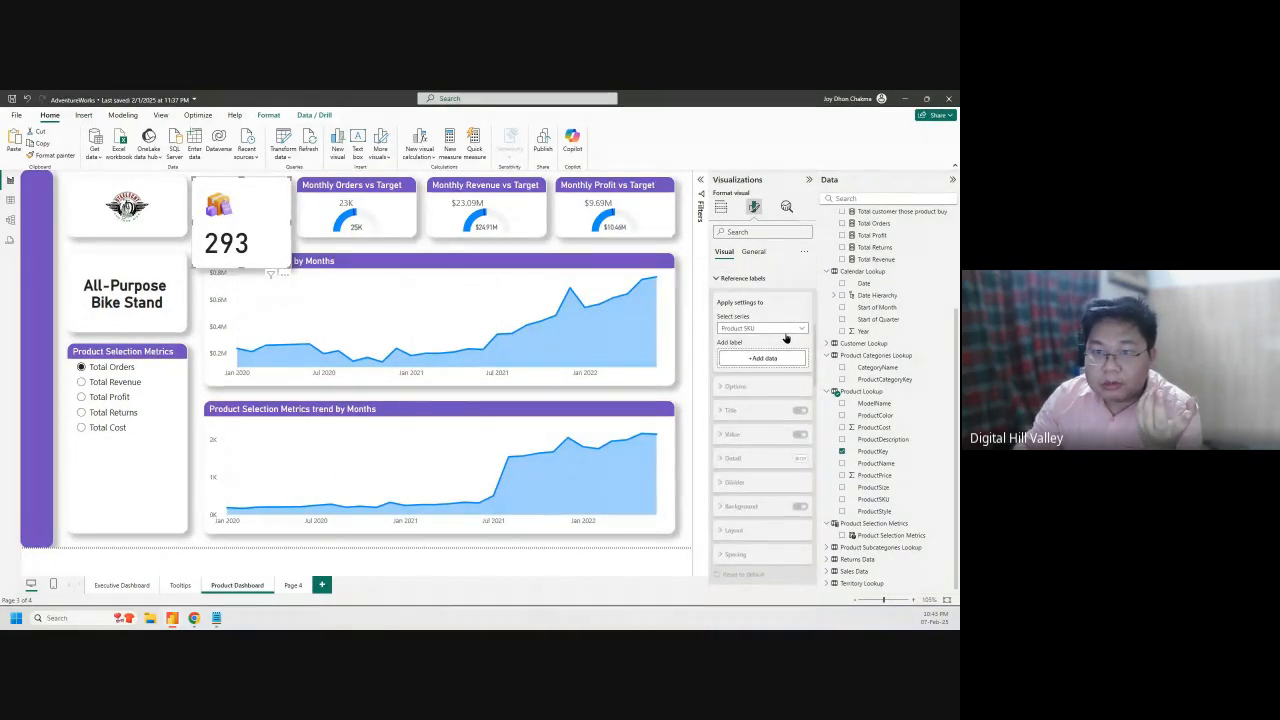
{"action": "scroll", "coordinate": [785, 340], "scroll_direction": "up", "scroll_amount": 4}
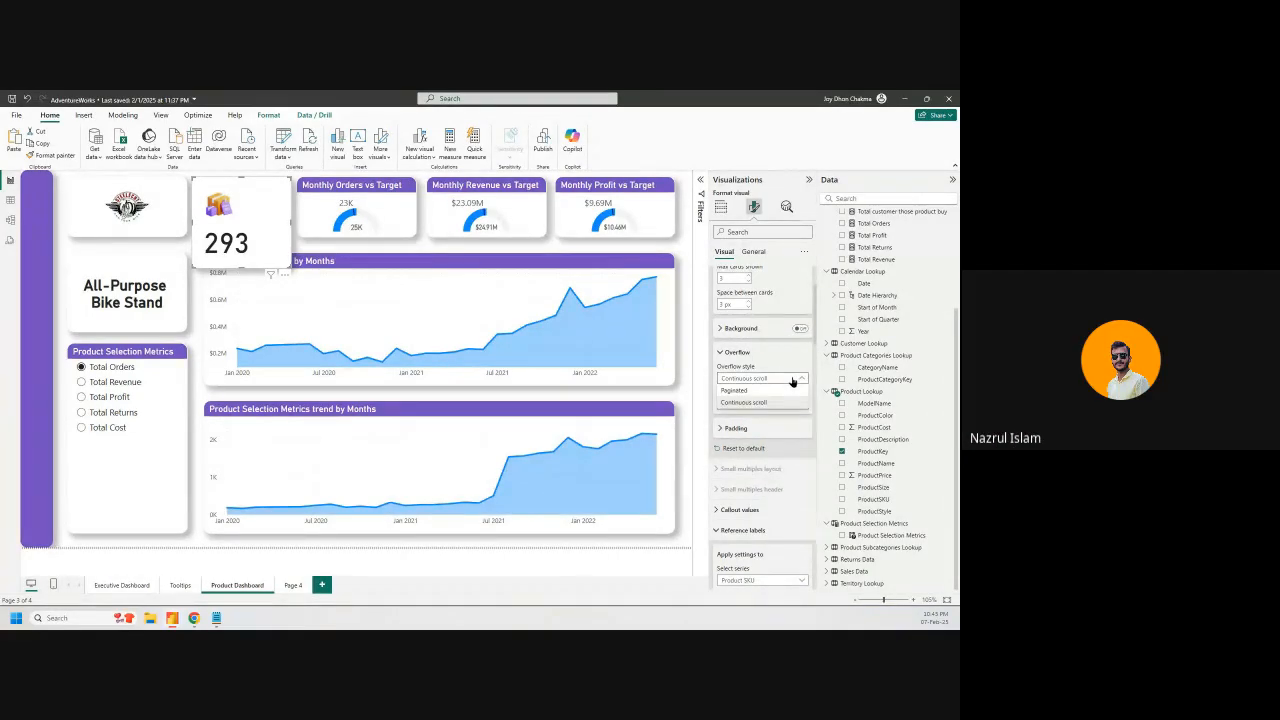
{"action": "left_click", "coordinate": [785, 411]}
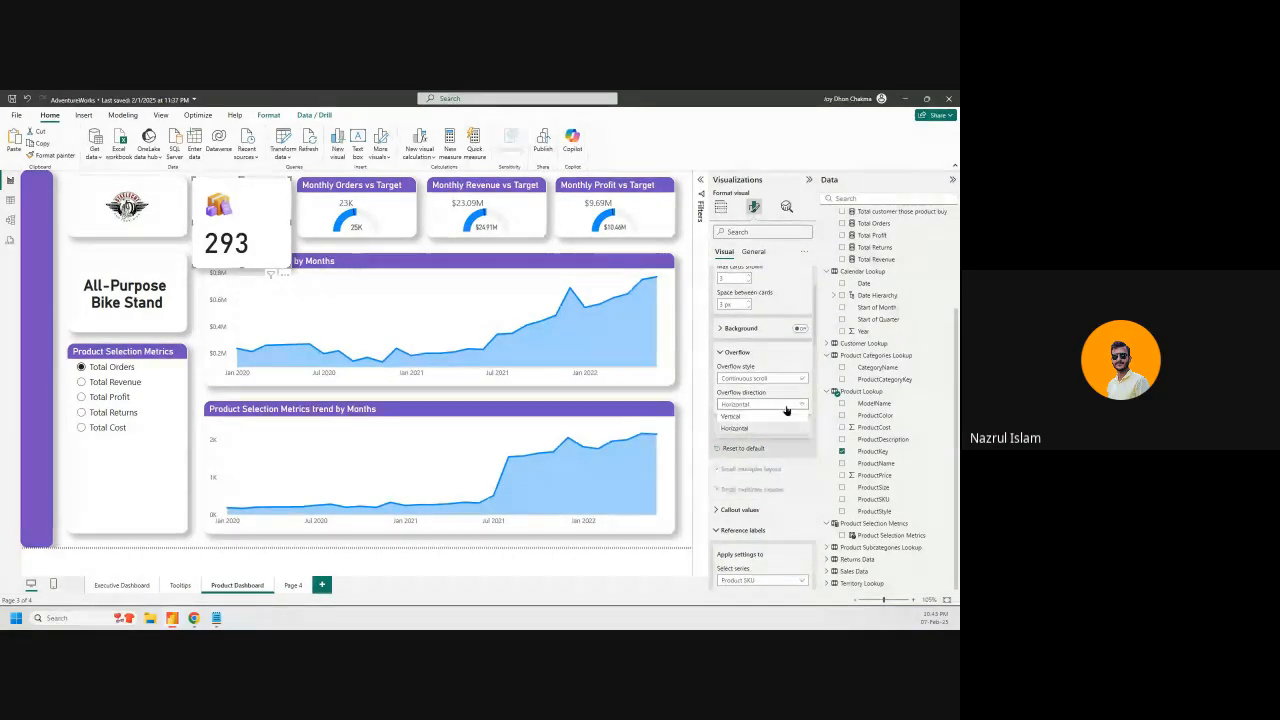
{"action": "left_click", "coordinate": [765, 421]}
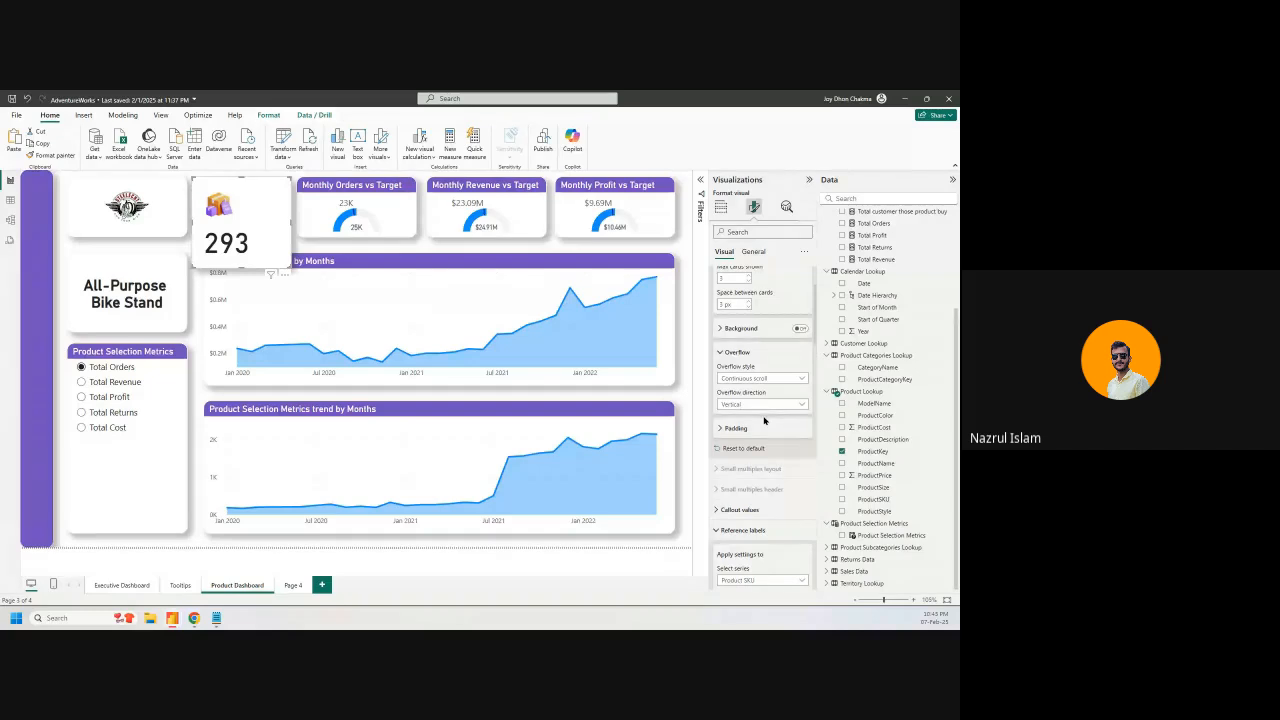
{"action": "left_click", "coordinate": [780, 408]}
{"action": "left_click", "coordinate": [774, 416]}
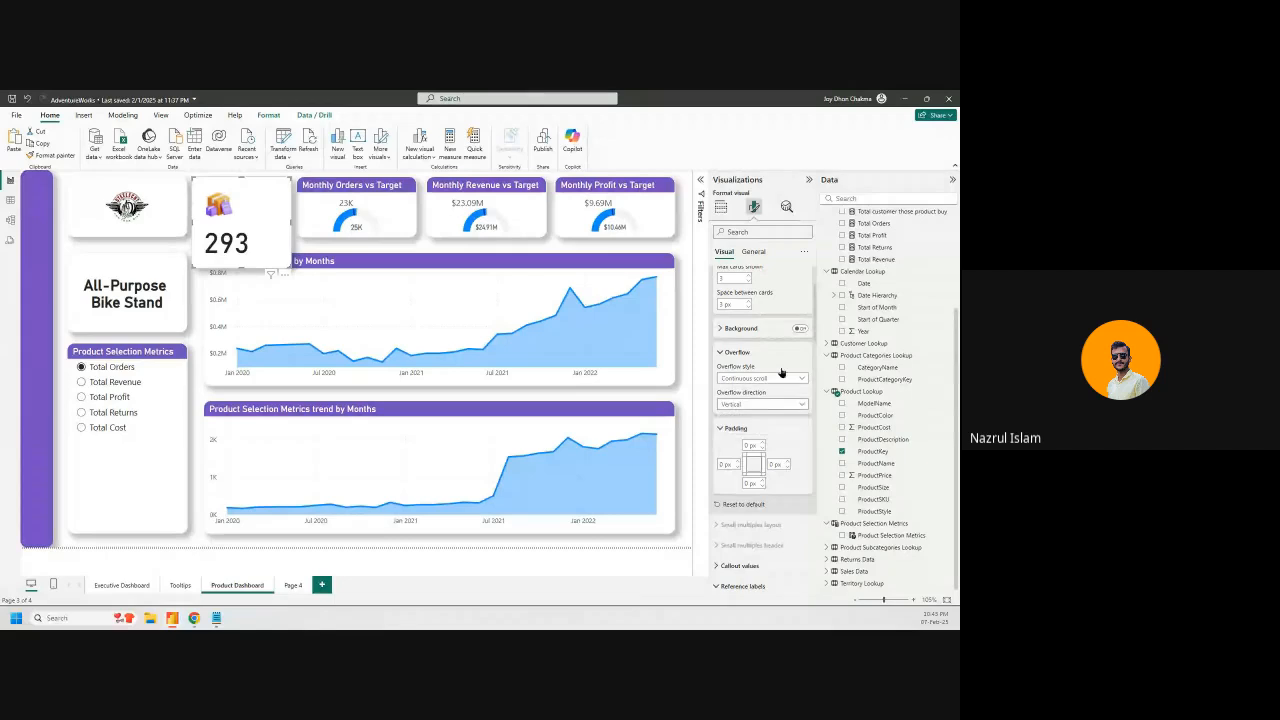
Set the Product SKU card's image position to Left of text, then widen and shorten the card to fit the full number
{"action": "scroll", "coordinate": [782, 372], "scroll_direction": "up", "scroll_amount": 2}
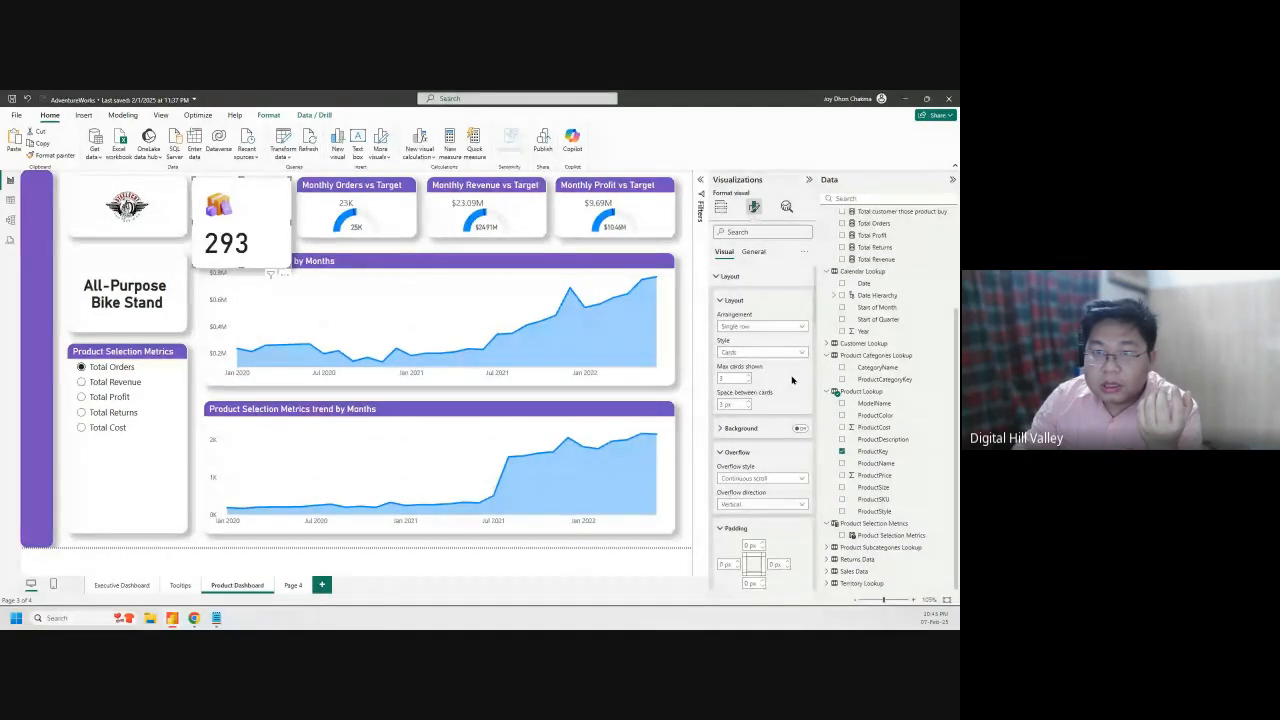
{"action": "scroll", "coordinate": [792, 379], "scroll_direction": "down", "scroll_amount": 8}
{"action": "scroll", "coordinate": [792, 379], "scroll_direction": "up", "scroll_amount": 1}
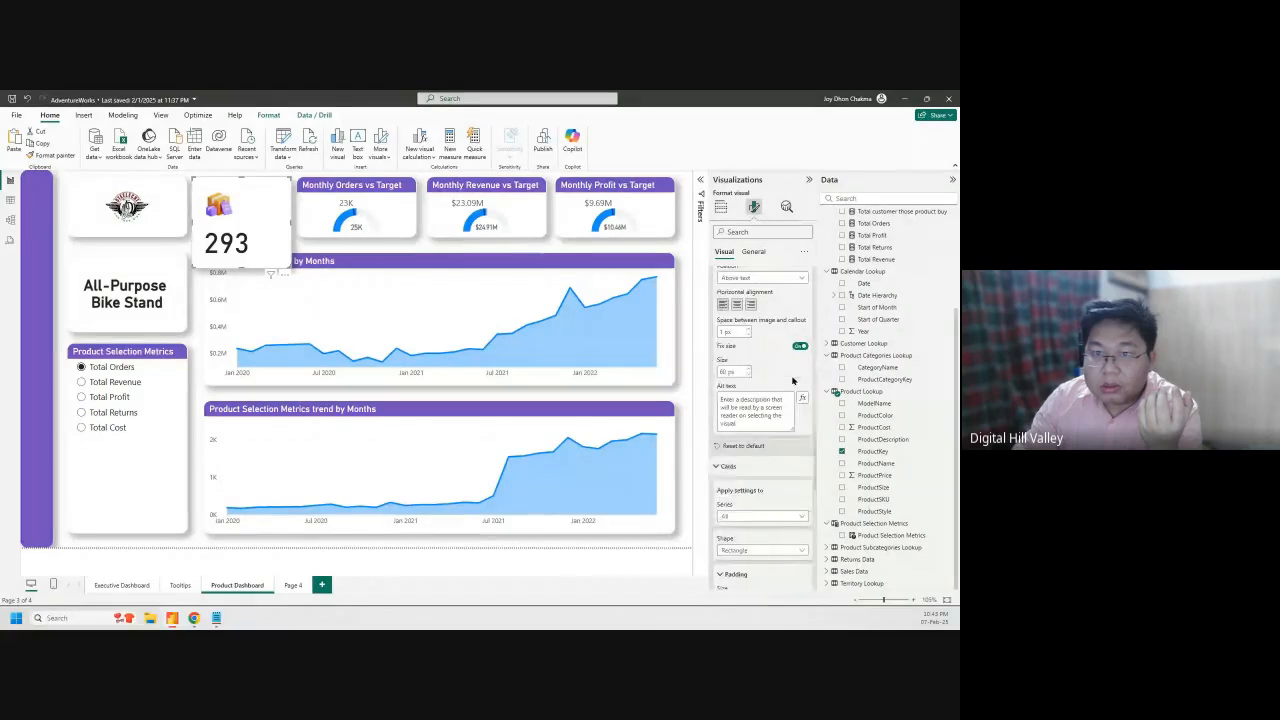
{"action": "scroll", "coordinate": [790, 379], "scroll_direction": "up", "scroll_amount": 3}
{"action": "left_click", "coordinate": [765, 377]}
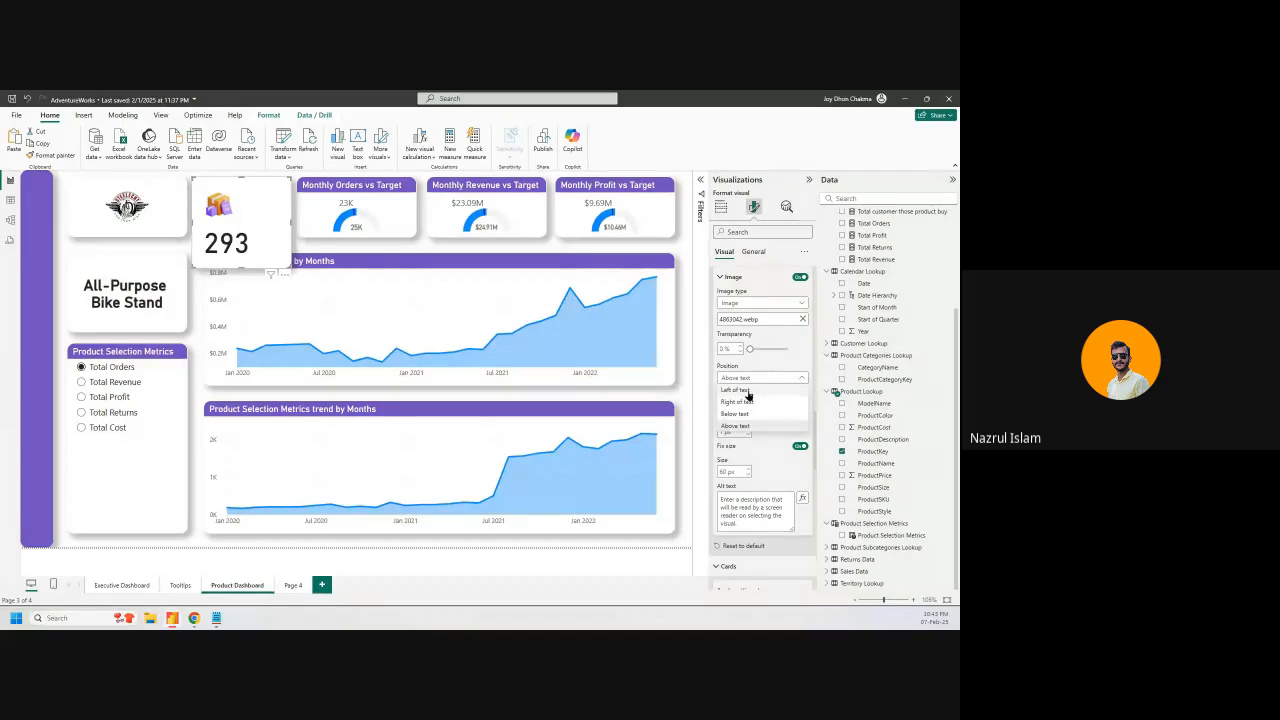
{"action": "left_click", "coordinate": [742, 389]}
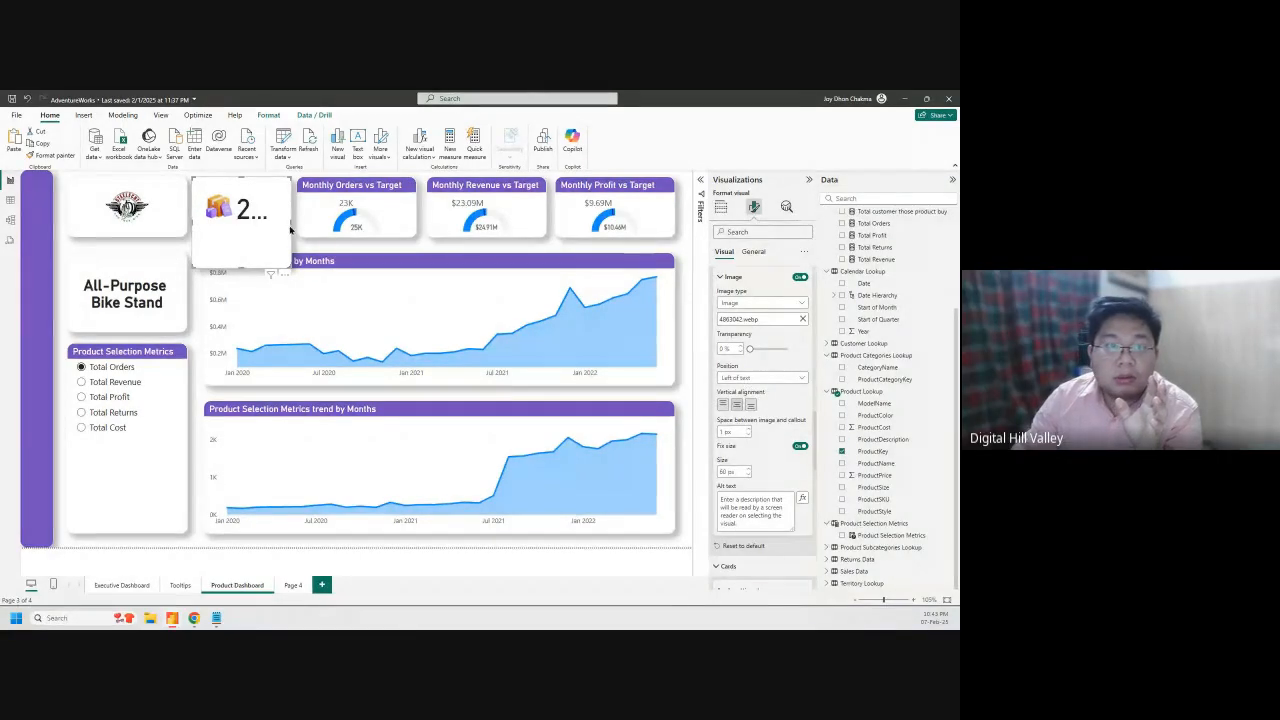
{"action": "left_click_drag", "start_coordinate": [291, 225], "coordinate": [249, 251]}
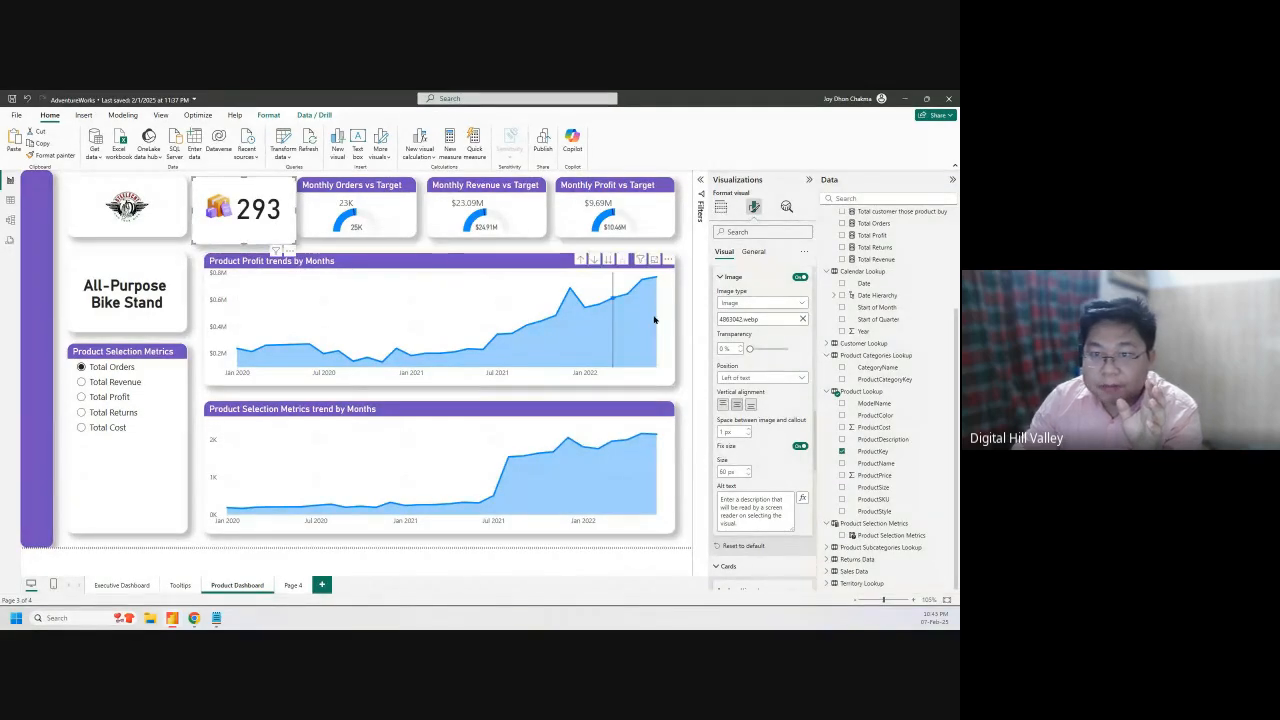
Turn on the accent bar for the Product SKU card and colour it the dashboard's purple
{"action": "scroll", "coordinate": [782, 407], "scroll_direction": "down", "scroll_amount": 3}
{"action": "scroll", "coordinate": [782, 407], "scroll_direction": "down", "scroll_amount": 5}
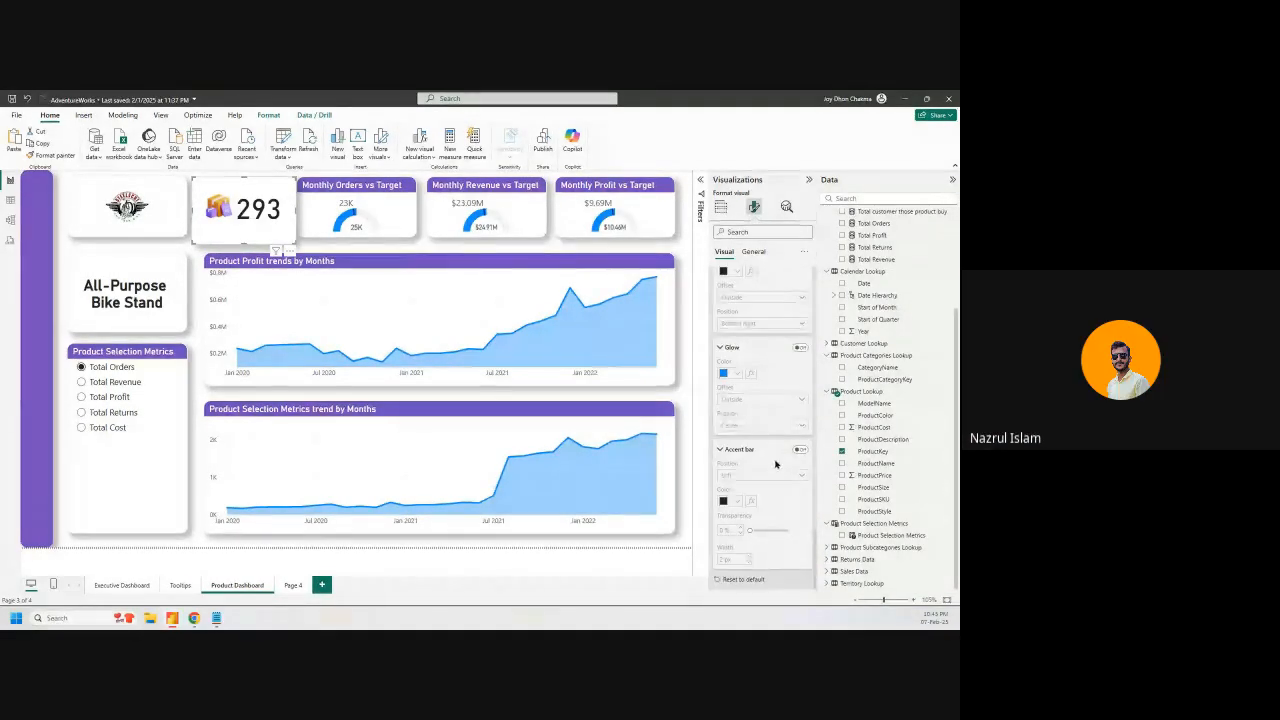
{"action": "scroll", "coordinate": [748, 352], "scroll_direction": "up", "scroll_amount": 8}
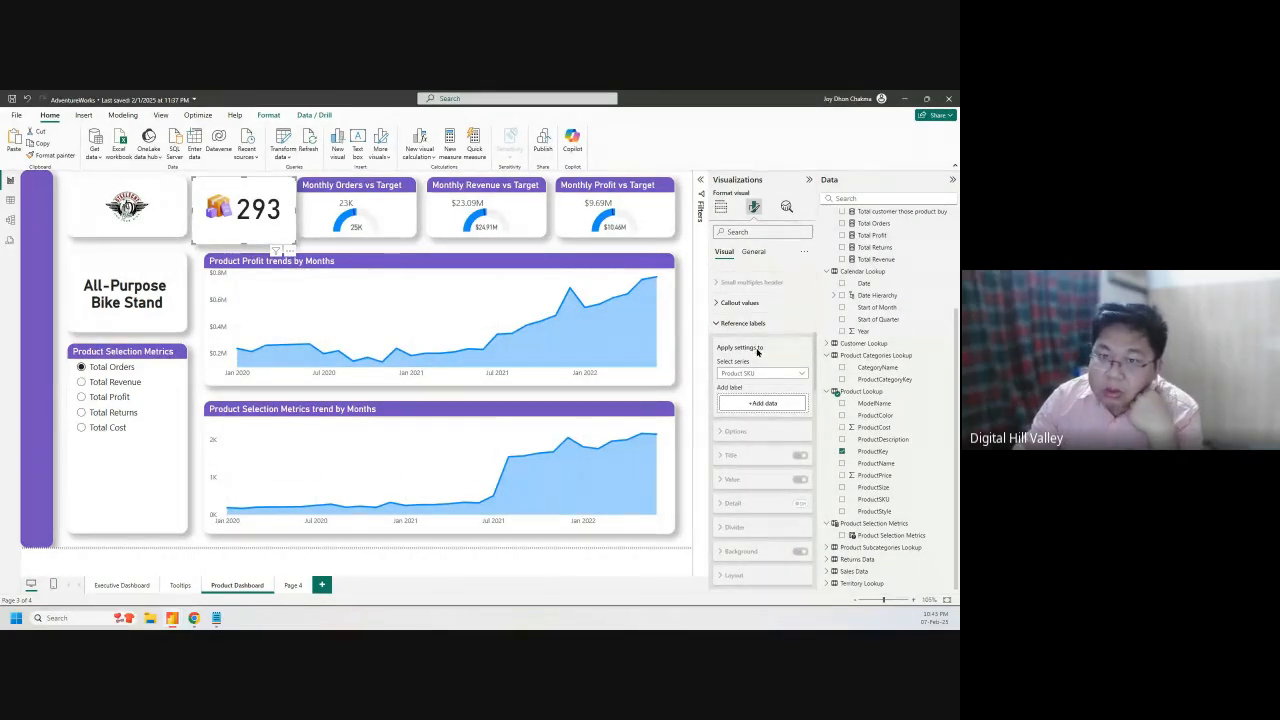
{"action": "left_click", "coordinate": [721, 208]}
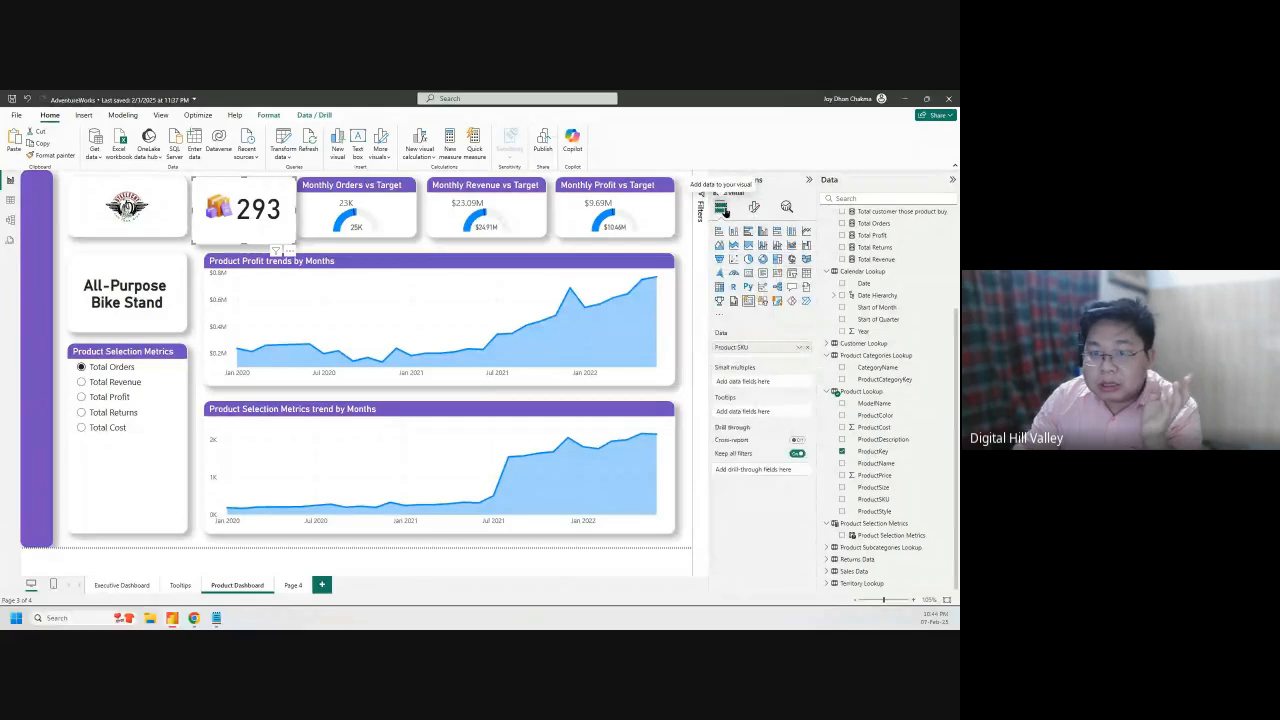
{"action": "left_click", "coordinate": [755, 206]}
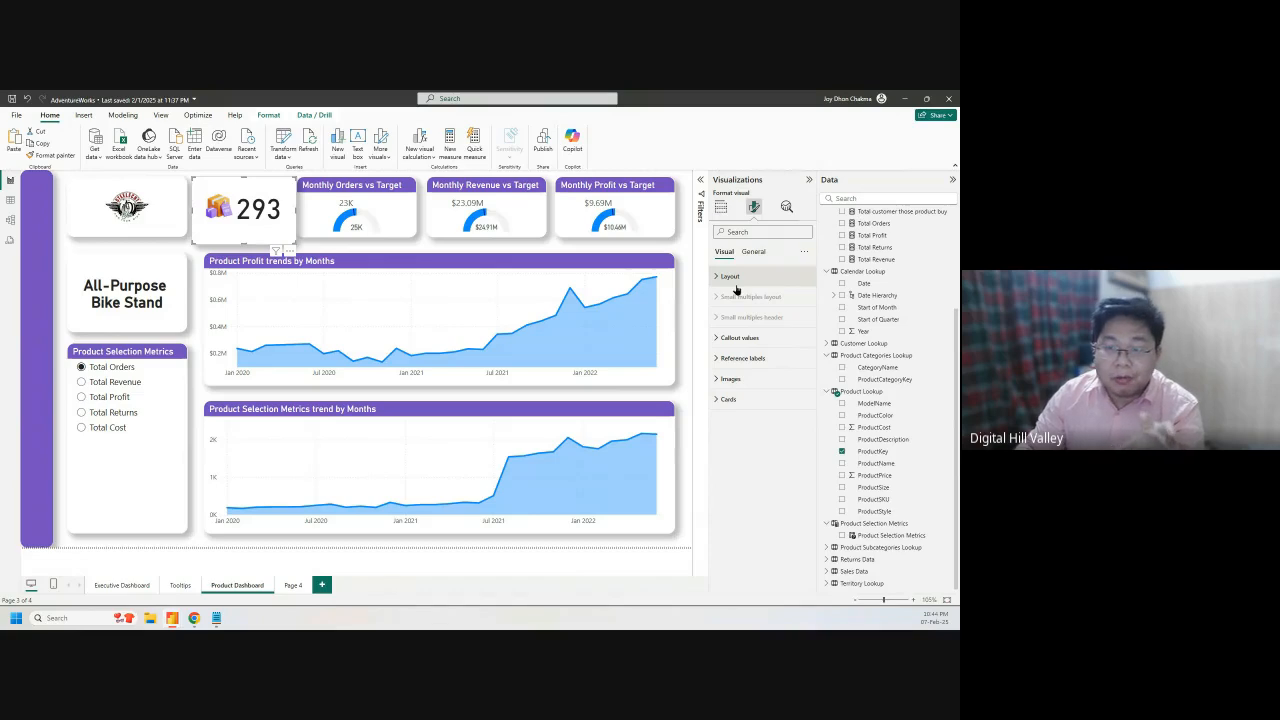
{"action": "left_click", "coordinate": [729, 399]}
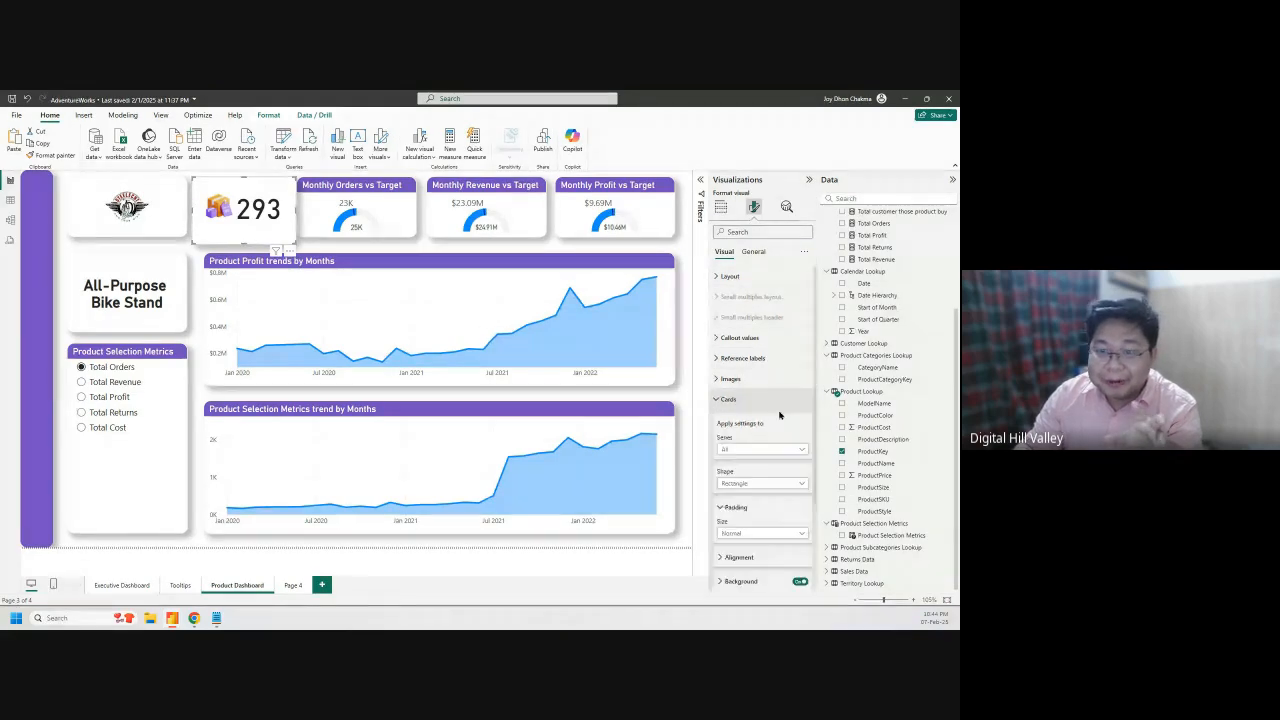
{"action": "scroll", "coordinate": [780, 415], "scroll_direction": "down", "scroll_amount": 3}
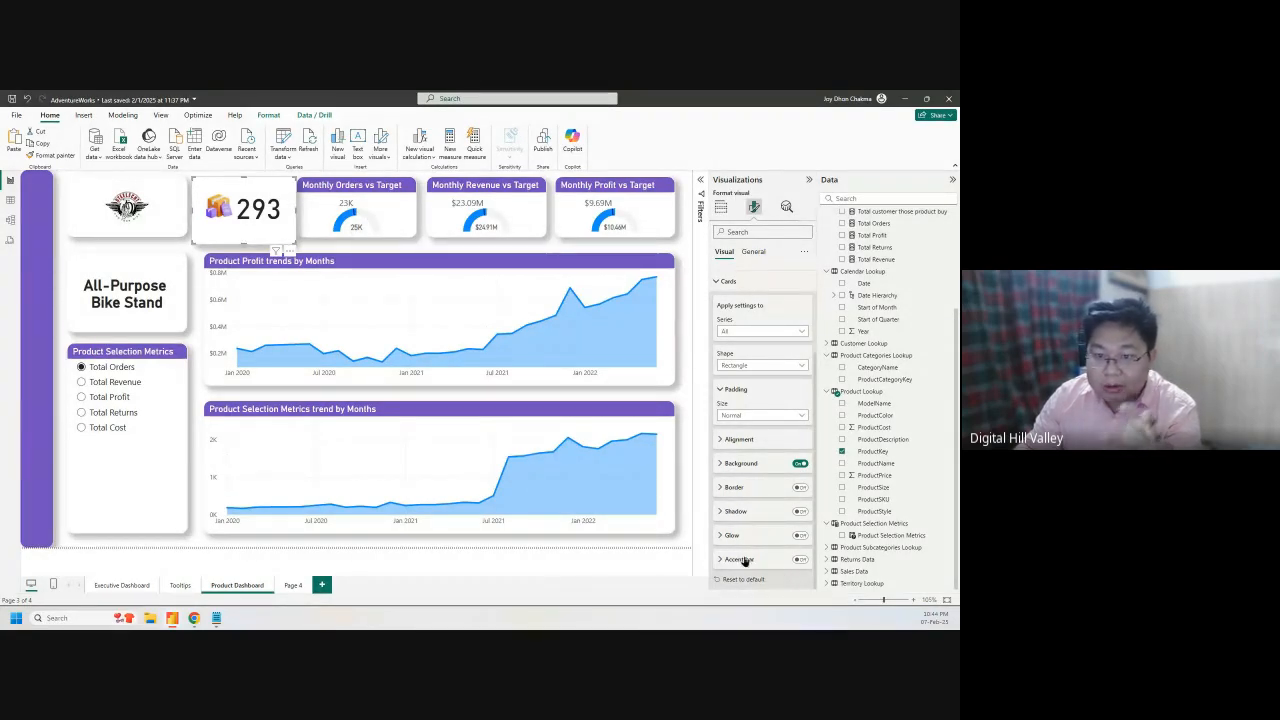
{"action": "left_click", "coordinate": [800, 559]}
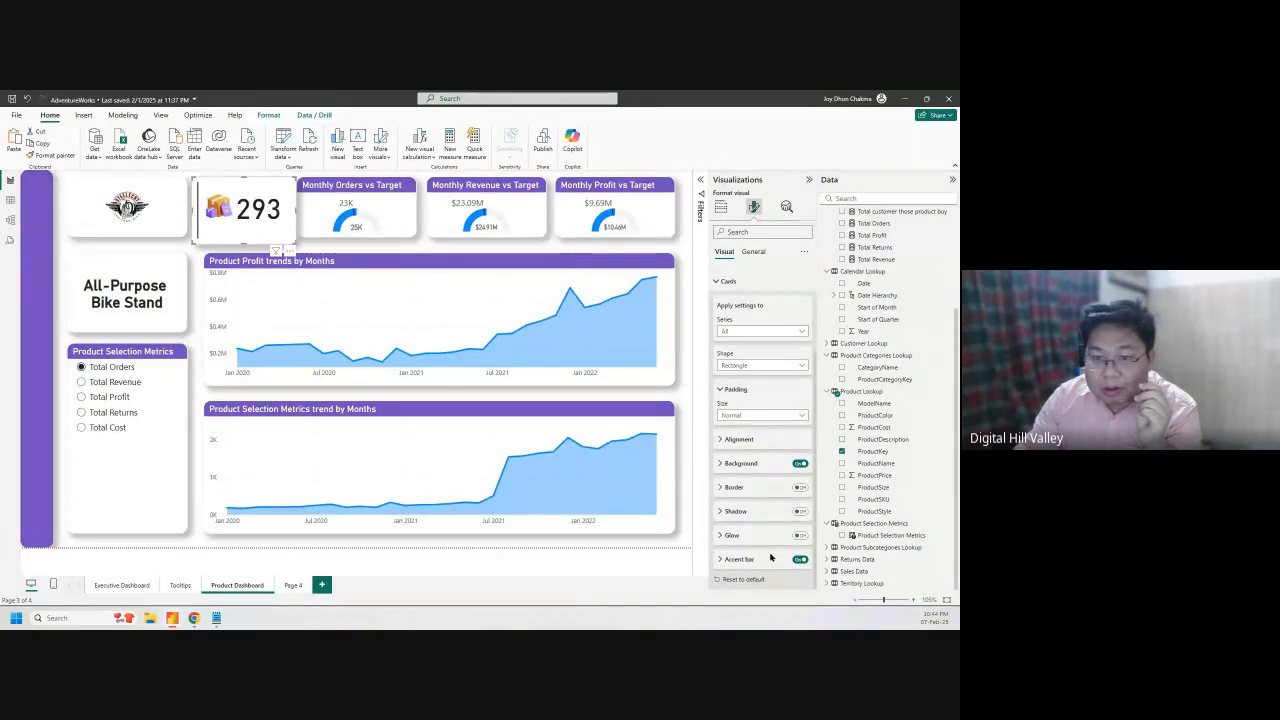
{"action": "left_click", "coordinate": [748, 559]}
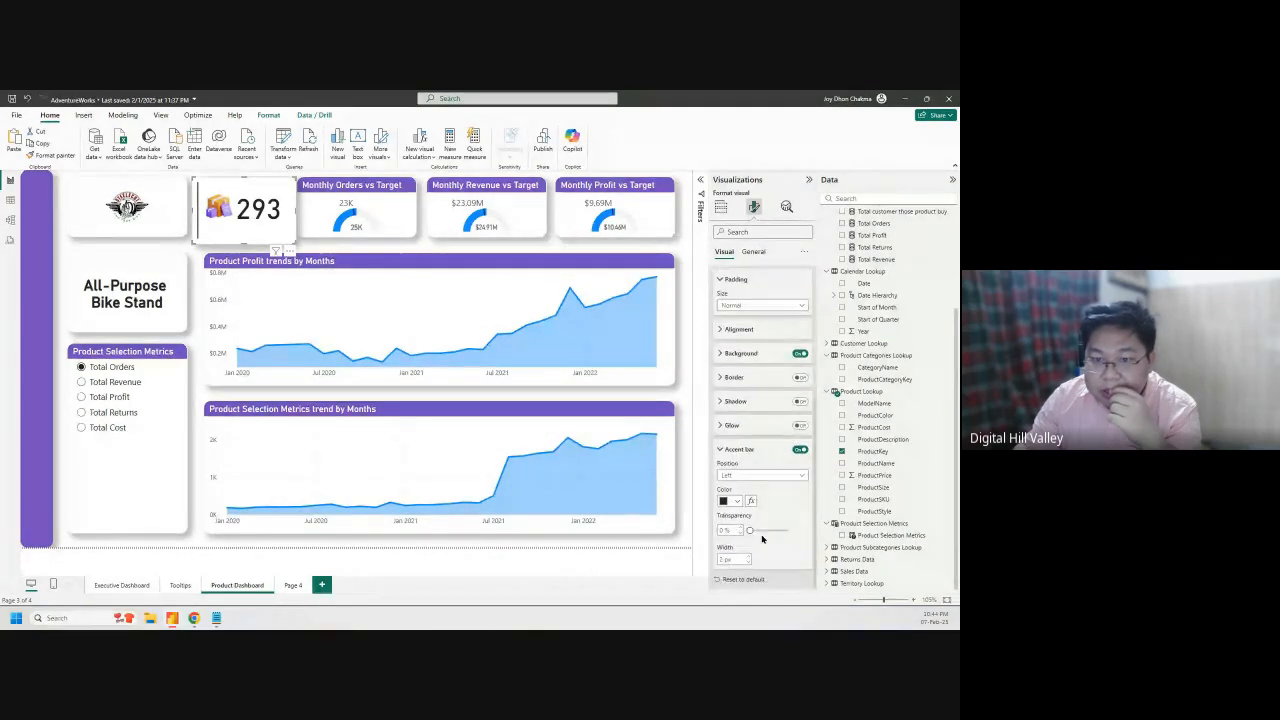
{"action": "left_click", "coordinate": [736, 502]}
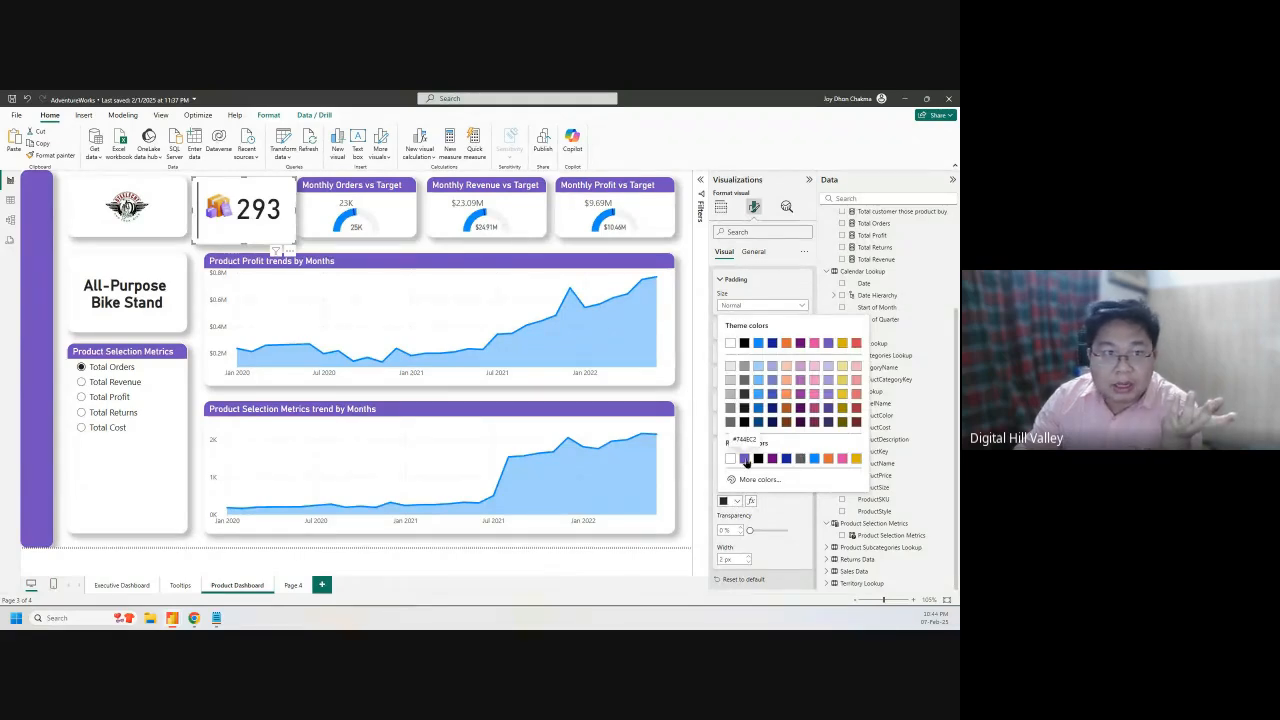
{"action": "left_click", "coordinate": [744, 459]}
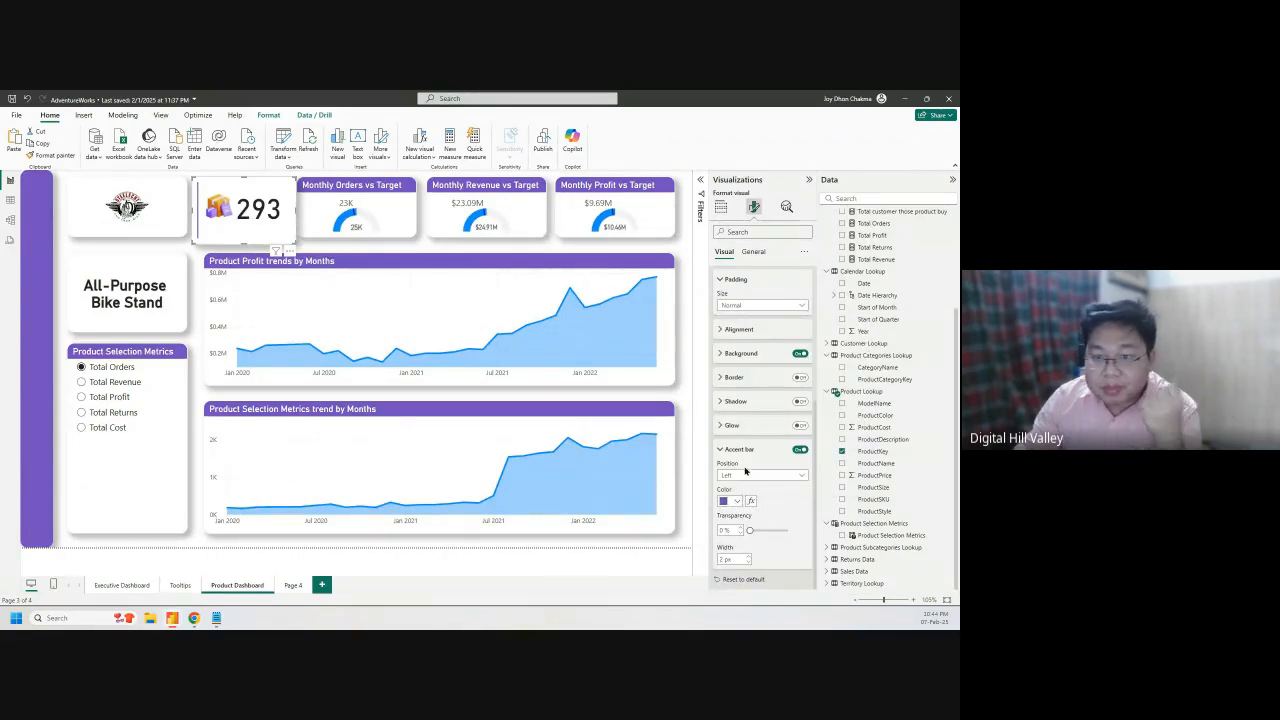
Turn on the callout value label so the Product SKU name shows above the card's number
{"action": "scroll", "coordinate": [759, 449], "scroll_direction": "up", "scroll_amount": 5}
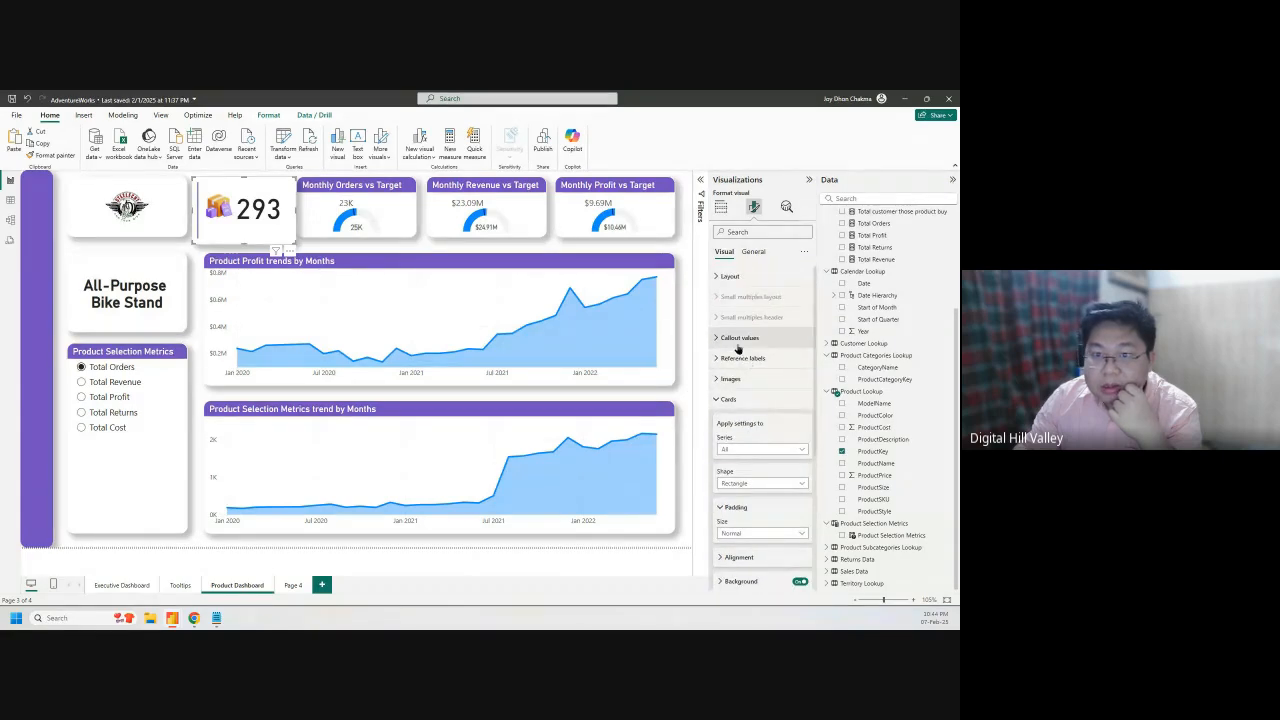
{"action": "left_click", "coordinate": [738, 339]}
{"action": "scroll", "coordinate": [770, 460], "scroll_direction": "down", "scroll_amount": 3}
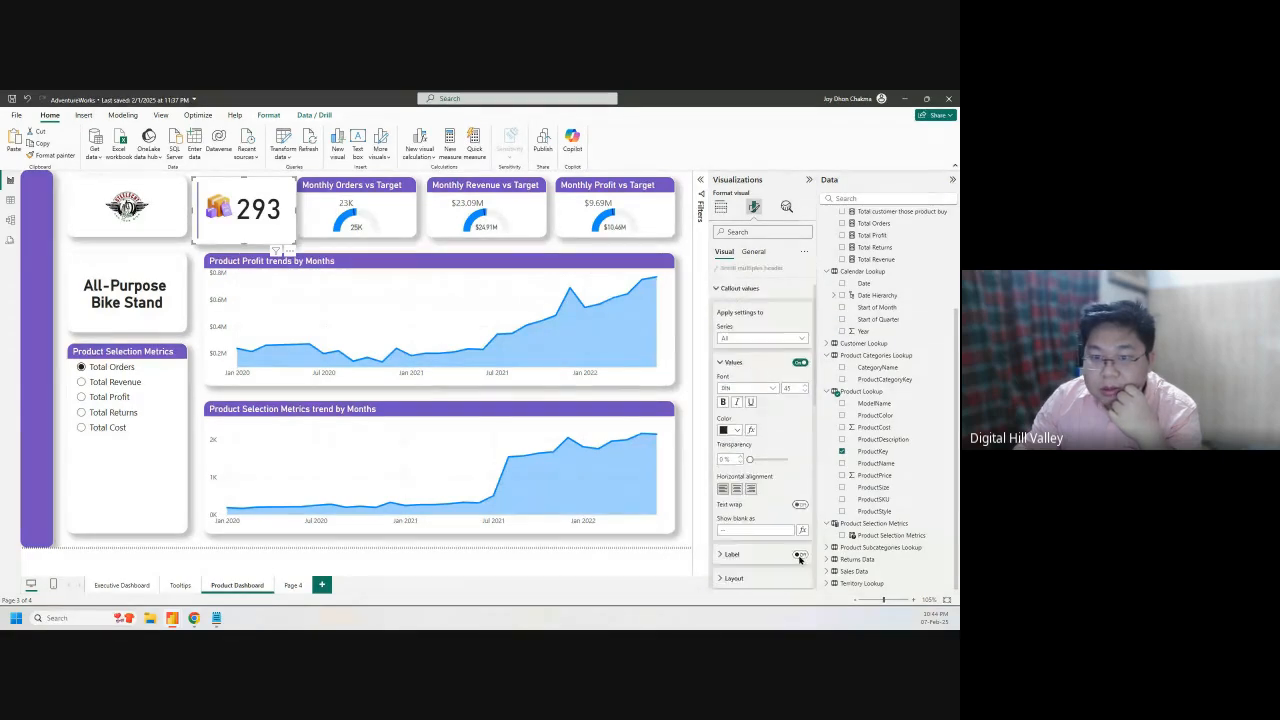
{"action": "left_click", "coordinate": [799, 405]}
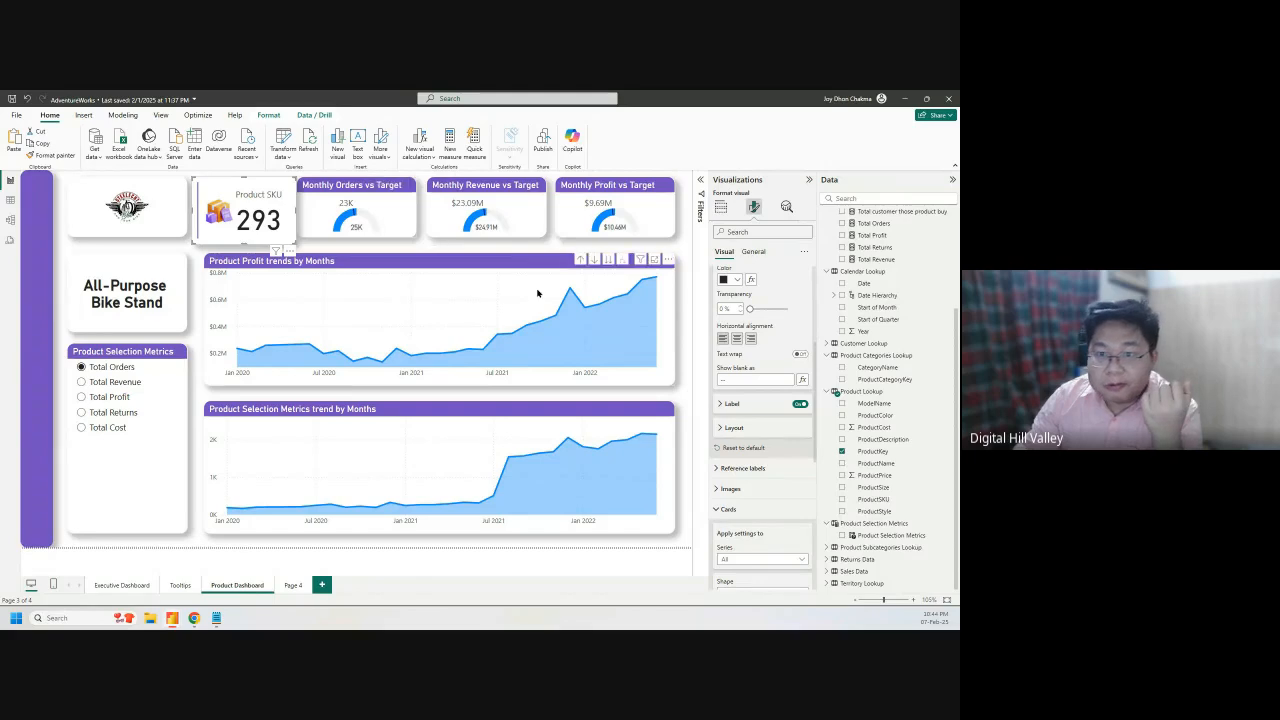
{"action": "mouse_move", "coordinate": [603, 330]}
Set the width of the Product SKU card's accent bar to 4 px
{"action": "scroll", "coordinate": [770, 402], "scroll_direction": "down", "scroll_amount": 2}
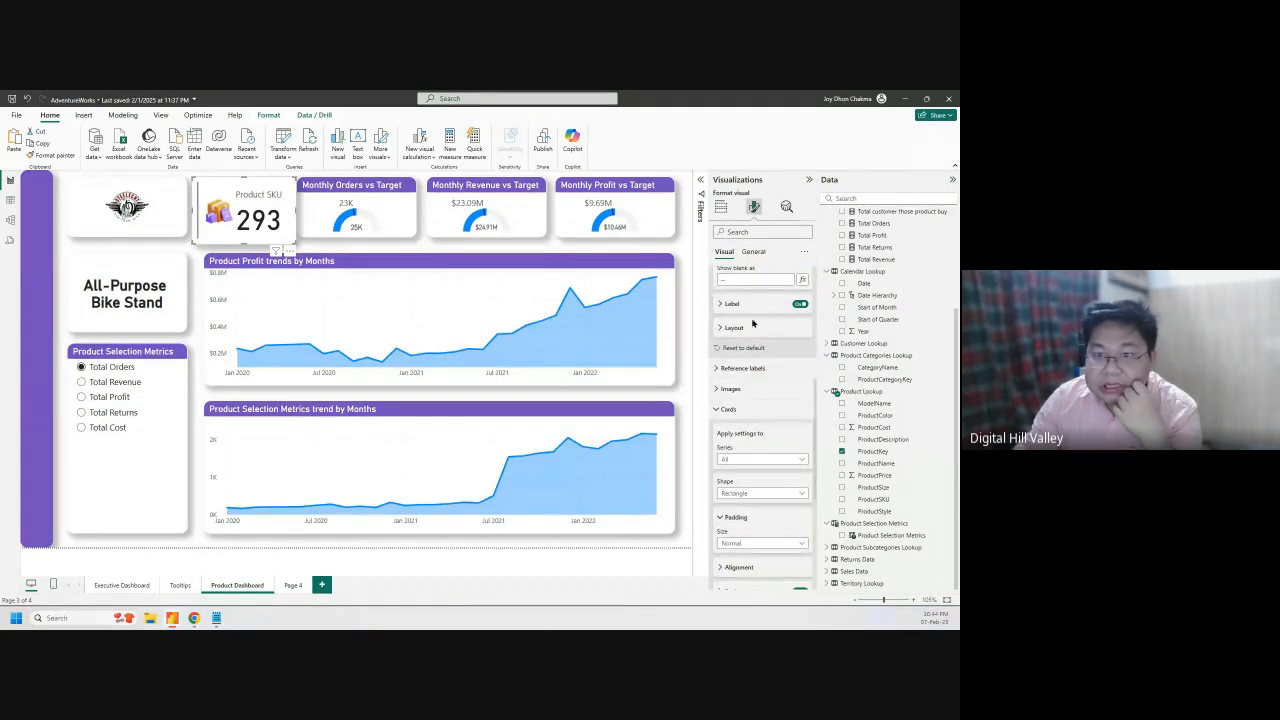
{"action": "left_click", "coordinate": [721, 329]}
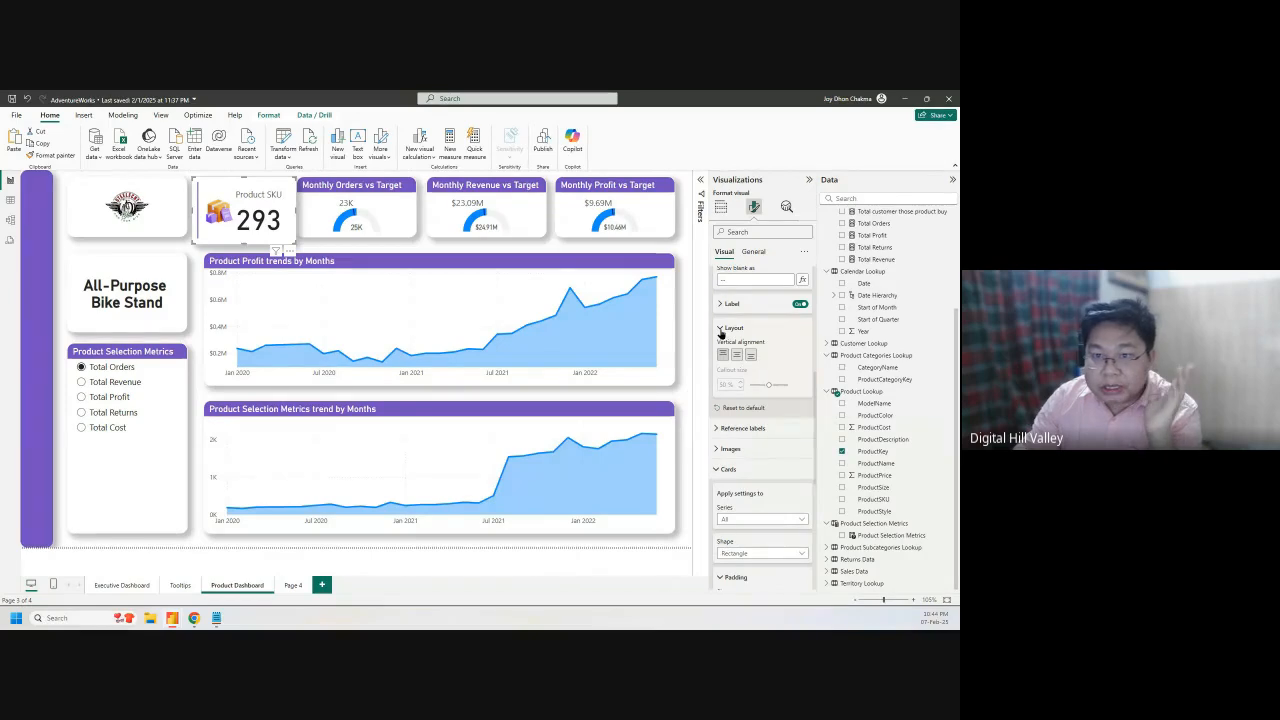
{"action": "left_click", "coordinate": [721, 329]}
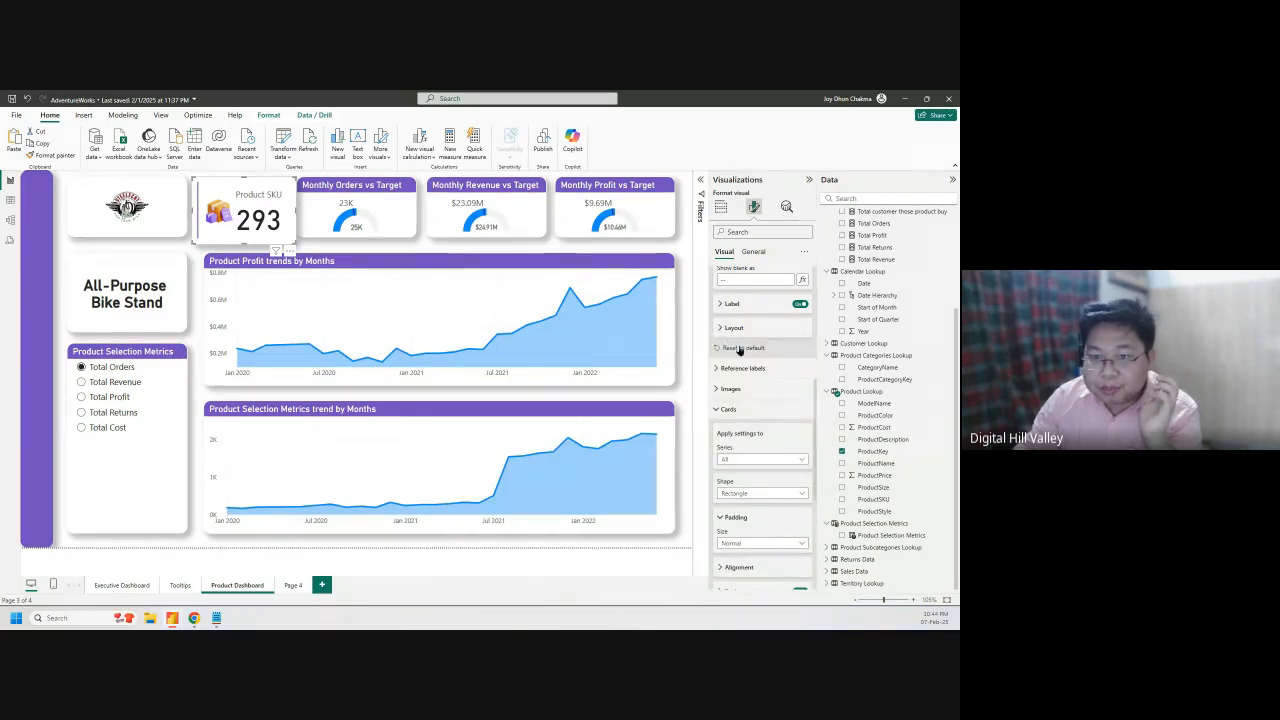
{"action": "scroll", "coordinate": [760, 410], "scroll_direction": "down", "scroll_amount": 2}
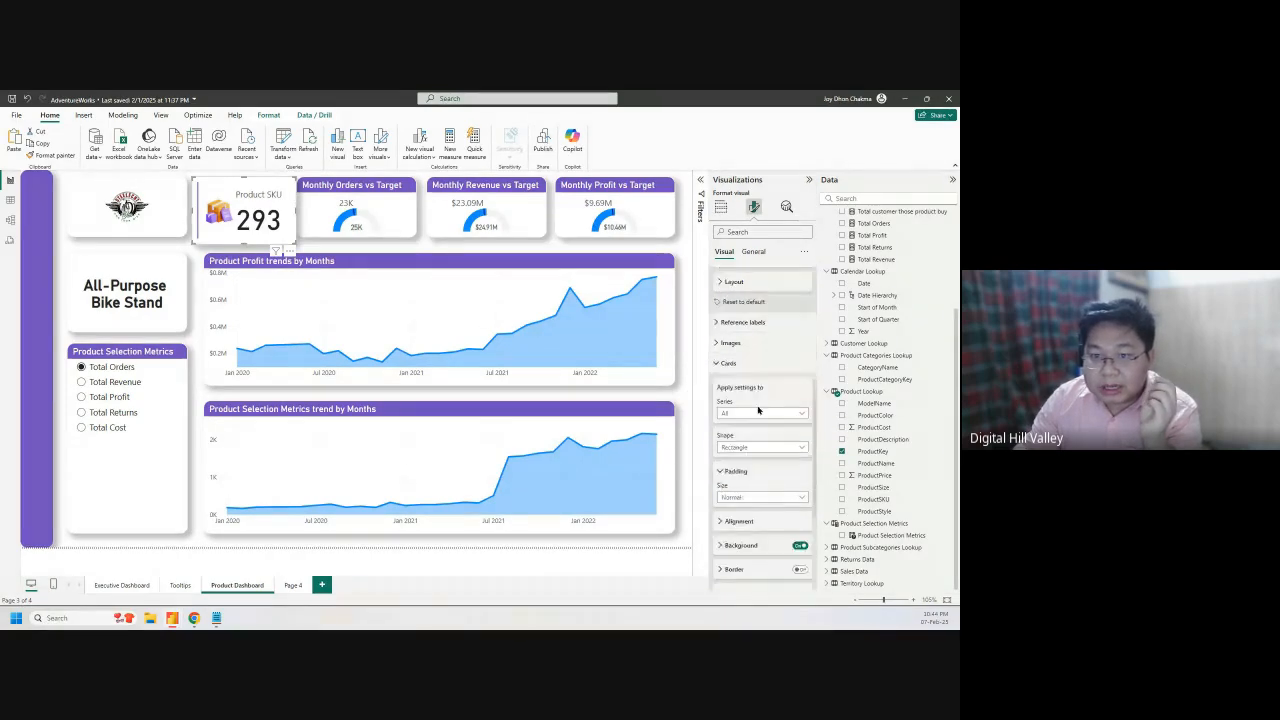
{"action": "scroll", "coordinate": [814, 468], "scroll_direction": "down", "scroll_amount": 2}
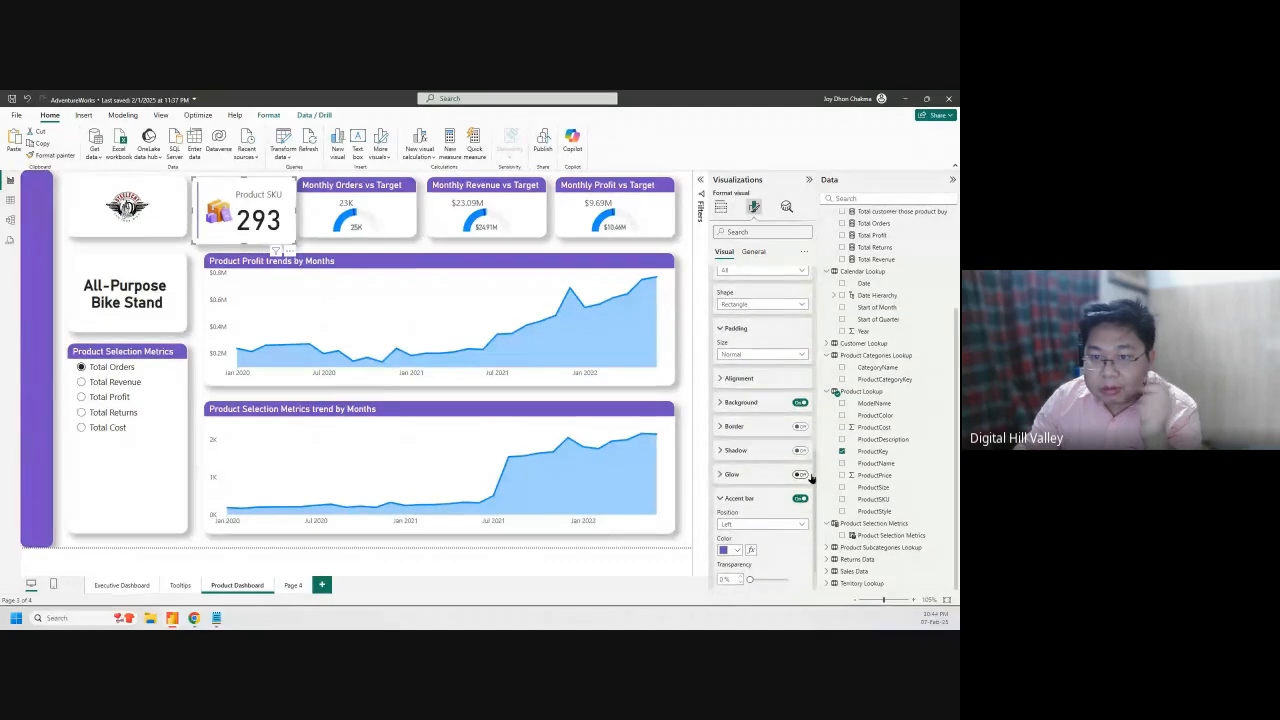
{"action": "scroll", "coordinate": [812, 477], "scroll_direction": "down", "scroll_amount": 1}
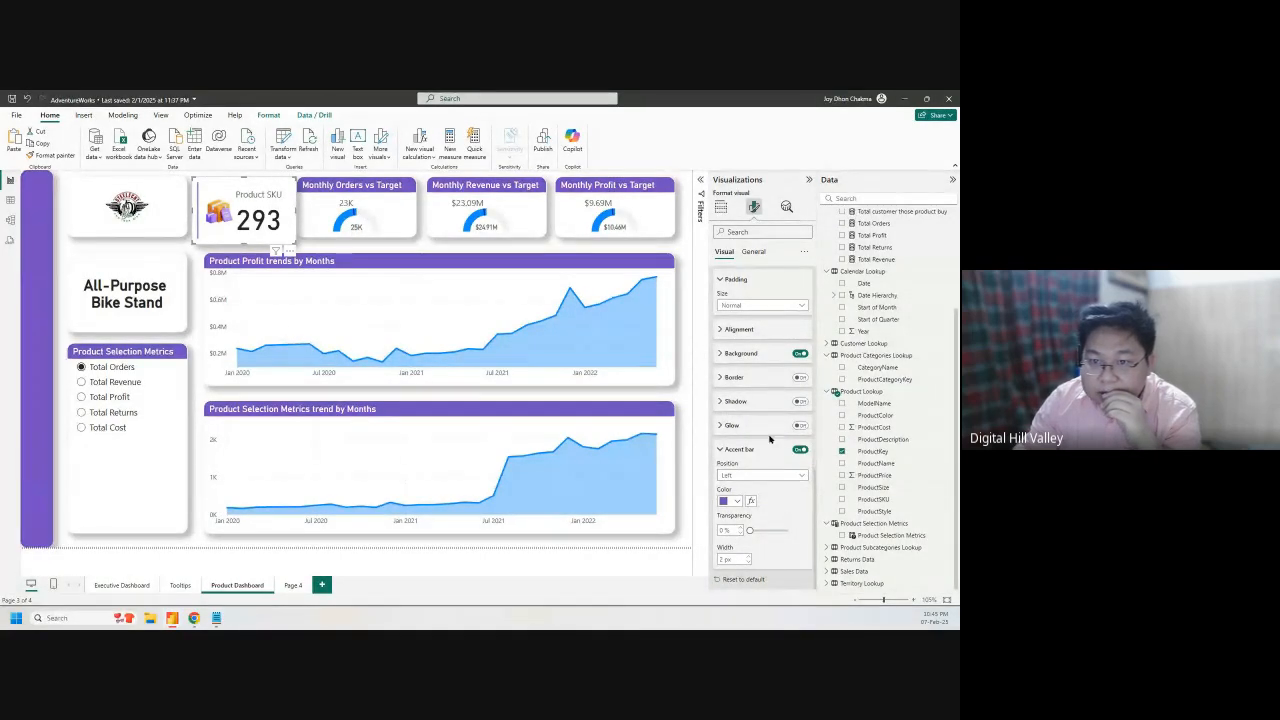
{"action": "left_click", "coordinate": [733, 425]}
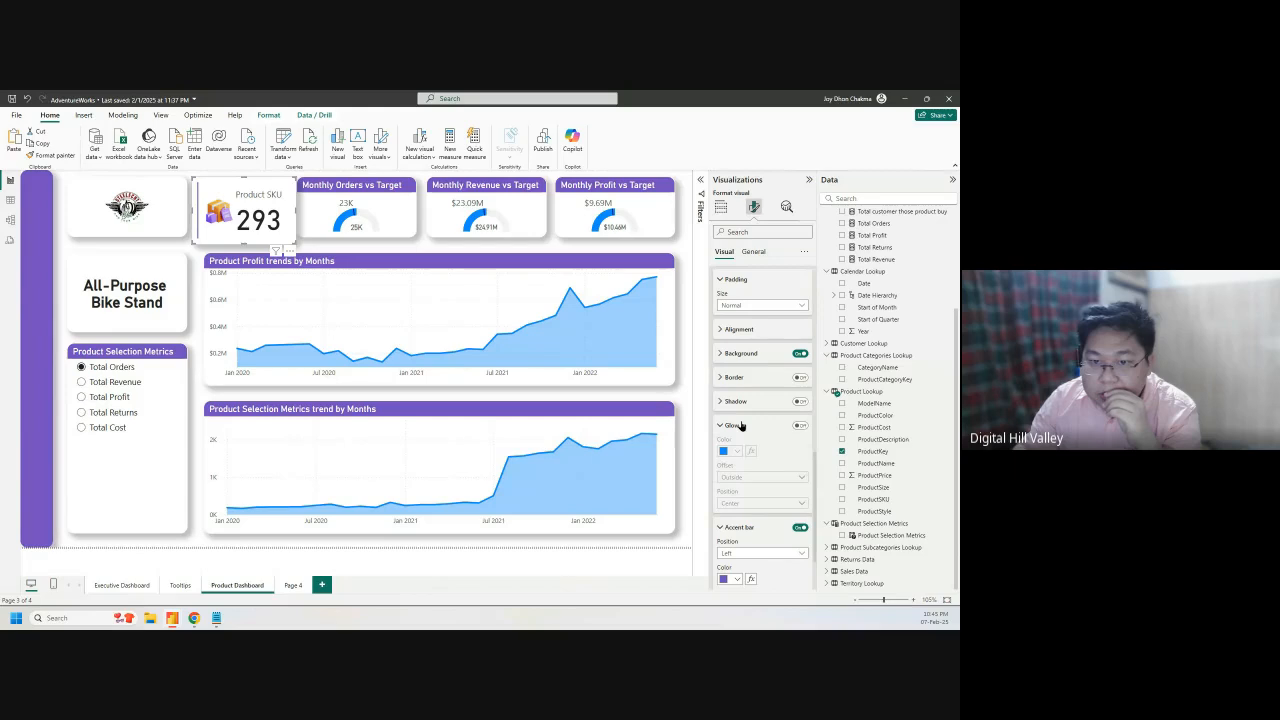
{"action": "left_click", "coordinate": [740, 425]}
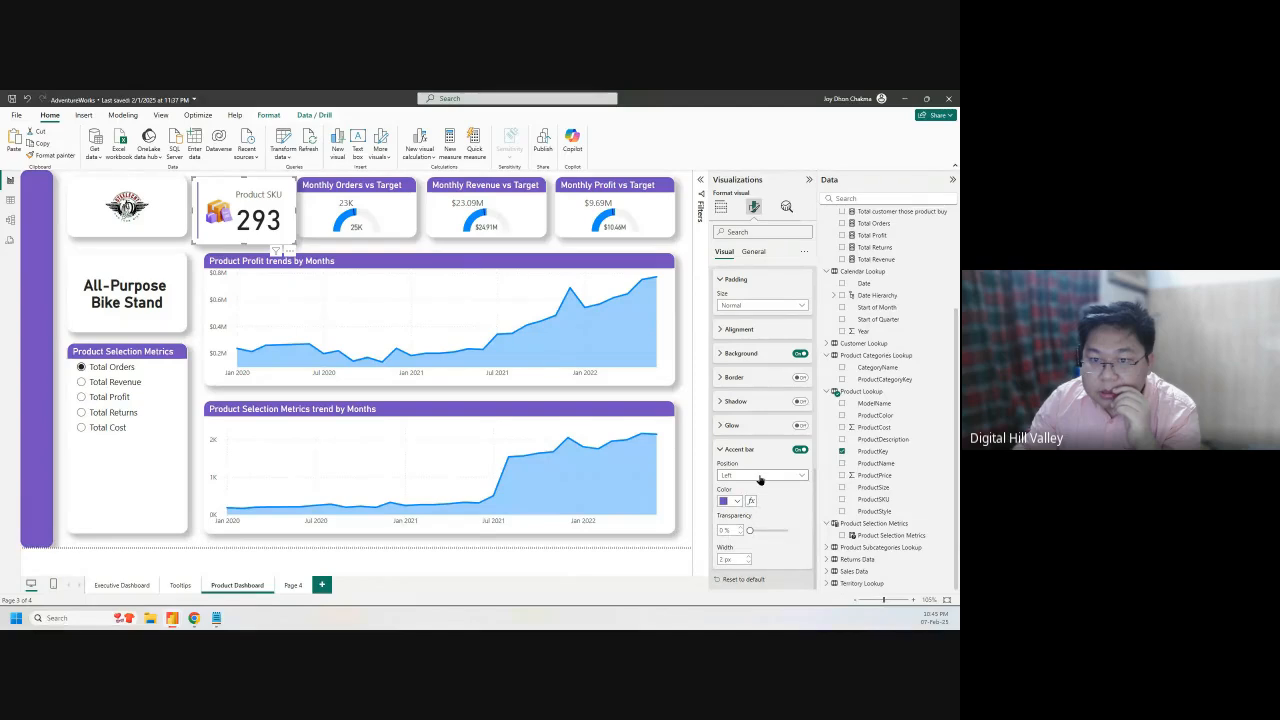
{"action": "left_click", "coordinate": [750, 558]}
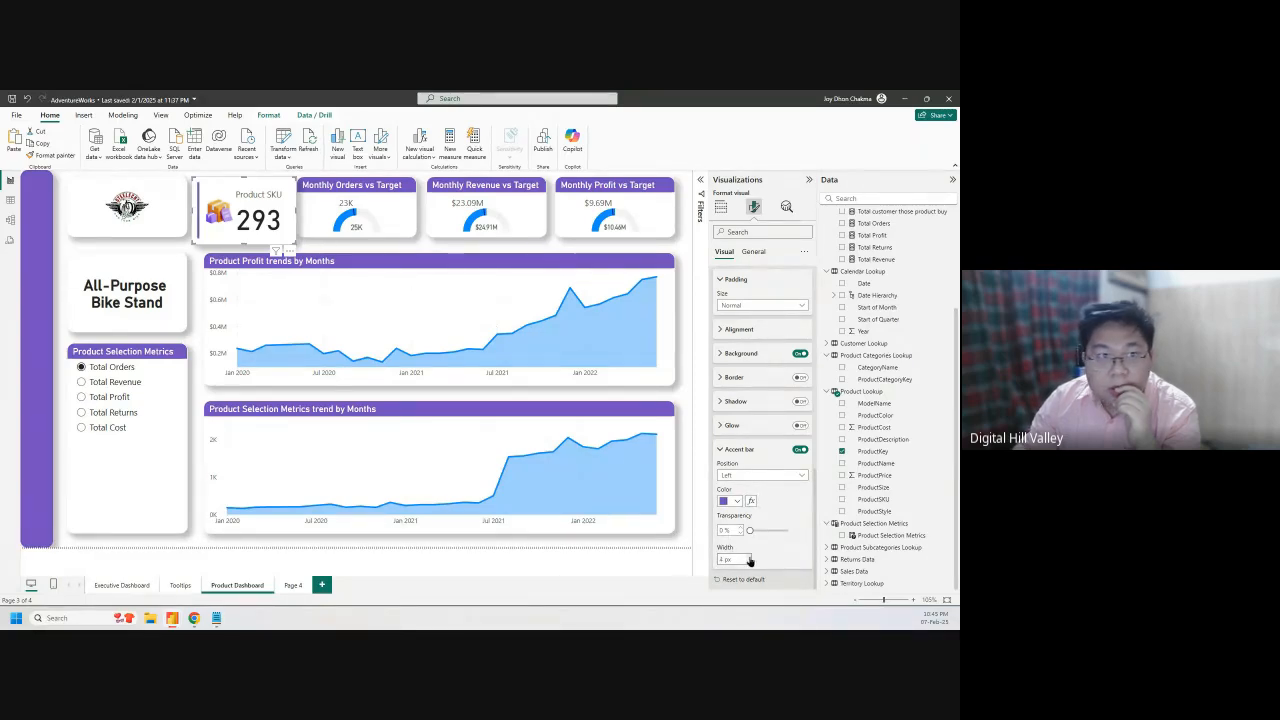
{"action": "left_click", "coordinate": [750, 558]}
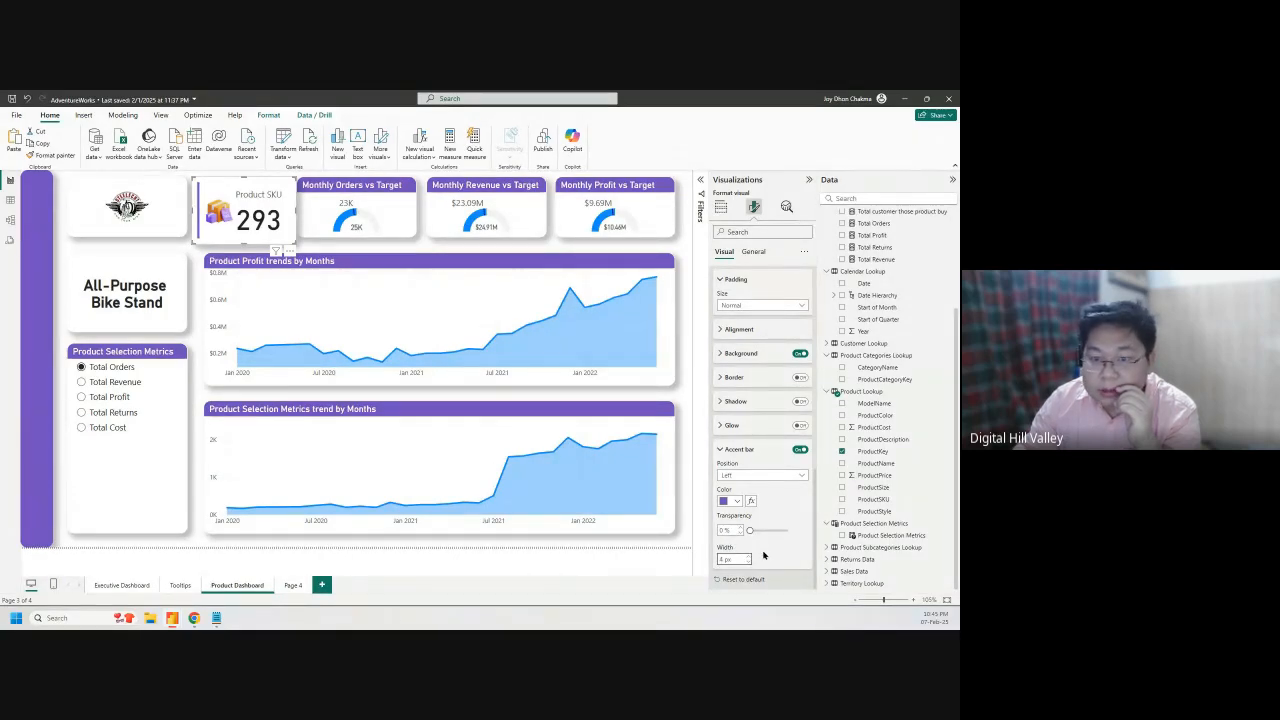
Review the Product SKU card's layout, callout value, image and card settings
{"action": "scroll", "coordinate": [768, 506], "scroll_direction": "up", "scroll_amount": 10}
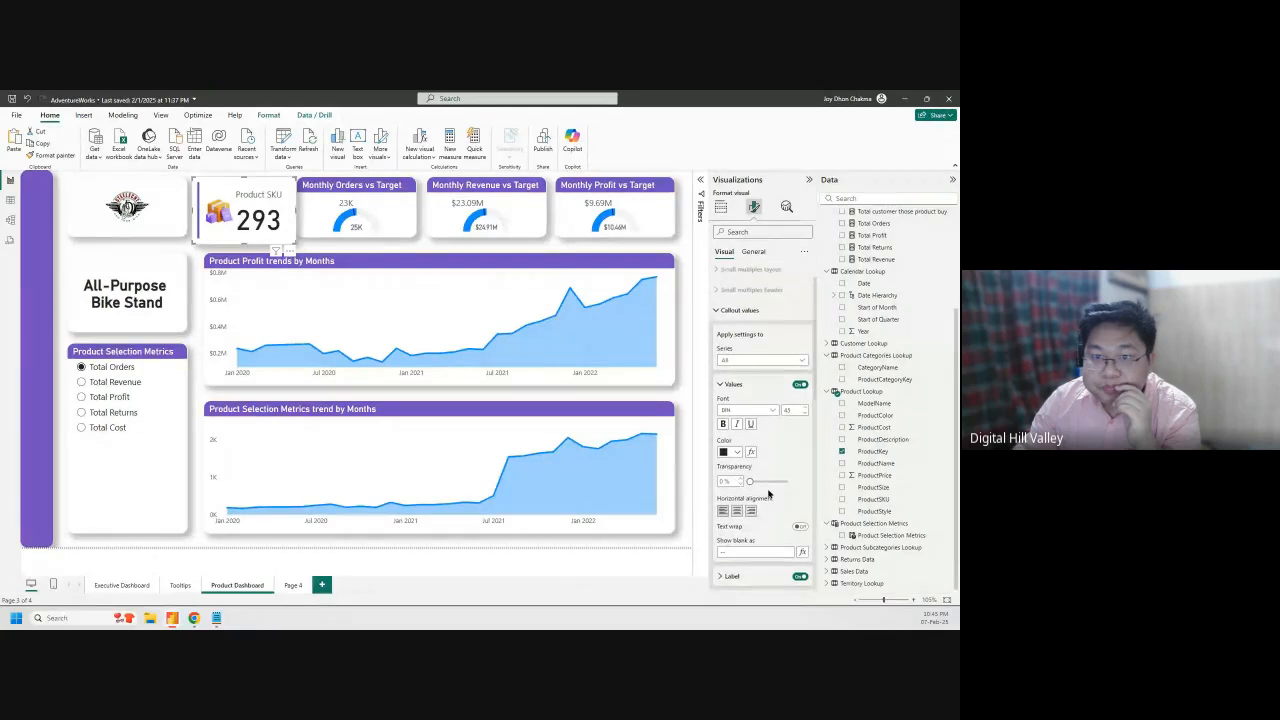
{"action": "left_click", "coordinate": [730, 276]}
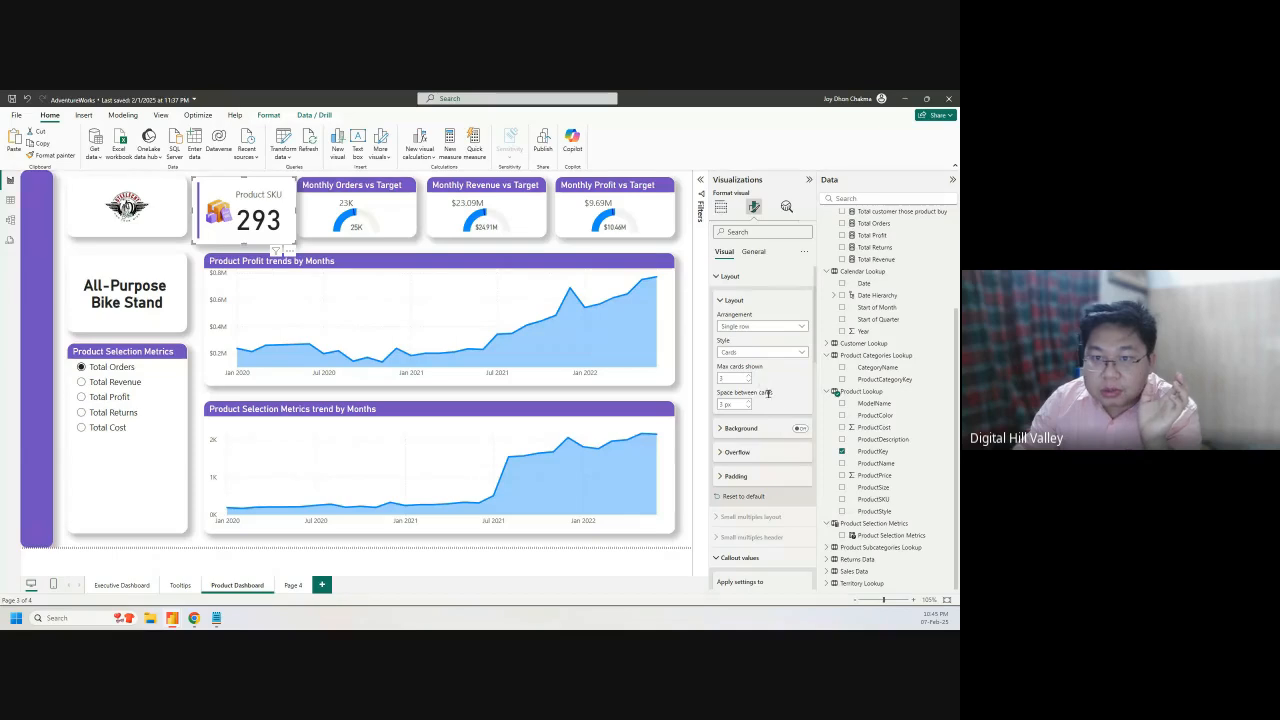
{"action": "scroll", "coordinate": [784, 407], "scroll_direction": "down", "scroll_amount": 2}
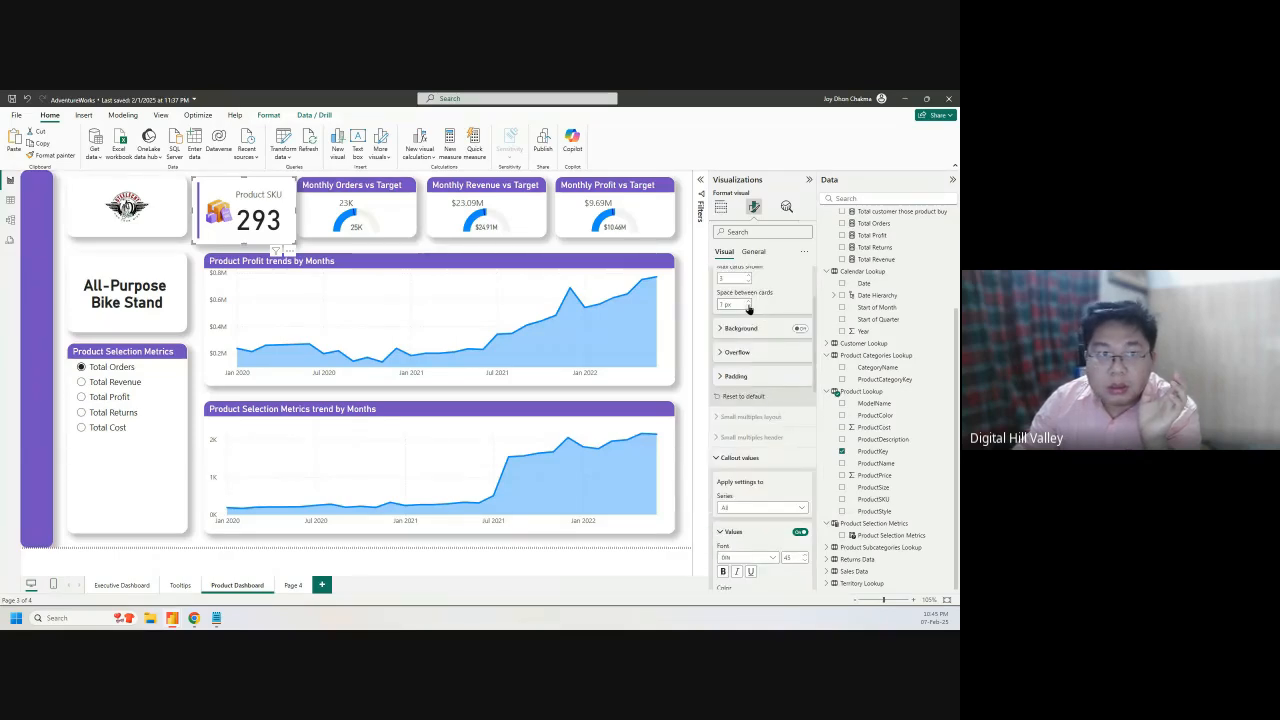
{"action": "scroll", "coordinate": [762, 415], "scroll_direction": "down", "scroll_amount": 5}
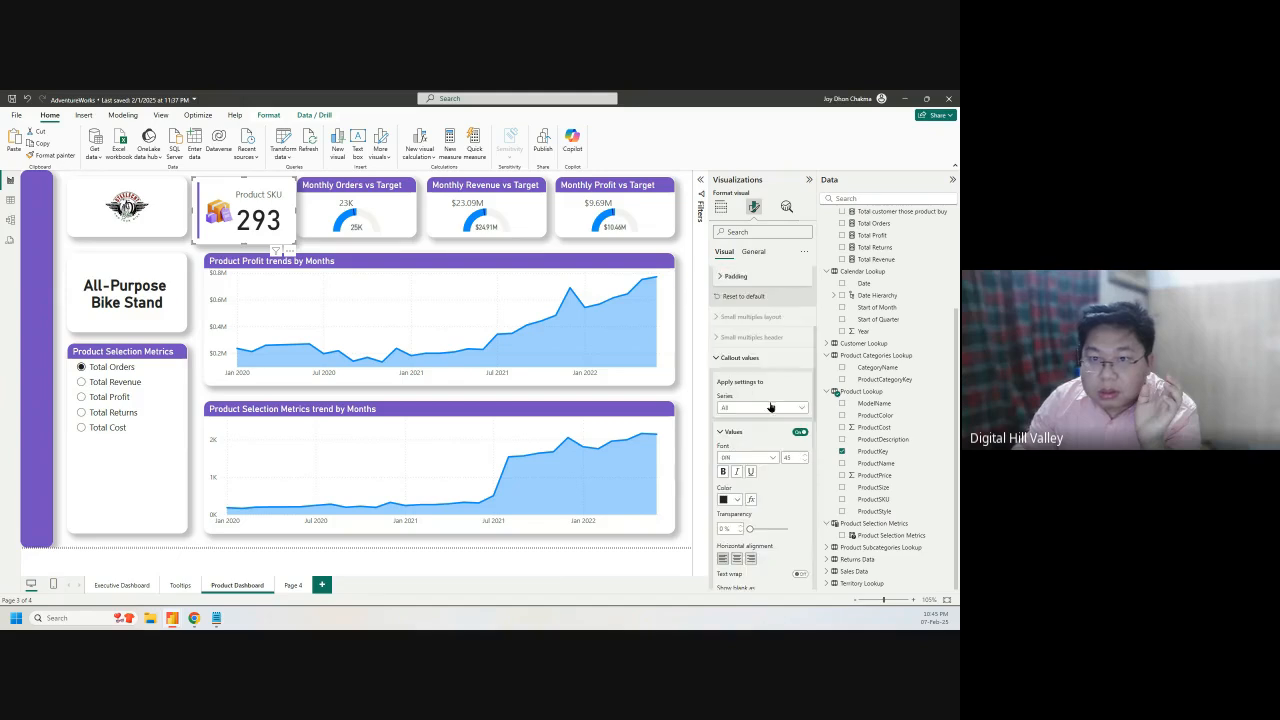
{"action": "scroll", "coordinate": [755, 466], "scroll_direction": "down", "scroll_amount": 3}
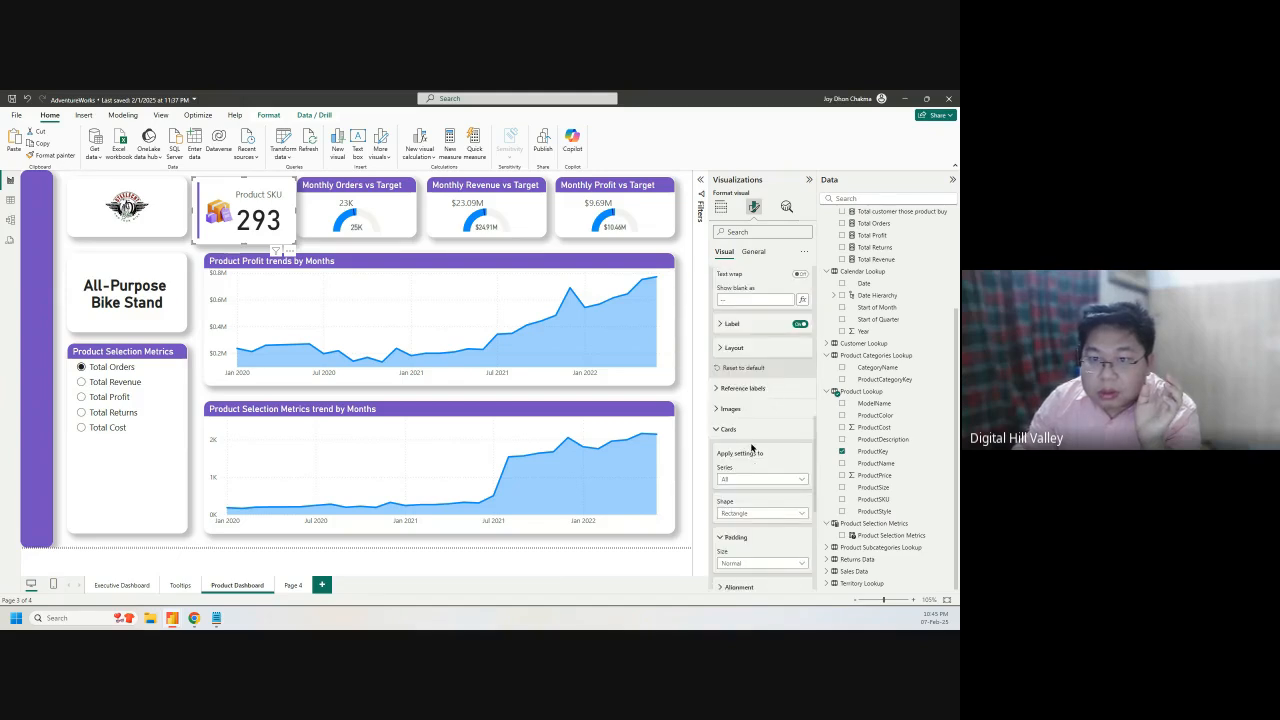
{"action": "left_click", "coordinate": [729, 409]}
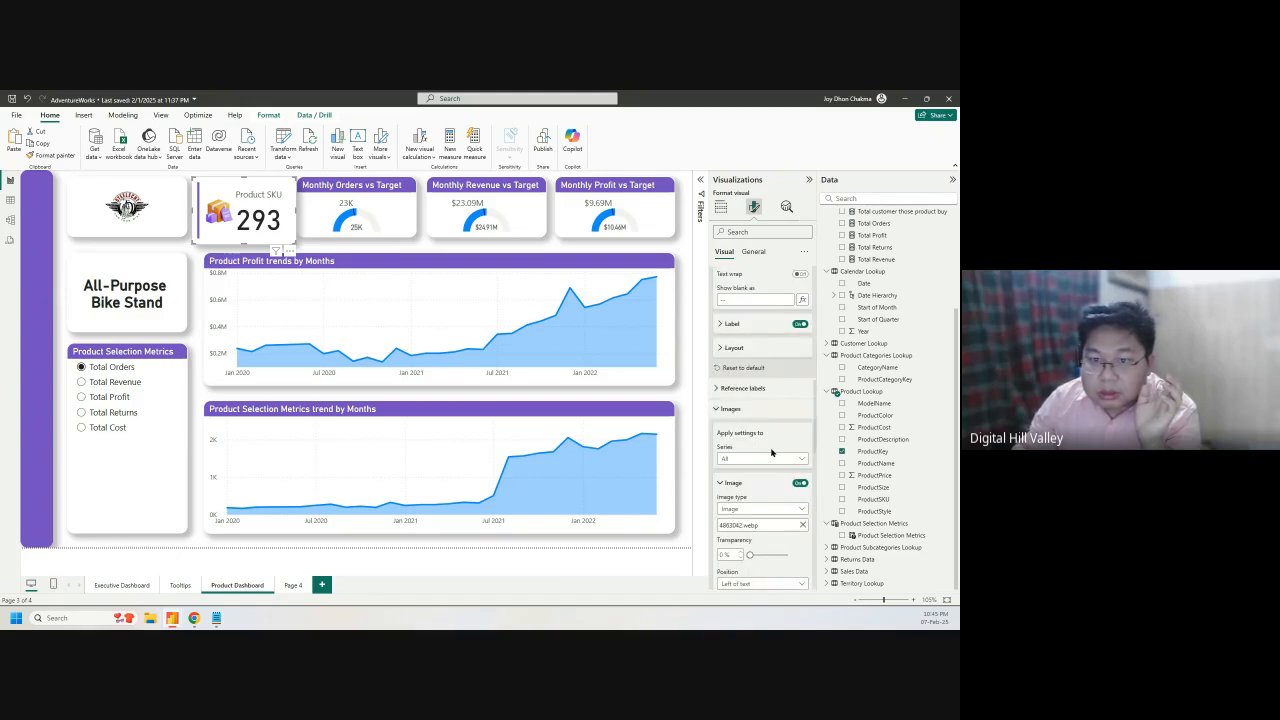
{"action": "scroll", "coordinate": [771, 470], "scroll_direction": "down", "scroll_amount": 4}
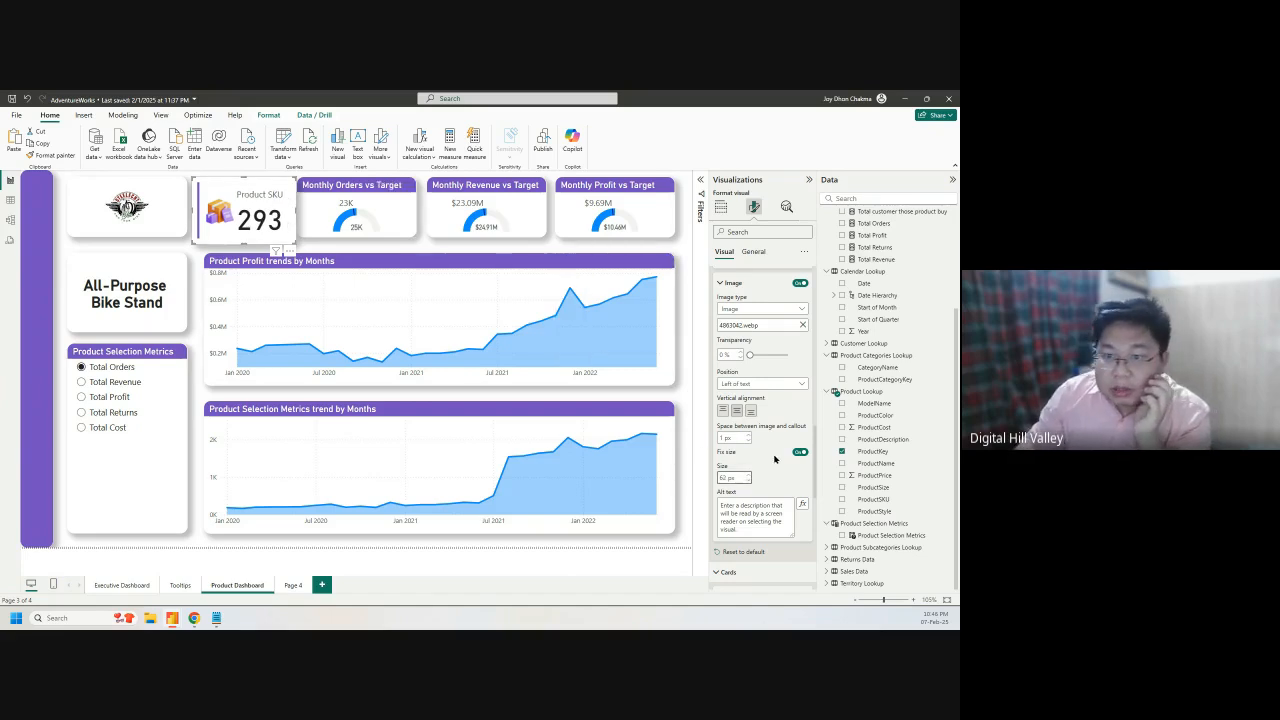
{"action": "scroll", "coordinate": [773, 455], "scroll_direction": "down", "scroll_amount": 5}
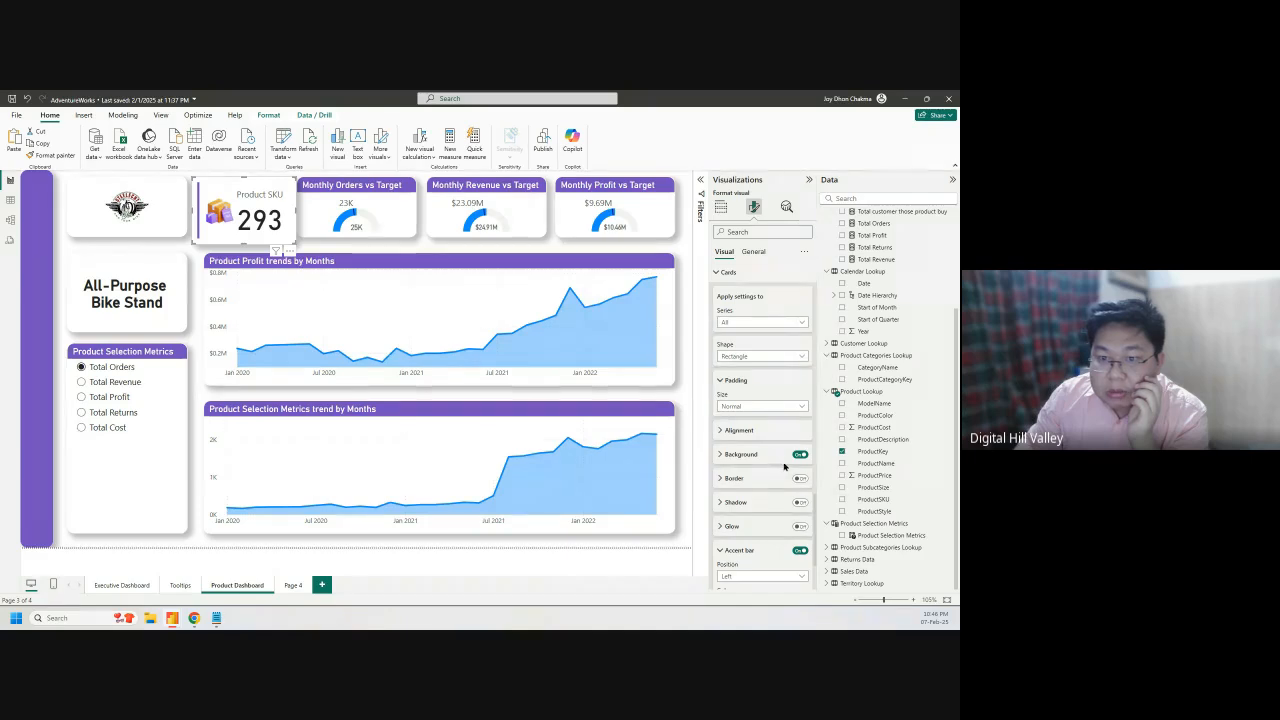
{"action": "scroll", "coordinate": [783, 466], "scroll_direction": "down", "scroll_amount": 5}
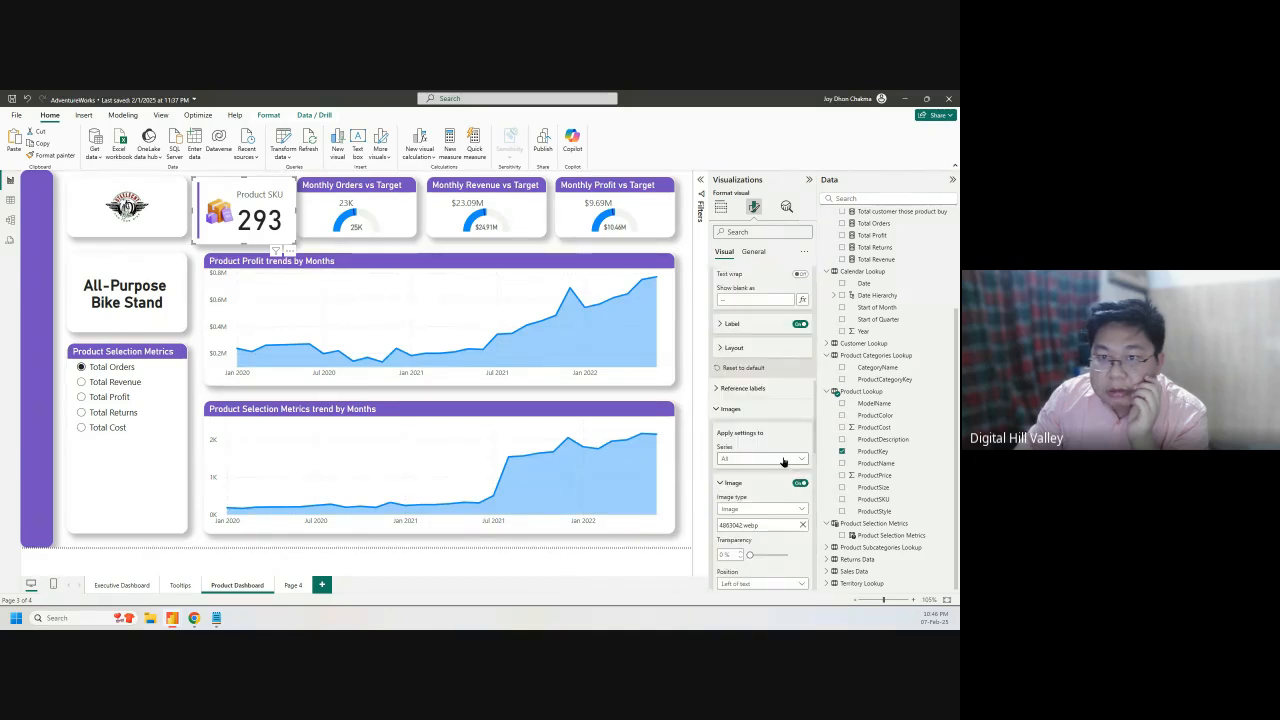
Make the Product SKU card's label bold at font size 12 and widen the card so the whole label fits
{"action": "left_click", "coordinate": [730, 325]}
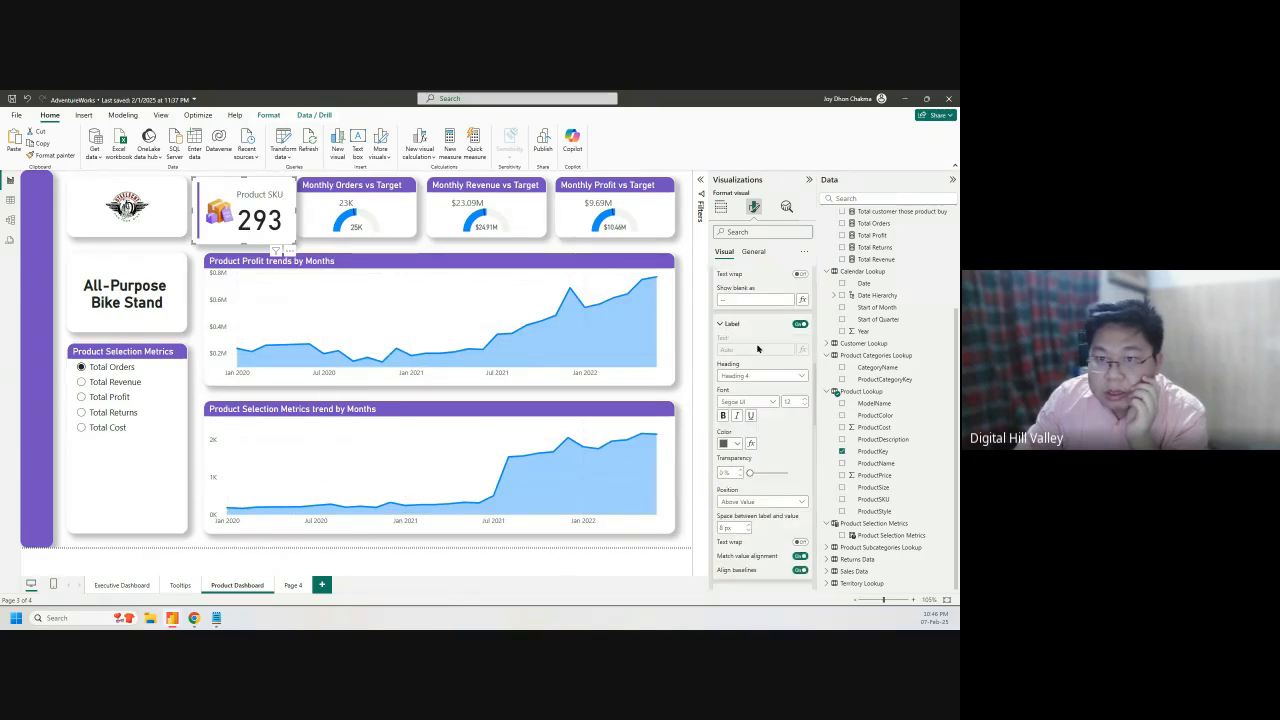
{"action": "left_click", "coordinate": [721, 418]}
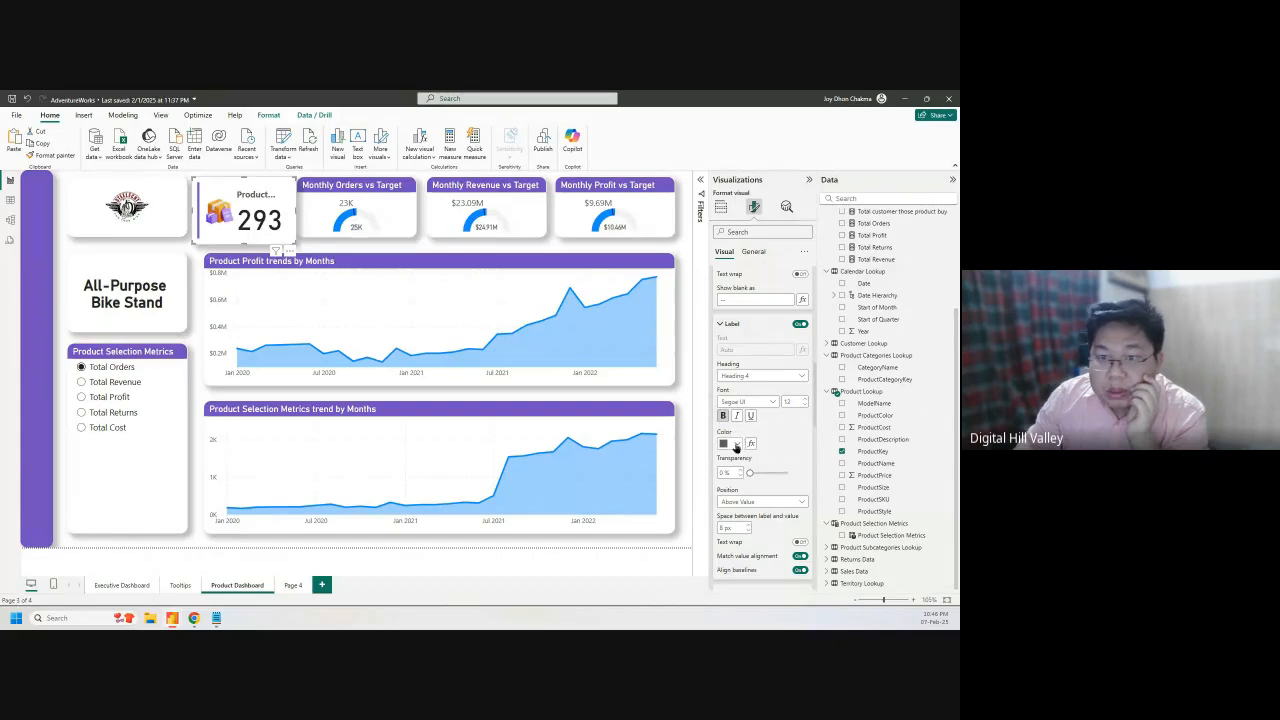
{"action": "left_click", "coordinate": [806, 404]}
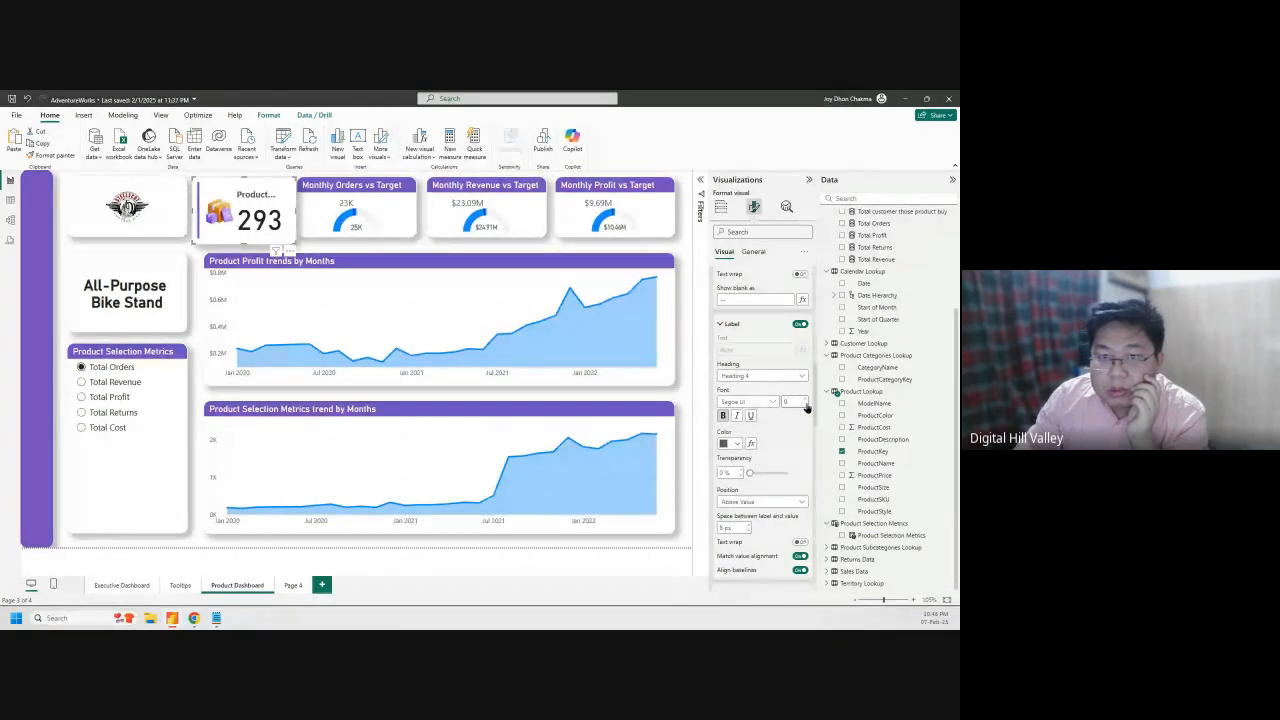
{"action": "left_click", "coordinate": [806, 404]}
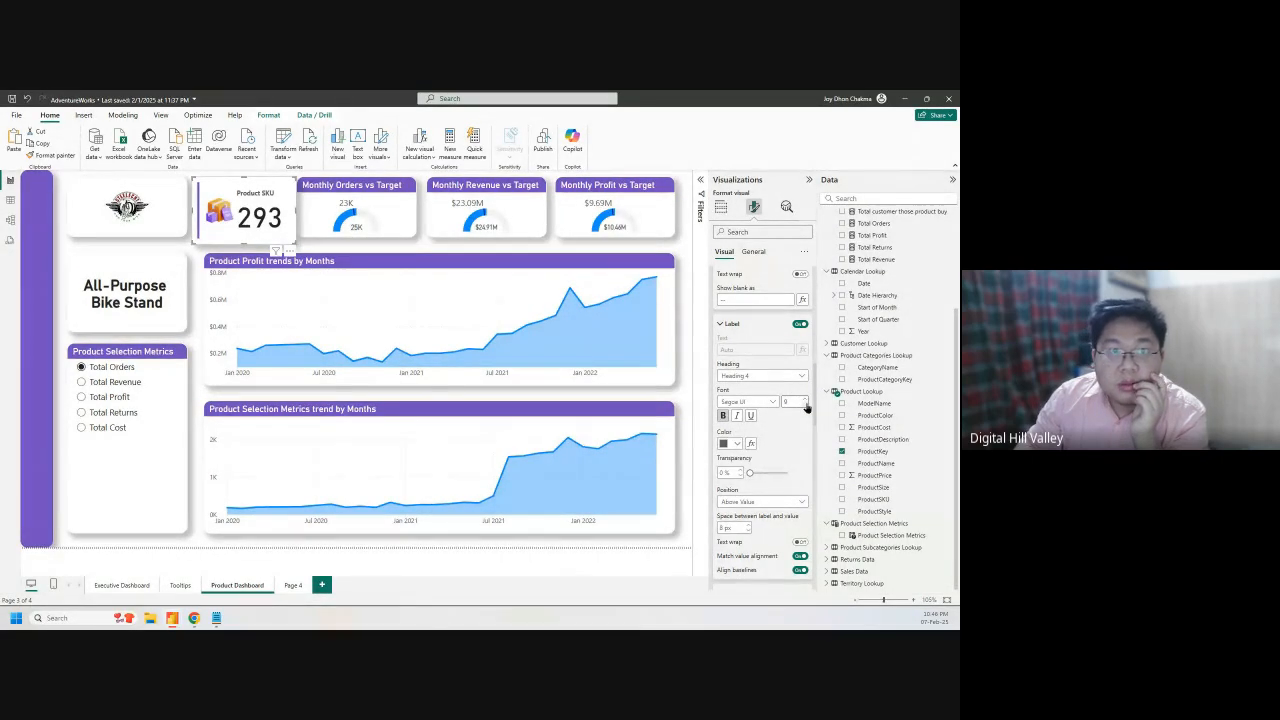
{"action": "left_click", "coordinate": [806, 400]}
{"action": "left_click", "coordinate": [806, 400]}
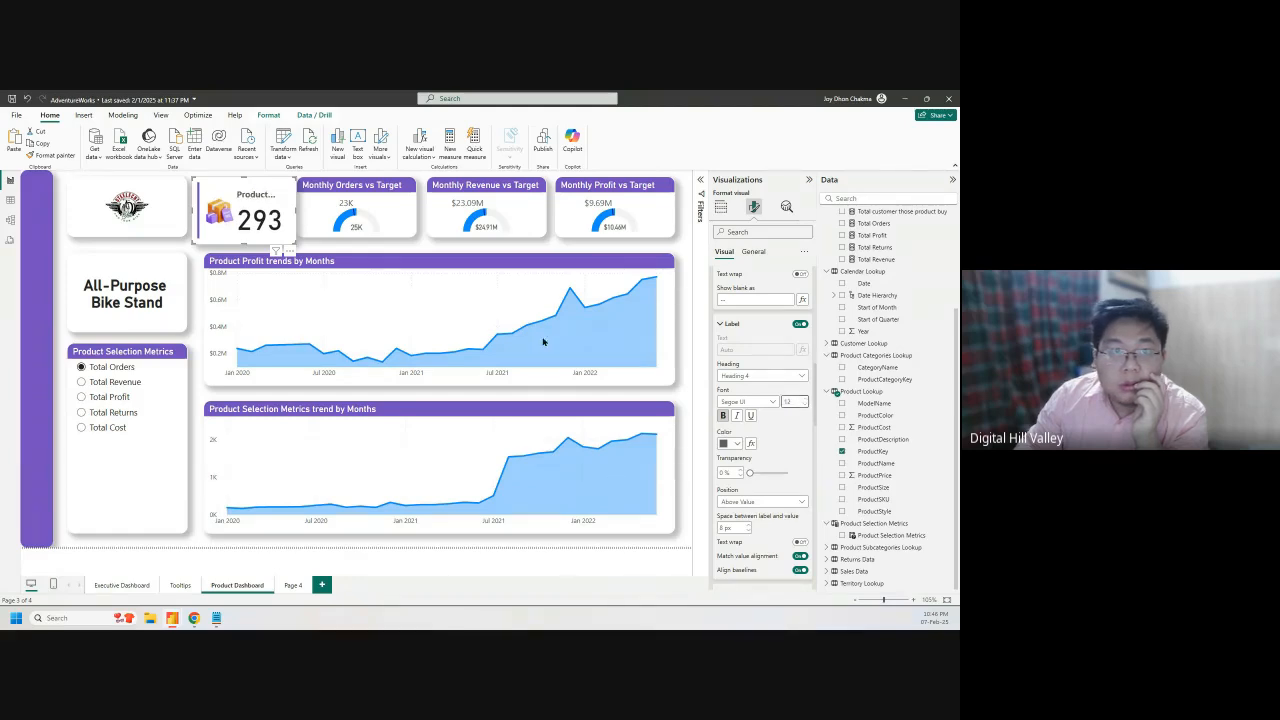
{"action": "left_click_drag", "start_coordinate": [296, 211], "coordinate": [305, 216]}
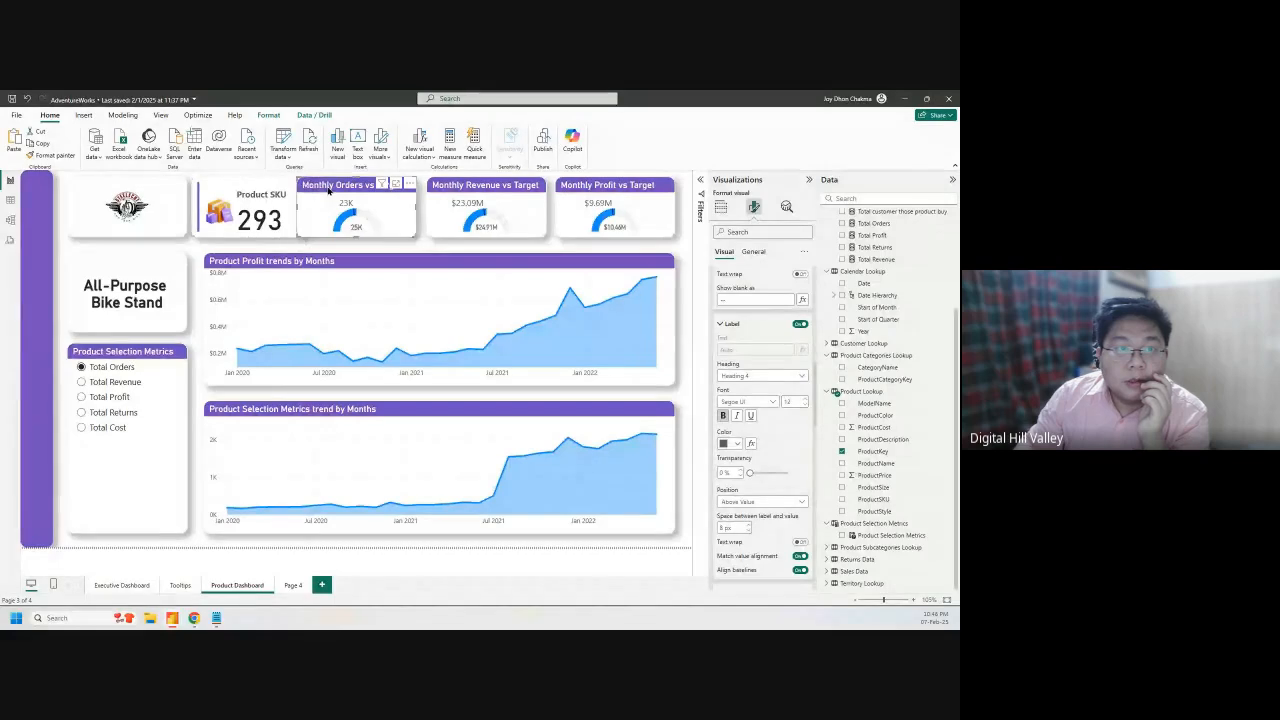
Try to narrow the Monthly Orders vs Target gauge to make room for the Product SKU card, and undo the resize
{"action": "left_click", "coordinate": [158, 204]}
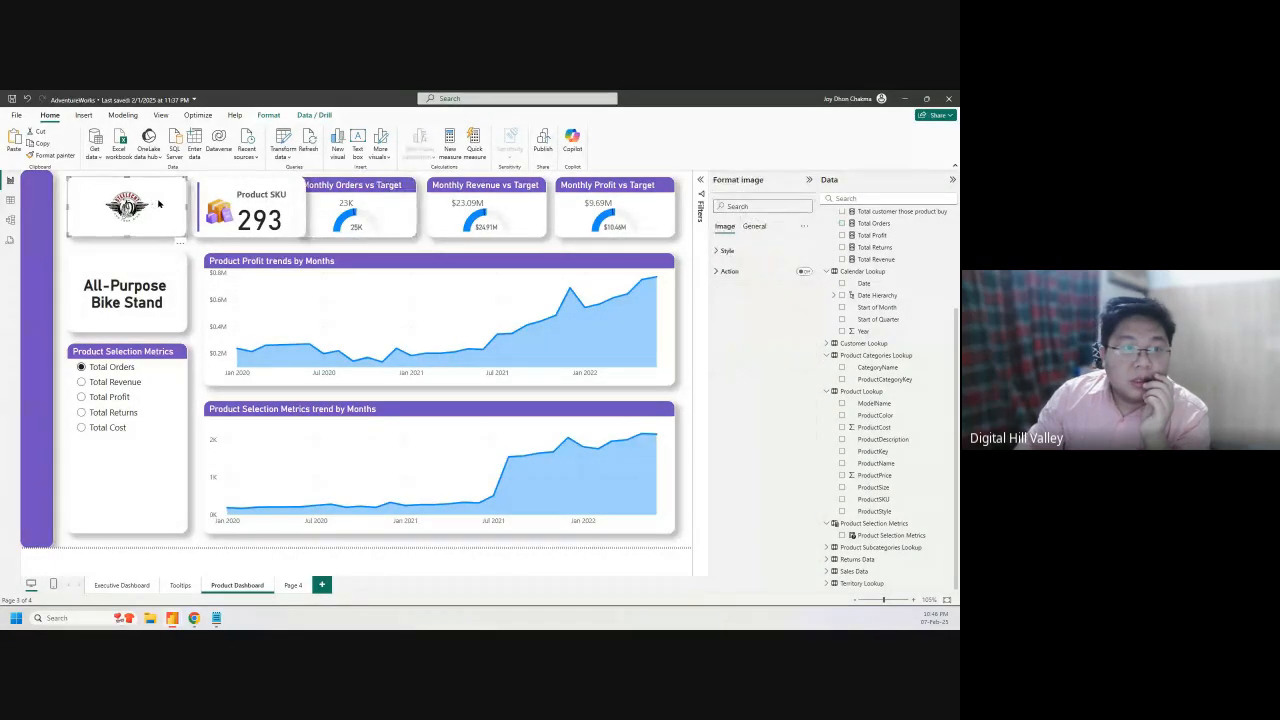
{"action": "left_click", "coordinate": [347, 191]}
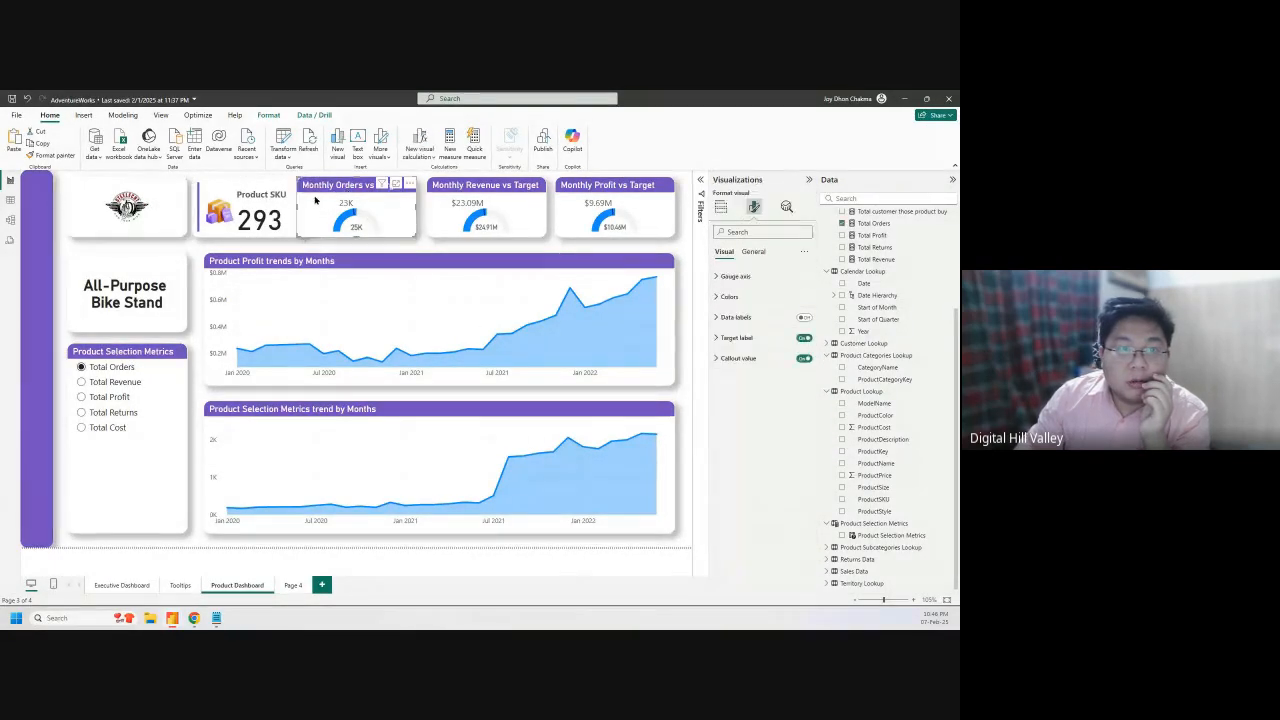
{"action": "left_click_drag", "start_coordinate": [296, 206], "coordinate": [299, 205]}
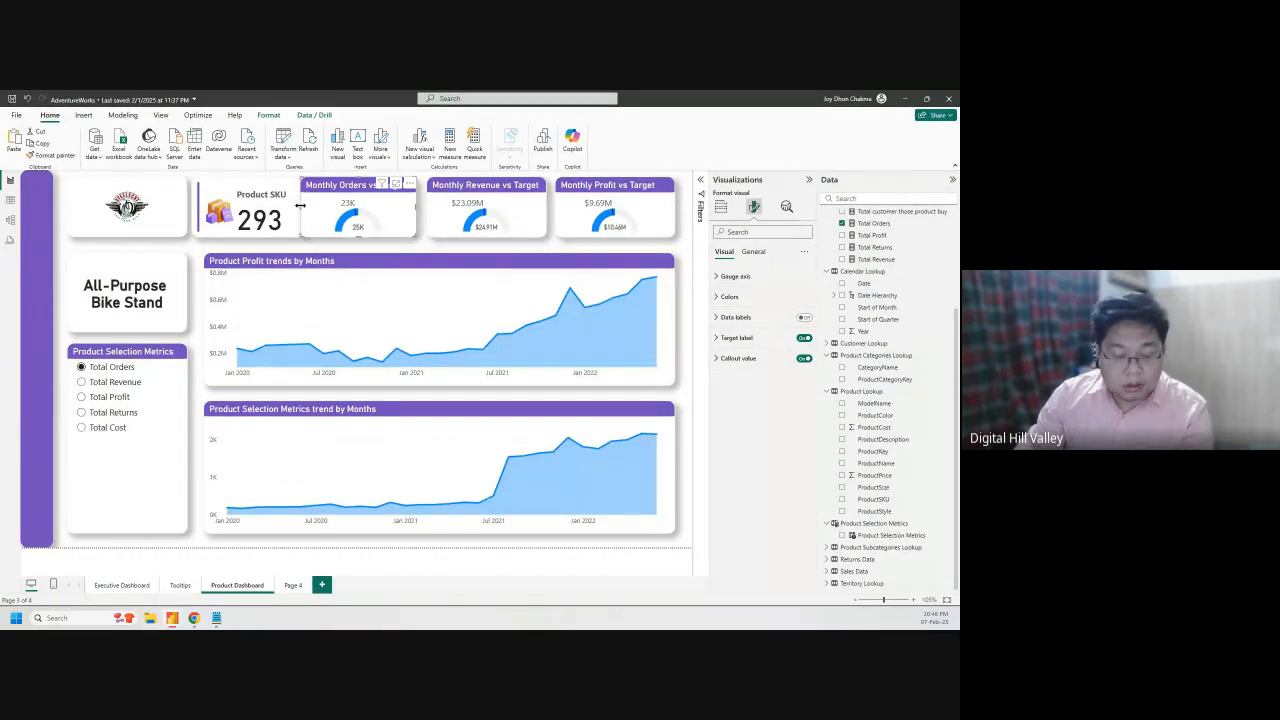
{"action": "key", "text": "ctrl+z"}
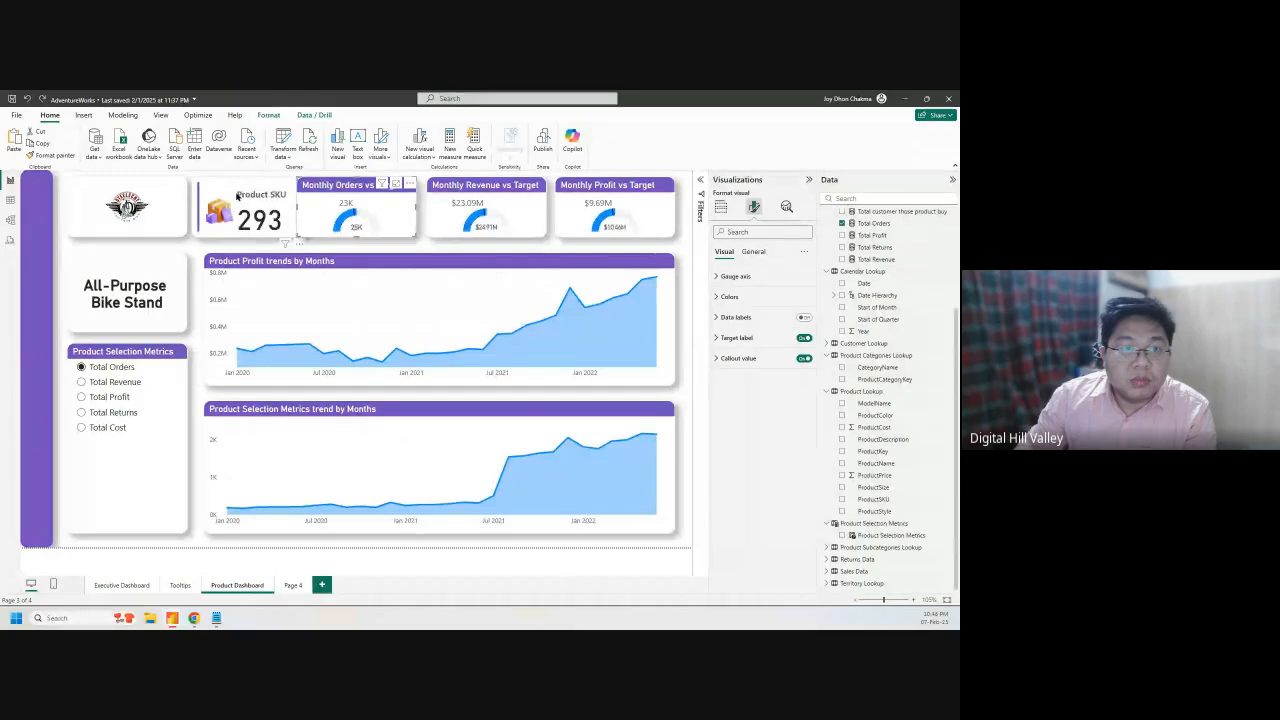
Narrow the logo image and move the Product SKU card beside it, clear of the Monthly Orders vs Target gauge
{"action": "left_click", "coordinate": [217, 191]}
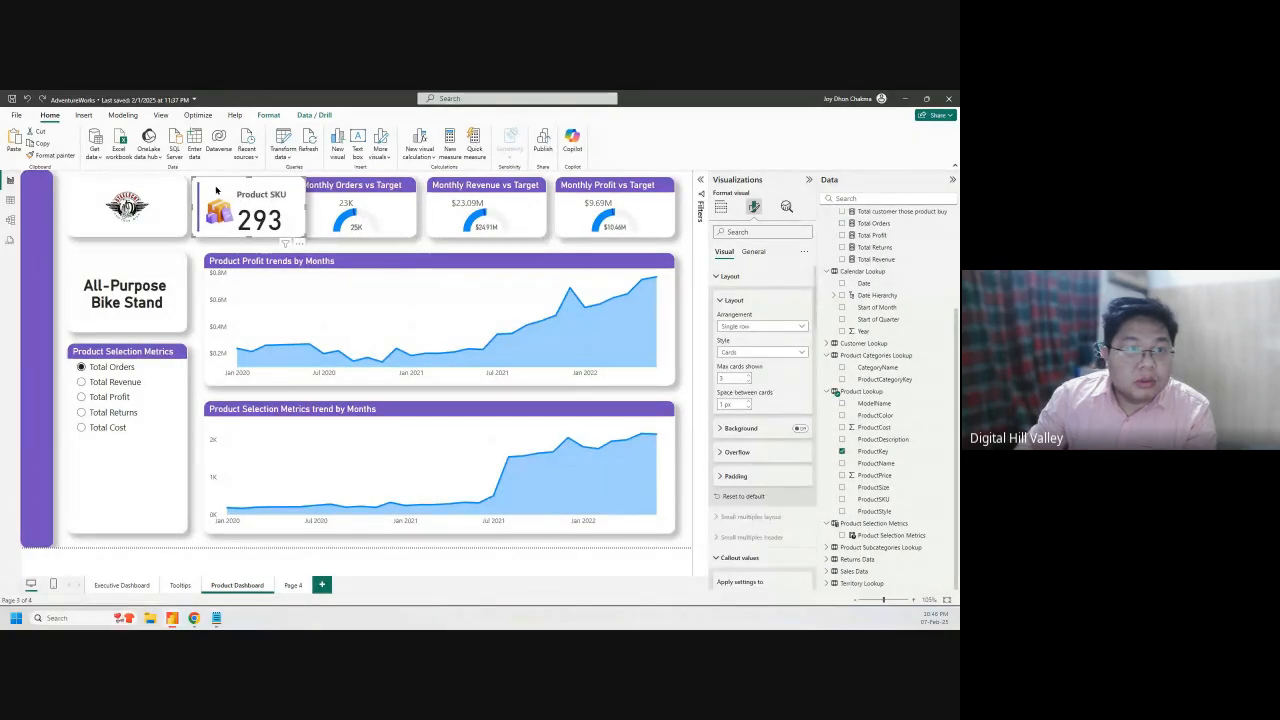
{"action": "left_click", "coordinate": [182, 207]}
{"action": "mouse_move", "coordinate": [186, 206]}
{"action": "left_mouse_down"}
{"action": "mouse_move", "coordinate": [160, 206]}
{"action": "mouse_move", "coordinate": [186, 204]}
{"action": "left_mouse_up"}
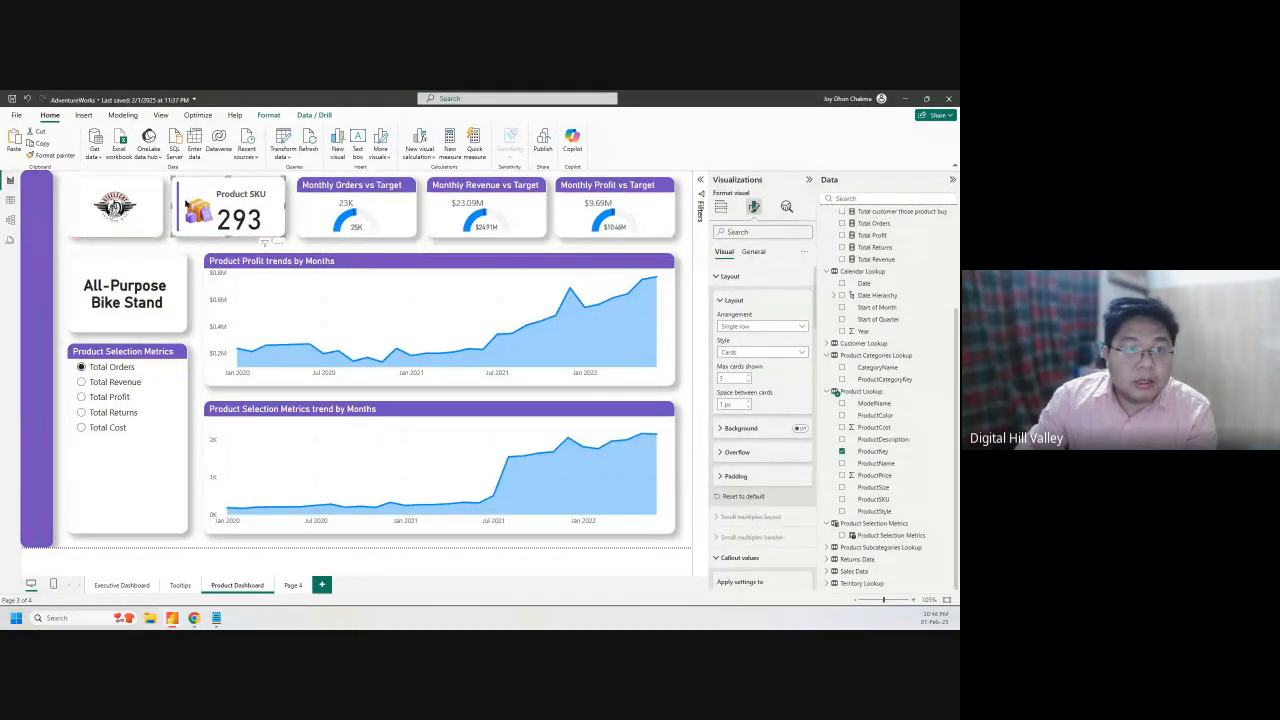
Align the logo, Product SKU card and three gauges along their middles and distribute them horizontally
{"action": "left_click", "coordinate": [133, 209]}
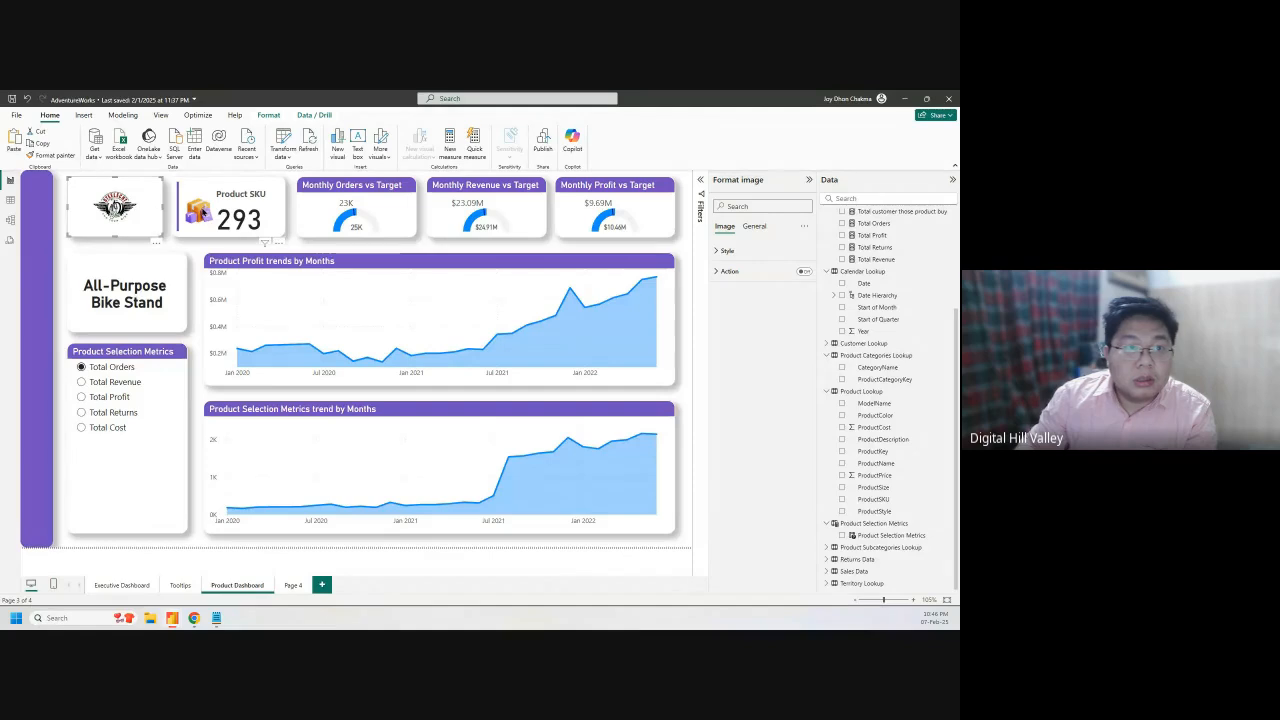
{"action": "left_click", "coordinate": [238, 218], "text": "ctrl"}
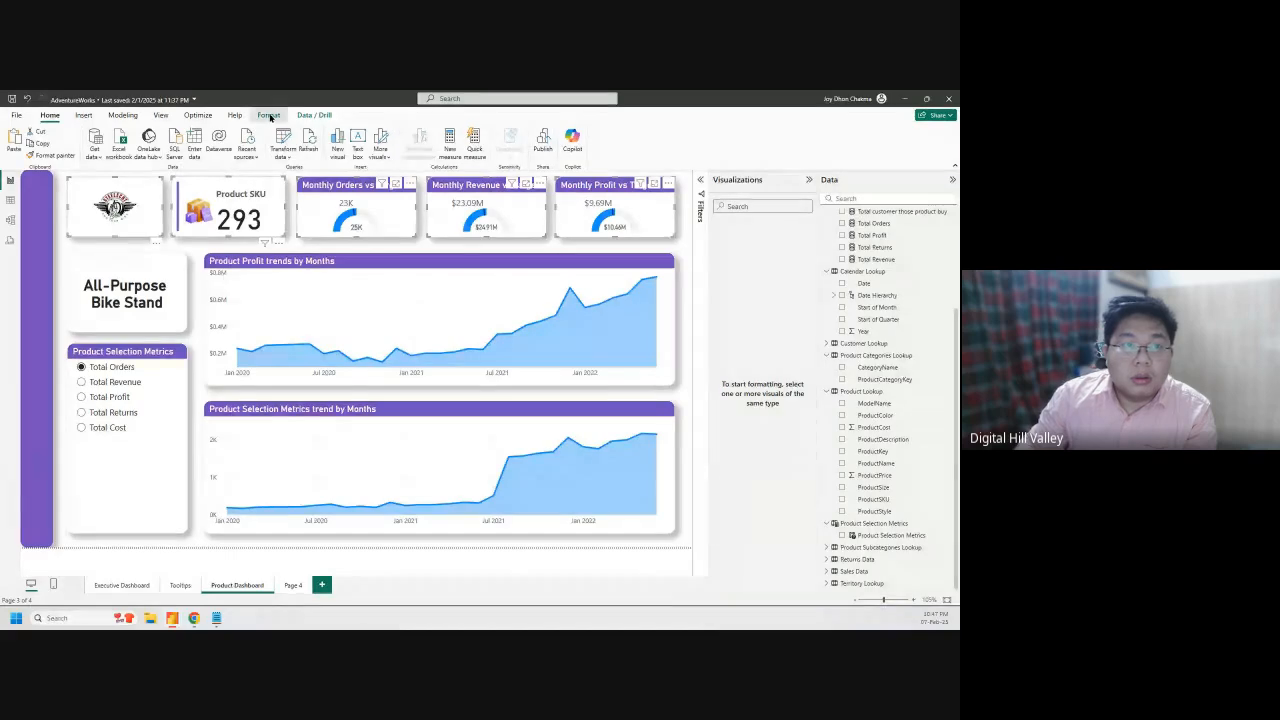
{"action": "left_click", "coordinate": [269, 116]}
{"action": "left_click", "coordinate": [216, 145]}
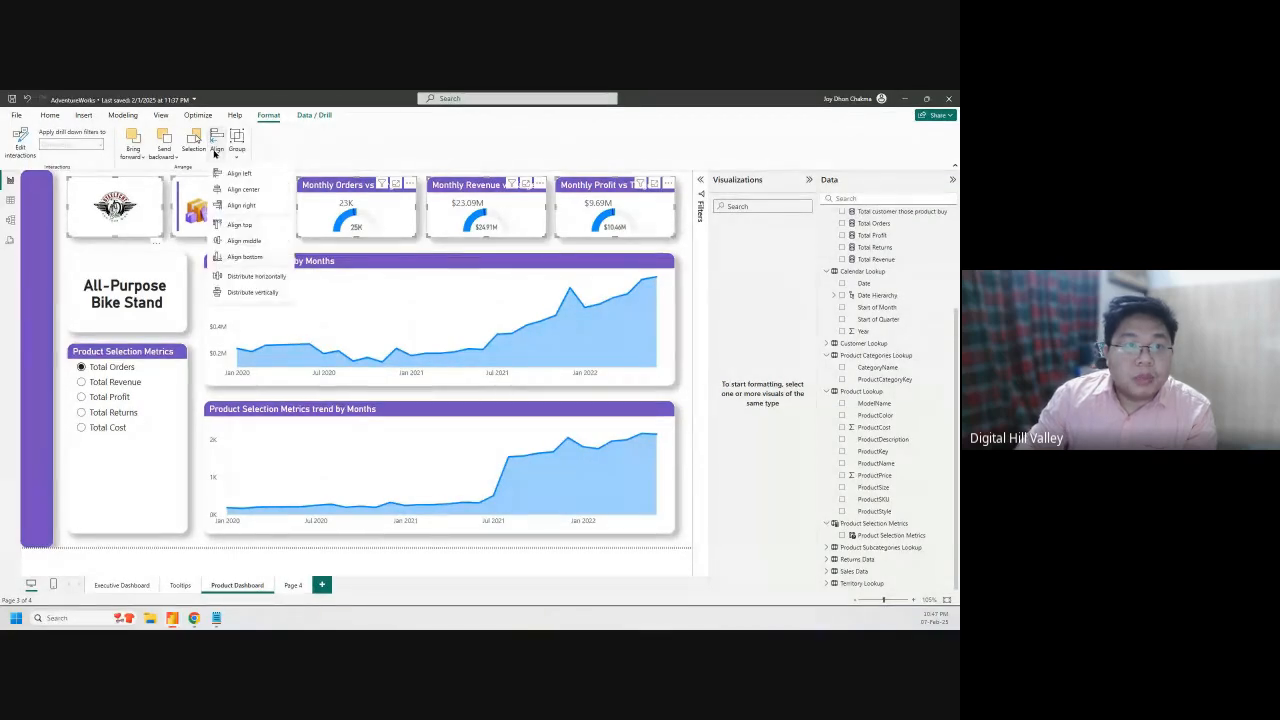
{"action": "left_click", "coordinate": [240, 241]}
{"action": "left_click", "coordinate": [216, 145]}
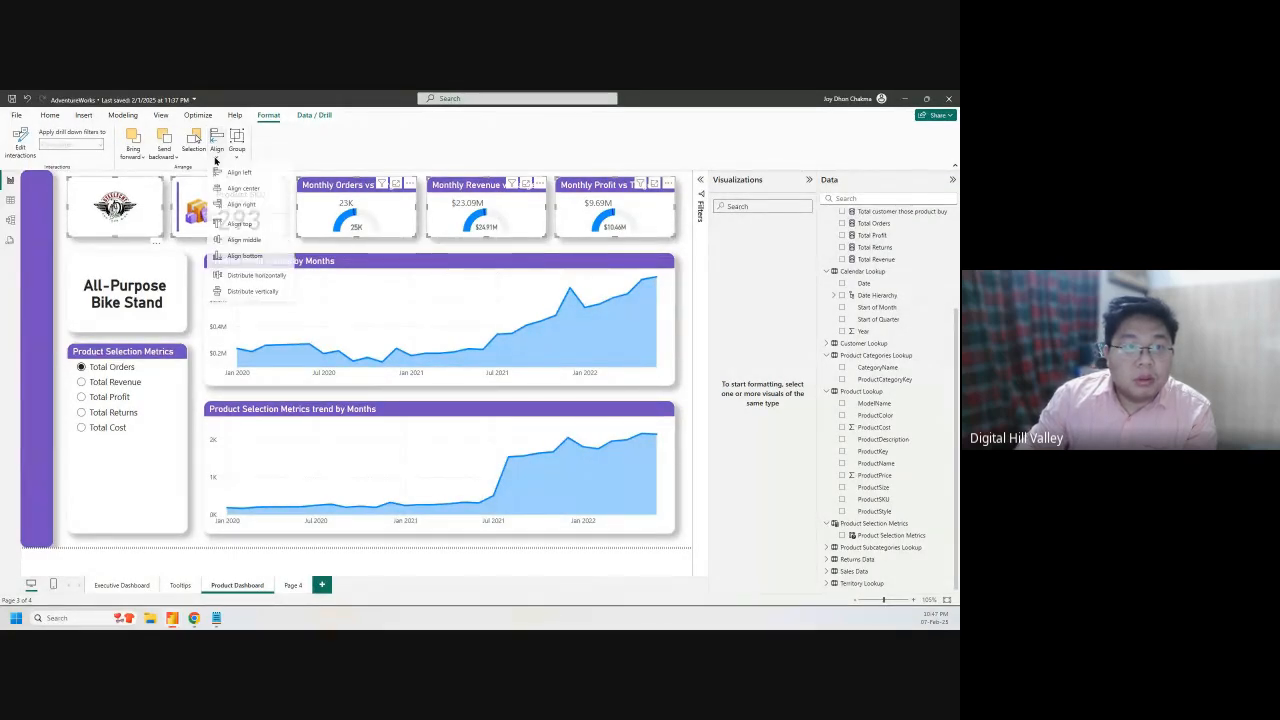
{"action": "left_click", "coordinate": [251, 277]}
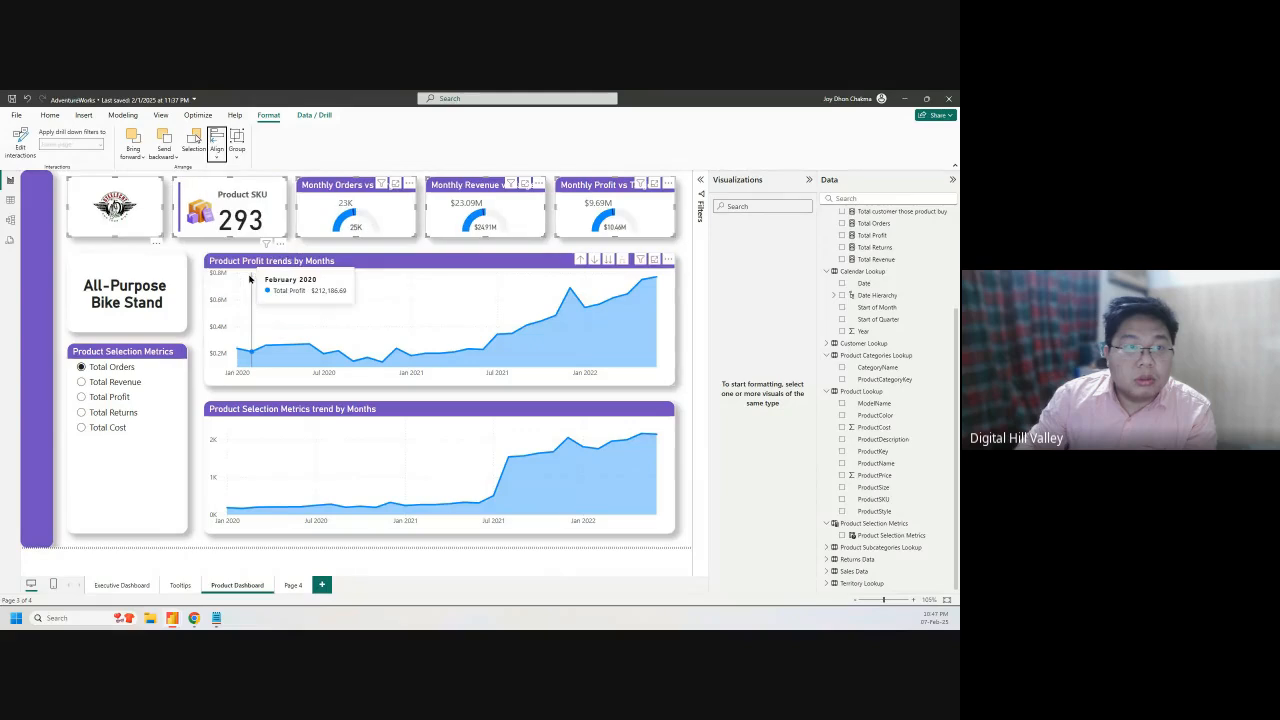
{"action": "left_click", "coordinate": [689, 264]}
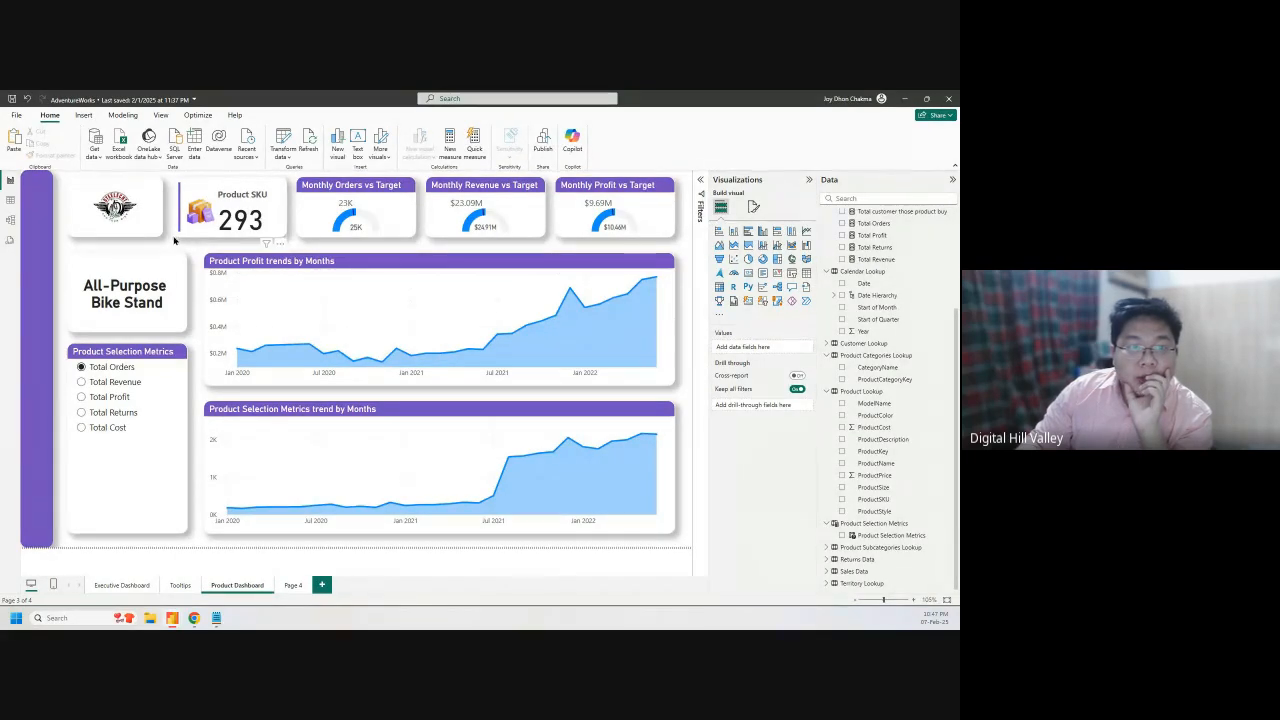
Set the Product SKU card's background effect colour to the dashboard's purple
{"action": "left_click", "coordinate": [283, 231]}
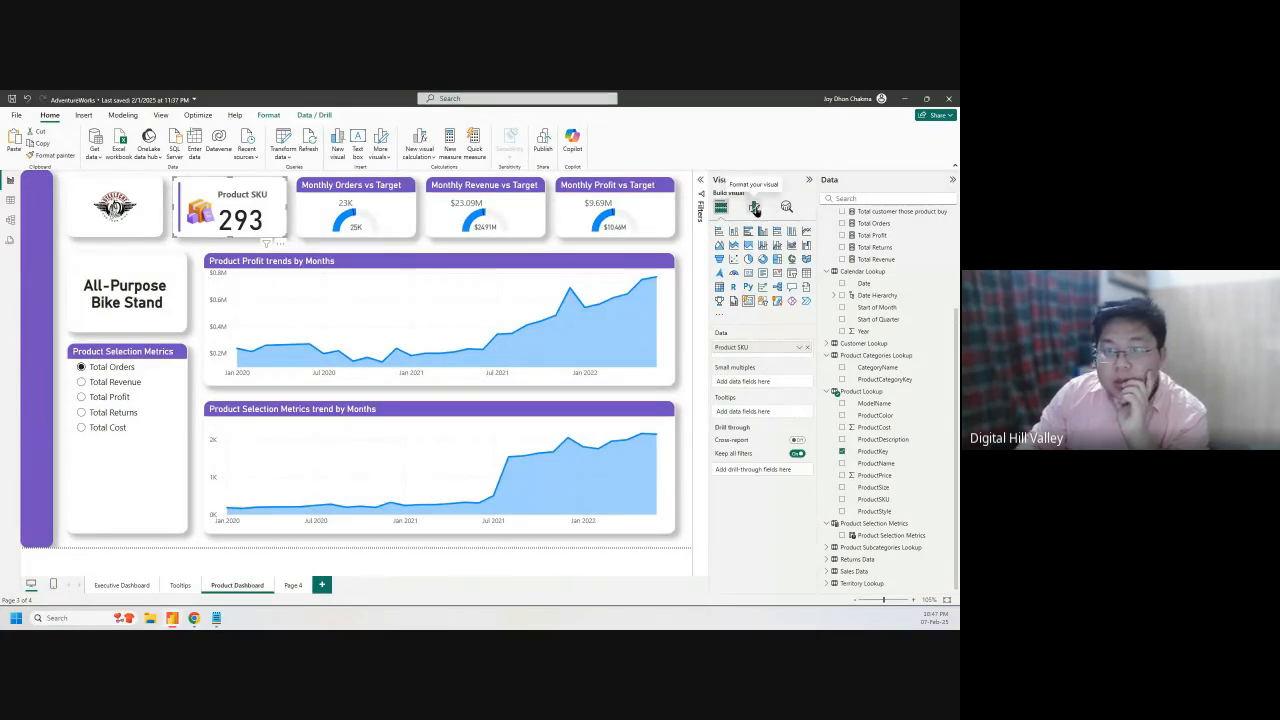
{"action": "left_click", "coordinate": [755, 207]}
{"action": "left_click", "coordinate": [753, 252]}
{"action": "left_click", "coordinate": [730, 317]}
{"action": "left_click", "coordinate": [741, 341]}
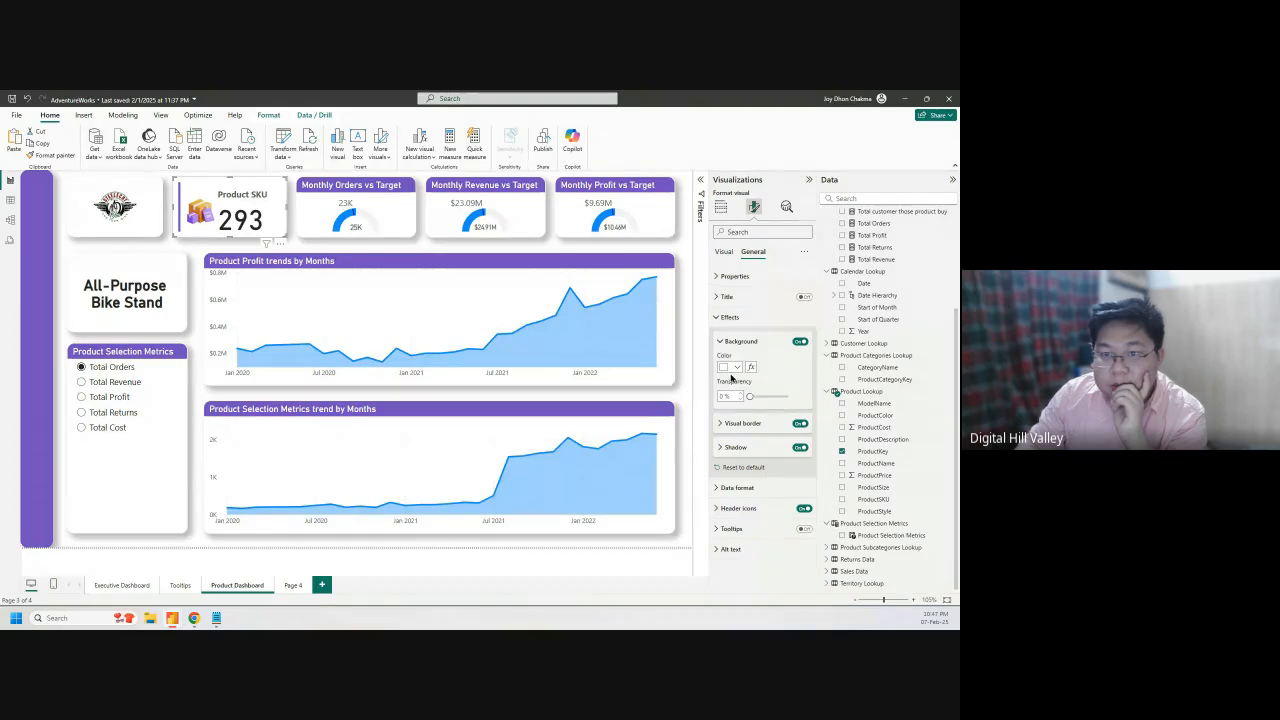
{"action": "left_click", "coordinate": [737, 368]}
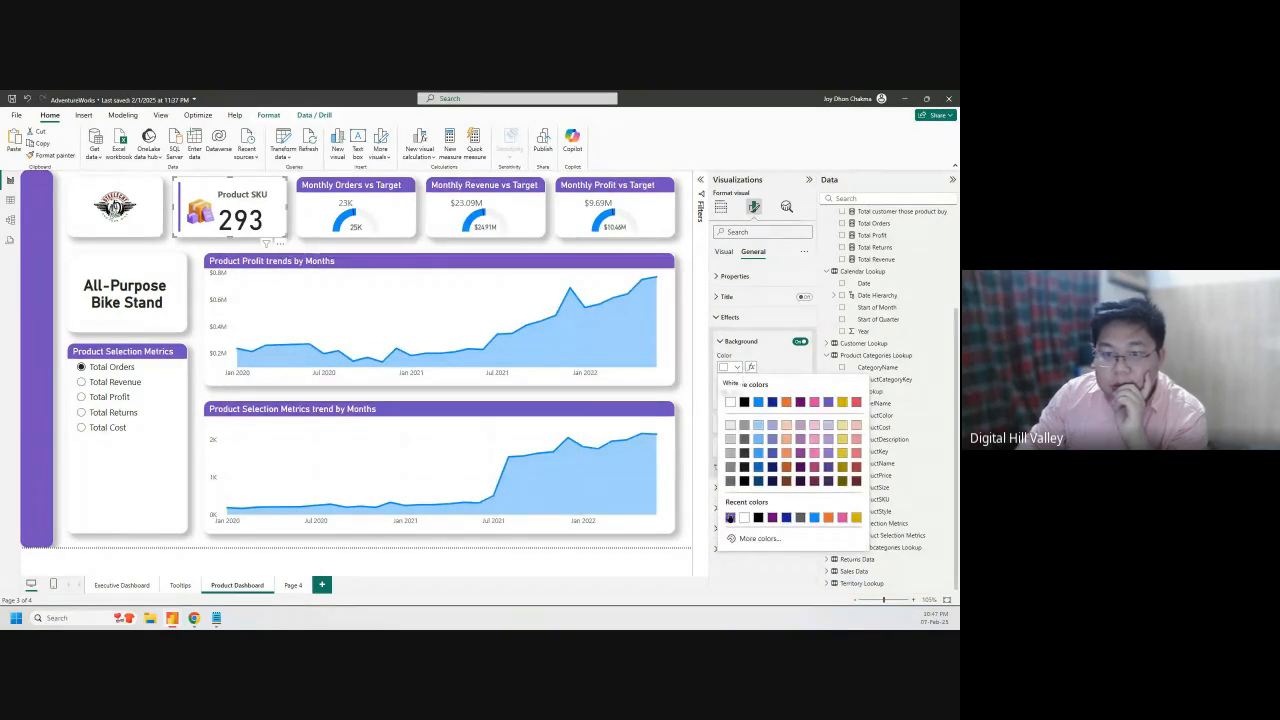
{"action": "left_click", "coordinate": [730, 517]}
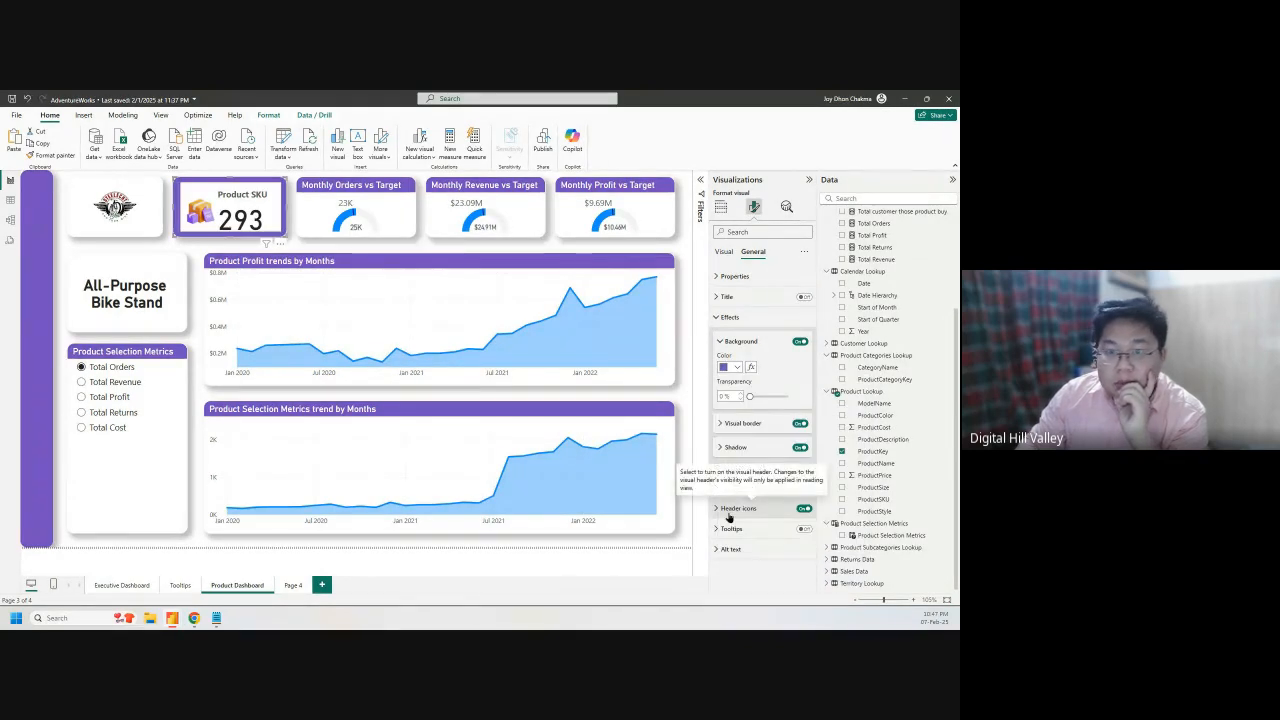
{"action": "left_click", "coordinate": [737, 368]}
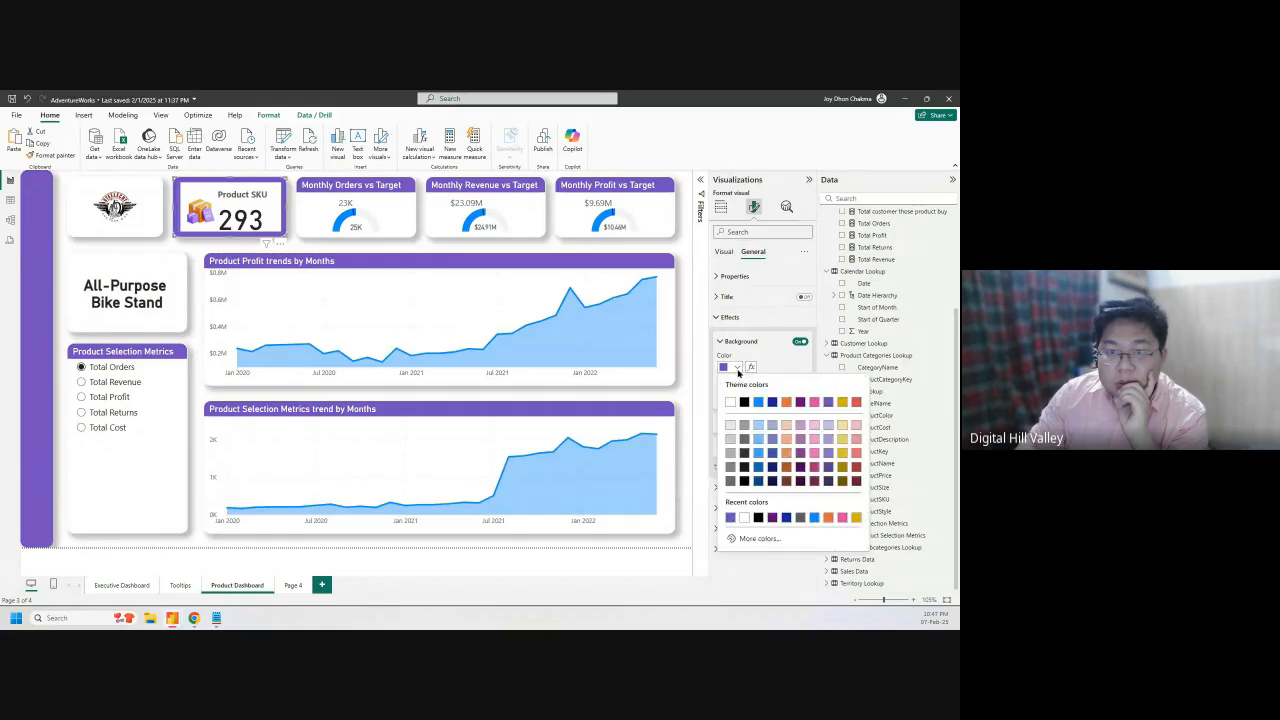
{"action": "left_click", "coordinate": [737, 368]}
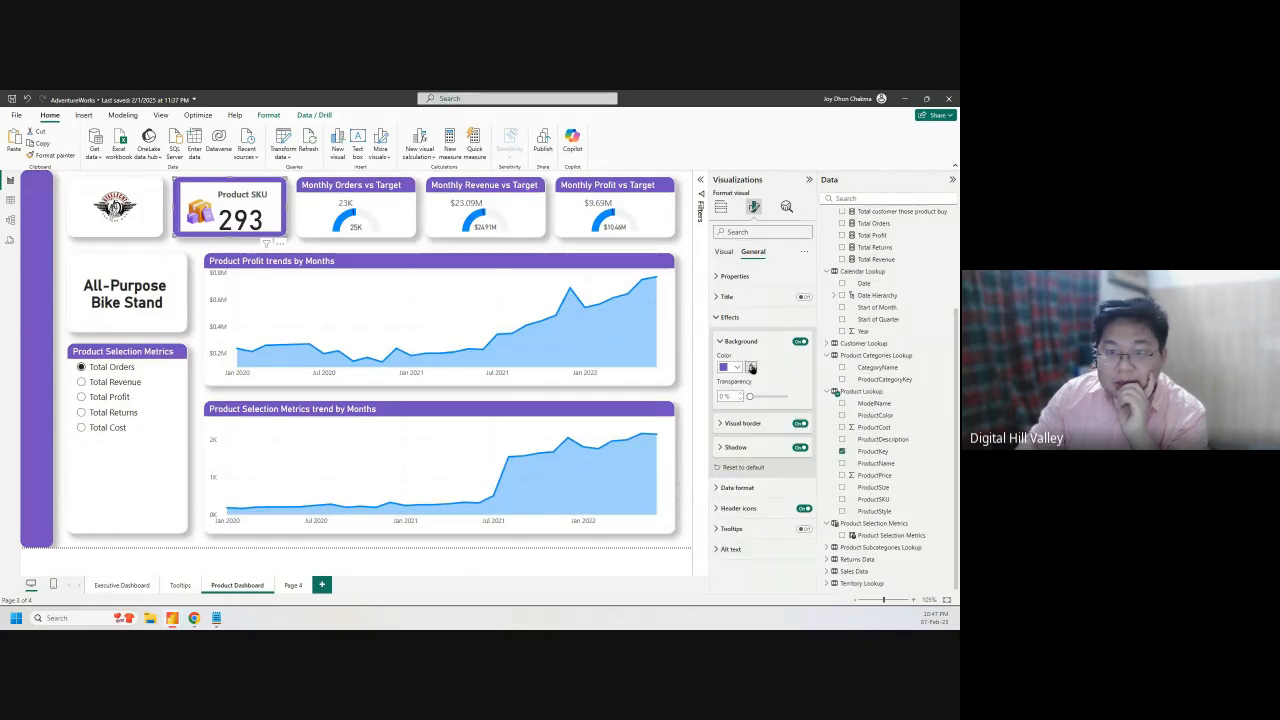
{"action": "left_click", "coordinate": [739, 369]}
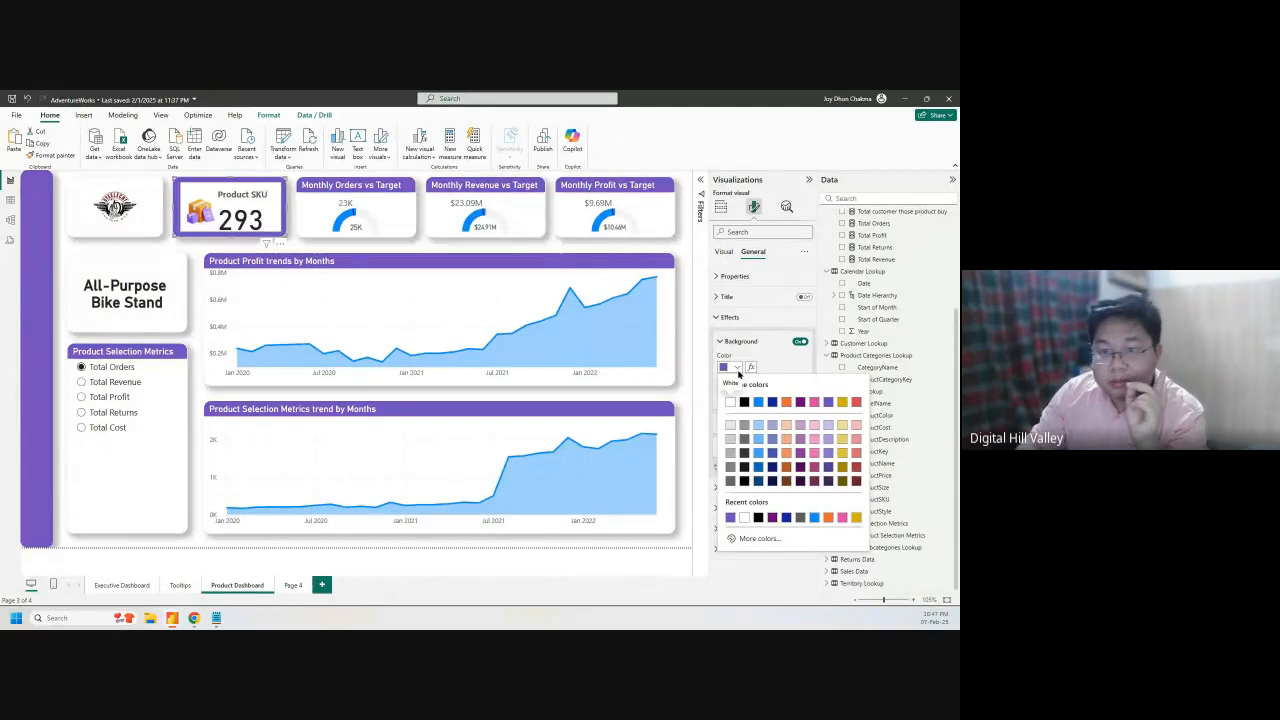
{"action": "left_click", "coordinate": [737, 368]}
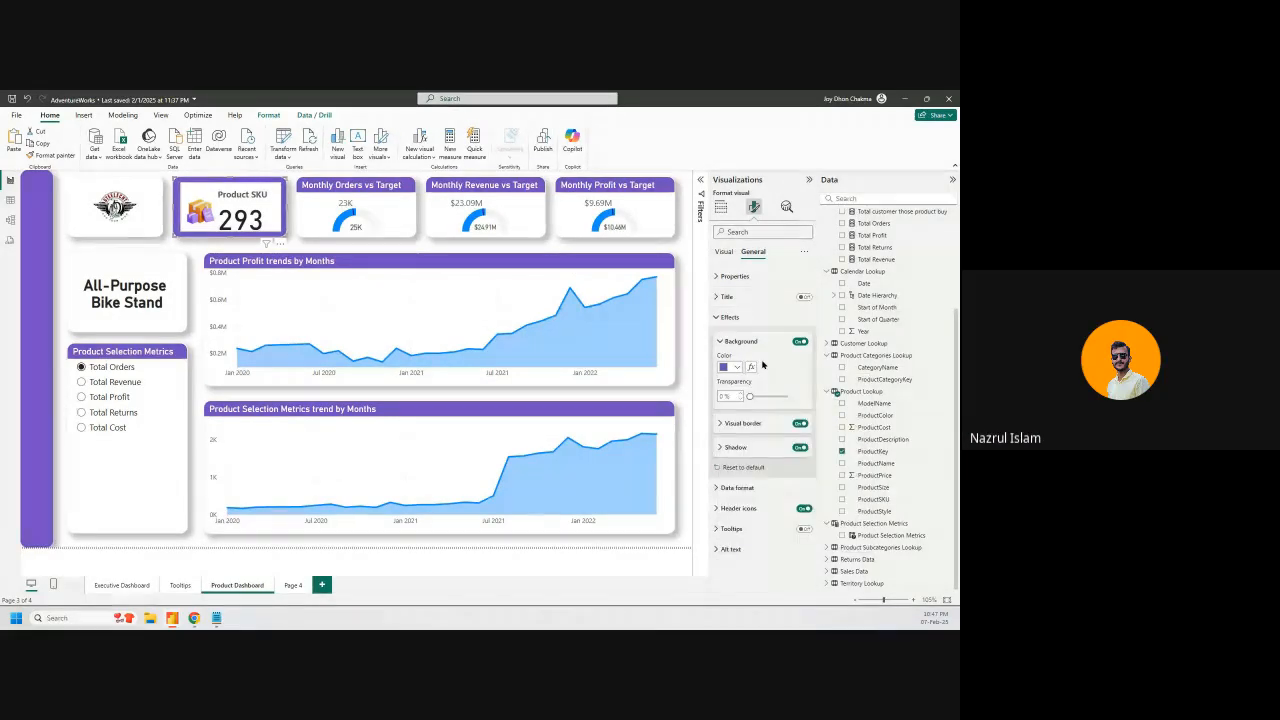
Set the Product SKU card's background colour back to white and its visual border colour to the dashboard's purple
{"action": "left_click", "coordinate": [737, 370]}
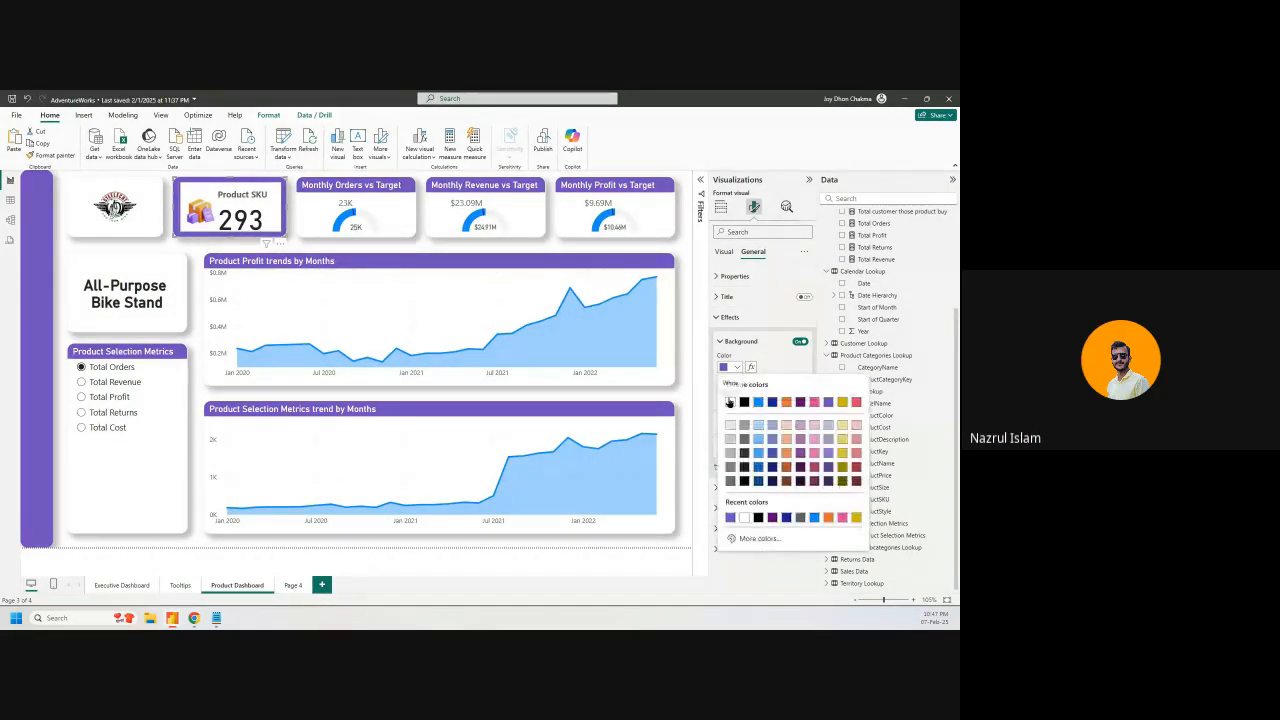
{"action": "left_click", "coordinate": [729, 398]}
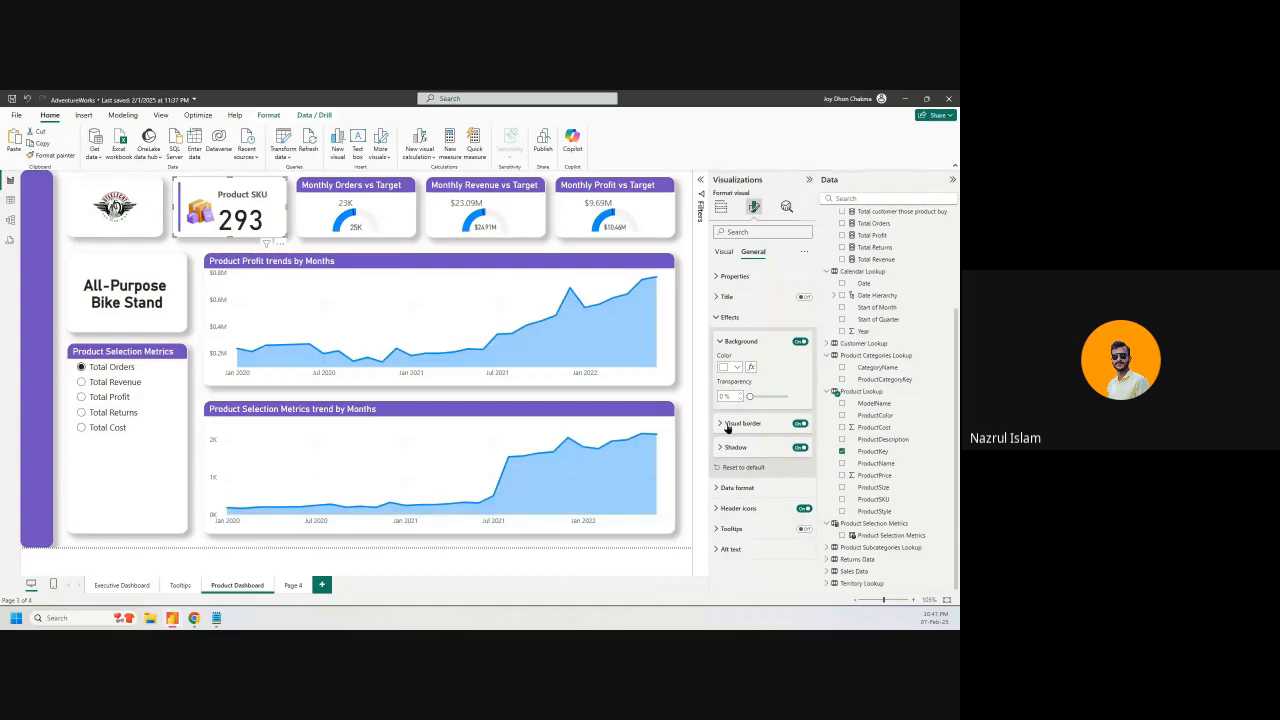
{"action": "left_click", "coordinate": [727, 424]}
{"action": "left_click", "coordinate": [736, 451]}
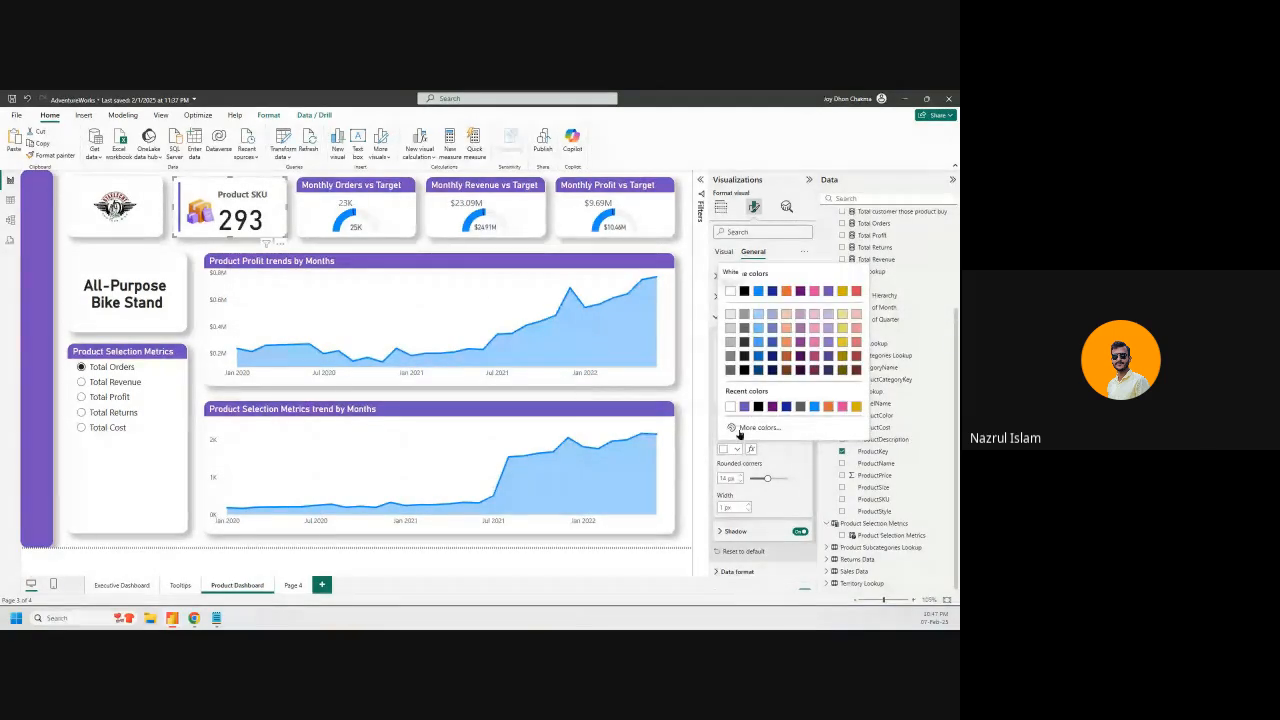
{"action": "left_click", "coordinate": [745, 407]}
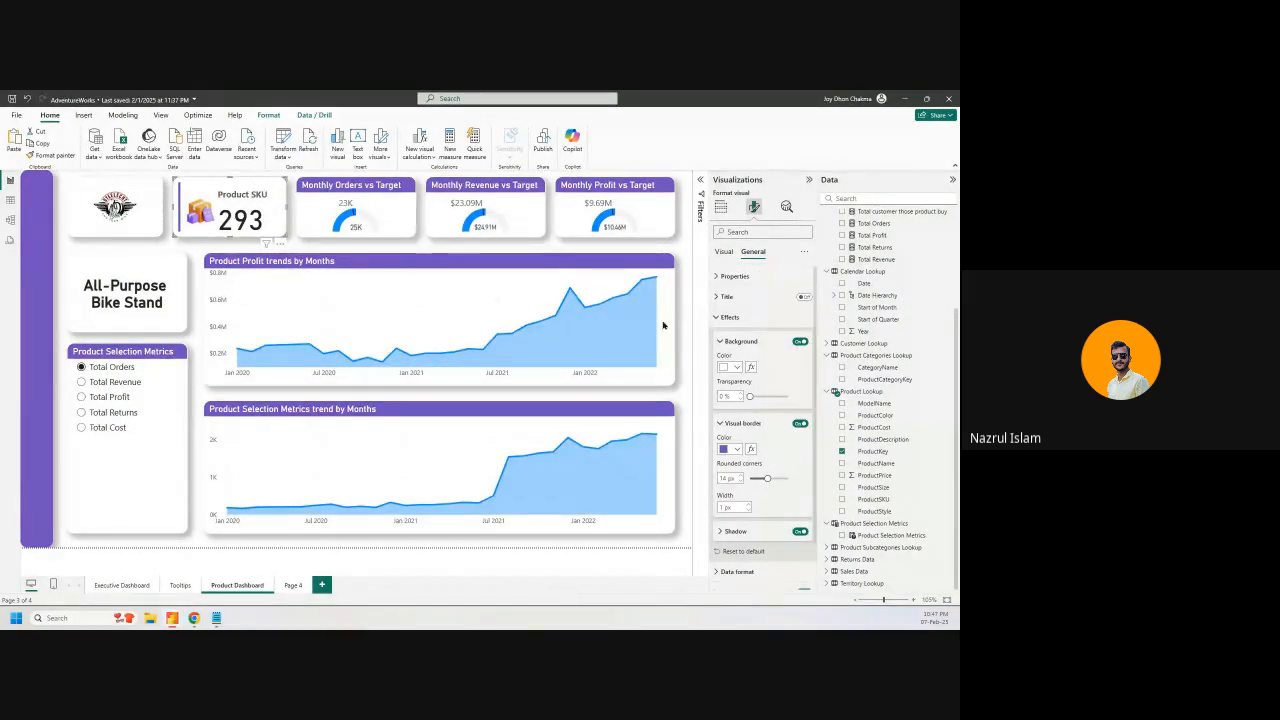
{"action": "left_click", "coordinate": [689, 260]}
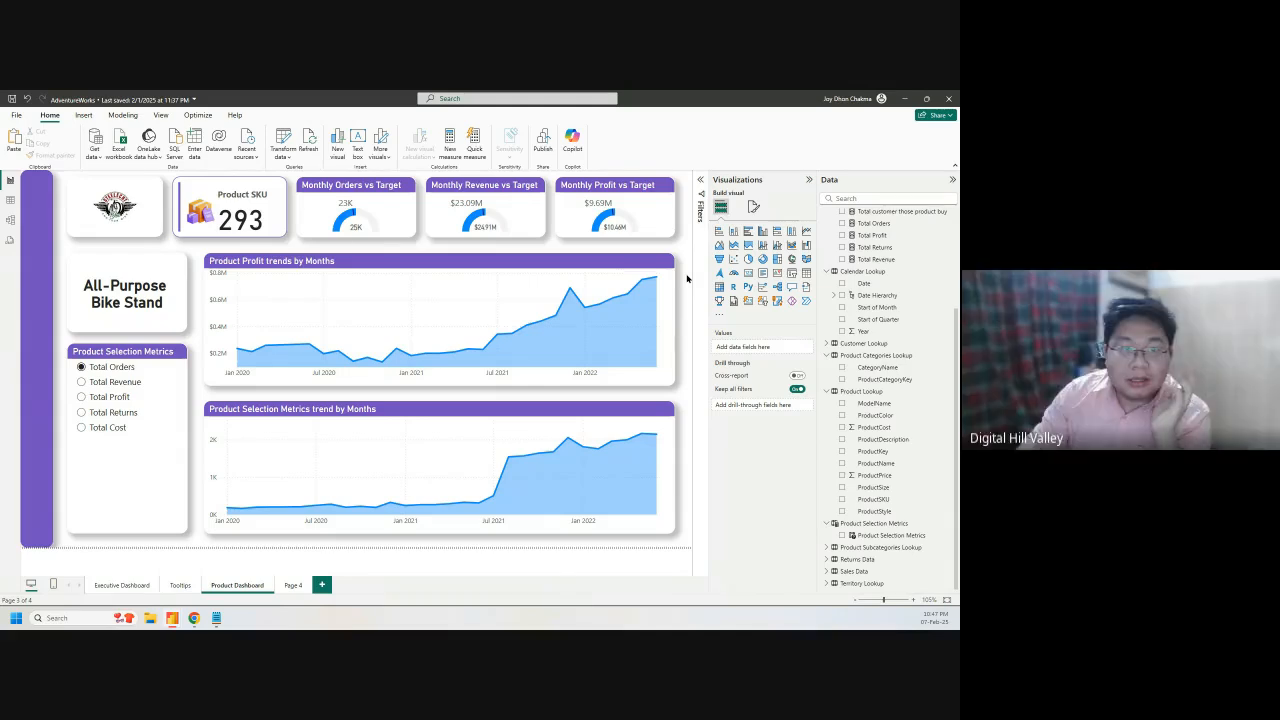
Set the visual border colour of the Monthly Orders vs Target gauge to the dashboard's purple
{"action": "left_click", "coordinate": [318, 188]}
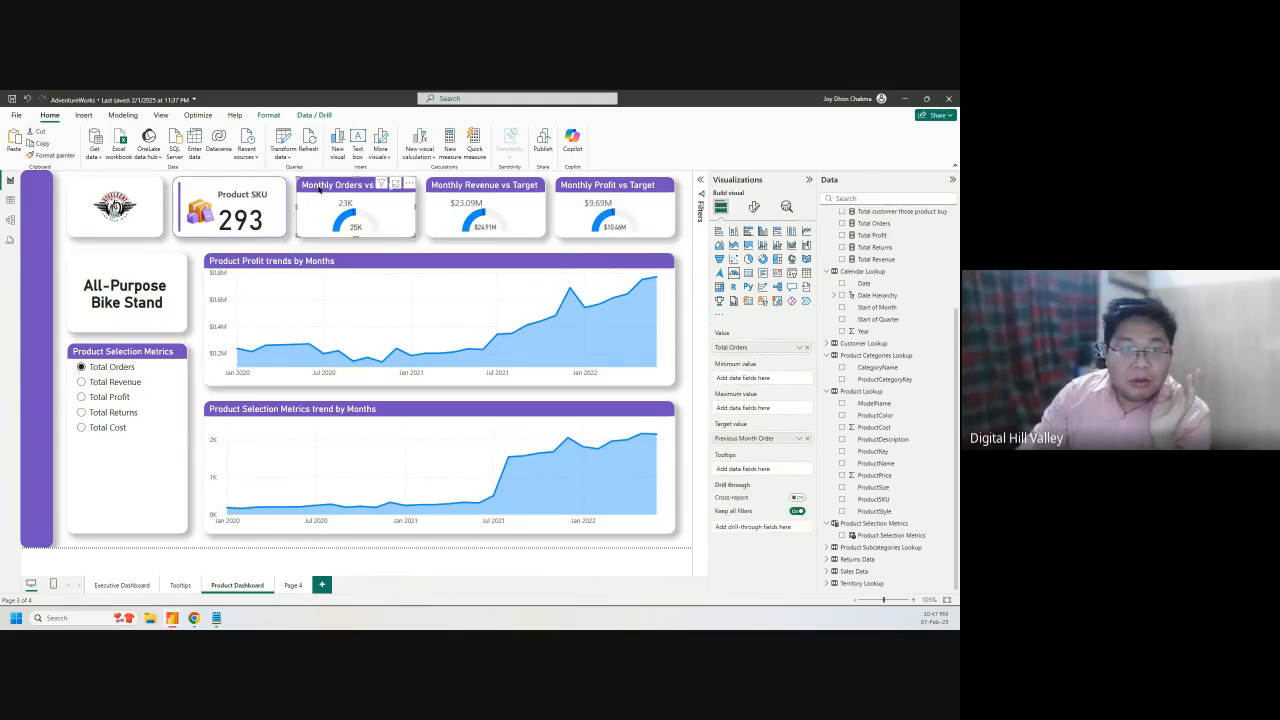
{"action": "left_click", "coordinate": [756, 206]}
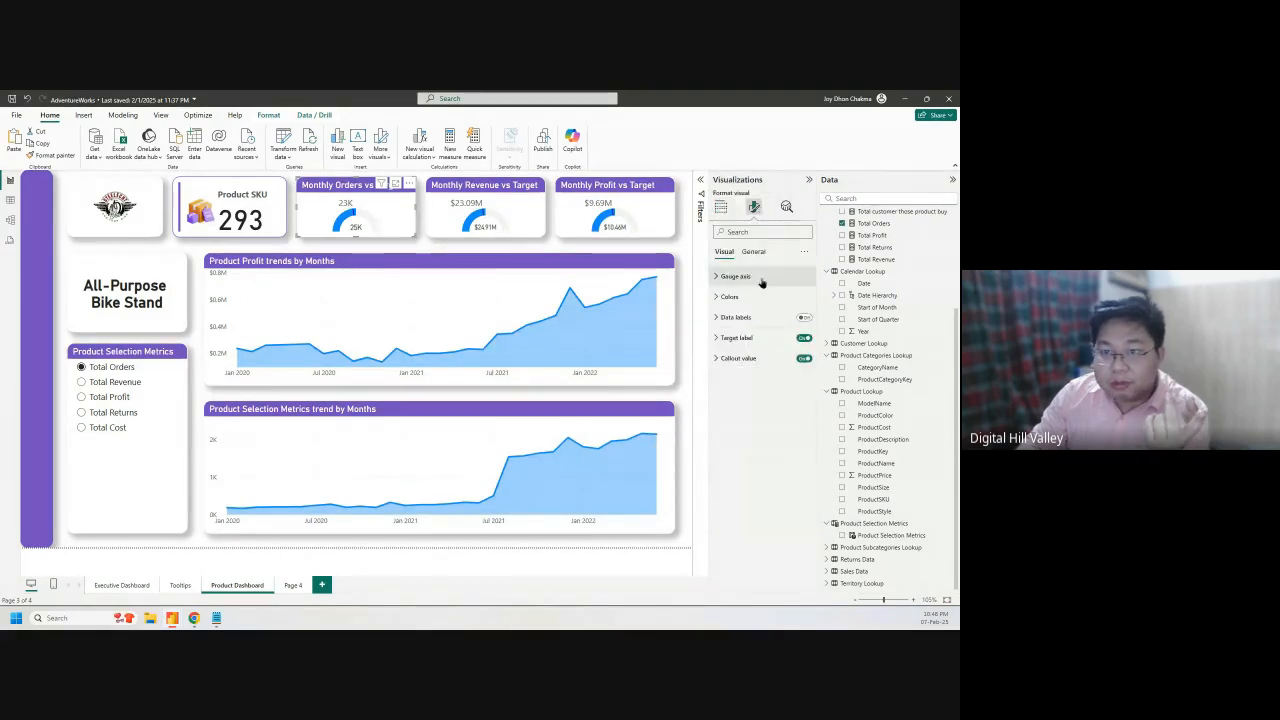
{"action": "left_click", "coordinate": [753, 251]}
{"action": "left_click", "coordinate": [729, 317]}
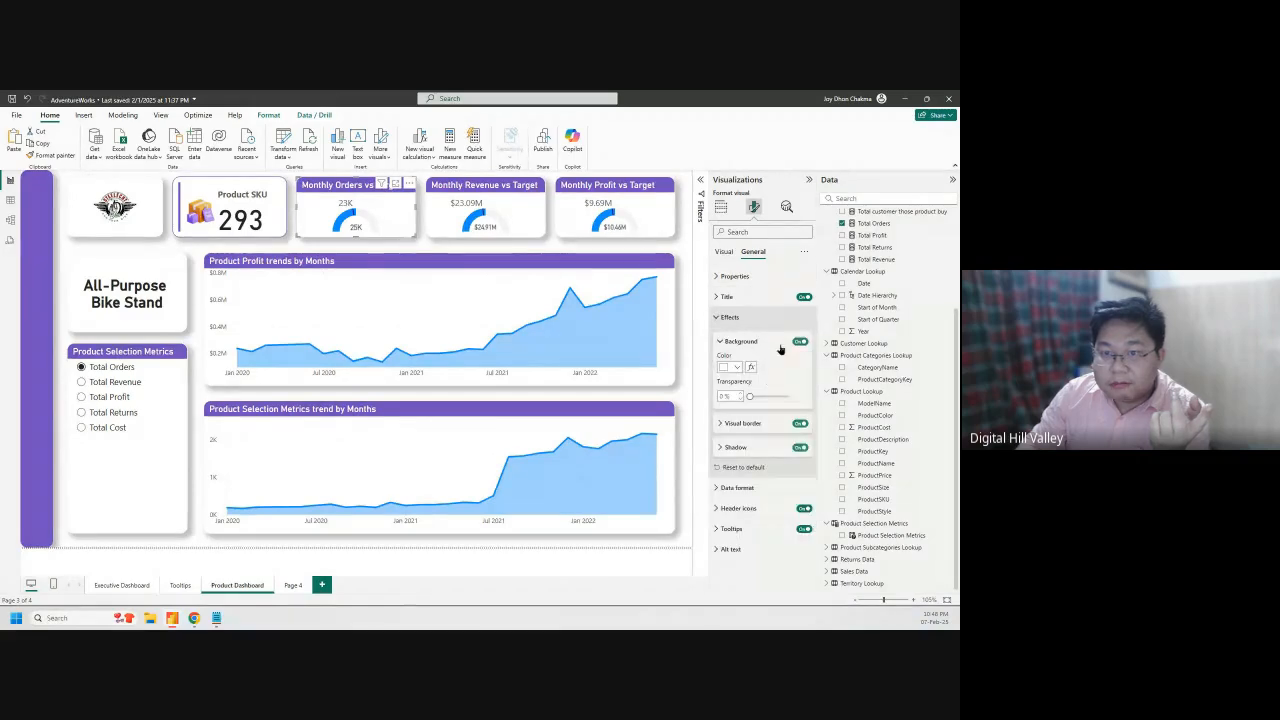
{"action": "left_click", "coordinate": [731, 424]}
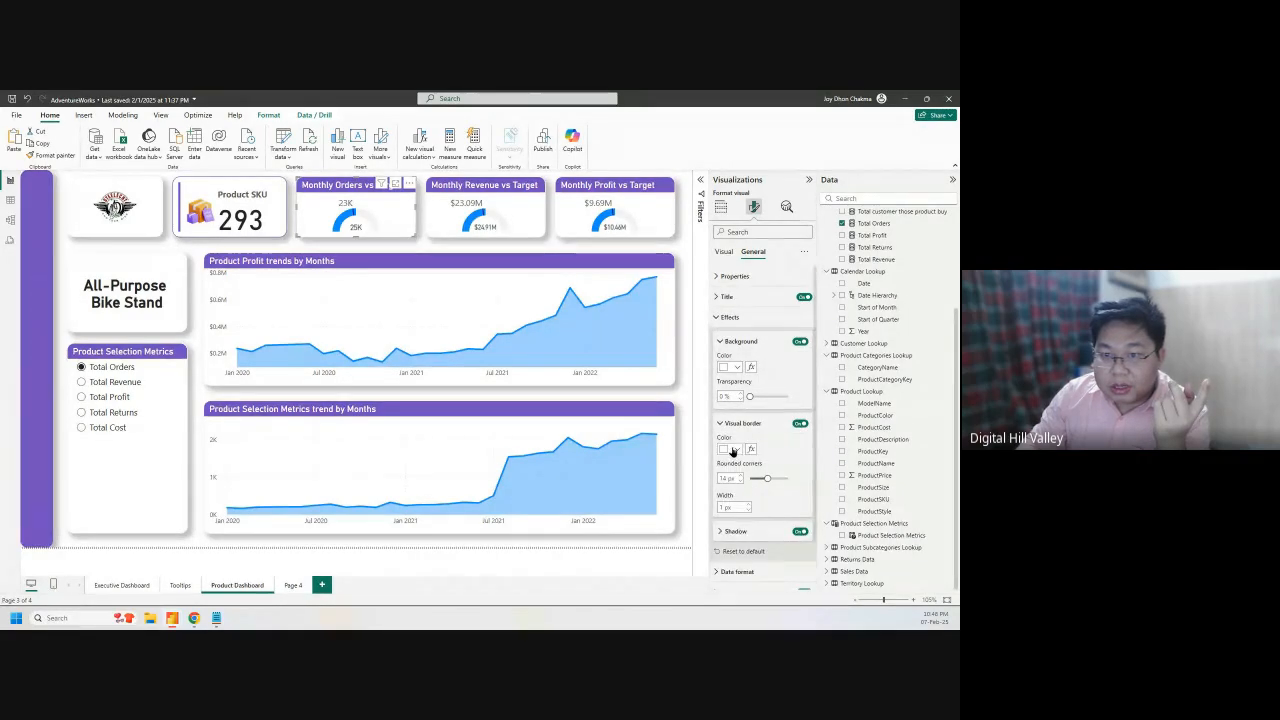
{"action": "left_click", "coordinate": [733, 451]}
{"action": "left_click", "coordinate": [722, 441]}
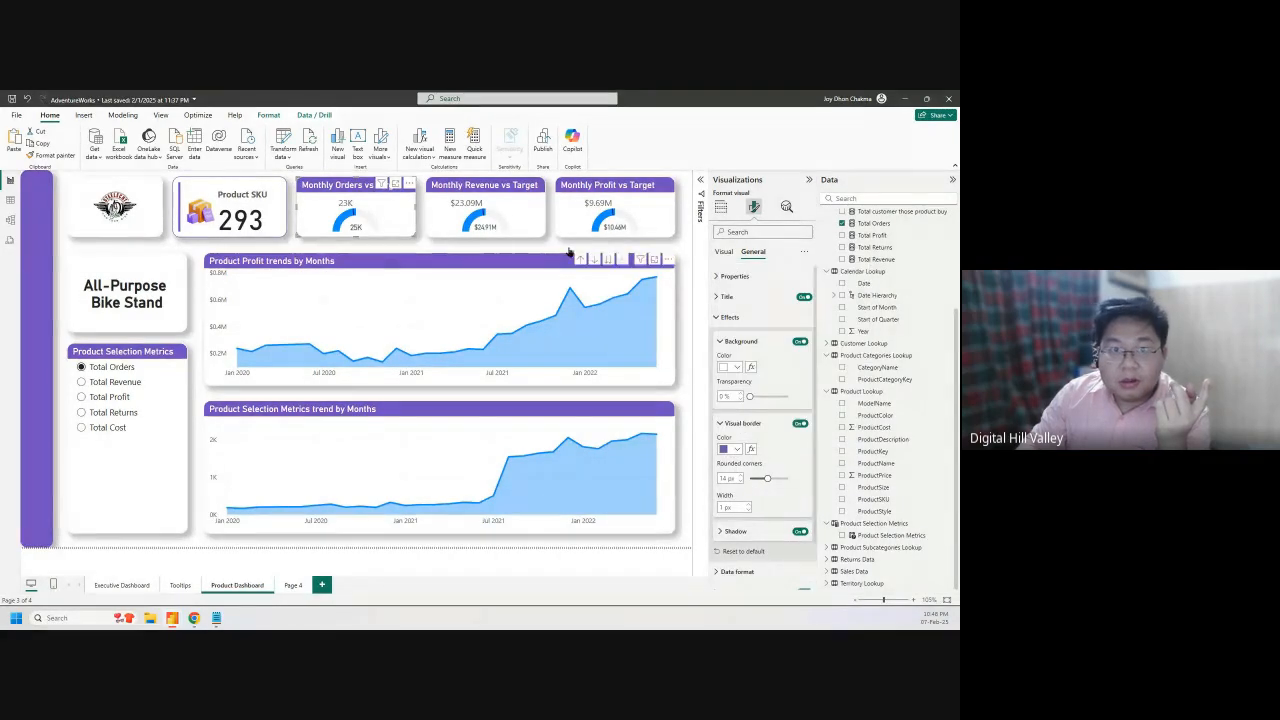
Give the Monthly Revenue vs Target and Monthly Profit vs Target gauges the same purple visual border
{"action": "left_click", "coordinate": [476, 190]}
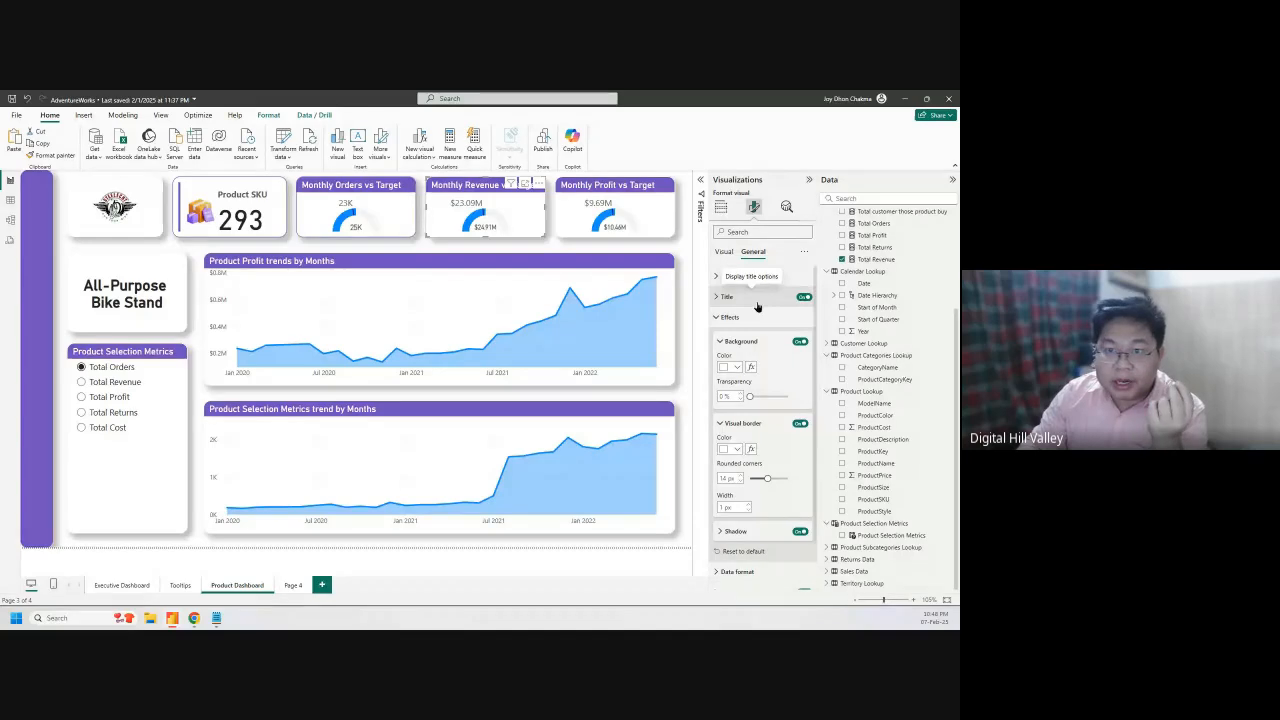
{"action": "scroll", "coordinate": [762, 428], "scroll_direction": "down", "scroll_amount": 1}
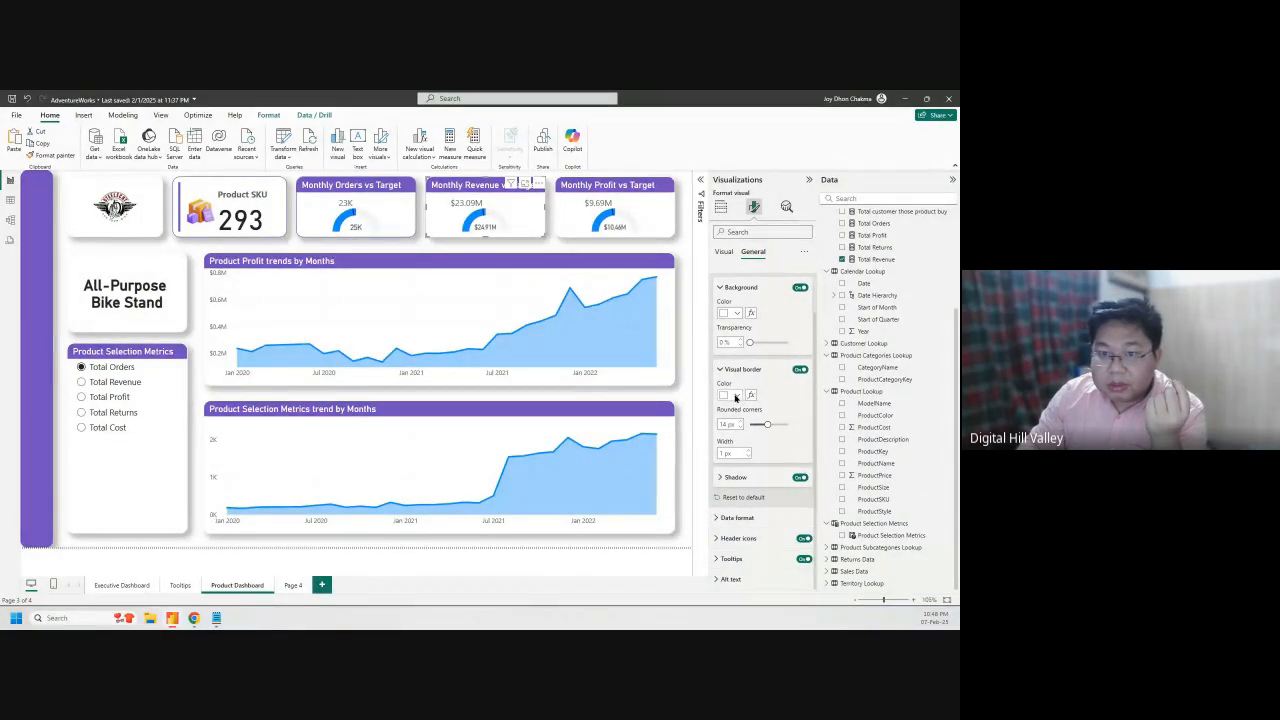
{"action": "left_click", "coordinate": [736, 395]}
{"action": "left_click", "coordinate": [730, 545]}
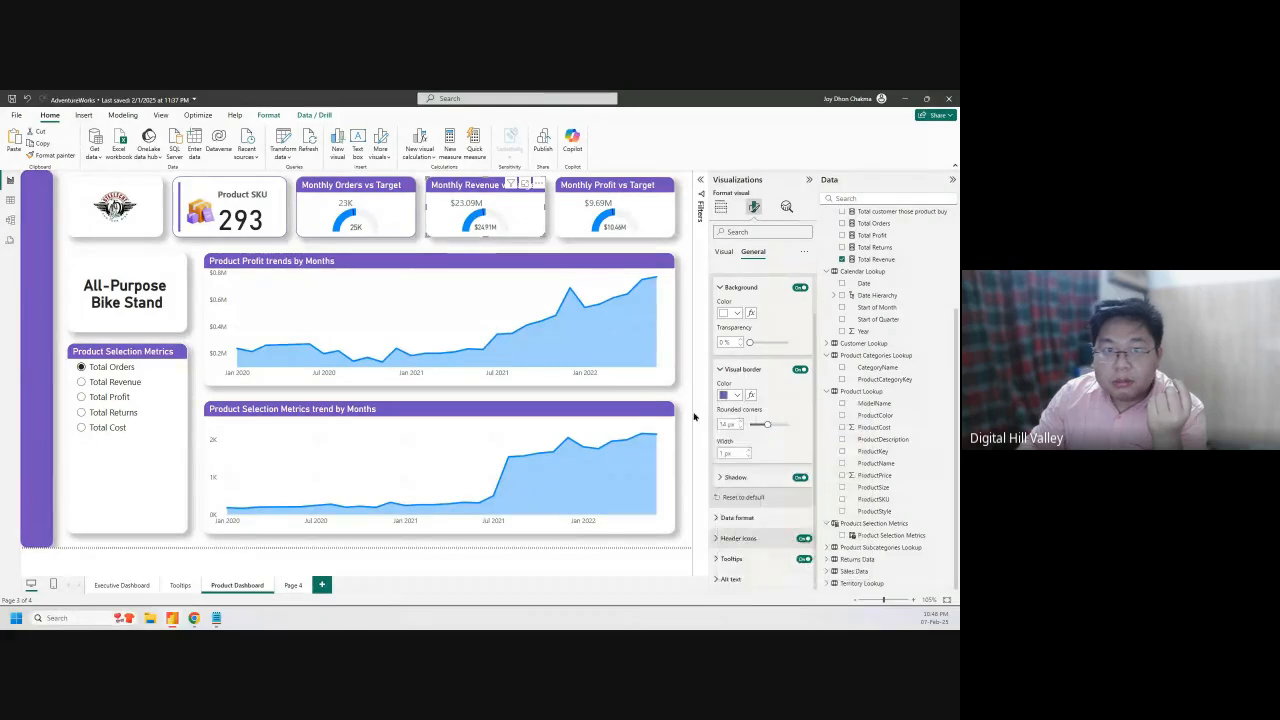
{"action": "left_click", "coordinate": [596, 188]}
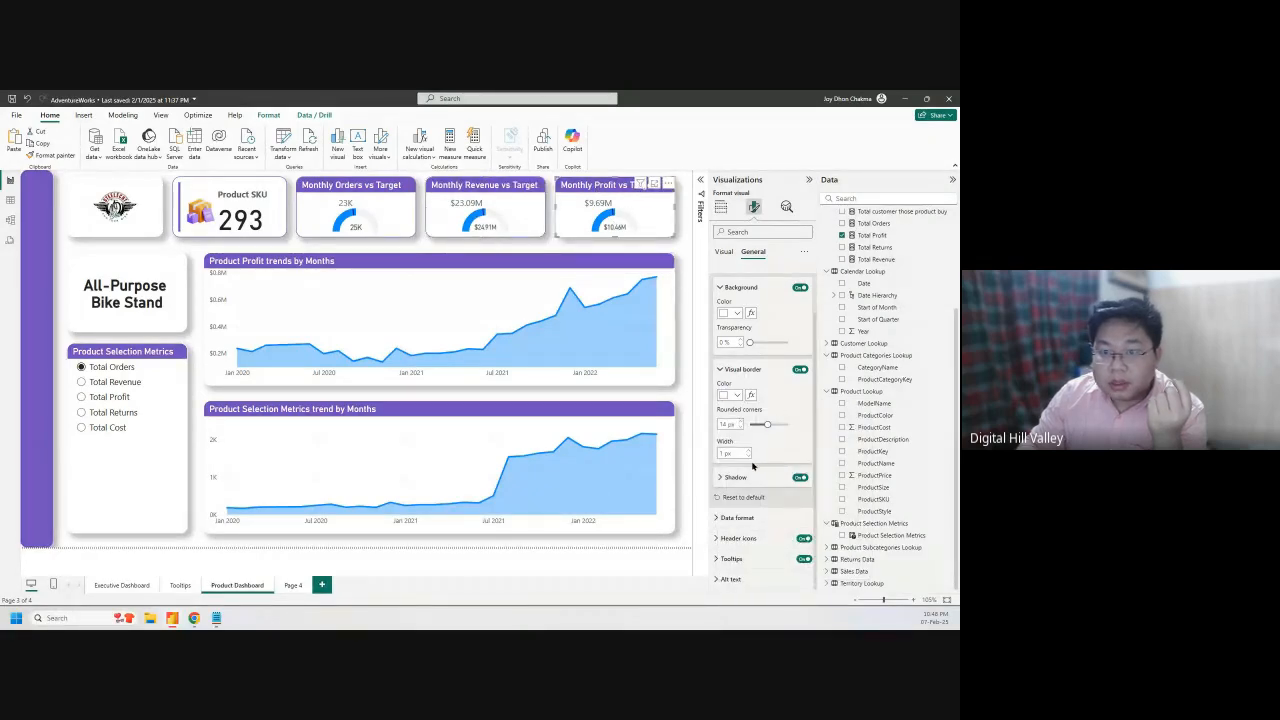
{"action": "left_click", "coordinate": [736, 395]}
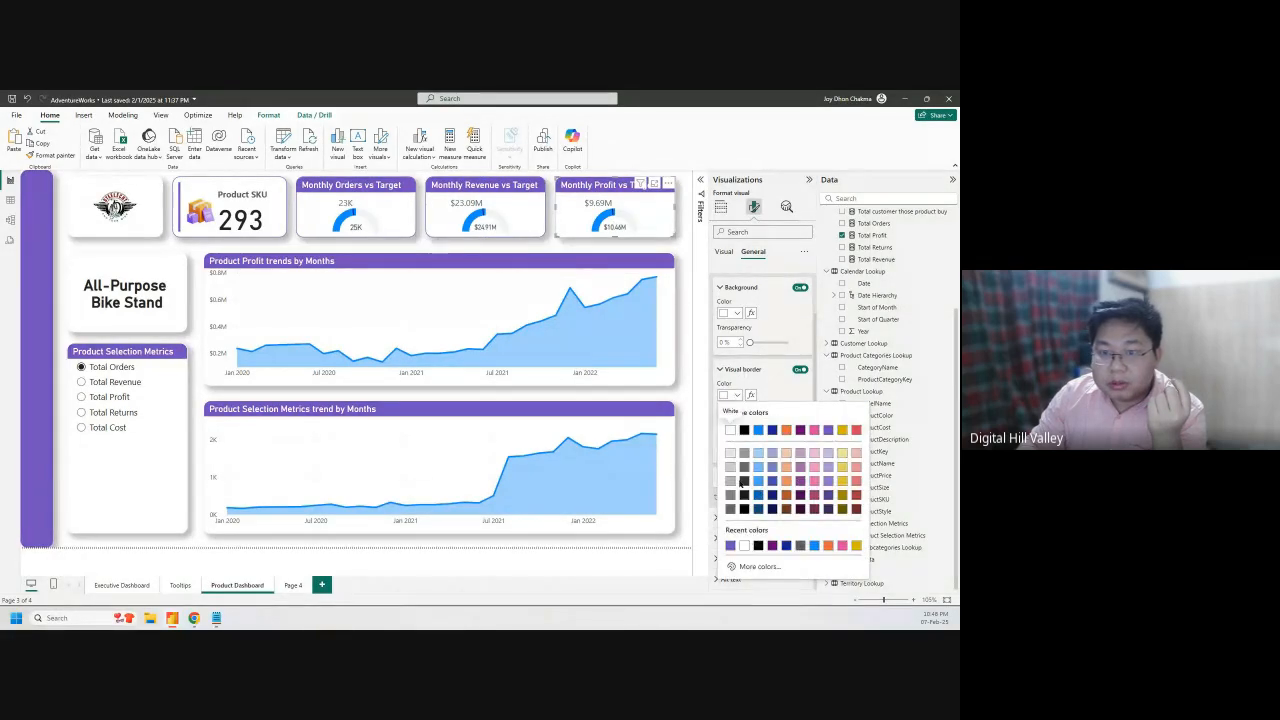
{"action": "left_click", "coordinate": [730, 545]}
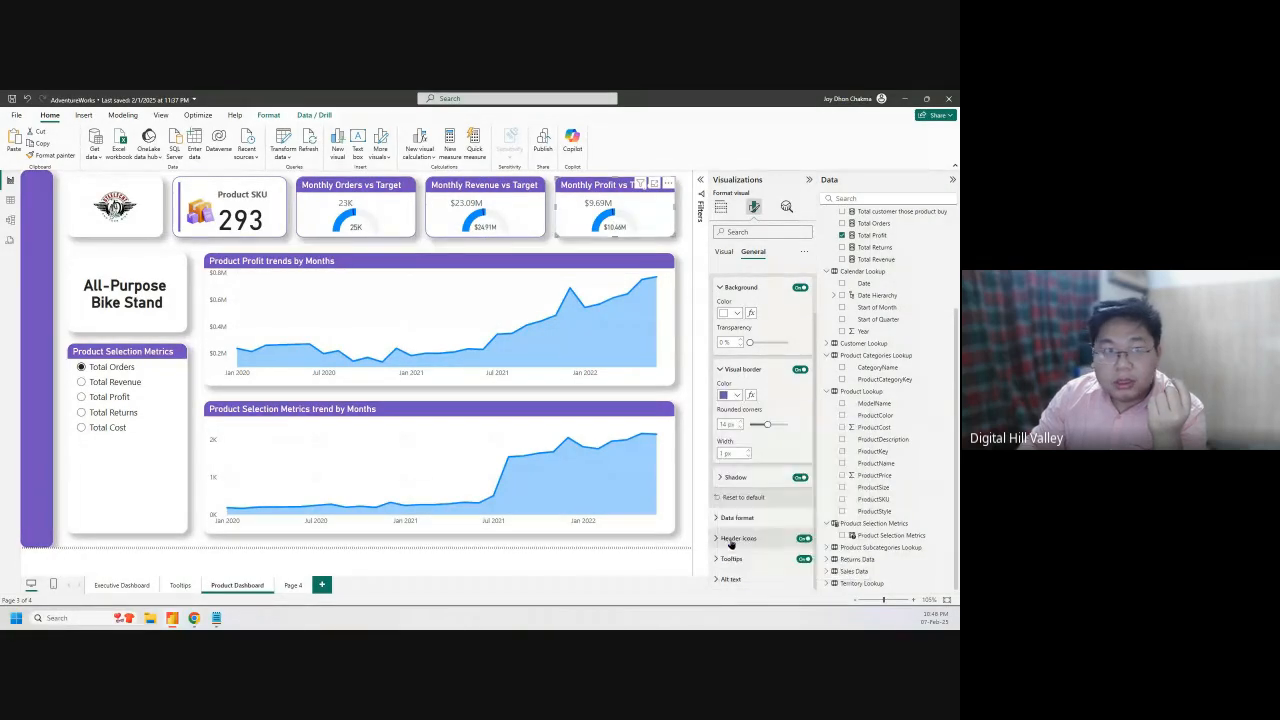
Set the logo image's visual border colour to the dashboard's purple
{"action": "left_click", "coordinate": [152, 217]}
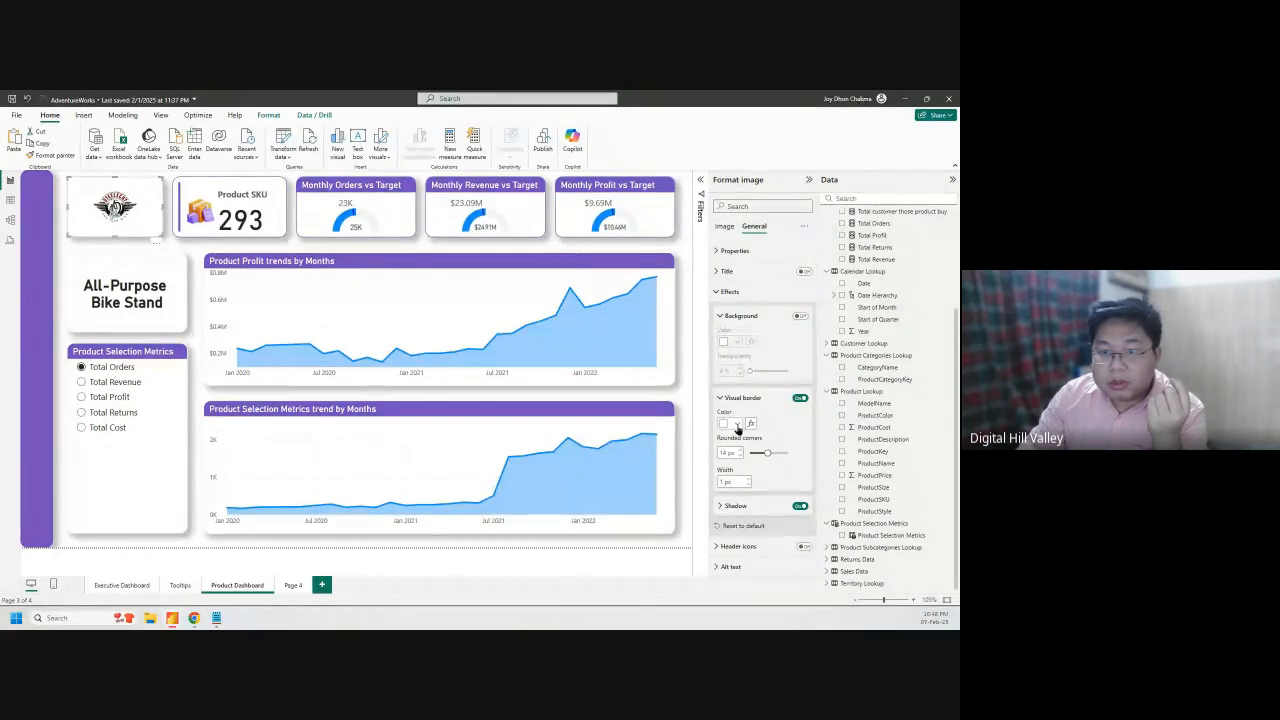
{"action": "left_click", "coordinate": [738, 427]}
{"action": "left_click", "coordinate": [727, 378]}
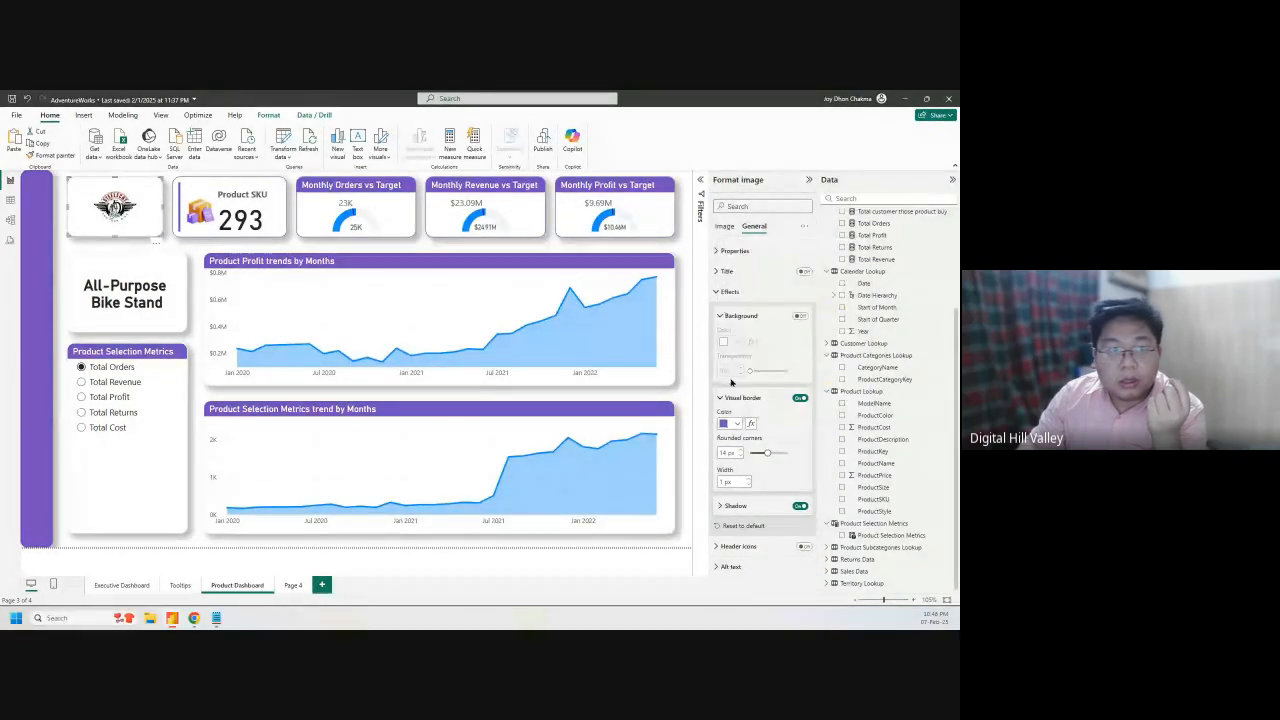
{"action": "left_click", "coordinate": [683, 243]}
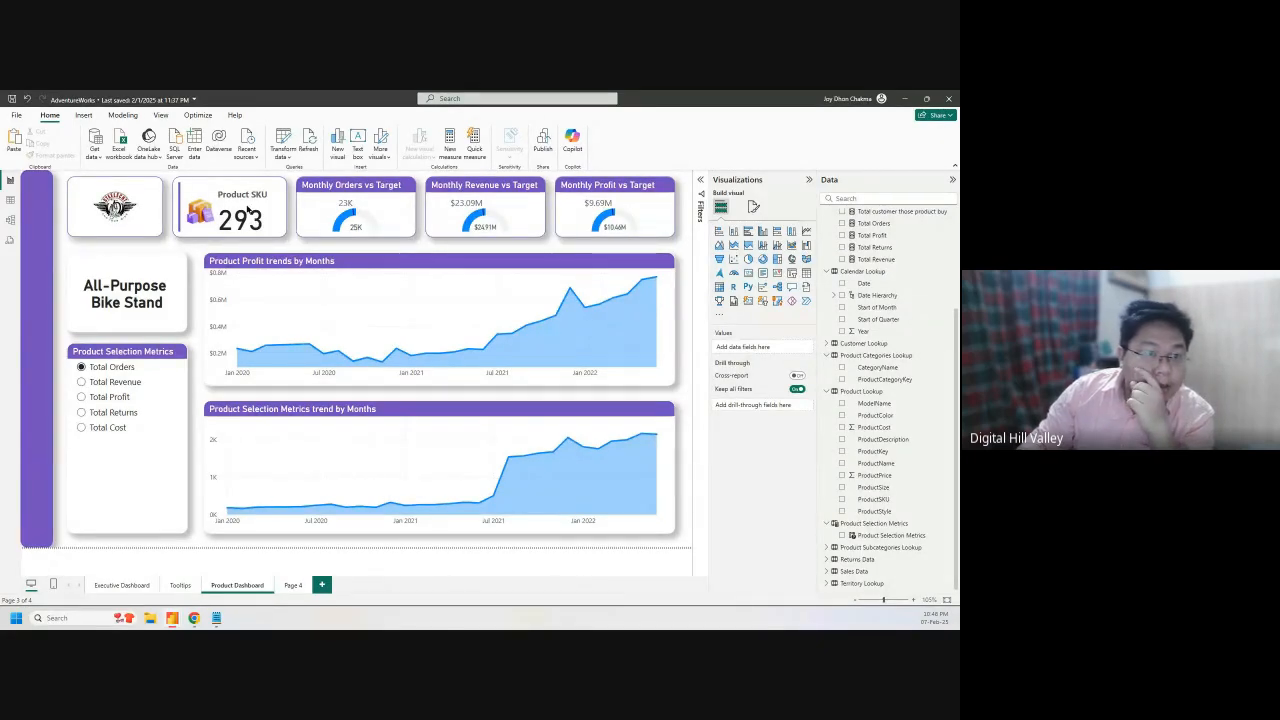
Set the visual border colour of the All-Purpose Bike Stand product name card to the dashboard's purple
{"action": "left_click", "coordinate": [144, 265]}
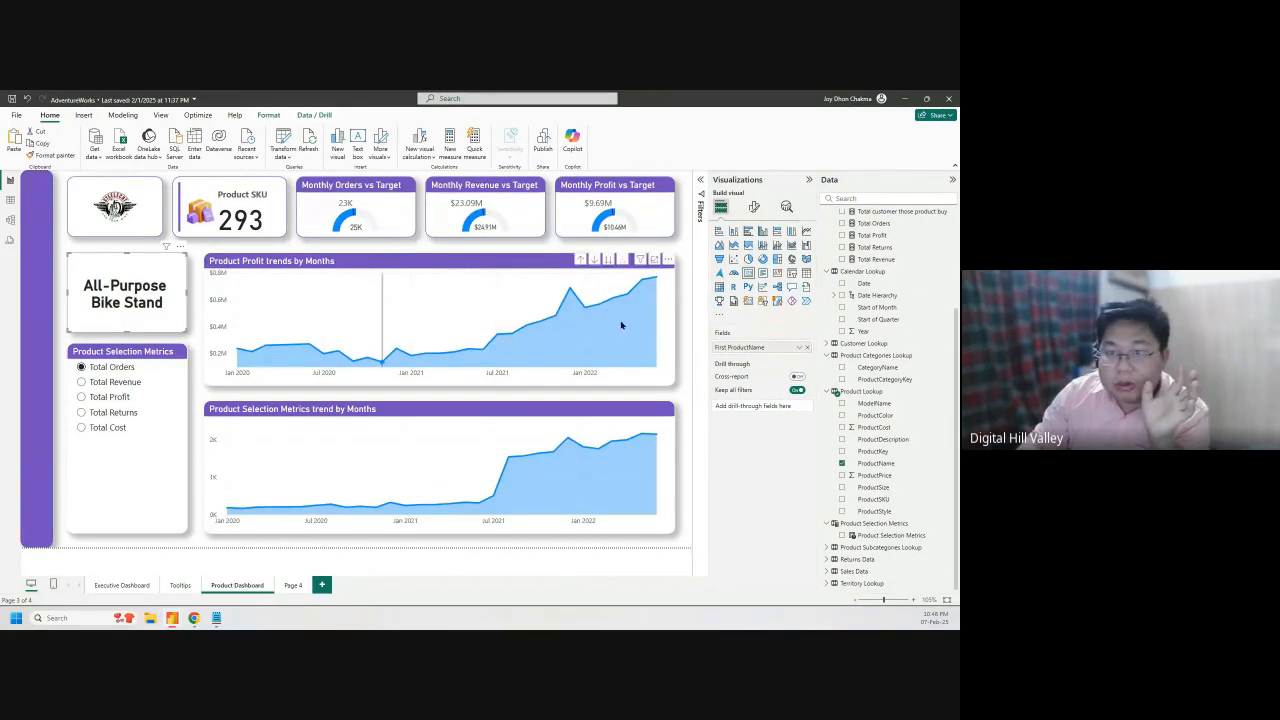
{"action": "left_click", "coordinate": [756, 210]}
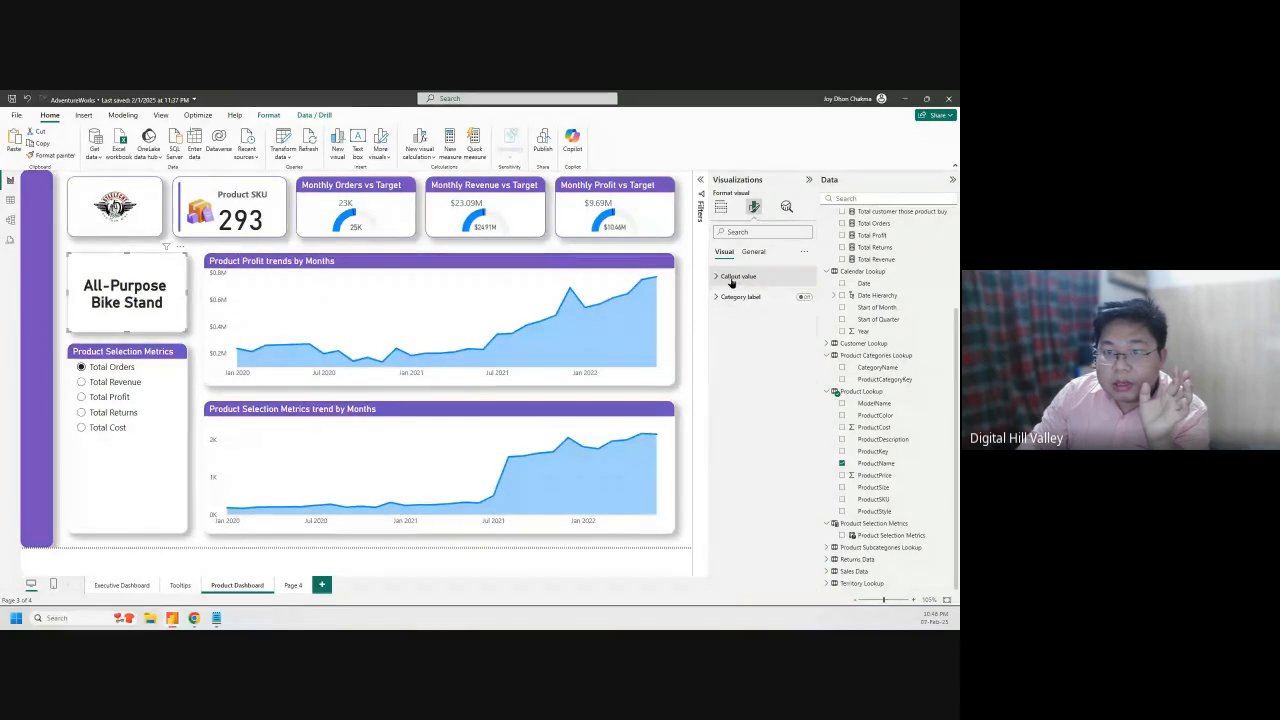
{"action": "left_click", "coordinate": [752, 253]}
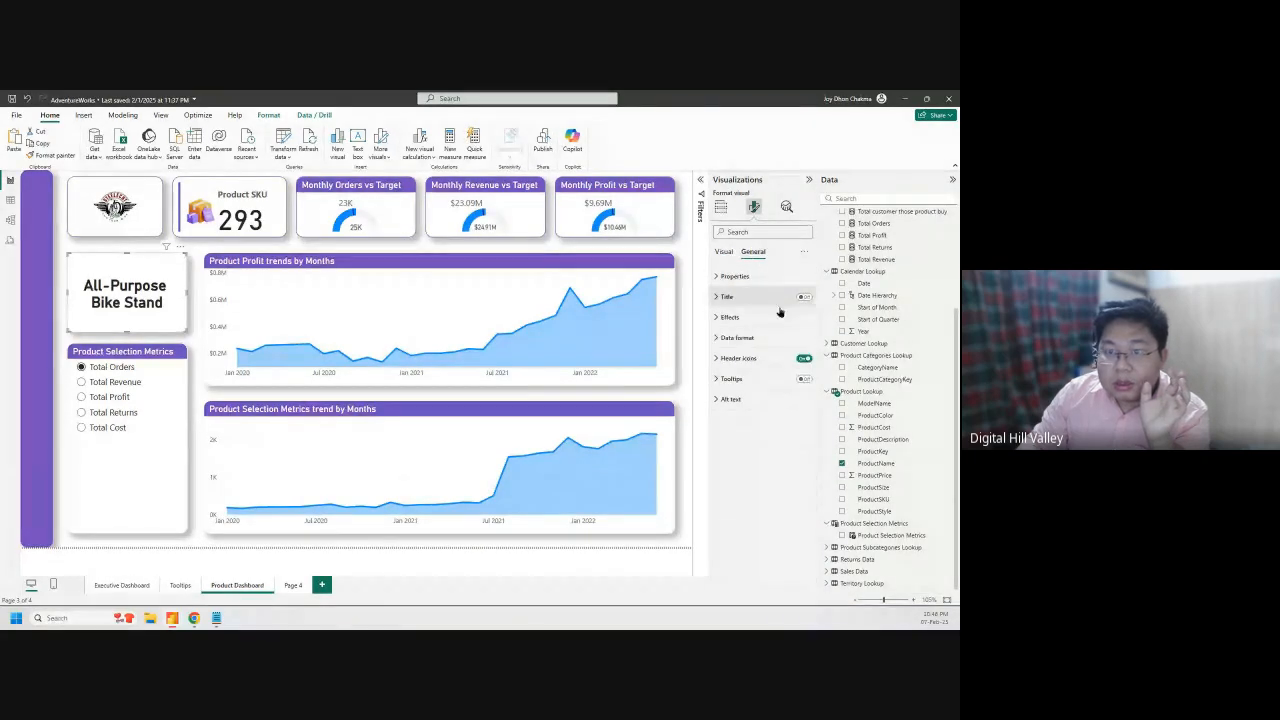
{"action": "left_click", "coordinate": [728, 318]}
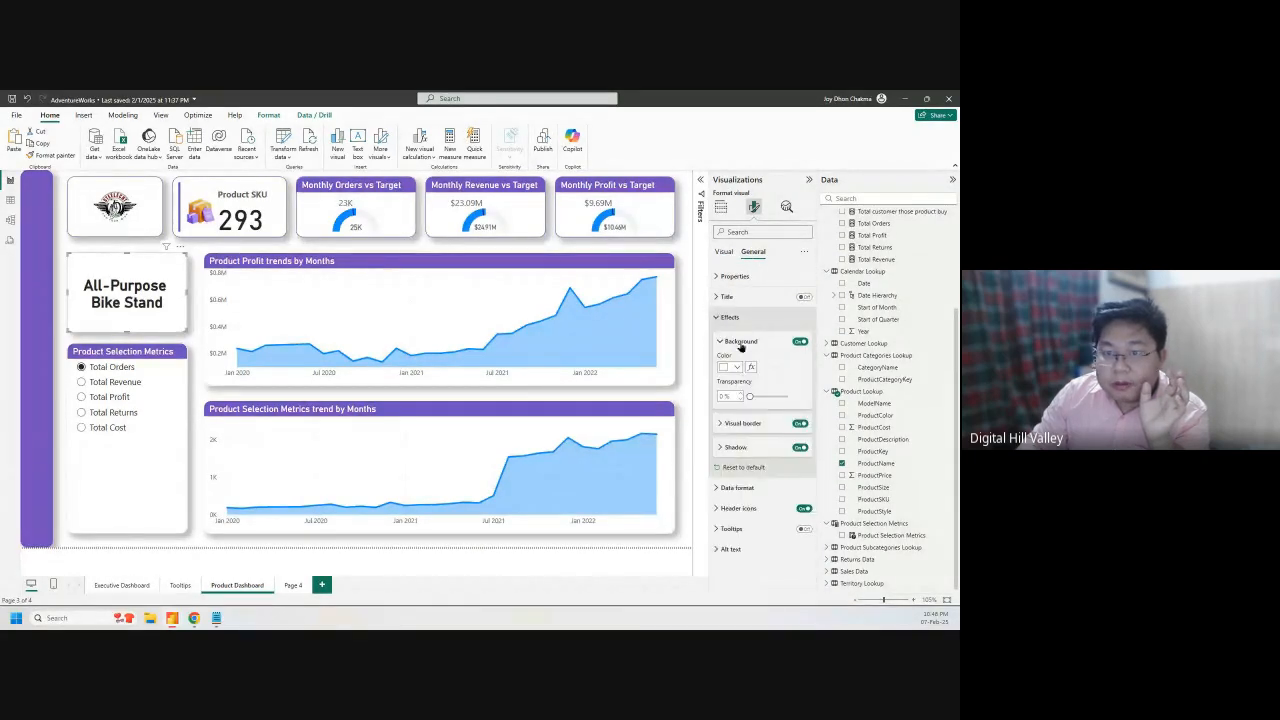
{"action": "left_click", "coordinate": [740, 428]}
{"action": "left_click", "coordinate": [735, 448]}
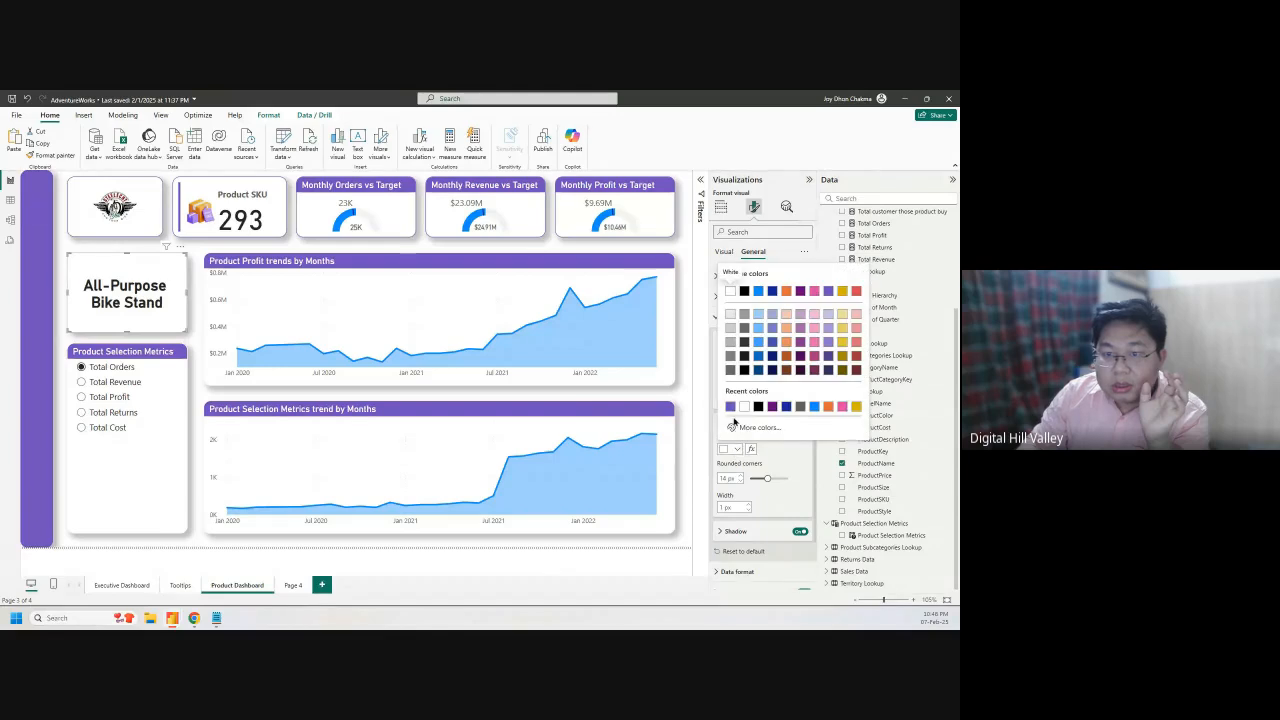
{"action": "left_click", "coordinate": [730, 407]}
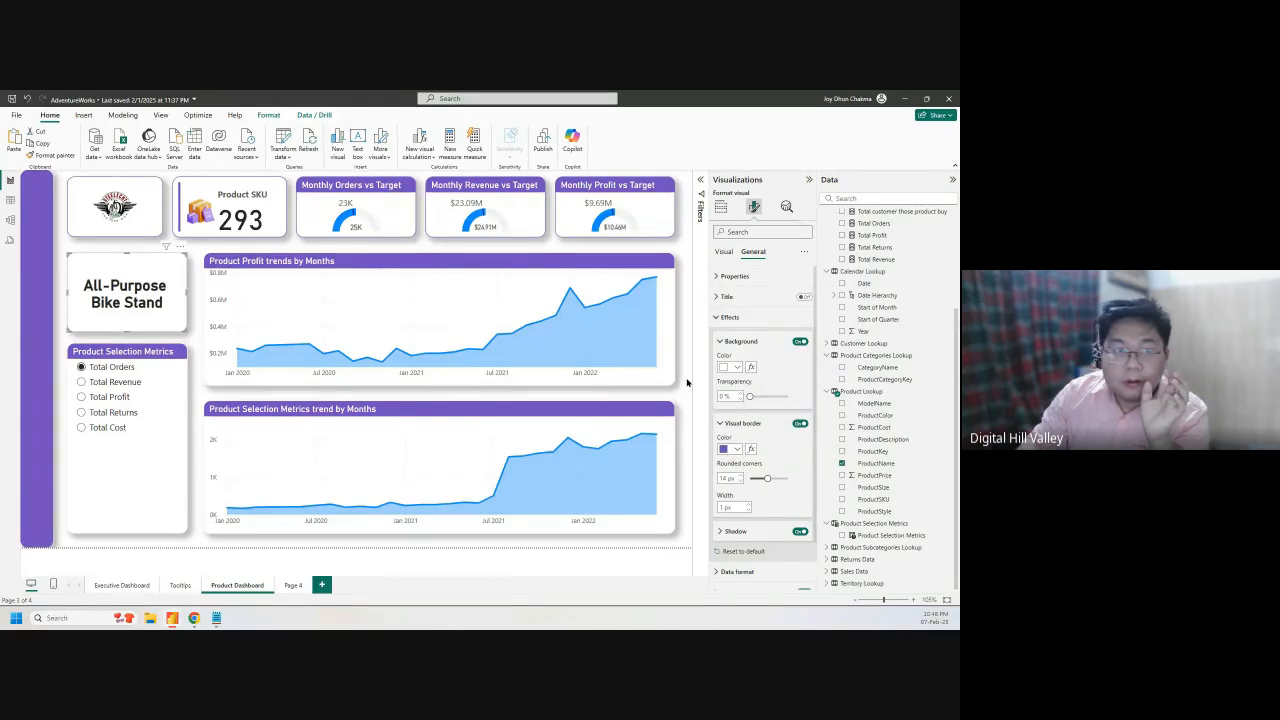
{"action": "left_click", "coordinate": [687, 380]}
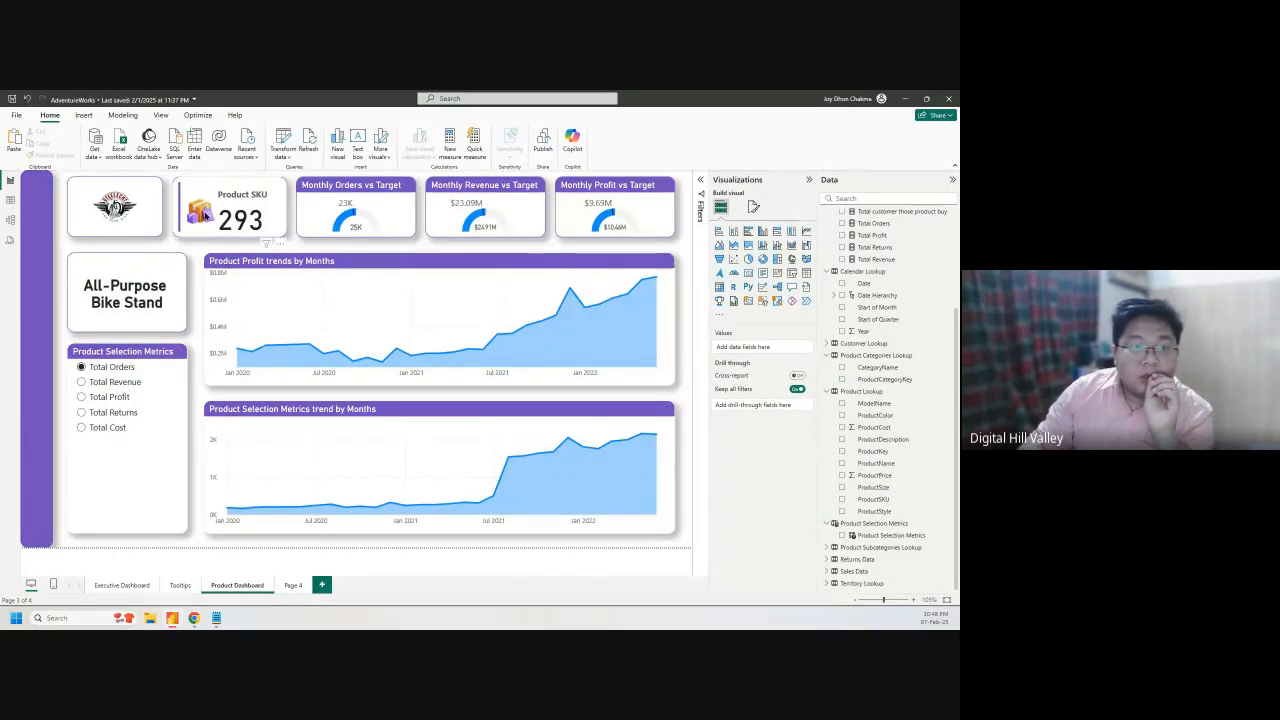
Narrow the Product SKU card slightly from its logo-facing edge and widen the logo image slightly towards the card
{"action": "left_click", "coordinate": [176, 207]}
{"action": "left_click_drag", "start_coordinate": [173, 207], "coordinate": [177, 214]}
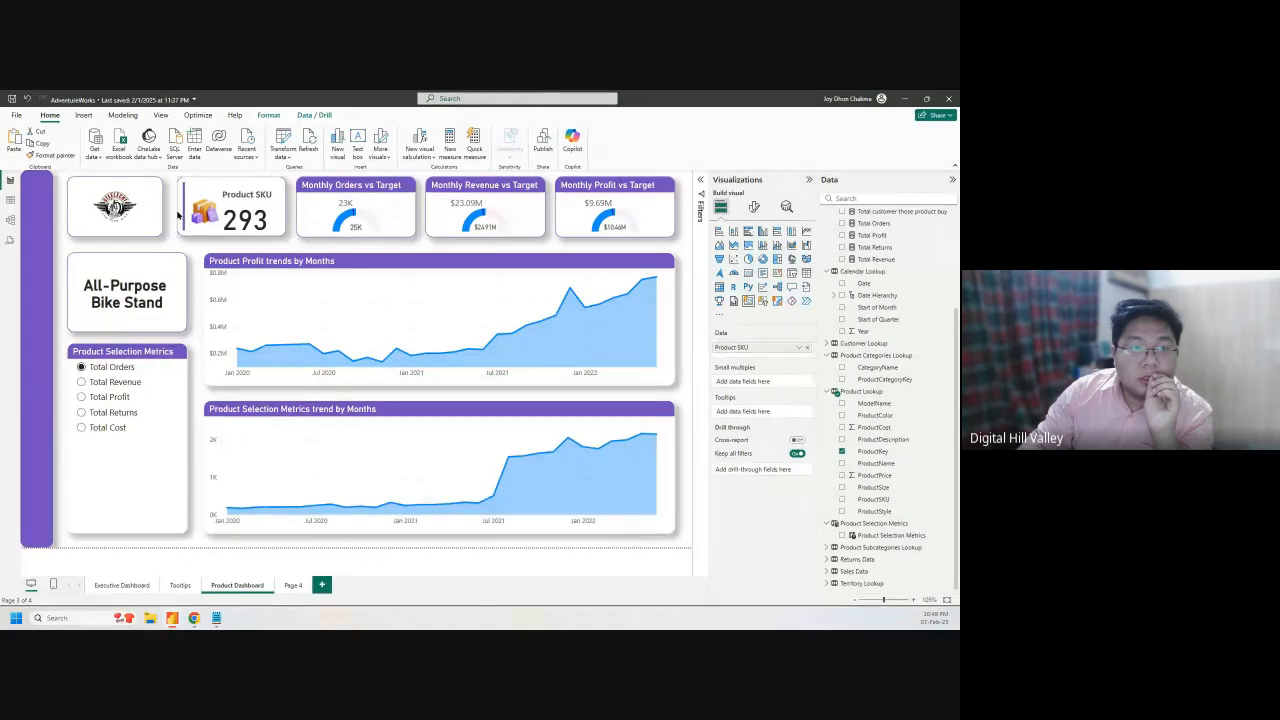
{"action": "left_click", "coordinate": [160, 207]}
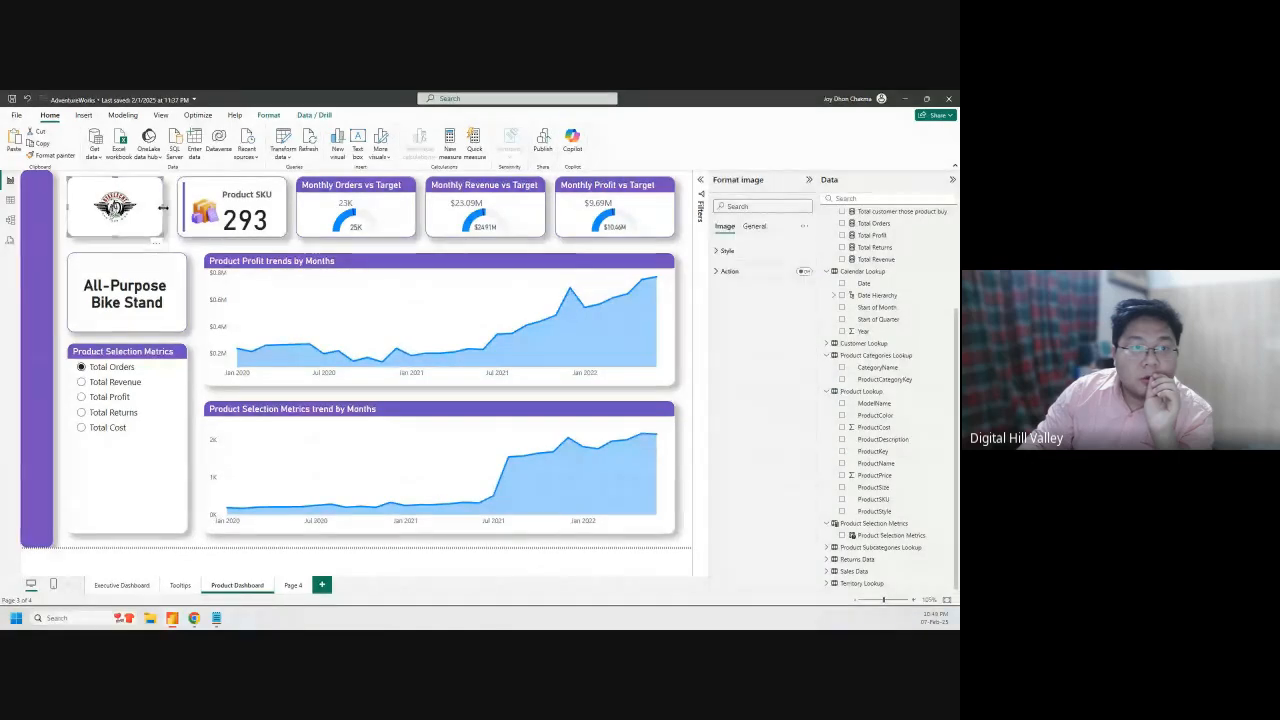
{"action": "left_click_drag", "start_coordinate": [163, 210], "coordinate": [169, 212]}
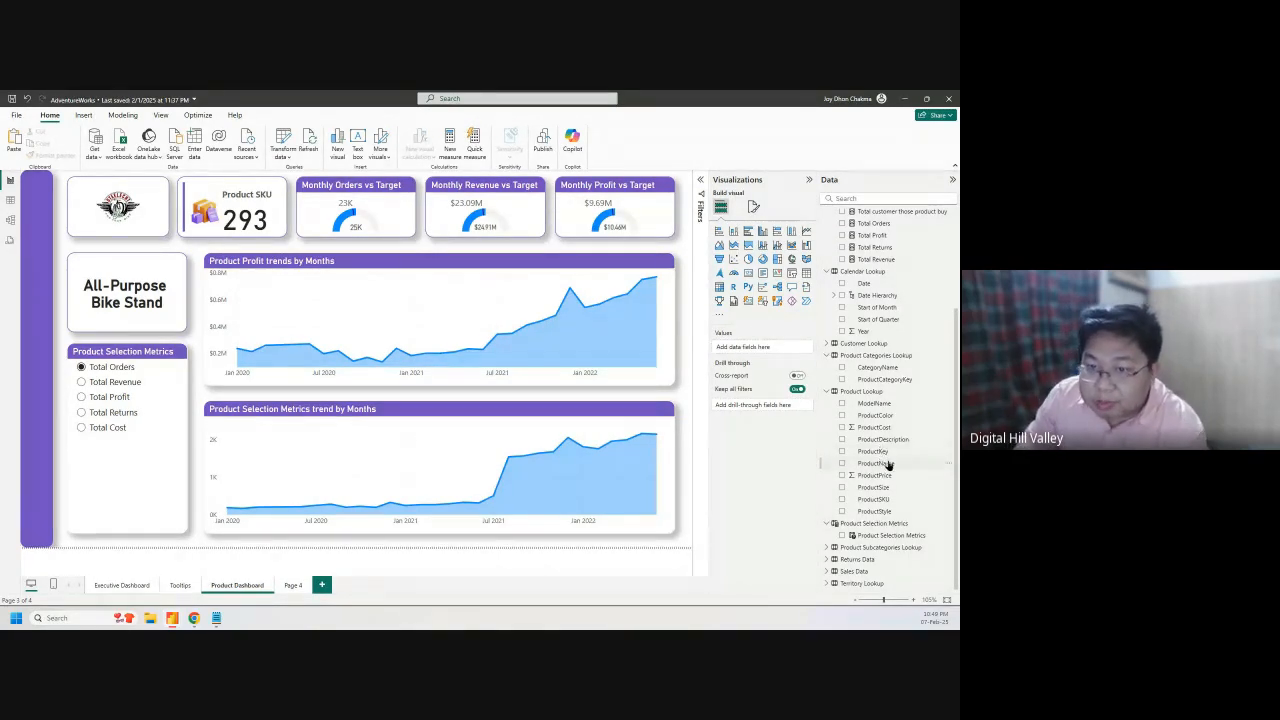
Add ProductName from Product Lookup as the Product Dashboard's drill-through field, used as category, and filter it to All-Purpose Bike Stand
{"action": "left_click_drag", "start_coordinate": [888, 464], "coordinate": [797, 469]}
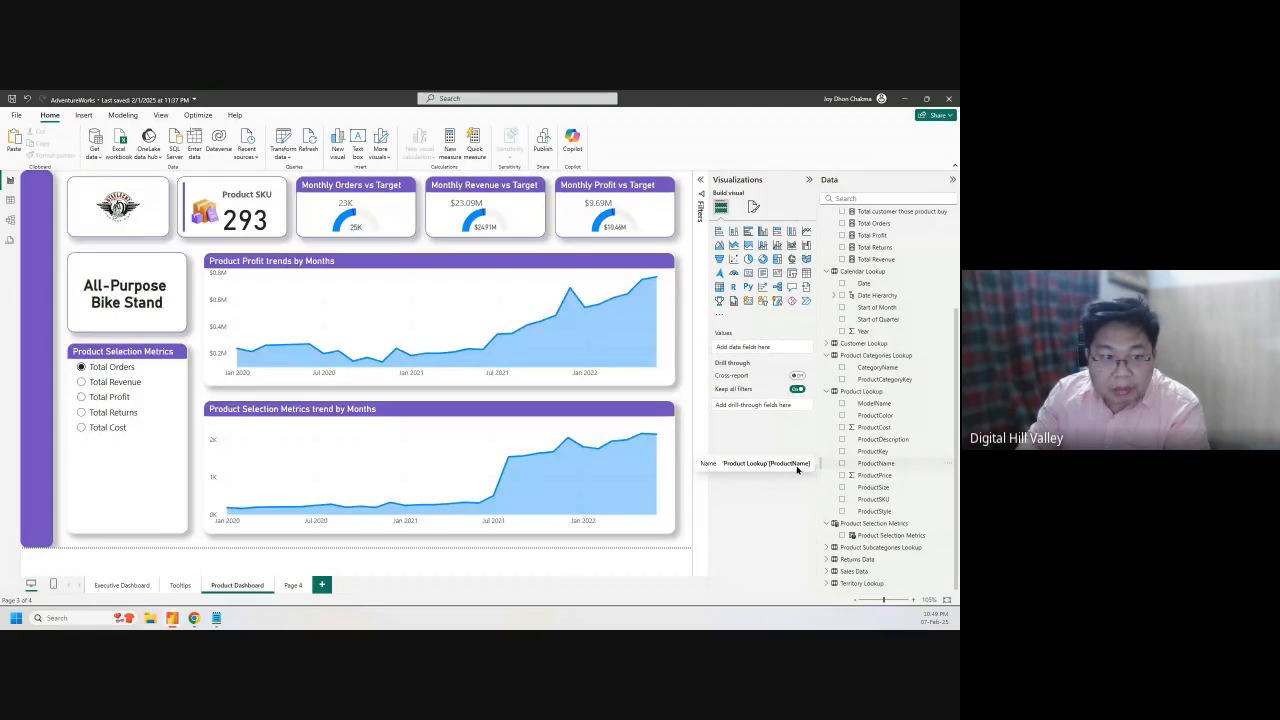
{"action": "left_click", "coordinate": [110, 586]}
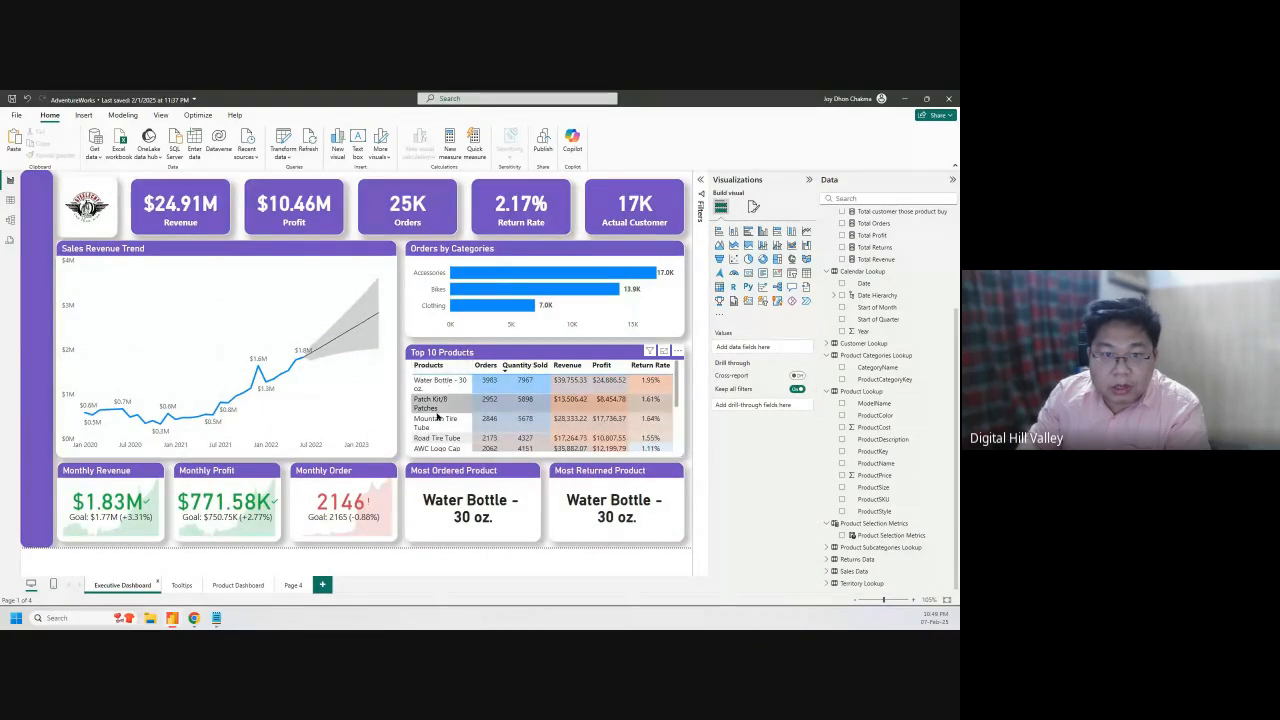
{"action": "left_click", "coordinate": [236, 587]}
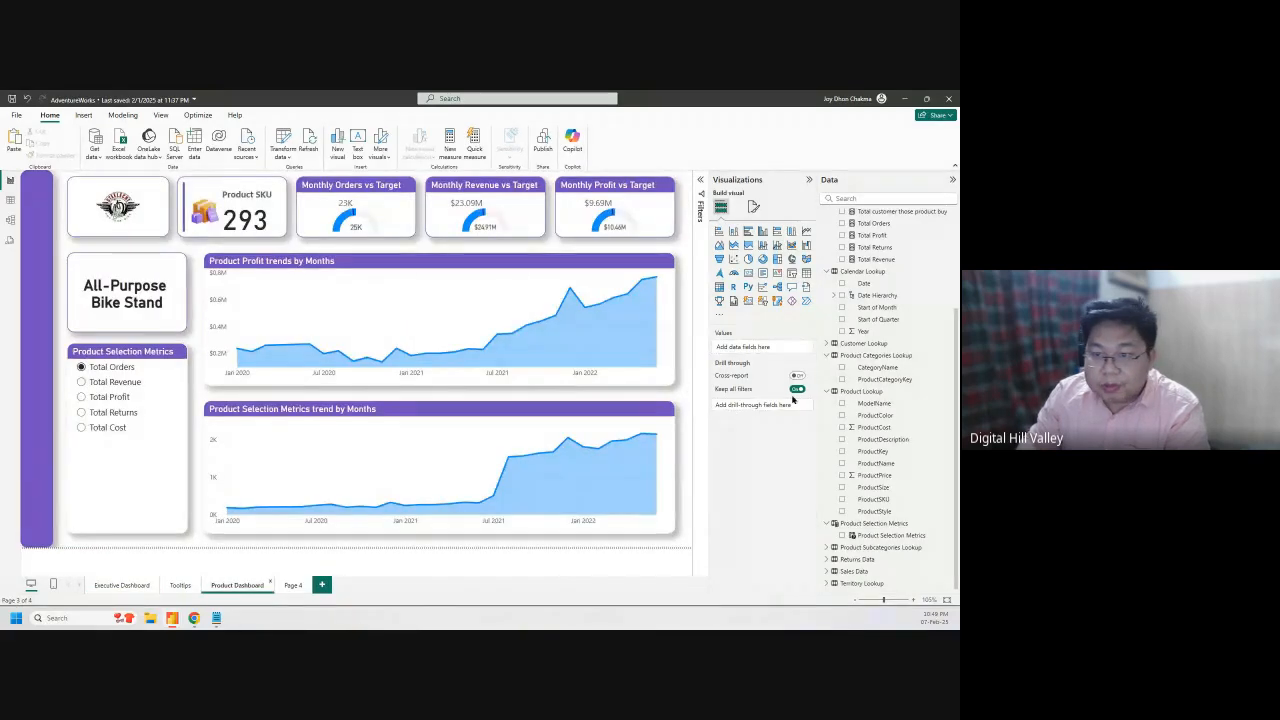
{"action": "left_click_drag", "start_coordinate": [886, 464], "coordinate": [762, 412]}
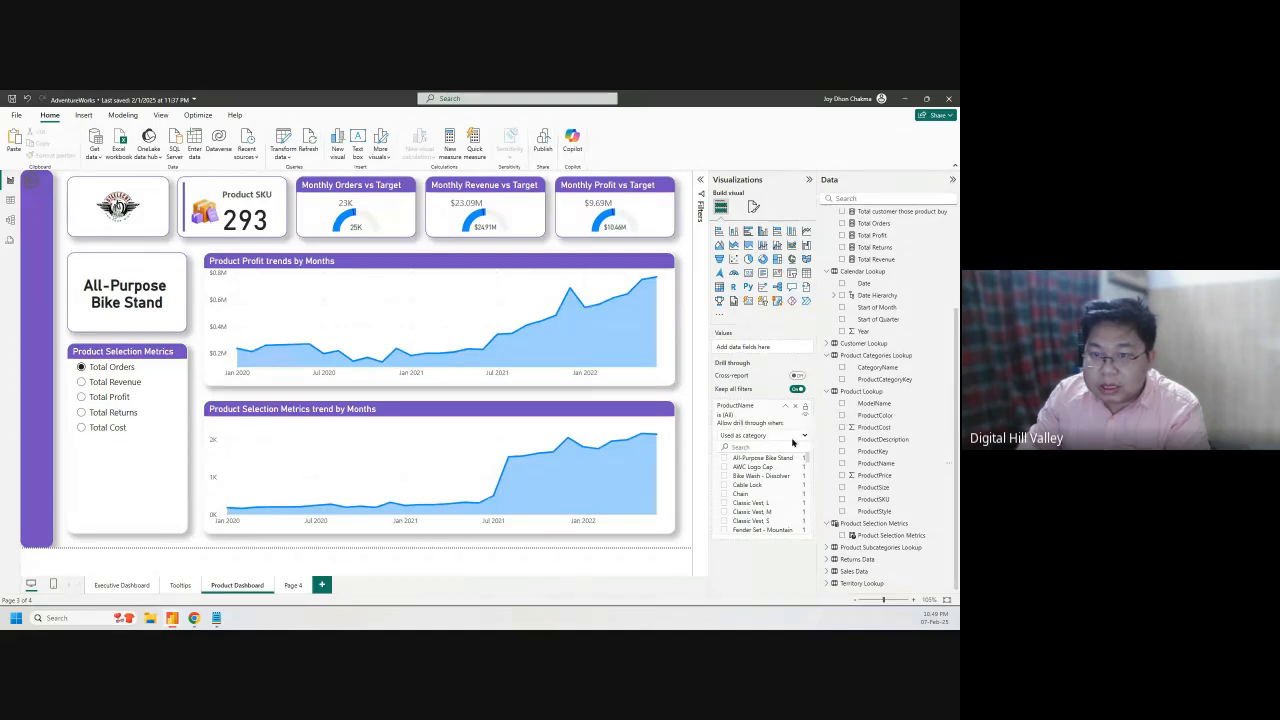
{"action": "left_click", "coordinate": [787, 437]}
{"action": "left_click", "coordinate": [796, 442]}
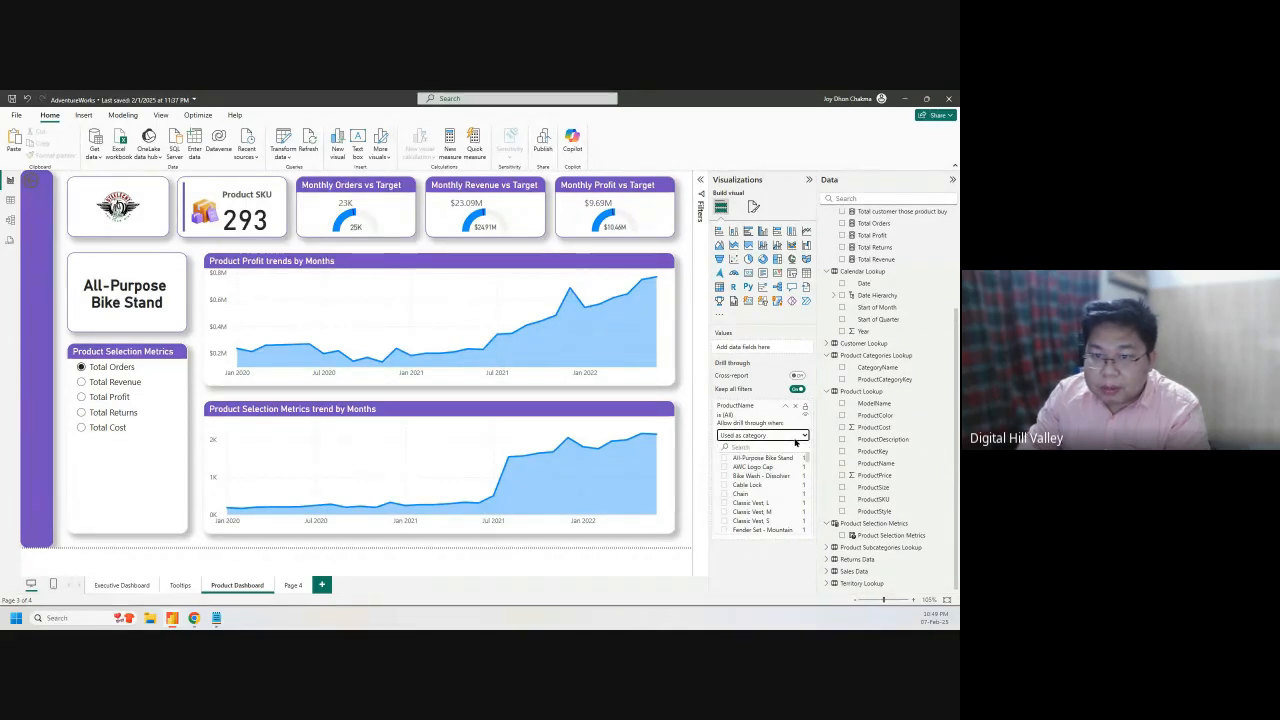
{"action": "left_click", "coordinate": [725, 458]}
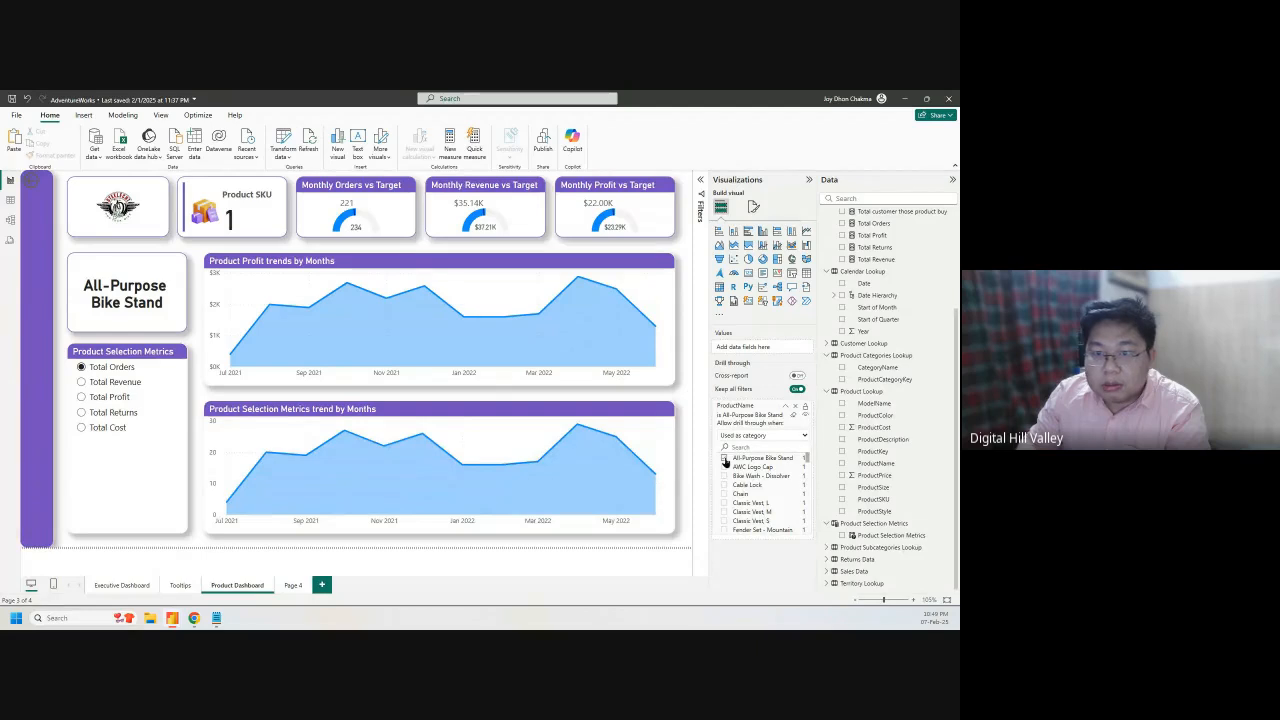
Clear All-Purpose Bike Stand from the ProductName drill-through filter, and select it again
{"action": "left_click", "coordinate": [725, 458]}
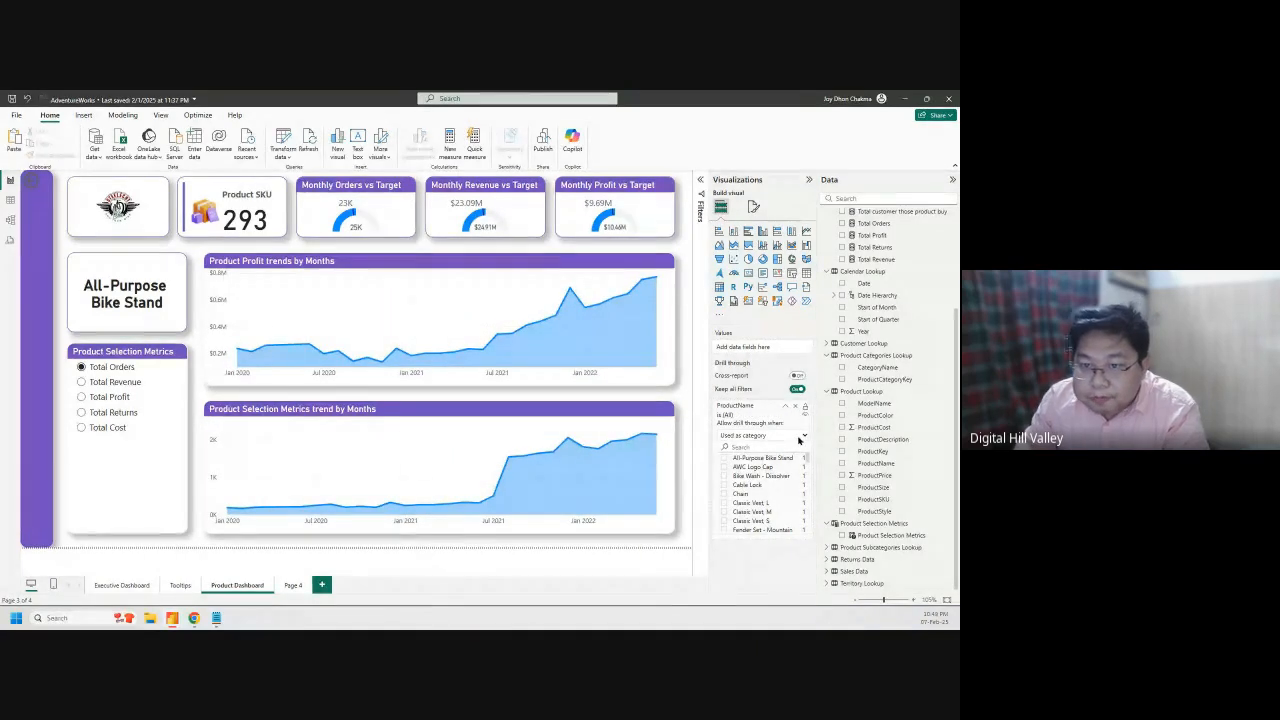
{"action": "left_click", "coordinate": [700, 208]}
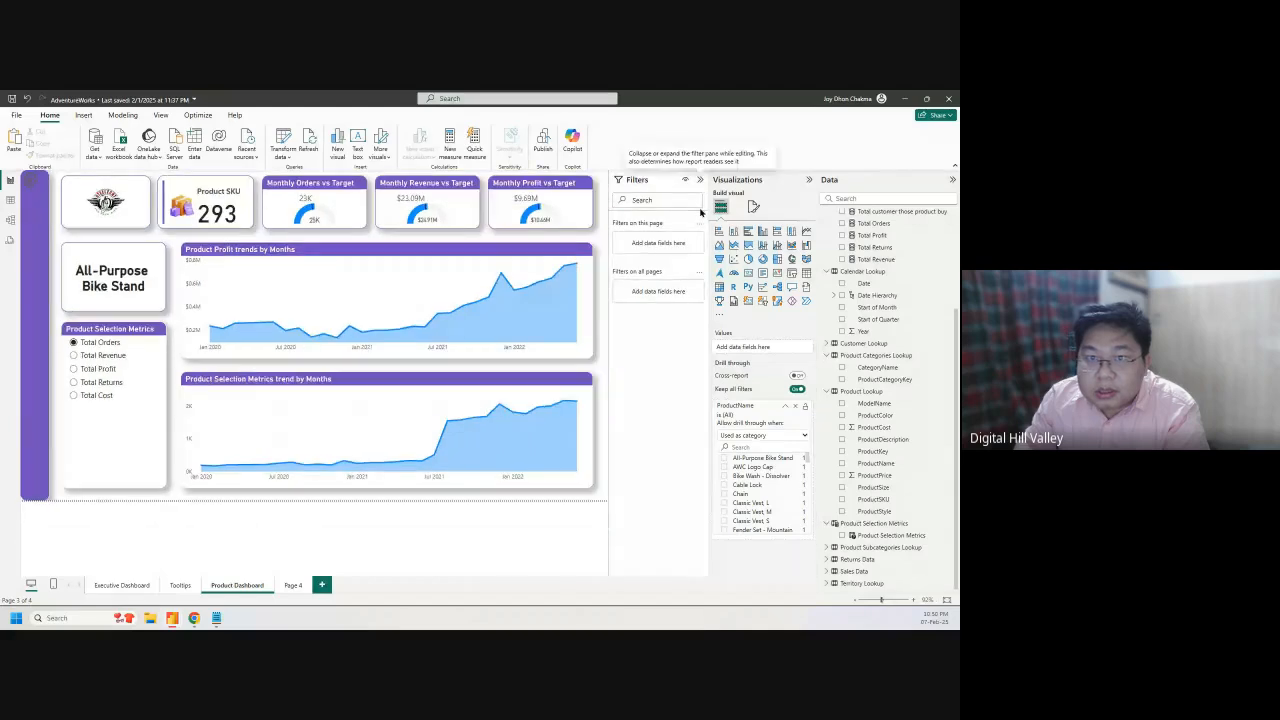
{"action": "left_click", "coordinate": [700, 180]}
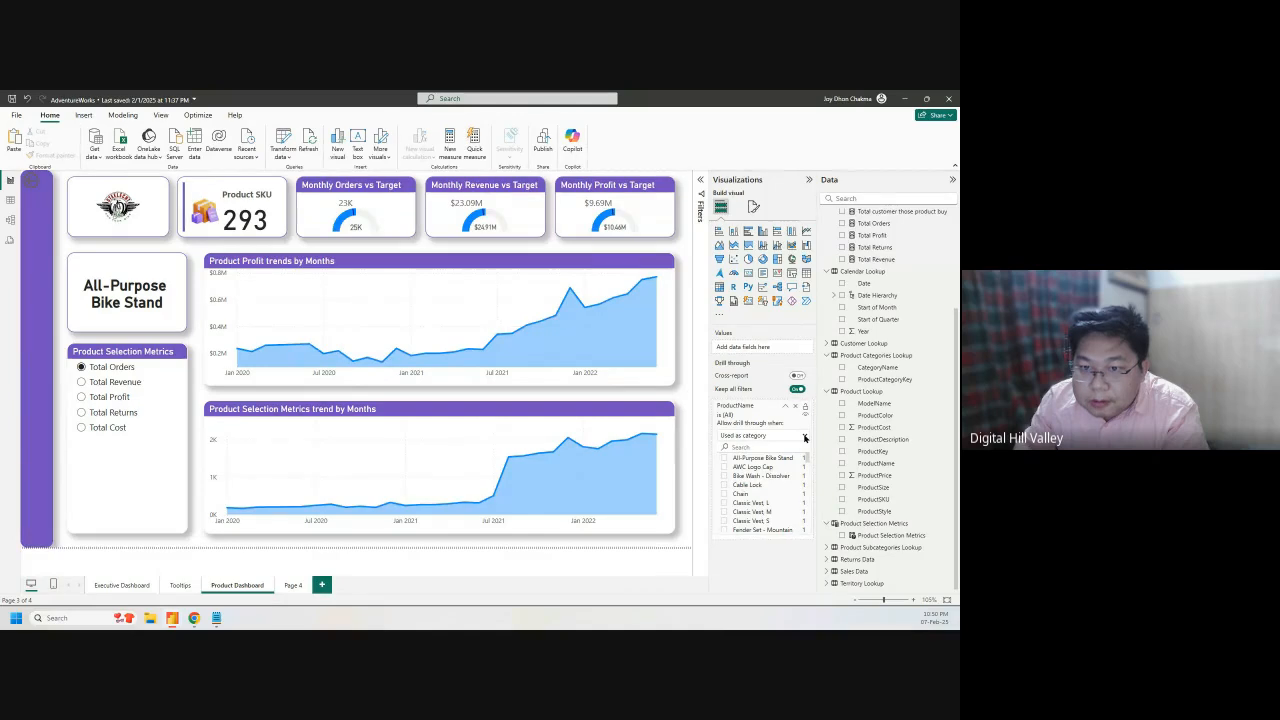
{"action": "left_click", "coordinate": [806, 436]}
{"action": "left_click", "coordinate": [806, 436]}
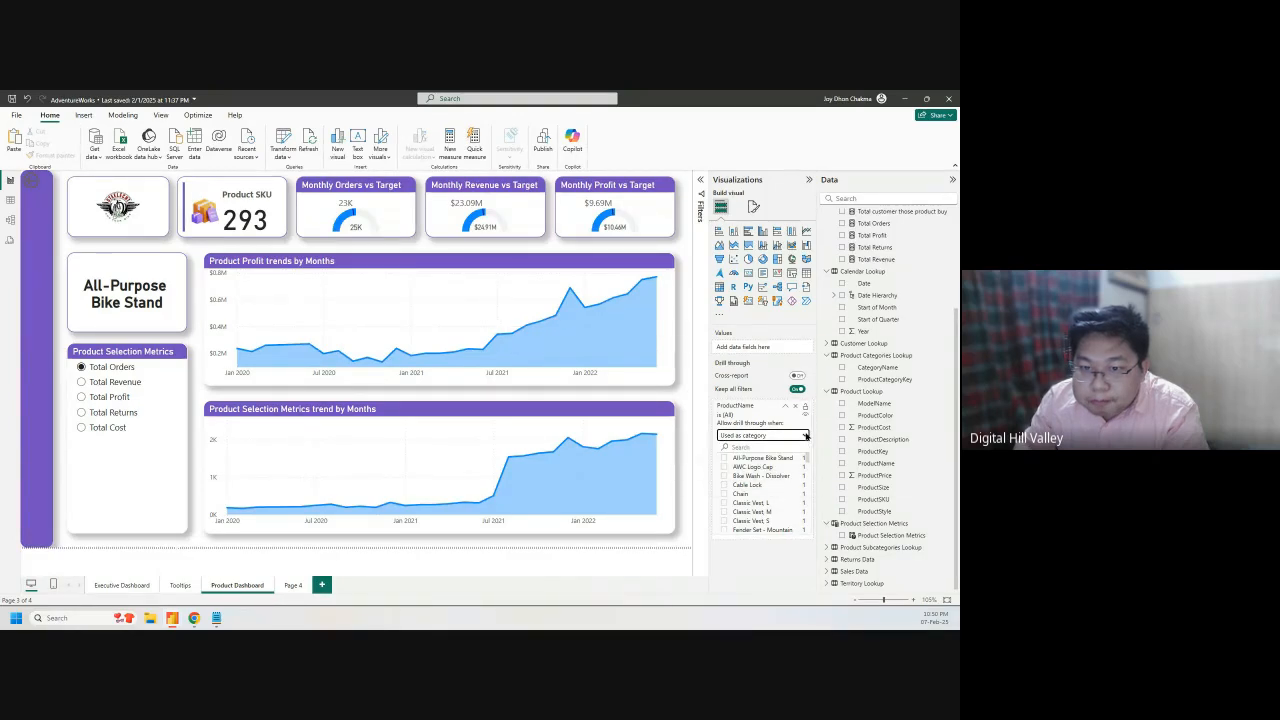
{"action": "mouse_move", "coordinate": [807, 460]}
{"action": "left_mouse_down"}
{"action": "mouse_move", "coordinate": [807, 475]}
{"action": "mouse_move", "coordinate": [808, 458]}
{"action": "left_mouse_up"}
{"action": "left_click", "coordinate": [726, 458]}
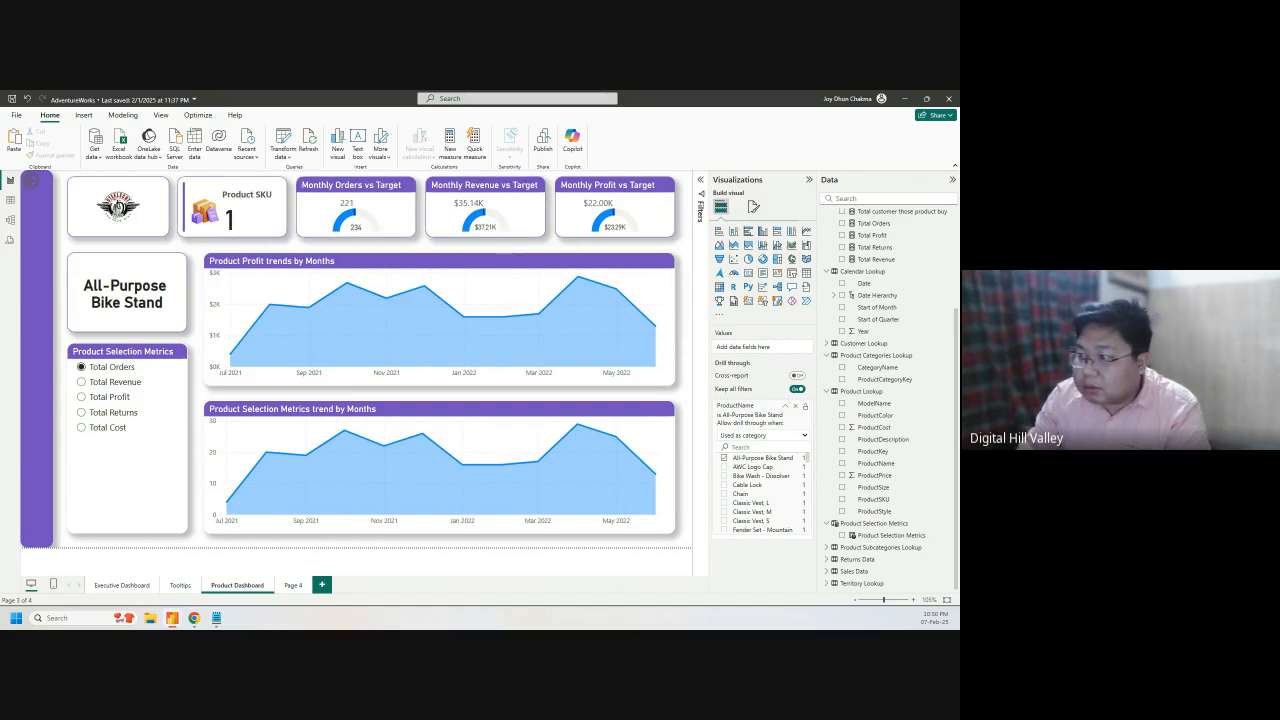
Compare the Product Dashboard without a selected product, and restore All-Purpose Bike Stand in the ProductName drill-through filter
{"action": "left_click", "coordinate": [724, 458]}
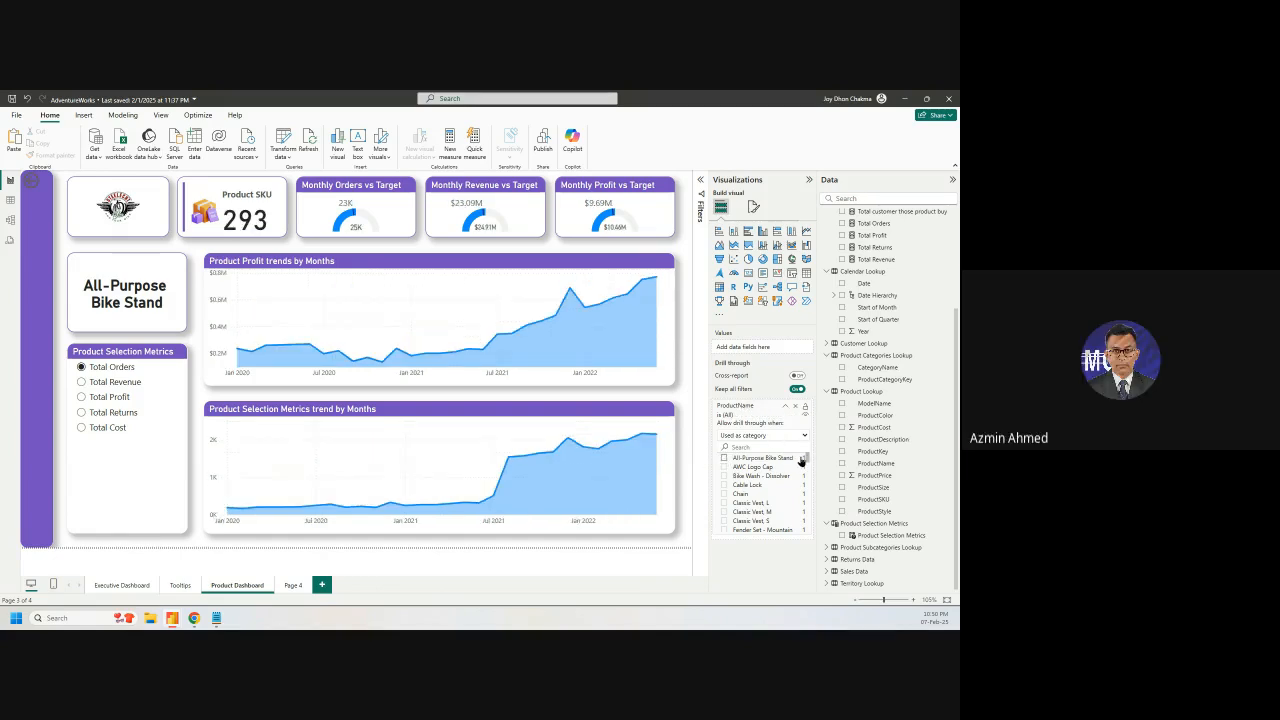
{"action": "left_click_drag", "start_coordinate": [809, 461], "coordinate": [809, 460]}
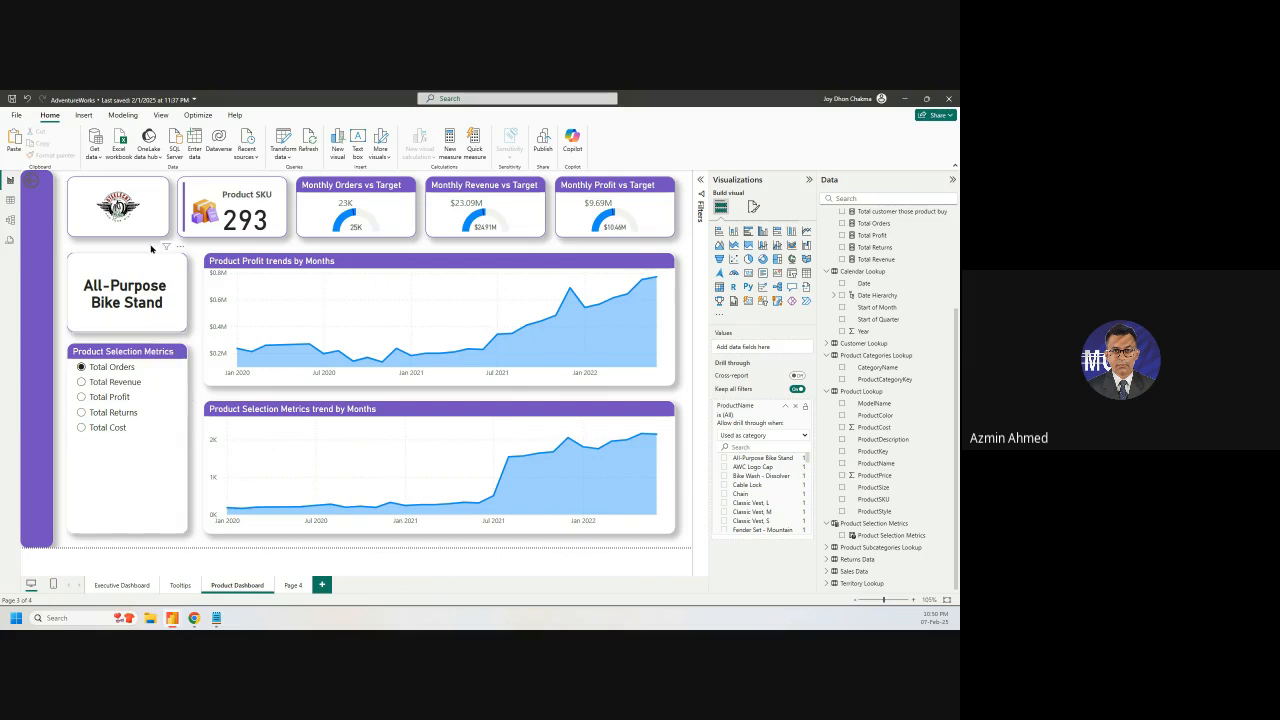
{"action": "mouse_move", "coordinate": [272, 321]}
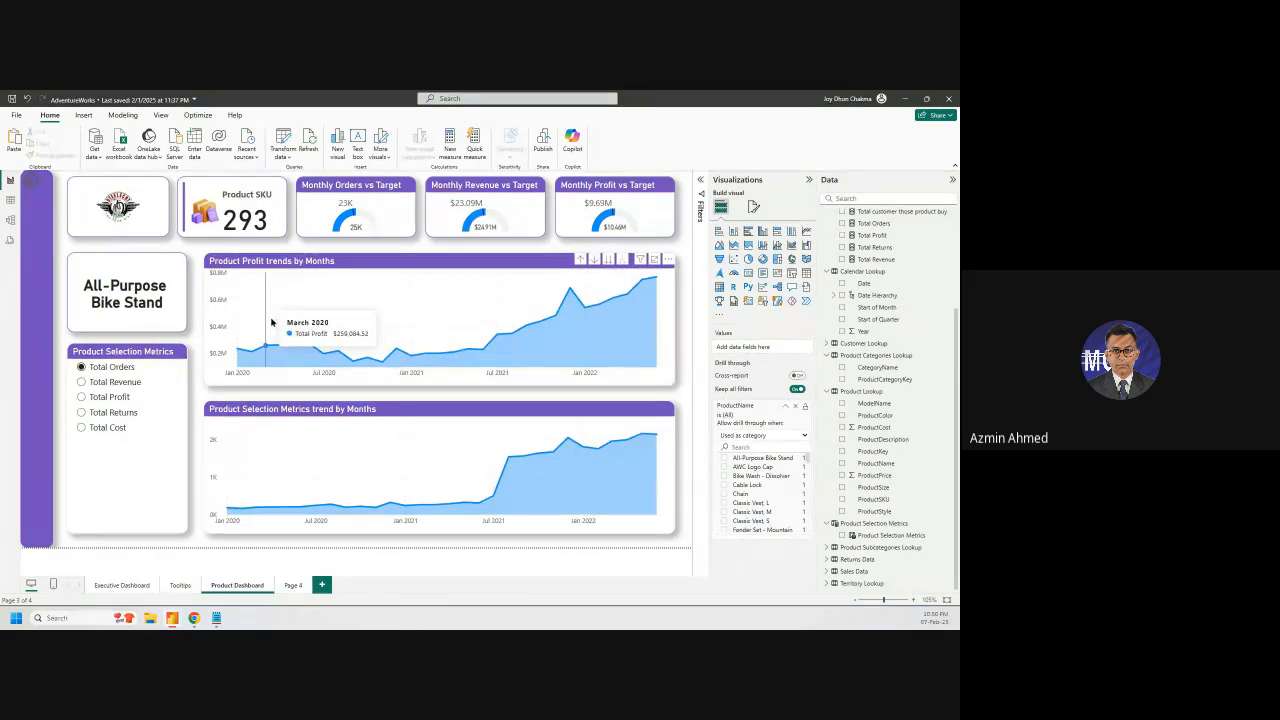
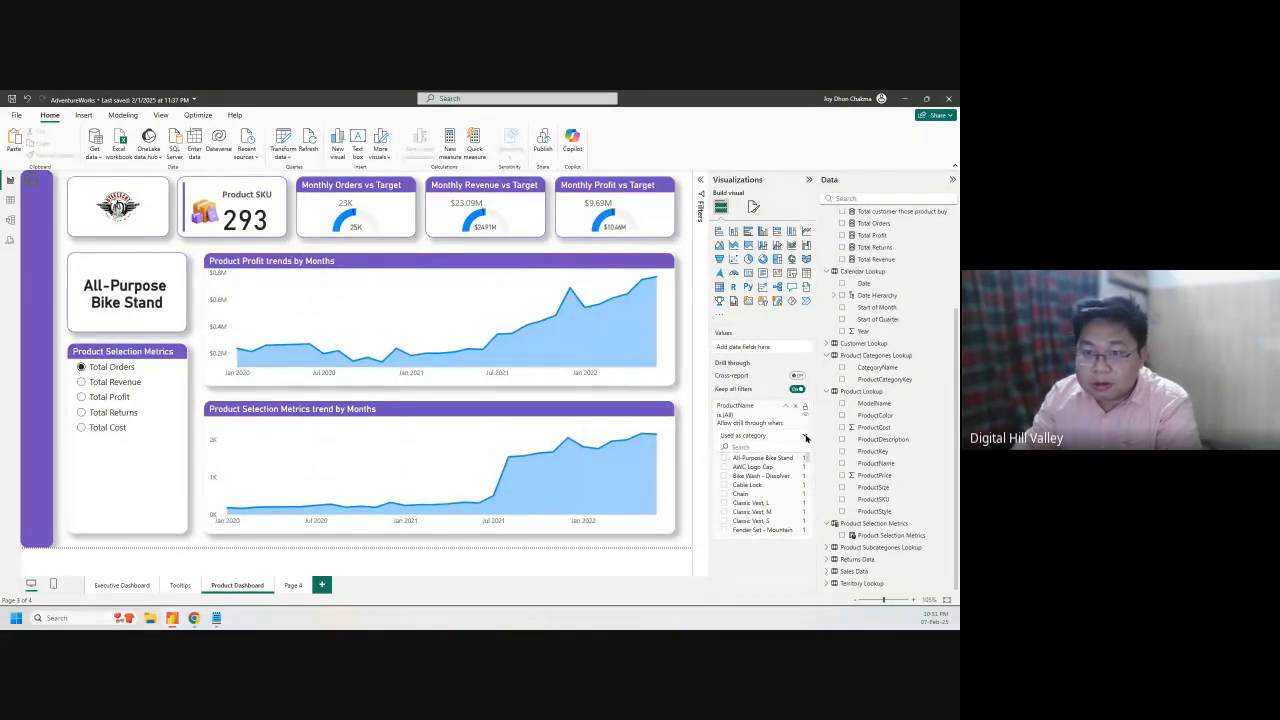
{"action": "left_click", "coordinate": [805, 436]}
{"action": "left_click", "coordinate": [806, 437]}
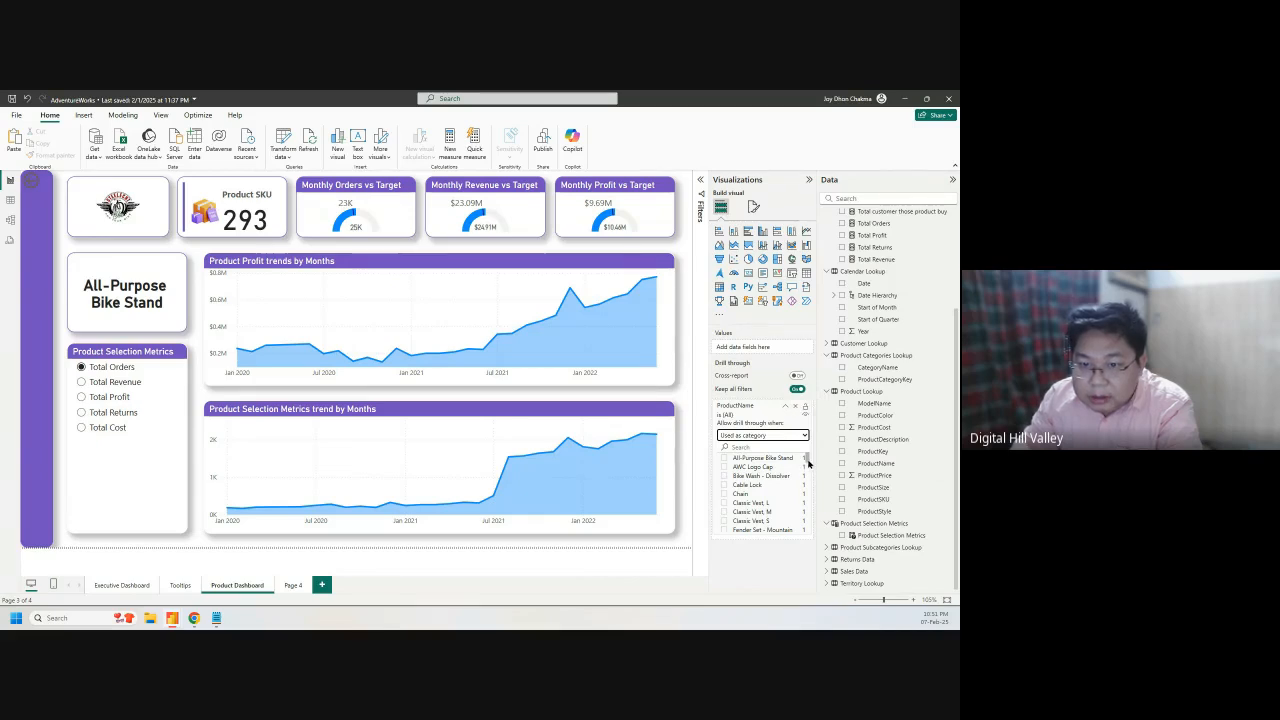
{"action": "scroll", "coordinate": [808, 462], "scroll_direction": "down", "scroll_amount": 6}
{"action": "scroll", "coordinate": [802, 466], "scroll_direction": "up", "scroll_amount": 6}
{"action": "left_click", "coordinate": [725, 458]}
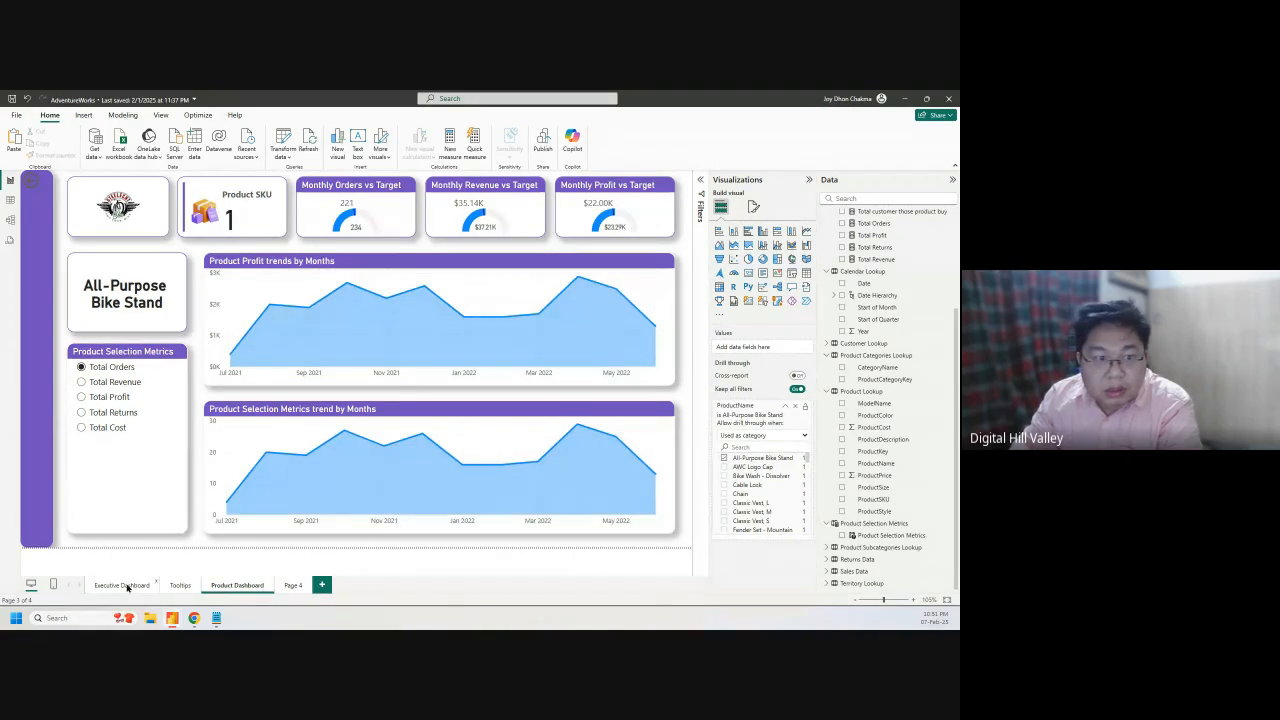
Drill through from Water Bottle - 30 oz. in the Executive Dashboard's Top 10 Products table to the Product Dashboard
{"action": "left_click", "coordinate": [122, 585]}
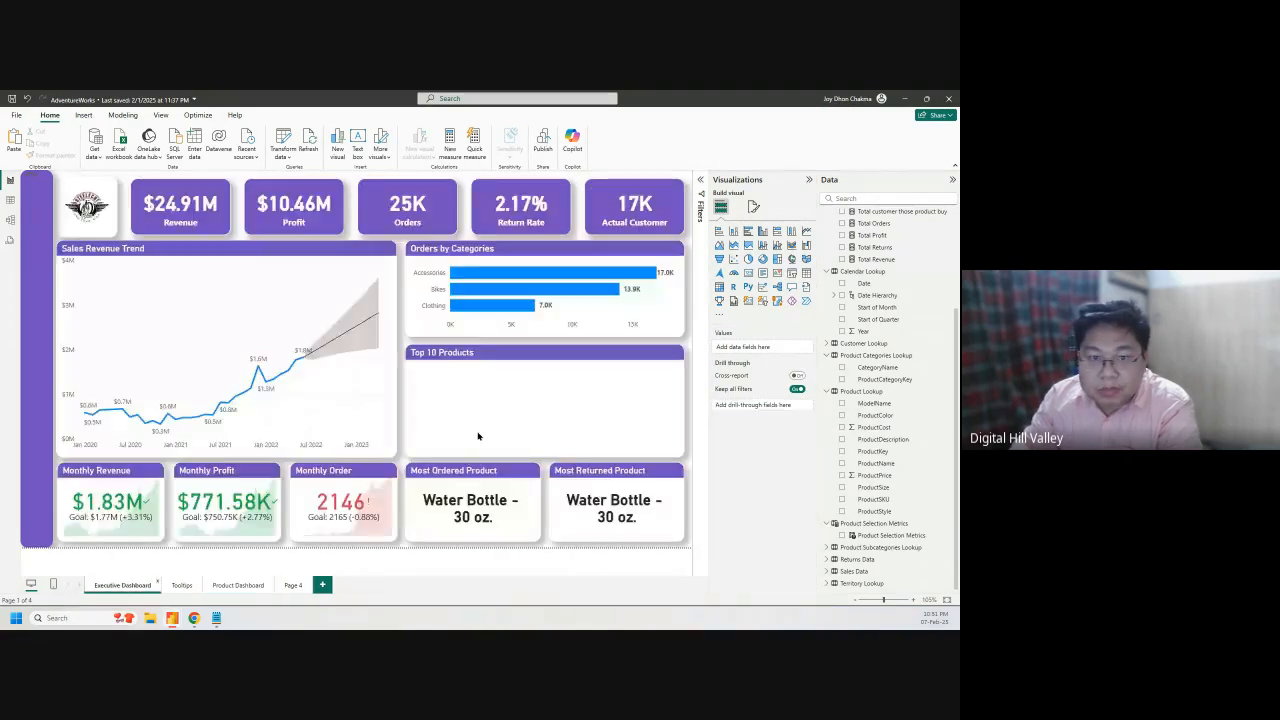
{"action": "left_click", "coordinate": [479, 359]}
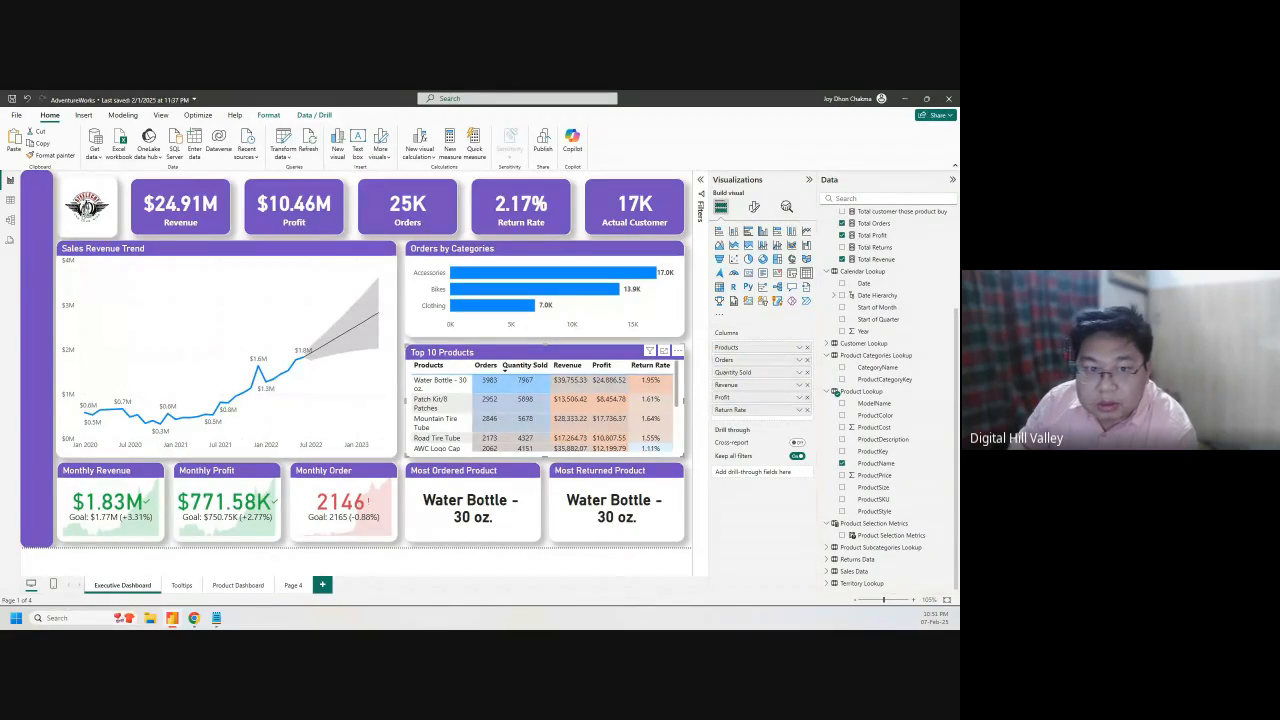
{"action": "right_click", "coordinate": [436, 389]}
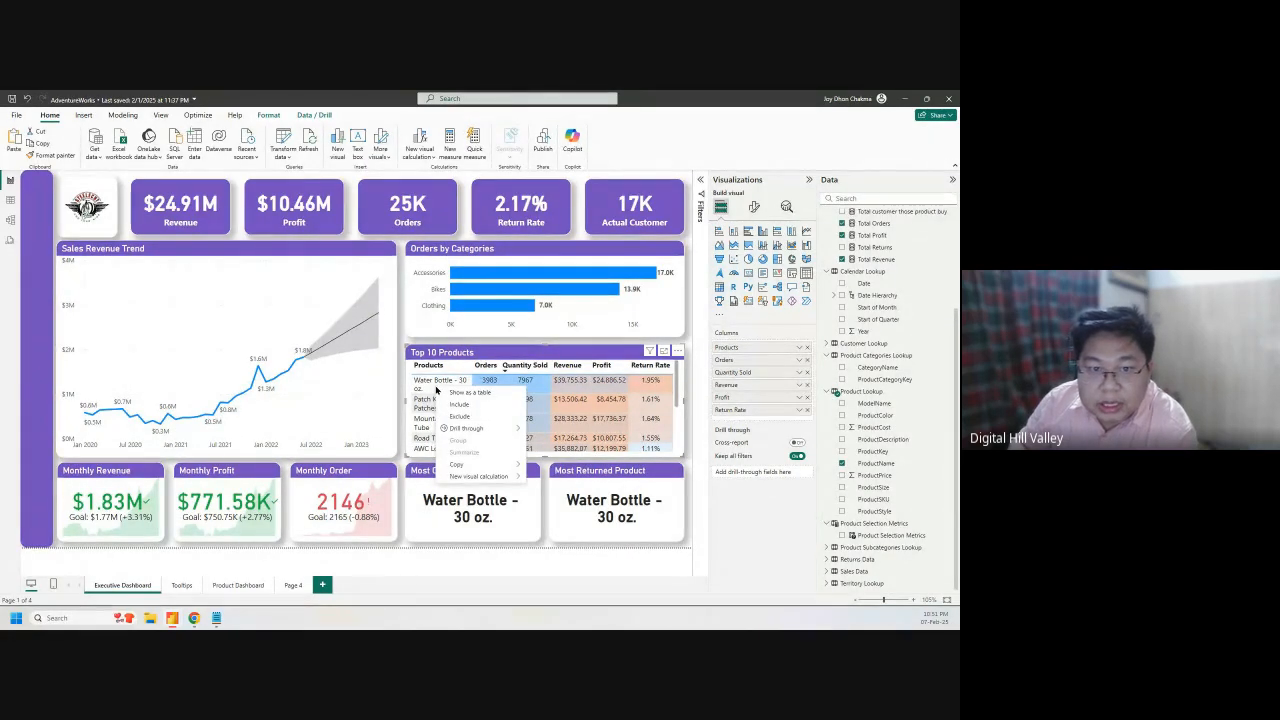
{"action": "mouse_move", "coordinate": [470, 428]}
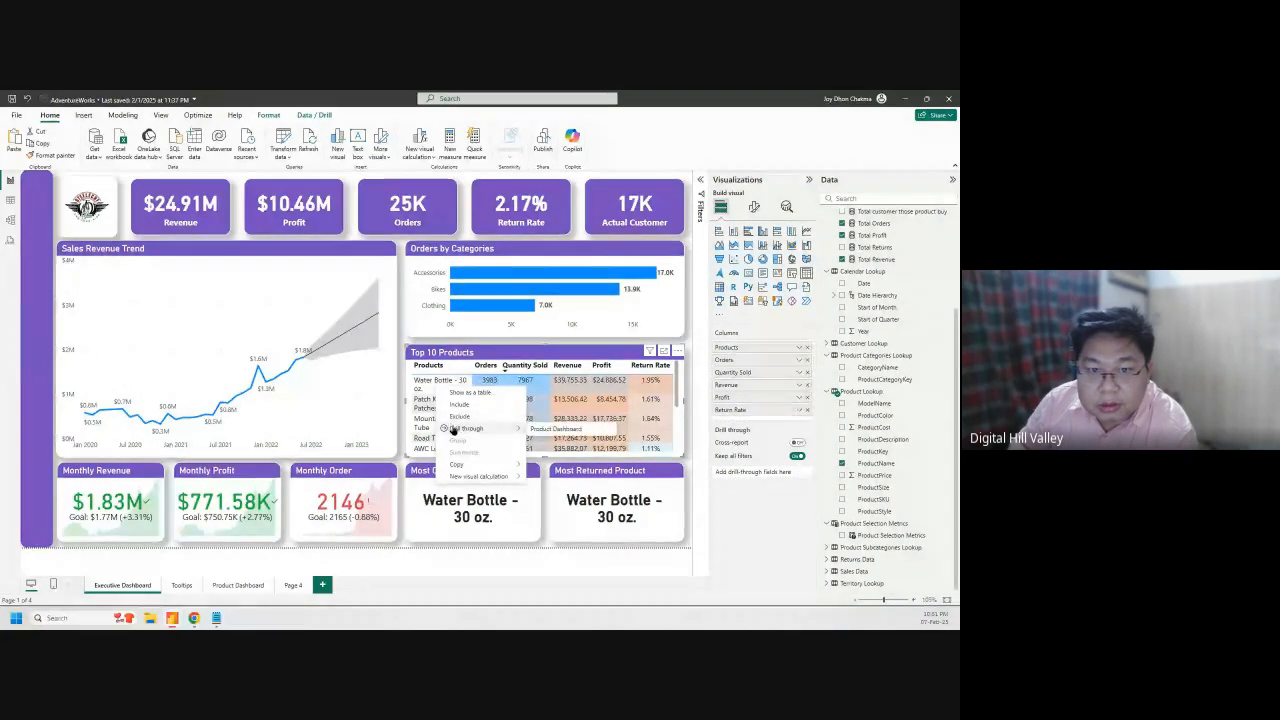
{"action": "left_click", "coordinate": [555, 430]}
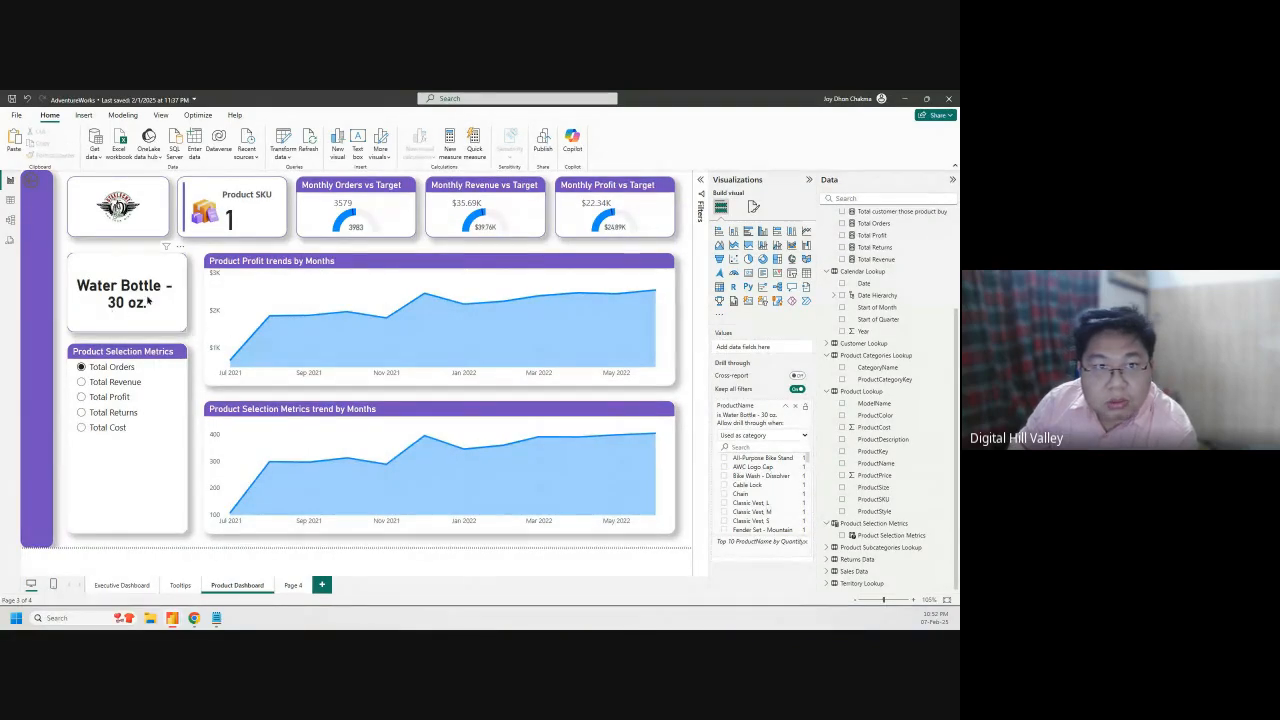
Switch the Water Bottle - 30 oz. metrics trend through Total Revenue, Total Profit, Total Returns and Total Cost
{"action": "left_click", "coordinate": [99, 387]}
{"action": "left_click", "coordinate": [94, 397]}
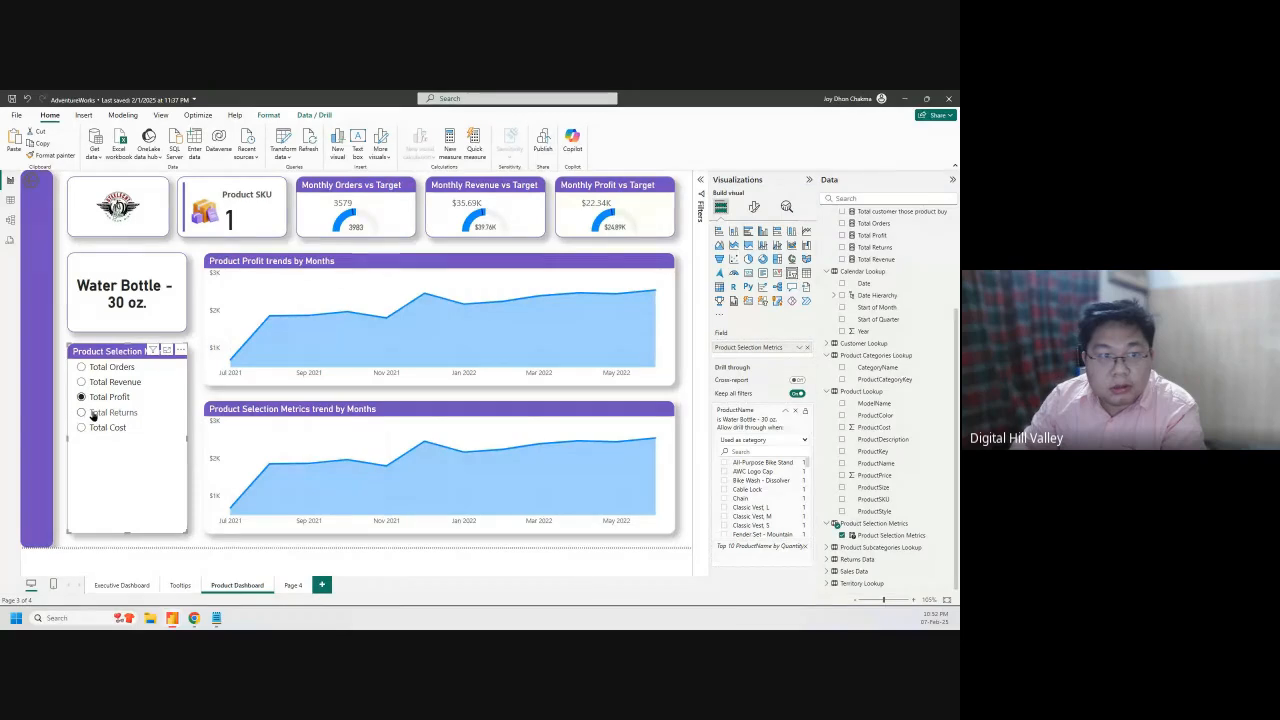
{"action": "left_click", "coordinate": [93, 413]}
{"action": "left_click", "coordinate": [90, 429]}
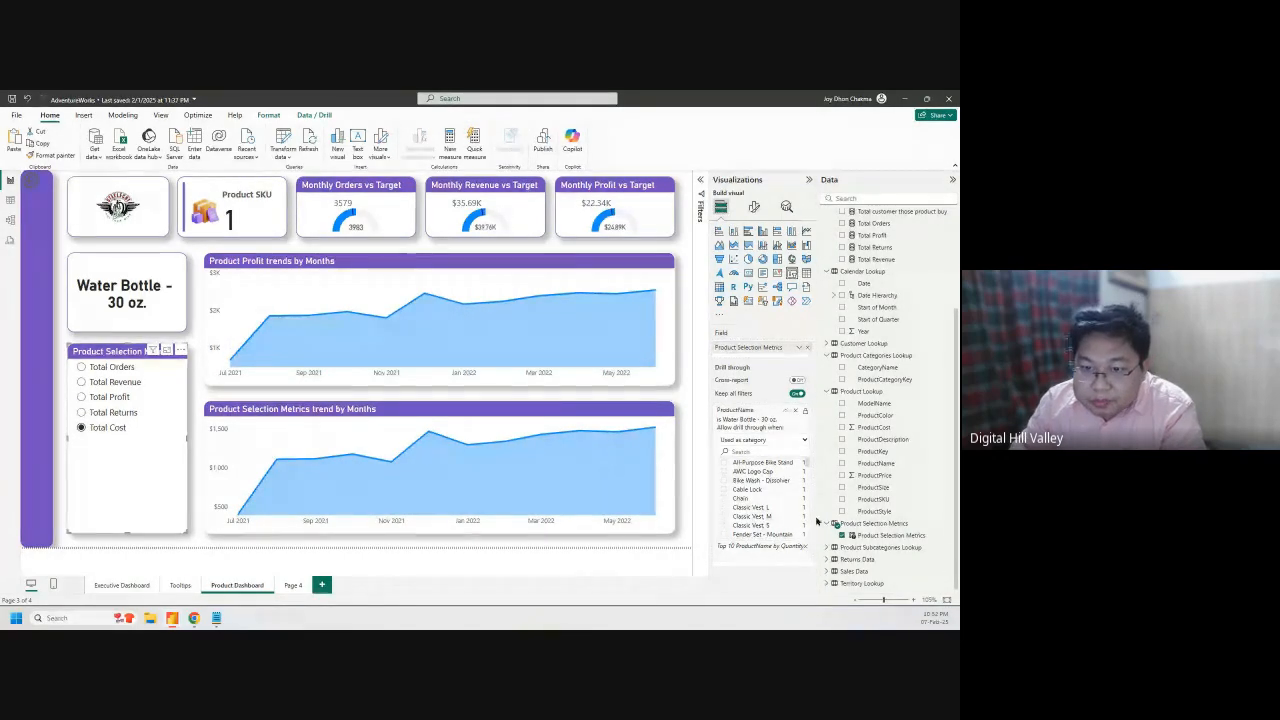
{"action": "scroll", "coordinate": [772, 519], "scroll_direction": "down", "scroll_amount": 5}
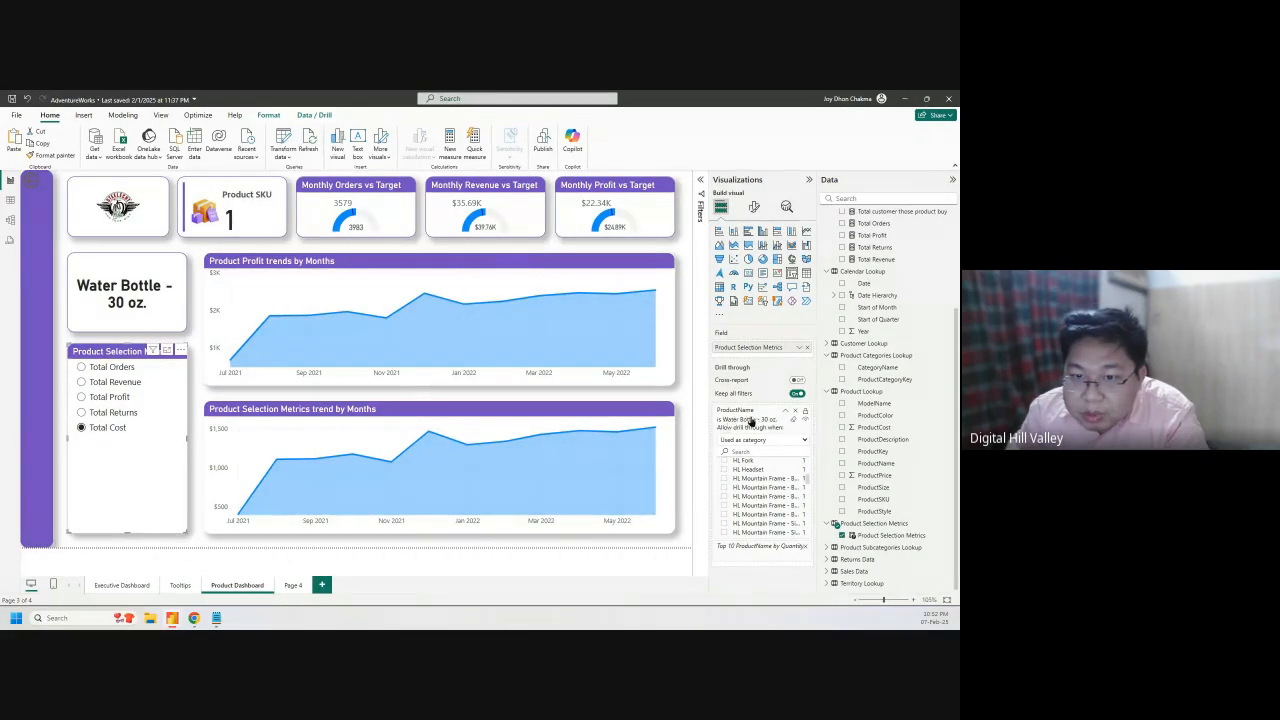
{"action": "left_click", "coordinate": [800, 441]}
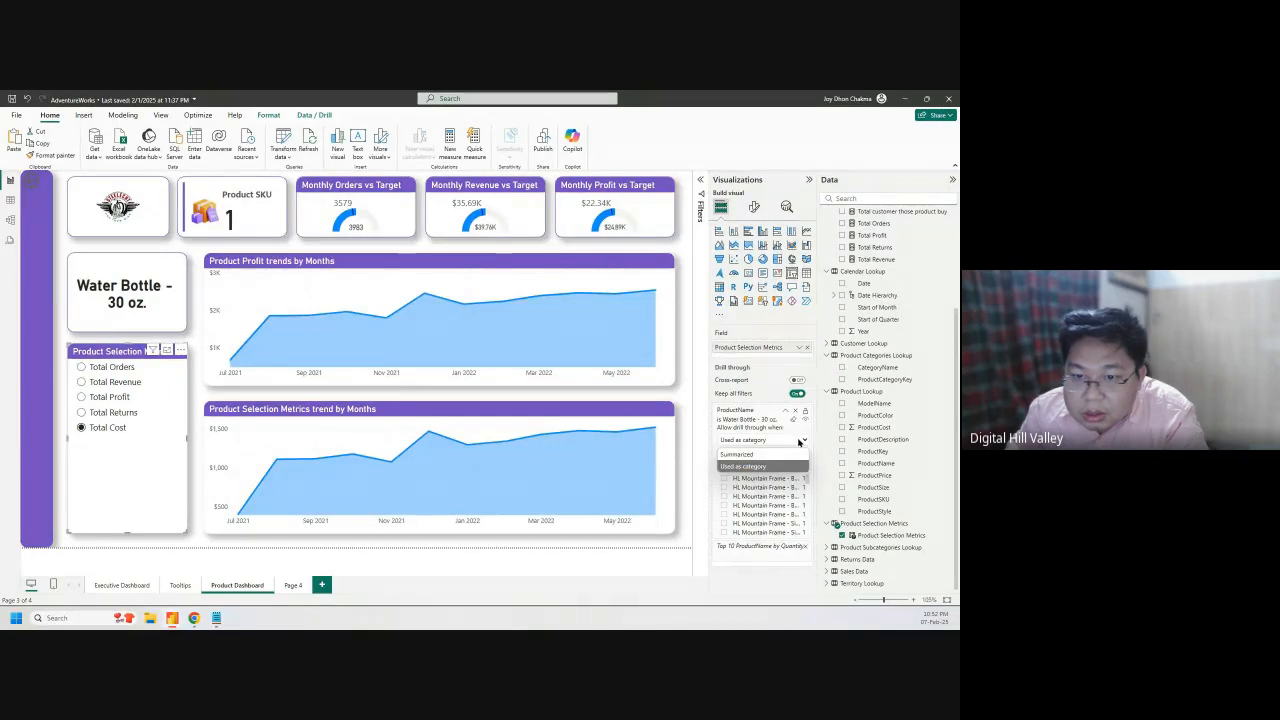
{"action": "left_click", "coordinate": [707, 441]}
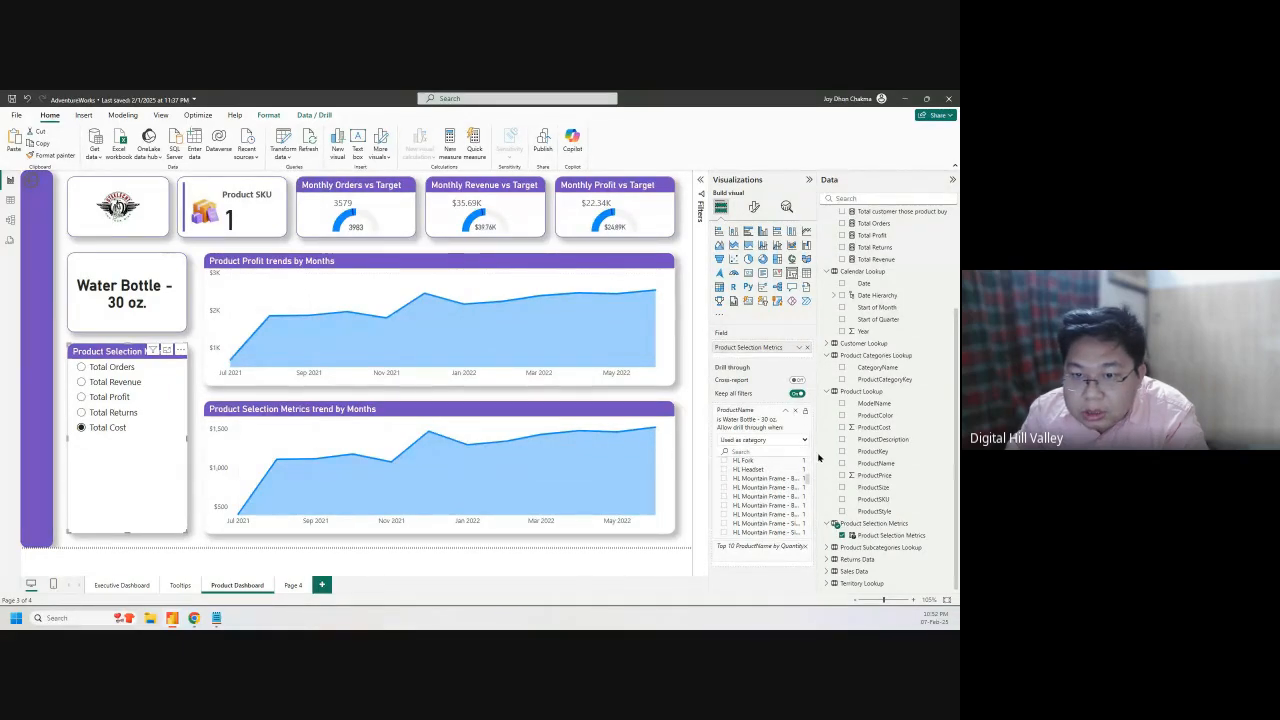
{"action": "scroll", "coordinate": [804, 482], "scroll_direction": "up", "scroll_amount": 5}
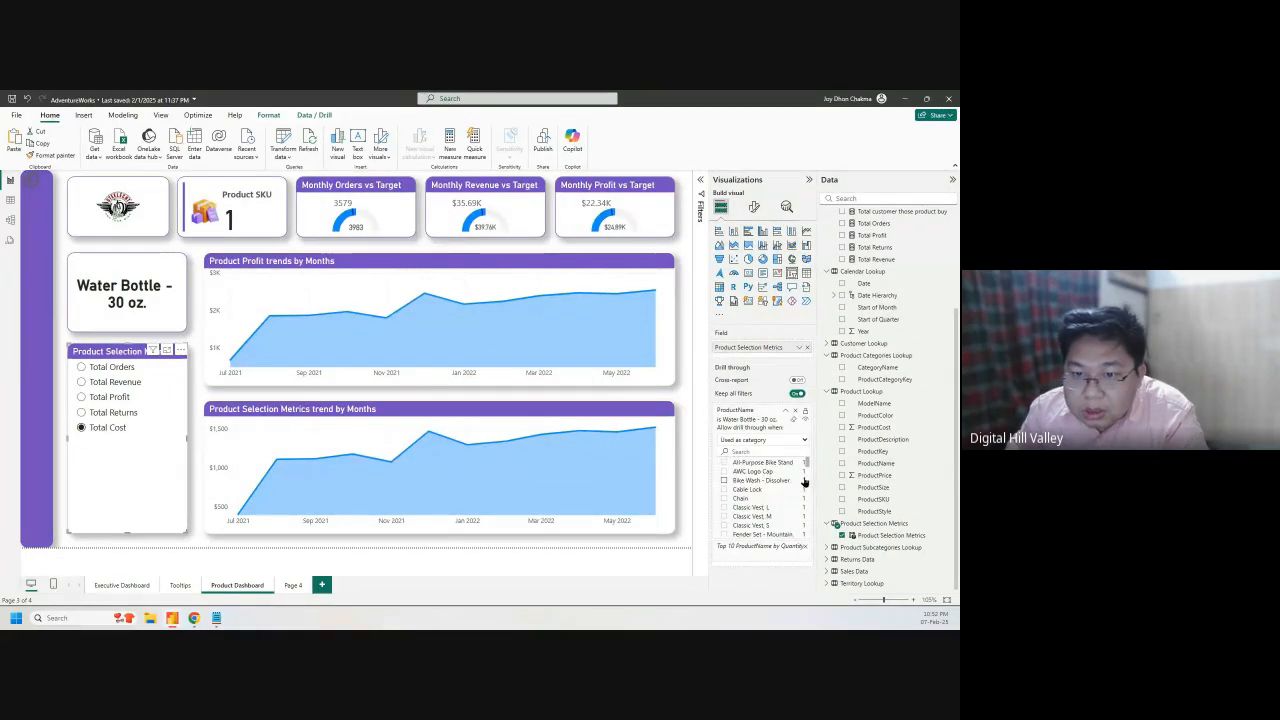
Drill through from Mountain Tire Tube in the Executive Dashboard's Top 10 Products table to the Product Dashboard
{"action": "left_click", "coordinate": [118, 585]}
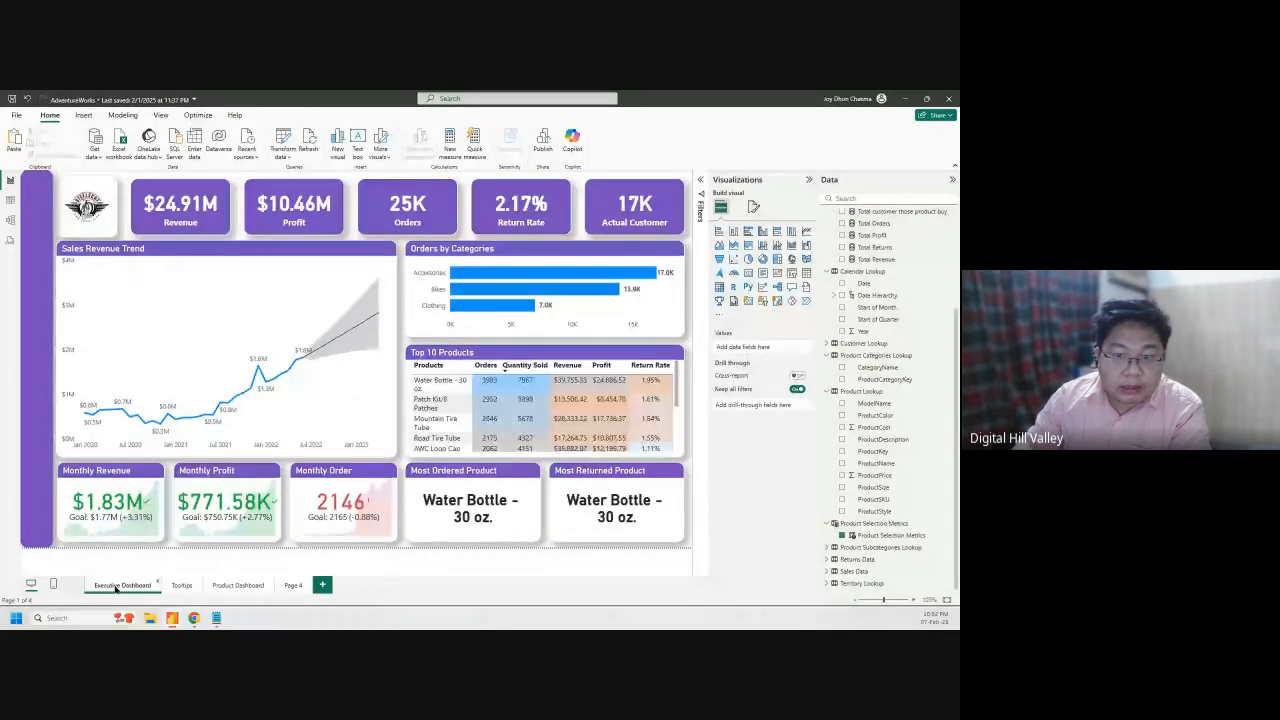
{"action": "left_click", "coordinate": [237, 586]}
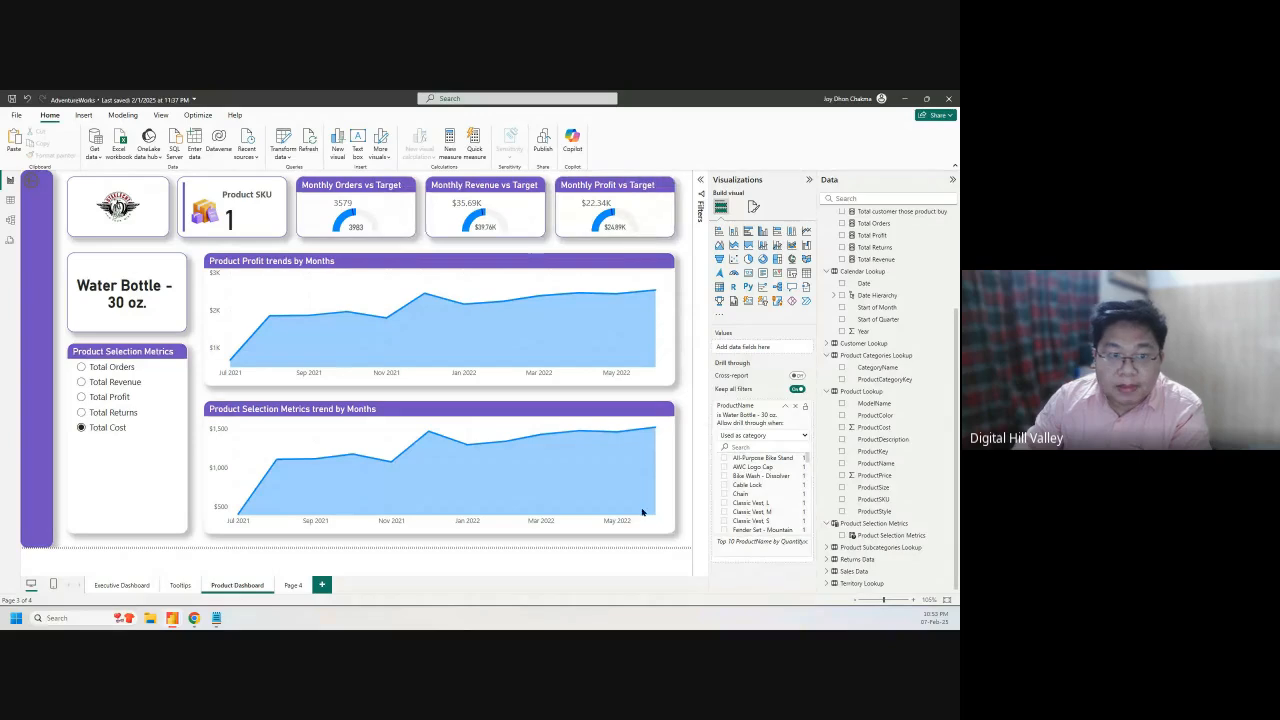
{"action": "left_click", "coordinate": [102, 586]}
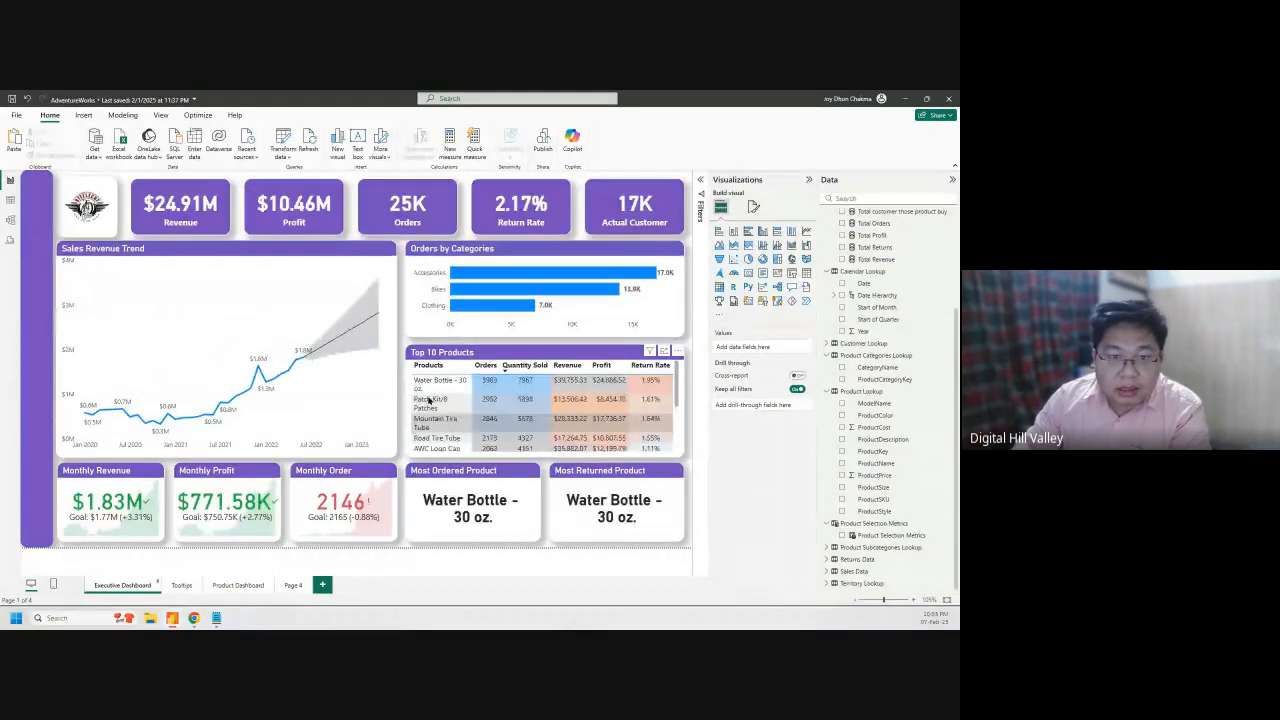
{"action": "right_click", "coordinate": [432, 425]}
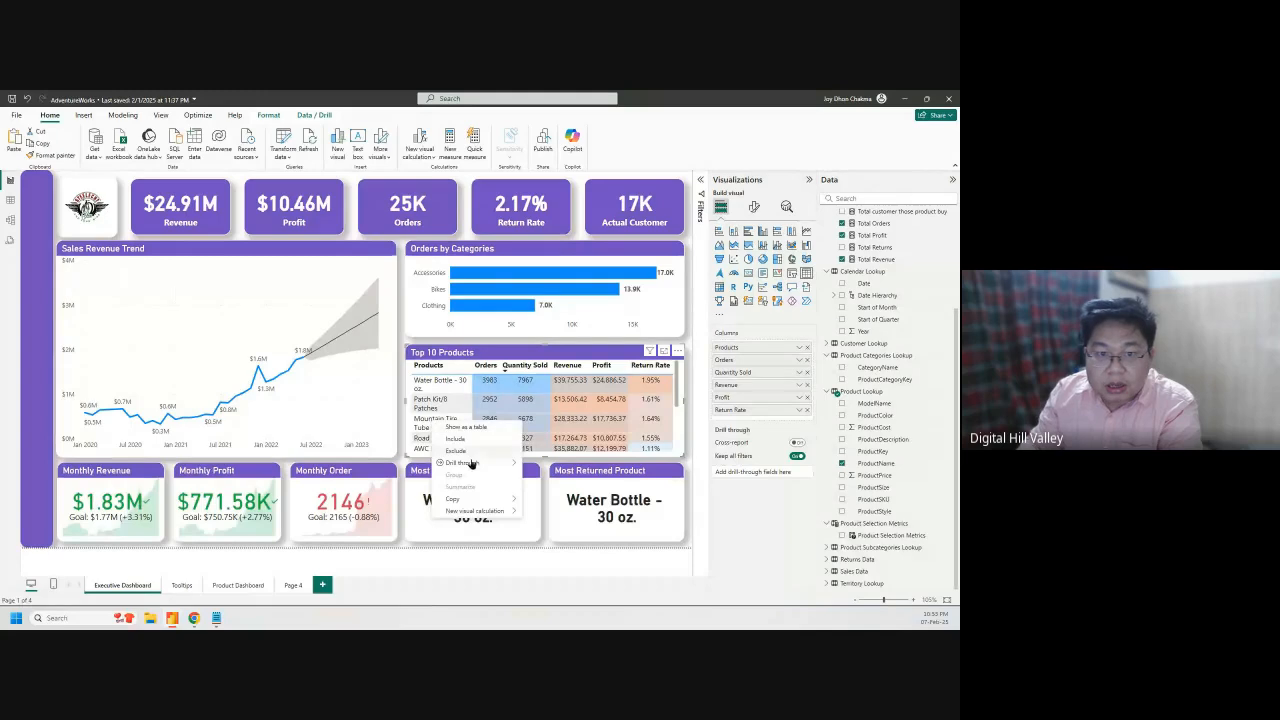
{"action": "mouse_move", "coordinate": [466, 462]}
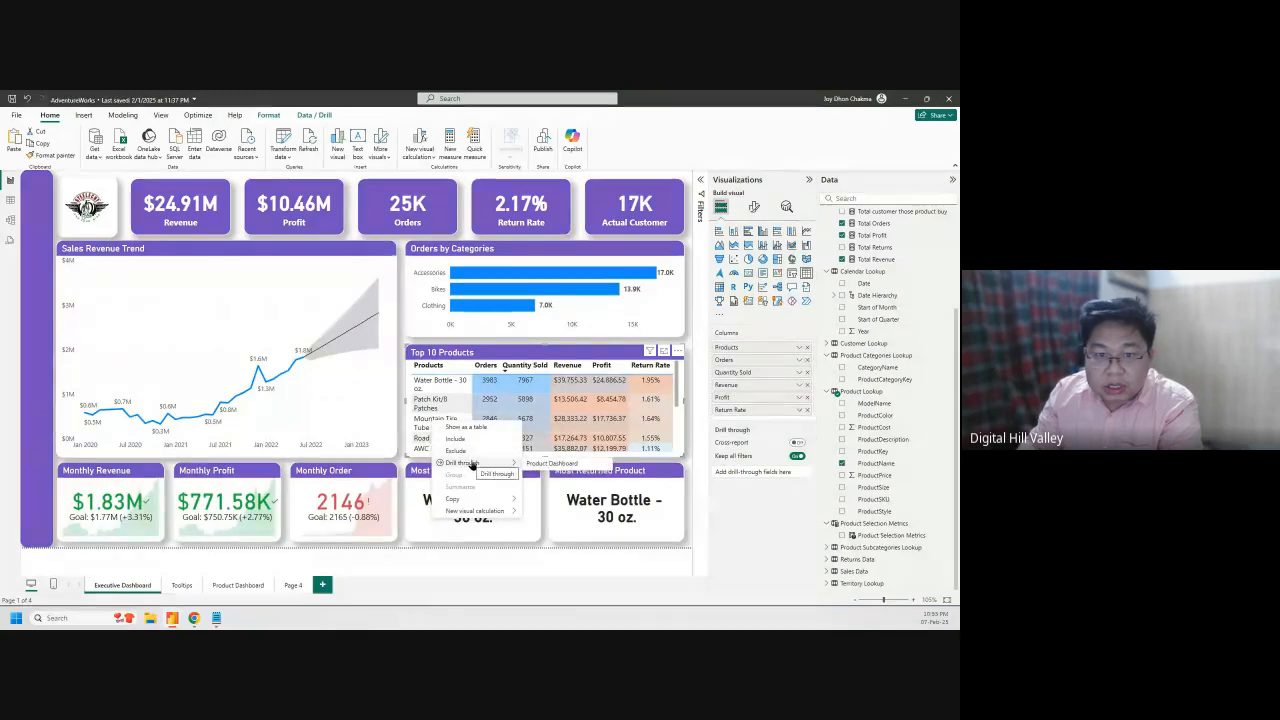
{"action": "left_click", "coordinate": [551, 465]}
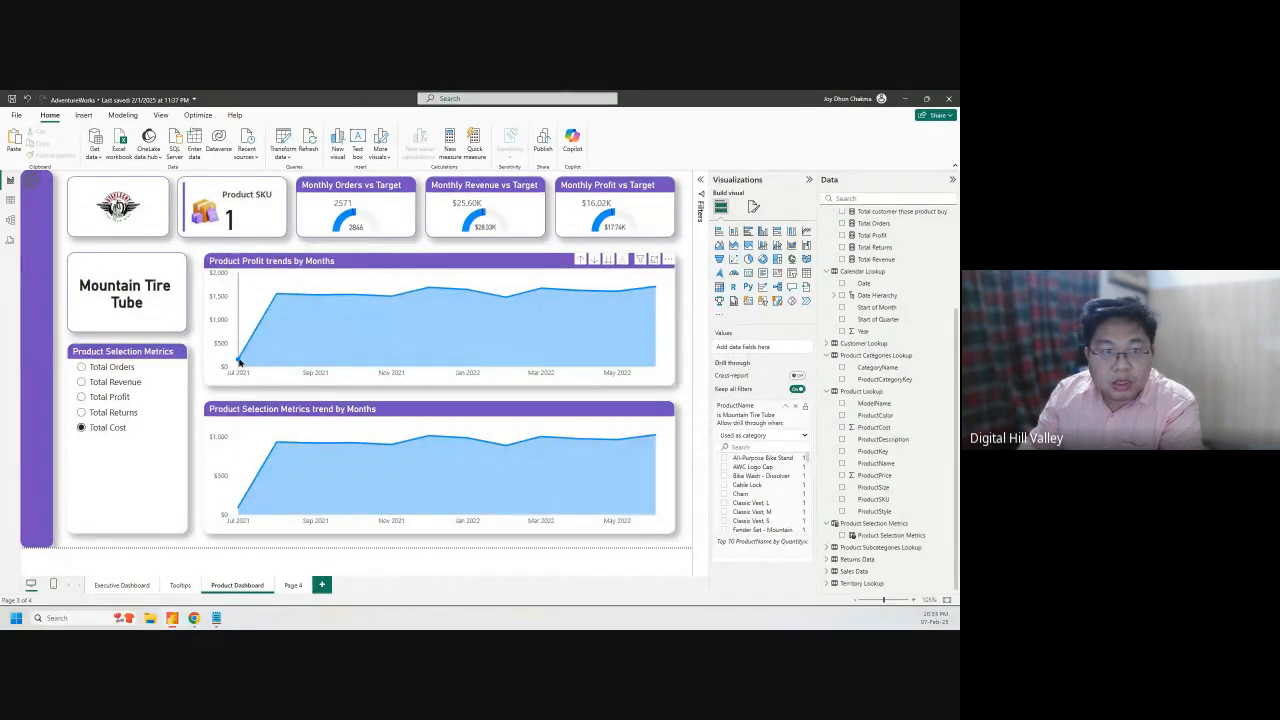
Examine the Mountain Tire Tube trends for Total Orders, Total Revenue, Total Profit, Total Returns and Total Cost in turn
{"action": "mouse_move", "coordinate": [278, 296]}
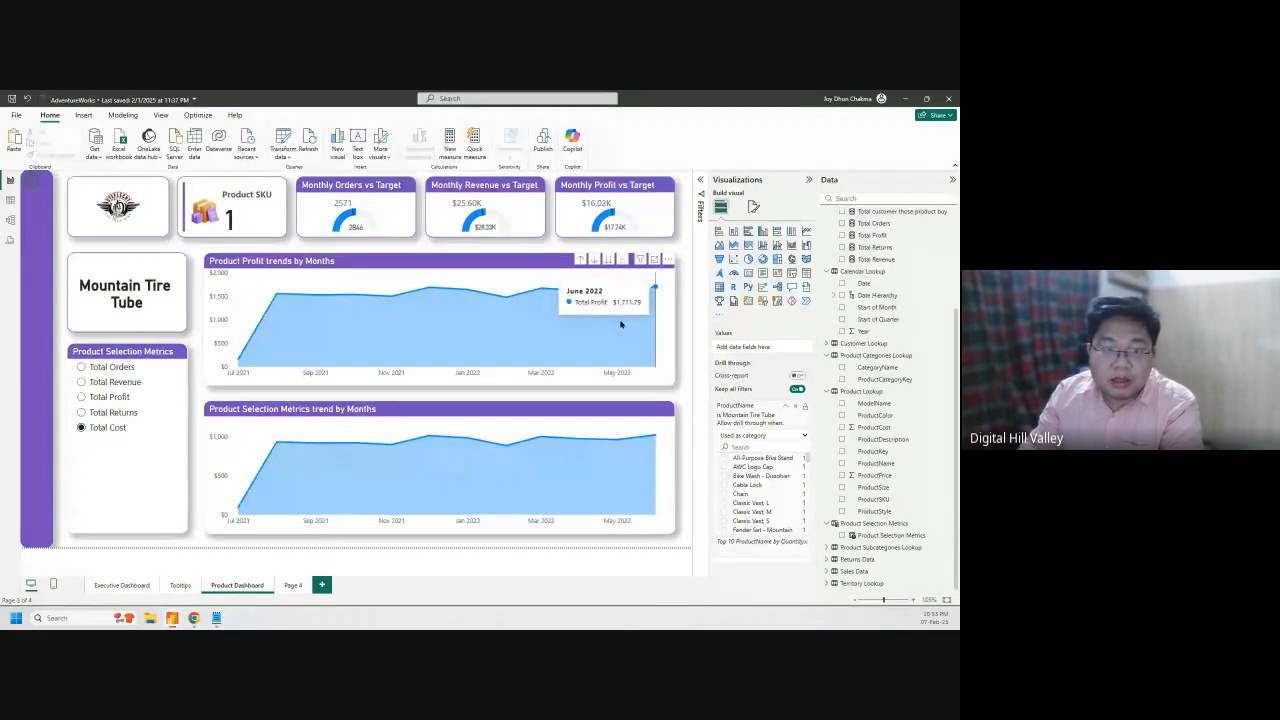
{"action": "mouse_move", "coordinate": [242, 507]}
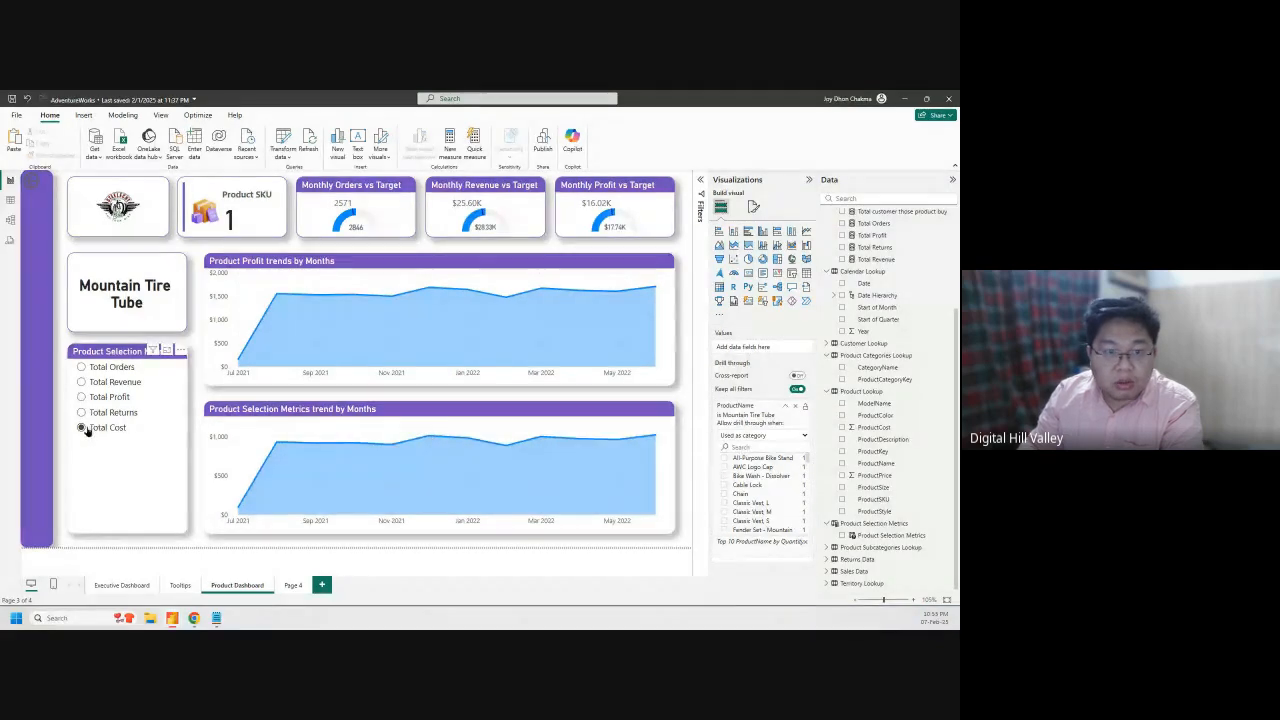
{"action": "mouse_move", "coordinate": [656, 438]}
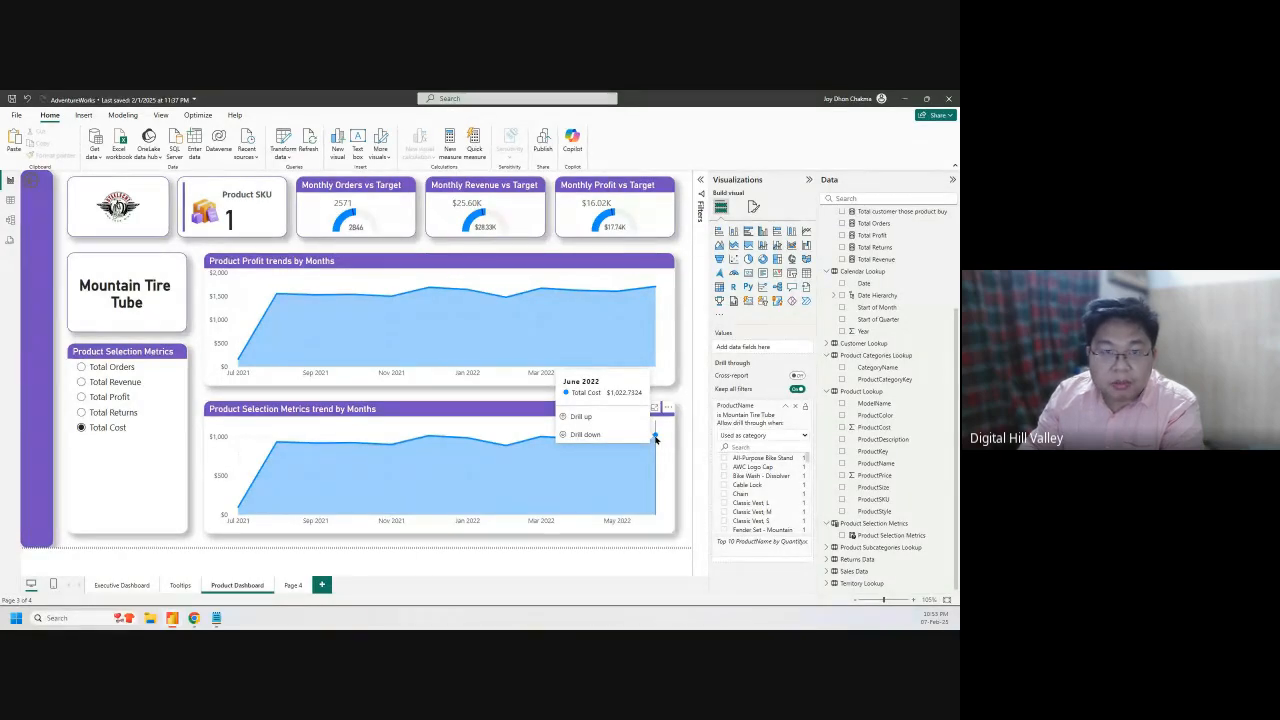
{"action": "mouse_move", "coordinate": [656, 289]}
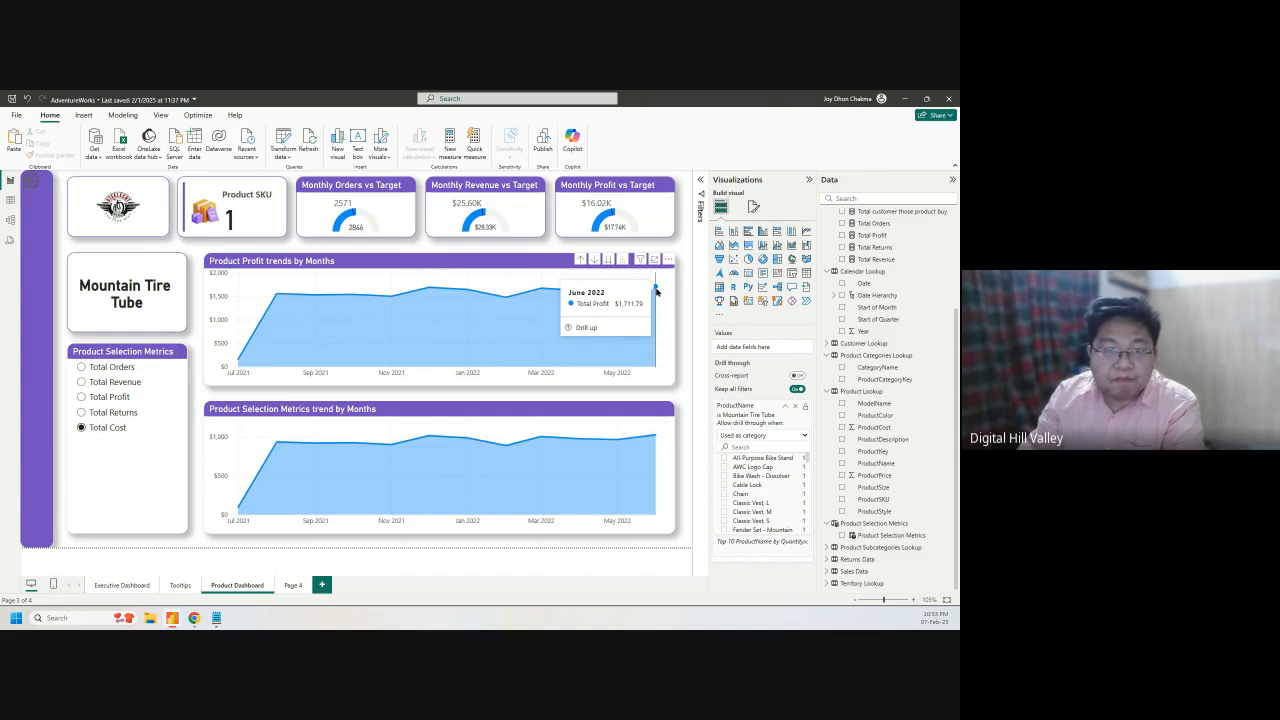
{"action": "left_click", "coordinate": [86, 370]}
{"action": "left_click", "coordinate": [82, 383]}
{"action": "left_click", "coordinate": [82, 397]}
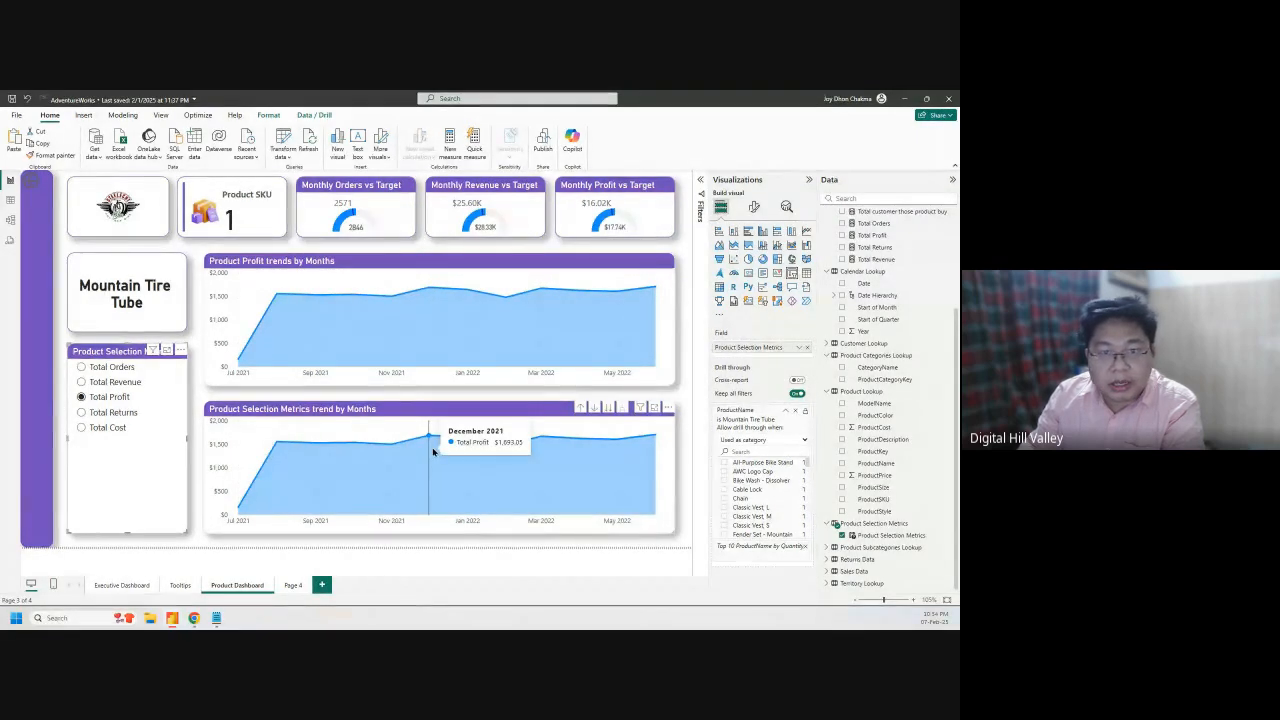
{"action": "left_click", "coordinate": [88, 411]}
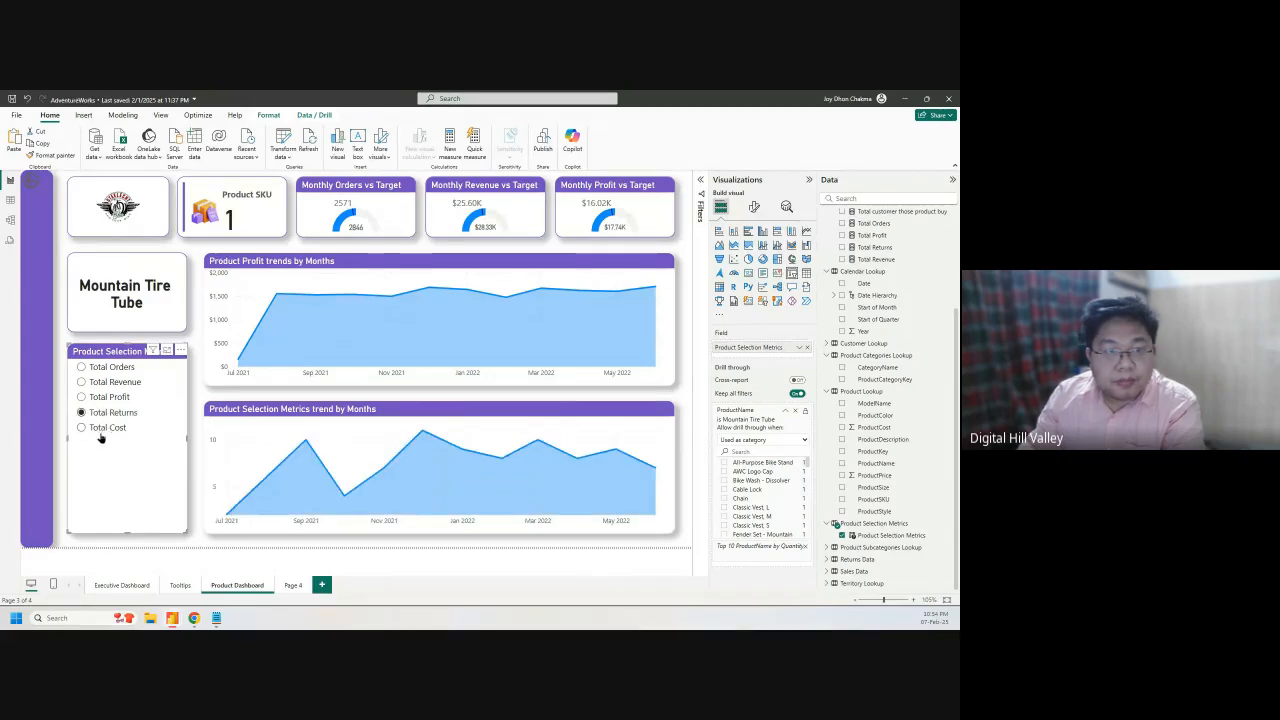
{"action": "left_click", "coordinate": [99, 430]}
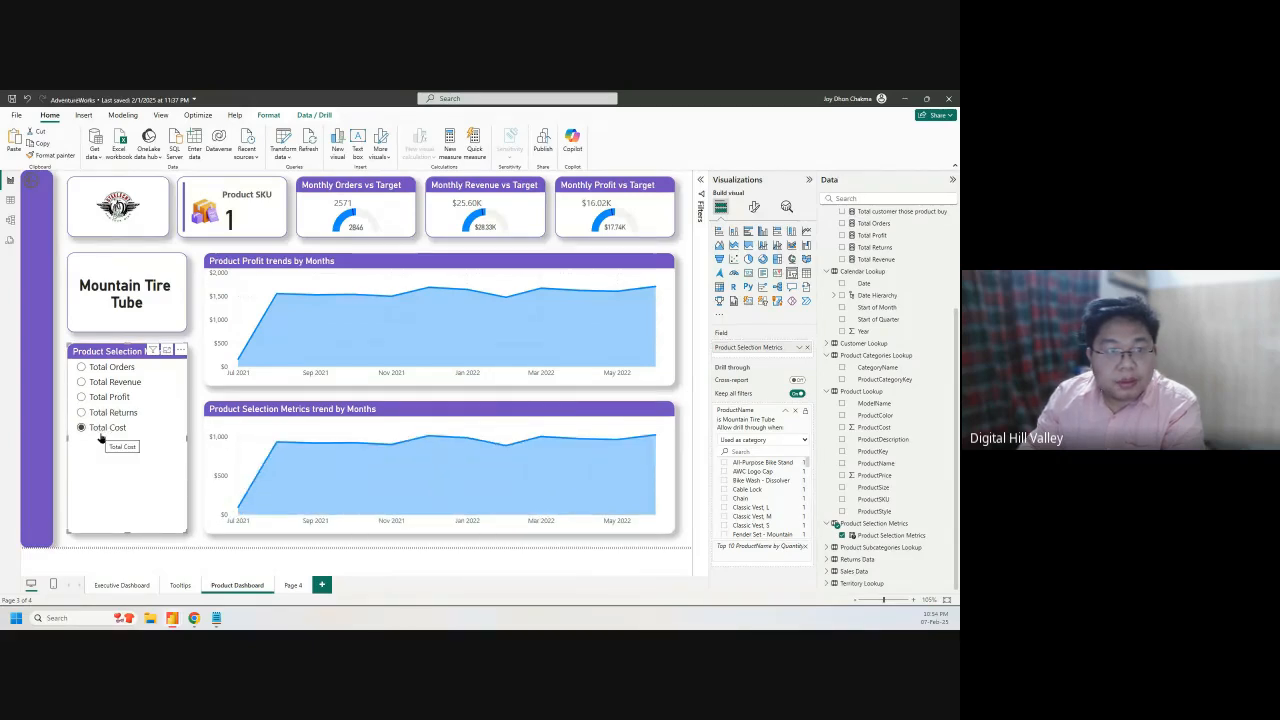
Set the Mountain Tire Tube metric selection back to Total Orders and deselect the slicer
{"action": "left_click", "coordinate": [110, 370]}
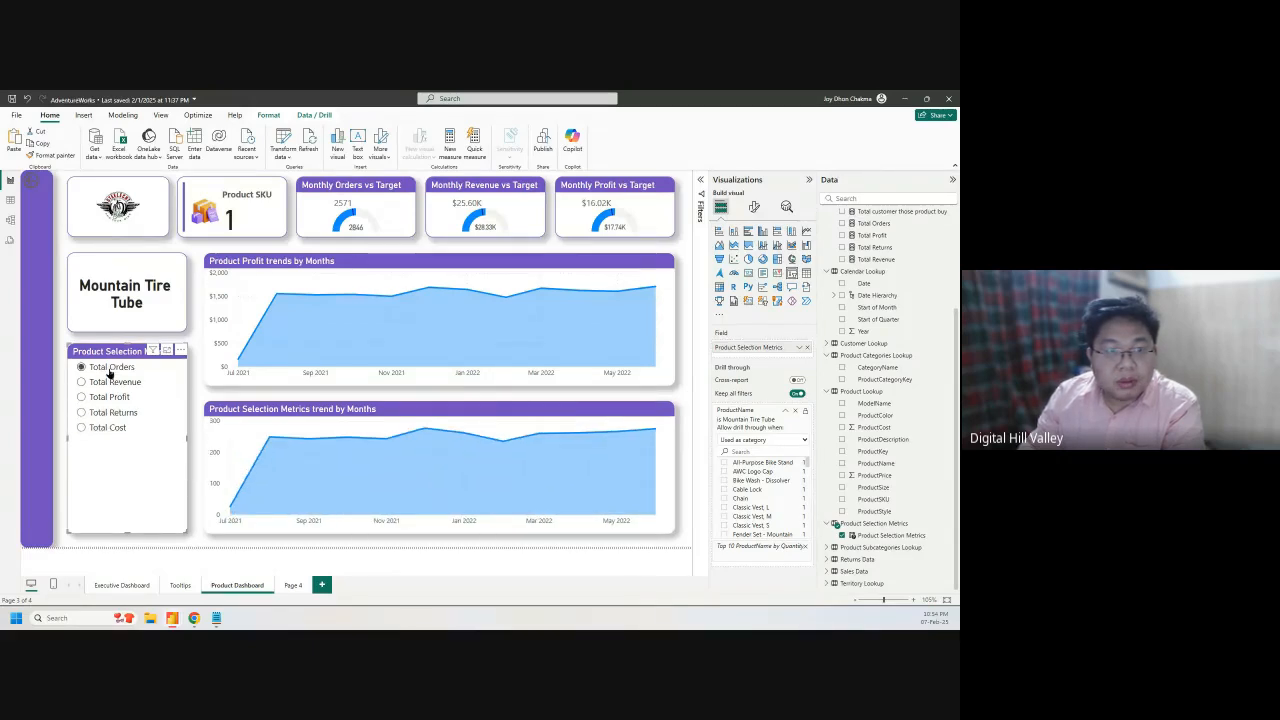
{"action": "left_click", "coordinate": [682, 291]}
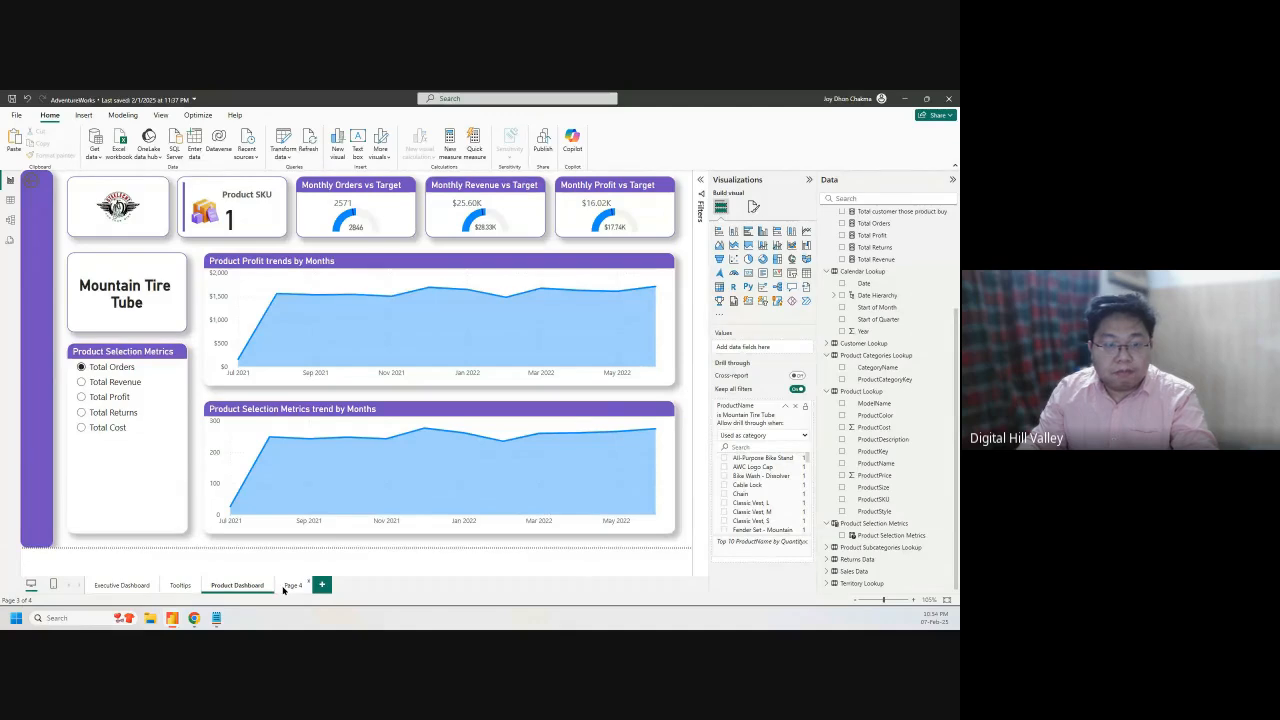
Copy the purple vertical sidebar shape from the Product Dashboard onto the empty Page 4
{"action": "left_click", "coordinate": [34, 415]}
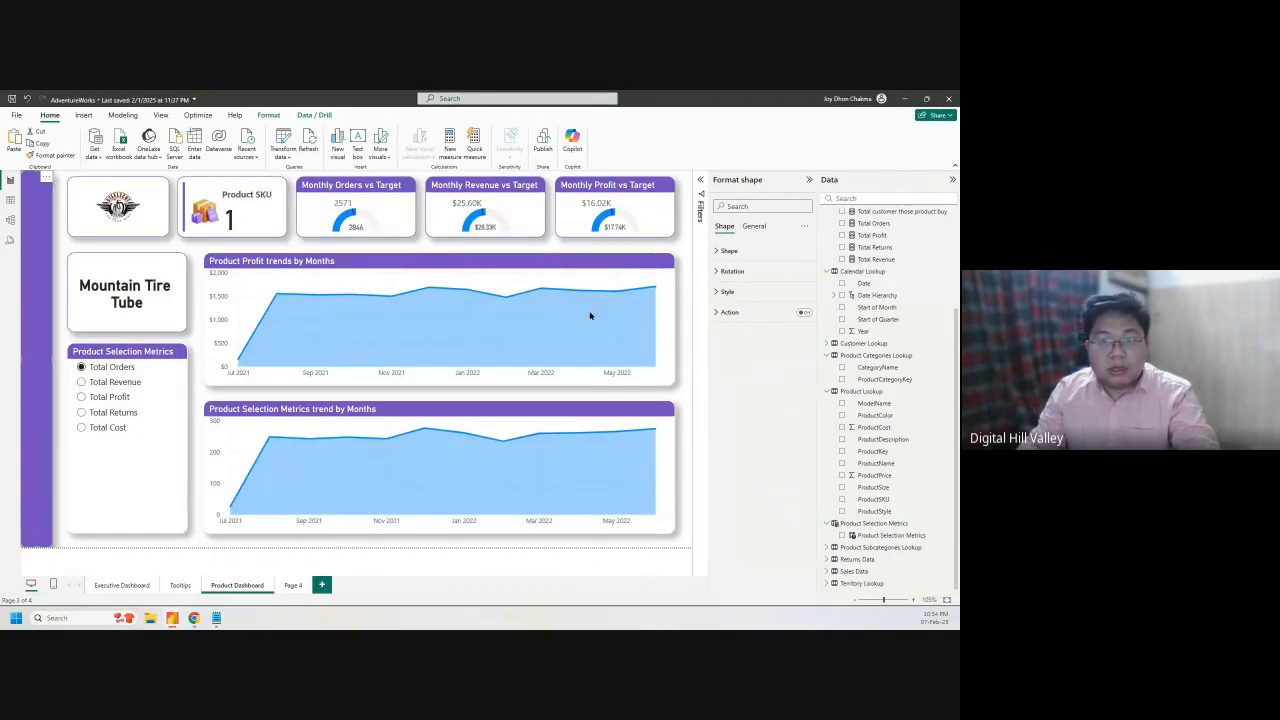
{"action": "left_click", "coordinate": [691, 312]}
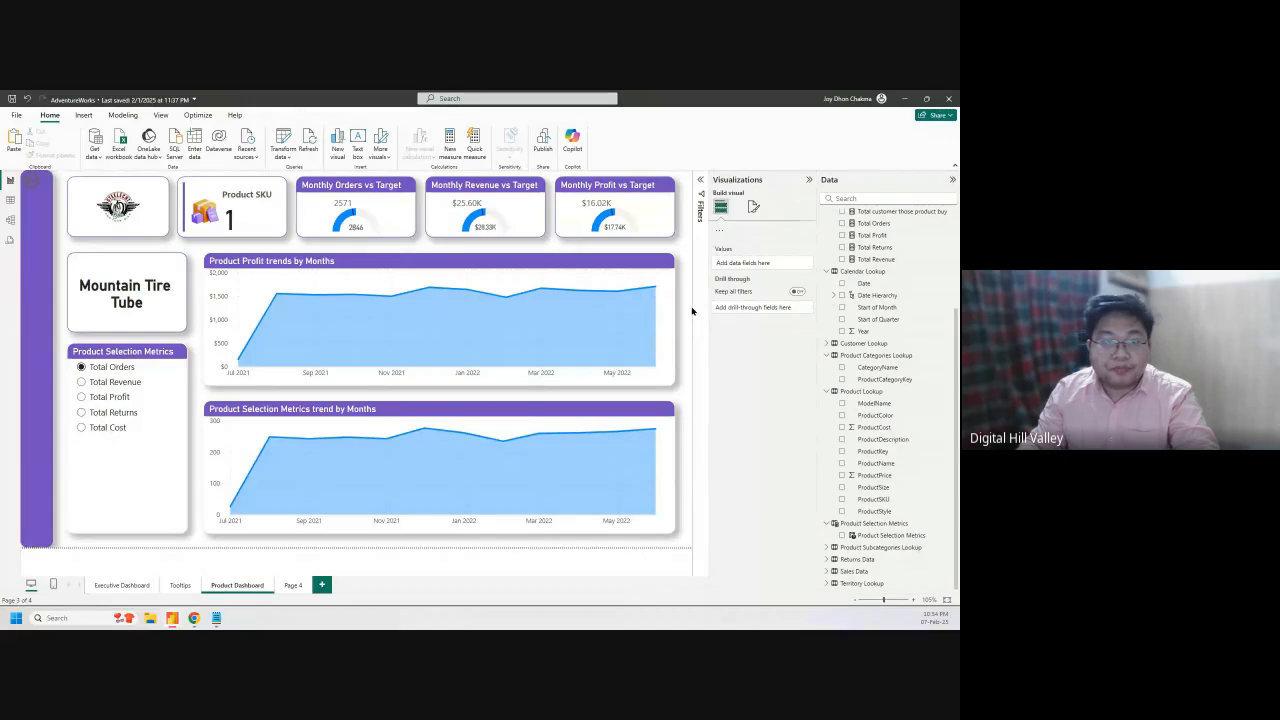
{"action": "left_click", "coordinate": [290, 586]}
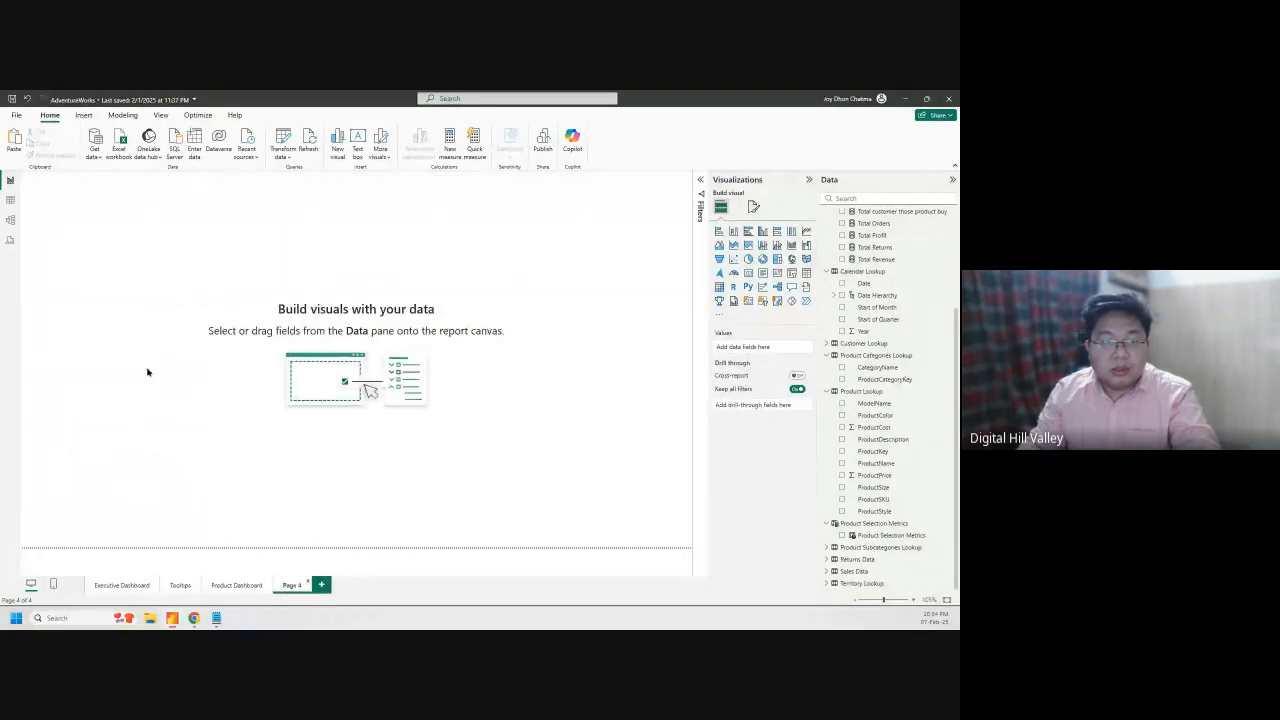
{"action": "key", "text": "ctrl+v"}
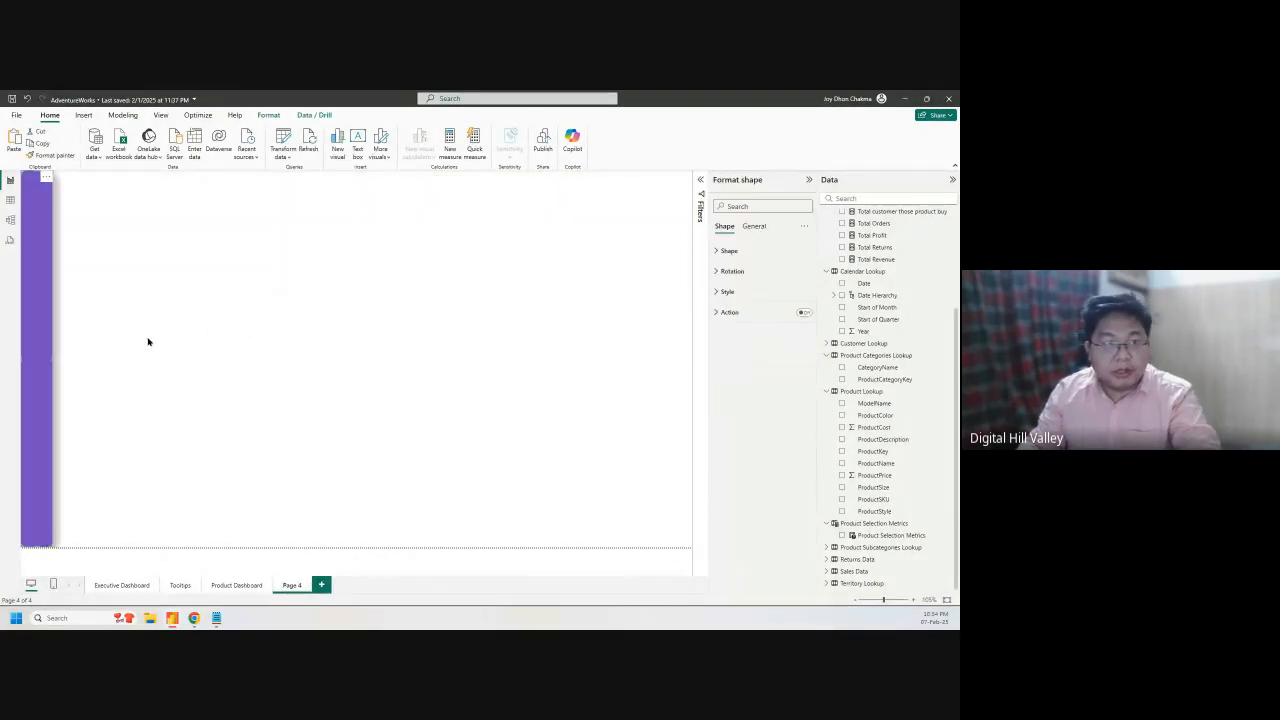
{"action": "left_click", "coordinate": [204, 324]}
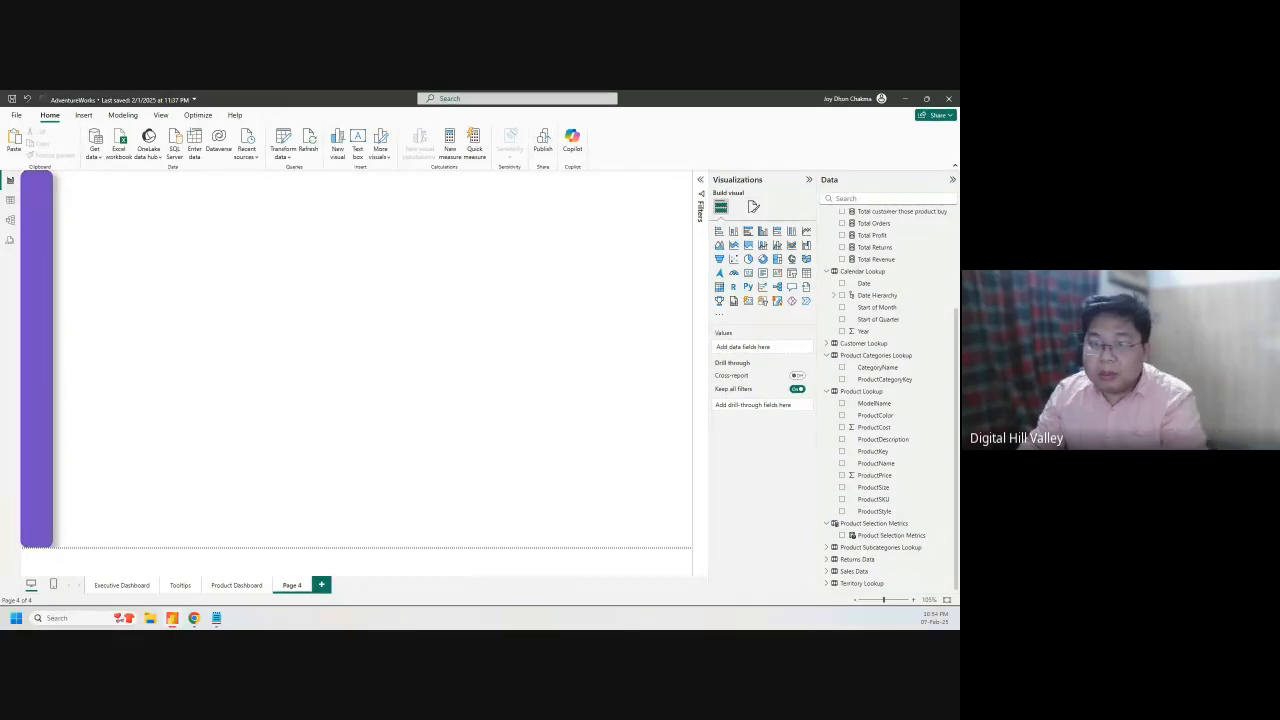
Add a filled map to Page 4 and resize it to span the area beside the purple sidebar, leaving a band free above it
{"action": "left_click", "coordinate": [719, 315]}
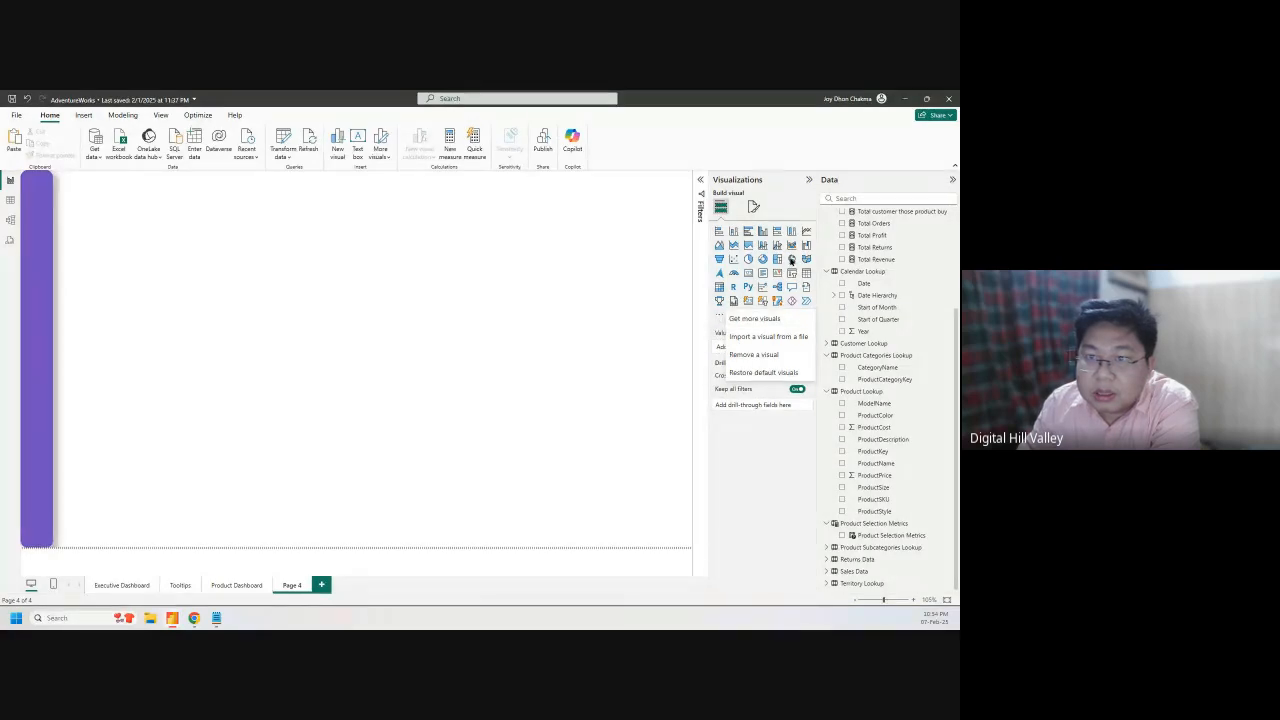
{"action": "left_click", "coordinate": [803, 206]}
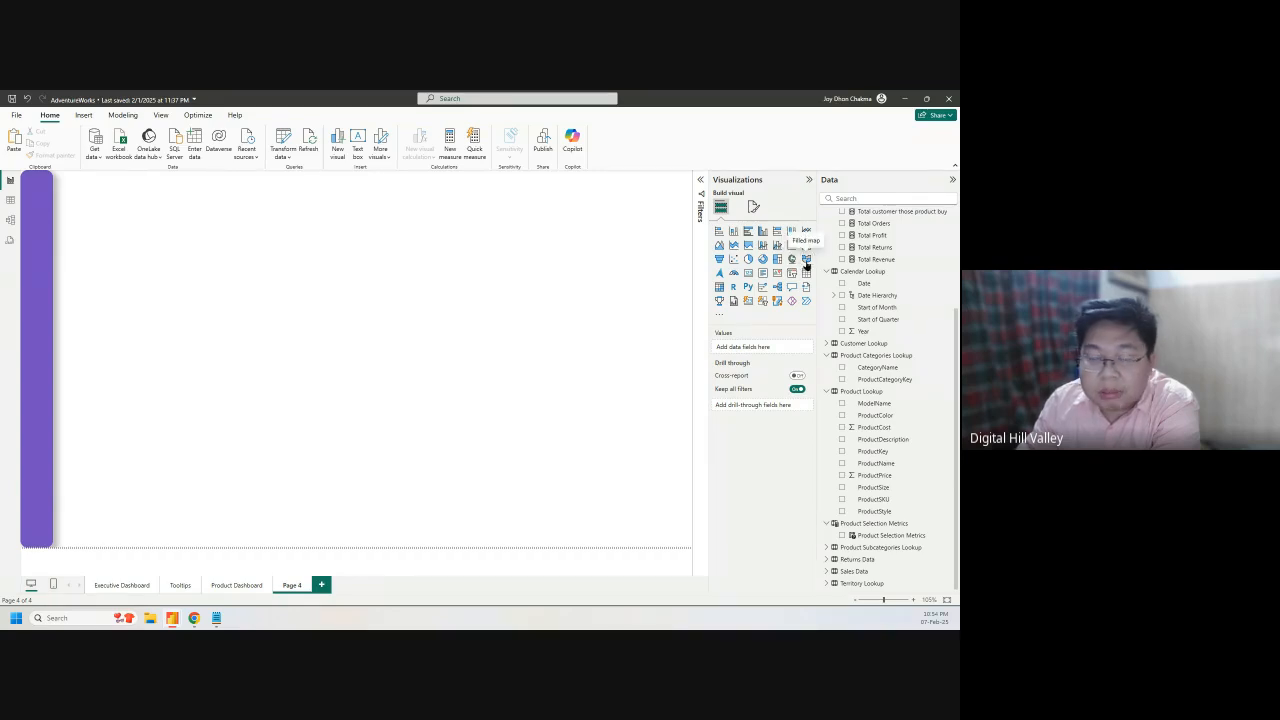
{"action": "left_click", "coordinate": [806, 259]}
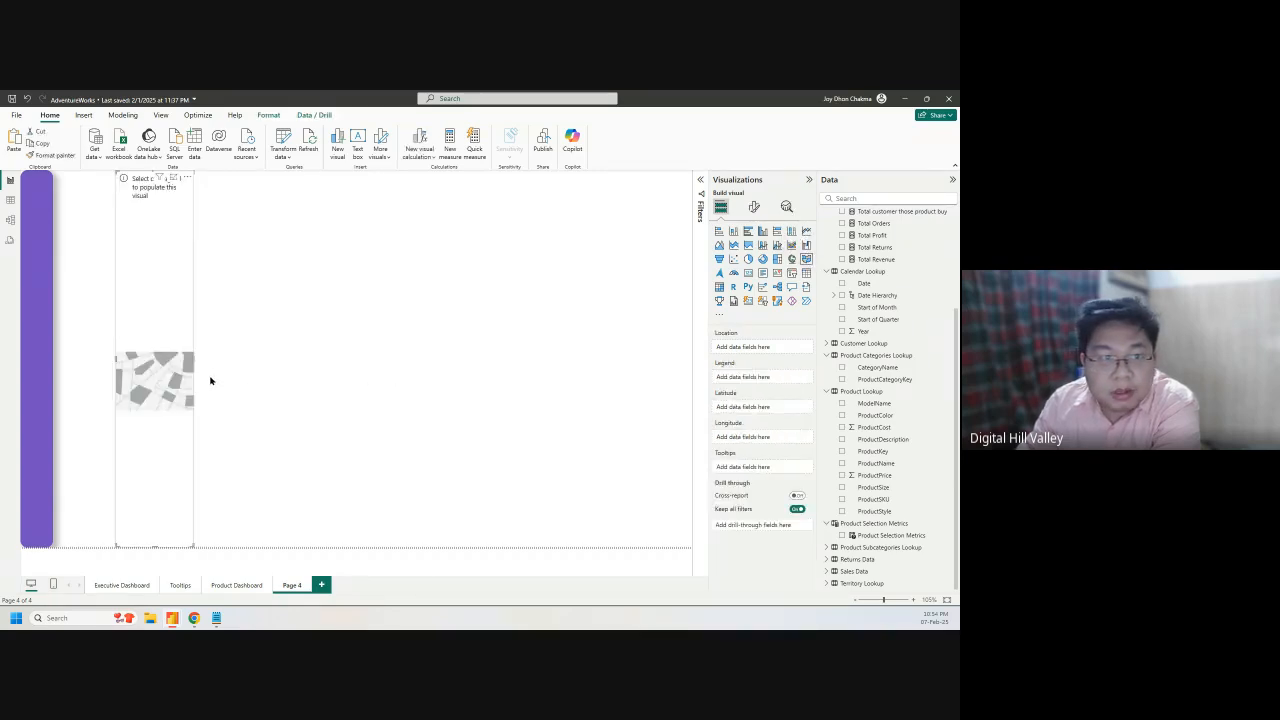
{"action": "left_click_drag", "start_coordinate": [193, 358], "coordinate": [674, 370]}
{"action": "left_click_drag", "start_coordinate": [395, 174], "coordinate": [388, 232]}
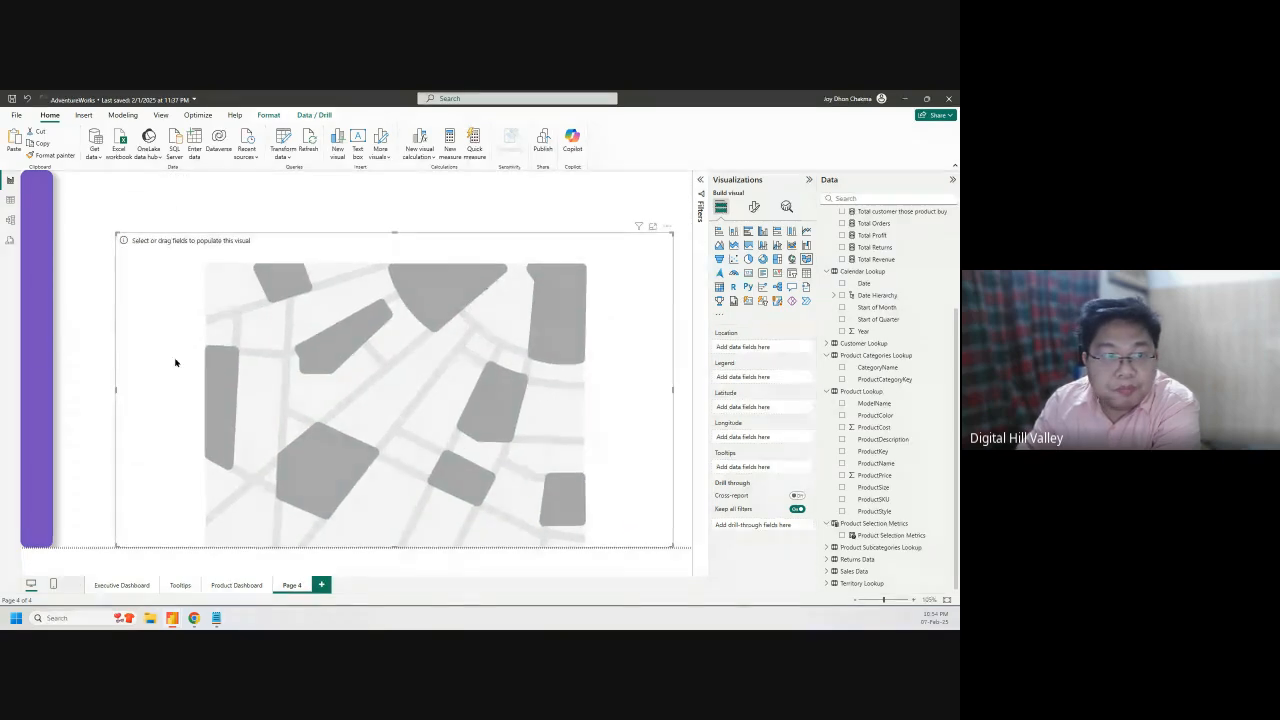
{"action": "left_click_drag", "start_coordinate": [116, 389], "coordinate": [61, 390]}
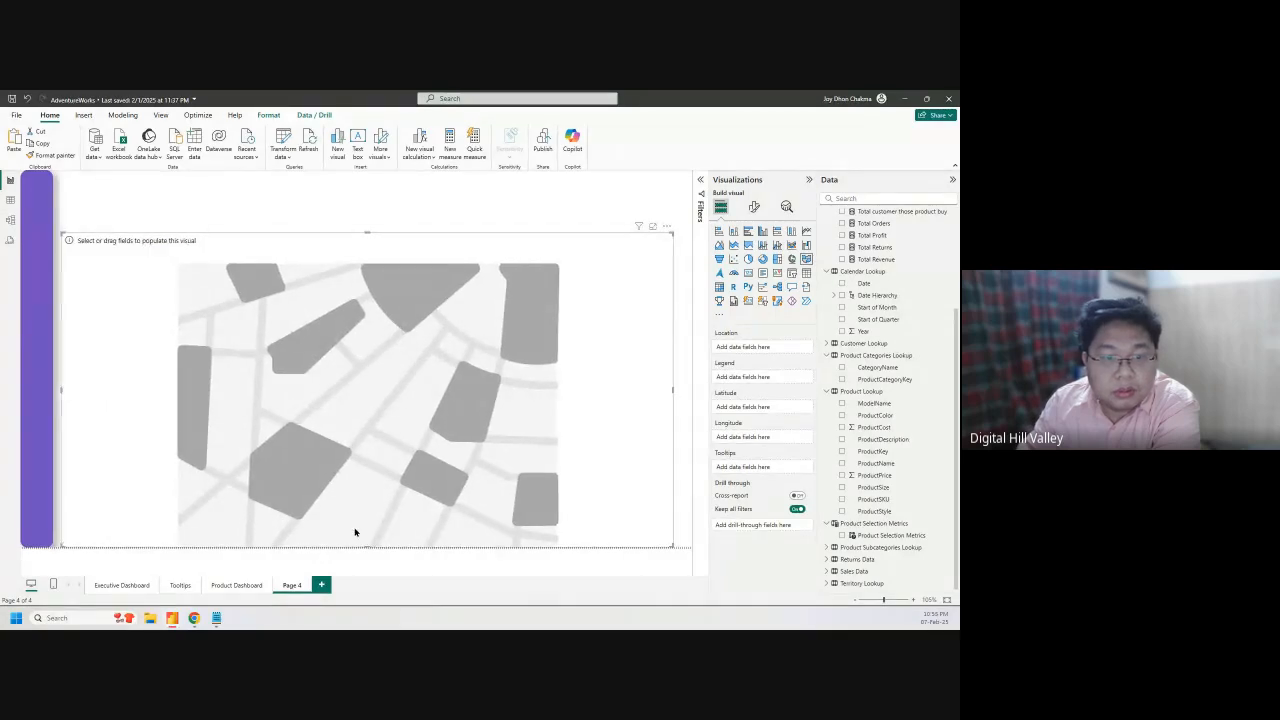
{"action": "left_click_drag", "start_coordinate": [361, 536], "coordinate": [359, 526]}
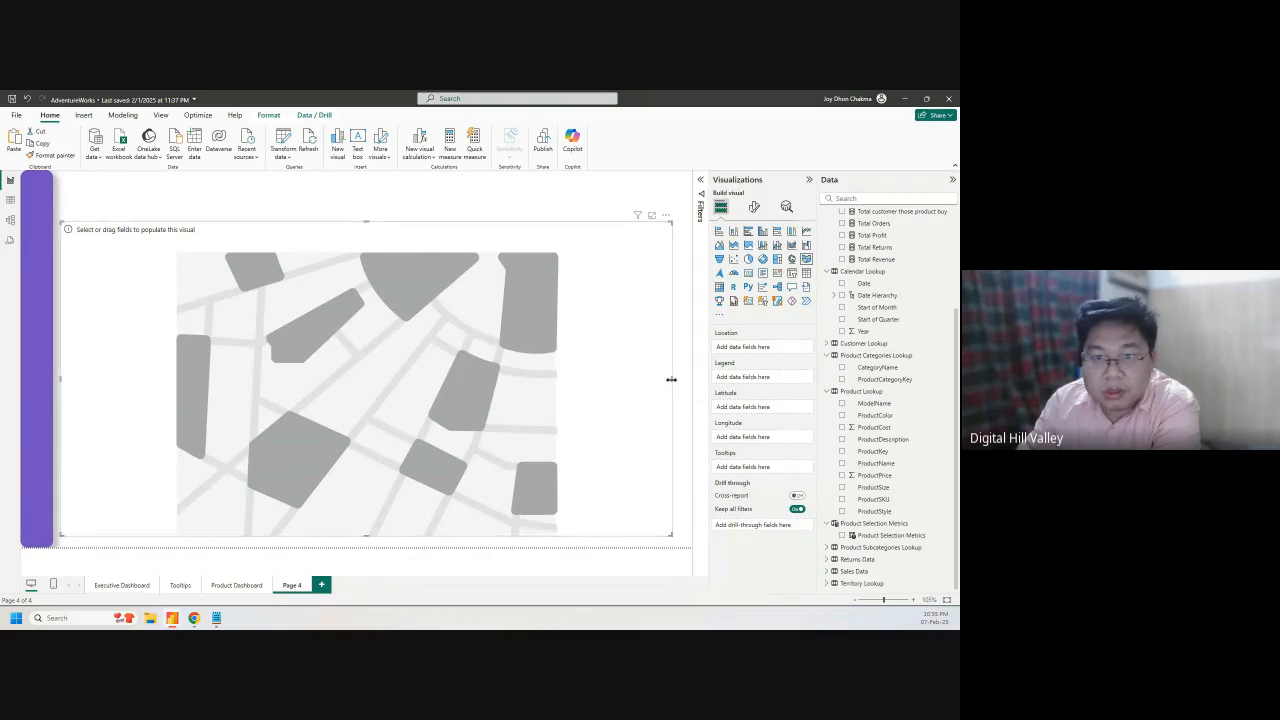
{"action": "left_click_drag", "start_coordinate": [677, 380], "coordinate": [686, 383]}
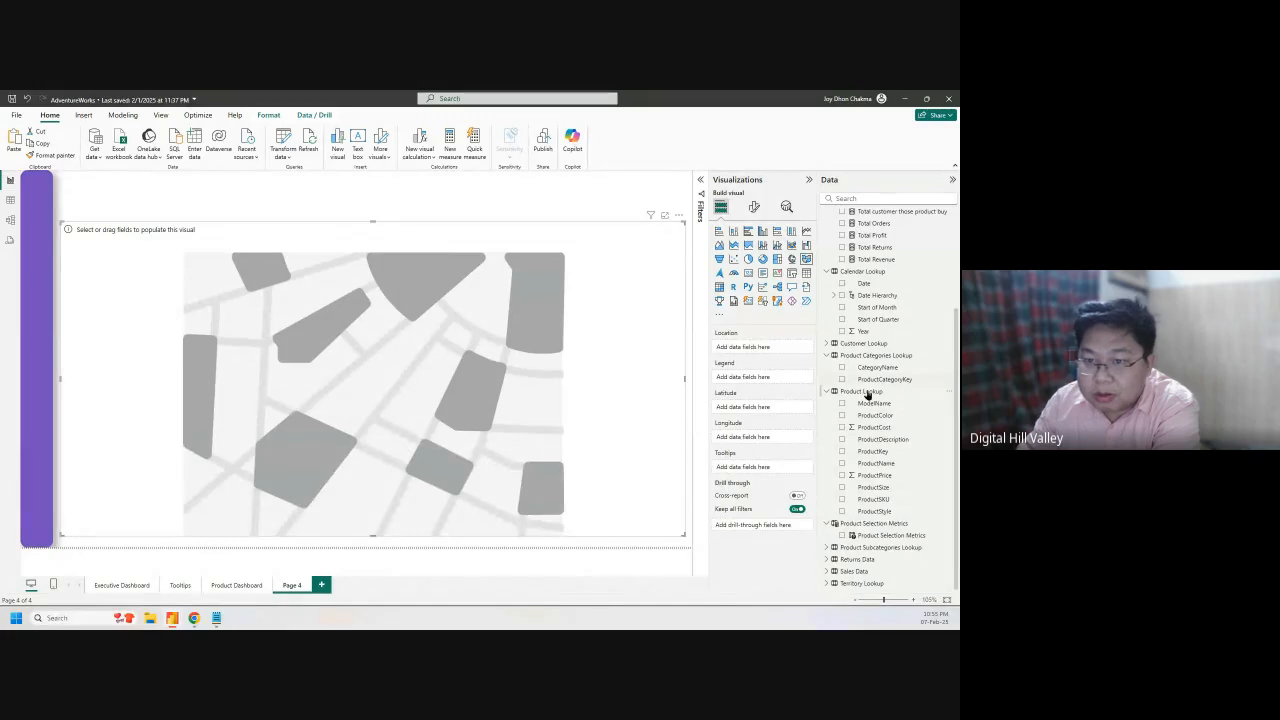
Expand the Territory Lookup table's fields, switch to Chrome and search Google Images for continent, country region
{"action": "left_click", "coordinate": [826, 584]}
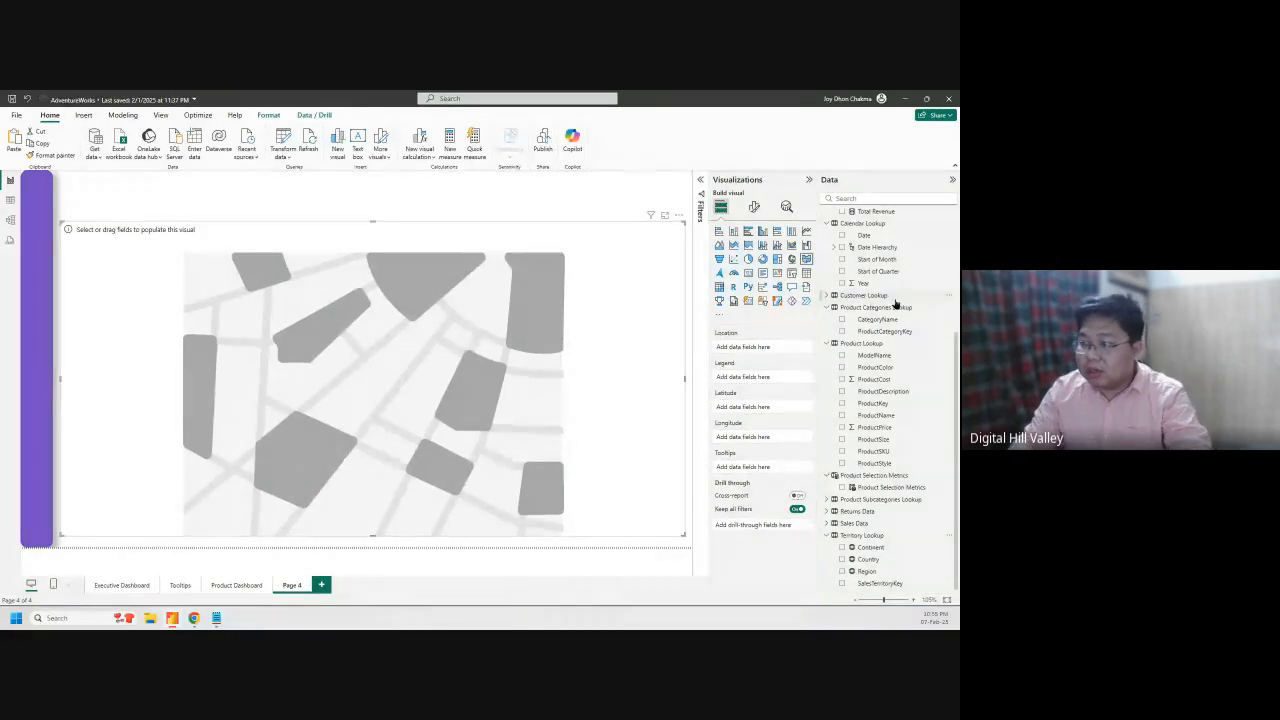
{"action": "left_click", "coordinate": [906, 99]}
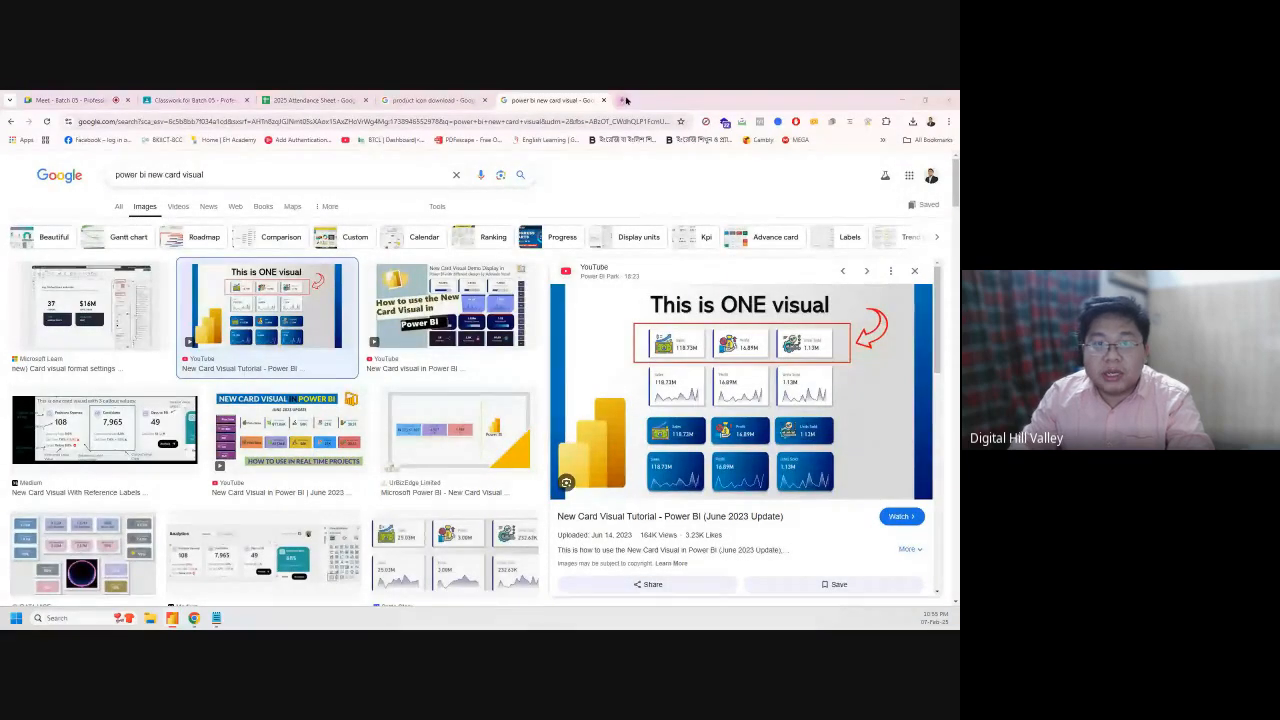
{"action": "triple_click", "coordinate": [394, 177]}
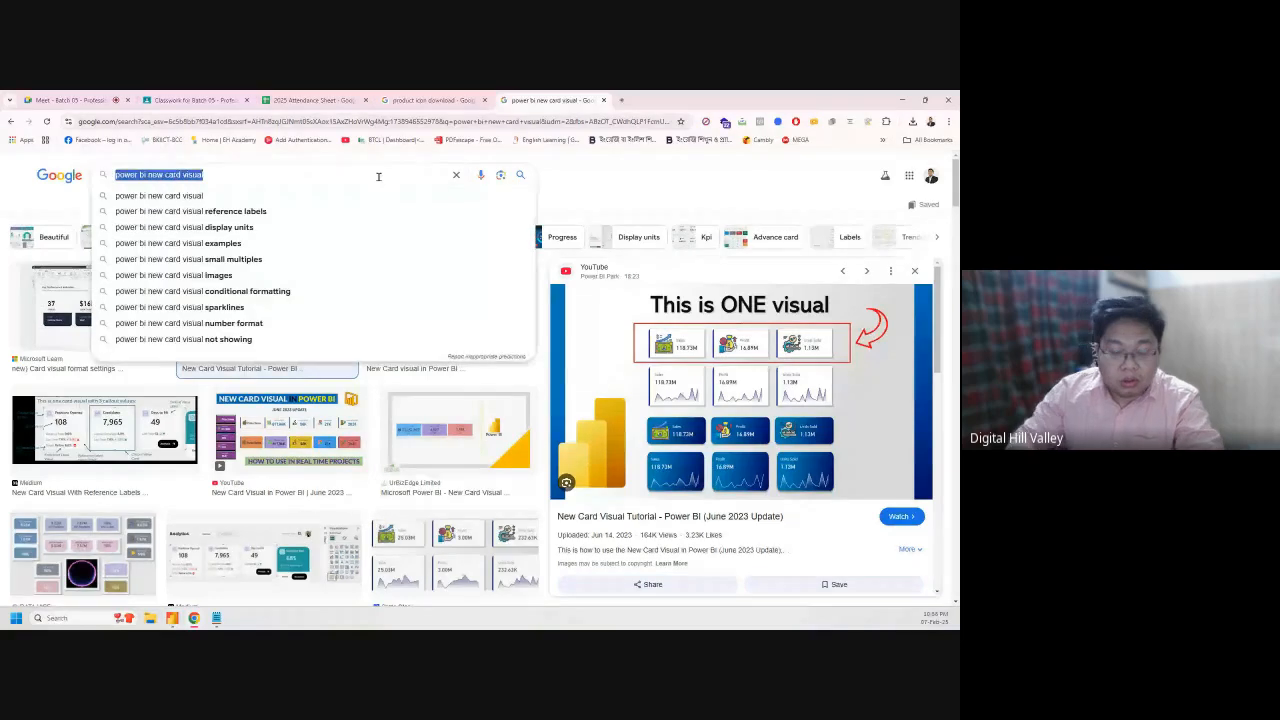
{"action": "type", "text": "dontinnent"}
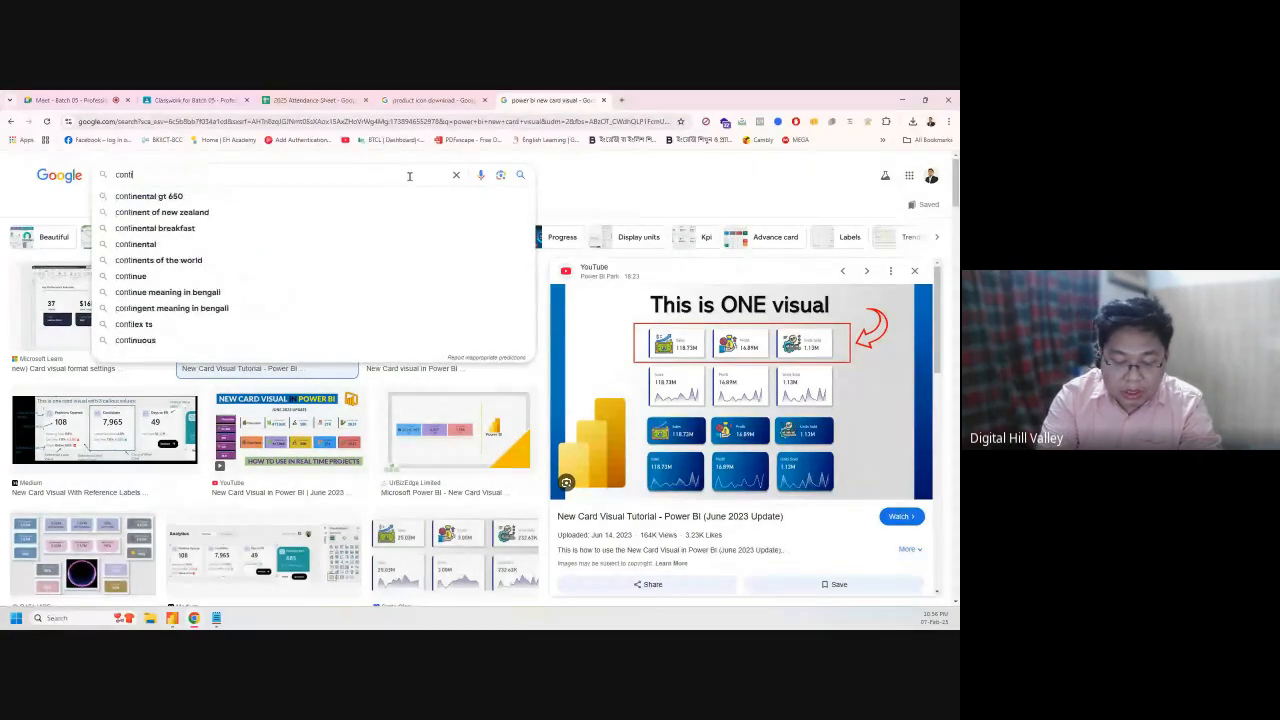
{"action": "type", "text": ", count"}
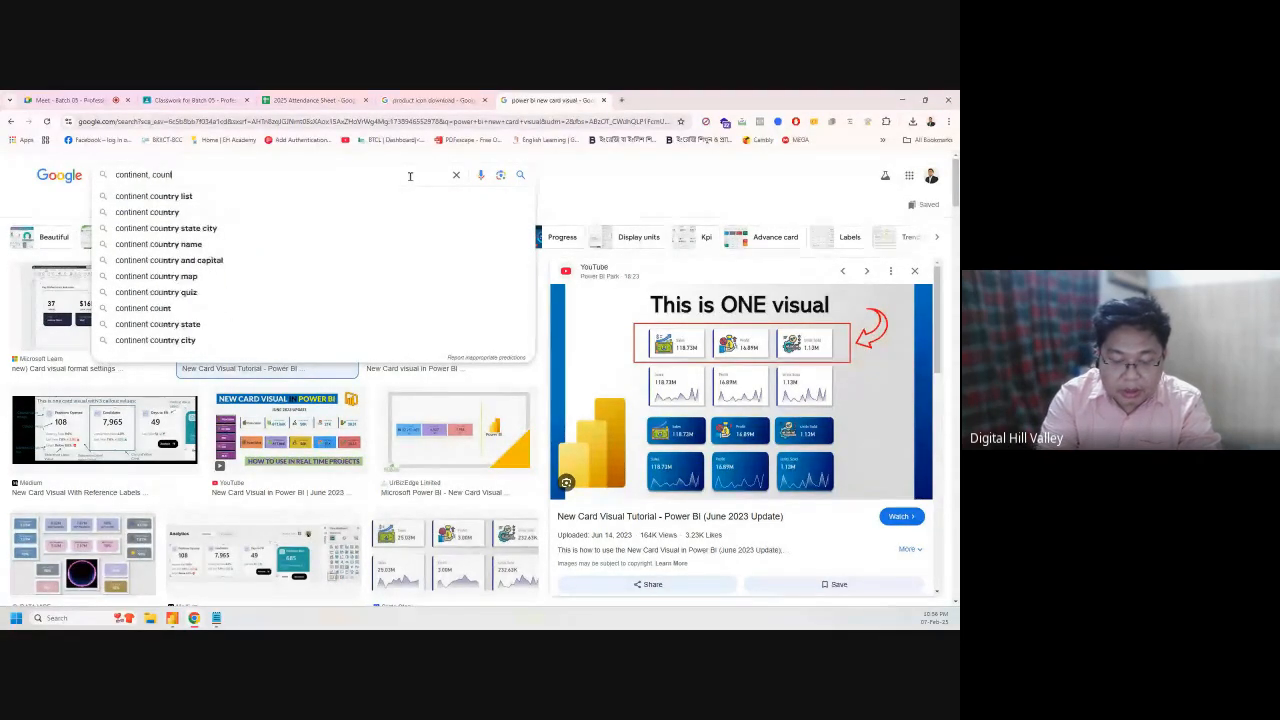
{"action": "type", "text": "ry regio"}
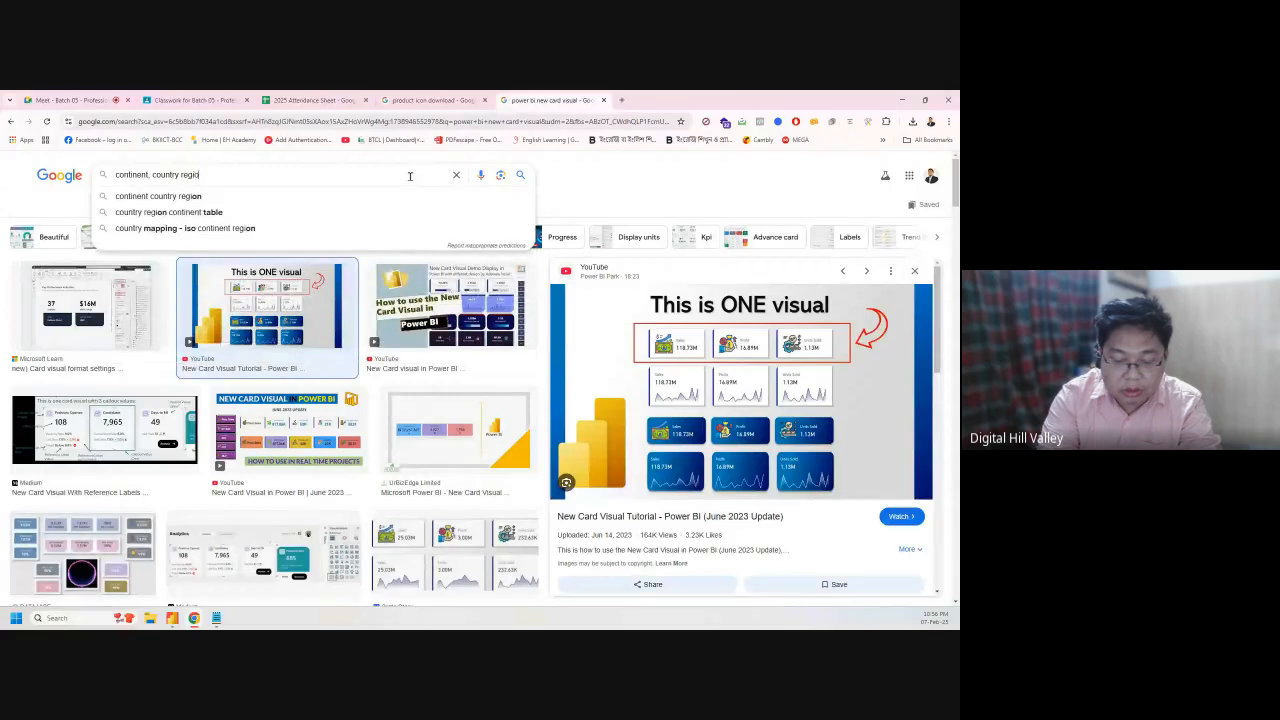
Search the web for "continent, country region hierarchy" and read the full AI overview of the geographical order
{"action": "type", "text": "n hierarchy"}
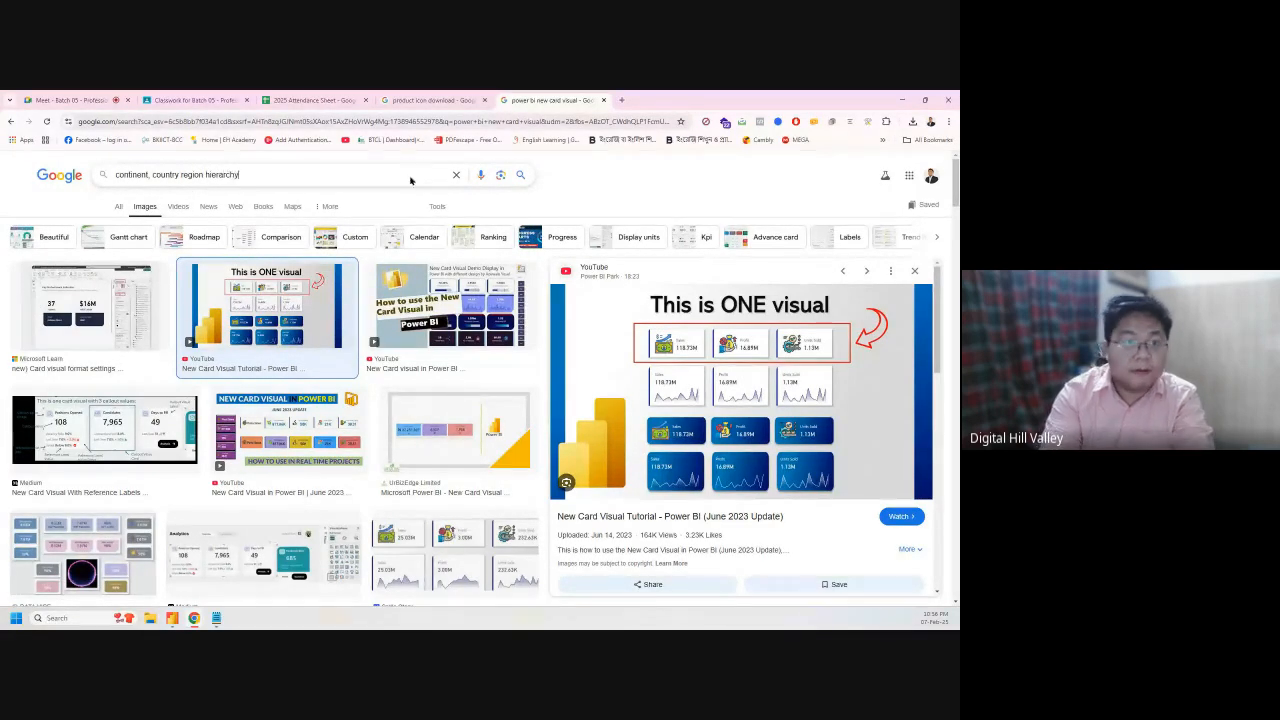
{"action": "key", "text": "Return"}
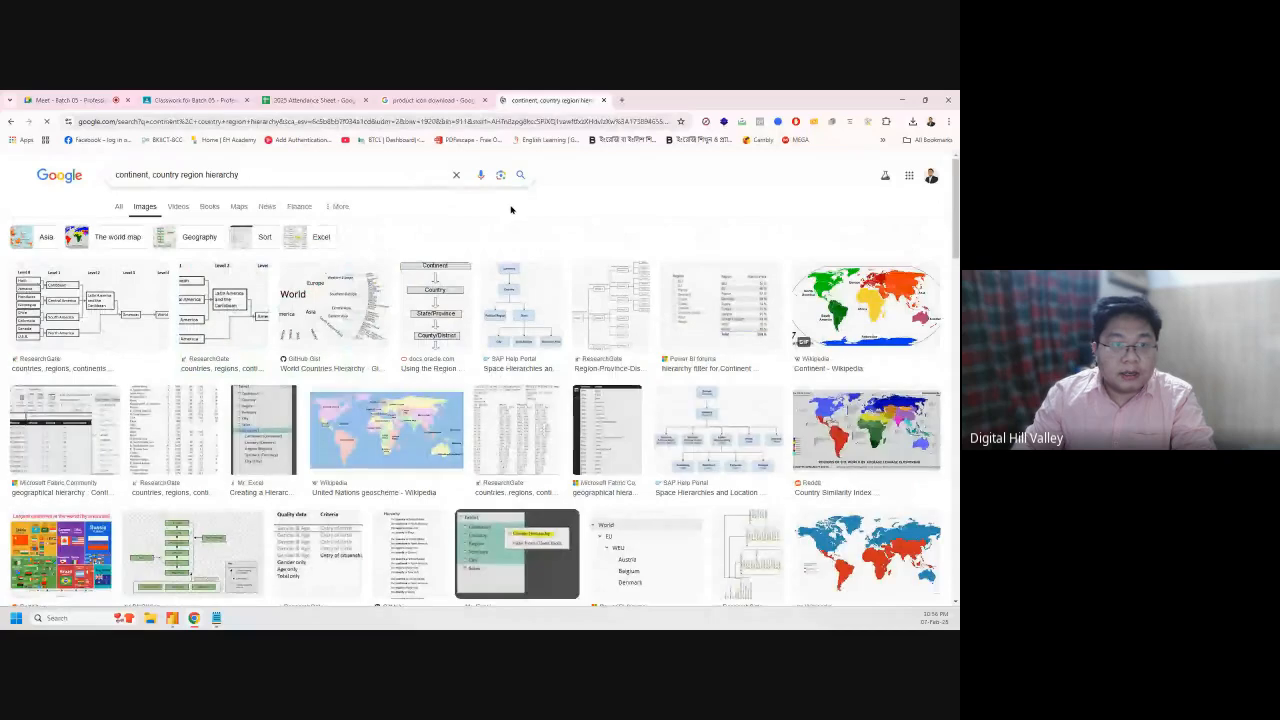
{"action": "left_click", "coordinate": [119, 207]}
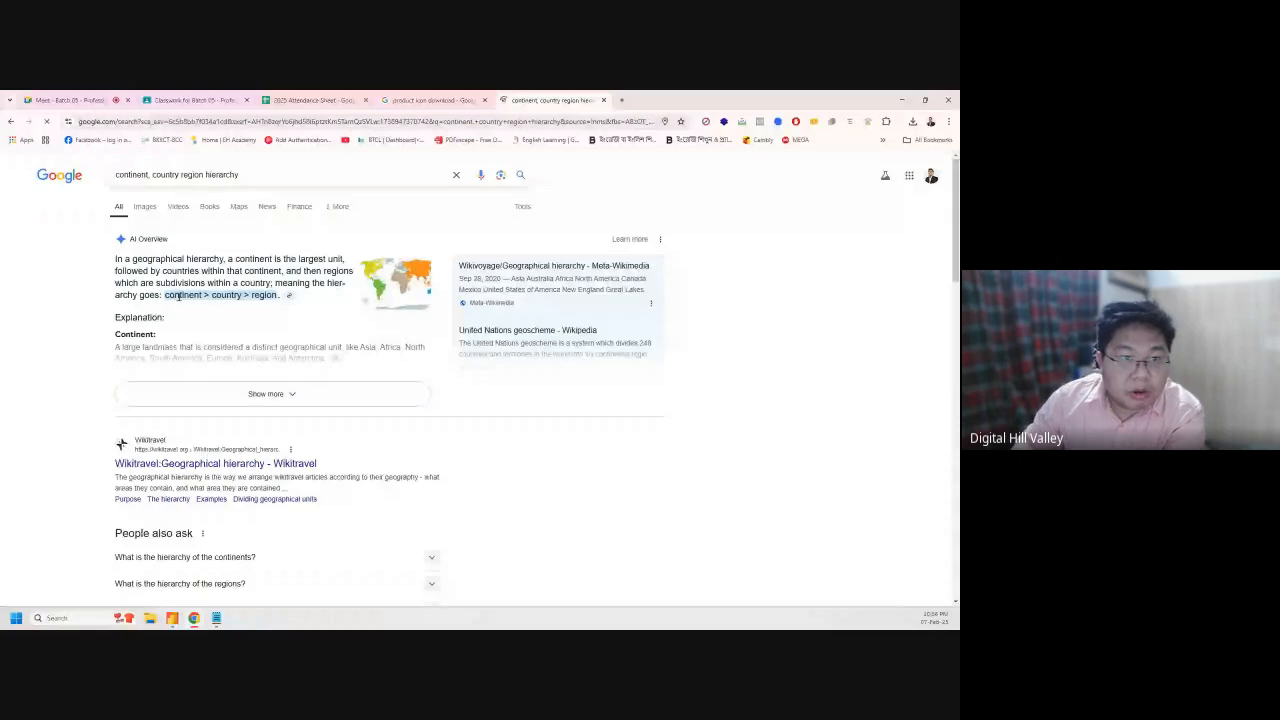
{"action": "double_click", "coordinate": [183, 295]}
{"action": "double_click", "coordinate": [226, 295]}
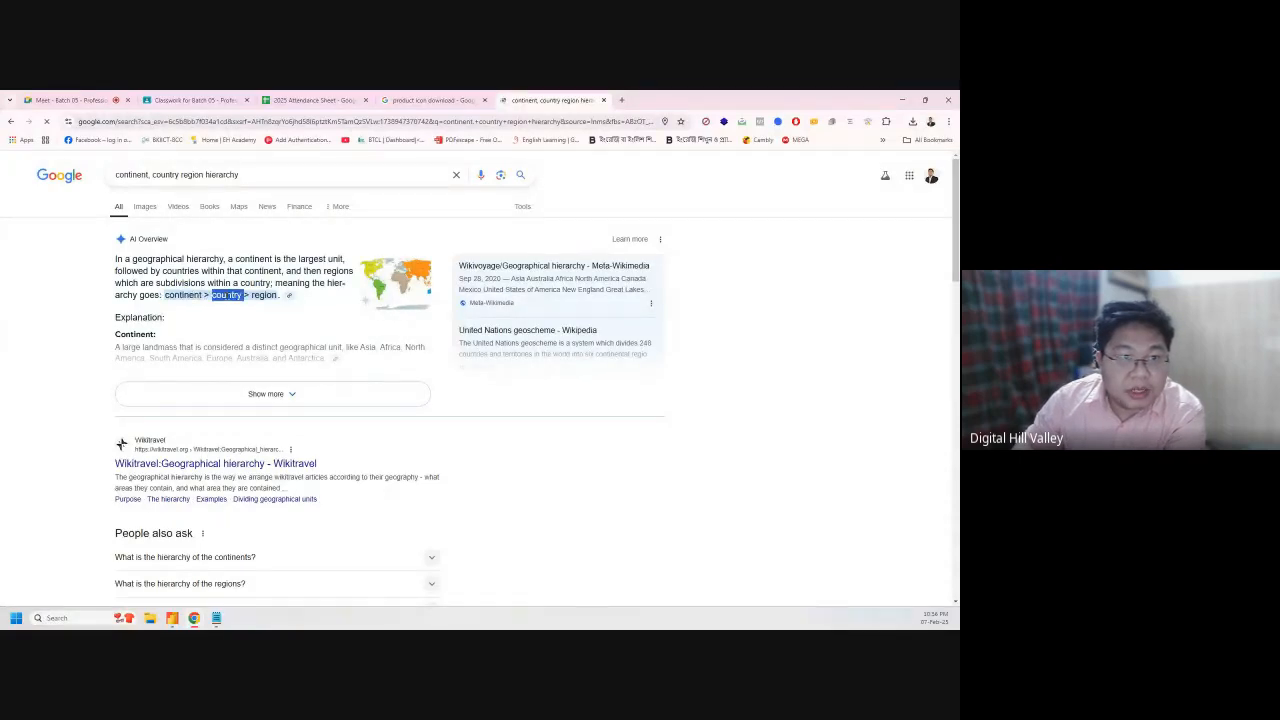
{"action": "double_click", "coordinate": [263, 295]}
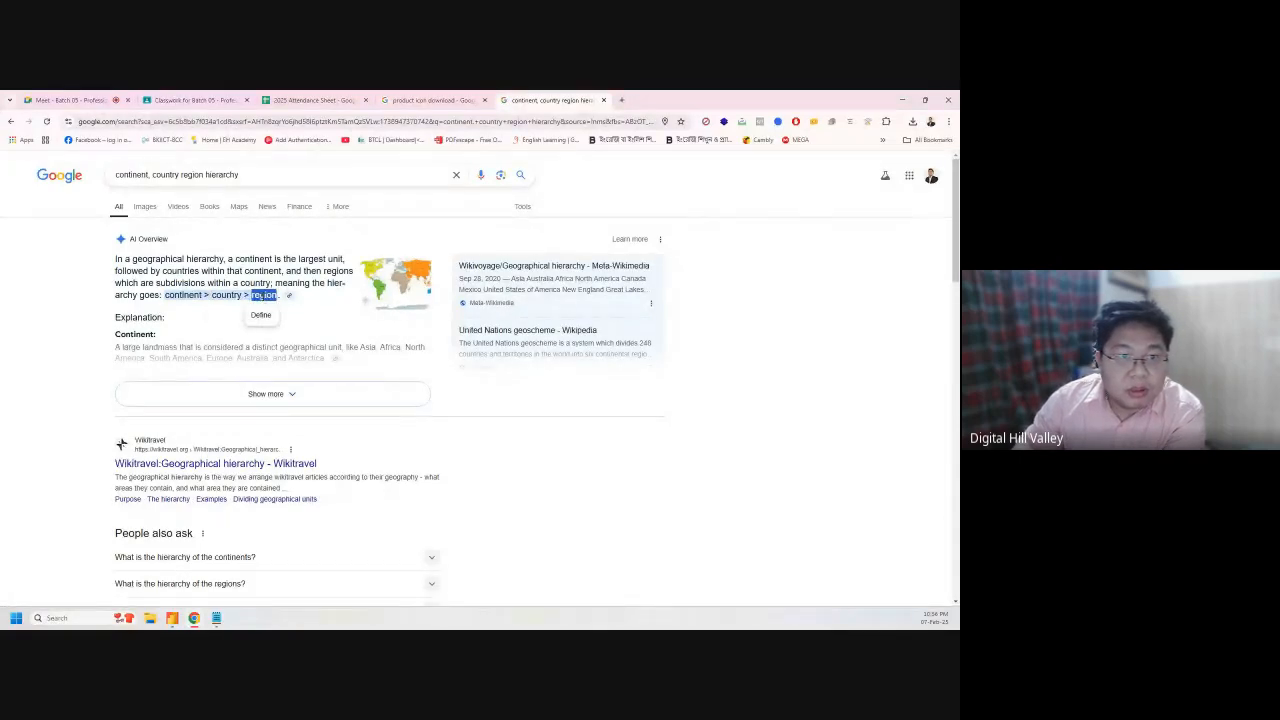
{"action": "left_click", "coordinate": [271, 394]}
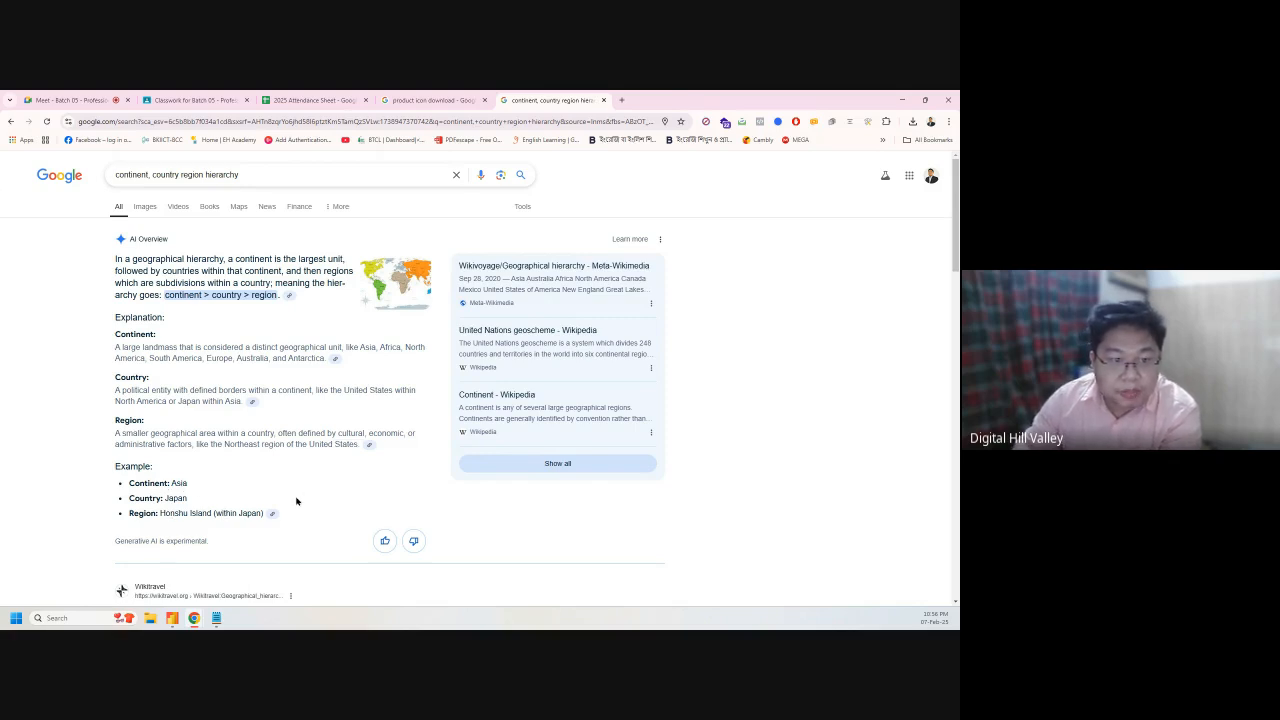
Switch to Power BI, create a hierarchy from the Continent field in the Territory Lookup table, and expand it
{"action": "left_click", "coordinate": [902, 99]}
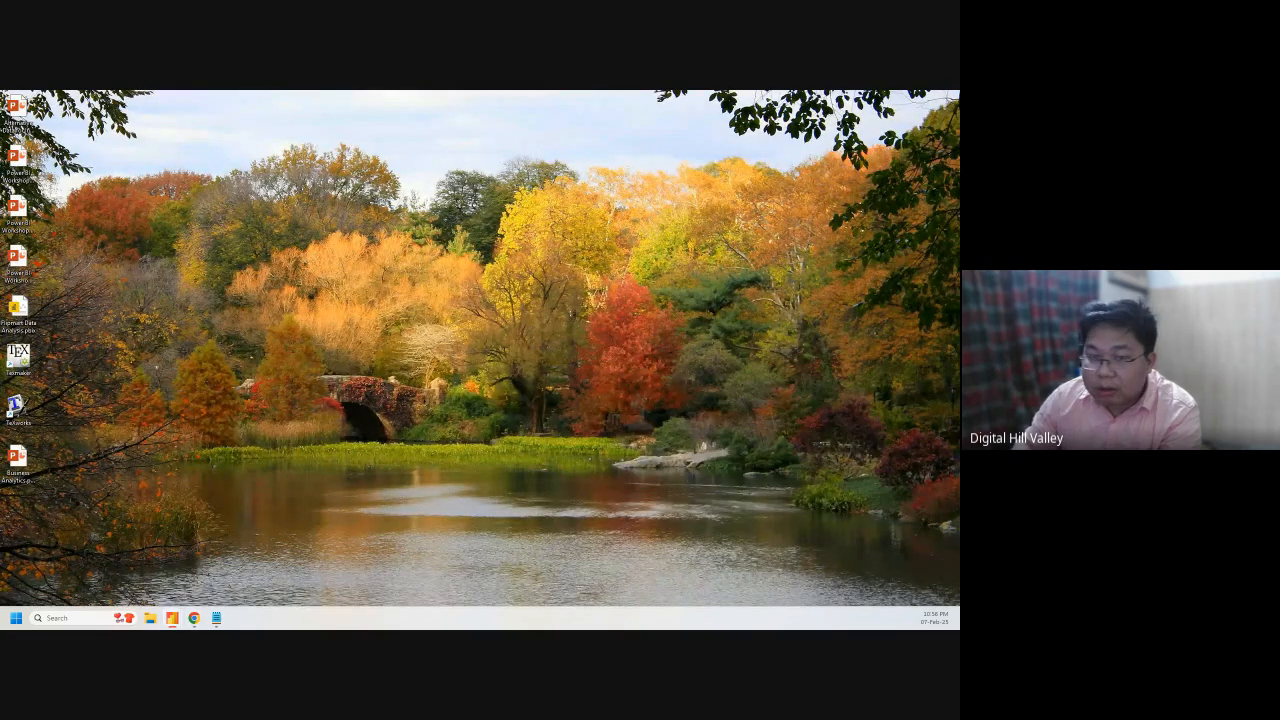
{"action": "key", "text": "alt+Tab"}
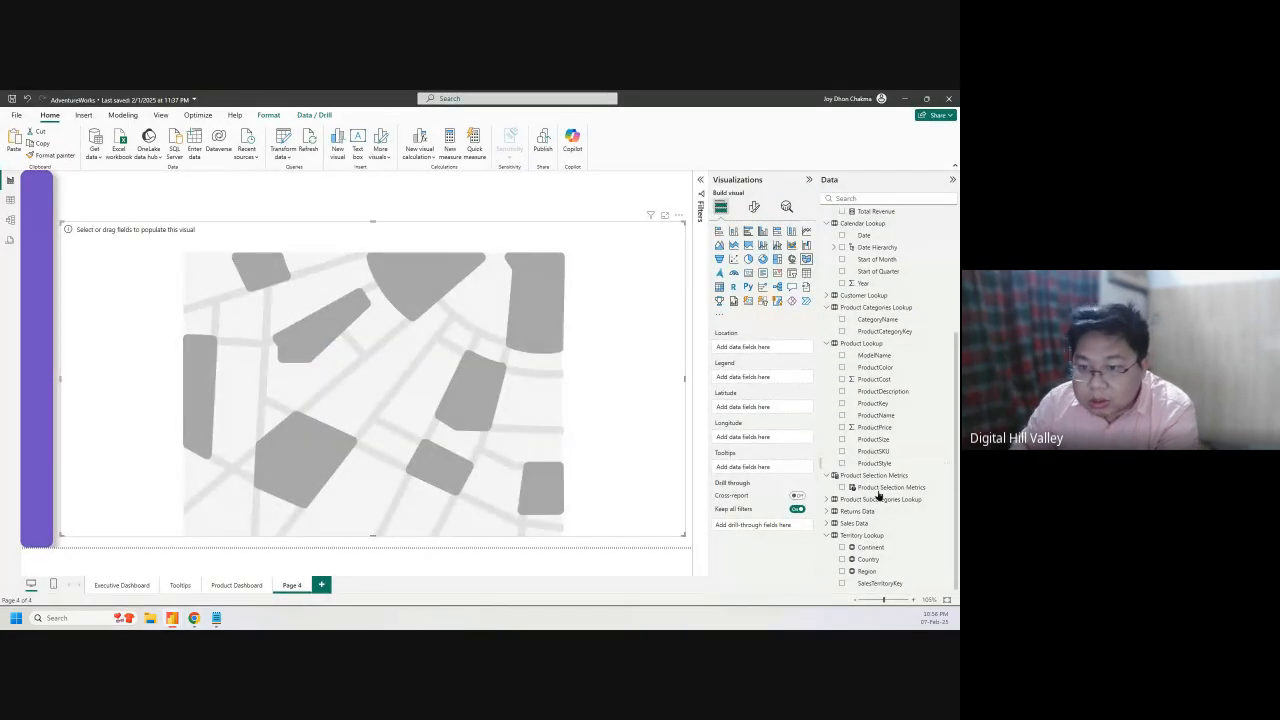
{"action": "right_click", "coordinate": [866, 549]}
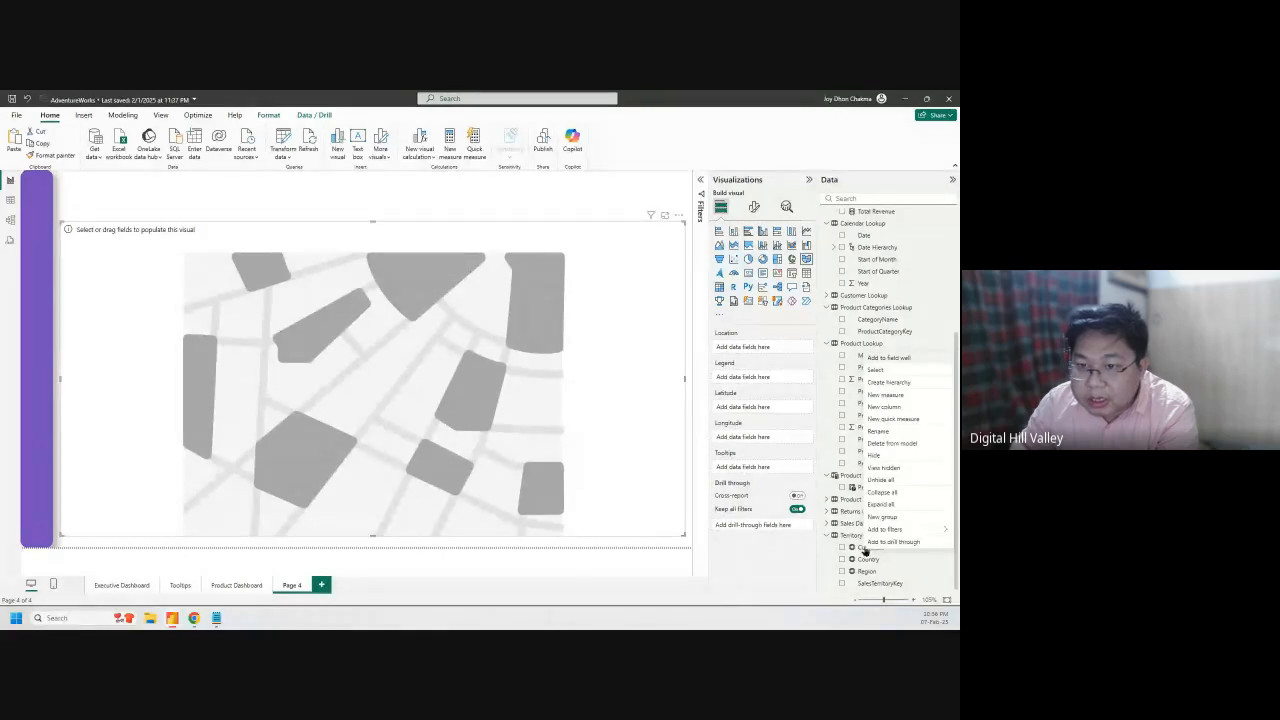
{"action": "left_click", "coordinate": [886, 384]}
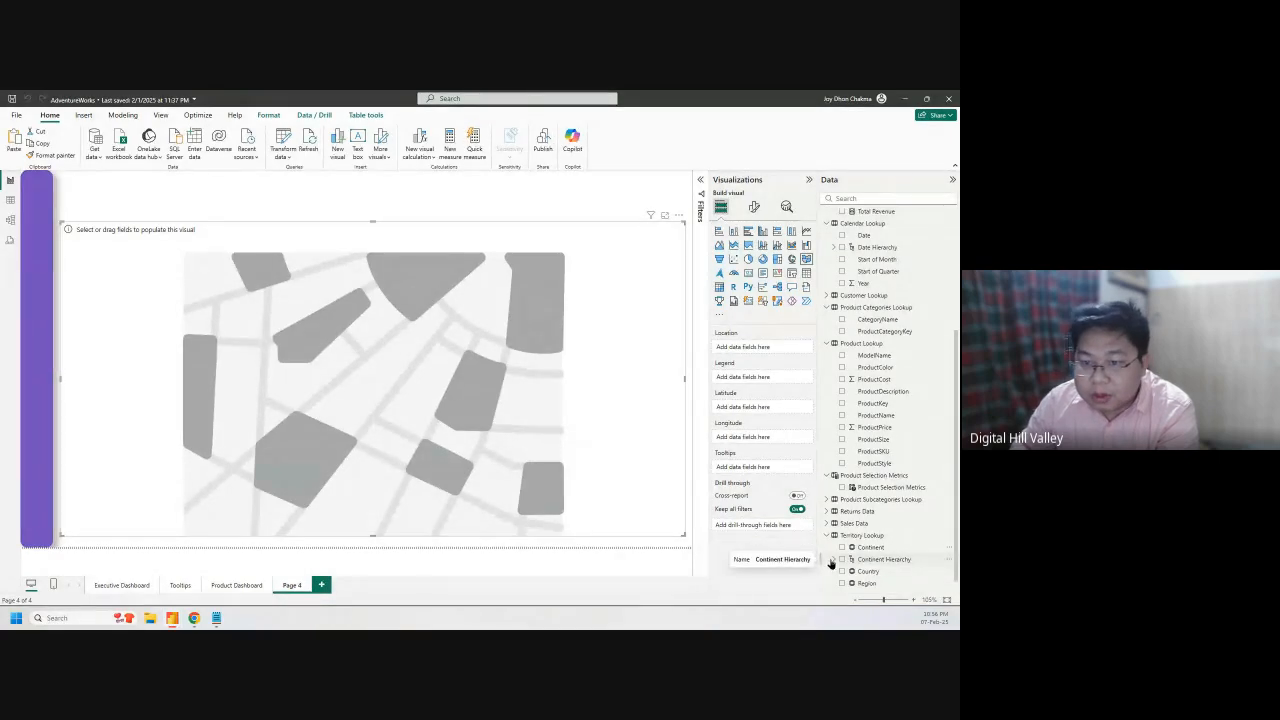
{"action": "left_click", "coordinate": [878, 556]}
{"action": "scroll", "coordinate": [878, 556], "scroll_direction": "down", "scroll_amount": 1}
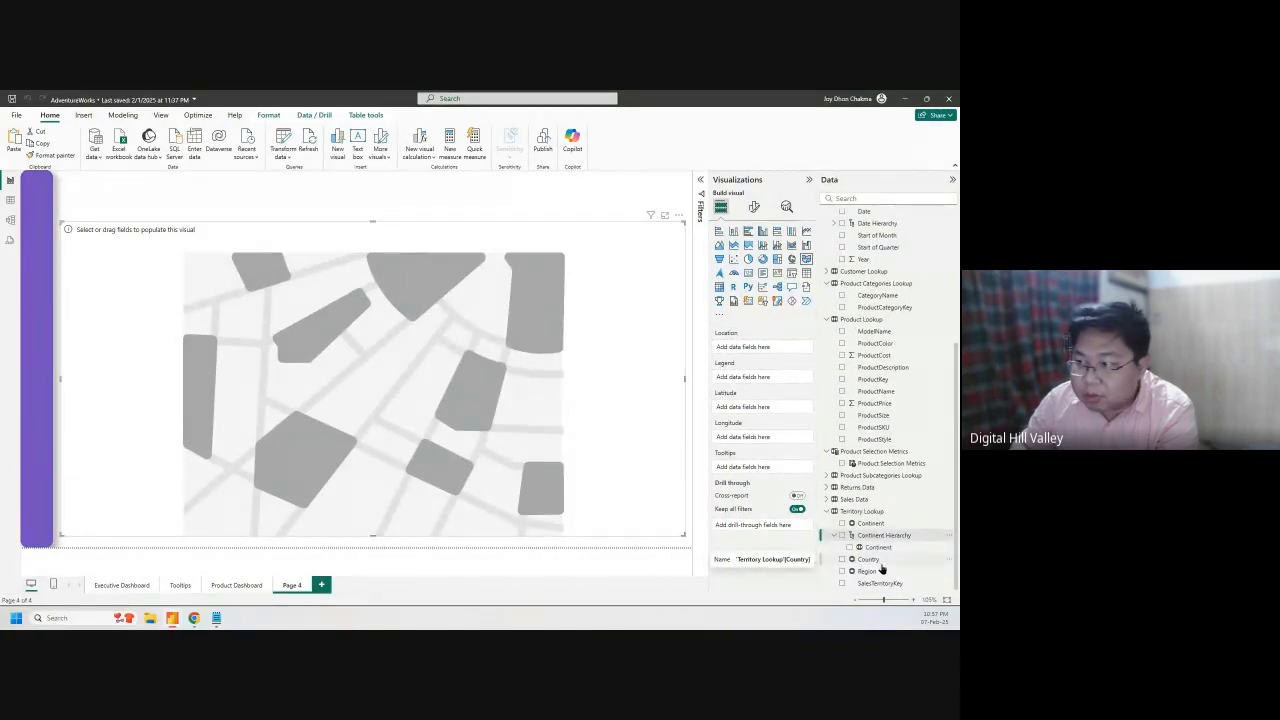
Rename the new hierarchy in the Territory Lookup table as Territory Hierarchy
{"action": "left_click", "coordinate": [948, 535]}
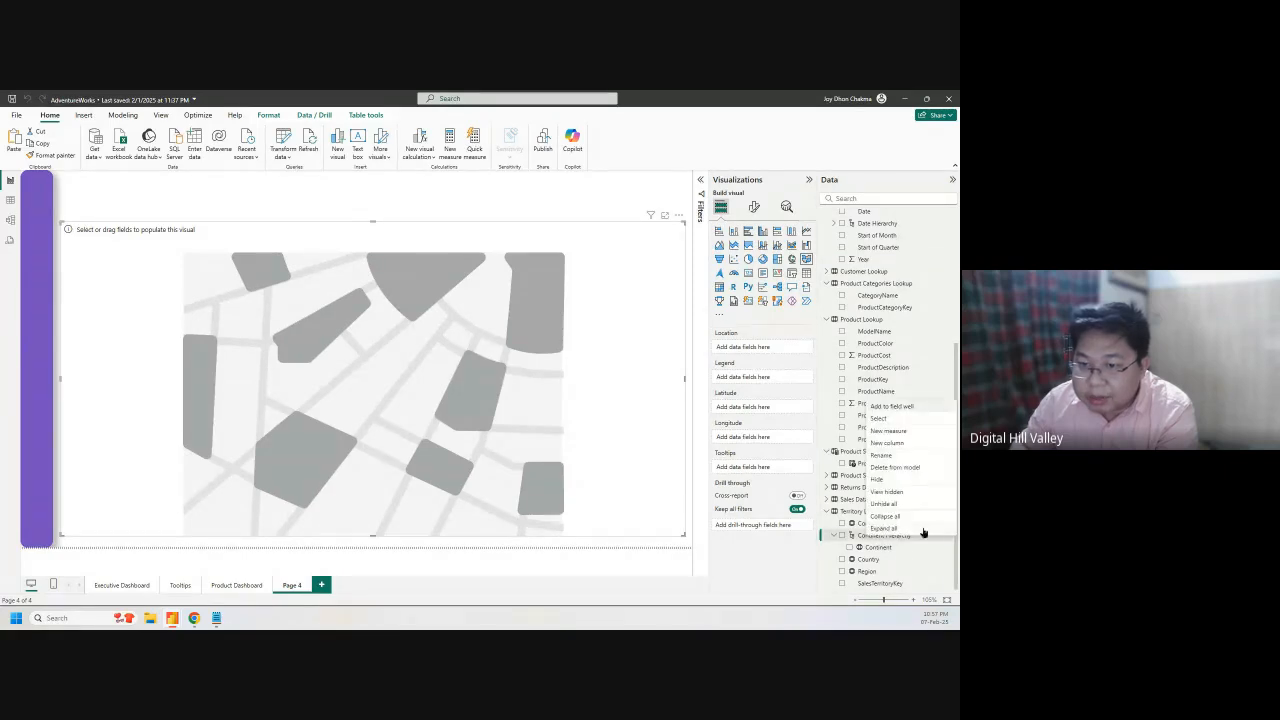
{"action": "left_click", "coordinate": [892, 458]}
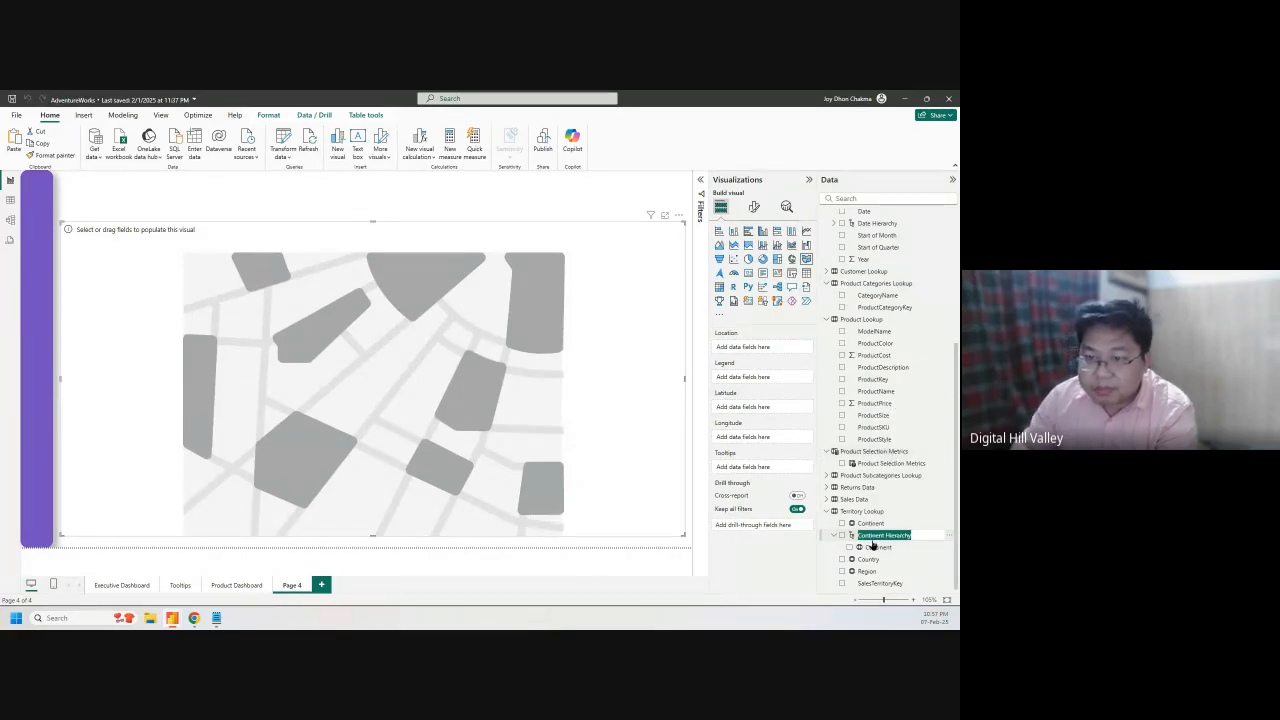
{"action": "left_click", "coordinate": [948, 535]}
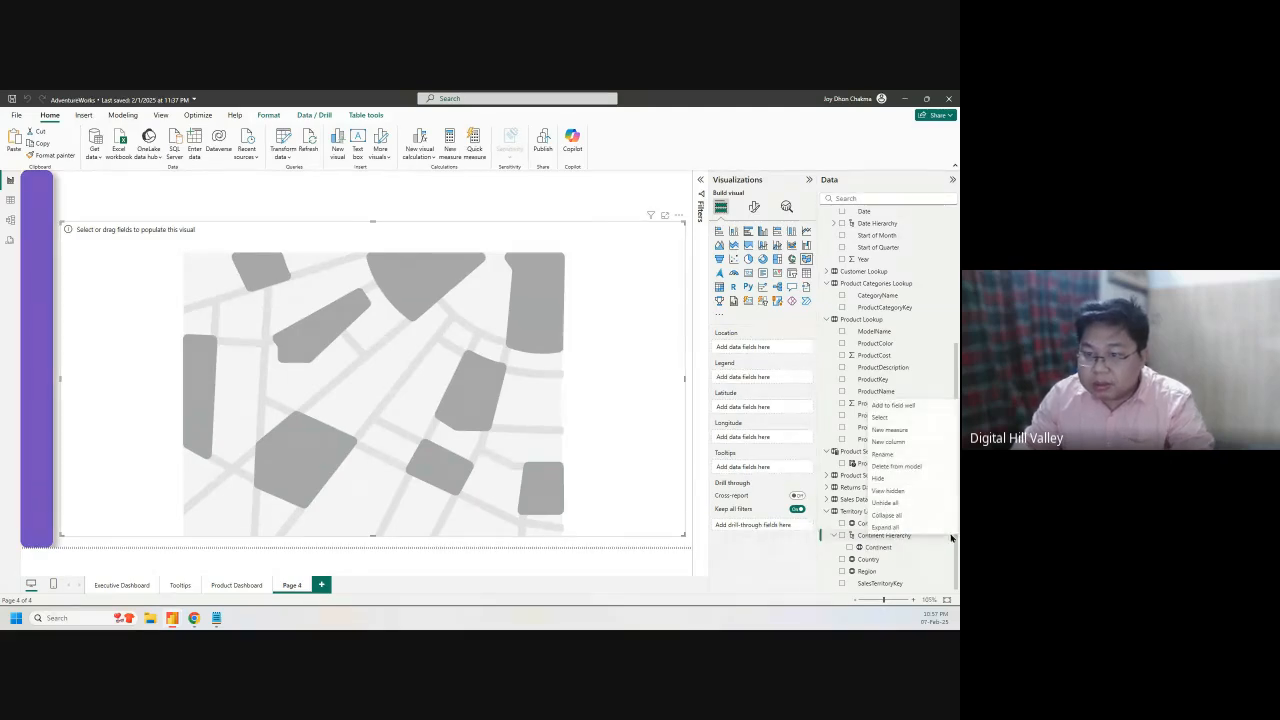
{"action": "left_click", "coordinate": [900, 457]}
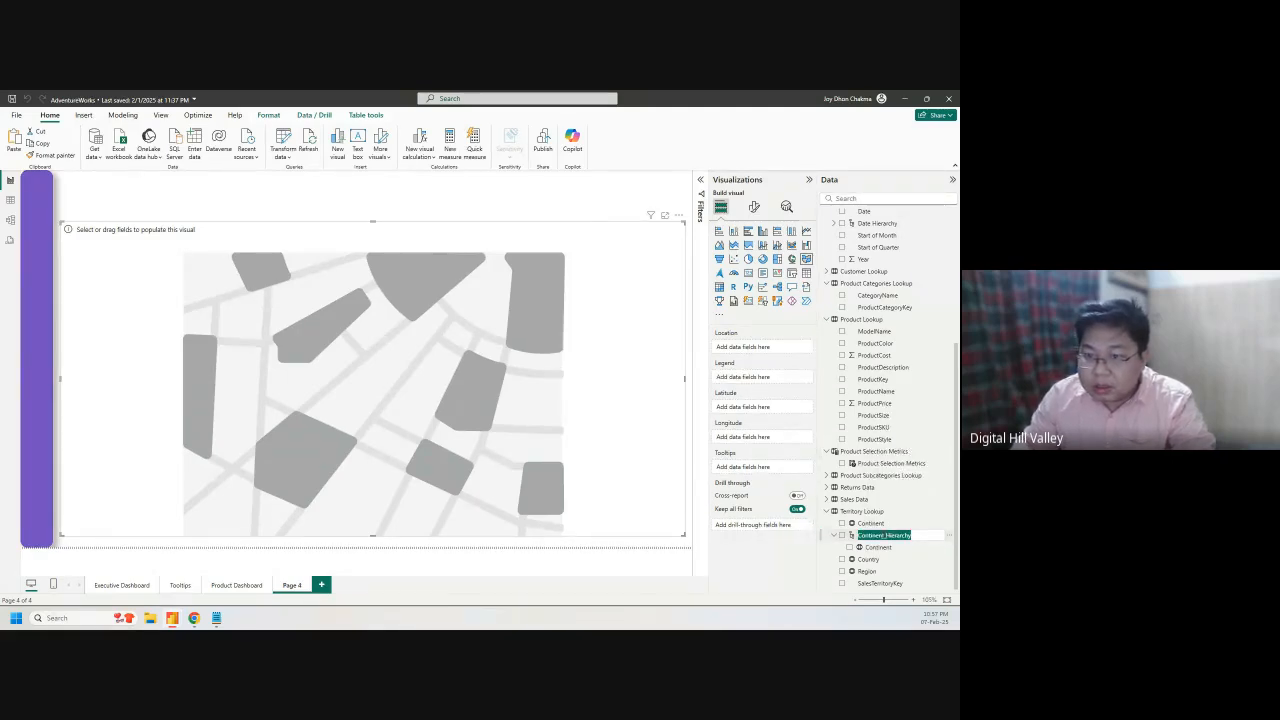
{"action": "type", "text": "Te"}
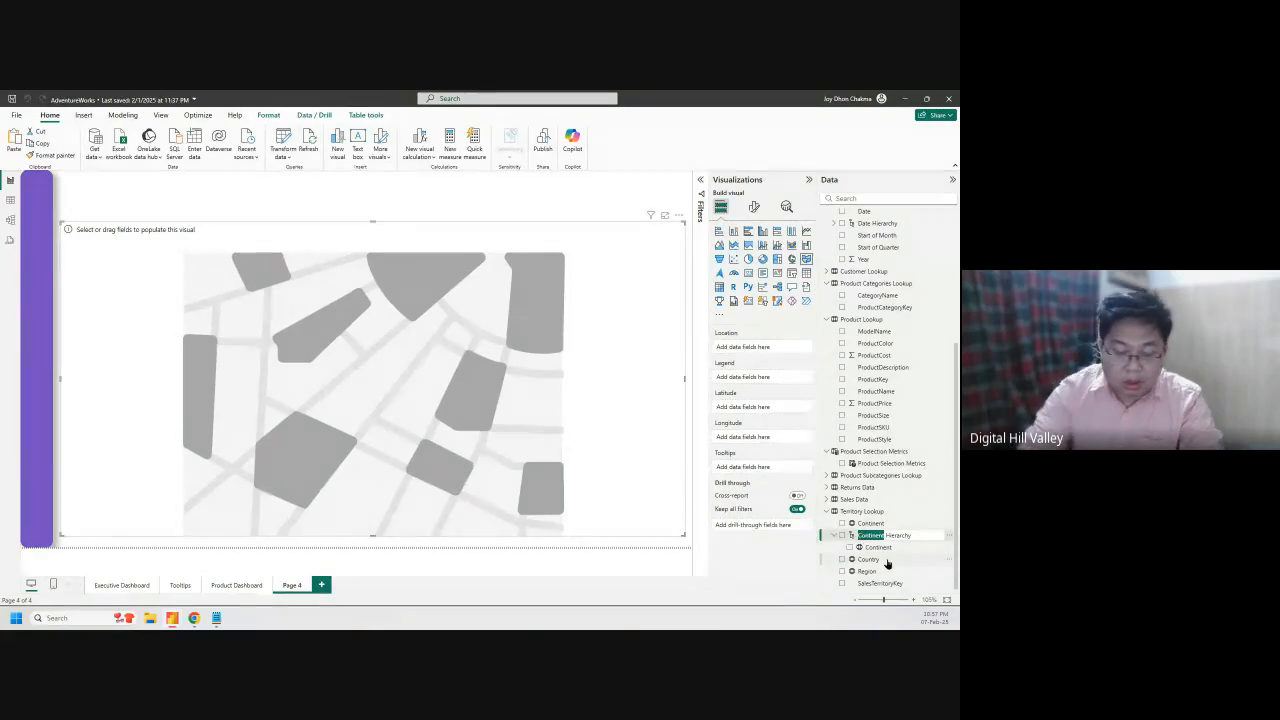
{"action": "type", "text": "rritory"}
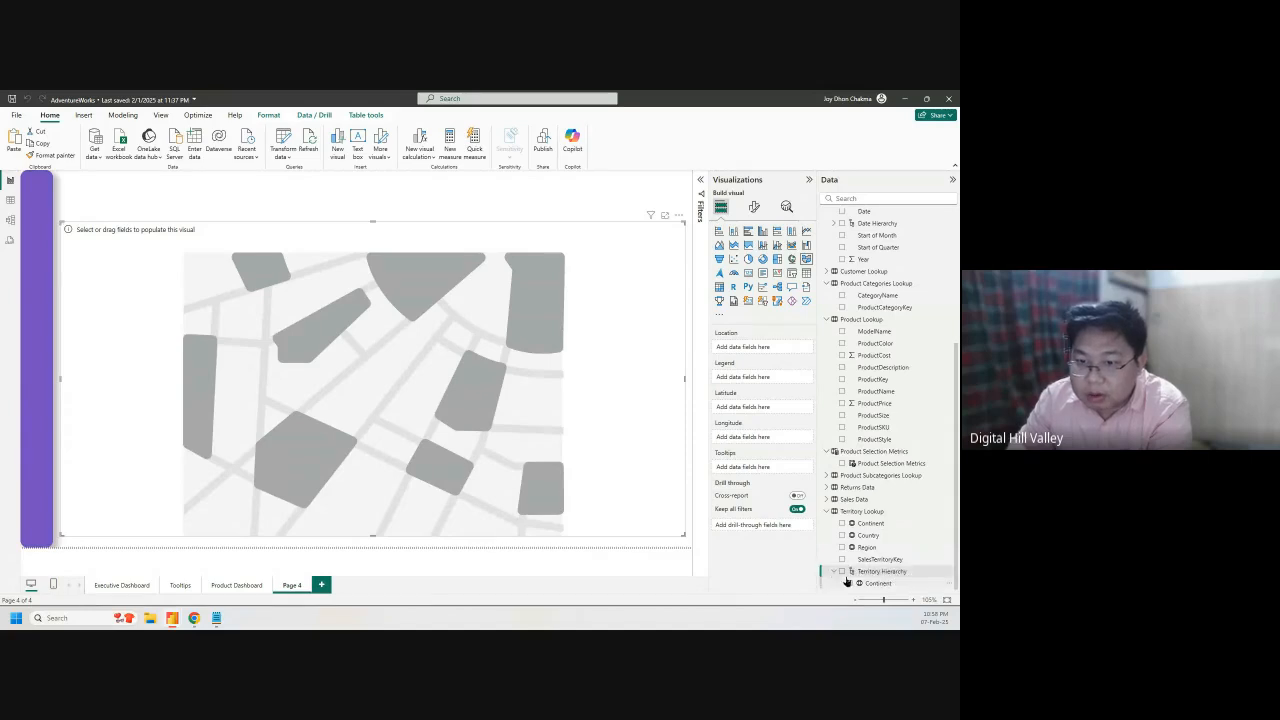
Add the Country and Region fields to Territory Hierarchy as the levels below Continent
{"action": "right_click", "coordinate": [884, 537]}
{"action": "left_click_drag", "start_coordinate": [884, 537], "coordinate": [769, 371]}
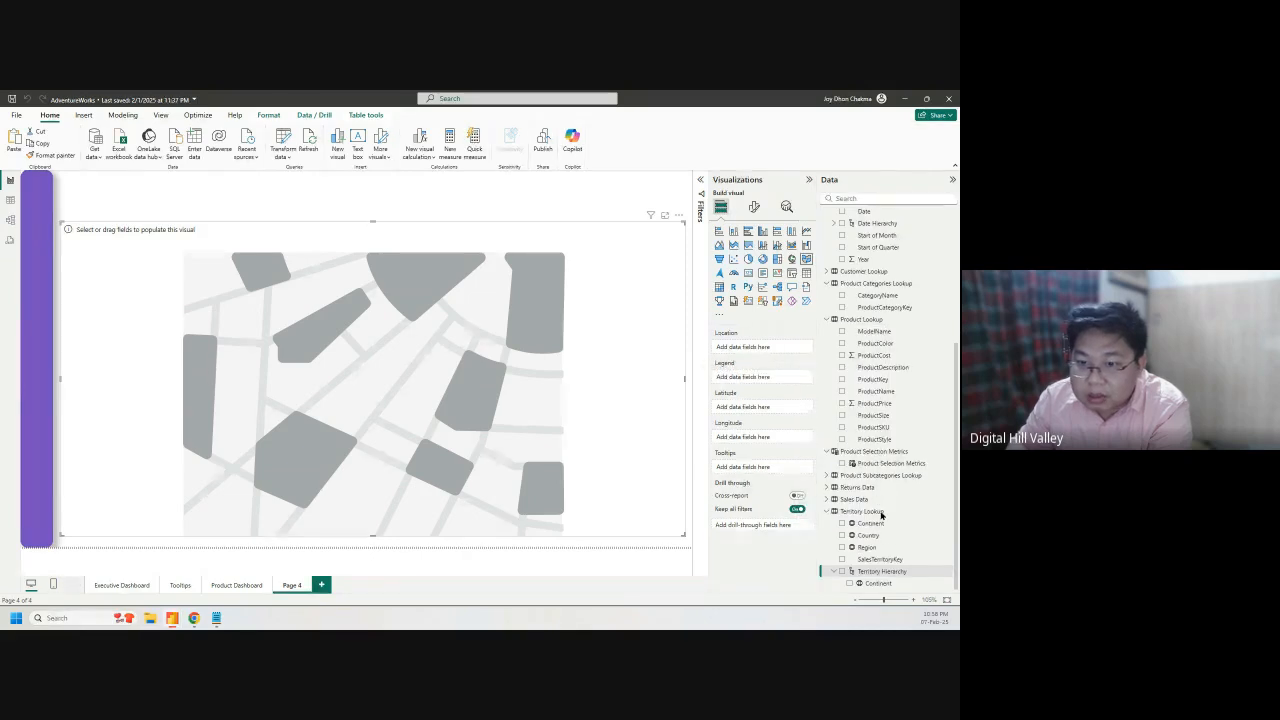
{"action": "right_click", "coordinate": [872, 548]}
{"action": "left_click_drag", "start_coordinate": [858, 534], "coordinate": [758, 389]}
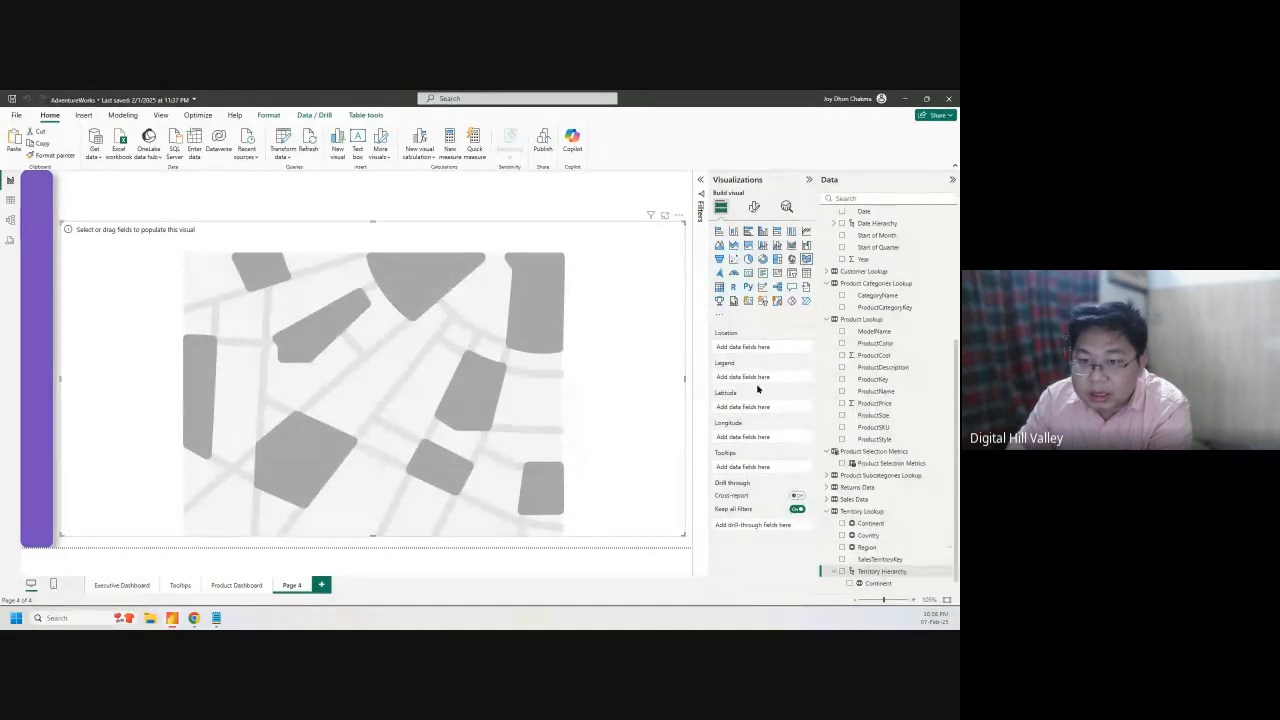
{"action": "left_click", "coordinate": [876, 575]}
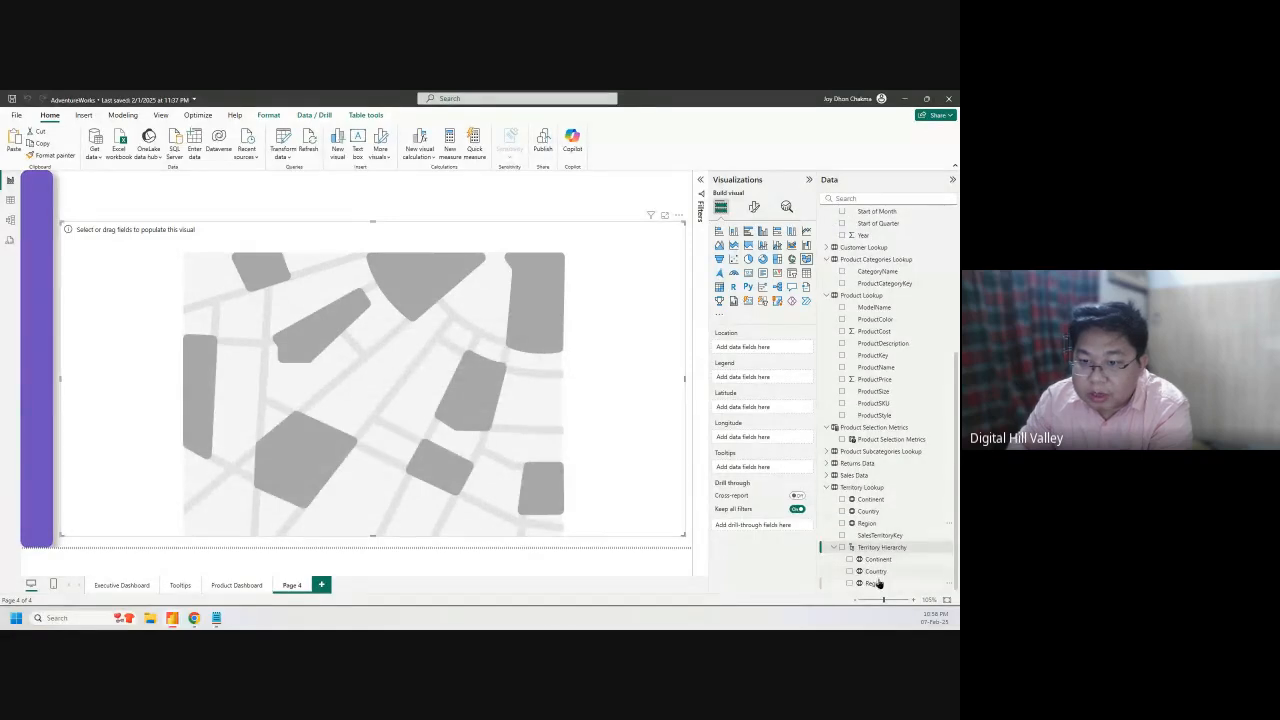
Populate the filled map with Territory Hierarchy as the Location and the Total Orders measure as the Longitude
{"action": "left_click_drag", "start_coordinate": [898, 551], "coordinate": [775, 348]}
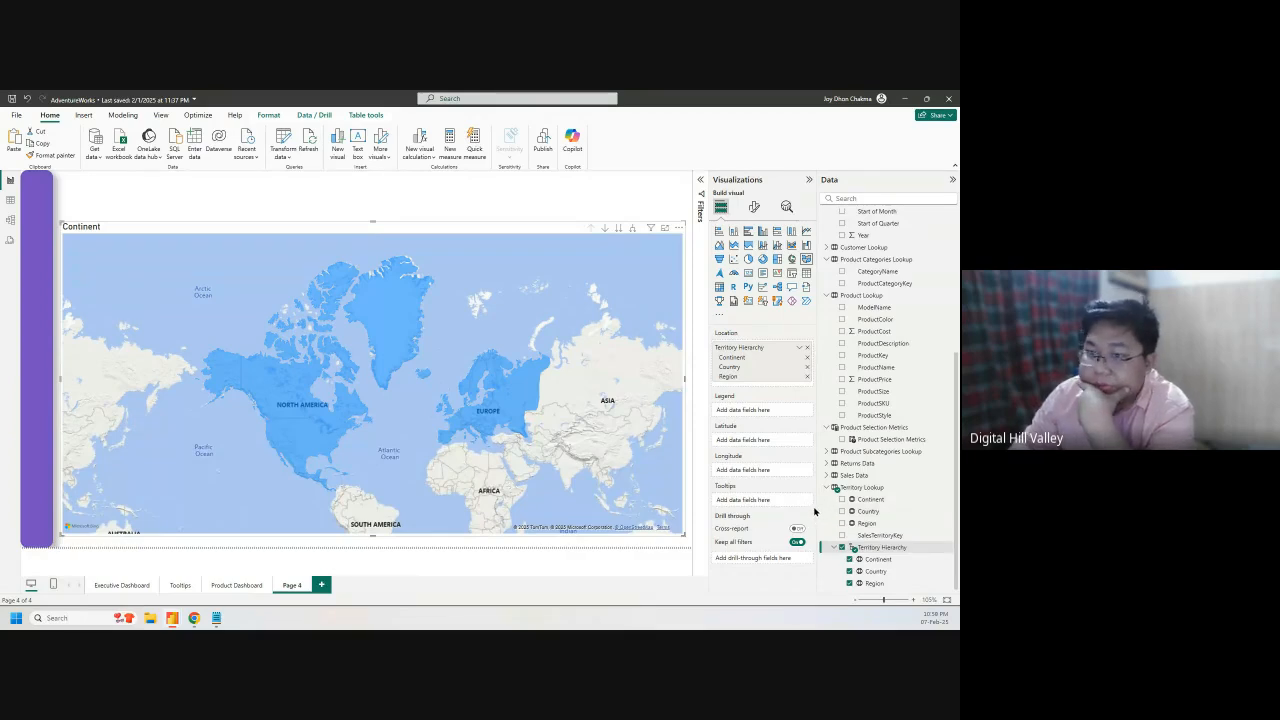
{"action": "left_click_drag", "start_coordinate": [955, 403], "coordinate": [955, 252]}
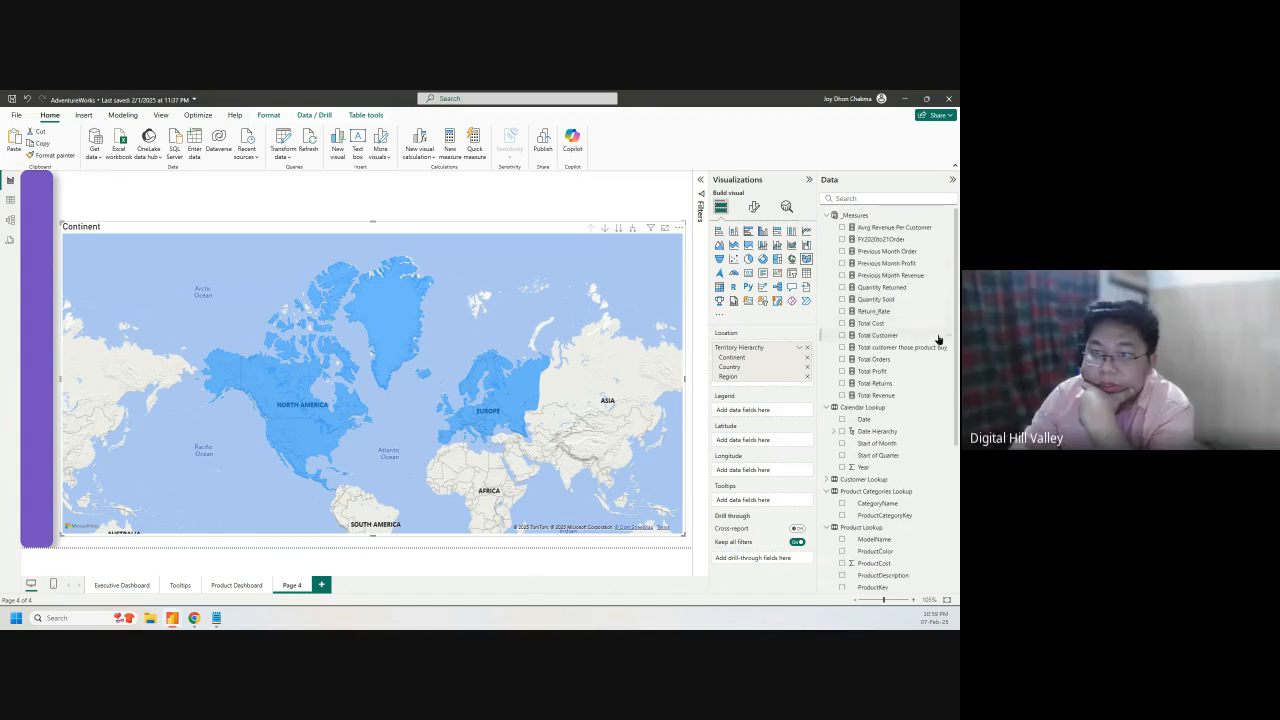
{"action": "left_click_drag", "start_coordinate": [897, 359], "coordinate": [791, 473]}
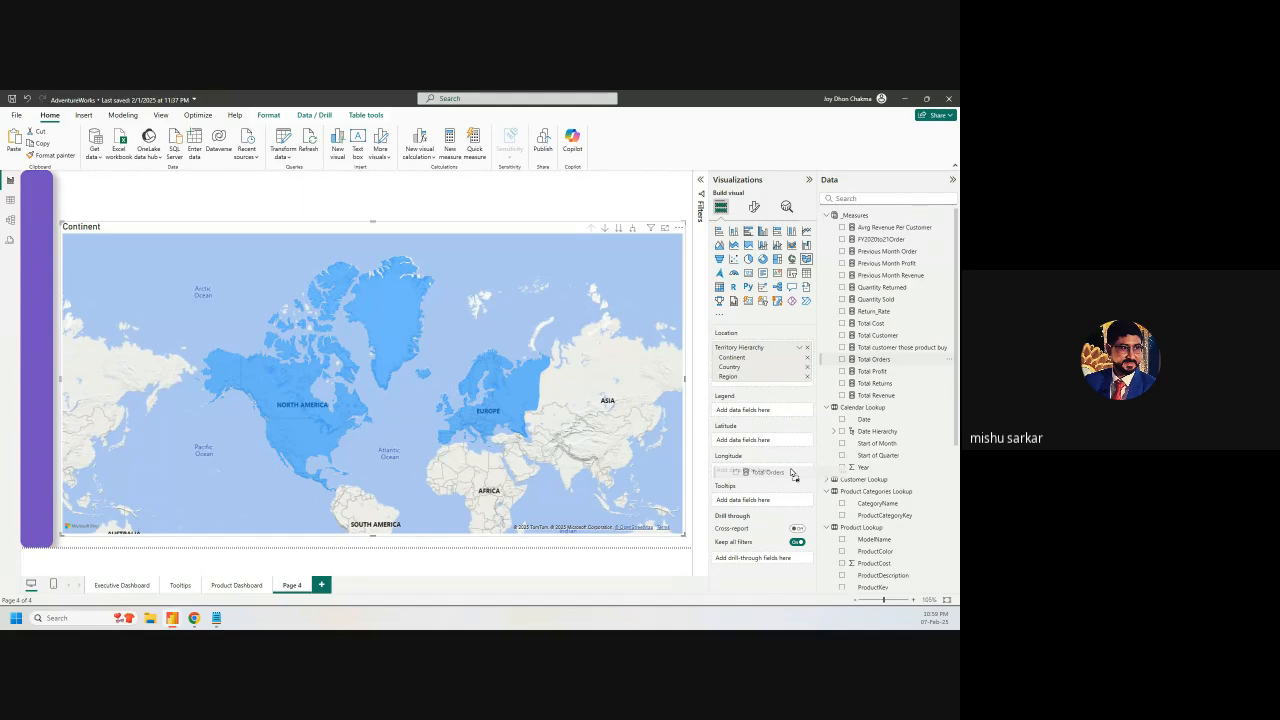
{"action": "left_click_drag", "start_coordinate": [791, 473], "coordinate": [791, 473]}
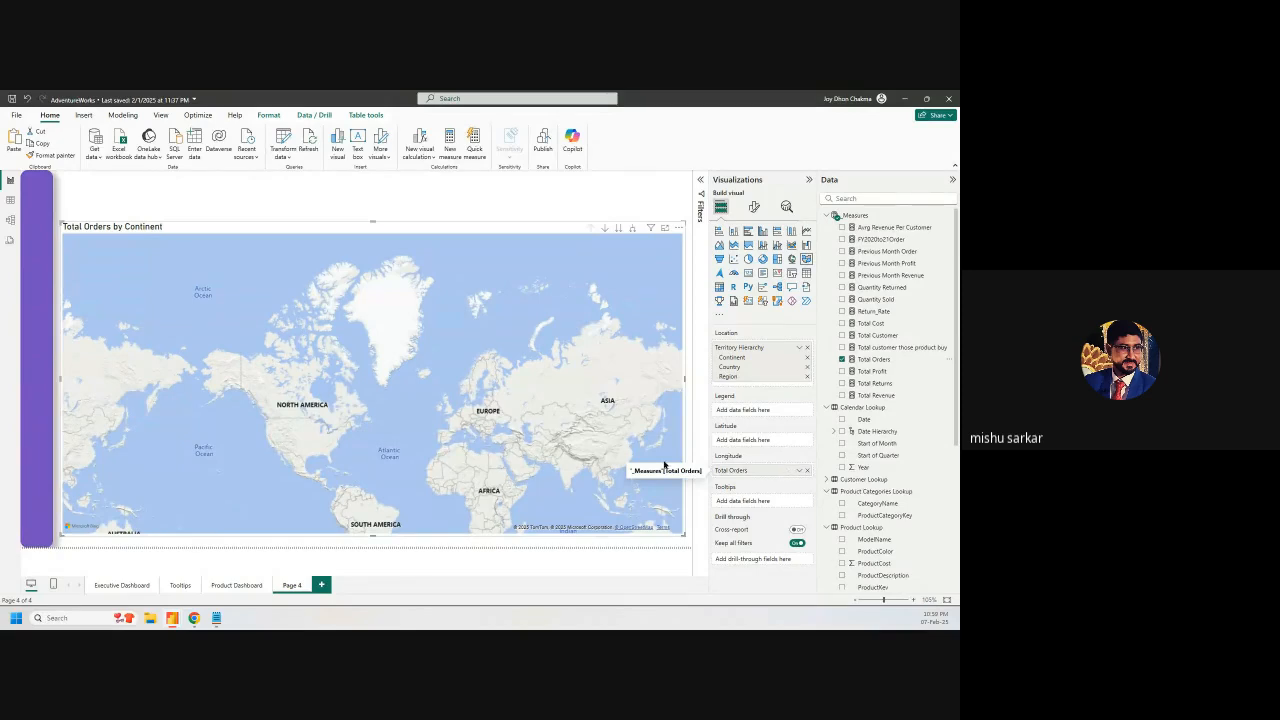
Inspect the map at the Continent level, go through the Country and Region levels, and drill back up to Continent
{"action": "scroll", "coordinate": [394, 447], "scroll_direction": "up", "scroll_amount": 3}
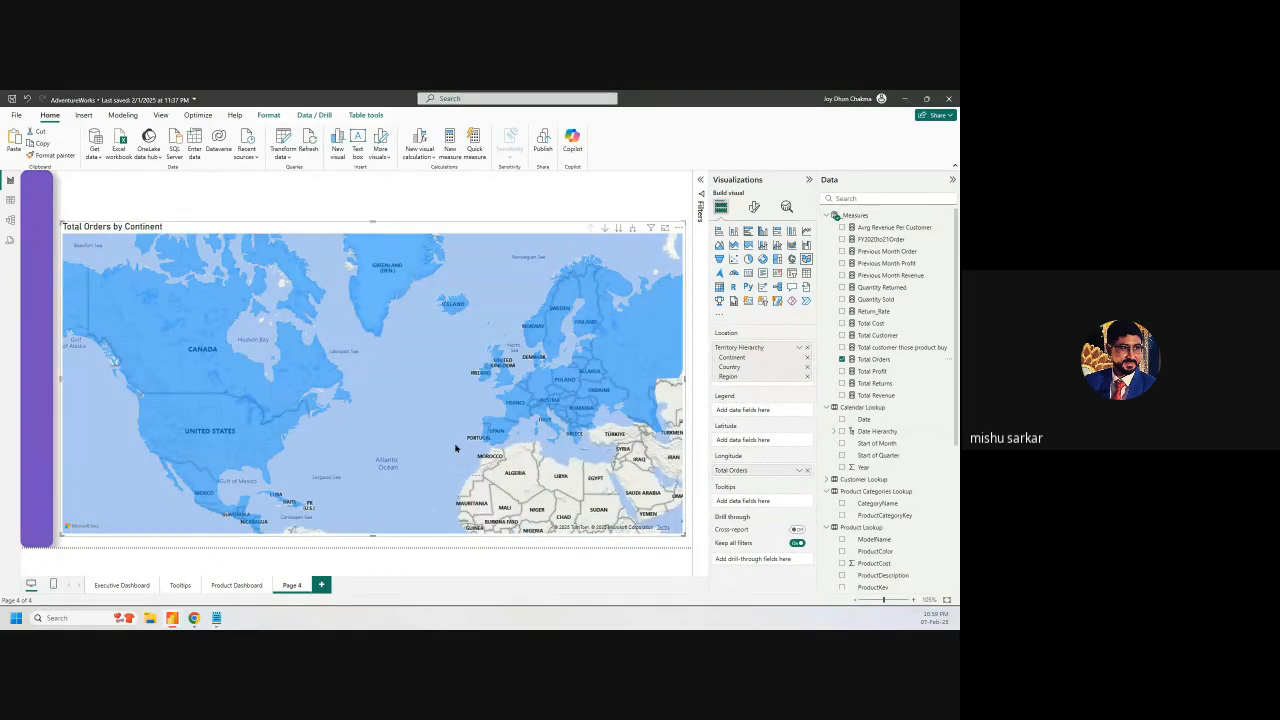
{"action": "scroll", "coordinate": [468, 451], "scroll_direction": "down", "scroll_amount": 2}
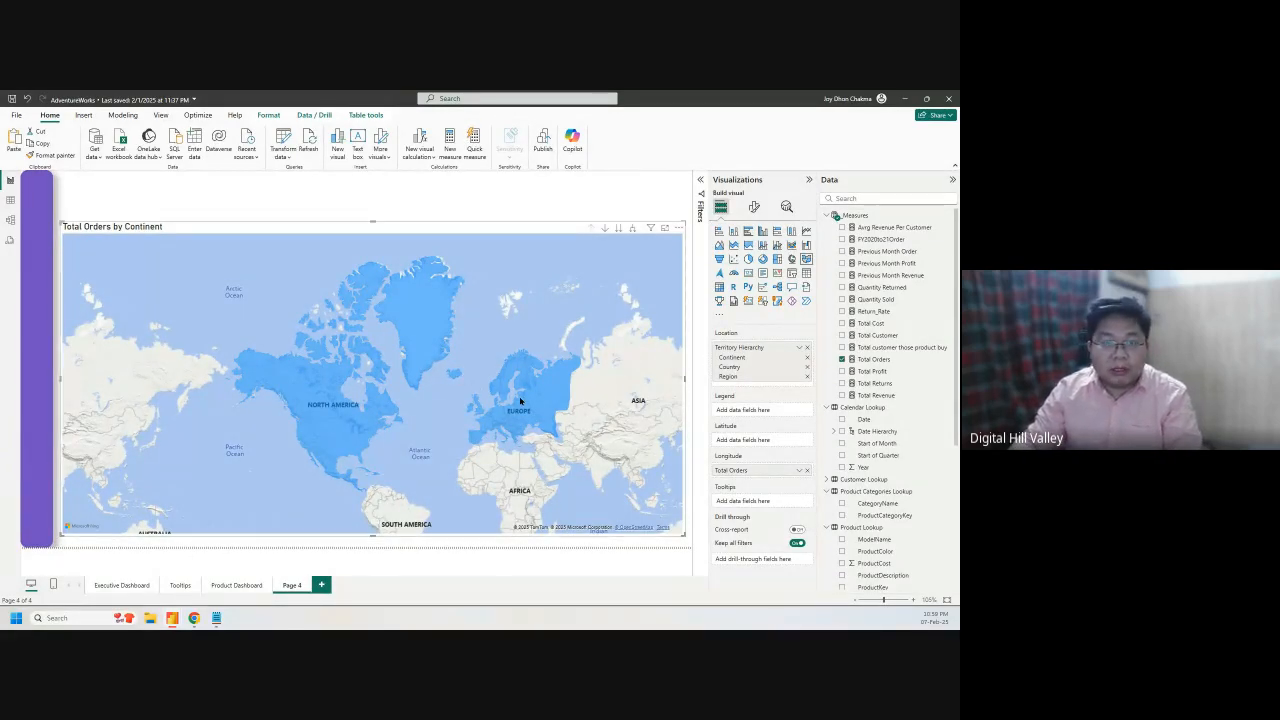
{"action": "scroll", "coordinate": [519, 396], "scroll_direction": "up", "scroll_amount": 3}
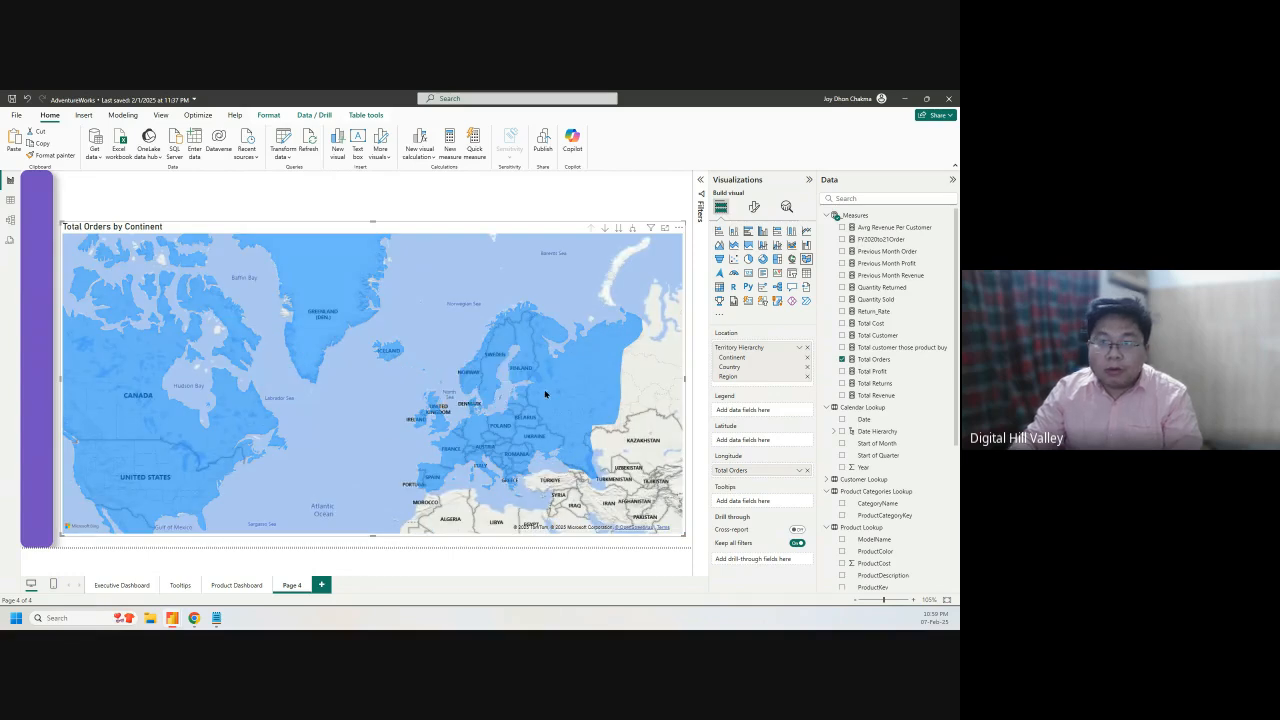
{"action": "scroll", "coordinate": [545, 394], "scroll_direction": "up", "scroll_amount": 3}
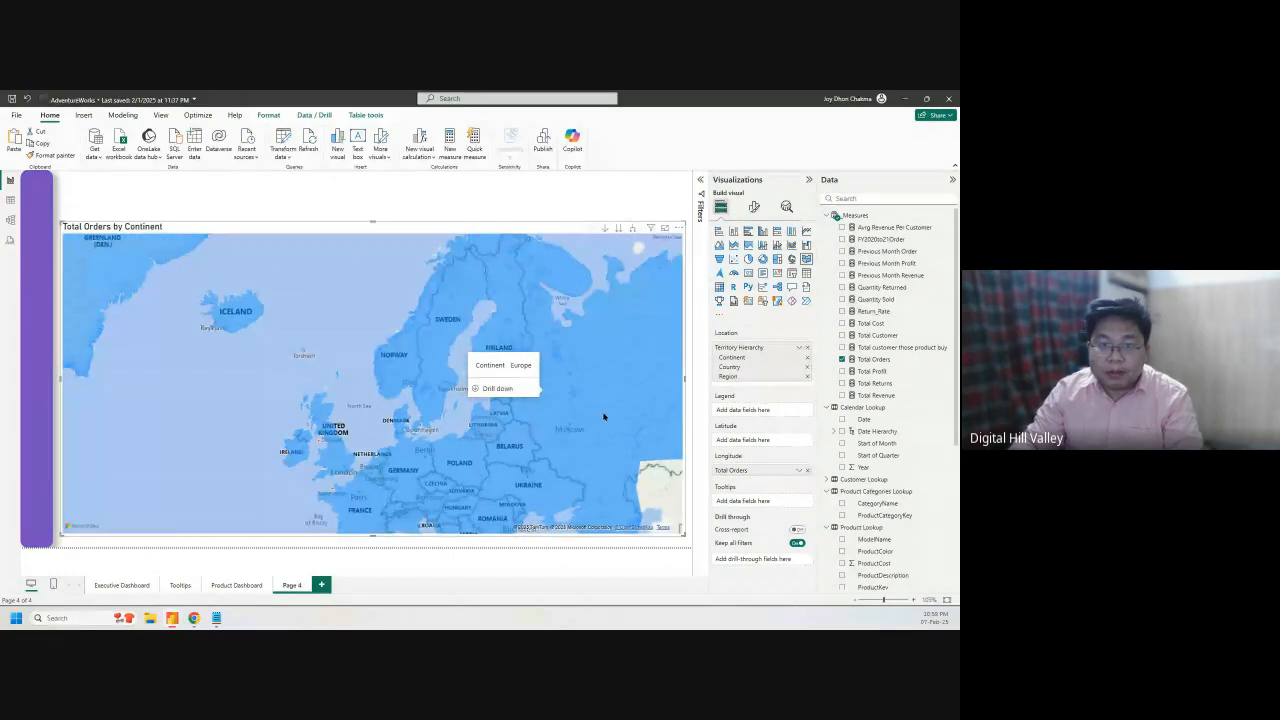
{"action": "scroll", "coordinate": [603, 416], "scroll_direction": "down", "scroll_amount": 5}
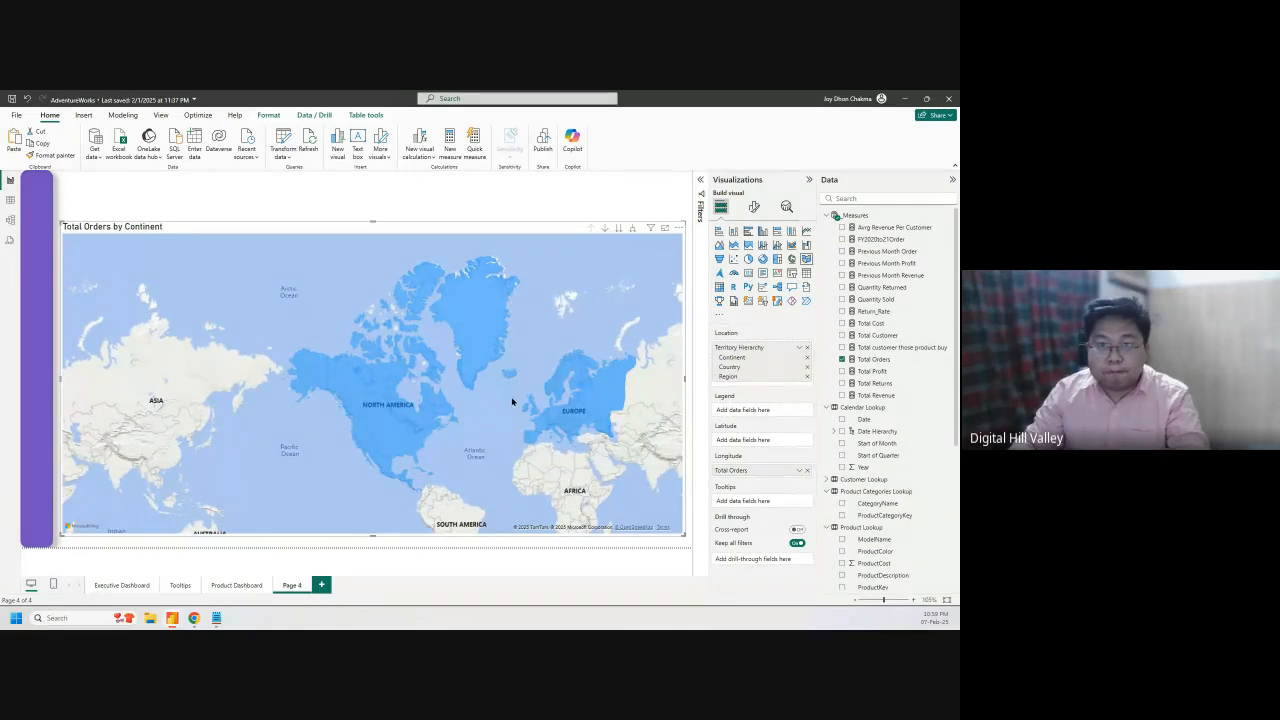
{"action": "left_click", "coordinate": [618, 229]}
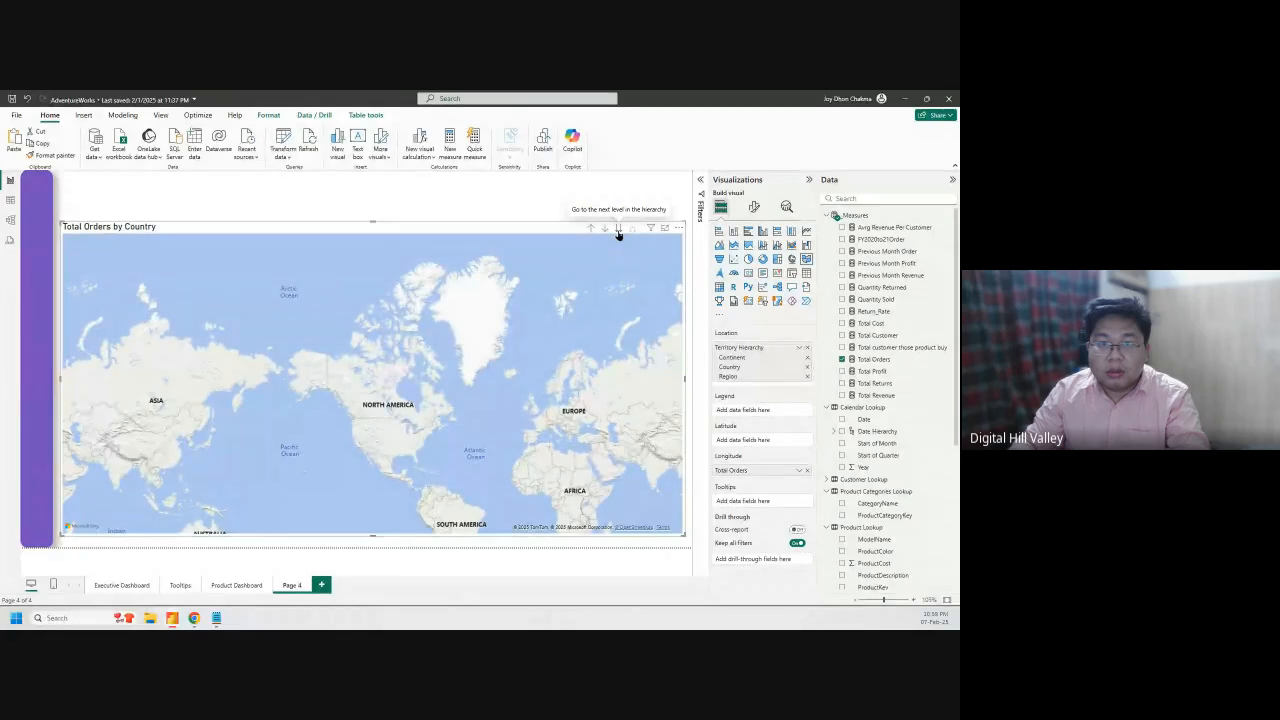
{"action": "left_click", "coordinate": [618, 230]}
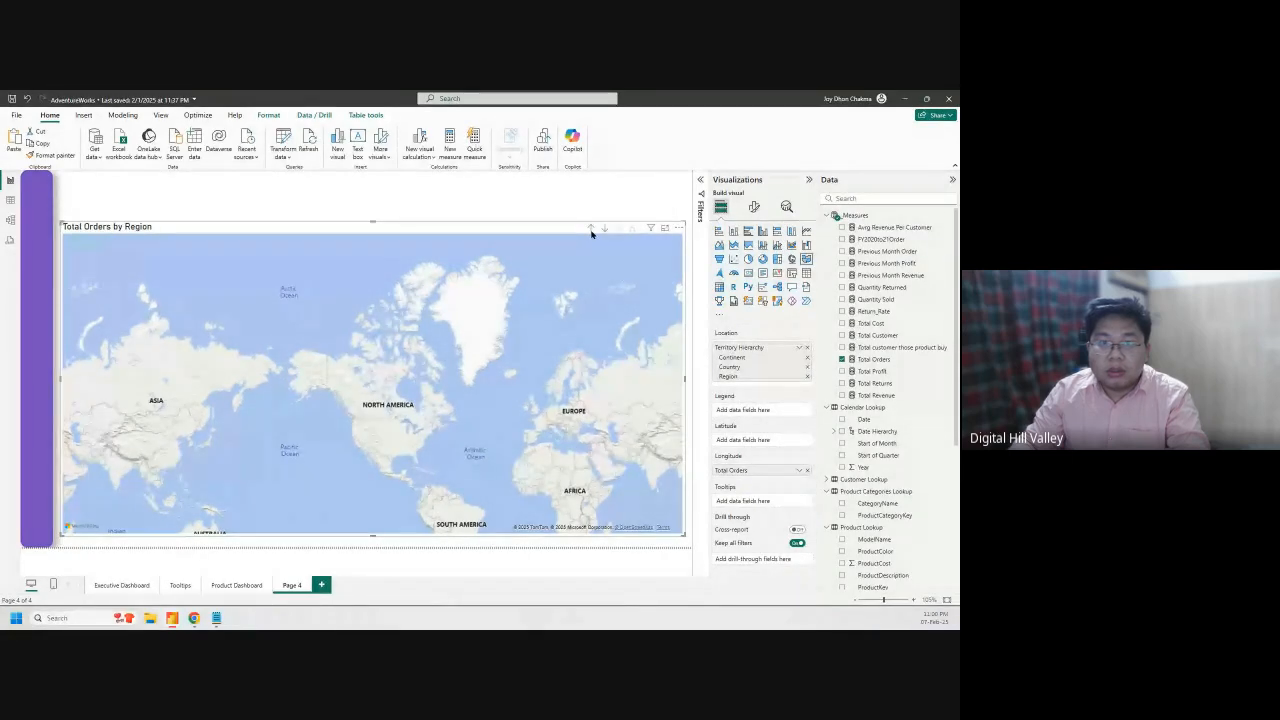
{"action": "left_click", "coordinate": [589, 230]}
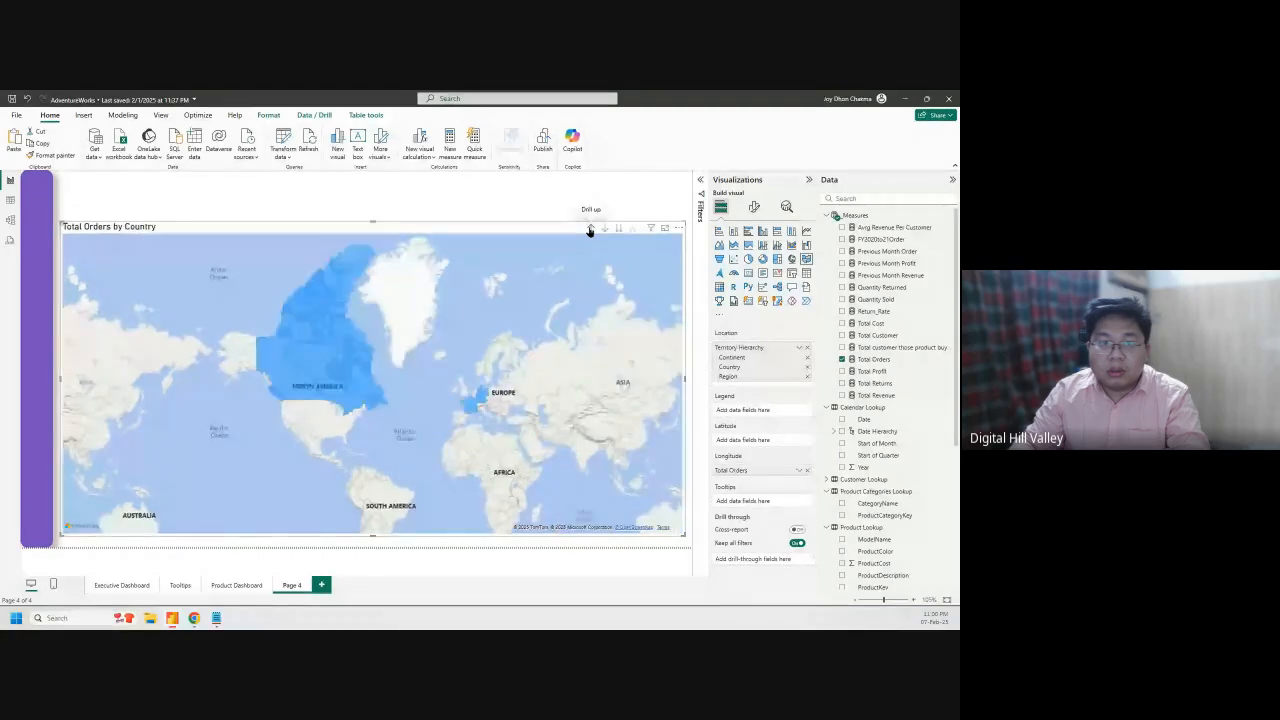
{"action": "left_click", "coordinate": [590, 229]}
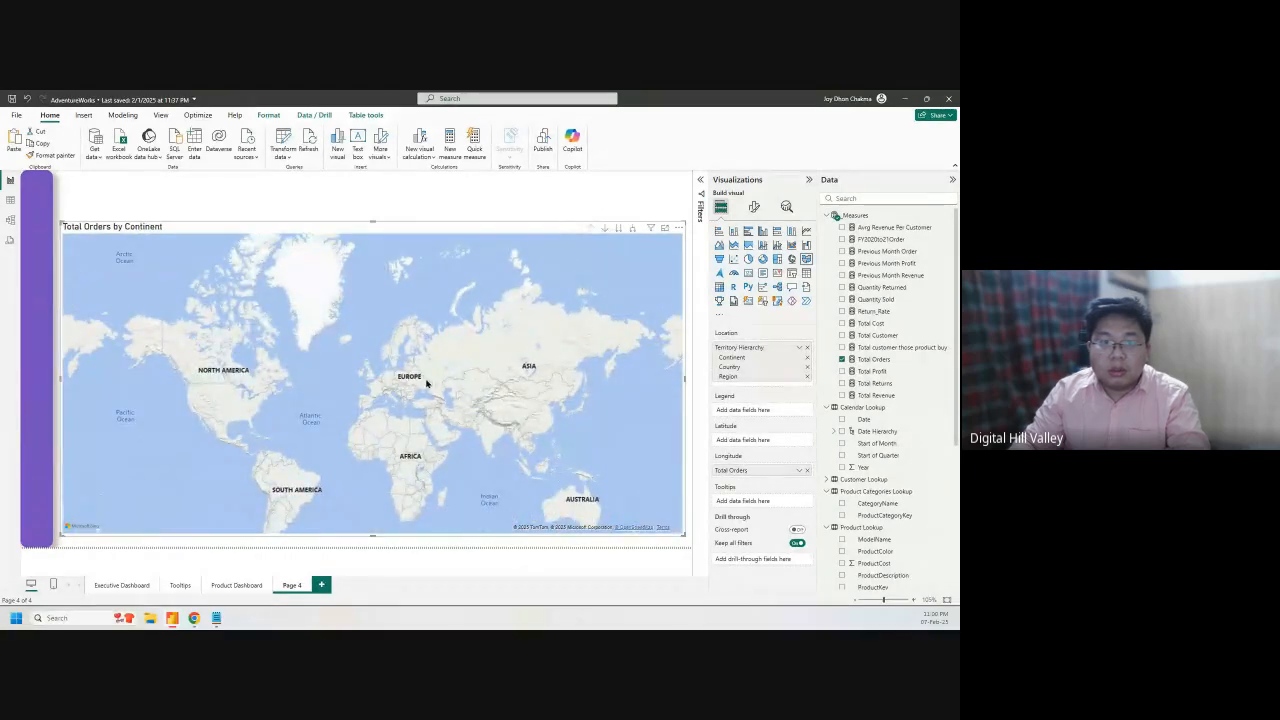
Turn on drill-down mode for the filled map and convert the visual to a bubble map
{"action": "left_click", "coordinate": [605, 229]}
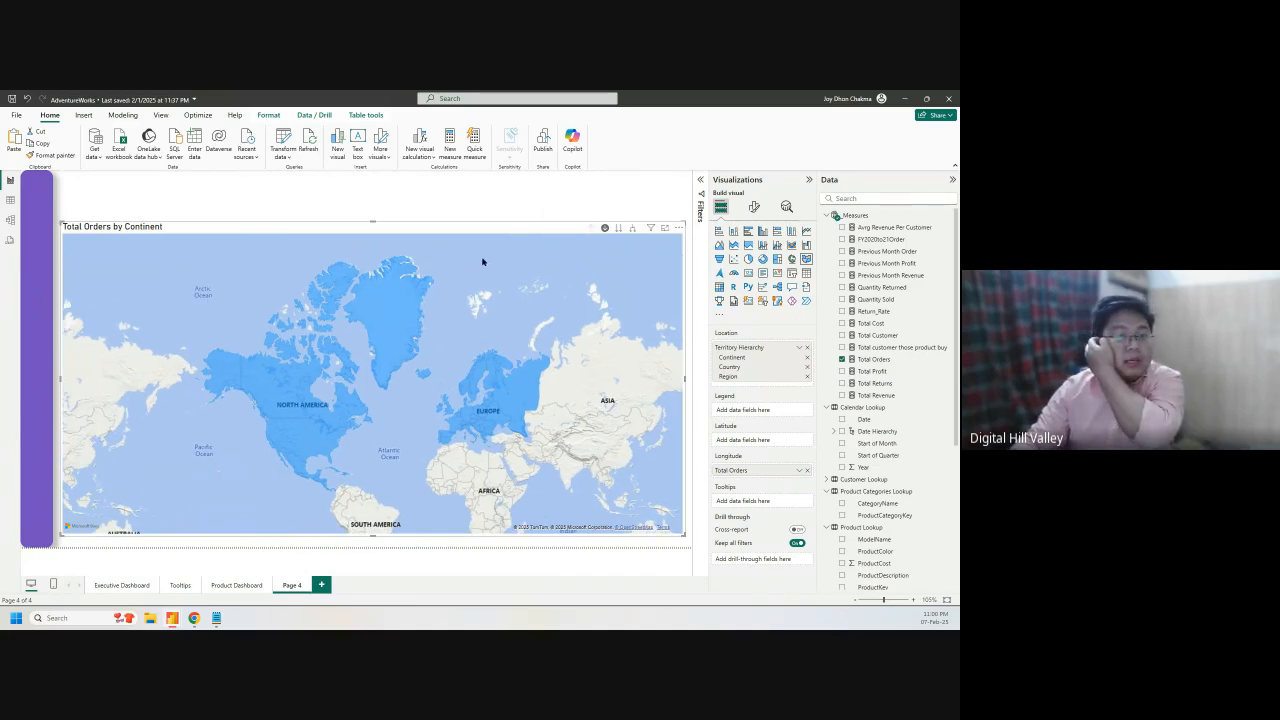
{"action": "left_click", "coordinate": [793, 259]}
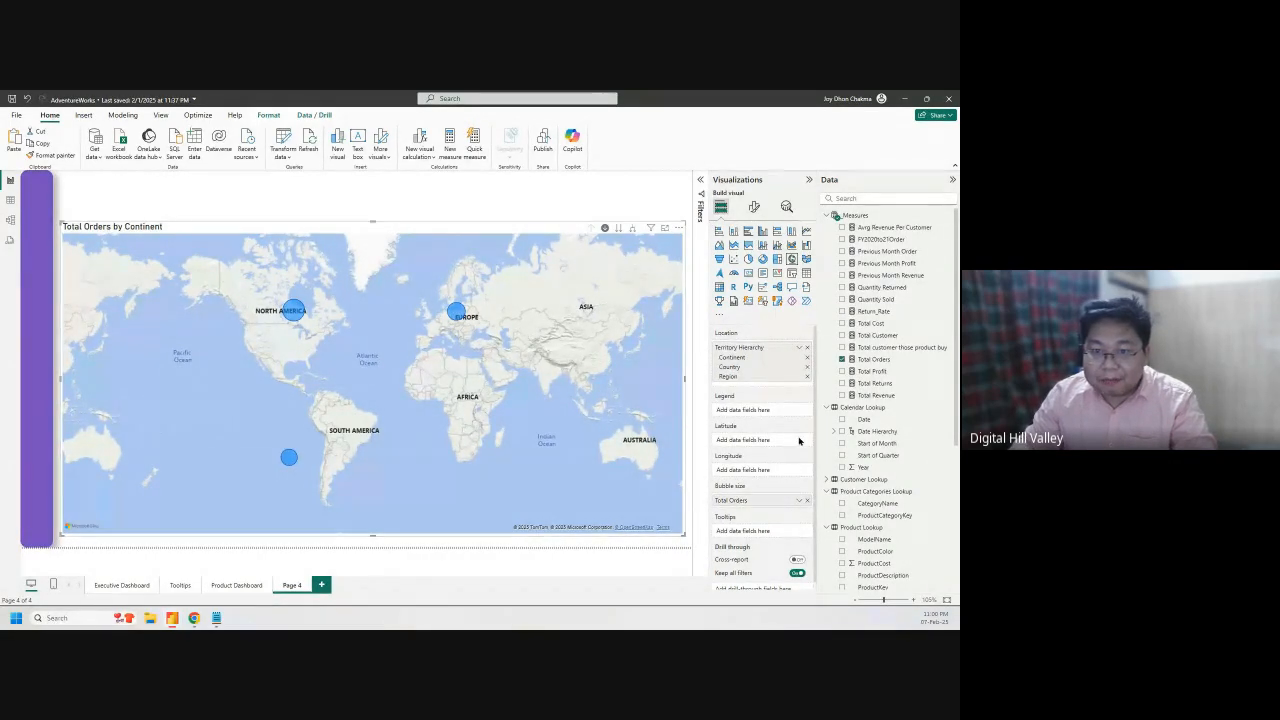
Assign Total Orders to both the Longitude and the Bubble size of the map, and go down through Country to the Region level
{"action": "scroll", "coordinate": [811, 460], "scroll_direction": "down", "scroll_amount": 1}
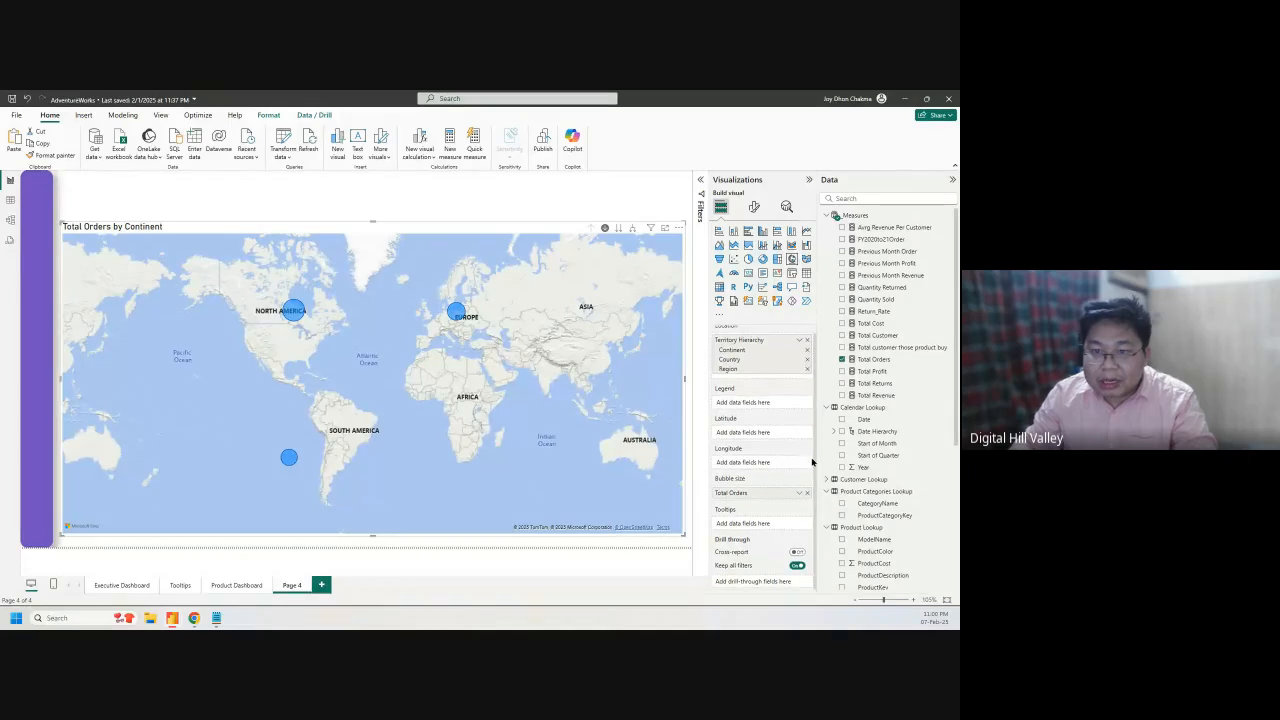
{"action": "left_click_drag", "start_coordinate": [718, 492], "coordinate": [738, 463]}
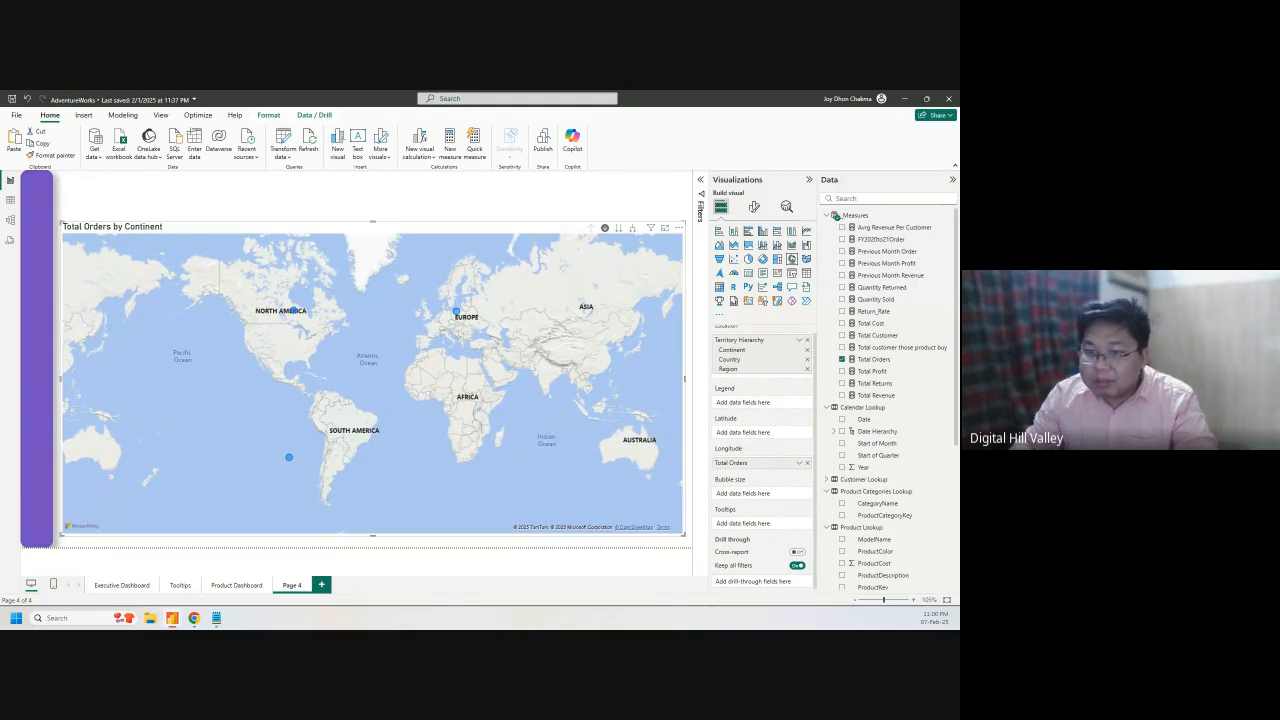
{"action": "left_click_drag", "start_coordinate": [884, 362], "coordinate": [785, 494]}
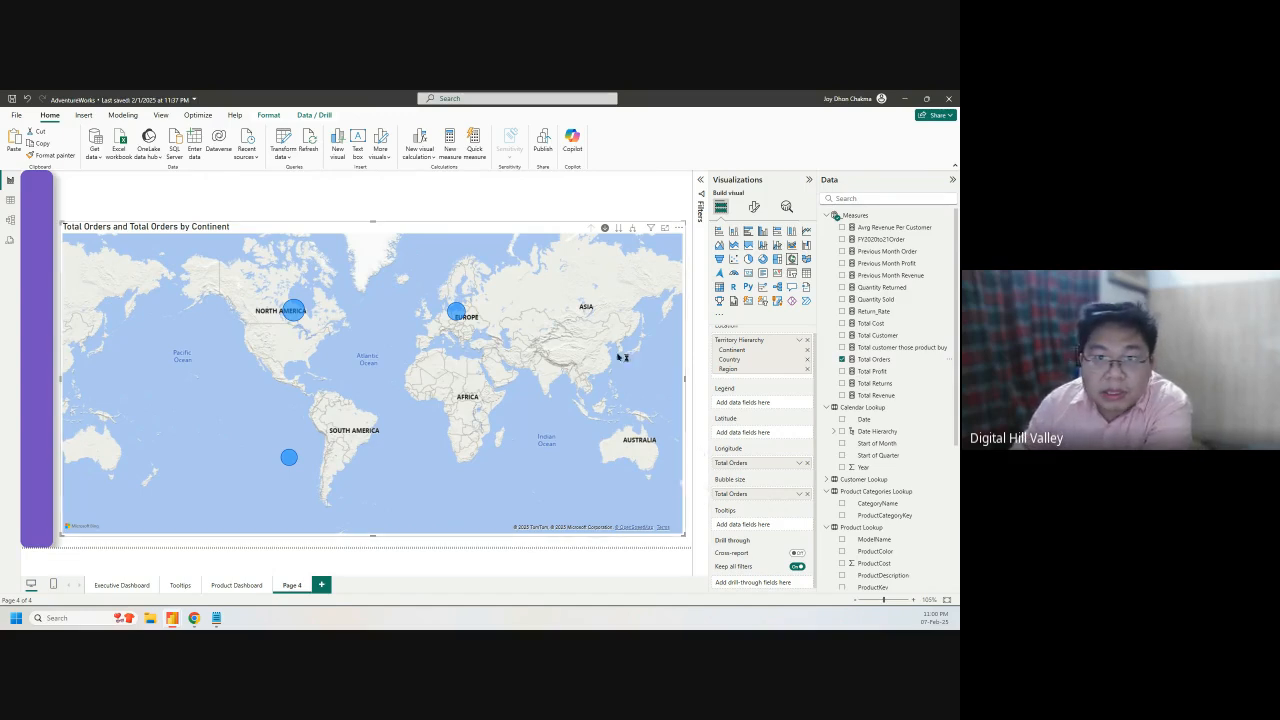
{"action": "left_click", "coordinate": [620, 230]}
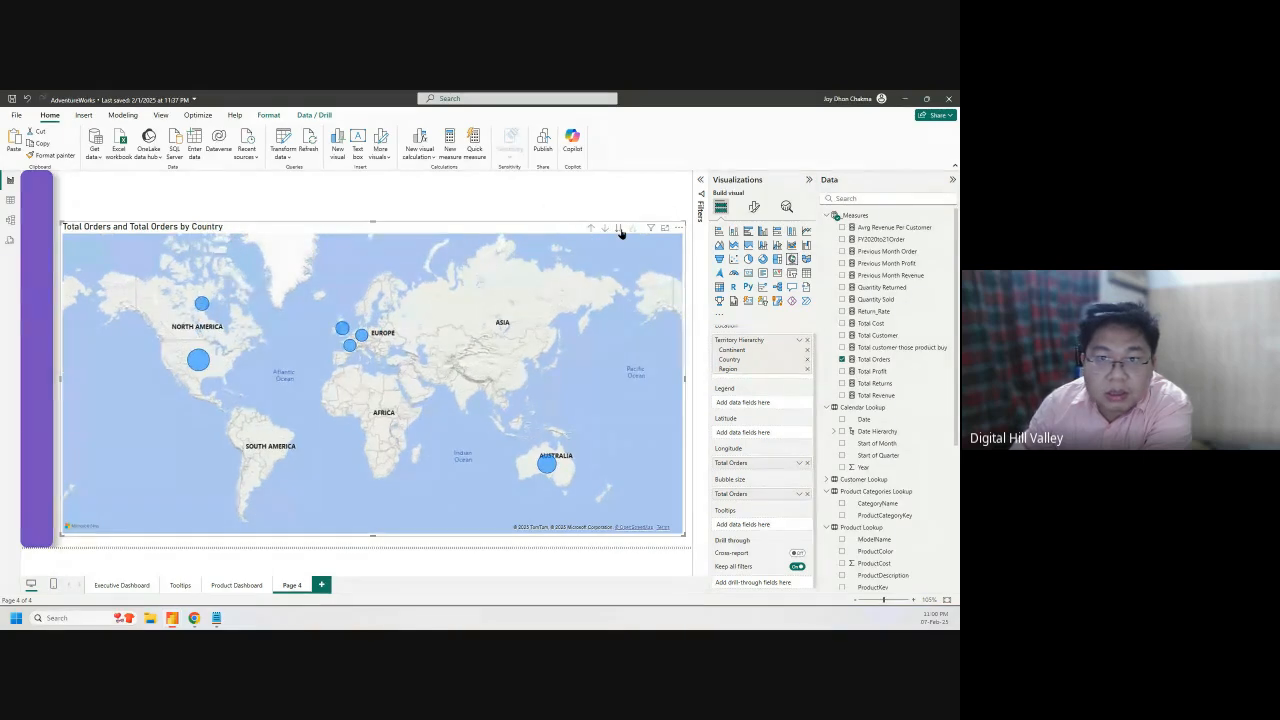
{"action": "left_click", "coordinate": [620, 230]}
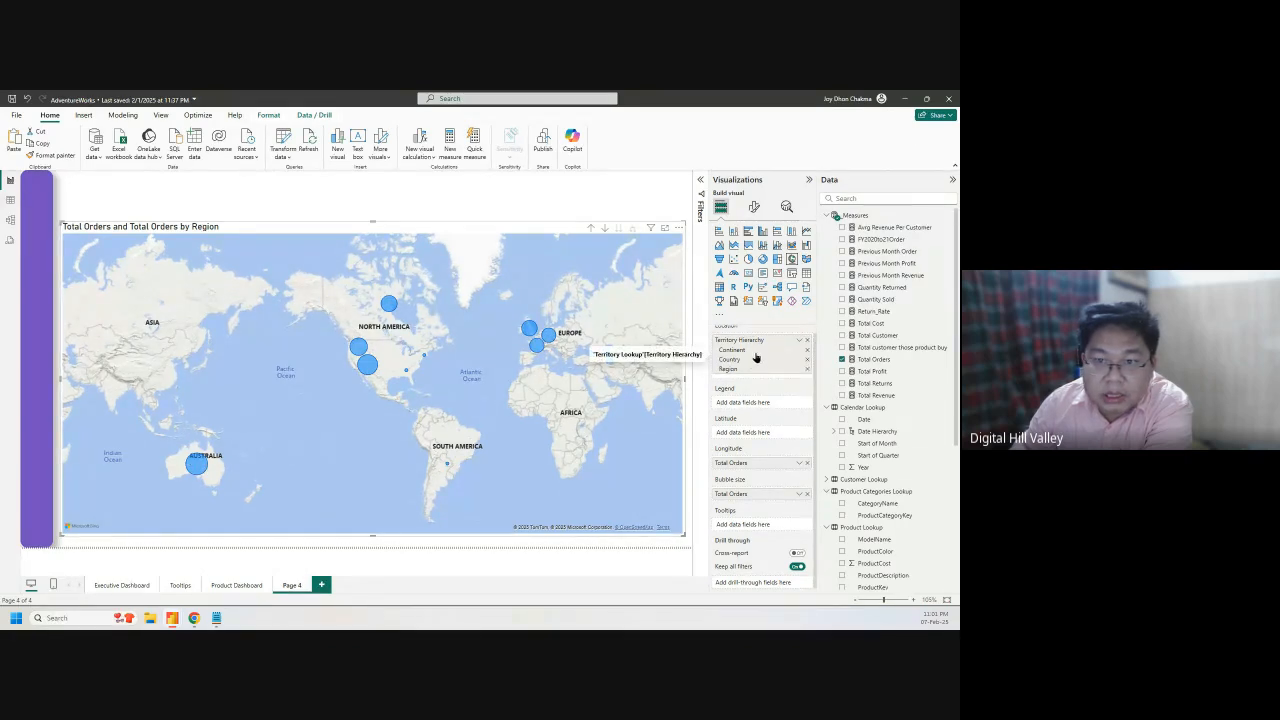
Remove Territory Hierarchy from the map's Location and add the whole hierarchy from Territory Lookup there again
{"action": "left_click", "coordinate": [806, 350]}
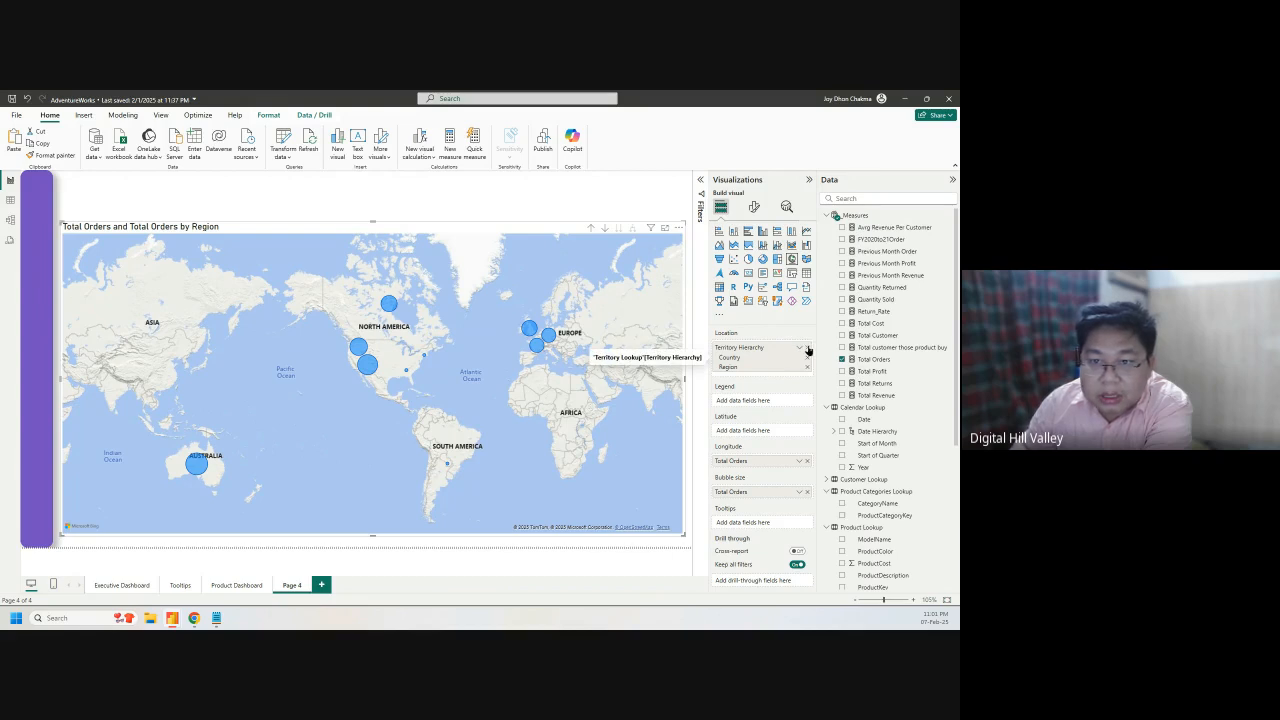
{"action": "left_click", "coordinate": [808, 348]}
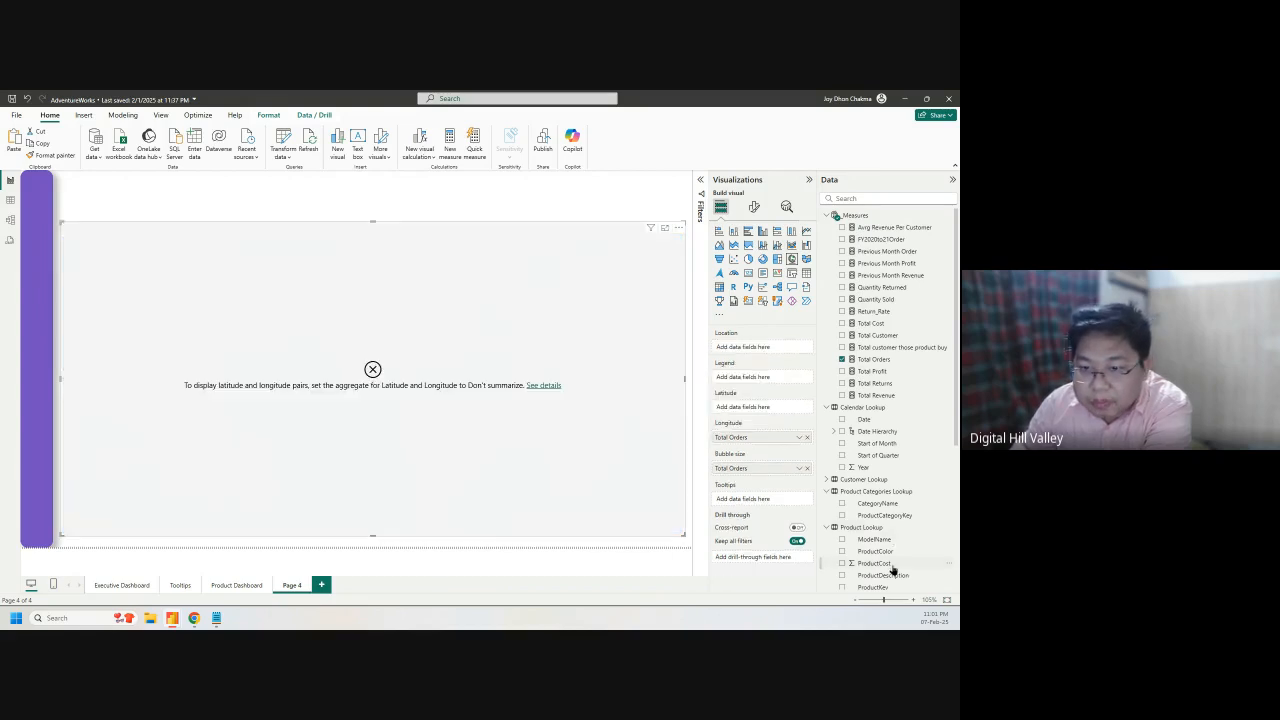
{"action": "scroll", "coordinate": [893, 537], "scroll_direction": "down", "scroll_amount": 4}
{"action": "scroll", "coordinate": [893, 545], "scroll_direction": "down", "scroll_amount": 1}
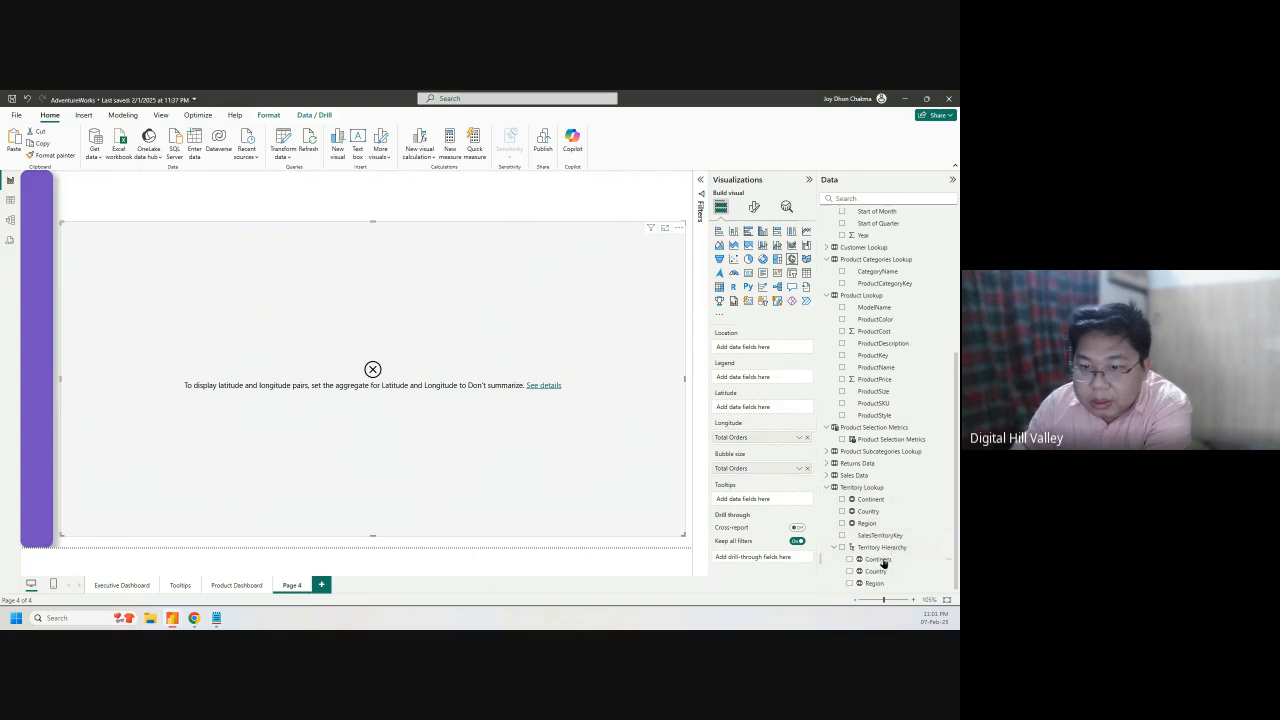
{"action": "left_click_drag", "start_coordinate": [896, 549], "coordinate": [777, 348]}
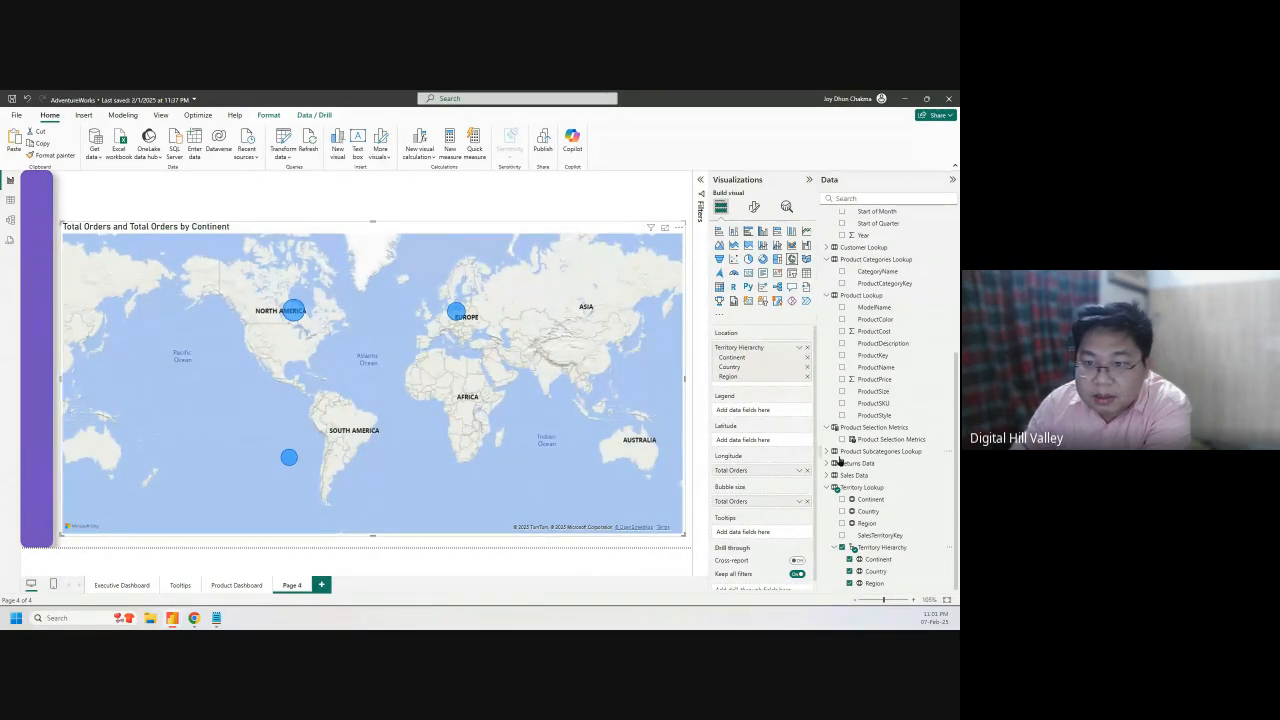
Try the Country field as the map's Legend and remove it again
{"action": "left_click_drag", "start_coordinate": [868, 512], "coordinate": [763, 410]}
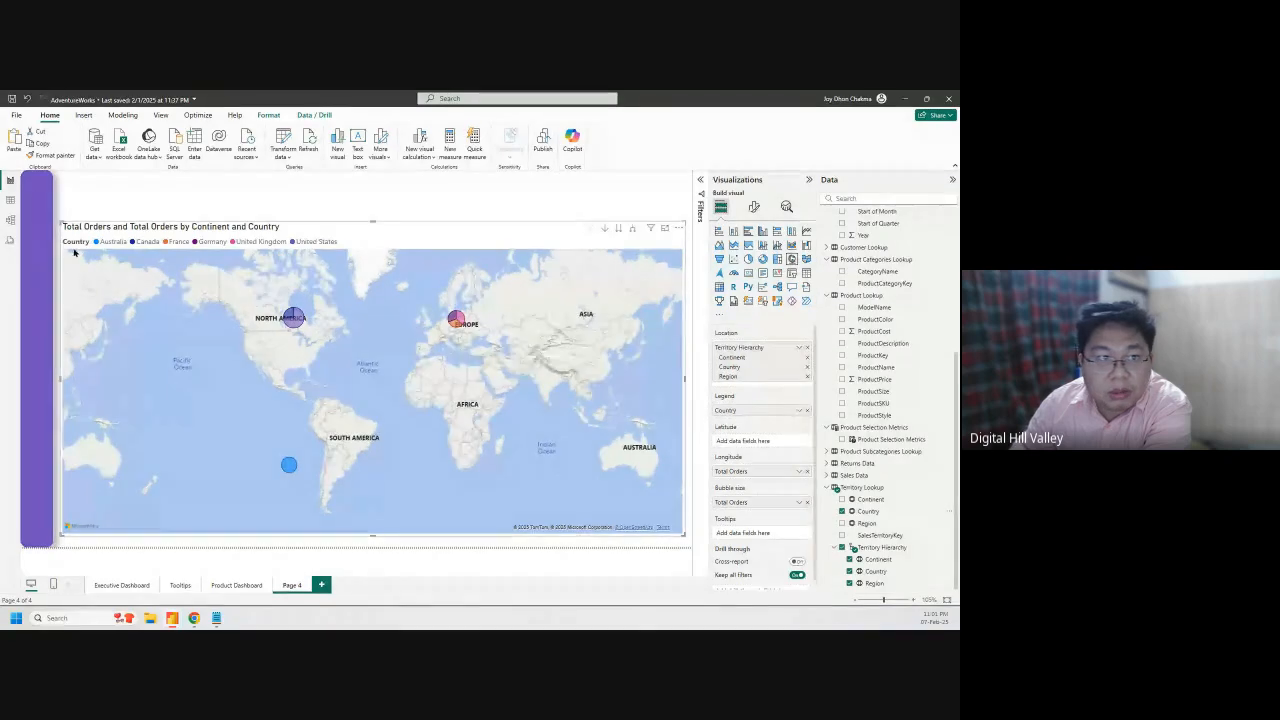
{"action": "left_click", "coordinate": [807, 410]}
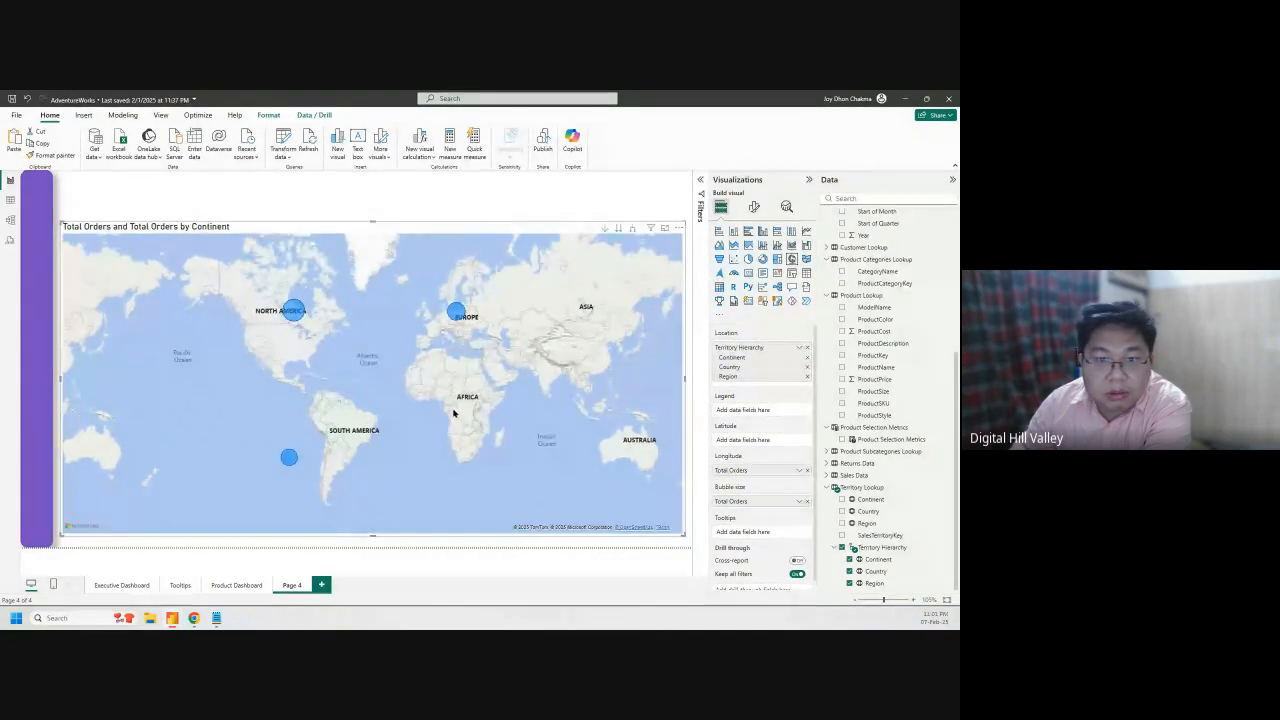
Expand the map from Continent to the next hierarchy level and inspect the United States and Australia bubbles
{"action": "right_click", "coordinate": [295, 316]}
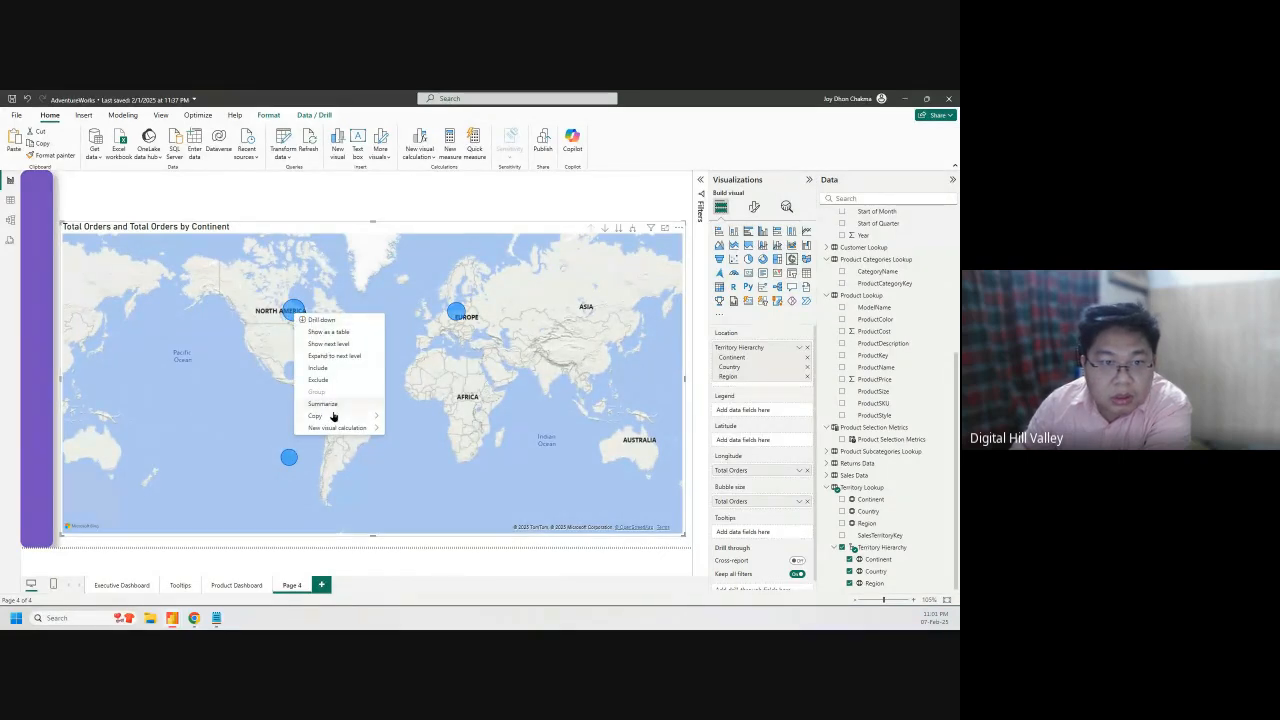
{"action": "mouse_move", "coordinate": [337, 418]}
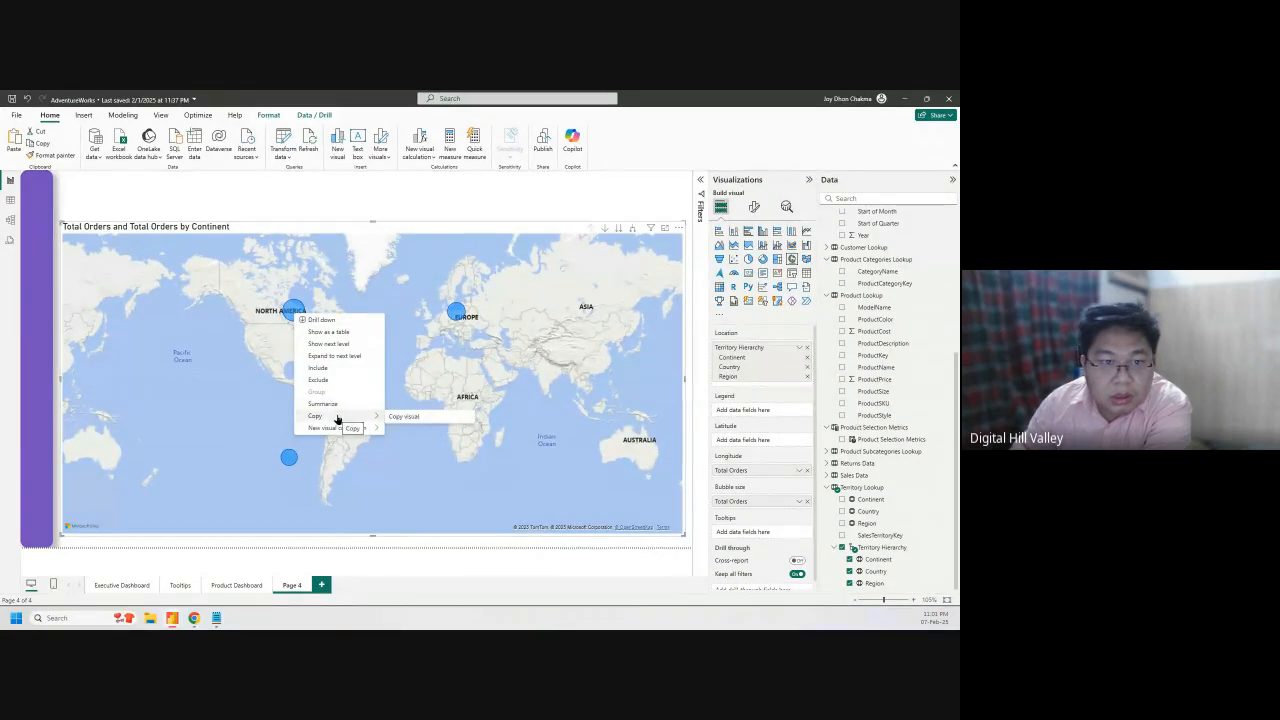
{"action": "left_click", "coordinate": [327, 360]}
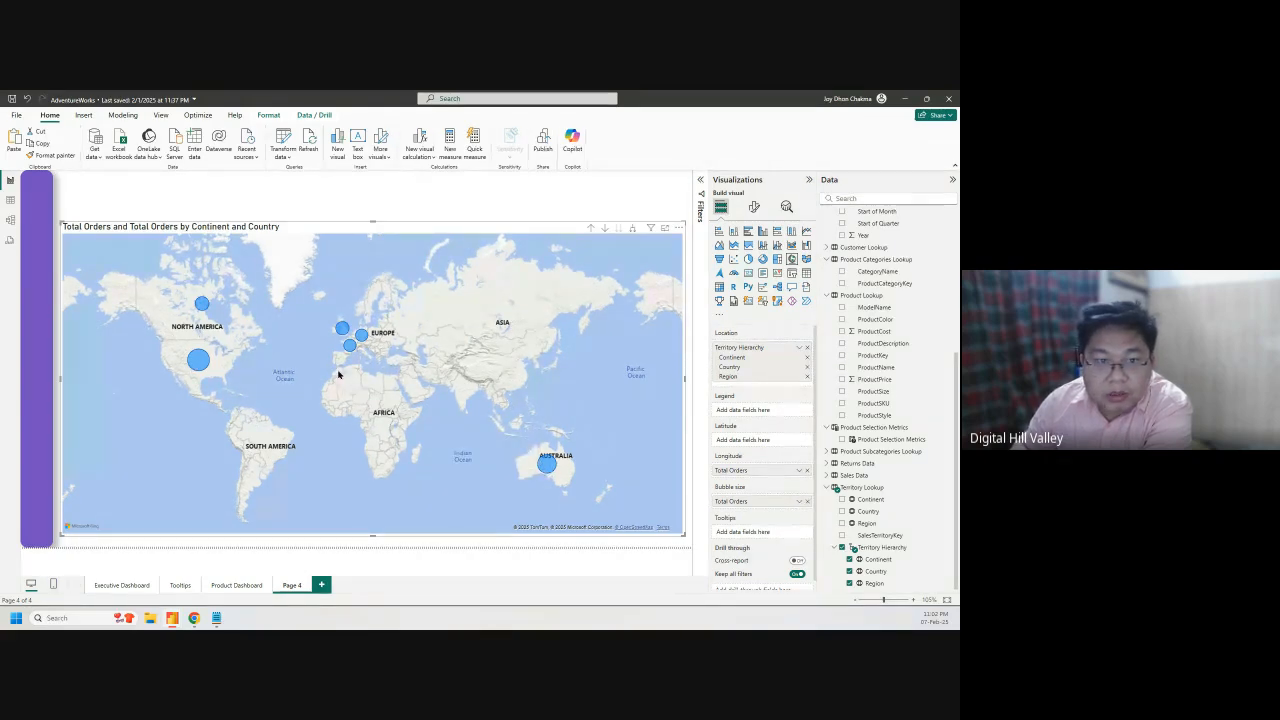
{"action": "mouse_move", "coordinate": [197, 367]}
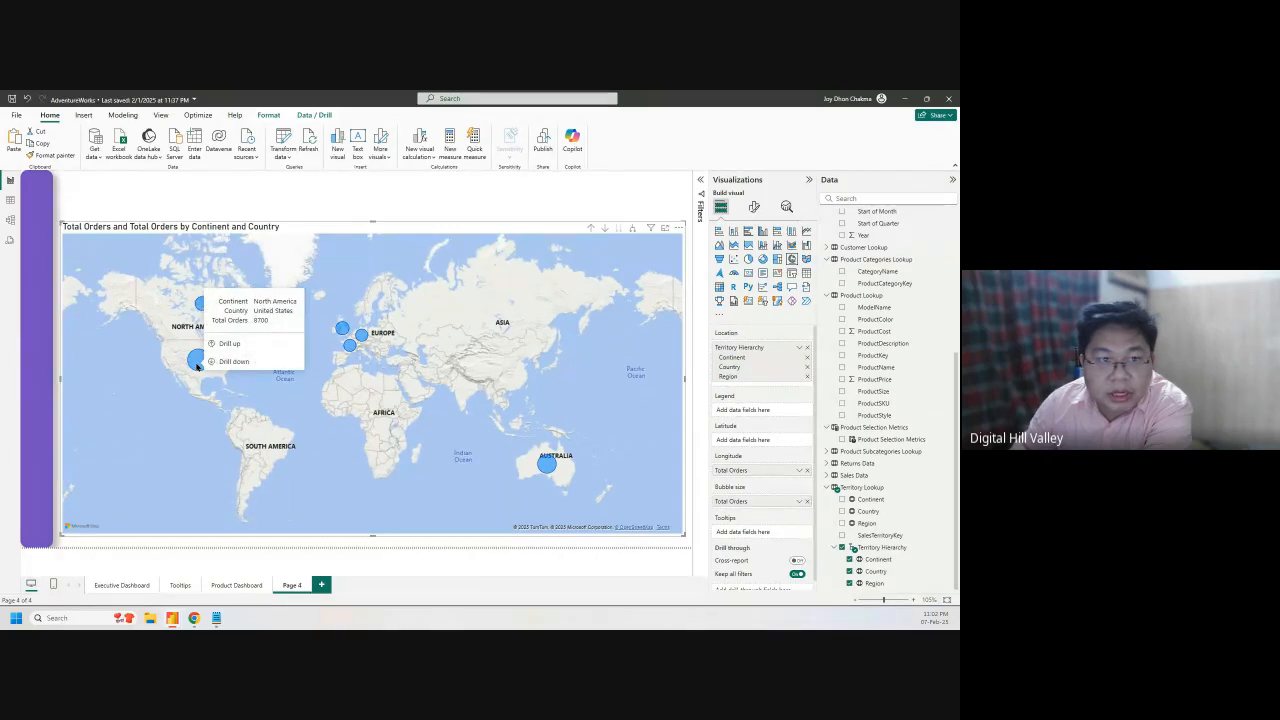
{"action": "mouse_move", "coordinate": [544, 465]}
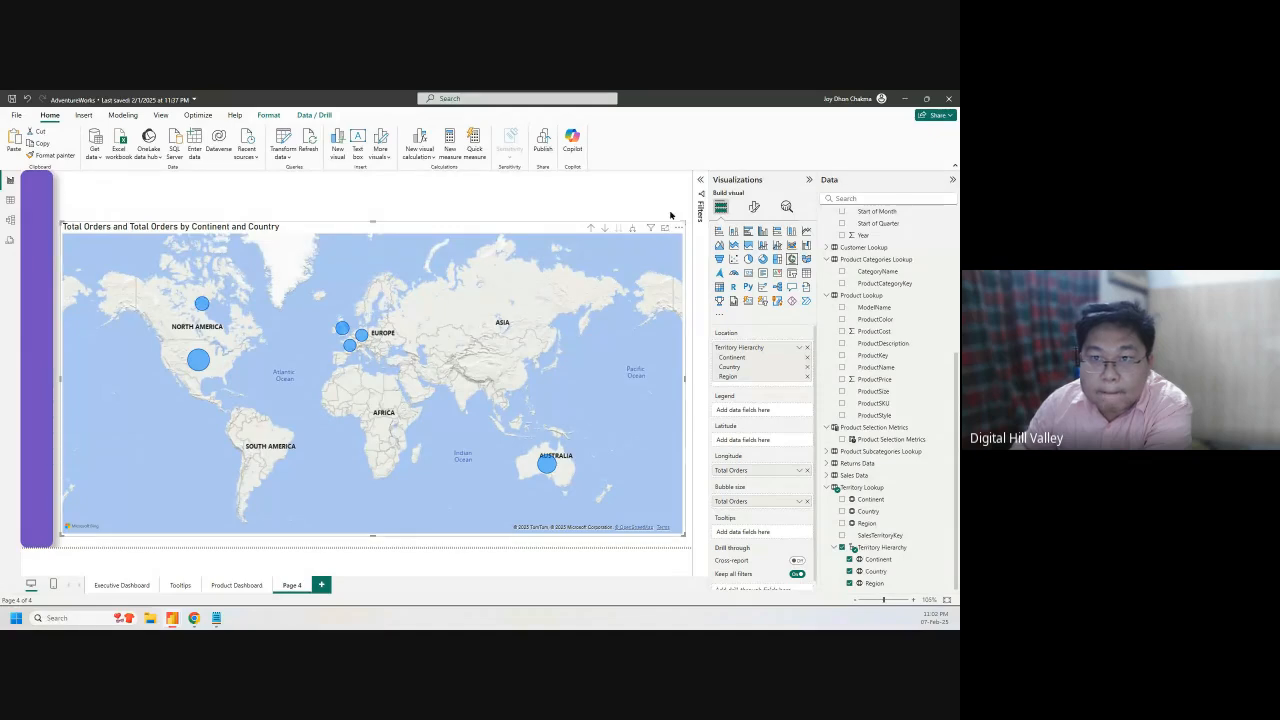
Try the Aerial, Dark, Light and Grayscale styles on the map and return it to the Road style
{"action": "left_click", "coordinate": [754, 207]}
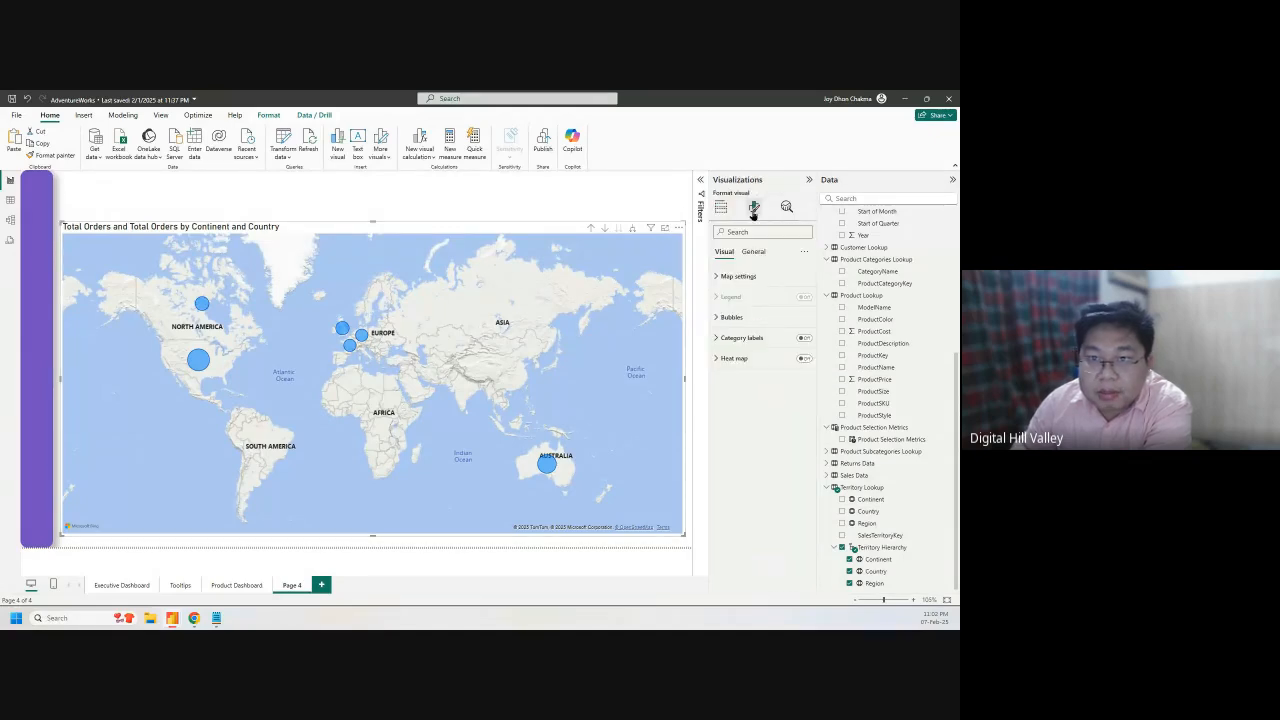
{"action": "left_click", "coordinate": [732, 278]}
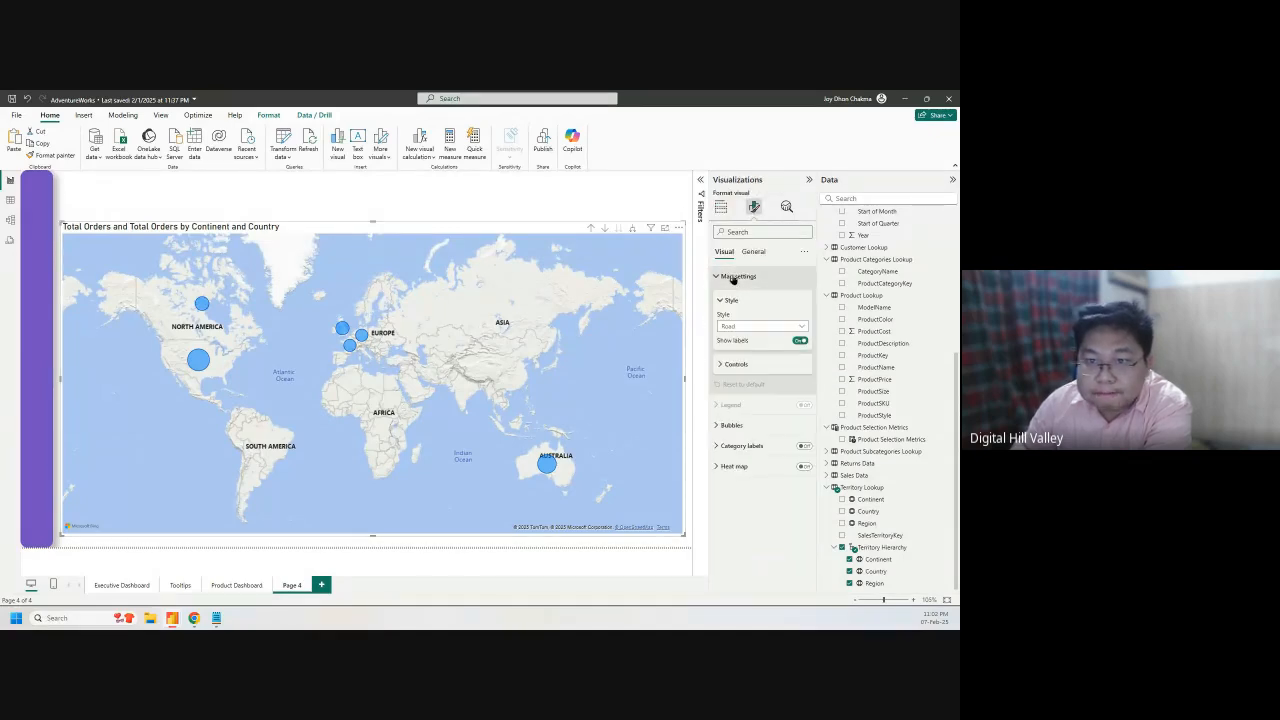
{"action": "left_click", "coordinate": [743, 328]}
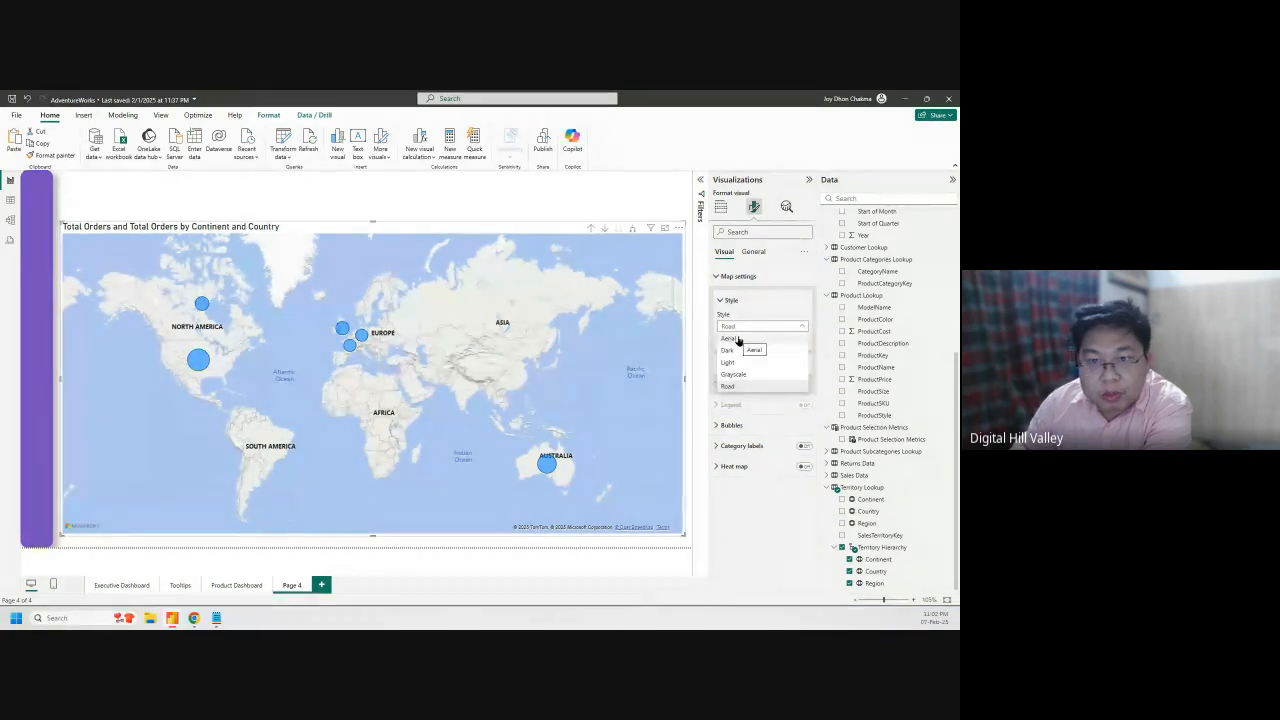
{"action": "left_click", "coordinate": [736, 339]}
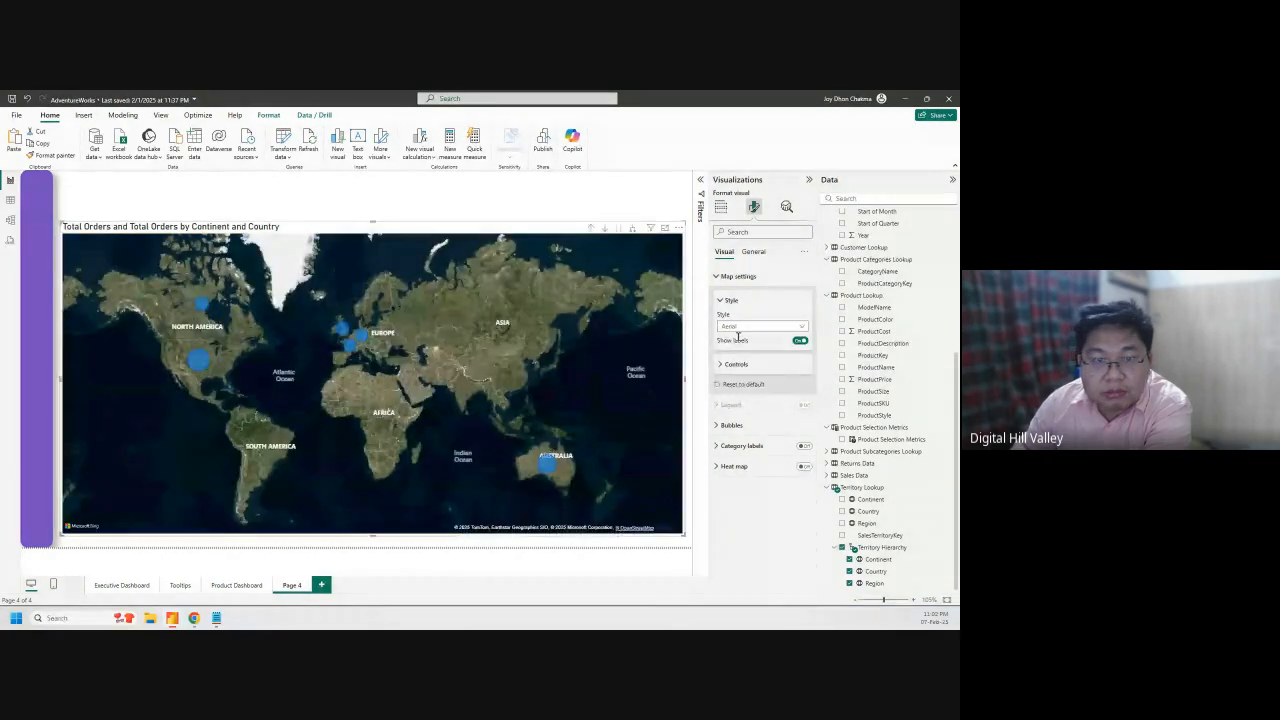
{"action": "left_click", "coordinate": [730, 330]}
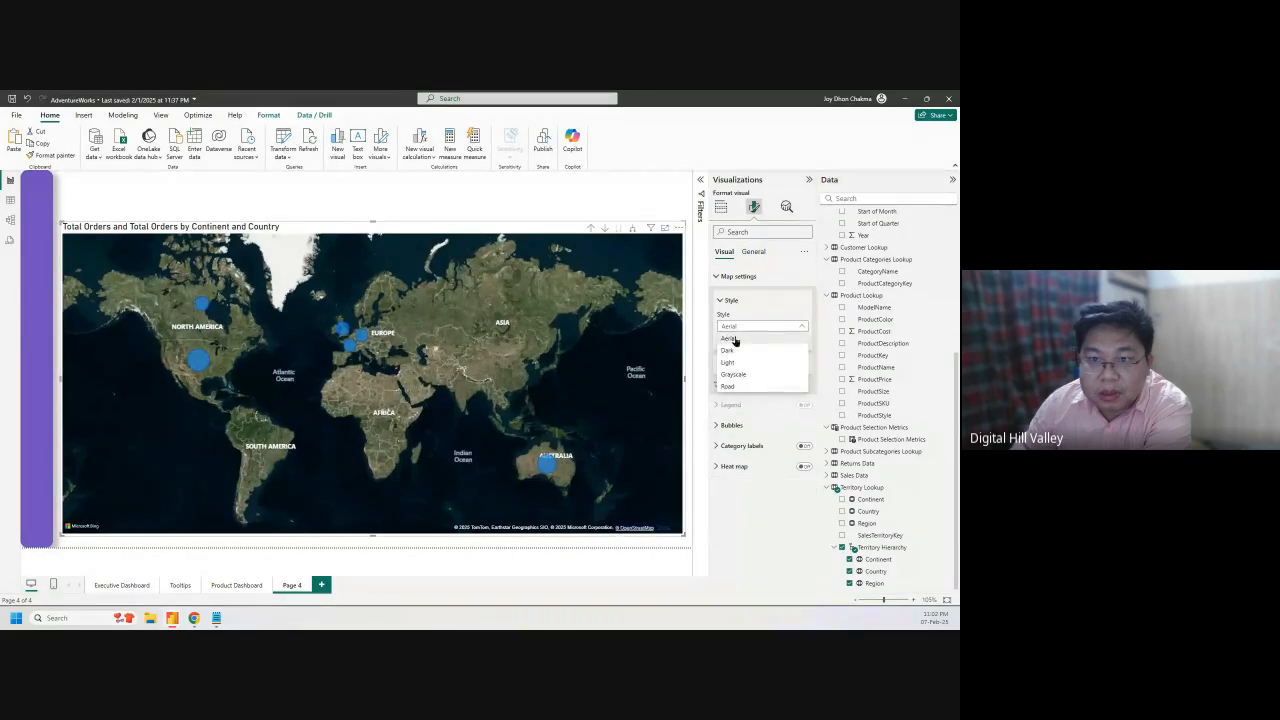
{"action": "left_click", "coordinate": [735, 355]}
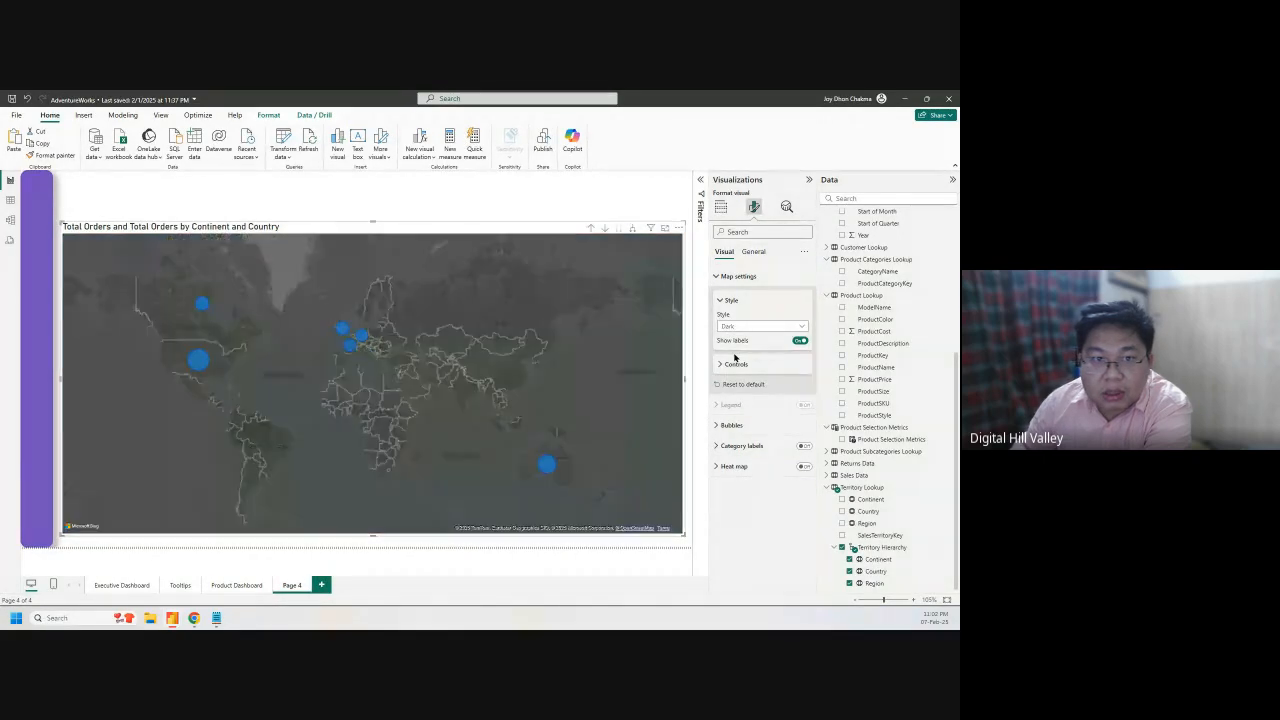
{"action": "left_click", "coordinate": [746, 332]}
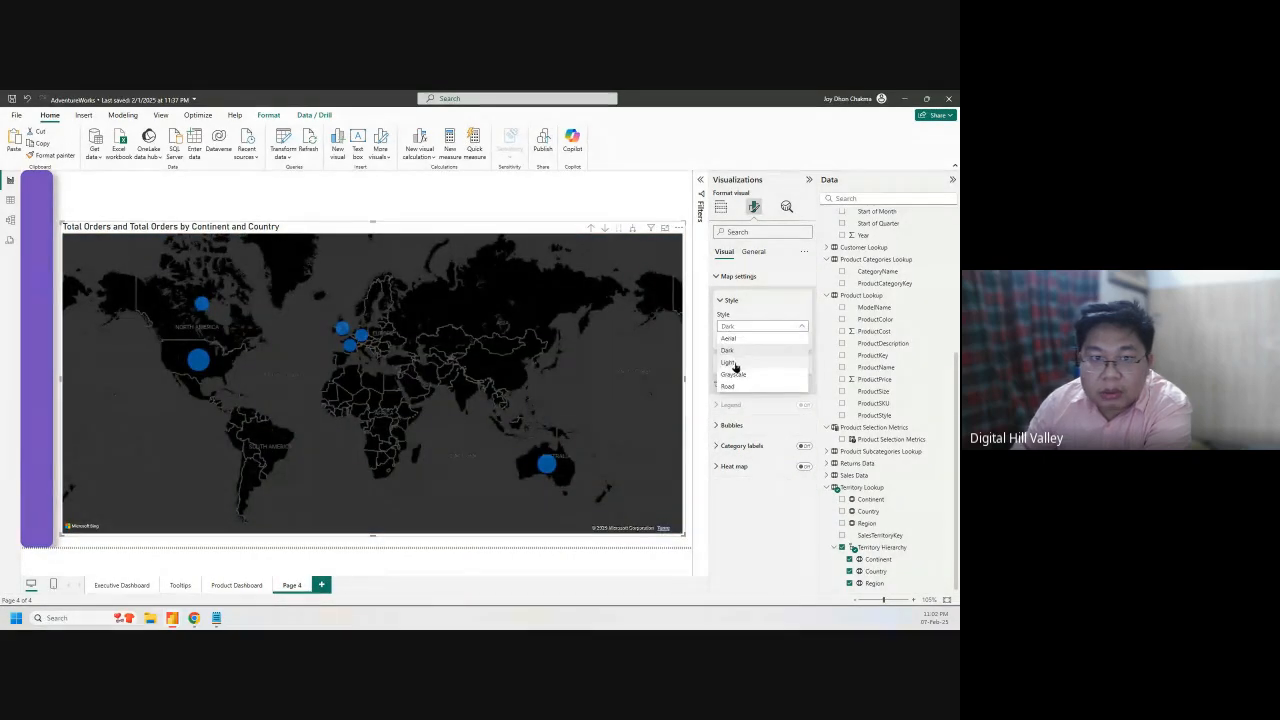
{"action": "left_click", "coordinate": [737, 364]}
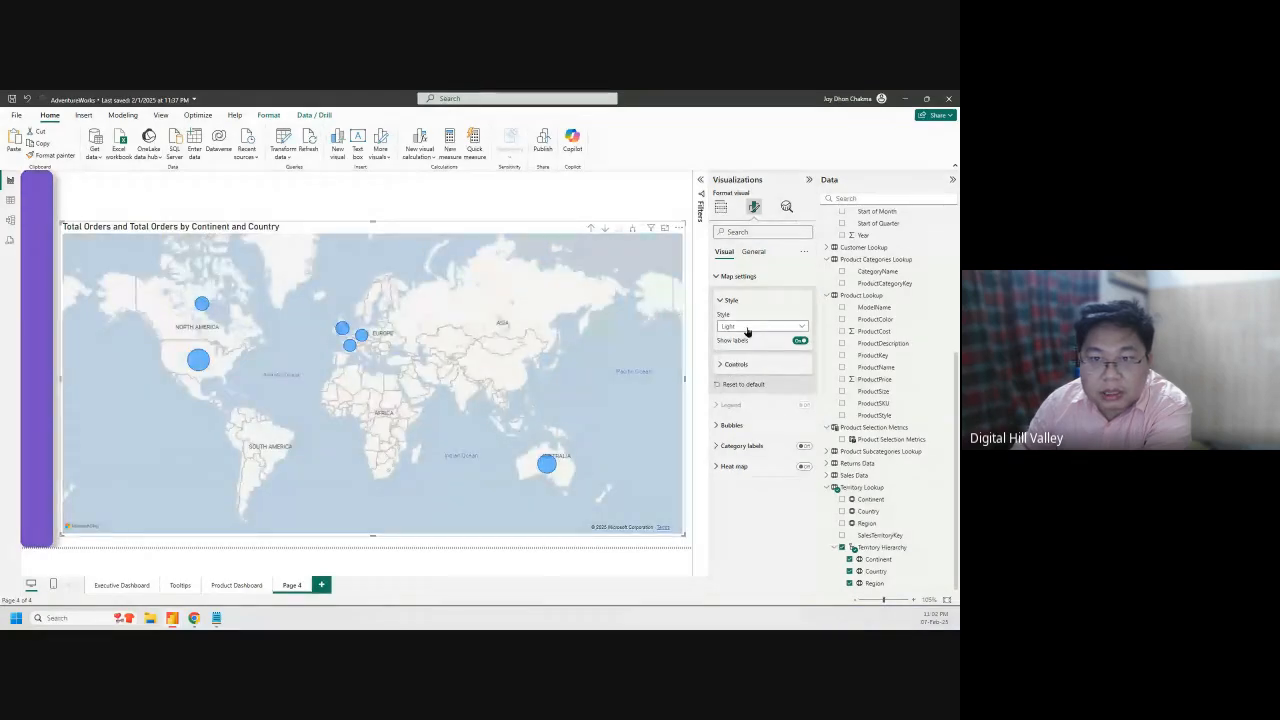
{"action": "left_click", "coordinate": [747, 329]}
{"action": "left_click", "coordinate": [740, 376]}
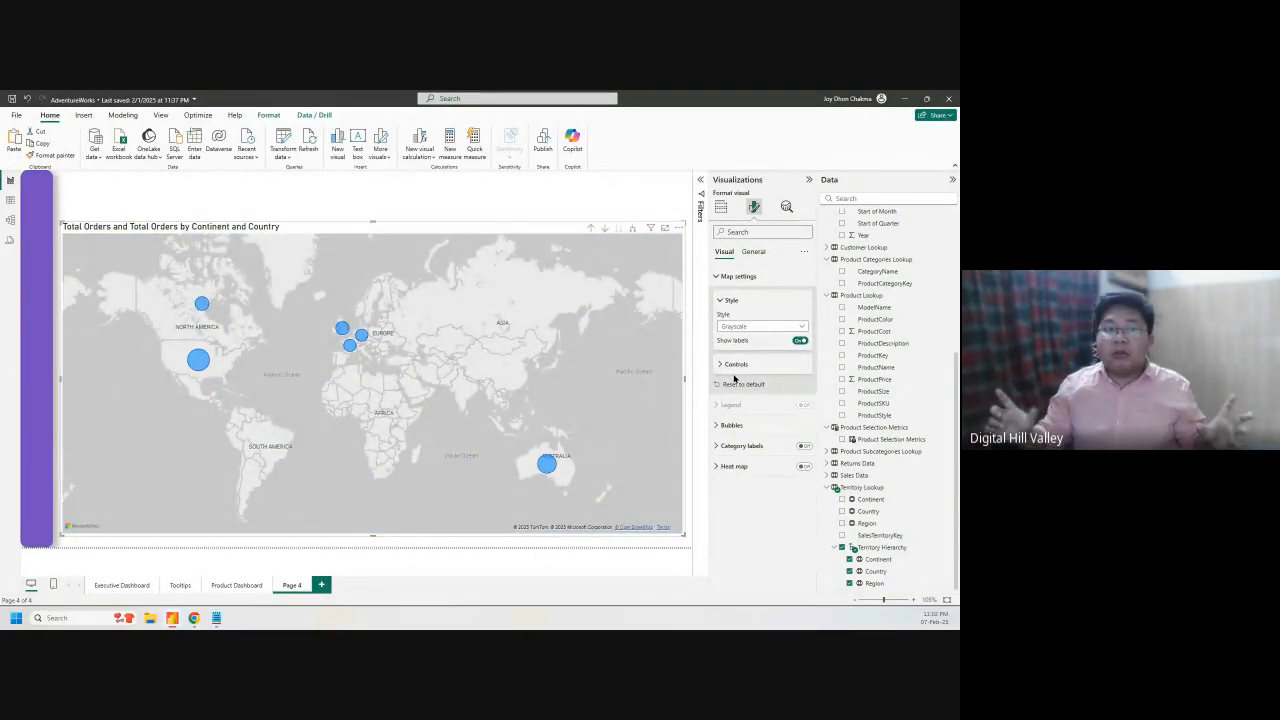
{"action": "left_click", "coordinate": [758, 330]}
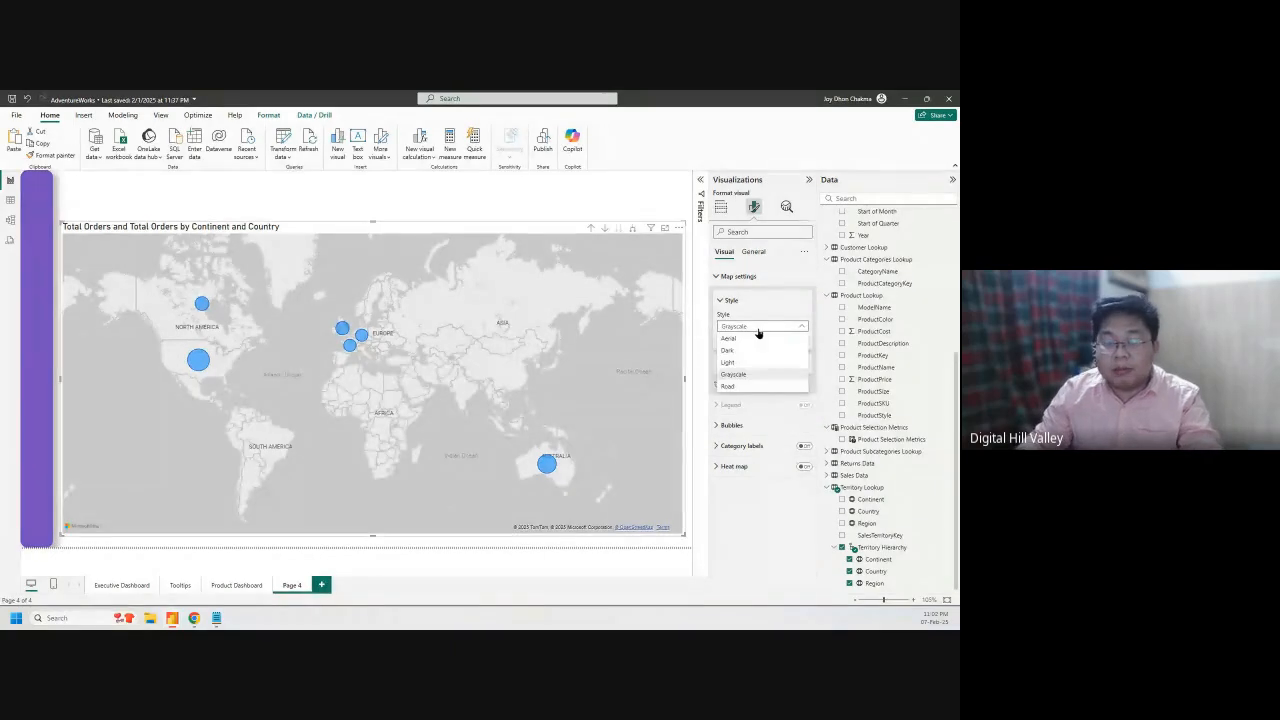
{"action": "left_click", "coordinate": [757, 387]}
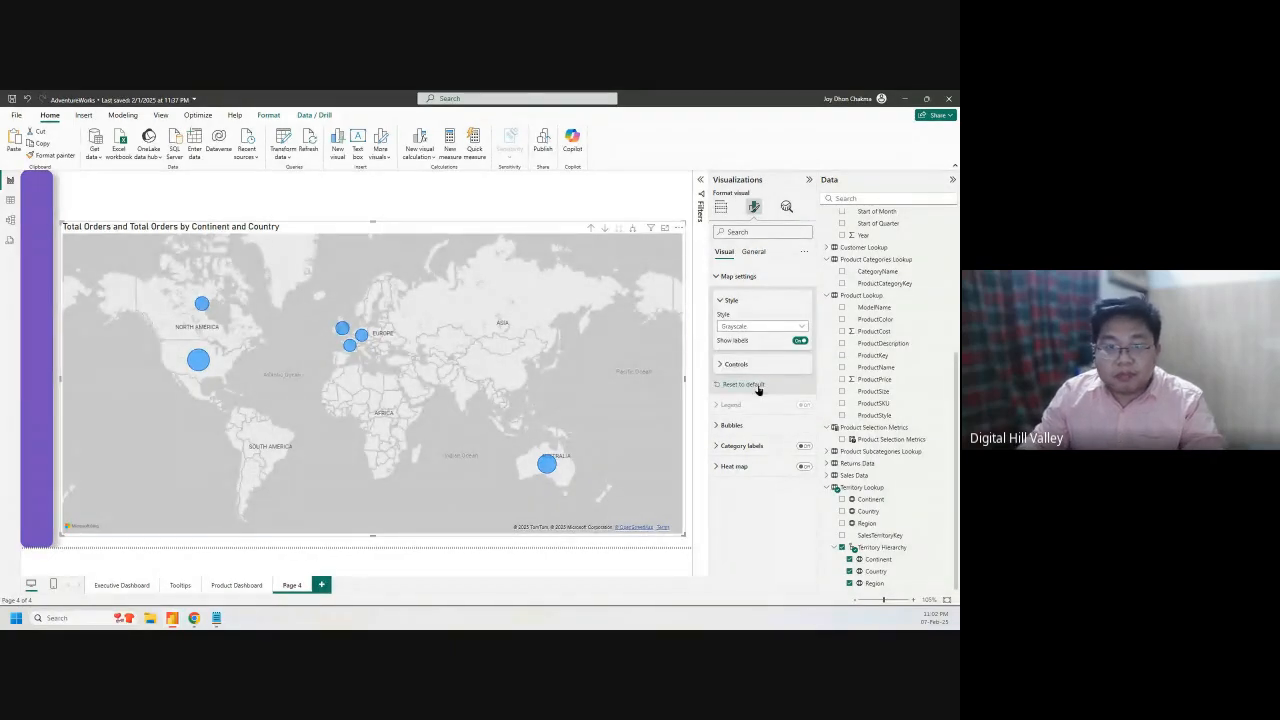
Compare the Aerial and Dark map styles once more and set the map's style to Aerial
{"action": "left_click", "coordinate": [780, 329]}
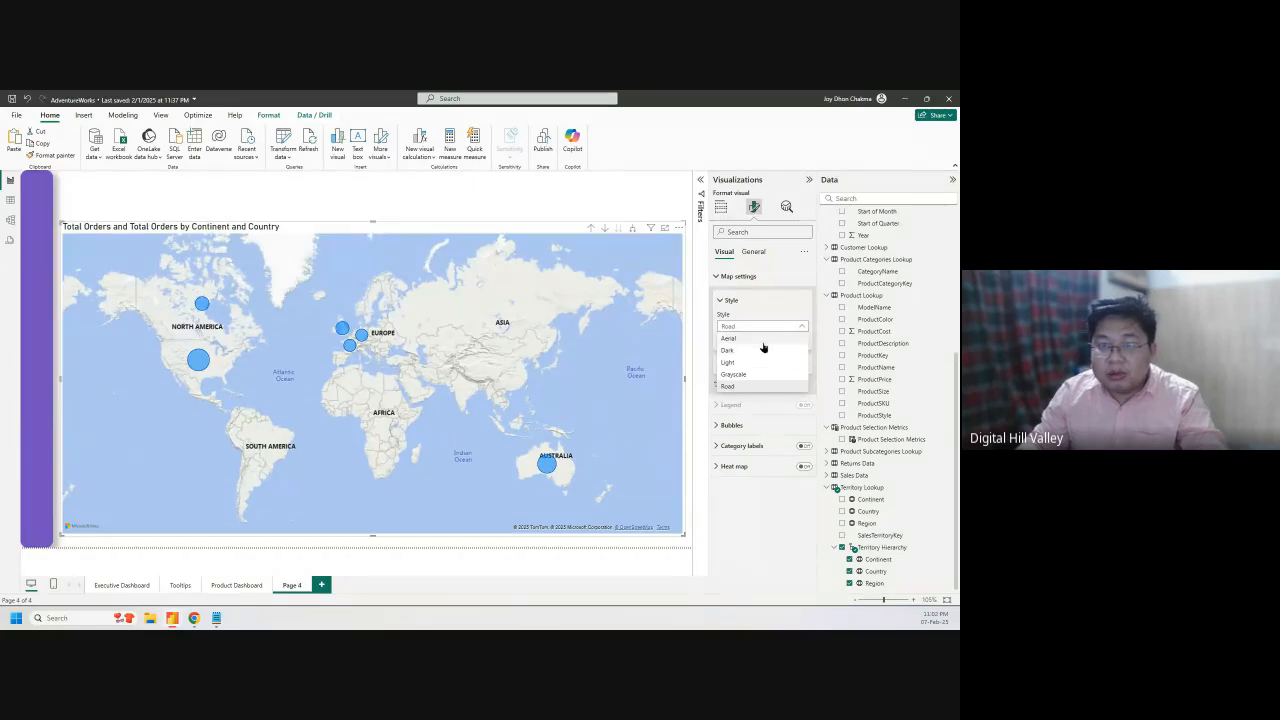
{"action": "left_click", "coordinate": [768, 338]}
{"action": "left_click", "coordinate": [777, 329]}
{"action": "left_click", "coordinate": [748, 351]}
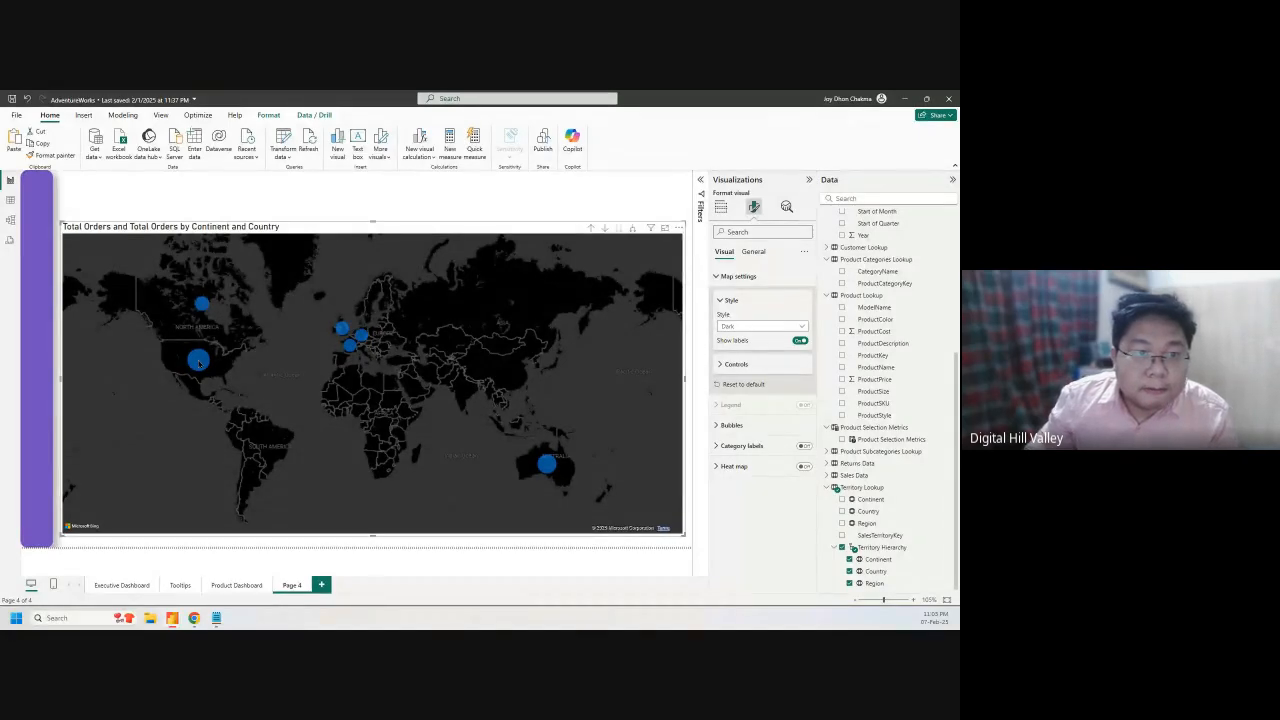
{"action": "left_click", "coordinate": [789, 327]}
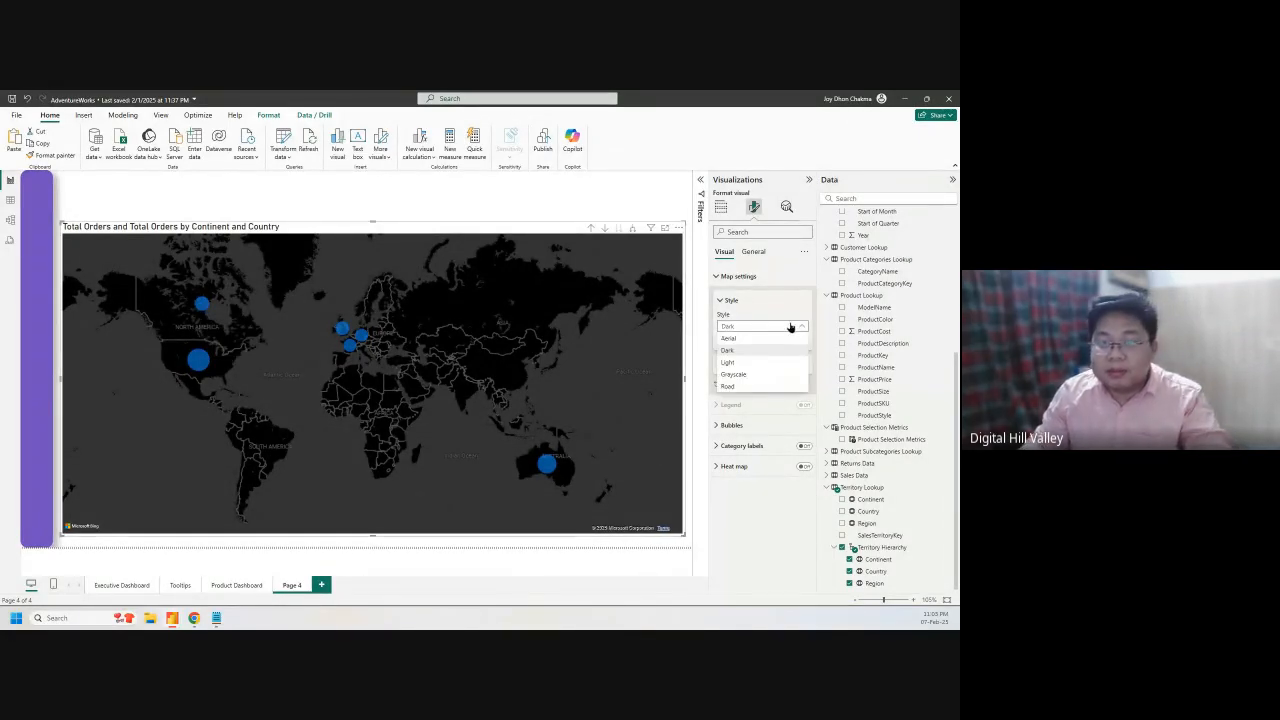
{"action": "left_click", "coordinate": [750, 339]}
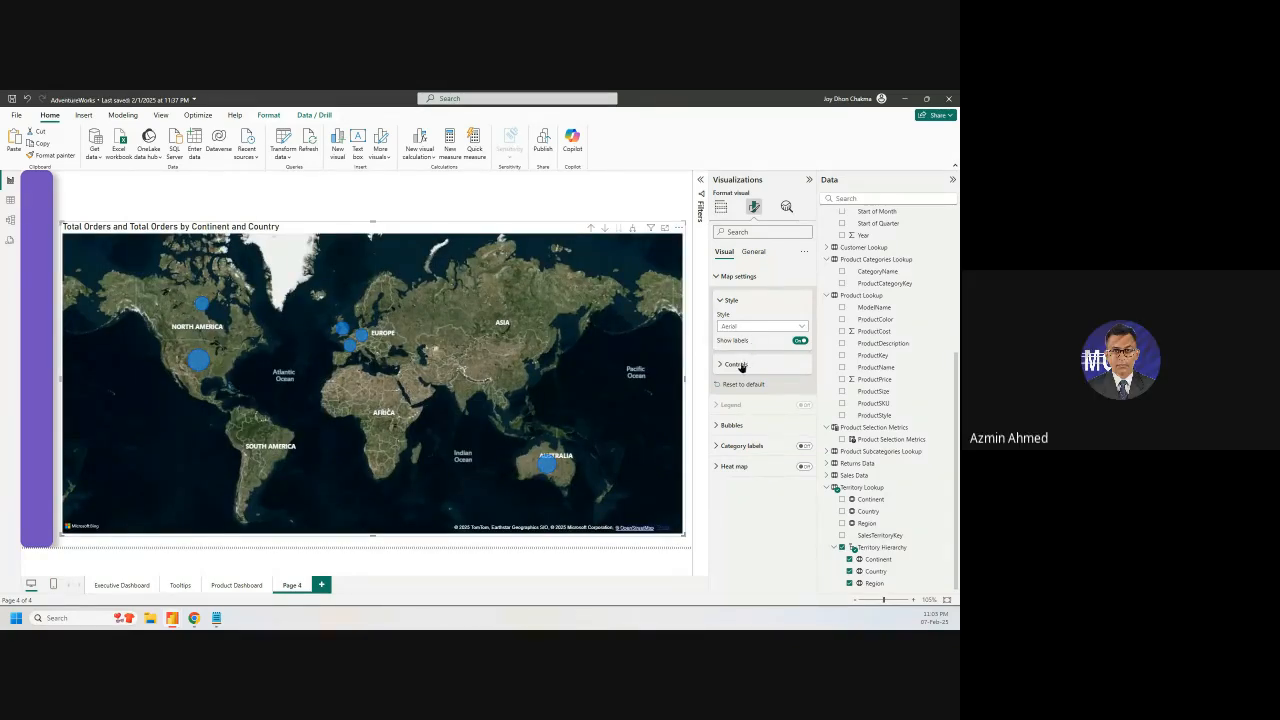
Try the map's zoom buttons, switch them off again, and check the Geocoding culture options, leaving Auto selected
{"action": "left_click", "coordinate": [737, 365]}
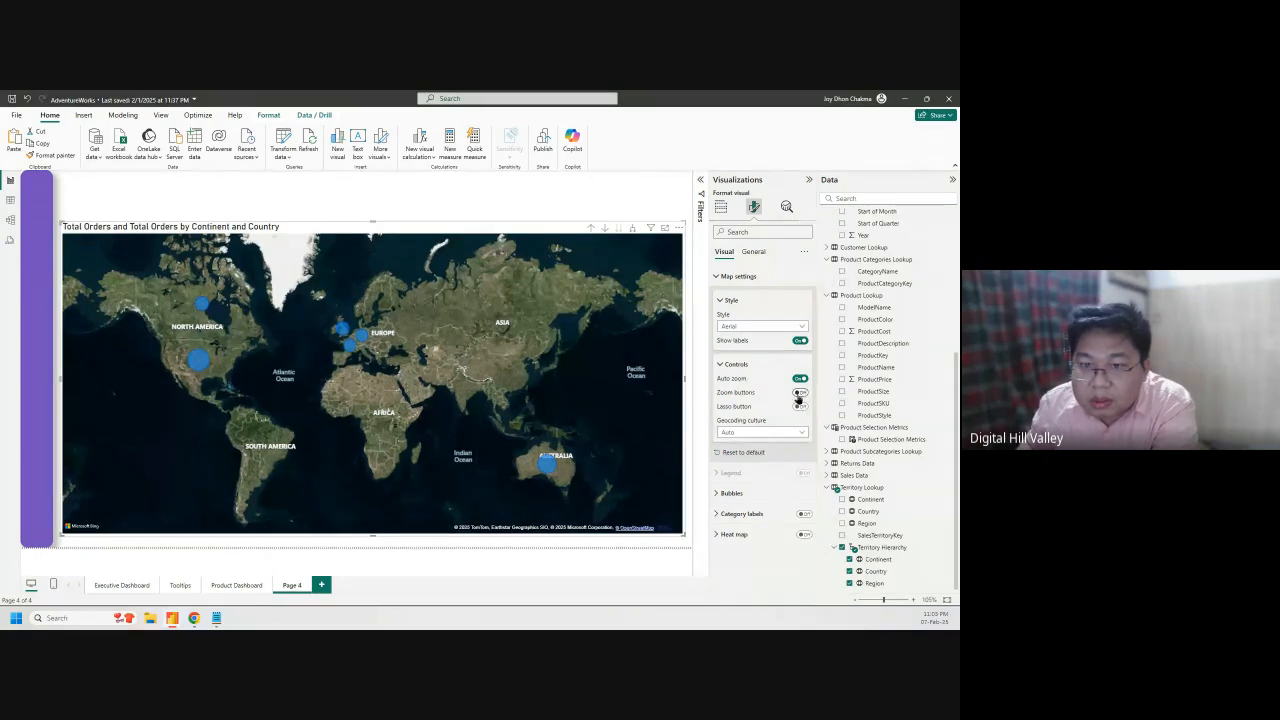
{"action": "left_click", "coordinate": [799, 393]}
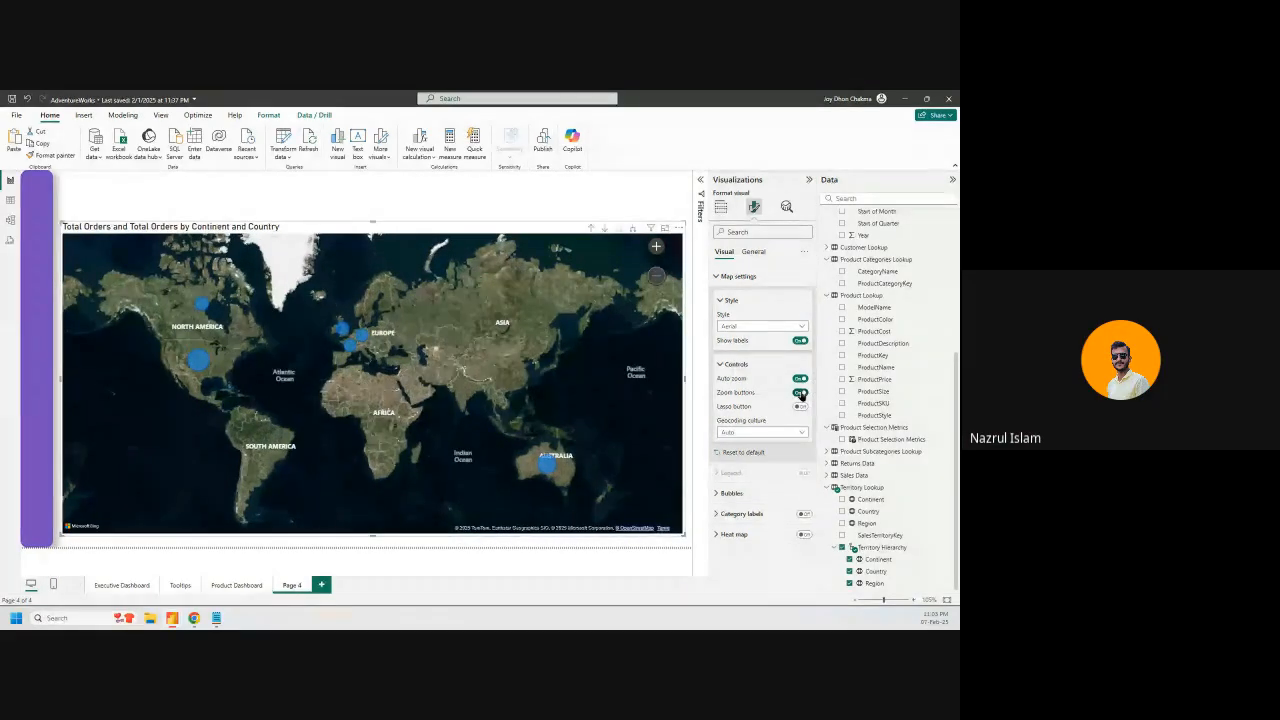
{"action": "left_click", "coordinate": [800, 393]}
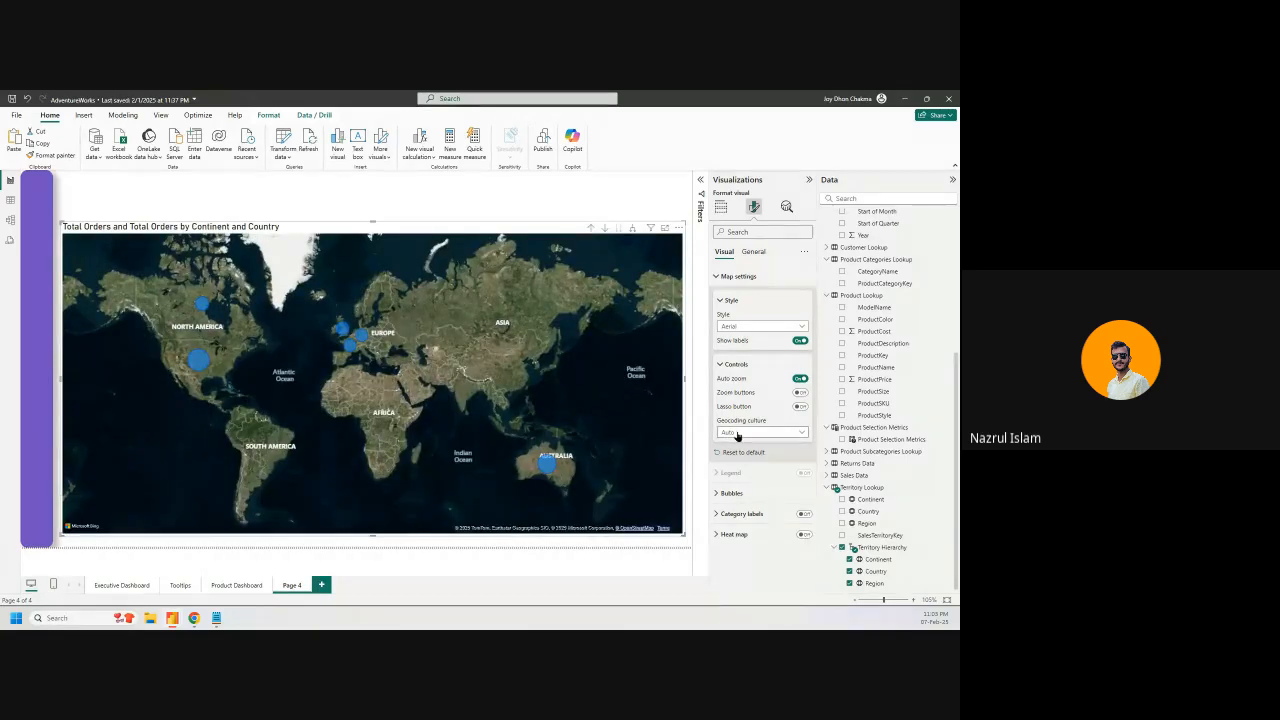
{"action": "left_click", "coordinate": [760, 432]}
{"action": "left_click", "coordinate": [737, 434]}
Open the map's bubble Size and Colors settings, leaving the Geocoding culture on Auto
{"action": "left_click", "coordinate": [731, 493]}
{"action": "scroll", "coordinate": [750, 510], "scroll_direction": "down", "scroll_amount": 1}
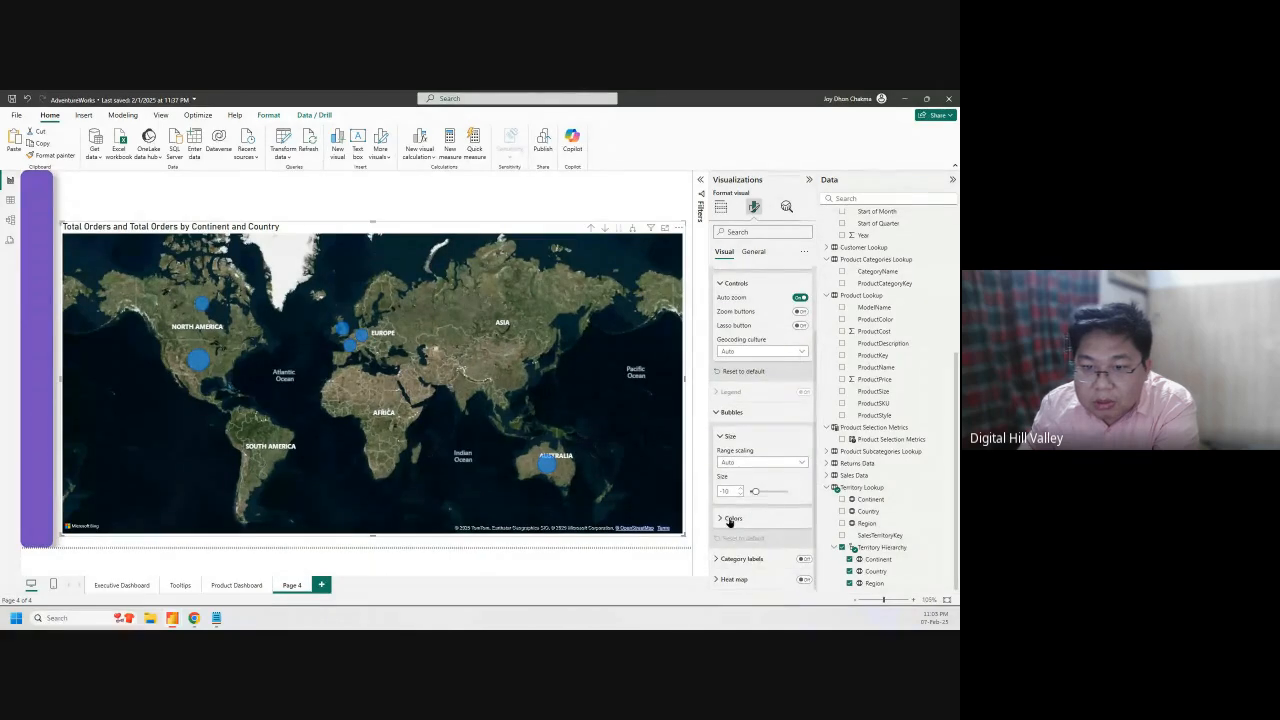
{"action": "left_click", "coordinate": [731, 519]}
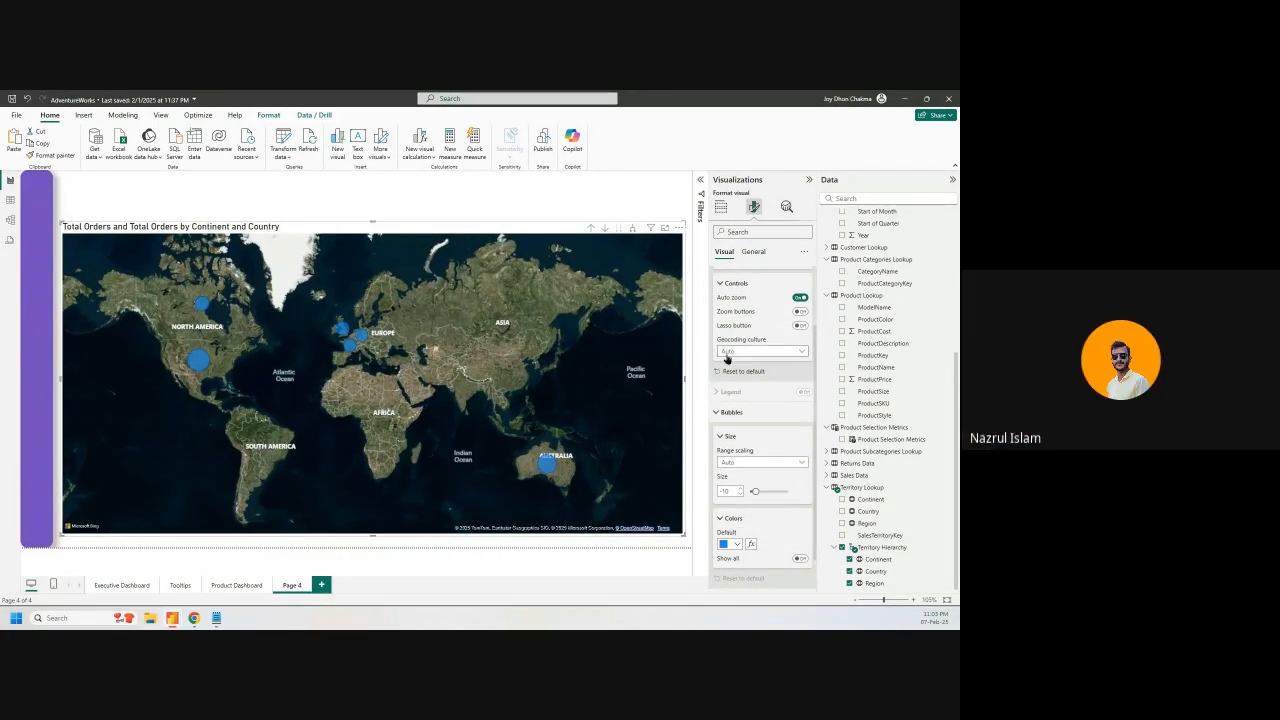
{"action": "left_click", "coordinate": [800, 352]}
{"action": "left_click", "coordinate": [800, 352]}
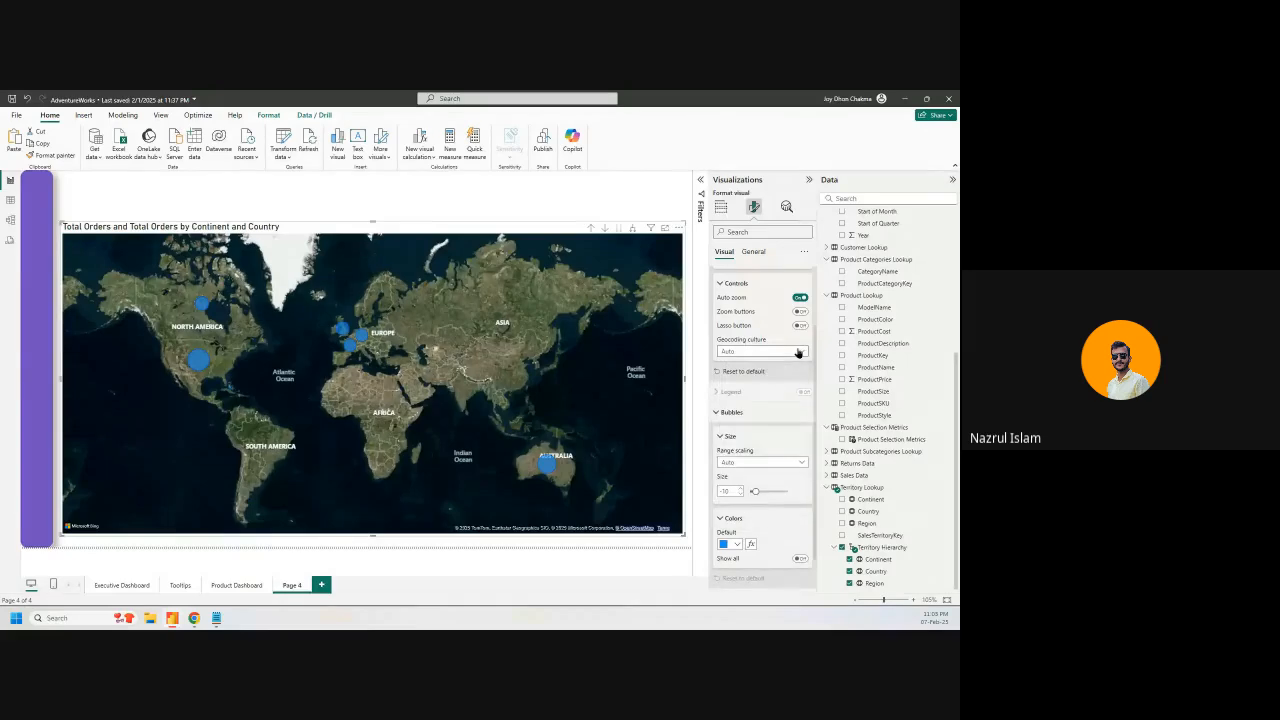
Set the default bubble color to the recently used purple
{"action": "left_click", "coordinate": [737, 544]}
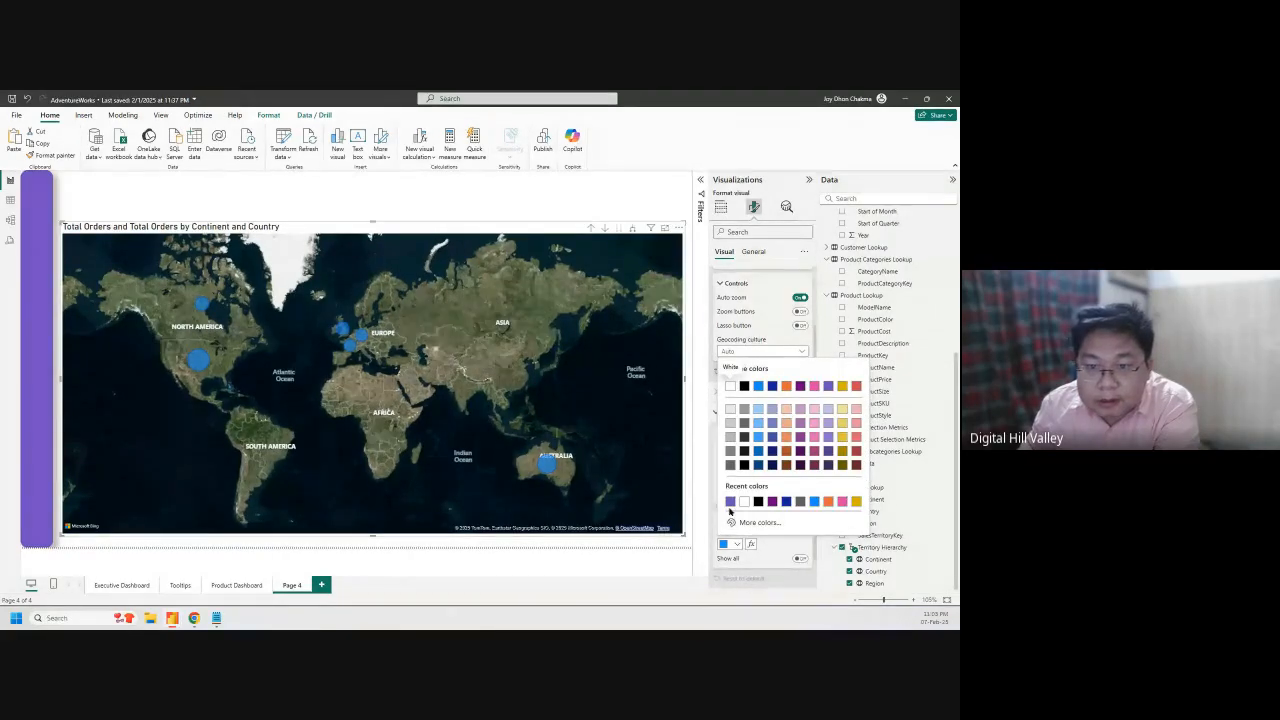
{"action": "left_click", "coordinate": [730, 503]}
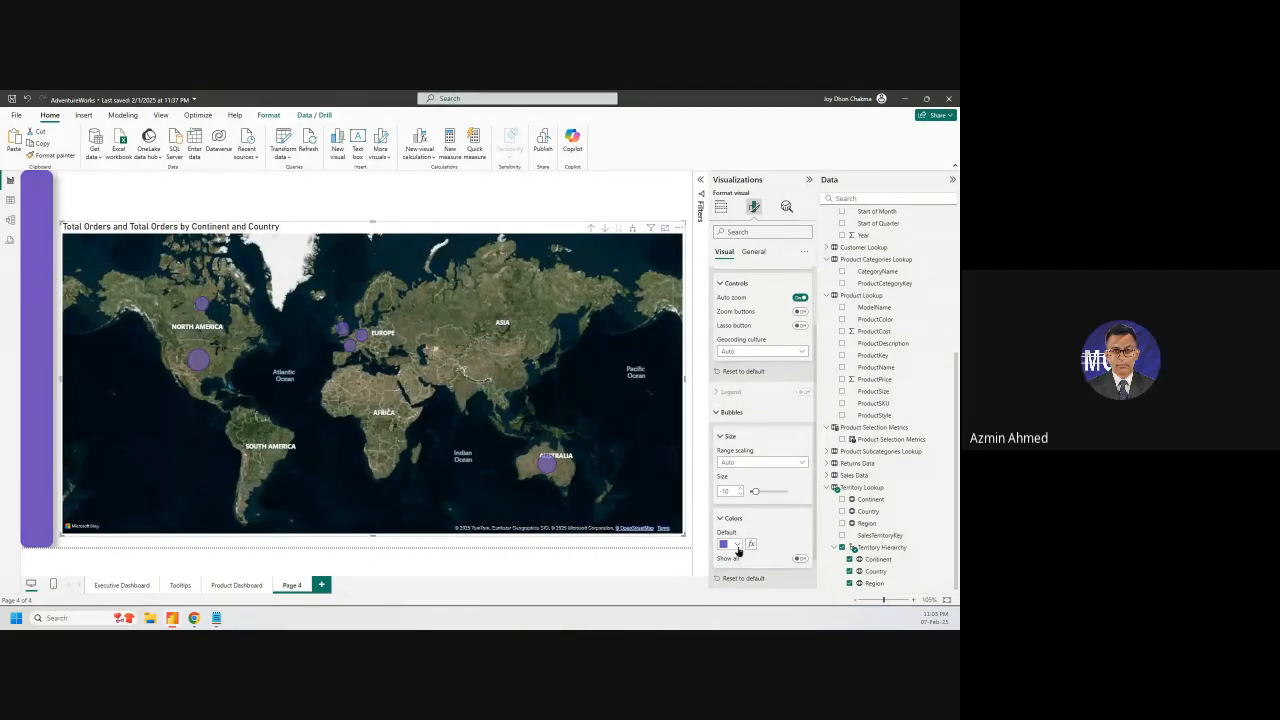
{"action": "left_click", "coordinate": [738, 546]}
{"action": "left_click", "coordinate": [739, 546]}
Start a gradient for the default bubble color based on Total Orders, with yellow #EEFF00 for the highest value
{"action": "left_click", "coordinate": [750, 545]}
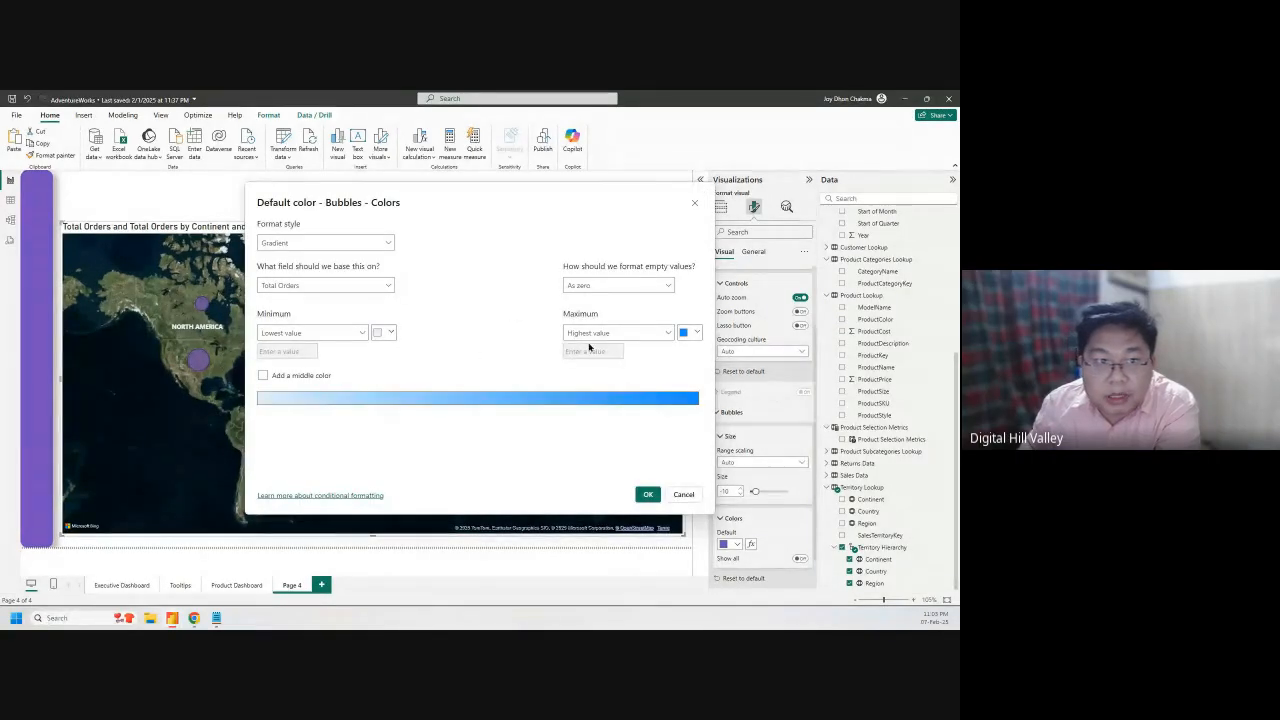
{"action": "left_click", "coordinate": [668, 333]}
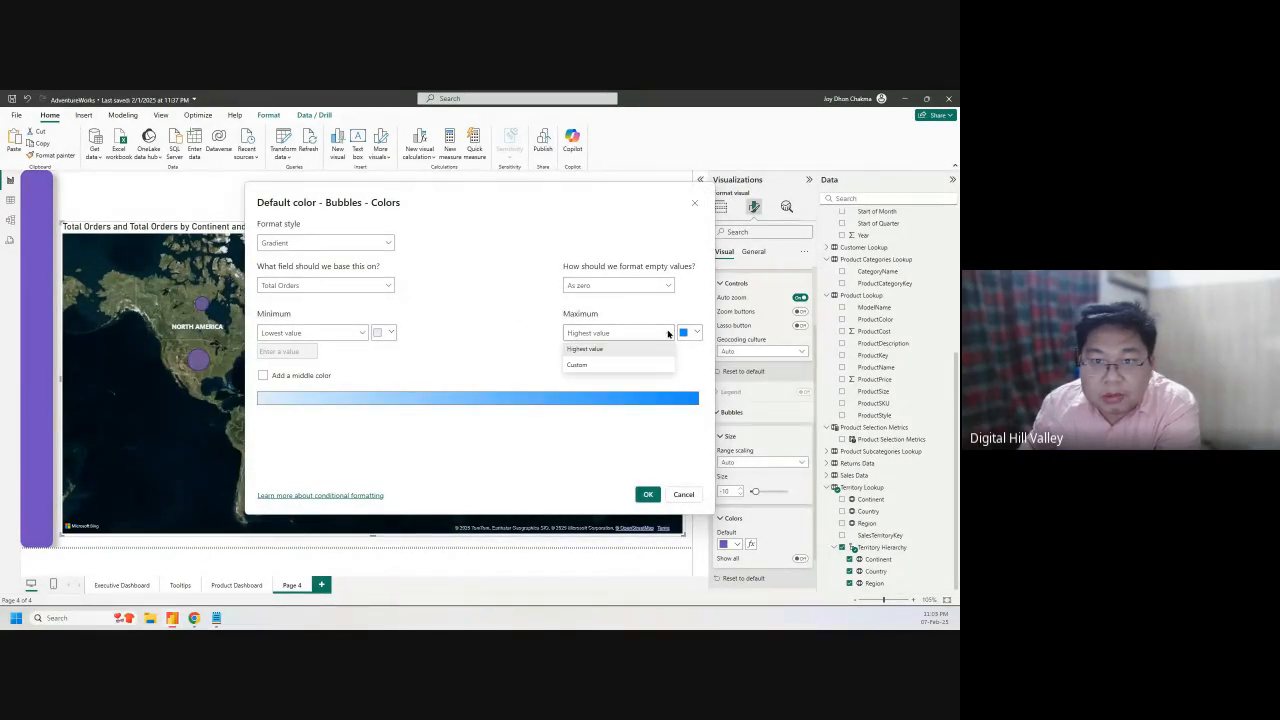
{"action": "left_click", "coordinate": [668, 333]}
{"action": "left_click", "coordinate": [688, 332]}
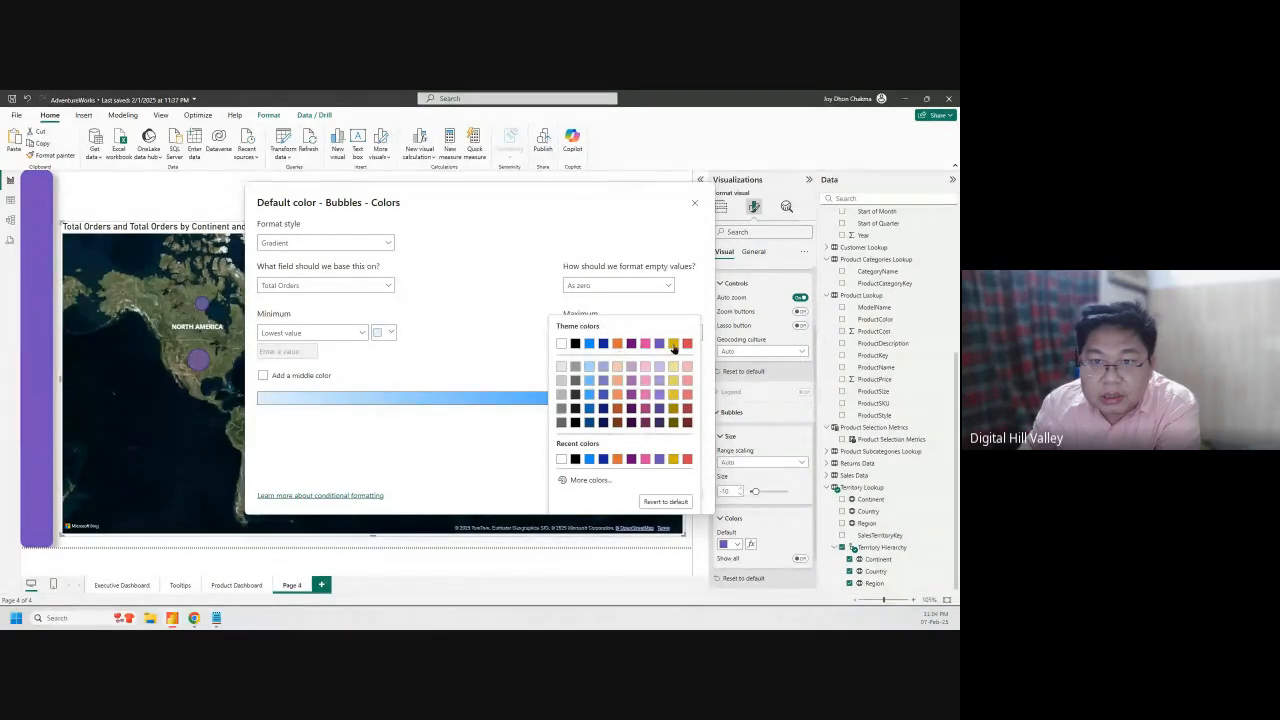
{"action": "left_click", "coordinate": [590, 480]}
{"action": "left_click", "coordinate": [585, 447]}
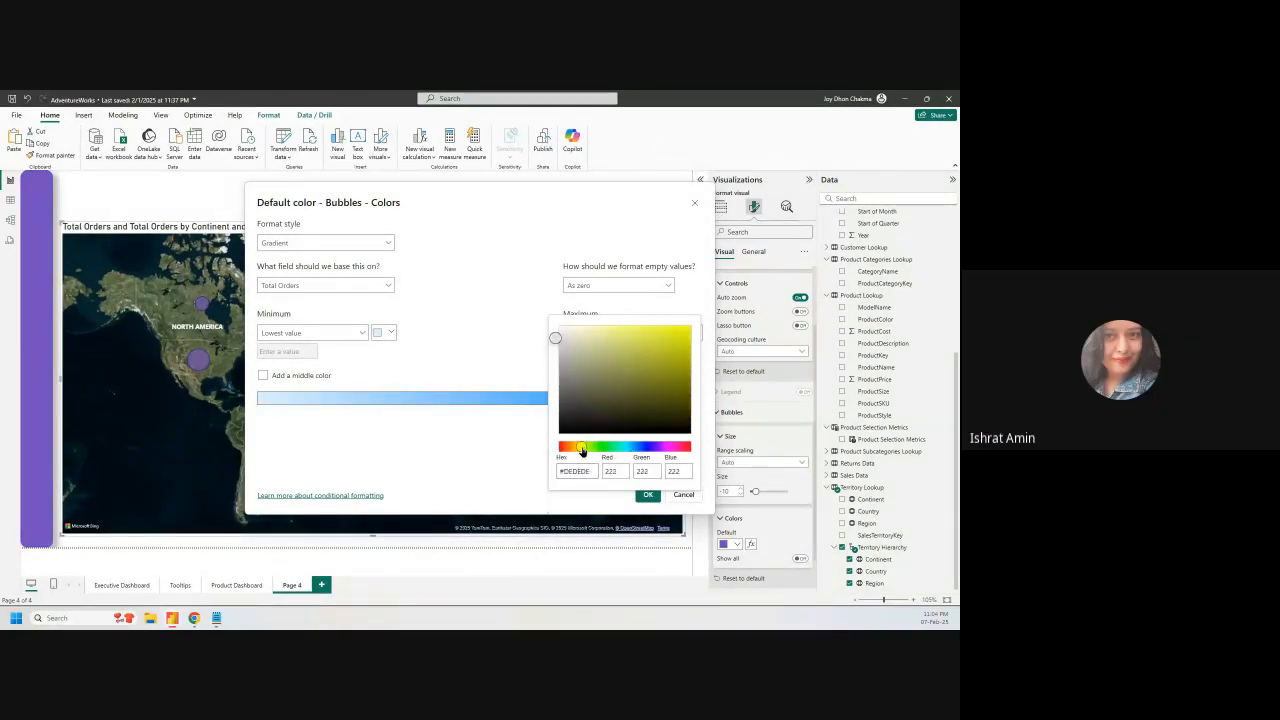
{"action": "left_click_drag", "start_coordinate": [664, 352], "coordinate": [694, 331]}
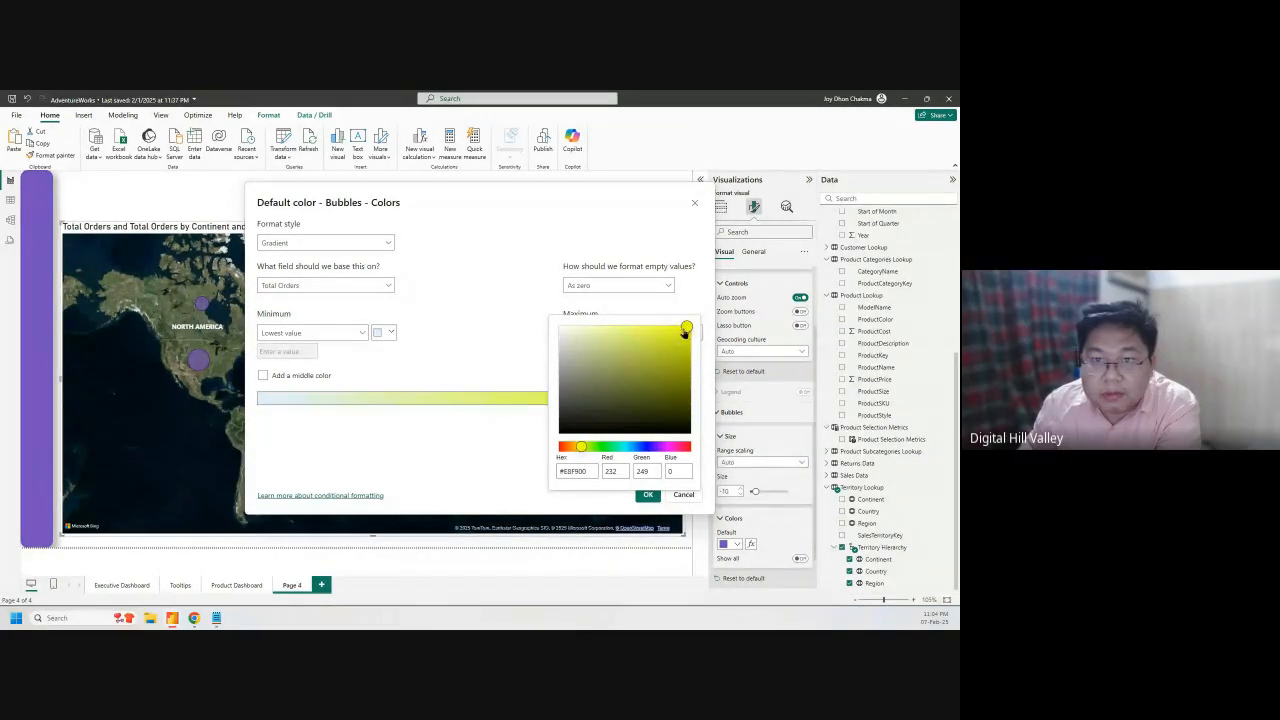
{"action": "left_click_drag", "start_coordinate": [683, 332], "coordinate": [690, 322]}
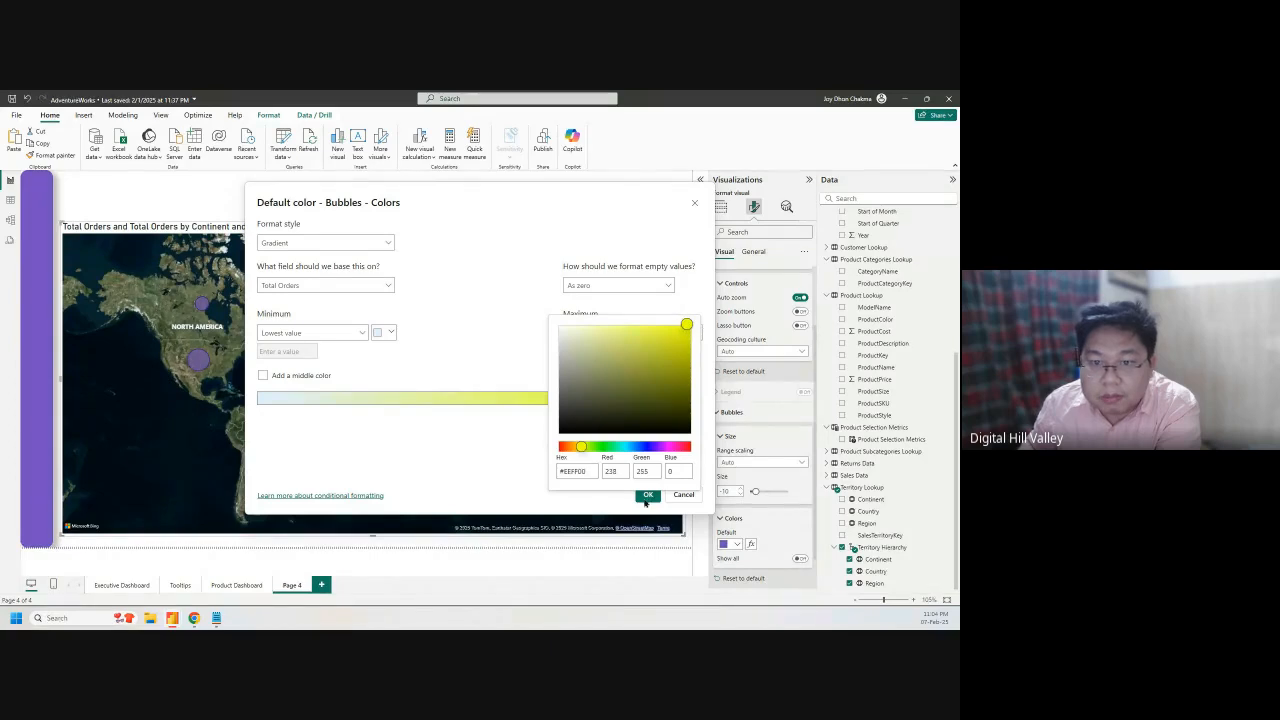
{"action": "left_click", "coordinate": [520, 303]}
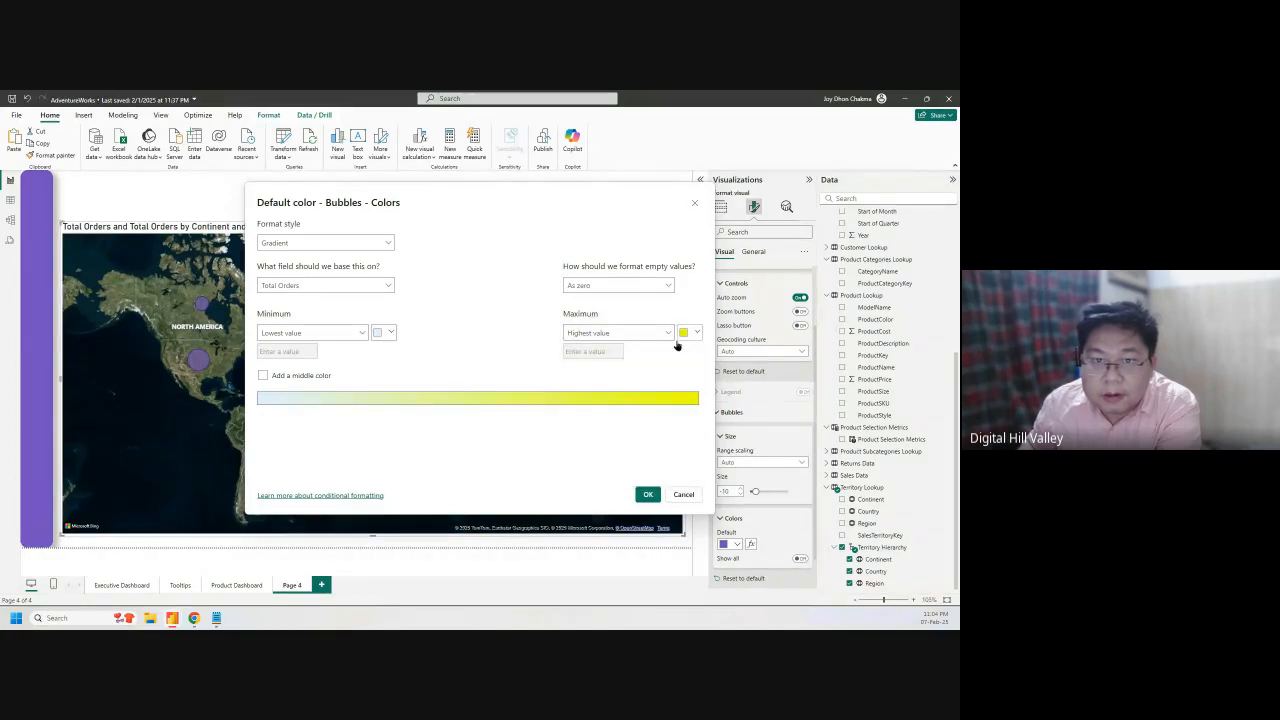
Set the gradient's lowest-value color to white and apply the conditional formatting to the bubbles
{"action": "left_click", "coordinate": [387, 332]}
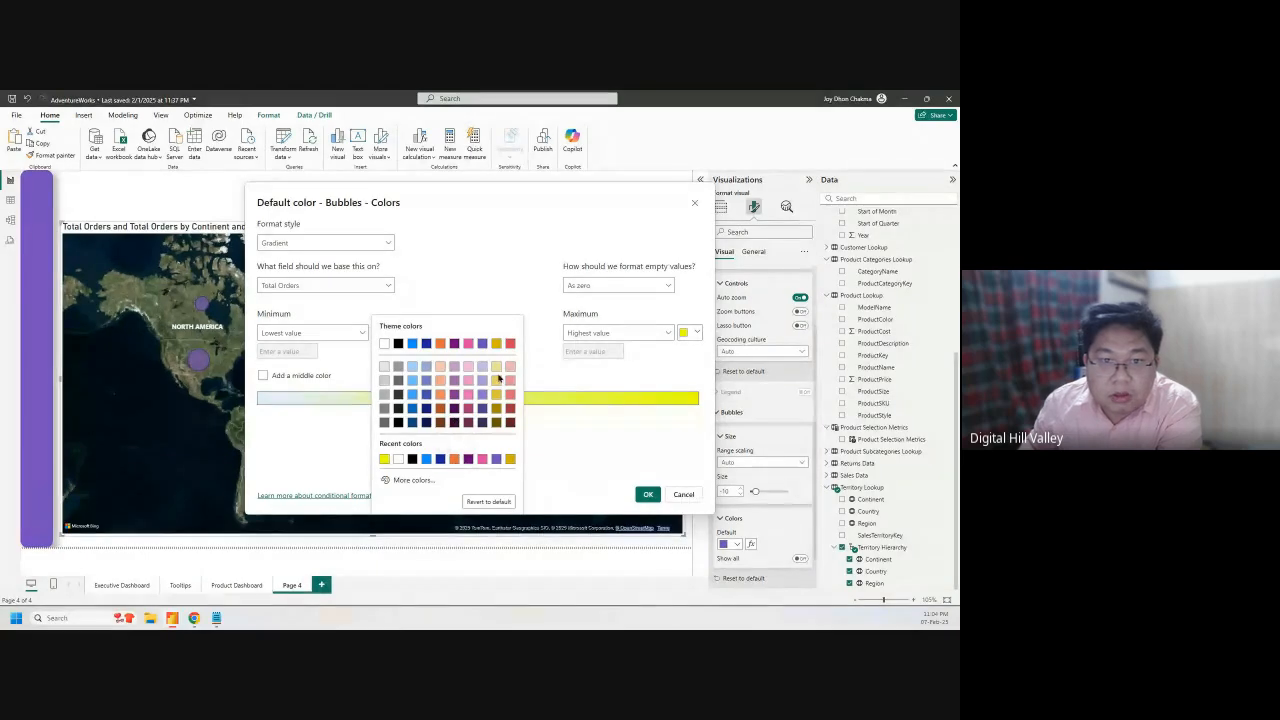
{"action": "left_click", "coordinate": [386, 346]}
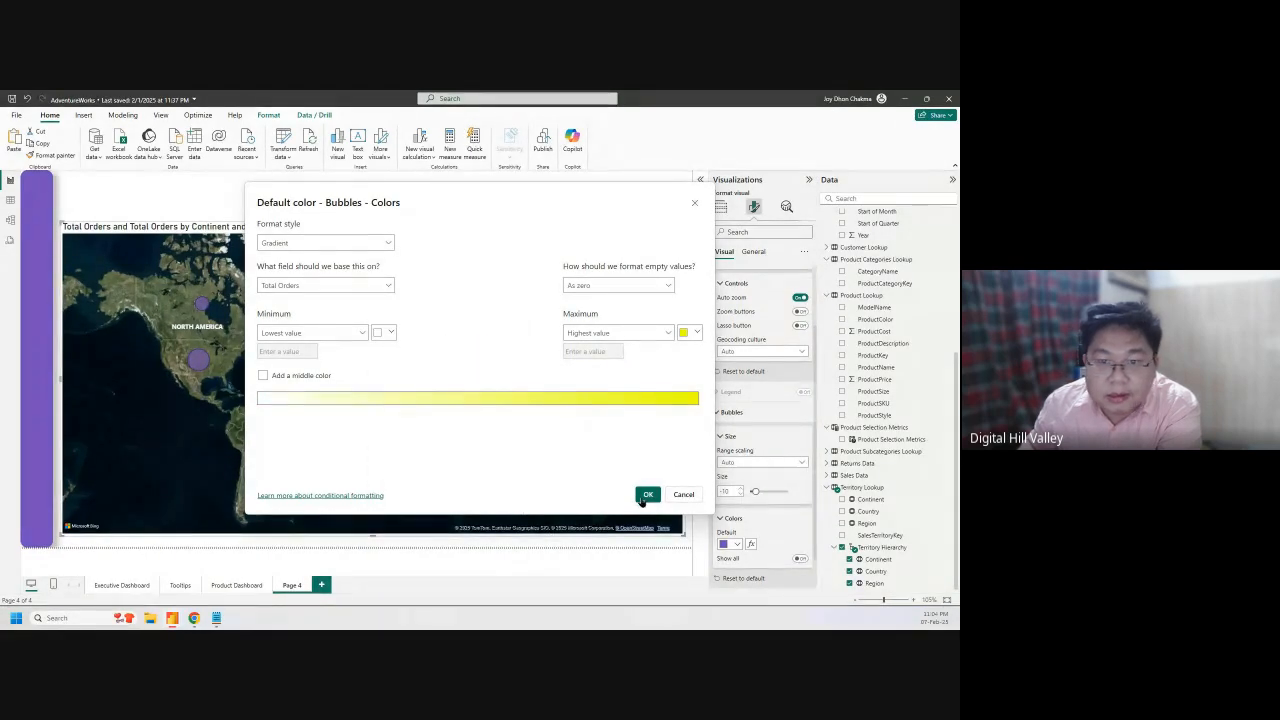
{"action": "left_click", "coordinate": [647, 495]}
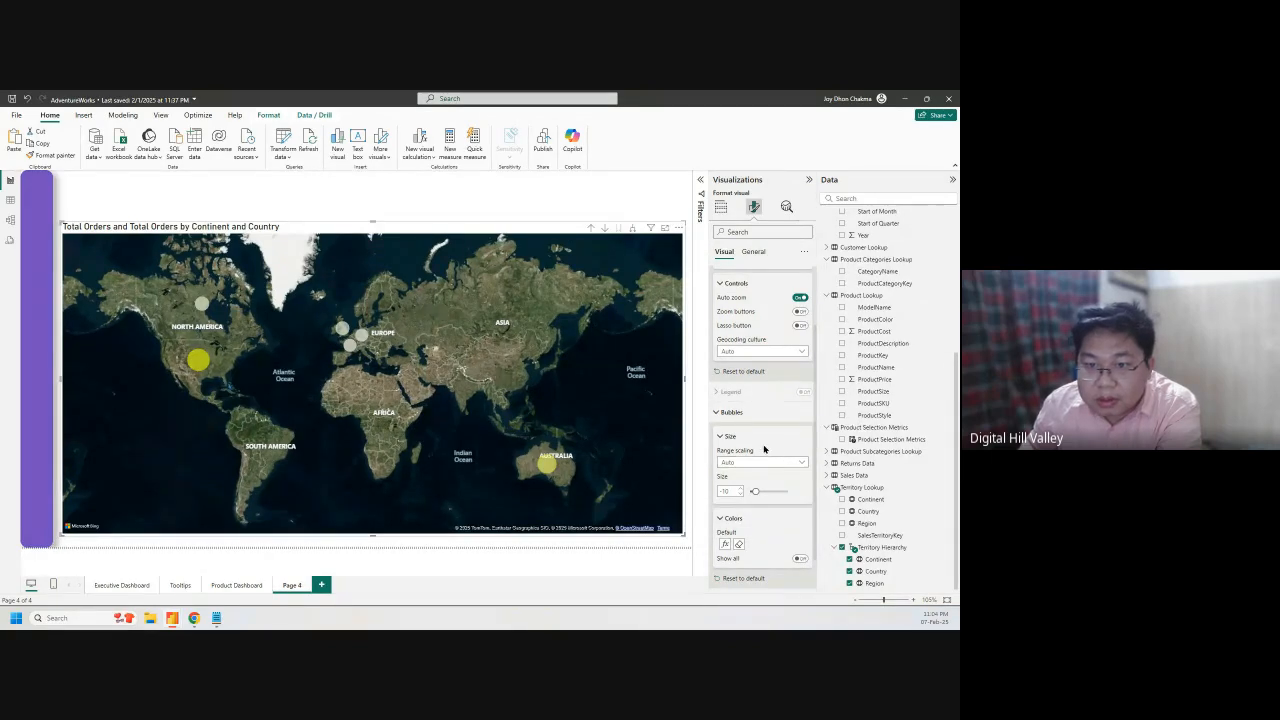
Check the bubble Range scaling options, leaving Auto selected, and clear the conditional formatting from the default bubble color
{"action": "left_click", "coordinate": [790, 464]}
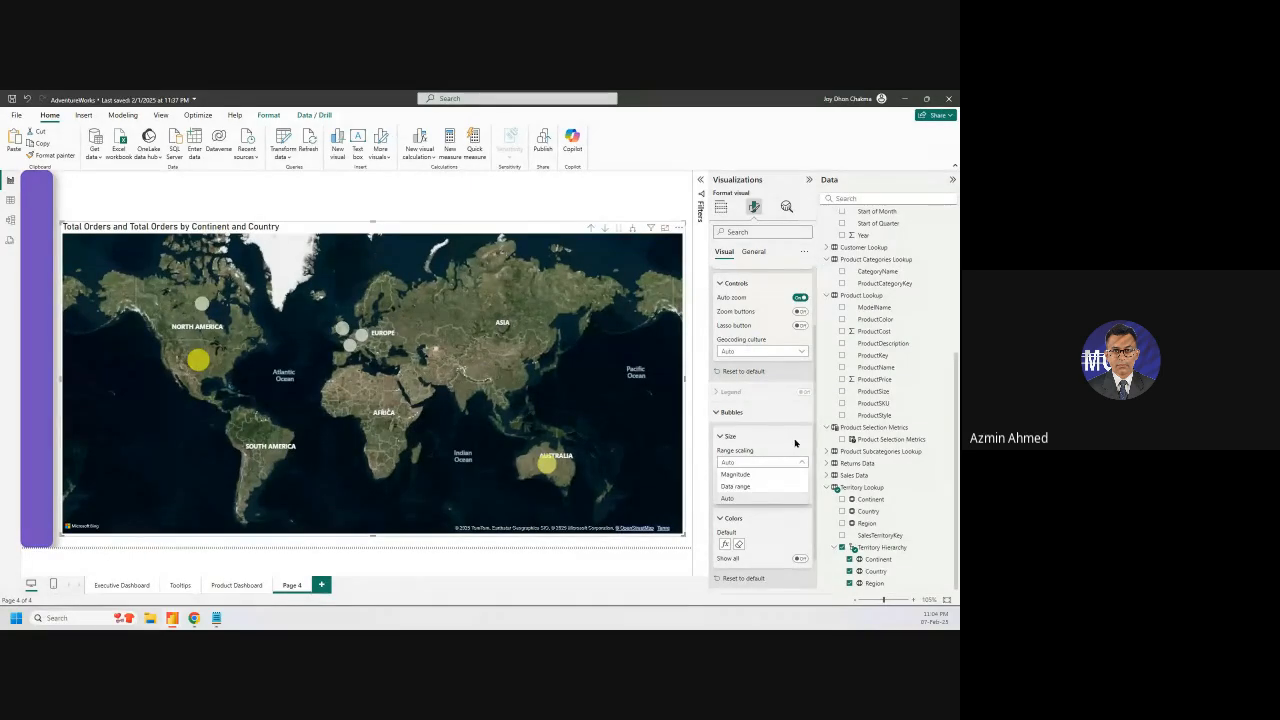
{"action": "left_click", "coordinate": [795, 443]}
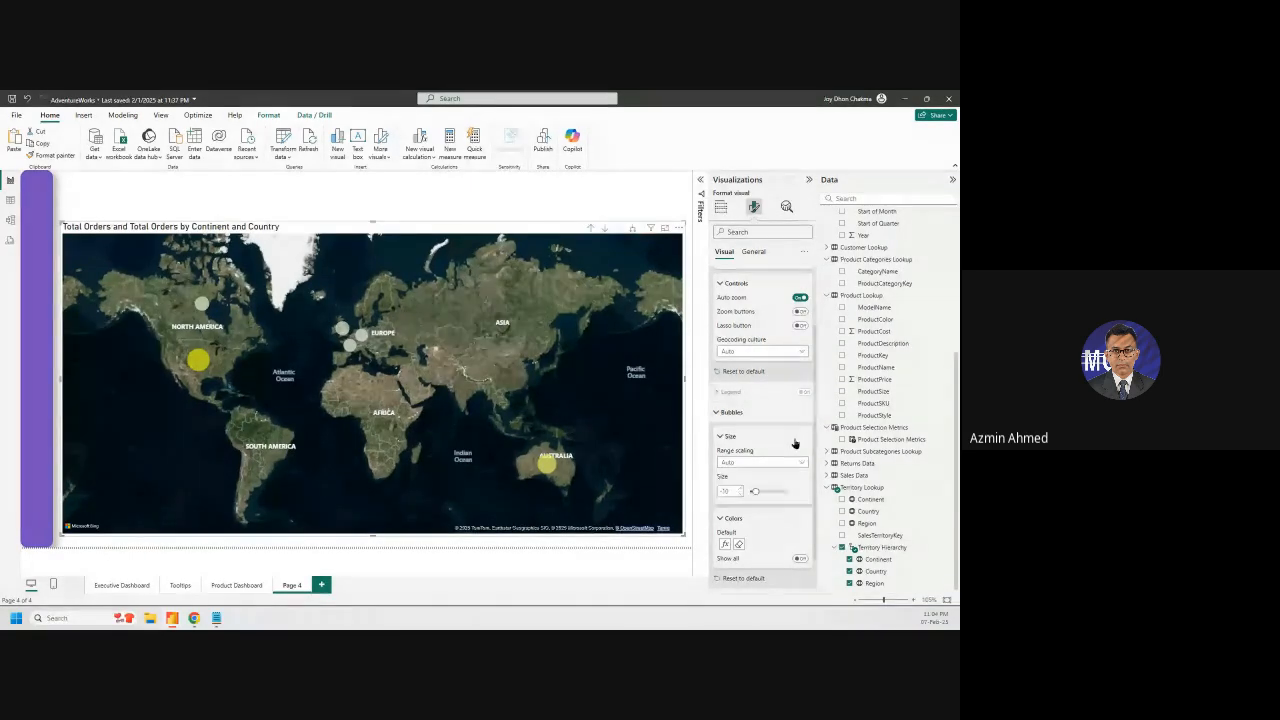
{"action": "left_click", "coordinate": [742, 545]}
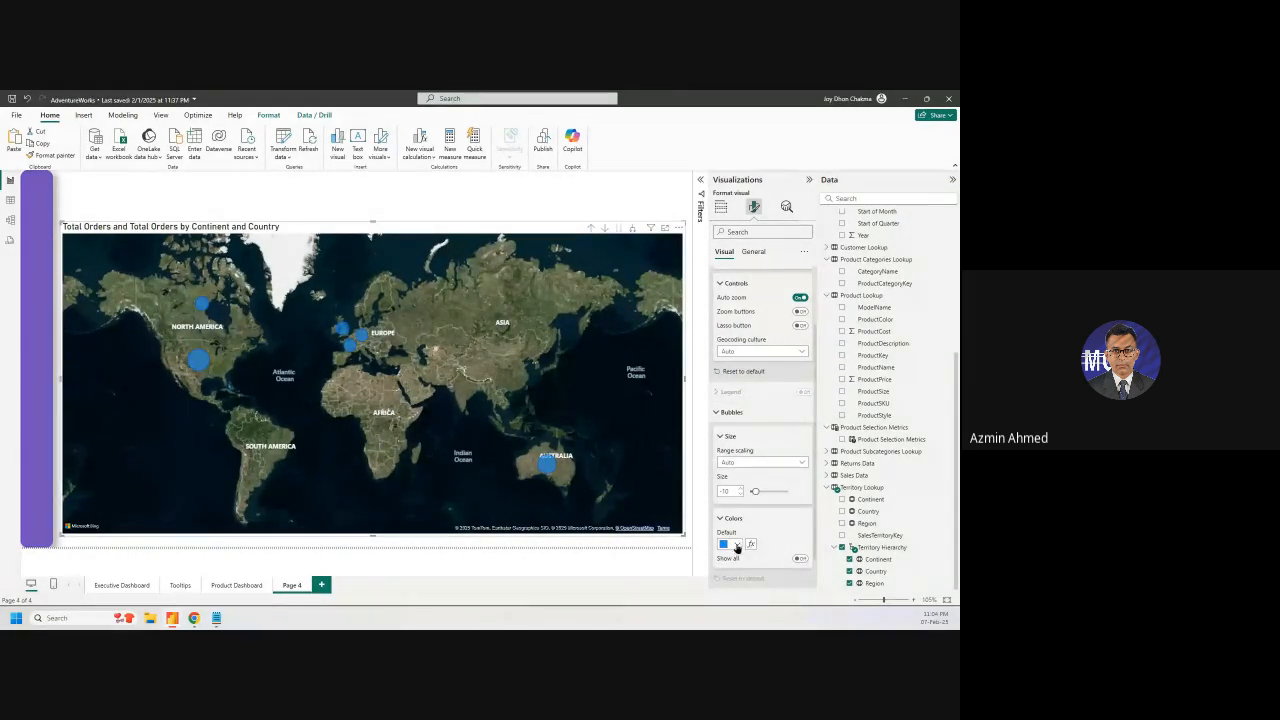
Try a custom yellow #FFEF10 and a bright green #00FA04 as the default bubble color
{"action": "left_click", "coordinate": [737, 545]}
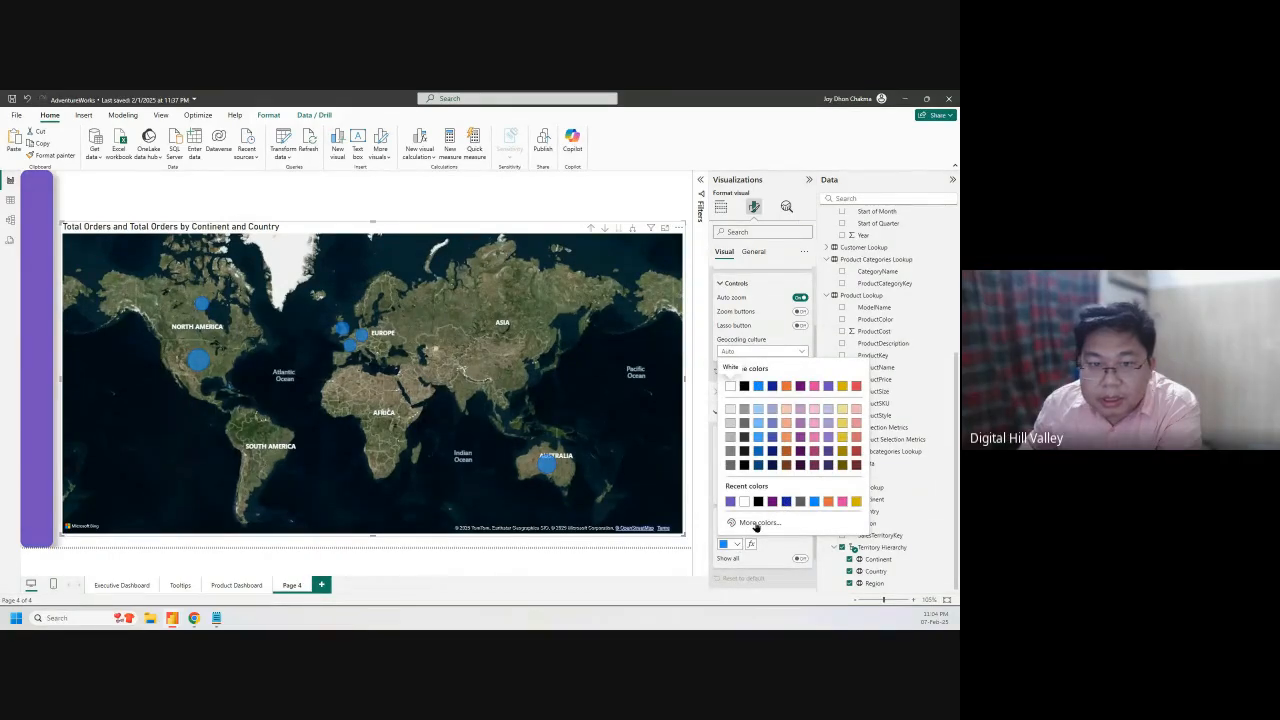
{"action": "left_click", "coordinate": [757, 523]}
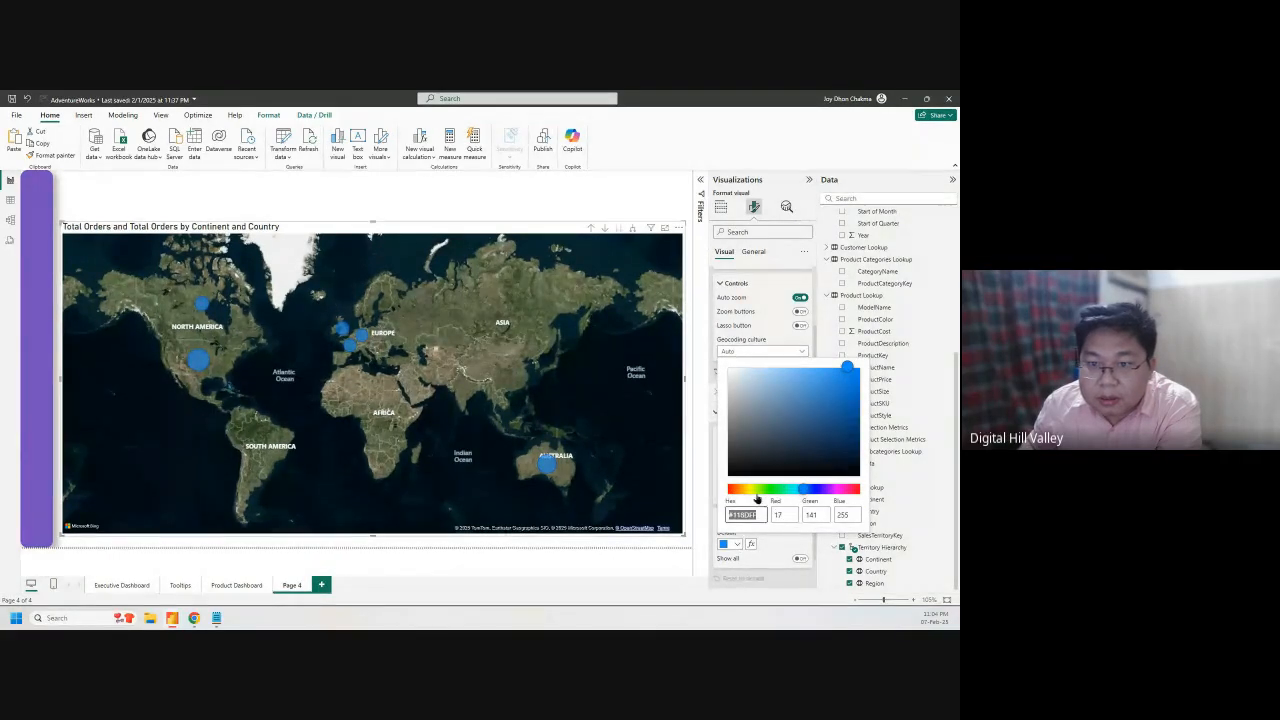
{"action": "left_click", "coordinate": [748, 489]}
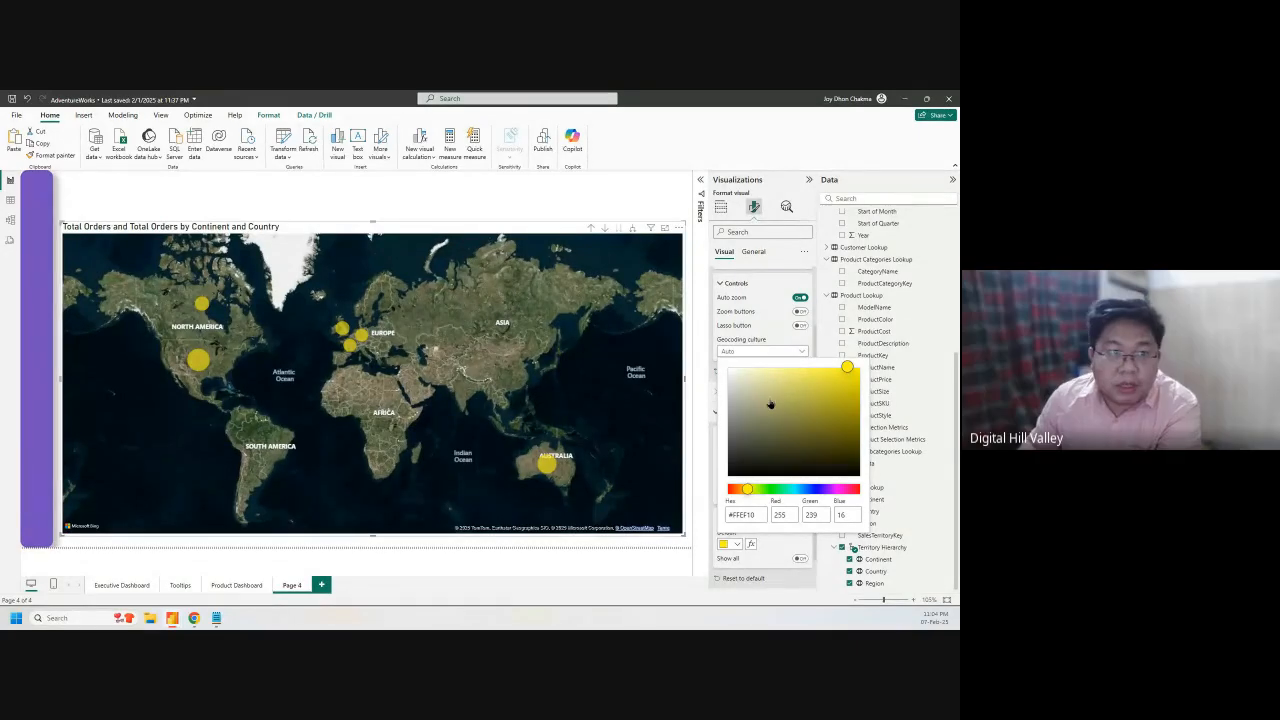
{"action": "left_click", "coordinate": [774, 490]}
{"action": "left_click", "coordinate": [857, 371]}
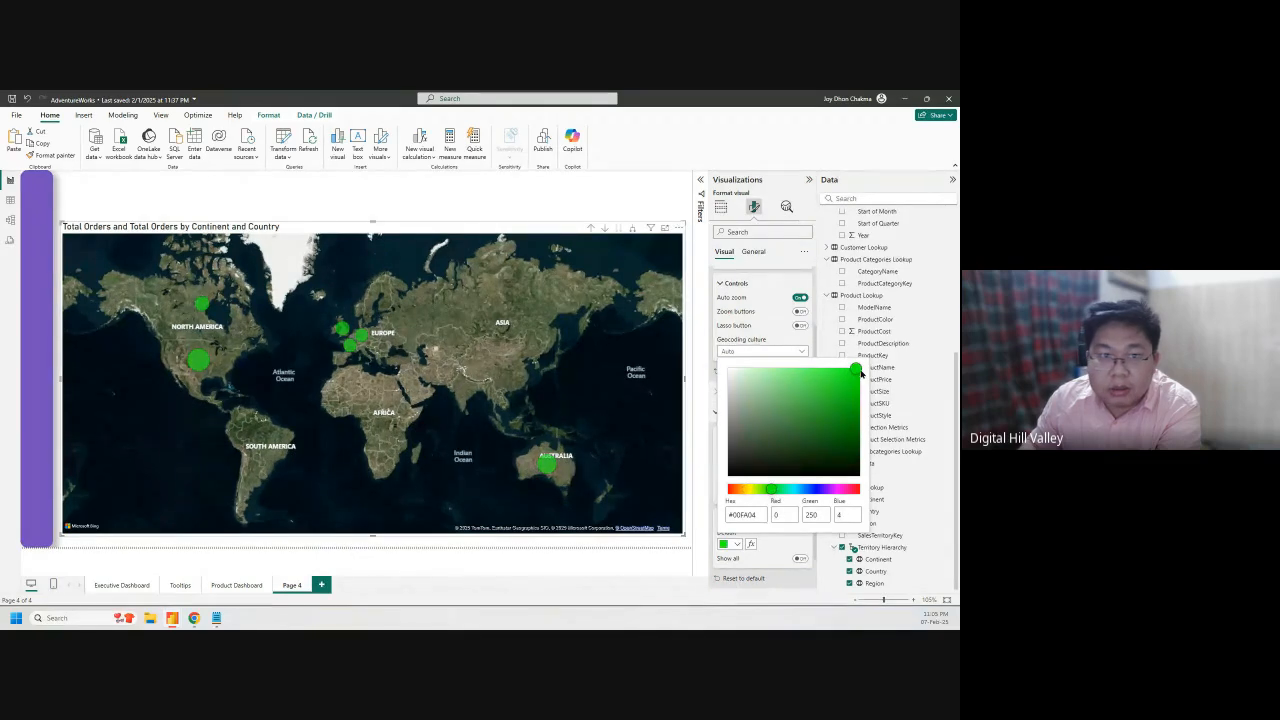
Try shades of blue and a custom pink #F0006C as the default bubble color
{"action": "left_click", "coordinate": [813, 489]}
{"action": "left_click", "coordinate": [849, 376]}
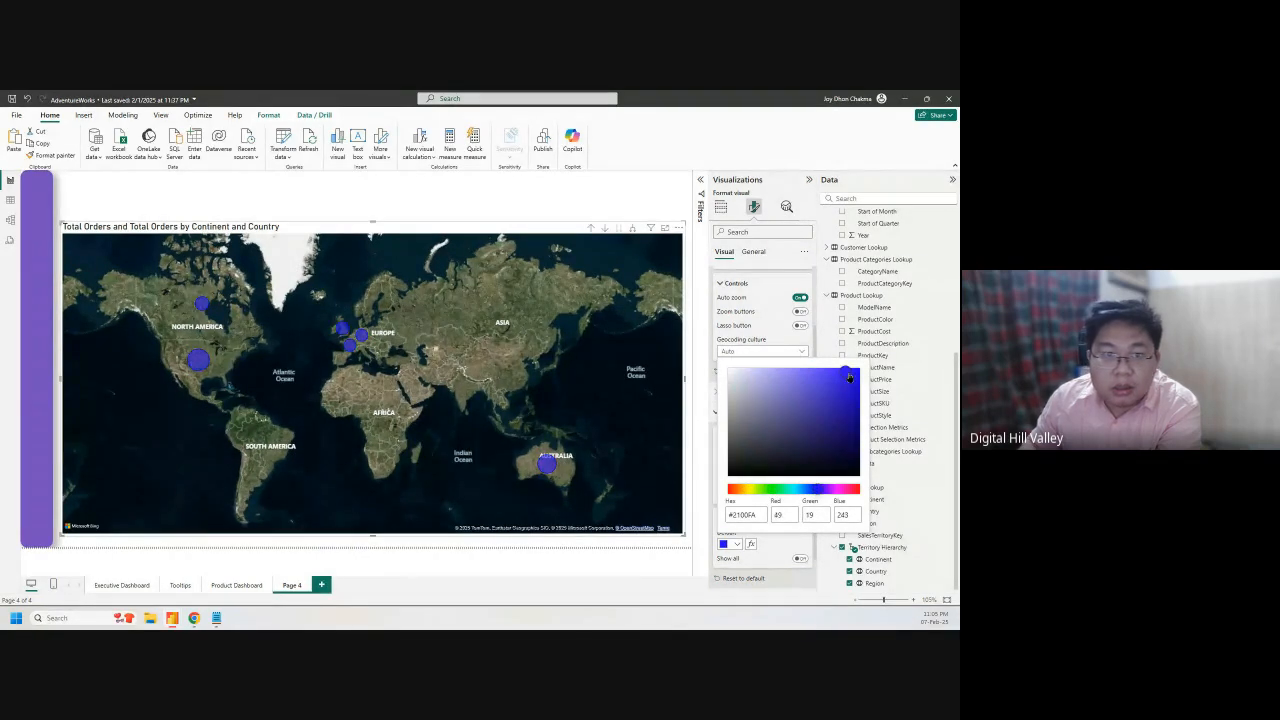
{"action": "left_click", "coordinate": [843, 386]}
{"action": "left_click_drag", "start_coordinate": [843, 386], "coordinate": [751, 382]}
{"action": "left_click", "coordinate": [850, 489]}
{"action": "left_click", "coordinate": [852, 401]}
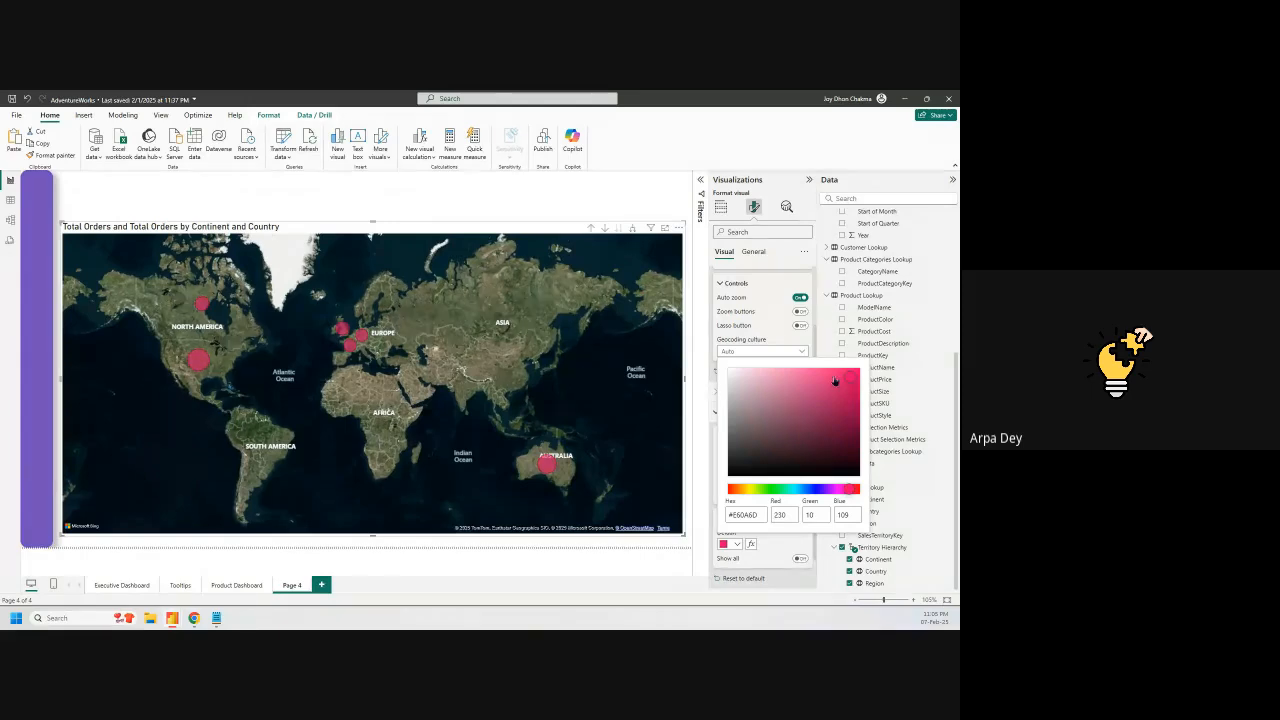
{"action": "left_click_drag", "start_coordinate": [836, 383], "coordinate": [866, 378]}
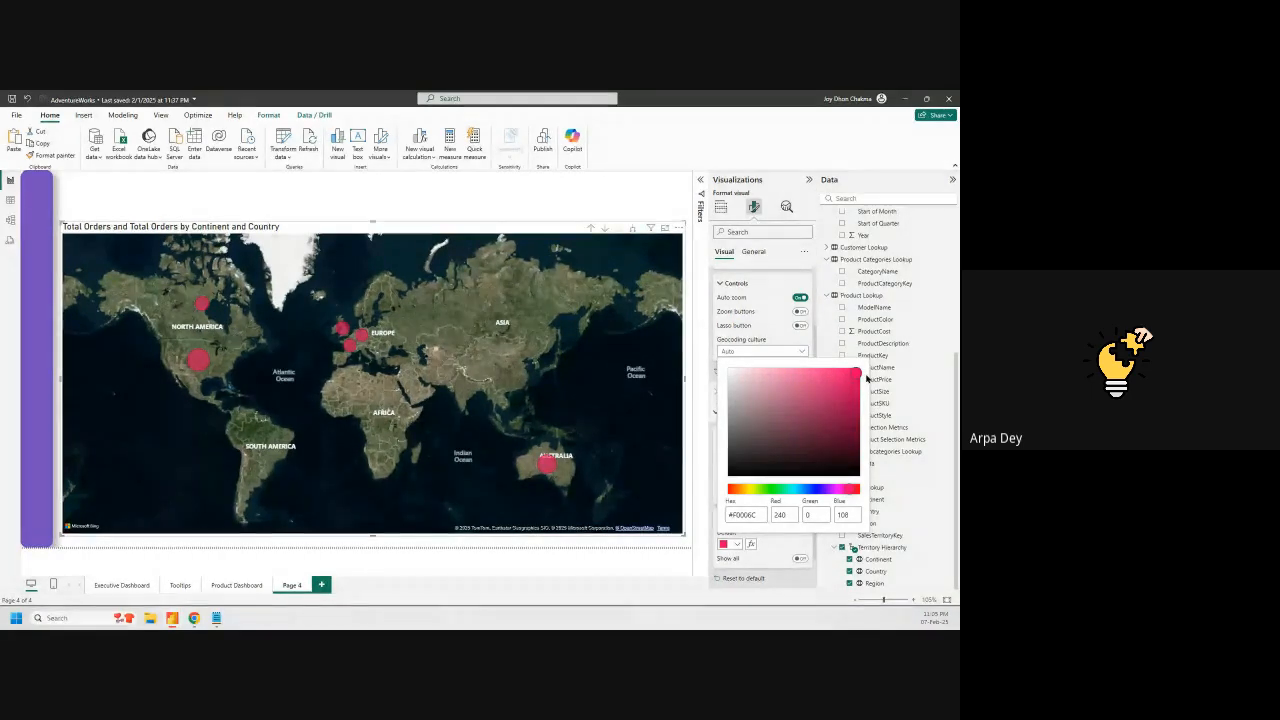
Try orange and amber on the bubbles, and set their default color to lime green #92F309
{"action": "left_click", "coordinate": [738, 491]}
{"action": "left_click_drag", "start_coordinate": [806, 391], "coordinate": [847, 373]}
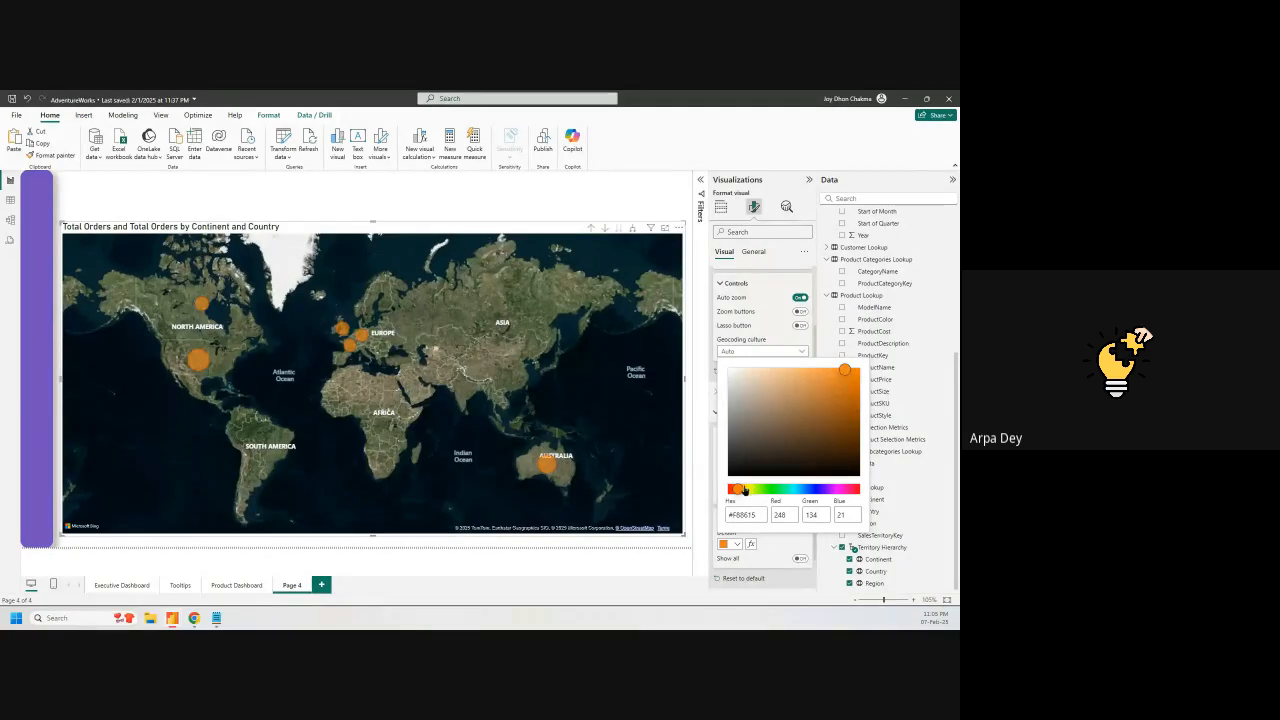
{"action": "left_click", "coordinate": [743, 489]}
{"action": "left_click", "coordinate": [852, 373]}
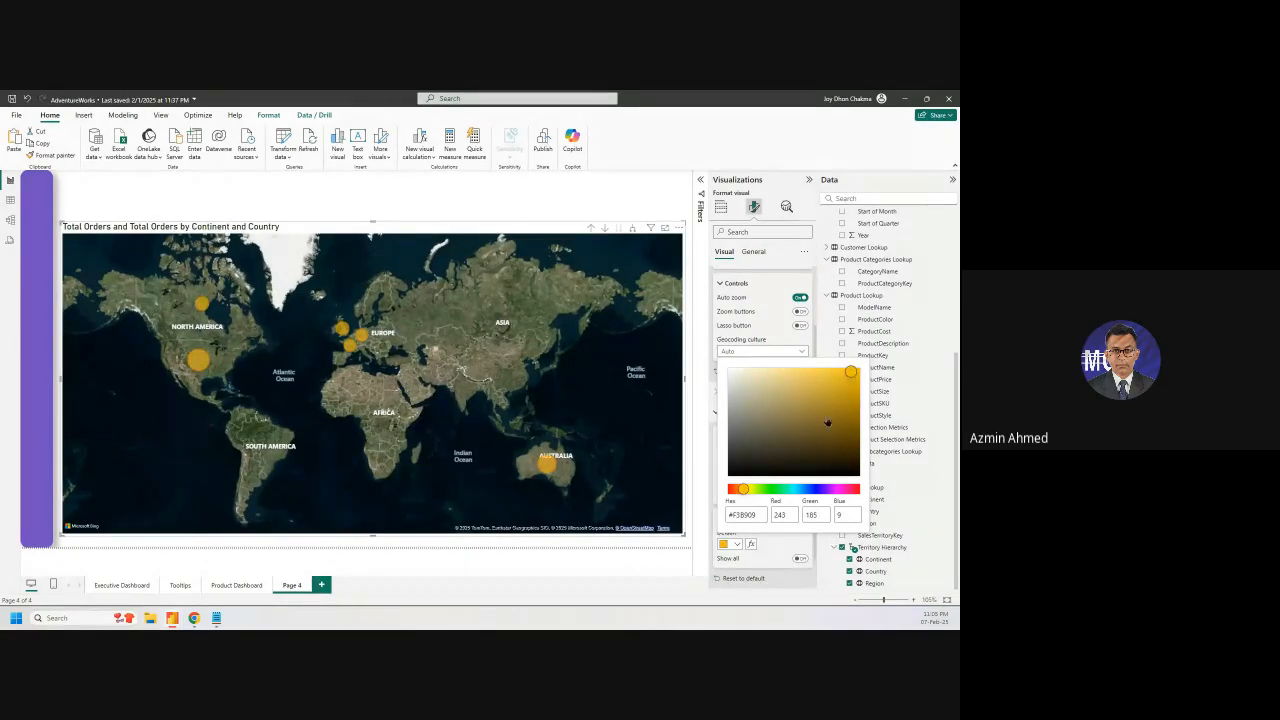
{"action": "left_click", "coordinate": [758, 489]}
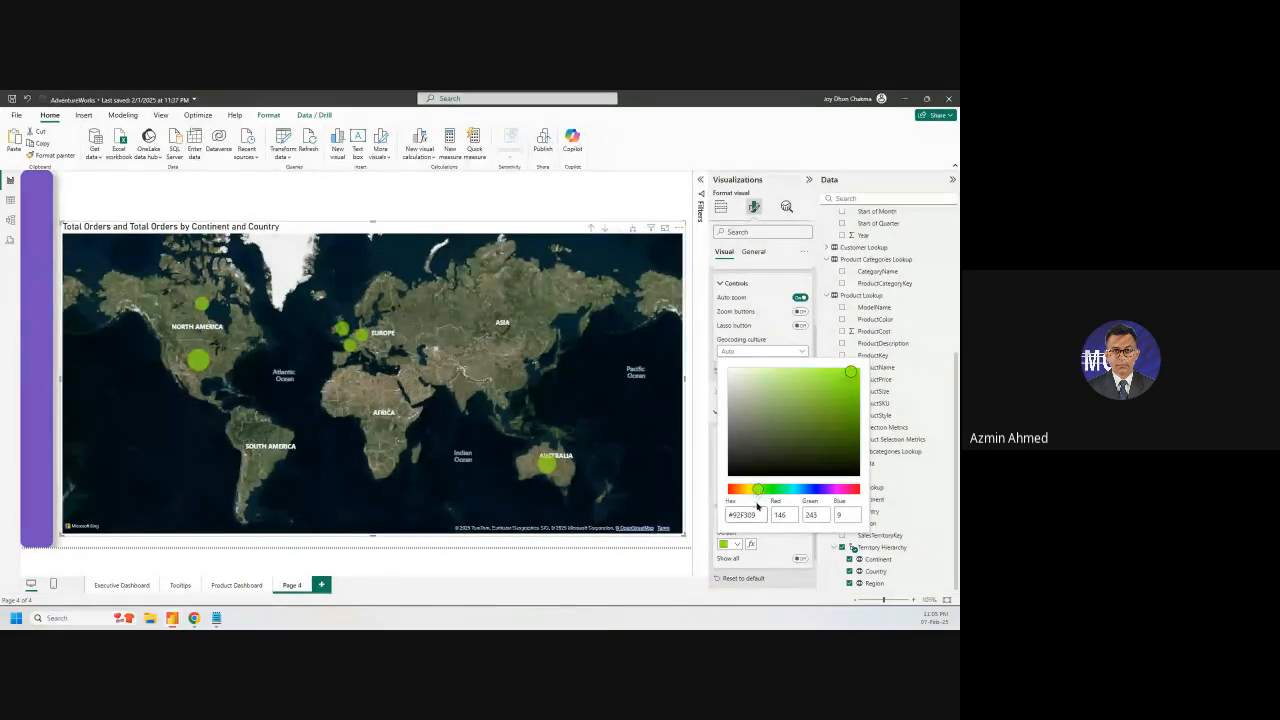
{"action": "left_click", "coordinate": [783, 545]}
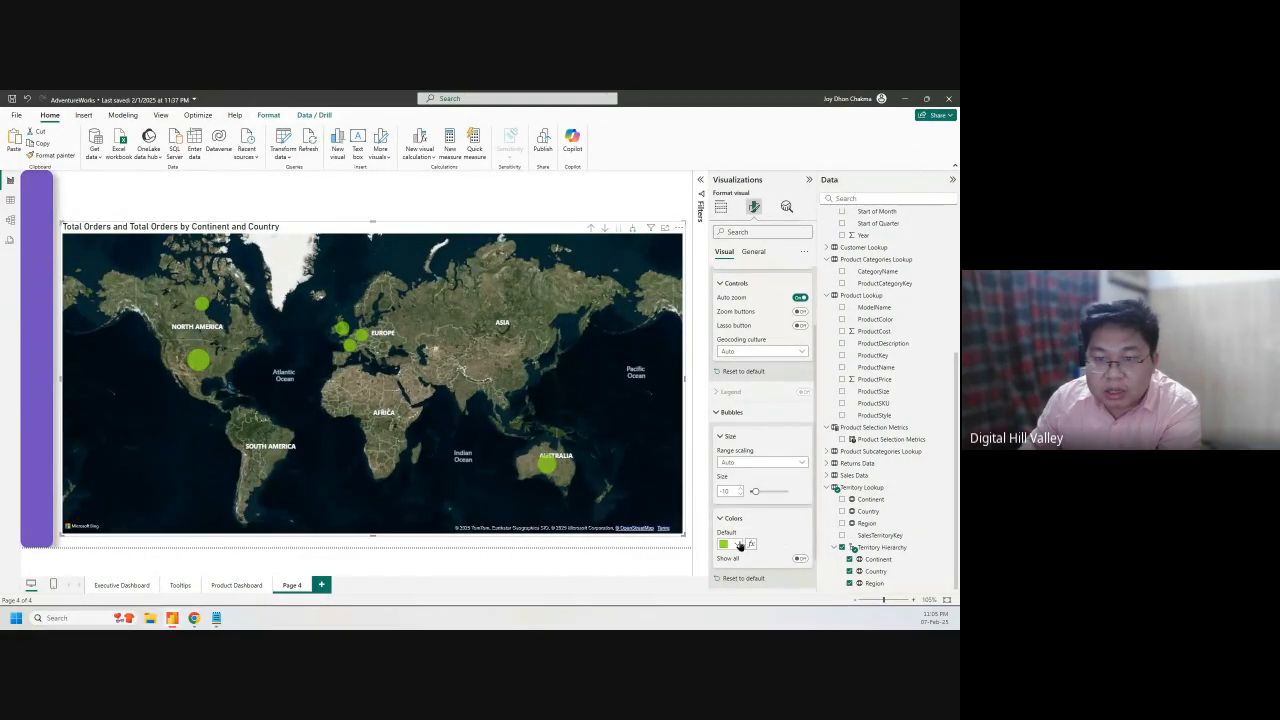
Start a Total Orders gradient for the default bubble color and set its highest-value color to orange #F18400
{"action": "left_click", "coordinate": [737, 545]}
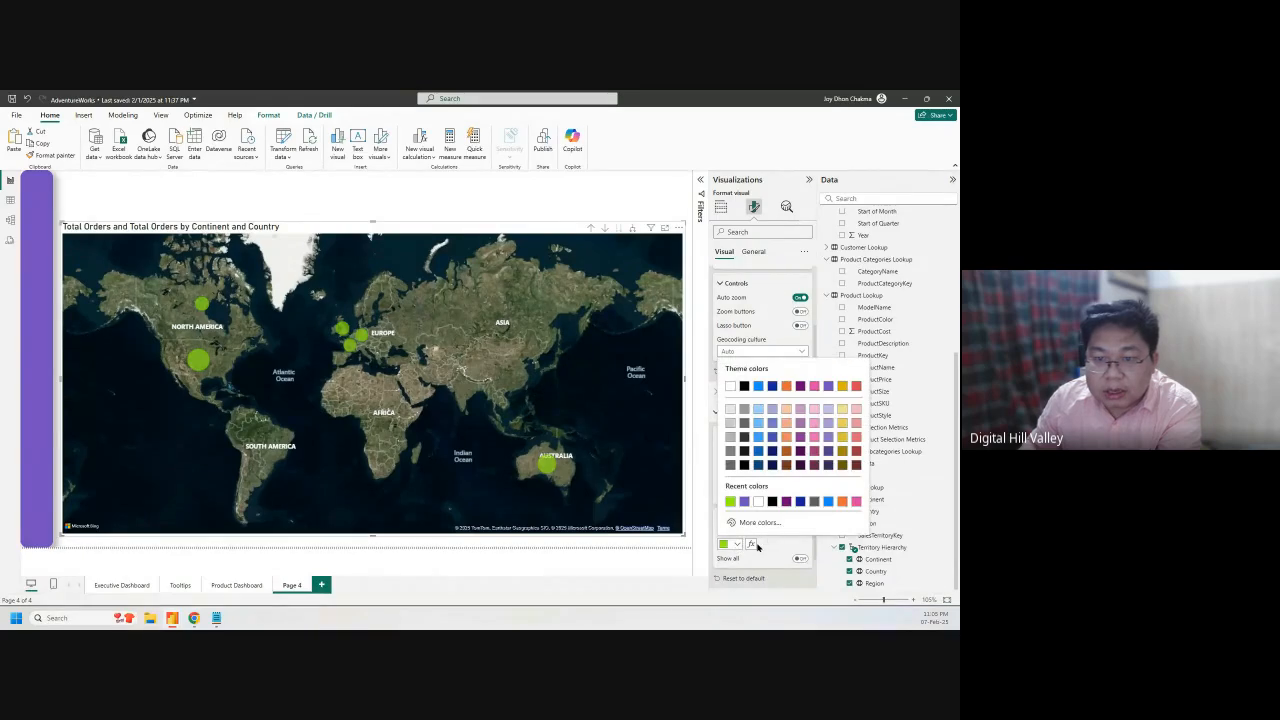
{"action": "left_click", "coordinate": [752, 545]}
{"action": "left_click", "coordinate": [752, 545]}
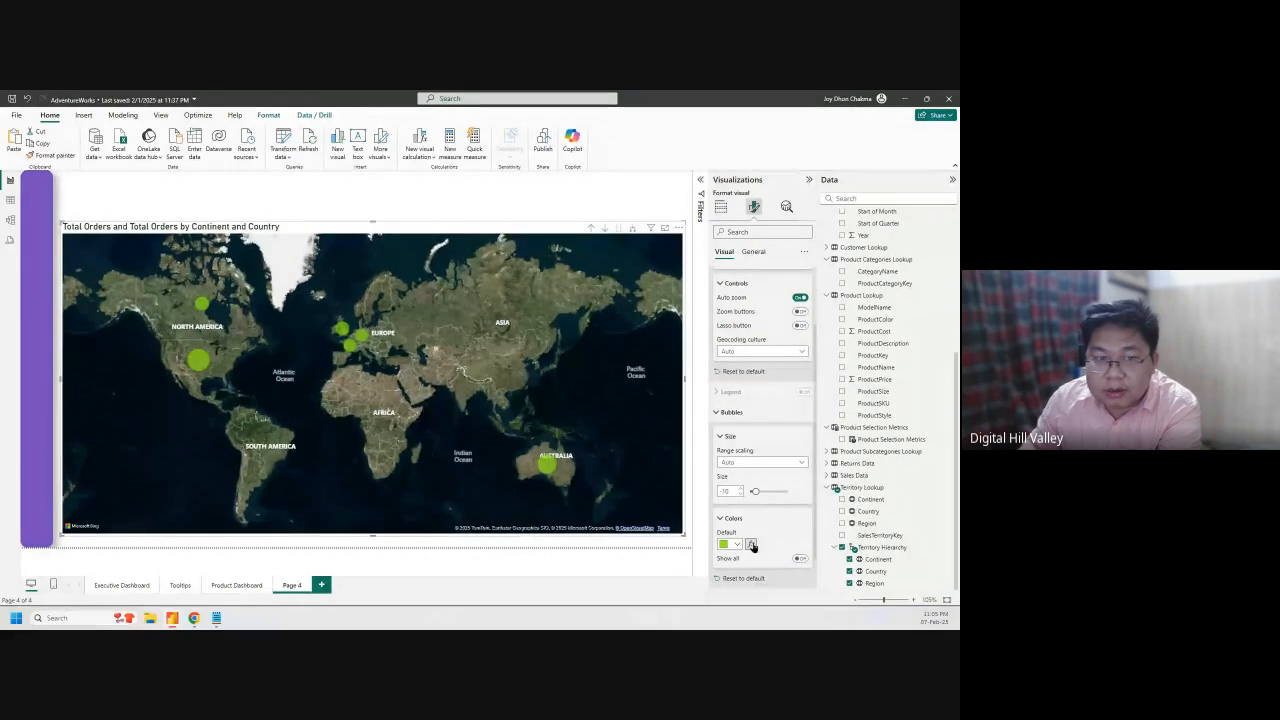
{"action": "left_click", "coordinate": [696, 334]}
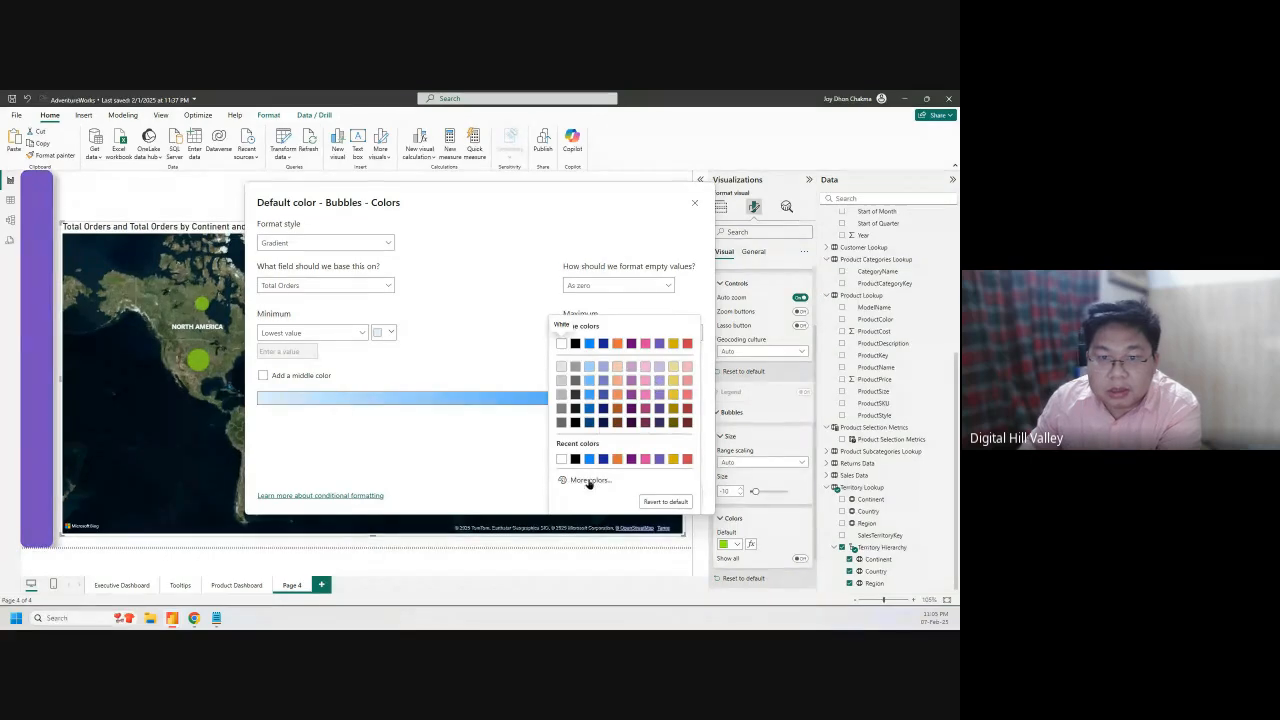
{"action": "left_click", "coordinate": [590, 480]}
{"action": "left_click", "coordinate": [578, 446]}
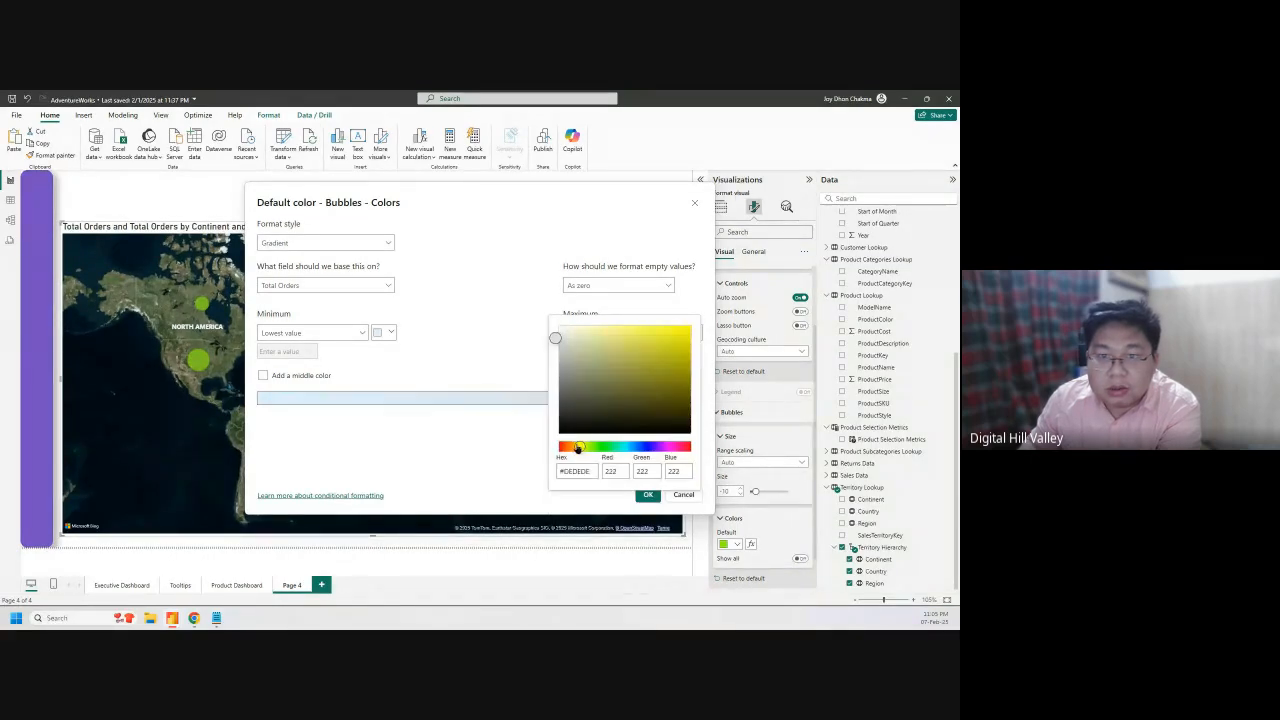
{"action": "left_click", "coordinate": [570, 448]}
{"action": "left_click", "coordinate": [687, 331]}
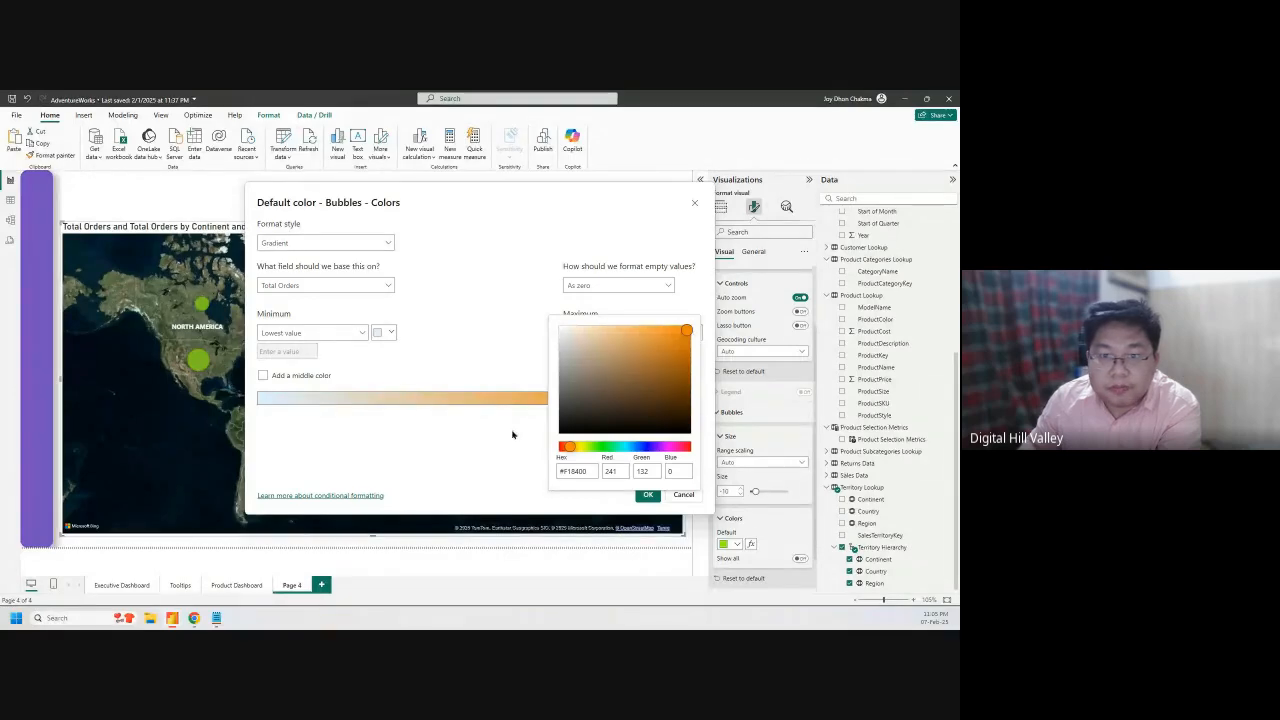
{"action": "left_click", "coordinate": [480, 449]}
Set the gradient's lowest-value color to yellow #F8E700 and apply the Total Orders gradient to the map bubbles
{"action": "left_click", "coordinate": [383, 334]}
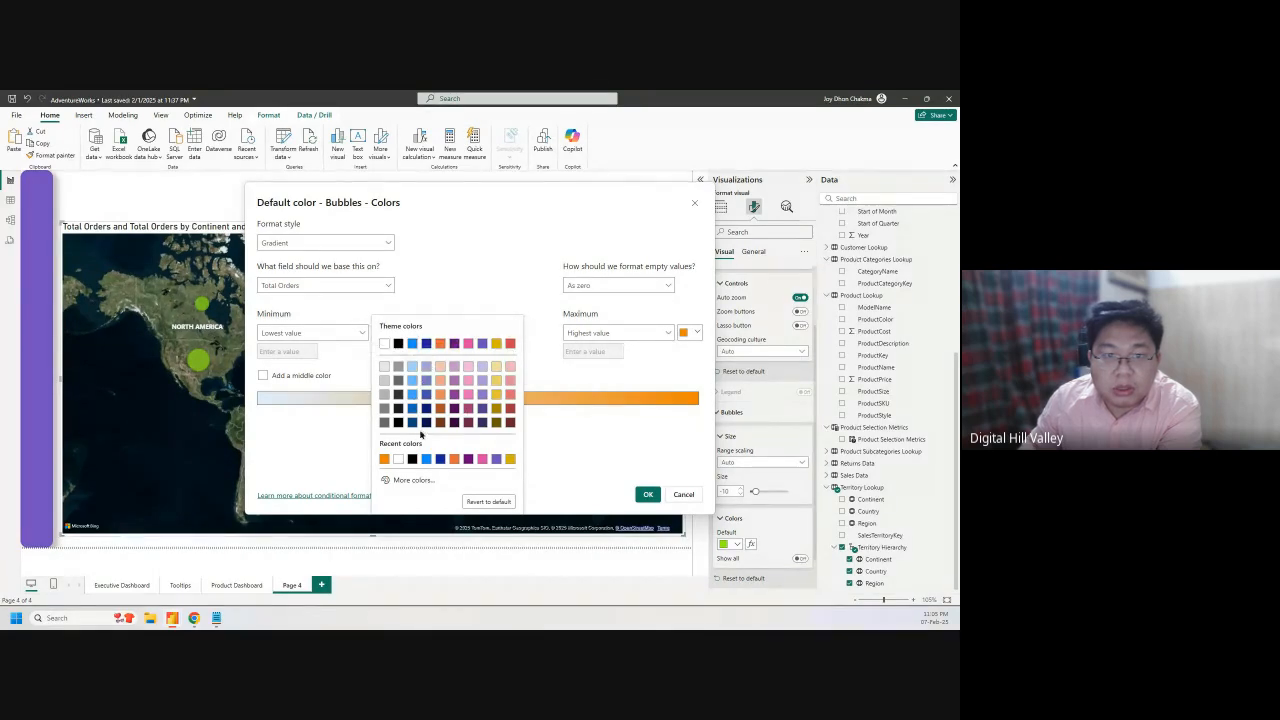
{"action": "left_click", "coordinate": [393, 480]}
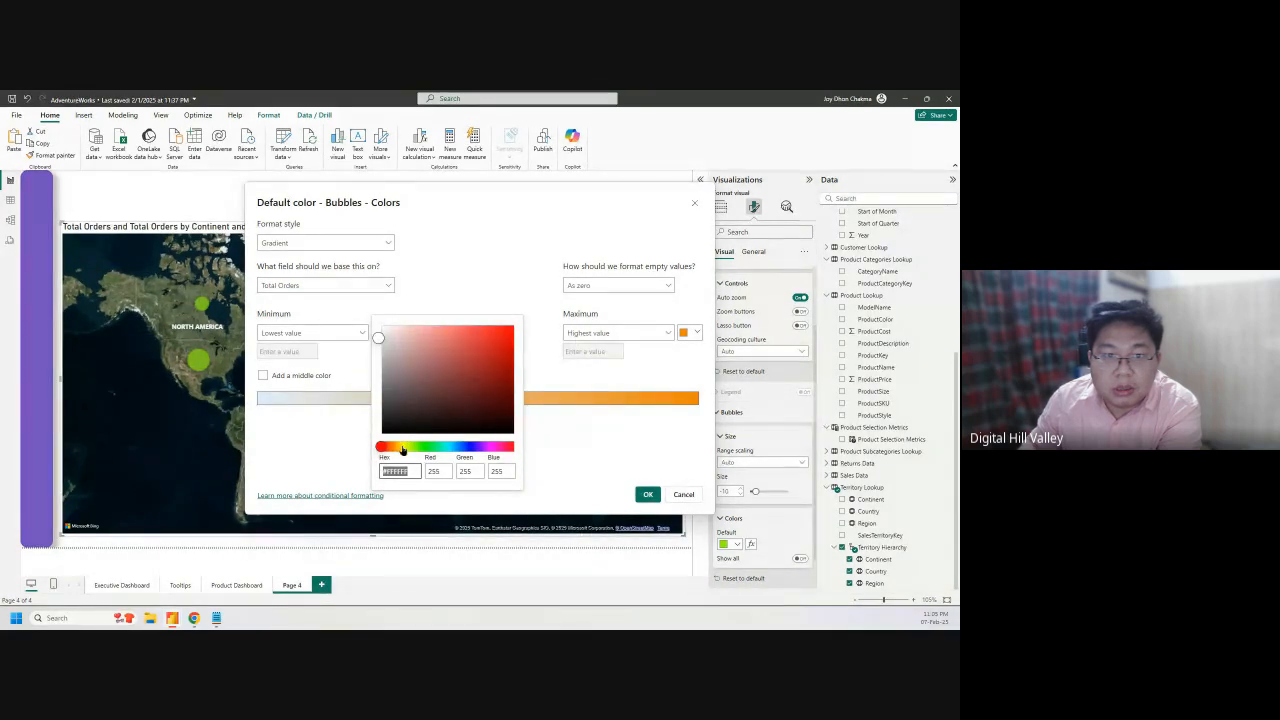
{"action": "left_click", "coordinate": [401, 447]}
{"action": "mouse_move", "coordinate": [411, 352]}
{"action": "left_mouse_down"}
{"action": "mouse_move", "coordinate": [446, 334]}
{"action": "mouse_move", "coordinate": [511, 332]}
{"action": "left_mouse_up"}
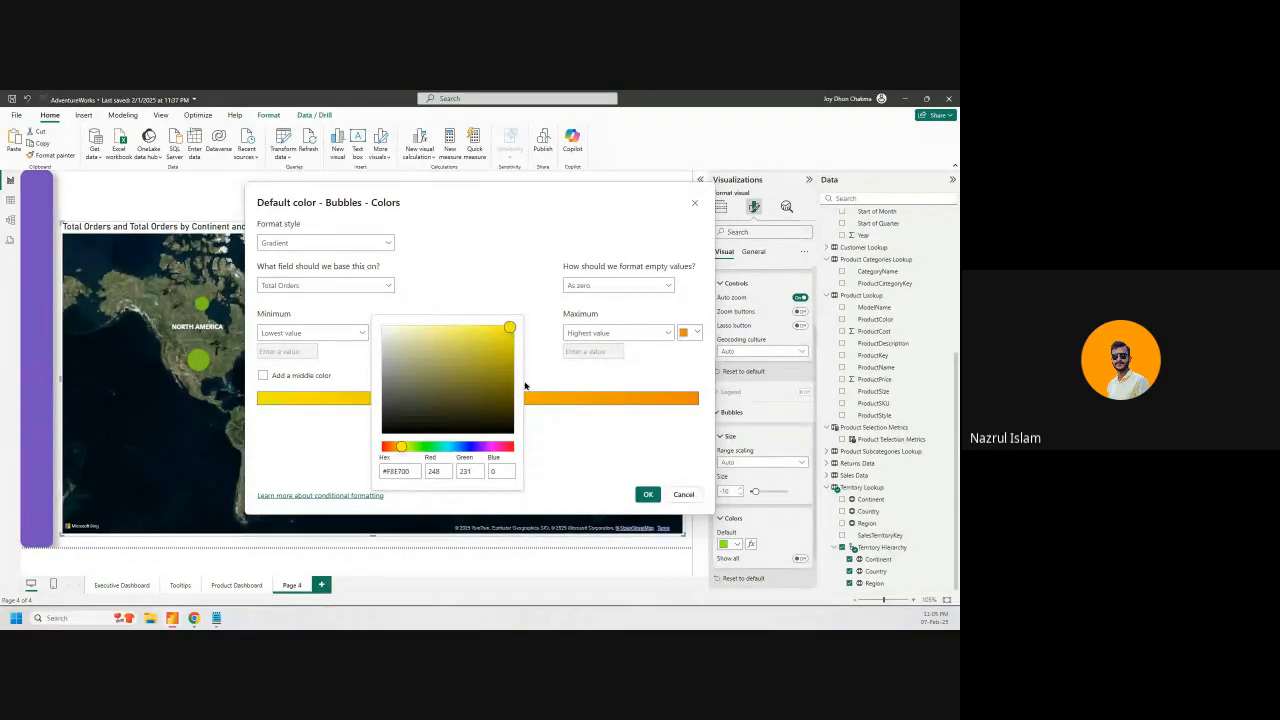
{"action": "left_click", "coordinate": [541, 420]}
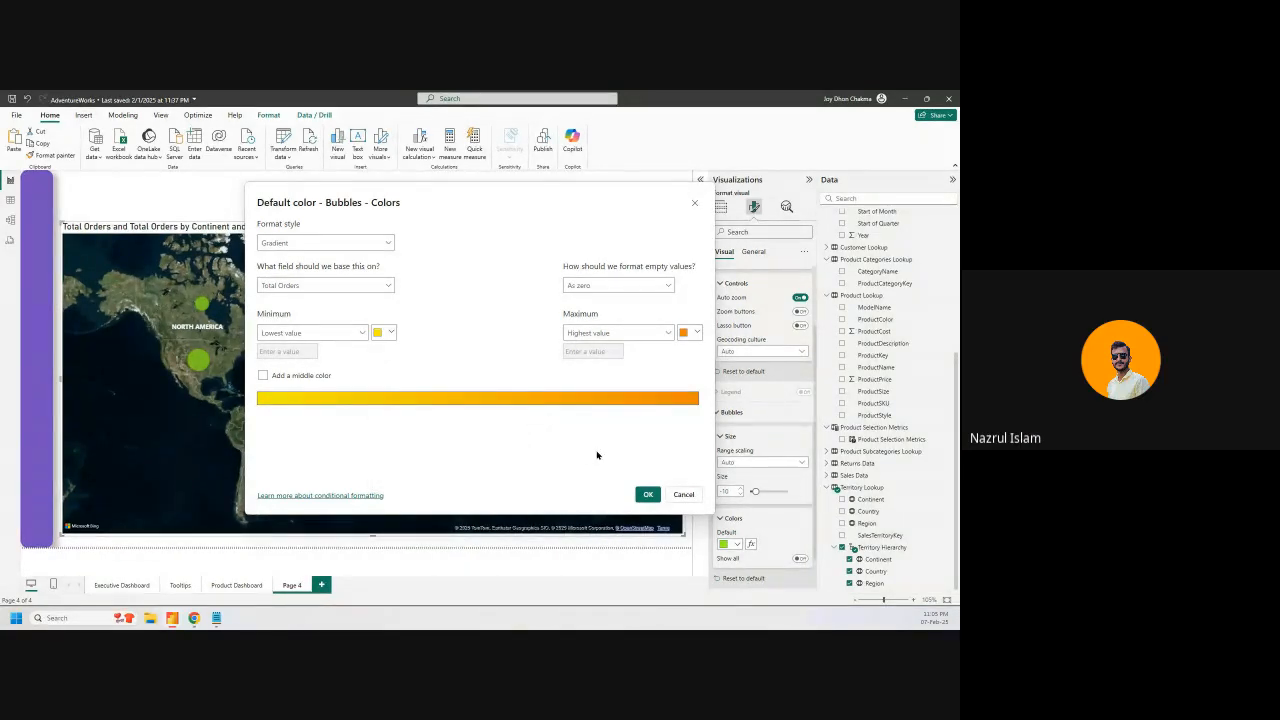
{"action": "left_click", "coordinate": [648, 494]}
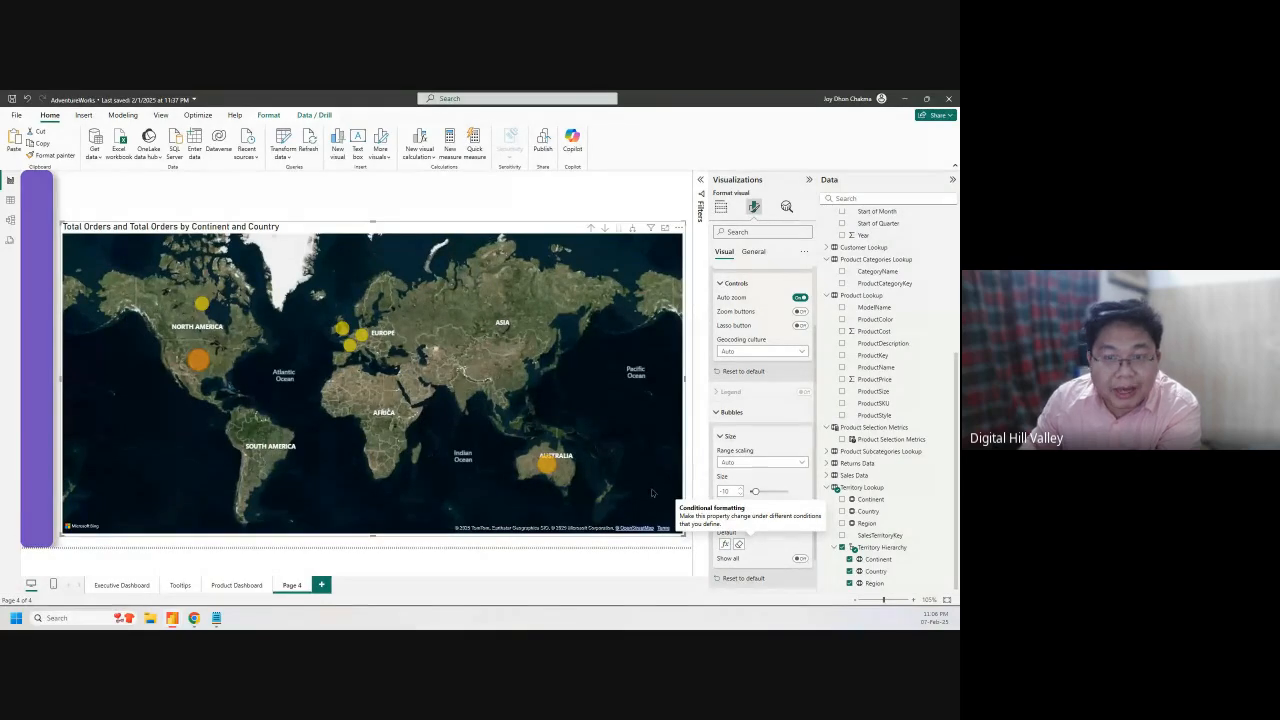
{"action": "left_click", "coordinate": [727, 545]}
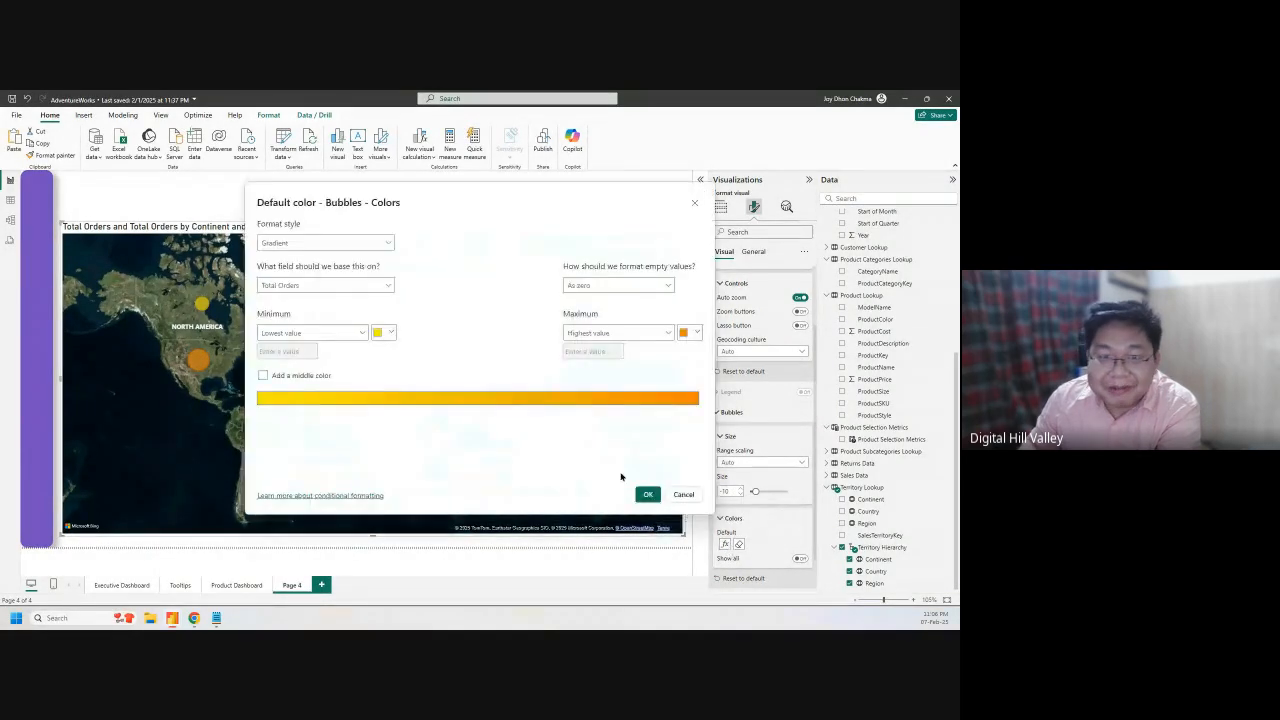
{"action": "left_click", "coordinate": [692, 337]}
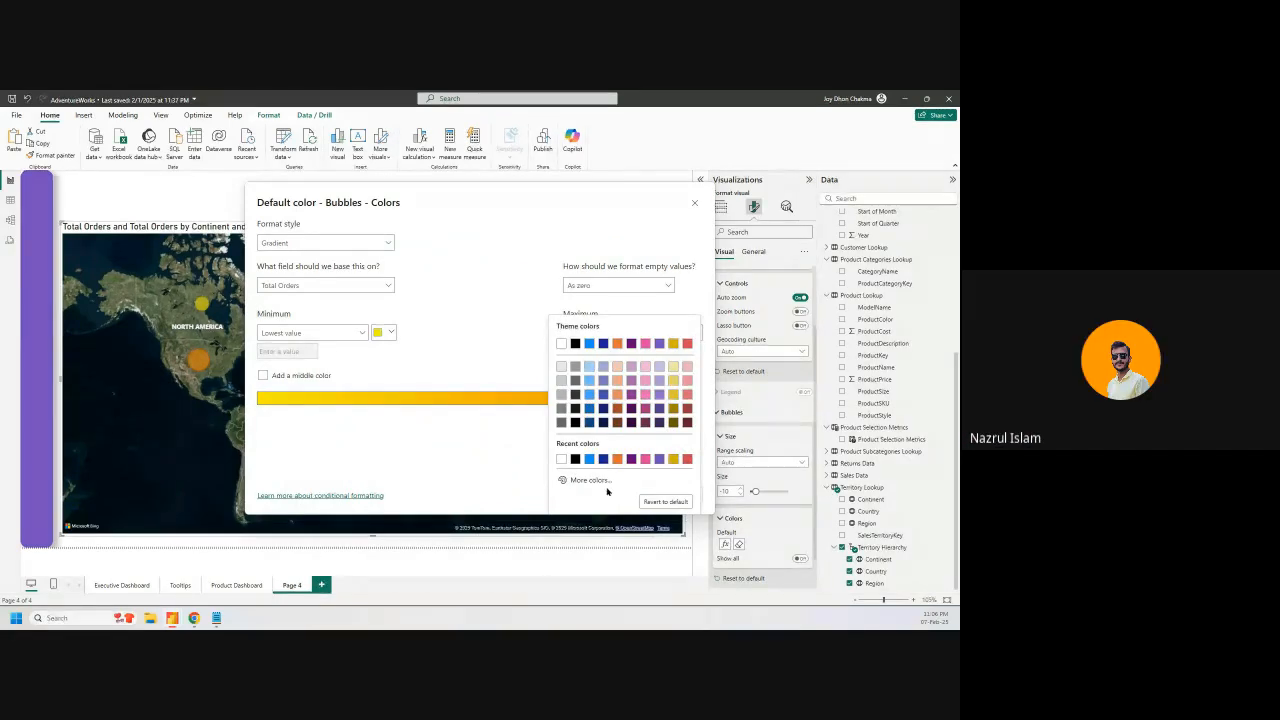
{"action": "left_click", "coordinate": [587, 481]}
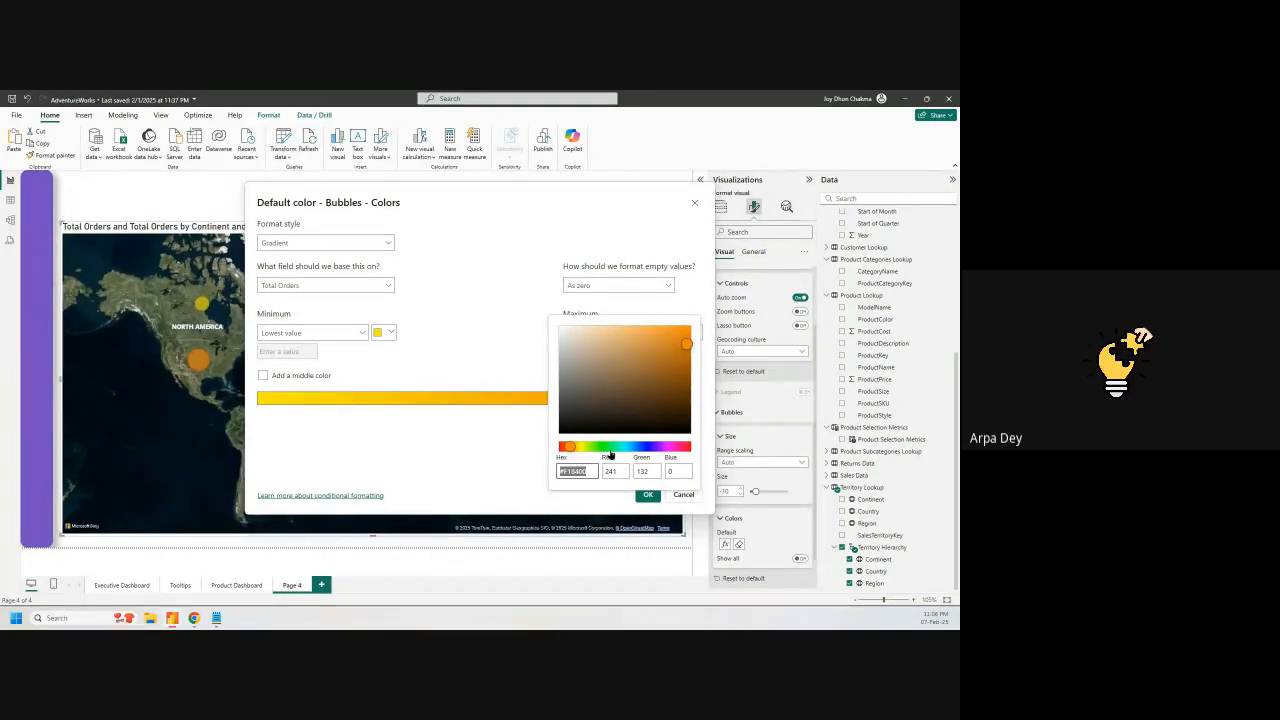
{"action": "left_click", "coordinate": [507, 442]}
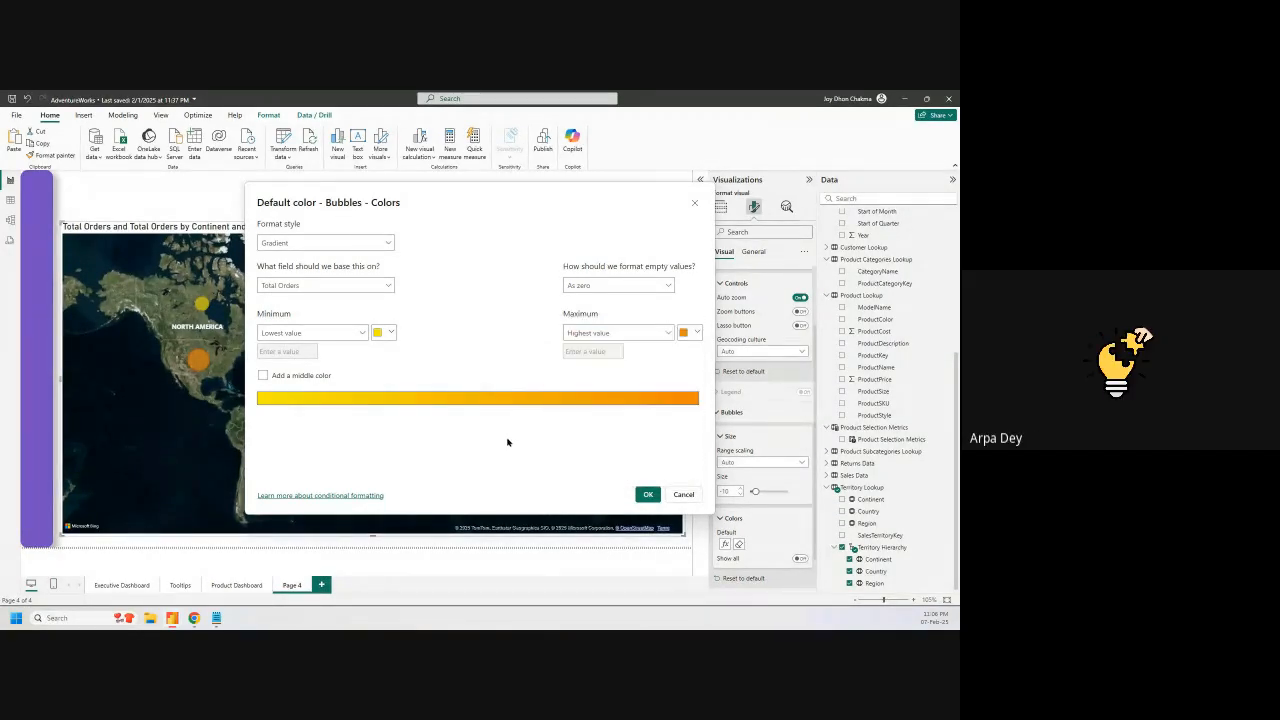
{"action": "left_click", "coordinate": [692, 206]}
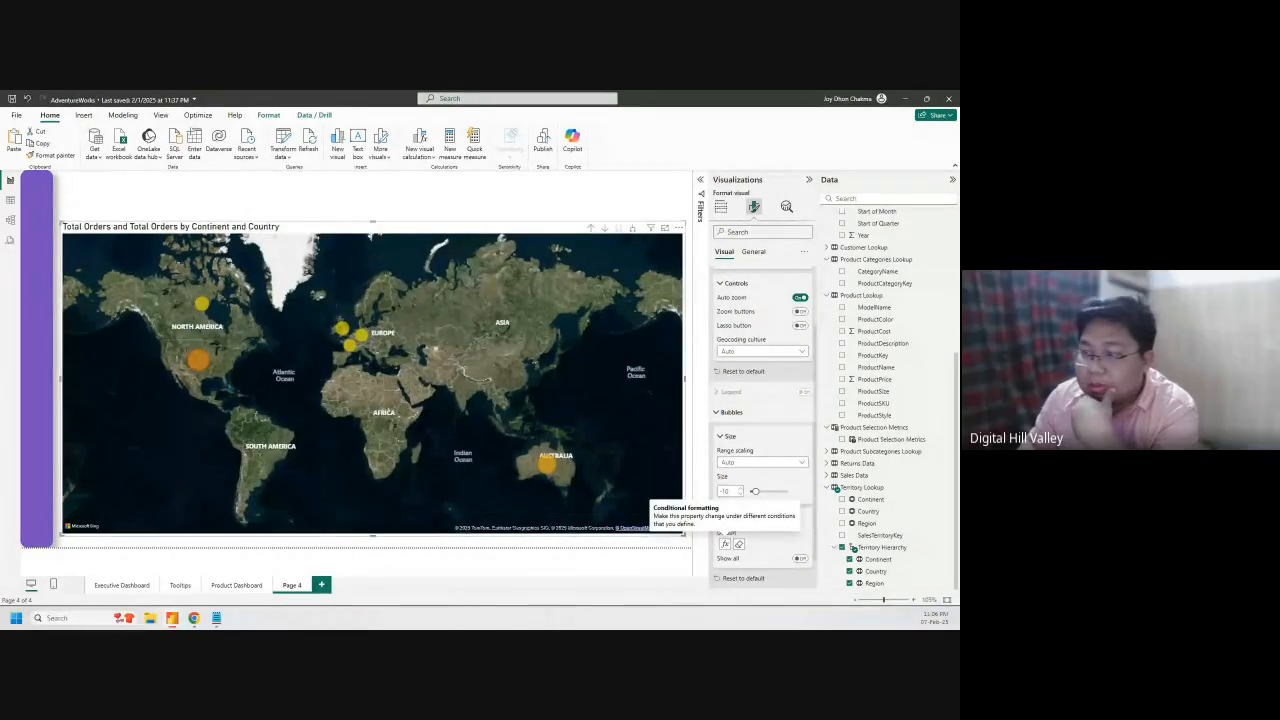
Switch to Chrome and search Google Images for "power bi map bubble color"
{"action": "left_click", "coordinate": [905, 99]}
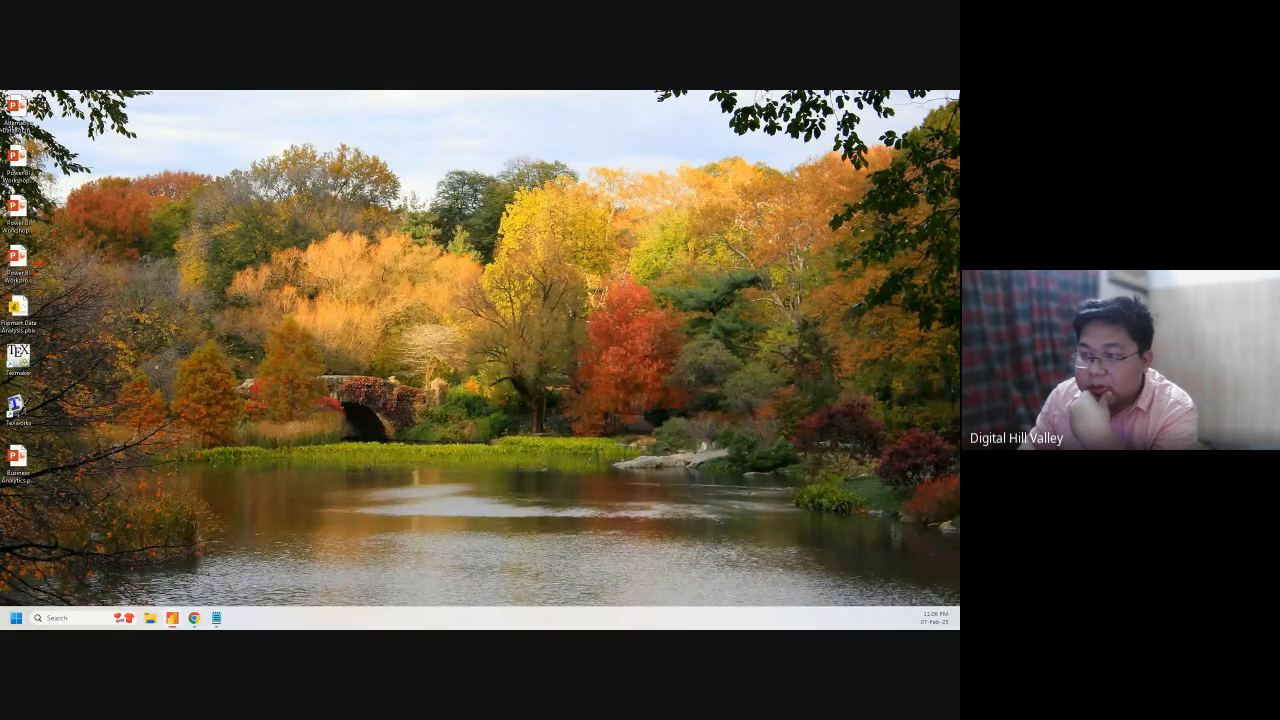
{"action": "left_click", "coordinate": [194, 618]}
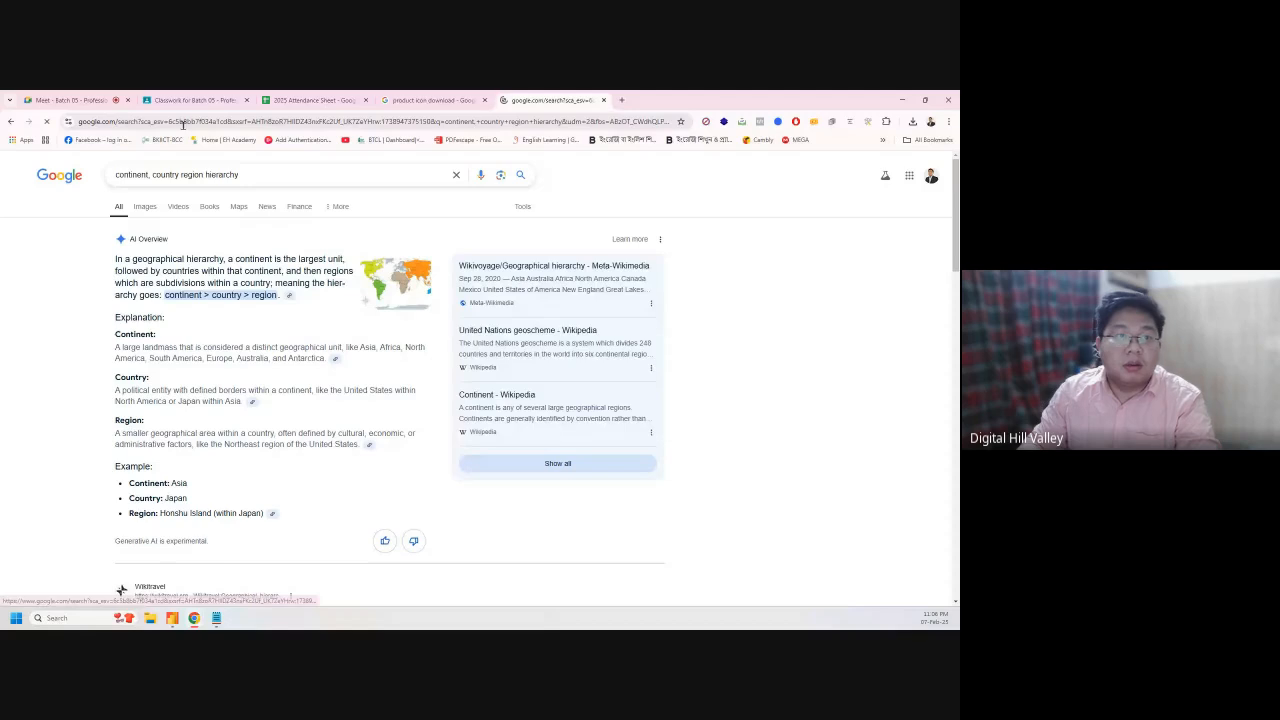
{"action": "type", "text": "po"}
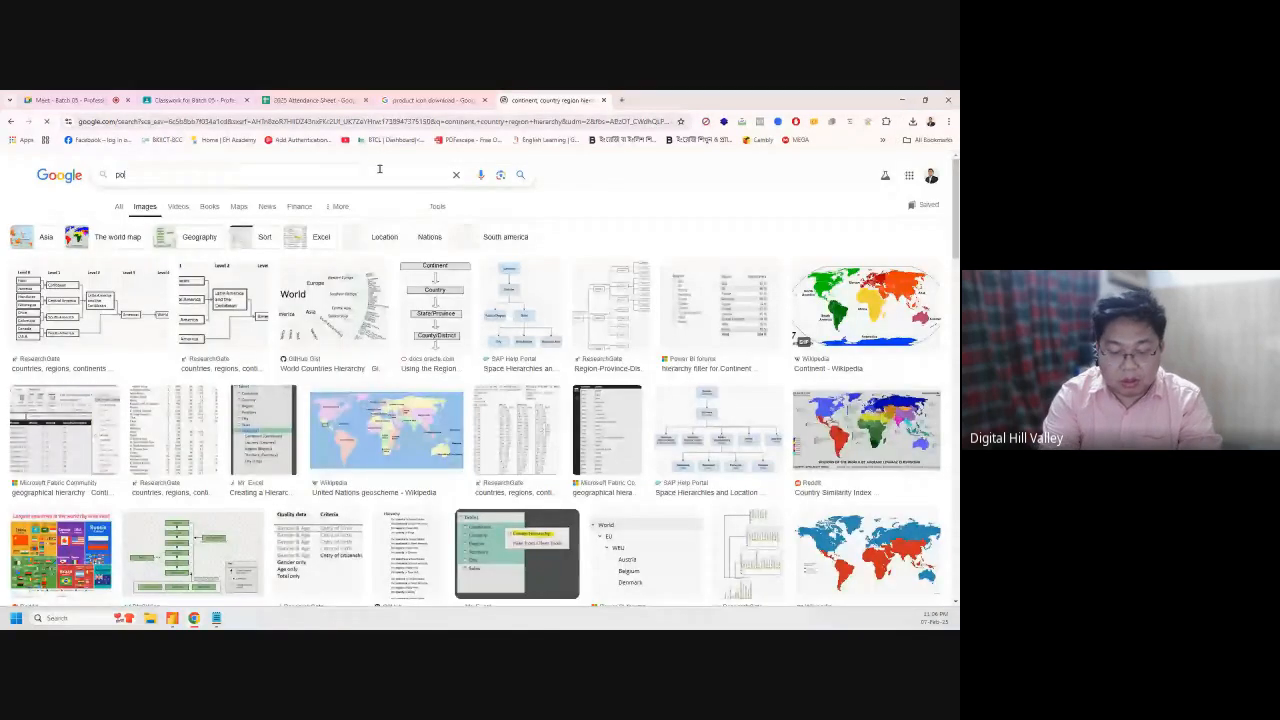
{"action": "type", "text": "wer bi map"}
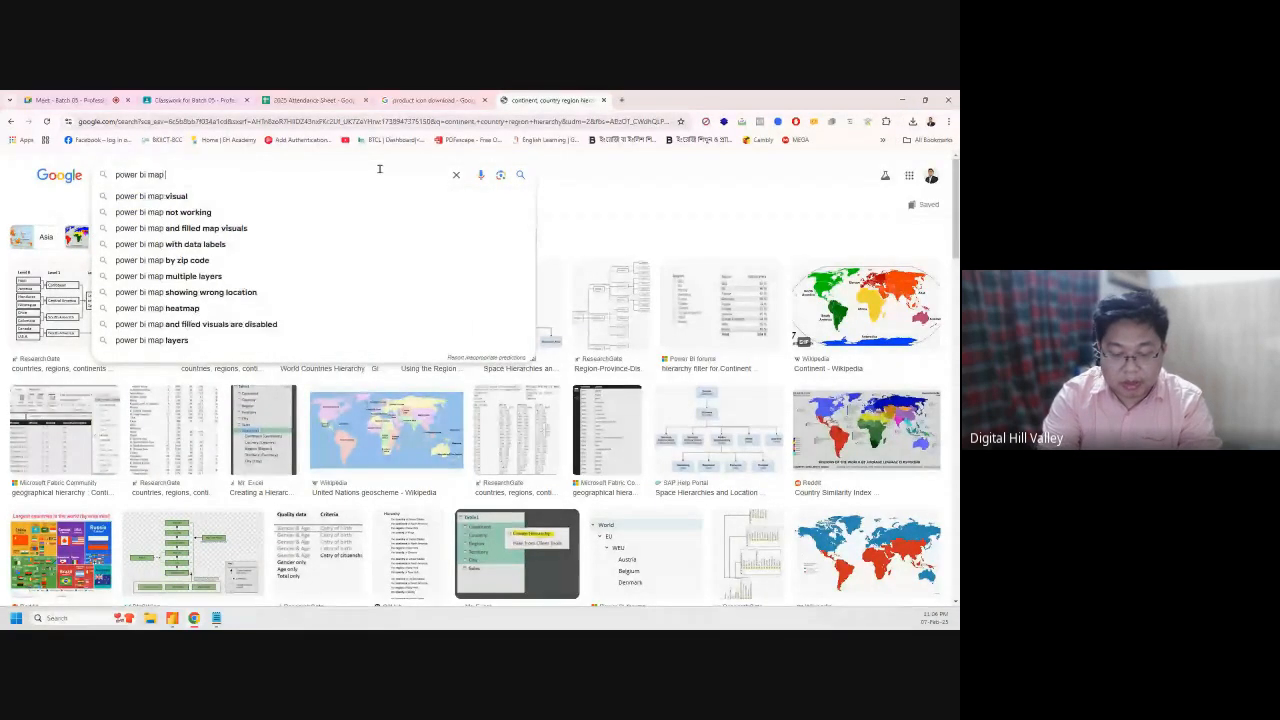
{"action": "type", "text": " bubble color"}
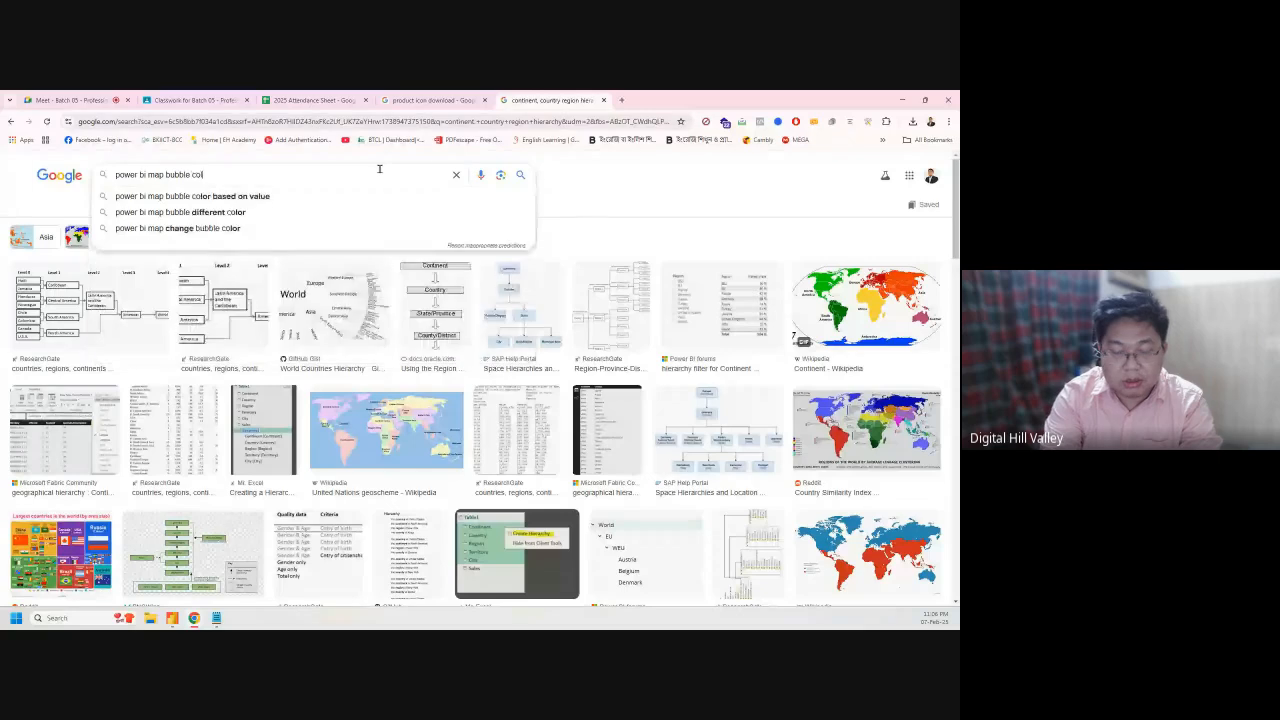
{"action": "key", "text": "Return"}
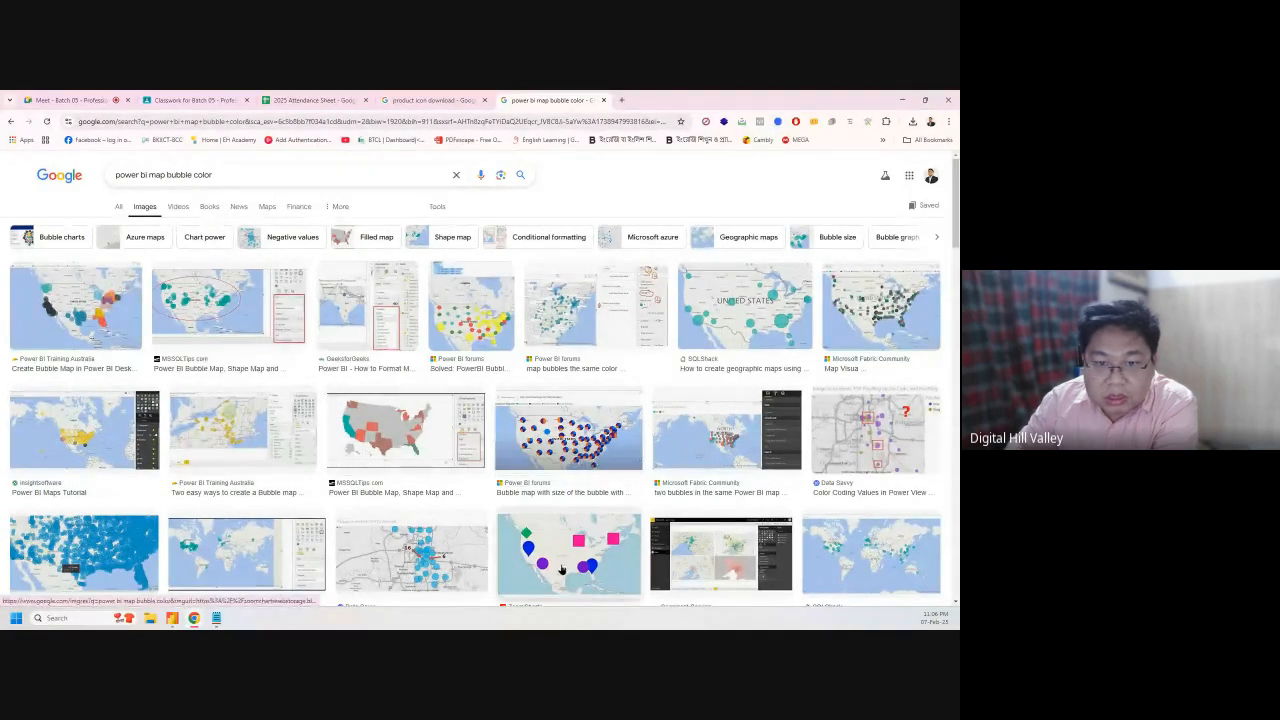
Browse the image results and preview bubble map examples from Power BI forums, Microsoft Learn, Stack Overflow and Microsoft Fabric Community
{"action": "scroll", "coordinate": [561, 569], "scroll_direction": "down", "scroll_amount": 1}
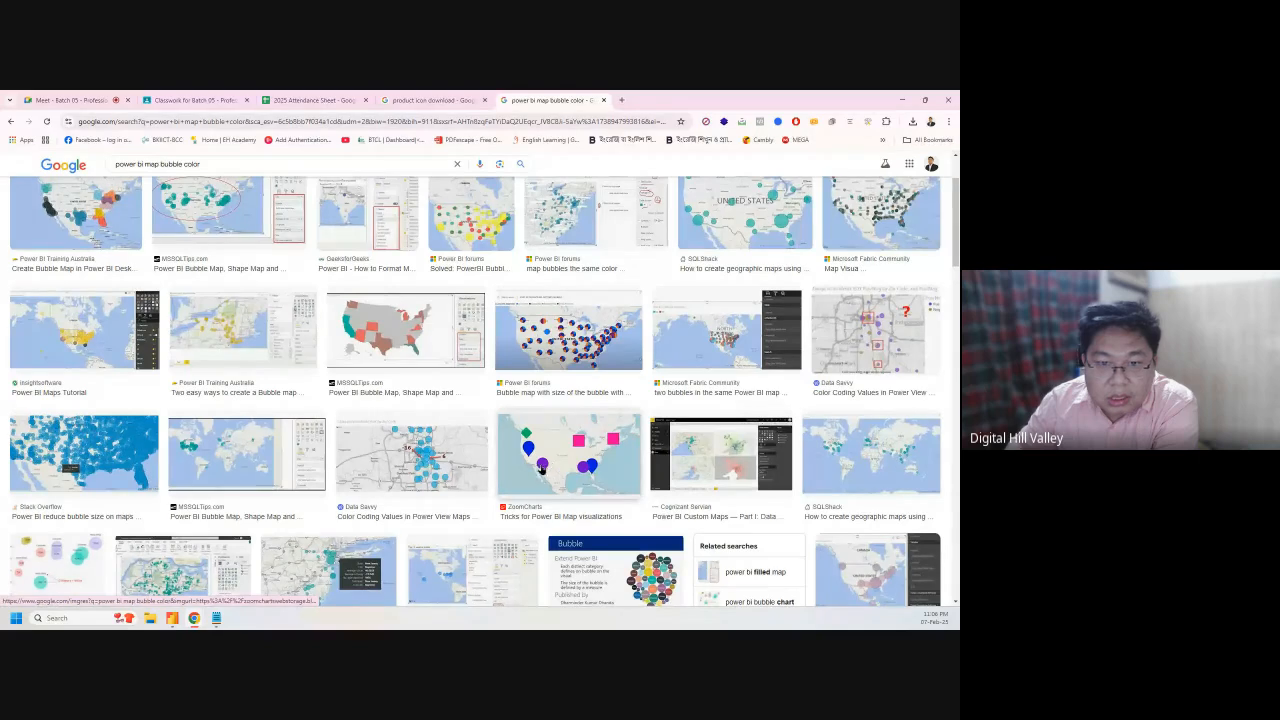
{"action": "scroll", "coordinate": [415, 470], "scroll_direction": "up", "scroll_amount": 1}
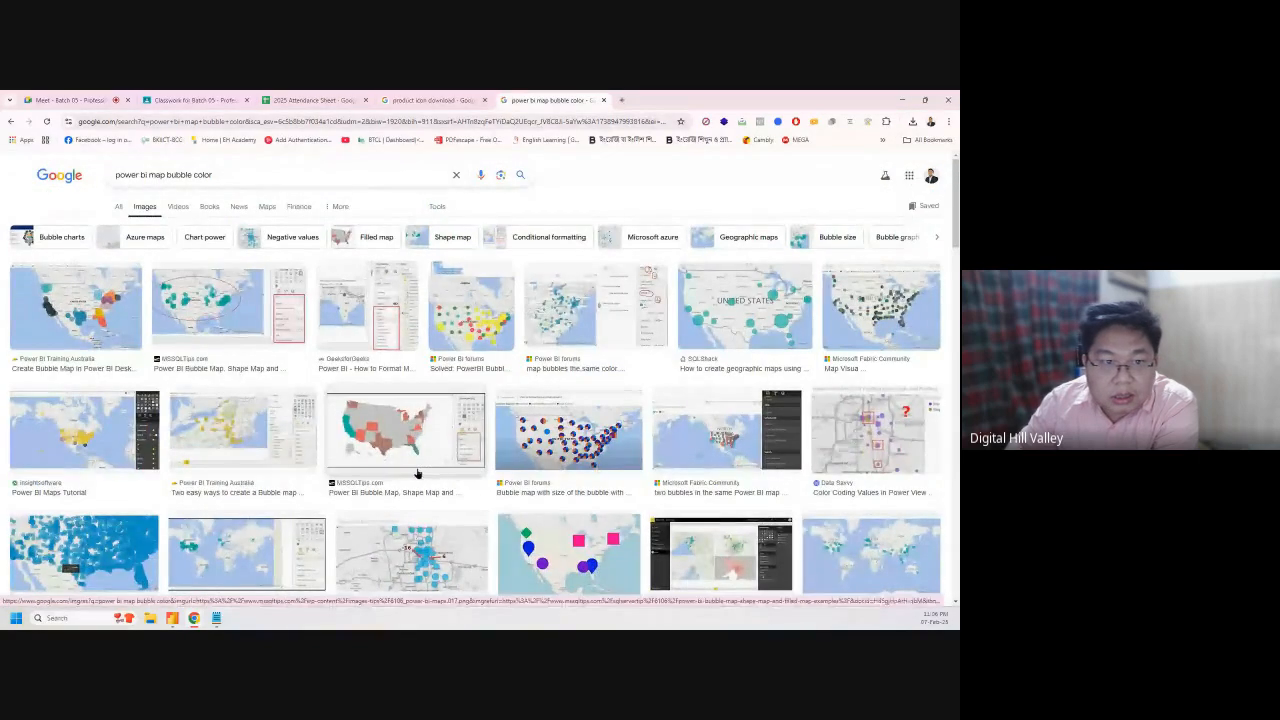
{"action": "scroll", "coordinate": [381, 450], "scroll_direction": "down", "scroll_amount": 2}
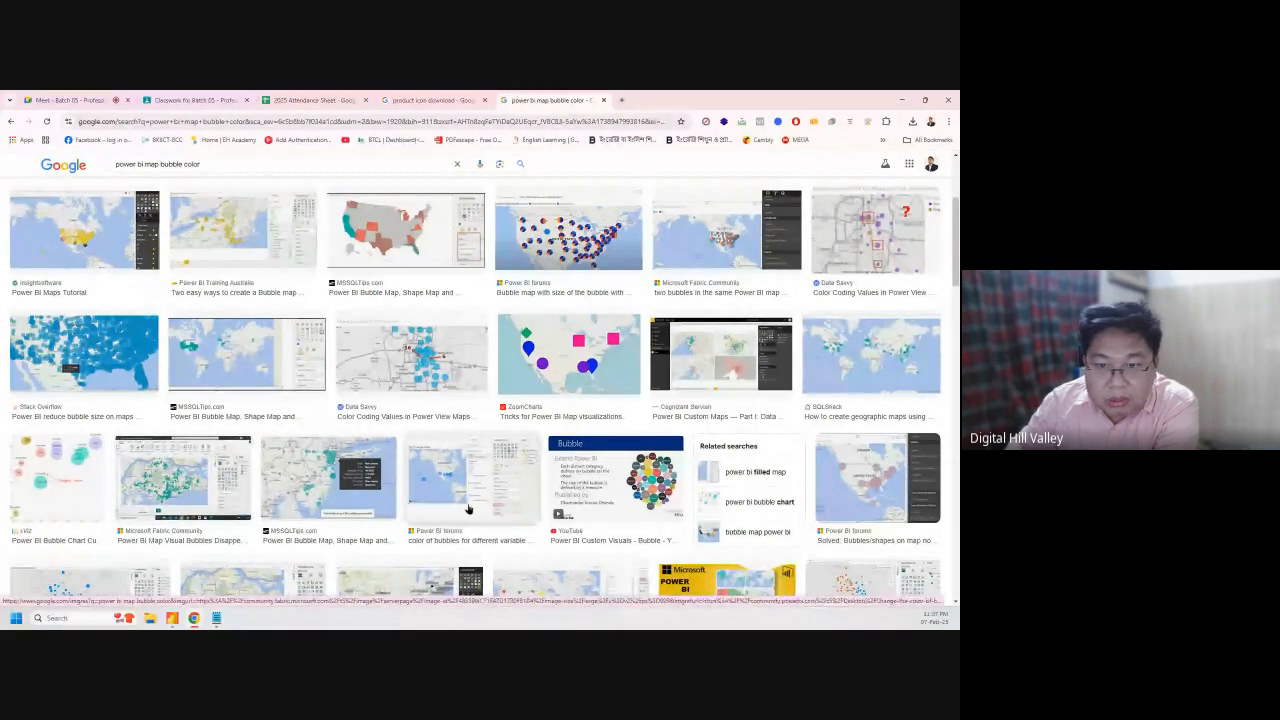
{"action": "scroll", "coordinate": [468, 510], "scroll_direction": "down", "scroll_amount": 2}
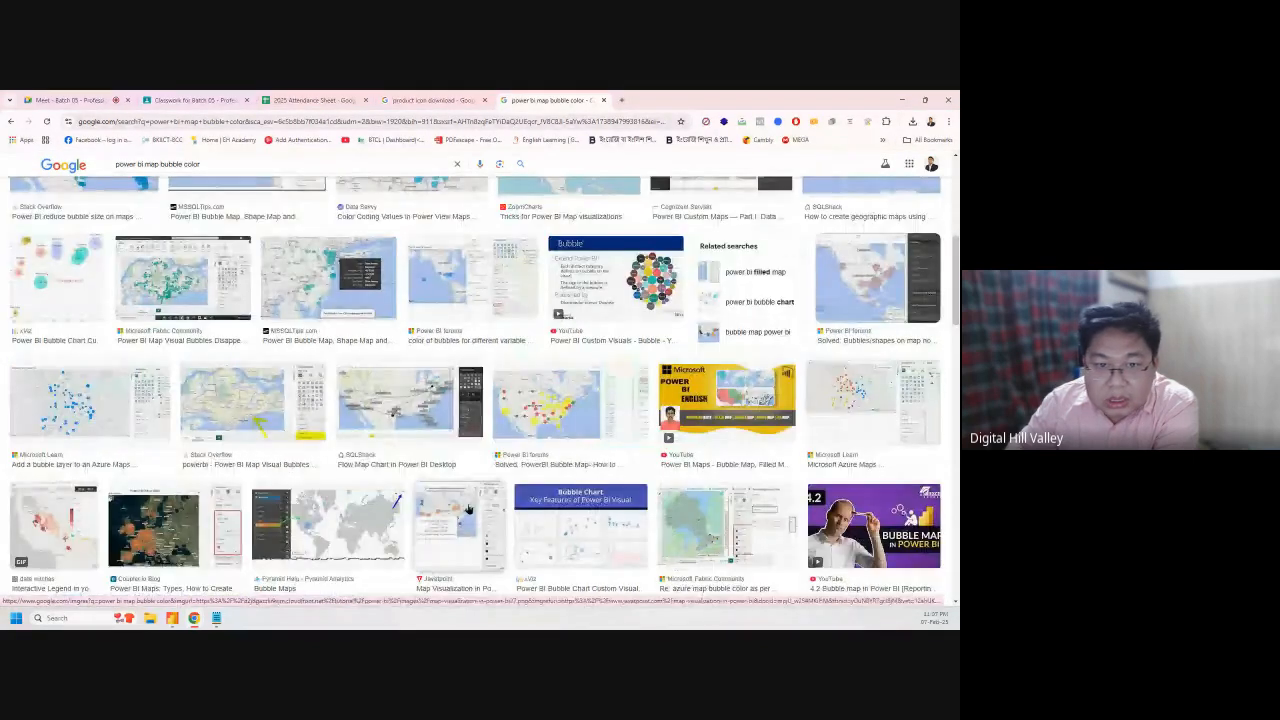
{"action": "left_click", "coordinate": [544, 408]}
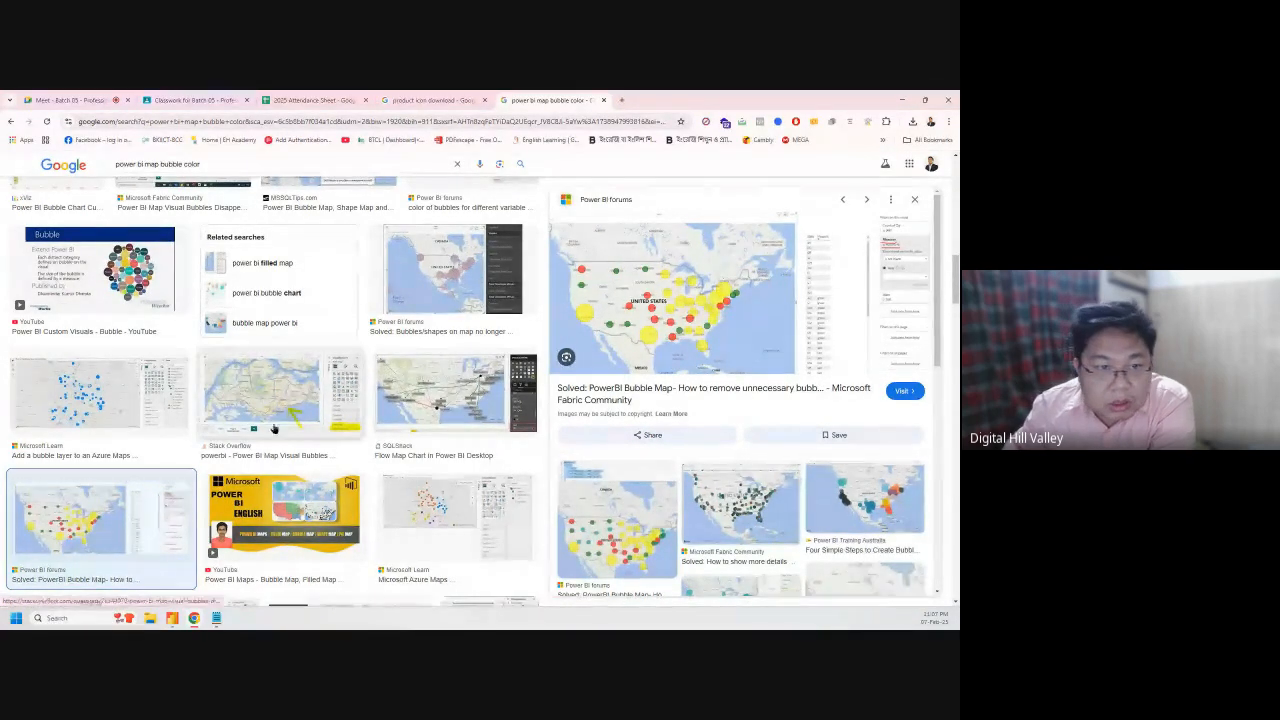
{"action": "left_click", "coordinate": [126, 412]}
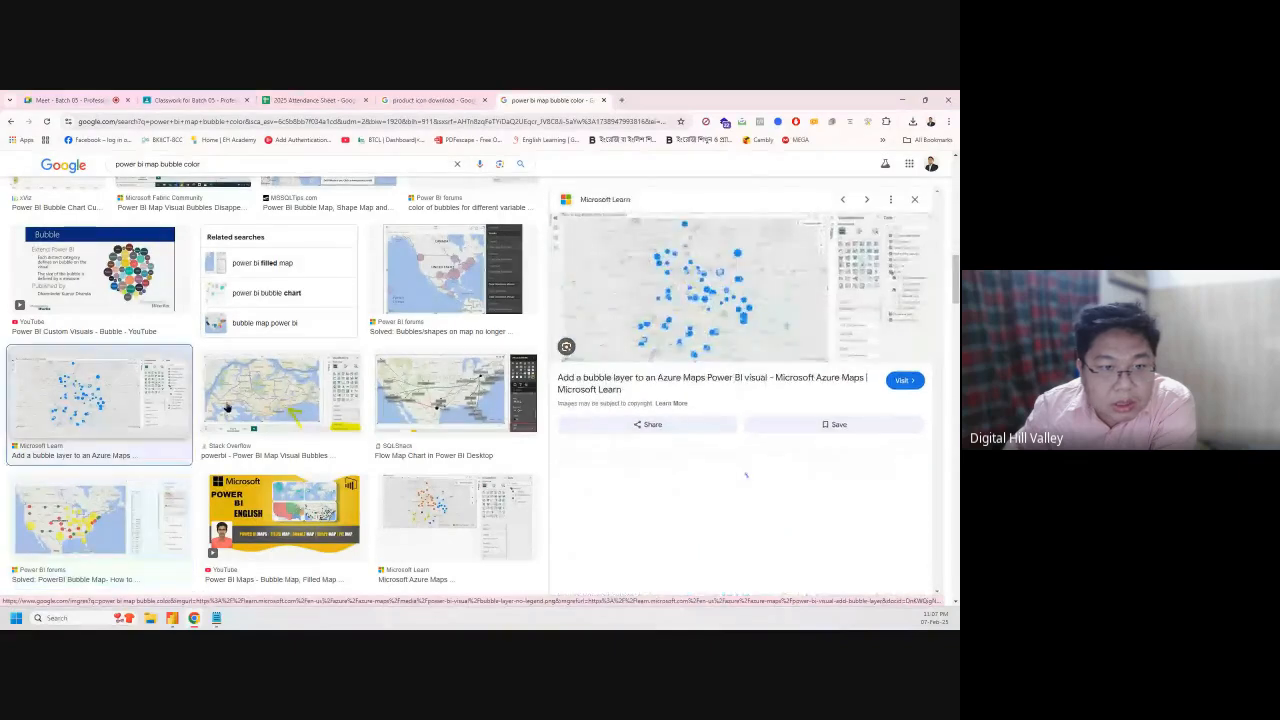
{"action": "left_click", "coordinate": [255, 406]}
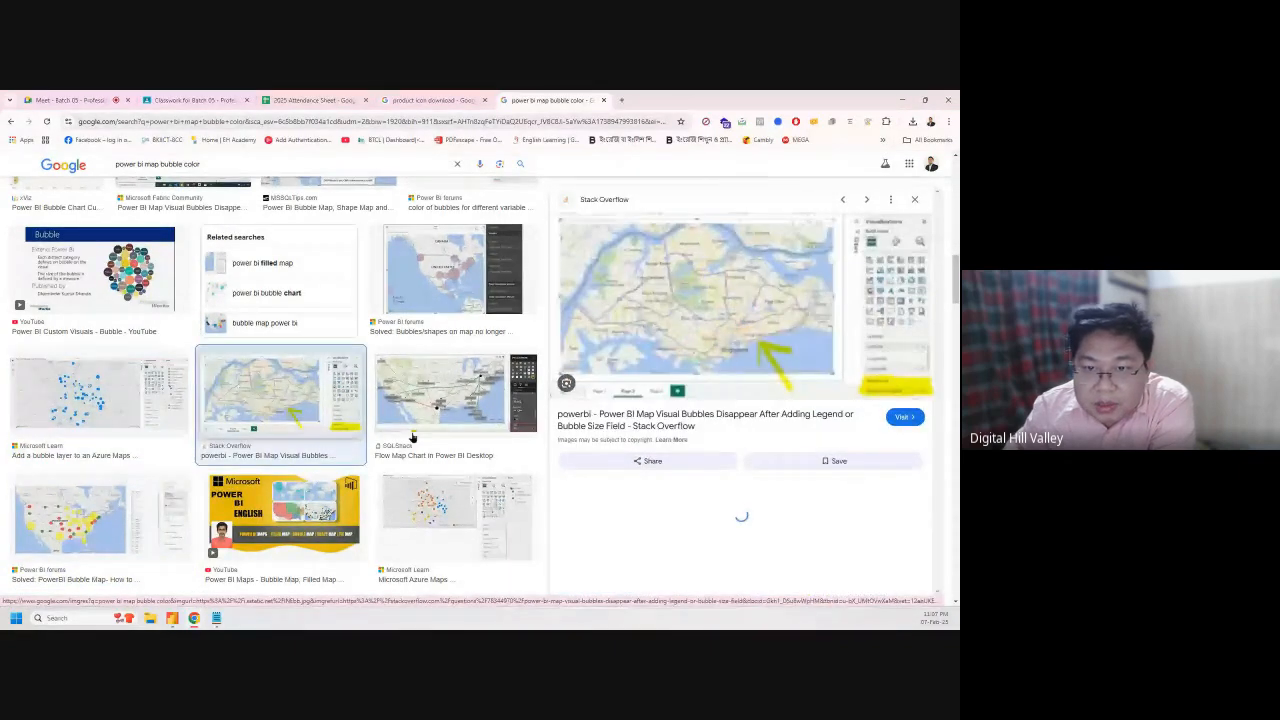
{"action": "left_click", "coordinate": [575, 495]}
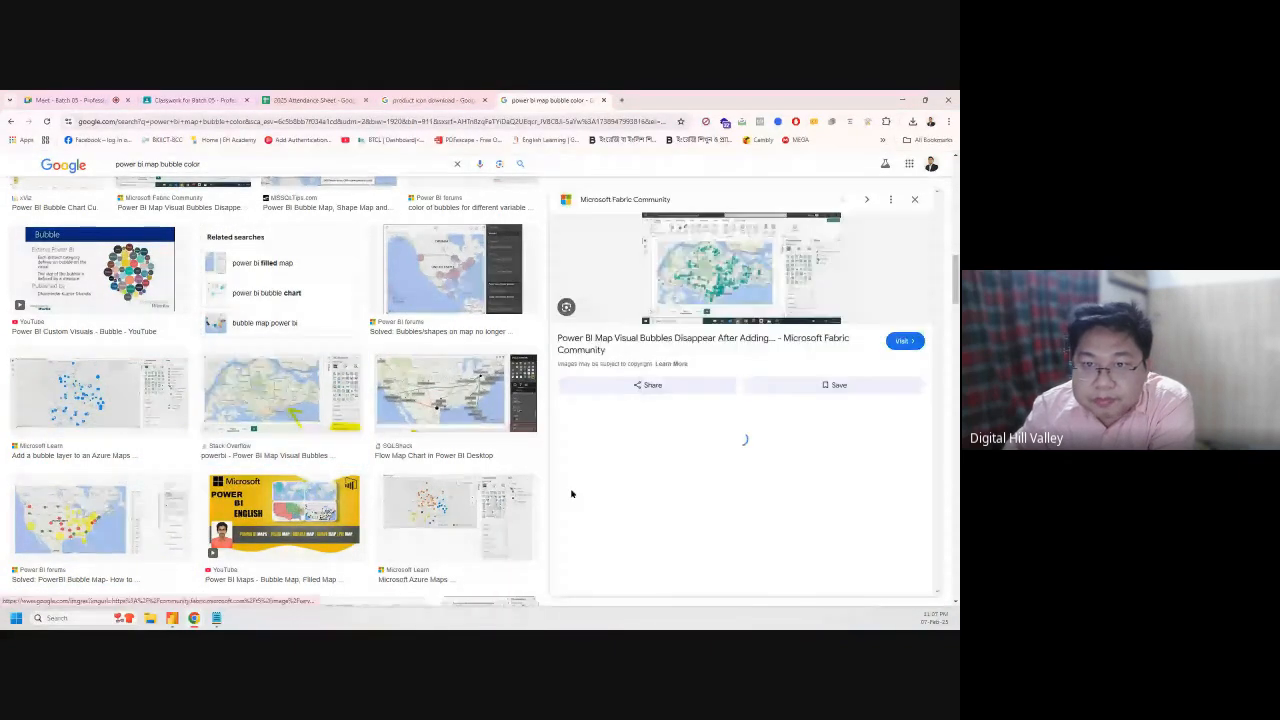
{"action": "scroll", "coordinate": [312, 480], "scroll_direction": "down", "scroll_amount": 5}
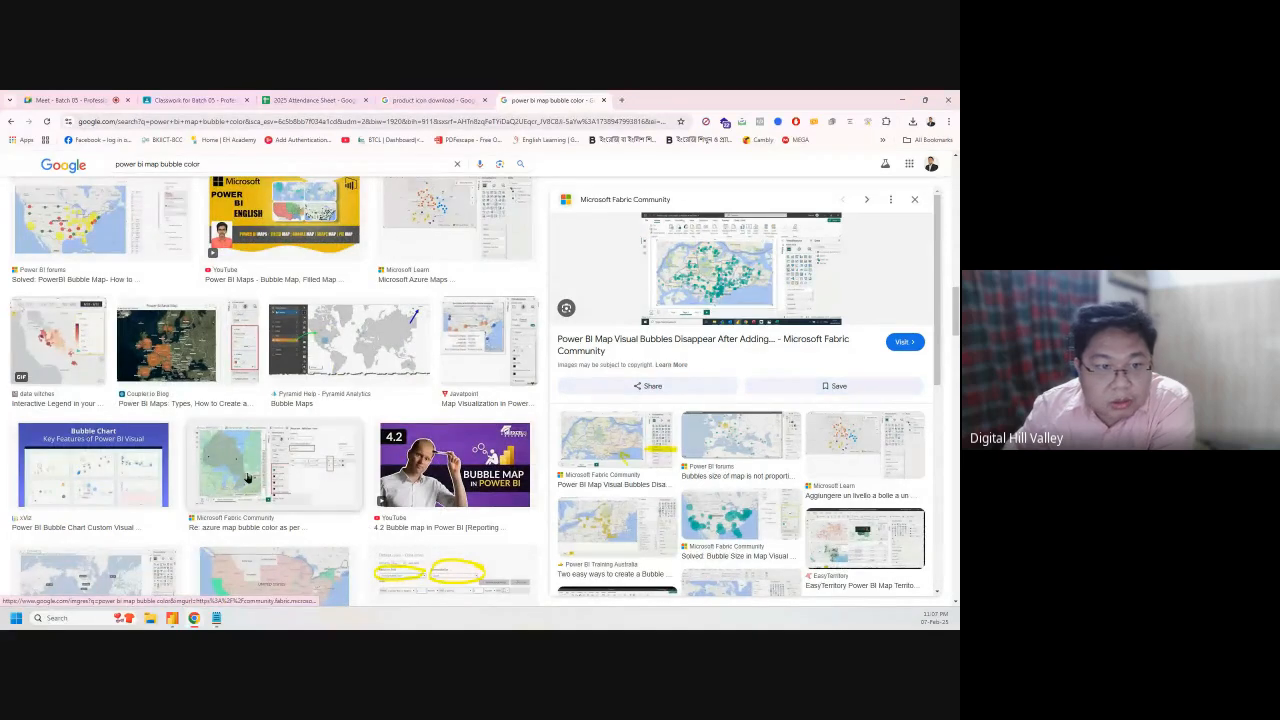
Preview the conditional Azure map bubble color and data witches interactive legend examples, and look through the remaining image results
{"action": "left_click", "coordinate": [247, 478]}
{"action": "scroll", "coordinate": [293, 493], "scroll_direction": "down", "scroll_amount": 5}
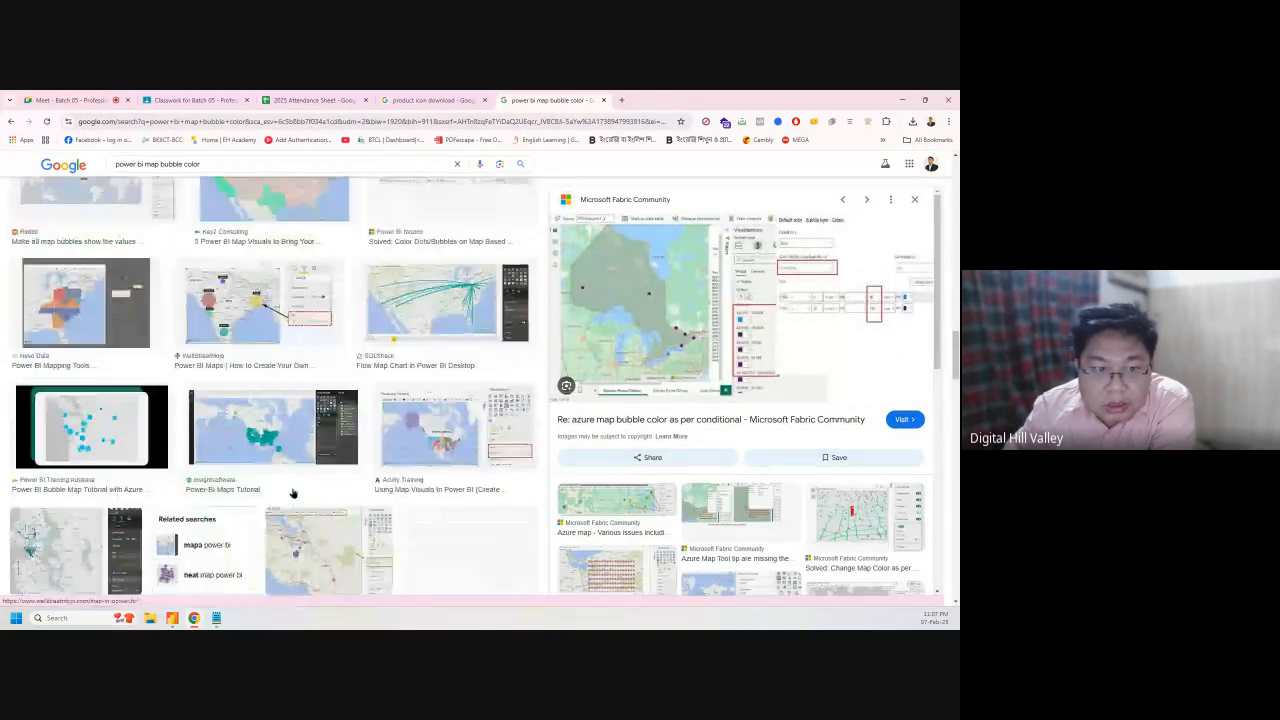
{"action": "scroll", "coordinate": [293, 493], "scroll_direction": "down", "scroll_amount": 3}
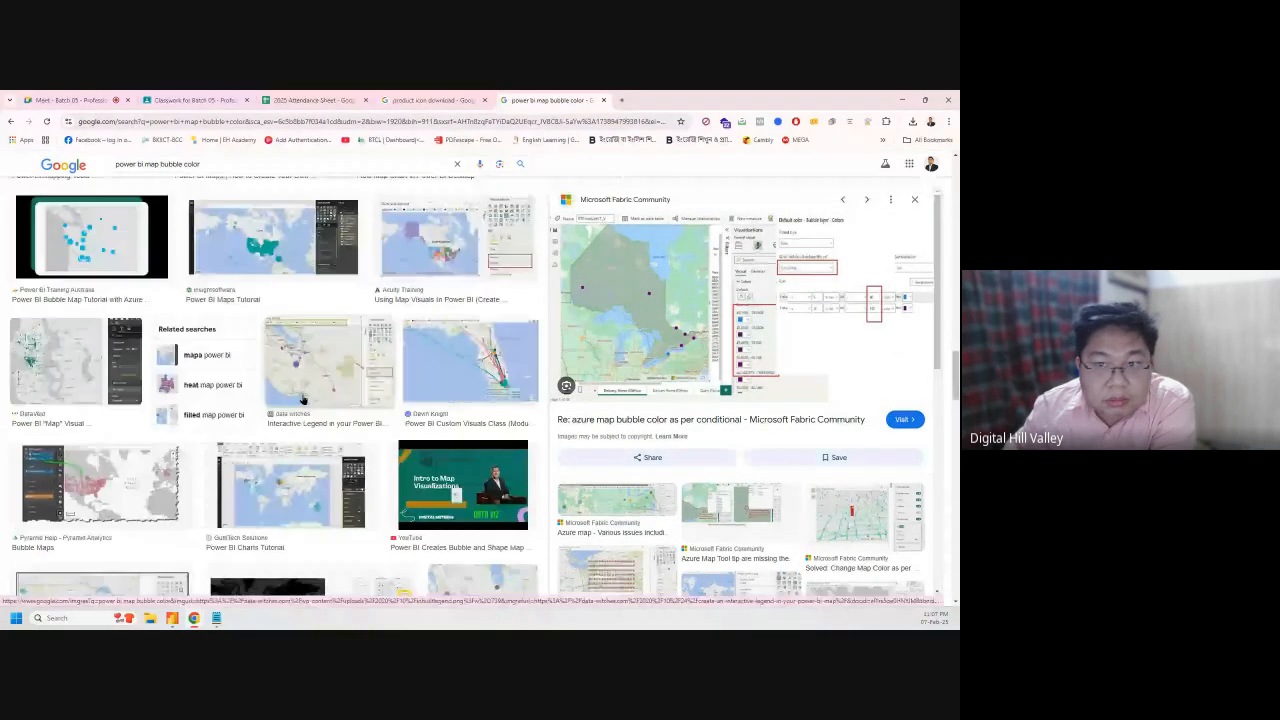
{"action": "left_click", "coordinate": [280, 368]}
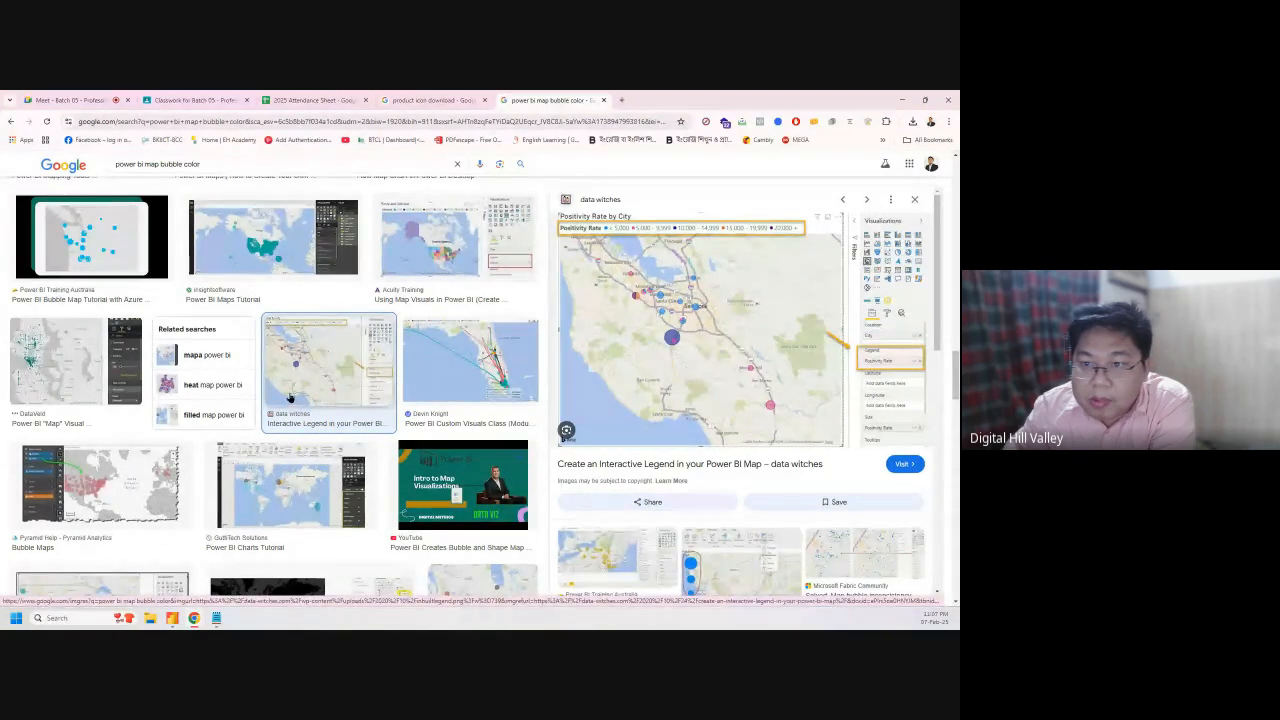
{"action": "scroll", "coordinate": [296, 403], "scroll_direction": "down", "scroll_amount": 2}
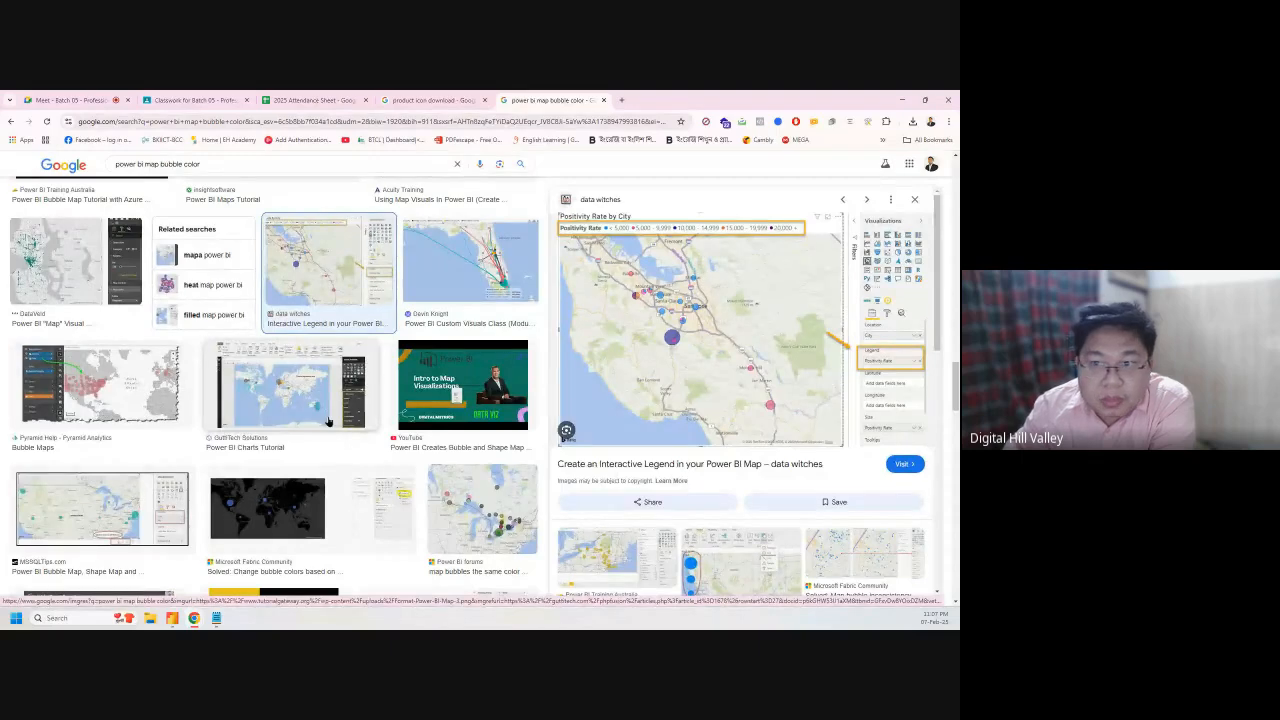
{"action": "scroll", "coordinate": [328, 421], "scroll_direction": "down", "scroll_amount": 10}
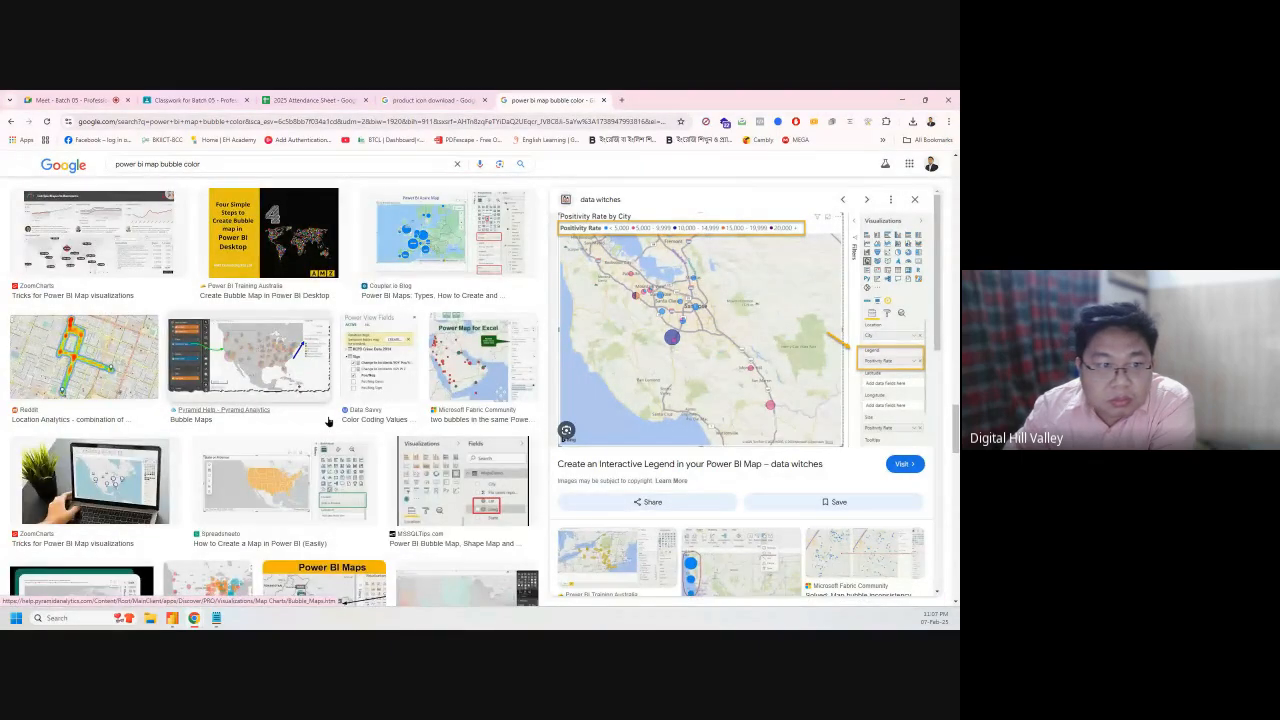
{"action": "scroll", "coordinate": [328, 421], "scroll_direction": "up", "scroll_amount": 12}
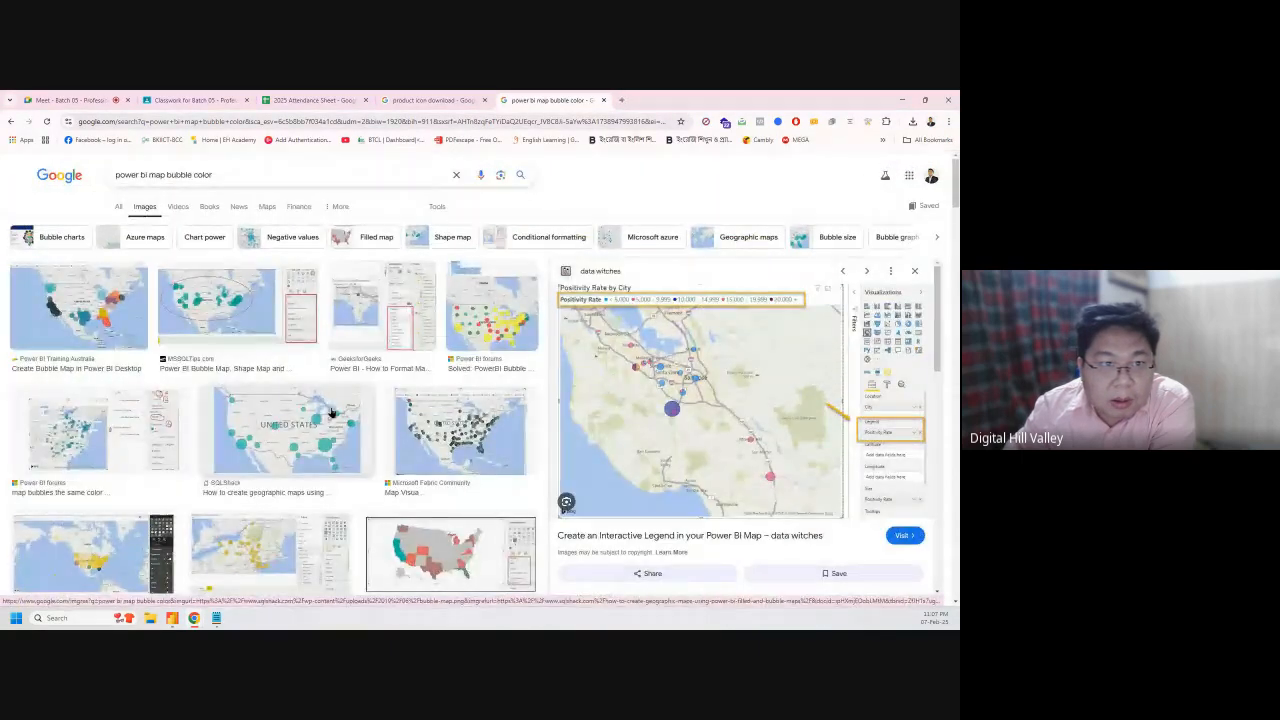
Compare the MSSQLTips, GeeksforGeeks and Power BI forums bubble map examples among the first image results
{"action": "left_click", "coordinate": [300, 318]}
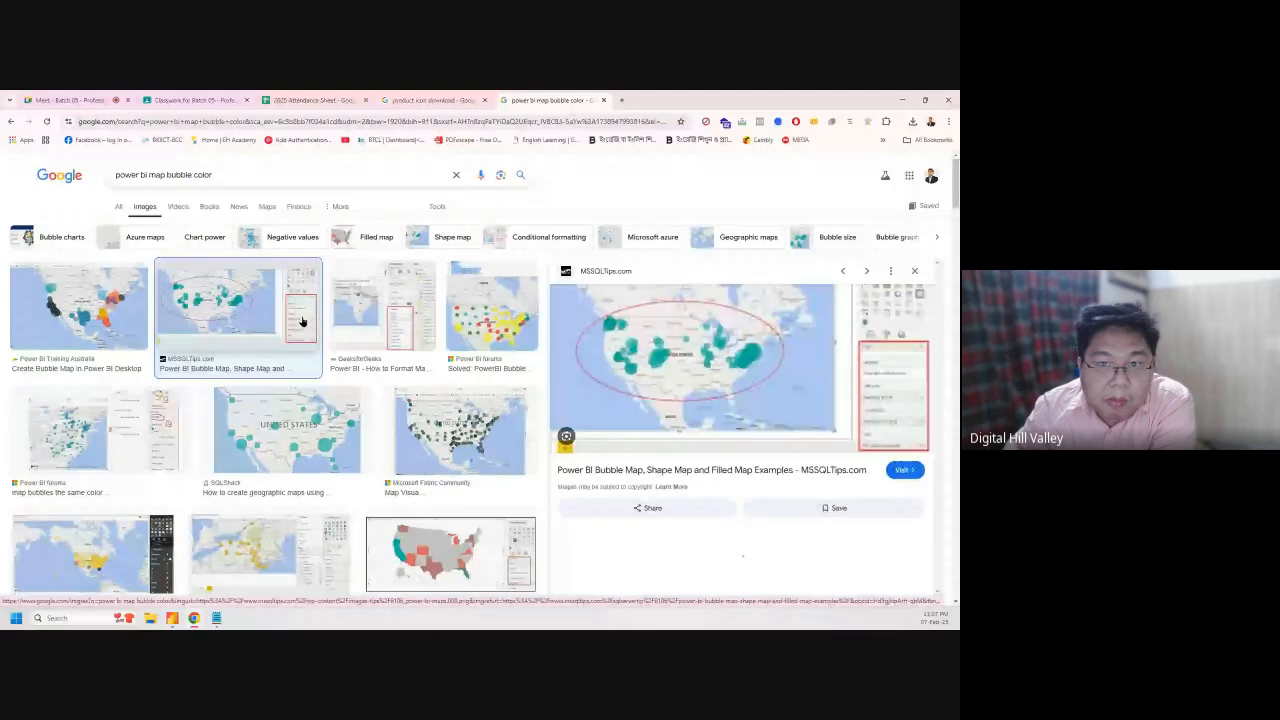
{"action": "left_click", "coordinate": [410, 320]}
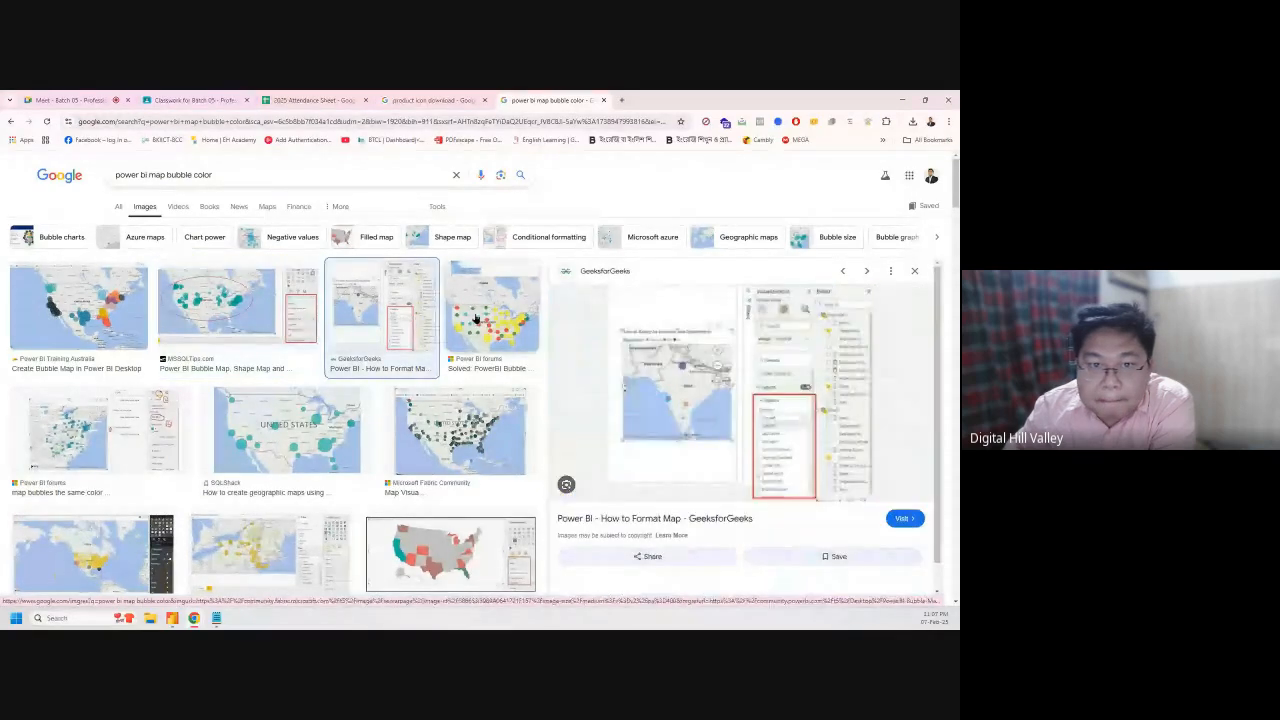
{"action": "left_click", "coordinate": [477, 318]}
{"action": "left_click", "coordinate": [285, 430]}
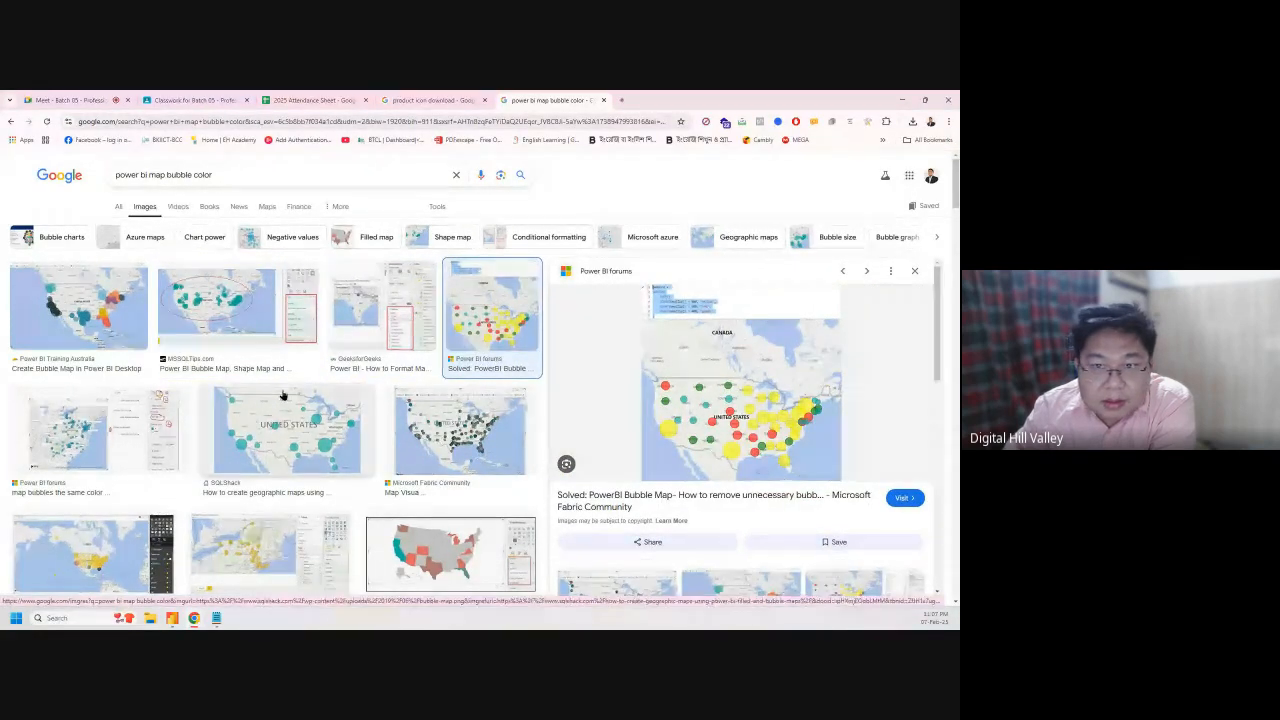
{"action": "left_click", "coordinate": [68, 427]}
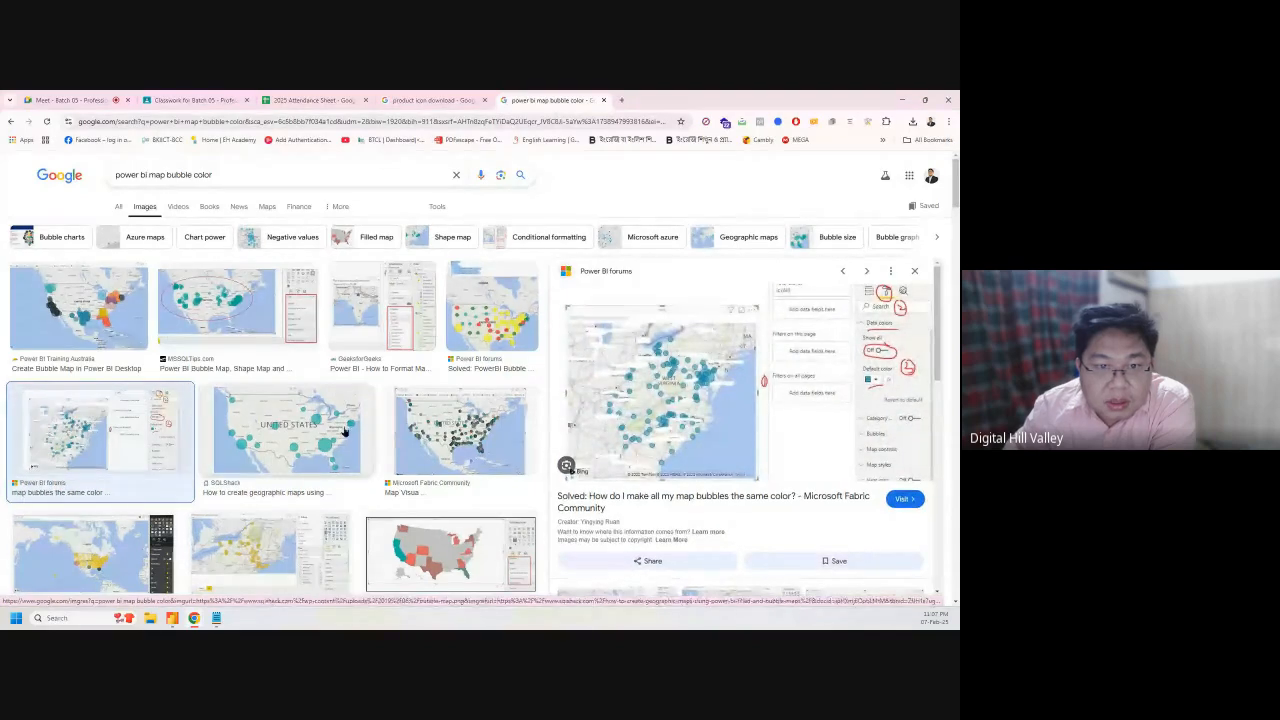
Preview the Power BI Training Australia bubble map example and switch back to the AdventureWorks report in Power BI Desktop
{"action": "left_click", "coordinate": [86, 327]}
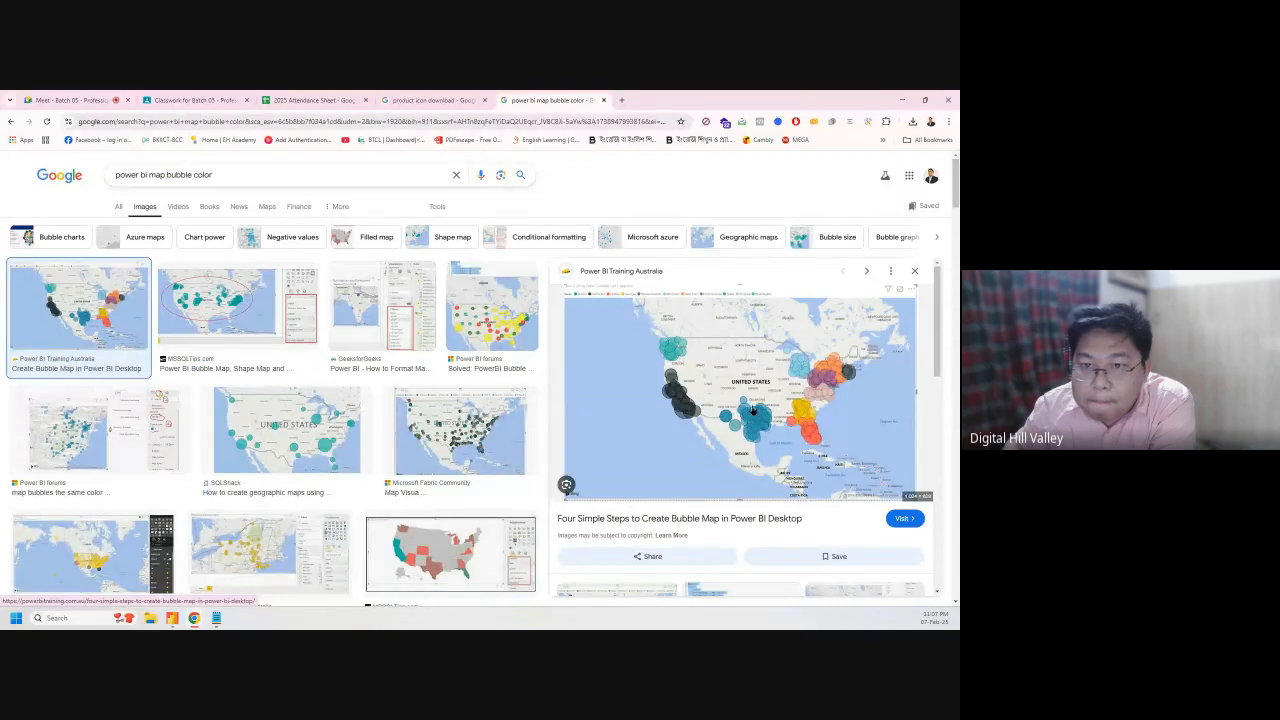
{"action": "left_click", "coordinate": [904, 99]}
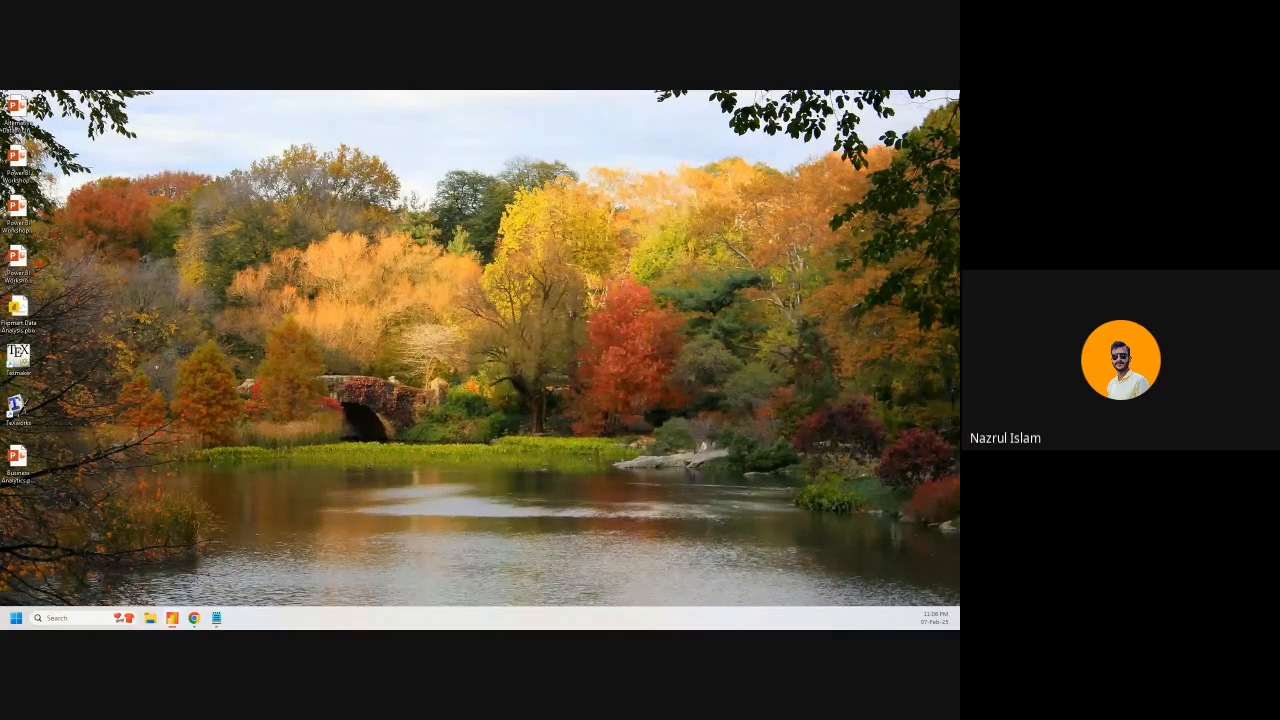
{"action": "mouse_move", "coordinate": [200, 617]}
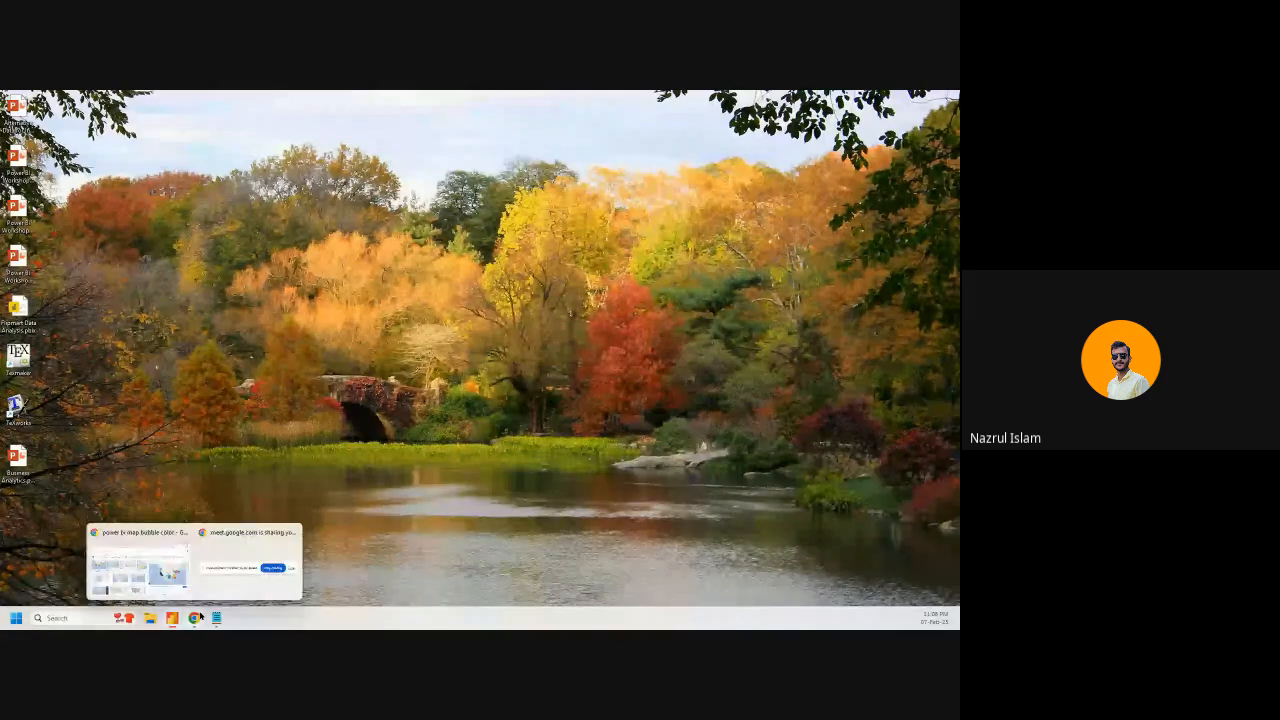
{"action": "left_click", "coordinate": [175, 584]}
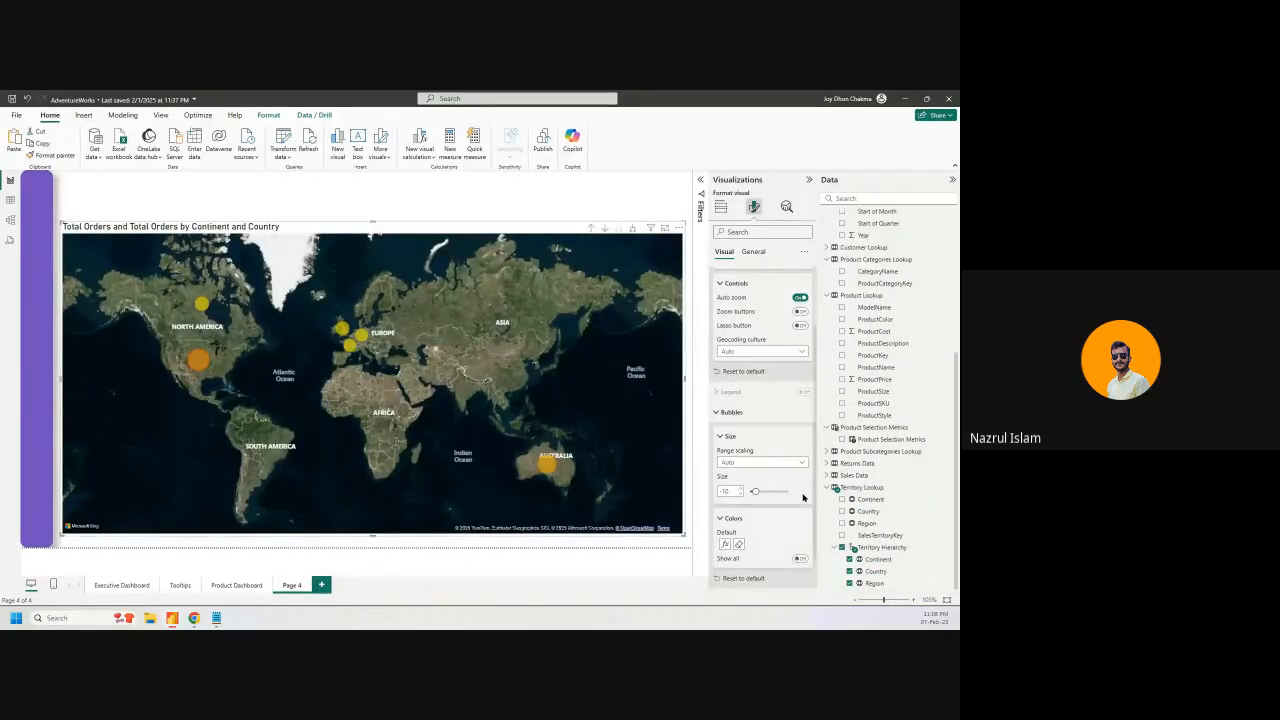
In the bubble color gradient, set the maximum color to white and the minimum to a custom orange of about #F35308
{"action": "scroll", "coordinate": [814, 515], "scroll_direction": "down", "scroll_amount": 1}
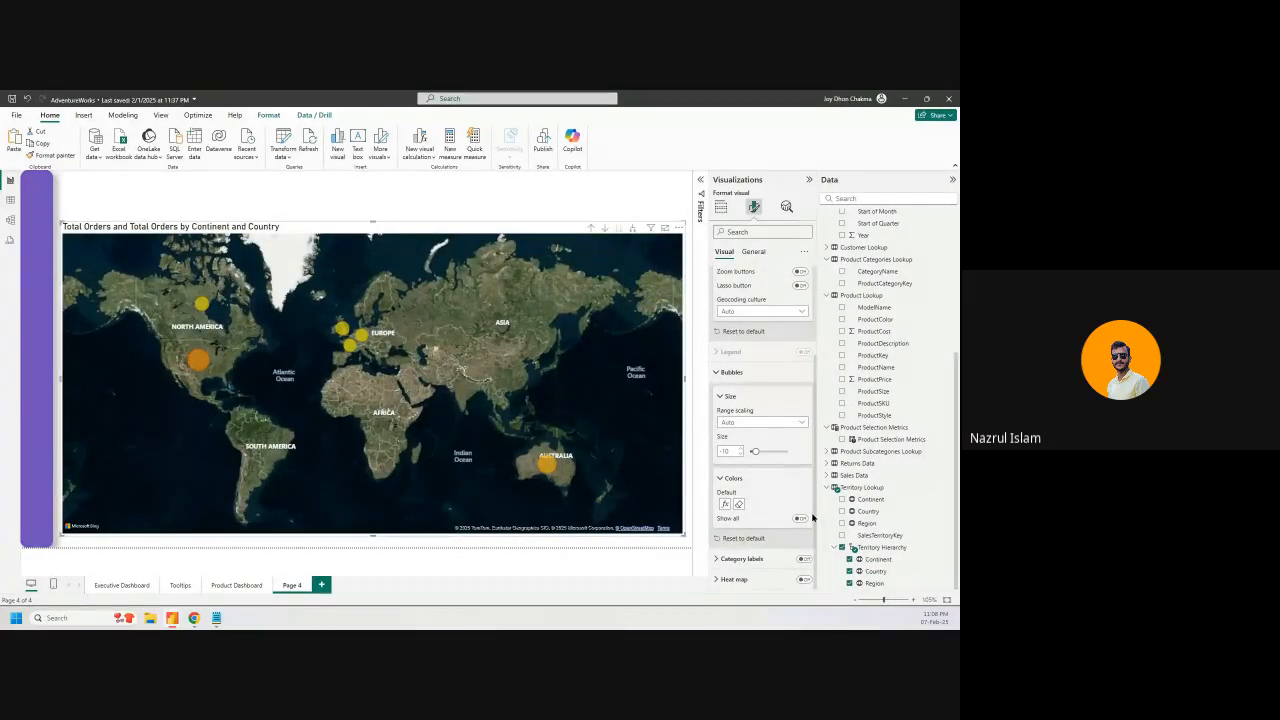
{"action": "left_click", "coordinate": [726, 505]}
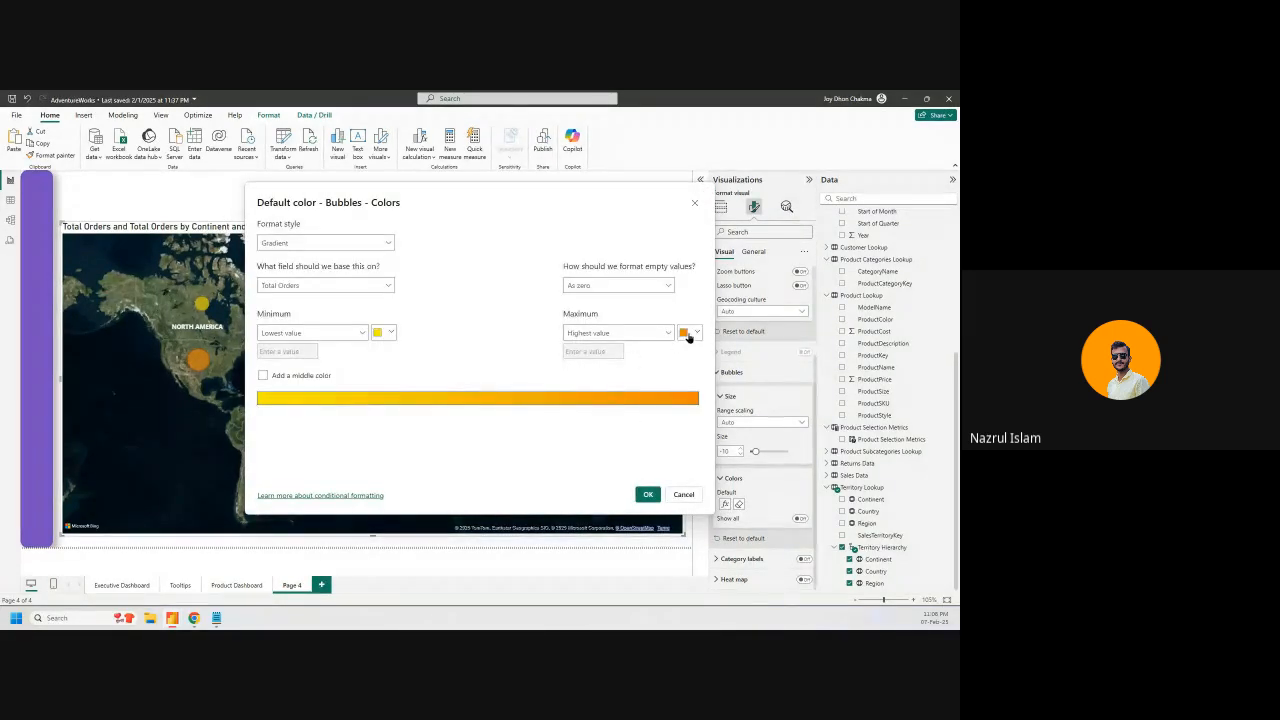
{"action": "left_click", "coordinate": [688, 334]}
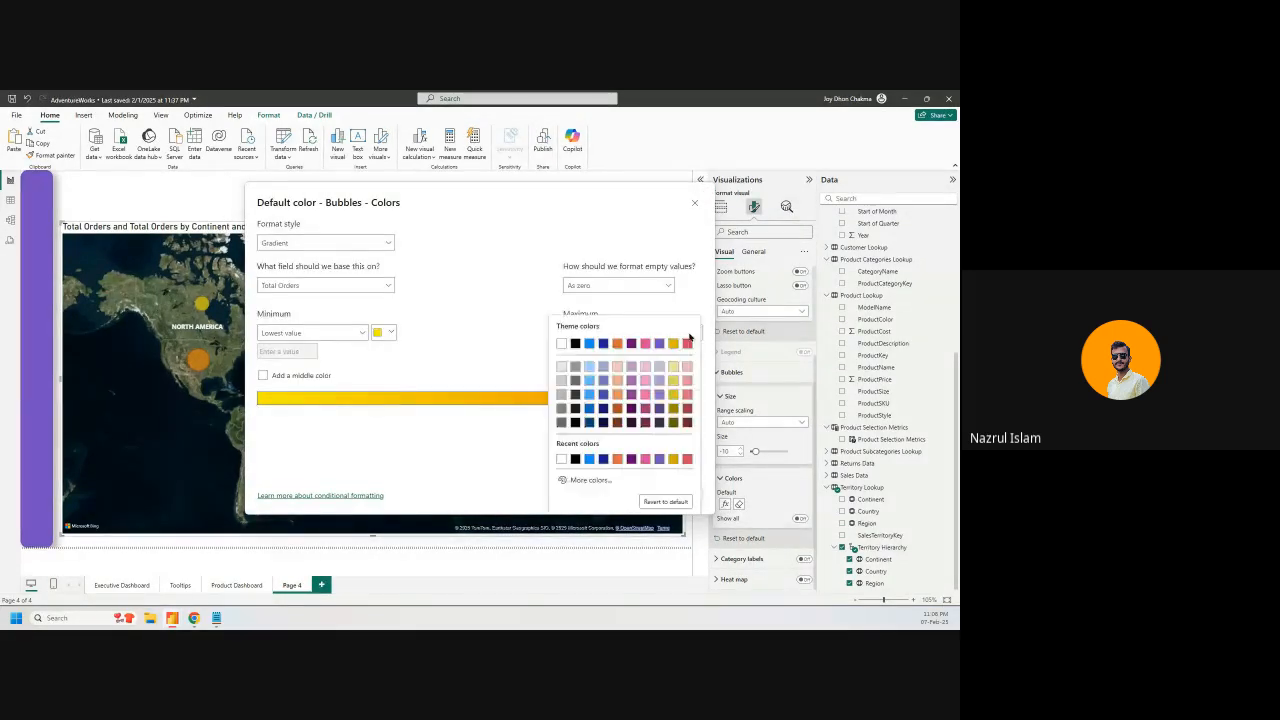
{"action": "left_click", "coordinate": [561, 345]}
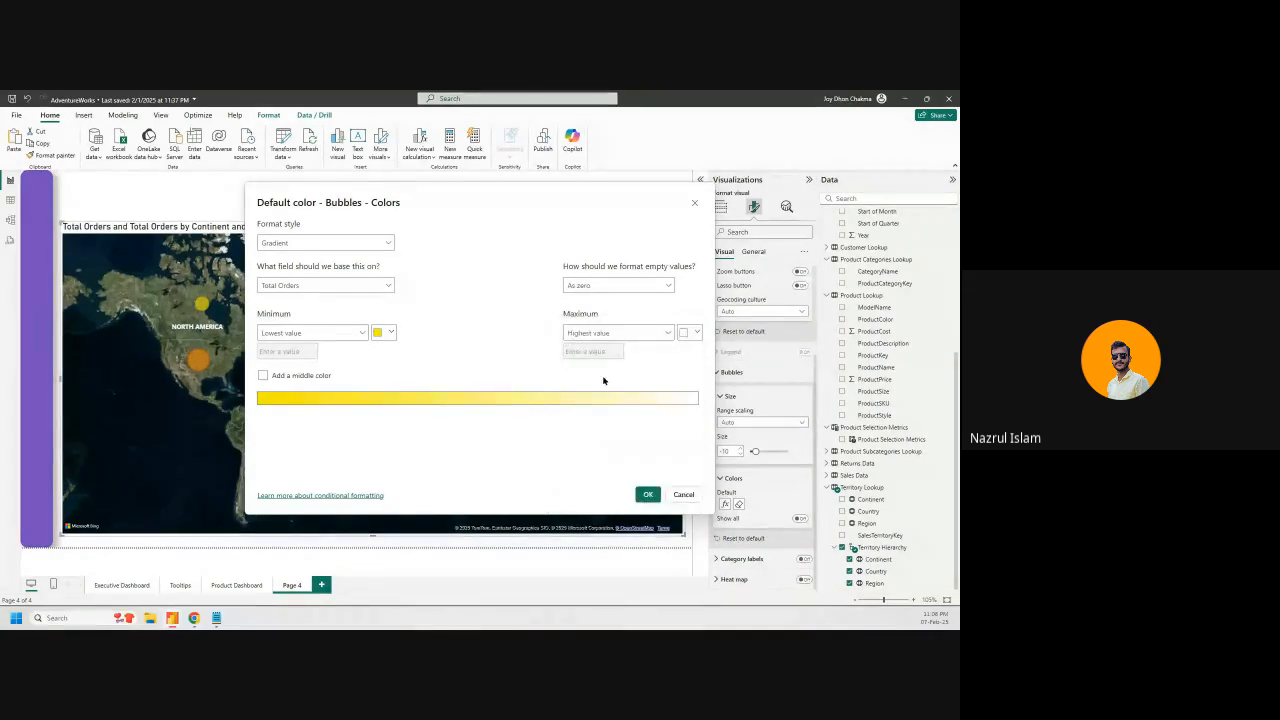
{"action": "left_click", "coordinate": [391, 333]}
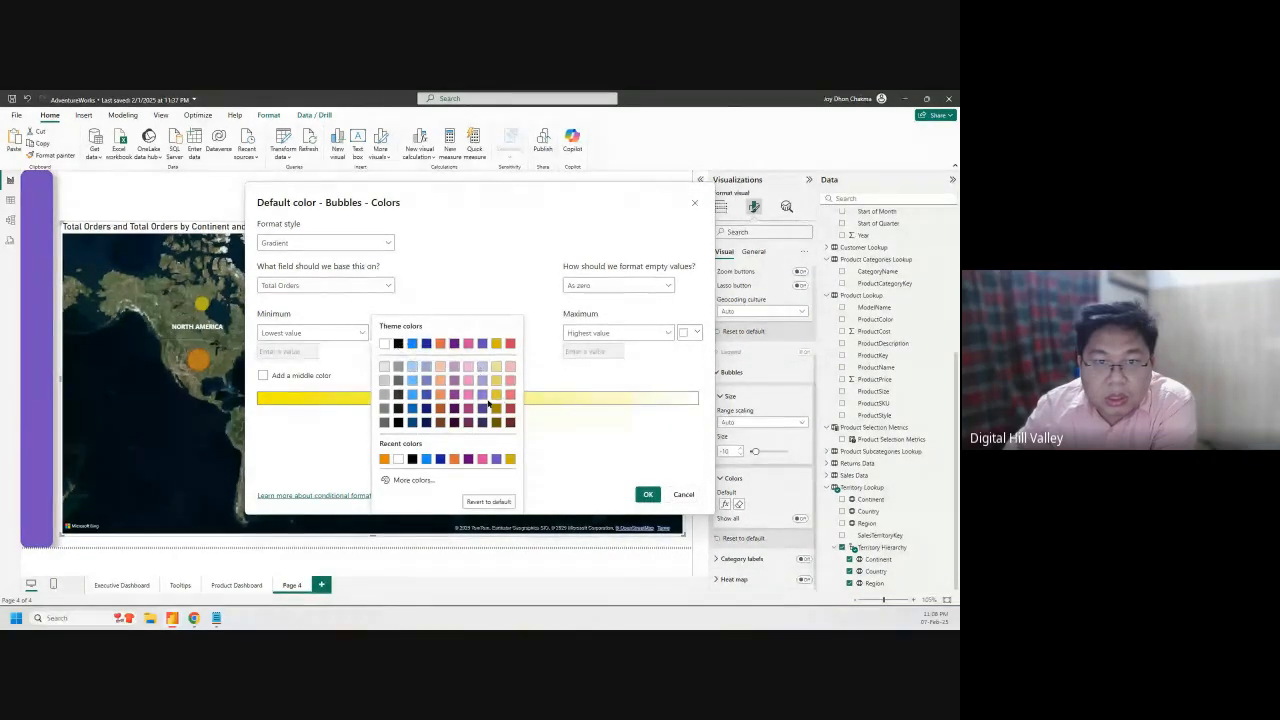
{"action": "left_click", "coordinate": [401, 480]}
{"action": "left_click", "coordinate": [388, 446]}
{"action": "left_click", "coordinate": [434, 382]}
{"action": "left_click", "coordinate": [489, 352]}
{"action": "left_click_drag", "start_coordinate": [489, 352], "coordinate": [508, 334]}
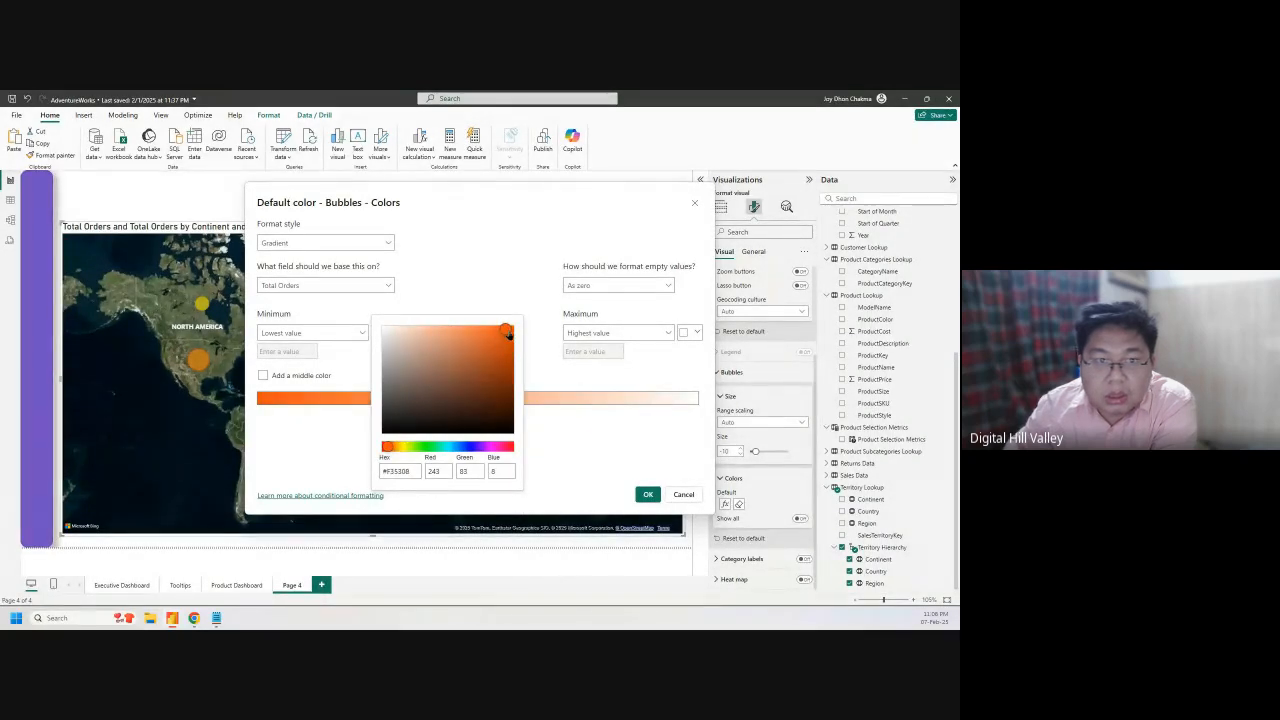
{"action": "left_click", "coordinate": [597, 469]}
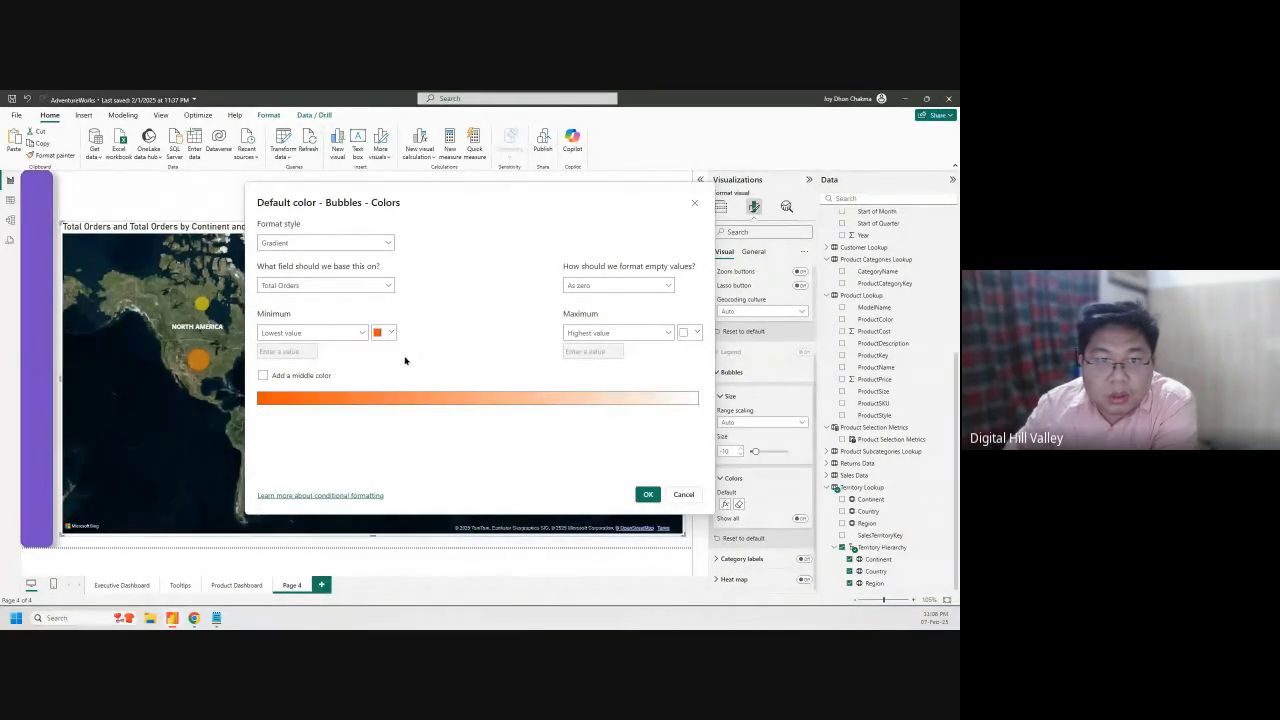
Add a middle color to the bubble gradient, keeping the default gold, and apply the gradient to the map
{"action": "left_click", "coordinate": [262, 375]}
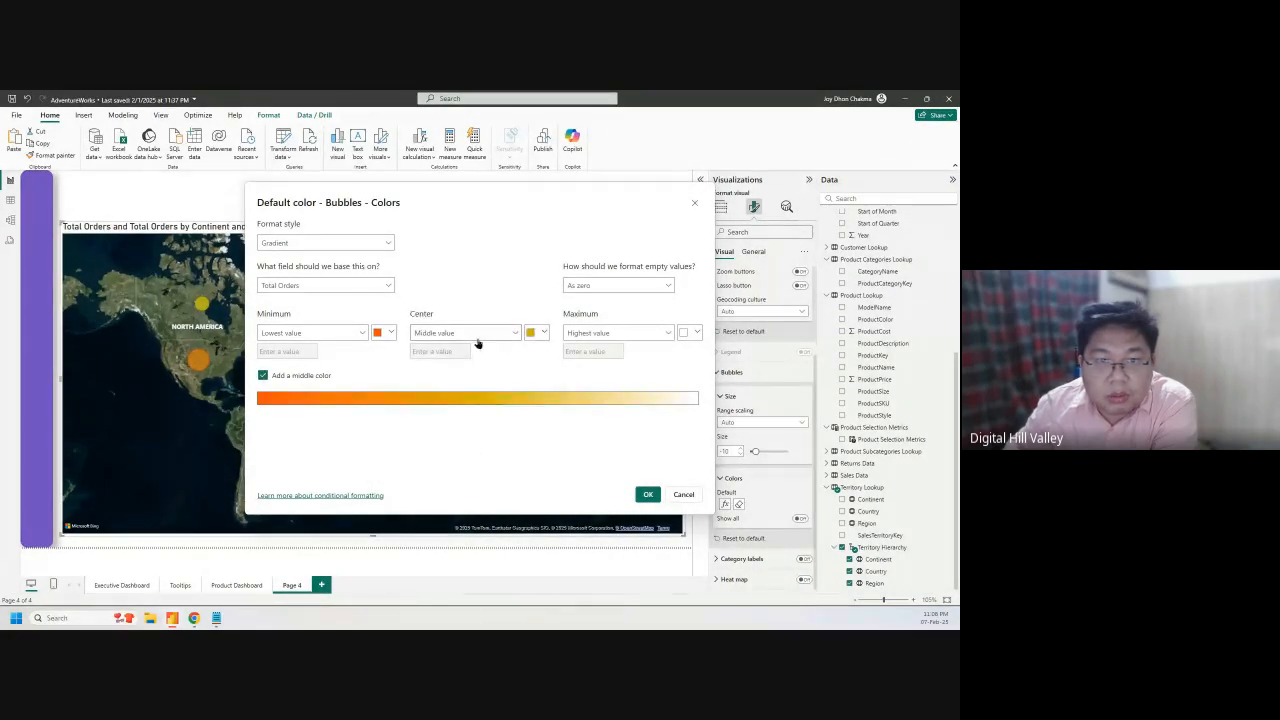
{"action": "left_click", "coordinate": [544, 334]}
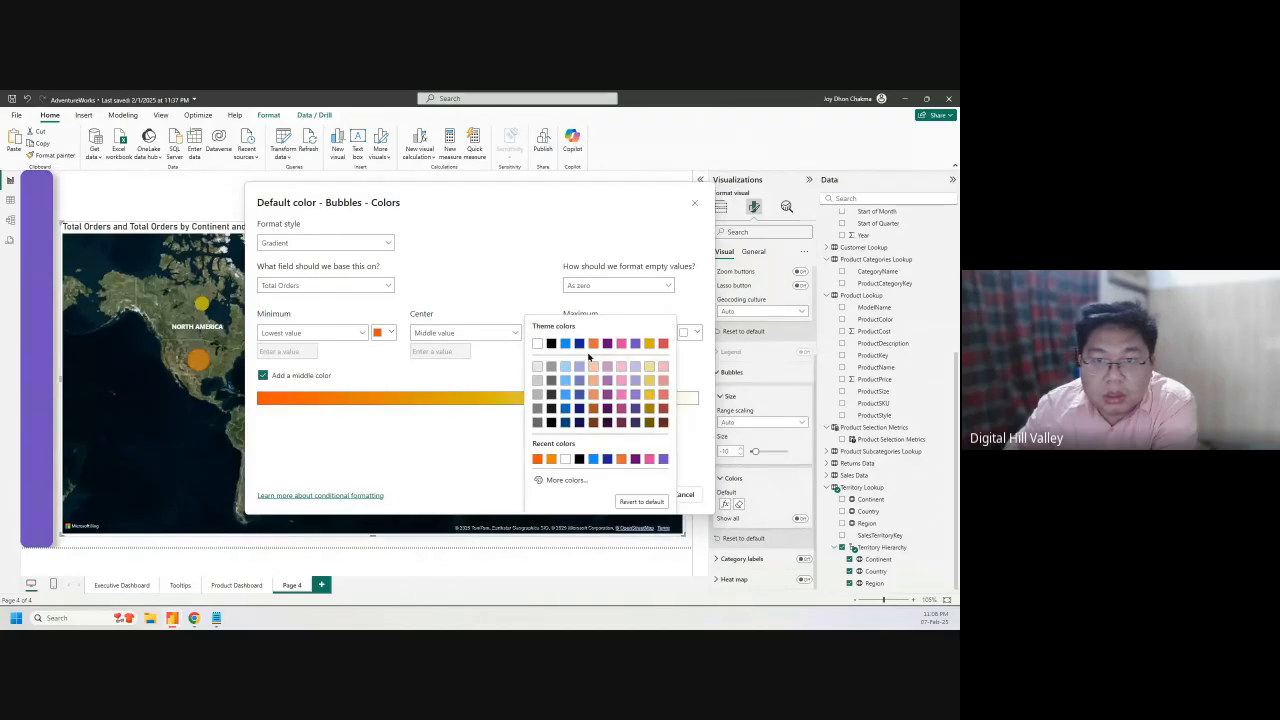
{"action": "left_click", "coordinate": [480, 370]}
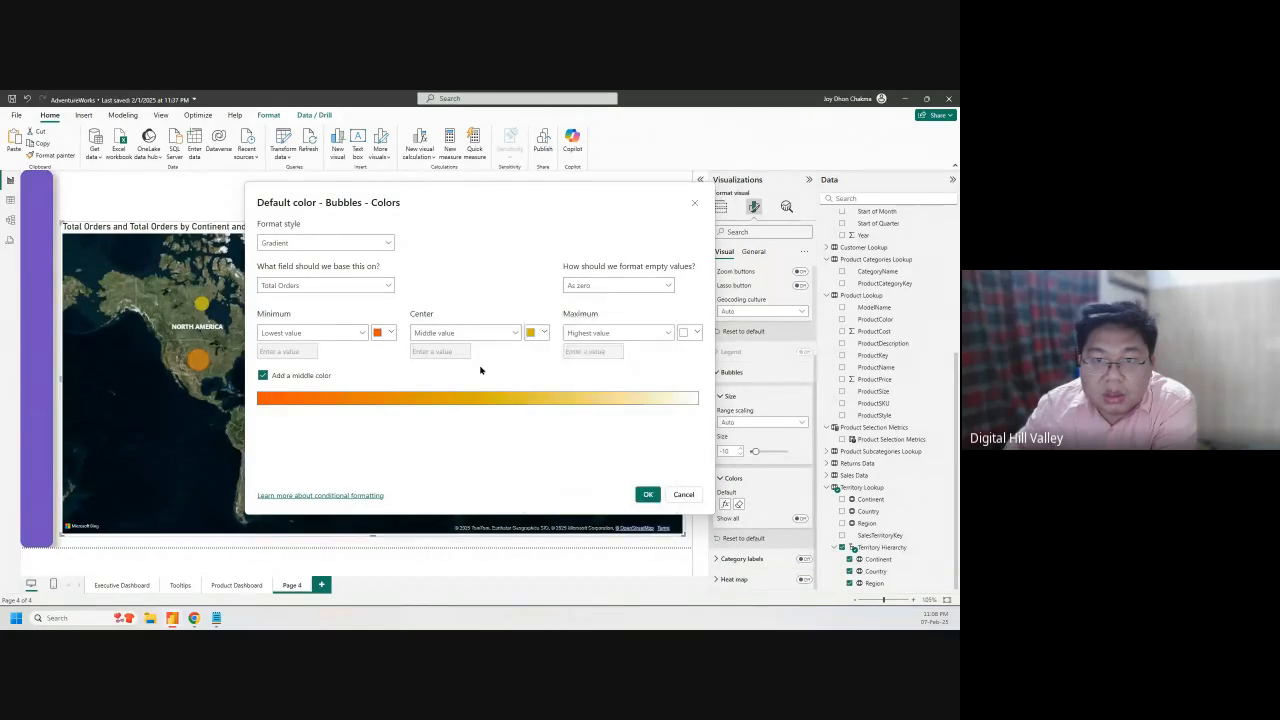
{"action": "left_click", "coordinate": [648, 494]}
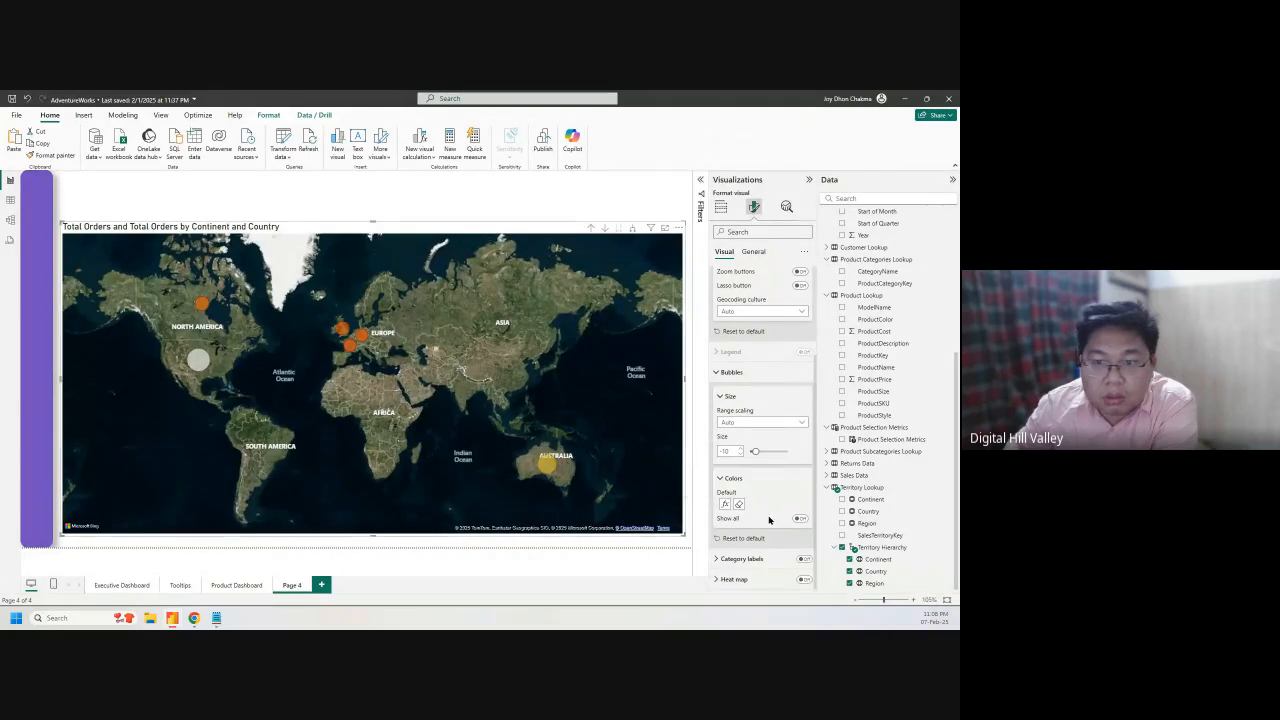
Remove the middle color from the bubble gradient, set the maximum color to the gold theme color, and apply it
{"action": "left_click", "coordinate": [726, 504]}
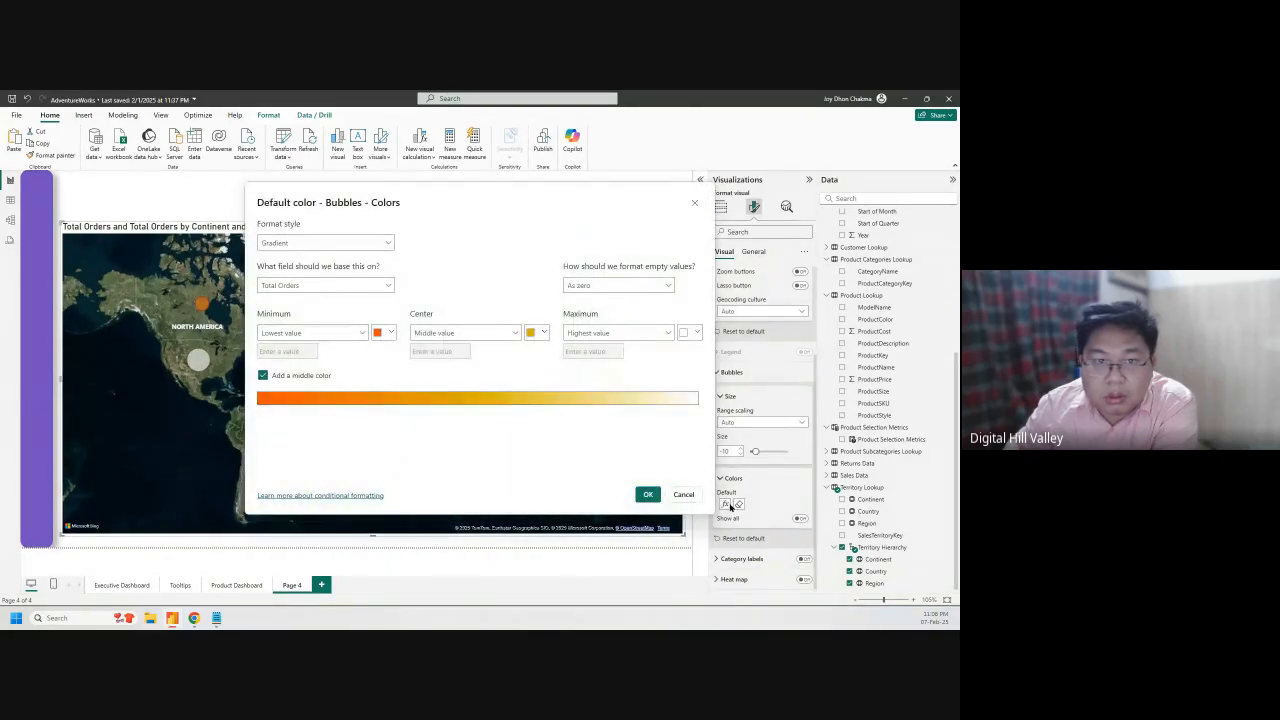
{"action": "left_click", "coordinate": [690, 332]}
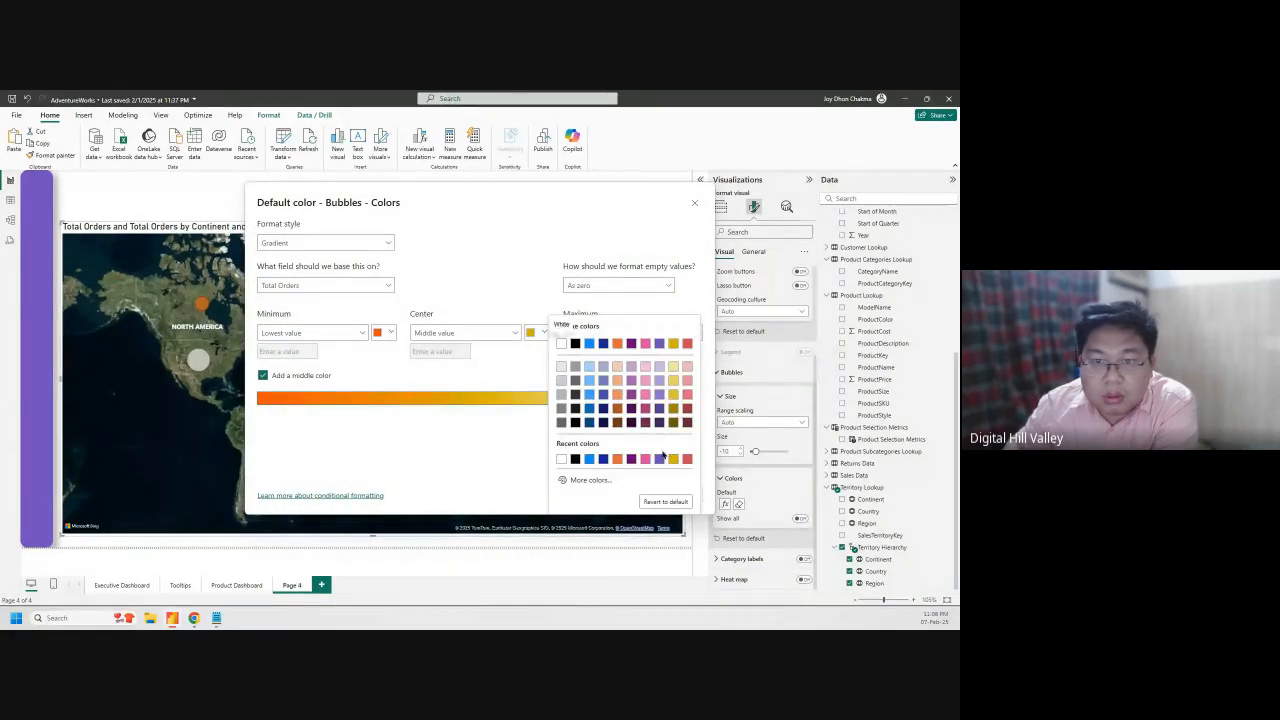
{"action": "left_click", "coordinate": [264, 377]}
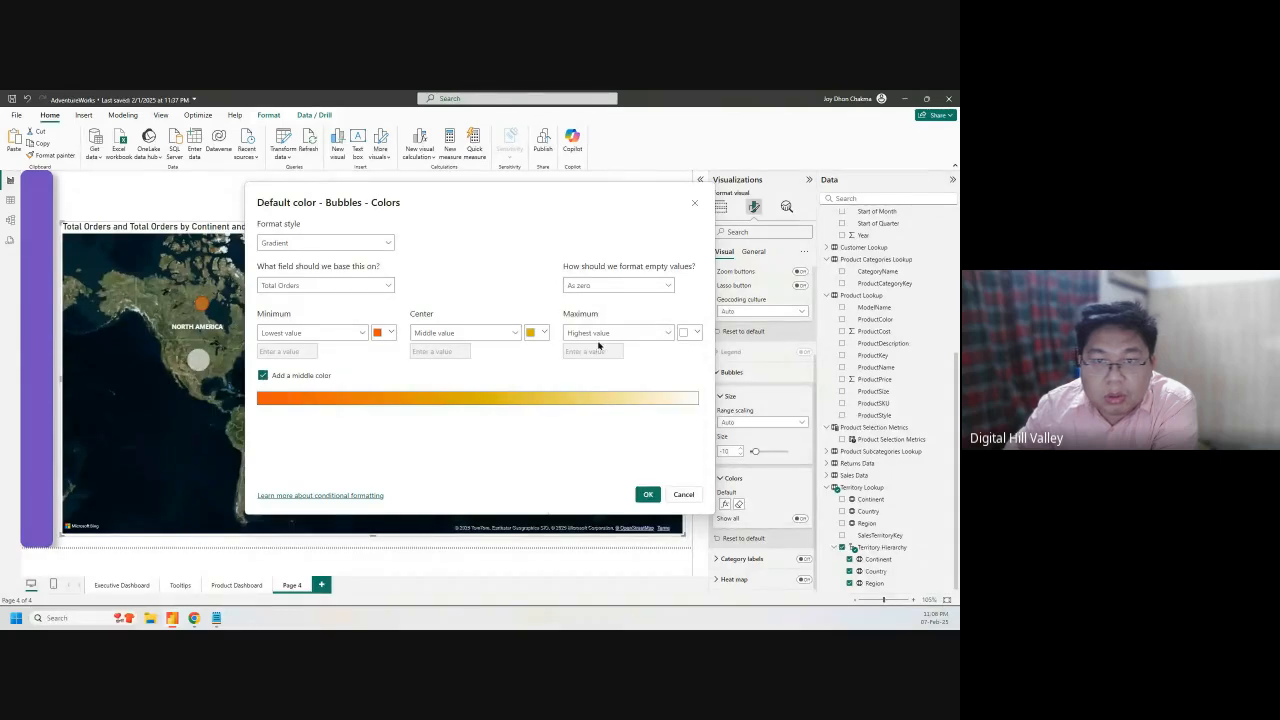
{"action": "left_click", "coordinate": [263, 377]}
{"action": "left_click", "coordinate": [690, 332]}
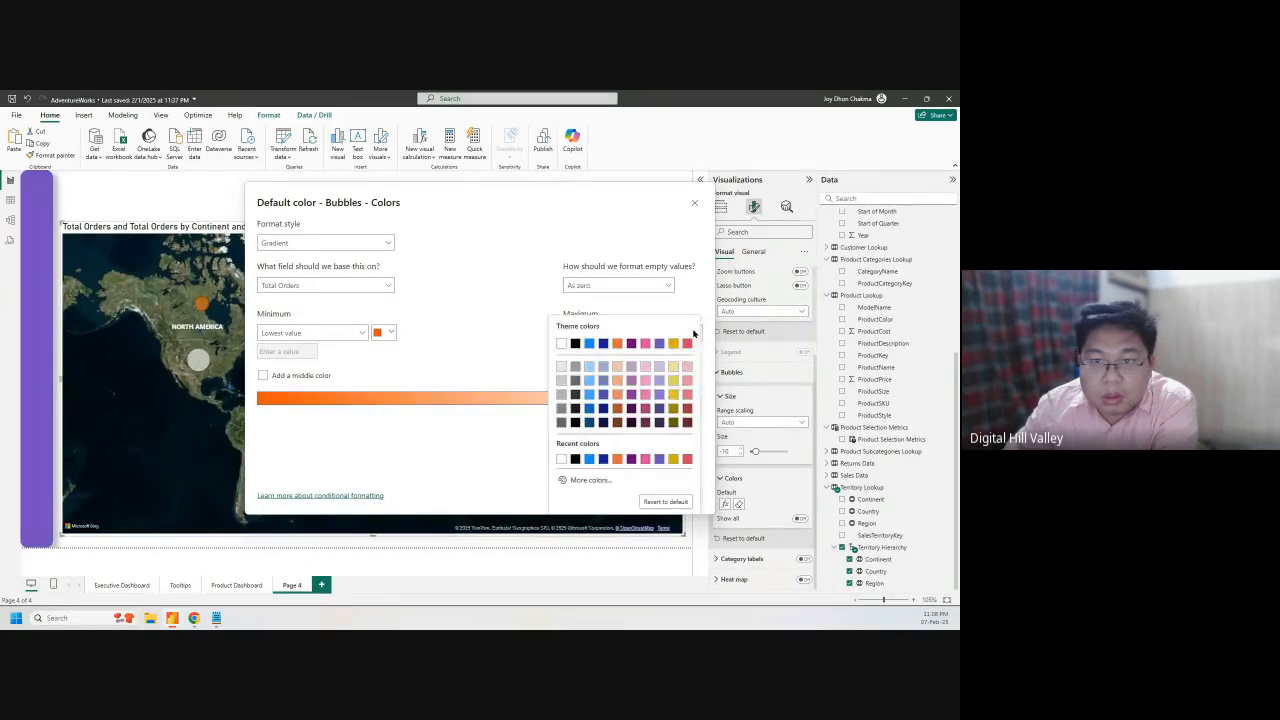
{"action": "left_click", "coordinate": [675, 345]}
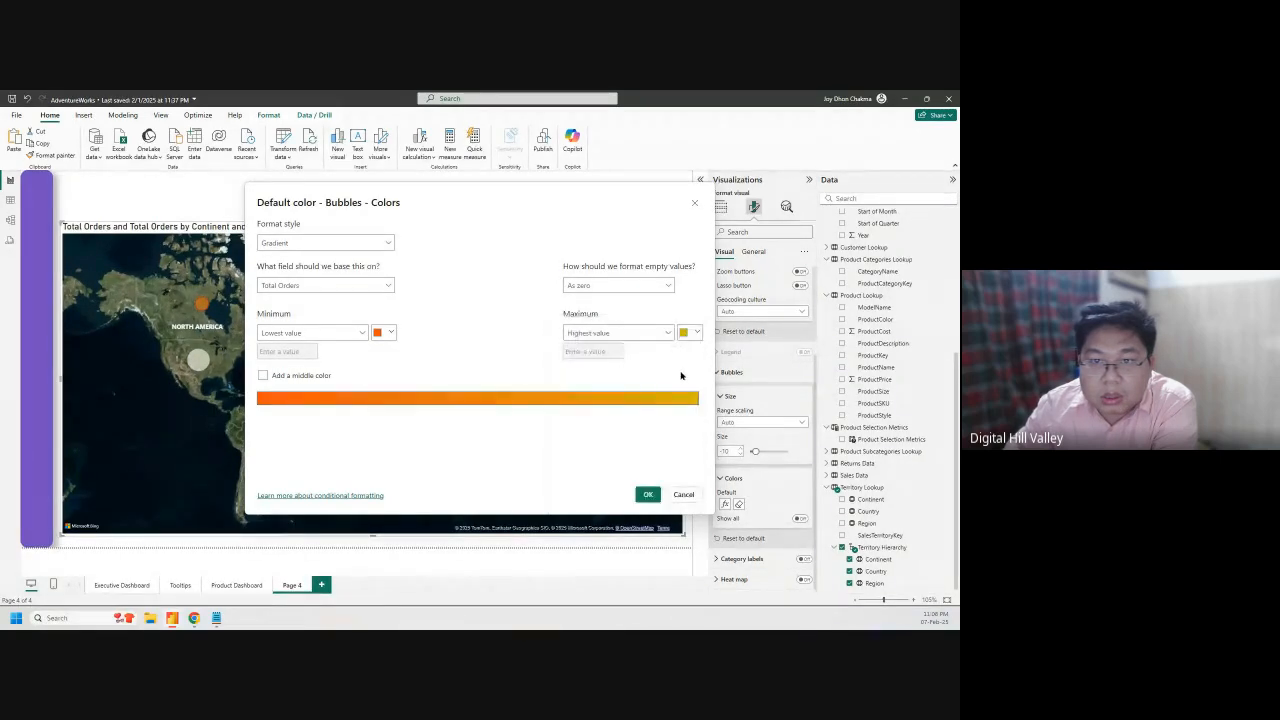
{"action": "left_click", "coordinate": [651, 490]}
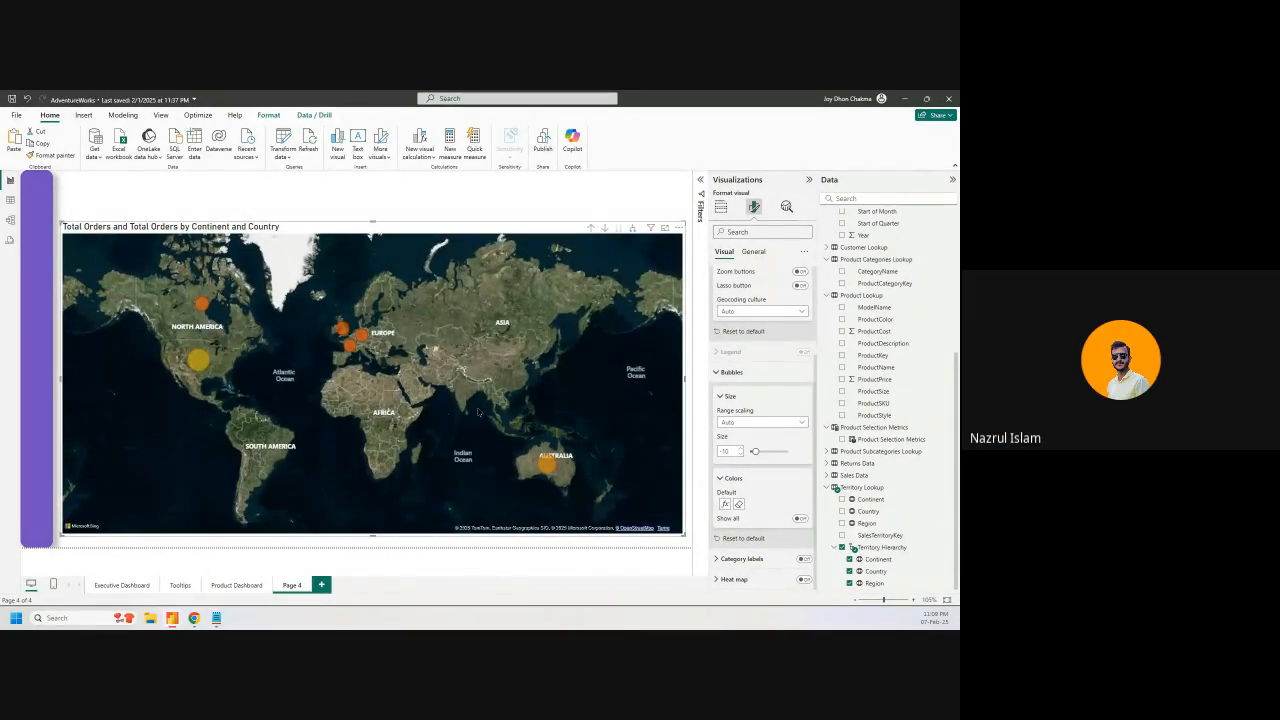
Try the Road and Dark map styles on the map visual, and return it to the Aerial style
{"action": "scroll", "coordinate": [788, 380], "scroll_direction": "up", "scroll_amount": 2}
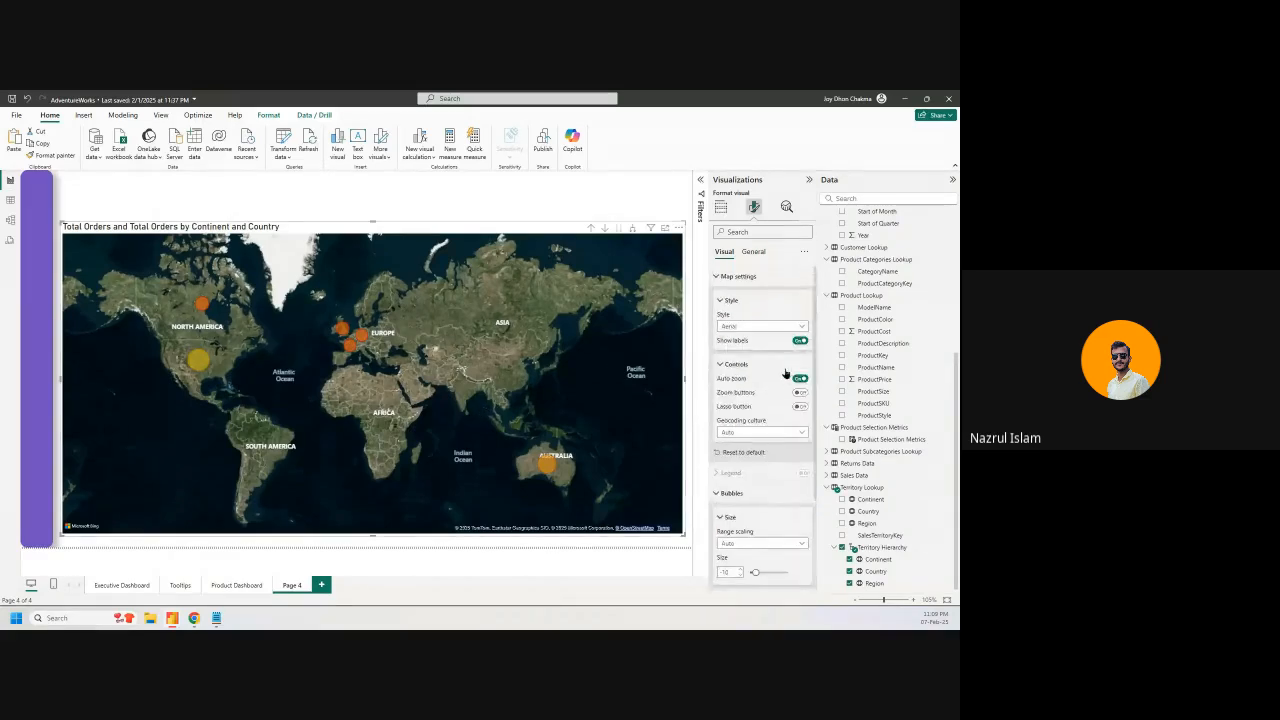
{"action": "left_click", "coordinate": [772, 327]}
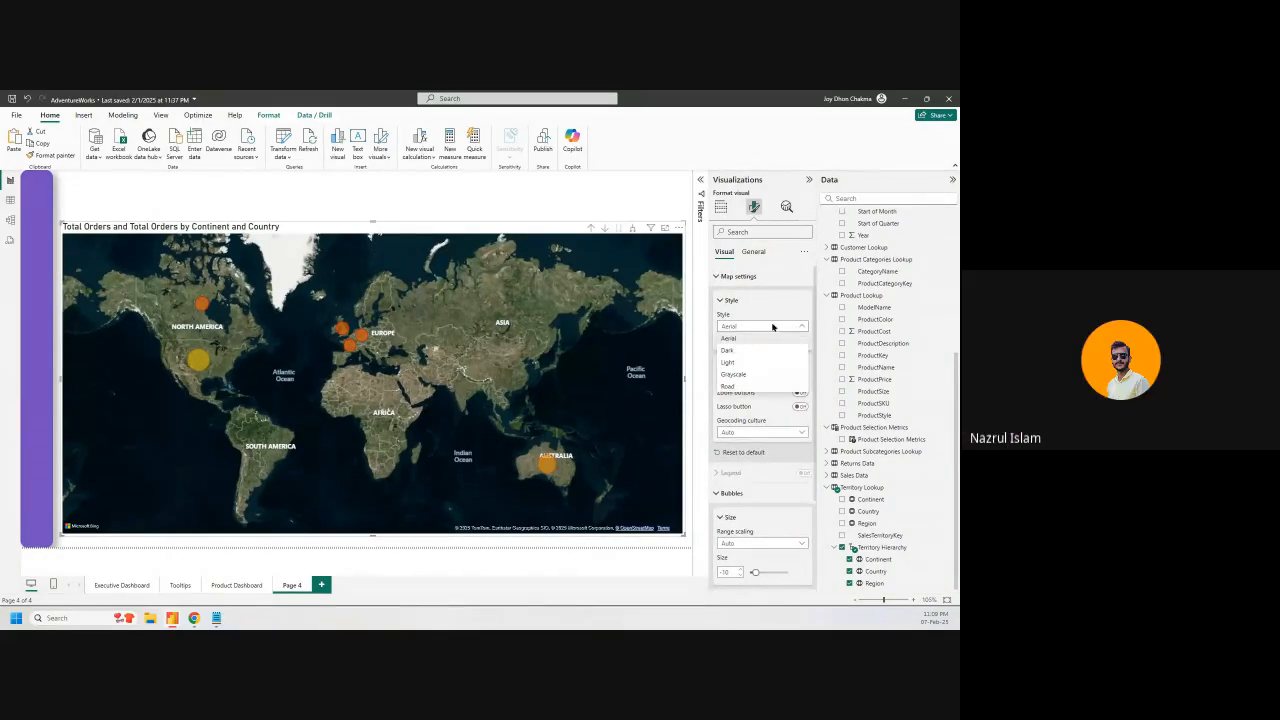
{"action": "left_click", "coordinate": [757, 386]}
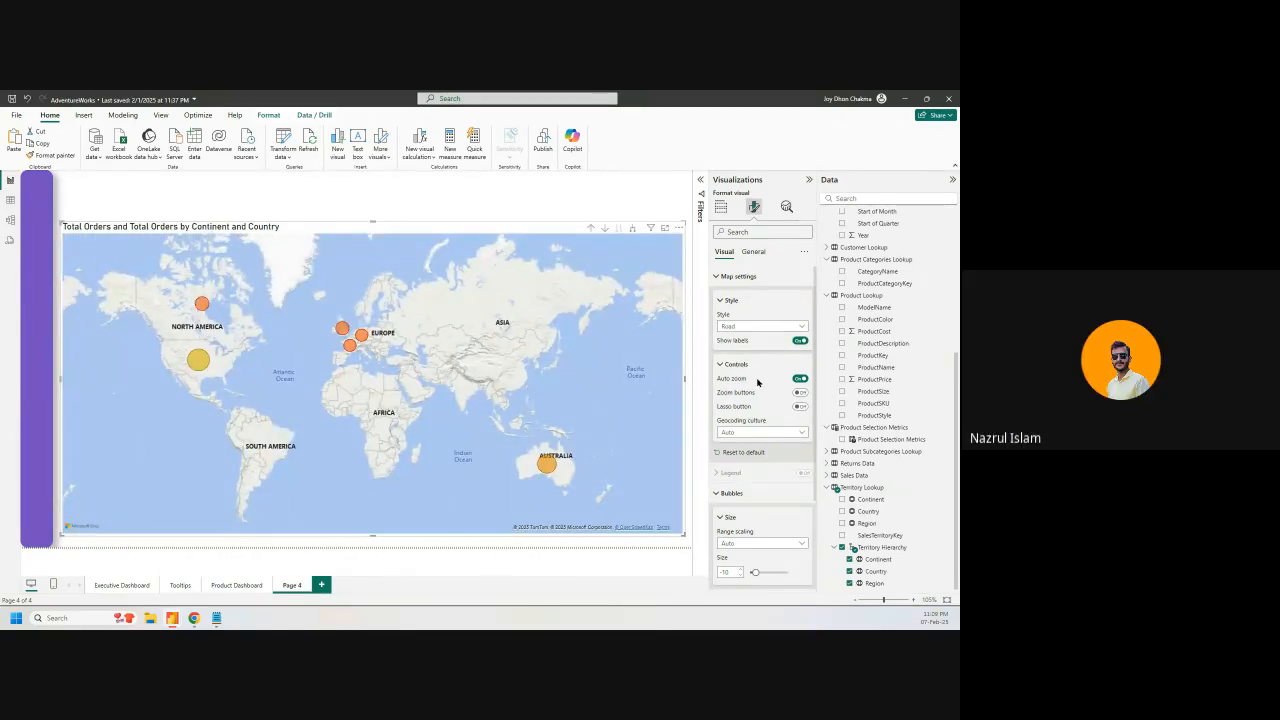
{"action": "left_click", "coordinate": [766, 326]}
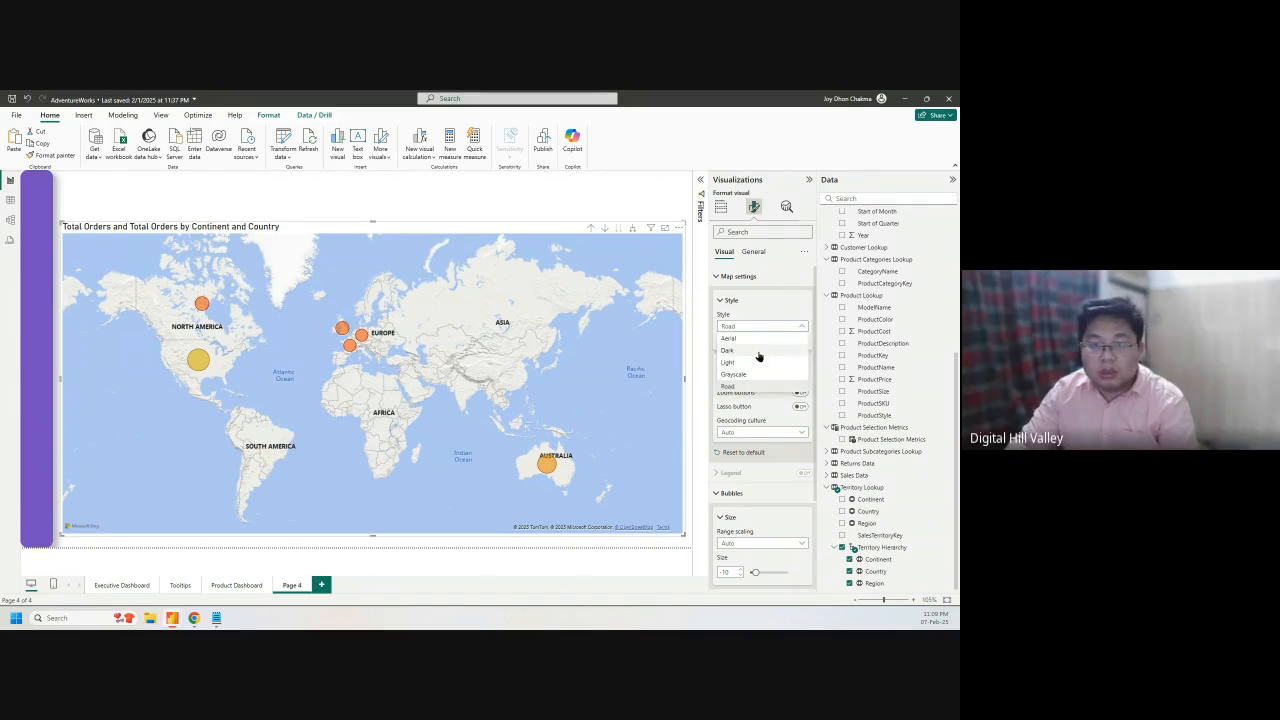
{"action": "left_click", "coordinate": [757, 352]}
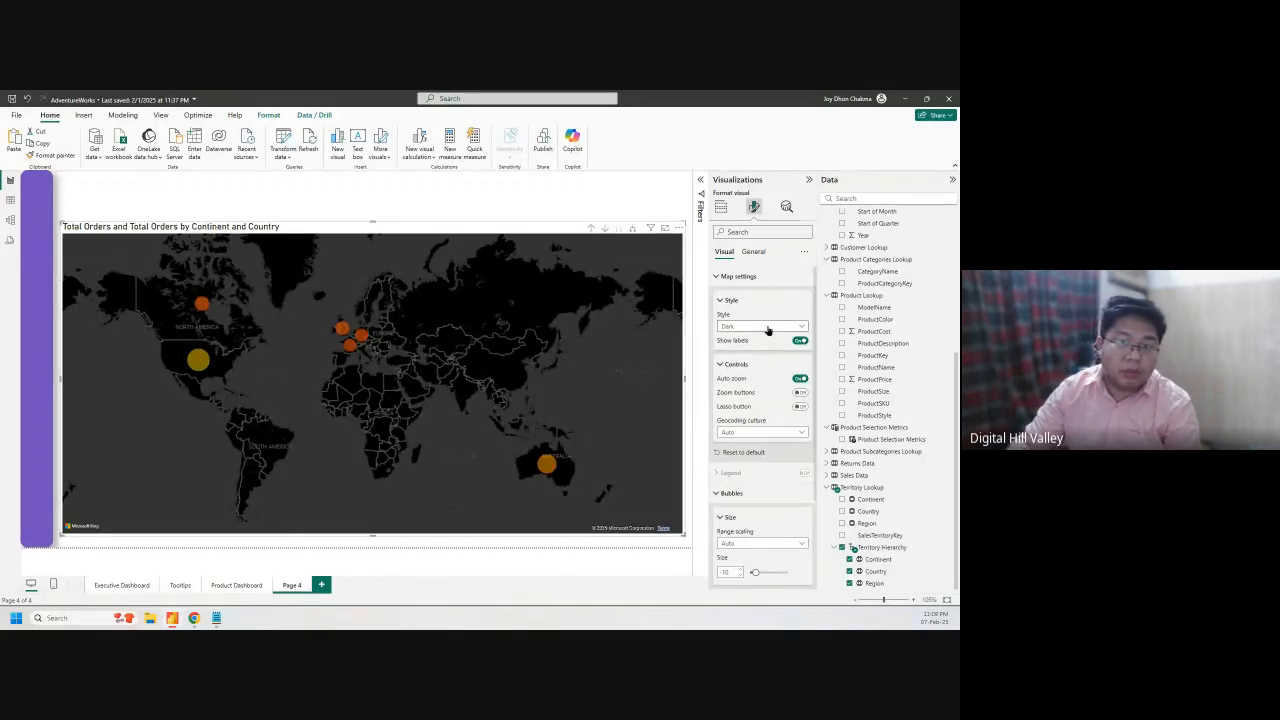
{"action": "left_click", "coordinate": [767, 328]}
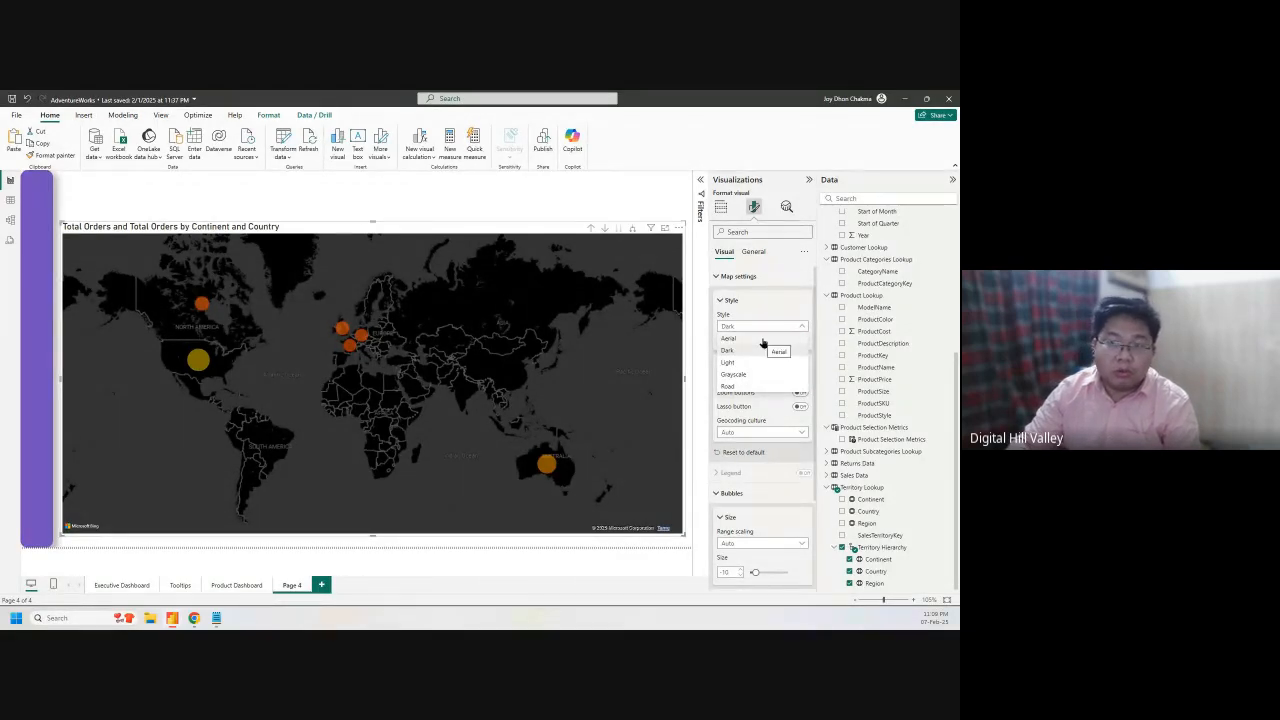
{"action": "left_click", "coordinate": [763, 340]}
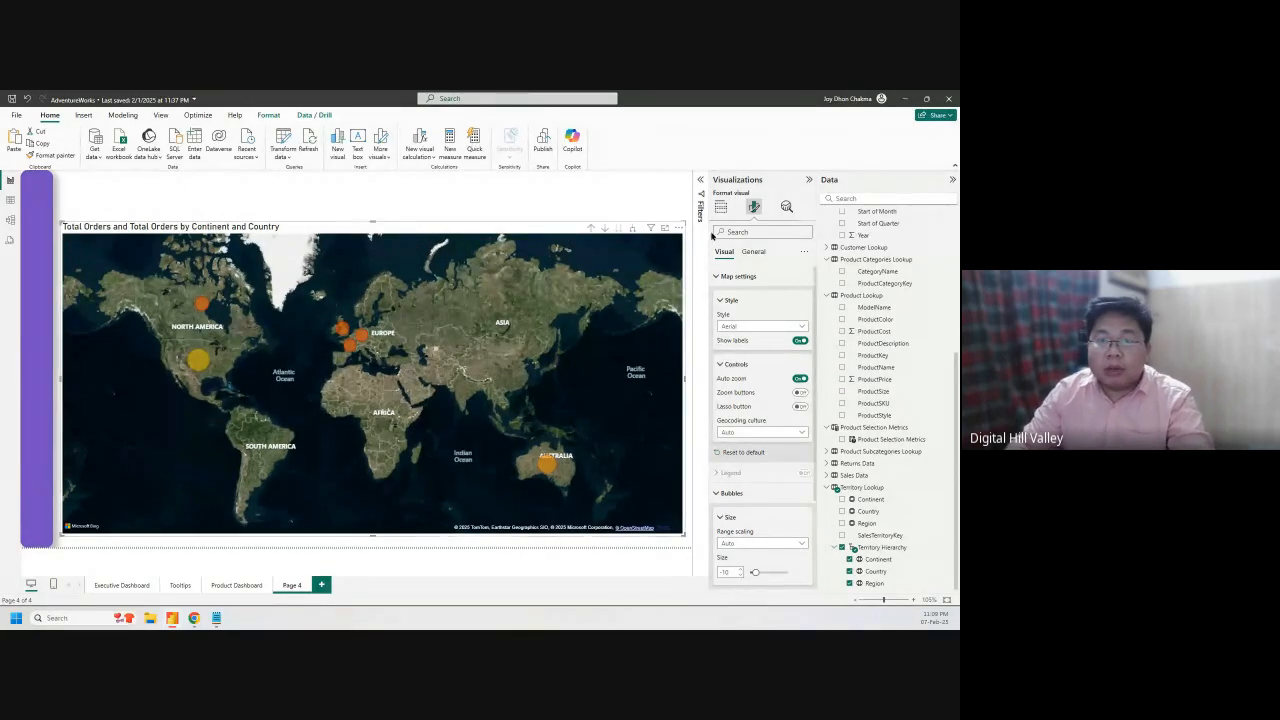
Change the map visual's title text to "Territory Wise Order Distributions"
{"action": "left_click", "coordinate": [752, 251]}
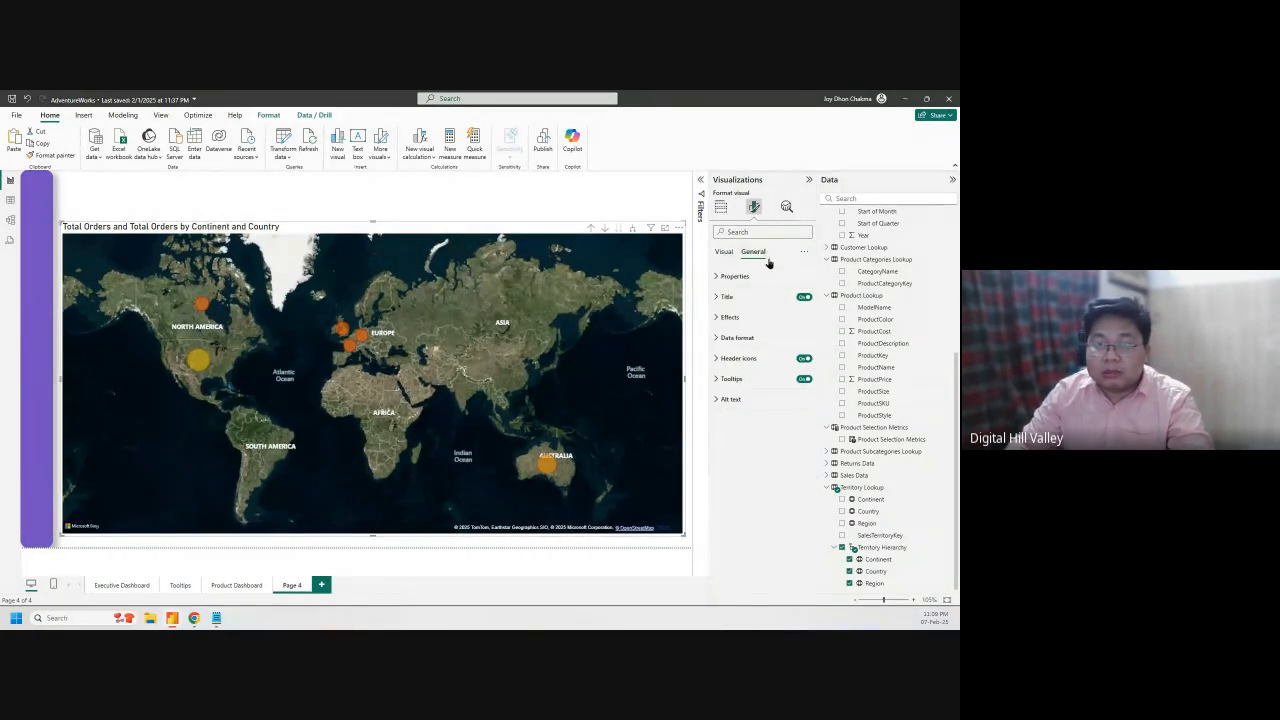
{"action": "left_click", "coordinate": [754, 303]}
{"action": "triple_click", "coordinate": [742, 346]}
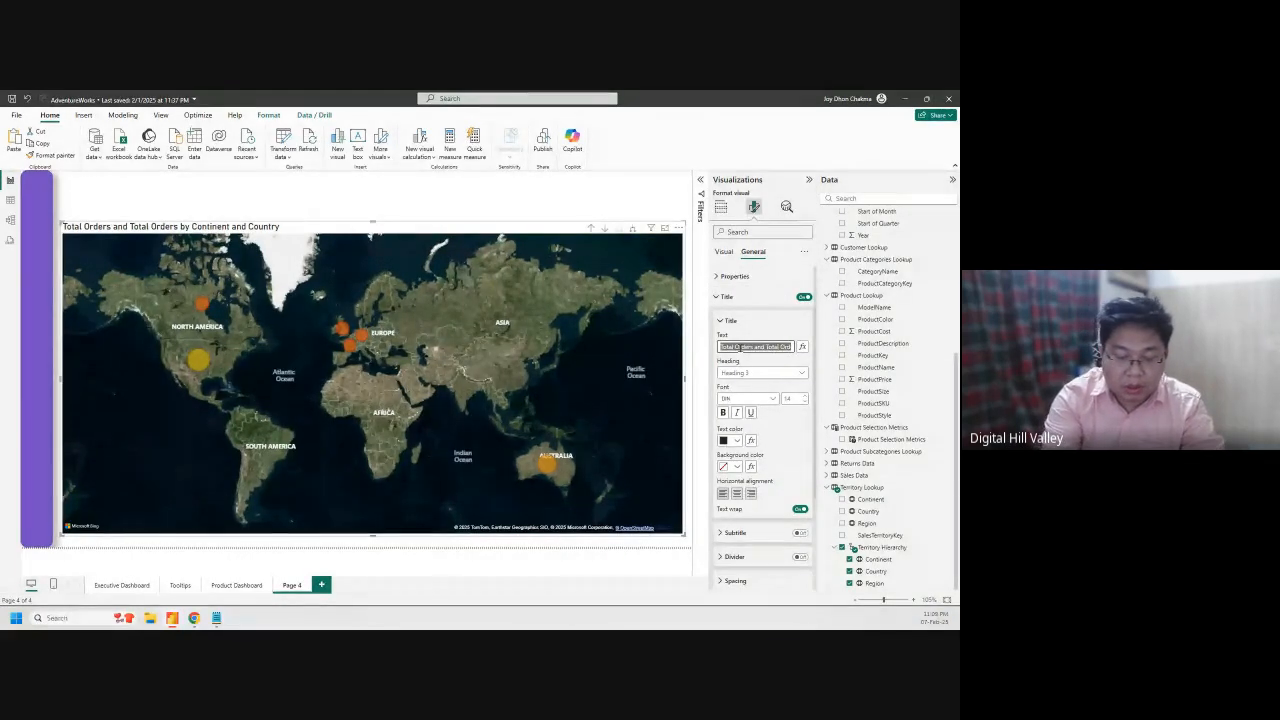
{"action": "type", "text": "To"}
{"action": "type", "text": "rritory"}
{"action": "type", "text": " Wise"}
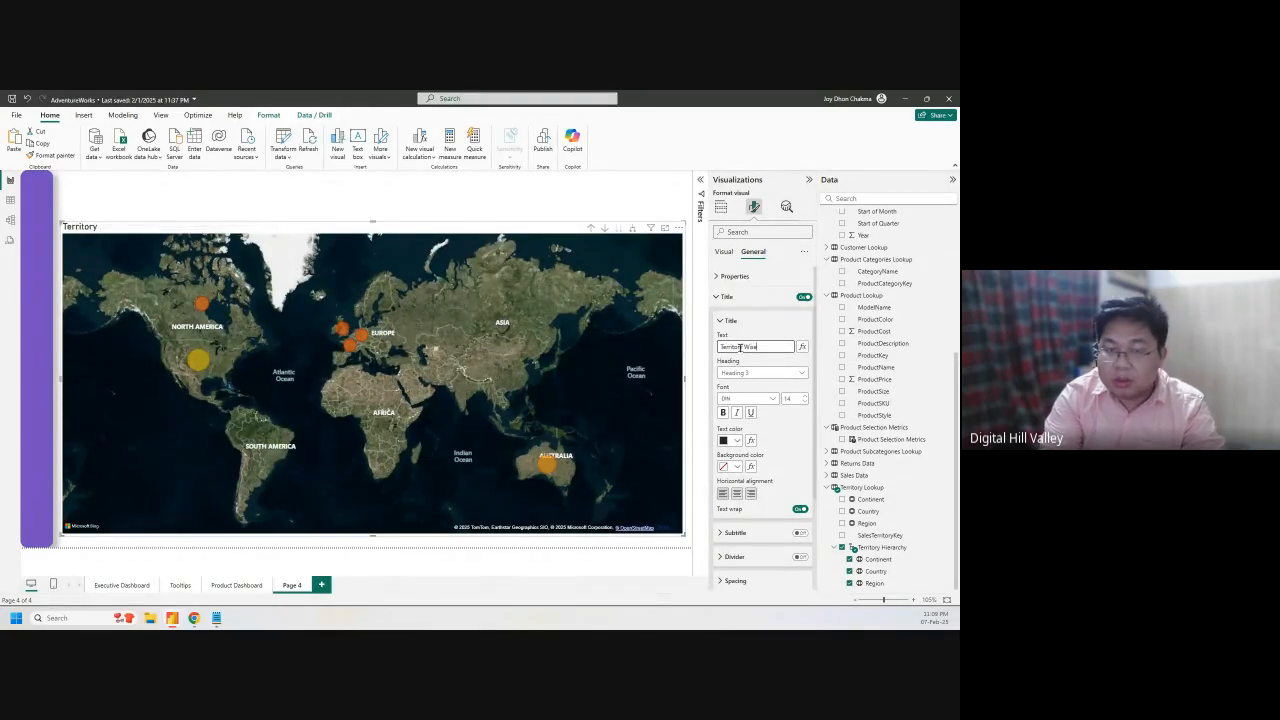
{"action": "type", "text": " Order"}
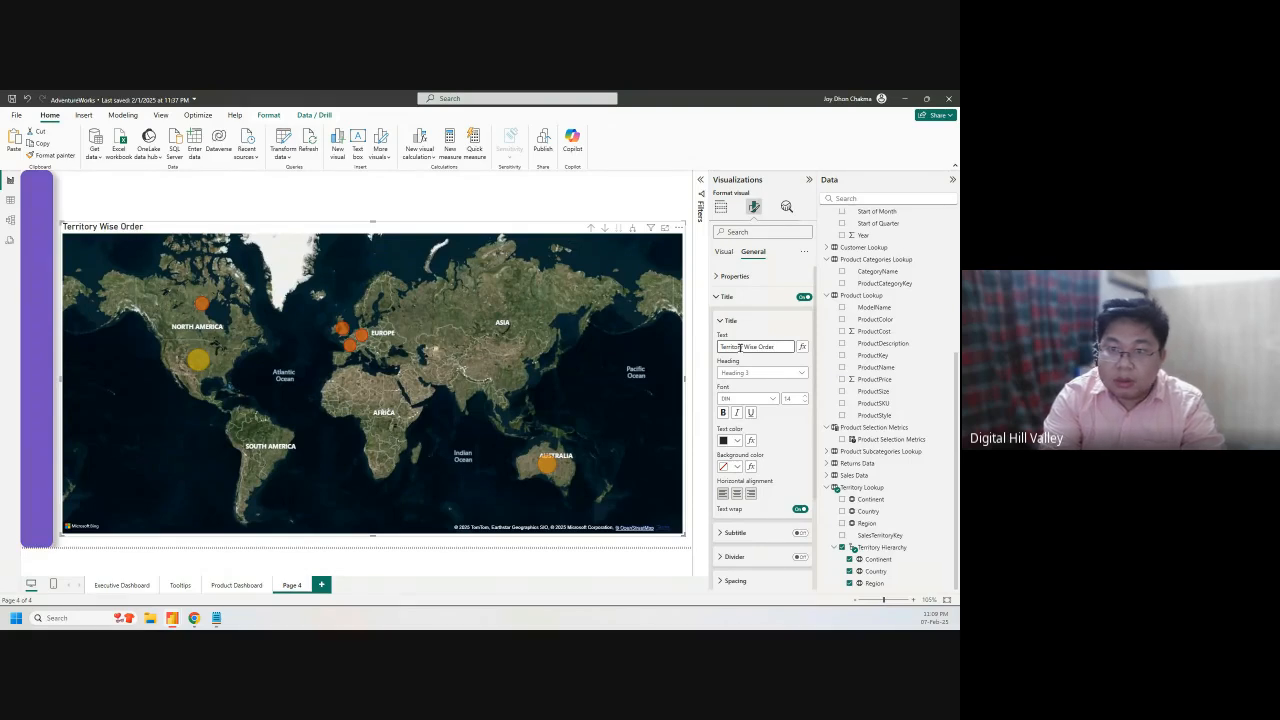
{"action": "type", "text": " Di"}
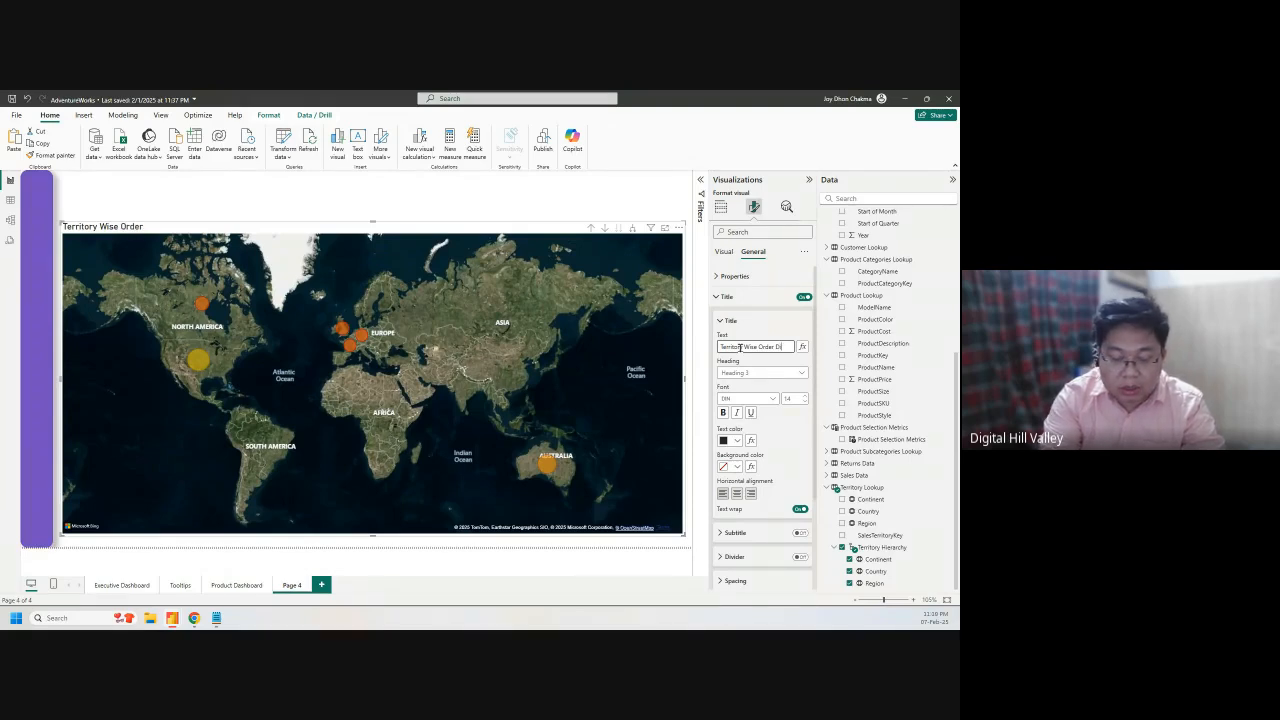
{"action": "type", "text": "stributions"}
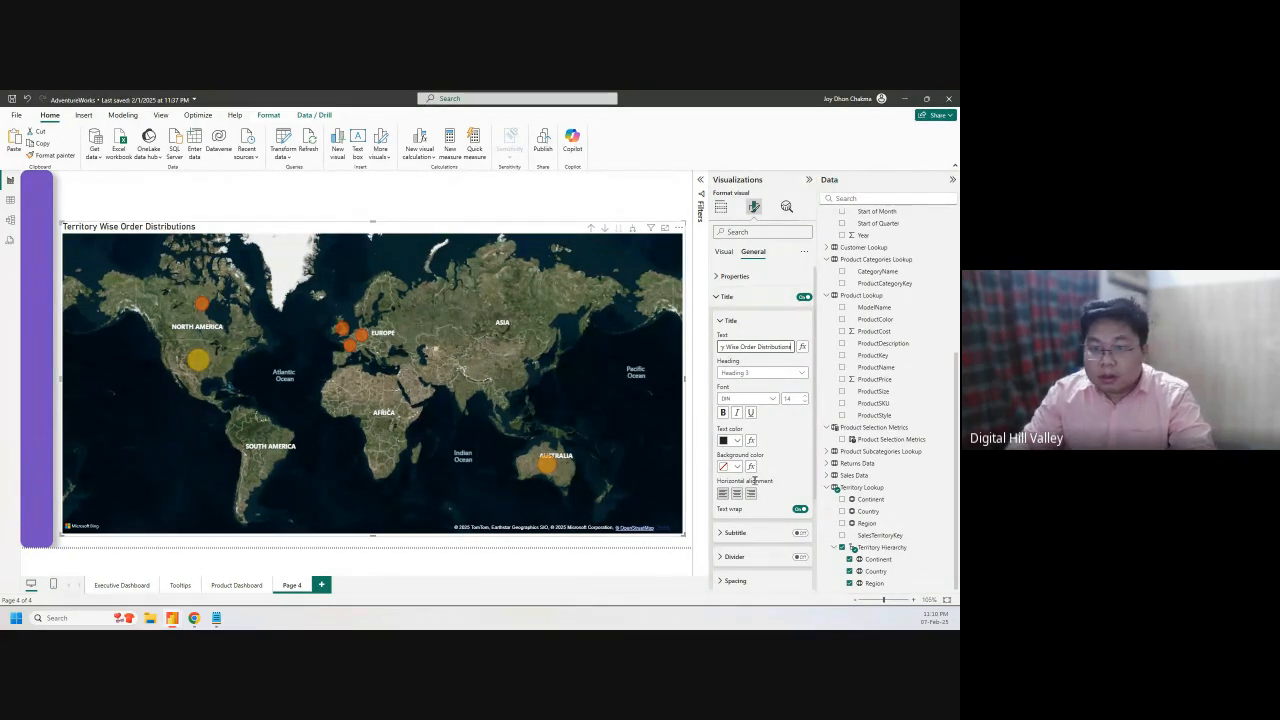
{"action": "scroll", "coordinate": [770, 481], "scroll_direction": "down", "scroll_amount": 3}
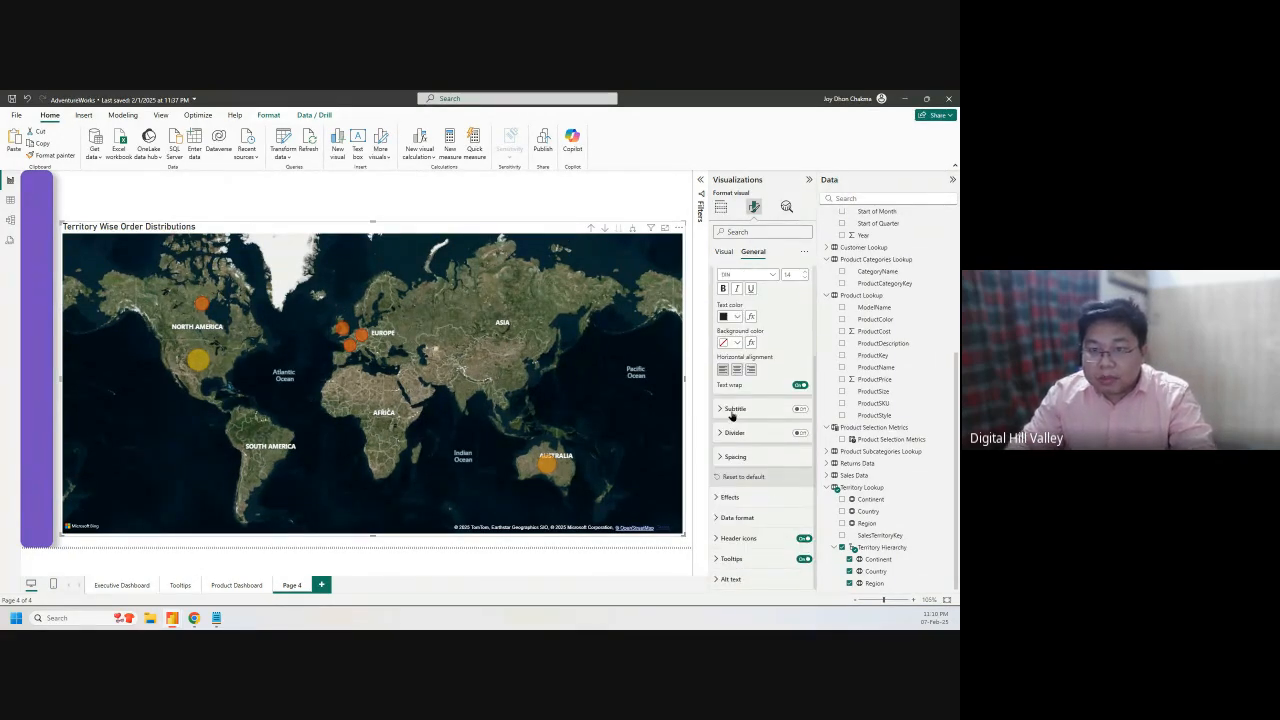
Give the map's title a purple background and white text
{"action": "left_click", "coordinate": [735, 343]}
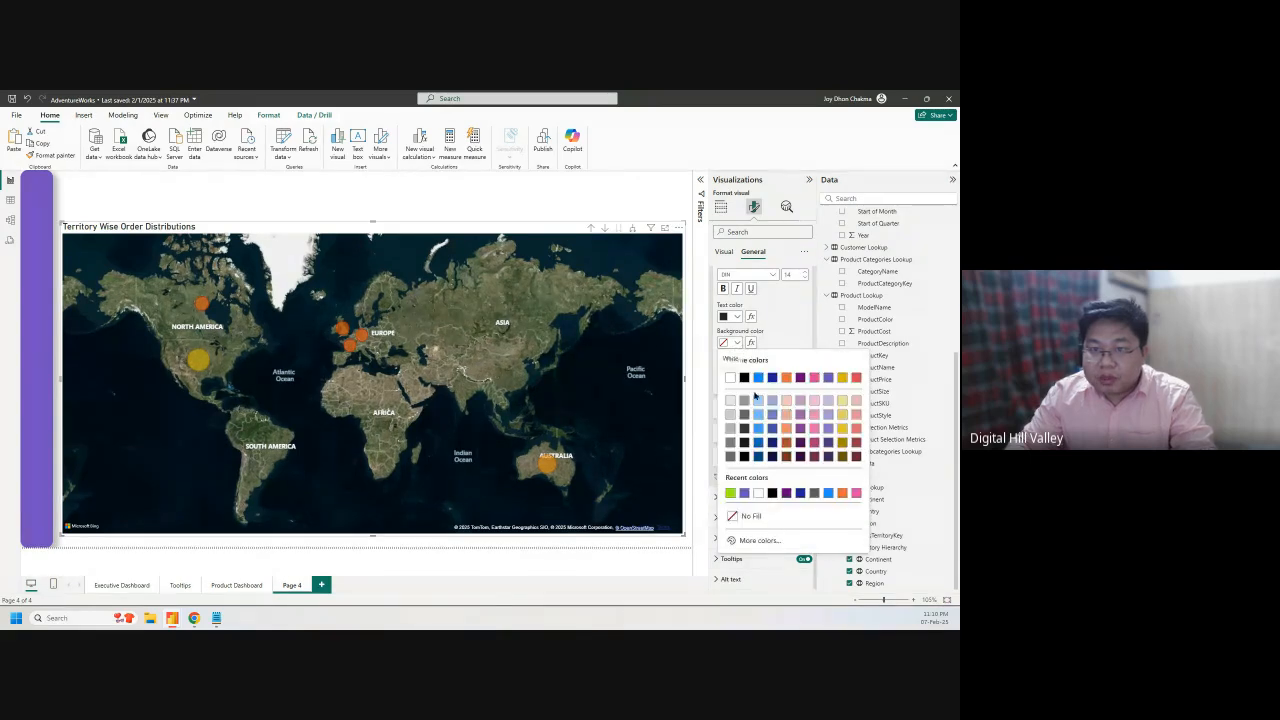
{"action": "left_click", "coordinate": [745, 493]}
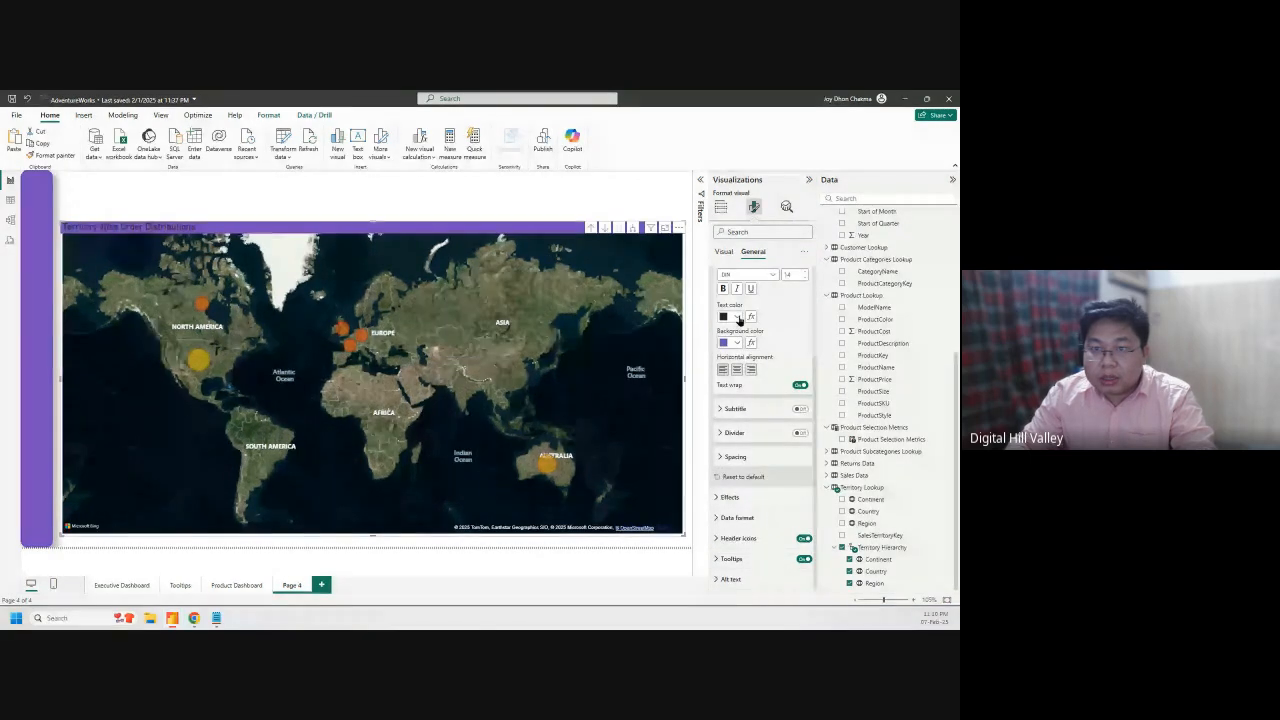
{"action": "left_click", "coordinate": [736, 317]}
{"action": "left_click", "coordinate": [731, 352]}
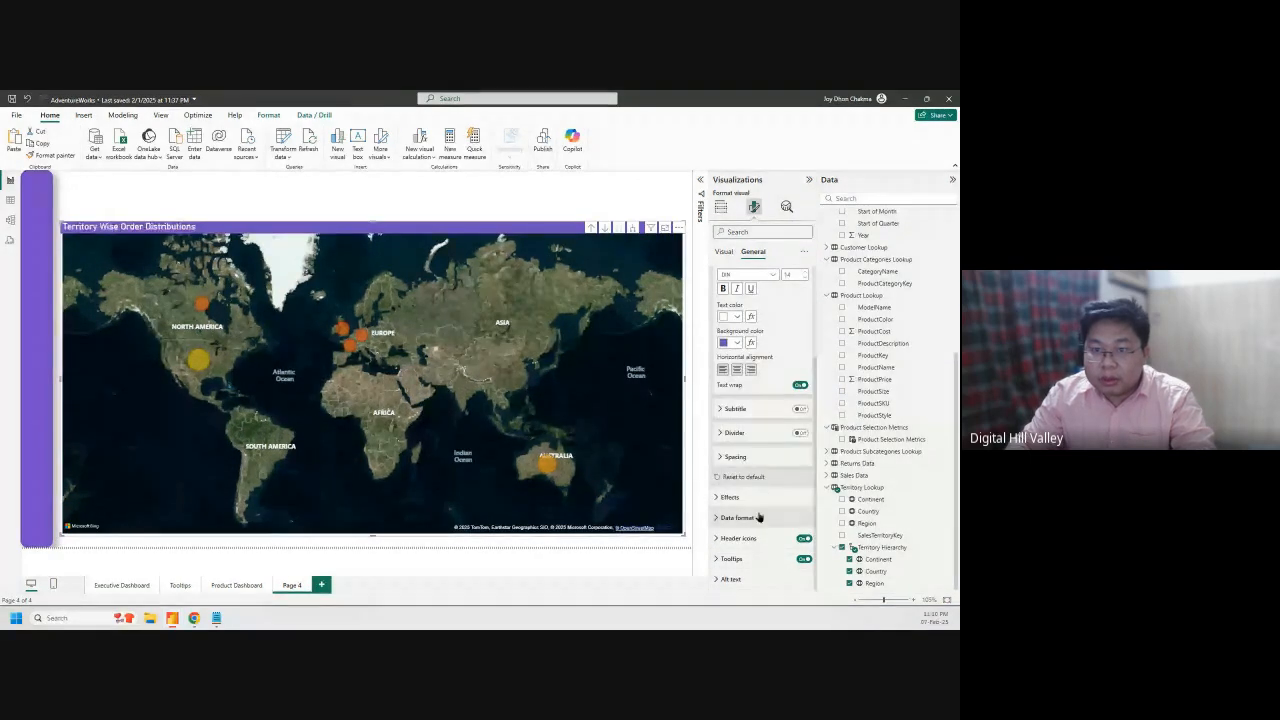
Turn on the map's visual border and shadow, and try a 14% background transparency before returning it to 0%
{"action": "left_click", "coordinate": [730, 497]}
{"action": "scroll", "coordinate": [745, 460], "scroll_direction": "down", "scroll_amount": 3}
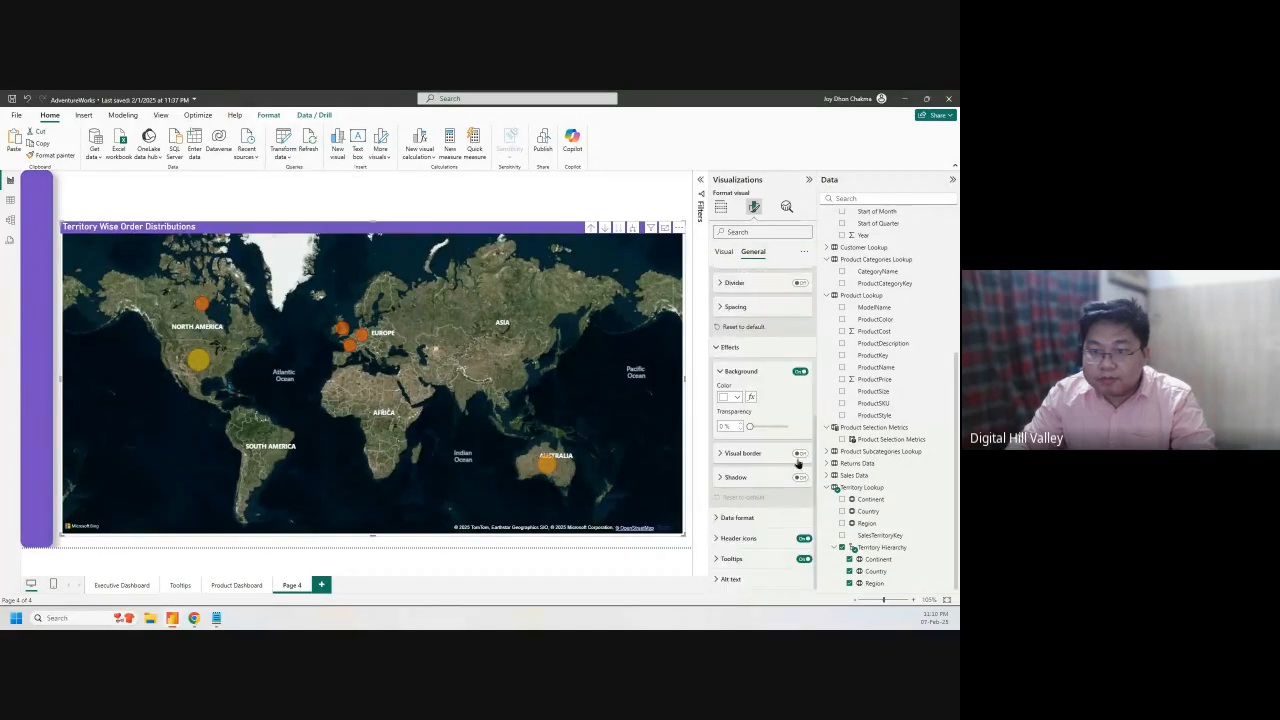
{"action": "left_click", "coordinate": [728, 425]}
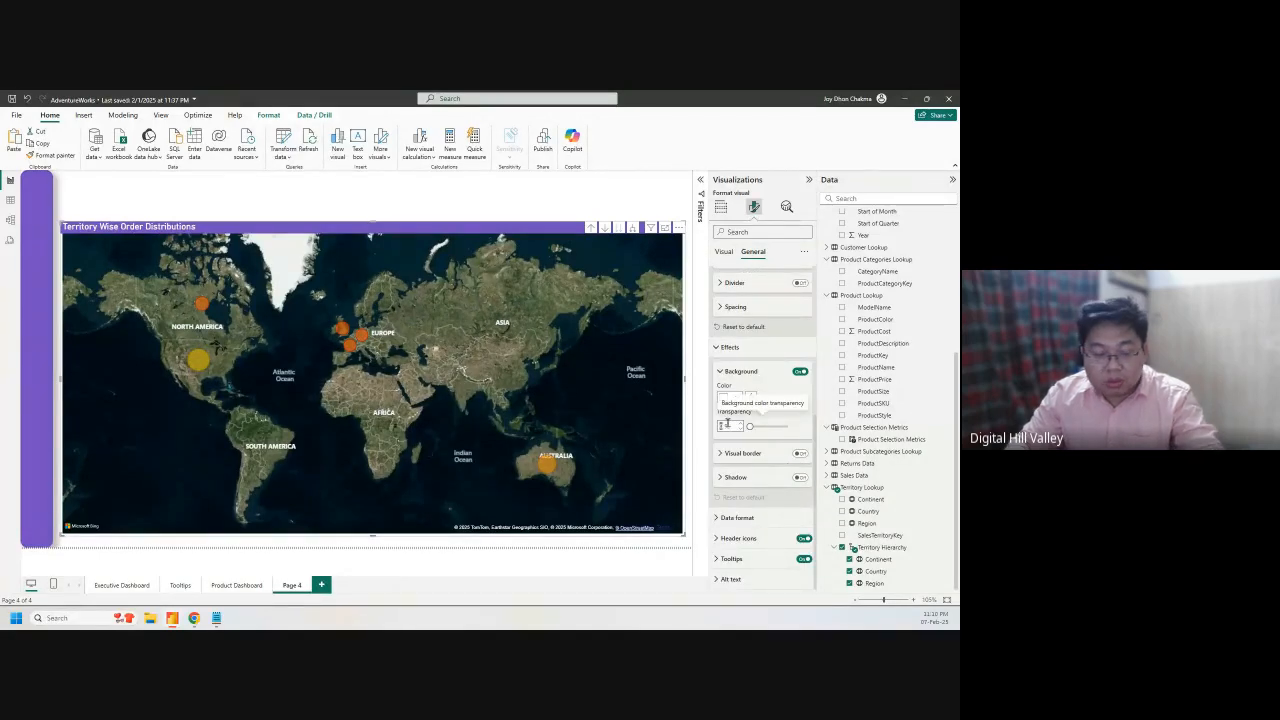
{"action": "type", "text": "14"}
{"action": "left_click", "coordinate": [800, 453]}
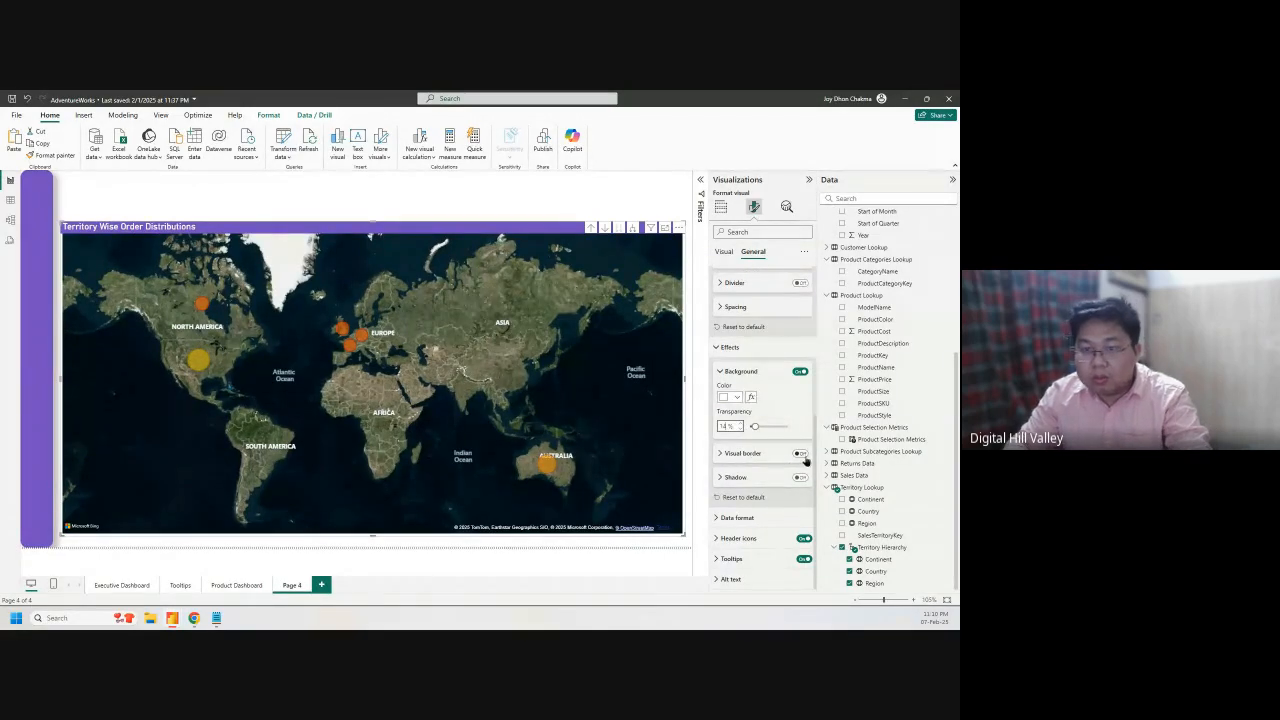
{"action": "left_click", "coordinate": [800, 477]}
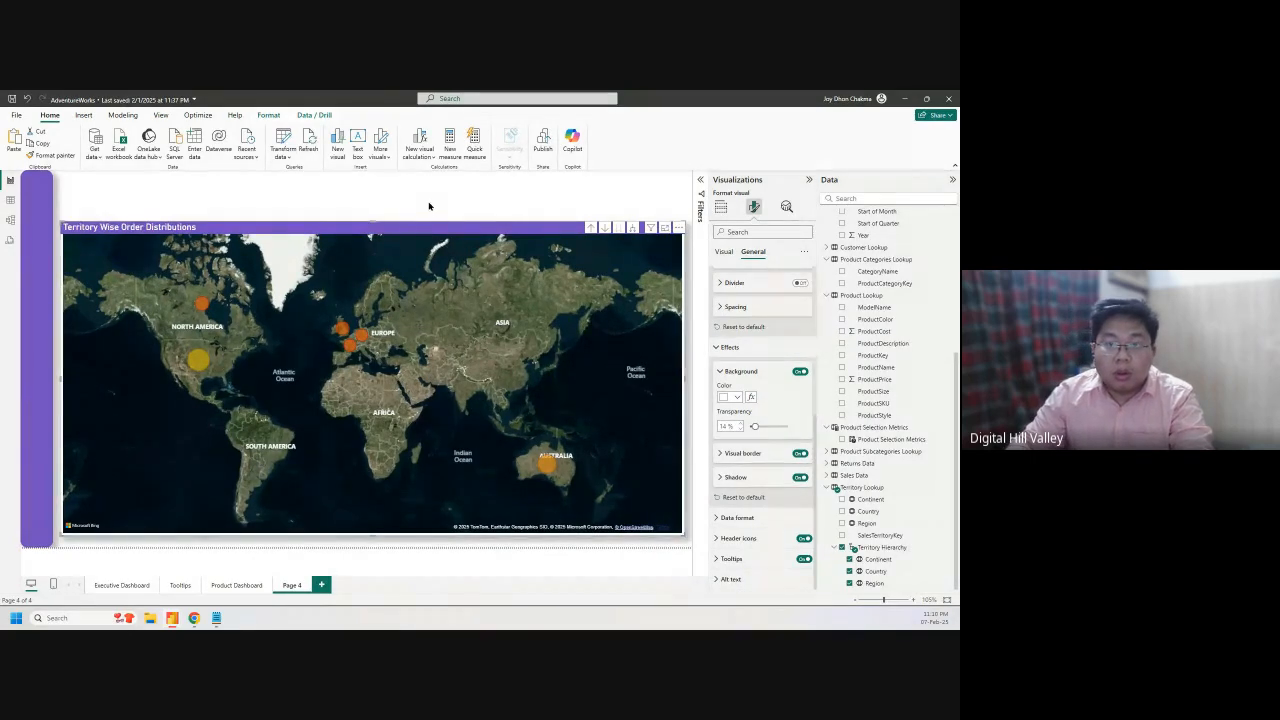
{"action": "left_click", "coordinate": [729, 455]}
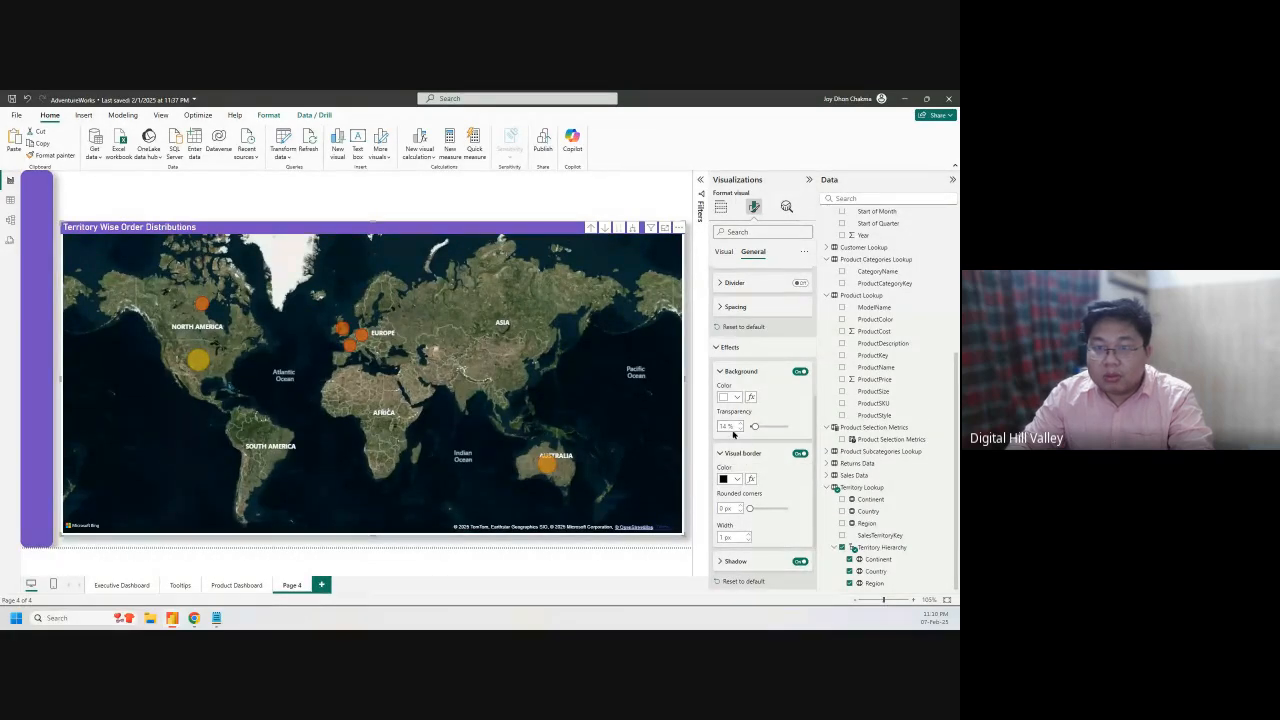
{"action": "left_click_drag", "start_coordinate": [751, 430], "coordinate": [745, 428]}
{"action": "left_click", "coordinate": [737, 398]}
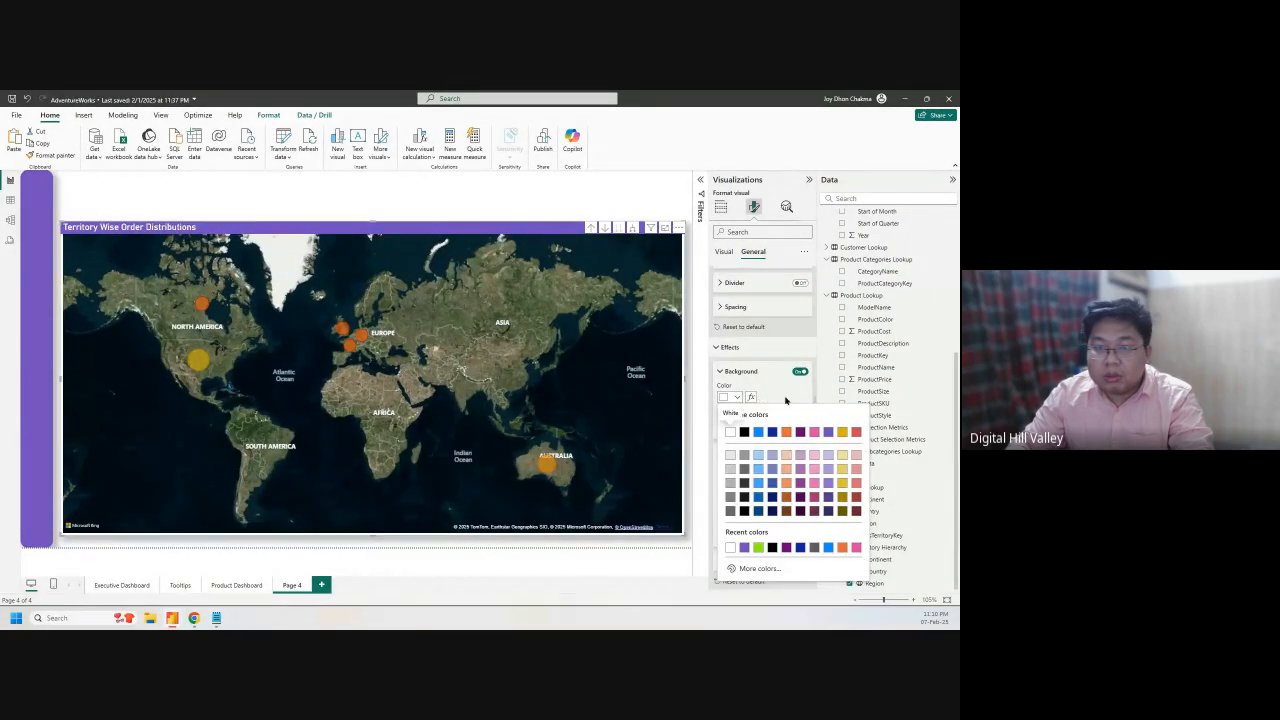
{"action": "left_click", "coordinate": [753, 398]}
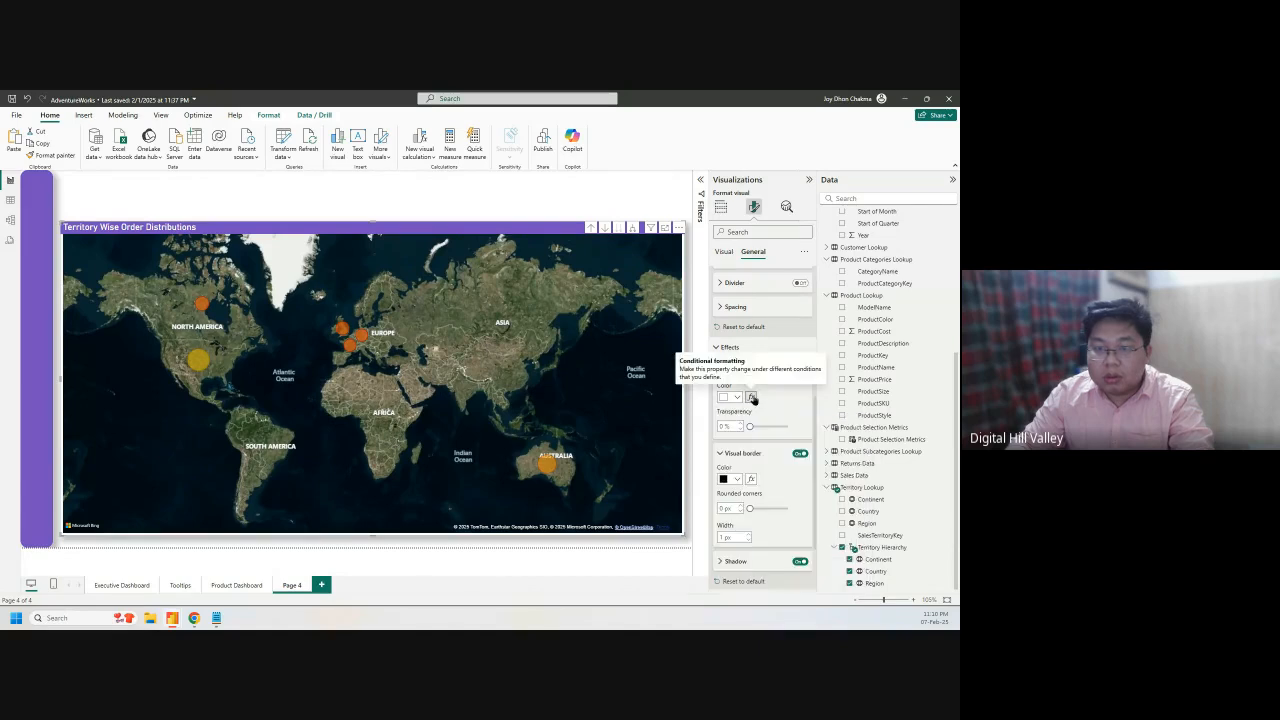
{"action": "left_click", "coordinate": [753, 398]}
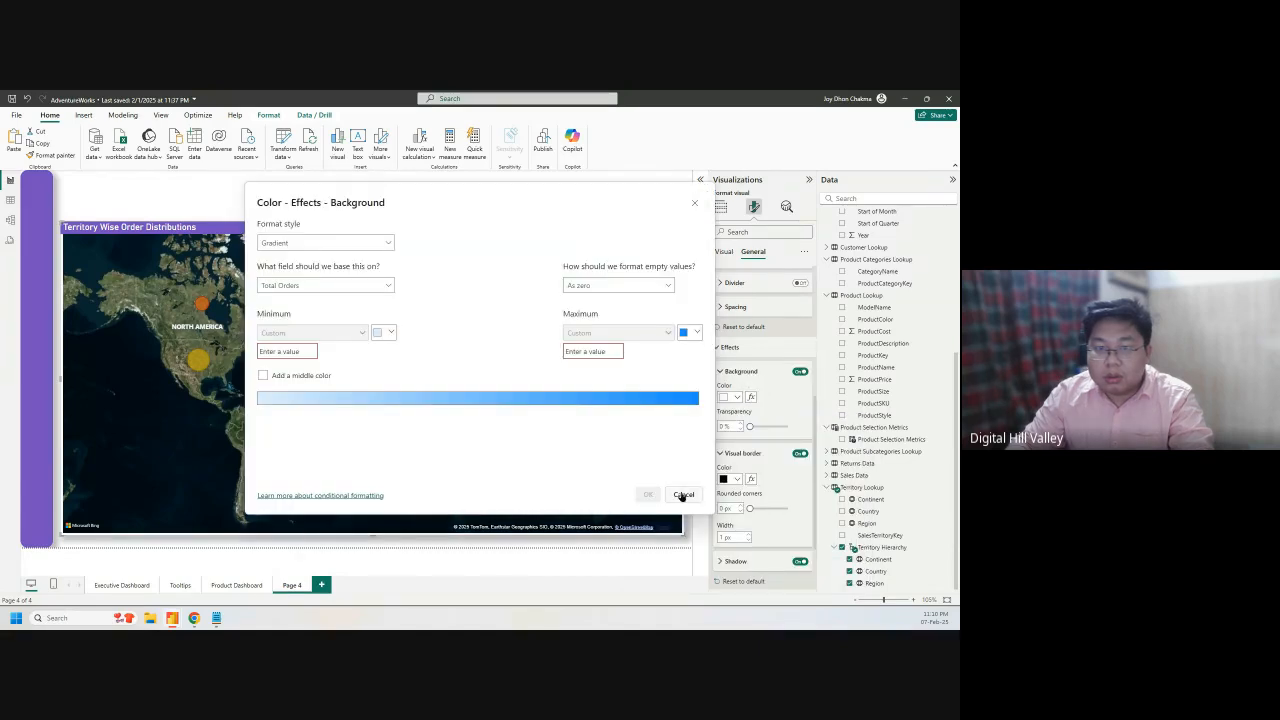
{"action": "left_click", "coordinate": [682, 492]}
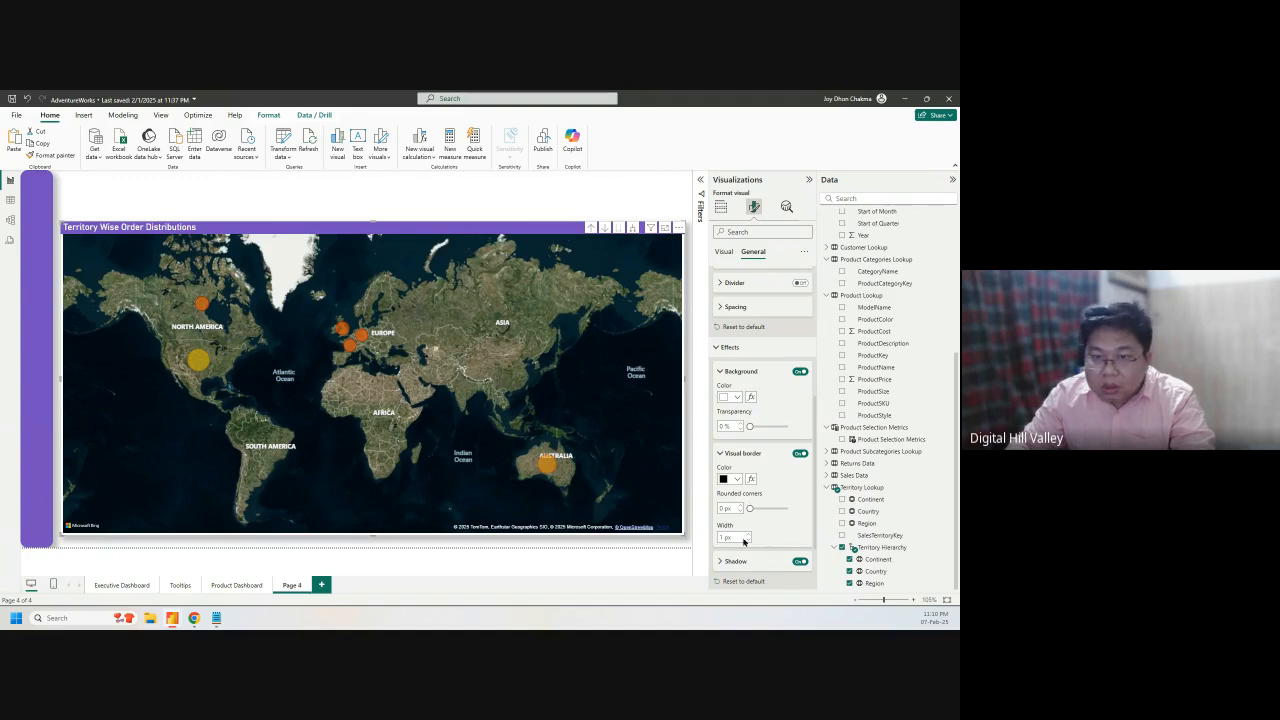
Set the map's border color to white after trying purple, and set its rounded corners to 14 px
{"action": "left_click", "coordinate": [735, 481]}
{"action": "left_click", "coordinate": [749, 441]}
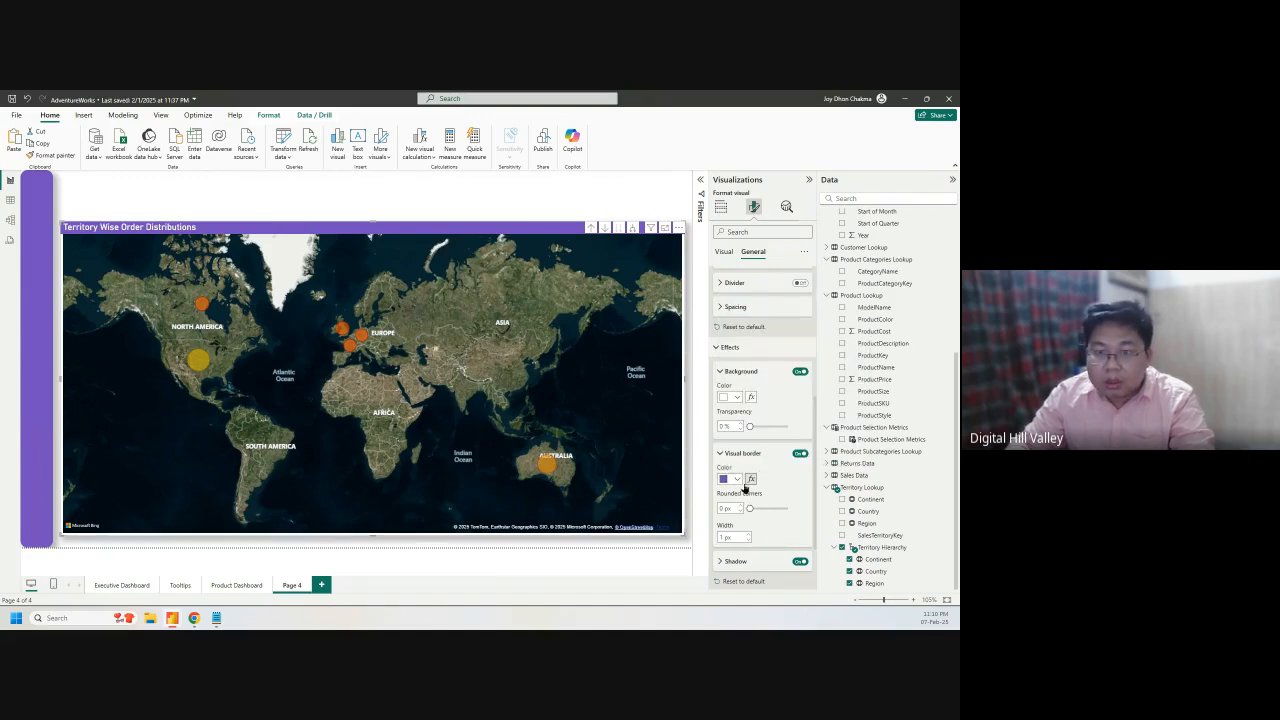
{"action": "left_click", "coordinate": [736, 480]}
{"action": "left_click", "coordinate": [747, 444]}
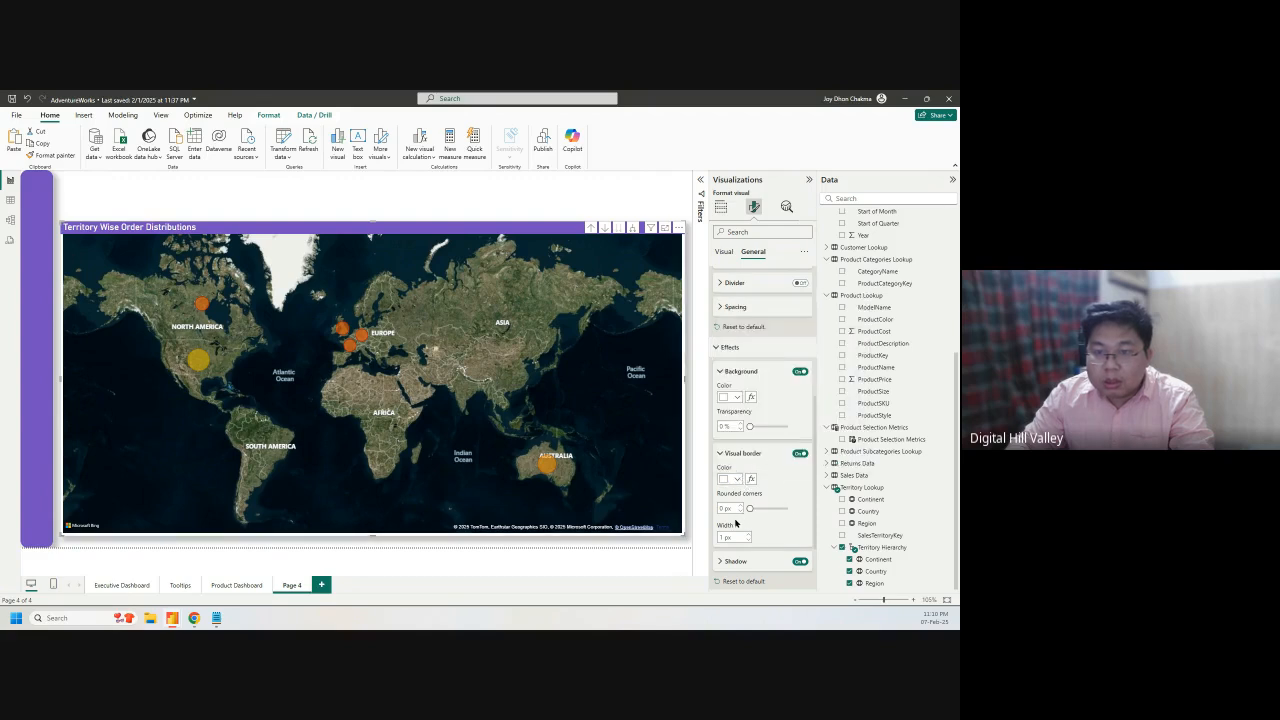
{"action": "left_click", "coordinate": [733, 508]}
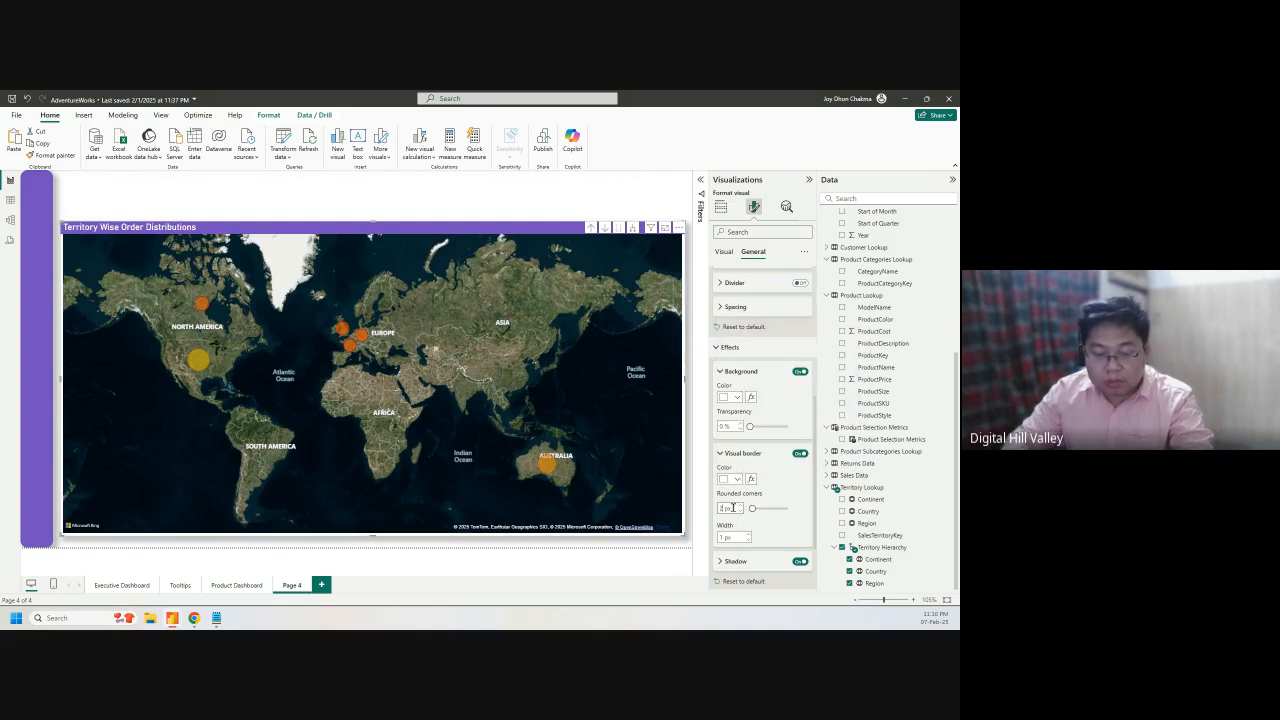
{"action": "type", "text": "14"}
{"action": "key", "text": "Return"}
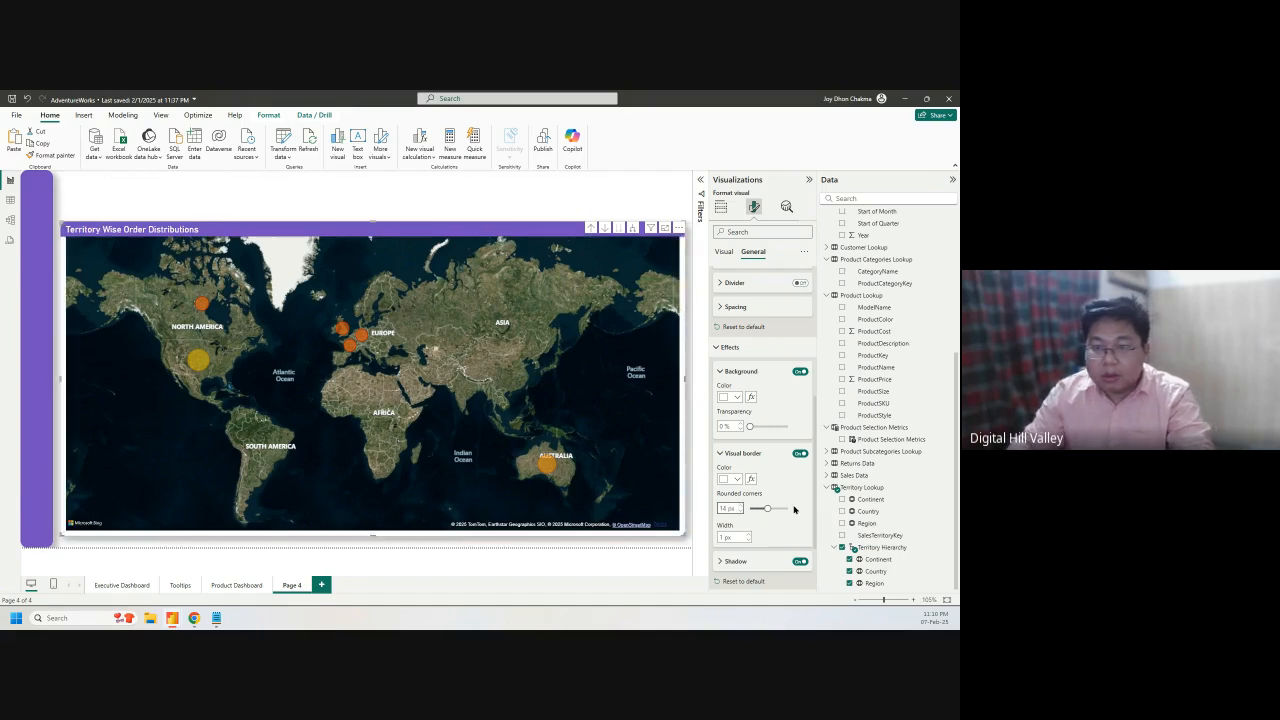
{"action": "left_click", "coordinate": [194, 207]}
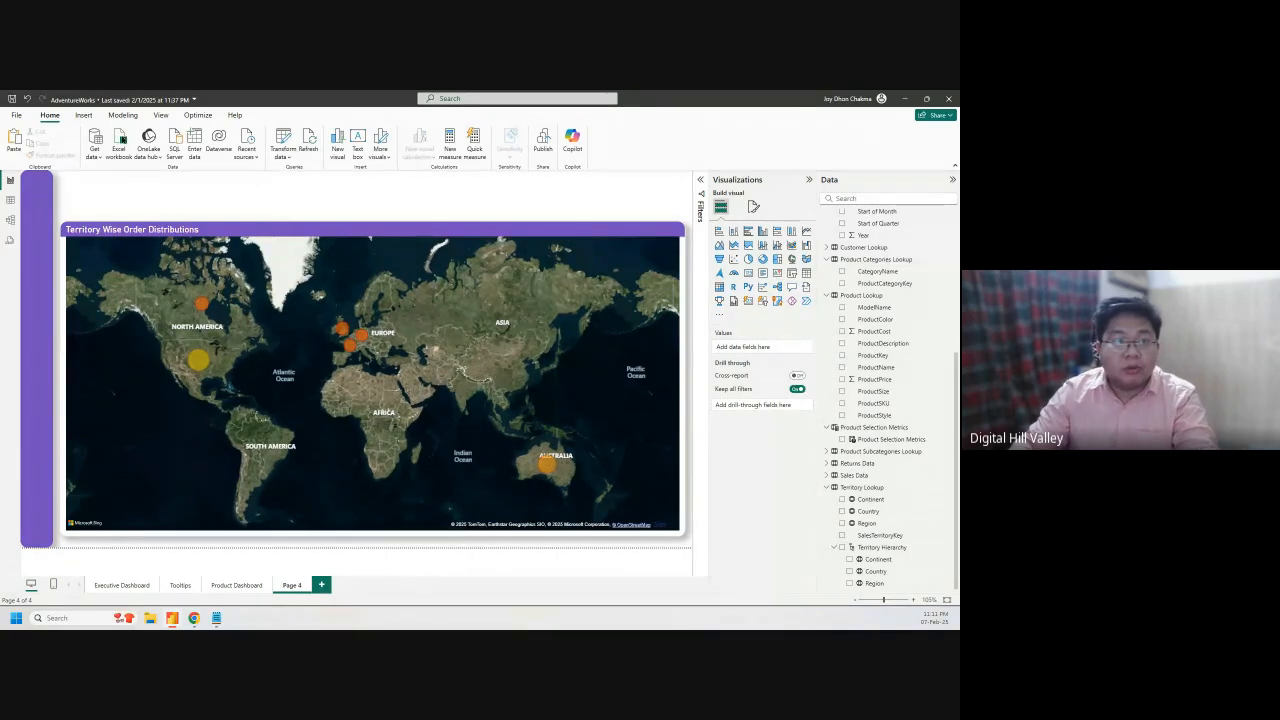
Create a field parameter from the Country field of Territory Lookup, keeping the name Parameter and adding its slicer to the page
{"action": "left_click", "coordinate": [122, 115]}
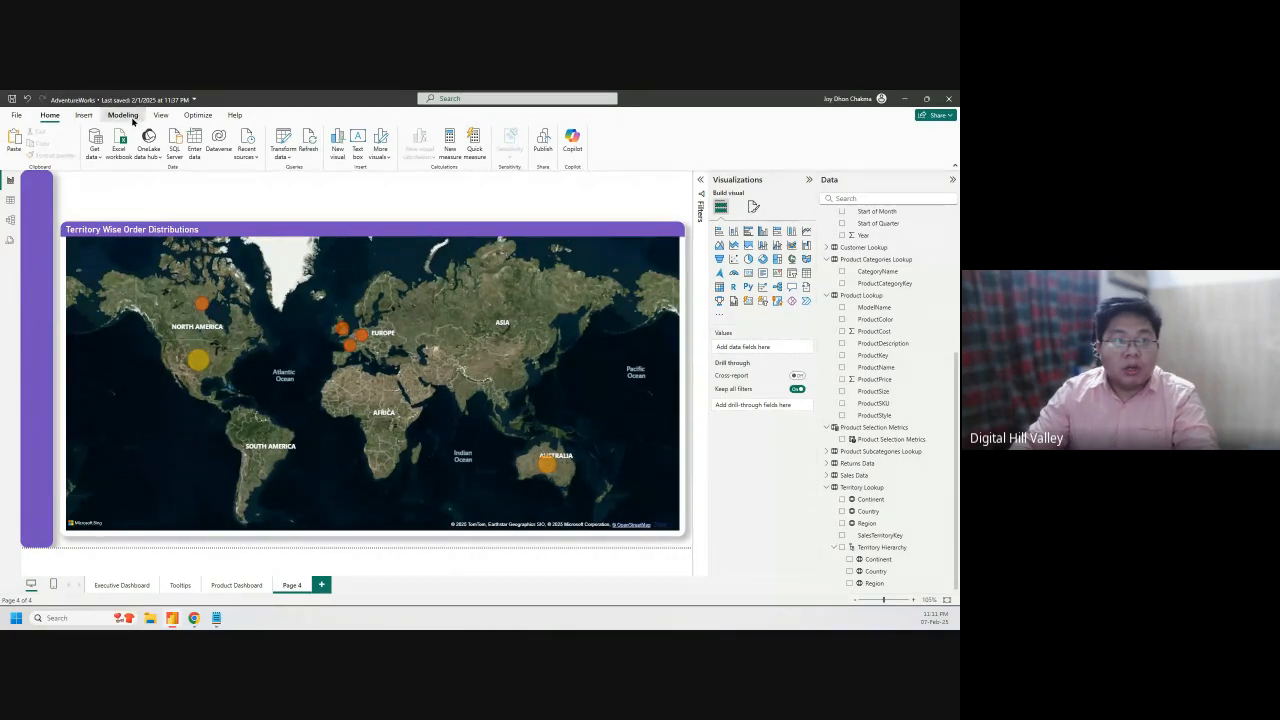
{"action": "left_click", "coordinate": [279, 154]}
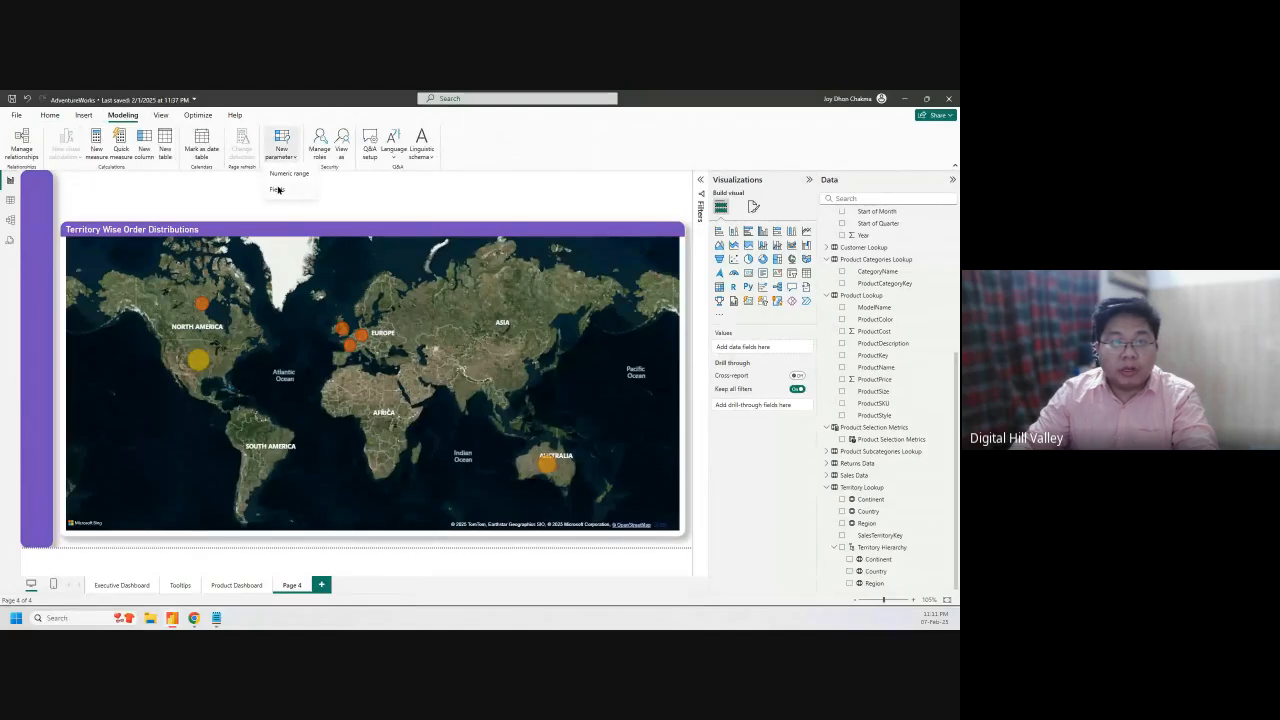
{"action": "left_click", "coordinate": [278, 190]}
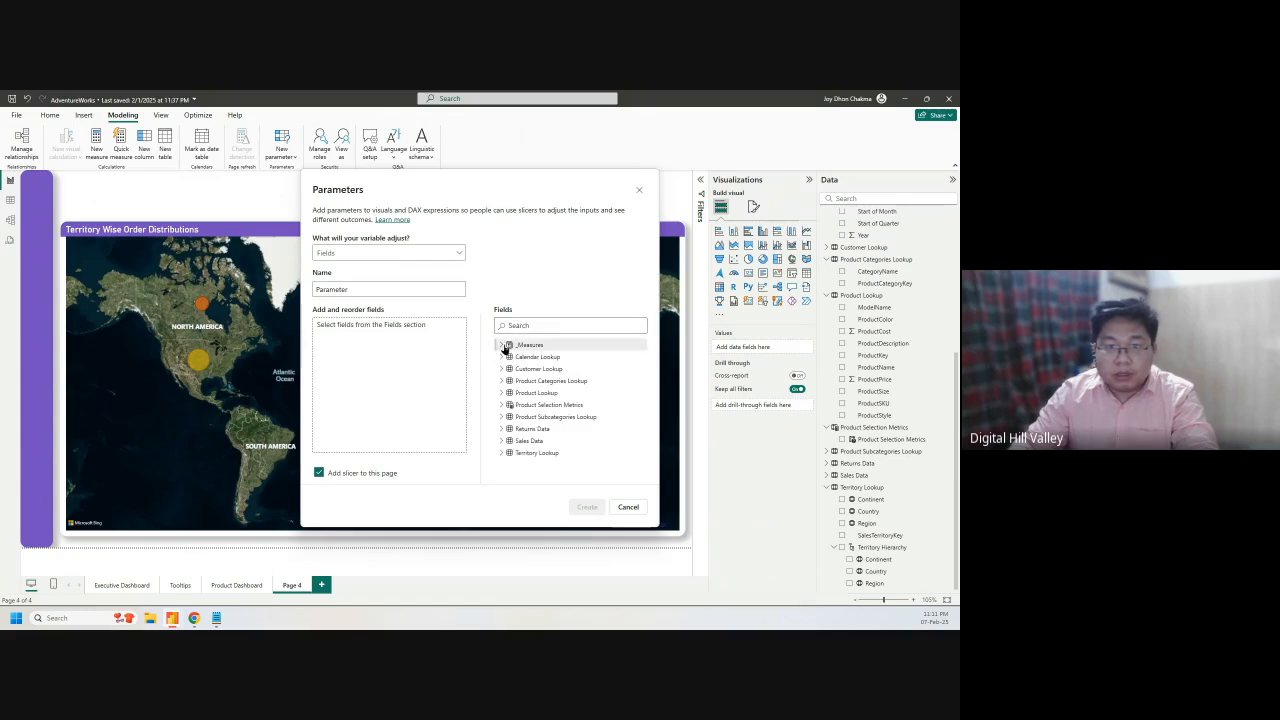
{"action": "left_click", "coordinate": [501, 452]}
{"action": "scroll", "coordinate": [574, 464], "scroll_direction": "down", "scroll_amount": 1}
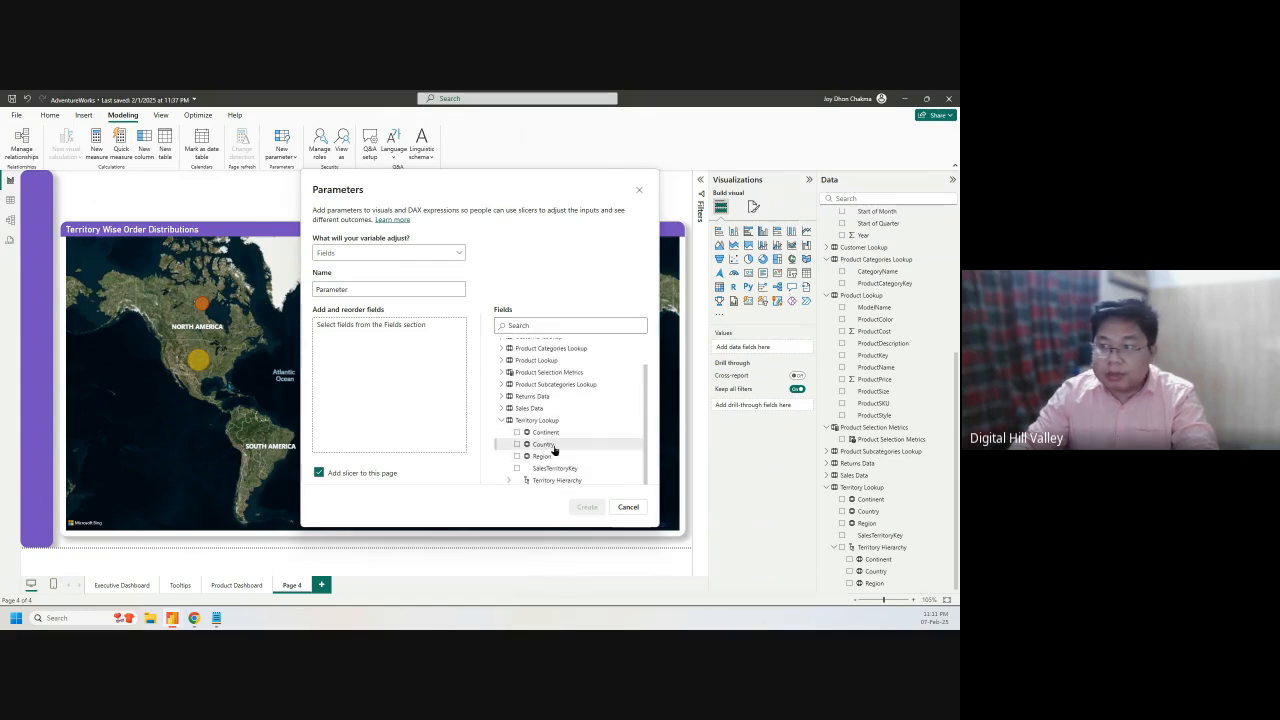
{"action": "left_click_drag", "start_coordinate": [537, 449], "coordinate": [394, 326]}
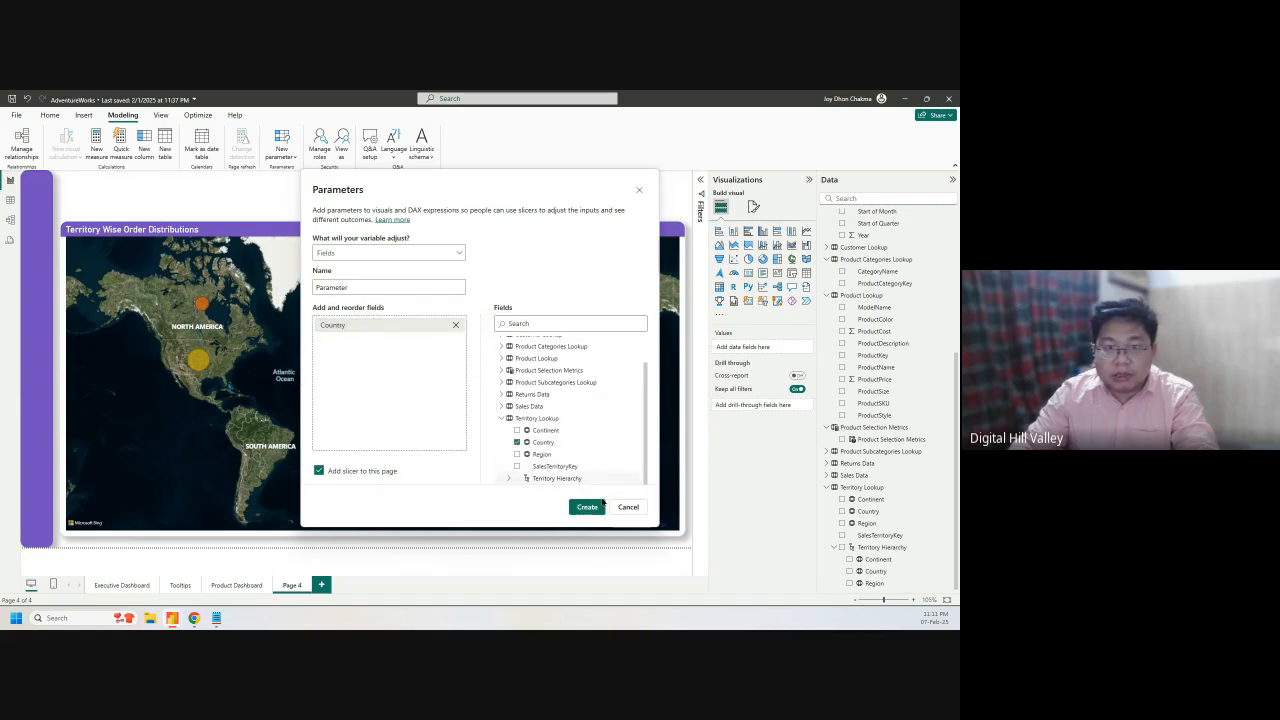
{"action": "left_click", "coordinate": [376, 287]}
{"action": "double_click", "coordinate": [377, 288]}
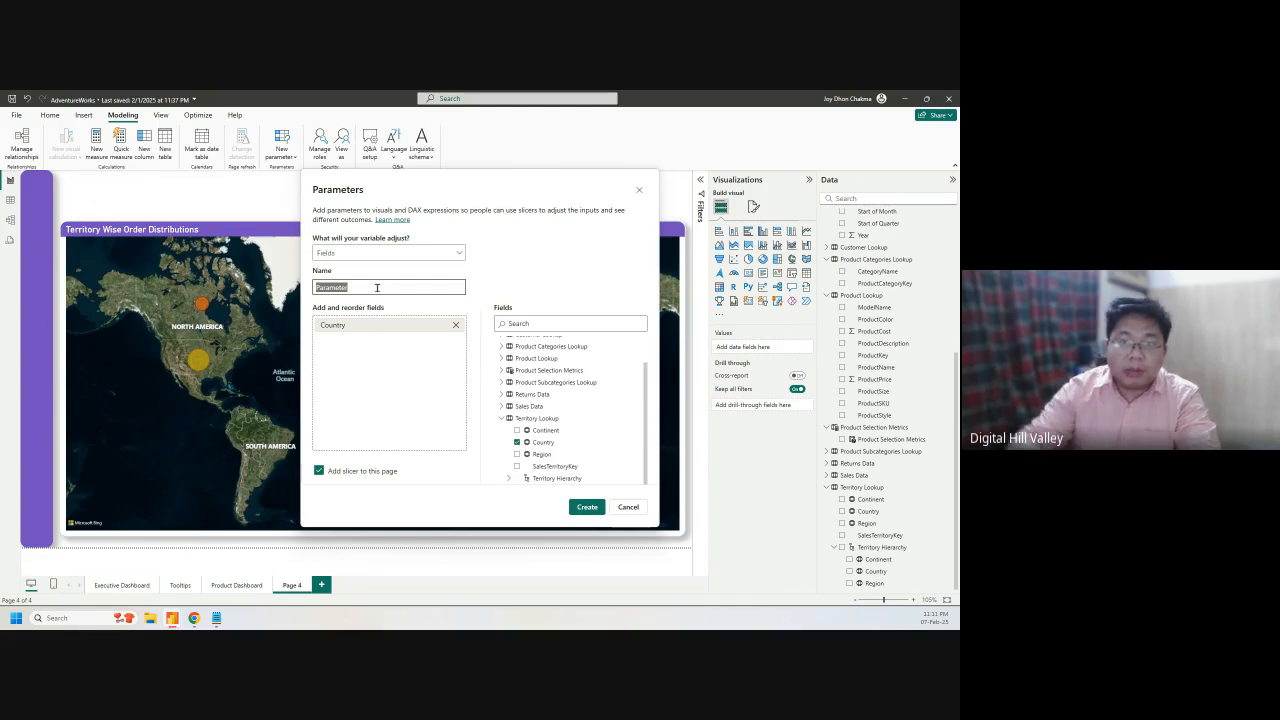
{"action": "left_click", "coordinate": [589, 507]}
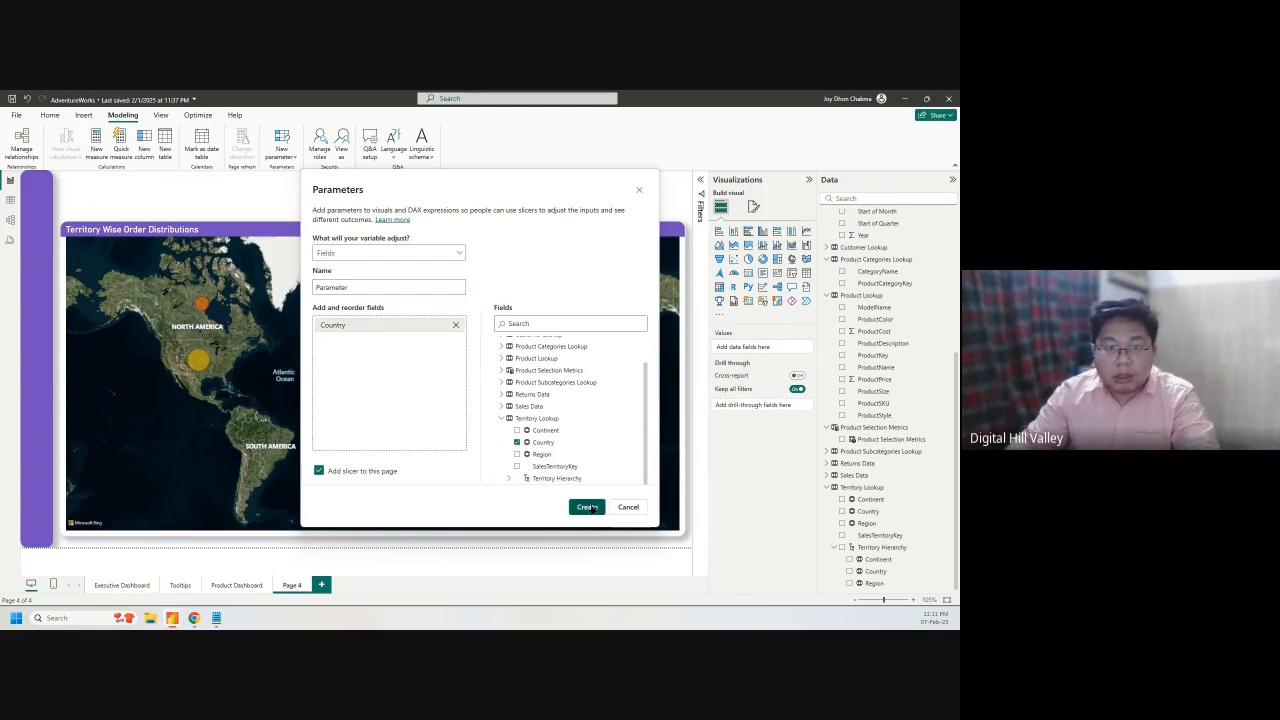
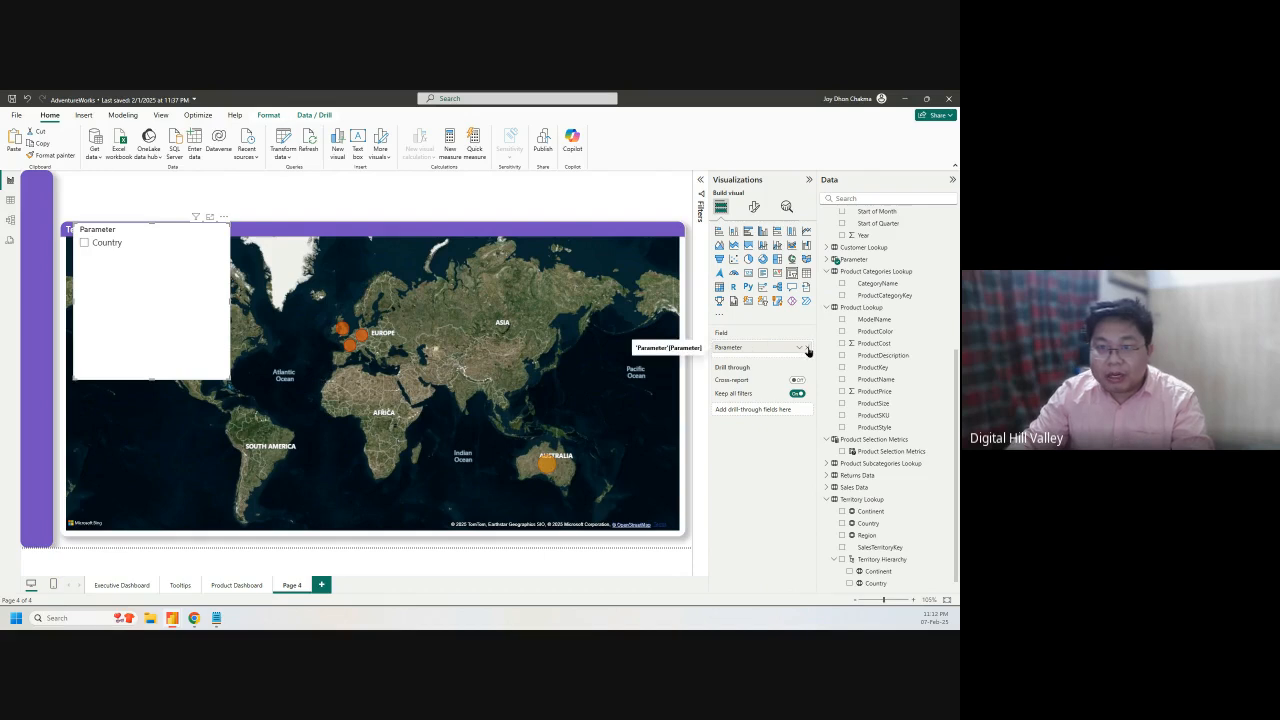
Replace the slicer's Parameter field with Country from Territory Lookup, after trying Continent
{"action": "left_click", "coordinate": [808, 348]}
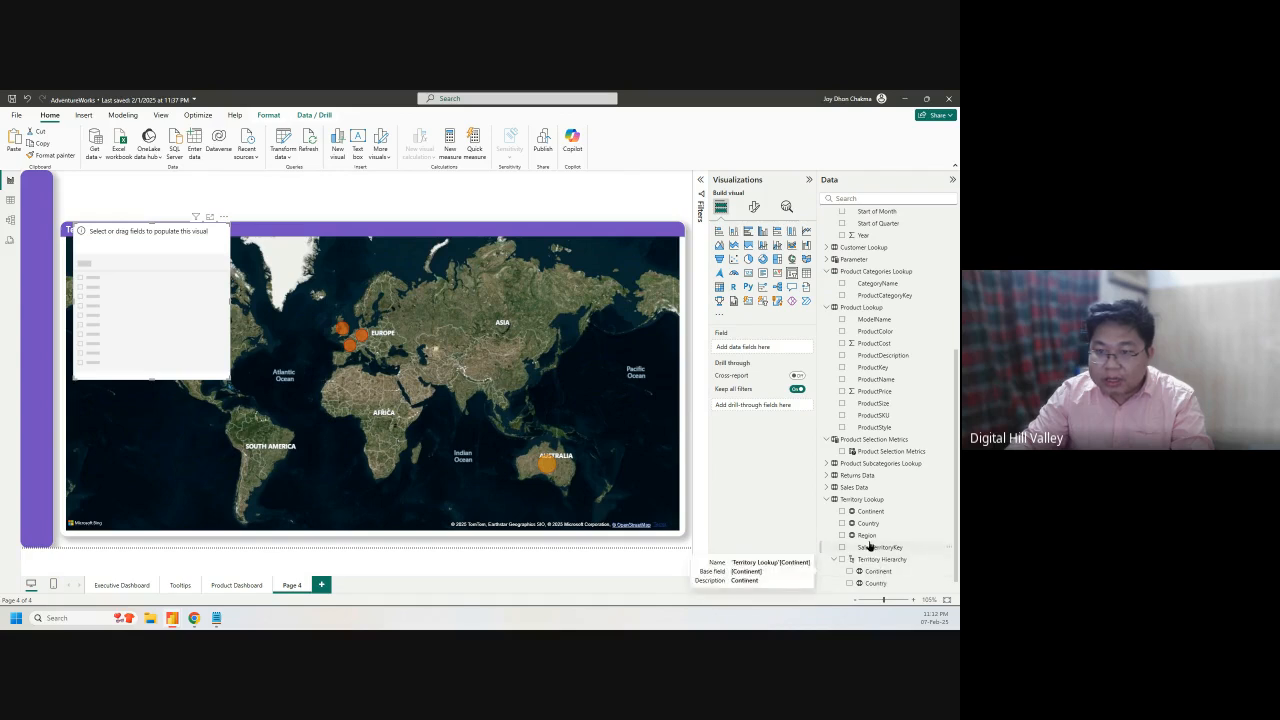
{"action": "left_click_drag", "start_coordinate": [873, 517], "coordinate": [786, 347]}
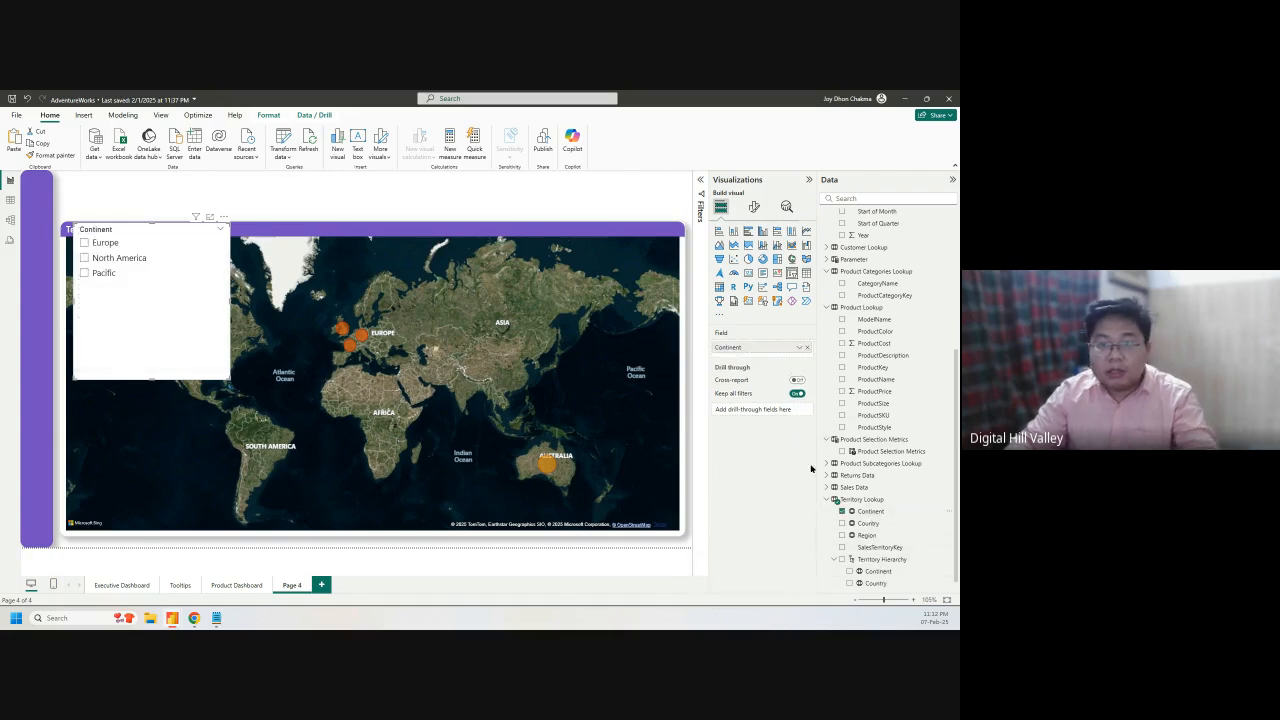
{"action": "left_click", "coordinate": [806, 348]}
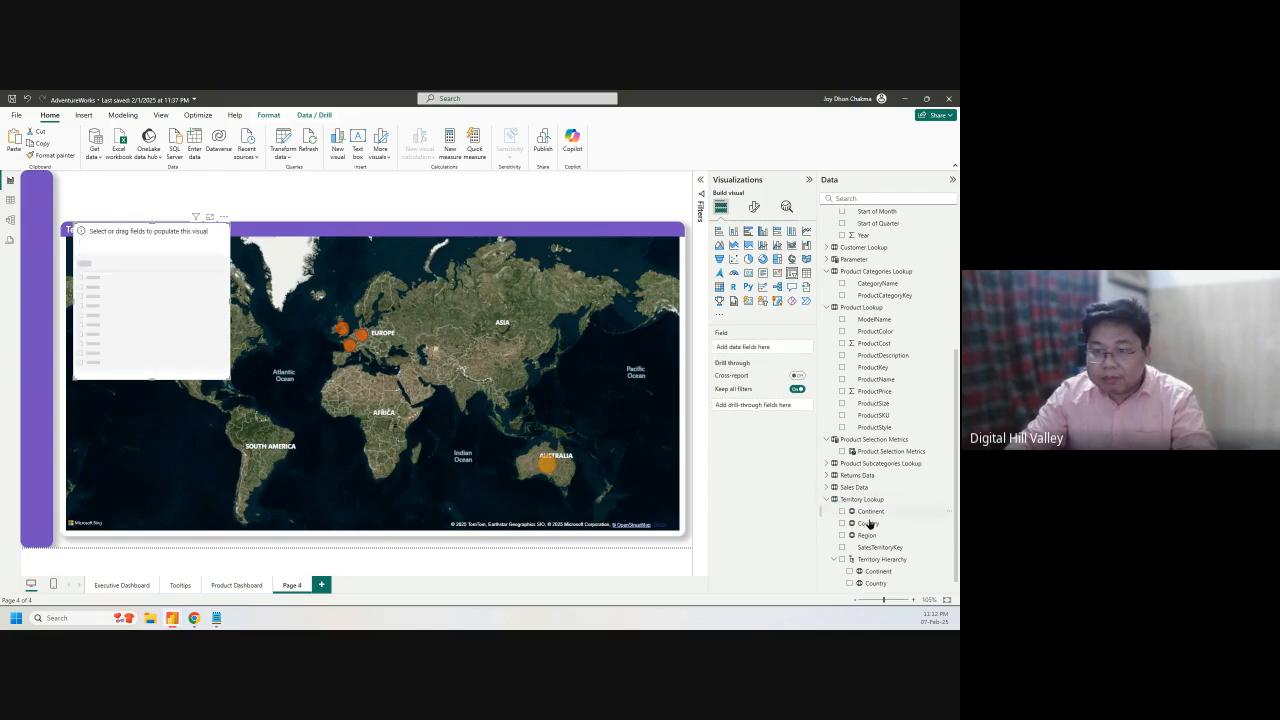
{"action": "left_click_drag", "start_coordinate": [868, 528], "coordinate": [770, 352]}
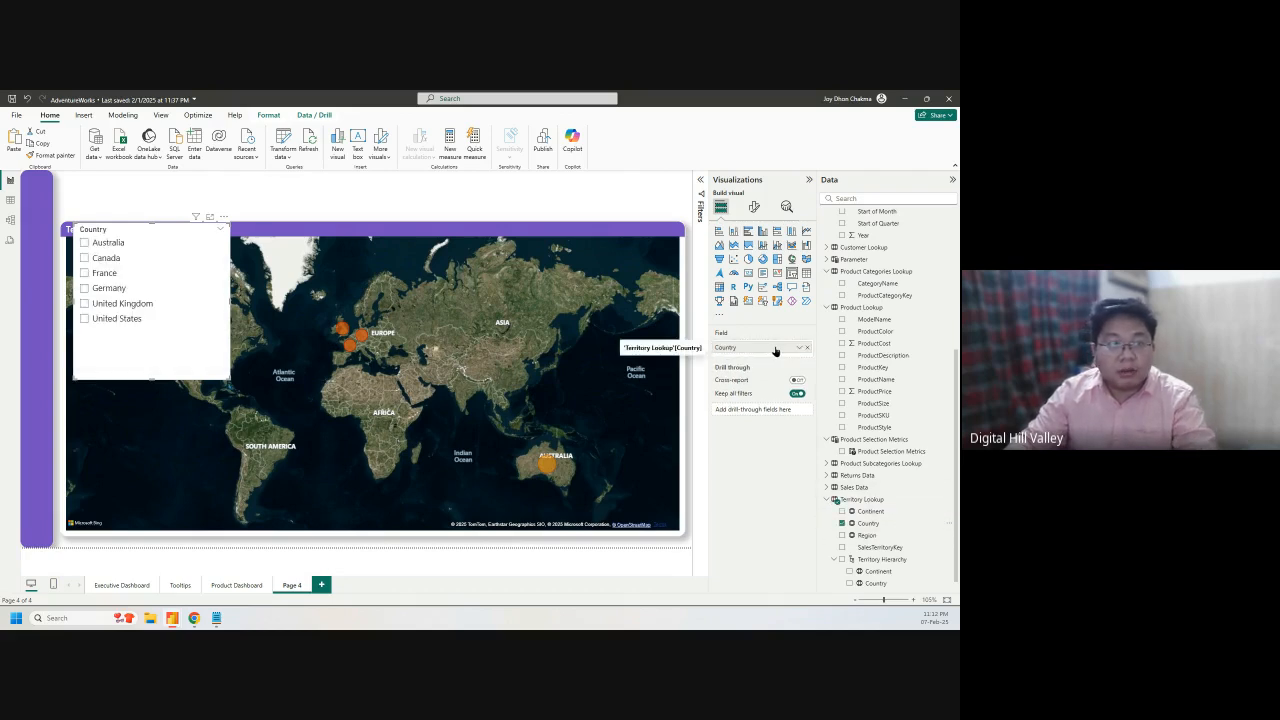
Turn off the Country slicer's header and set the slicer style to Tile
{"action": "left_click", "coordinate": [756, 206]}
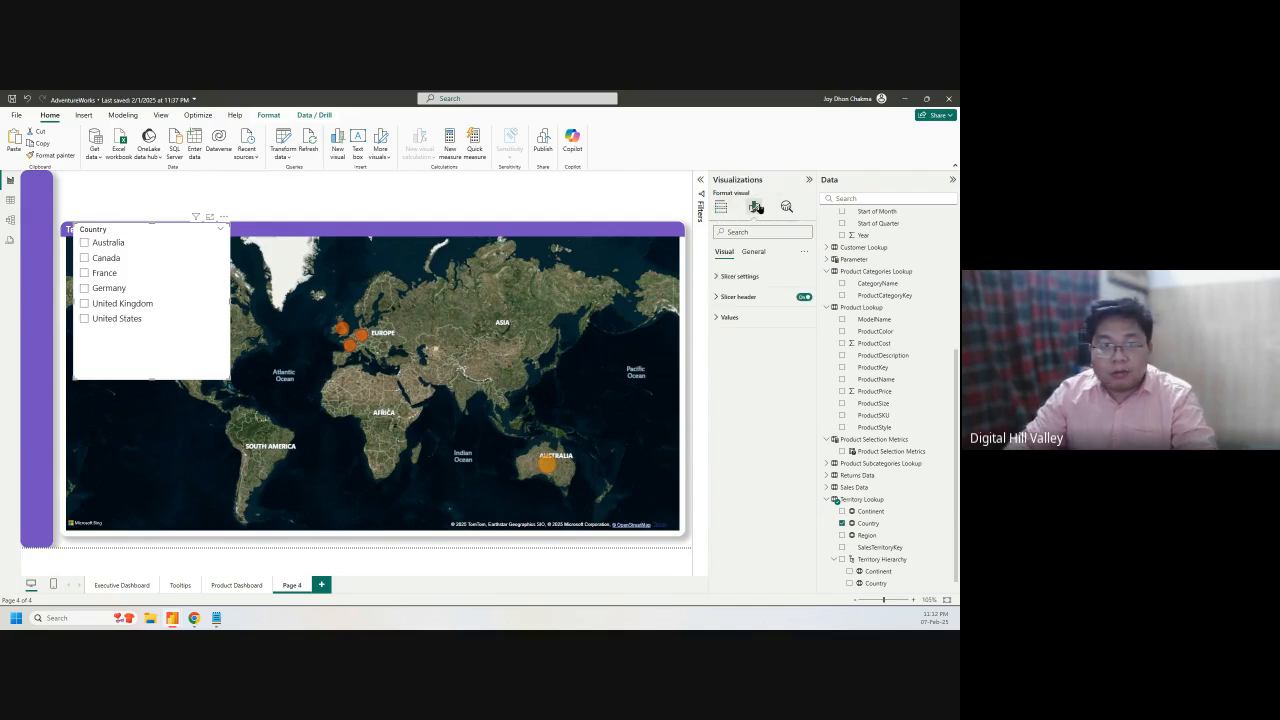
{"action": "left_click", "coordinate": [804, 298]}
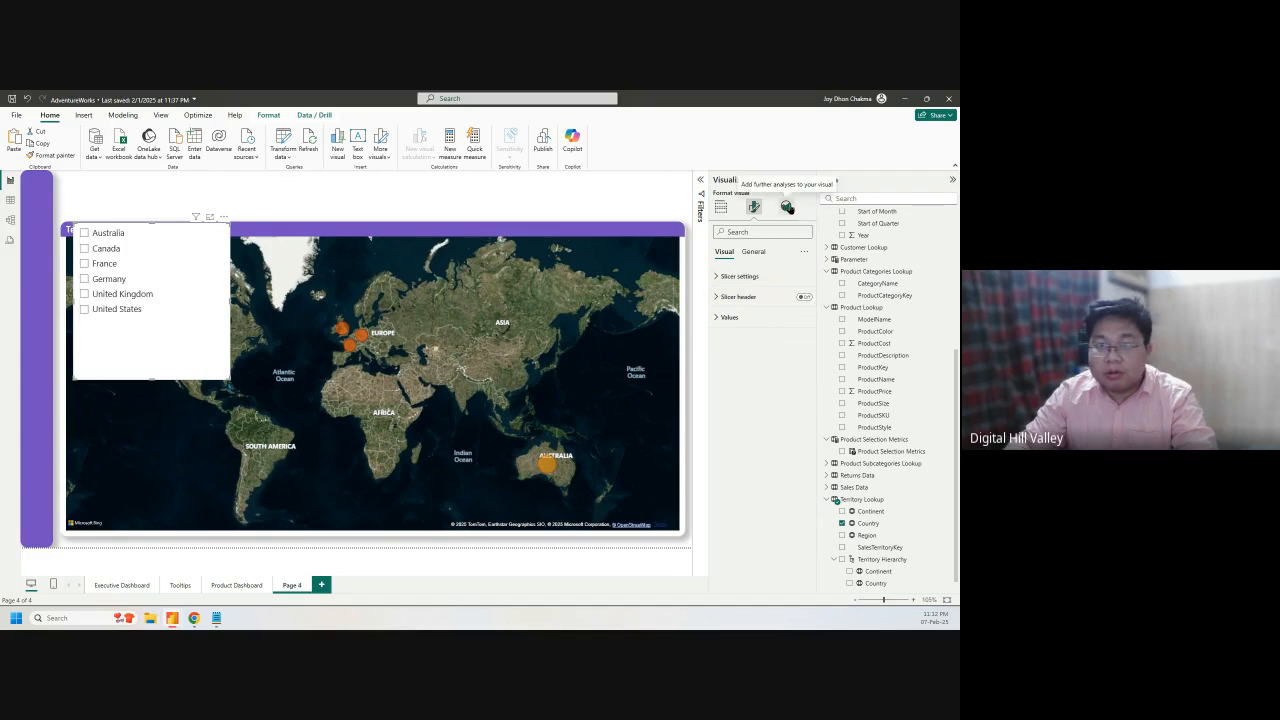
{"action": "left_click", "coordinate": [753, 252]}
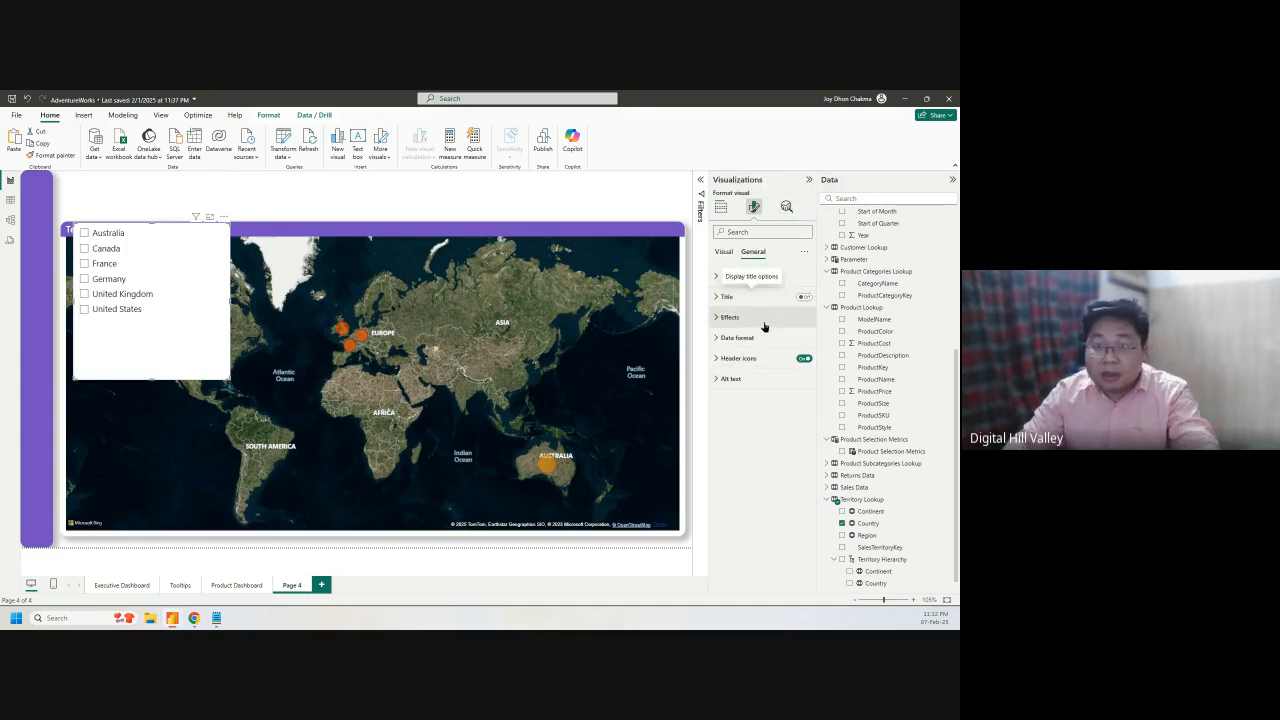
{"action": "left_click", "coordinate": [725, 252]}
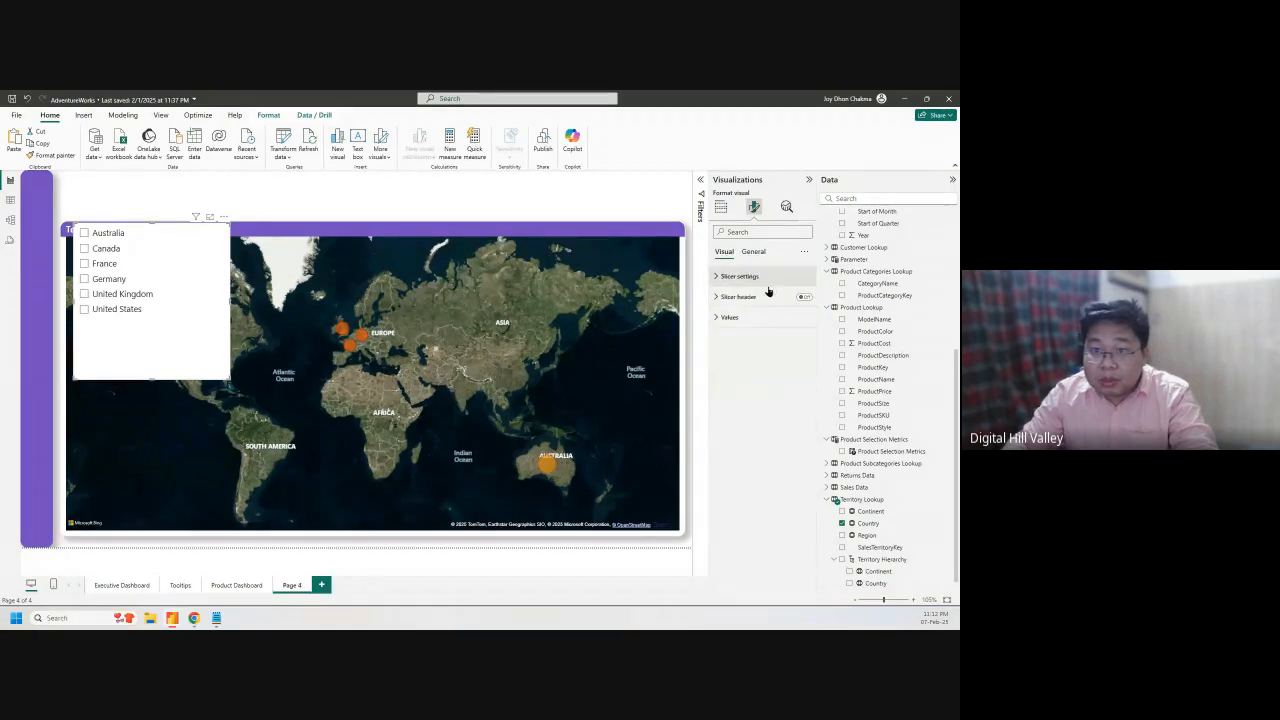
{"action": "left_click", "coordinate": [728, 277]}
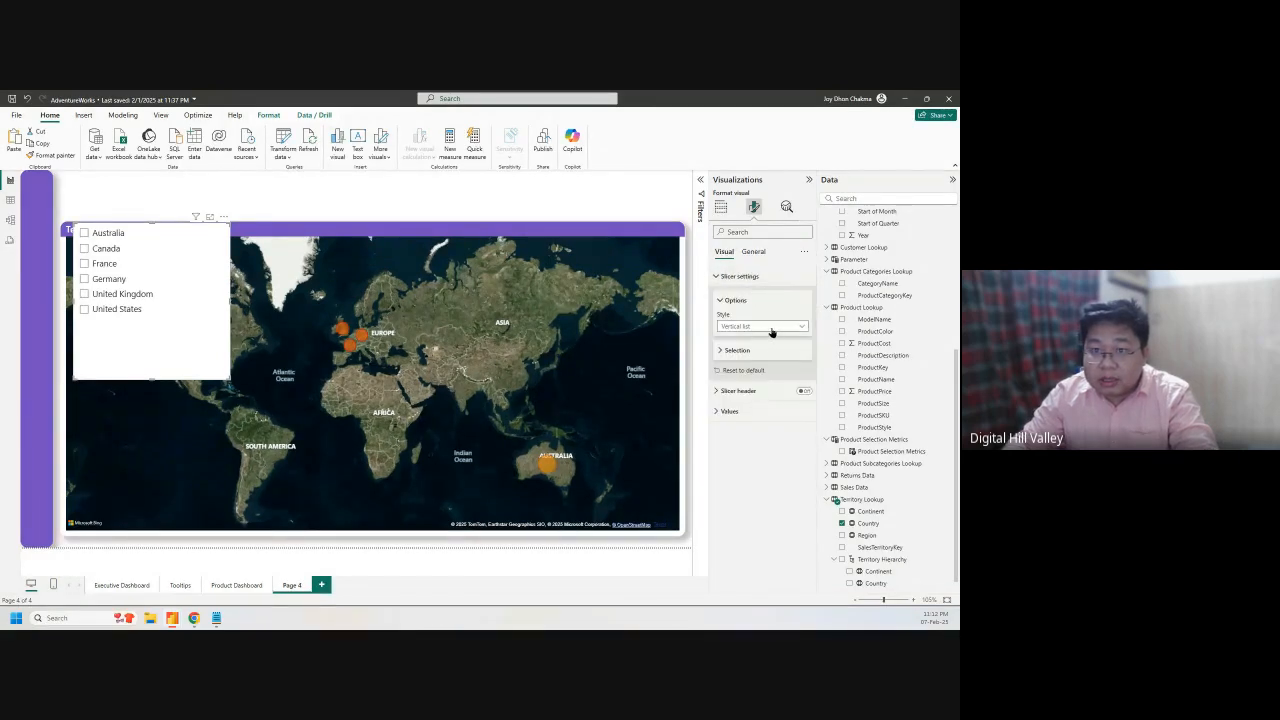
{"action": "left_click", "coordinate": [766, 330]}
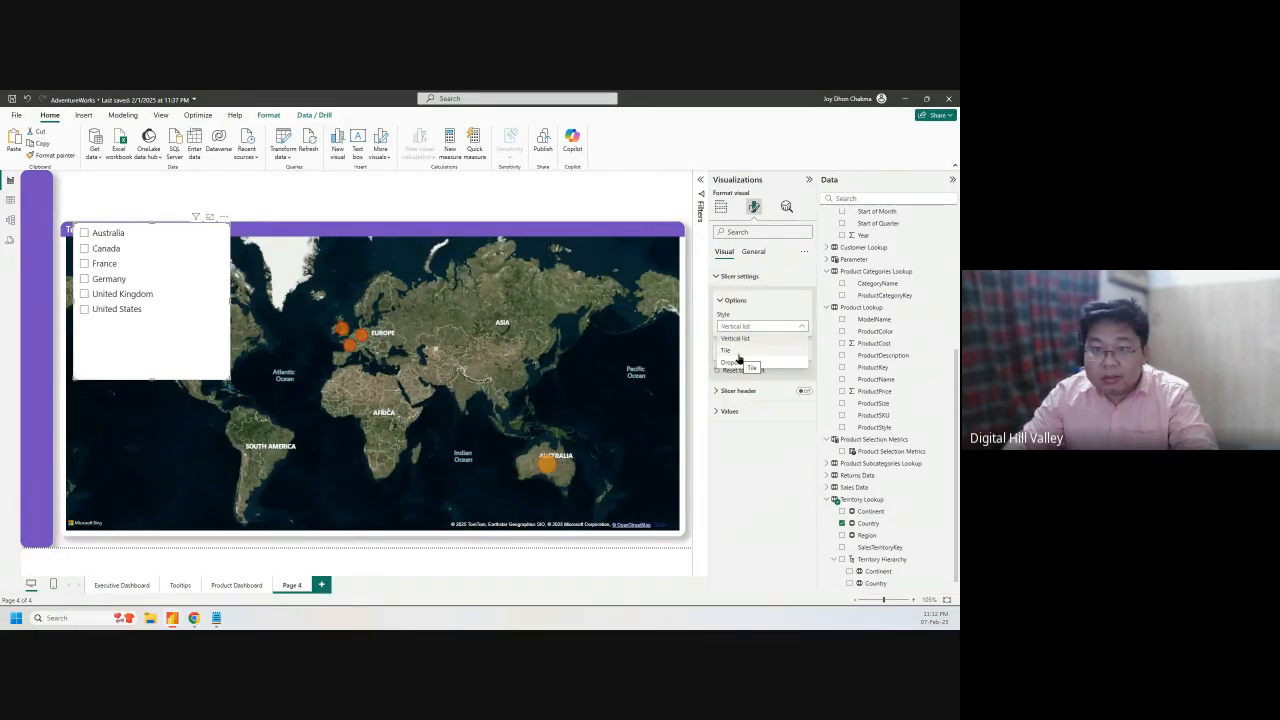
{"action": "left_click", "coordinate": [738, 352]}
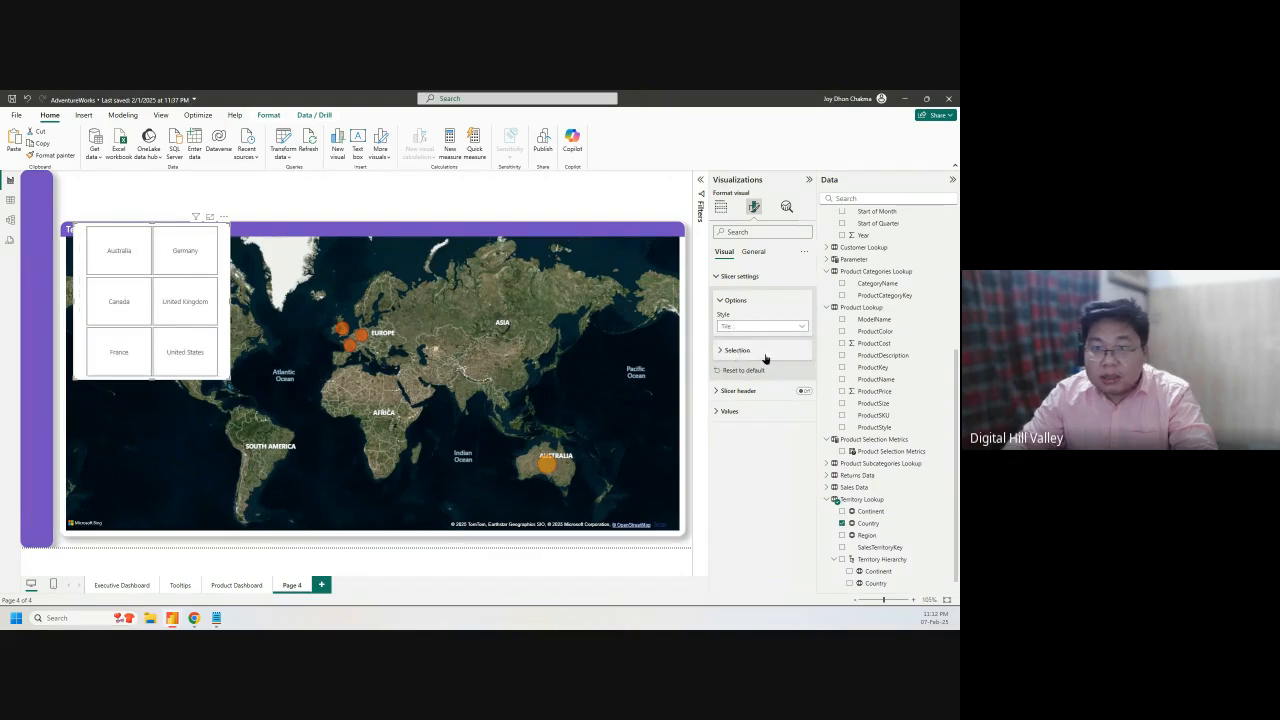
Stretch the slicer to the map's full width, reduce it to a single row of tiles, and place it directly above the map
{"action": "left_click_drag", "start_coordinate": [230, 302], "coordinate": [673, 302]}
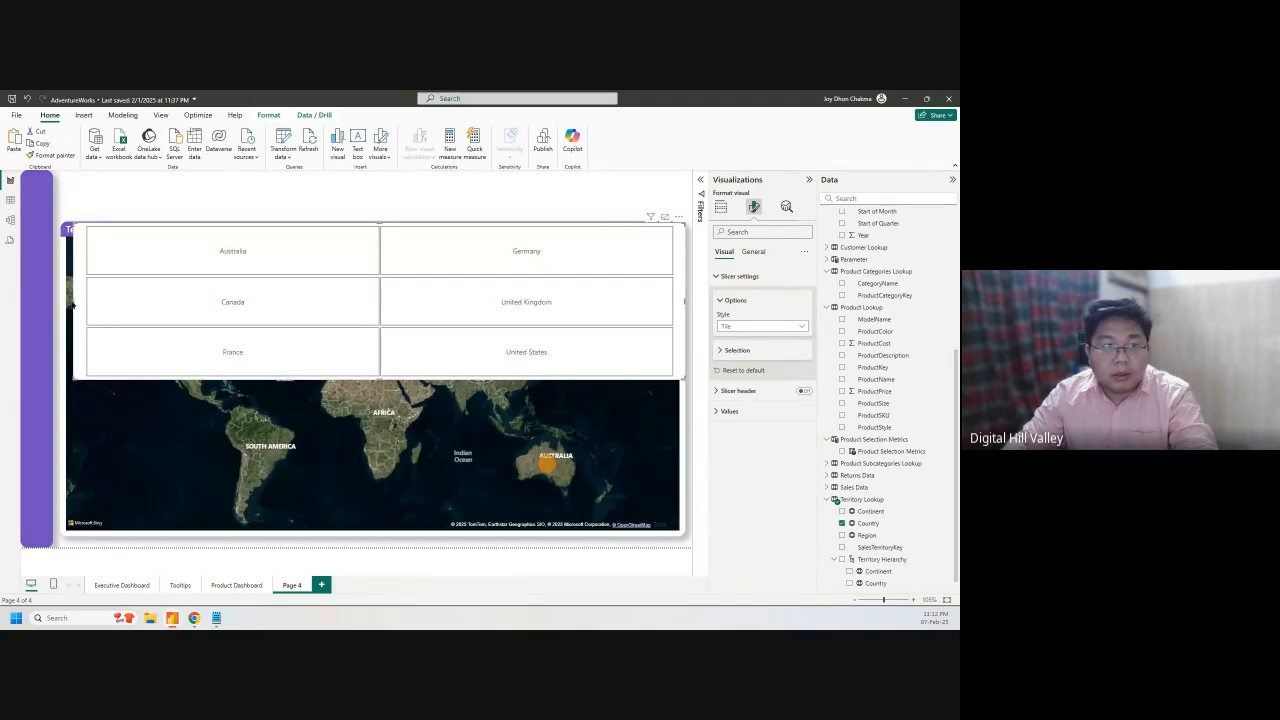
{"action": "left_click_drag", "start_coordinate": [72, 300], "coordinate": [60, 300]}
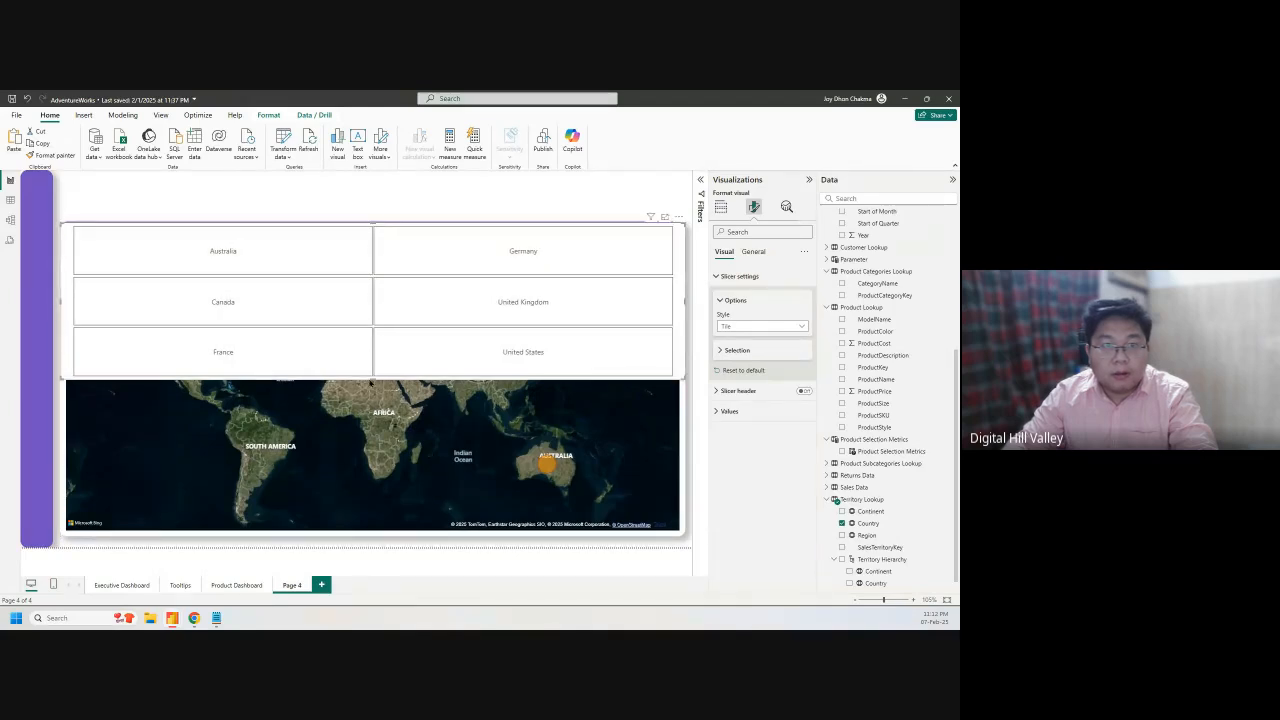
{"action": "left_click_drag", "start_coordinate": [371, 378], "coordinate": [388, 265]}
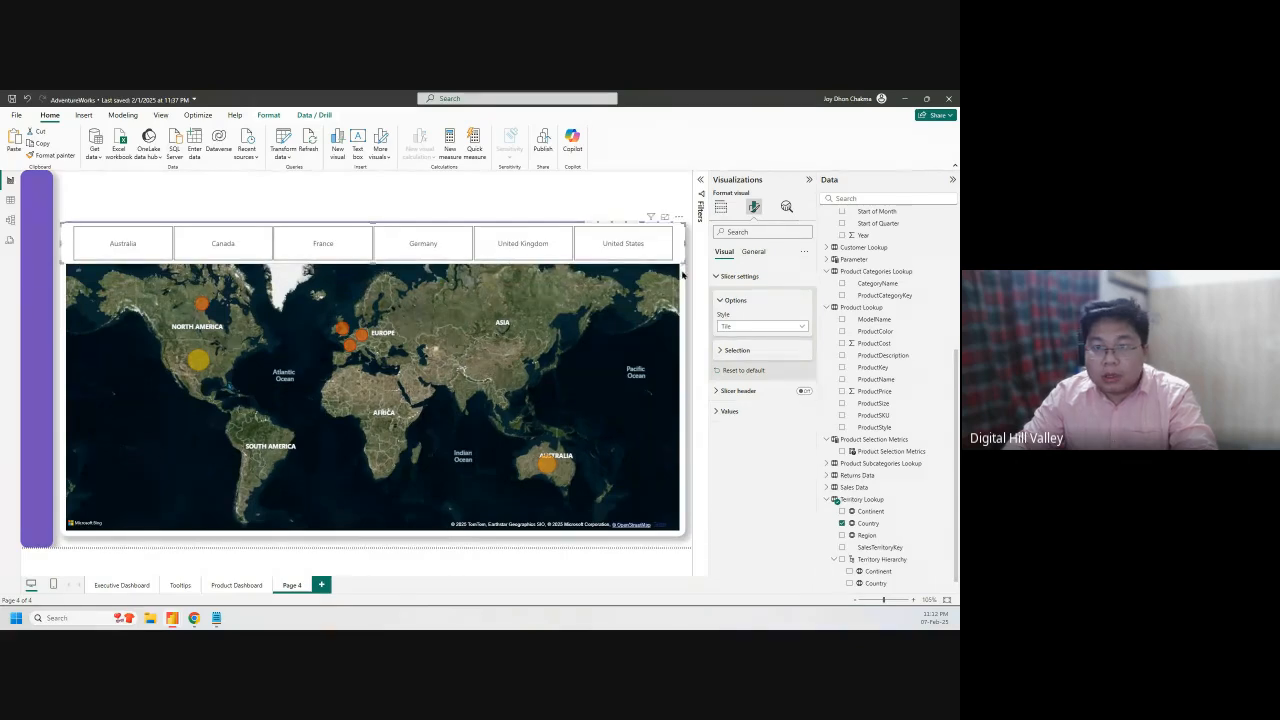
{"action": "left_click_drag", "start_coordinate": [677, 239], "coordinate": [682, 201]}
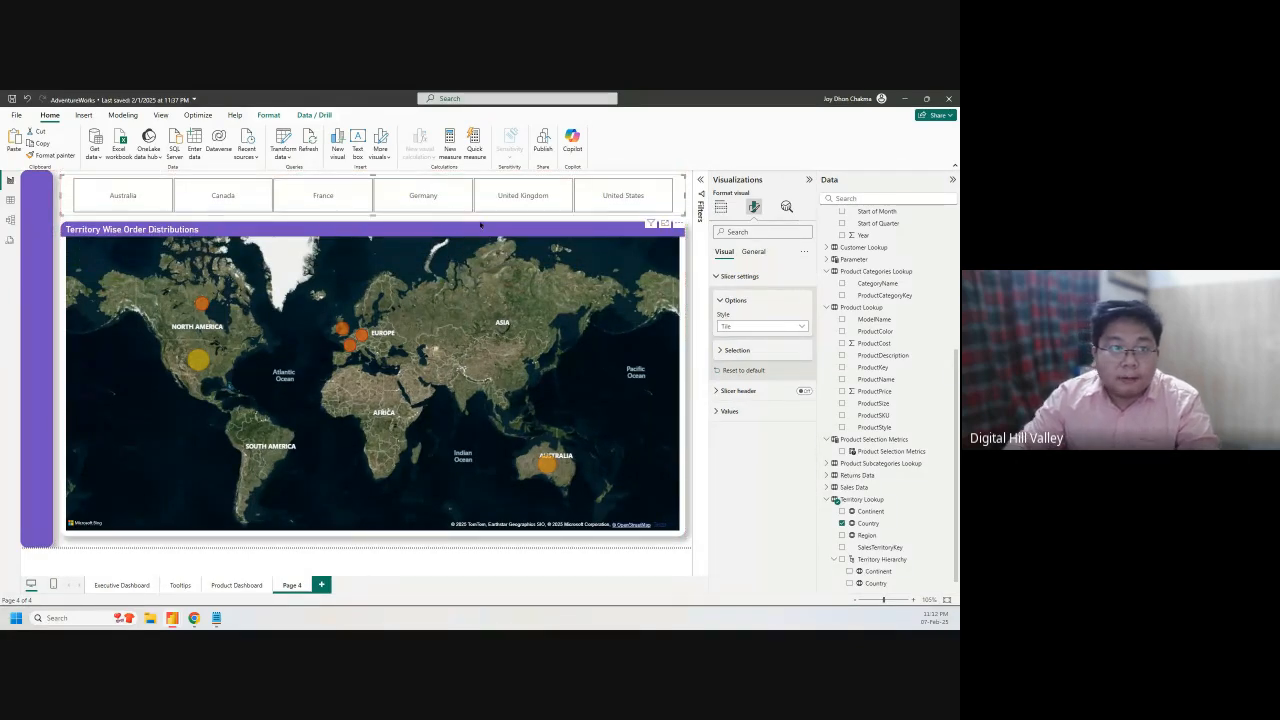
Turn on the "Select all" option in the slicer's selection settings
{"action": "left_click", "coordinate": [735, 350]}
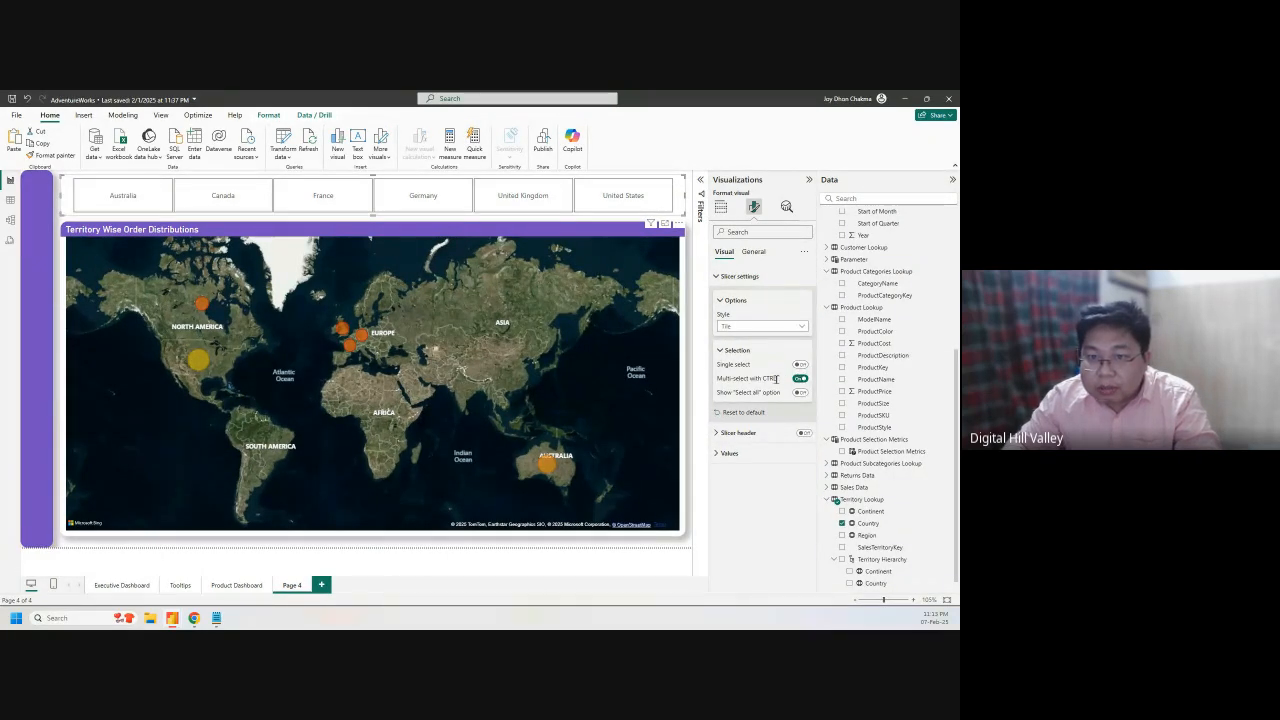
{"action": "left_click", "coordinate": [800, 392]}
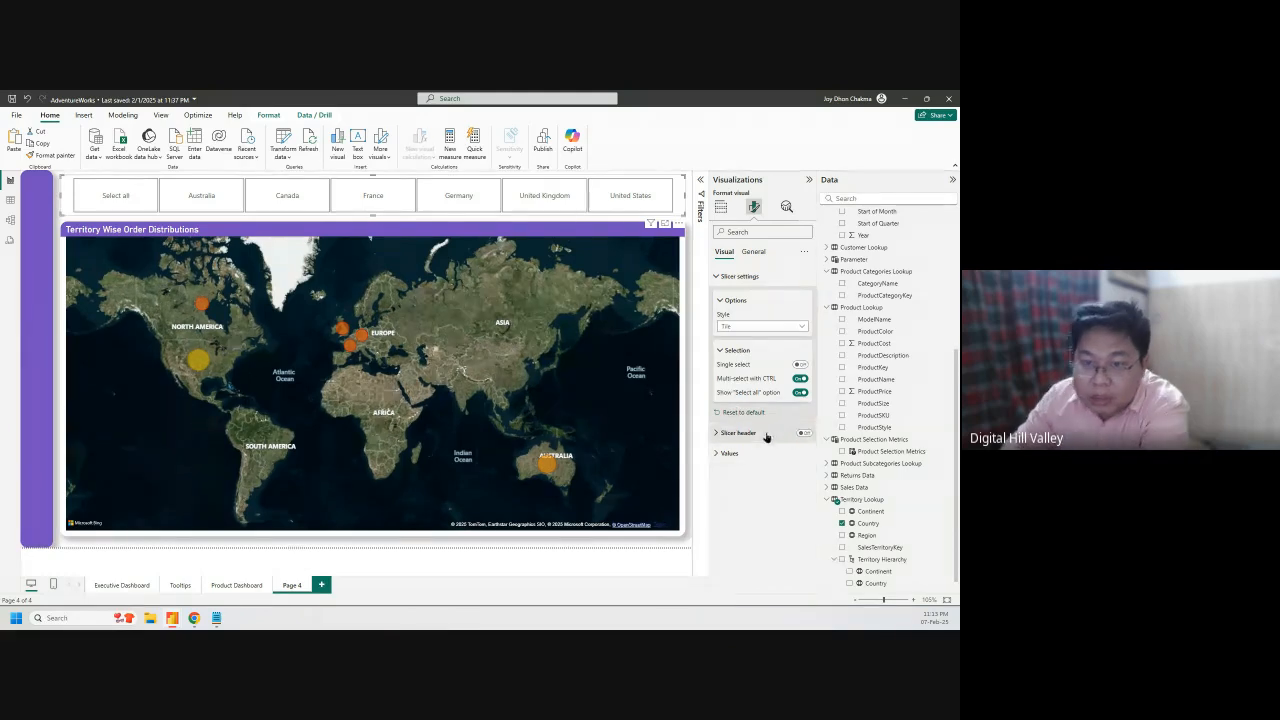
{"action": "left_click", "coordinate": [741, 463]}
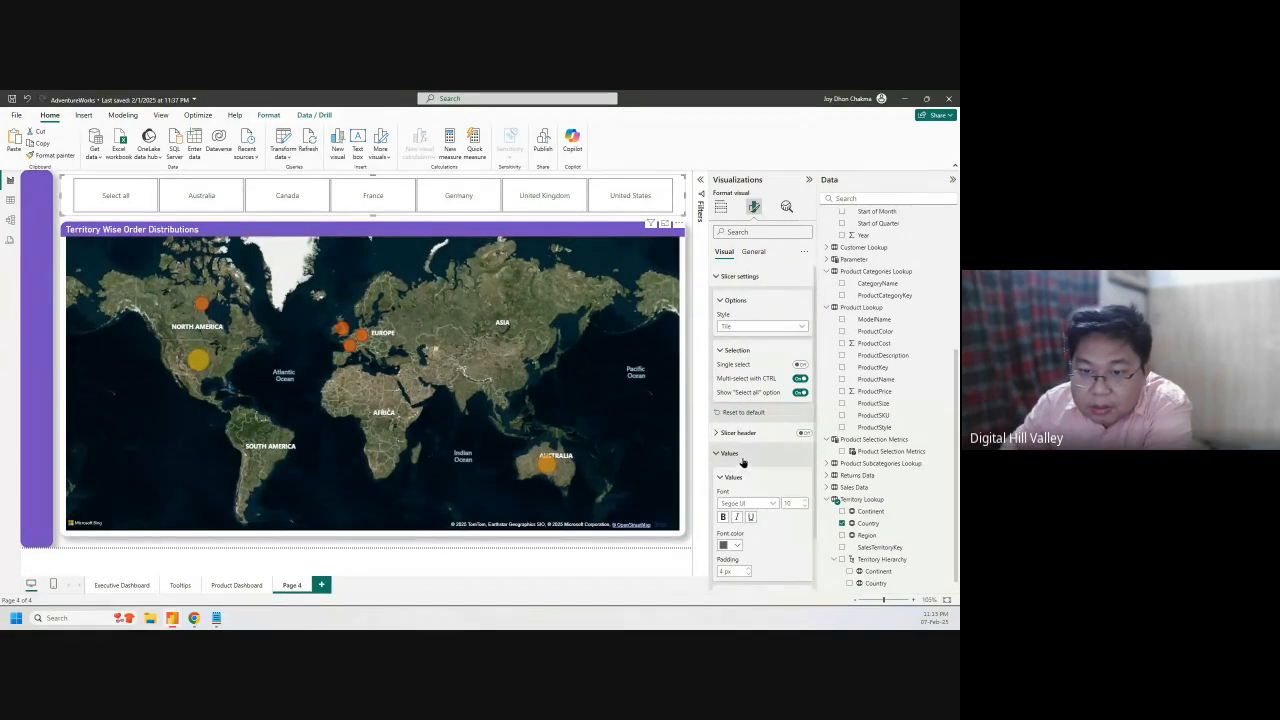
{"action": "scroll", "coordinate": [779, 532], "scroll_direction": "down", "scroll_amount": 1}
{"action": "scroll", "coordinate": [779, 532], "scroll_direction": "up", "scroll_amount": 1}
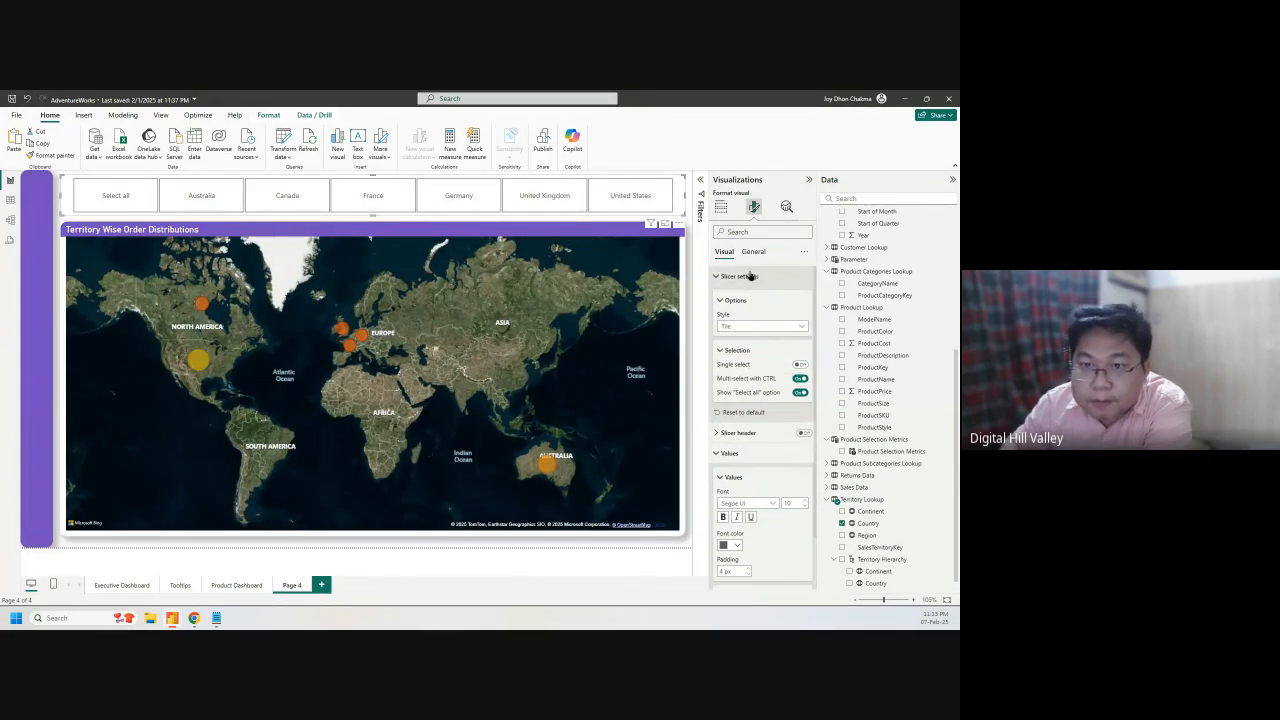
Set the background color of the slicer's header icons to purple, keeping 0% transparency
{"action": "left_click", "coordinate": [753, 252]}
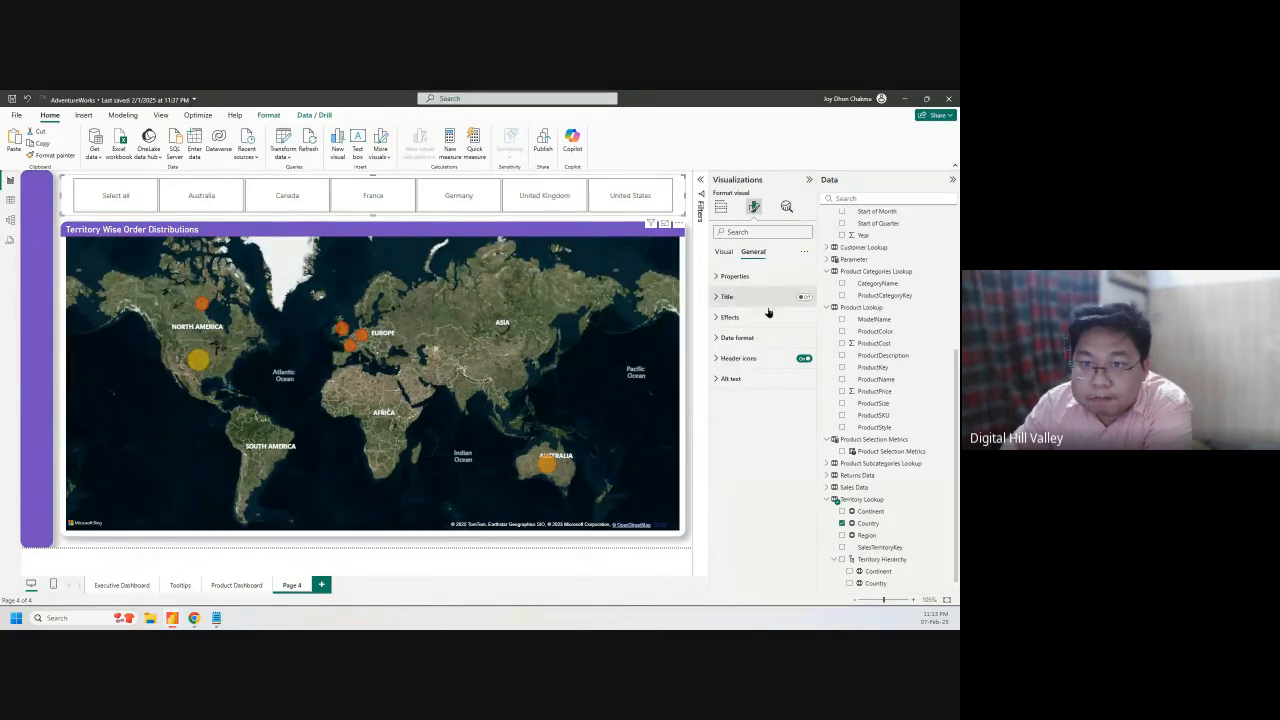
{"action": "left_click", "coordinate": [738, 360]}
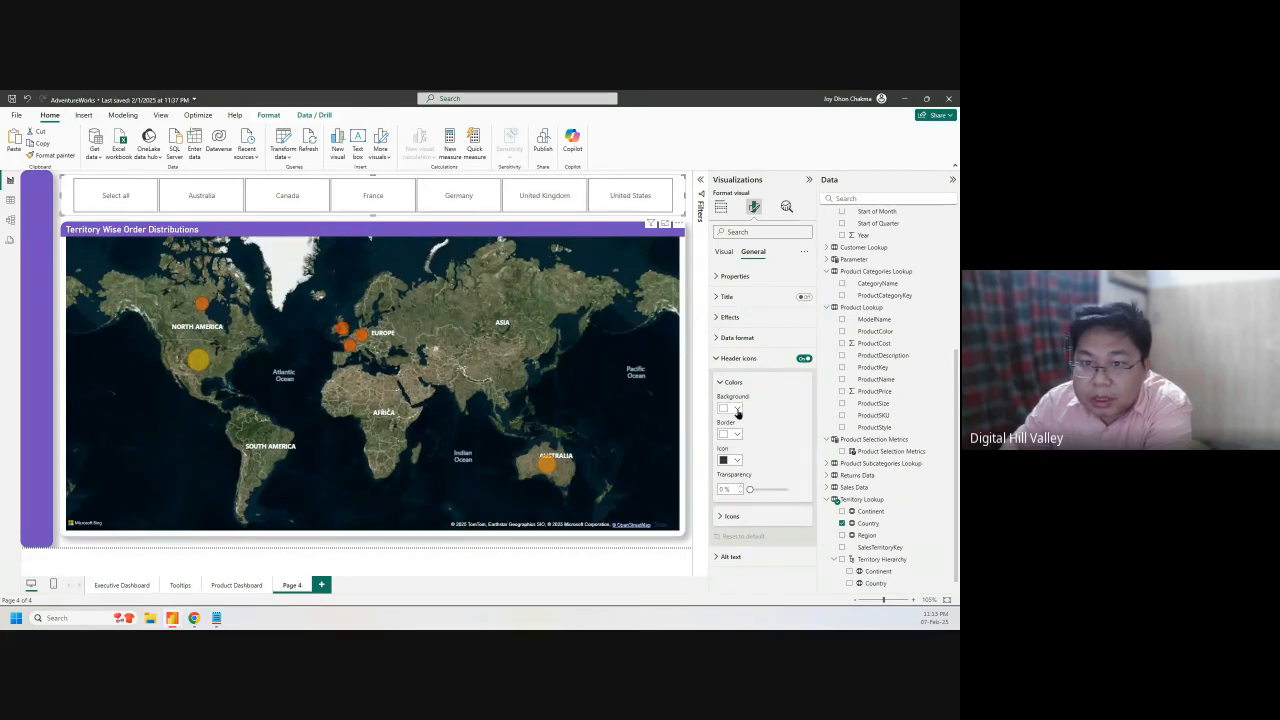
{"action": "left_click", "coordinate": [737, 409]}
{"action": "left_click", "coordinate": [744, 559]}
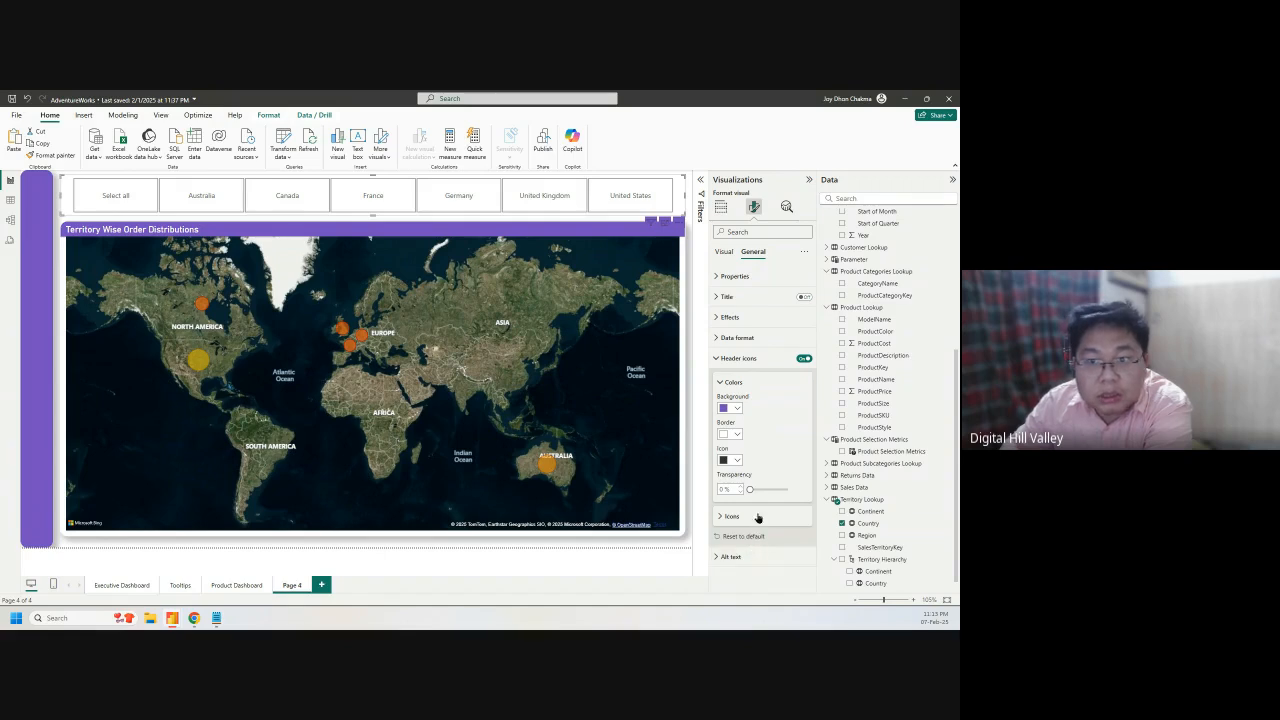
{"action": "mouse_move", "coordinate": [753, 492]}
{"action": "left_mouse_down"}
{"action": "mouse_move", "coordinate": [796, 493]}
{"action": "mouse_move", "coordinate": [745, 489]}
{"action": "left_mouse_up"}
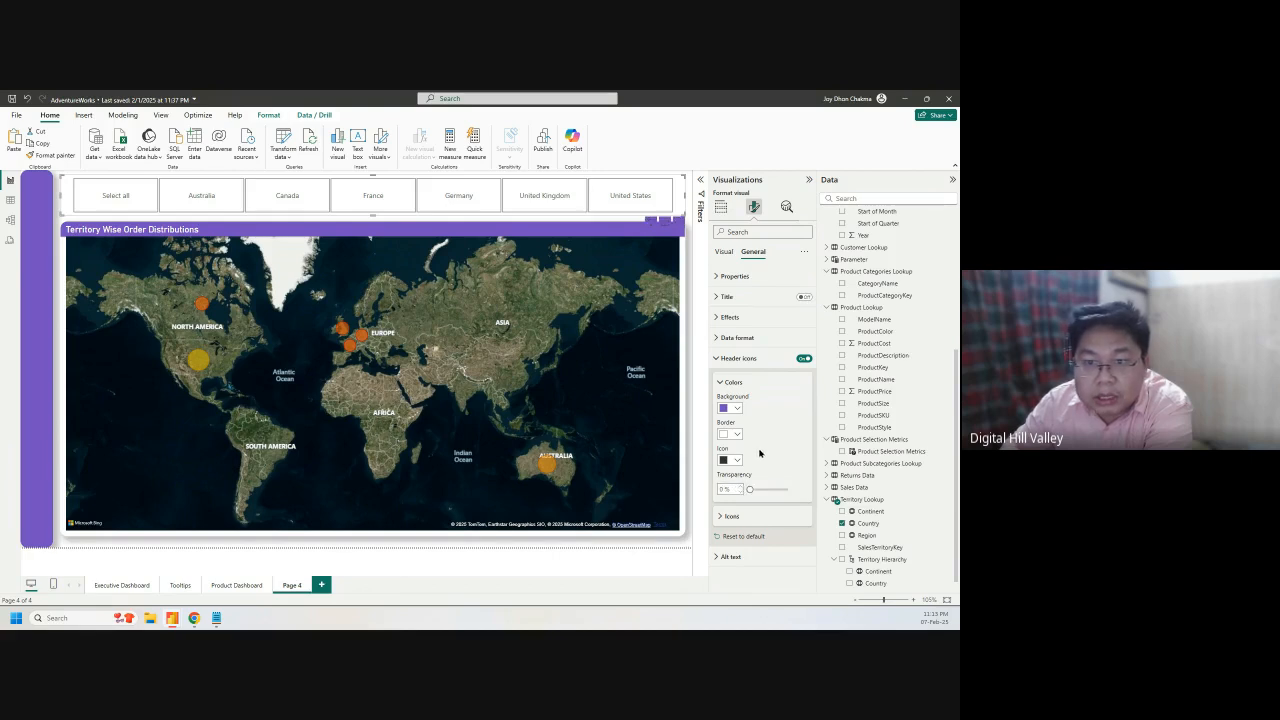
Examine the slicer's header icon colors, icon switches, data format and effects settings
{"action": "left_click", "coordinate": [737, 435]}
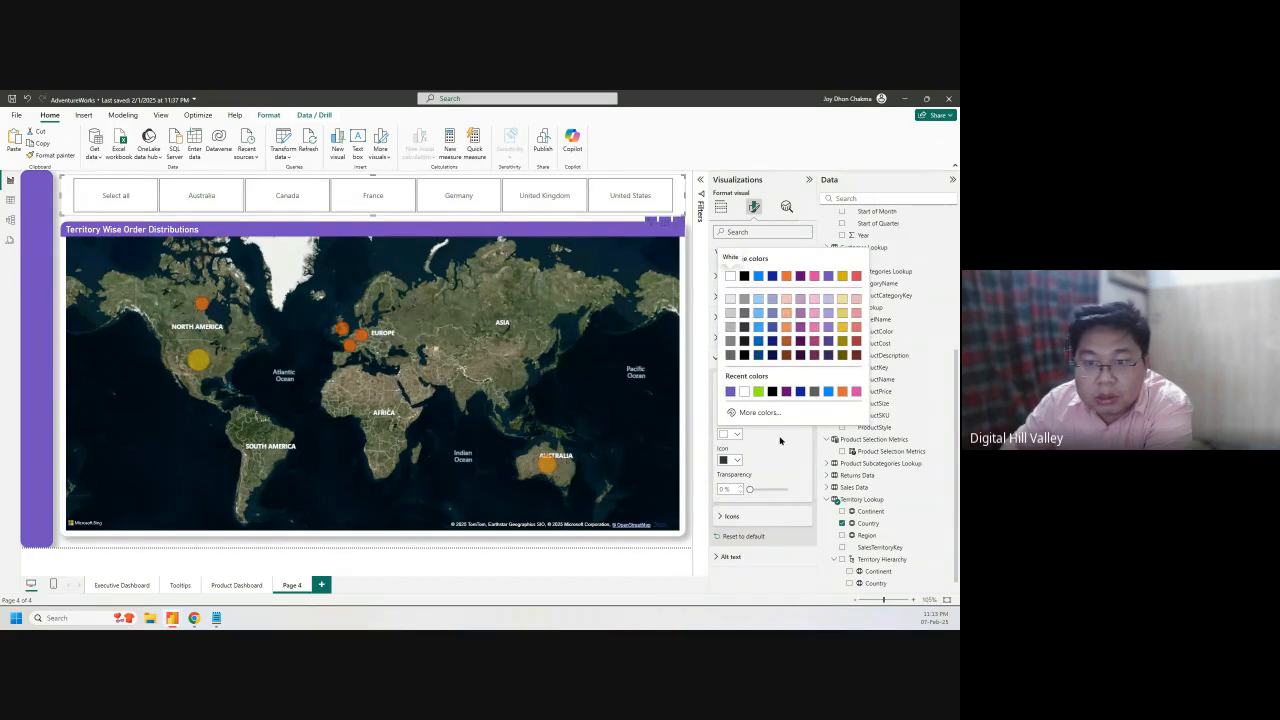
{"action": "left_click", "coordinate": [780, 440]}
{"action": "left_click", "coordinate": [733, 516]}
{"action": "scroll", "coordinate": [776, 522], "scroll_direction": "down", "scroll_amount": 4}
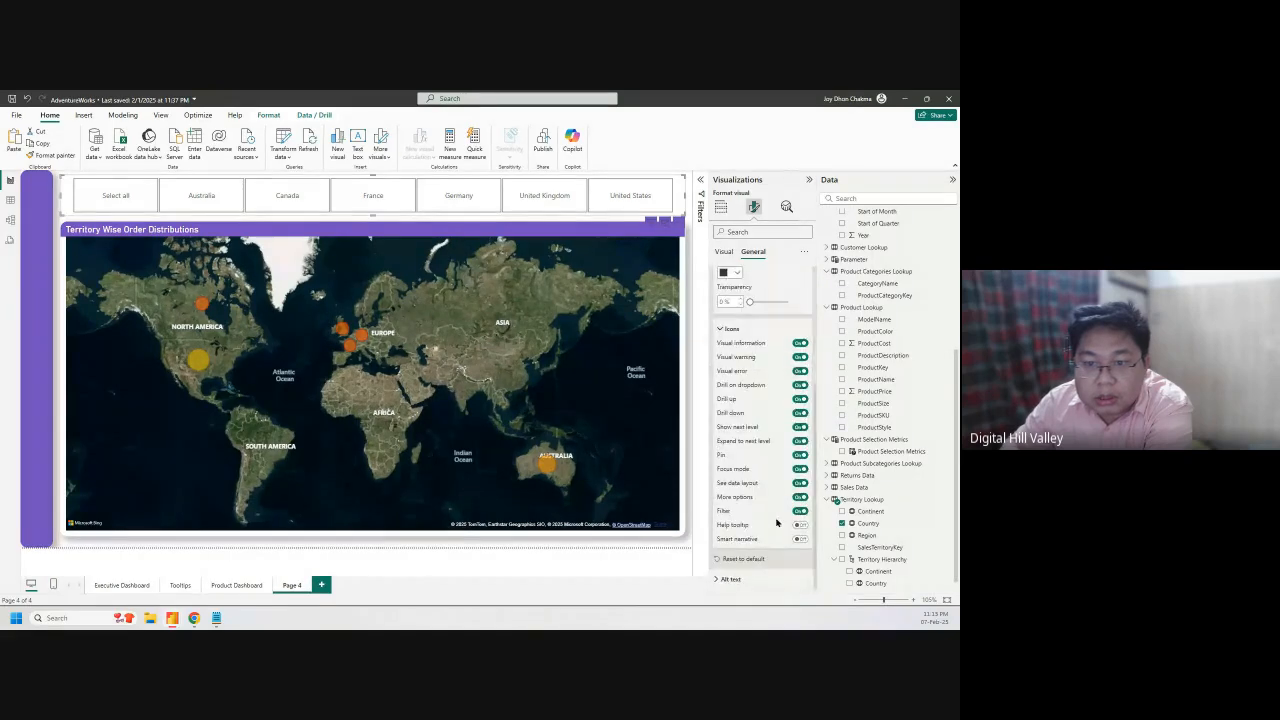
{"action": "scroll", "coordinate": [775, 528], "scroll_direction": "up", "scroll_amount": 4}
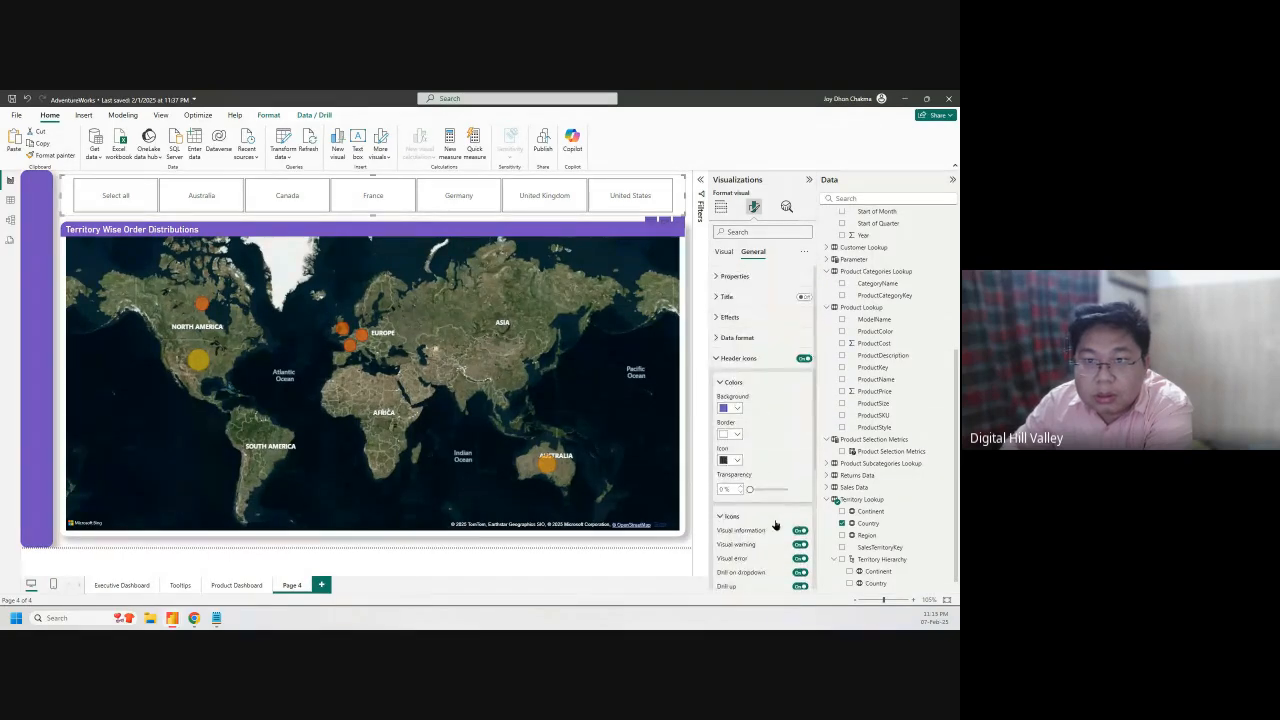
{"action": "left_click", "coordinate": [738, 412]}
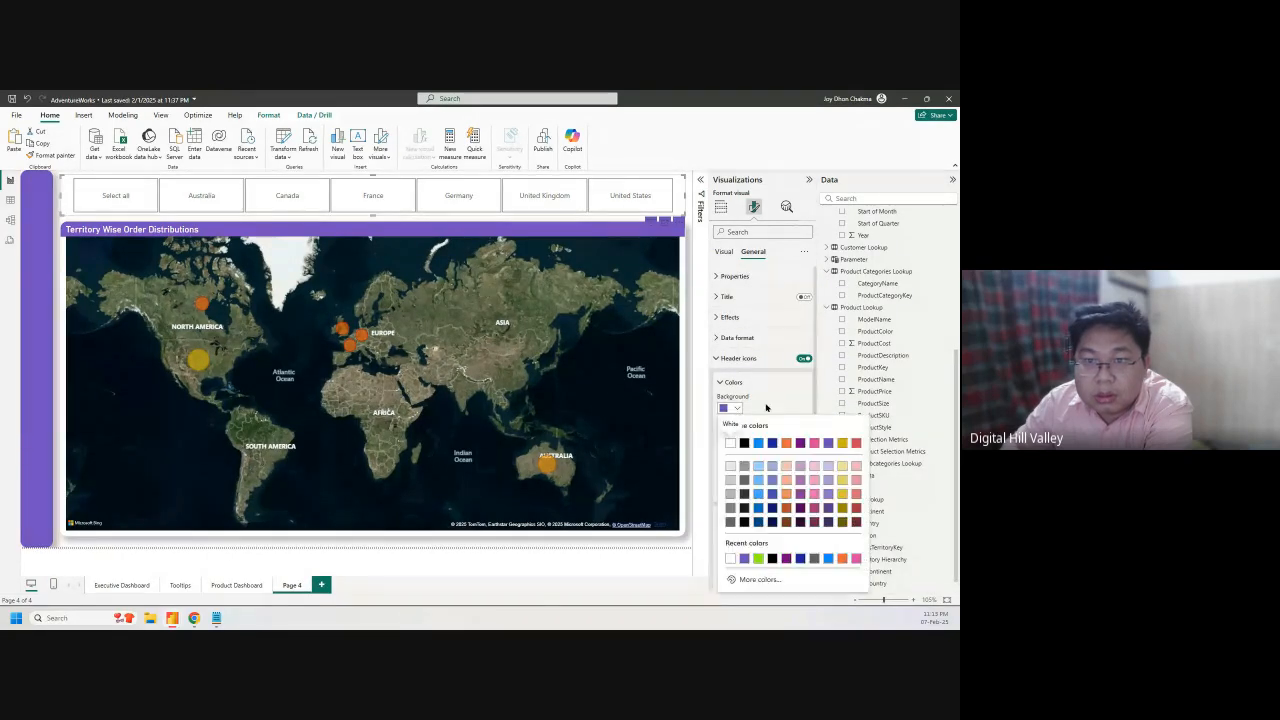
{"action": "left_click", "coordinate": [766, 405]}
{"action": "left_click", "coordinate": [737, 338]}
{"action": "left_click", "coordinate": [737, 338]}
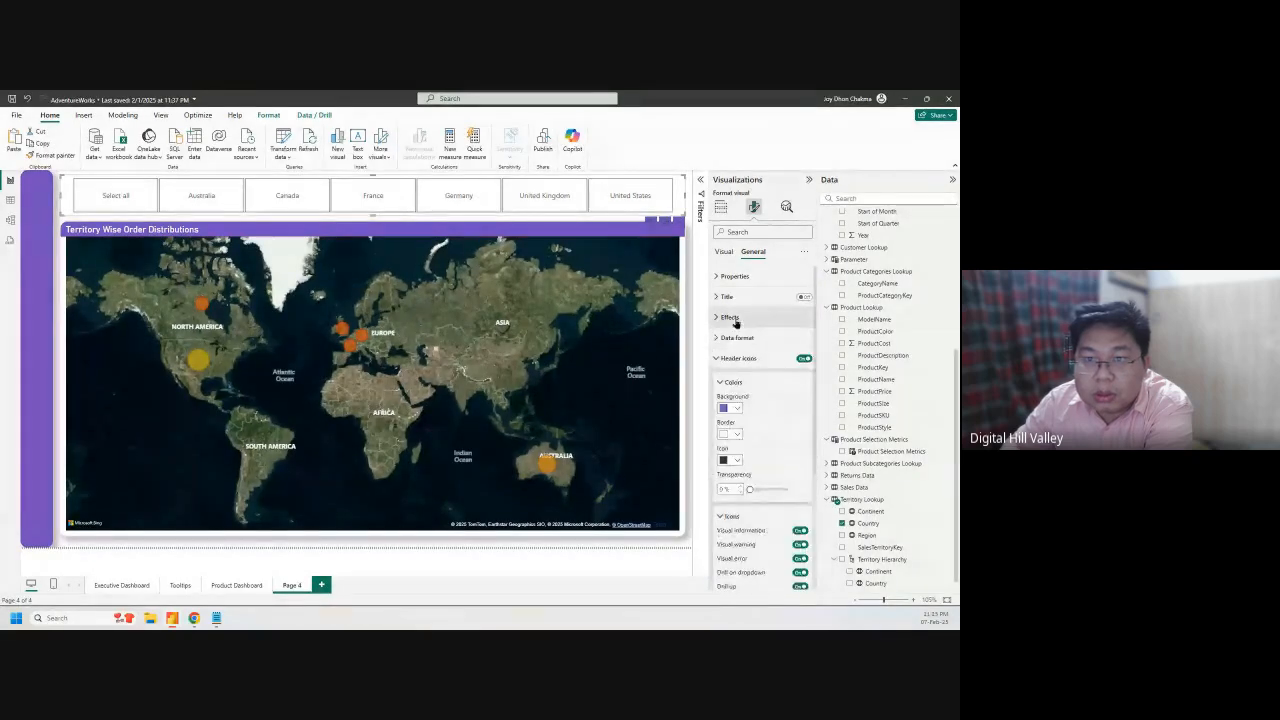
{"action": "left_click", "coordinate": [730, 317]}
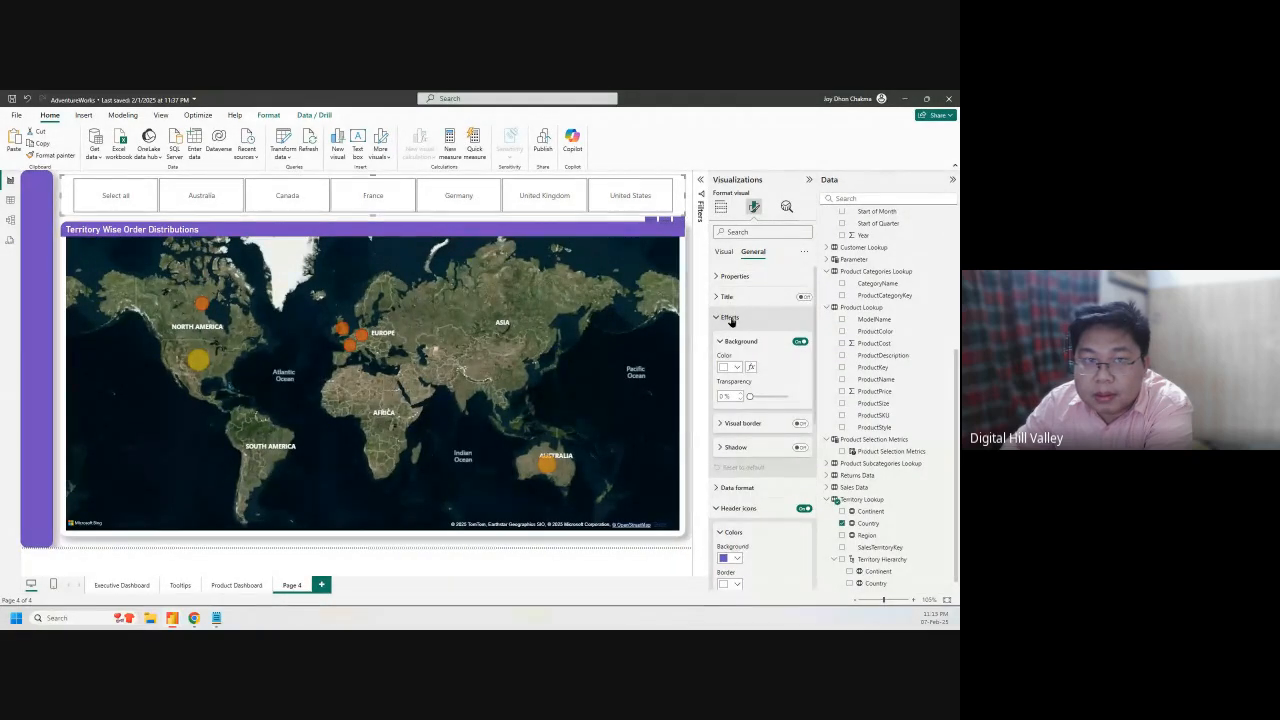
{"action": "left_click", "coordinate": [730, 317]}
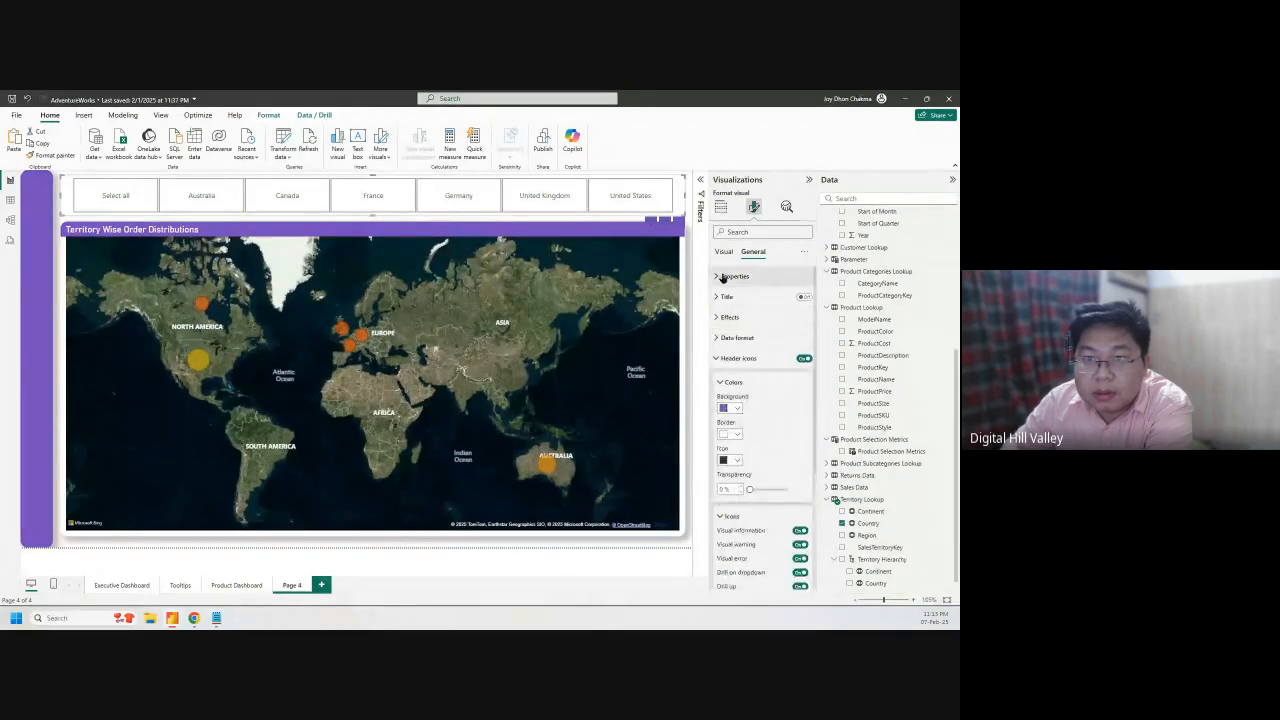
Try showing the slicer header, and switch it back off
{"action": "left_click", "coordinate": [723, 252]}
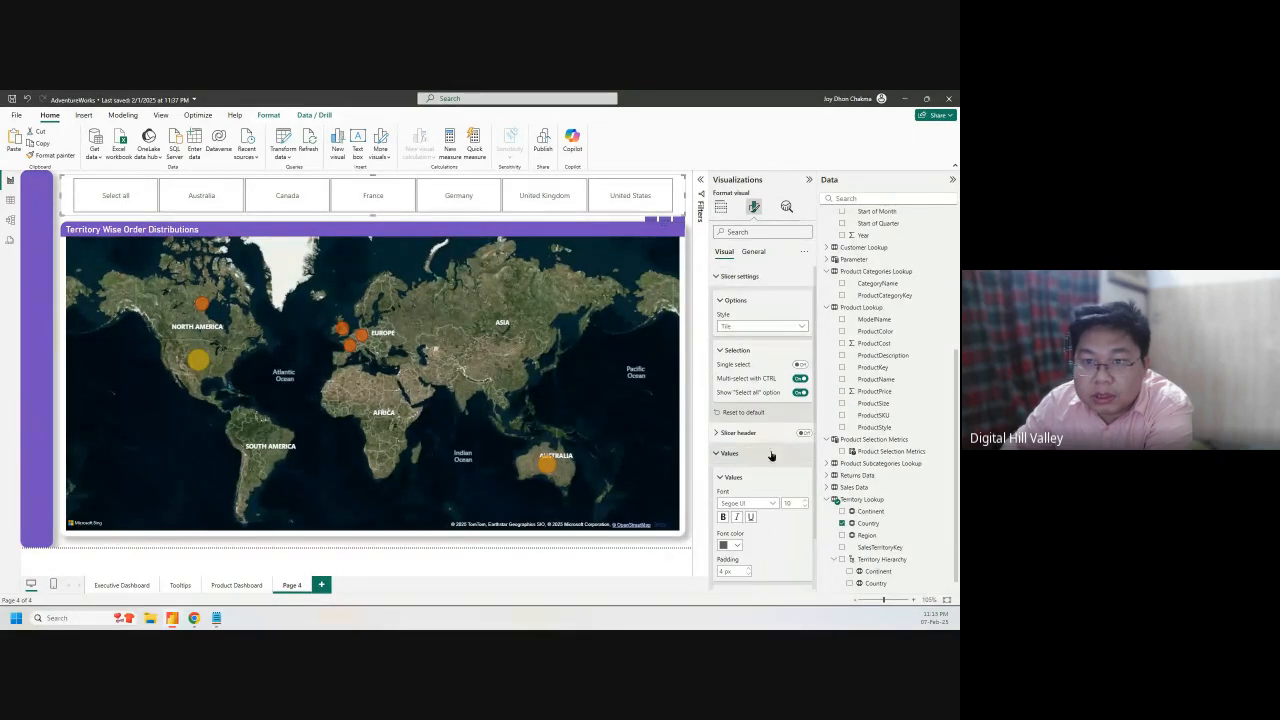
{"action": "scroll", "coordinate": [765, 430], "scroll_direction": "down", "scroll_amount": 2}
{"action": "left_click", "coordinate": [733, 373]}
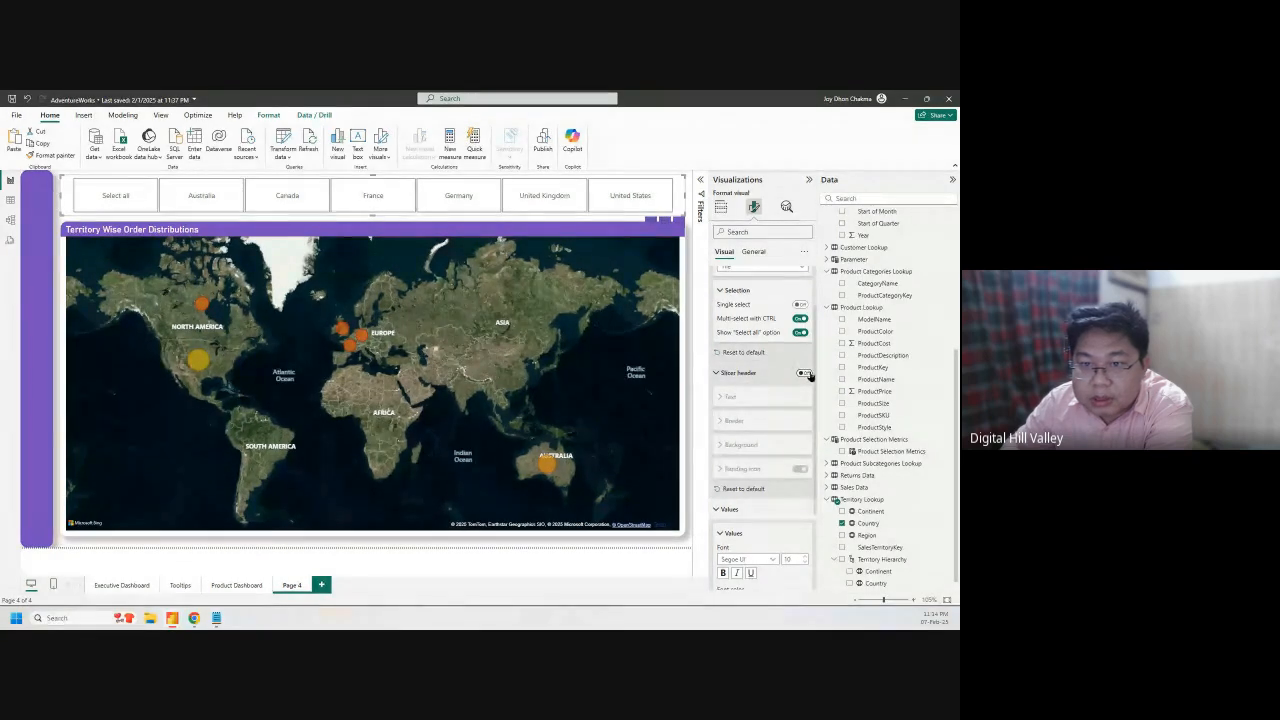
{"action": "left_click", "coordinate": [803, 373]}
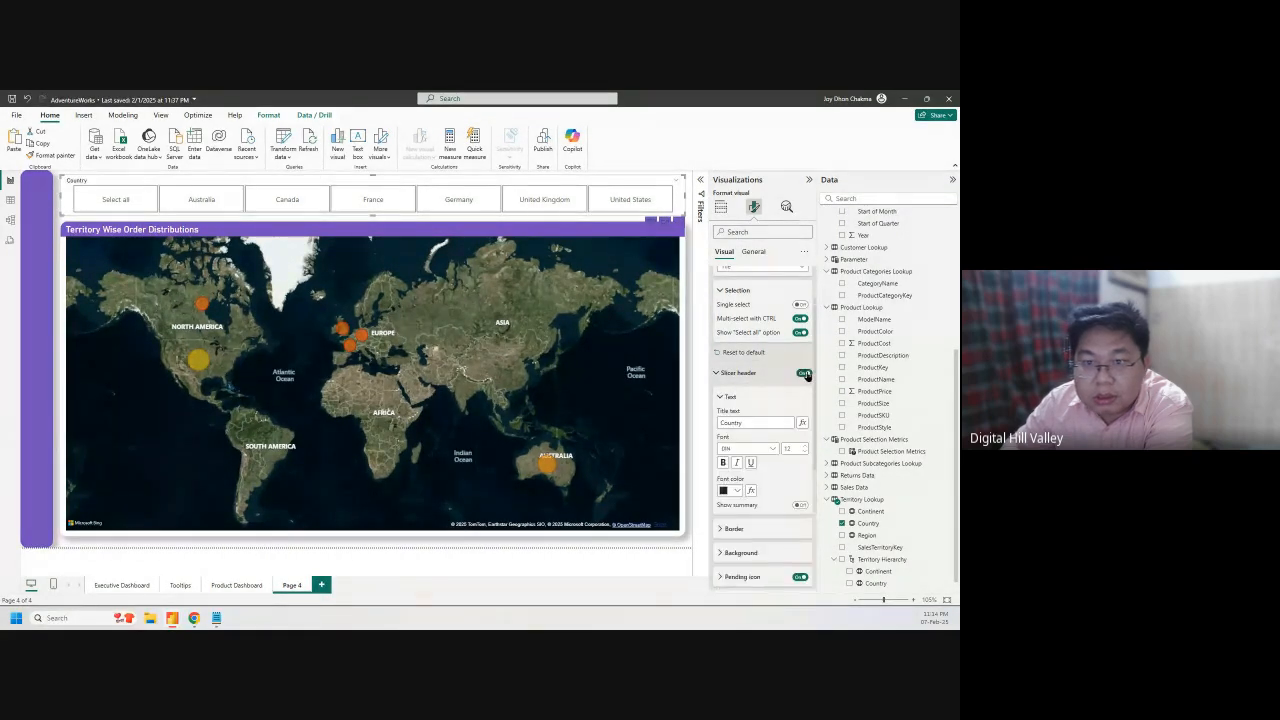
{"action": "left_click", "coordinate": [803, 373]}
Set the background color of the slicer's values to purple
{"action": "scroll", "coordinate": [770, 490], "scroll_direction": "down", "scroll_amount": 3}
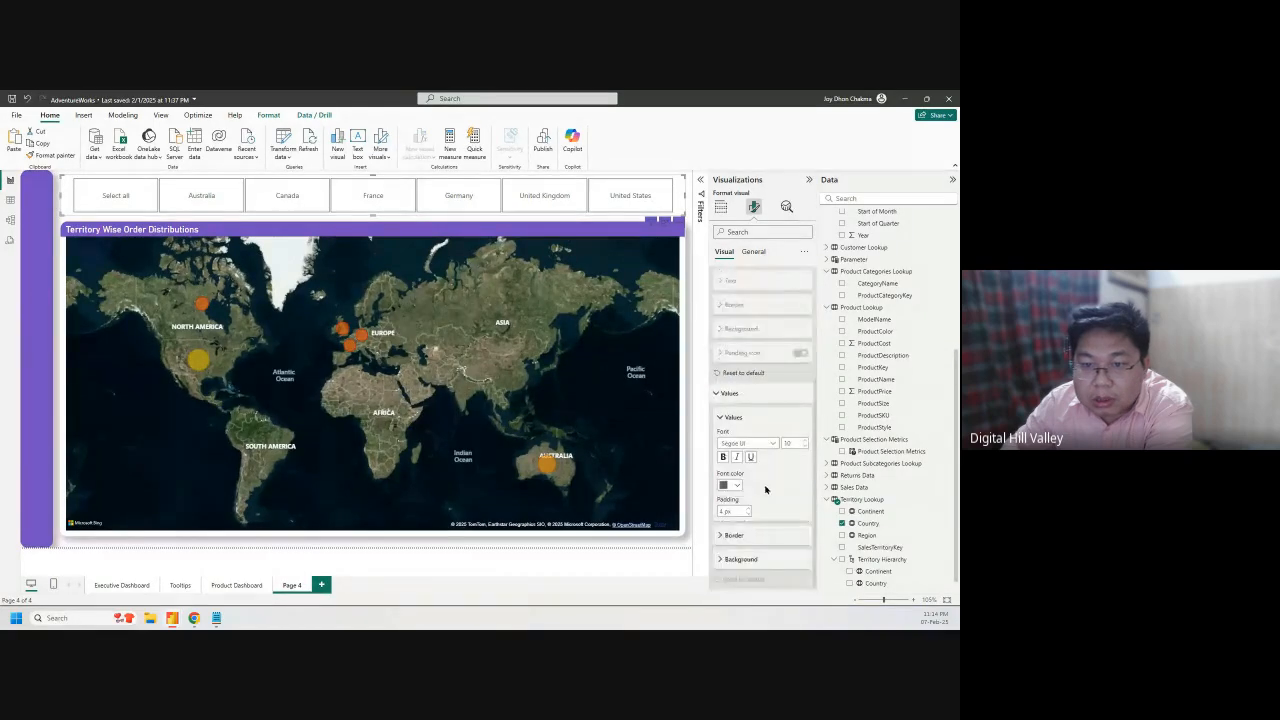
{"action": "left_click", "coordinate": [736, 535]}
{"action": "scroll", "coordinate": [788, 531], "scroll_direction": "down", "scroll_amount": 2}
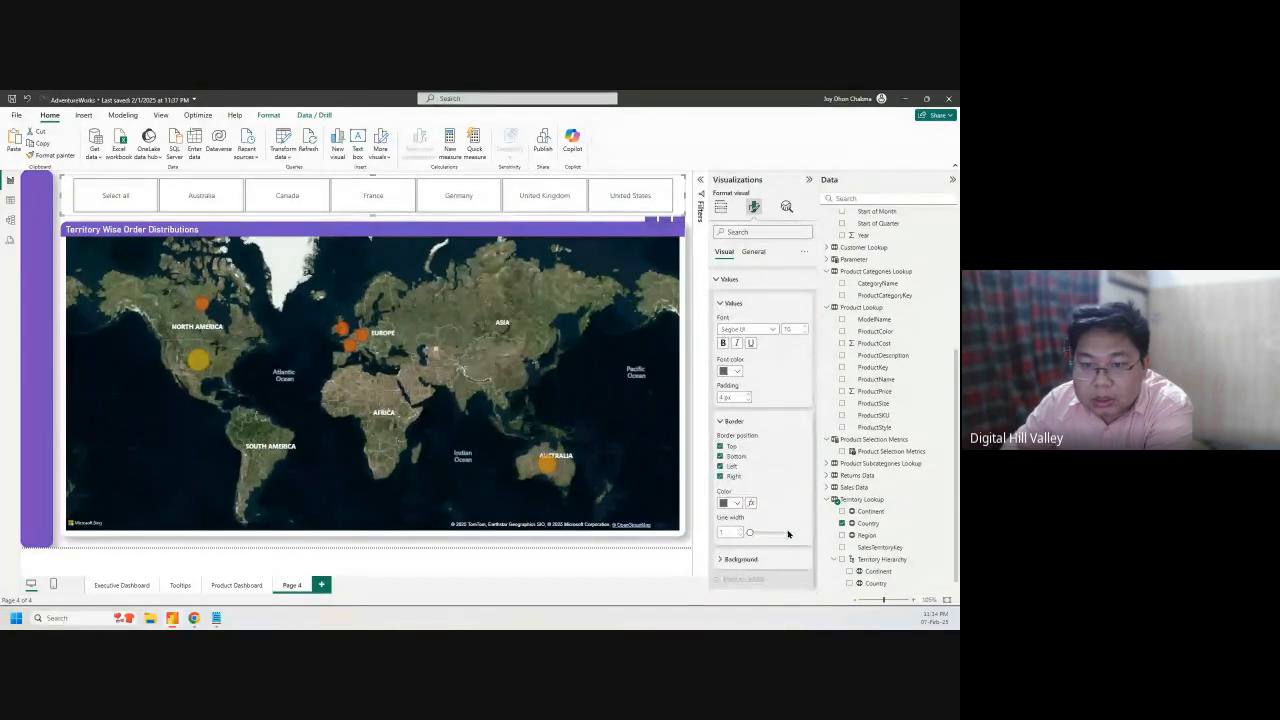
{"action": "left_click", "coordinate": [728, 559]}
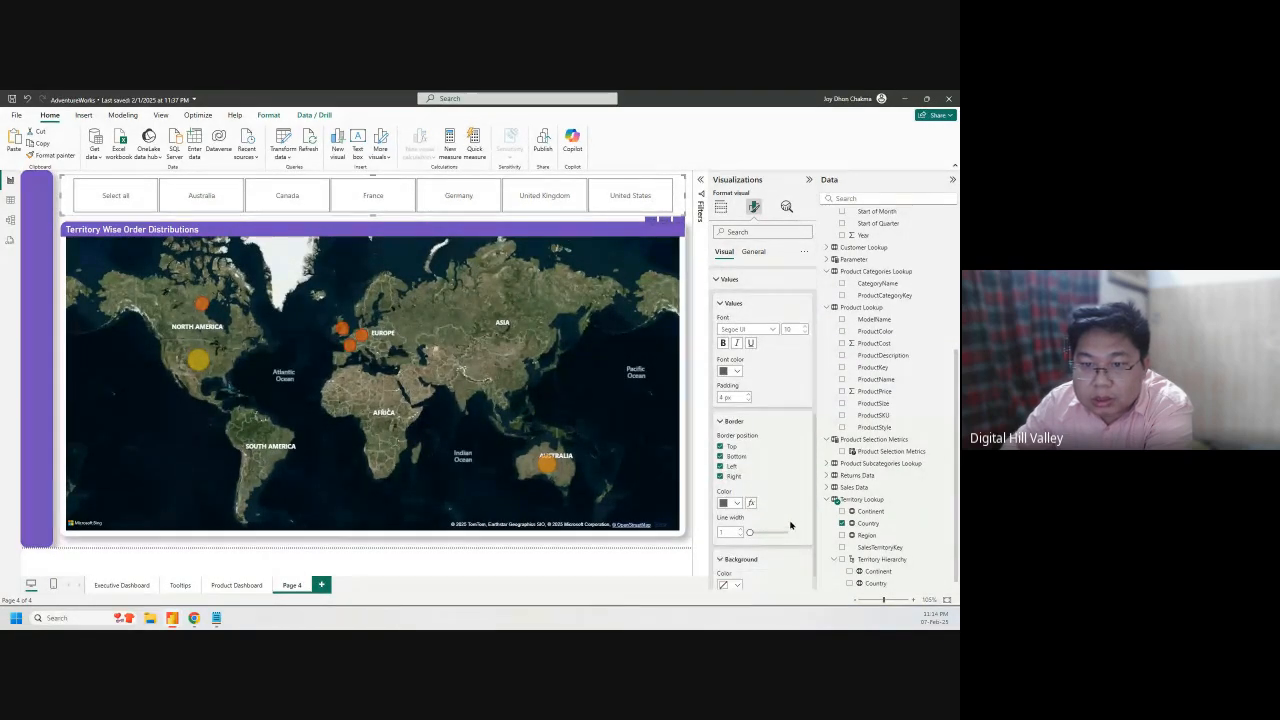
{"action": "scroll", "coordinate": [732, 560], "scroll_direction": "down", "scroll_amount": 1}
{"action": "left_click", "coordinate": [735, 563]}
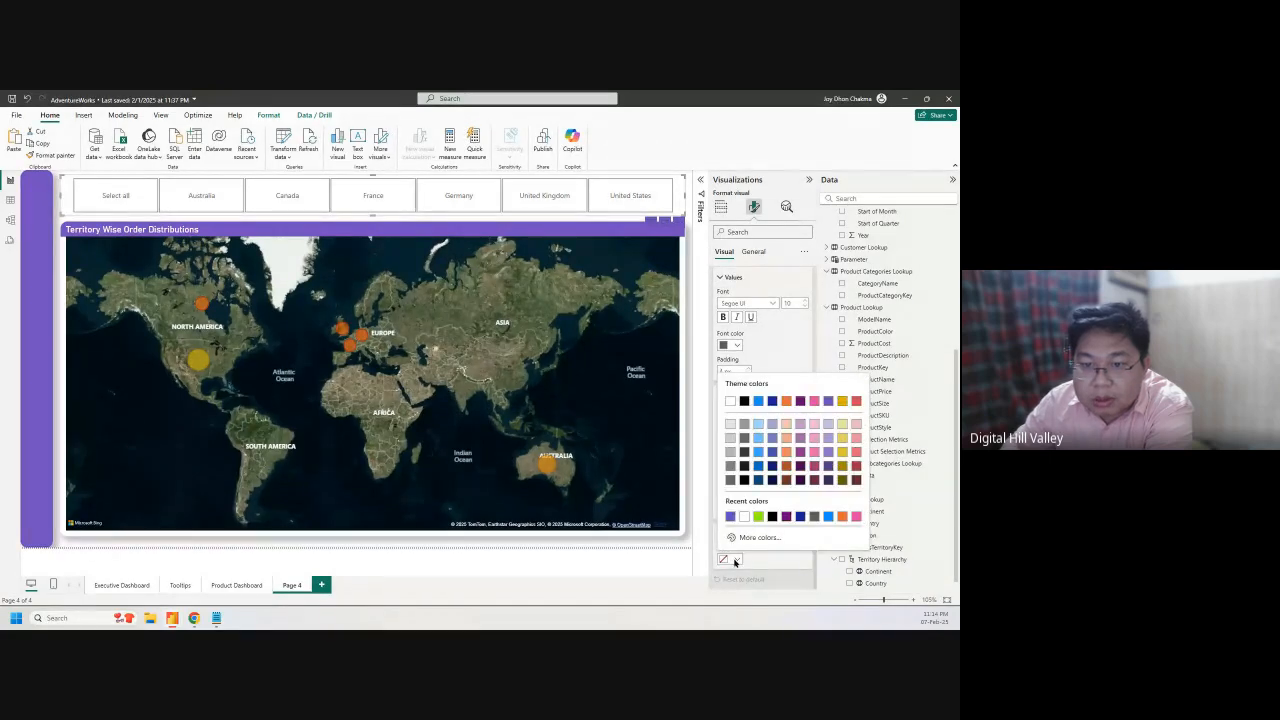
{"action": "left_click", "coordinate": [729, 522]}
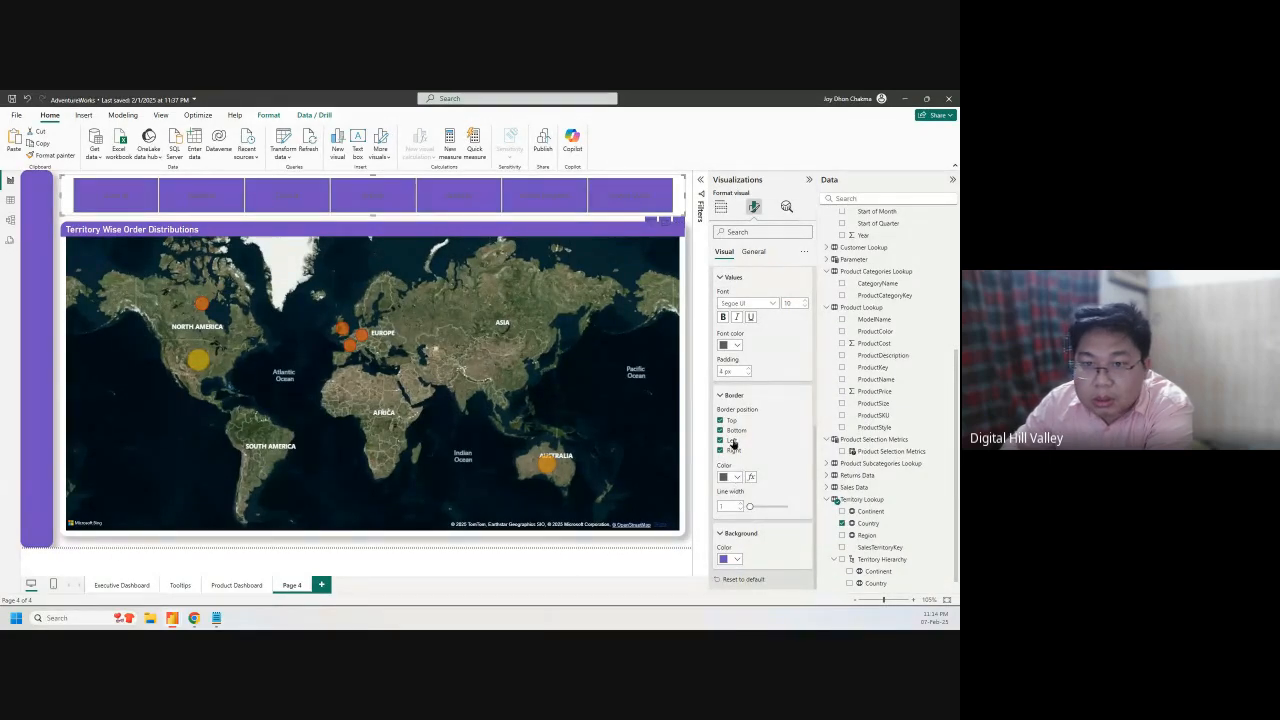
Set the border color and font color of the slicer's values to white, and make the text bold
{"action": "left_click", "coordinate": [734, 477]}
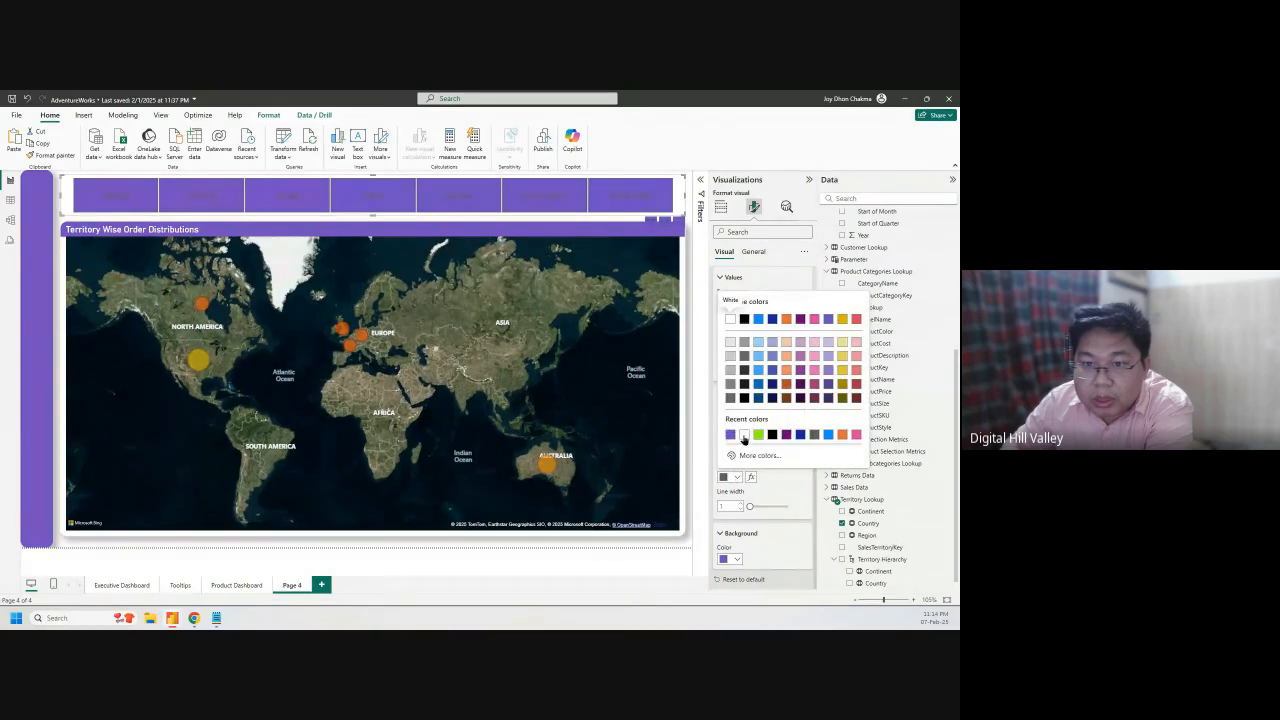
{"action": "left_click", "coordinate": [743, 435]}
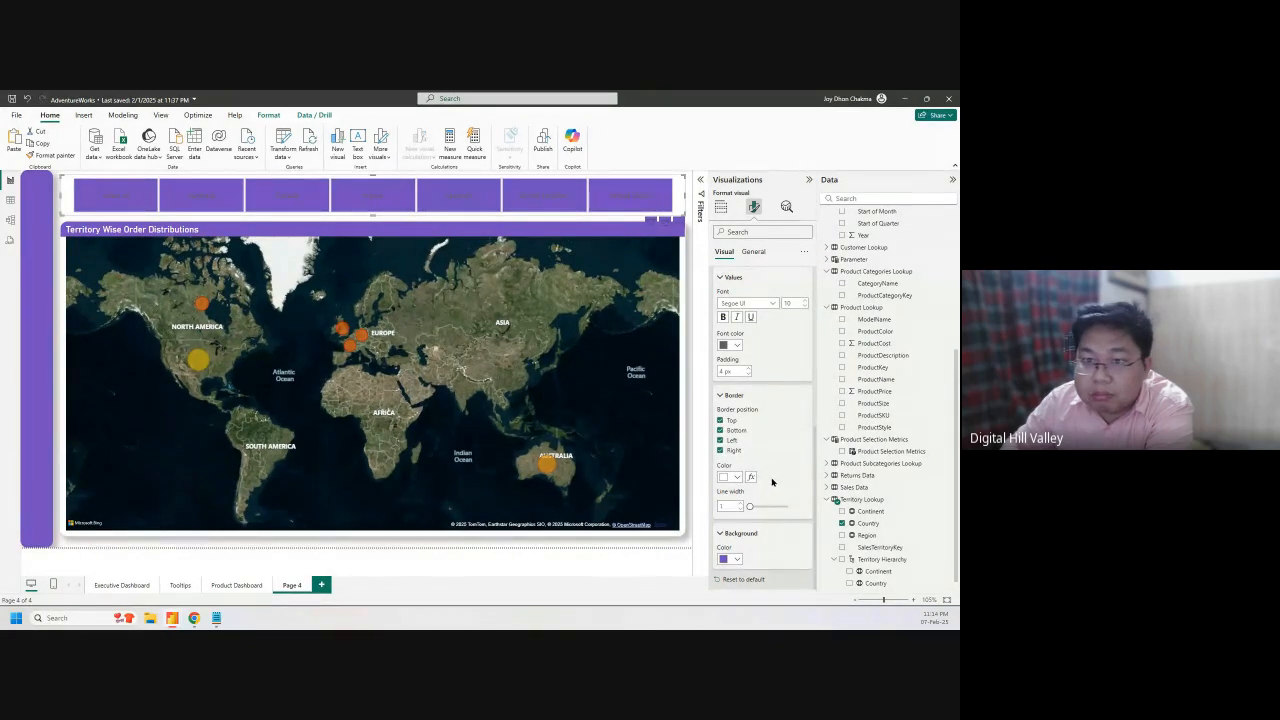
{"action": "scroll", "coordinate": [779, 486], "scroll_direction": "up", "scroll_amount": 2}
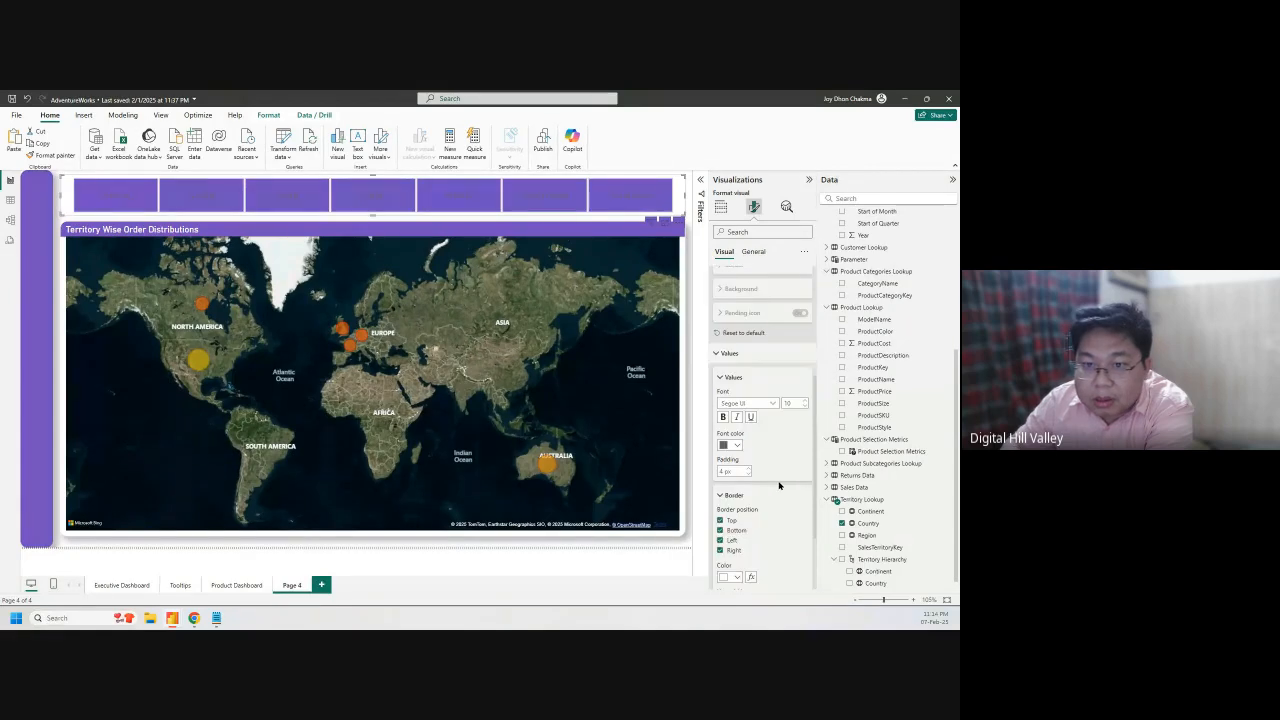
{"action": "left_click", "coordinate": [735, 447]}
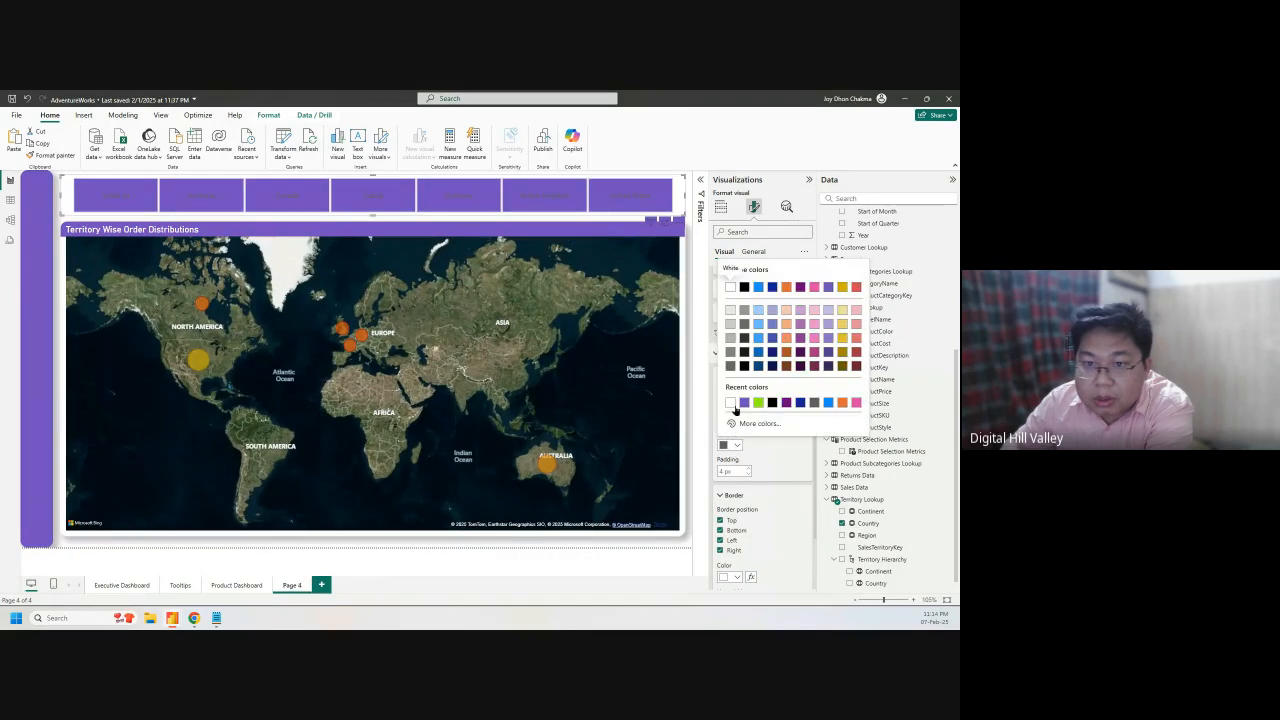
{"action": "left_click", "coordinate": [731, 404]}
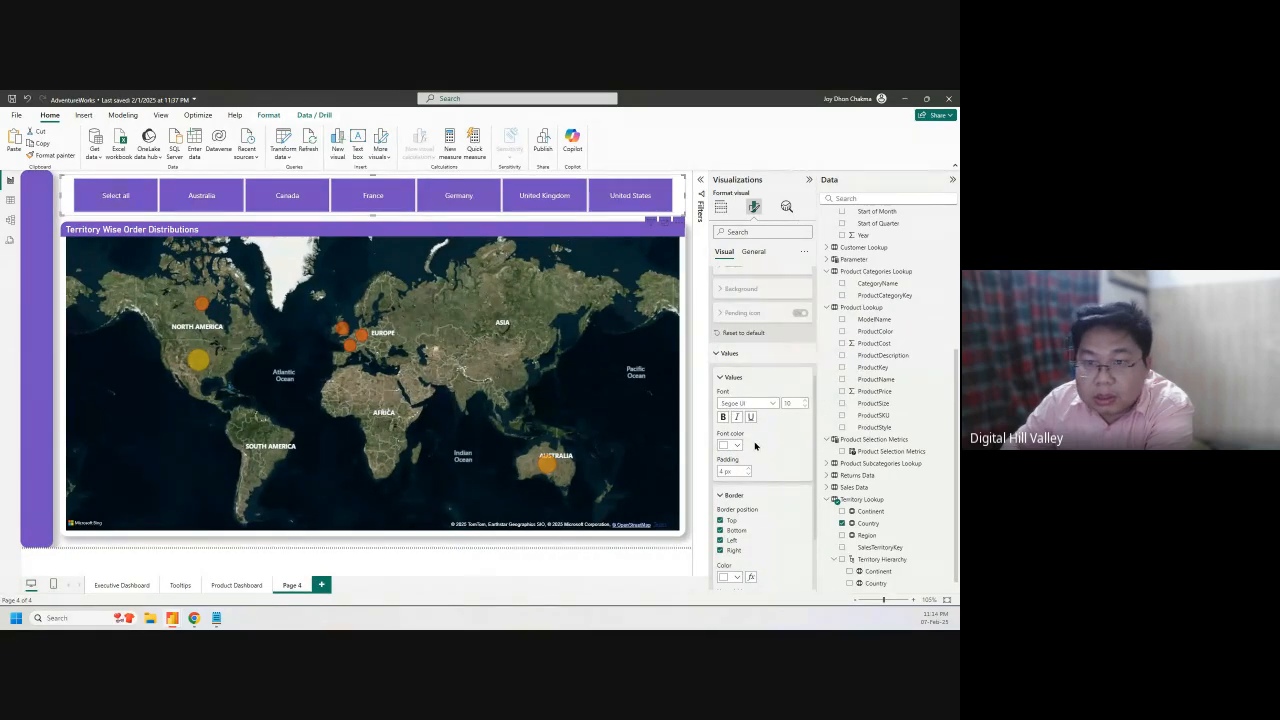
{"action": "left_click", "coordinate": [724, 418]}
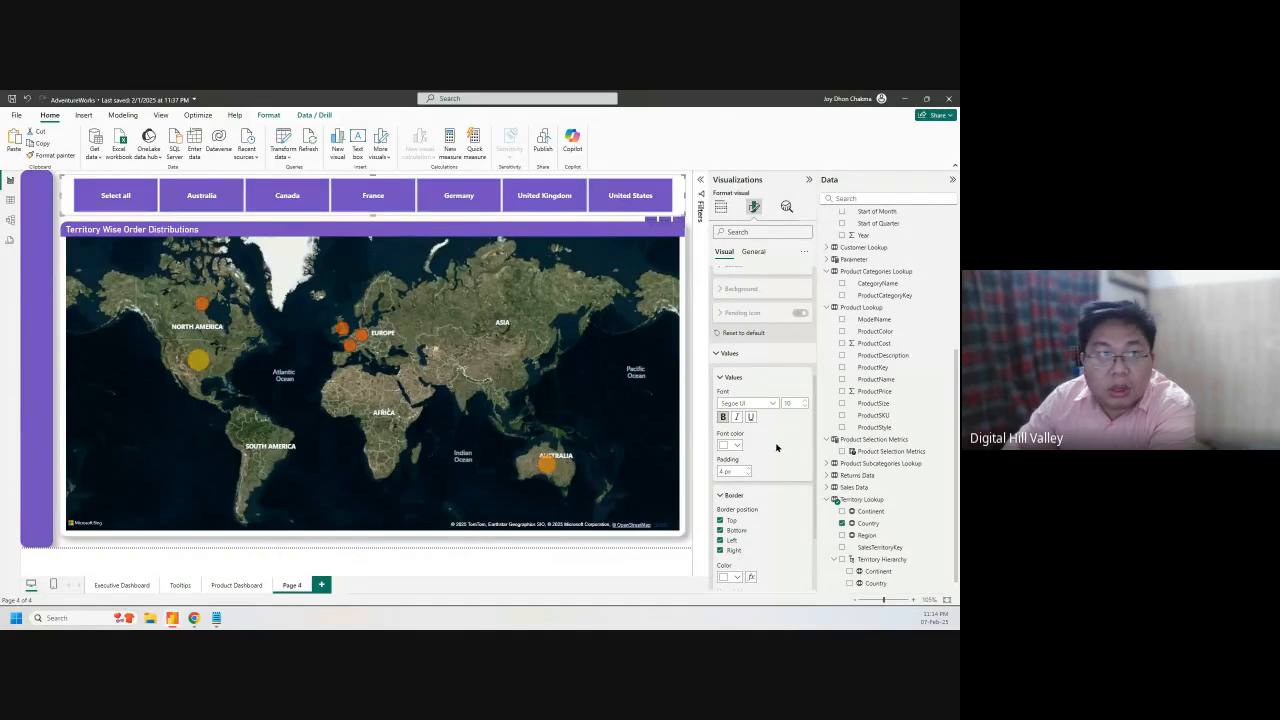
Reduce the padding of the slicer's values to 2 px
{"action": "left_click", "coordinate": [748, 469]}
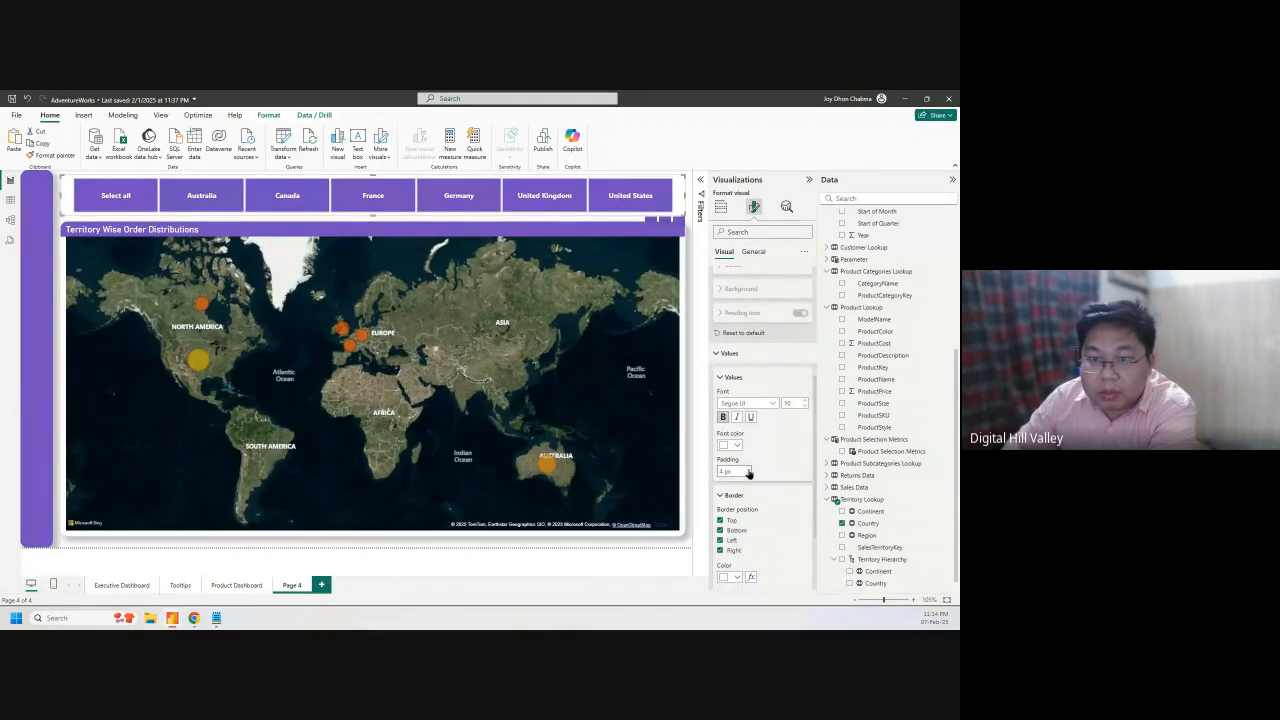
{"action": "left_click", "coordinate": [748, 469]}
{"action": "left_click", "coordinate": [748, 469]}
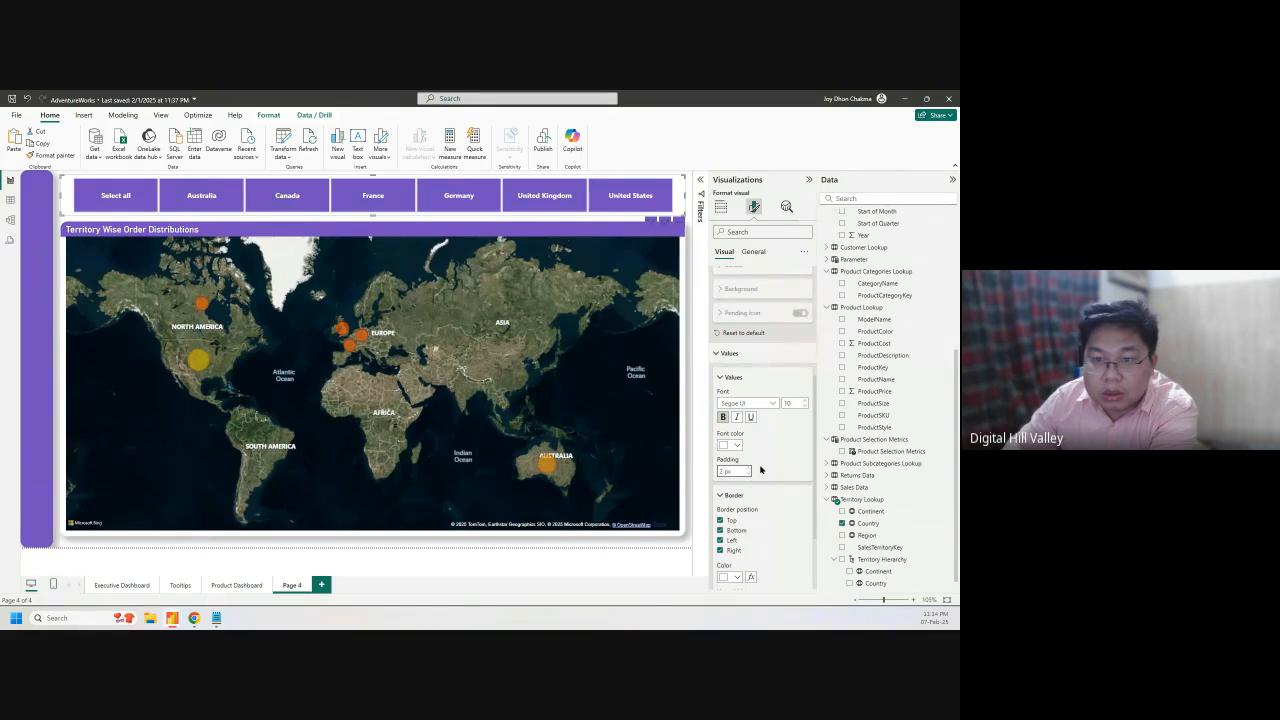
{"action": "scroll", "coordinate": [787, 529], "scroll_direction": "down", "scroll_amount": 2}
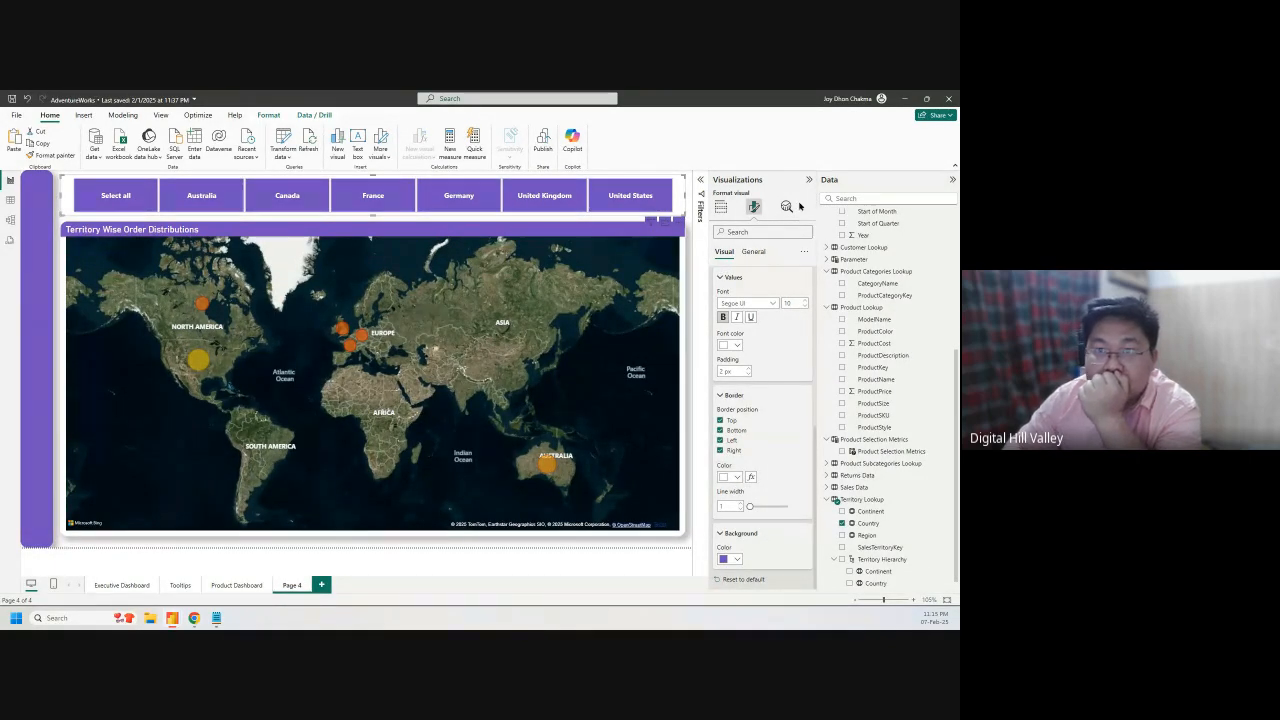
Turn on the visual border and shadow effects for the Country slicer
{"action": "left_click", "coordinate": [753, 251]}
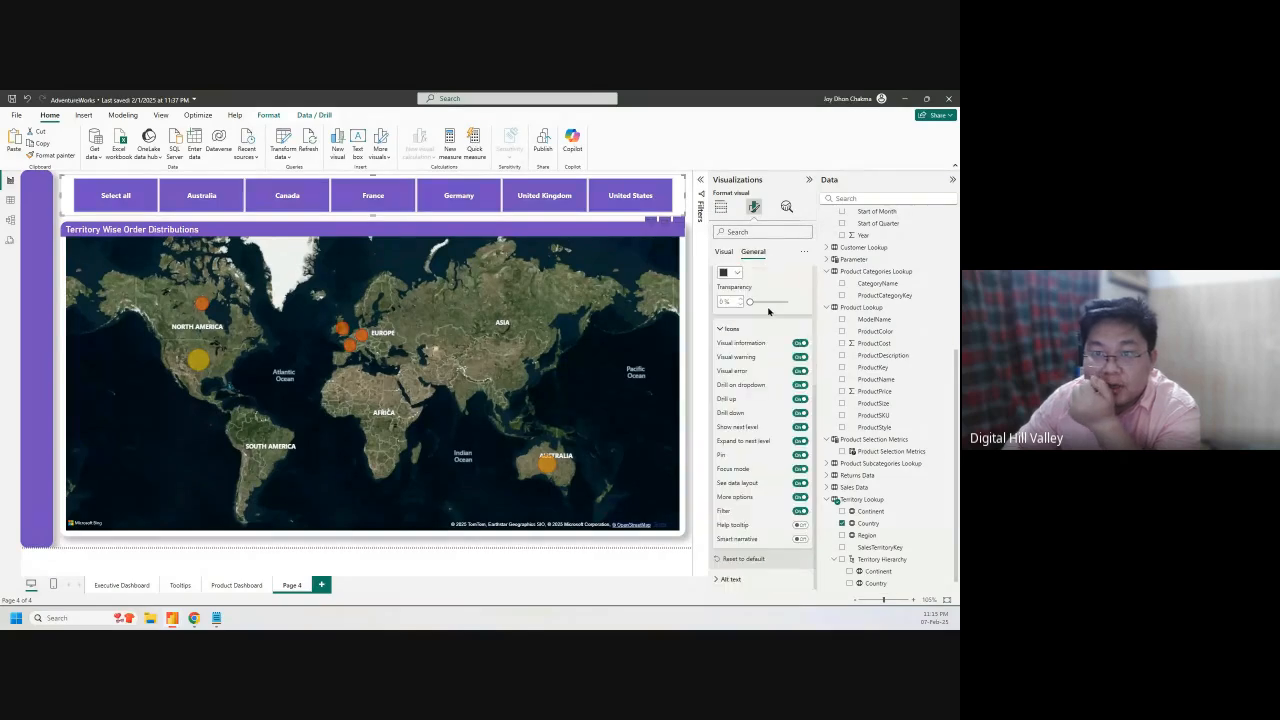
{"action": "left_click", "coordinate": [722, 328]}
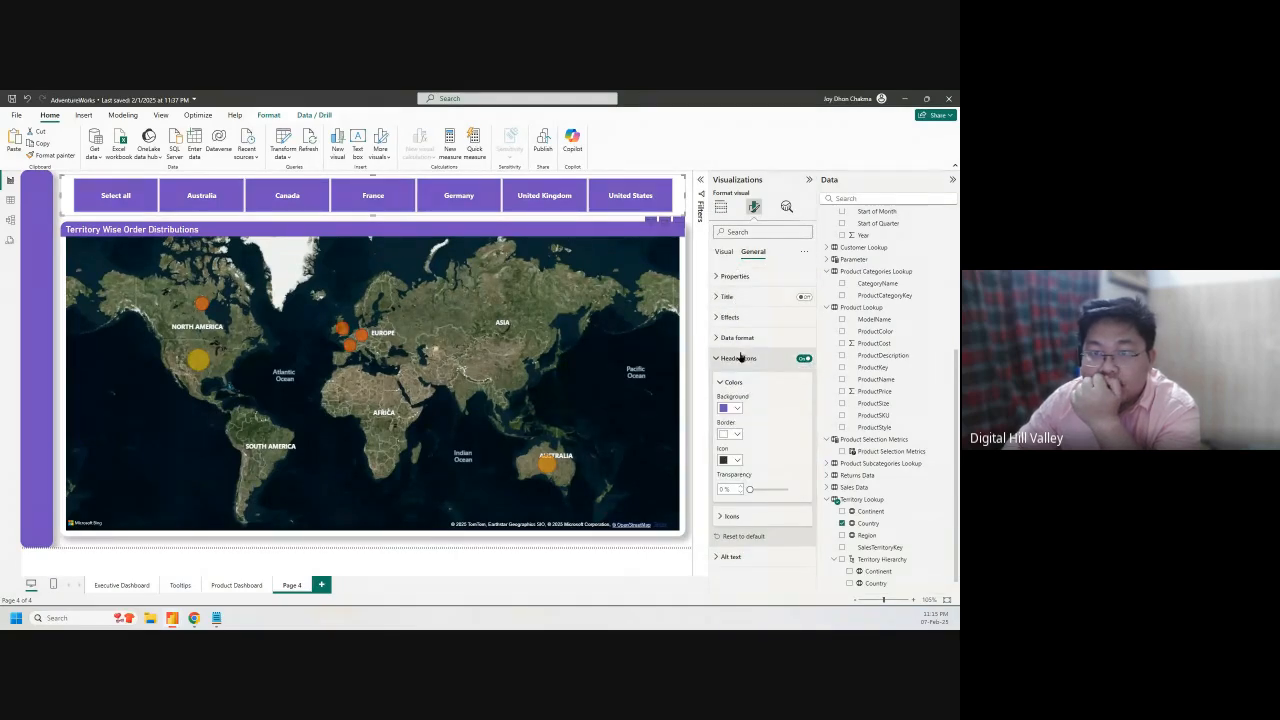
{"action": "left_click", "coordinate": [731, 318]}
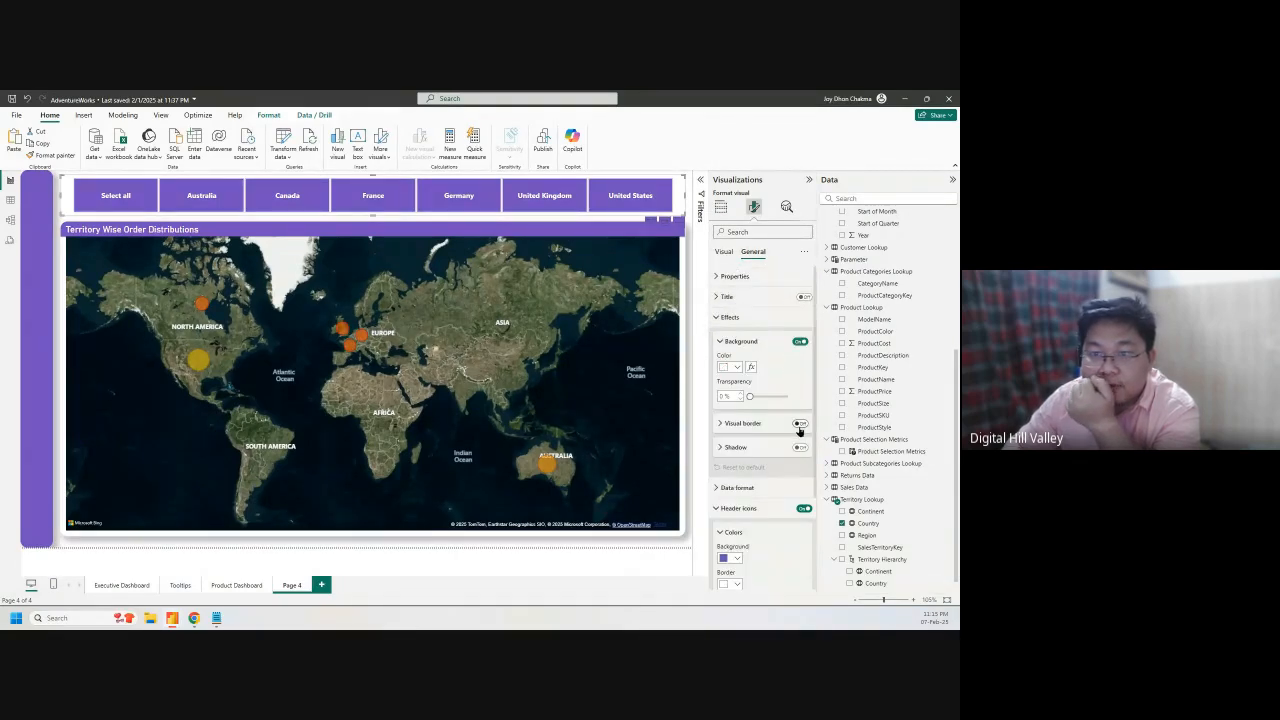
{"action": "left_click", "coordinate": [800, 424]}
{"action": "left_click", "coordinate": [800, 447]}
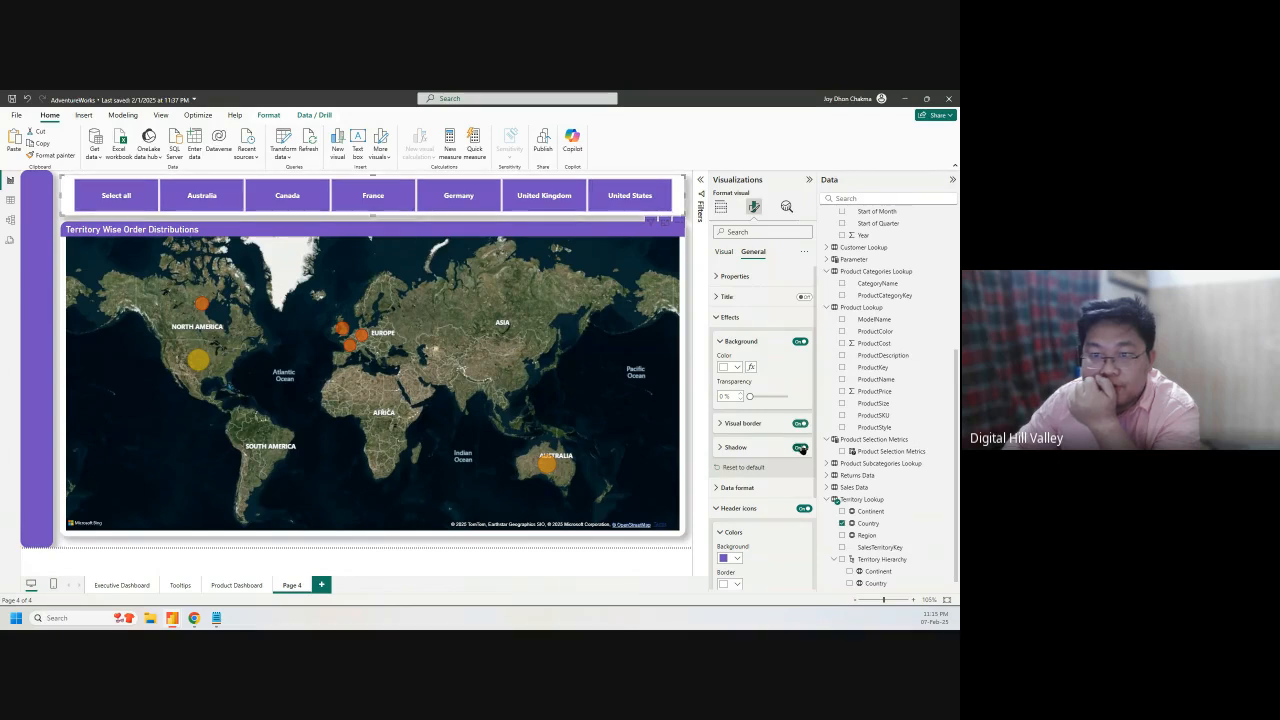
Set the slicer's visual border color to white and its rounded corners to 14 px
{"action": "left_click", "coordinate": [733, 424]}
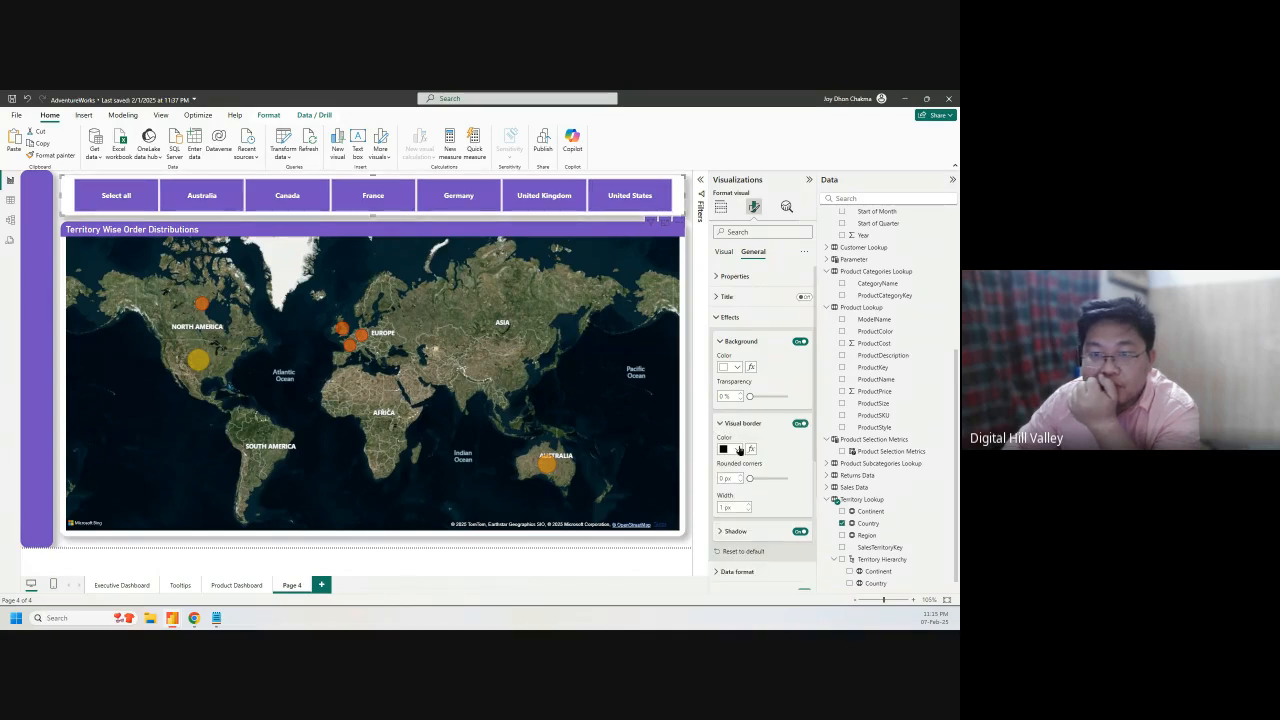
{"action": "left_click", "coordinate": [737, 449]}
{"action": "left_click", "coordinate": [730, 407]}
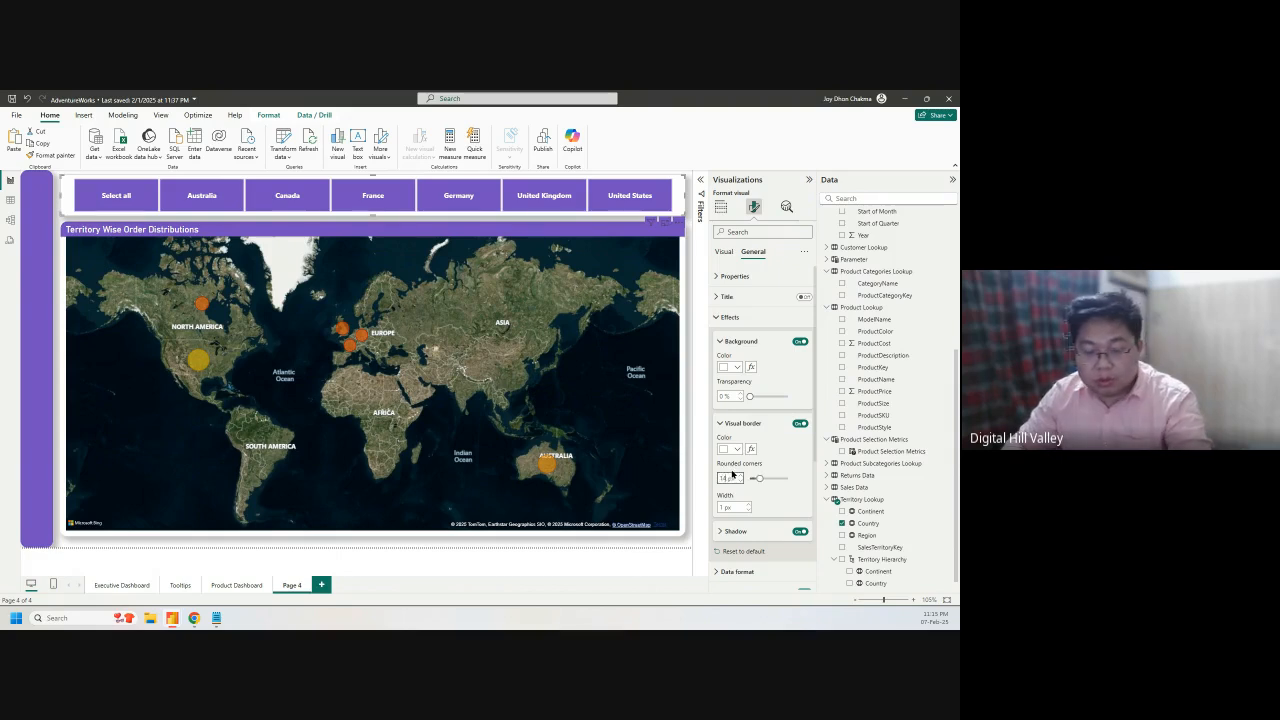
{"action": "left_click_drag", "start_coordinate": [750, 478], "coordinate": [767, 478]}
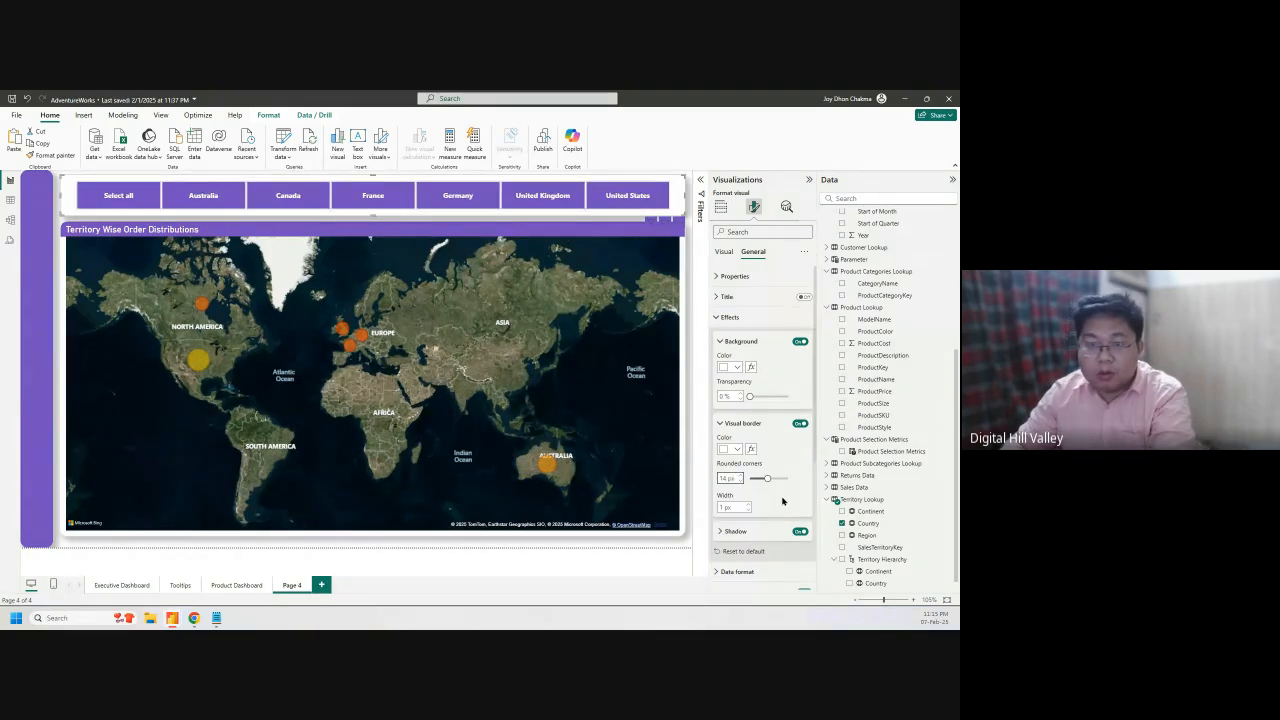
{"action": "left_click", "coordinate": [689, 233]}
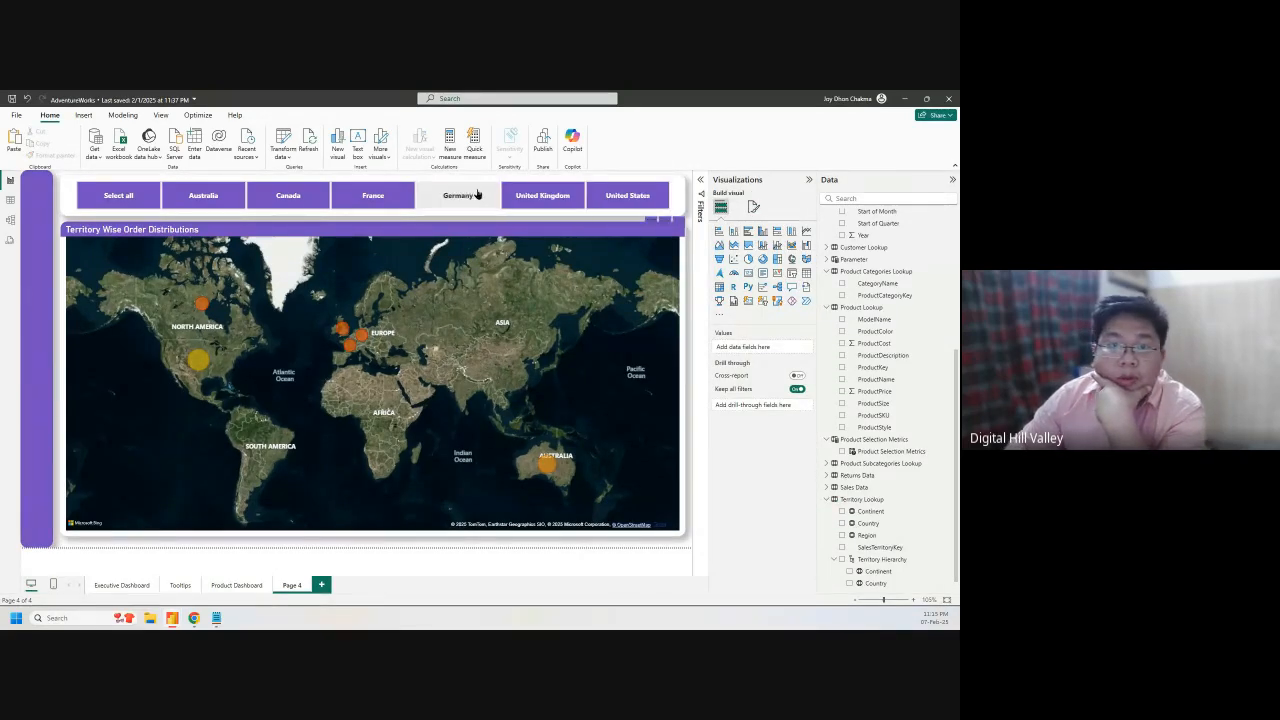
Try a border line width of 5 on the Country slicer's values, and return it to 1
{"action": "left_click", "coordinate": [64, 202]}
{"action": "left_click", "coordinate": [753, 207]}
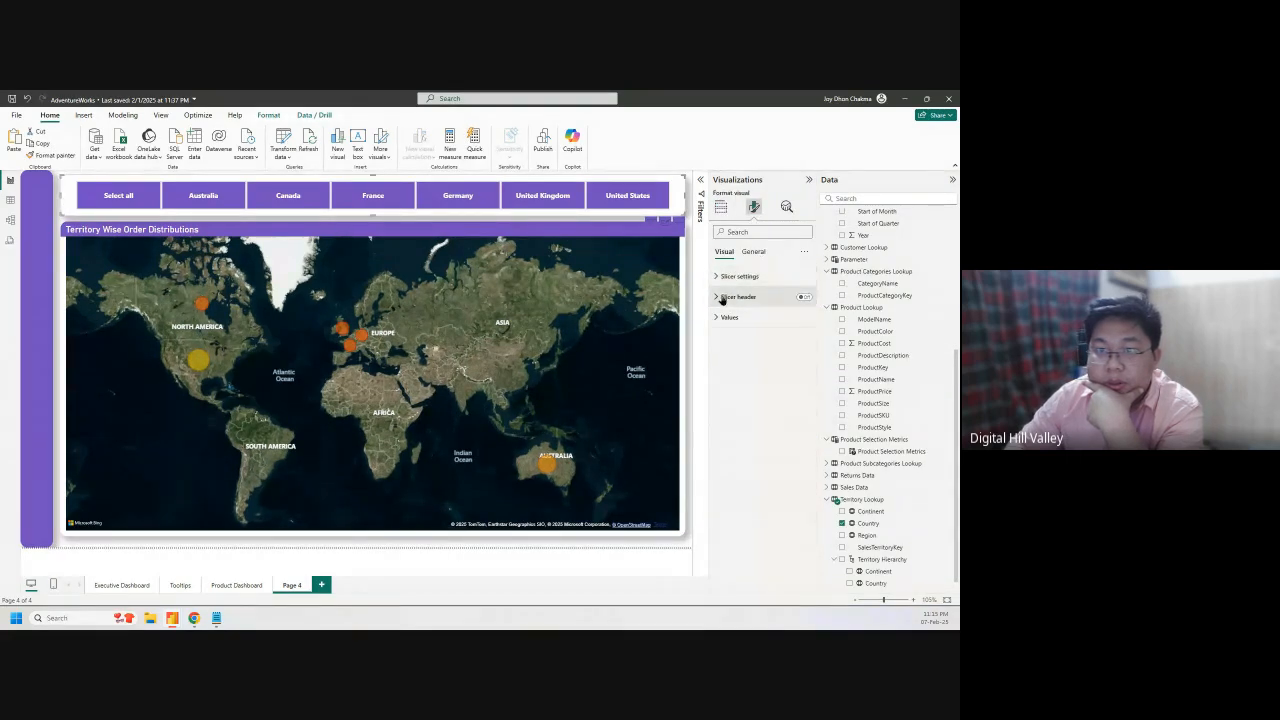
{"action": "left_click", "coordinate": [722, 297]}
{"action": "left_click", "coordinate": [734, 298]}
{"action": "left_click", "coordinate": [727, 318]}
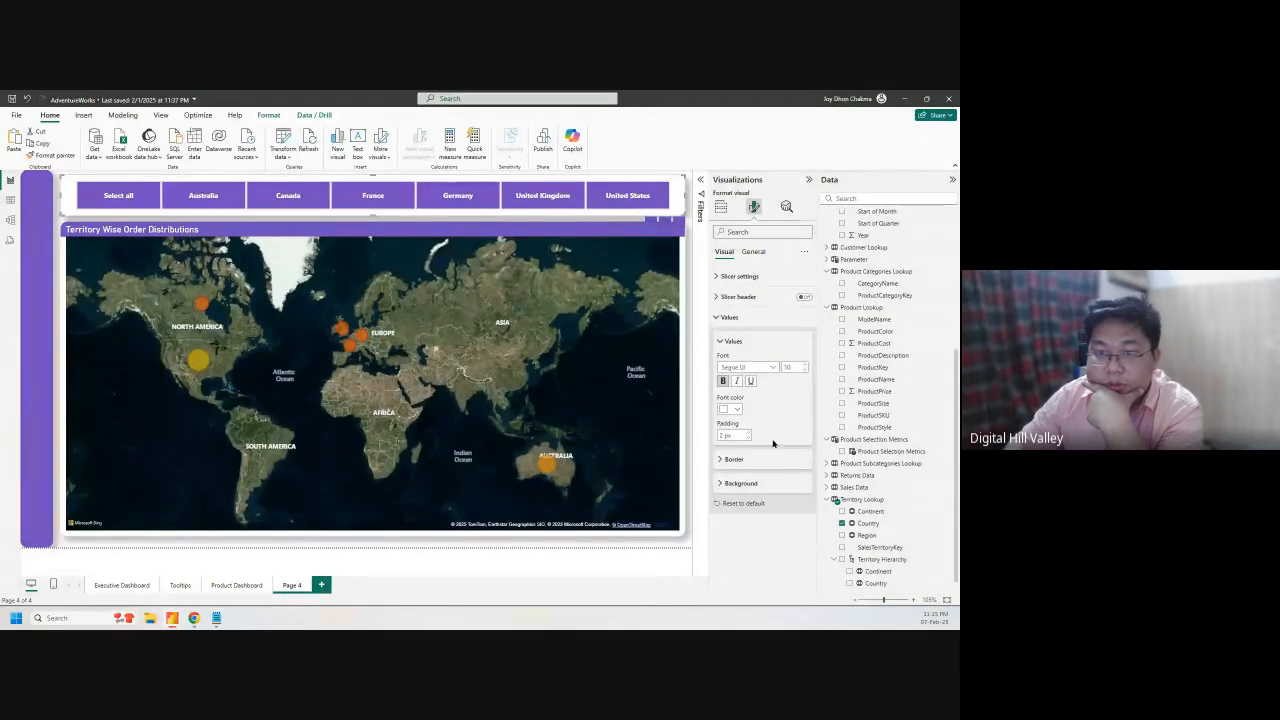
{"action": "left_click", "coordinate": [758, 484]}
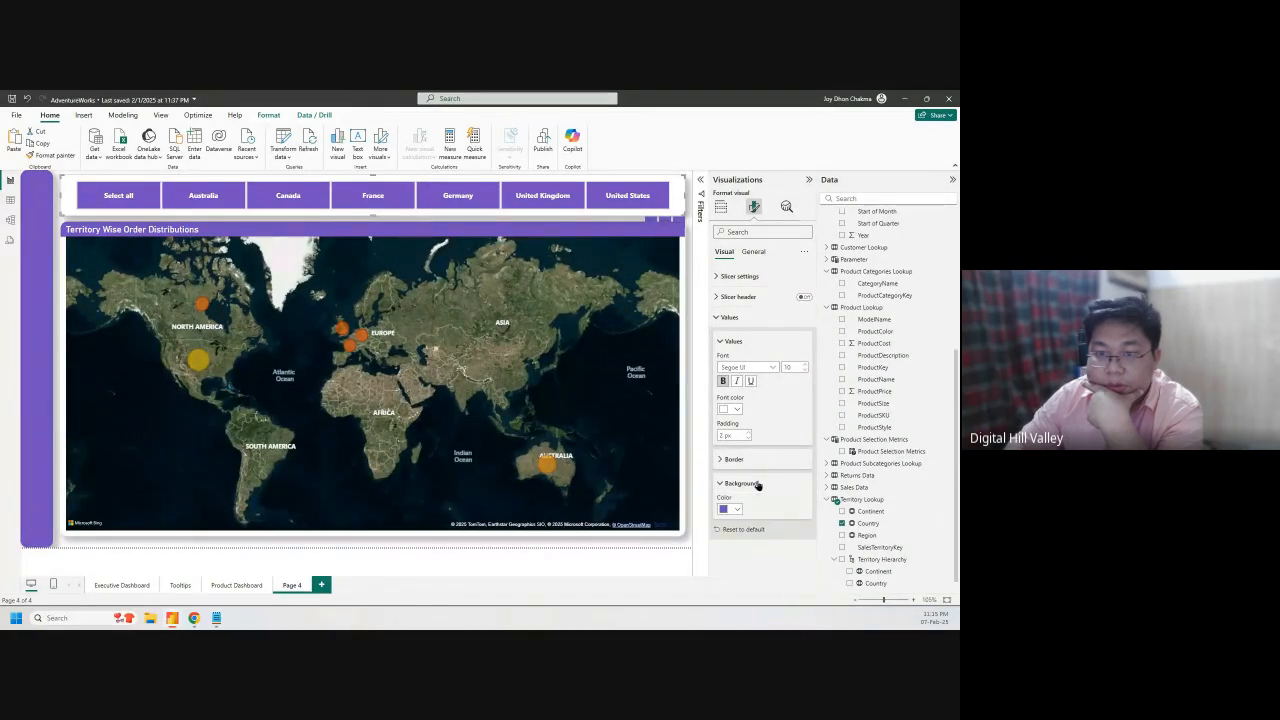
{"action": "left_click", "coordinate": [740, 461]}
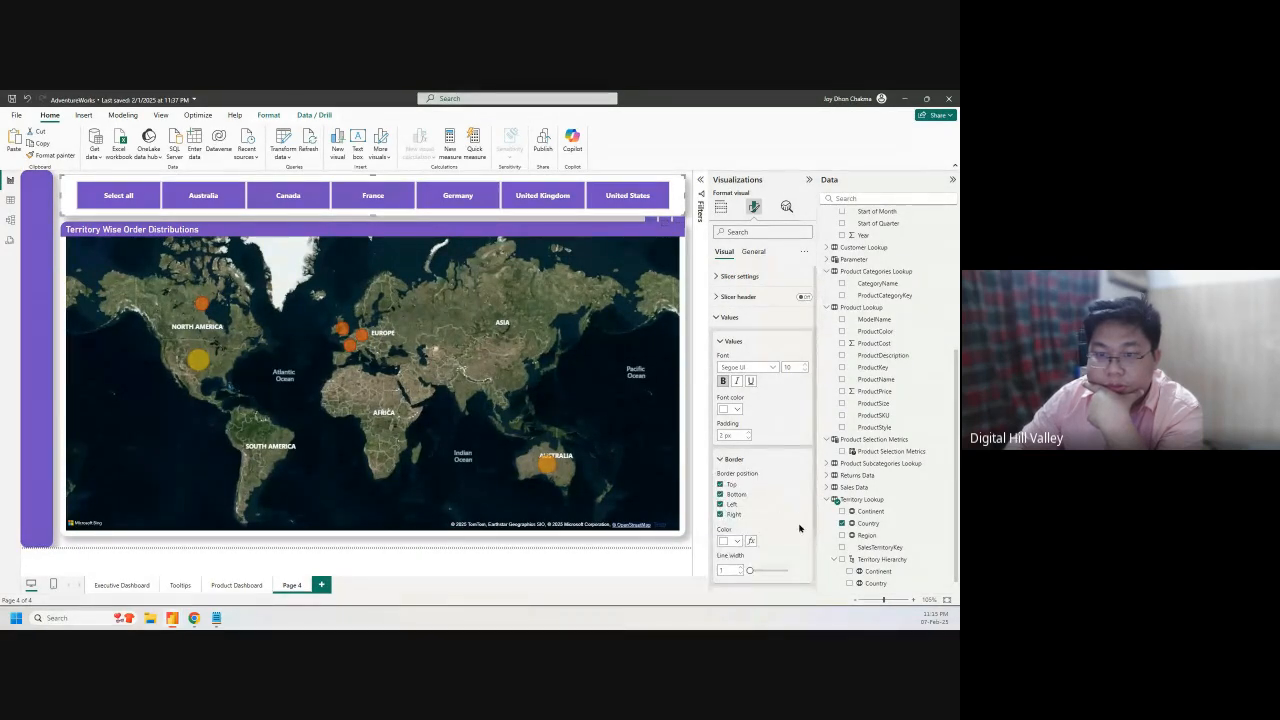
{"action": "scroll", "coordinate": [790, 519], "scroll_direction": "down", "scroll_amount": 2}
{"action": "left_click_drag", "start_coordinate": [749, 507], "coordinate": [768, 510]}
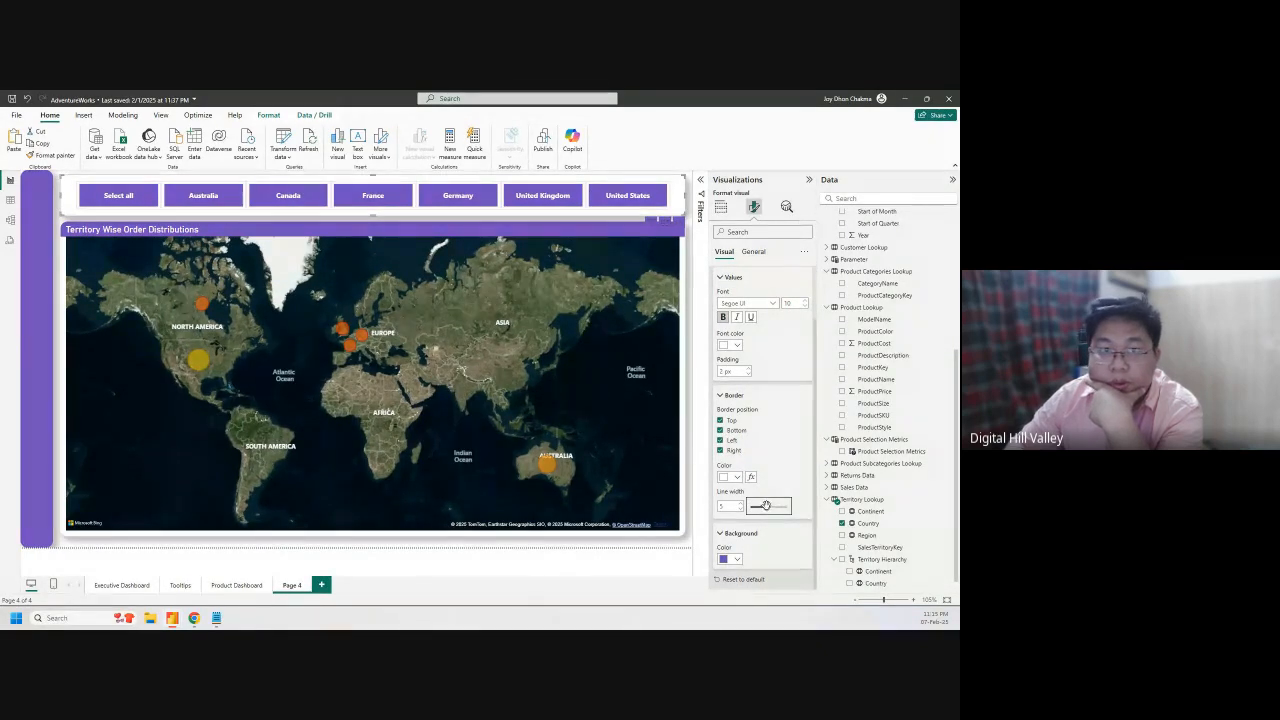
{"action": "left_click_drag", "start_coordinate": [765, 505], "coordinate": [735, 505]}
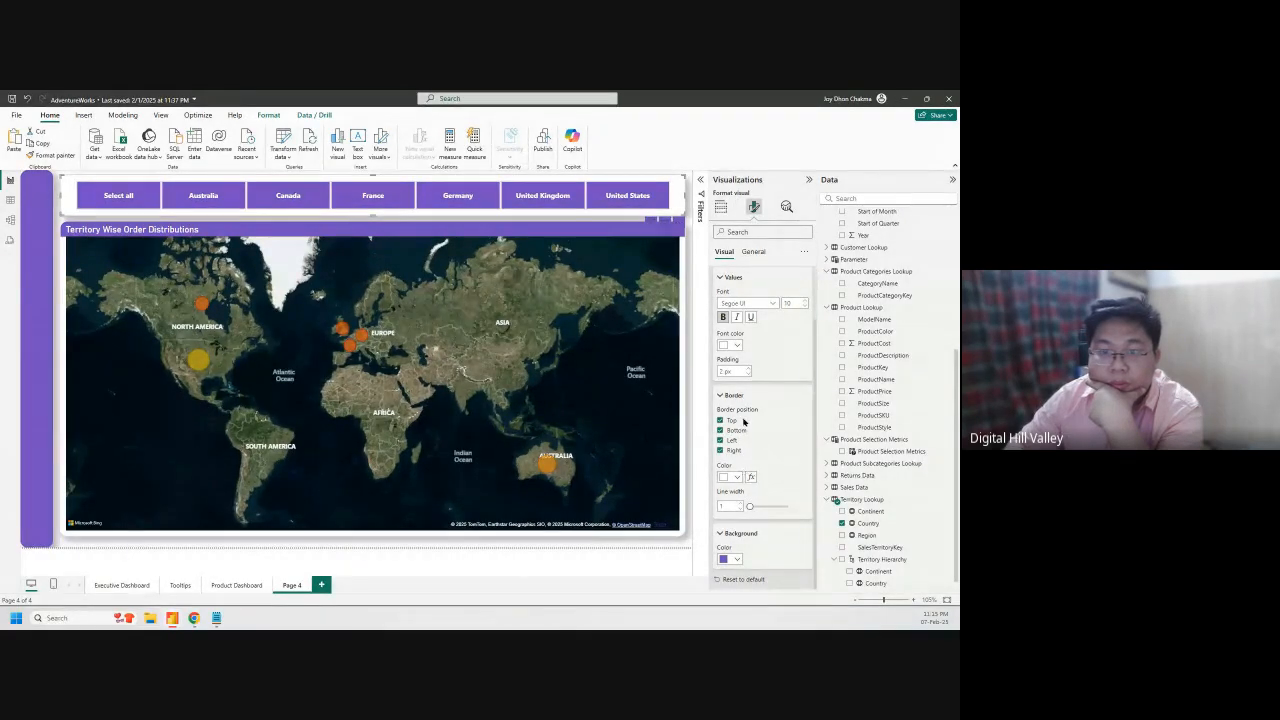
Examine the slicer's header settings, style options and selection settings
{"action": "scroll", "coordinate": [770, 404], "scroll_direction": "up", "scroll_amount": 1}
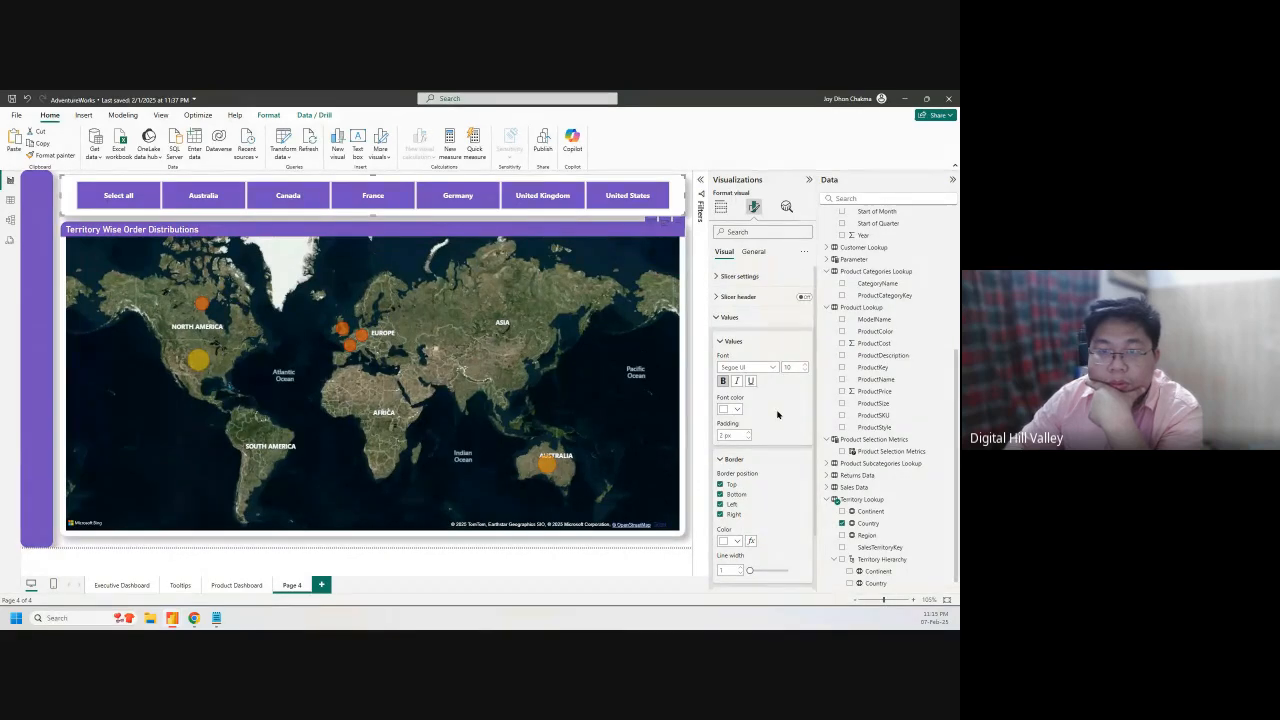
{"action": "left_click", "coordinate": [729, 317]}
{"action": "left_click", "coordinate": [732, 298]}
{"action": "left_click", "coordinate": [733, 297]}
{"action": "left_click", "coordinate": [733, 276]}
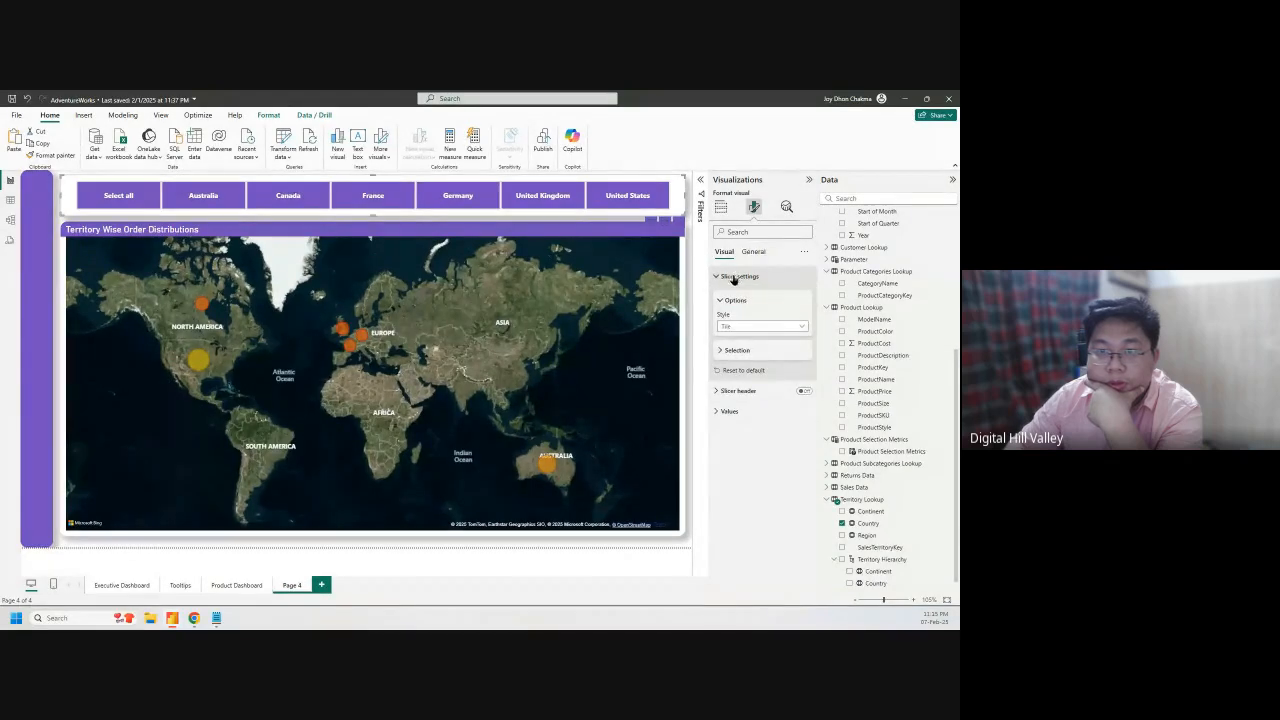
{"action": "left_click", "coordinate": [729, 351]}
{"action": "left_click", "coordinate": [729, 351]}
Set the background color of the slicer's header icons to white, keeping 0% transparency
{"action": "left_click", "coordinate": [748, 252]}
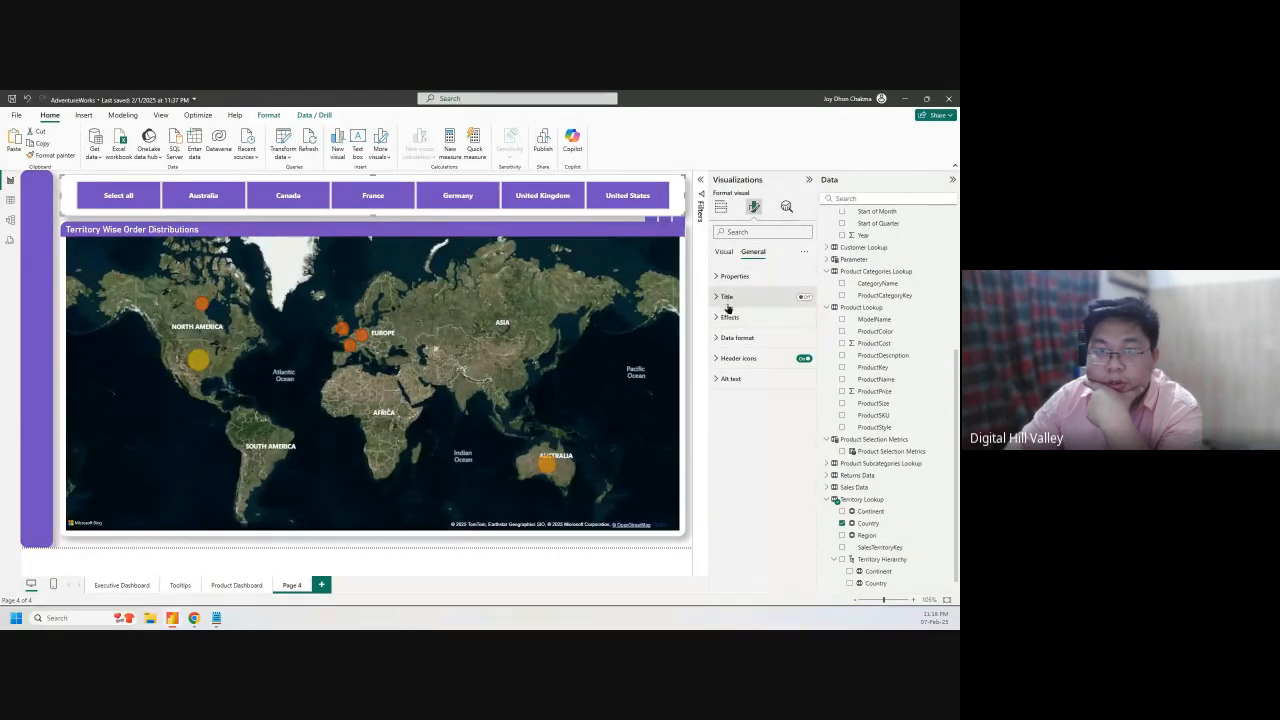
{"action": "left_click", "coordinate": [728, 358]}
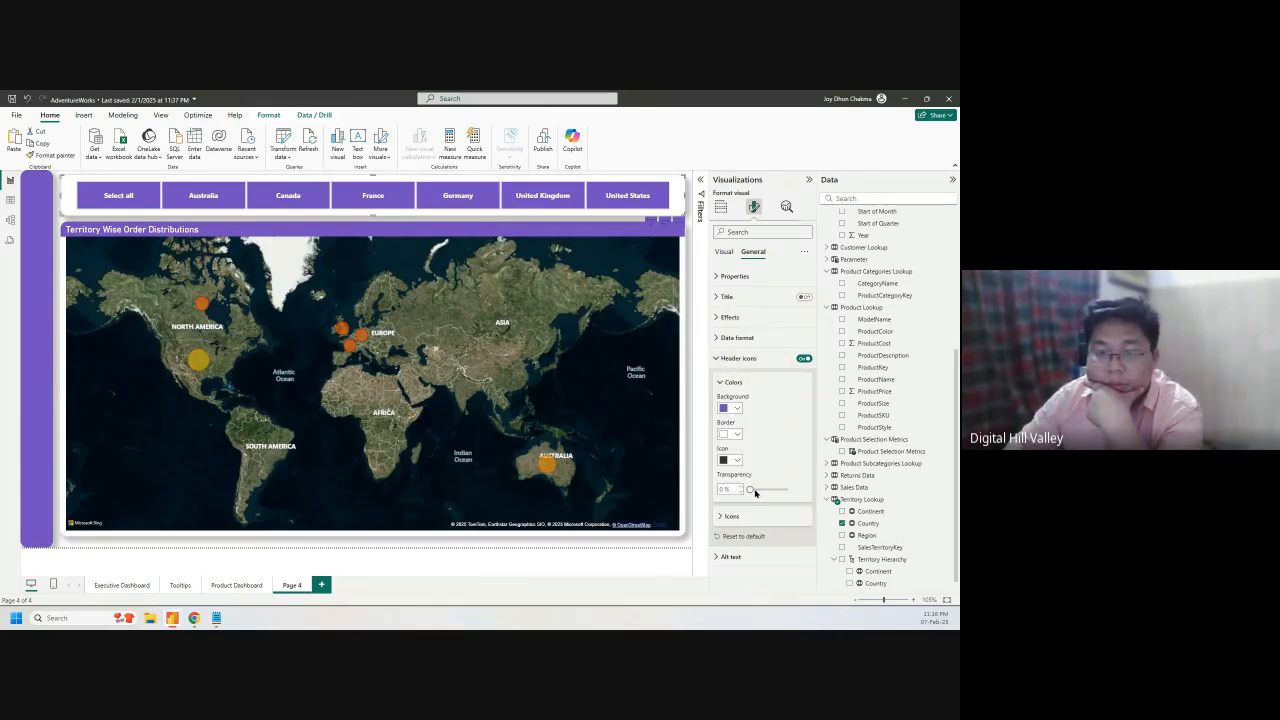
{"action": "left_click_drag", "start_coordinate": [750, 489], "coordinate": [719, 493]}
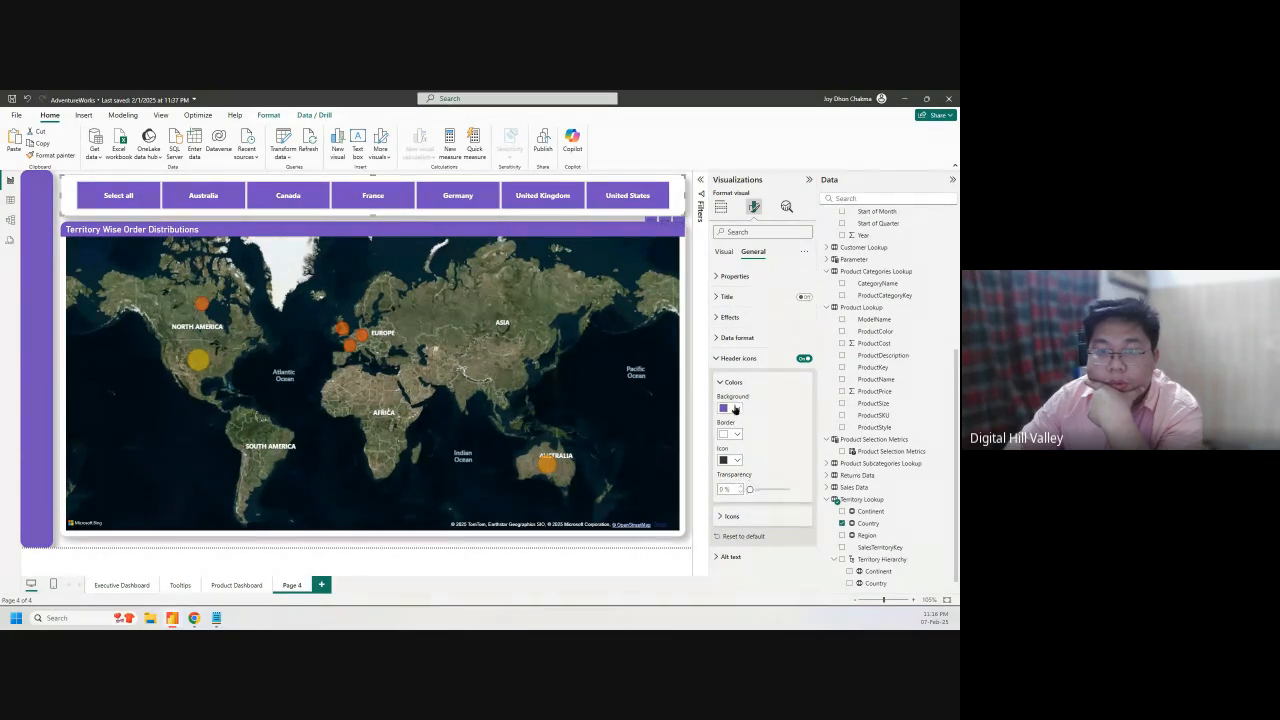
{"action": "left_click", "coordinate": [735, 409]}
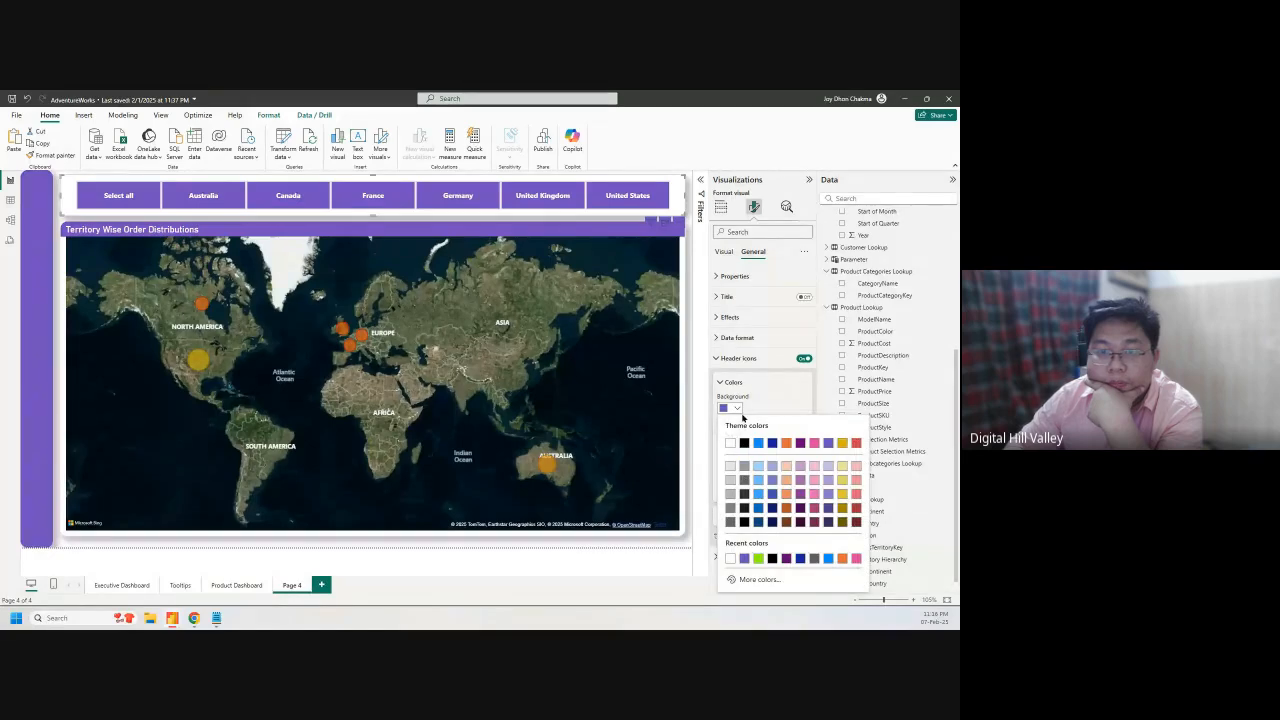
{"action": "left_click", "coordinate": [730, 442]}
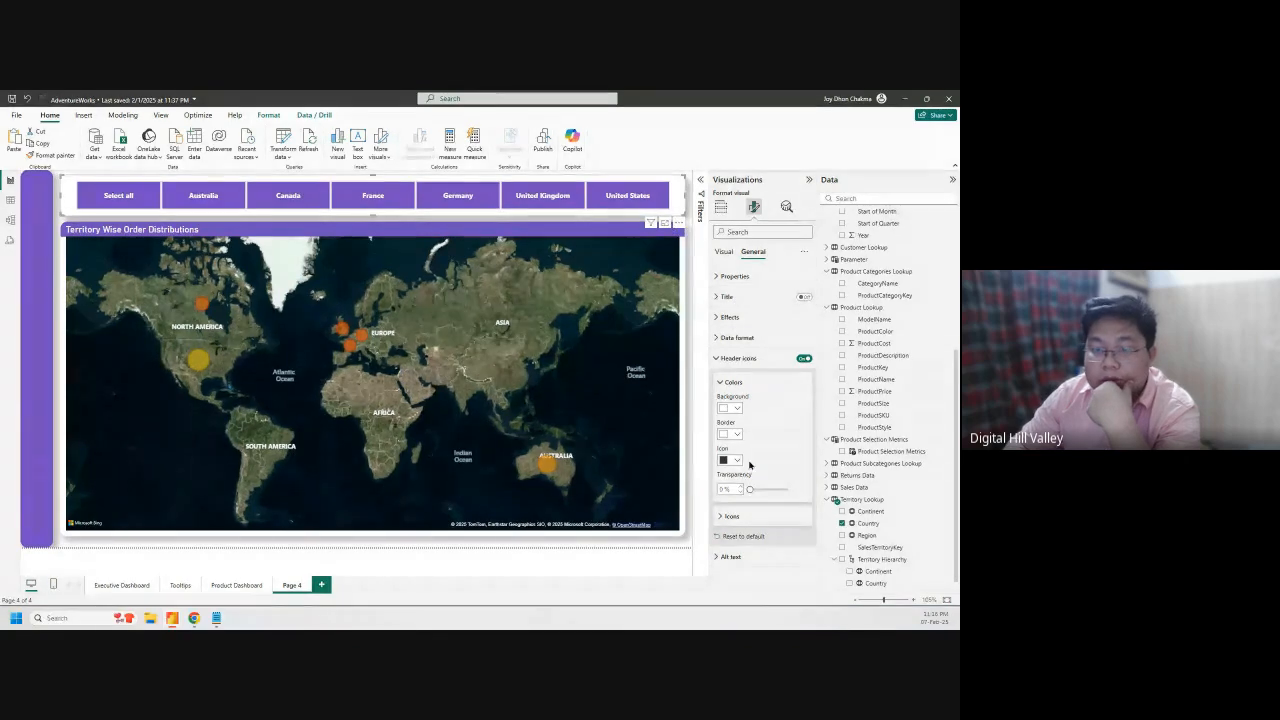
Examine the slicer's header icon switches, the format options for Country and the effects settings
{"action": "left_click", "coordinate": [728, 516]}
{"action": "scroll", "coordinate": [764, 513], "scroll_direction": "down", "scroll_amount": 4}
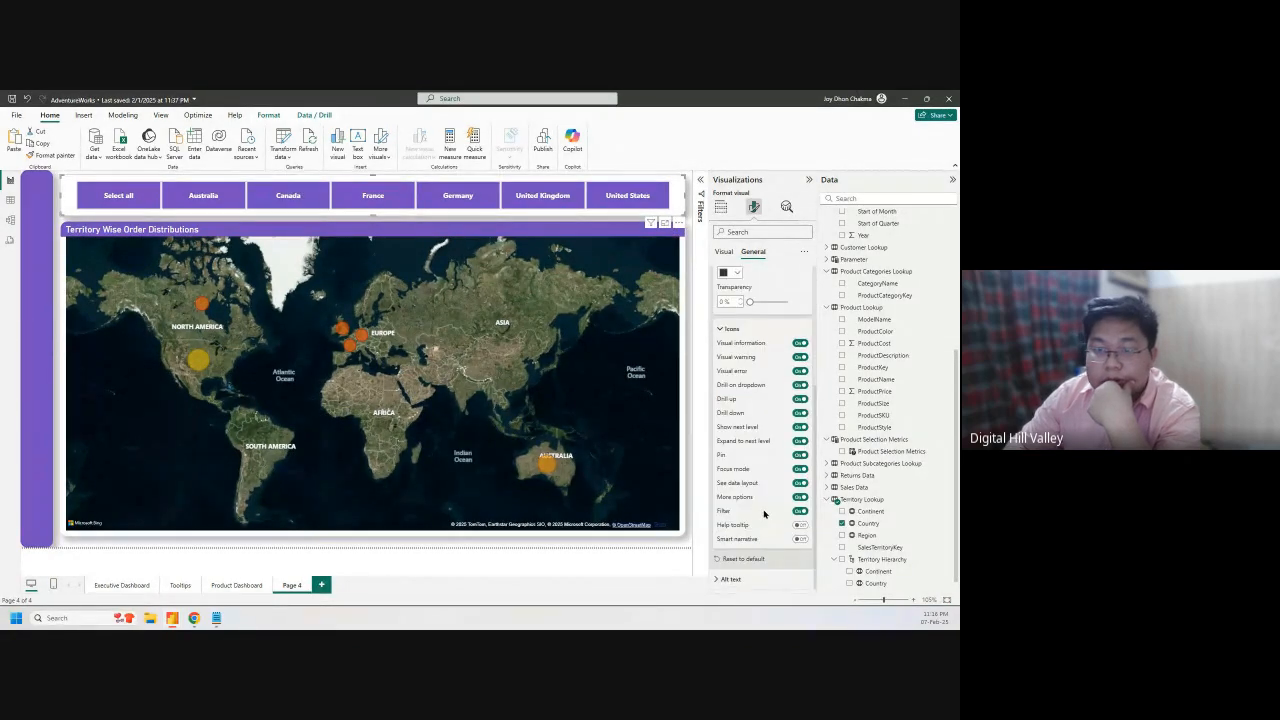
{"action": "scroll", "coordinate": [758, 480], "scroll_direction": "up", "scroll_amount": 4}
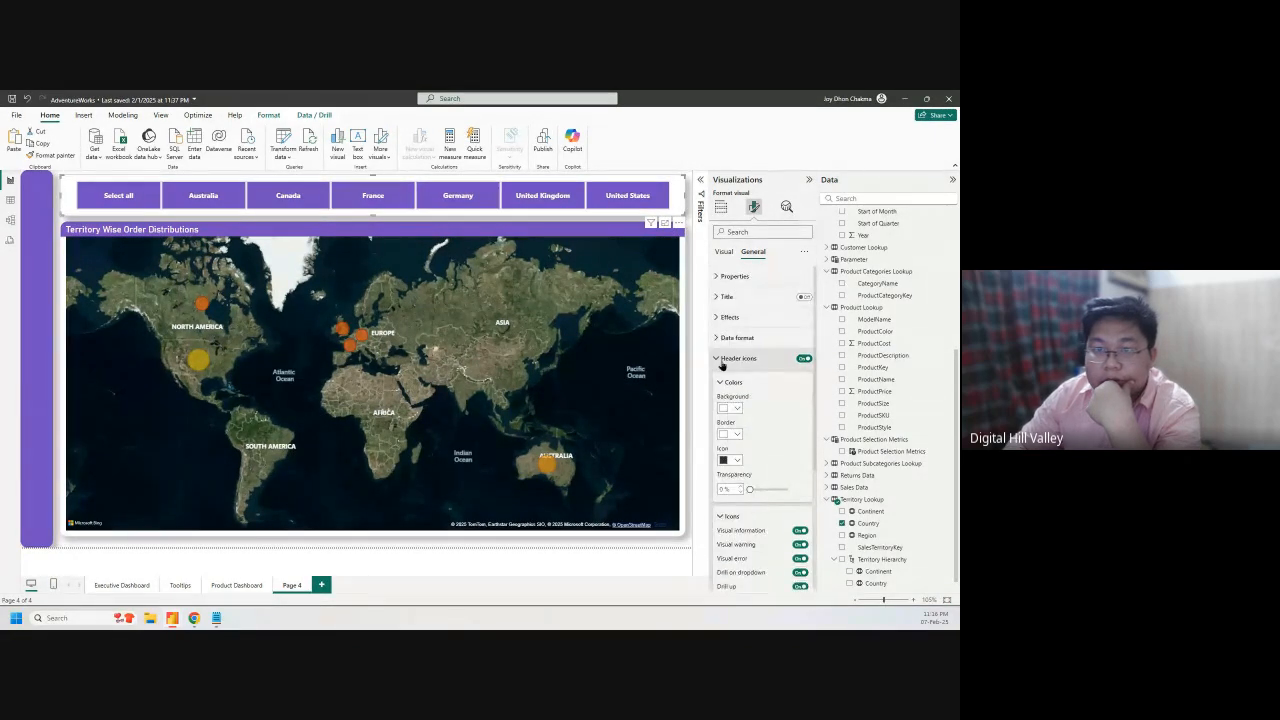
{"action": "left_click", "coordinate": [722, 360]}
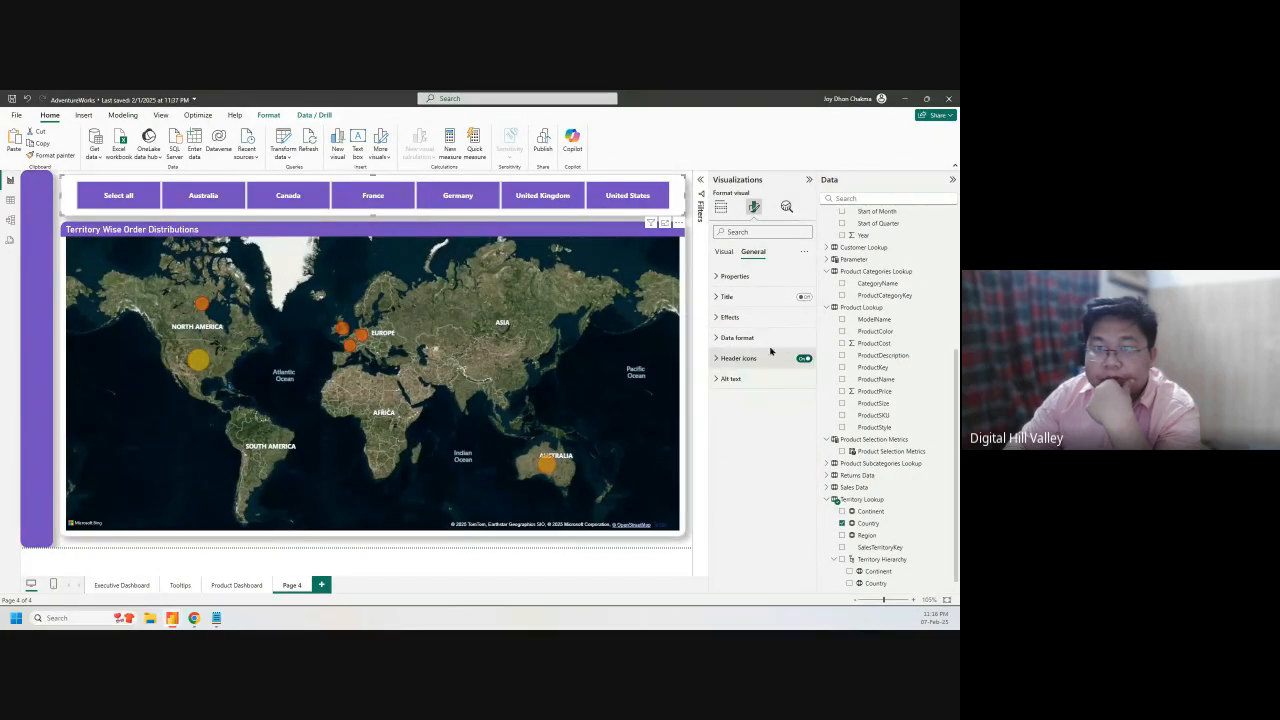
{"action": "left_click", "coordinate": [727, 339]}
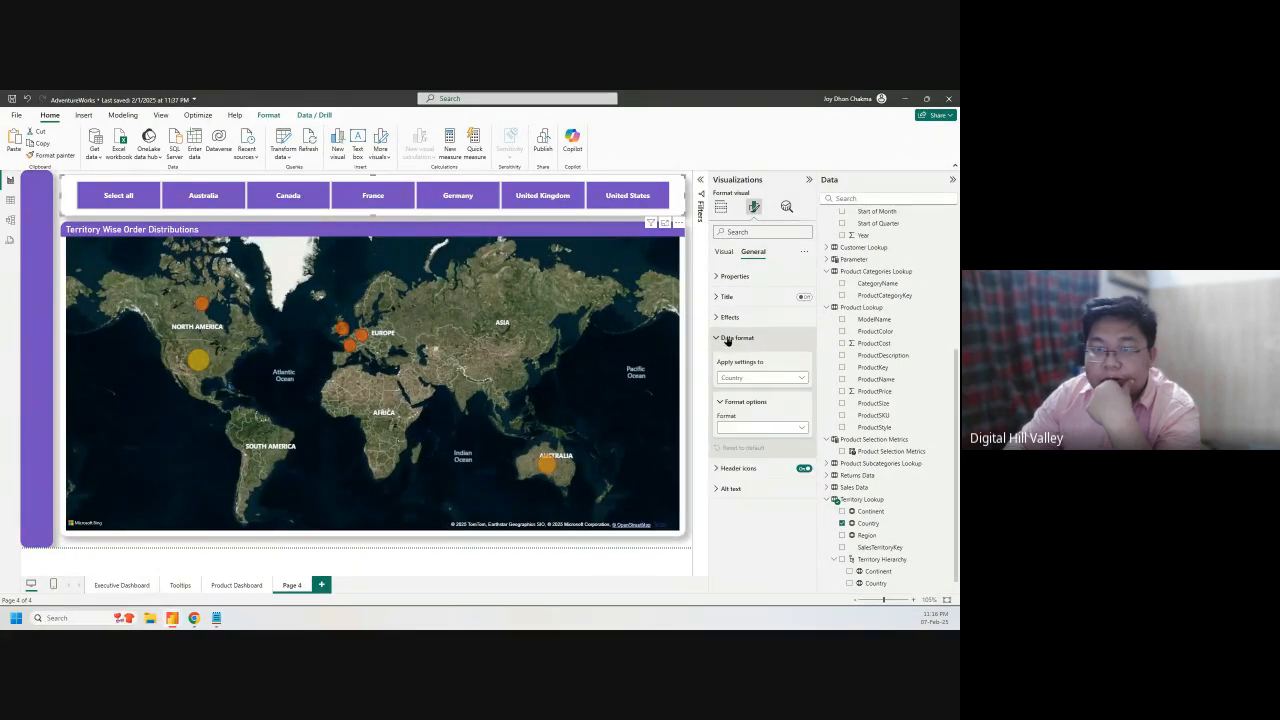
{"action": "left_click", "coordinate": [771, 427]}
{"action": "left_click", "coordinate": [771, 427]}
{"action": "left_click", "coordinate": [735, 318]}
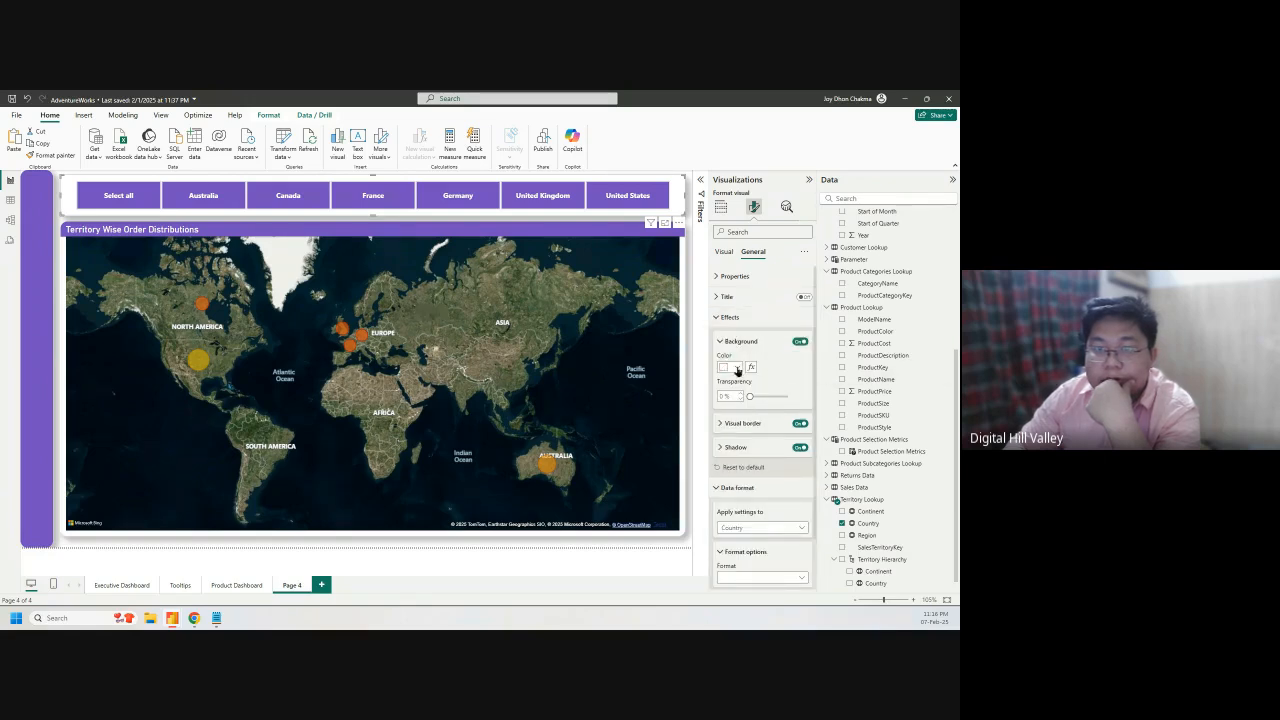
Set the Country slicer's background to the recently used purple, keeping 0% transparency, and deselect the slicer
{"action": "left_click", "coordinate": [737, 368]}
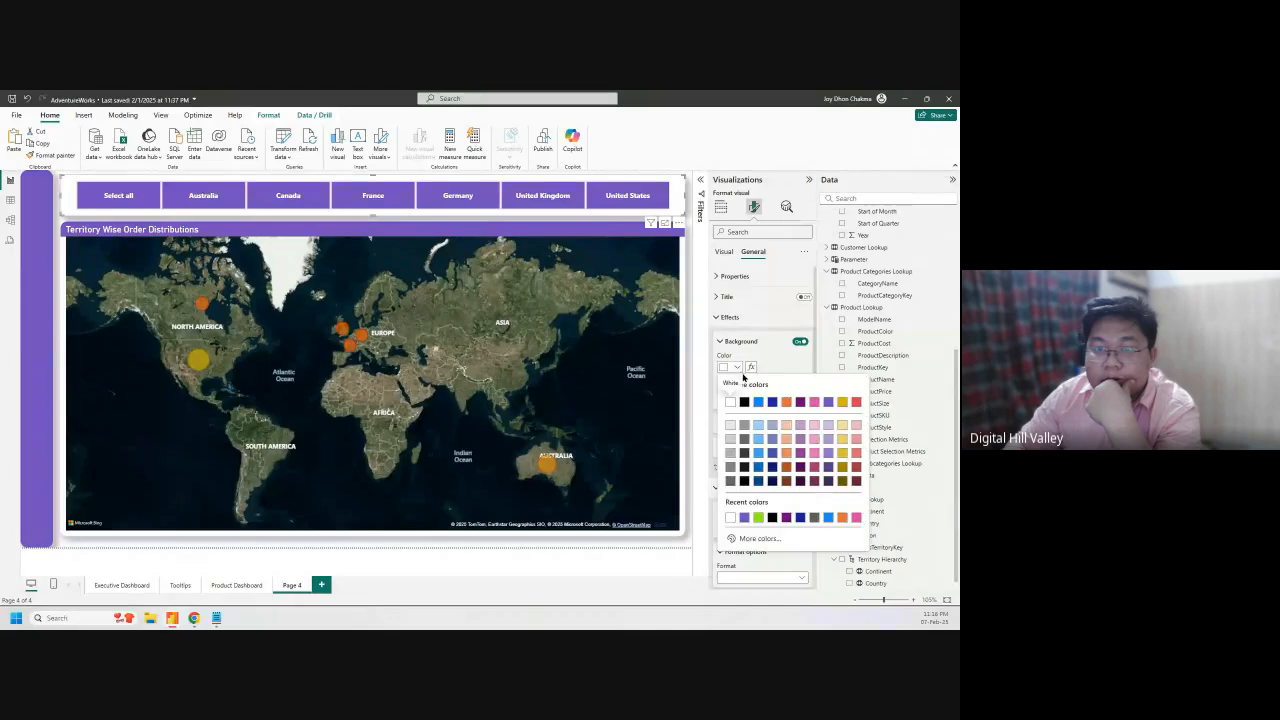
{"action": "left_click", "coordinate": [743, 517]}
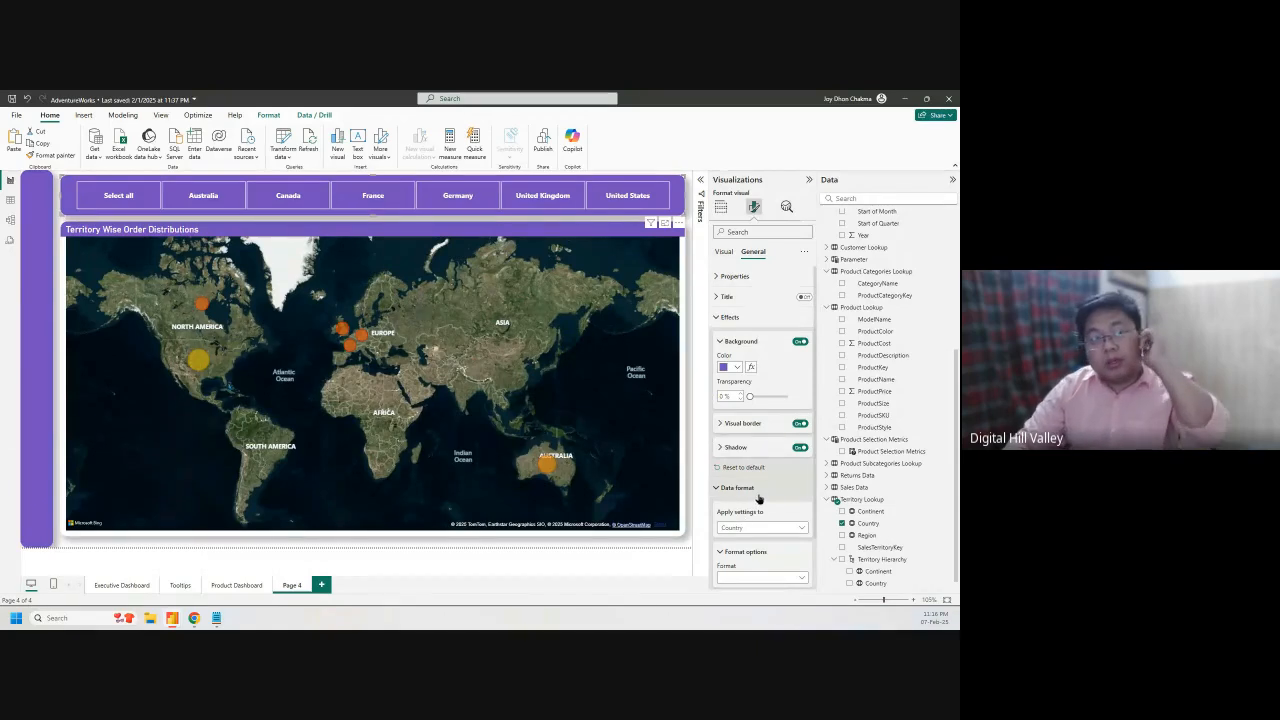
{"action": "left_click", "coordinate": [691, 320]}
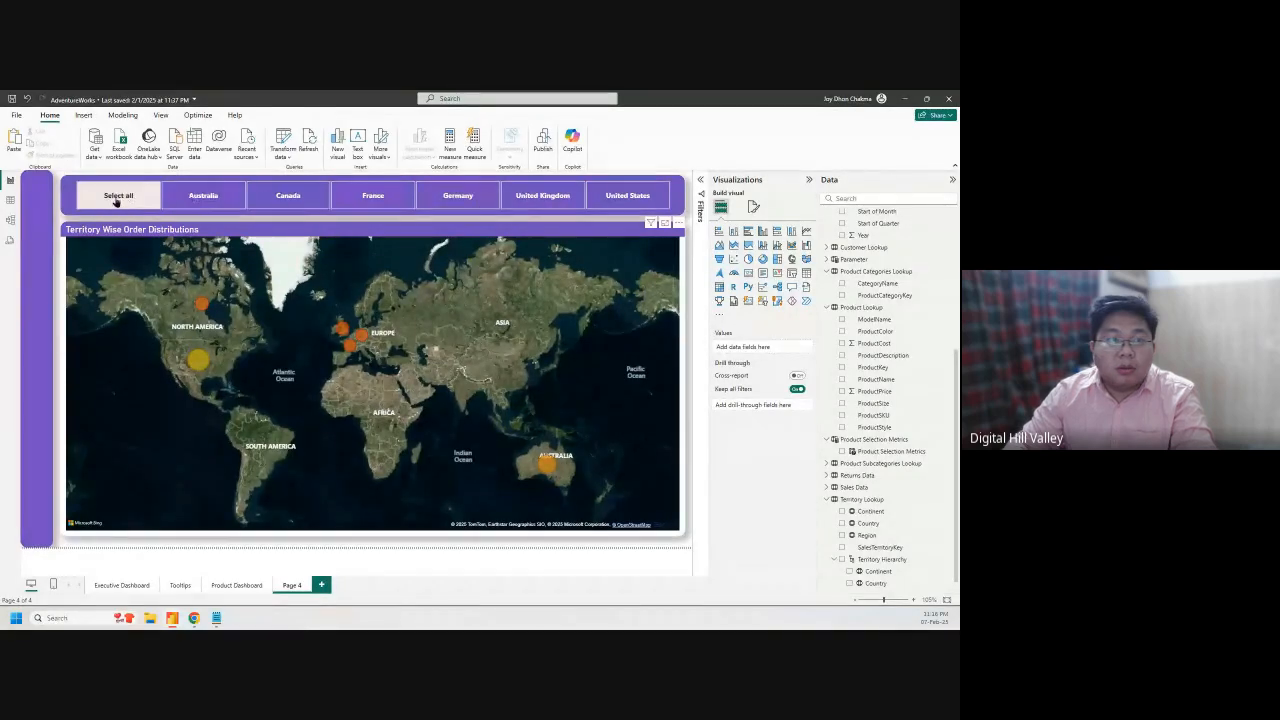
Test the Country slicer by selecting all, excluding the countries in turn from Australia to United States, and restoring the unfiltered map
{"action": "left_click", "coordinate": [201, 196]}
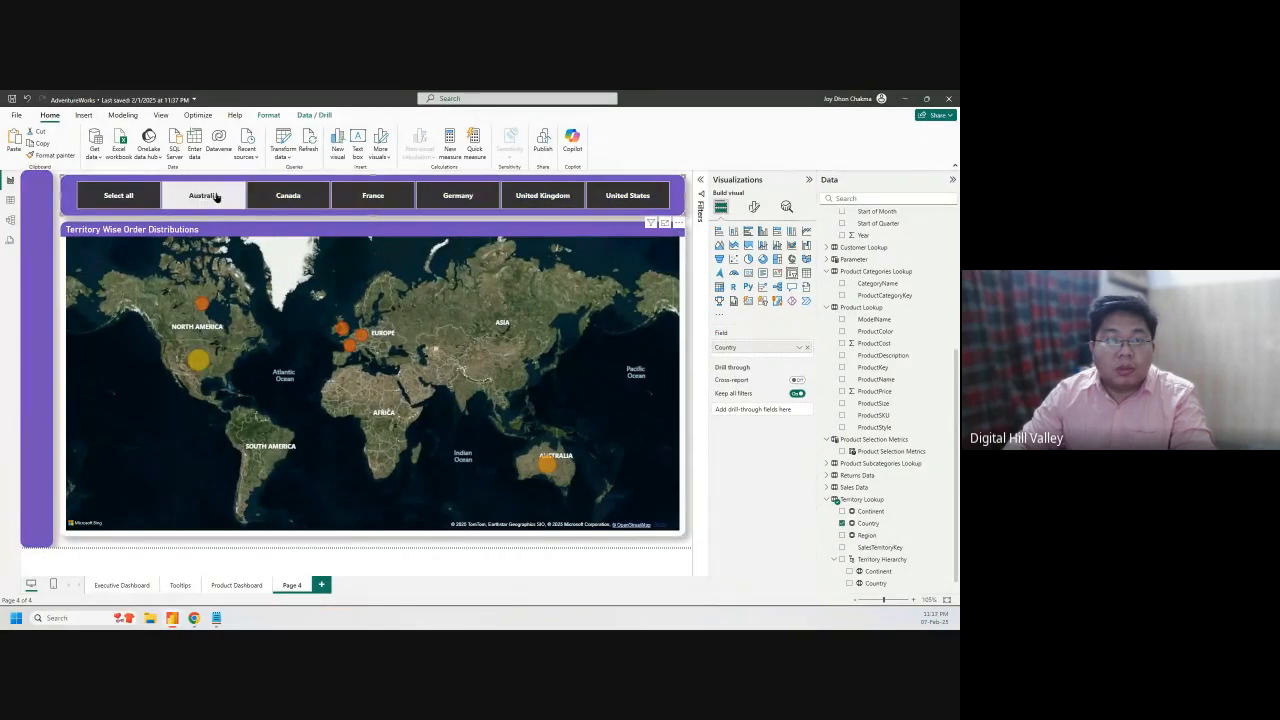
{"action": "left_click", "coordinate": [285, 197], "text": "ctrl"}
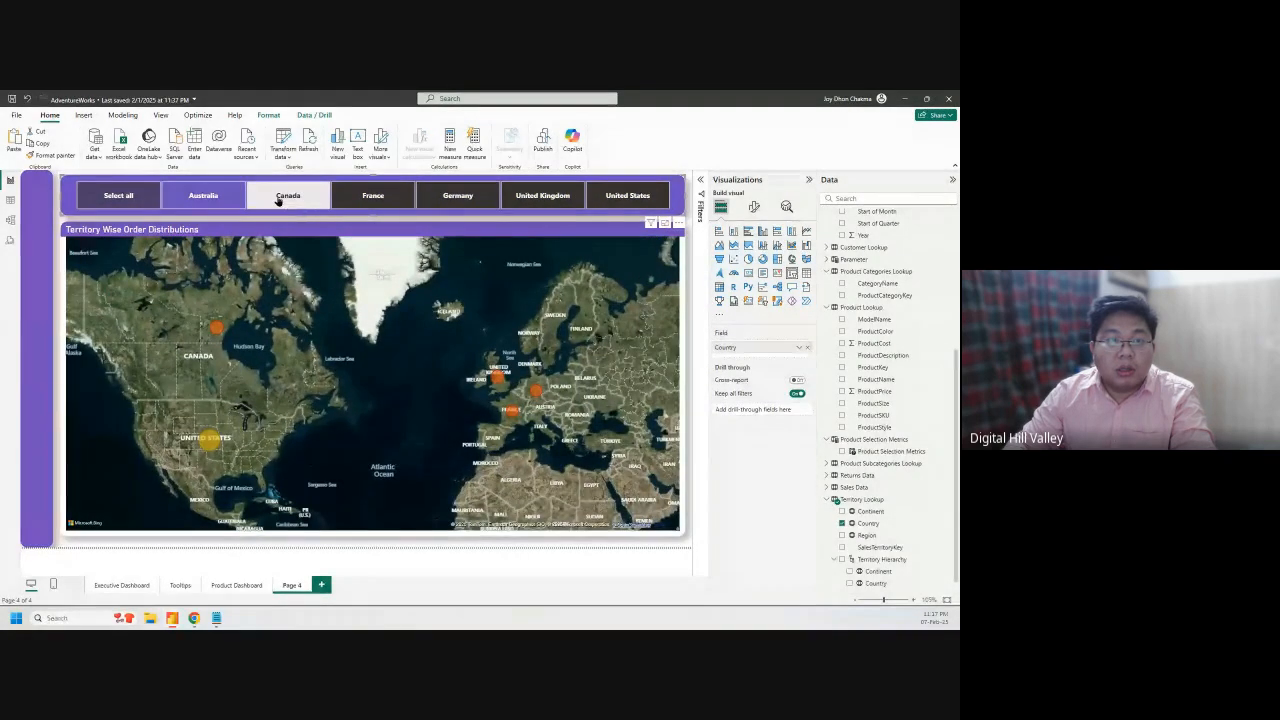
{"action": "left_click", "coordinate": [367, 198], "text": "ctrl"}
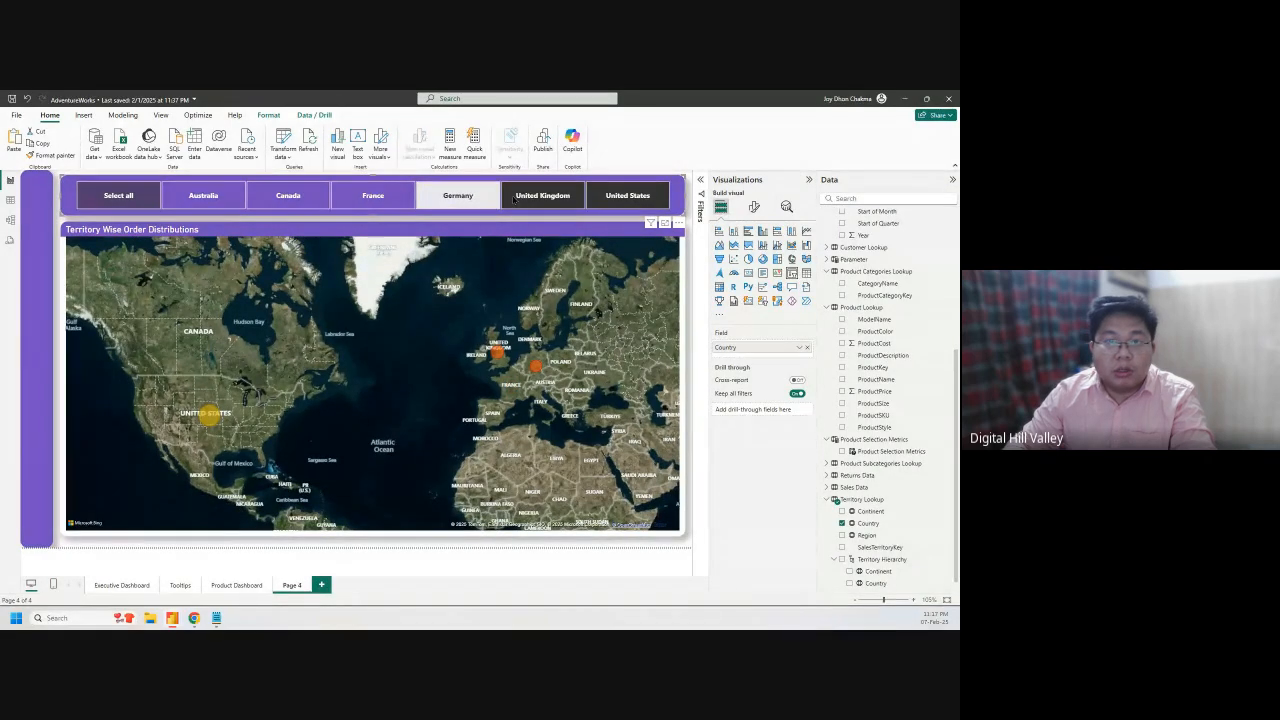
{"action": "left_click", "coordinate": [558, 197], "text": "ctrl"}
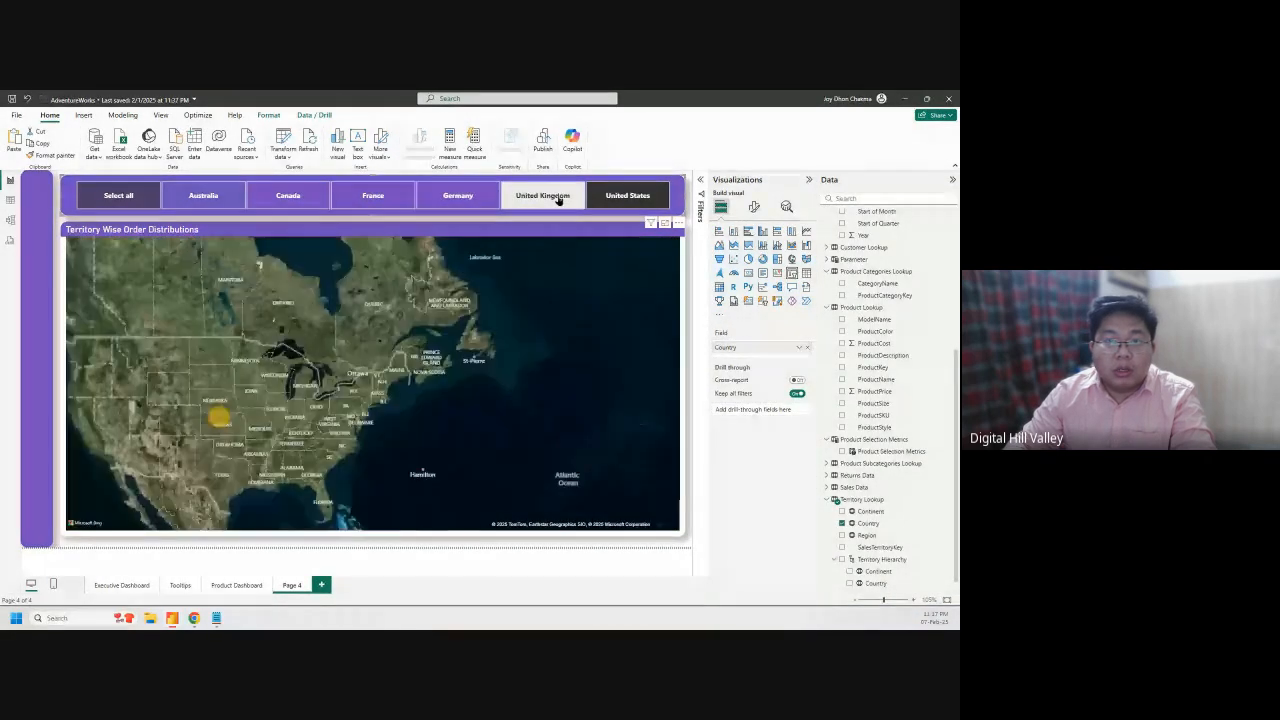
{"action": "left_click", "coordinate": [630, 196], "text": "ctrl"}
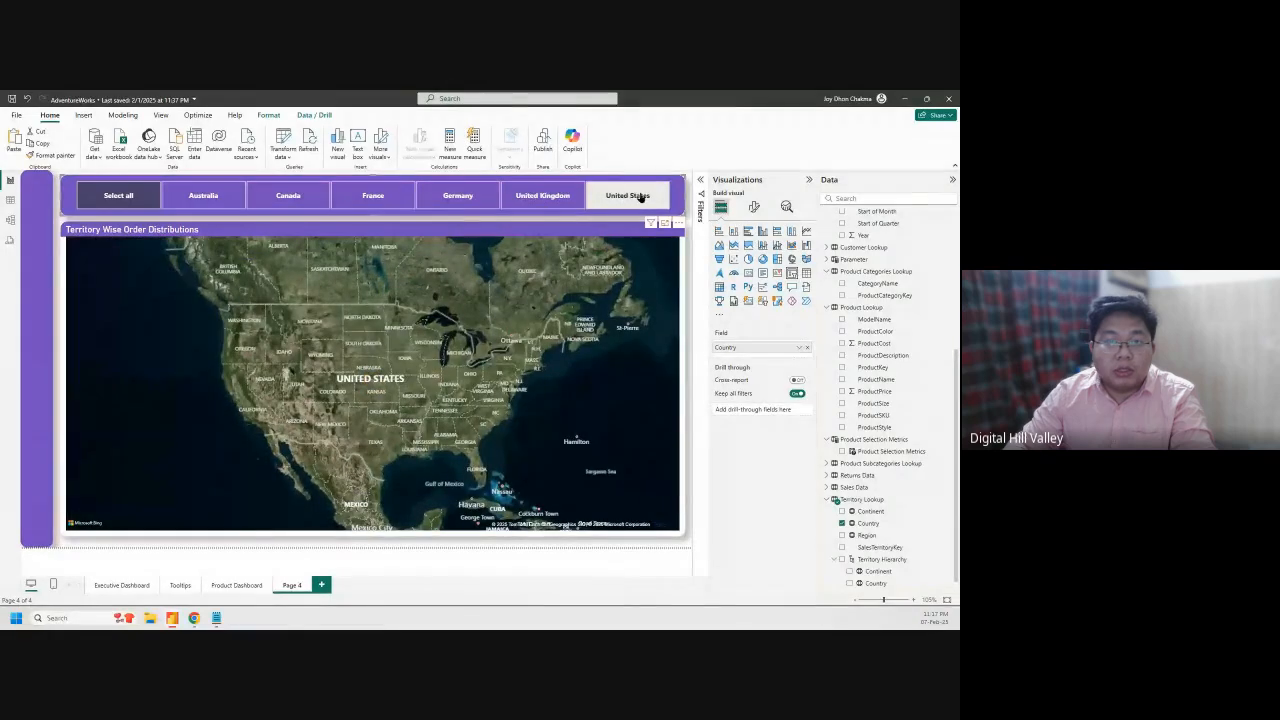
{"action": "left_click", "coordinate": [114, 202]}
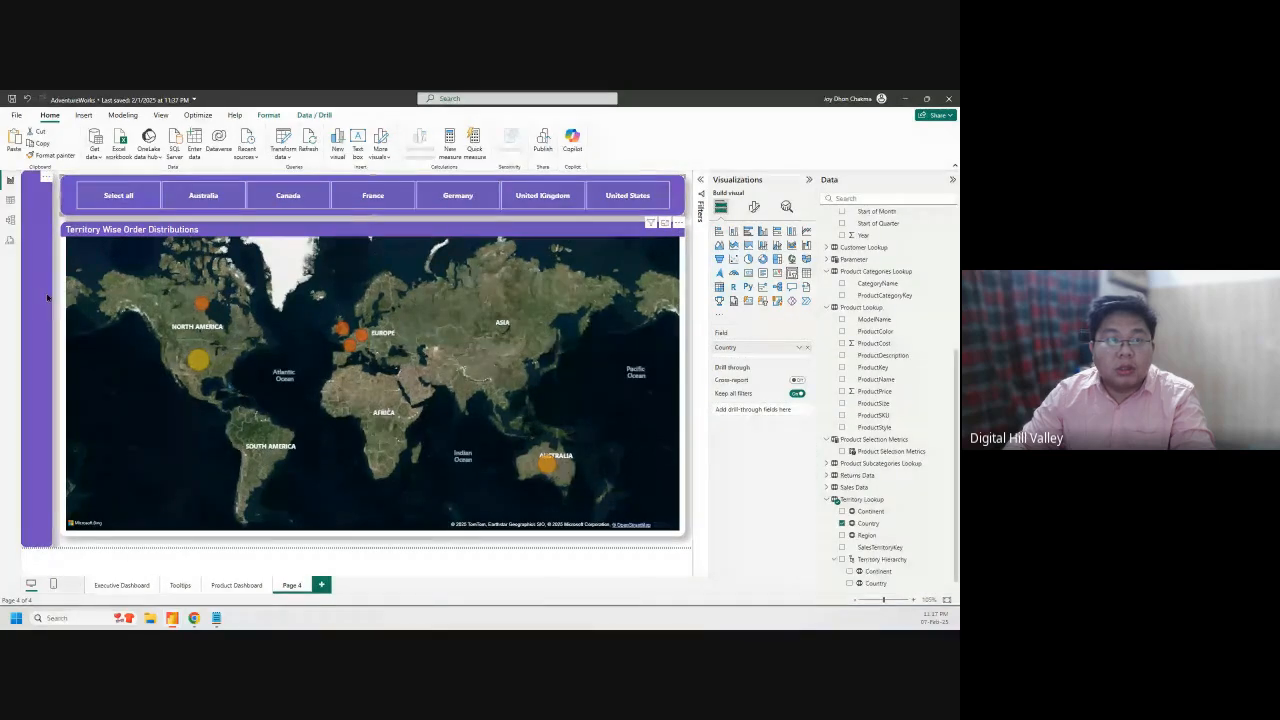
{"action": "left_click", "coordinate": [690, 314]}
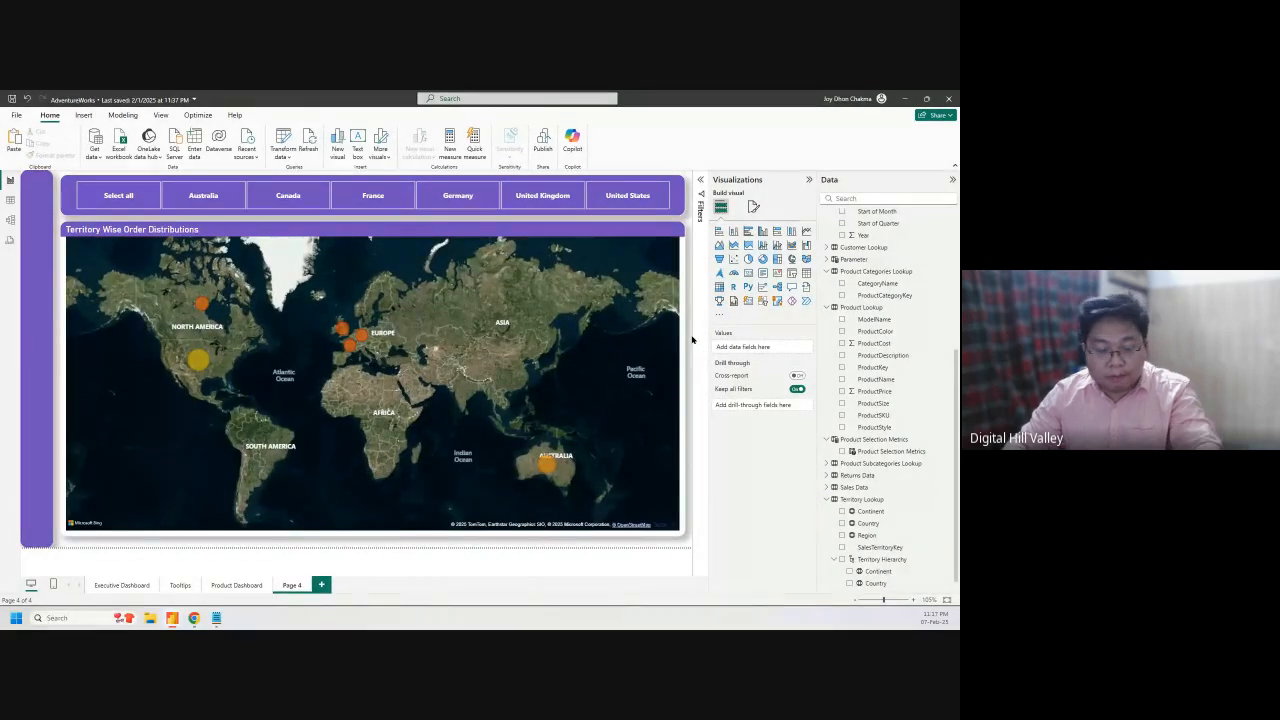
Save the report and rename Page 4 as Map Visual
{"action": "key", "text": "ctrl+s"}
{"action": "double_click", "coordinate": [291, 585]}
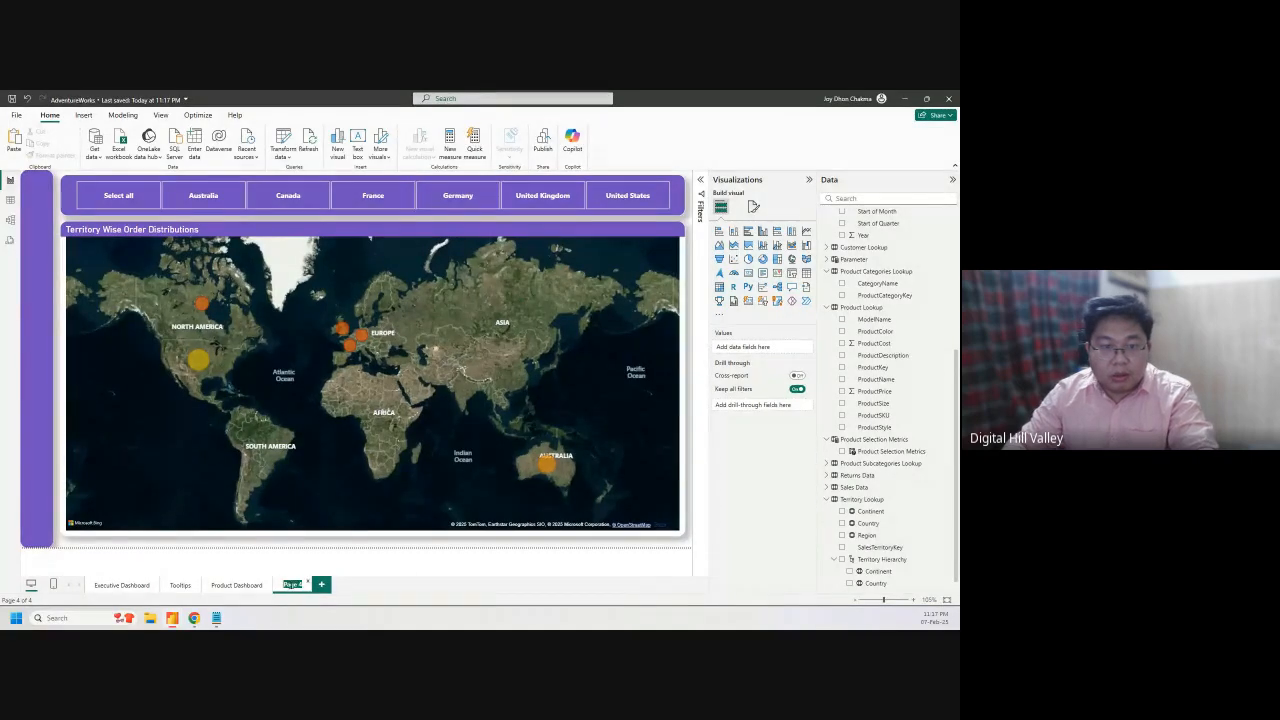
{"action": "type", "text": "Map"}
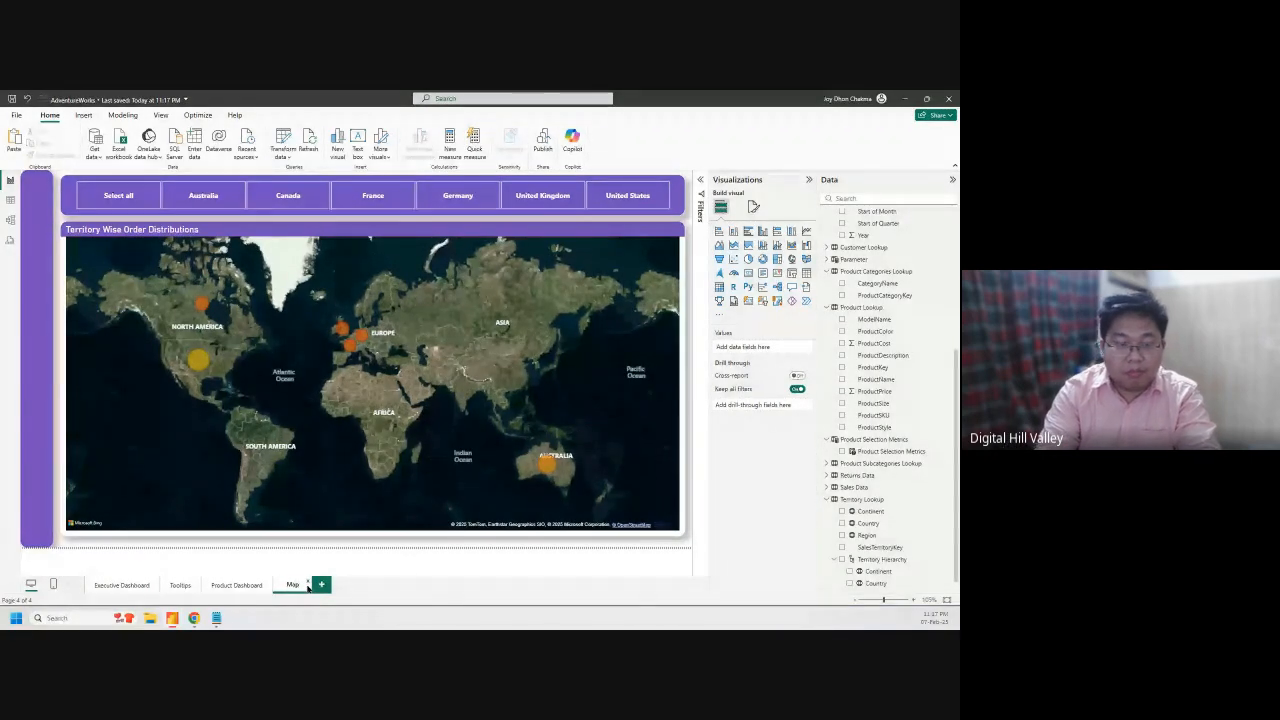
{"action": "type", "text": " Visu"}
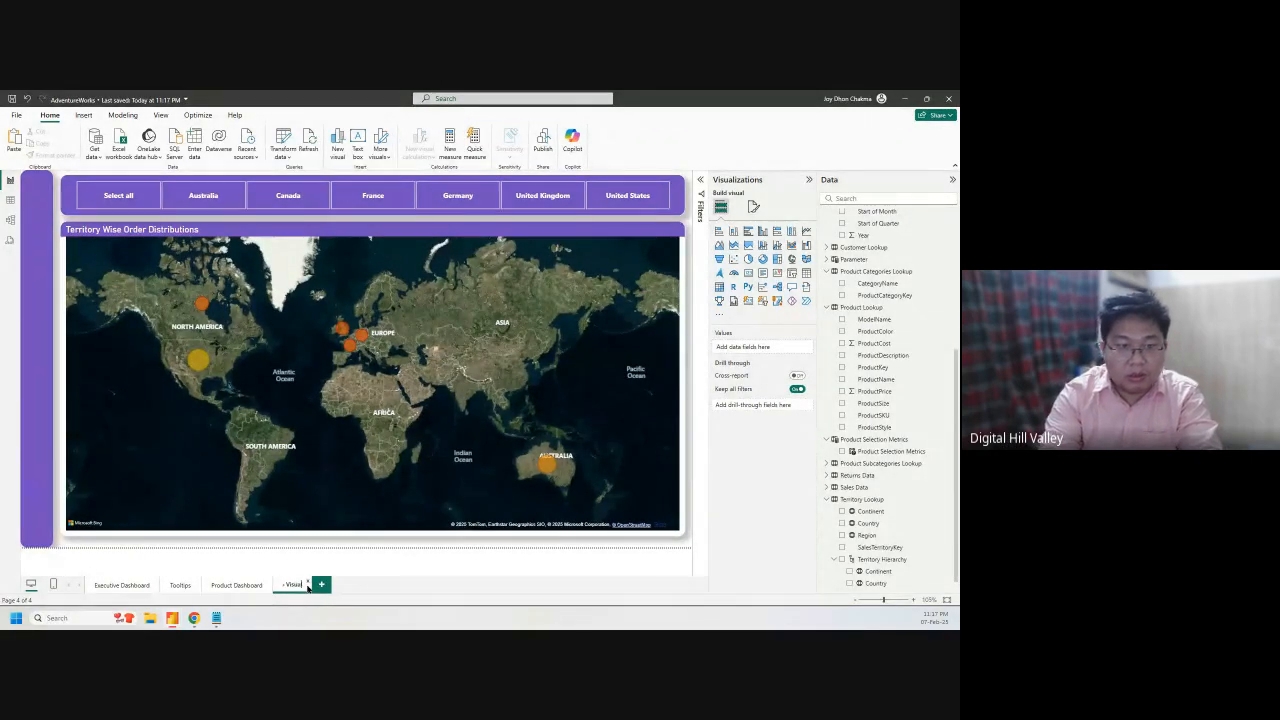
{"action": "type", "text": "al"}
{"action": "key", "text": "Return"}
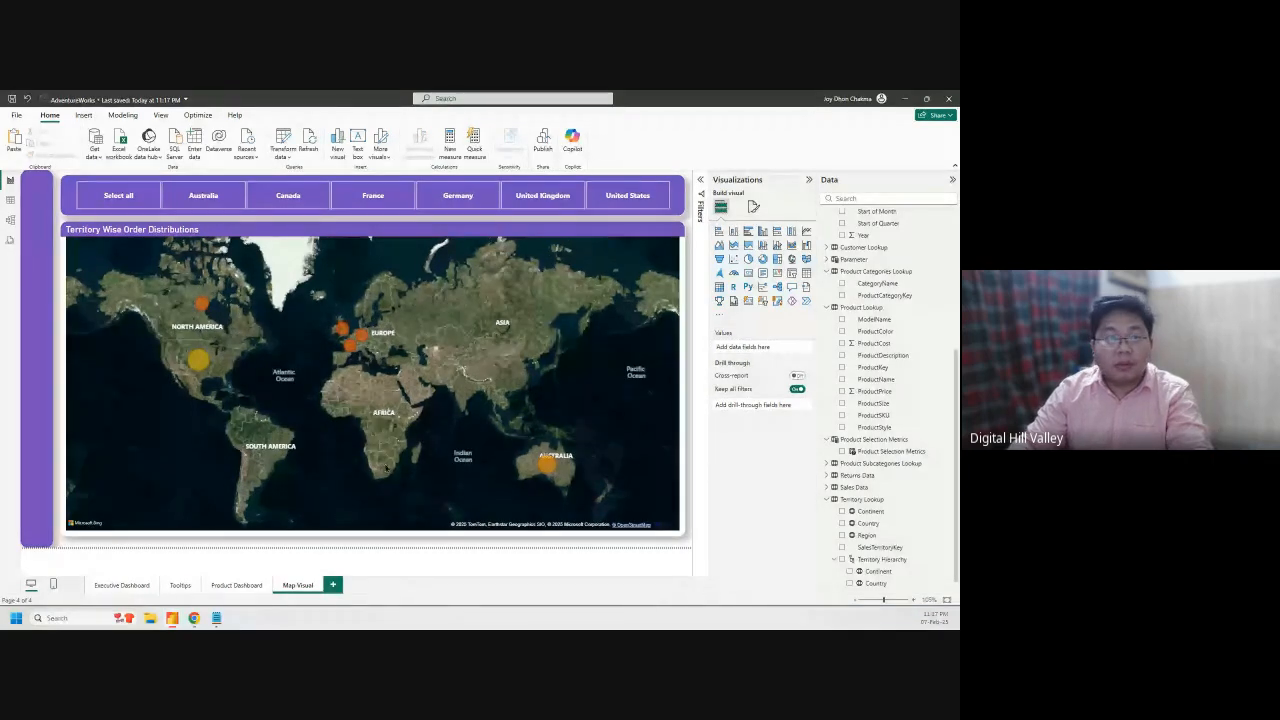
Minimize the report, switch to the Google Meet call in Chrome, and request to stop the meeting recording
{"action": "left_click", "coordinate": [904, 99]}
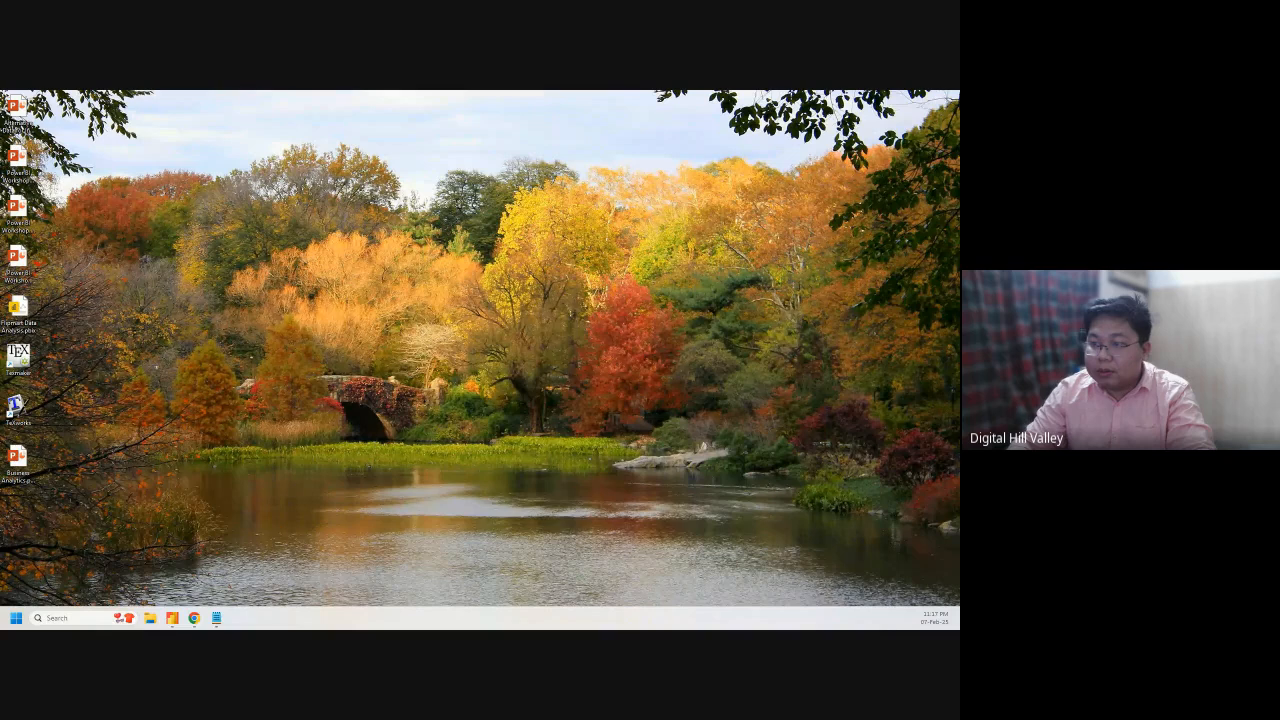
{"action": "key", "text": "alt+Tab"}
{"action": "left_click", "coordinate": [62, 100]}
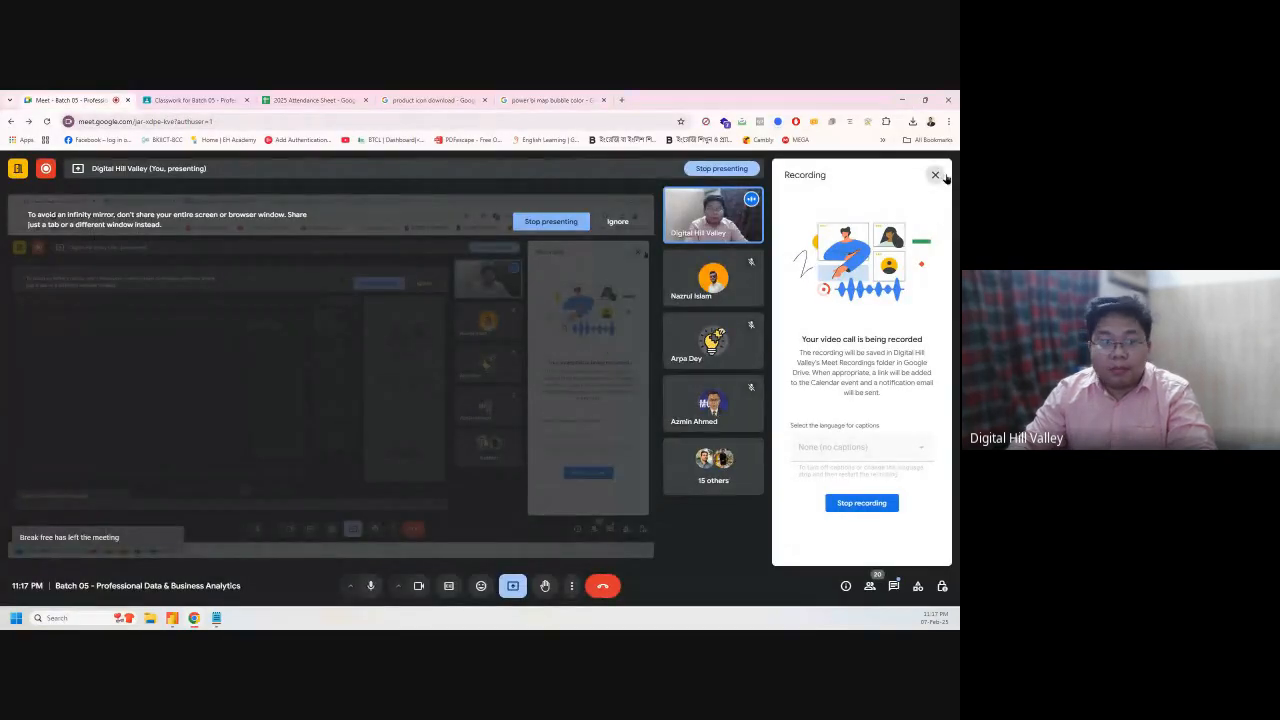
{"action": "left_click", "coordinate": [935, 175]}
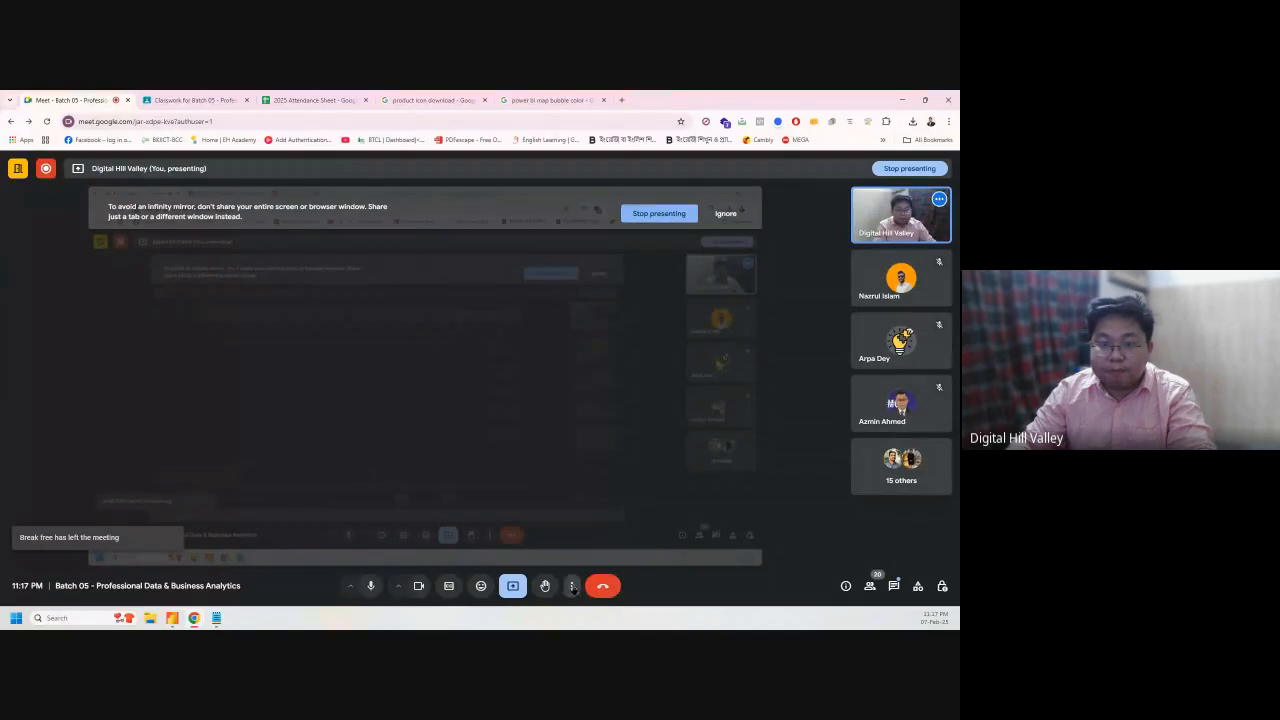
{"action": "left_click", "coordinate": [571, 586]}
{"action": "left_click", "coordinate": [622, 343]}
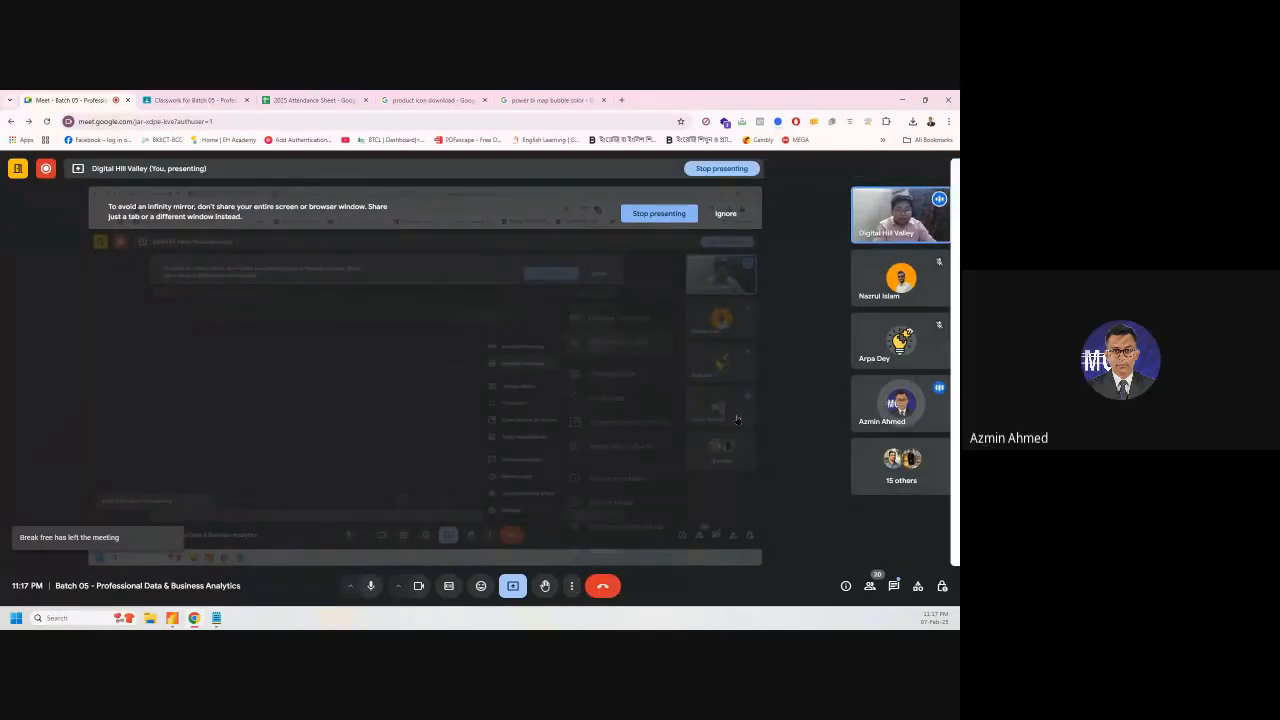
{"action": "left_click", "coordinate": [865, 504]}
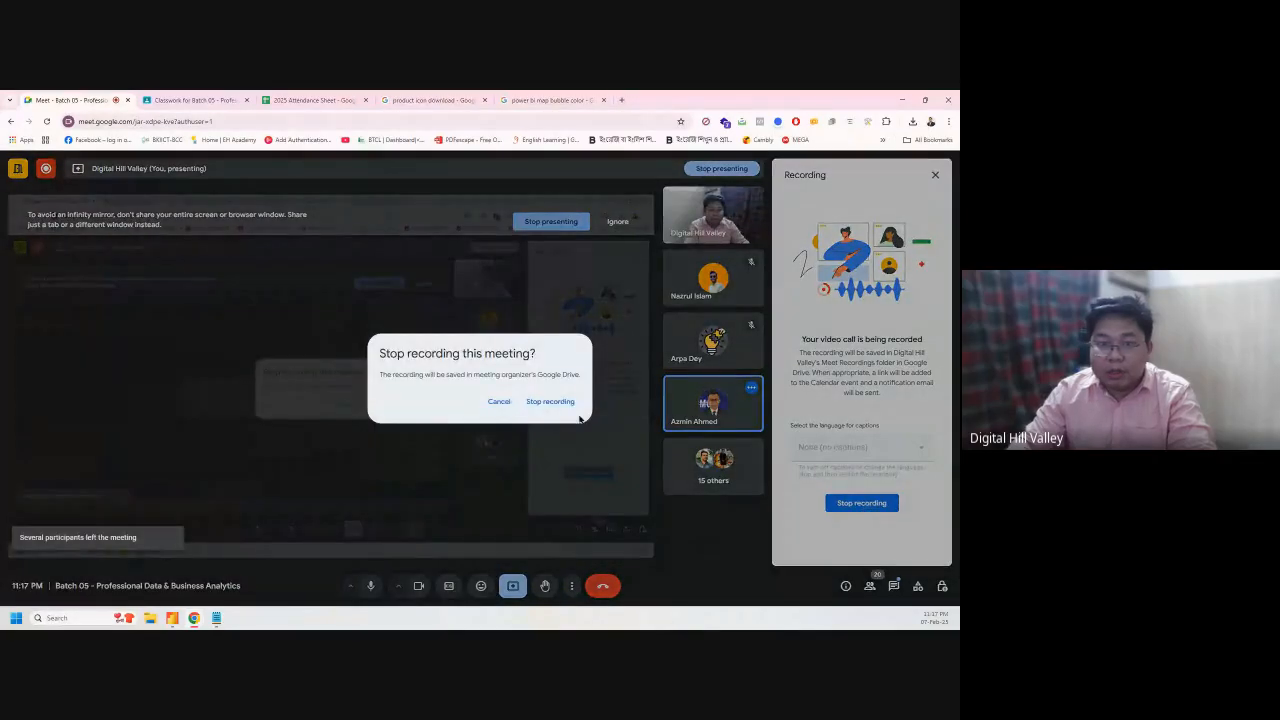